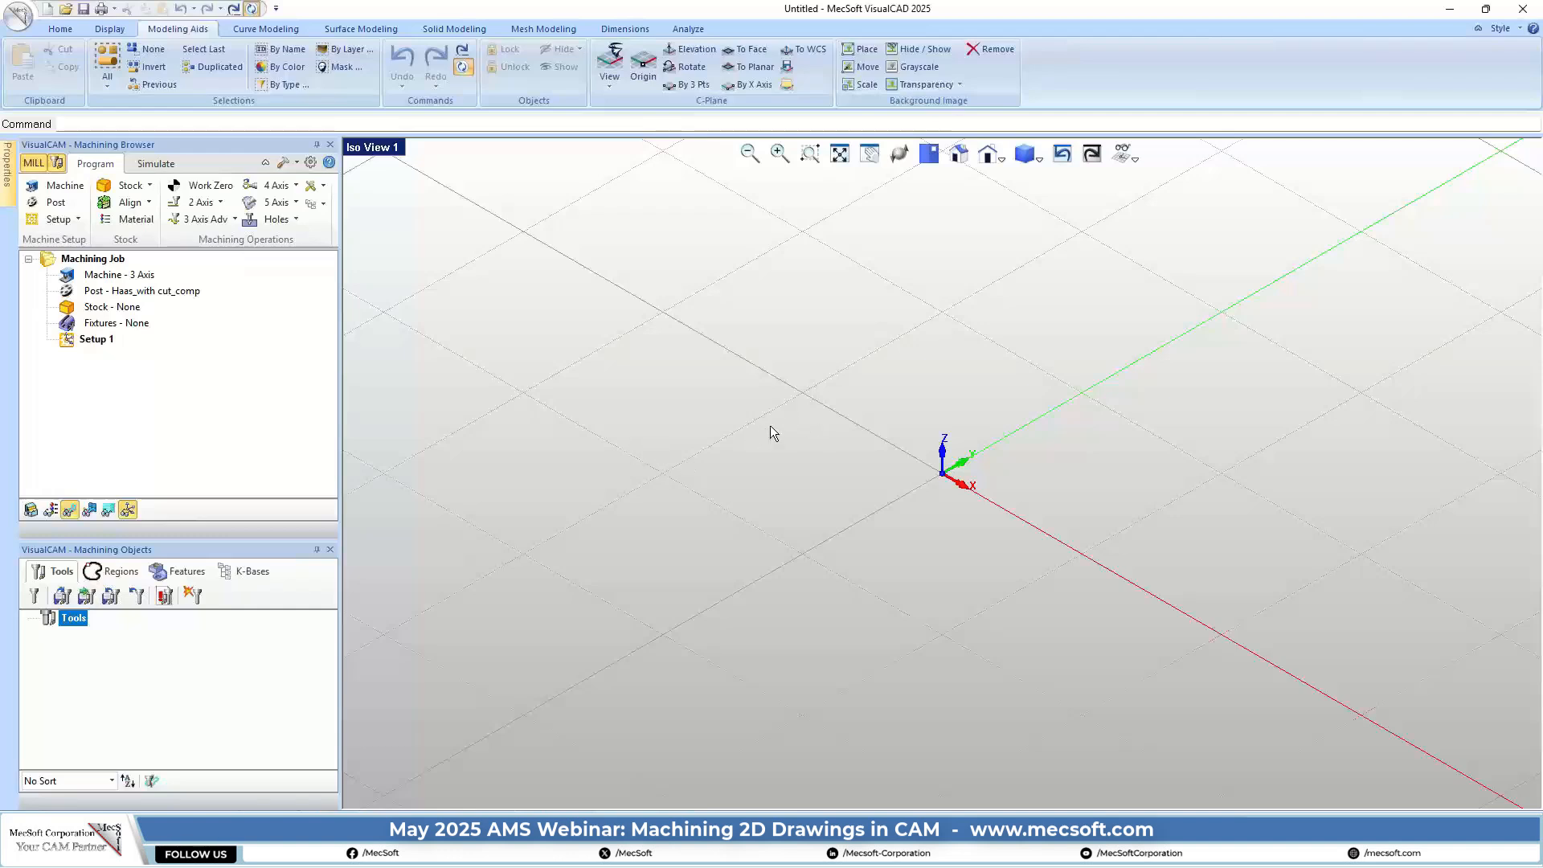
Open the recent document May AMS Webinar 2D CAM (START-REV1).vcp without saving the untitled file
{"action": "left_click", "coordinate": [18, 15]}
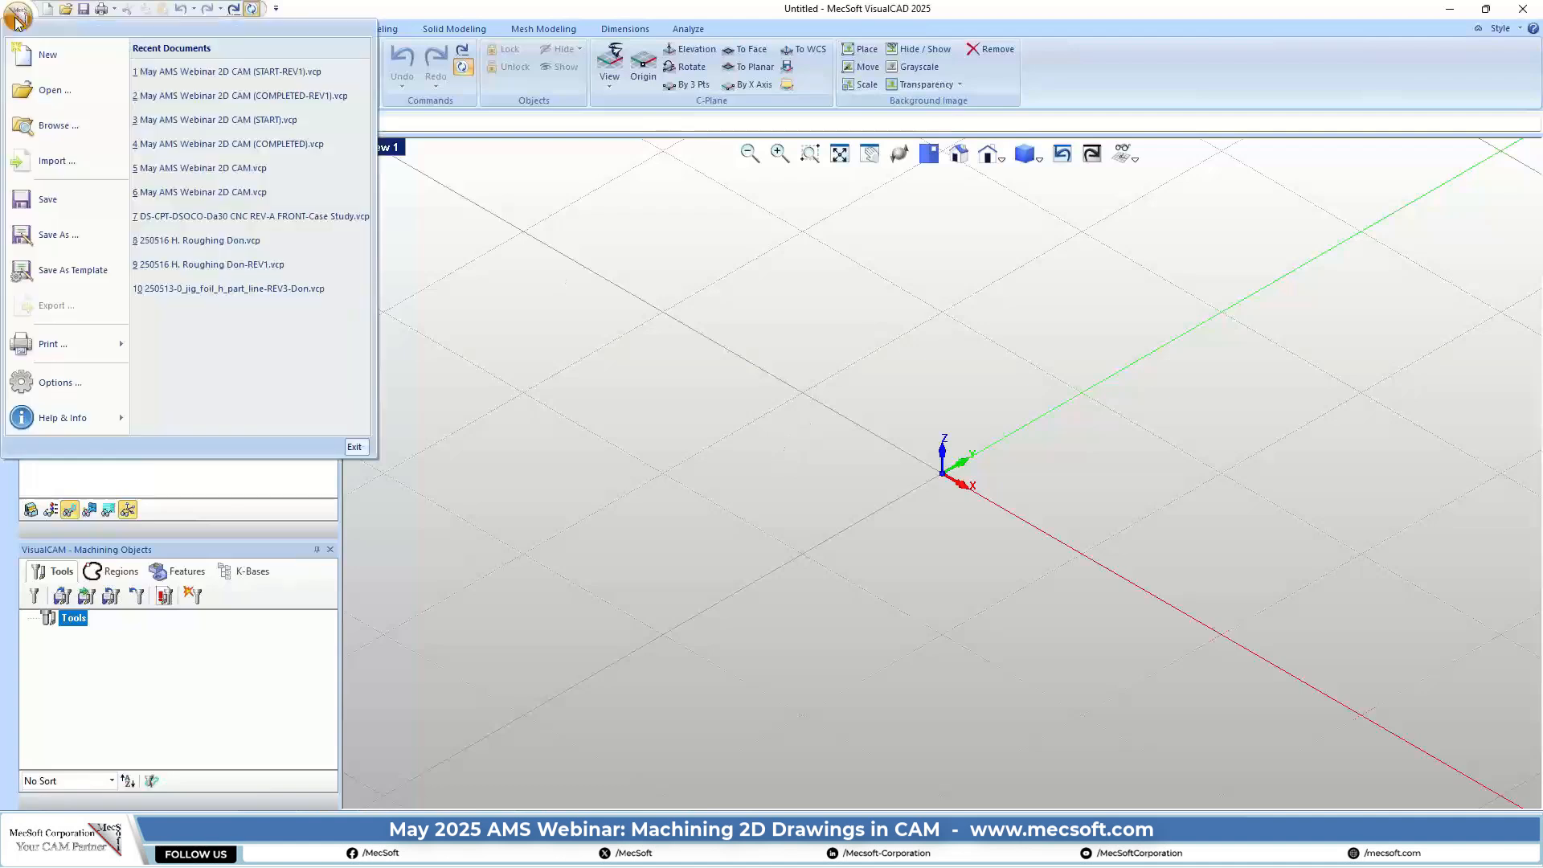
{"action": "left_click", "coordinate": [287, 72]}
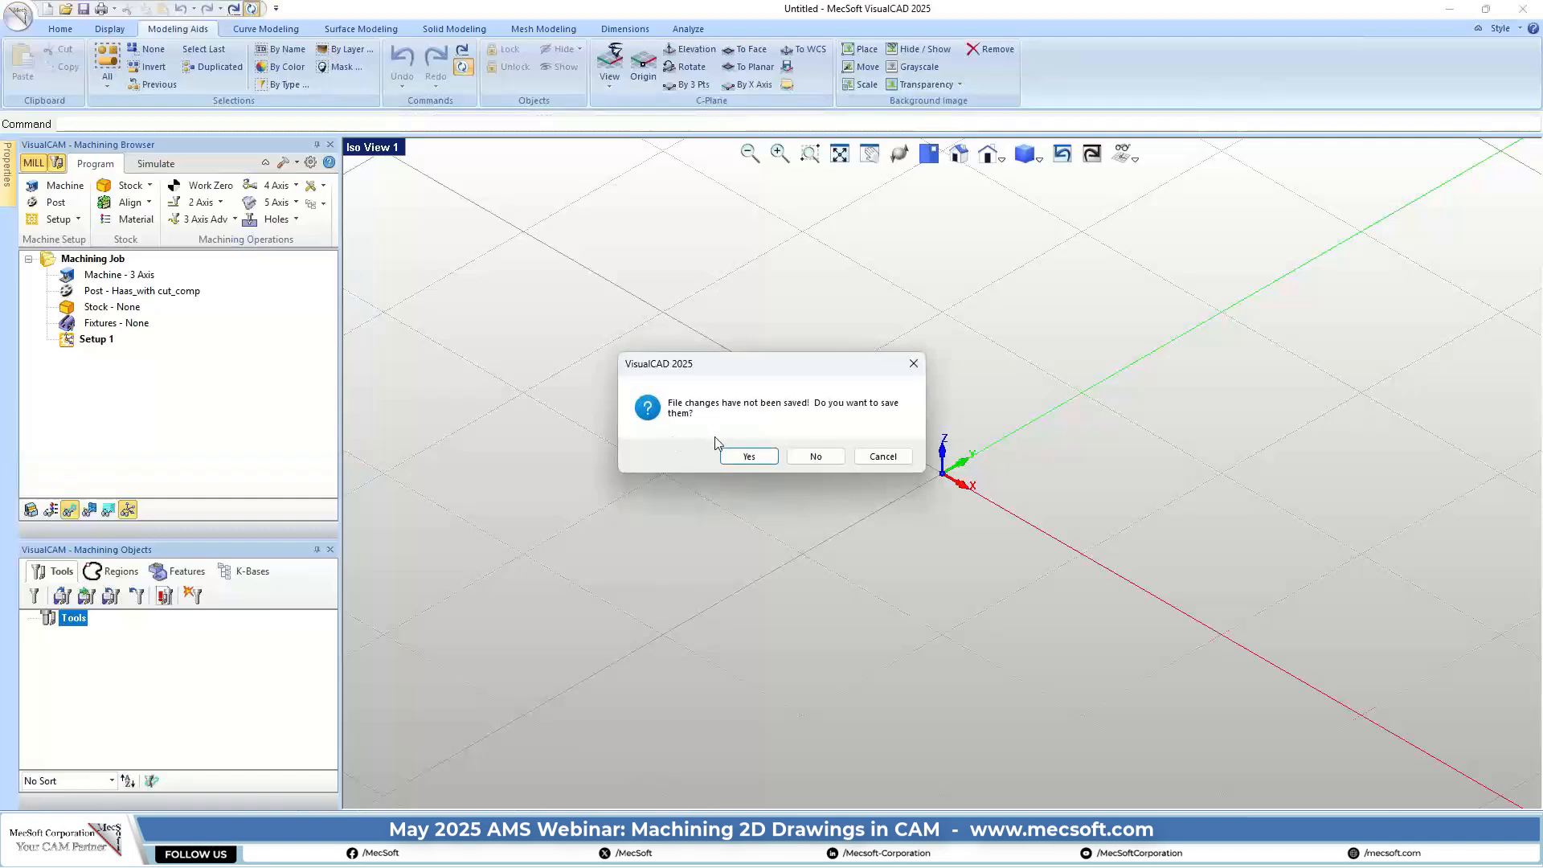
{"action": "left_click", "coordinate": [829, 462]}
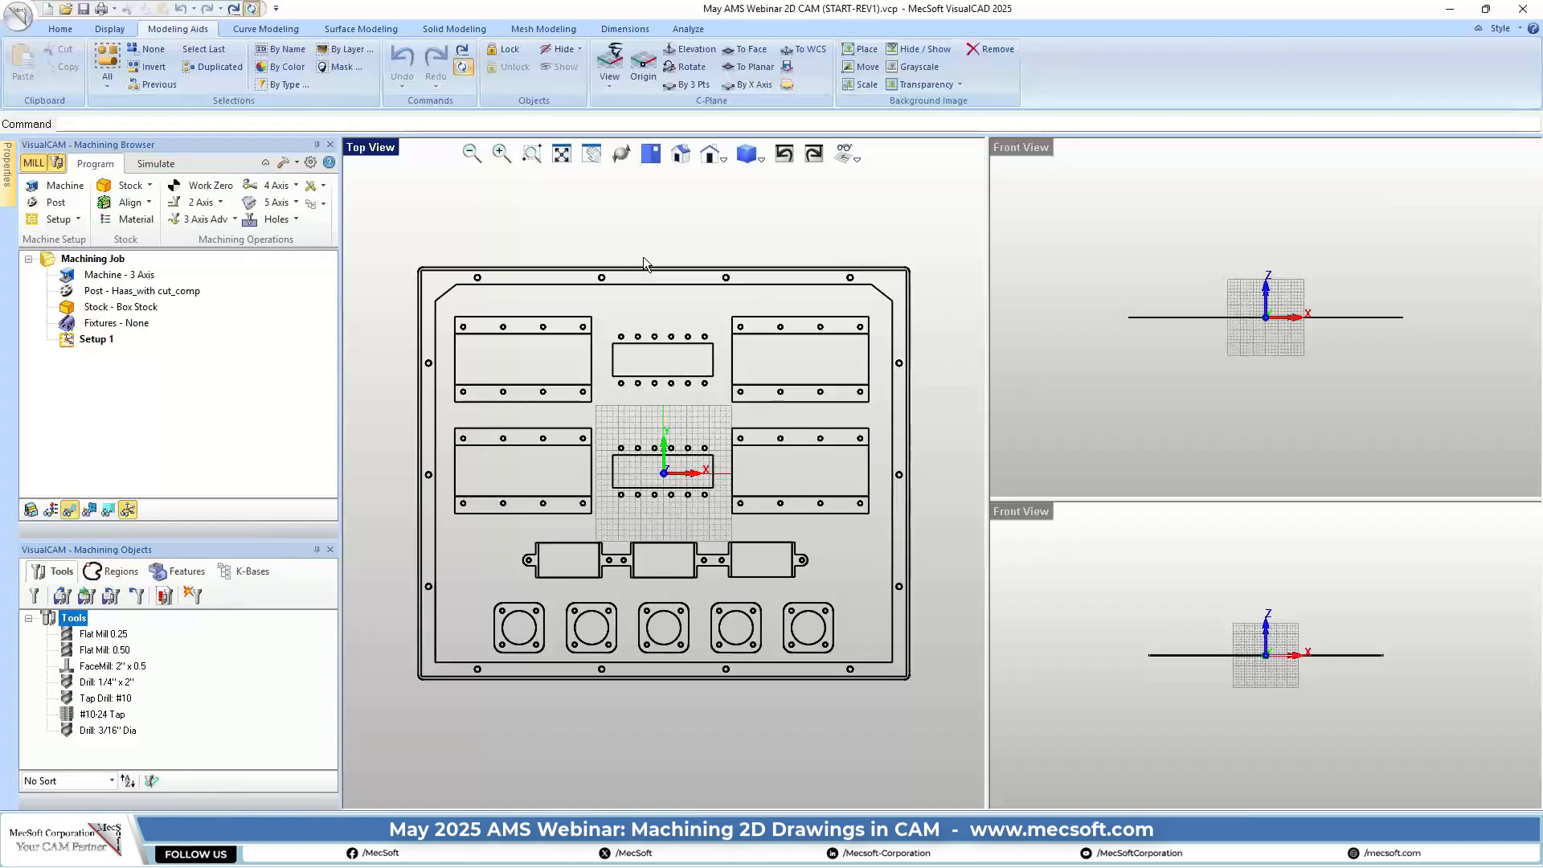
Examine the instrument panel drawing in the isometric view to check that it is flat, and return to the top view
{"action": "left_click", "coordinate": [676, 163]}
{"action": "middle_click_drag", "start_coordinate": [739, 537], "coordinate": [784, 559]}
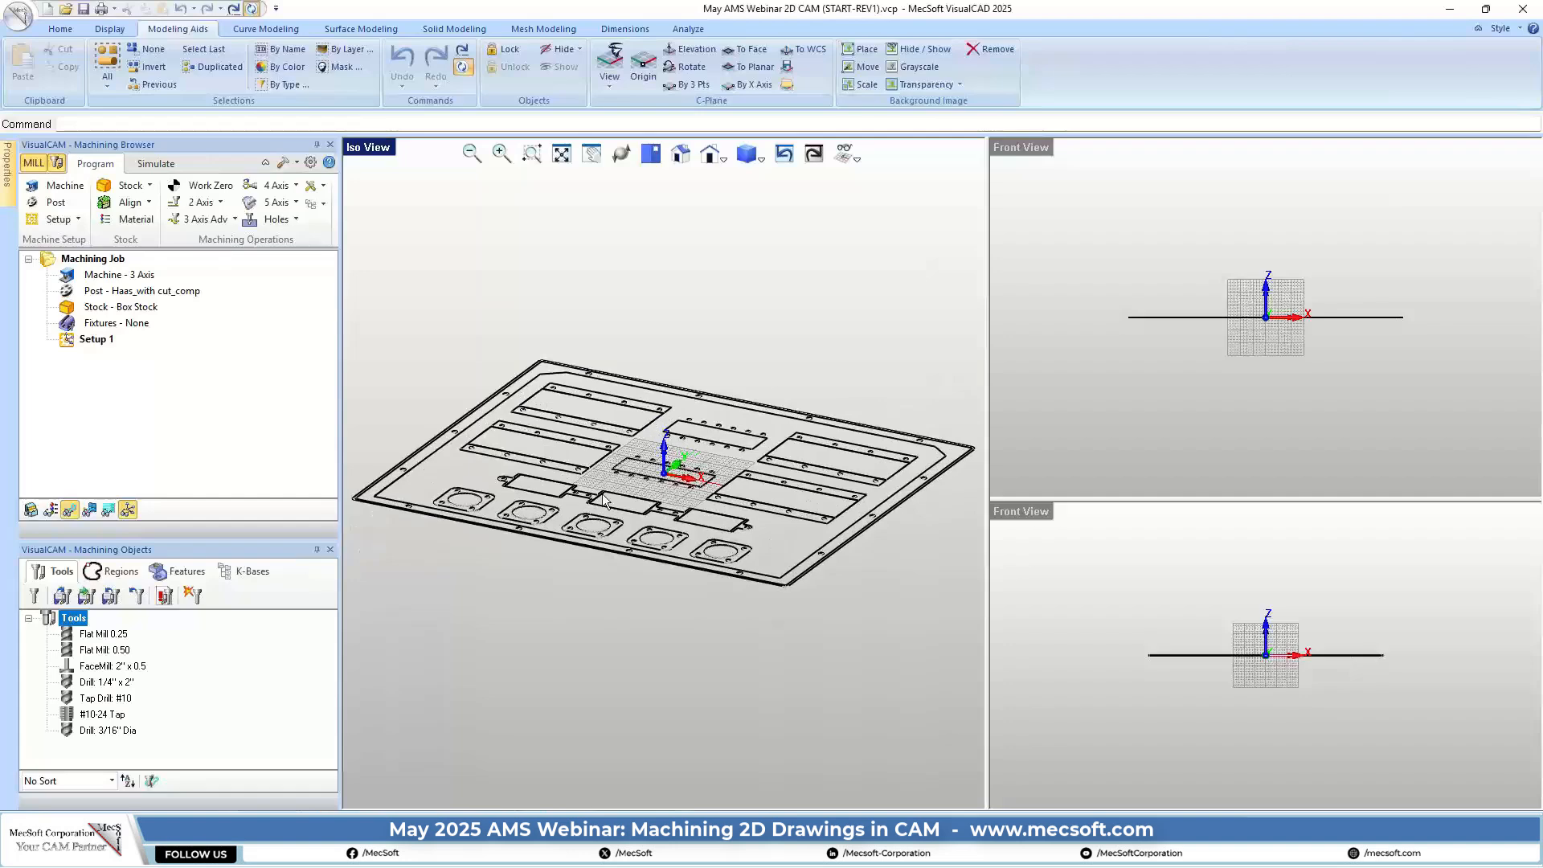
{"action": "scroll", "coordinate": [675, 479], "scroll_direction": "up", "scroll_amount": 5}
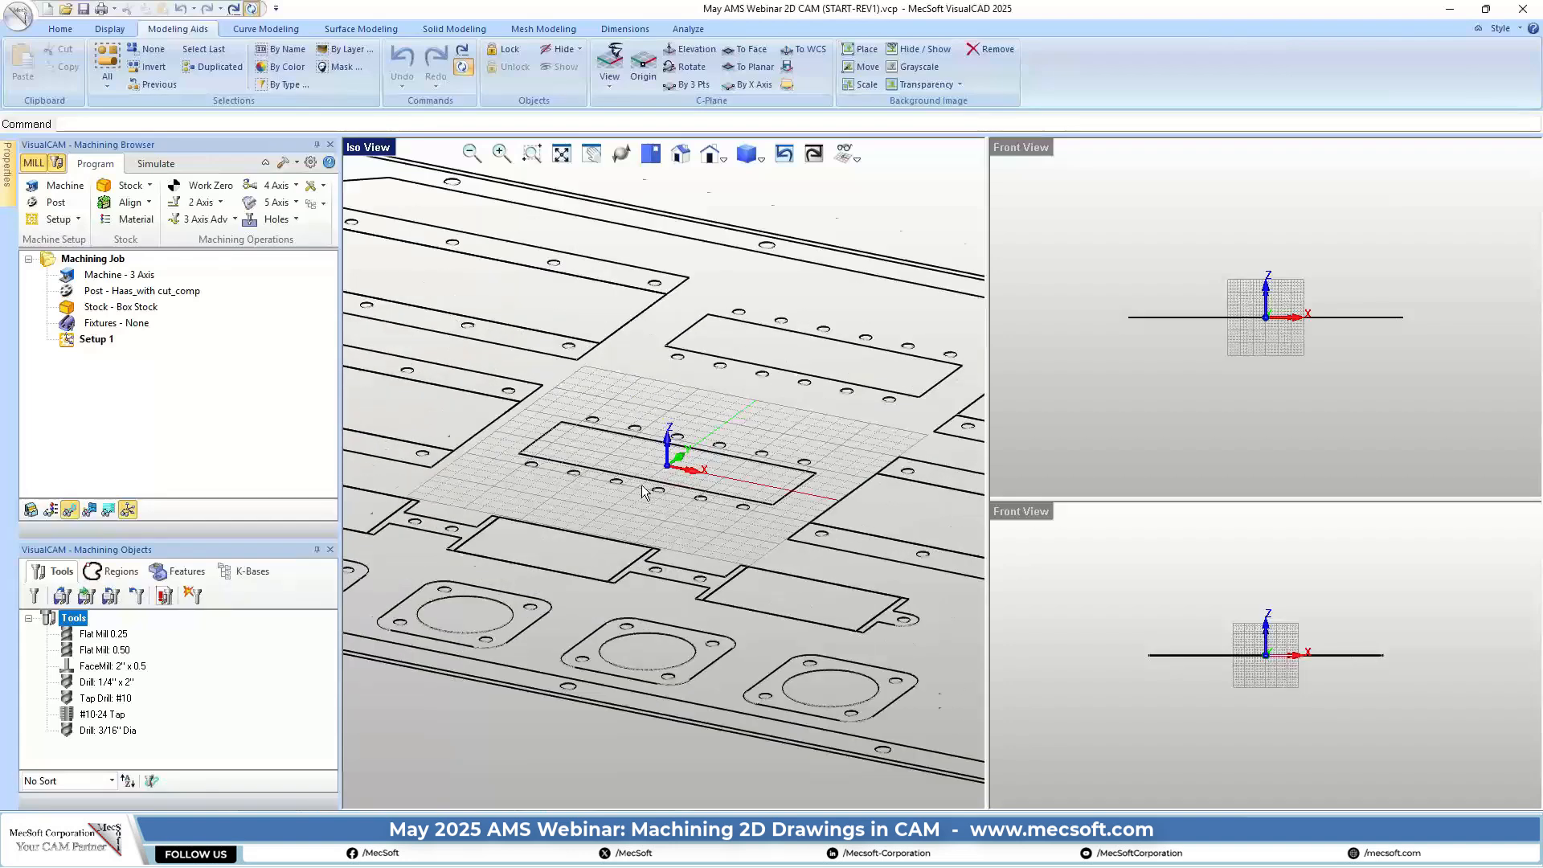
{"action": "left_click", "coordinate": [651, 153]}
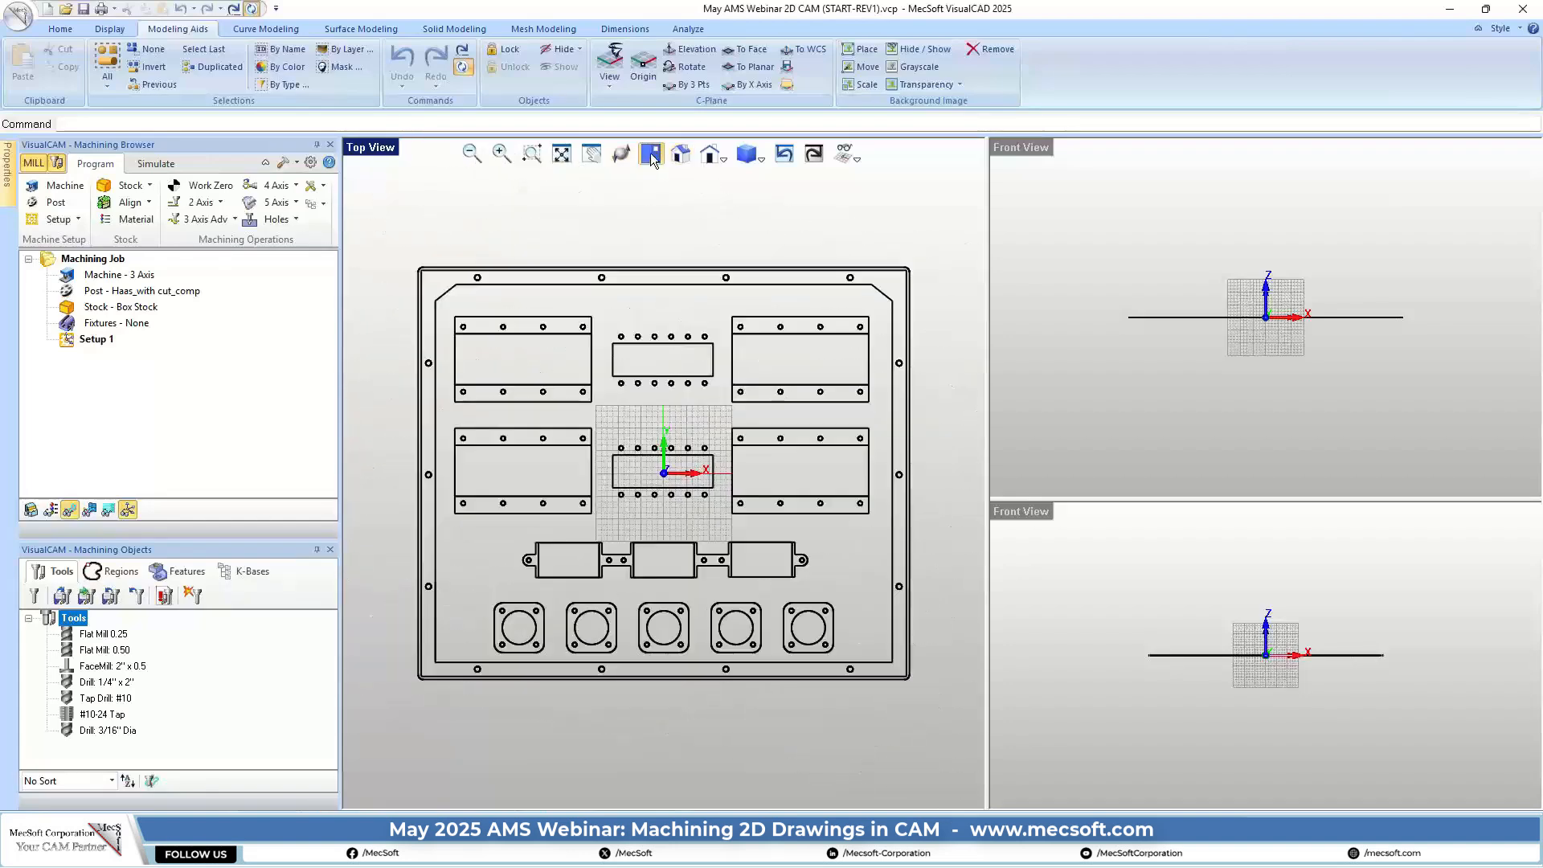
{"action": "scroll", "coordinate": [738, 392], "scroll_direction": "up", "scroll_amount": 1}
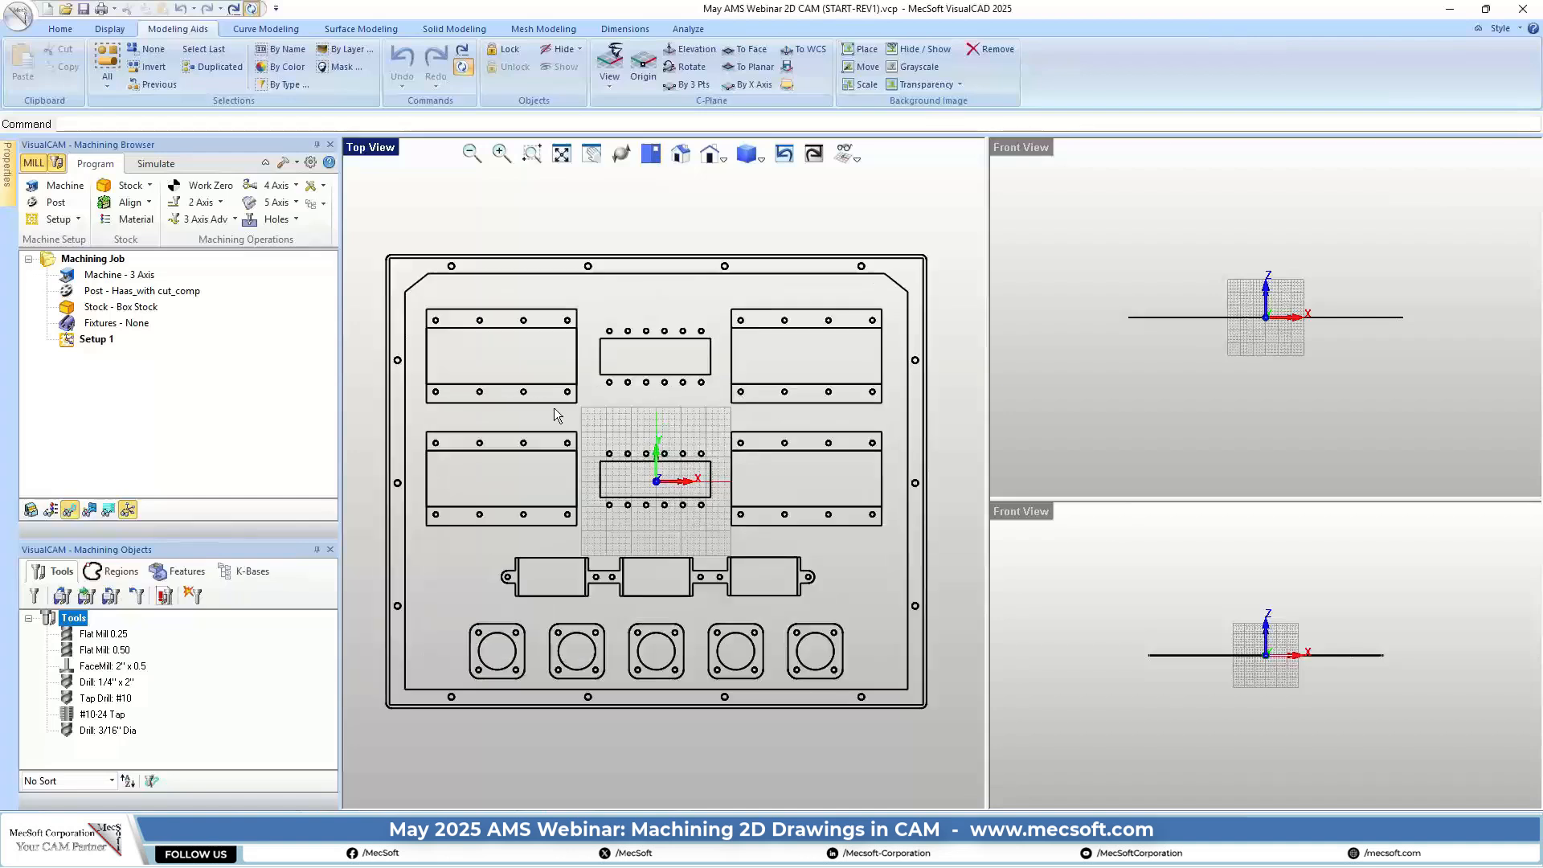
{"action": "scroll", "coordinate": [587, 408], "scroll_direction": "up", "scroll_amount": 1}
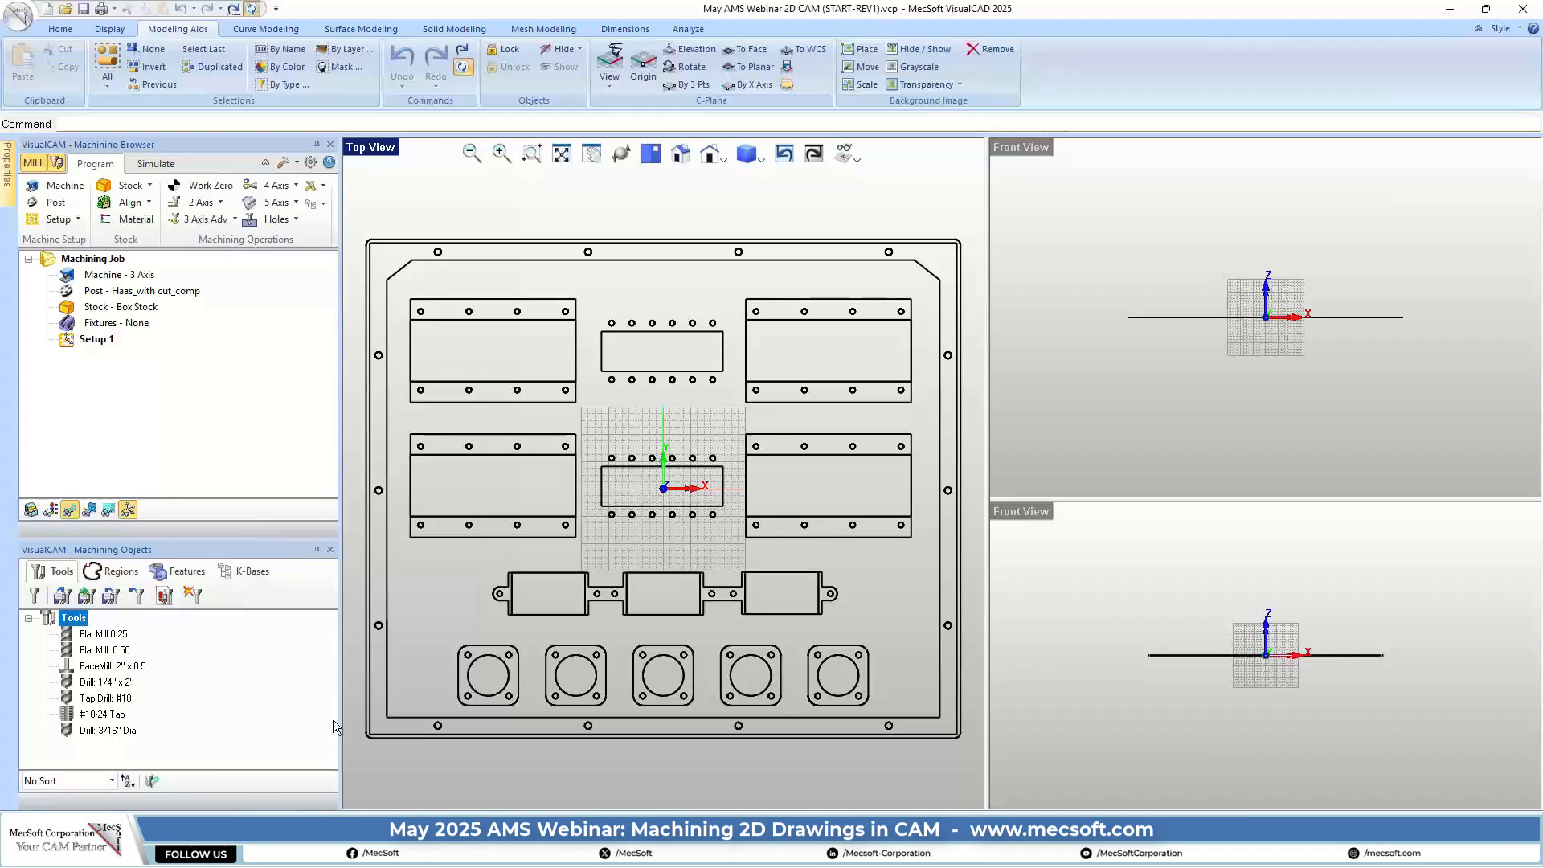
Remove all tools from the Tools list, and check the panel's outer border and upper-left rectangle by selecting each curve and clearing the selection
{"action": "left_click", "coordinate": [136, 596]}
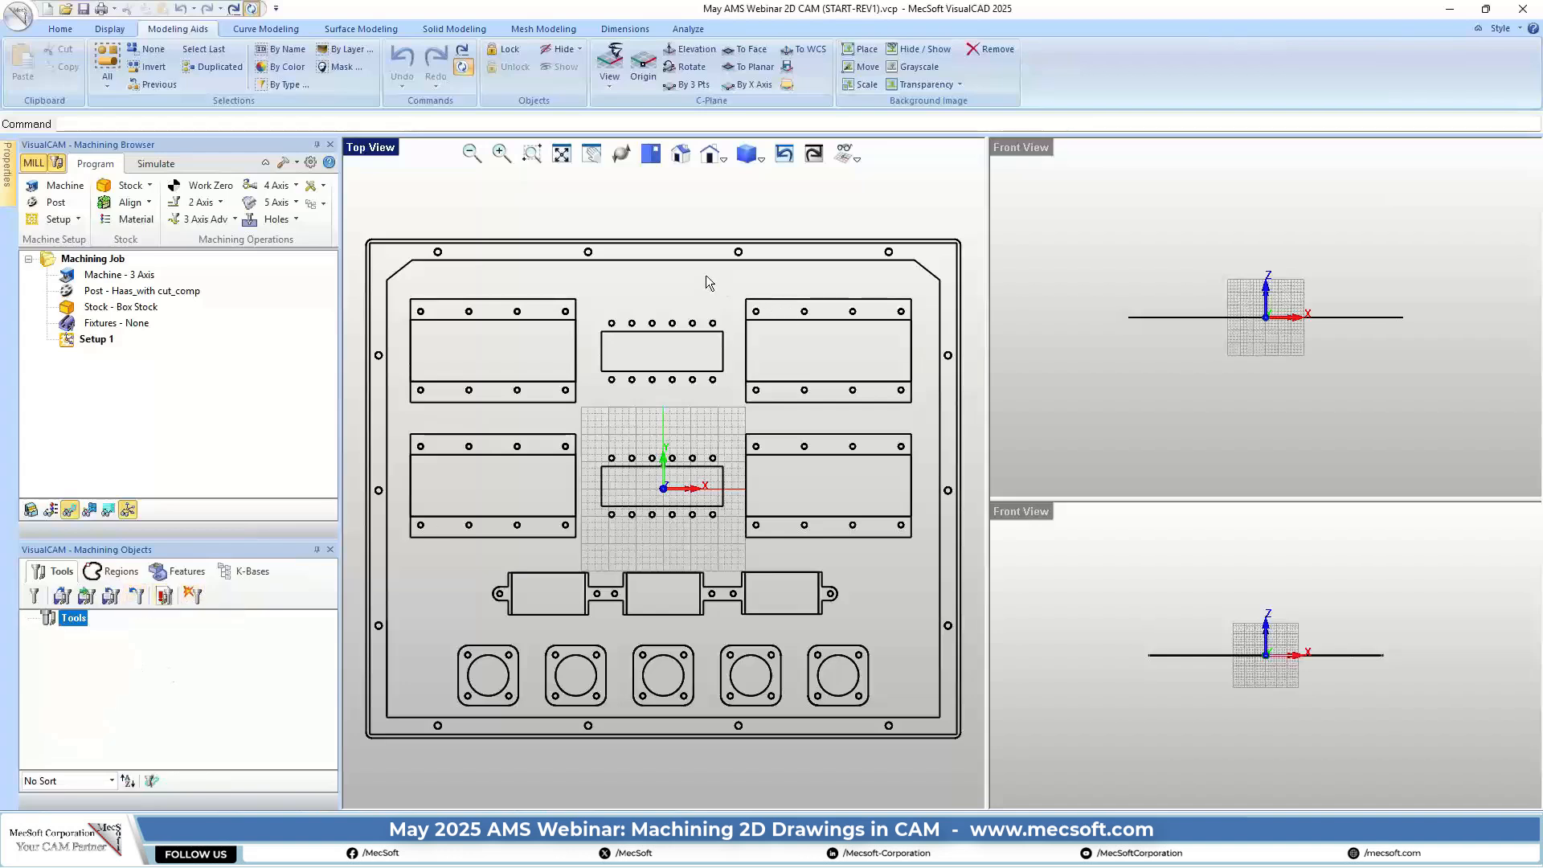
{"action": "left_click", "coordinate": [683, 241]}
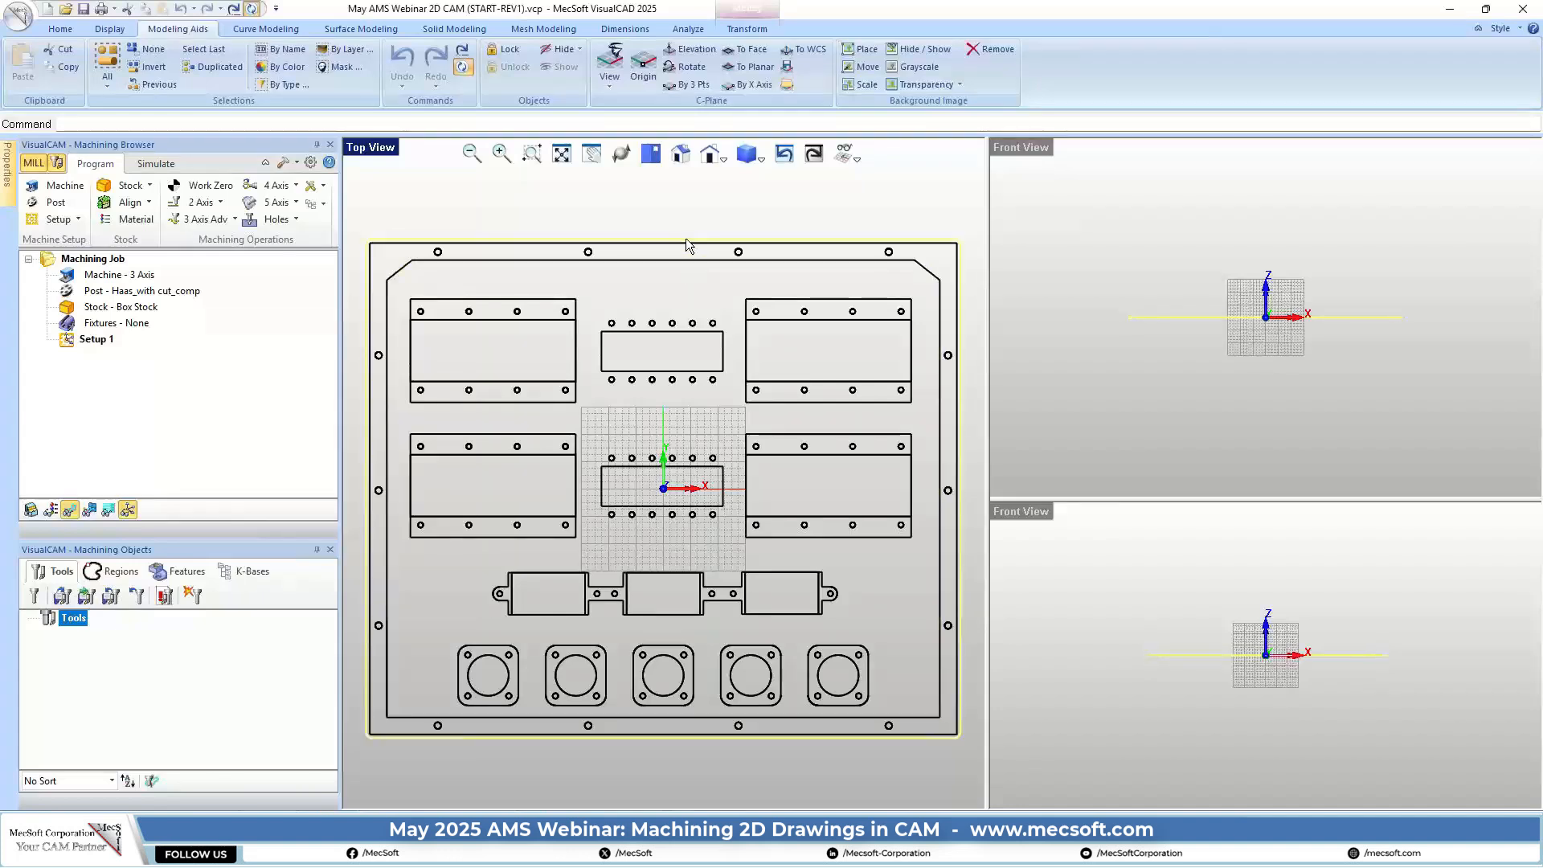
{"action": "left_click", "coordinate": [533, 300]}
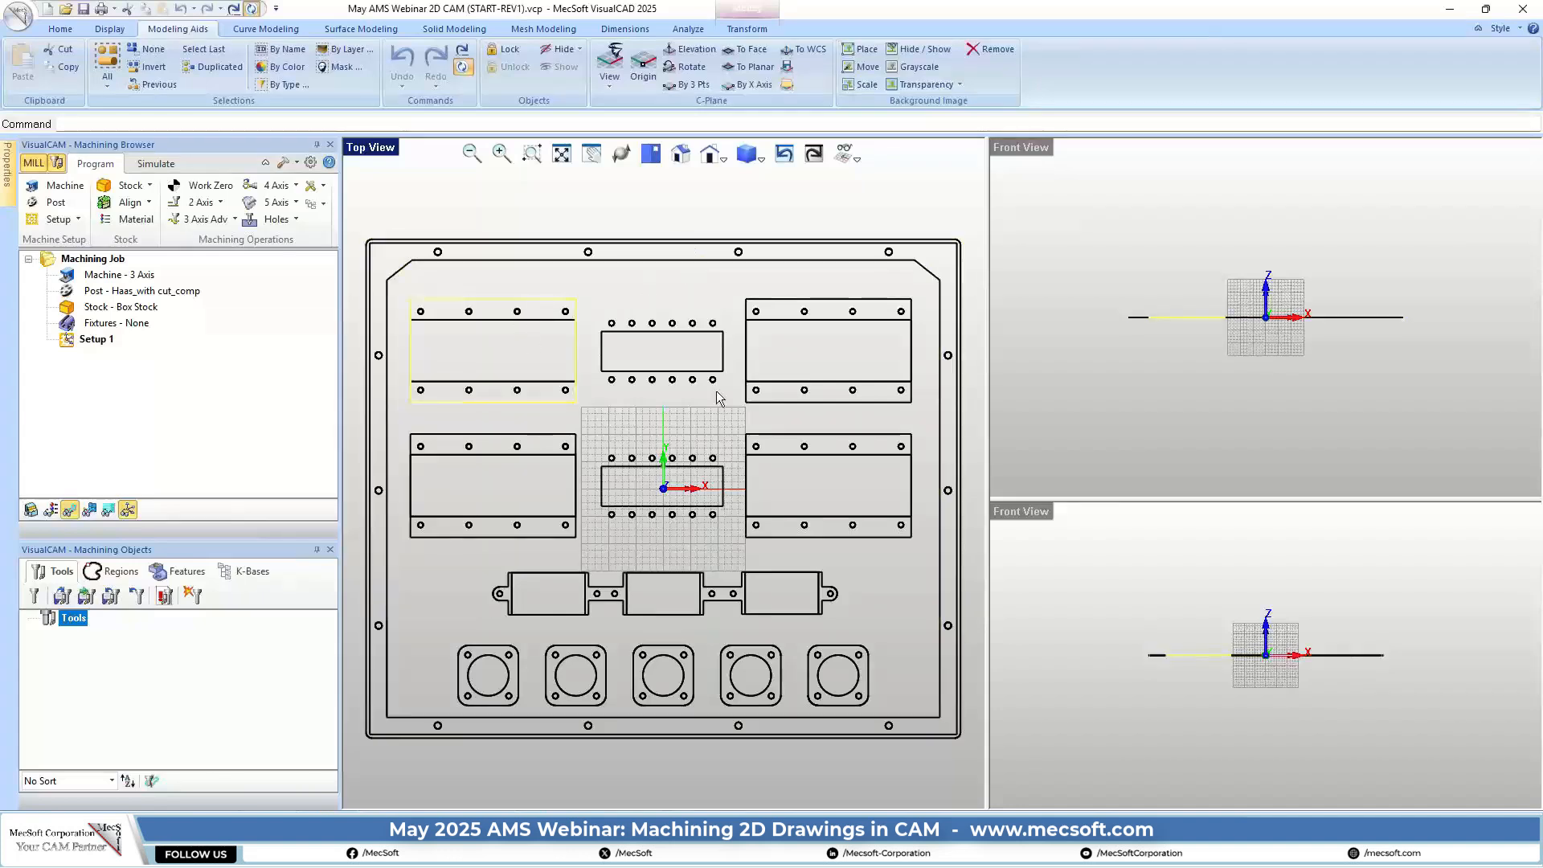
{"action": "left_click", "coordinate": [650, 543]}
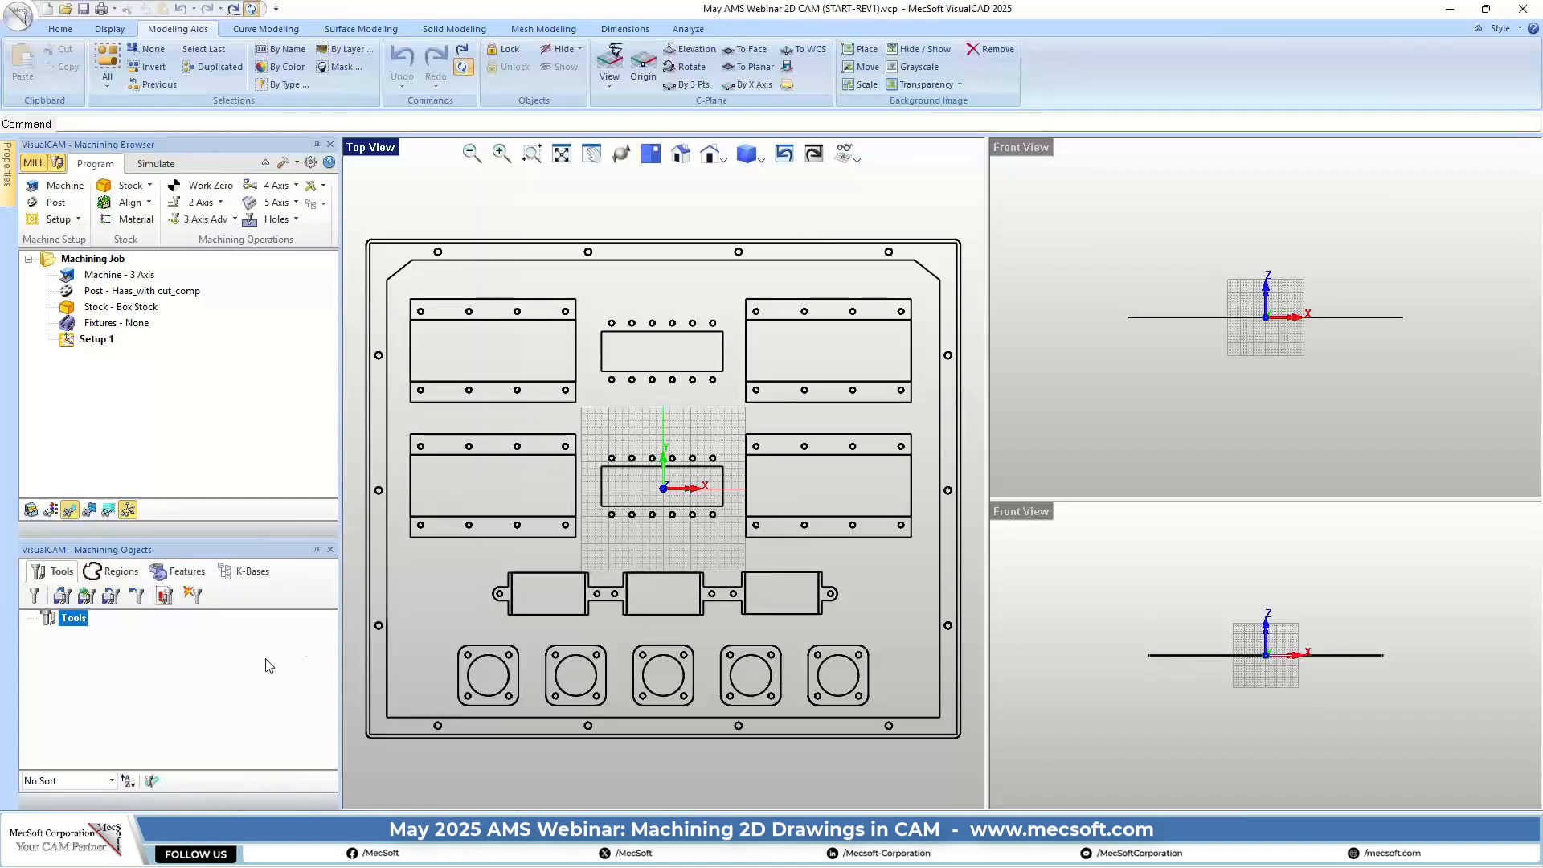
Examine which holes belong to the machining region sets Standard Drill (#1), (#2) and (#3), and return to the tool list
{"action": "left_click", "coordinate": [120, 570]}
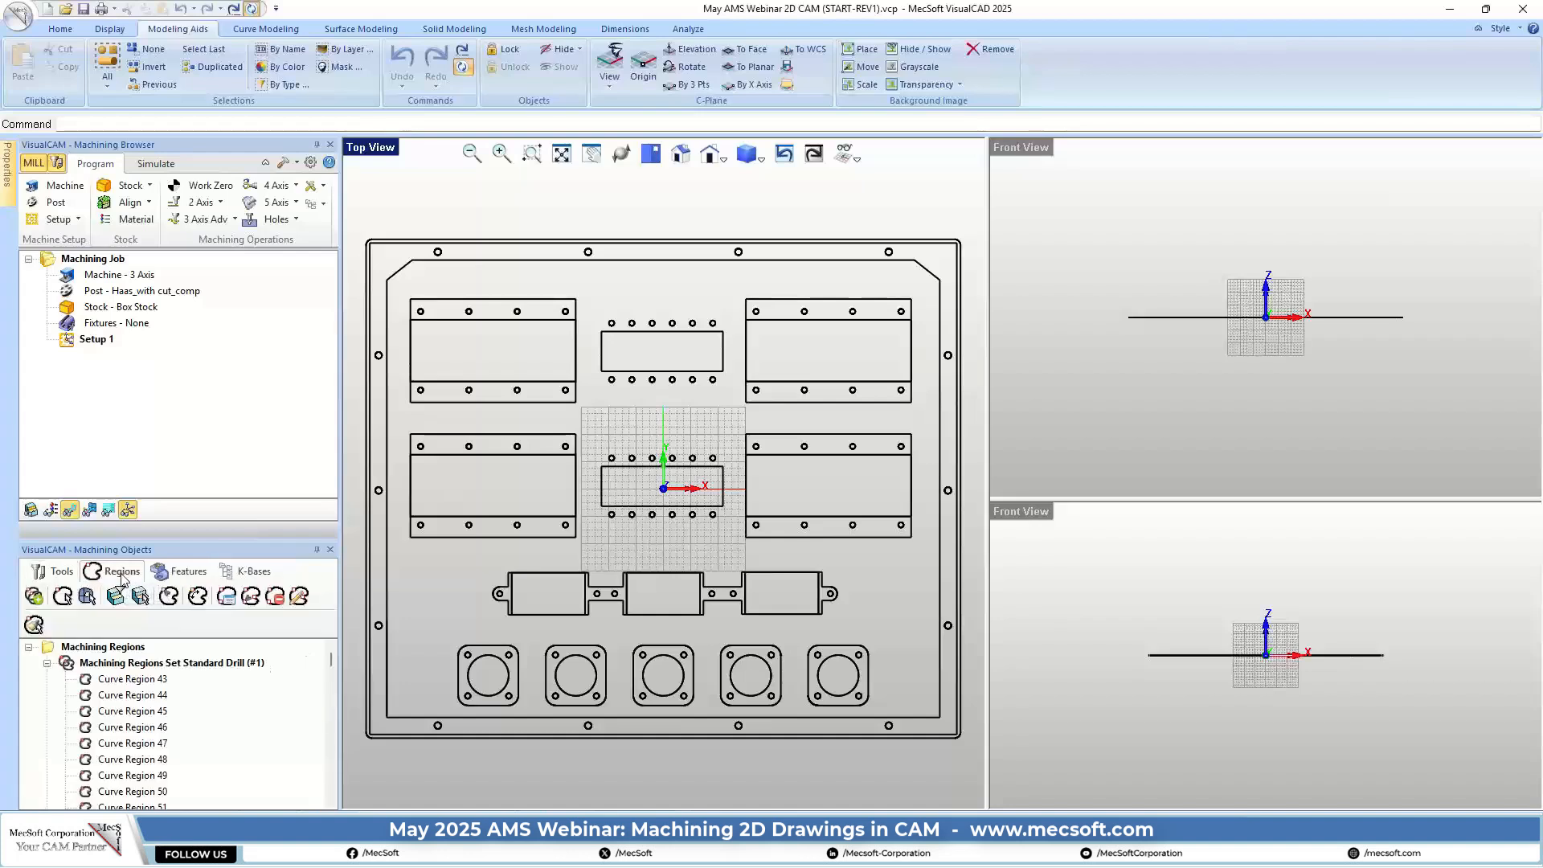
{"action": "left_click", "coordinate": [46, 664]}
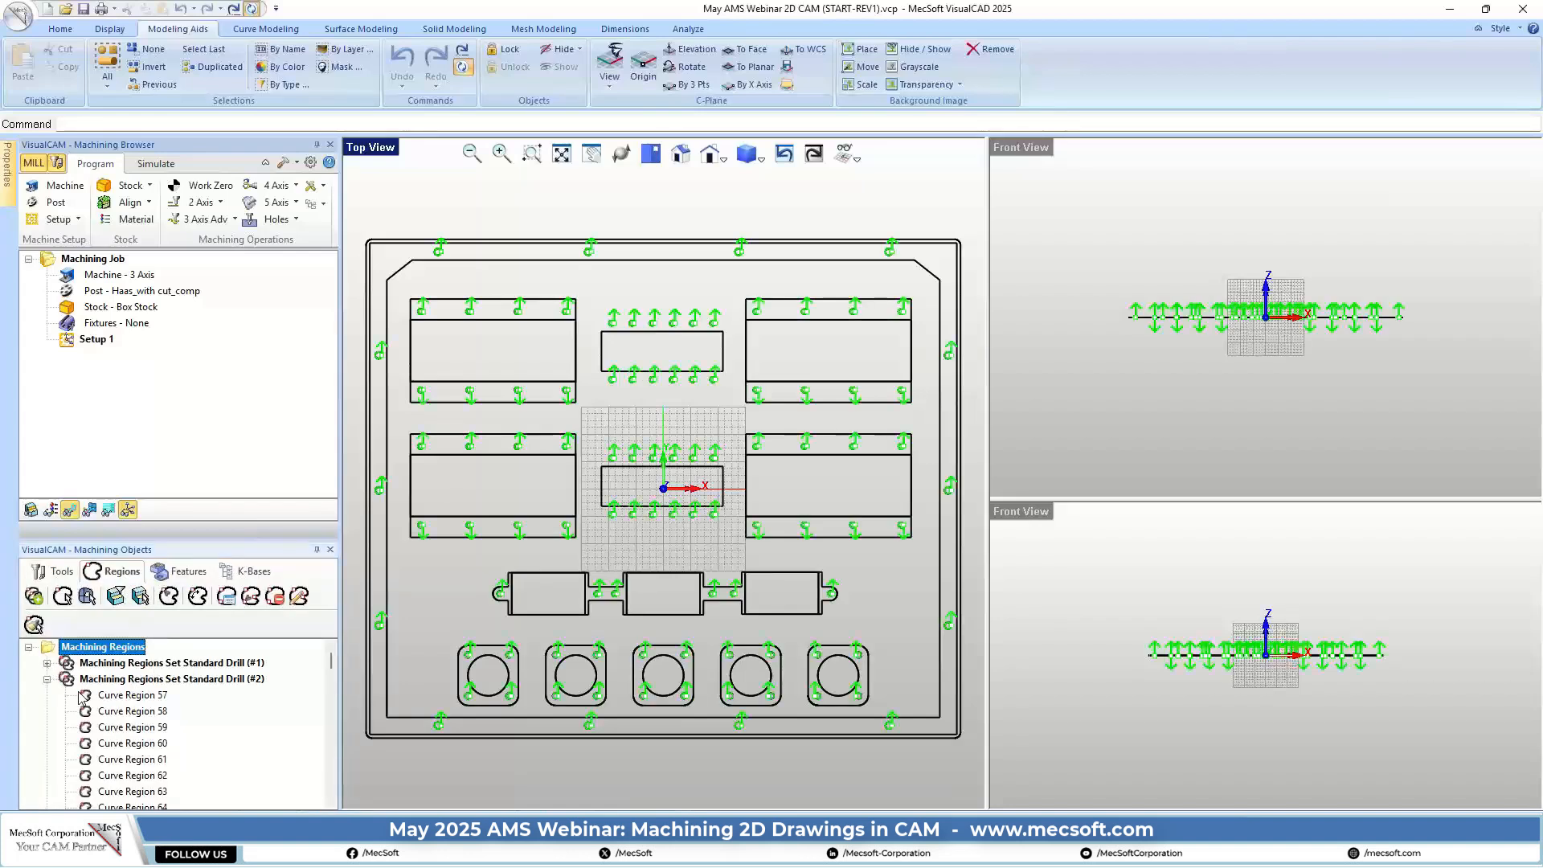
{"action": "left_click", "coordinate": [47, 680]}
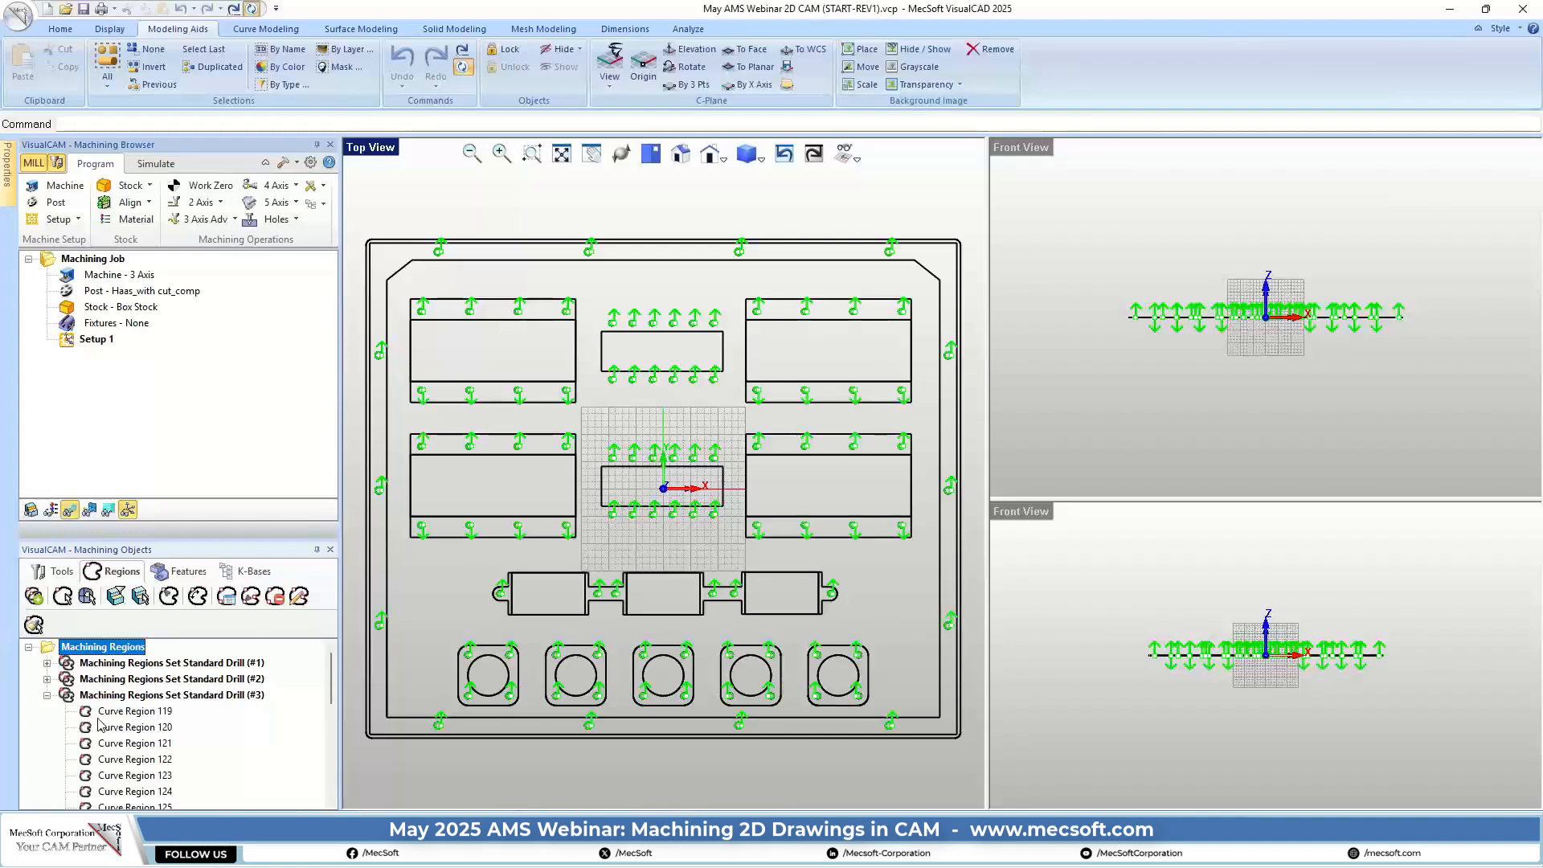
{"action": "left_click", "coordinate": [48, 696]}
{"action": "left_click", "coordinate": [112, 662]}
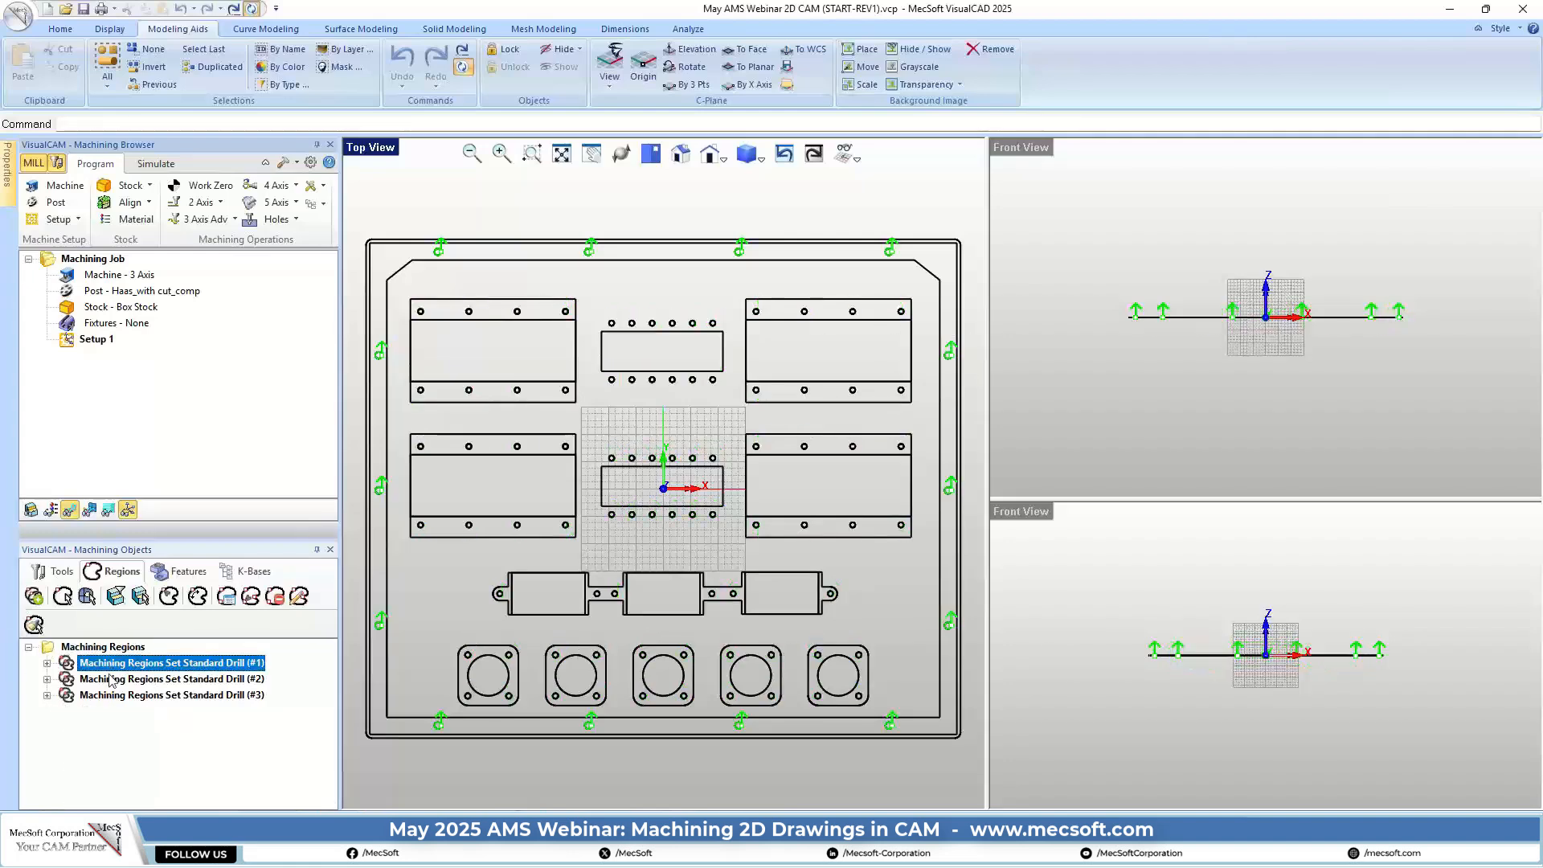
{"action": "left_click", "coordinate": [113, 679]}
{"action": "left_click", "coordinate": [116, 695]}
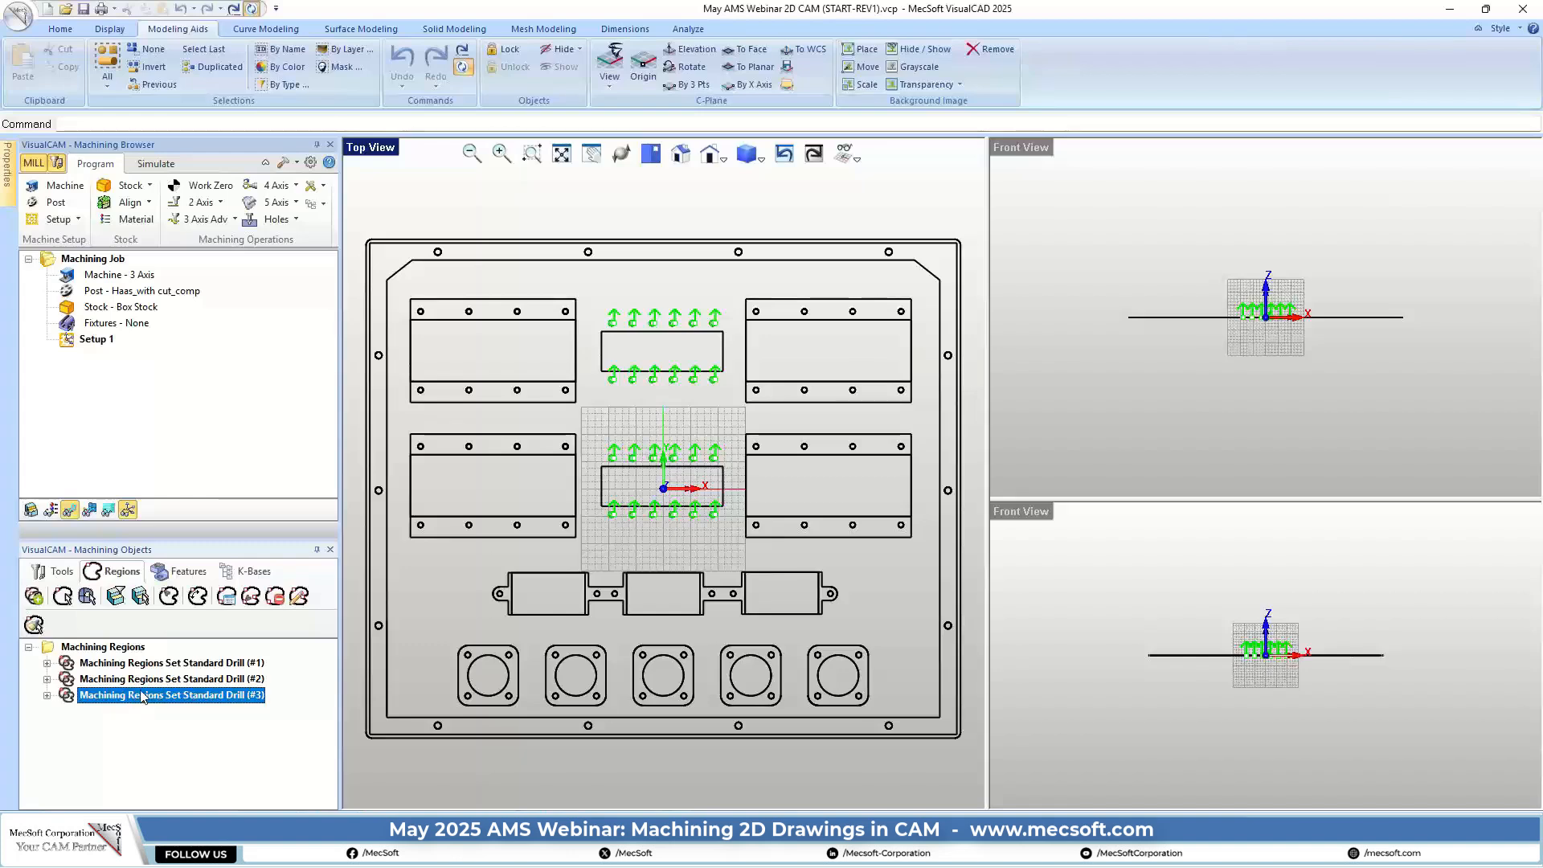
{"action": "left_click", "coordinate": [61, 572]}
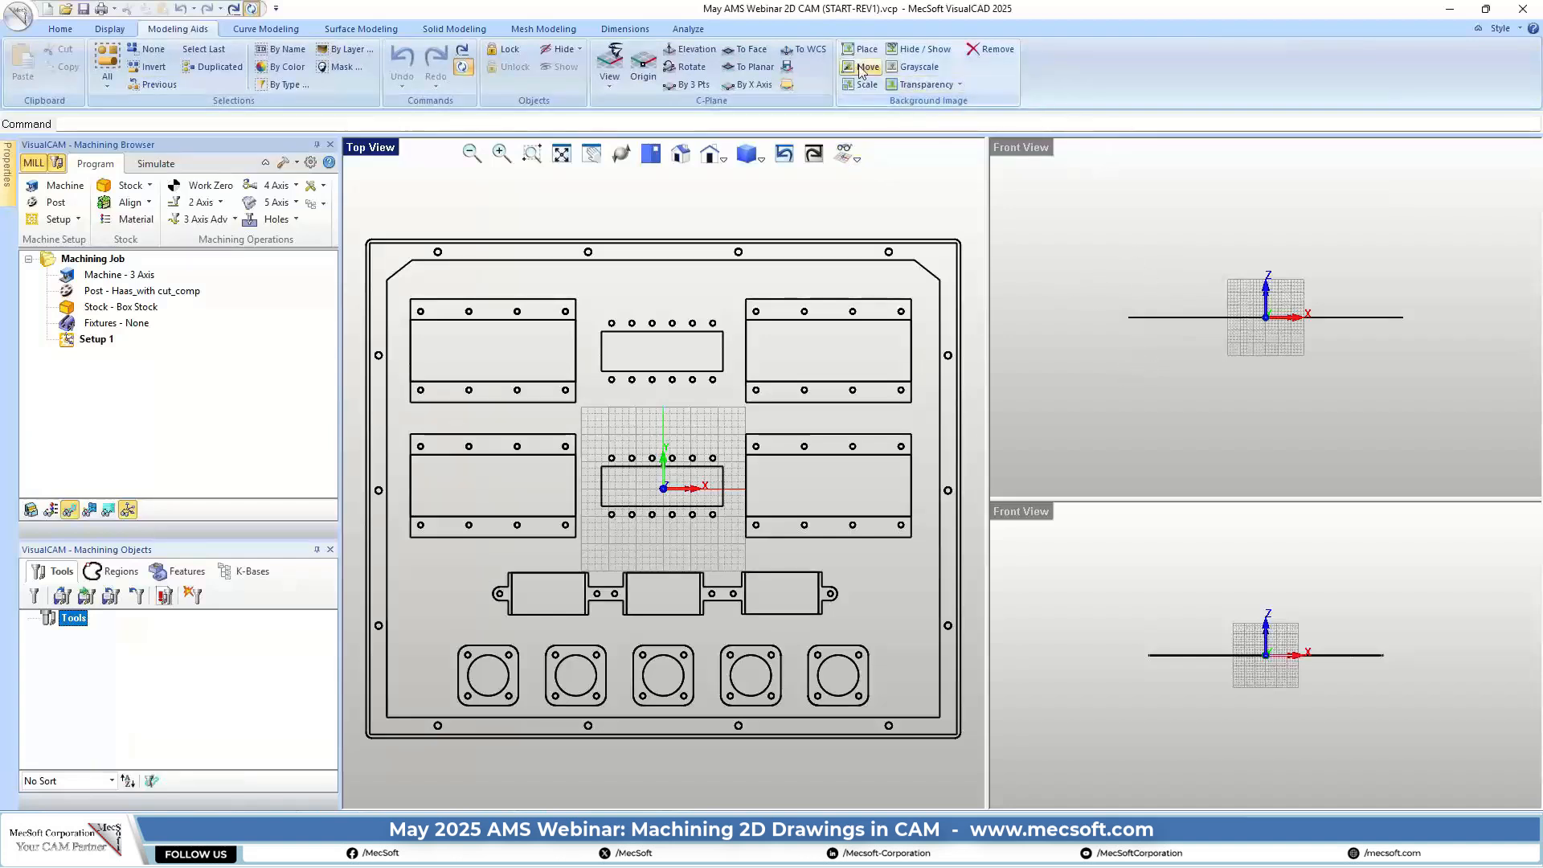
Place cross-section-viewgg-REV1.png as a background image across the upper part of the upper Front View
{"action": "left_click", "coordinate": [57, 30]}
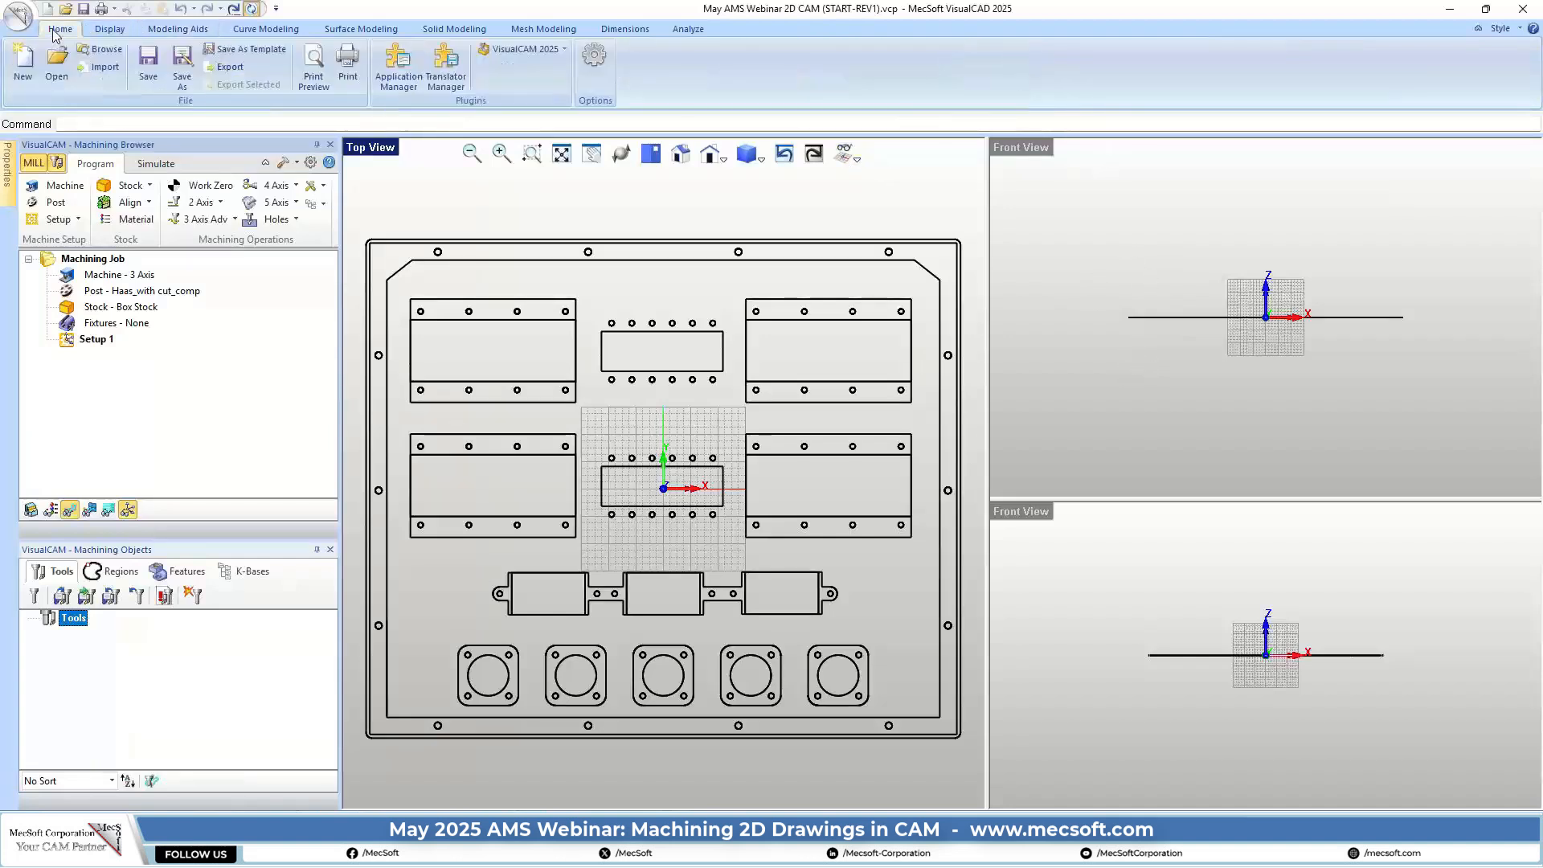
{"action": "left_click", "coordinate": [177, 29]}
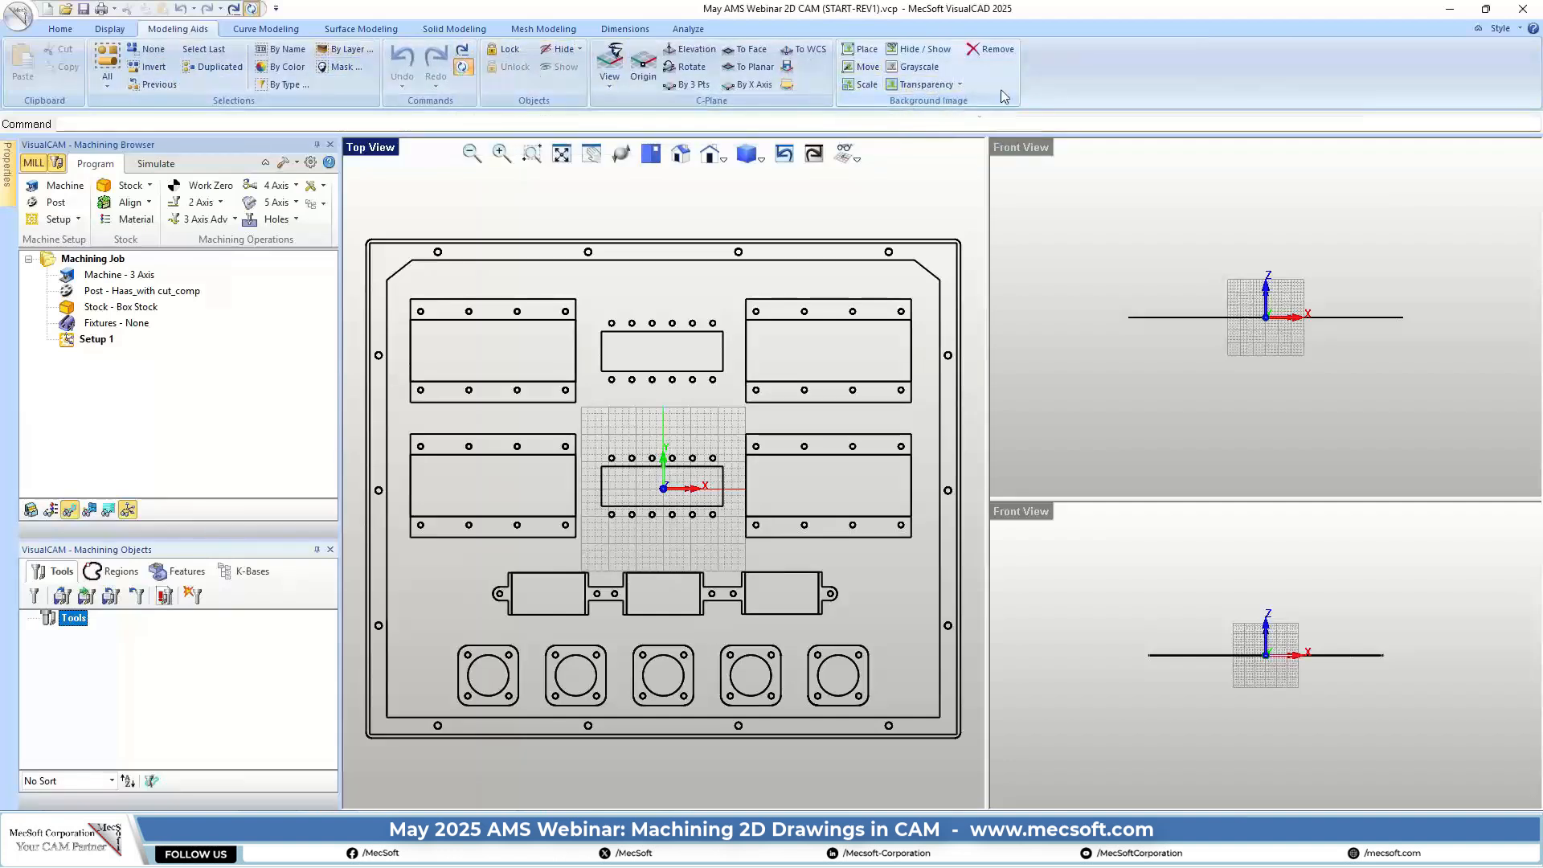
{"action": "left_click", "coordinate": [867, 54]}
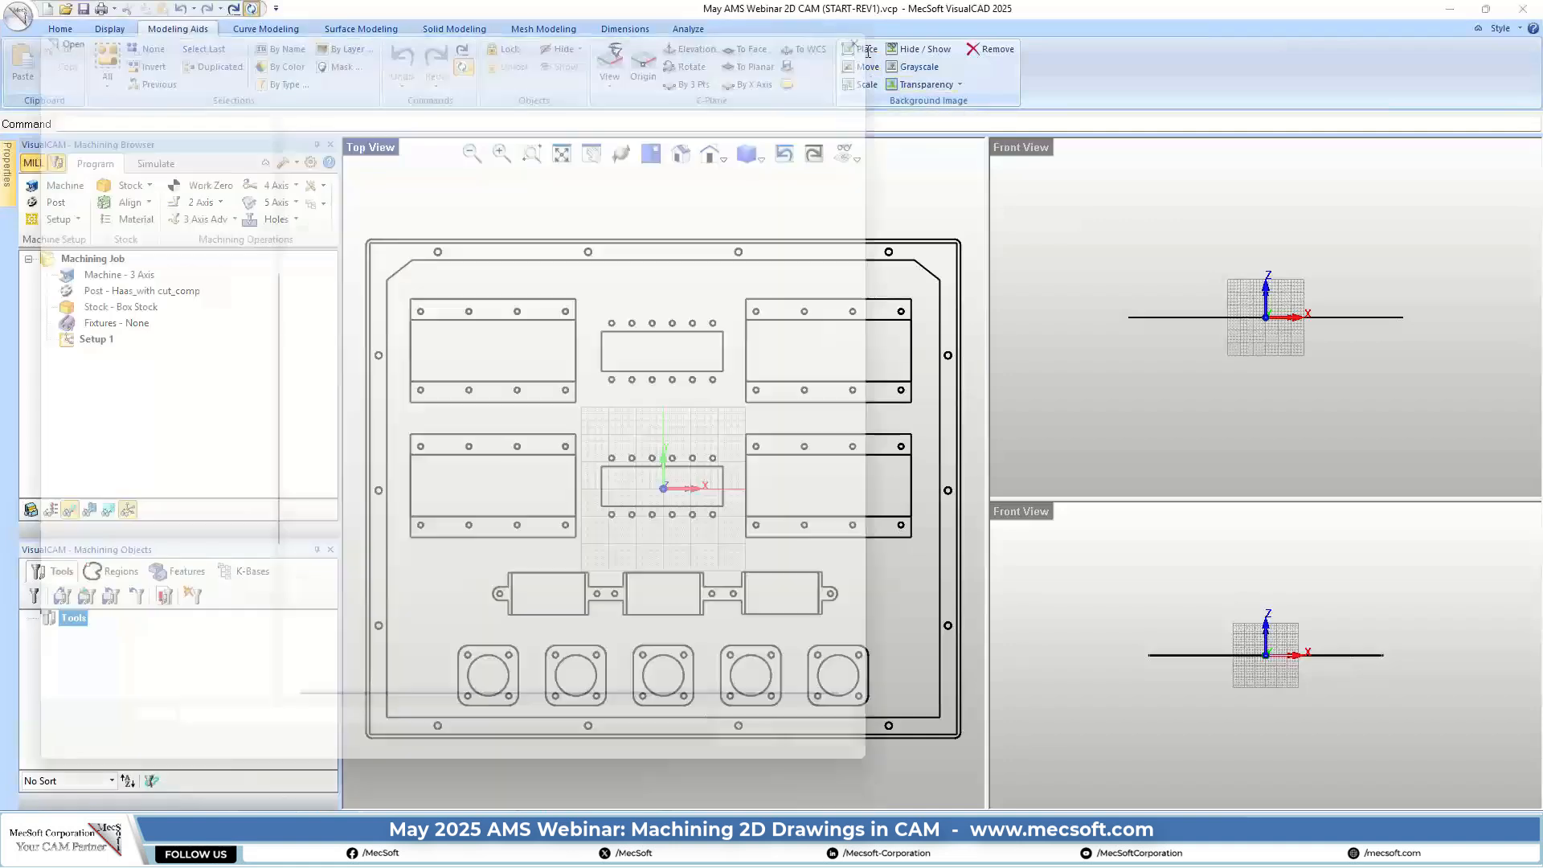
{"action": "left_click_drag", "start_coordinate": [607, 20], "coordinate": [665, 51]}
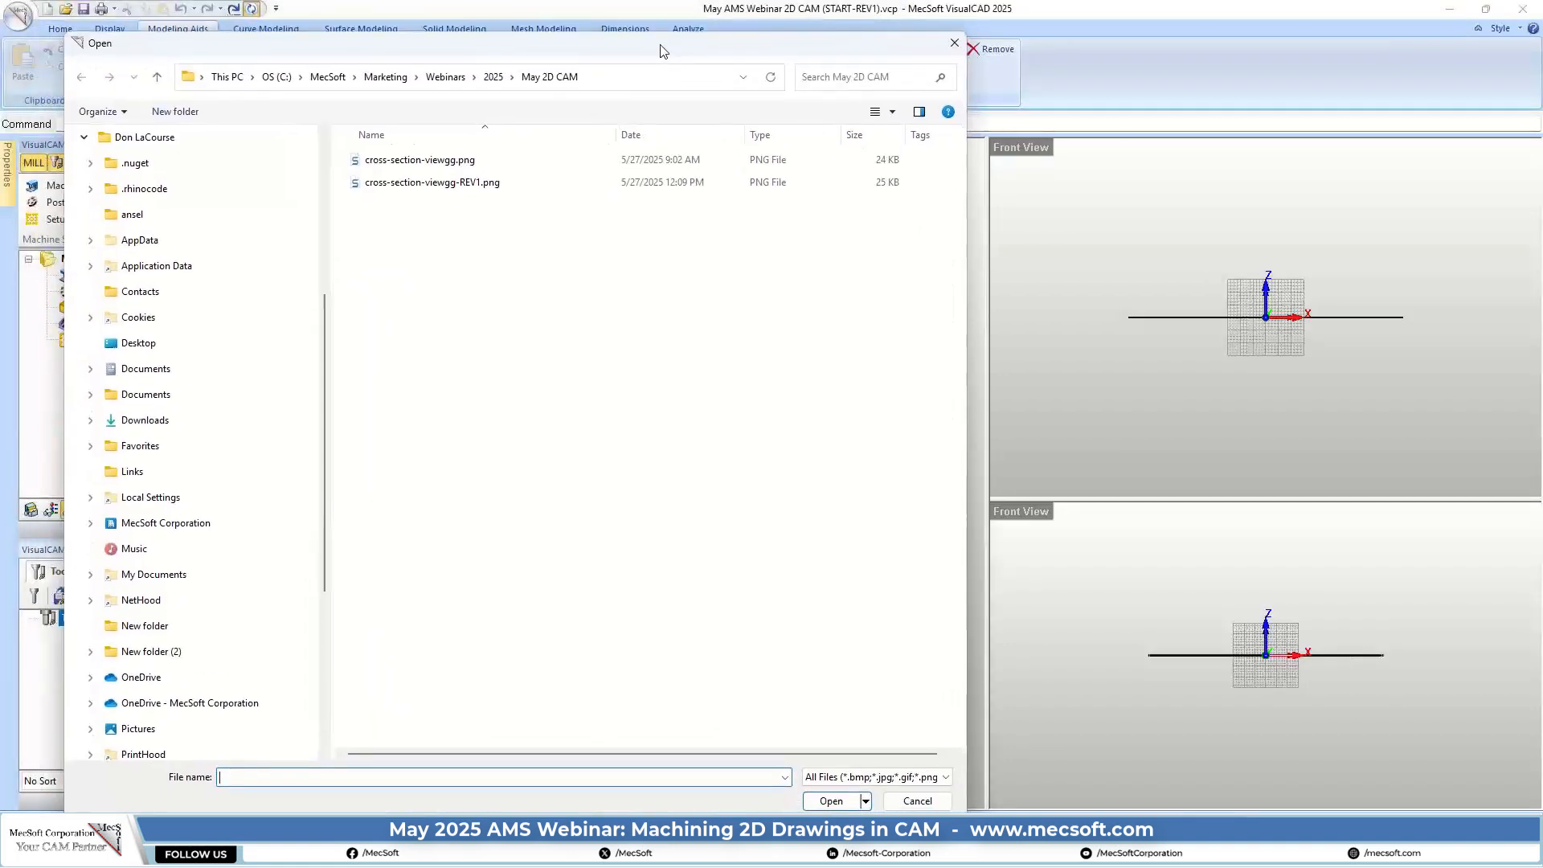
{"action": "double_click", "coordinate": [465, 184]}
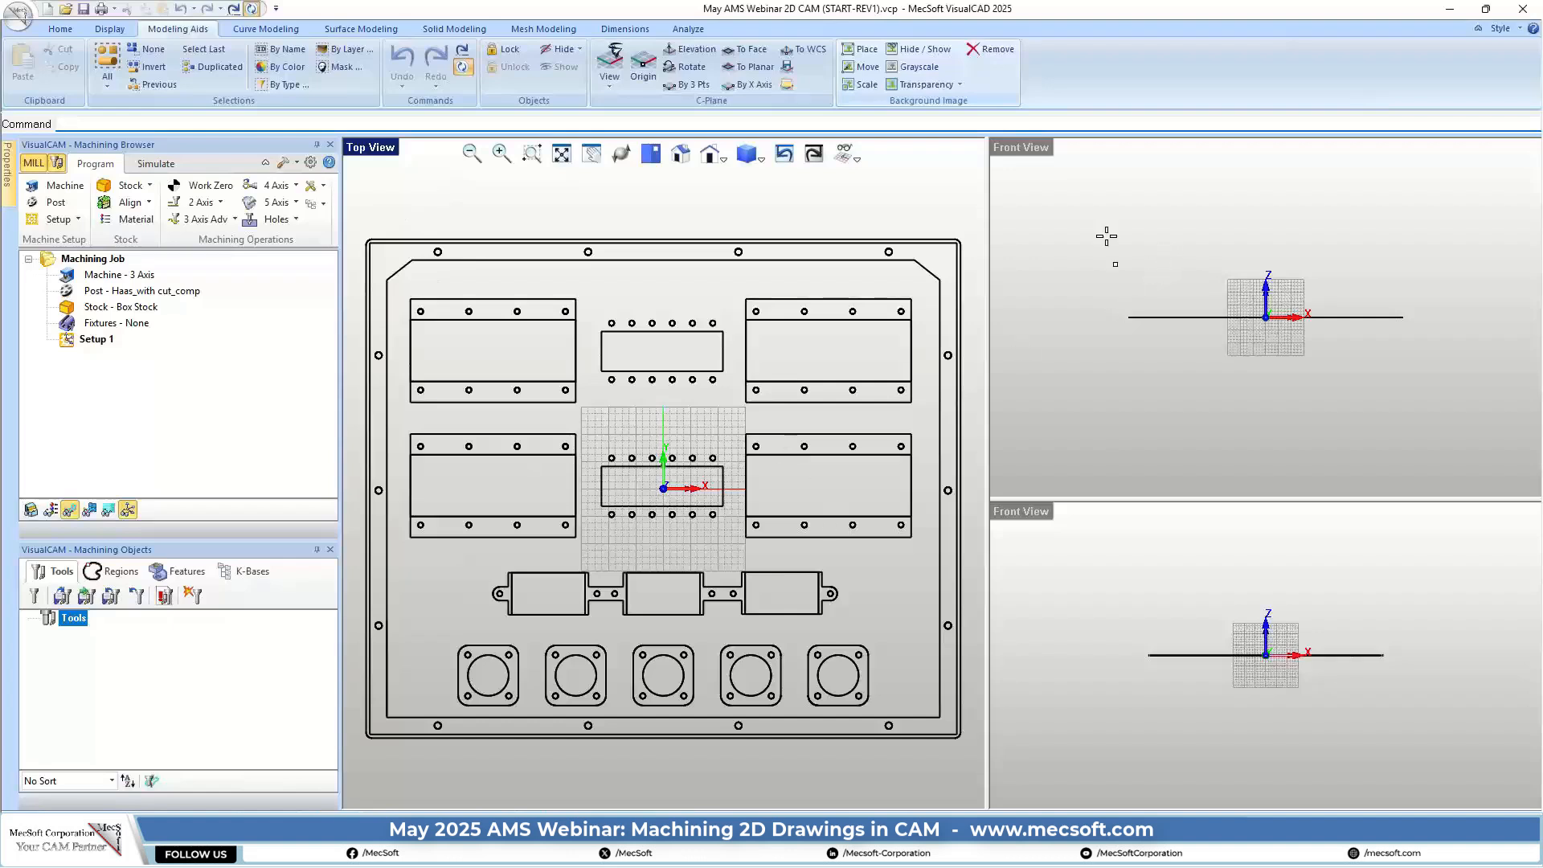
{"action": "left_click", "coordinate": [1061, 191]}
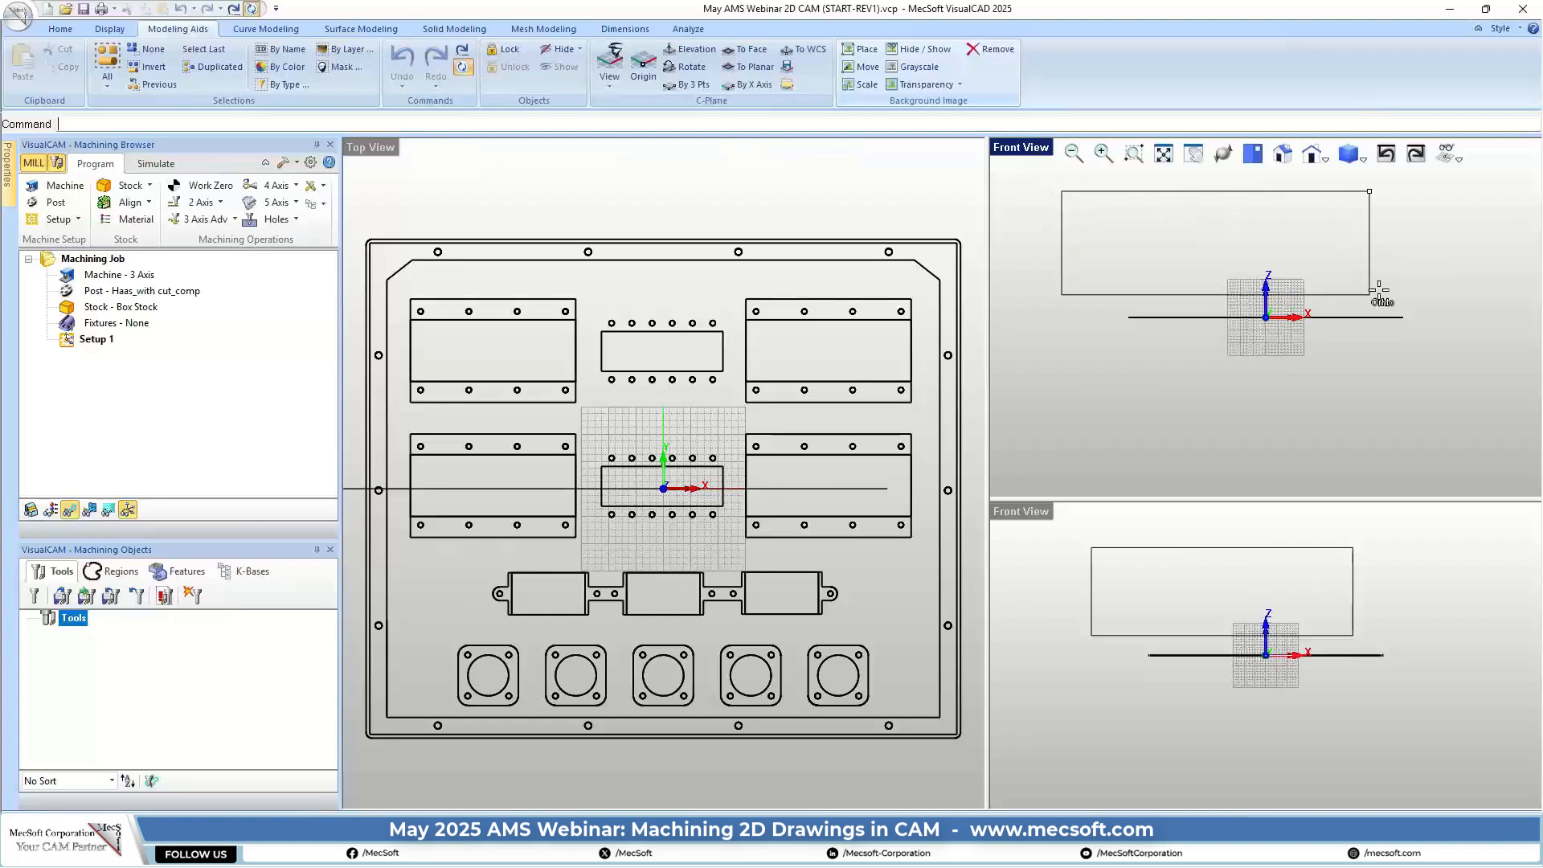
{"action": "left_click", "coordinate": [1504, 336]}
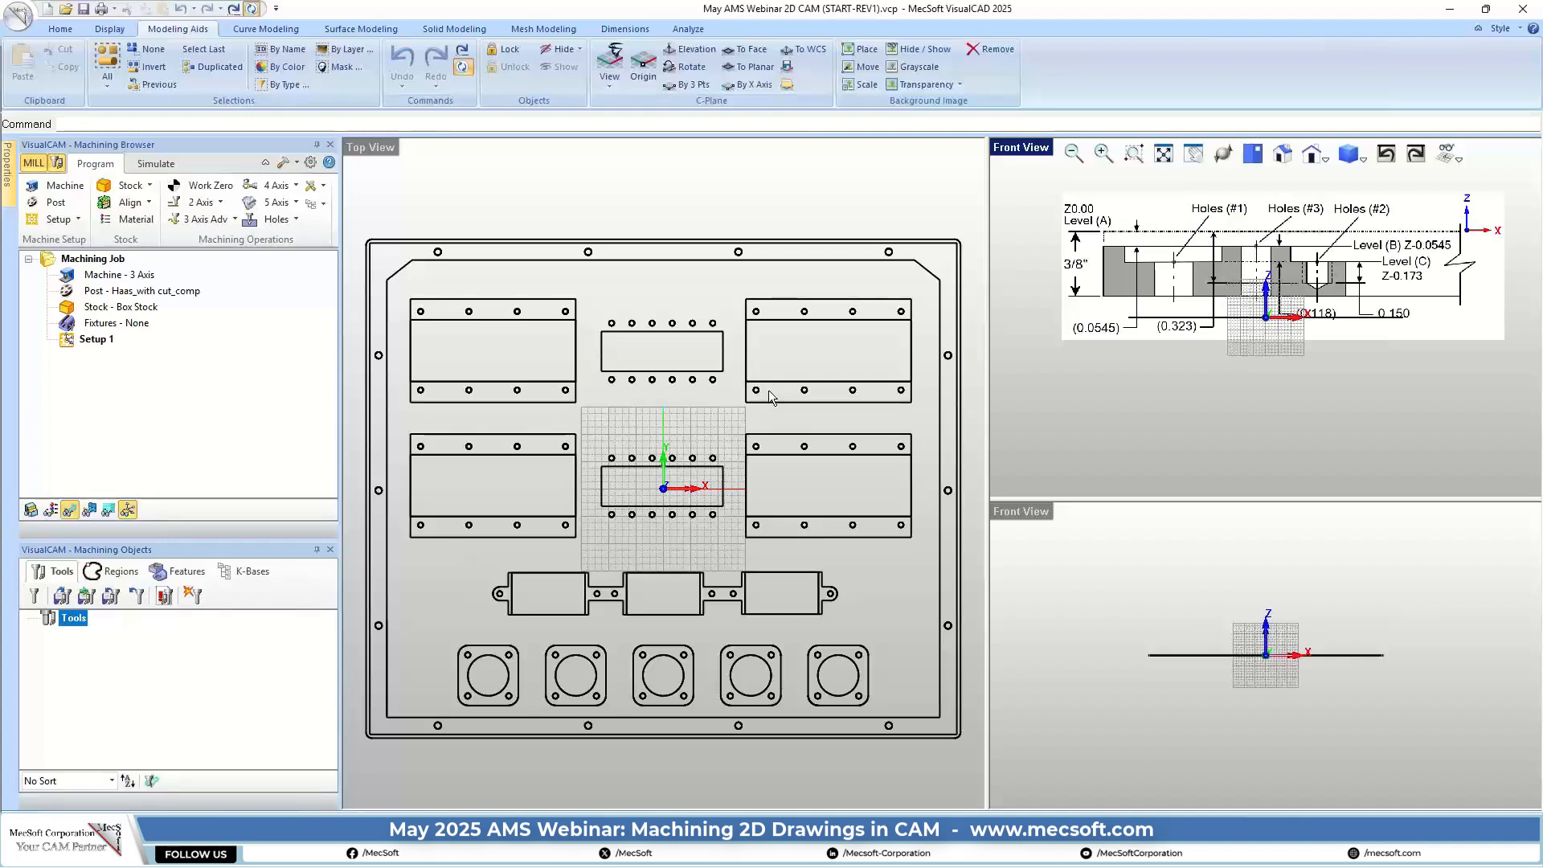
Switch to the browser, review the cut levels and machining job in the article Generating Toolpaths from a 2D Drawing, and minimize it
{"action": "key", "text": "alt"}
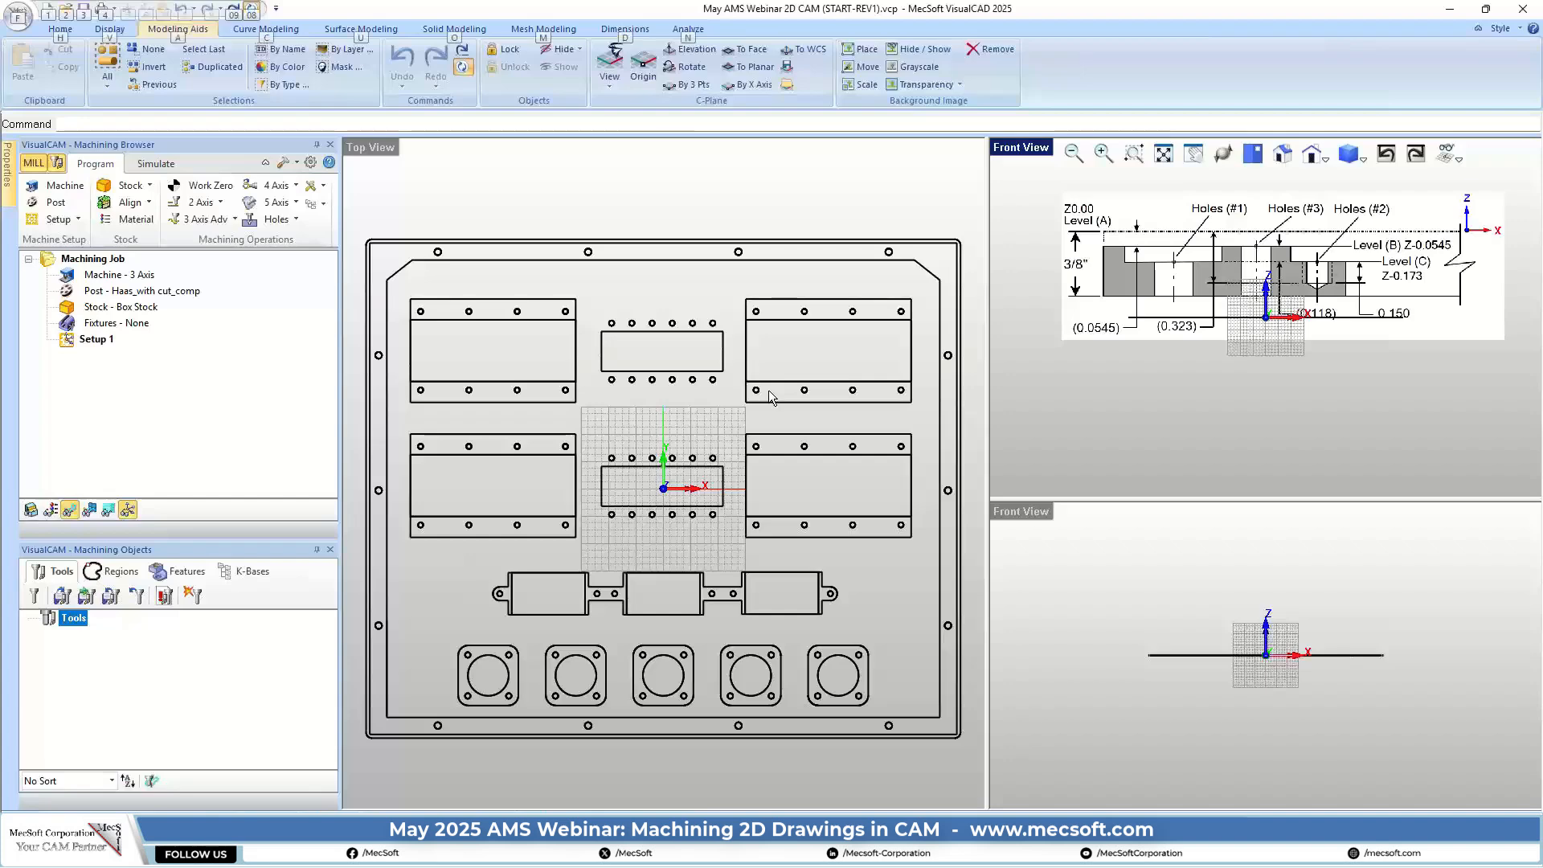
{"action": "key", "text": "alt+Tab"}
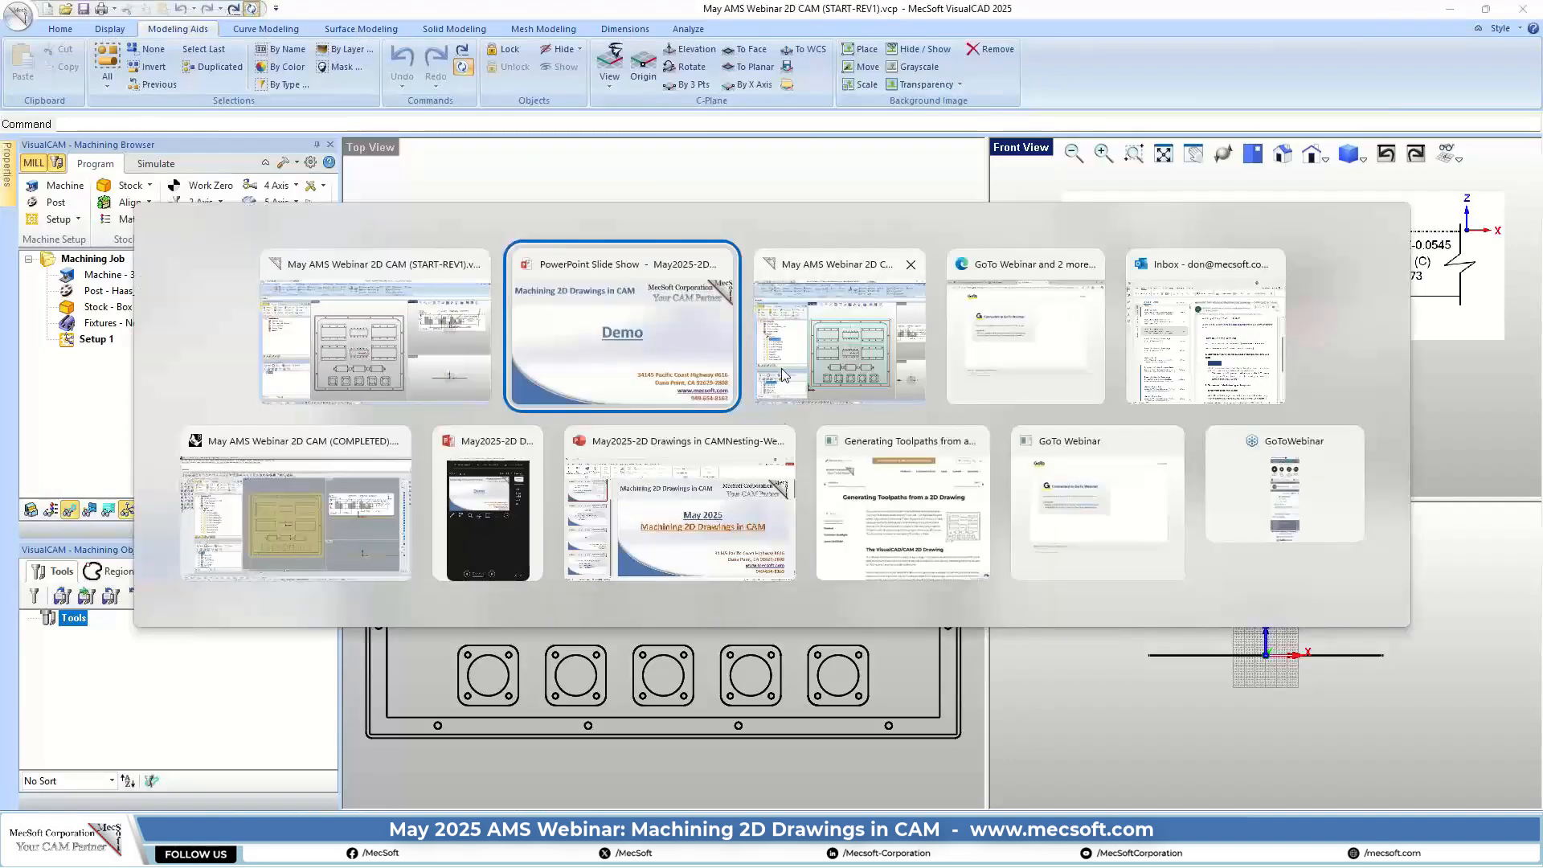
{"action": "left_click", "coordinate": [903, 526]}
{"action": "scroll", "coordinate": [905, 527], "scroll_direction": "down", "scroll_amount": 15}
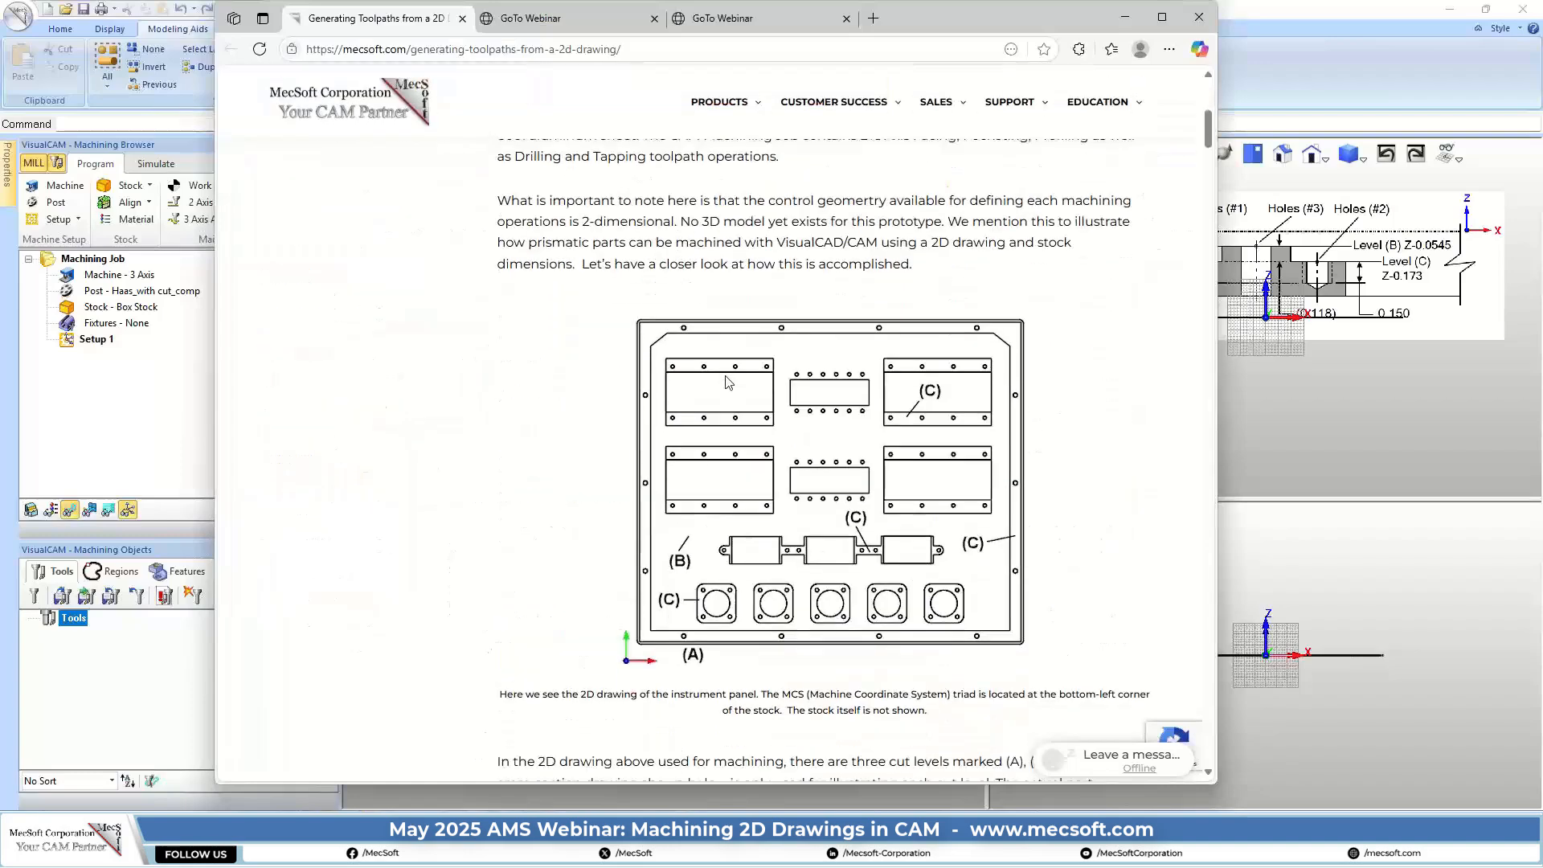
{"action": "scroll", "coordinate": [726, 388], "scroll_direction": "down", "scroll_amount": 20}
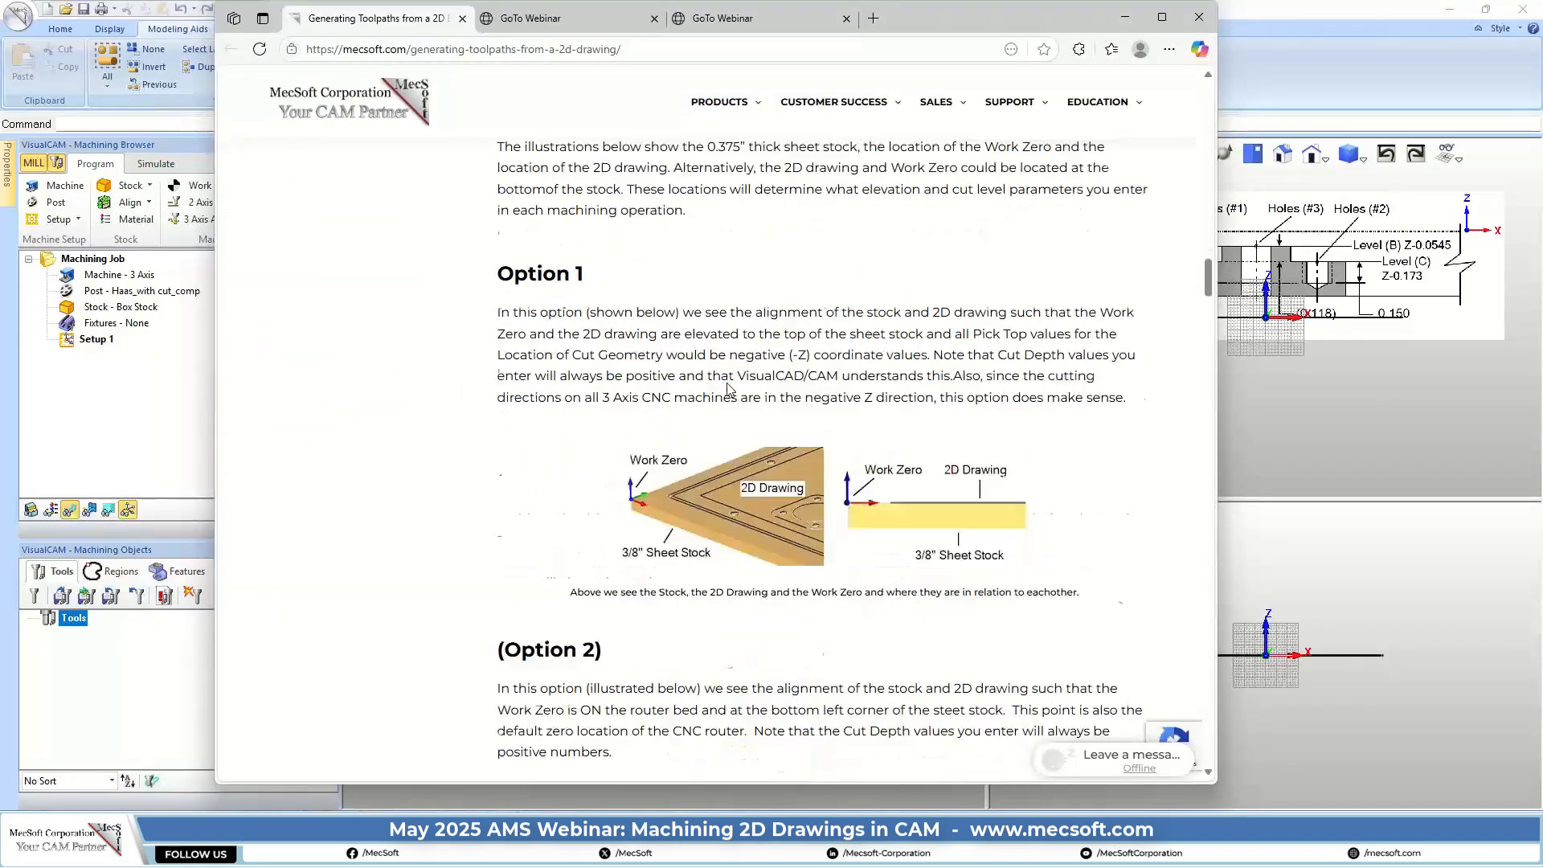
{"action": "scroll", "coordinate": [732, 396], "scroll_direction": "up", "scroll_amount": 15}
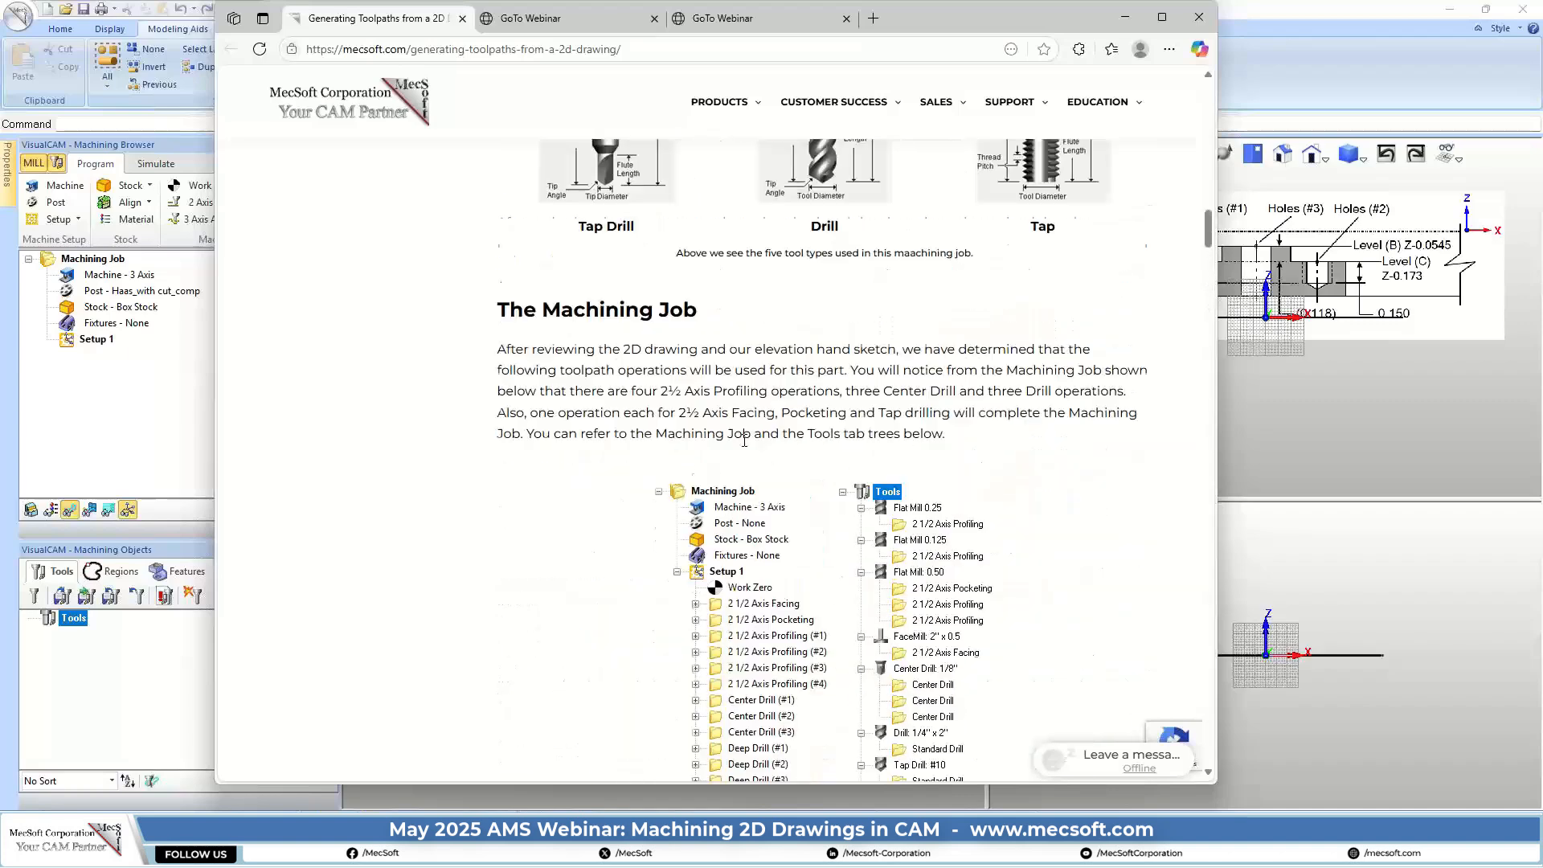
{"action": "scroll", "coordinate": [744, 440], "scroll_direction": "up", "scroll_amount": 5}
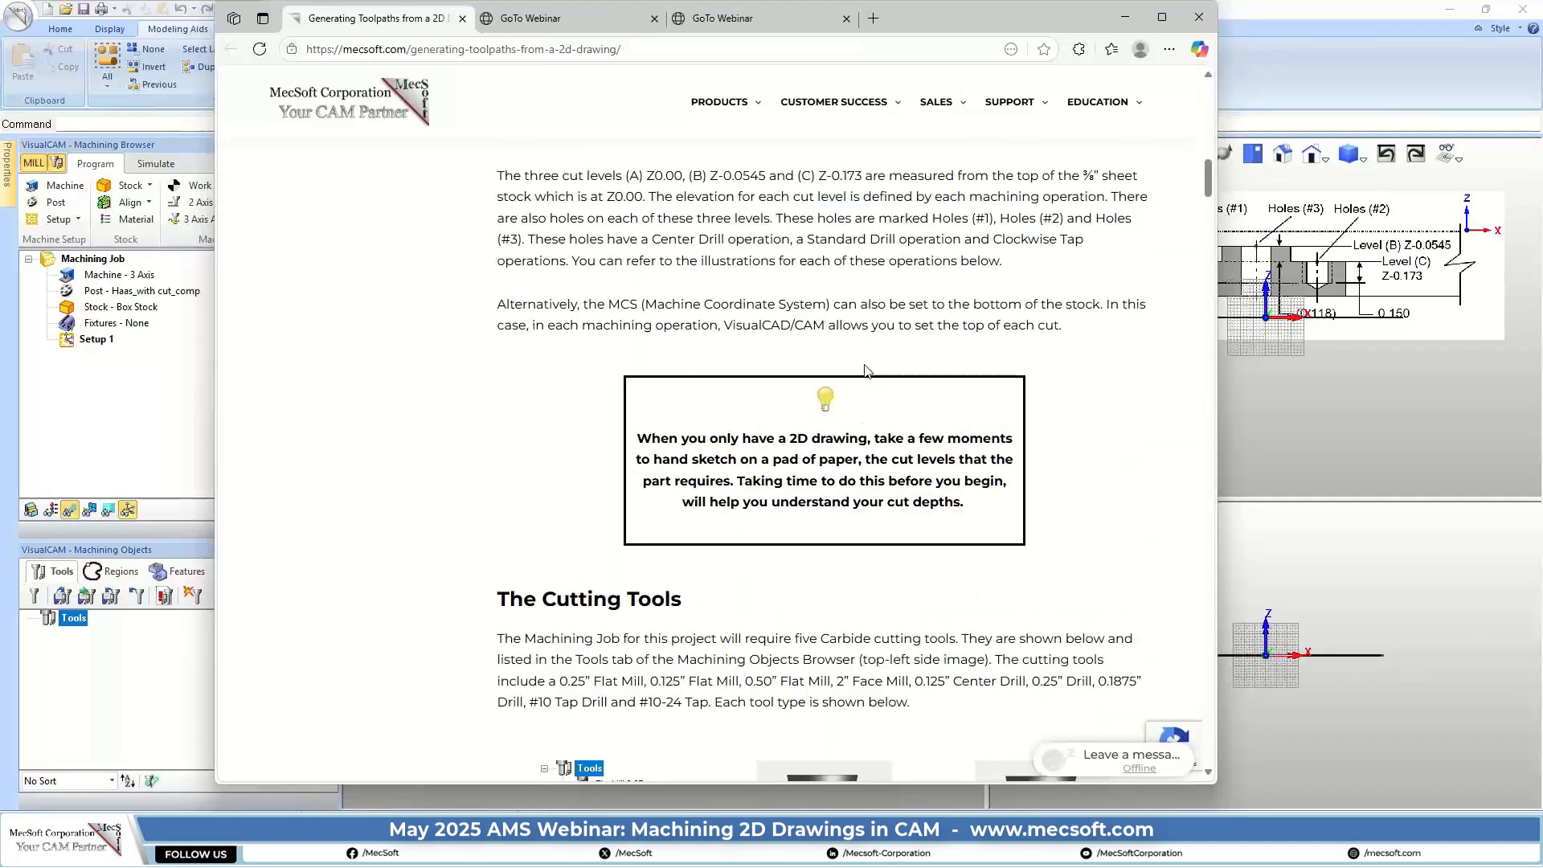
{"action": "mouse_move", "coordinate": [835, 102]}
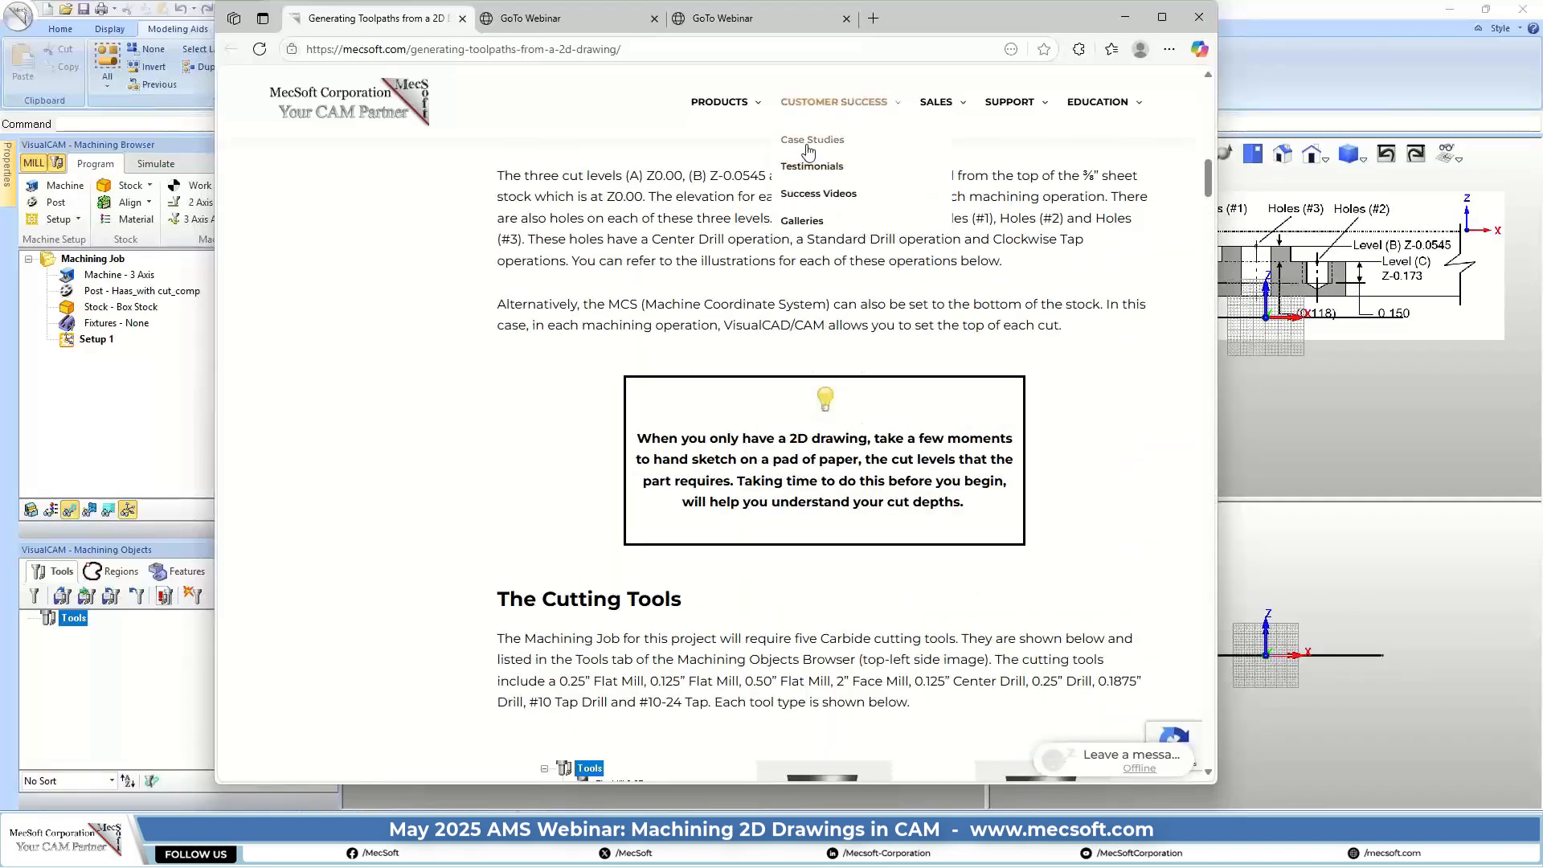
{"action": "left_click", "coordinate": [1125, 17]}
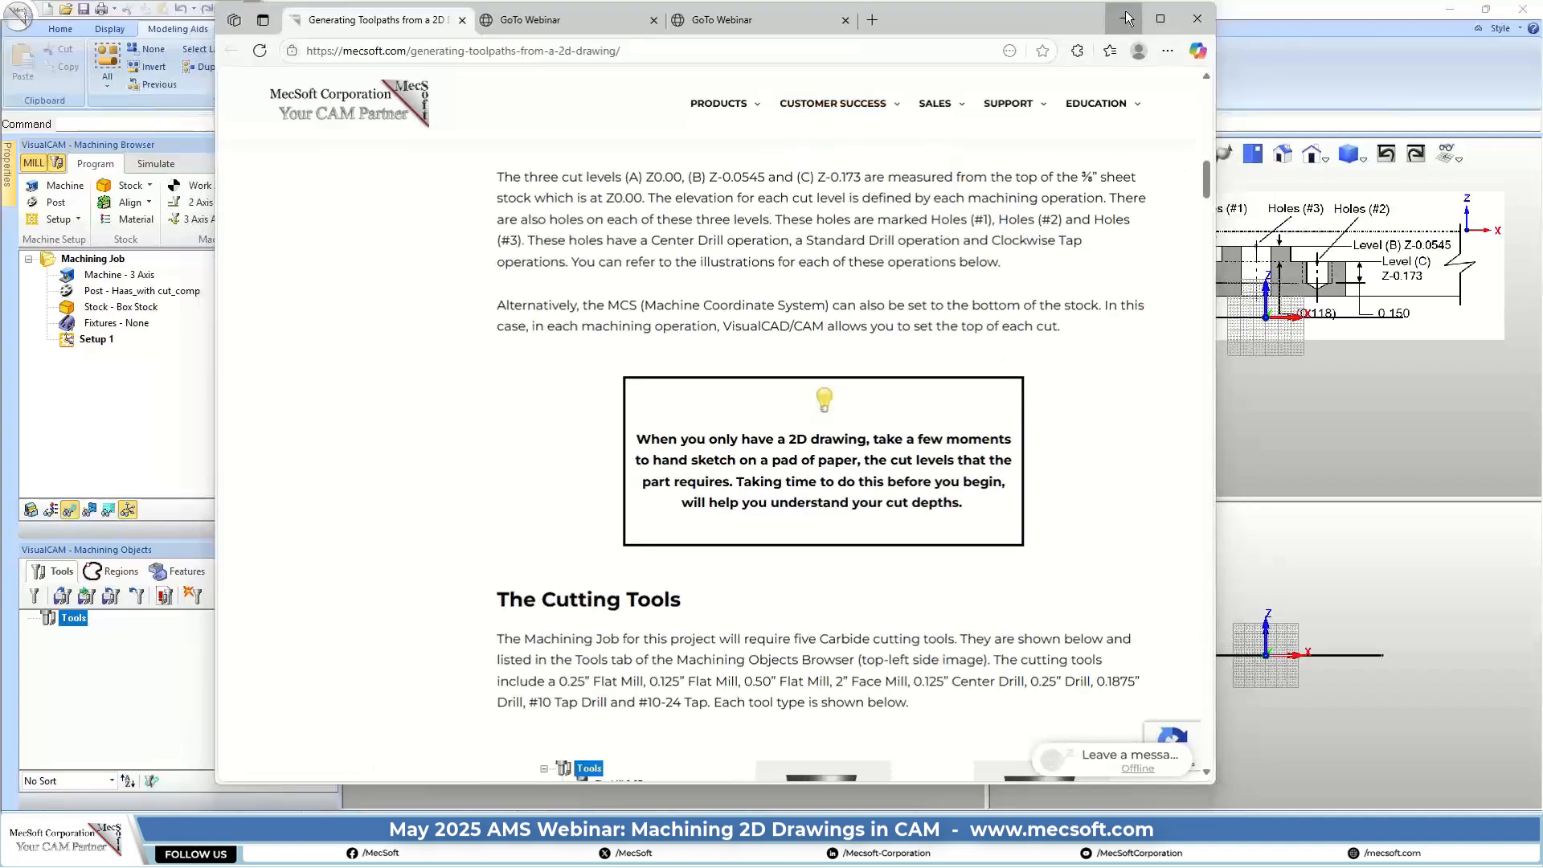
Examine the cut levels and hole depths in the cross-section image in the upper Front View
{"action": "scroll", "coordinate": [1238, 474], "scroll_direction": "down", "scroll_amount": 1}
{"action": "scroll", "coordinate": [1292, 269], "scroll_direction": "up", "scroll_amount": 1}
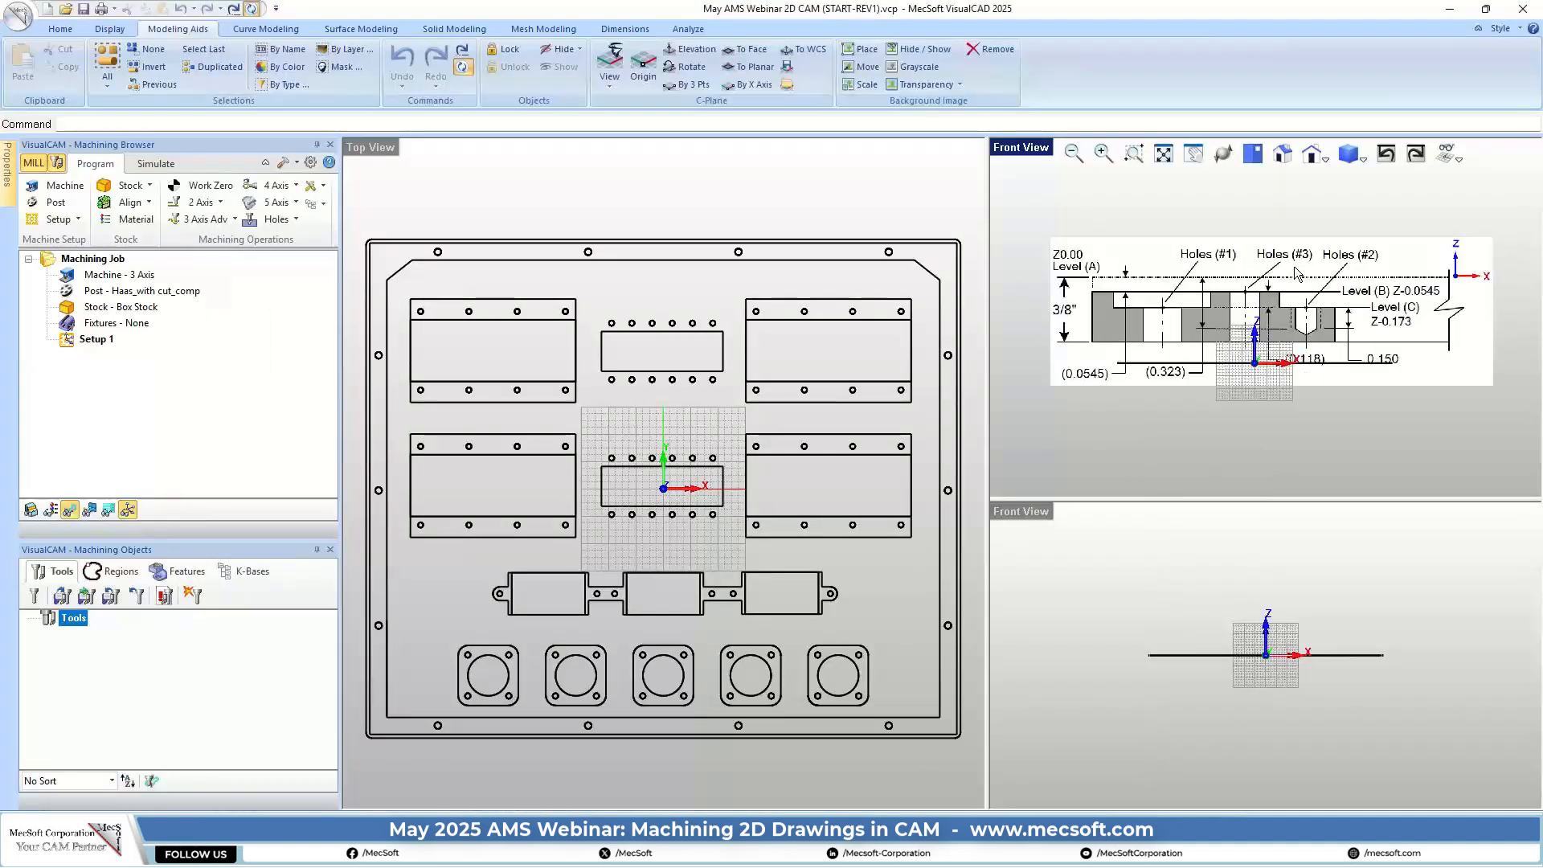
{"action": "scroll", "coordinate": [1249, 271], "scroll_direction": "up", "scroll_amount": 1}
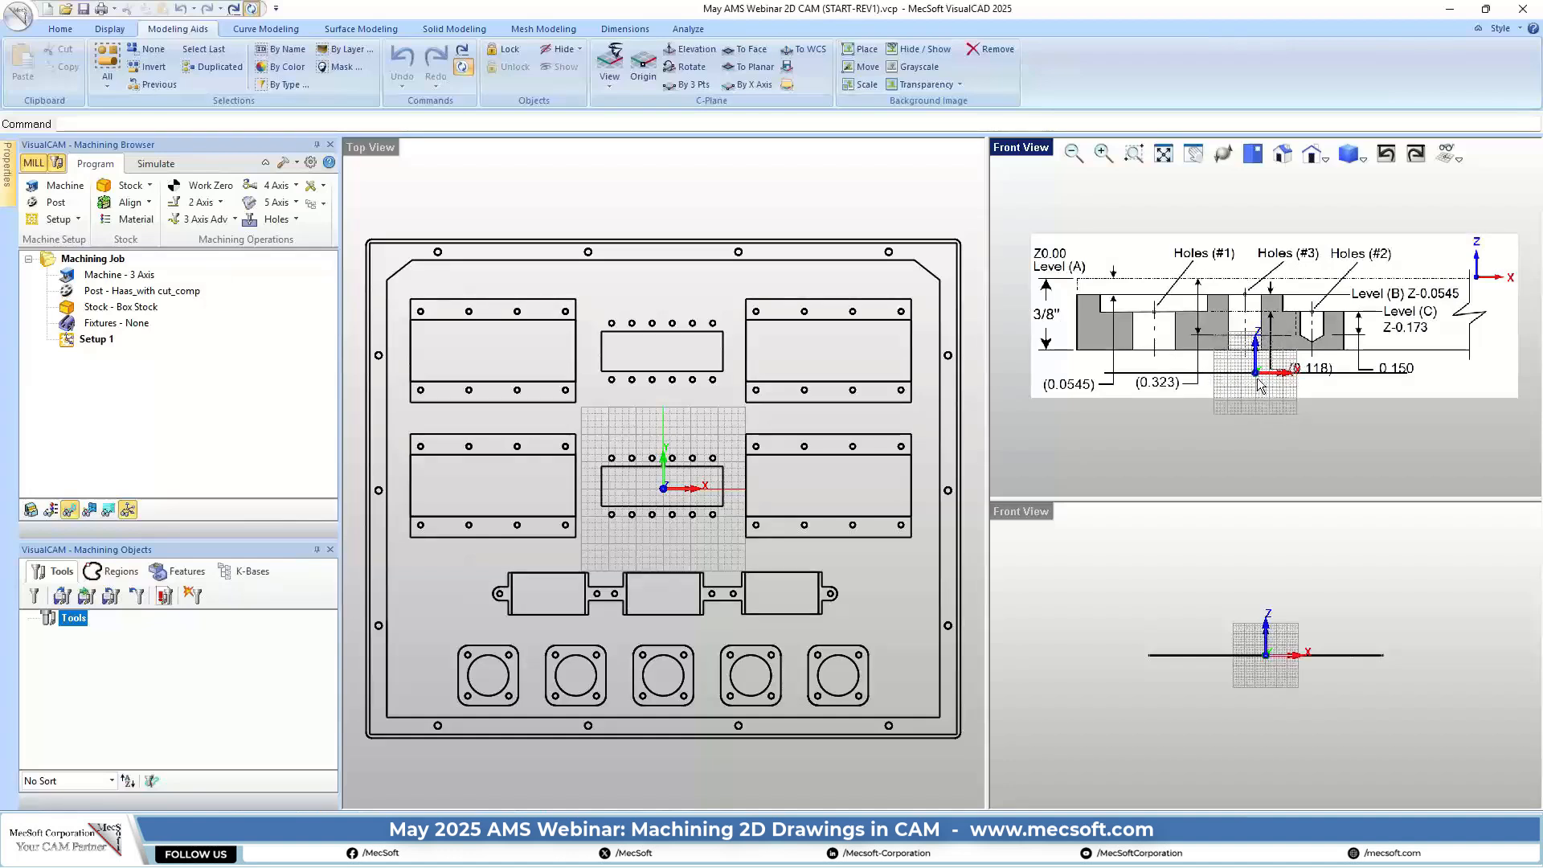
Move the cross-section background image up in the upper Front View so it sits clear above the panel line and origin axes
{"action": "left_click", "coordinate": [867, 68]}
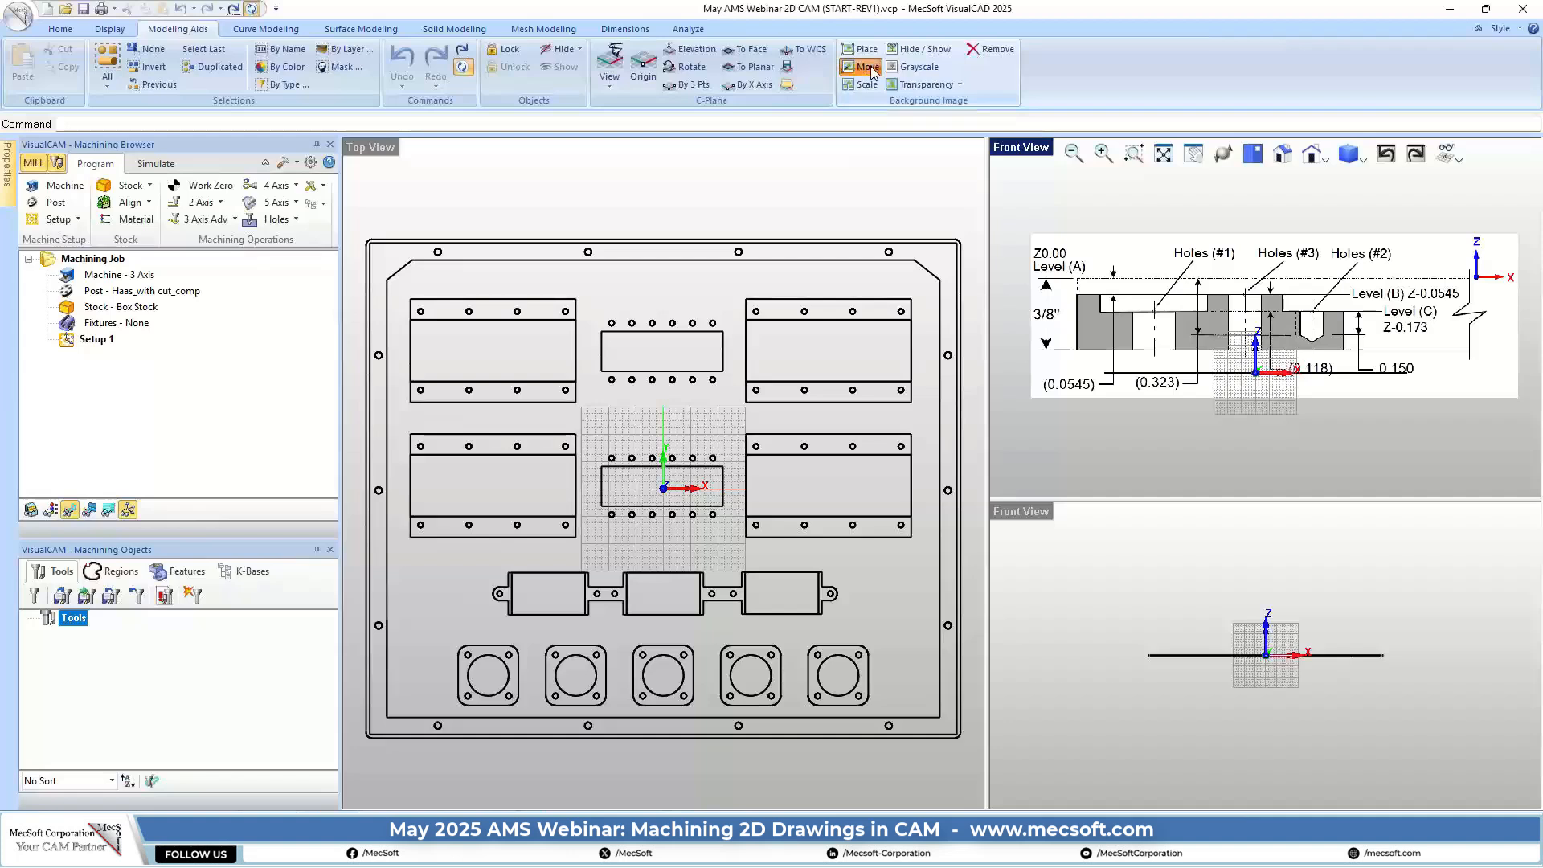
{"action": "left_click", "coordinate": [1255, 301]}
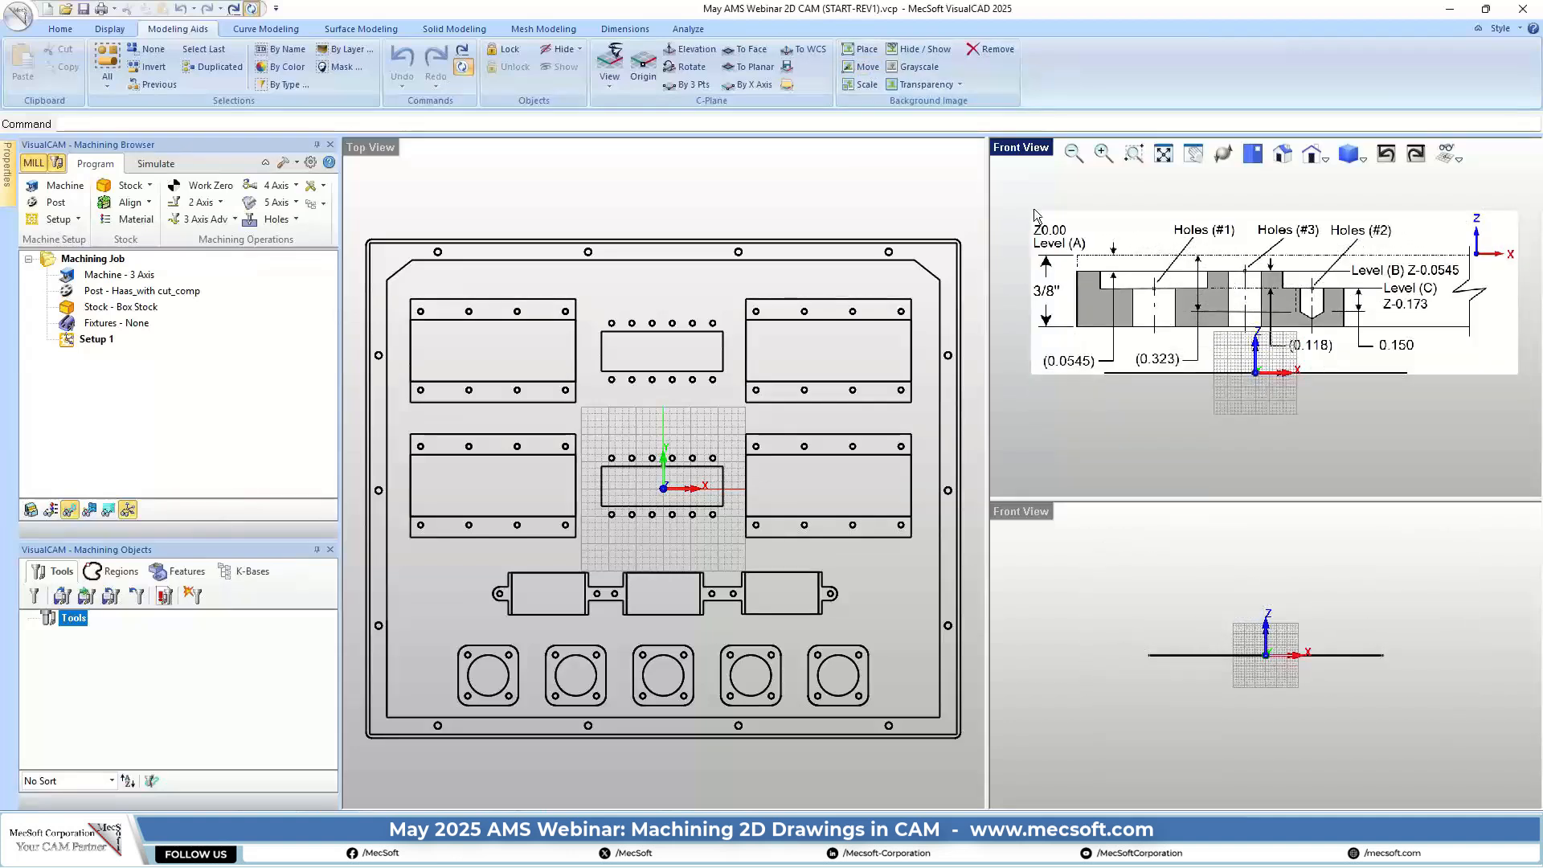
{"action": "left_click", "coordinate": [867, 67]}
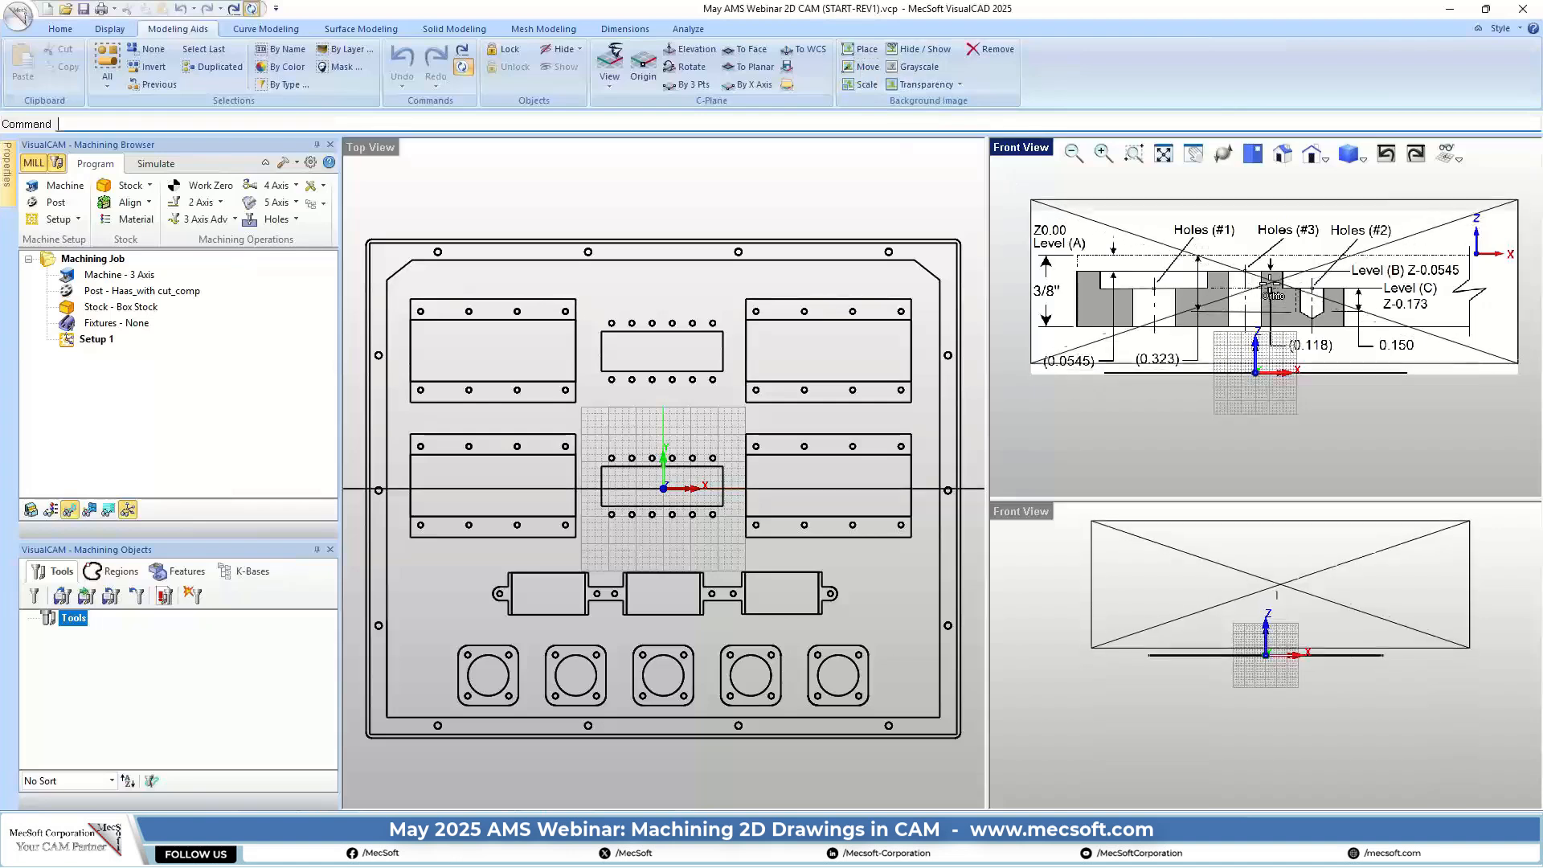
{"action": "left_click", "coordinate": [1270, 270]}
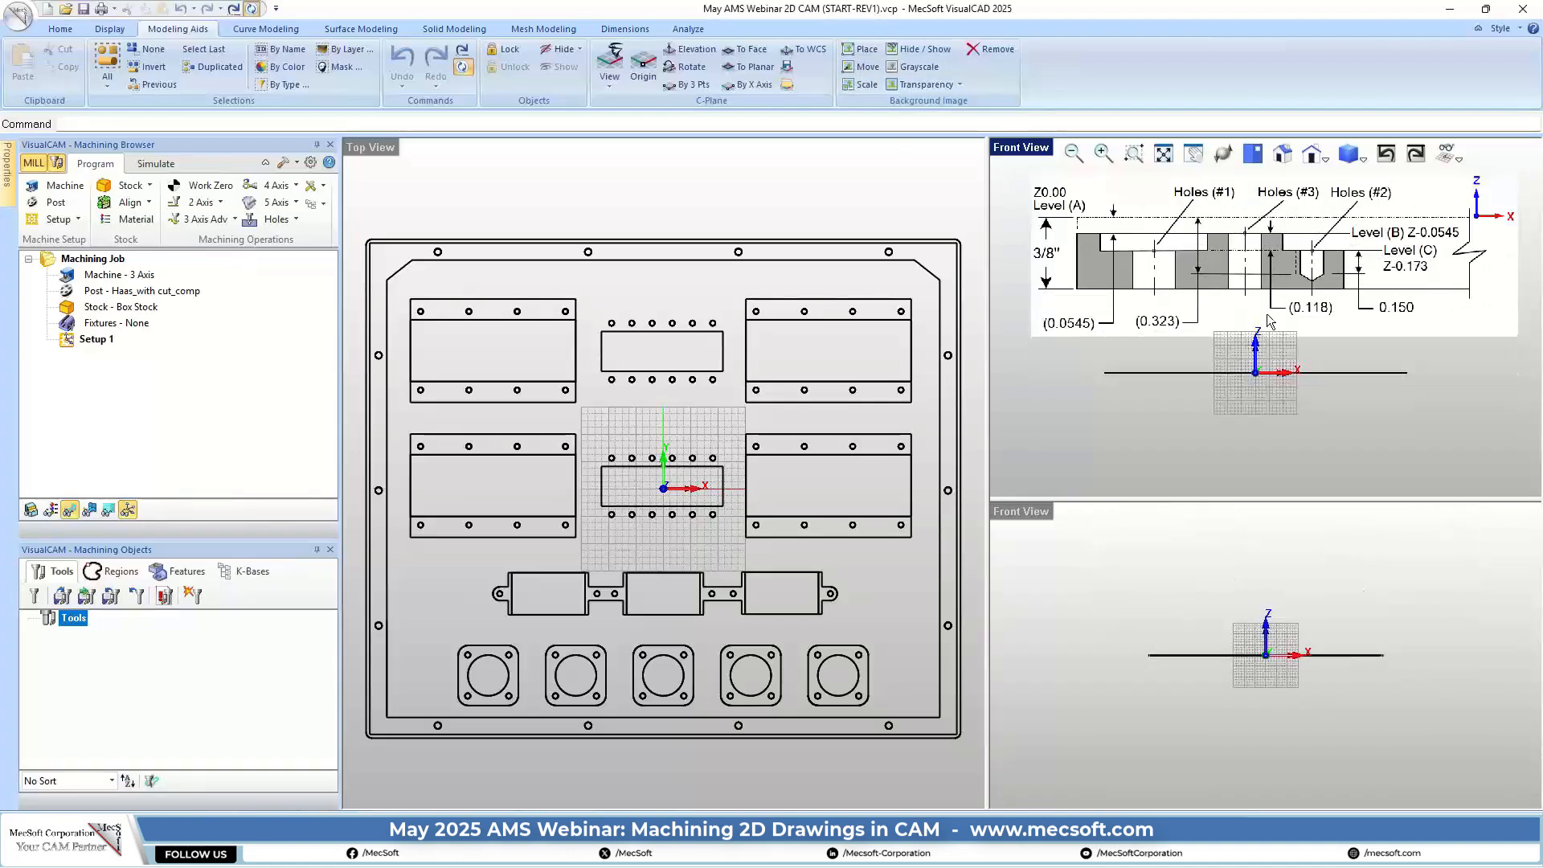
Hide the grid in the upper Front View holding the cross-section image
{"action": "left_click", "coordinate": [1454, 155]}
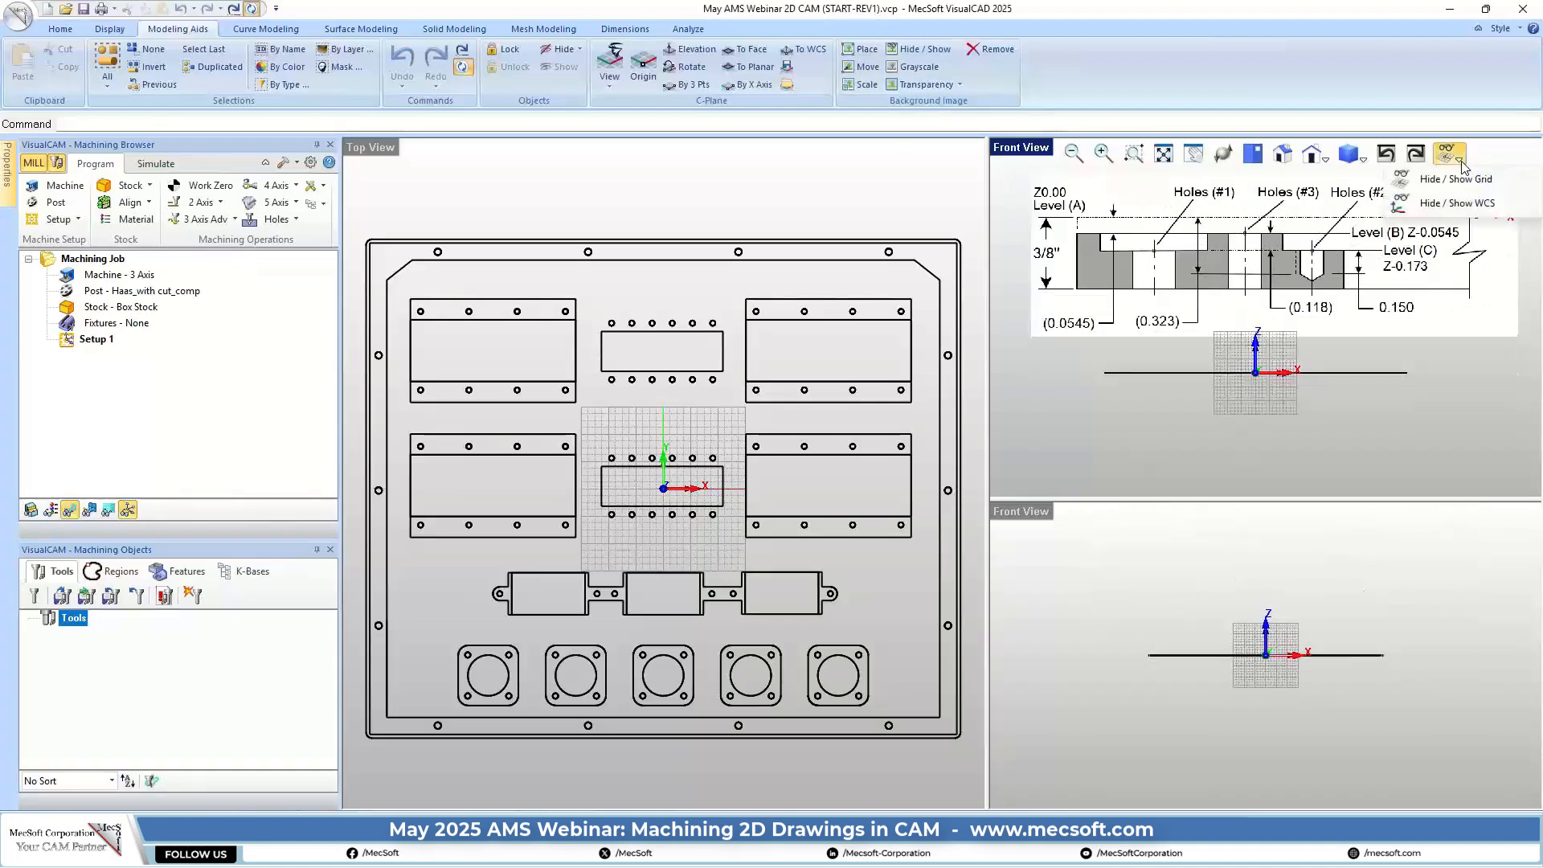
{"action": "left_click", "coordinate": [1453, 179]}
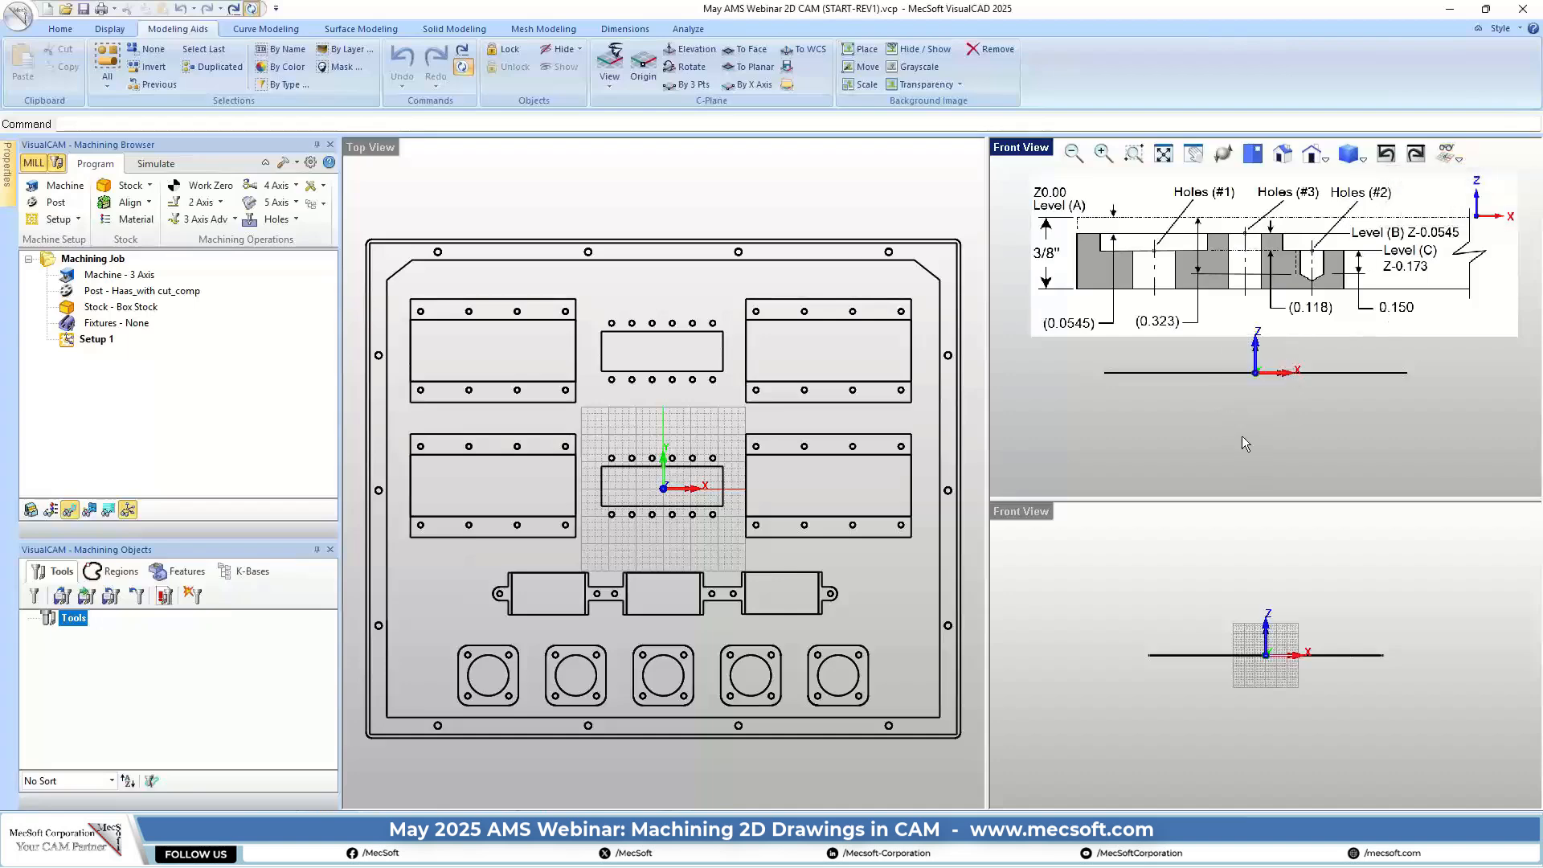
{"action": "scroll", "coordinate": [1204, 451], "scroll_direction": "down", "scroll_amount": 2}
{"action": "scroll", "coordinate": [1244, 345], "scroll_direction": "up", "scroll_amount": 2}
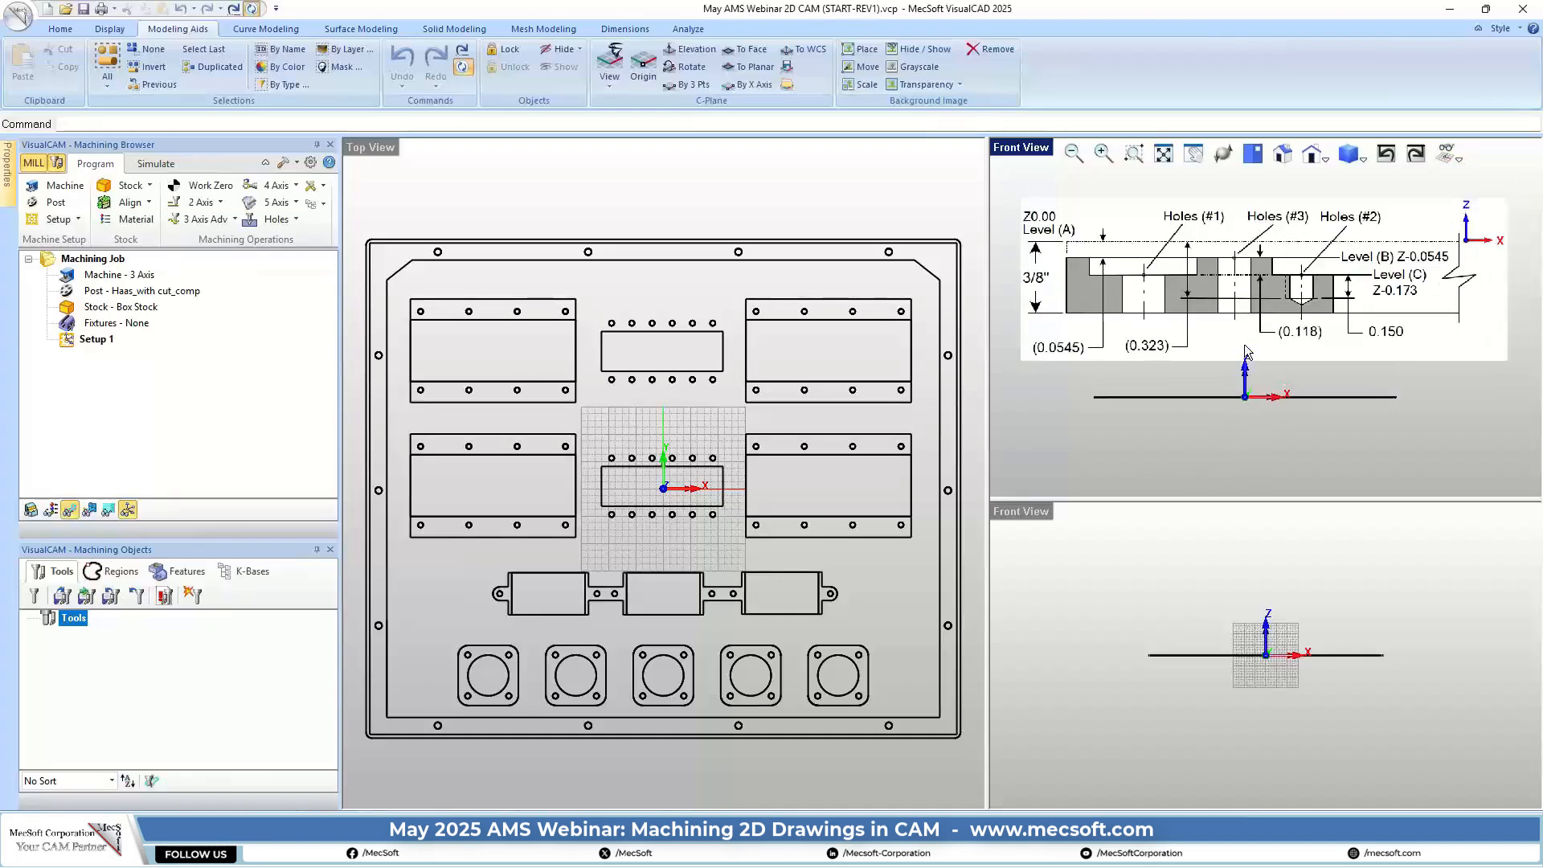
{"action": "scroll", "coordinate": [1229, 341], "scroll_direction": "up", "scroll_amount": 1}
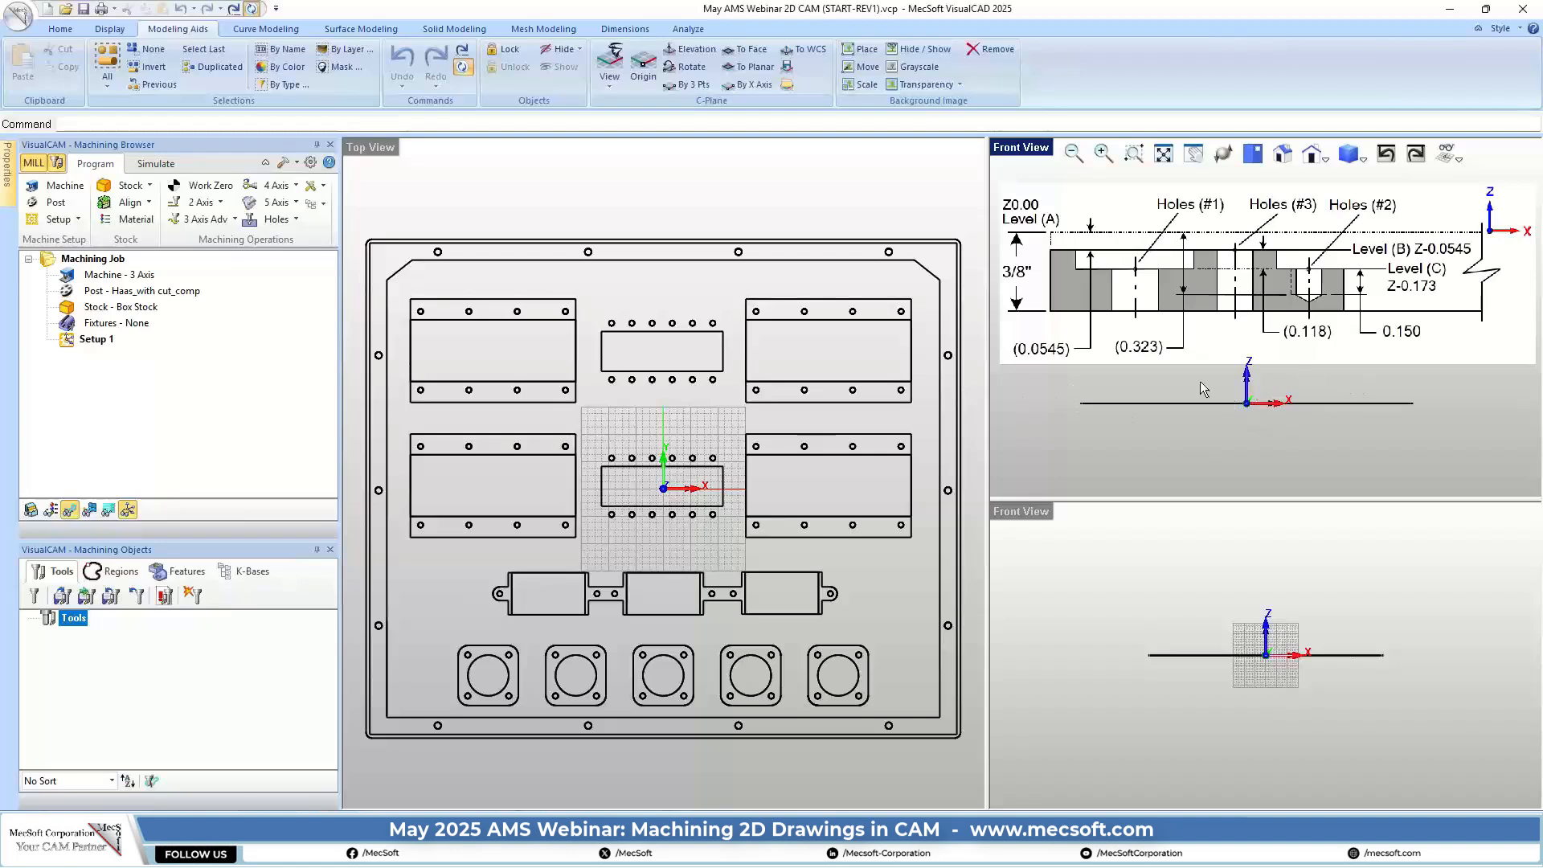
Change the lower Front View viewport to the standard Right View orientation
{"action": "scroll", "coordinate": [1332, 677], "scroll_direction": "up", "scroll_amount": 1}
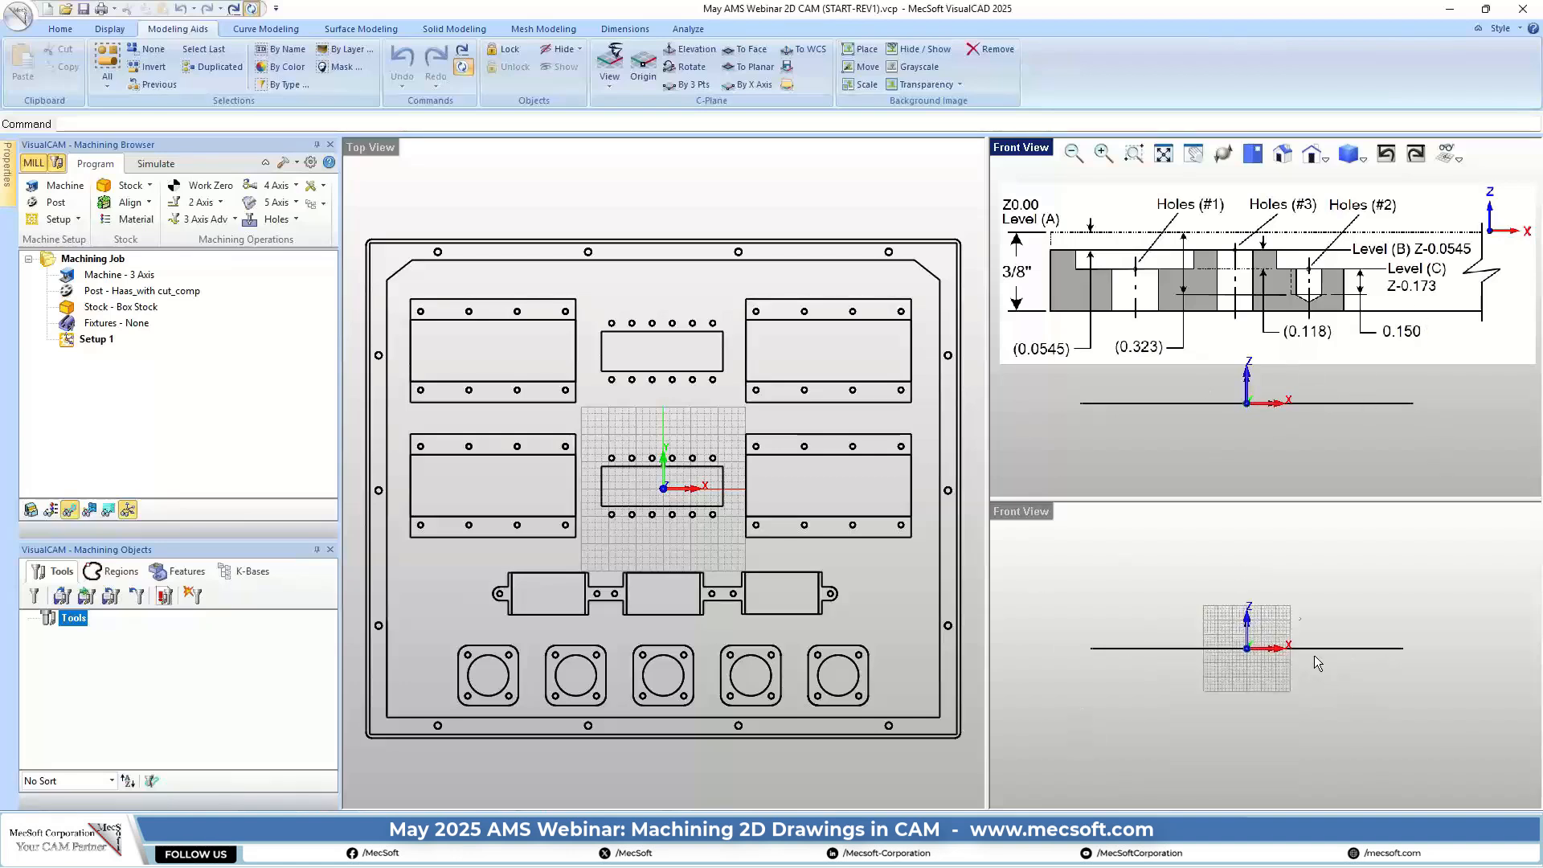
{"action": "left_click", "coordinate": [1027, 510]}
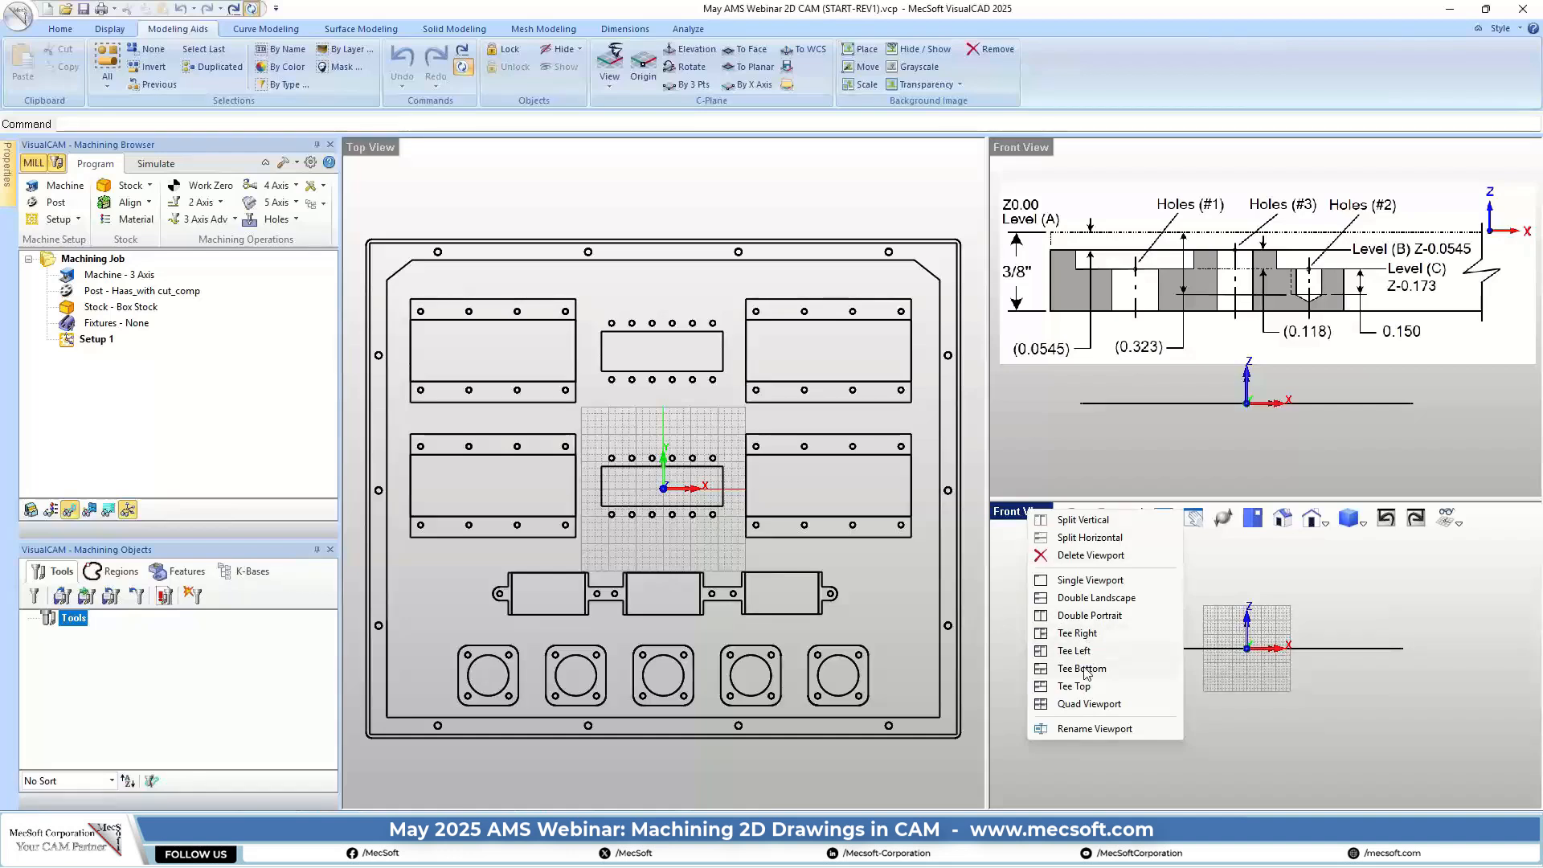
{"action": "left_click", "coordinate": [1260, 585]}
{"action": "left_click", "coordinate": [1326, 524]}
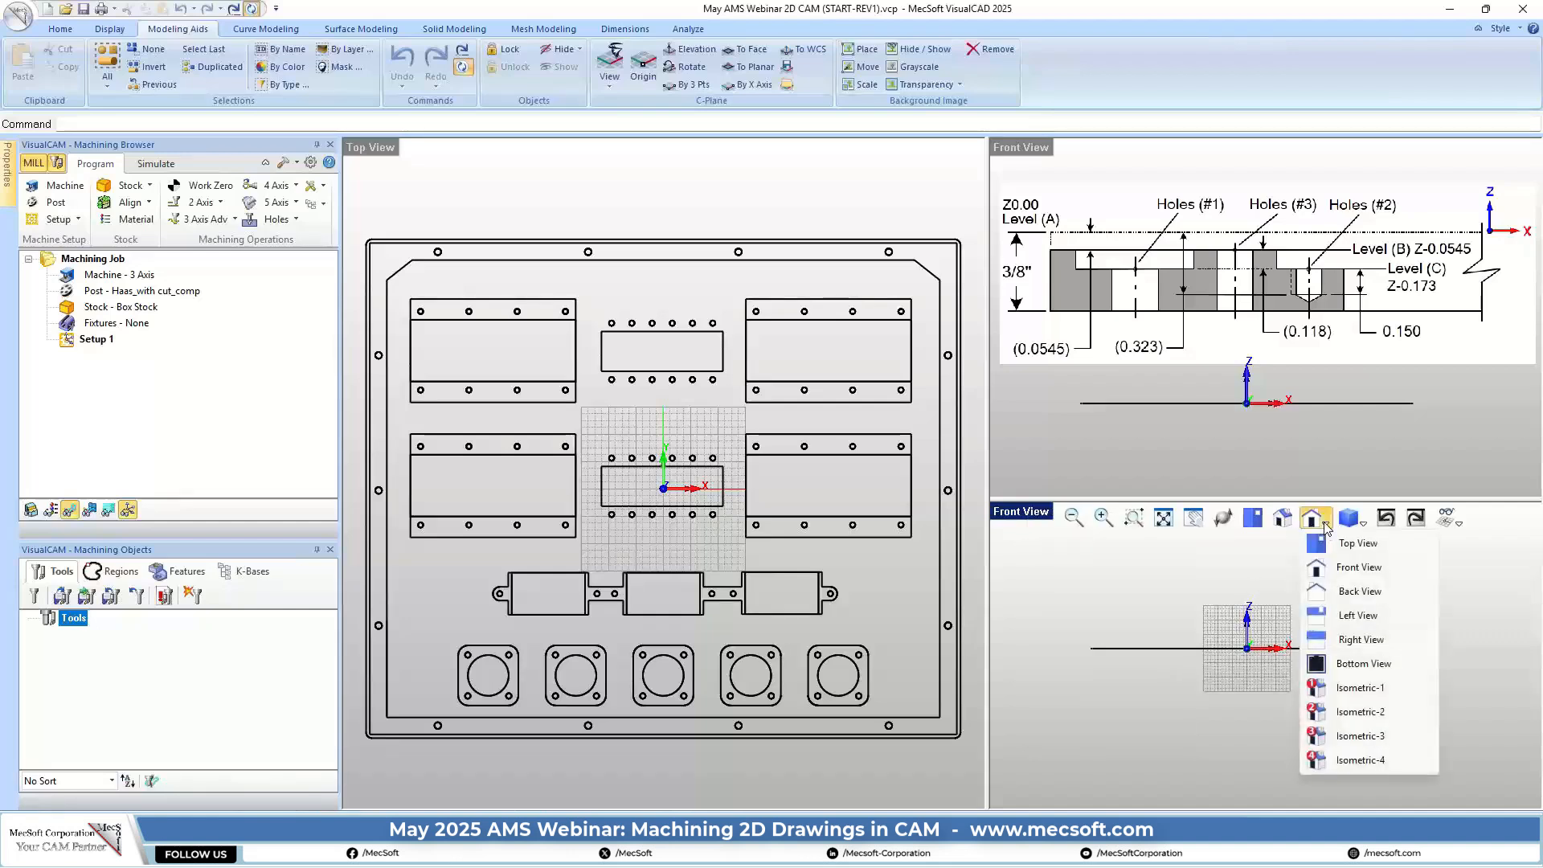
{"action": "left_click", "coordinate": [1361, 639]}
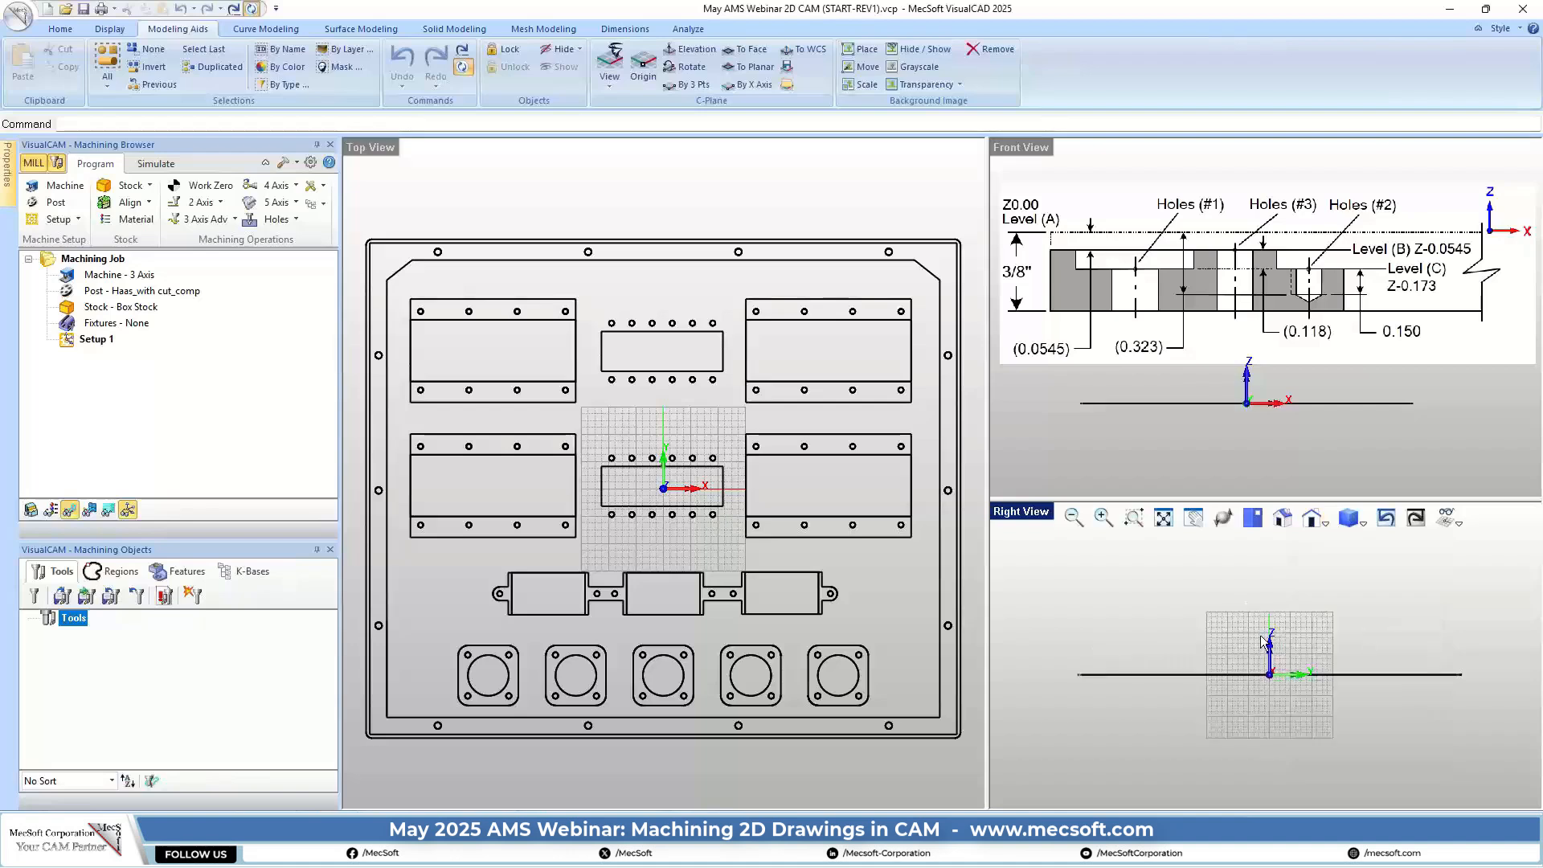
{"action": "scroll", "coordinate": [1262, 641], "scroll_direction": "up", "scroll_amount": 2}
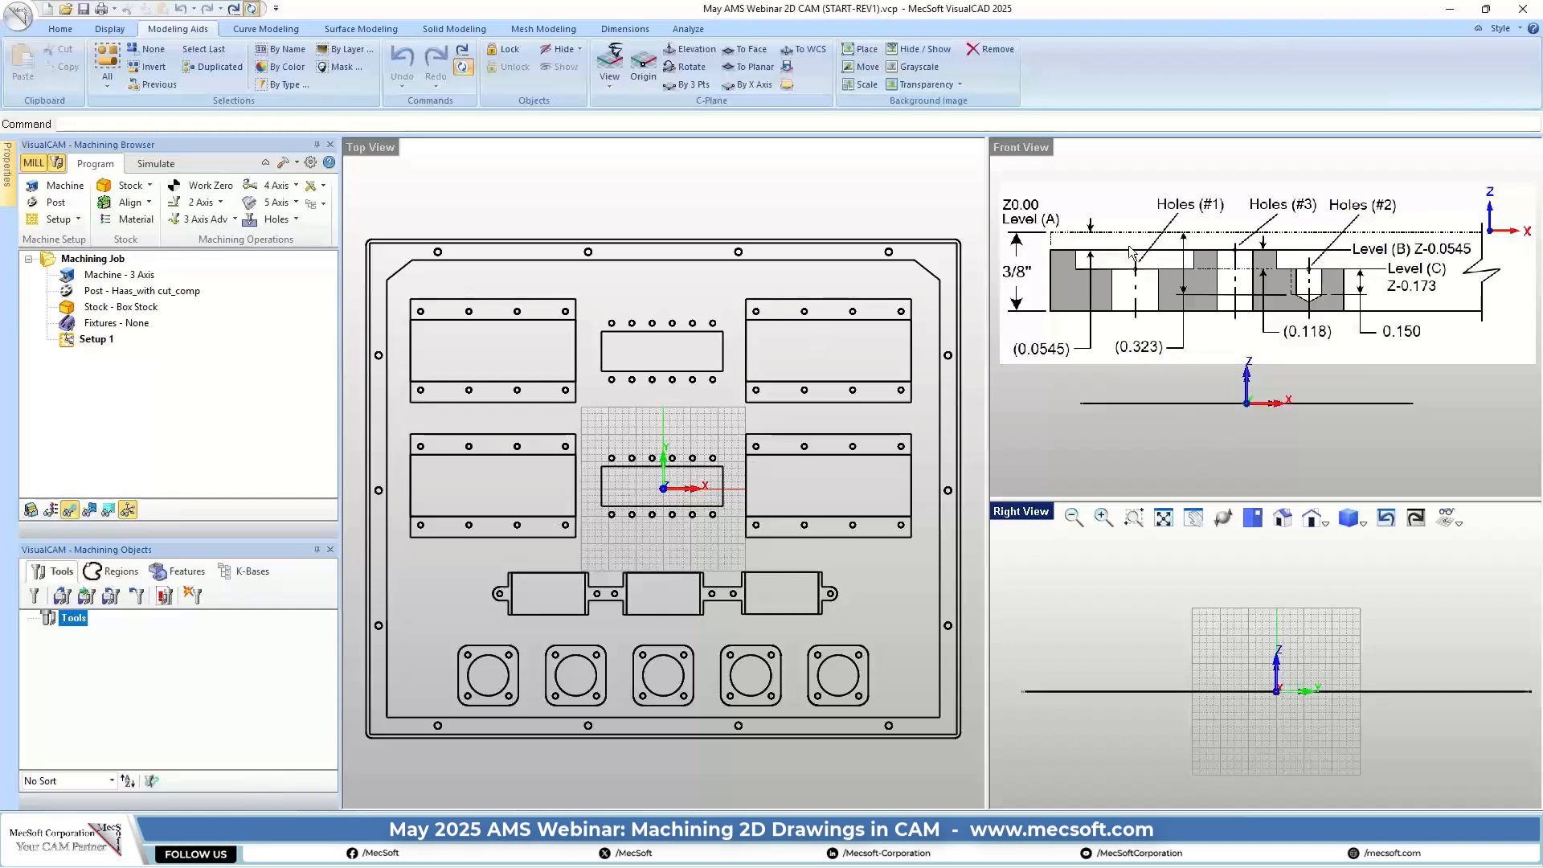
{"action": "scroll", "coordinate": [1031, 197], "scroll_direction": "up", "scroll_amount": 1}
{"action": "scroll", "coordinate": [1192, 291], "scroll_direction": "down", "scroll_amount": 1}
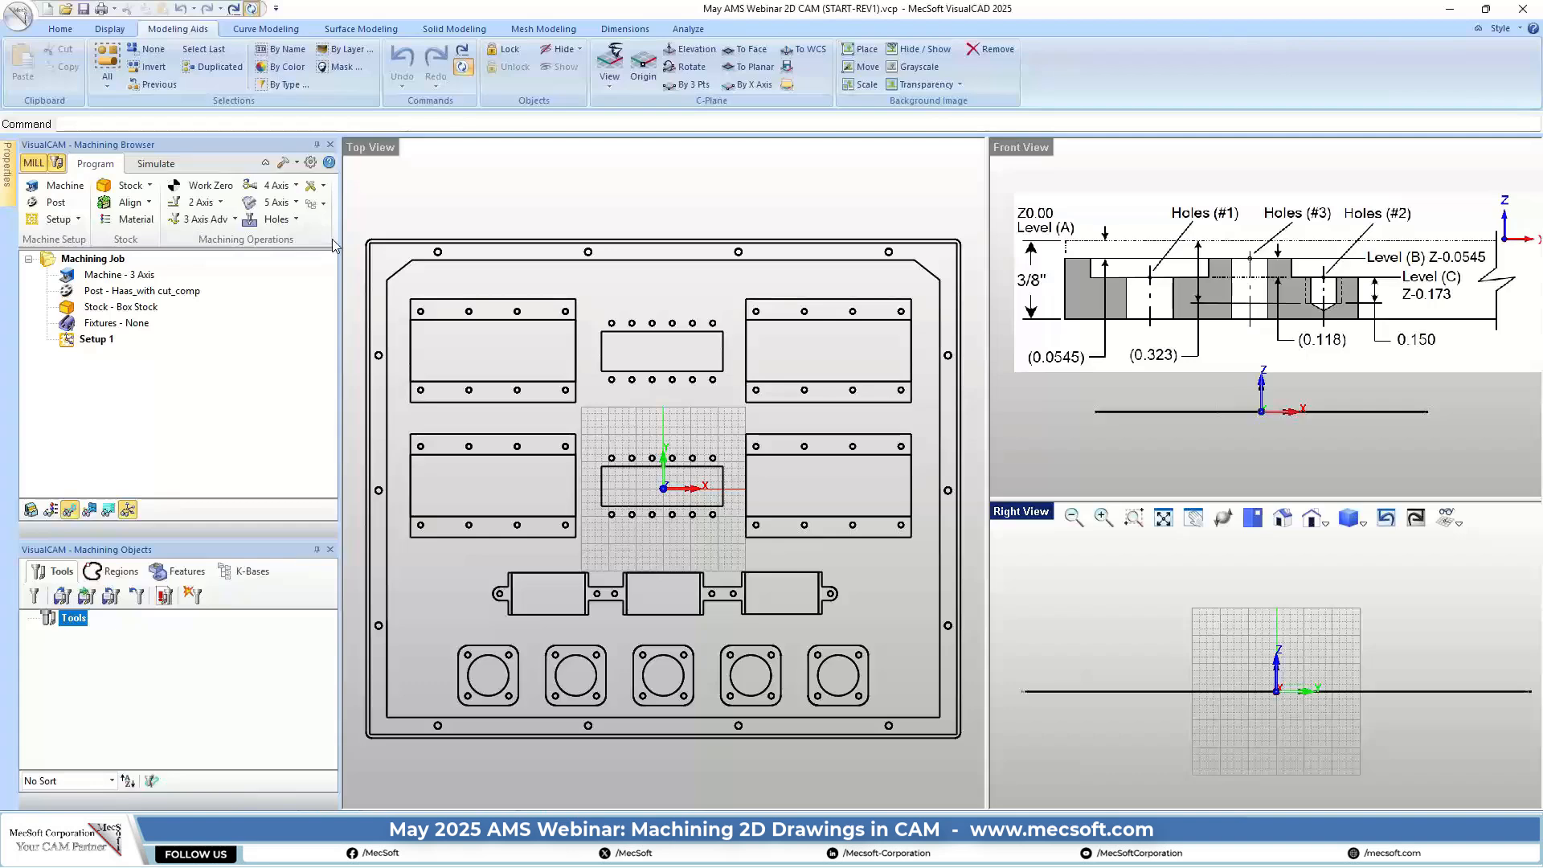
Review the Machine Tool Setup and the post-processor options of the machining job, closing both without changes
{"action": "left_click", "coordinate": [57, 187]}
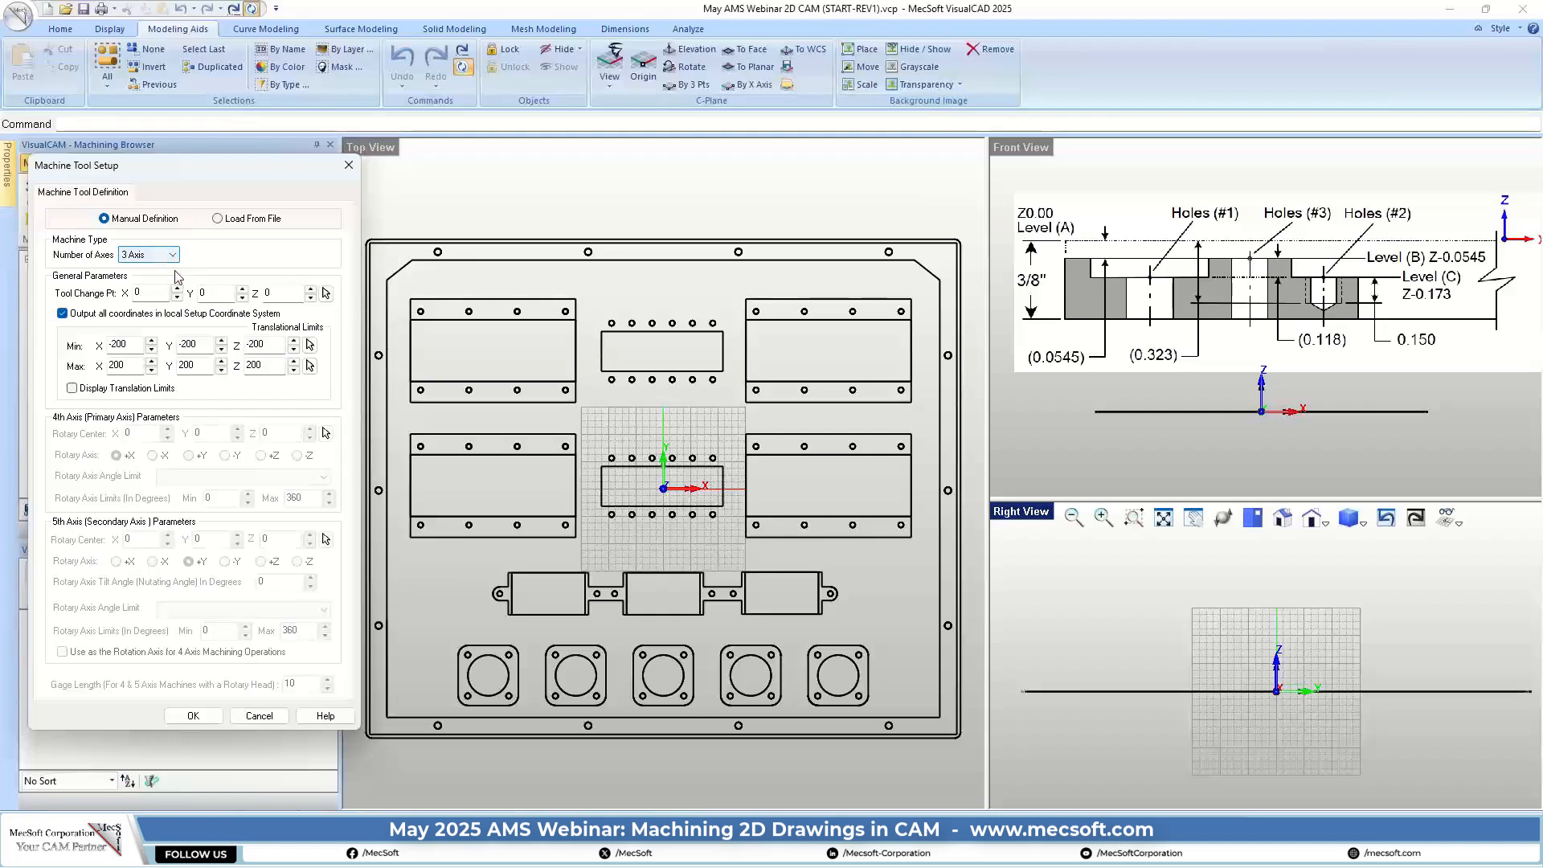
{"action": "left_click", "coordinate": [349, 164]}
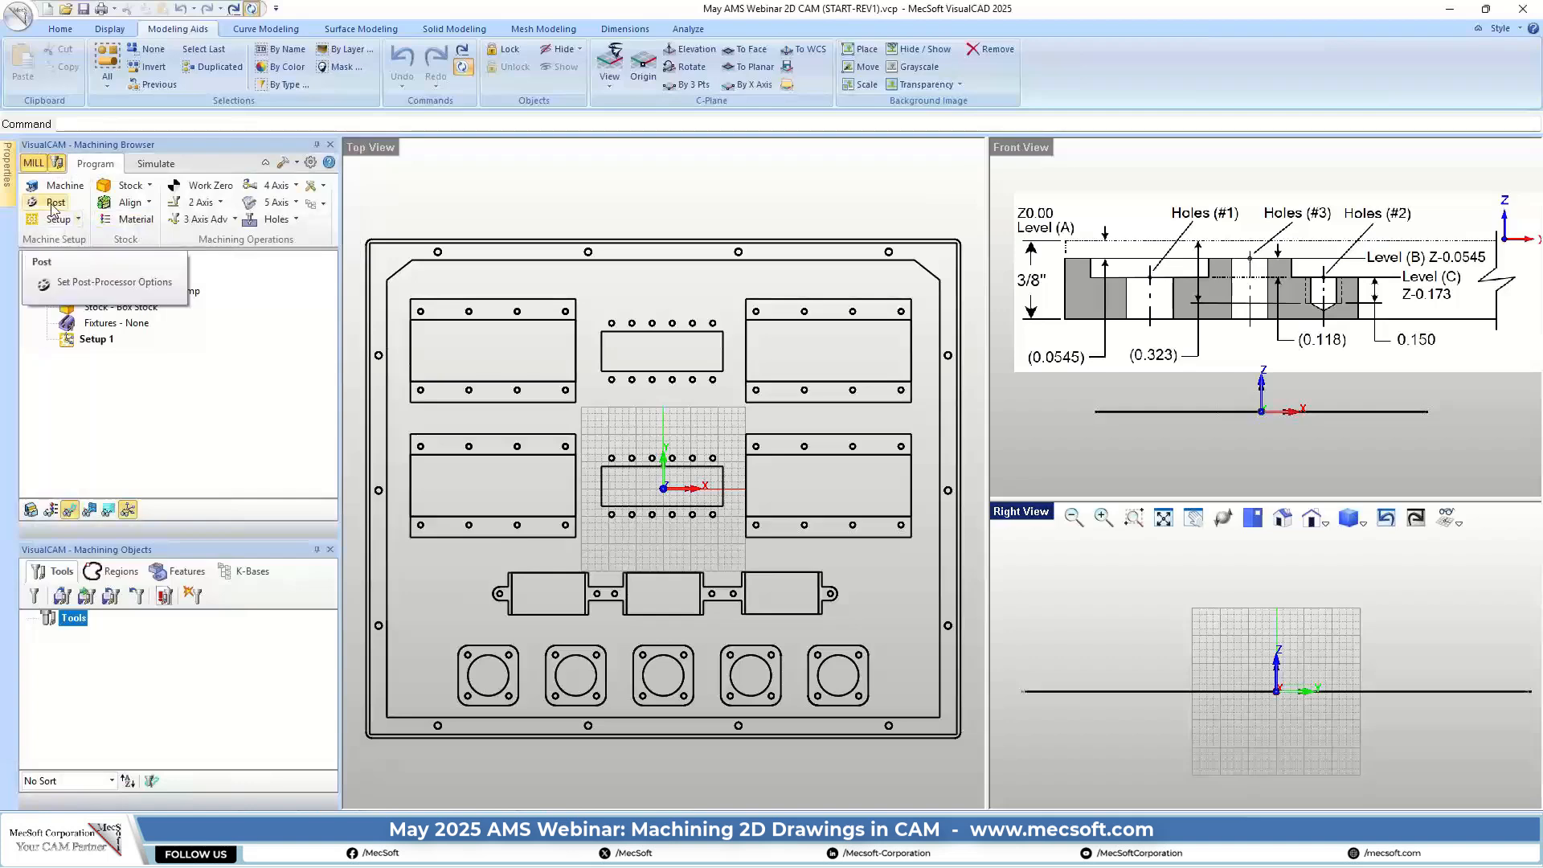
{"action": "left_click", "coordinate": [54, 204]}
{"action": "left_click", "coordinate": [322, 171]}
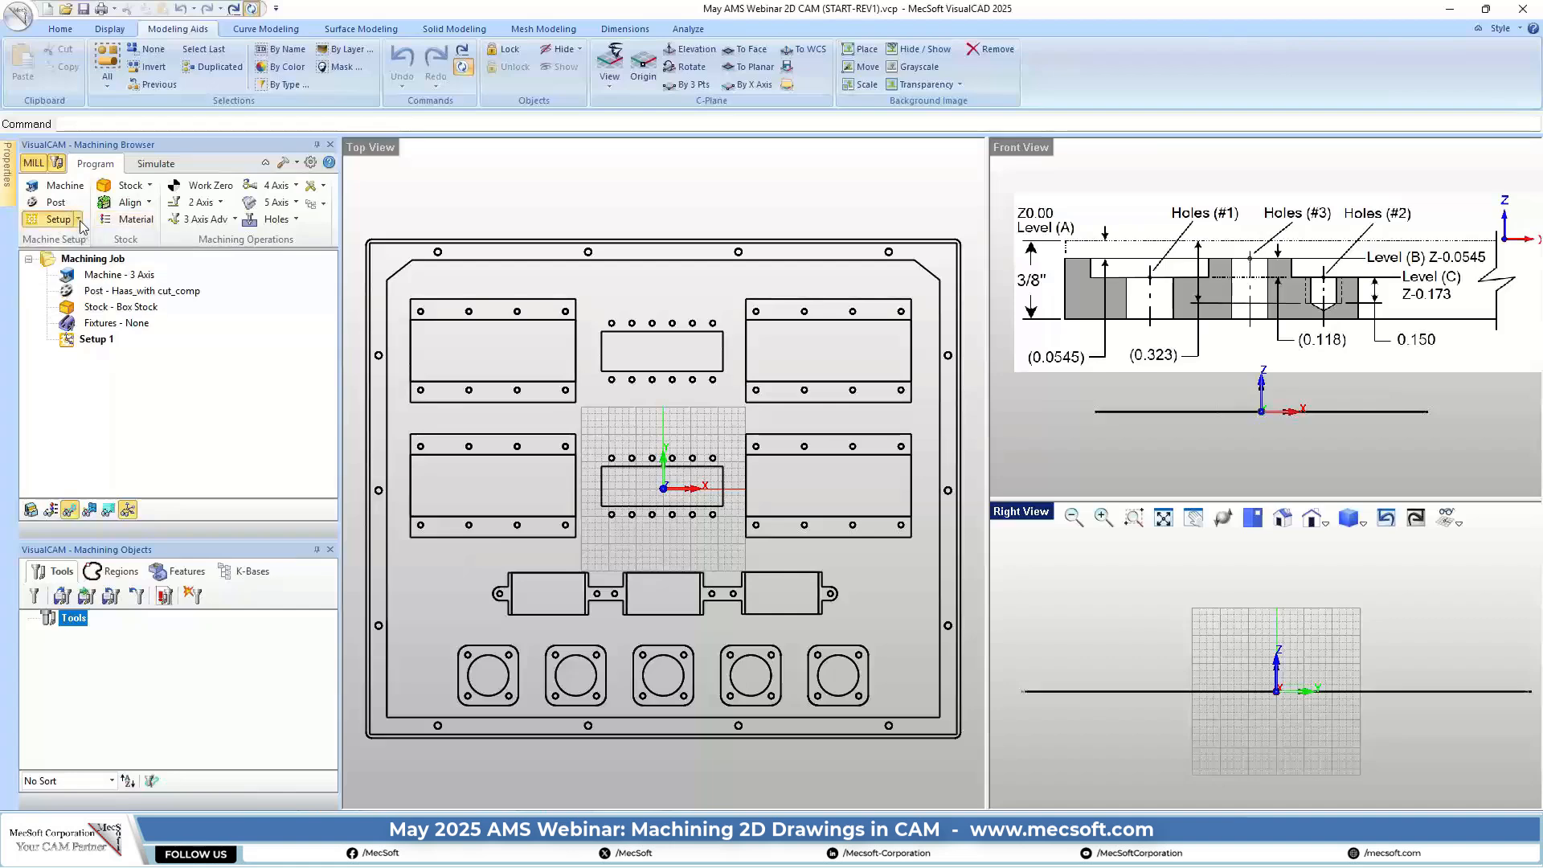
Select Setup 1 and toggle the machine coordinate system display off and on to compare it with the world axes
{"action": "left_click", "coordinate": [73, 343]}
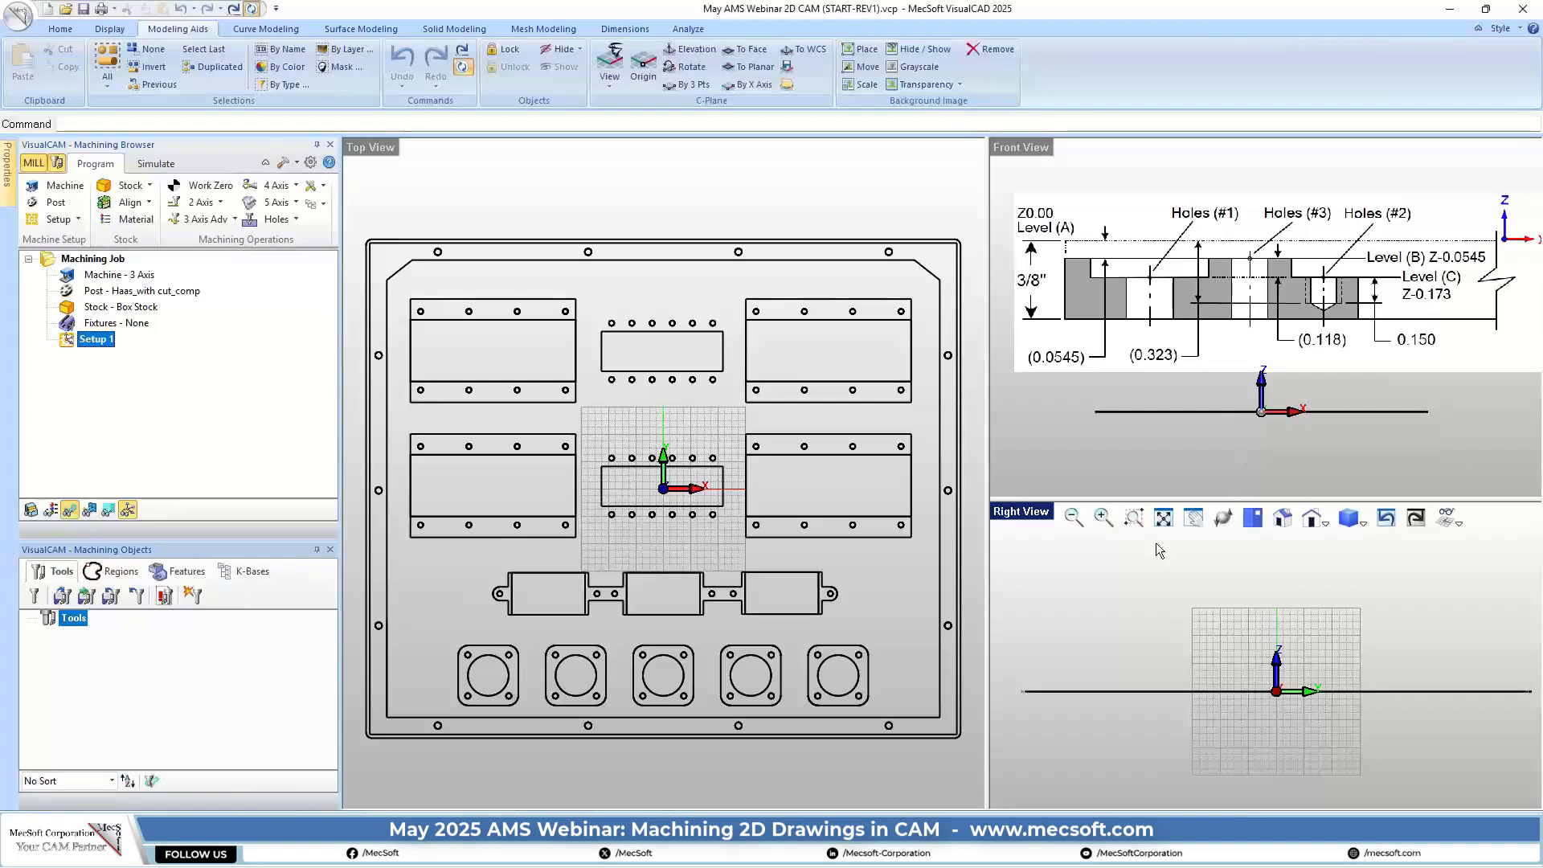
{"action": "scroll", "coordinate": [1278, 447], "scroll_direction": "up", "scroll_amount": 1}
{"action": "scroll", "coordinate": [1277, 447], "scroll_direction": "up", "scroll_amount": 1}
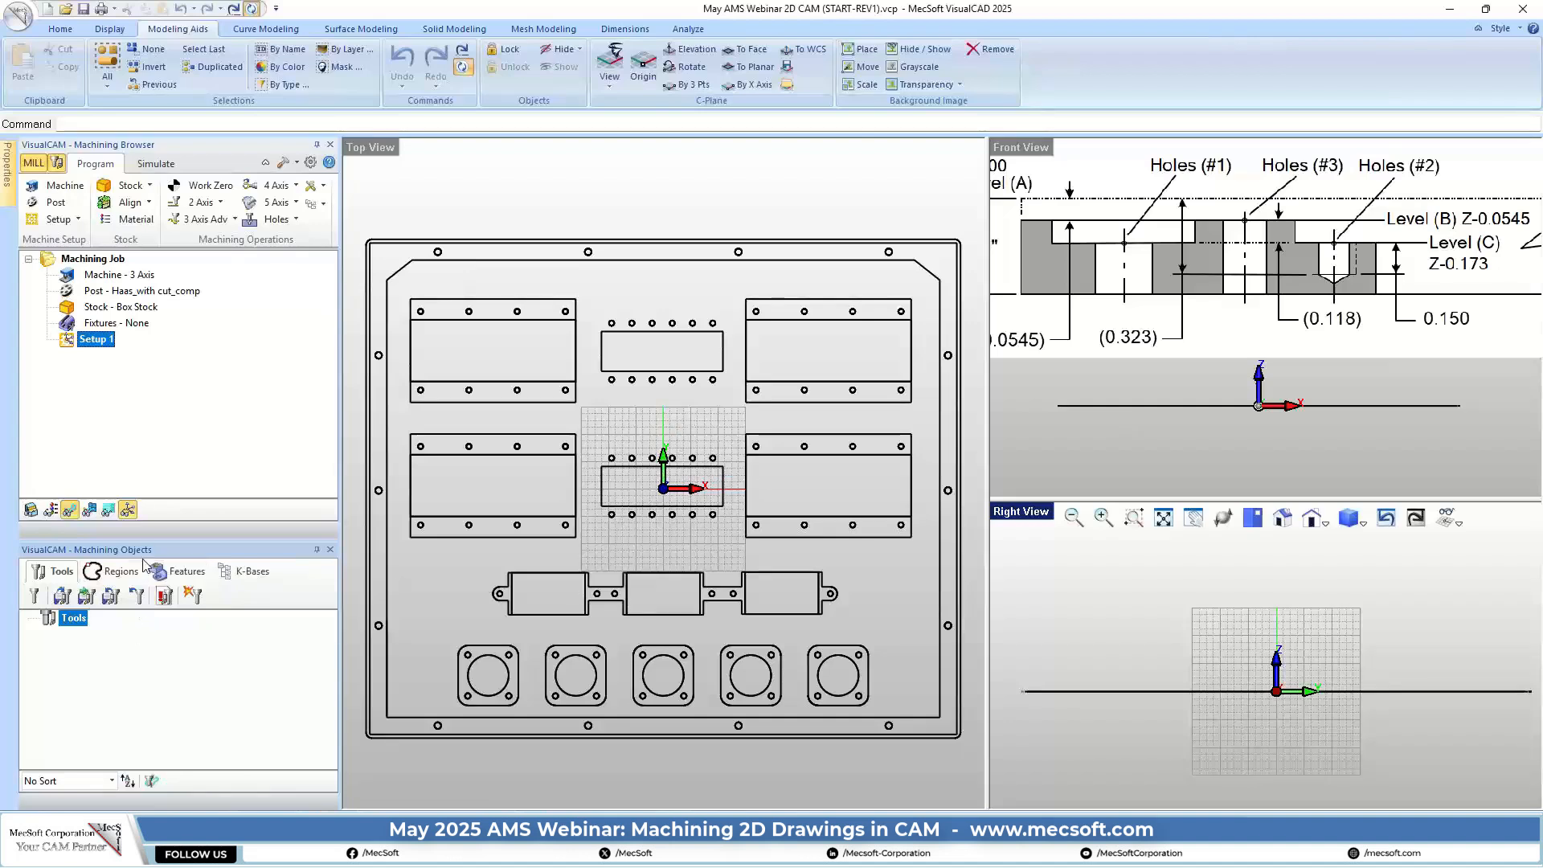
{"action": "left_click", "coordinate": [129, 511]}
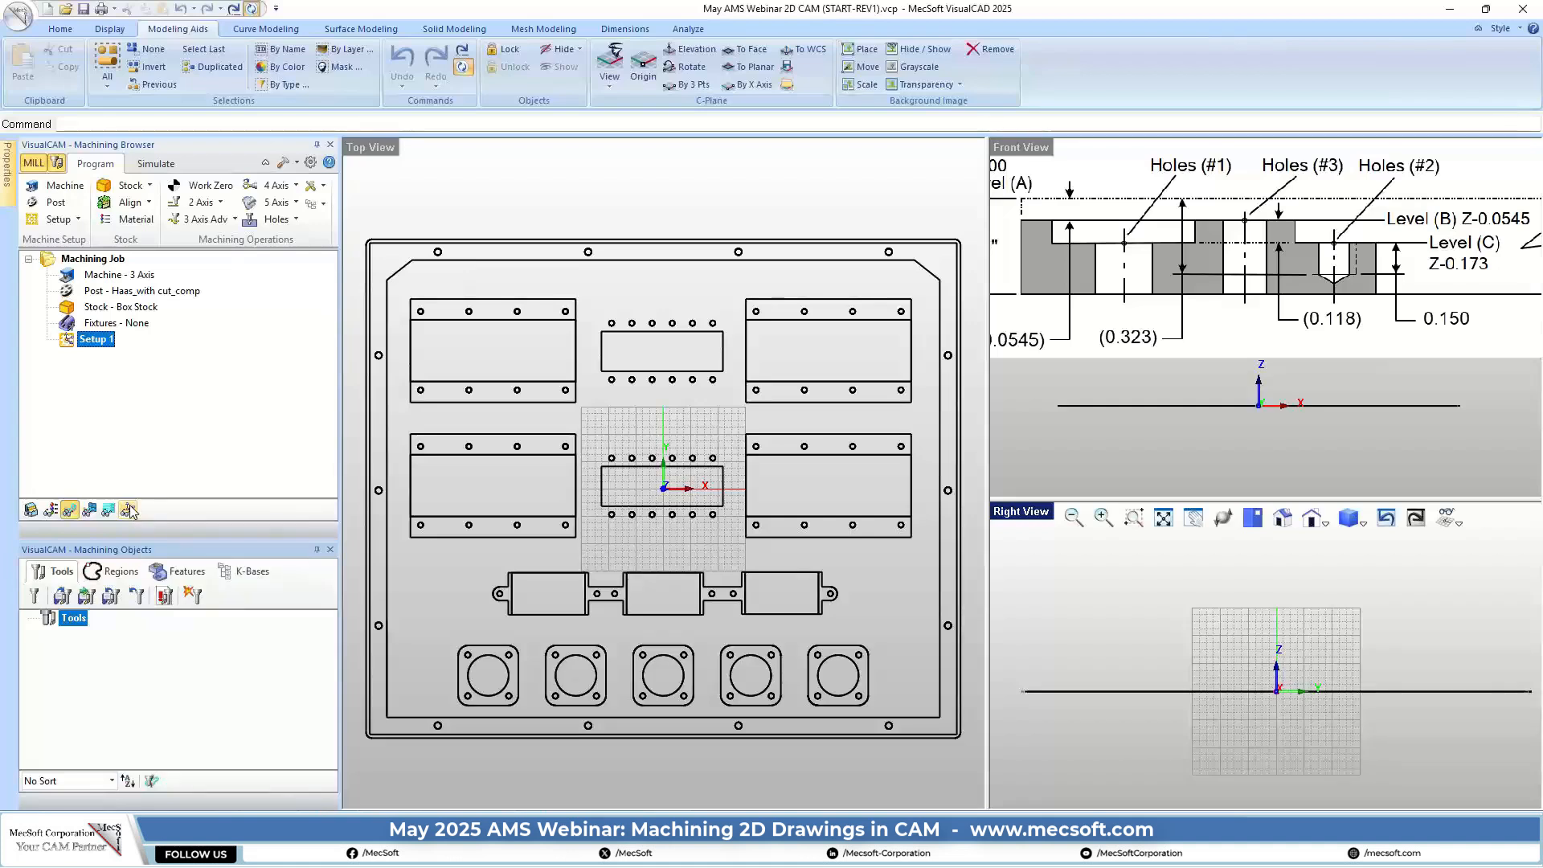
{"action": "left_click", "coordinate": [129, 512]}
{"action": "left_click", "coordinate": [129, 512]}
{"action": "left_click", "coordinate": [129, 512]}
{"action": "left_click", "coordinate": [129, 512]}
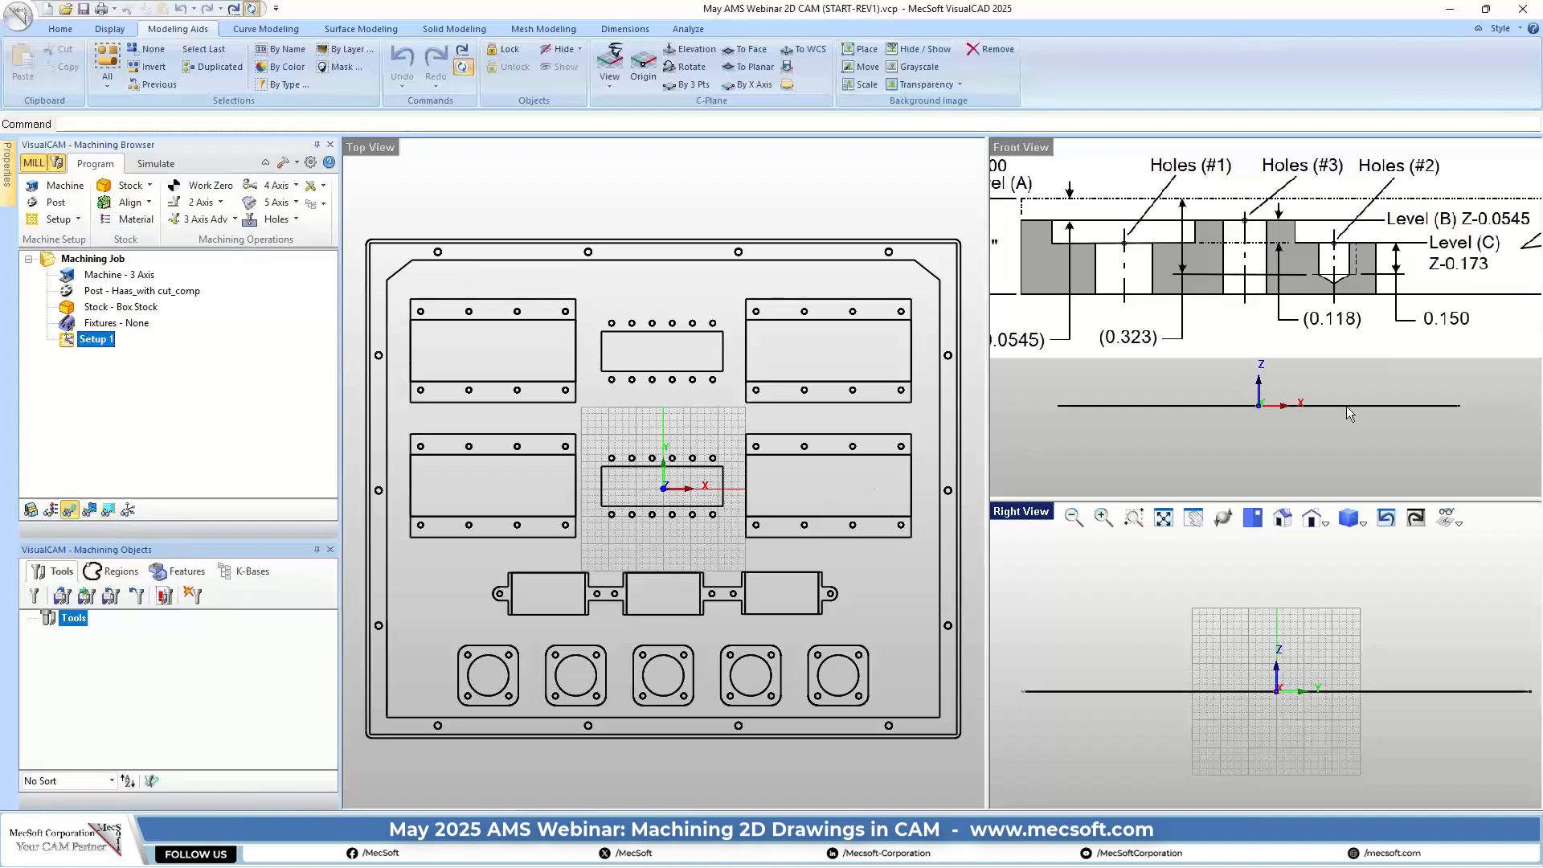
{"action": "left_click", "coordinate": [130, 511]}
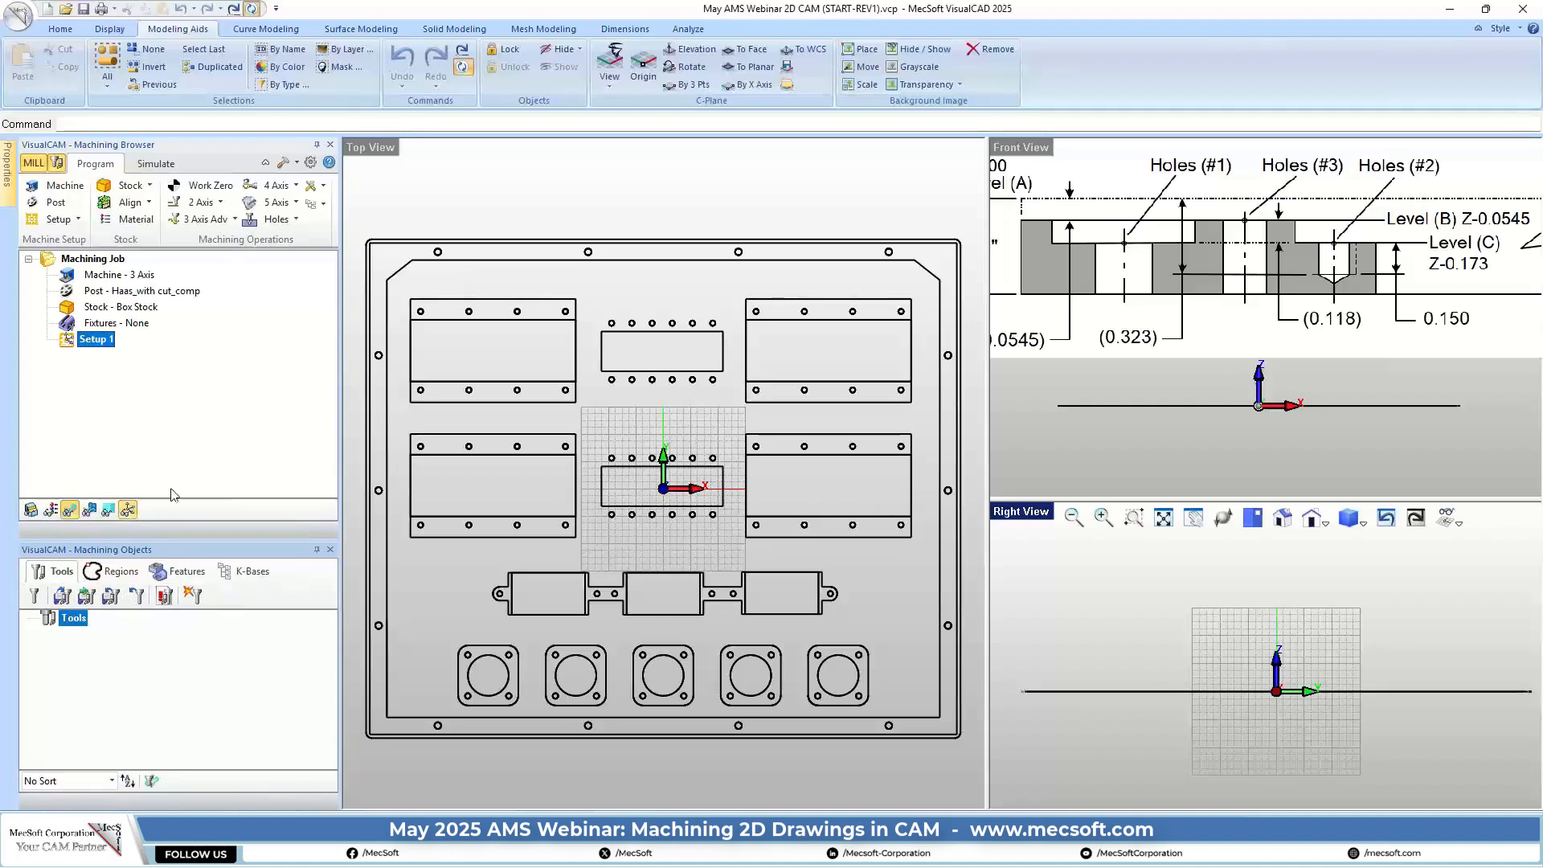
{"action": "scroll", "coordinate": [1358, 426], "scroll_direction": "down", "scroll_amount": 1}
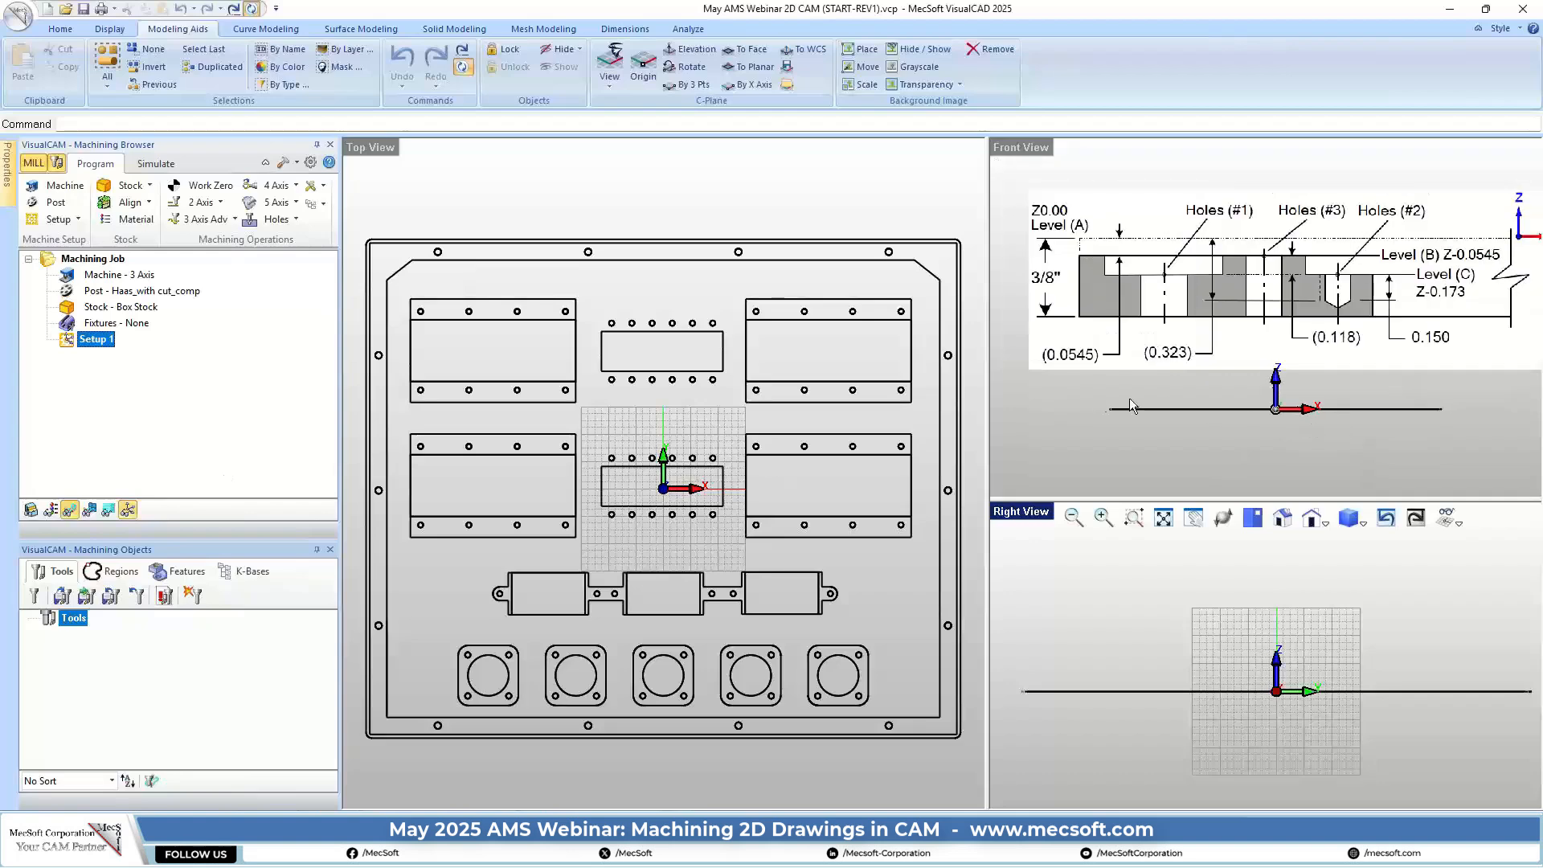
{"action": "scroll", "coordinate": [1054, 395], "scroll_direction": "down", "scroll_amount": 2}
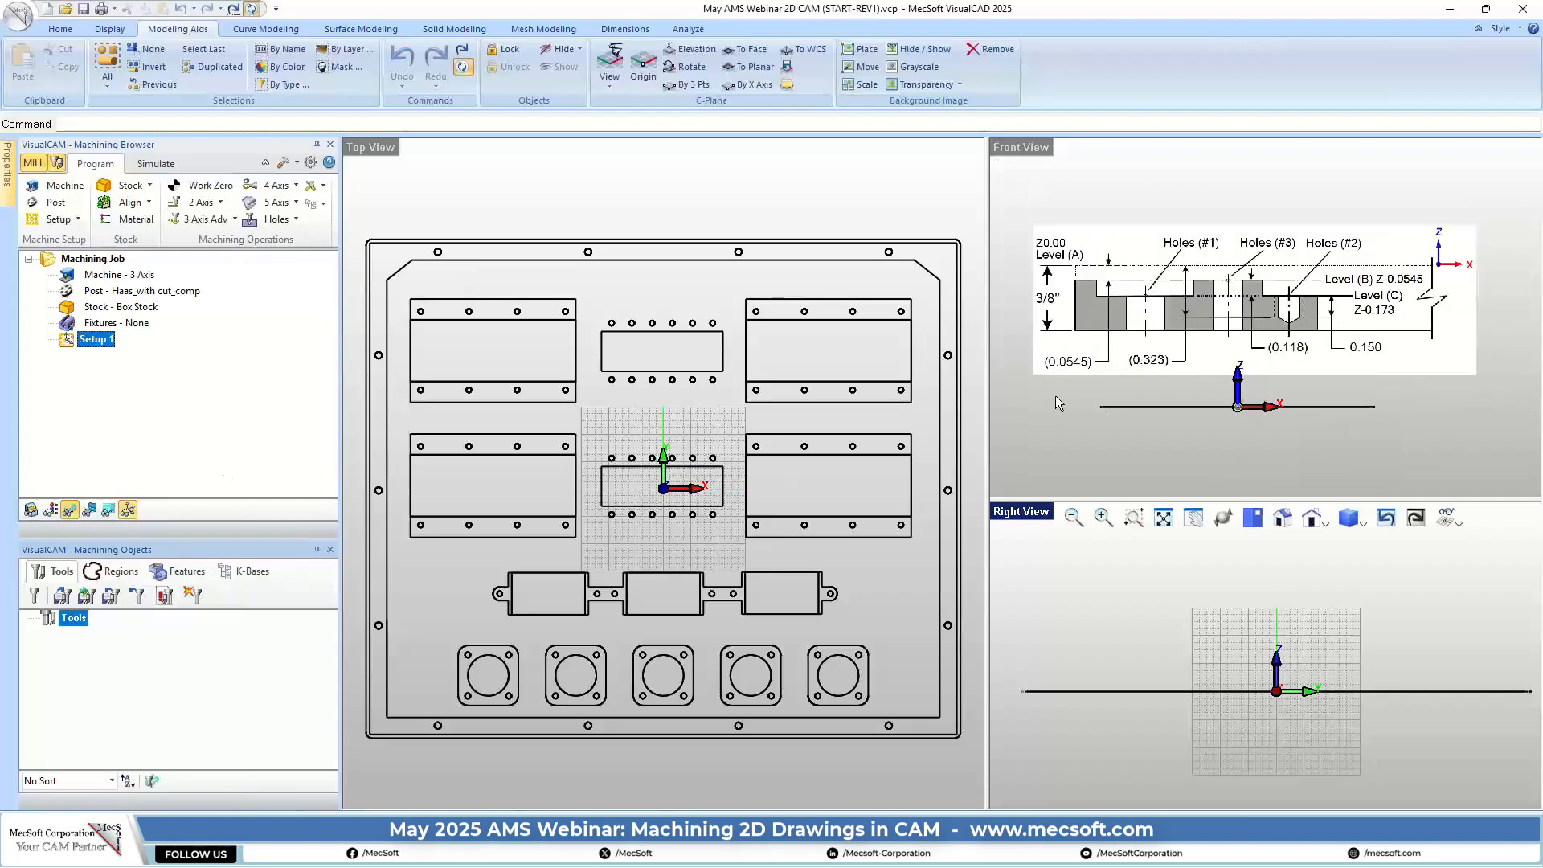
Define a box stock 23 long, 20 wide and 0.375 high, with its lower corner at X -11.5, Y -10.0616, Z -0.375
{"action": "left_click", "coordinate": [151, 185]}
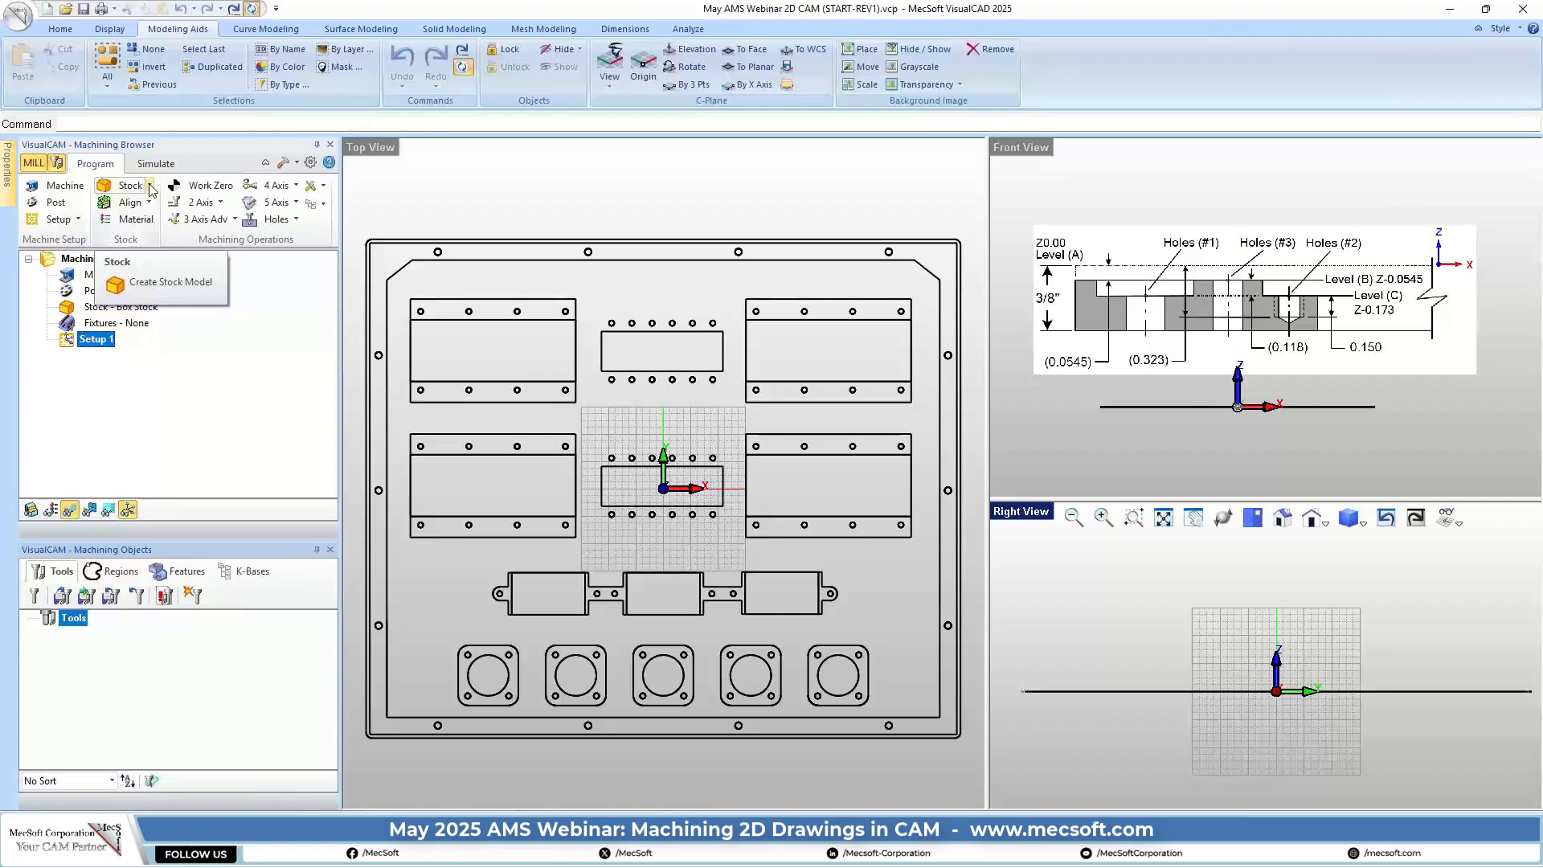
{"action": "left_click", "coordinate": [149, 187]}
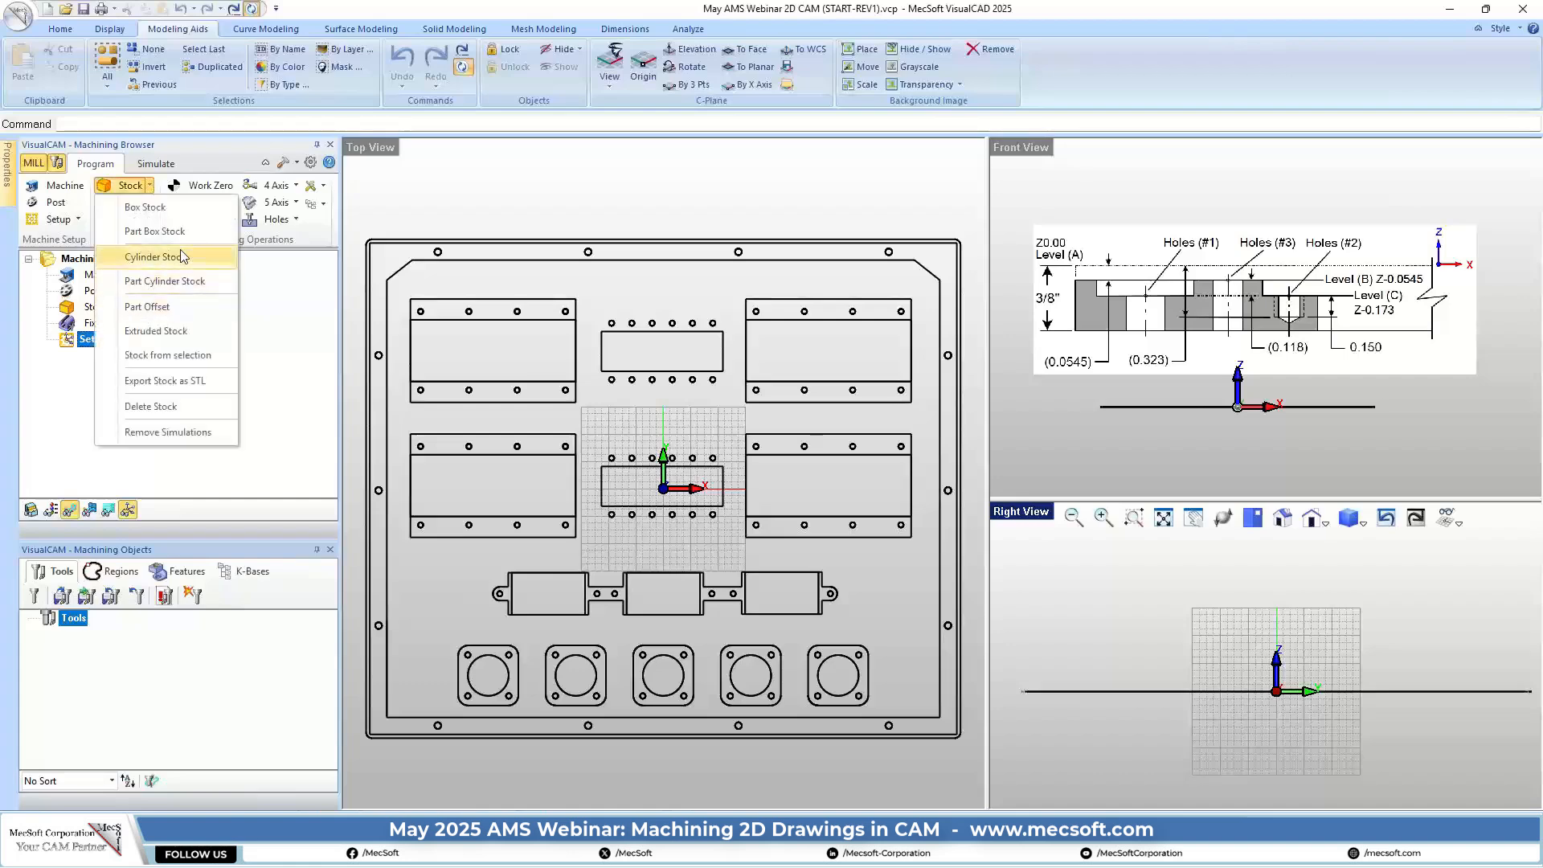
{"action": "left_click", "coordinate": [148, 207]}
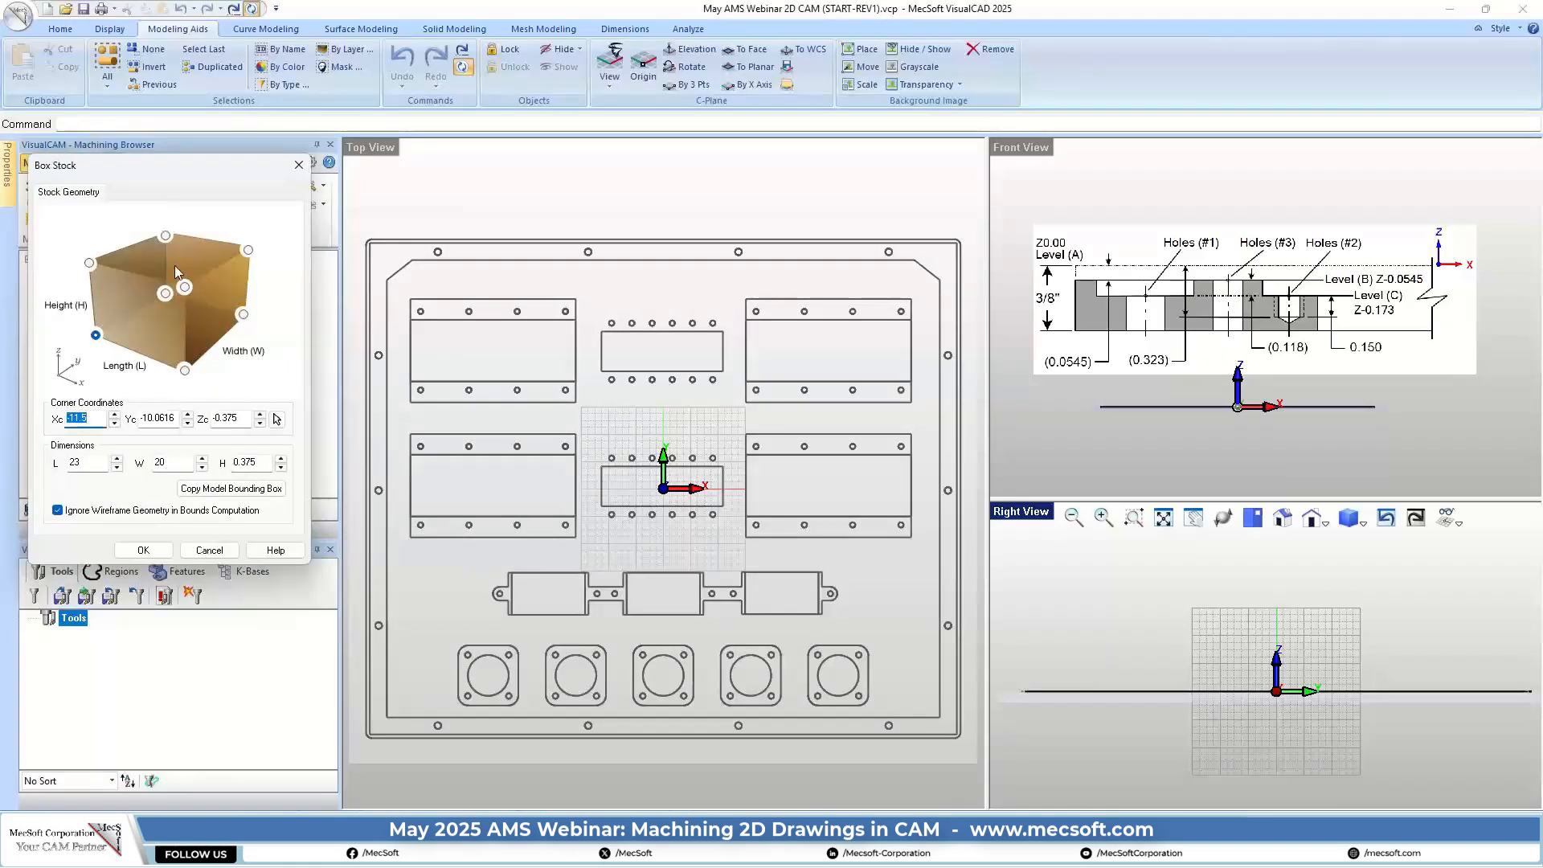
{"action": "left_click_drag", "start_coordinate": [202, 166], "coordinate": [228, 208]}
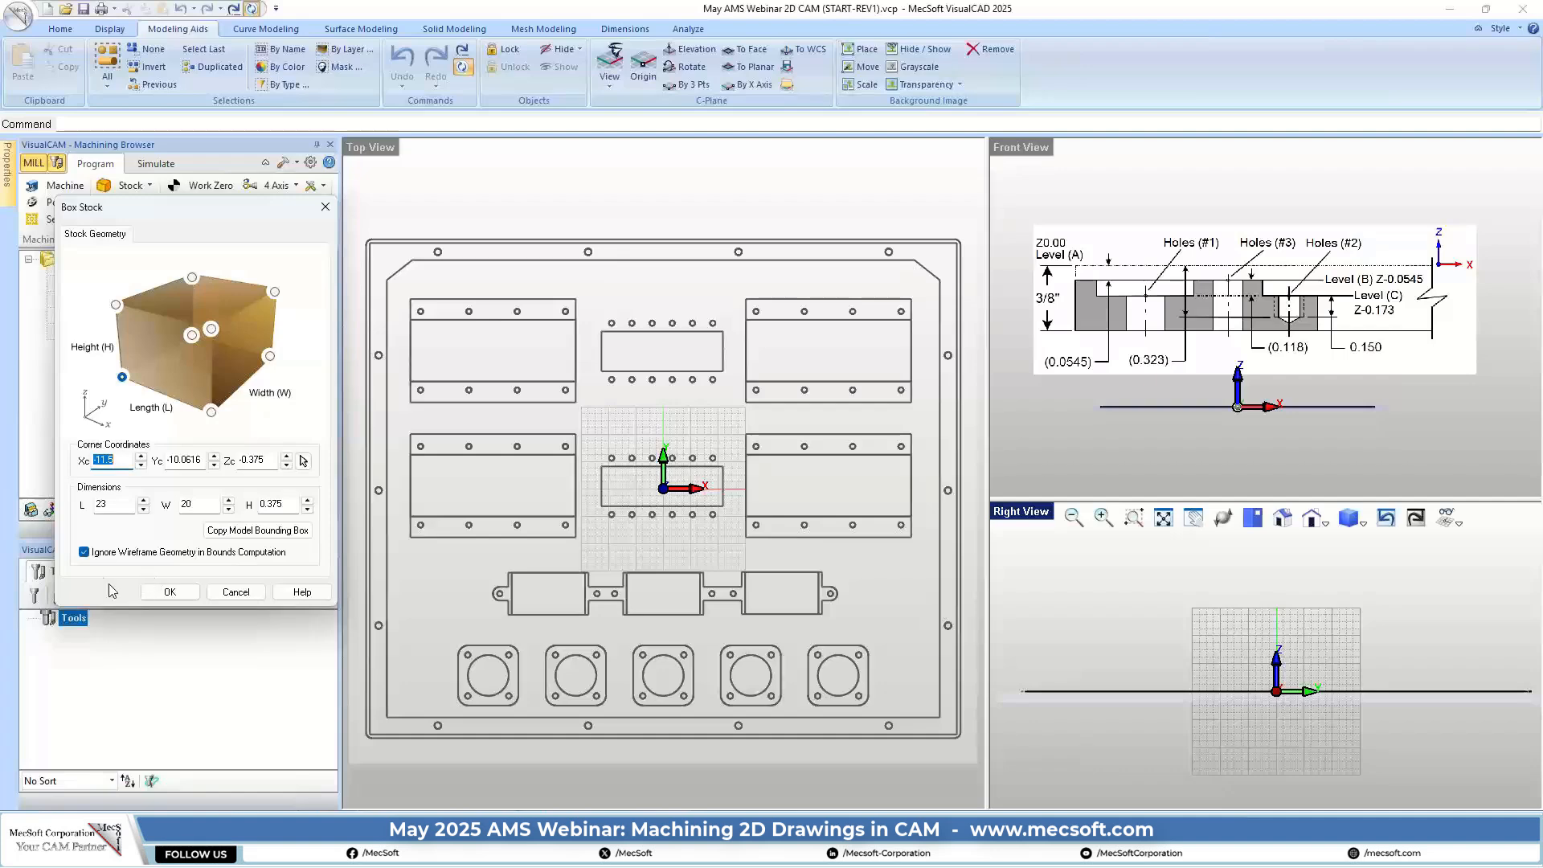
{"action": "left_click", "coordinate": [83, 552]}
{"action": "left_click", "coordinate": [167, 591]}
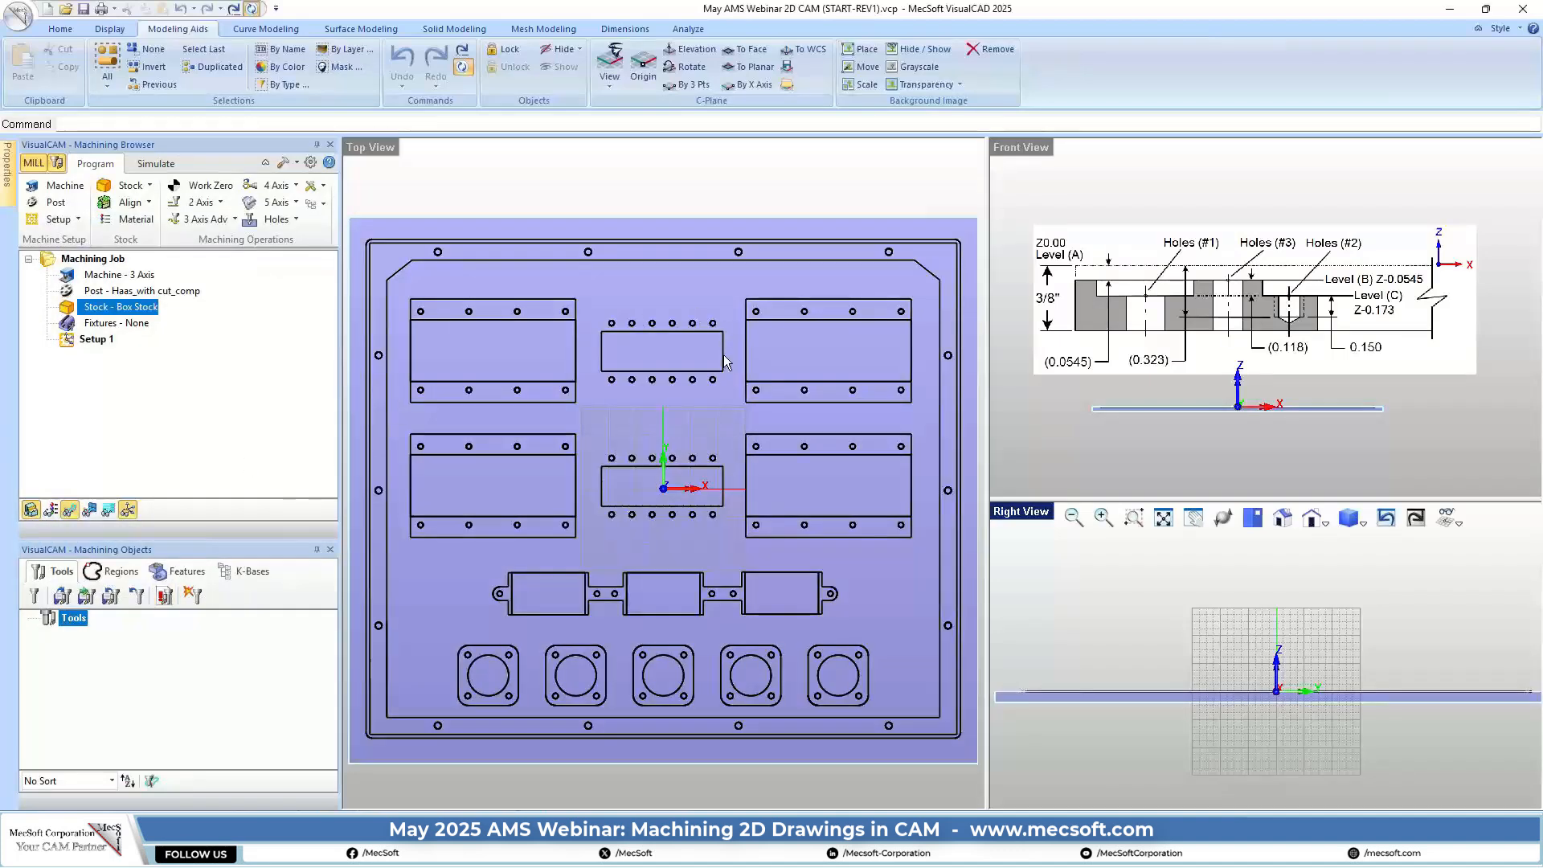
Examine the box stock's margin around the panel in the Top View and its thickness below Z zero in the Front View
{"action": "scroll", "coordinate": [663, 390], "scroll_direction": "down", "scroll_amount": 1}
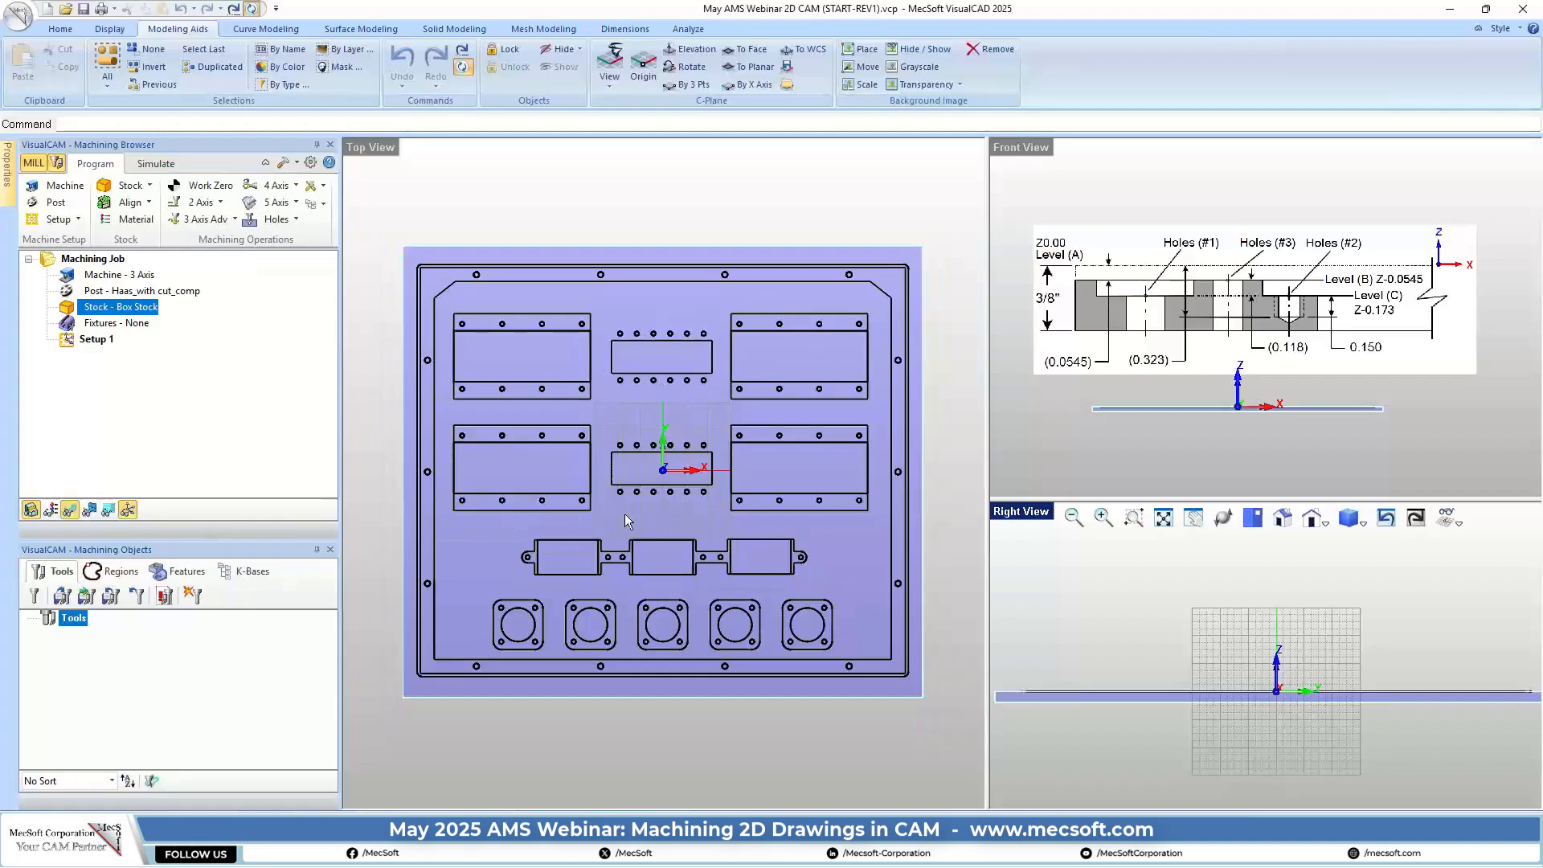
{"action": "scroll", "coordinate": [890, 251], "scroll_direction": "up", "scroll_amount": 3}
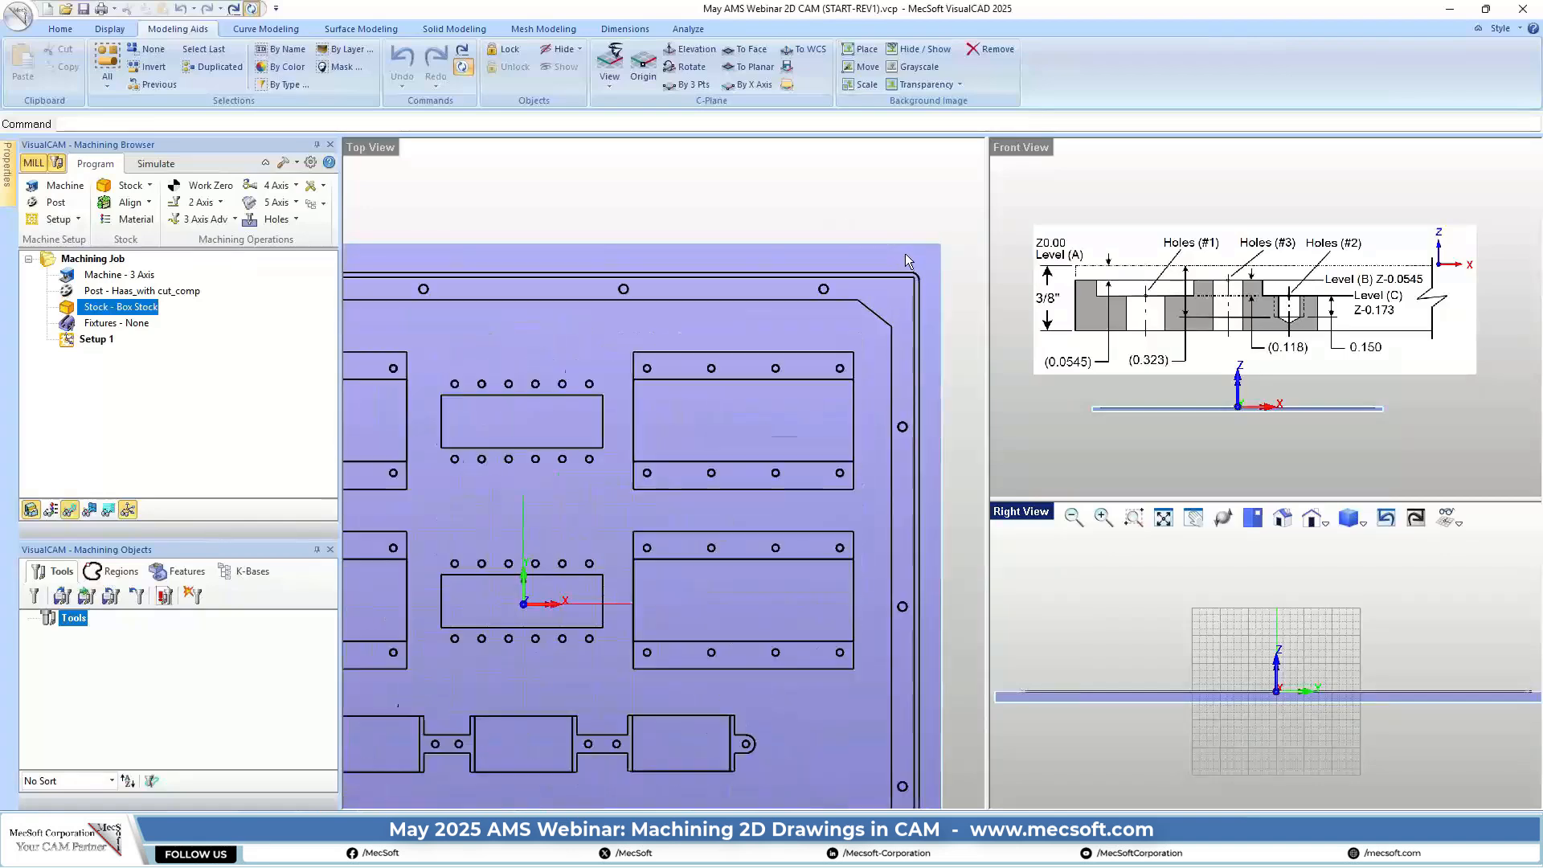
{"action": "scroll", "coordinate": [916, 285], "scroll_direction": "down", "scroll_amount": 4}
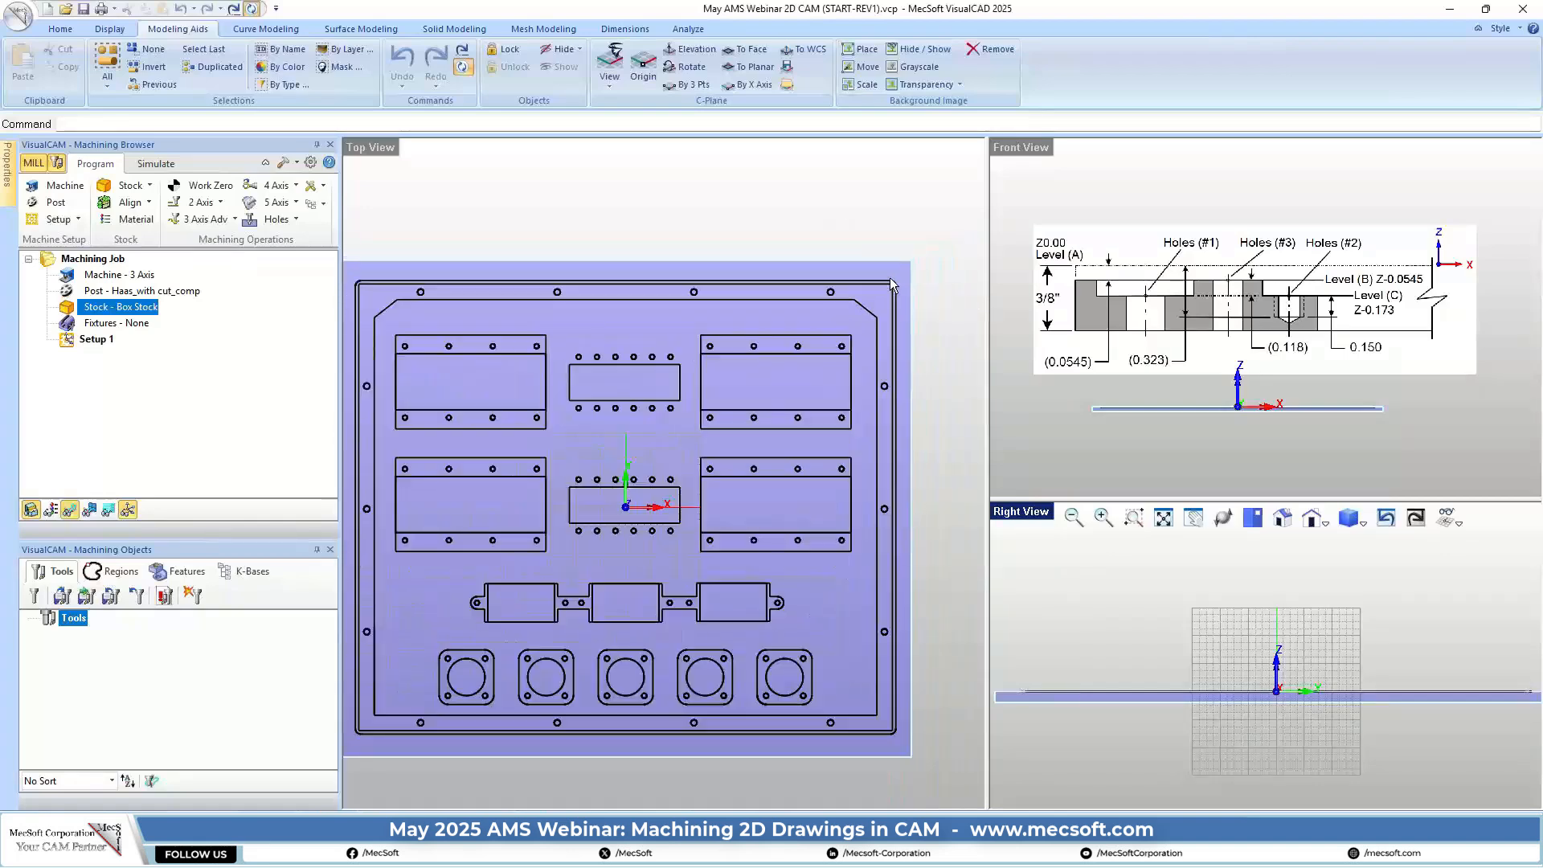
{"action": "scroll", "coordinate": [1112, 401], "scroll_direction": "up", "scroll_amount": 5}
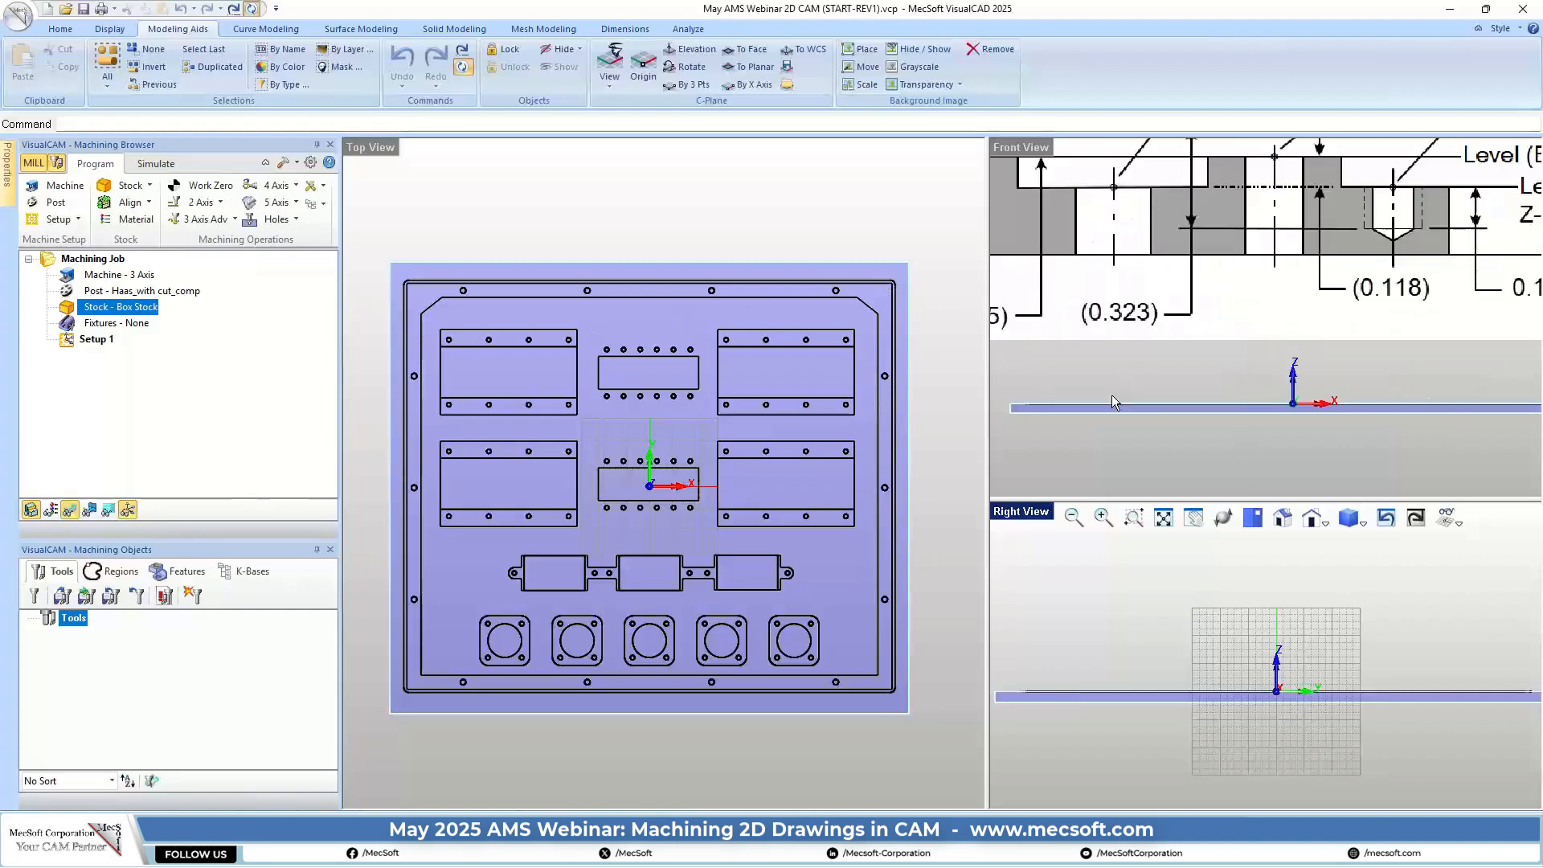
{"action": "scroll", "coordinate": [1214, 406], "scroll_direction": "down", "scroll_amount": 5}
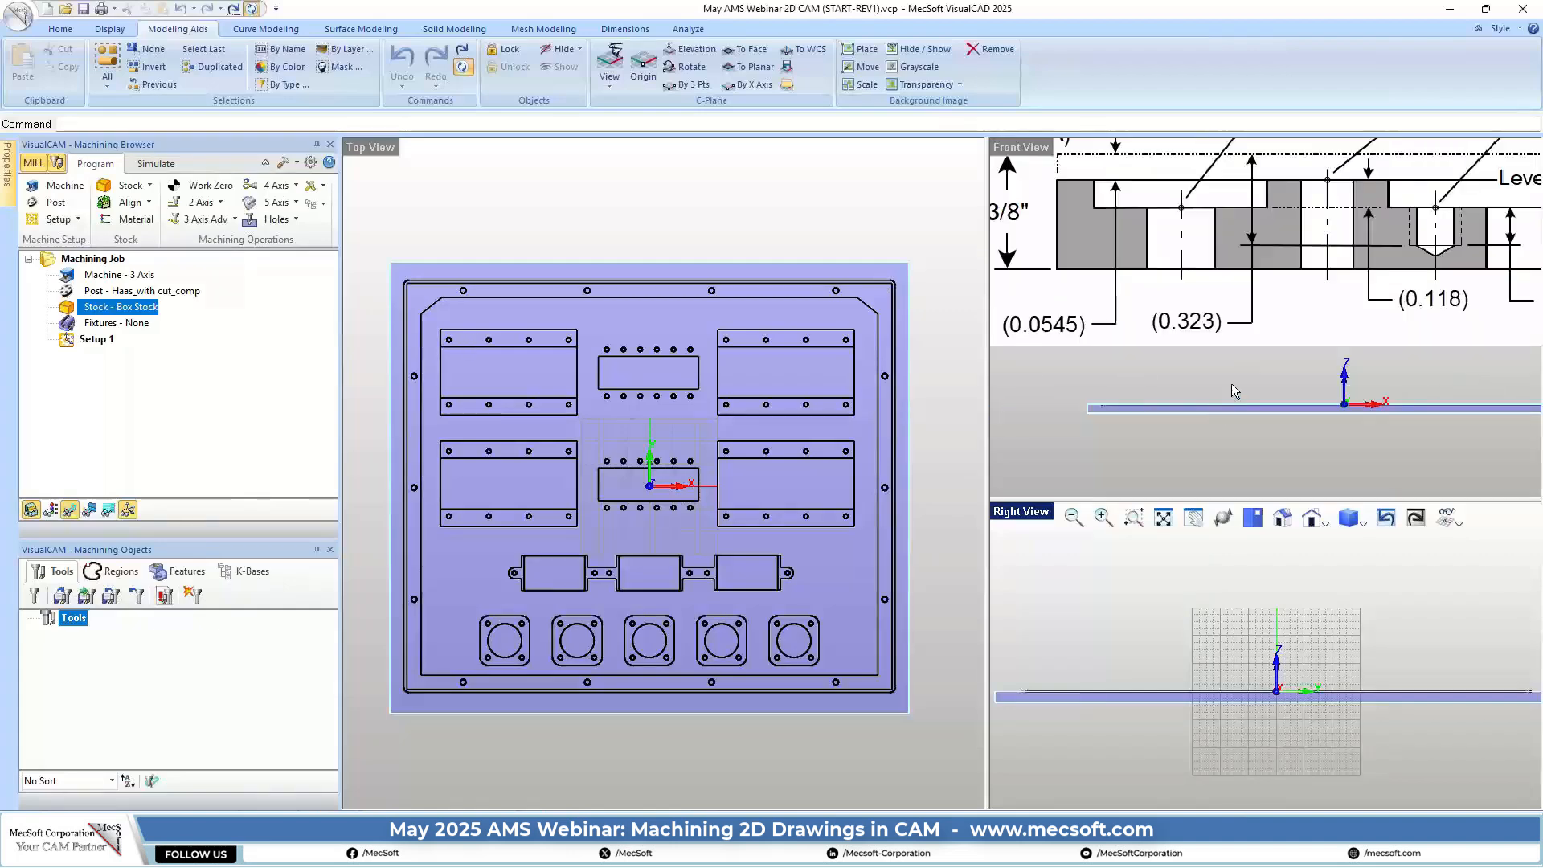
{"action": "scroll", "coordinate": [1373, 308], "scroll_direction": "up", "scroll_amount": 1}
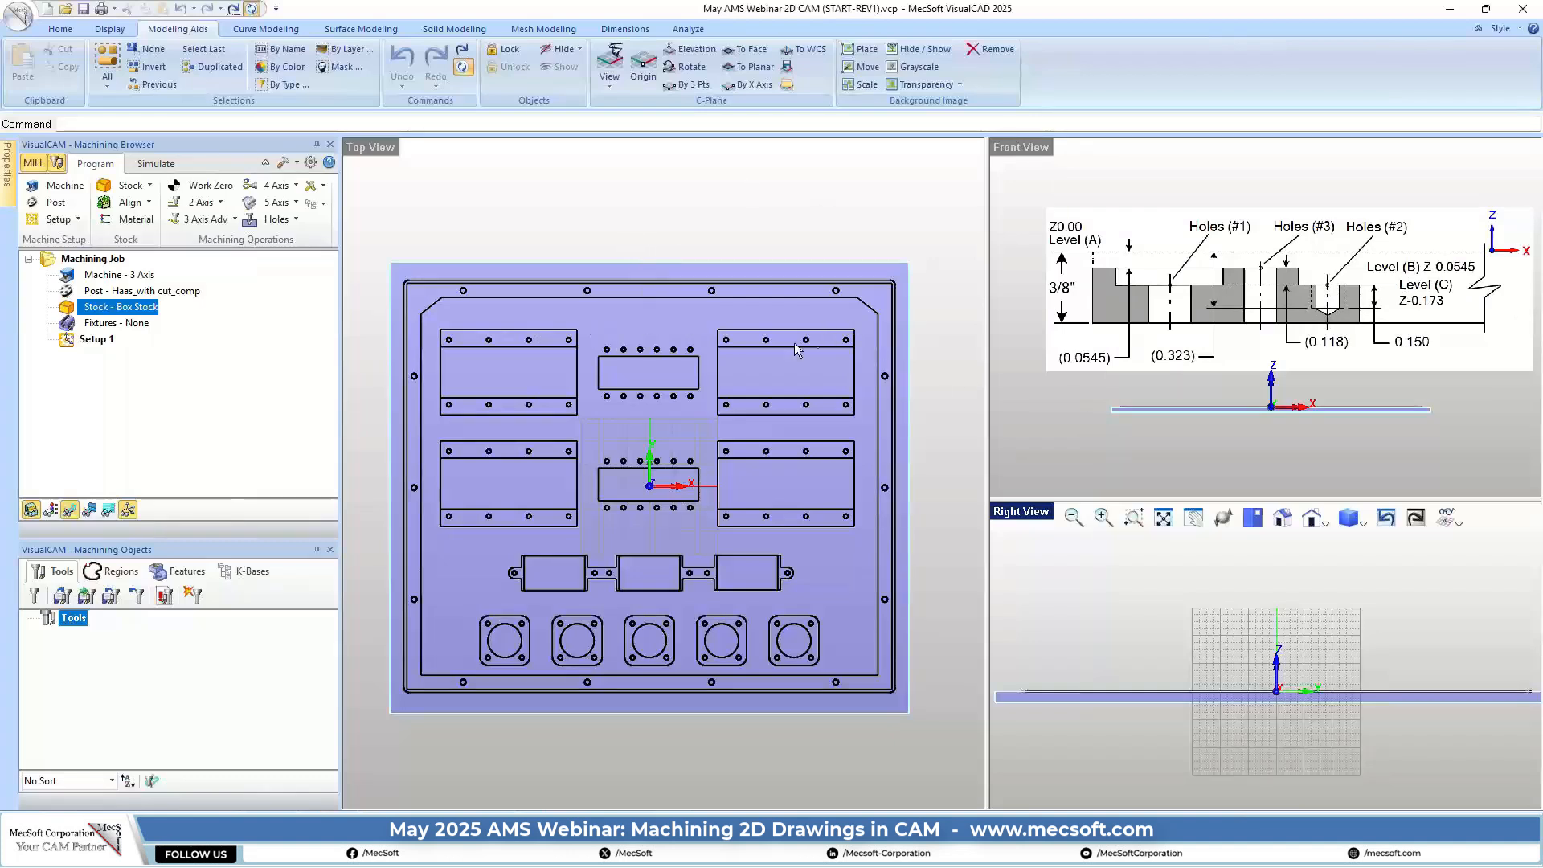
Review the Geometry, Features and Stock pages of the machining preferences, including the stock colour choices
{"action": "left_click", "coordinate": [310, 163]}
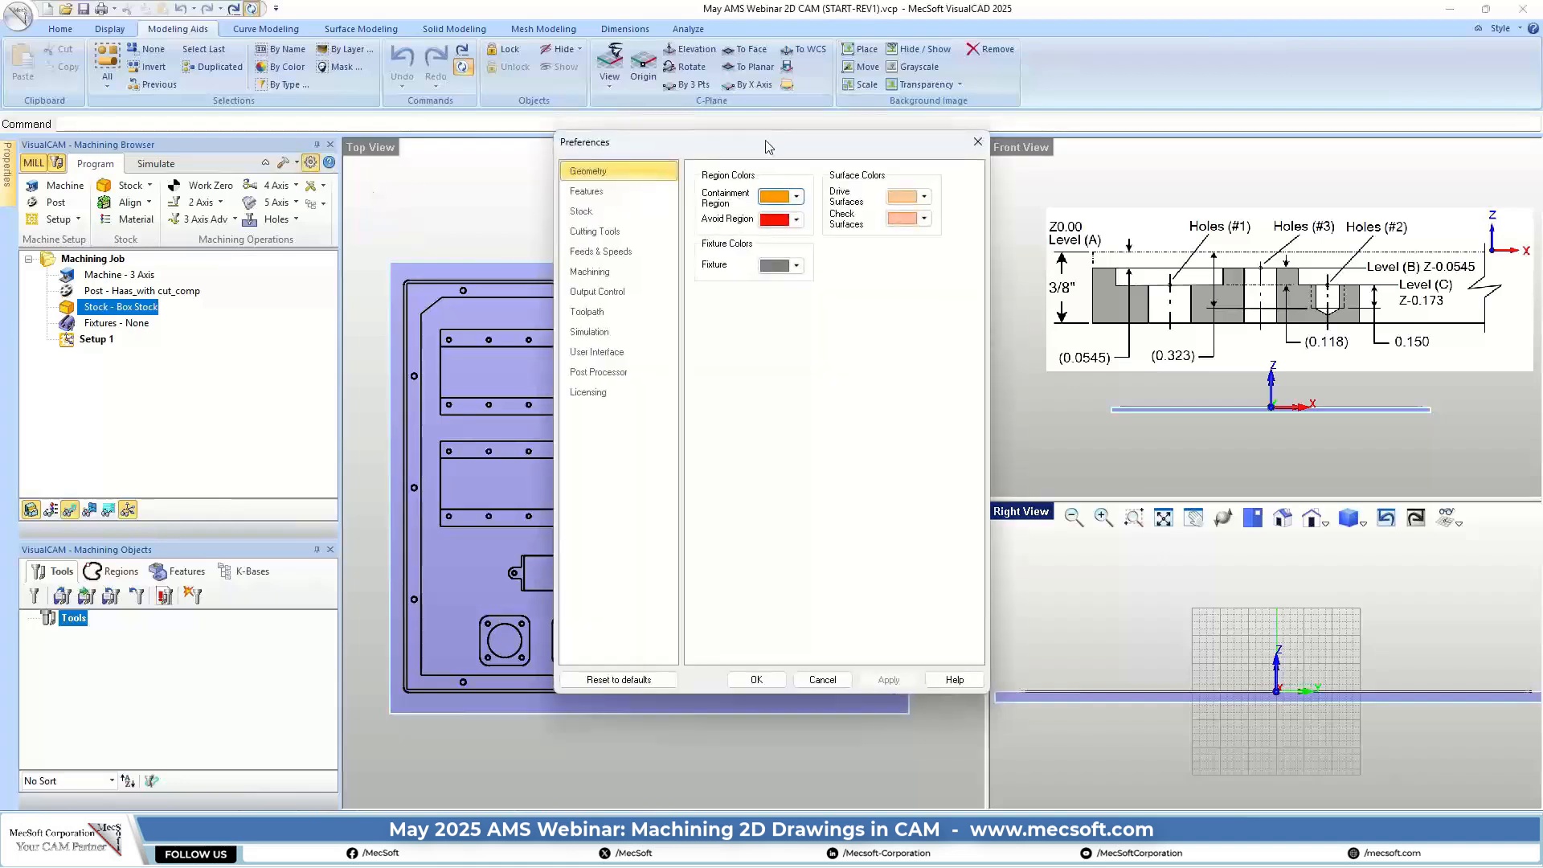
{"action": "left_click_drag", "start_coordinate": [766, 147], "coordinate": [686, 190]}
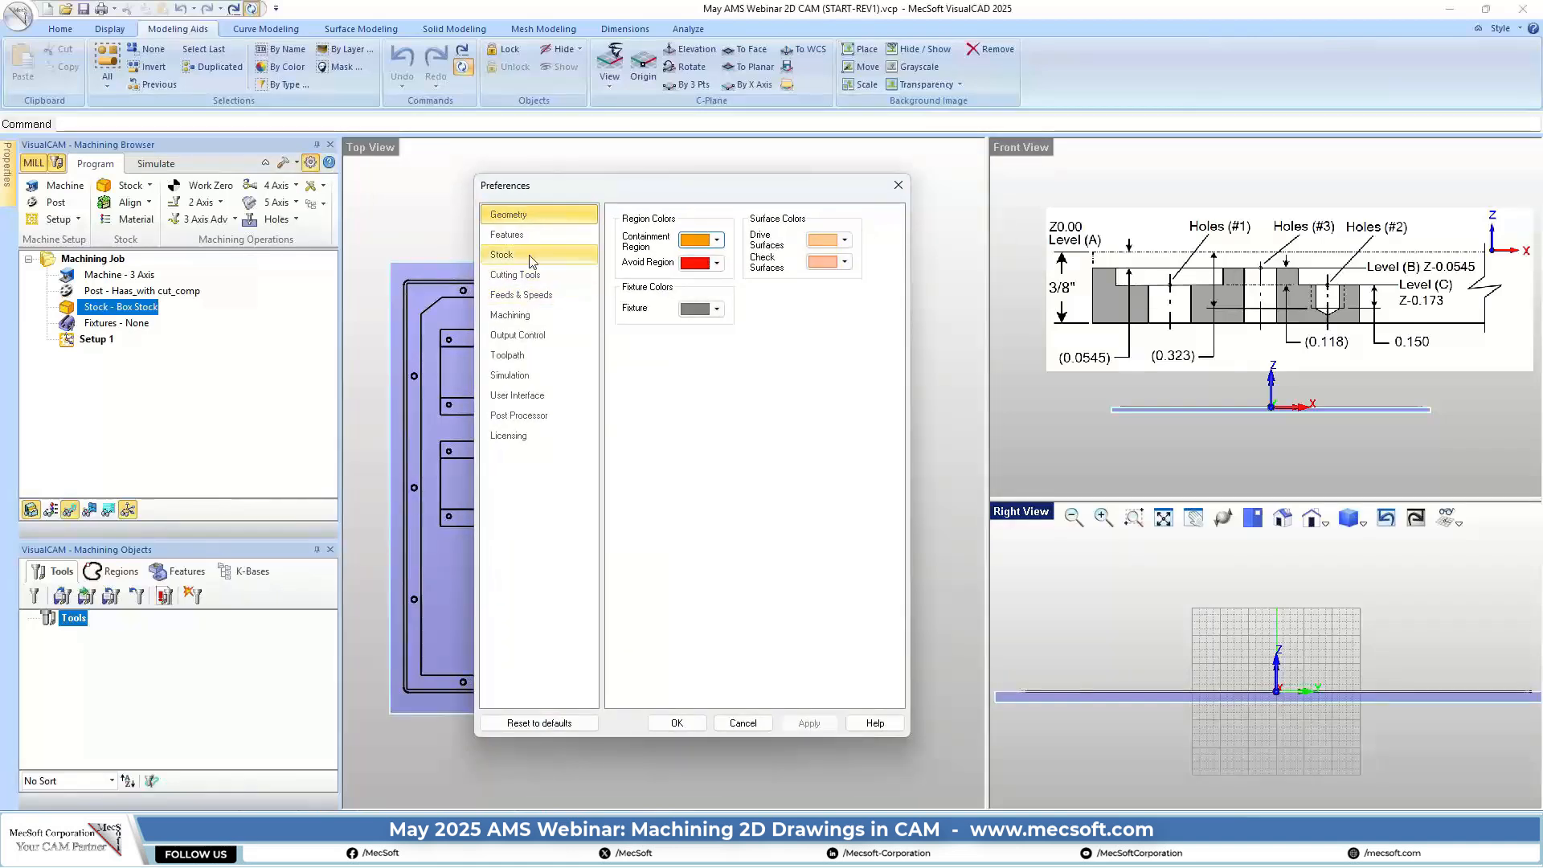
{"action": "left_click", "coordinate": [530, 235]}
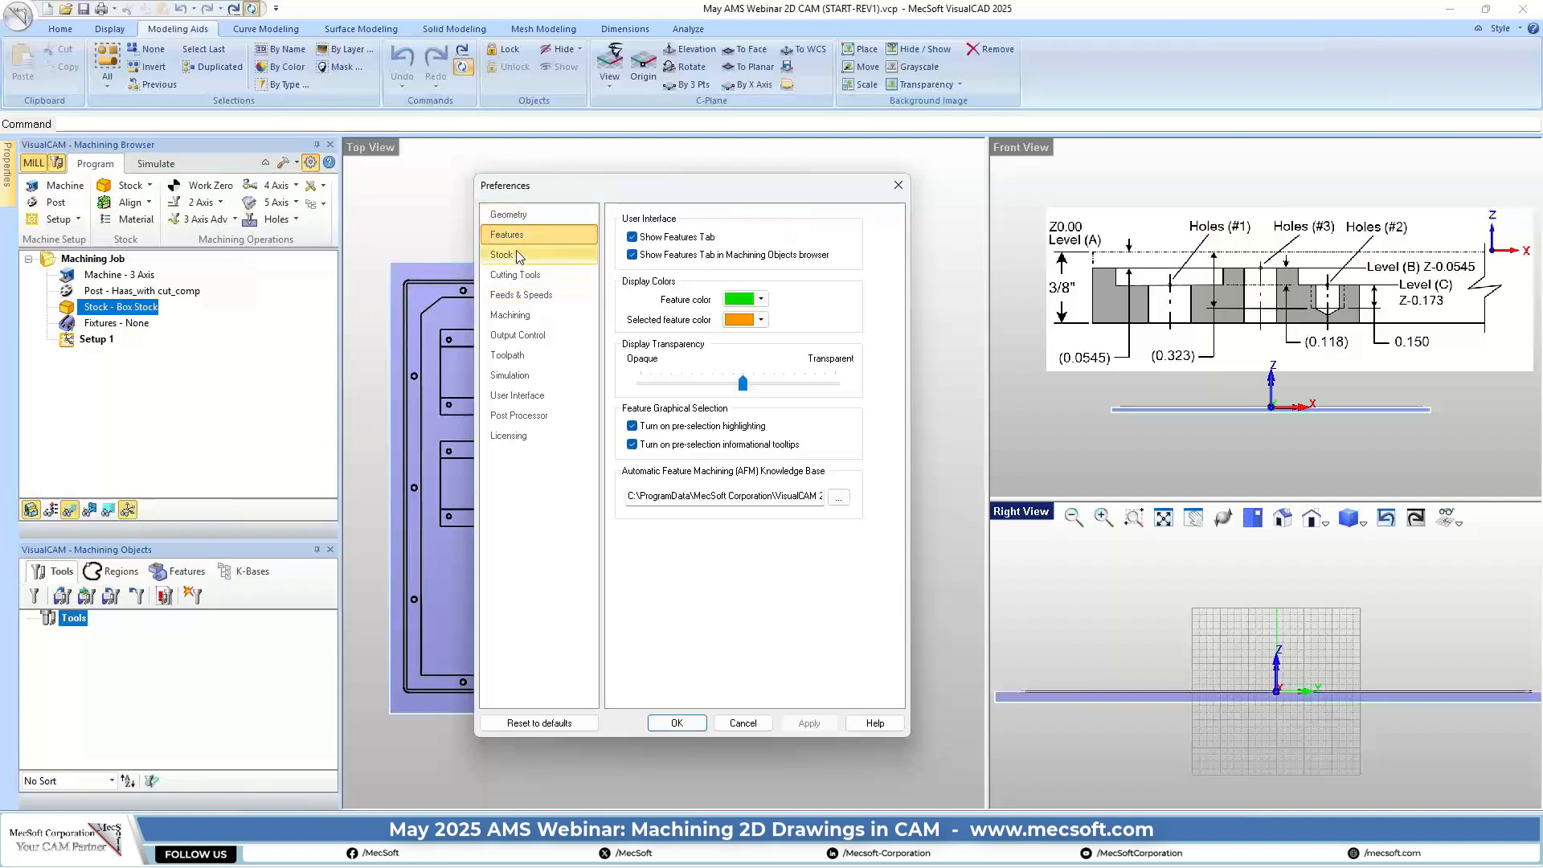
{"action": "left_click", "coordinate": [518, 255]}
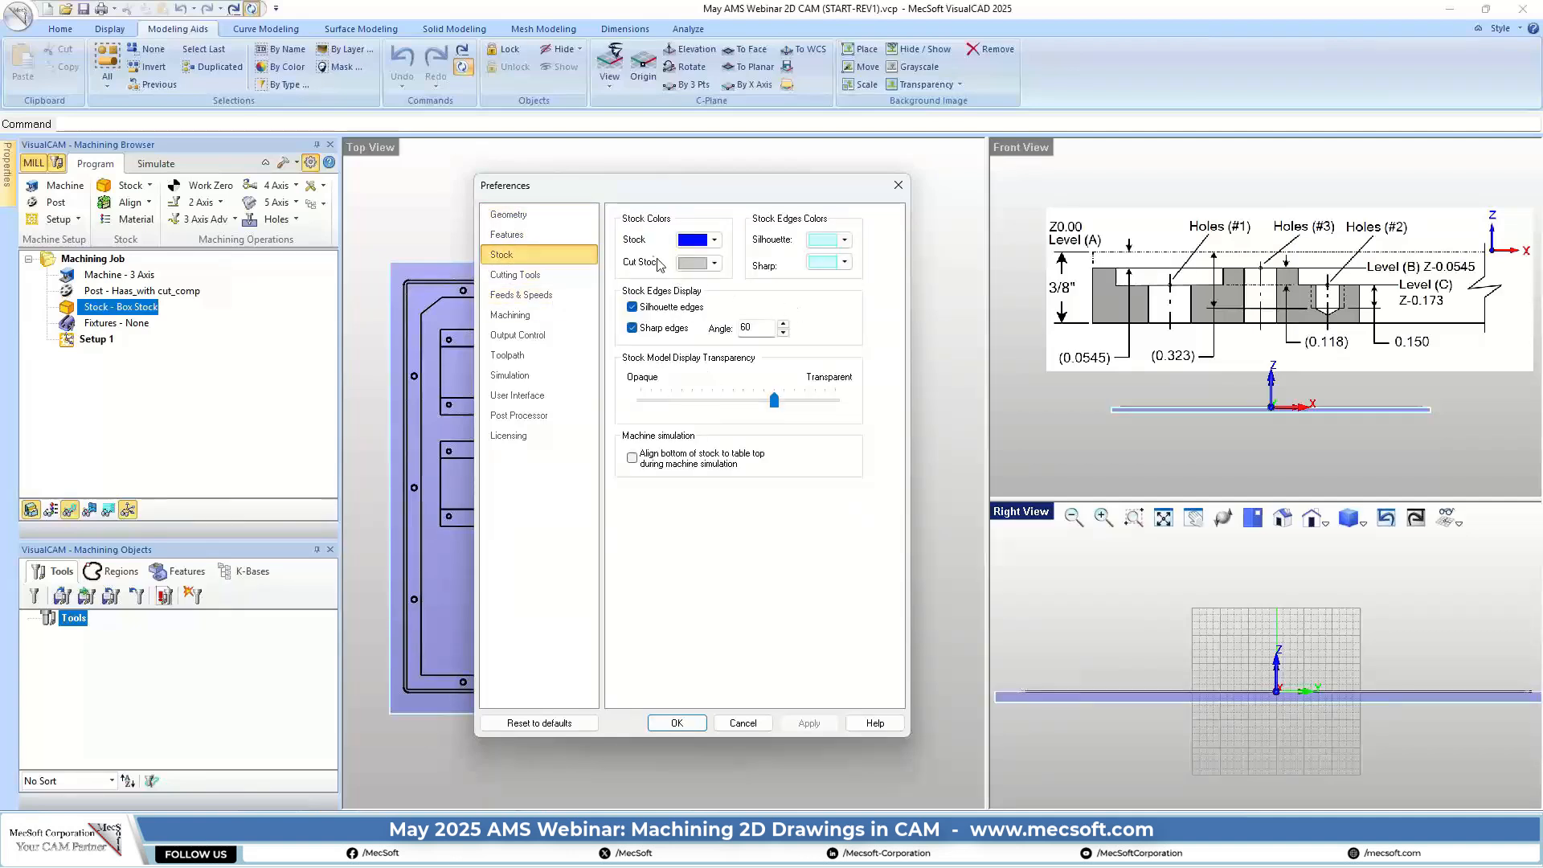
{"action": "left_click", "coordinate": [716, 241]}
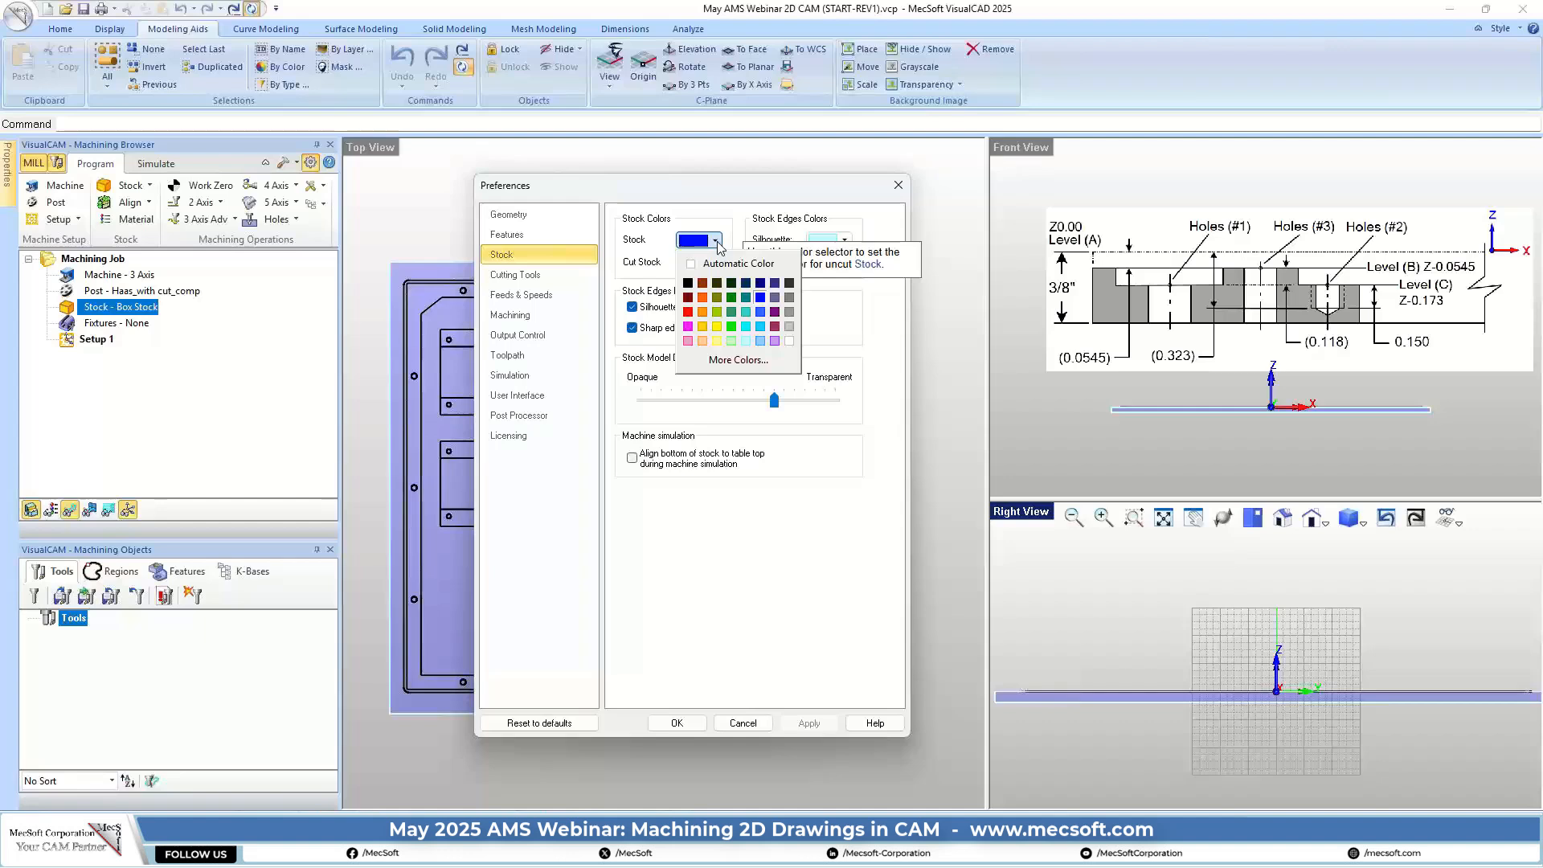
{"action": "left_click", "coordinate": [761, 301]}
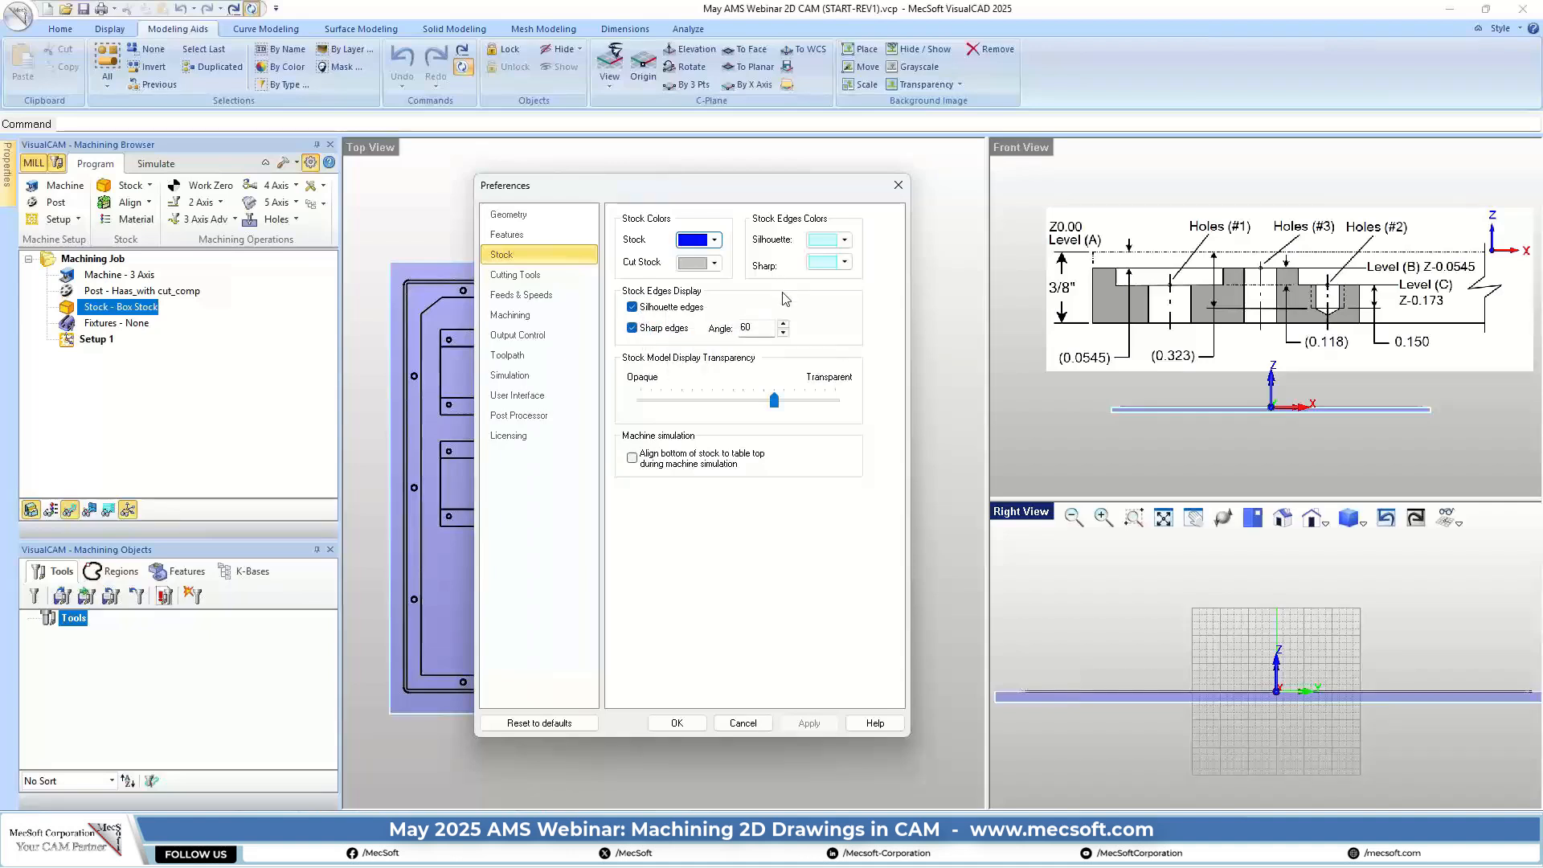
Review the Cutting Tools, Feeds & Speeds, Machining and Output Control preferences, including the part sampling resolution
{"action": "left_click", "coordinate": [536, 277]}
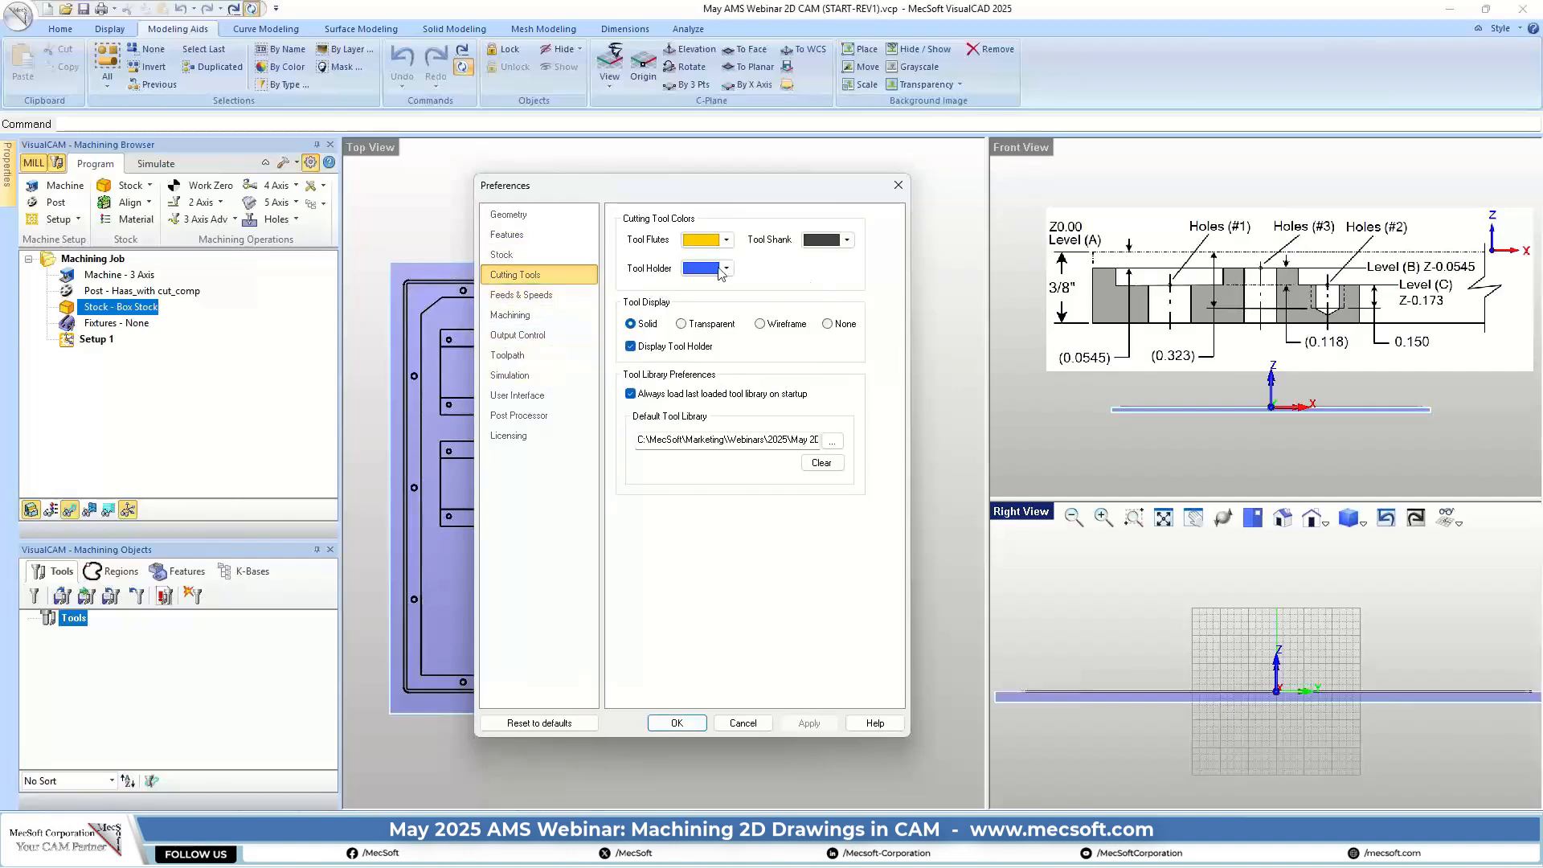
{"action": "left_click", "coordinate": [533, 294]}
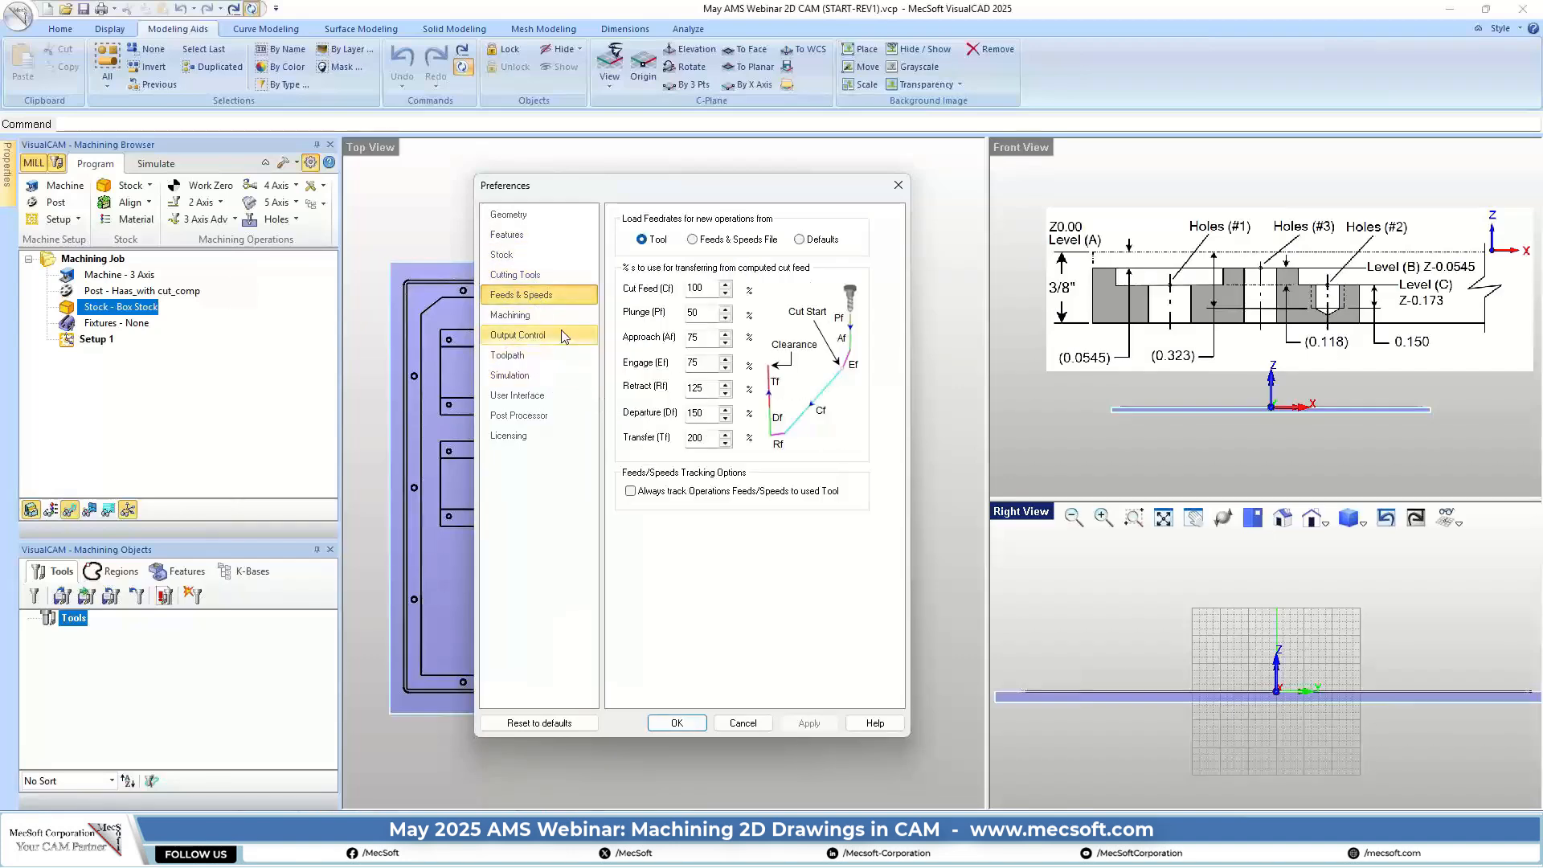
{"action": "left_click", "coordinate": [562, 315]}
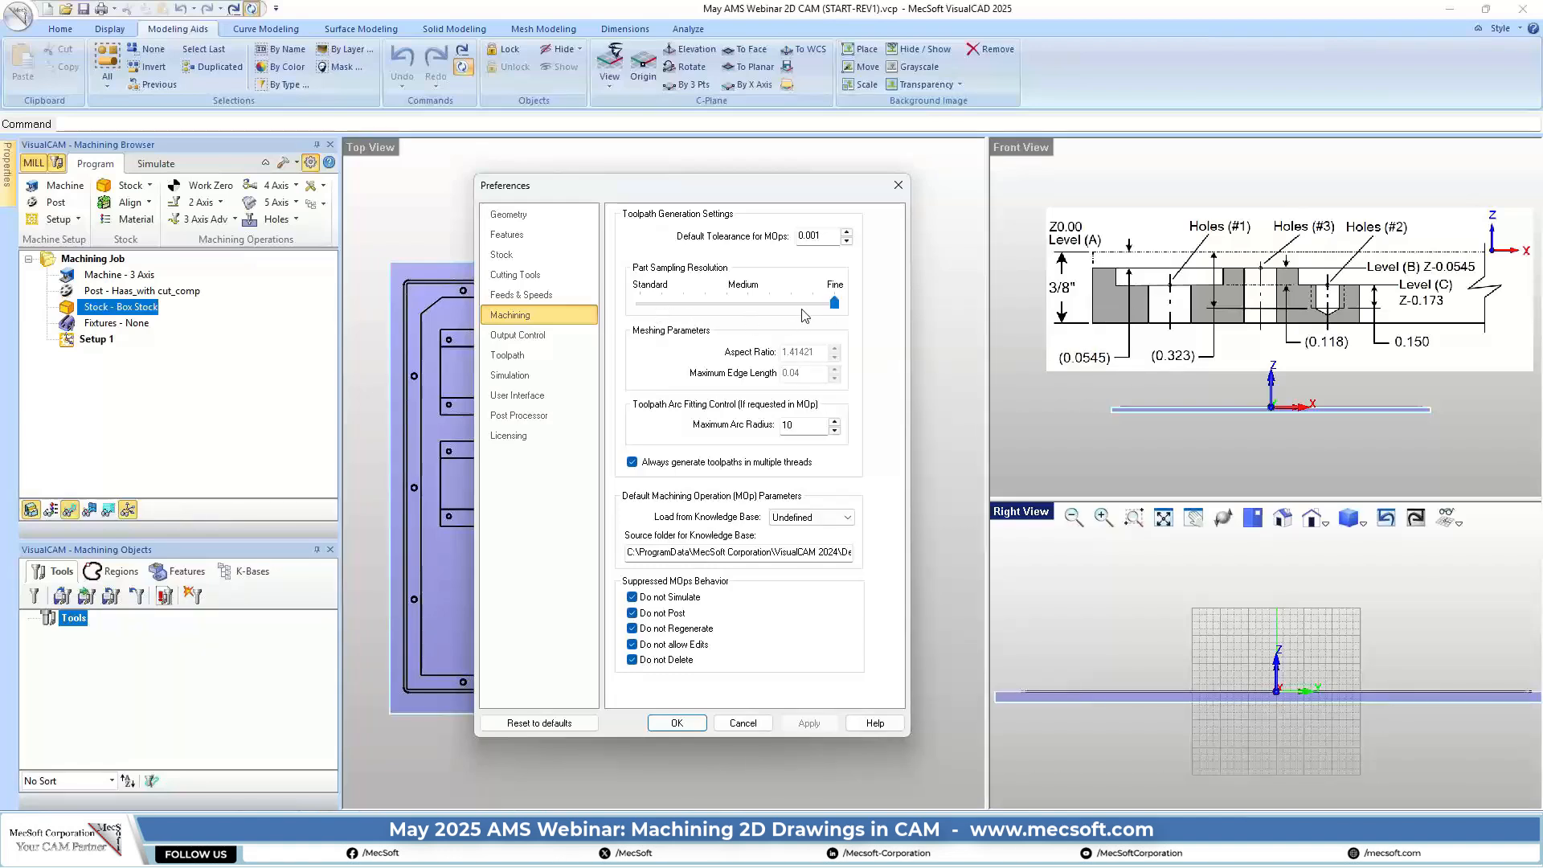
{"action": "mouse_move", "coordinate": [835, 309]}
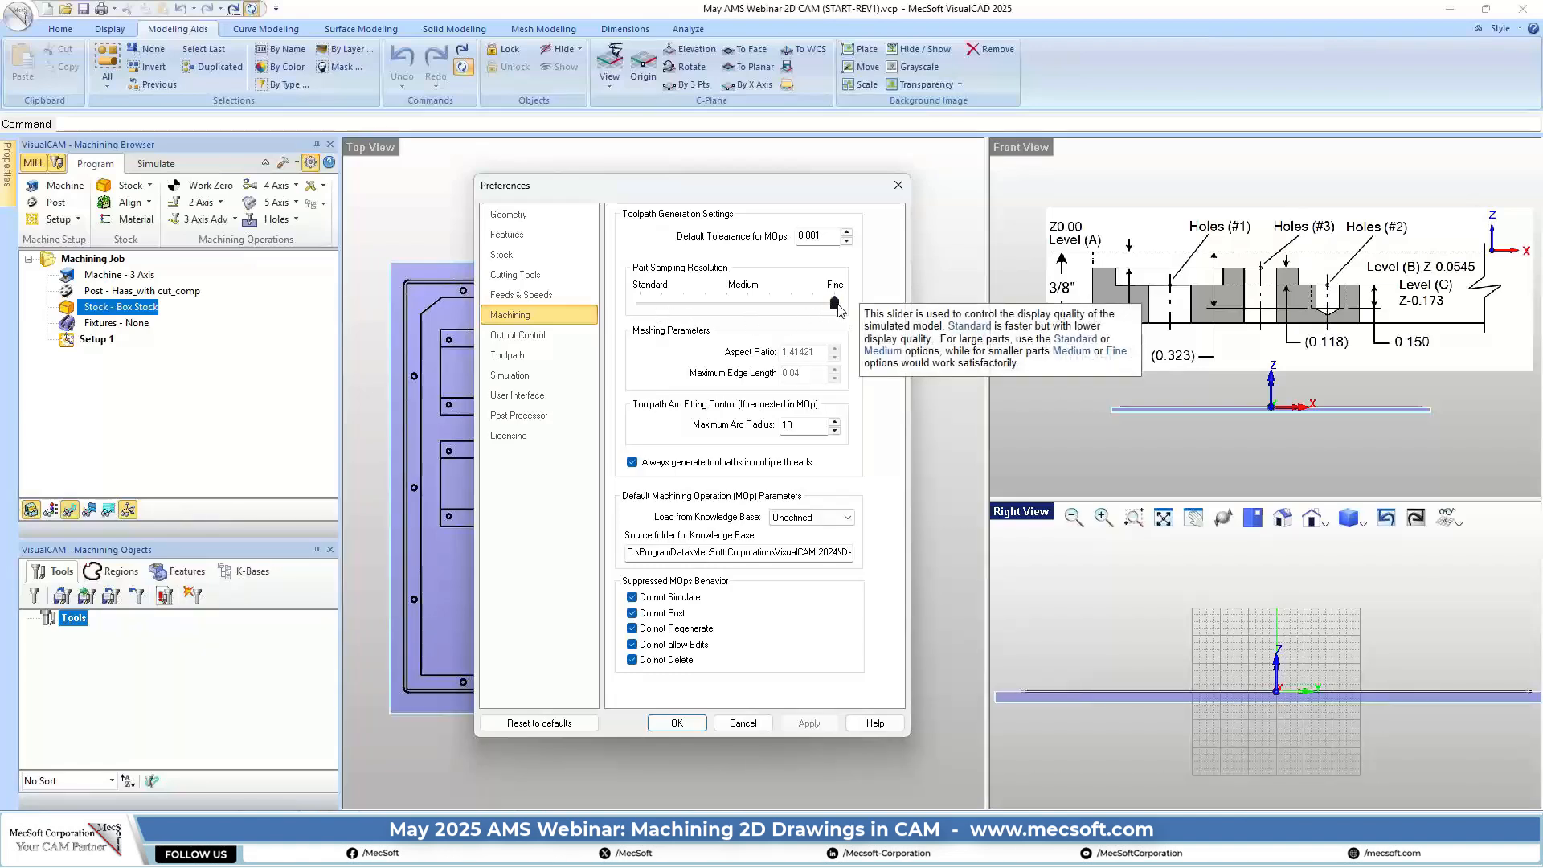
{"action": "left_click", "coordinate": [524, 337]}
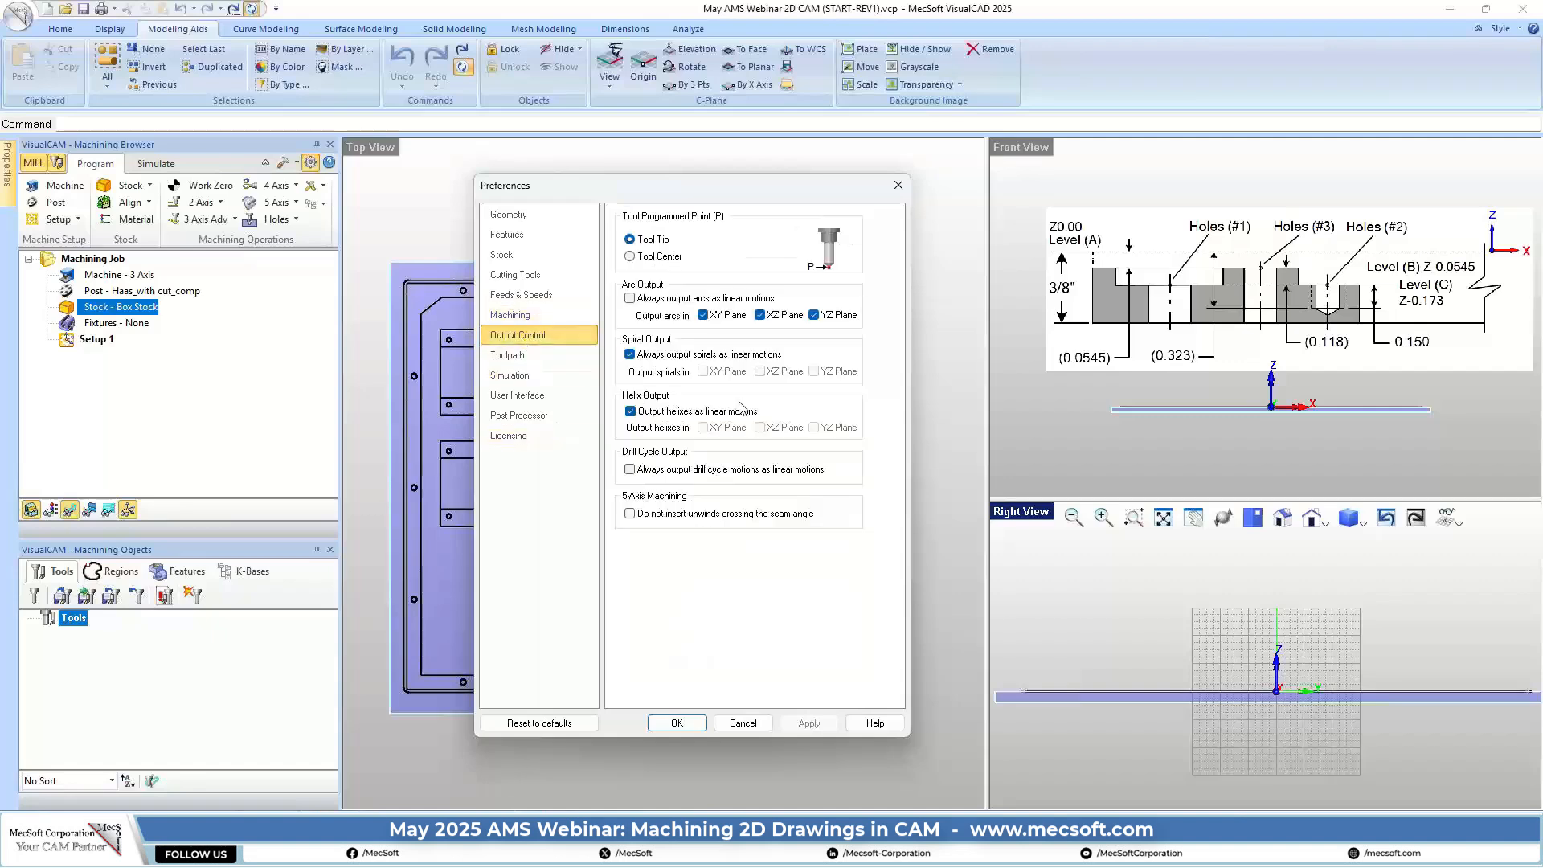
Review the Toolpath display thickness, Simulation and User Interface preferences, closing the preferences without changes
{"action": "left_click", "coordinate": [530, 356]}
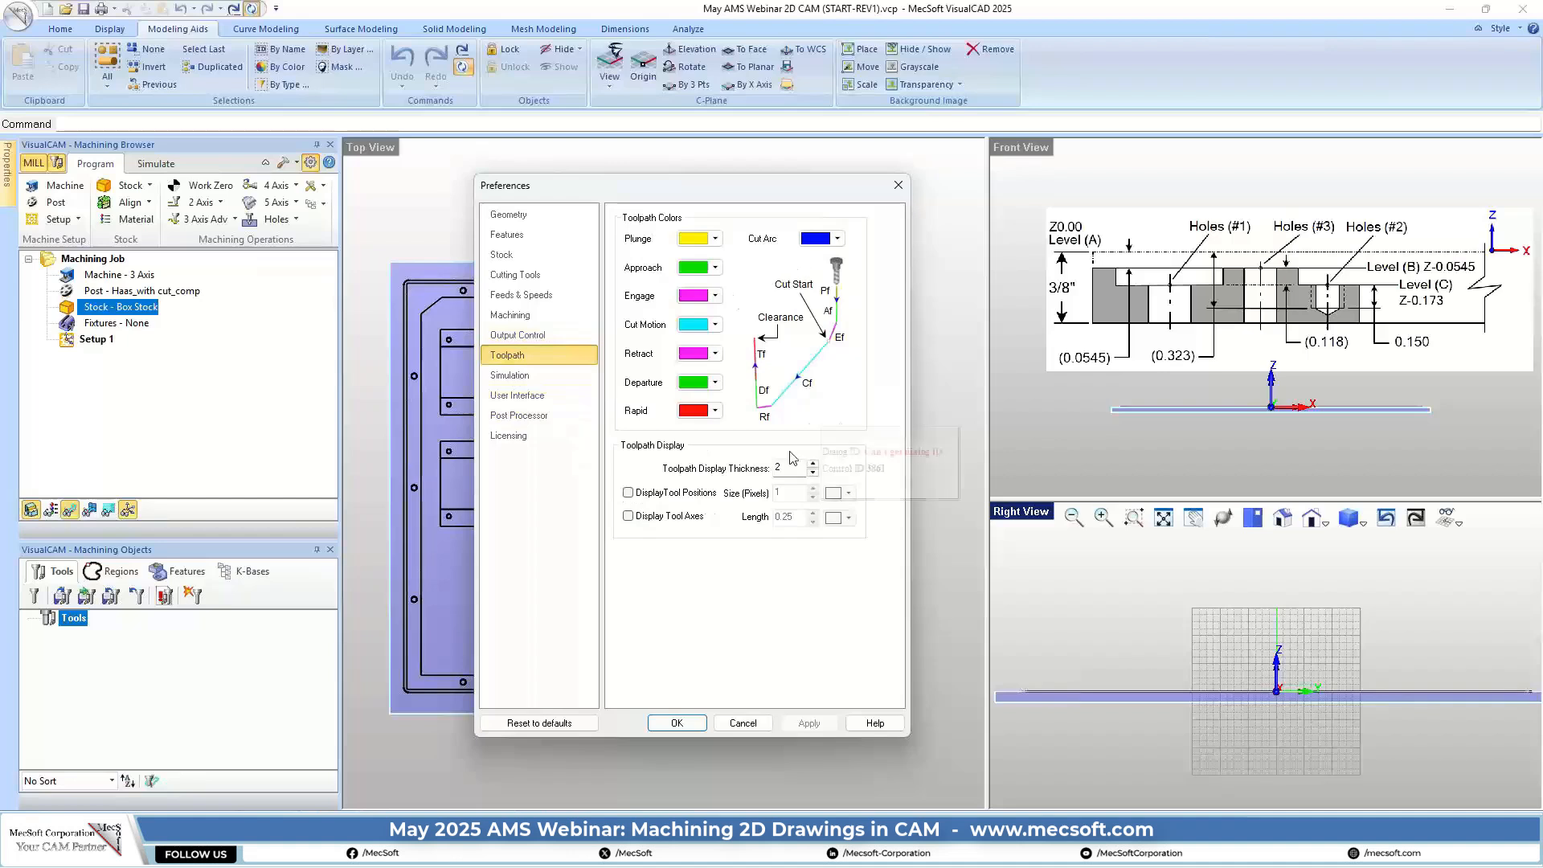
{"action": "left_click_drag", "start_coordinate": [793, 467], "coordinate": [760, 475]}
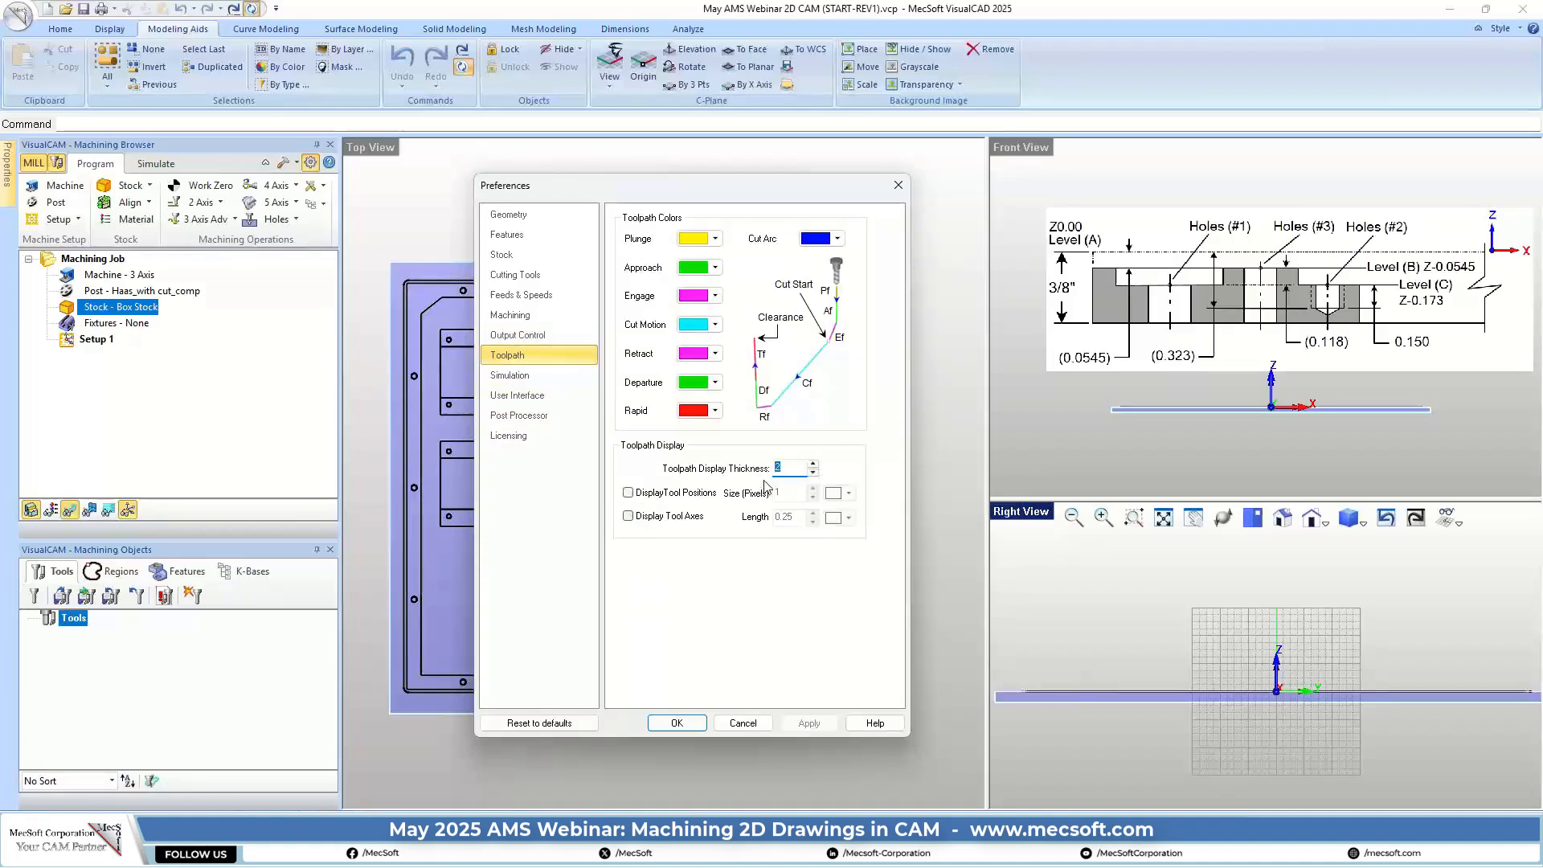
{"action": "left_click", "coordinate": [786, 467]}
{"action": "left_click", "coordinate": [515, 375]}
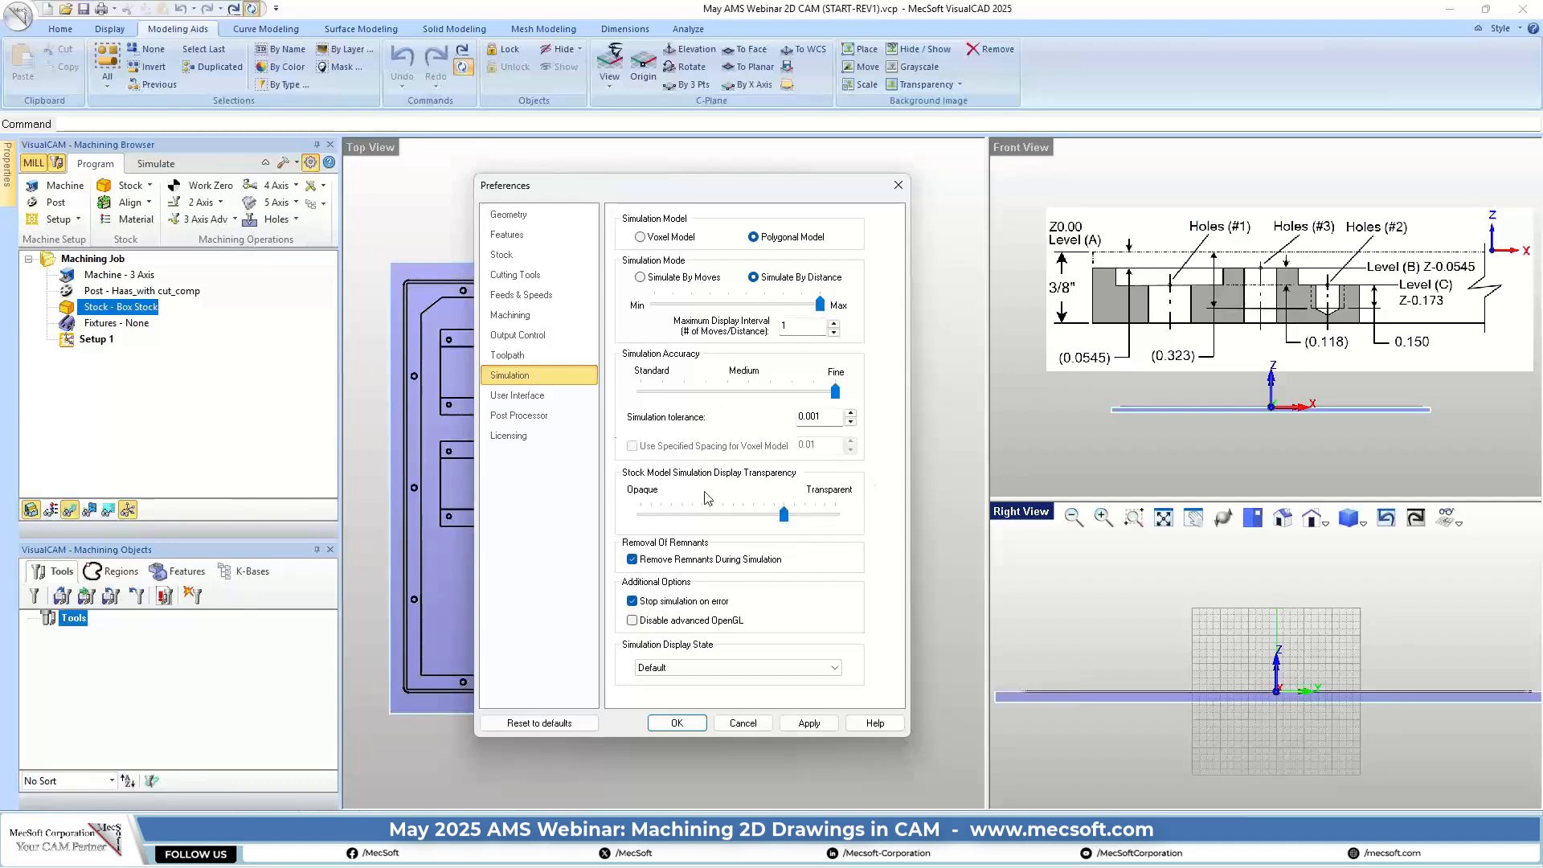
{"action": "left_click", "coordinate": [517, 396]}
{"action": "left_click", "coordinate": [519, 414]}
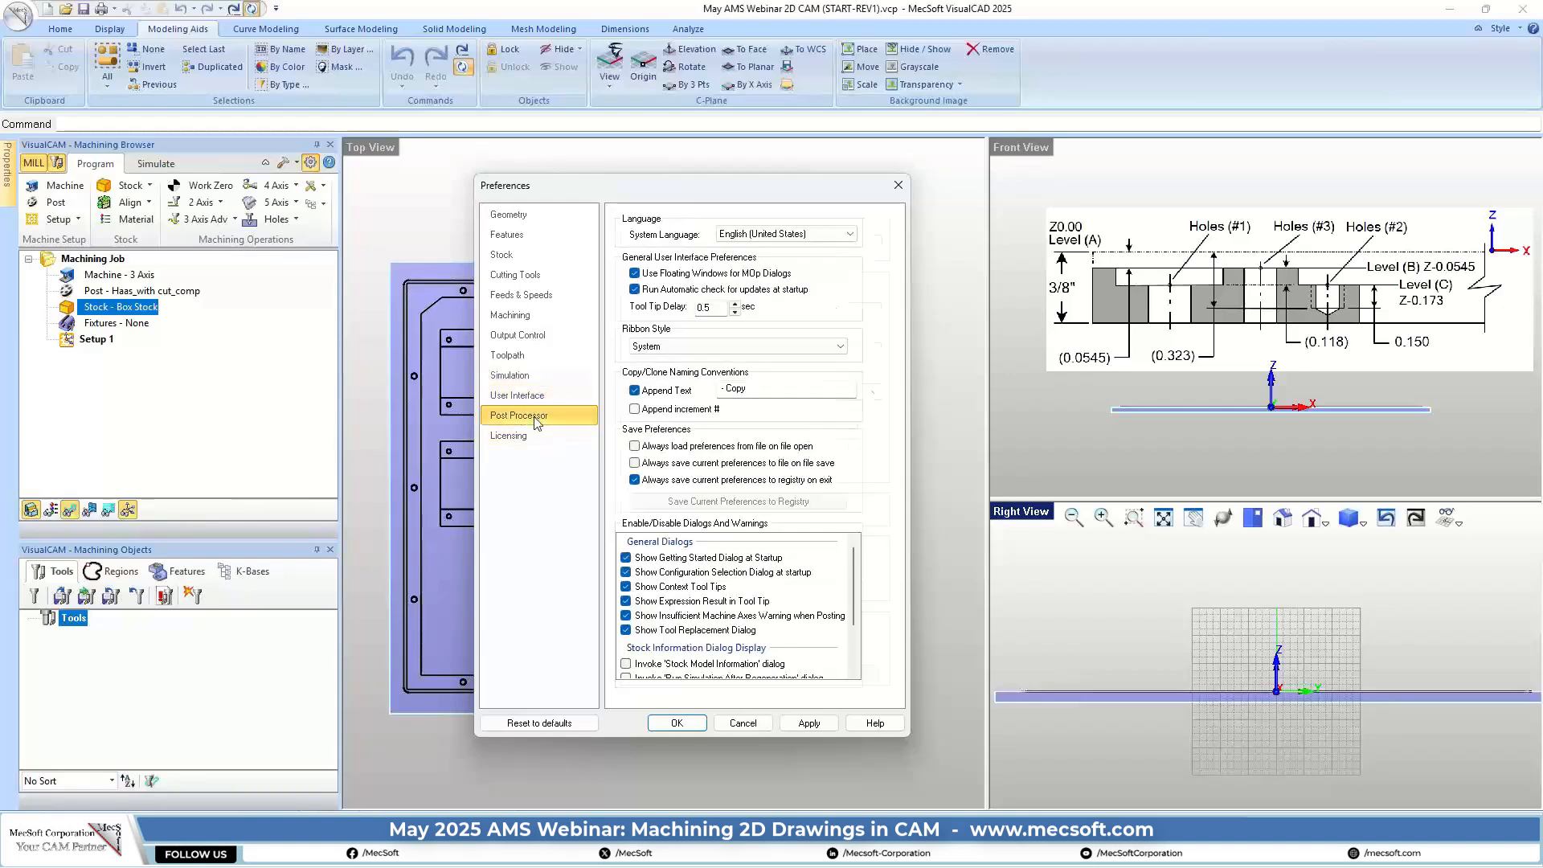
{"action": "left_click", "coordinate": [897, 187]}
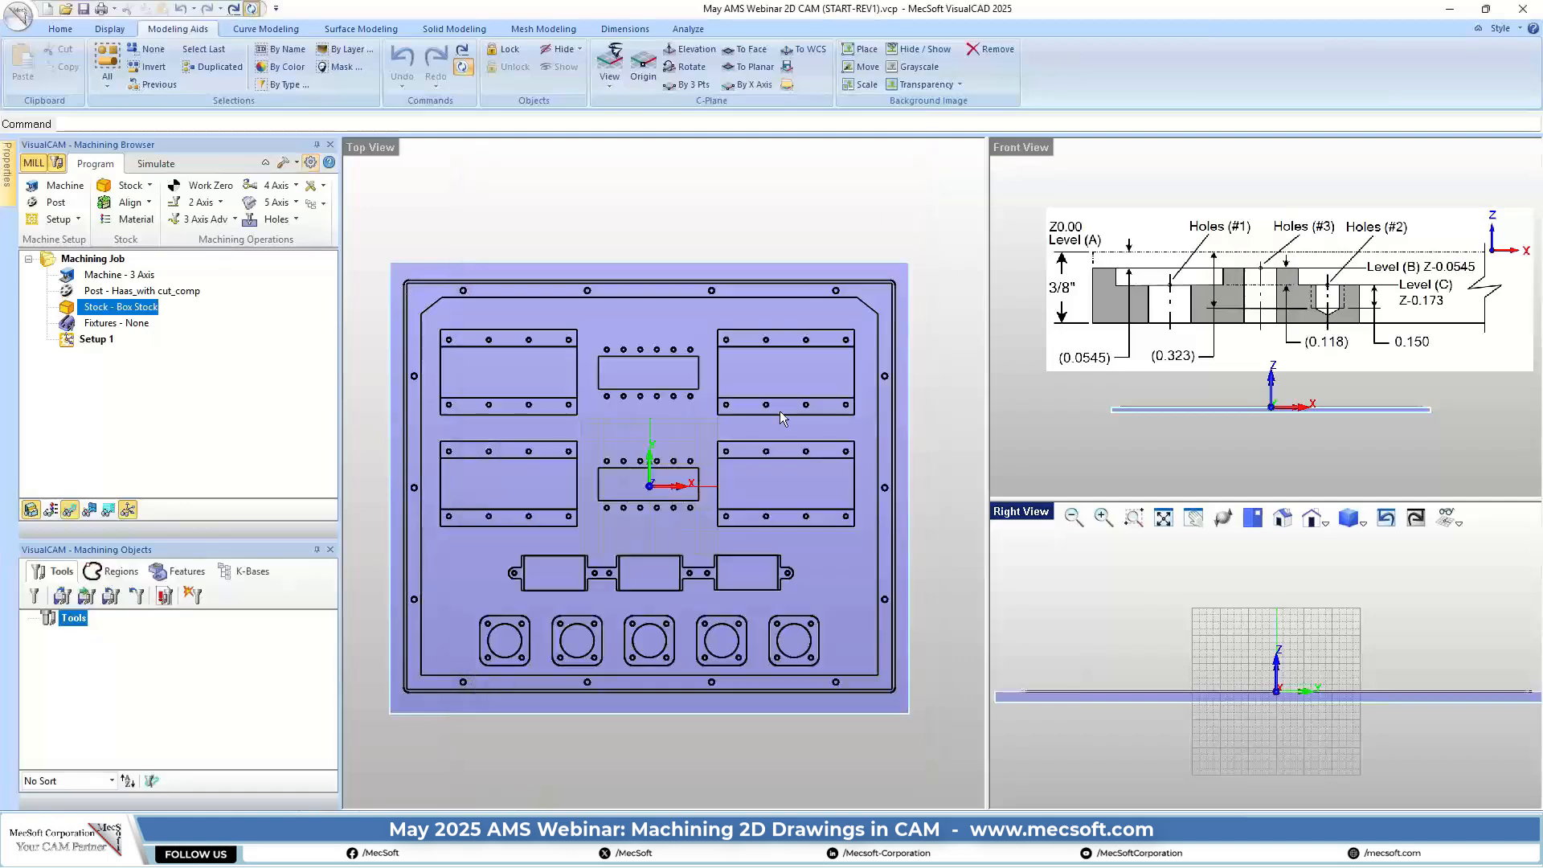
Start a 2 1/2 Axis Facing operation under Setup 1 with the panel's outermost boundary curve as the machining region
{"action": "scroll", "coordinate": [630, 437], "scroll_direction": "up", "scroll_amount": 1}
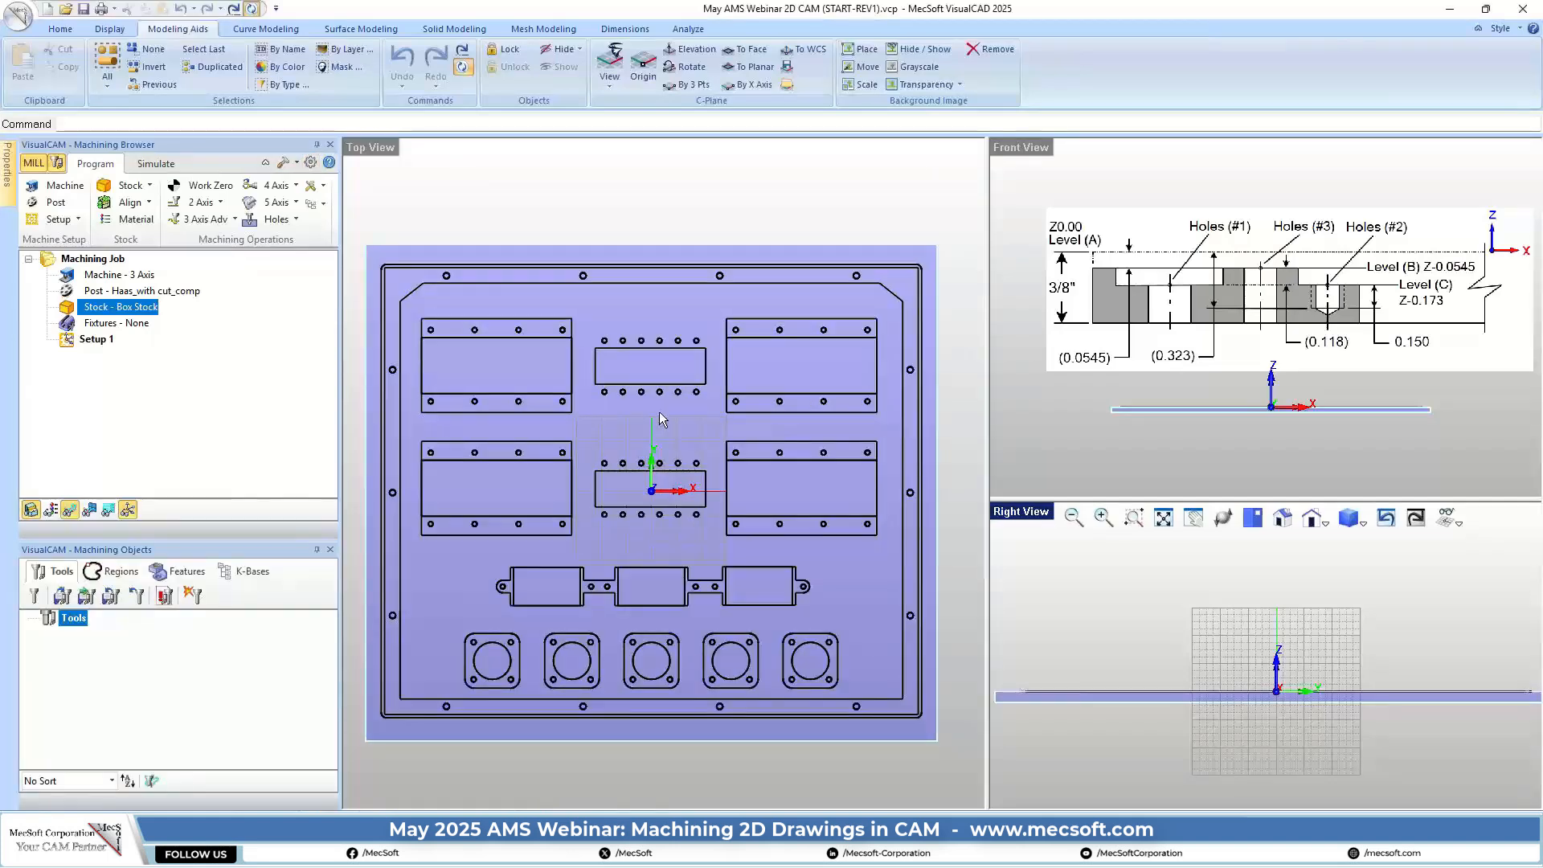
{"action": "scroll", "coordinate": [1068, 240], "scroll_direction": "up", "scroll_amount": 2}
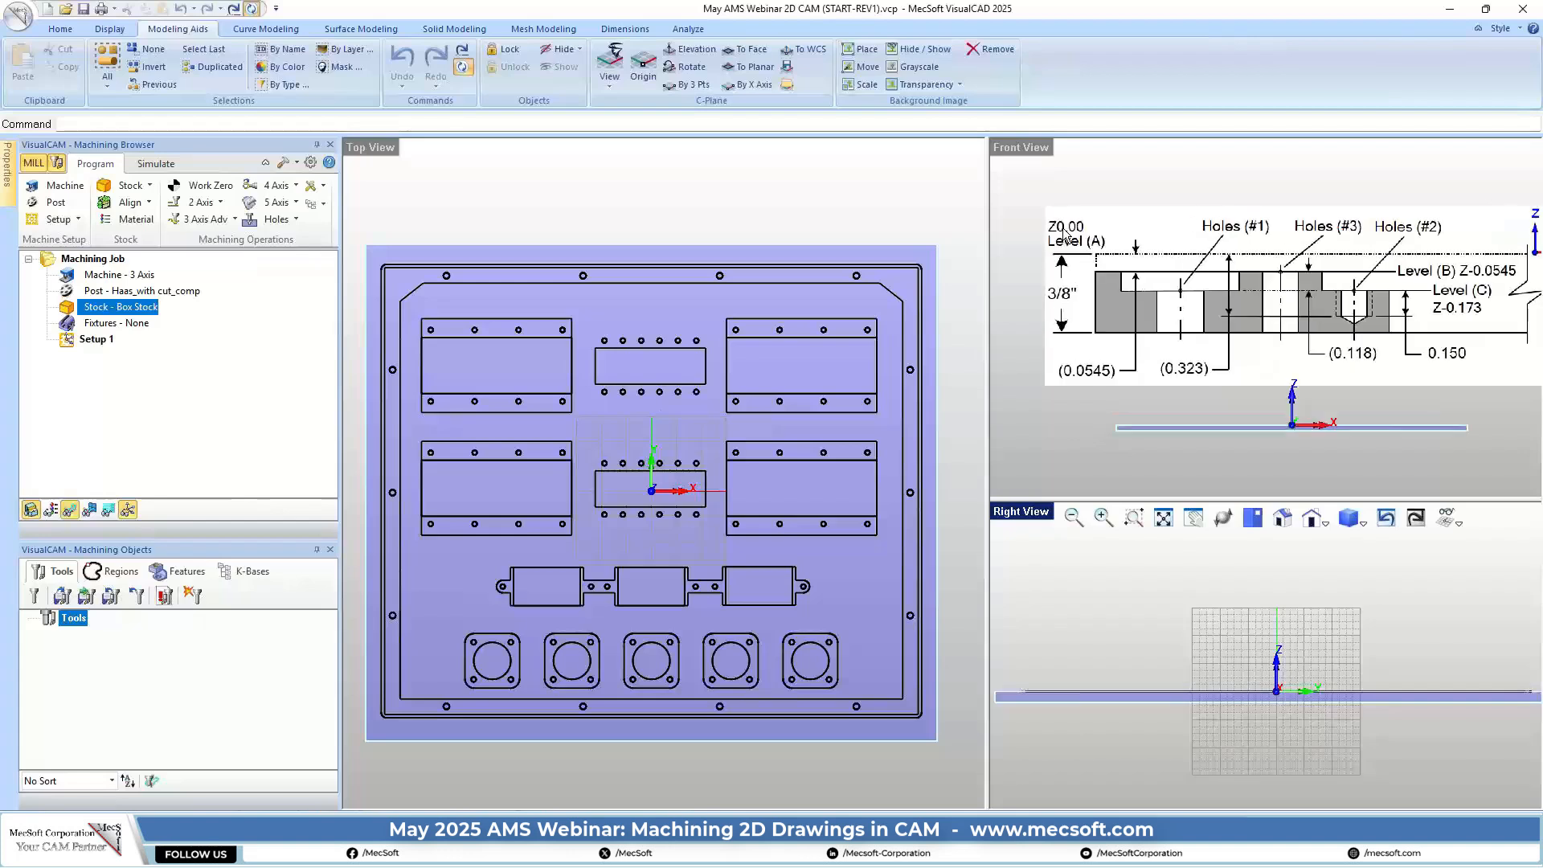
{"action": "scroll", "coordinate": [1117, 266], "scroll_direction": "up", "scroll_amount": 2}
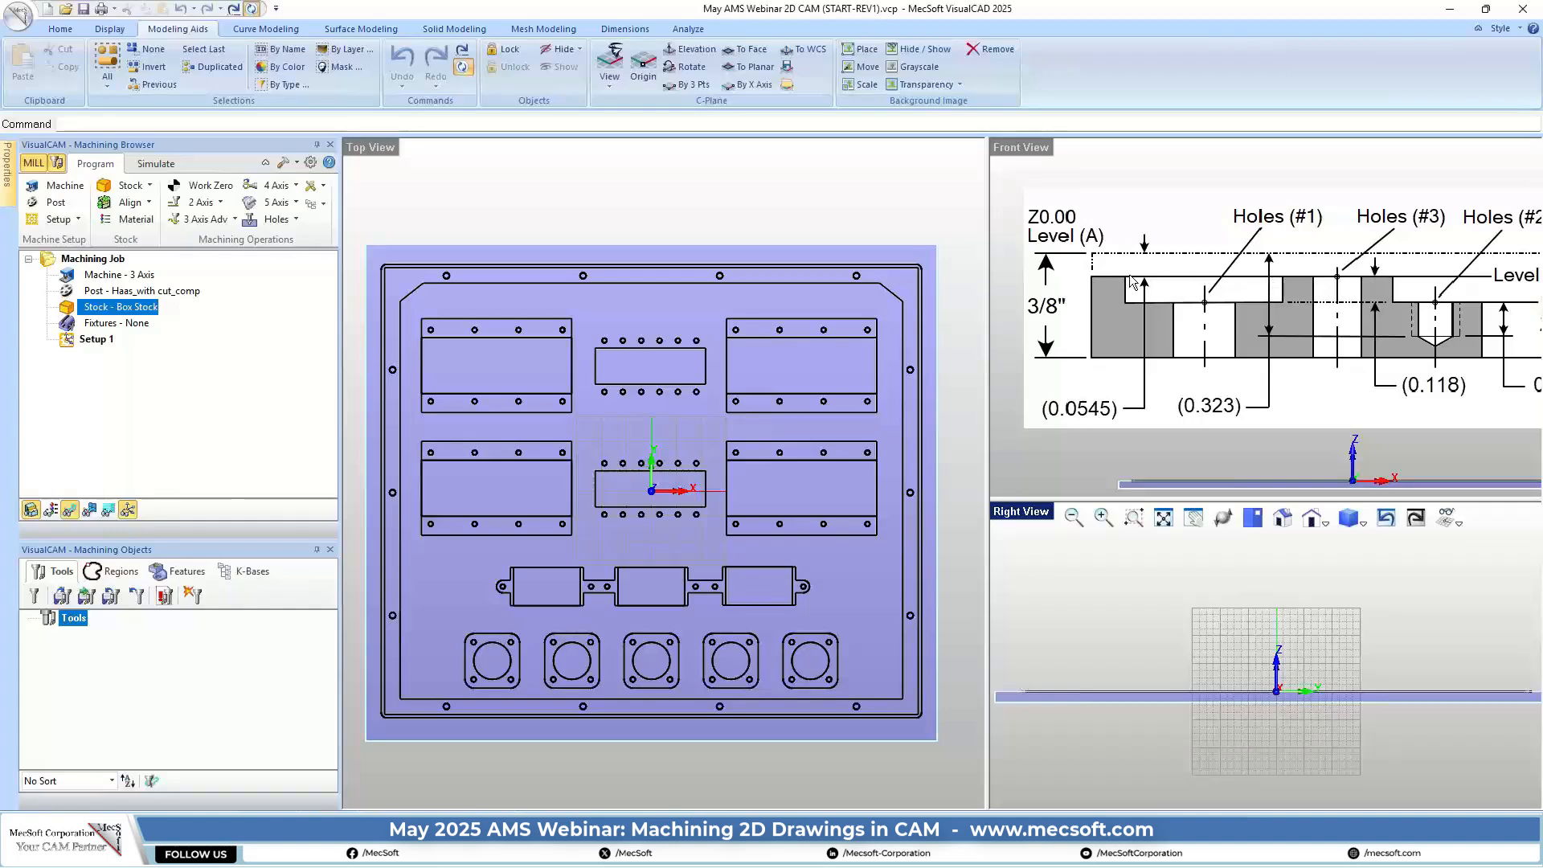
{"action": "scroll", "coordinate": [1082, 287], "scroll_direction": "down", "scroll_amount": 3}
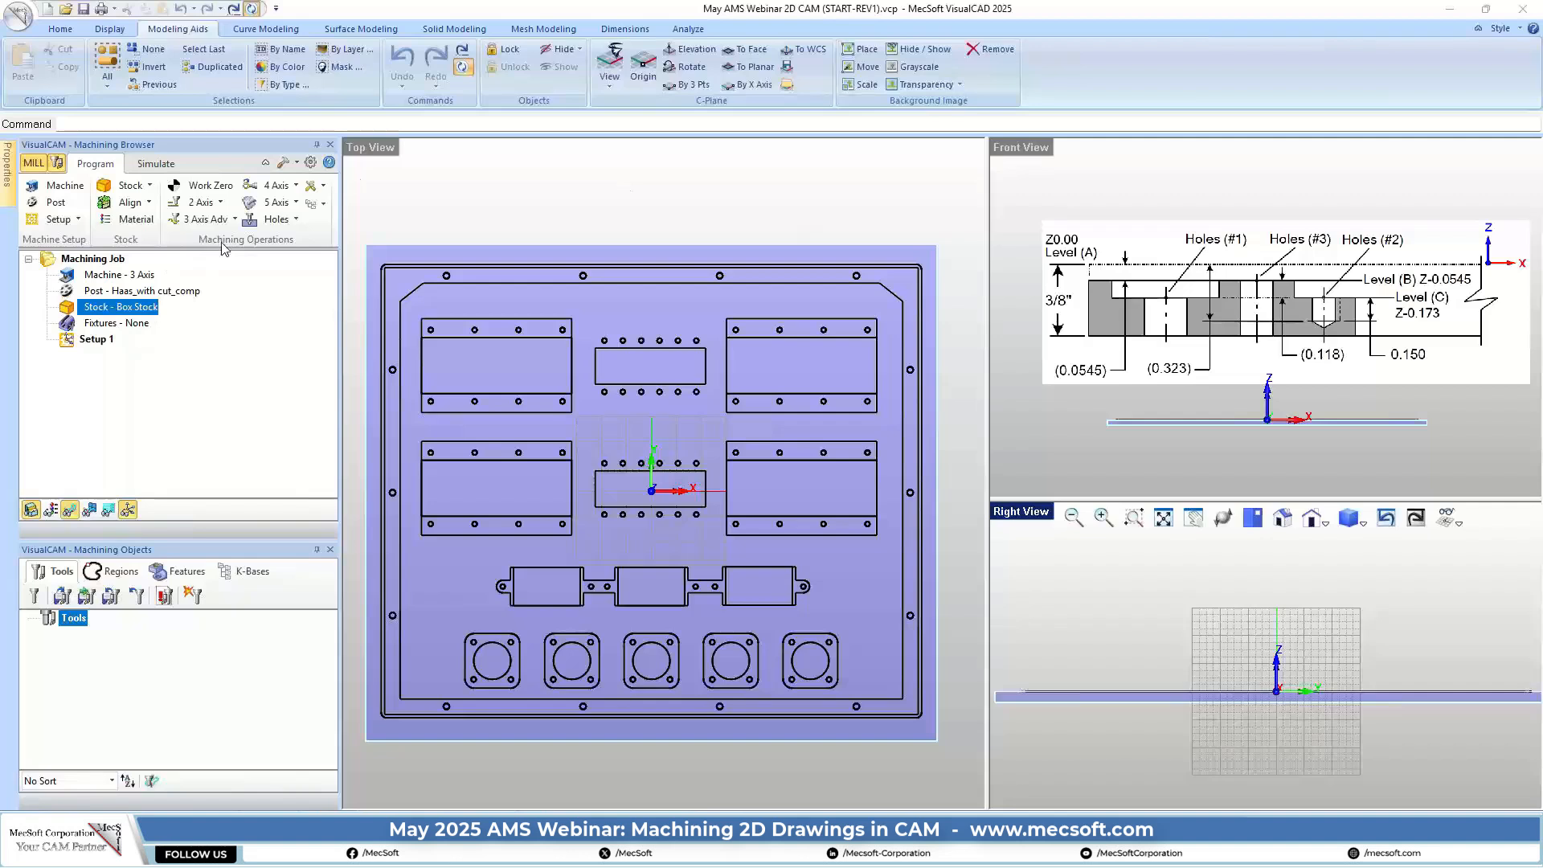
{"action": "left_click", "coordinate": [69, 342]}
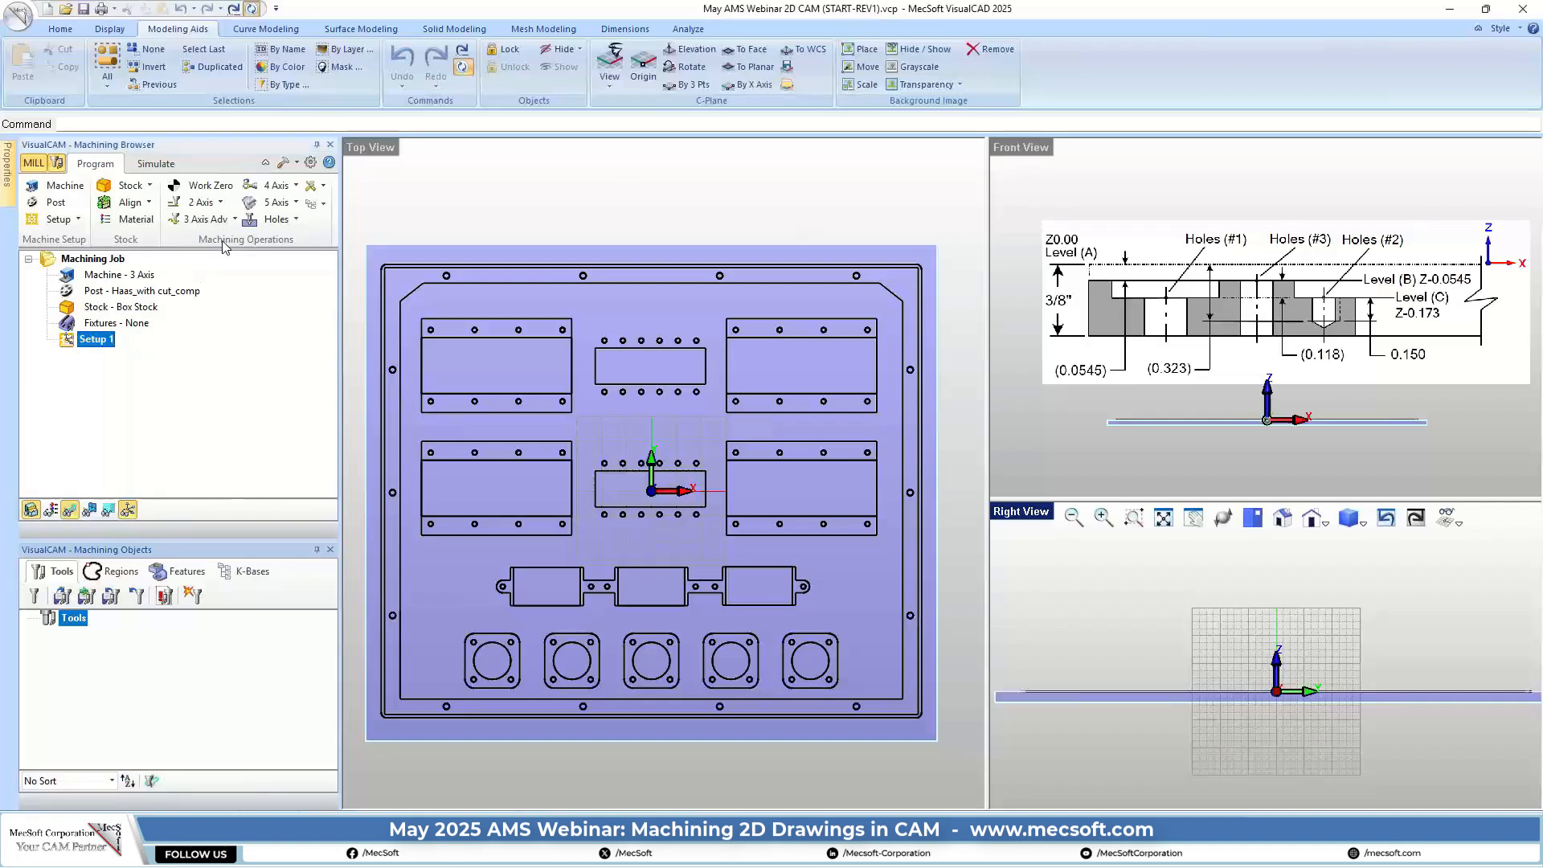
{"action": "left_click", "coordinate": [220, 204]}
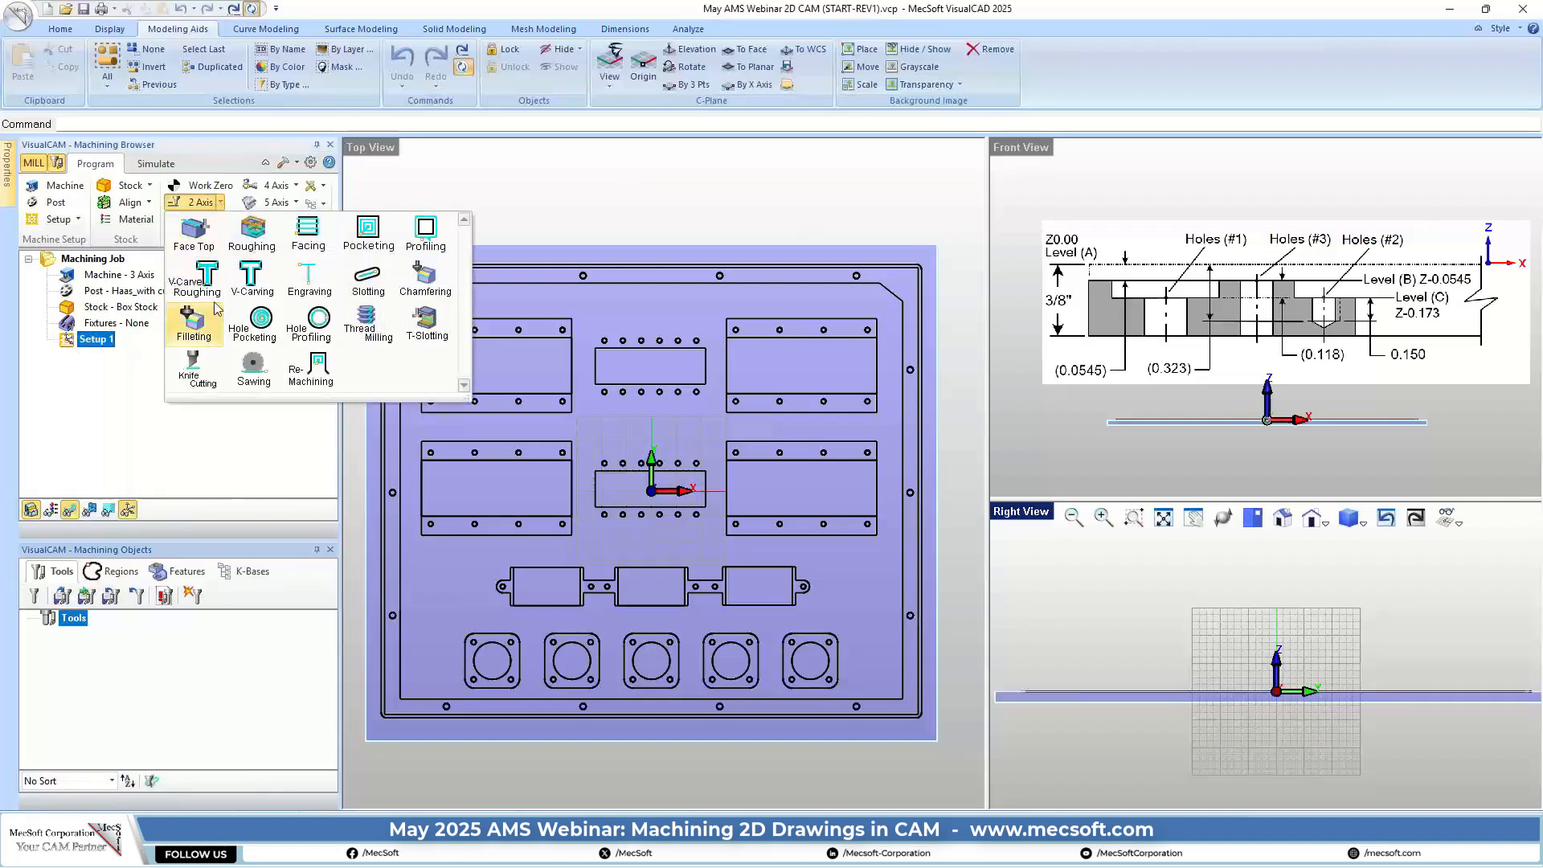
{"action": "left_click", "coordinate": [311, 239]}
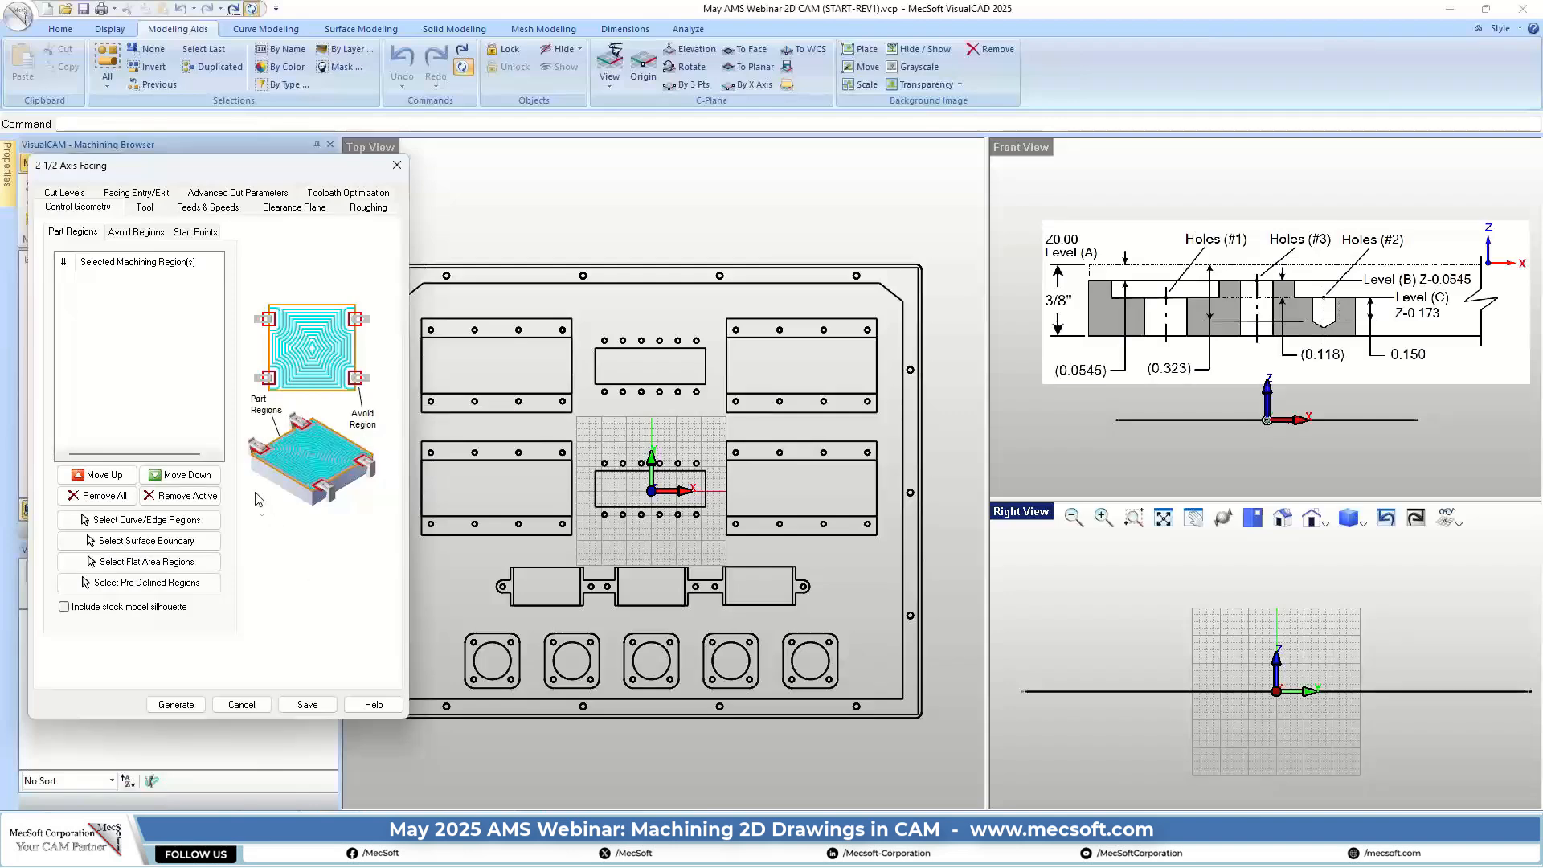
{"action": "left_click", "coordinate": [147, 521]}
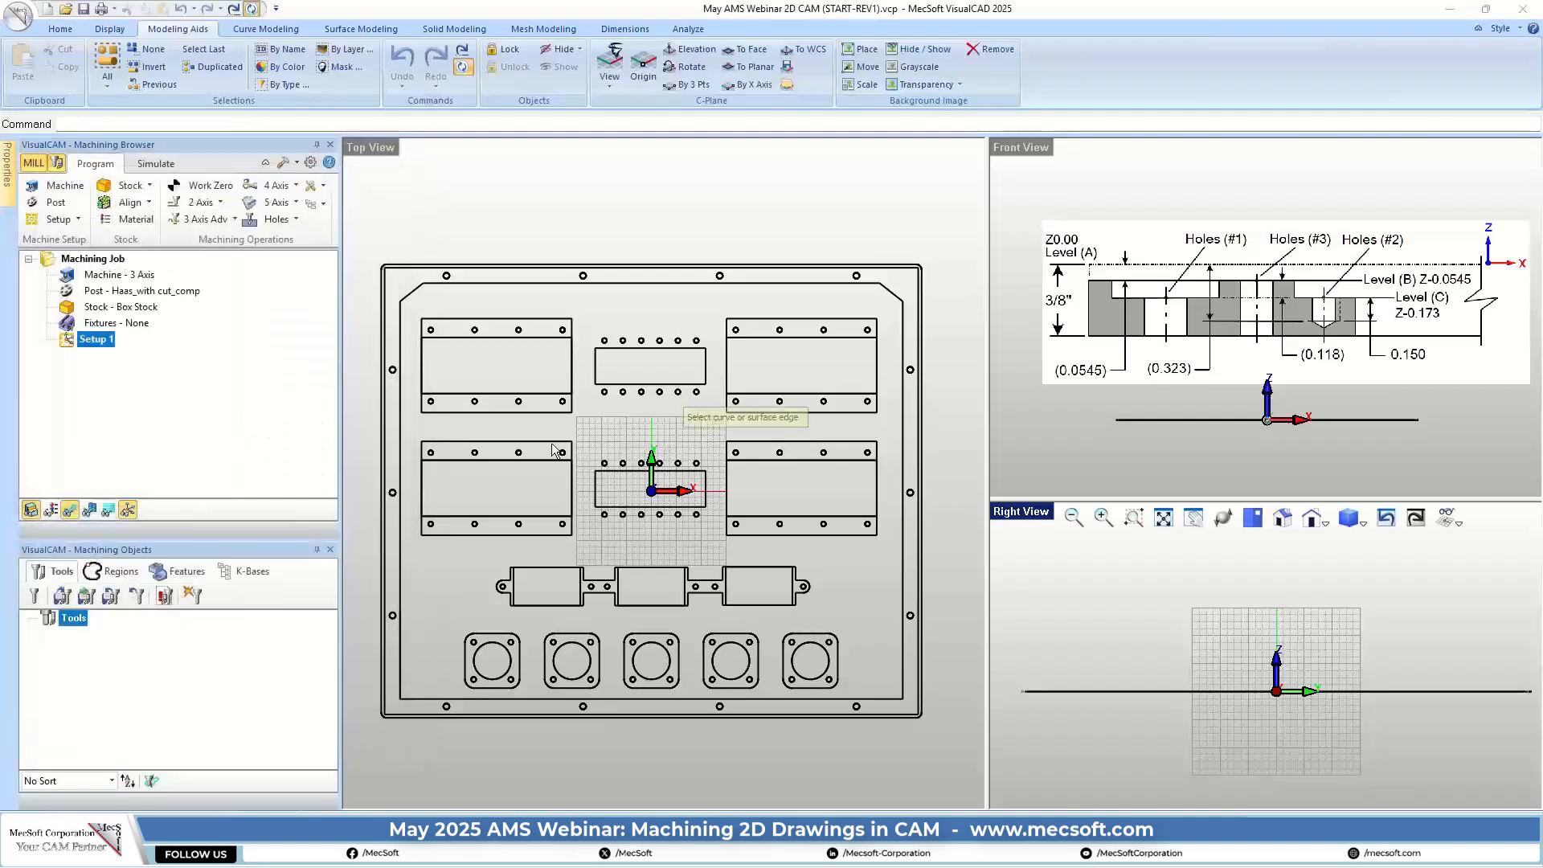
{"action": "left_click", "coordinate": [550, 266]}
{"action": "right_click", "coordinate": [566, 237]}
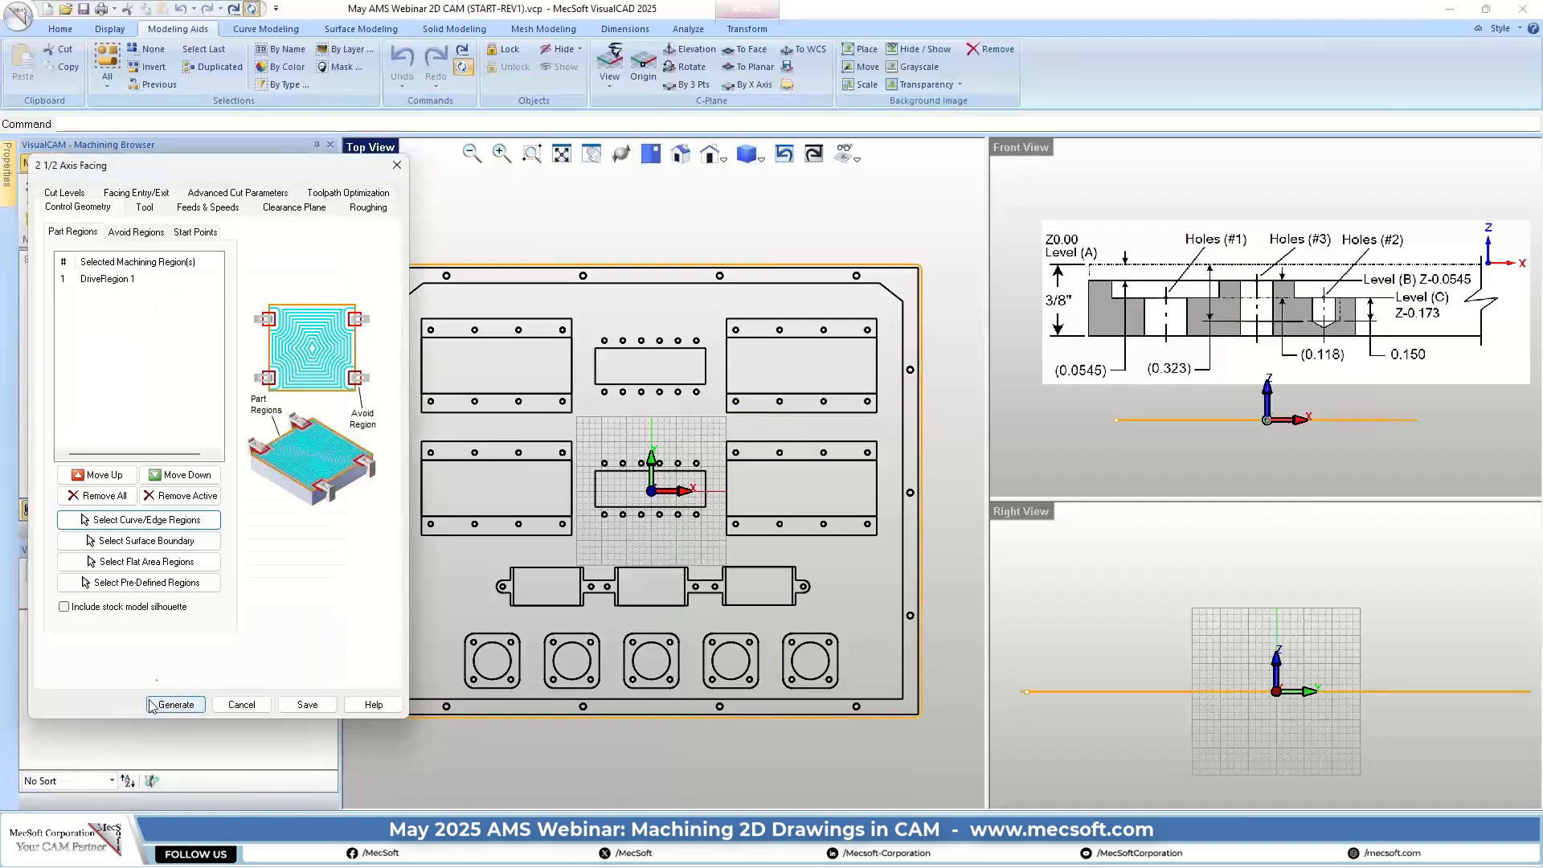
Try to save the facing operation without a tool assigned, and cancel the operation
{"action": "left_click", "coordinate": [145, 207]}
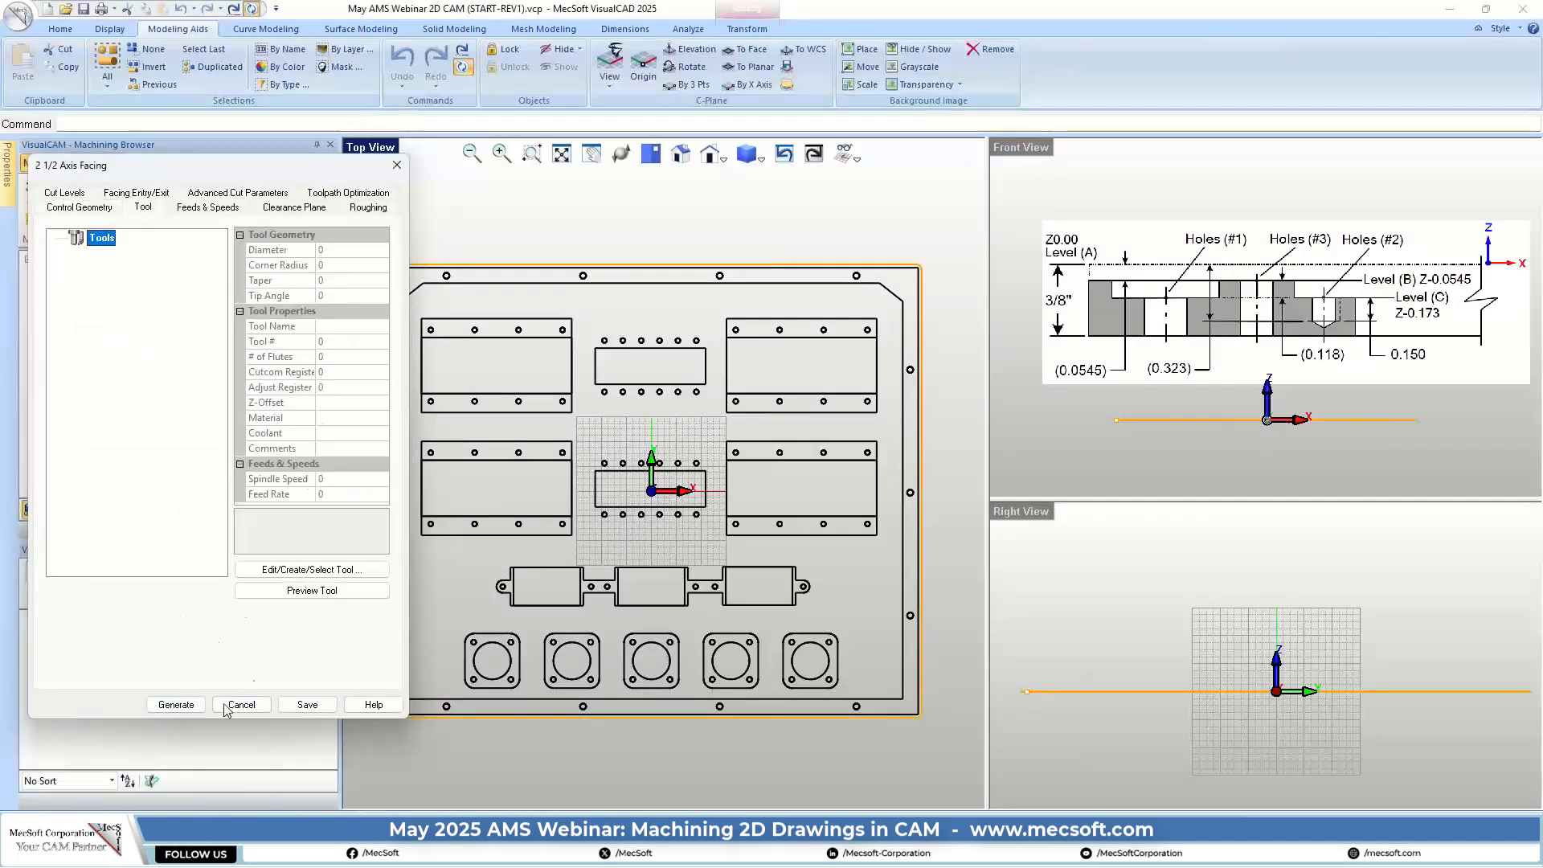
{"action": "left_click", "coordinate": [308, 704]}
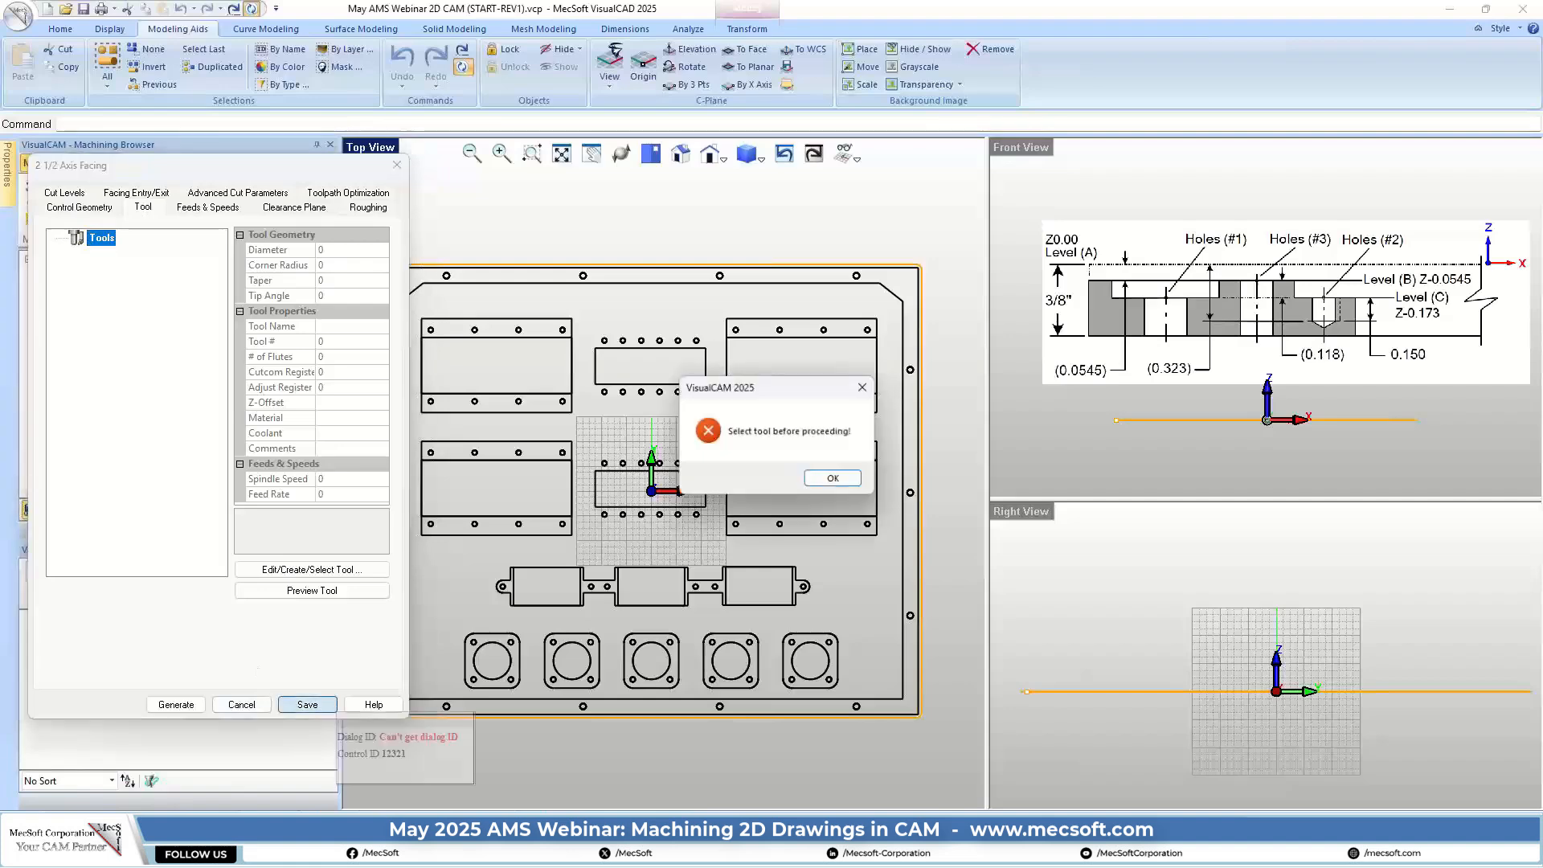
{"action": "left_click", "coordinate": [848, 482]}
{"action": "left_click", "coordinate": [245, 707]}
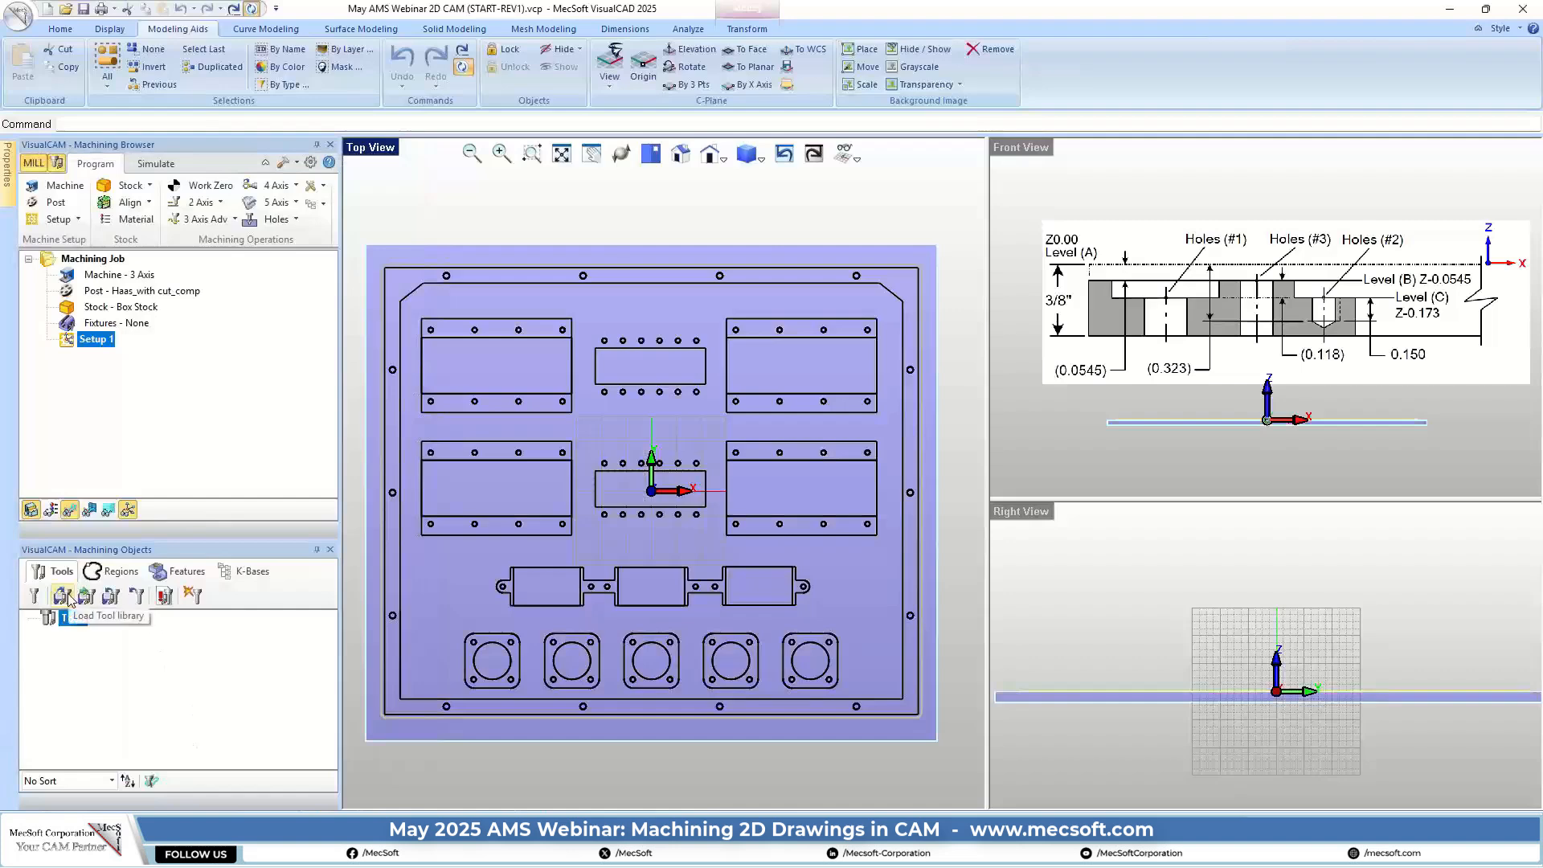
Load the tool library "May AMS Webinar 2D CAM (TOOL LIBRARY).vkb" into the machining job
{"action": "left_click", "coordinate": [62, 597]}
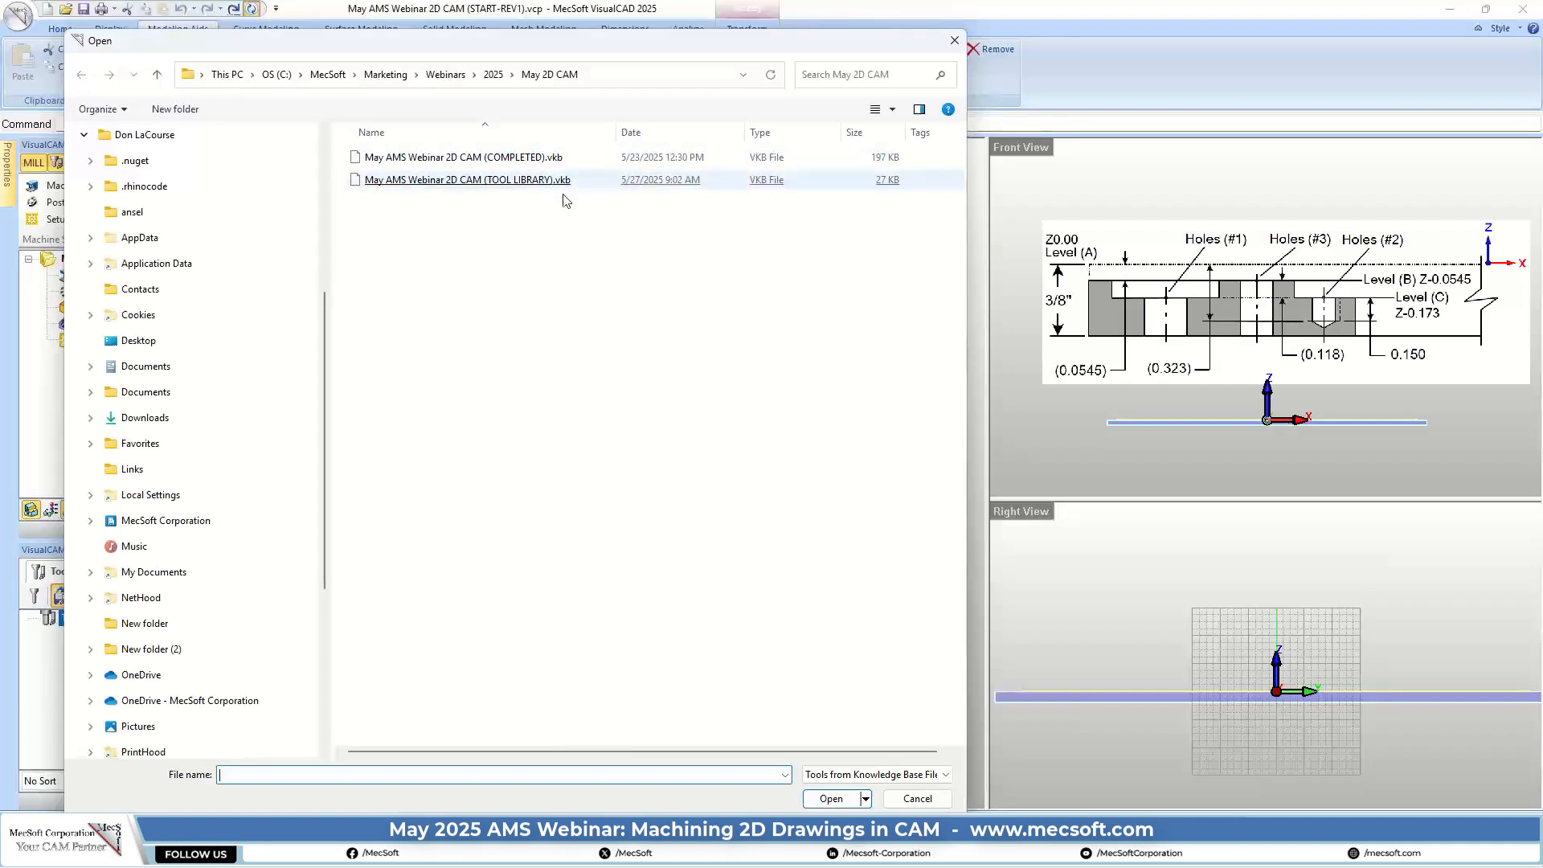
{"action": "double_click", "coordinate": [511, 180]}
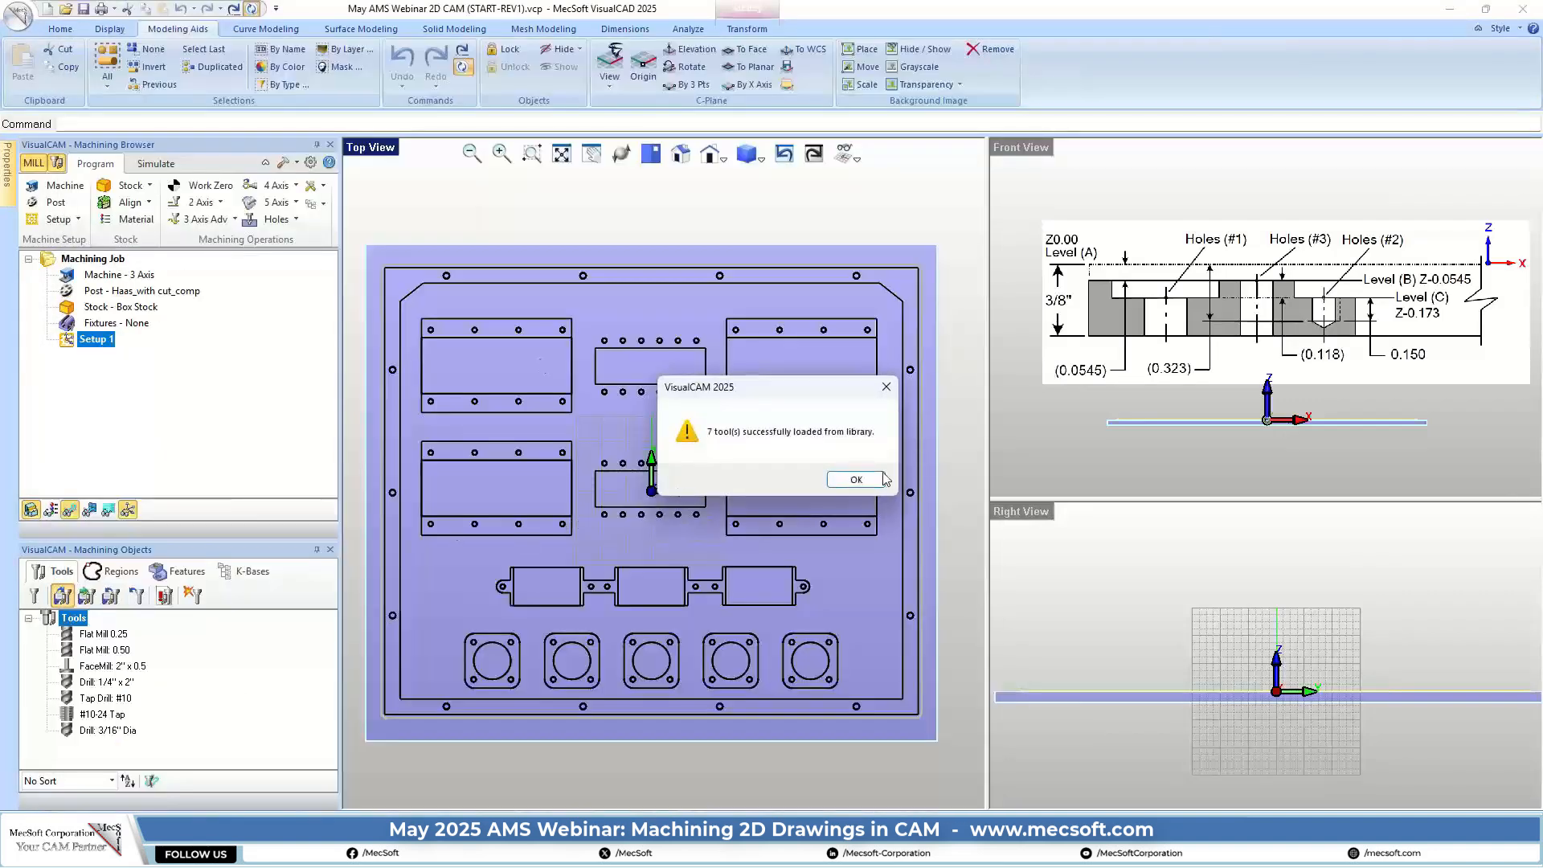
{"action": "left_click", "coordinate": [857, 479]}
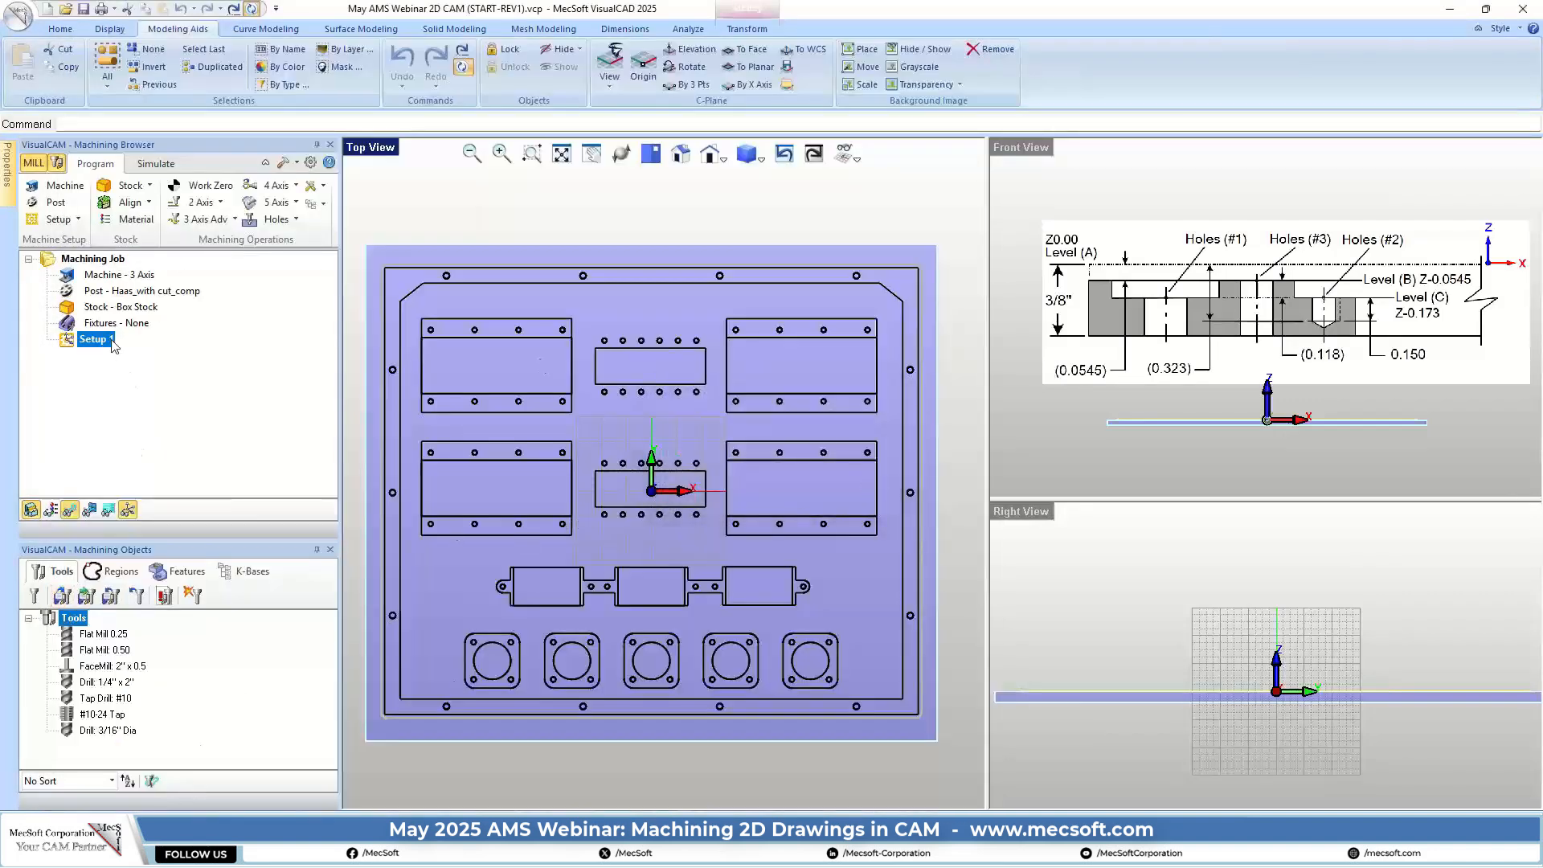
Start a 2 1/2 Axis Facing operation on the panel's outer boundary and assign the FaceMill 2" x 0.5 tool
{"action": "left_click", "coordinate": [199, 203]}
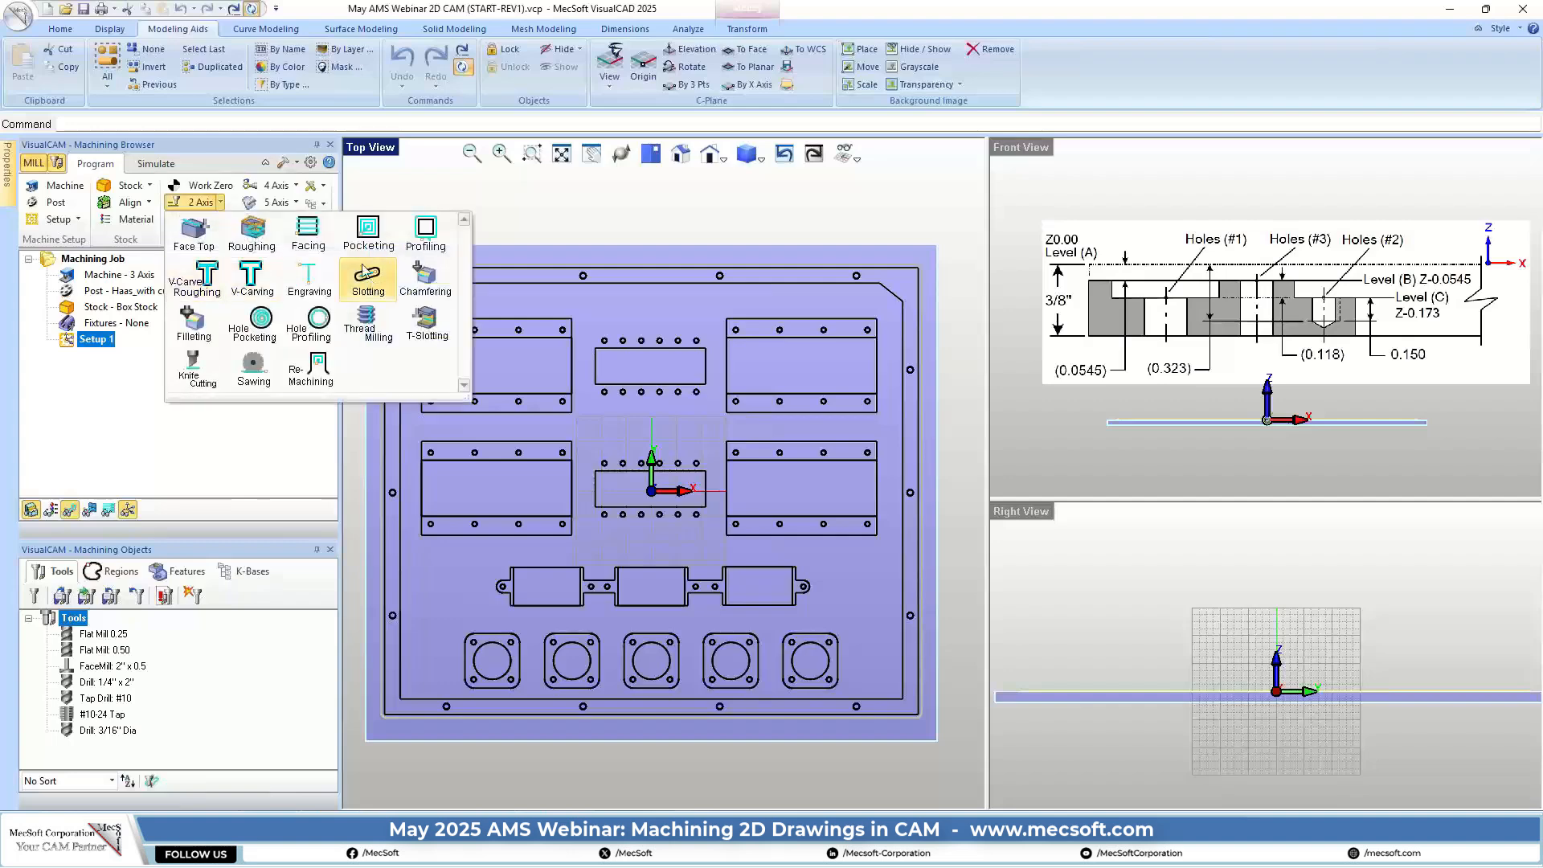
{"action": "left_click", "coordinate": [308, 233]}
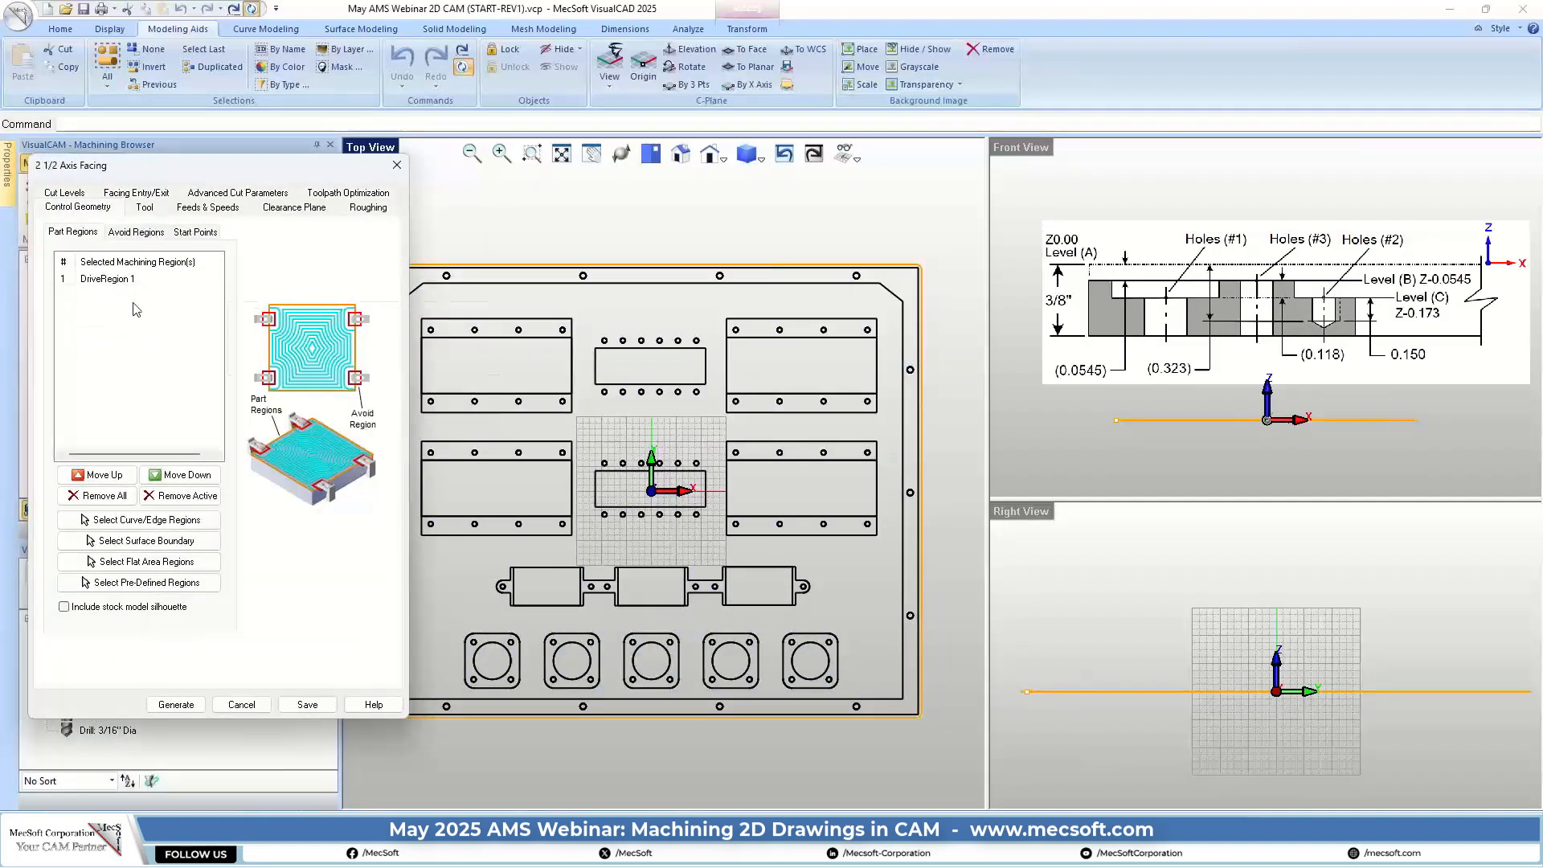
{"action": "left_click", "coordinate": [144, 207]}
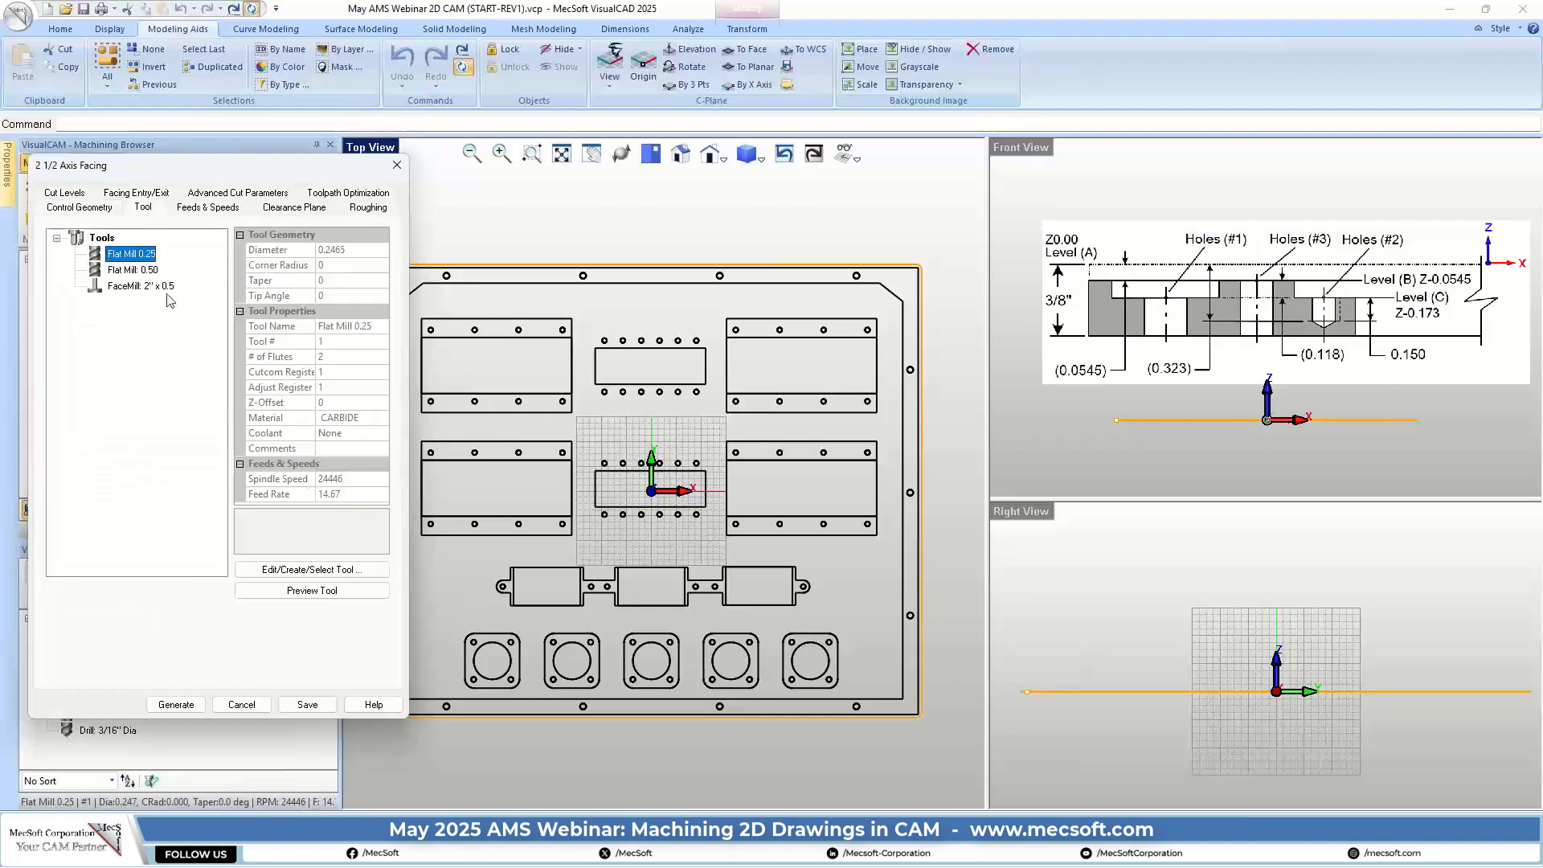
{"action": "left_click", "coordinate": [138, 286]}
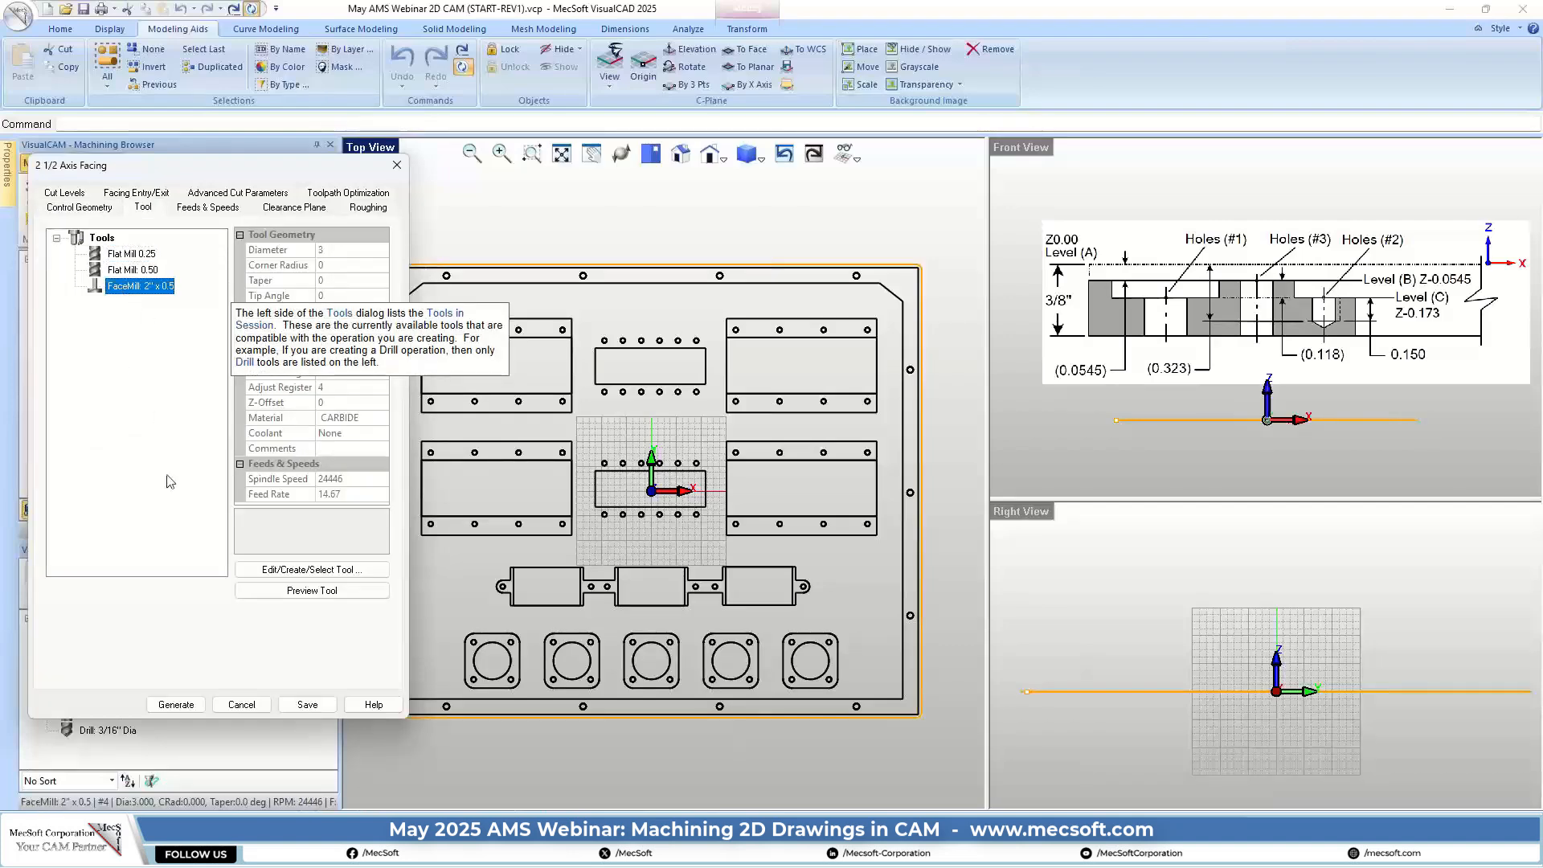
Review the facing operation's feeds and speeds and its automatic clearance plane in the front view, and save the operation
{"action": "left_click", "coordinate": [208, 207]}
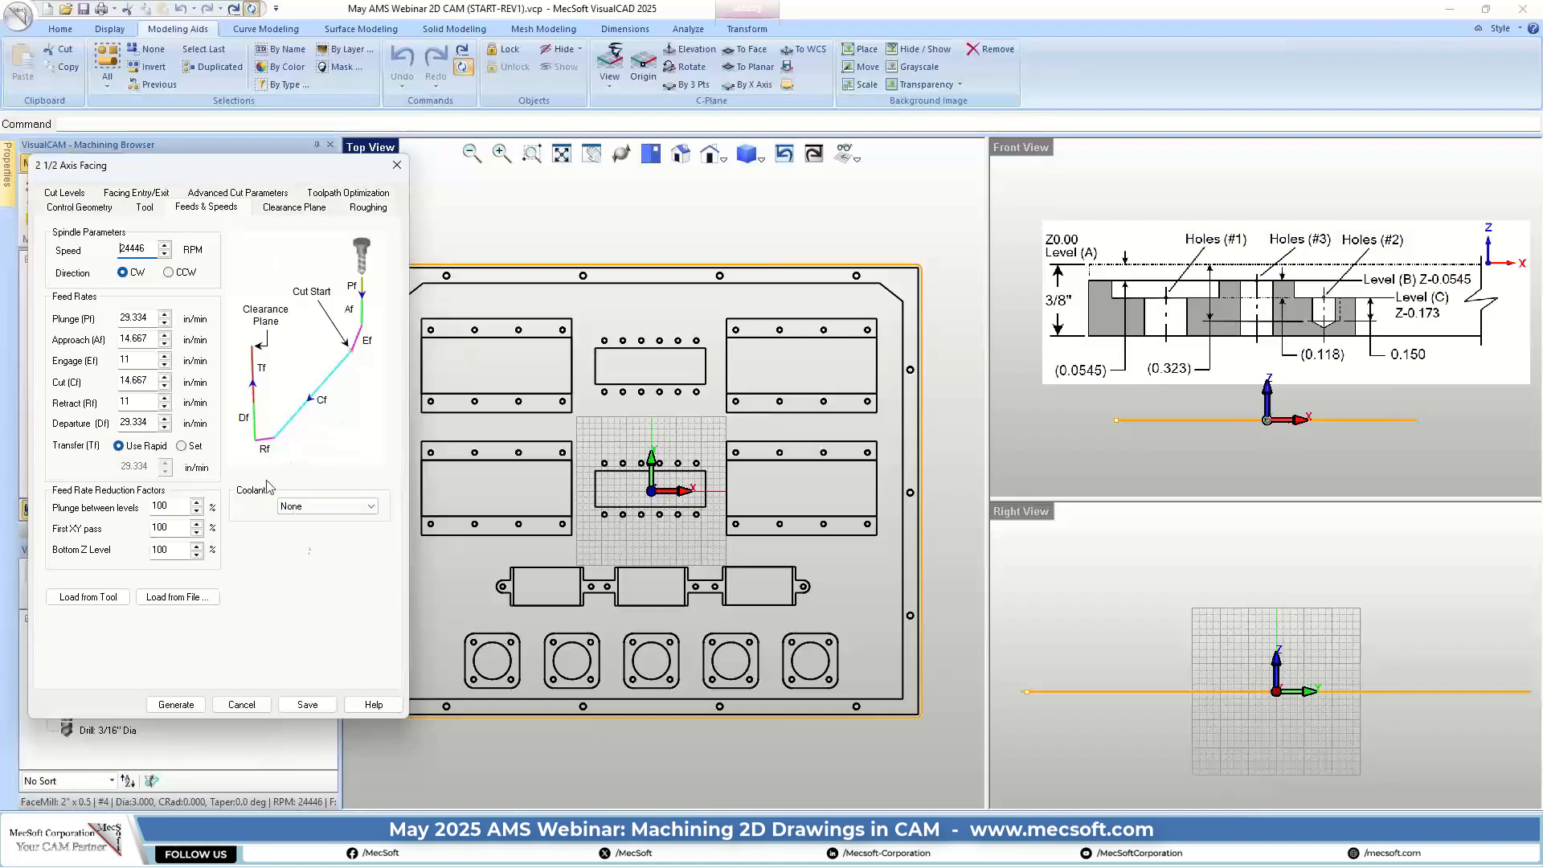
{"action": "left_click", "coordinate": [293, 207]}
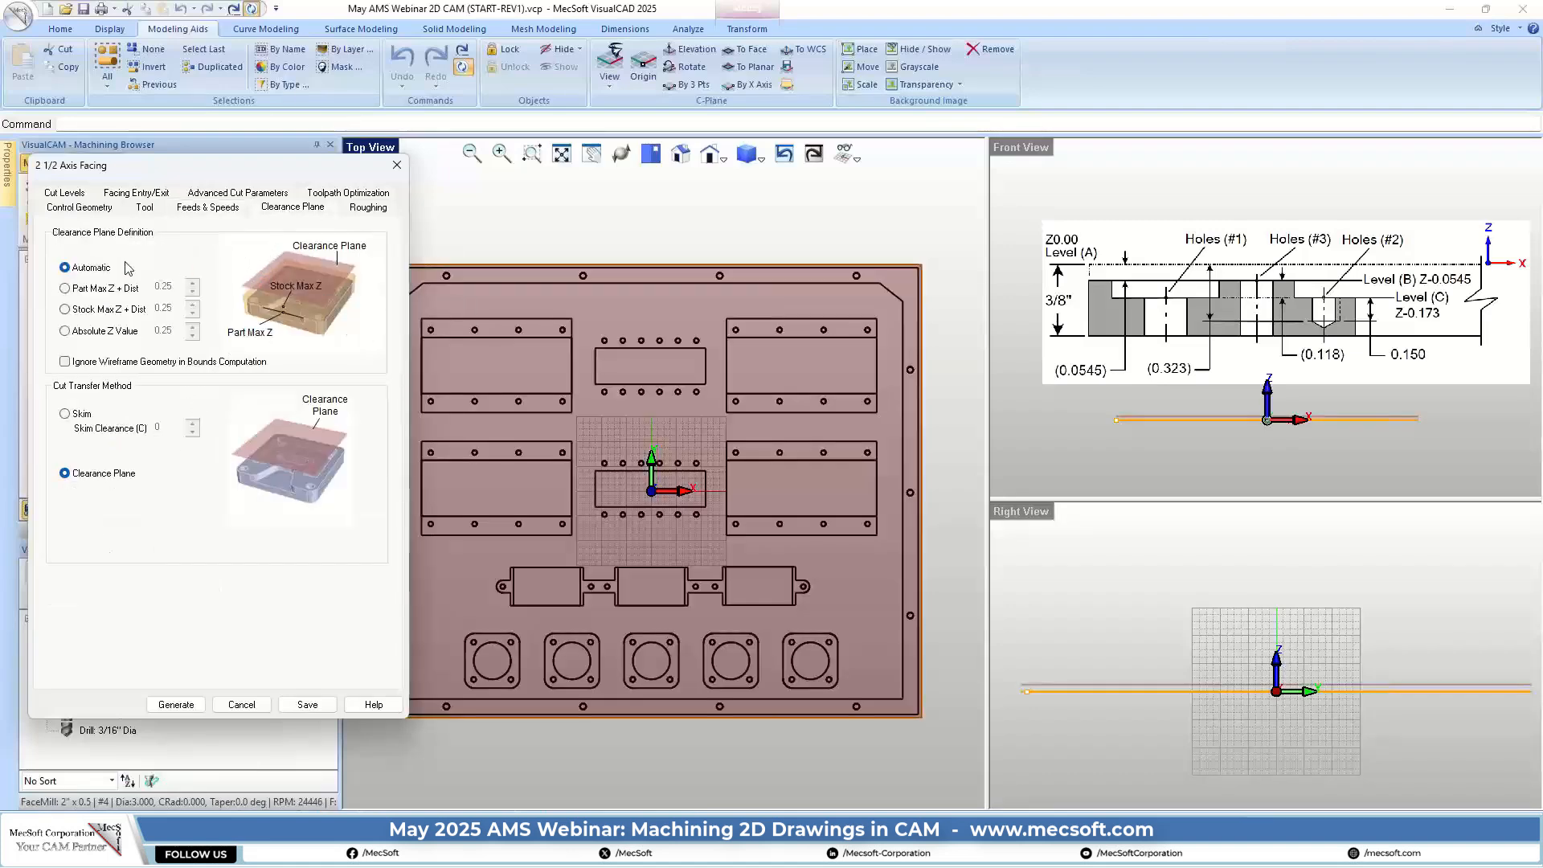
{"action": "mouse_move", "coordinate": [241, 273]}
{"action": "mouse_move", "coordinate": [109, 495]}
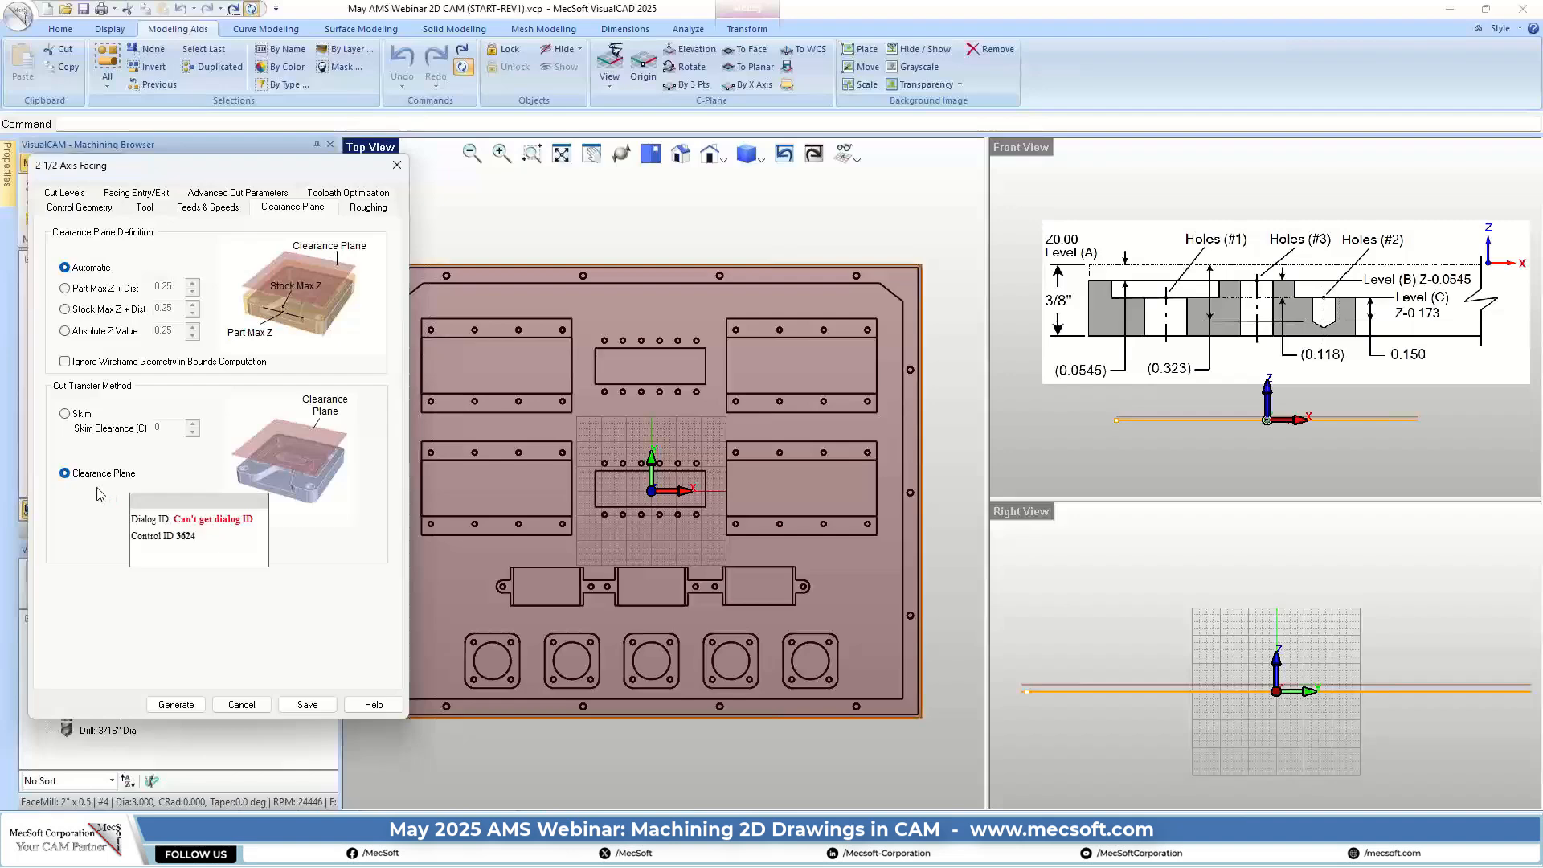
{"action": "scroll", "coordinate": [1125, 424], "scroll_direction": "up", "scroll_amount": 5}
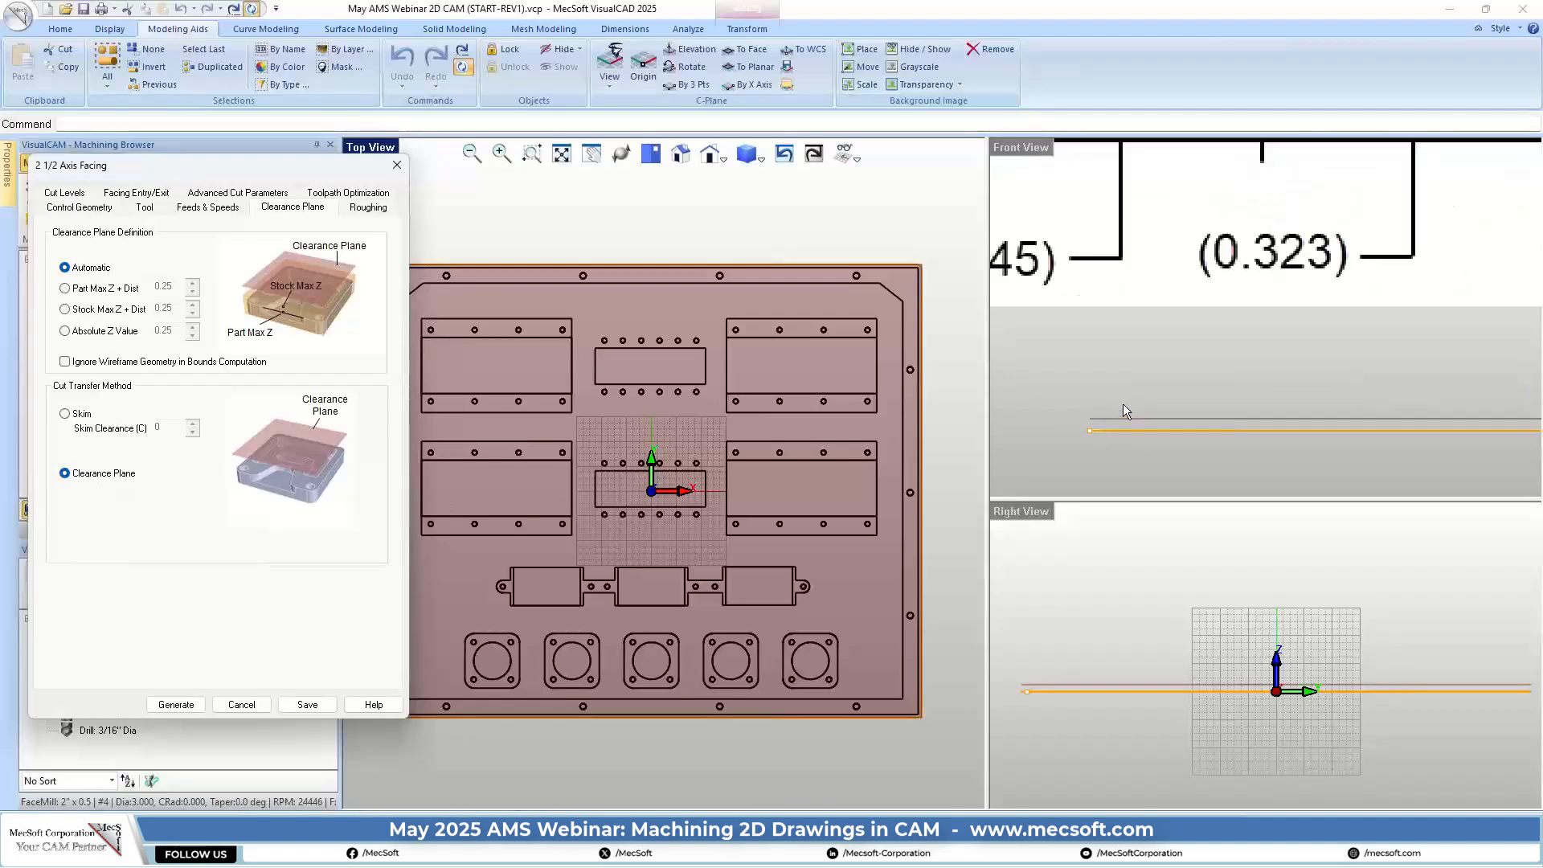
{"action": "scroll", "coordinate": [1096, 432], "scroll_direction": "down", "scroll_amount": 4}
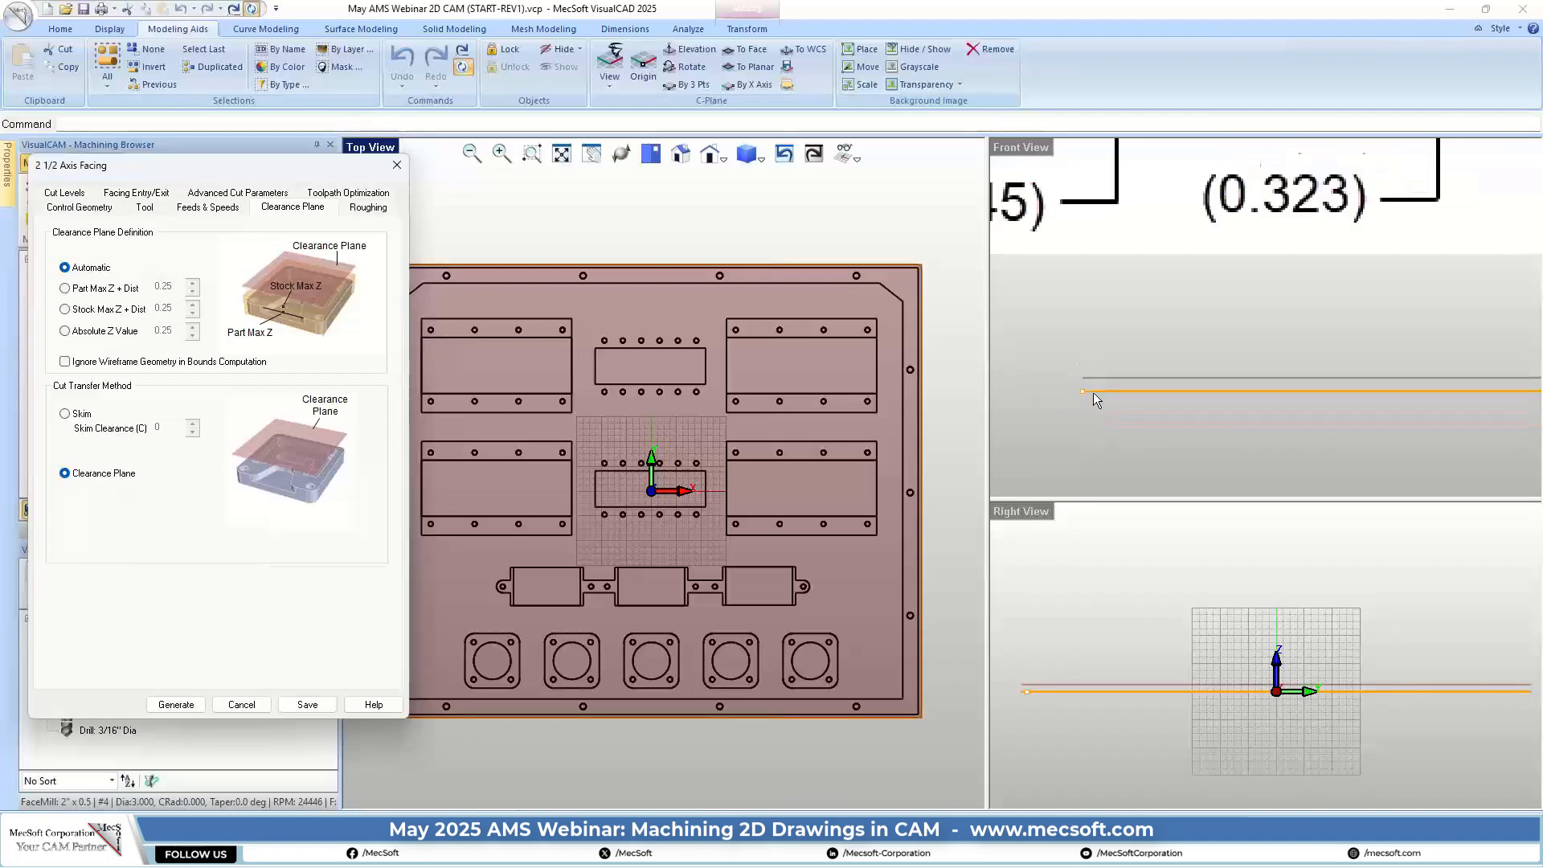
{"action": "scroll", "coordinate": [1109, 384], "scroll_direction": "down", "scroll_amount": 2}
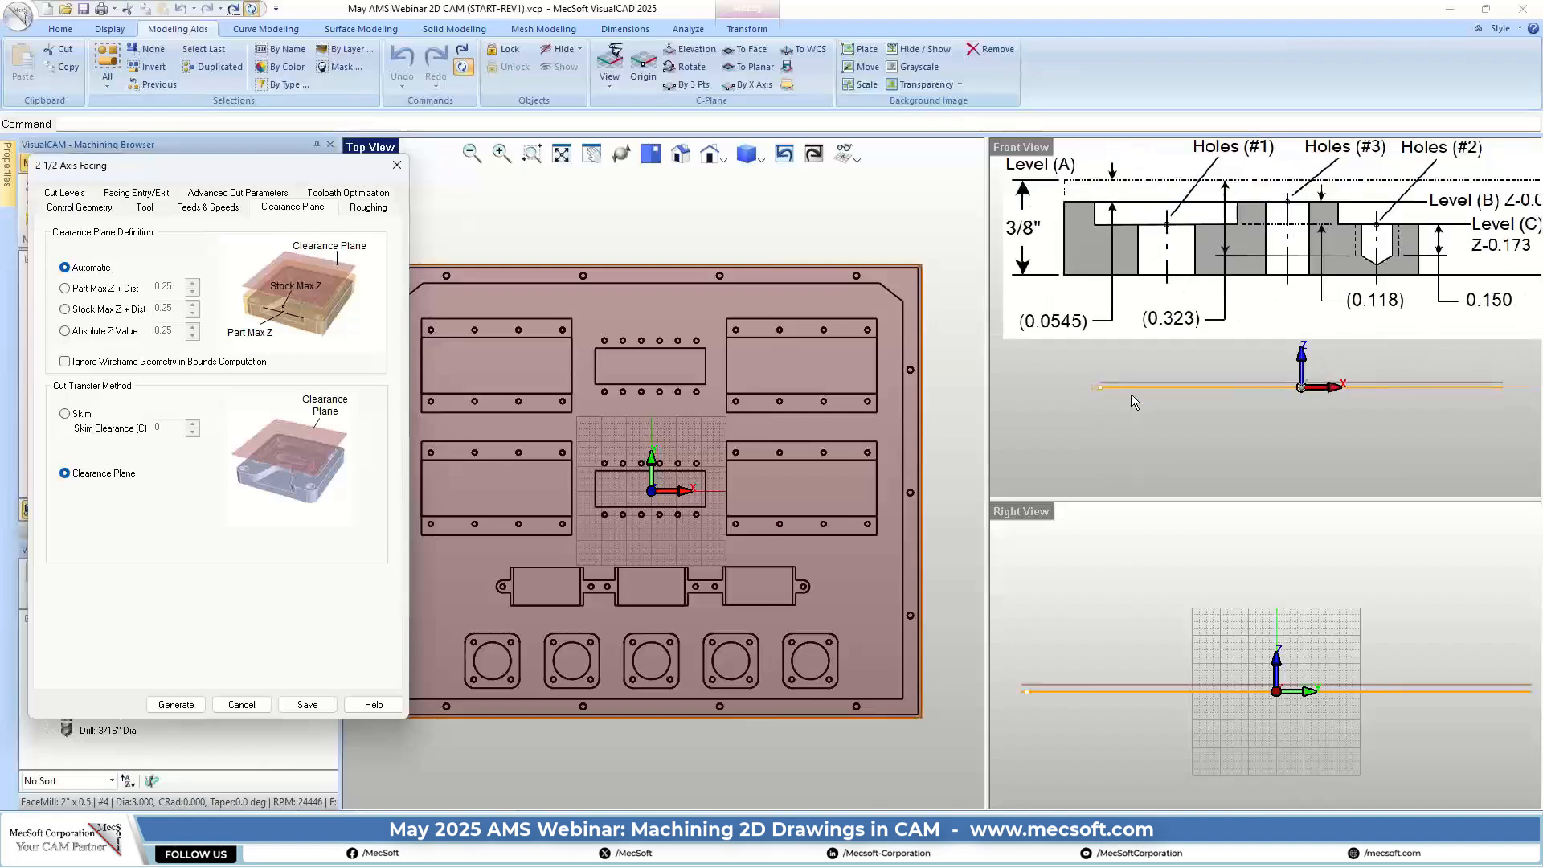
{"action": "scroll", "coordinate": [1131, 394], "scroll_direction": "down", "scroll_amount": 1}
{"action": "scroll", "coordinate": [1218, 365], "scroll_direction": "up", "scroll_amount": 1}
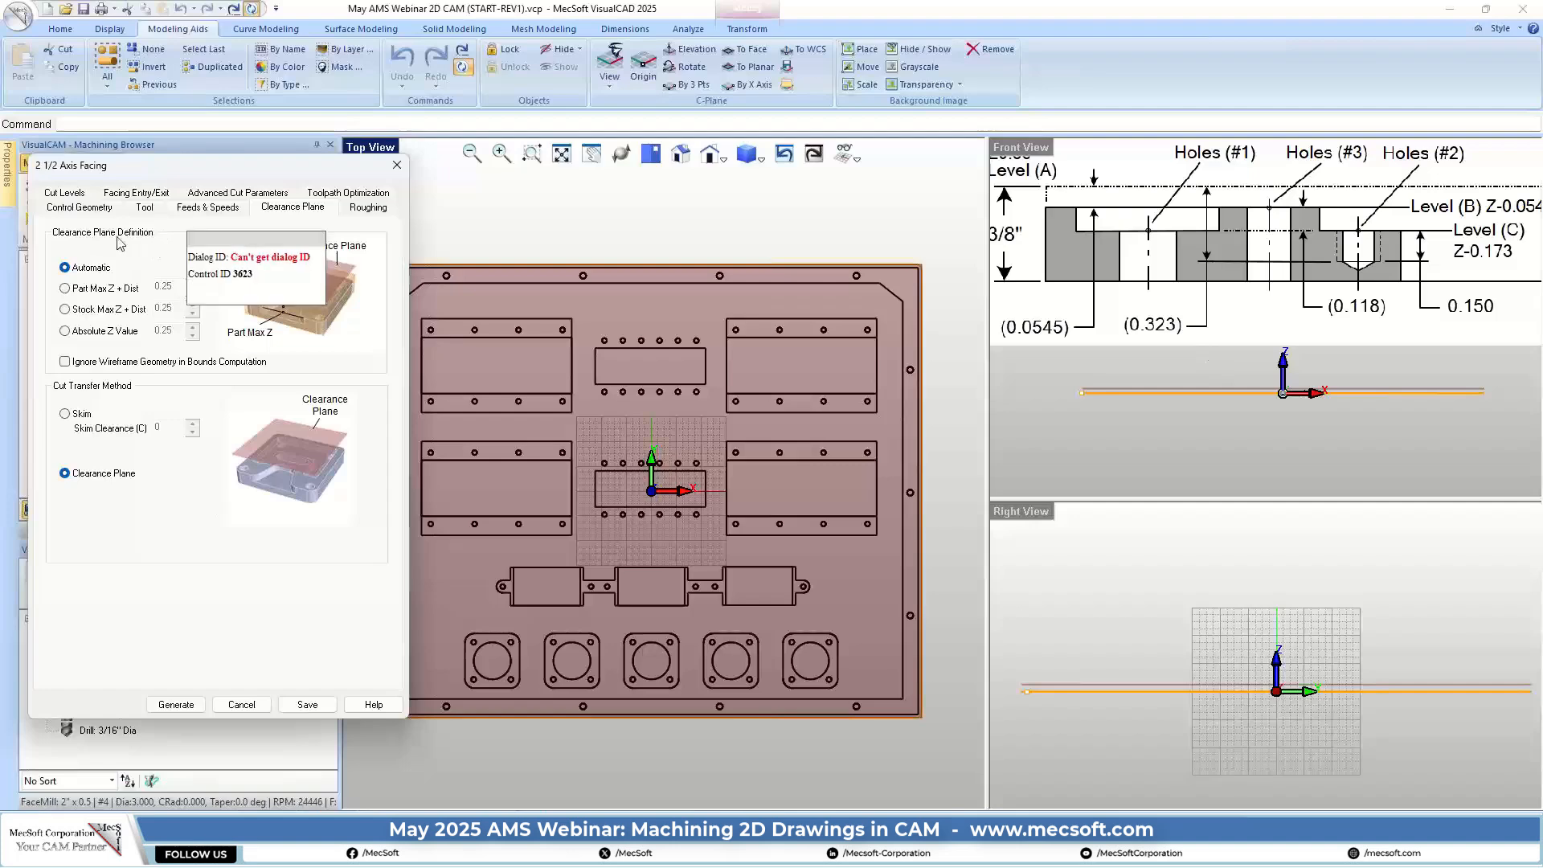
{"action": "scroll", "coordinate": [1077, 394], "scroll_direction": "up", "scroll_amount": 3}
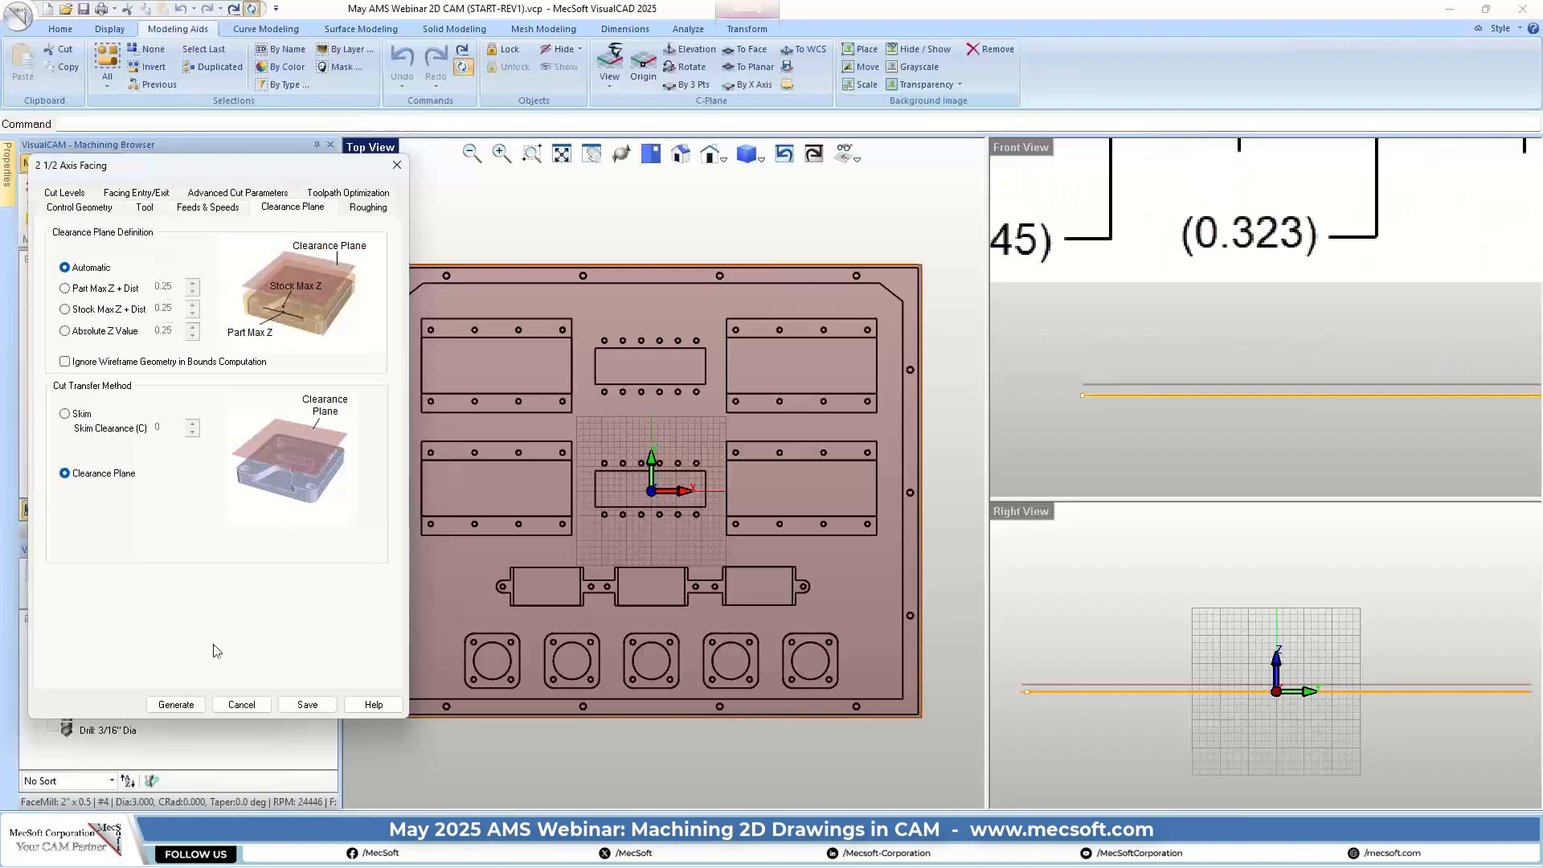
{"action": "left_click", "coordinate": [306, 704]}
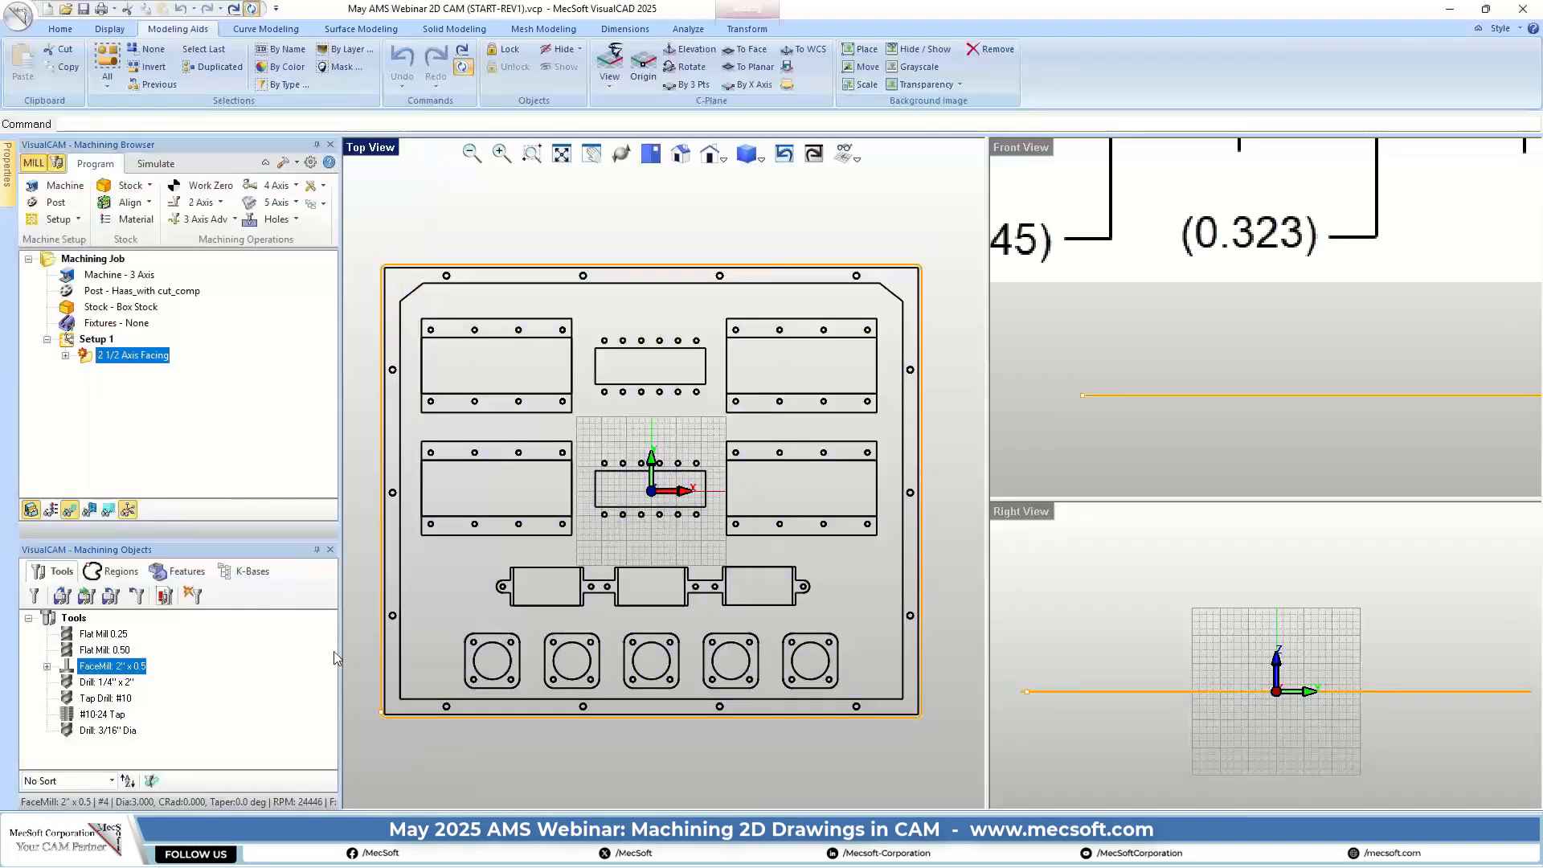
Align the box stock about the part with Z alignment Top and XY alignment Center
{"action": "left_click", "coordinate": [148, 202]}
{"action": "left_click", "coordinate": [123, 235]}
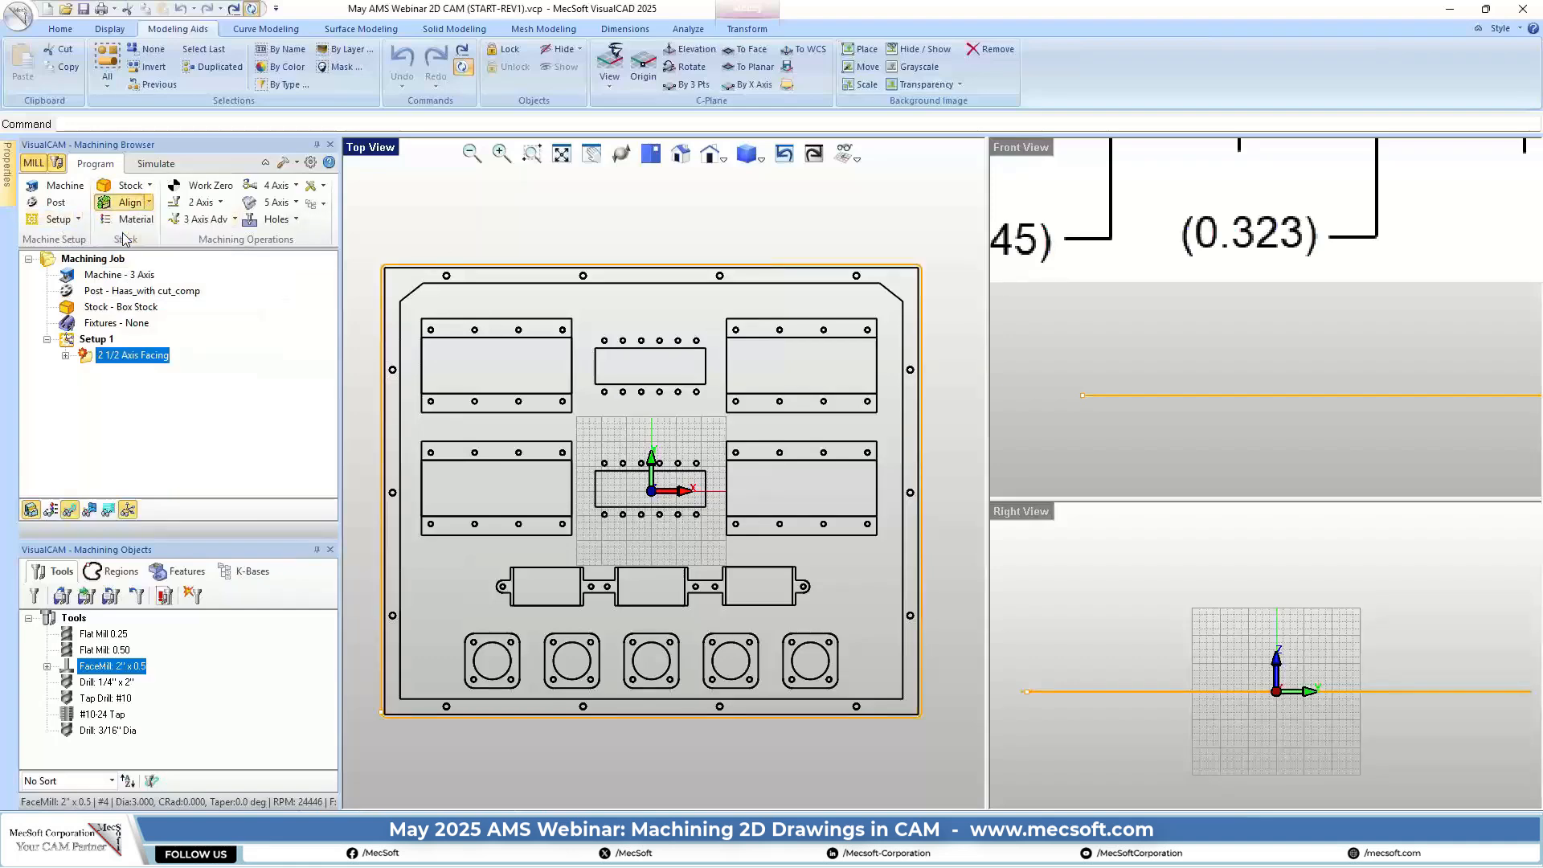
{"action": "scroll", "coordinate": [1124, 421], "scroll_direction": "down", "scroll_amount": 5}
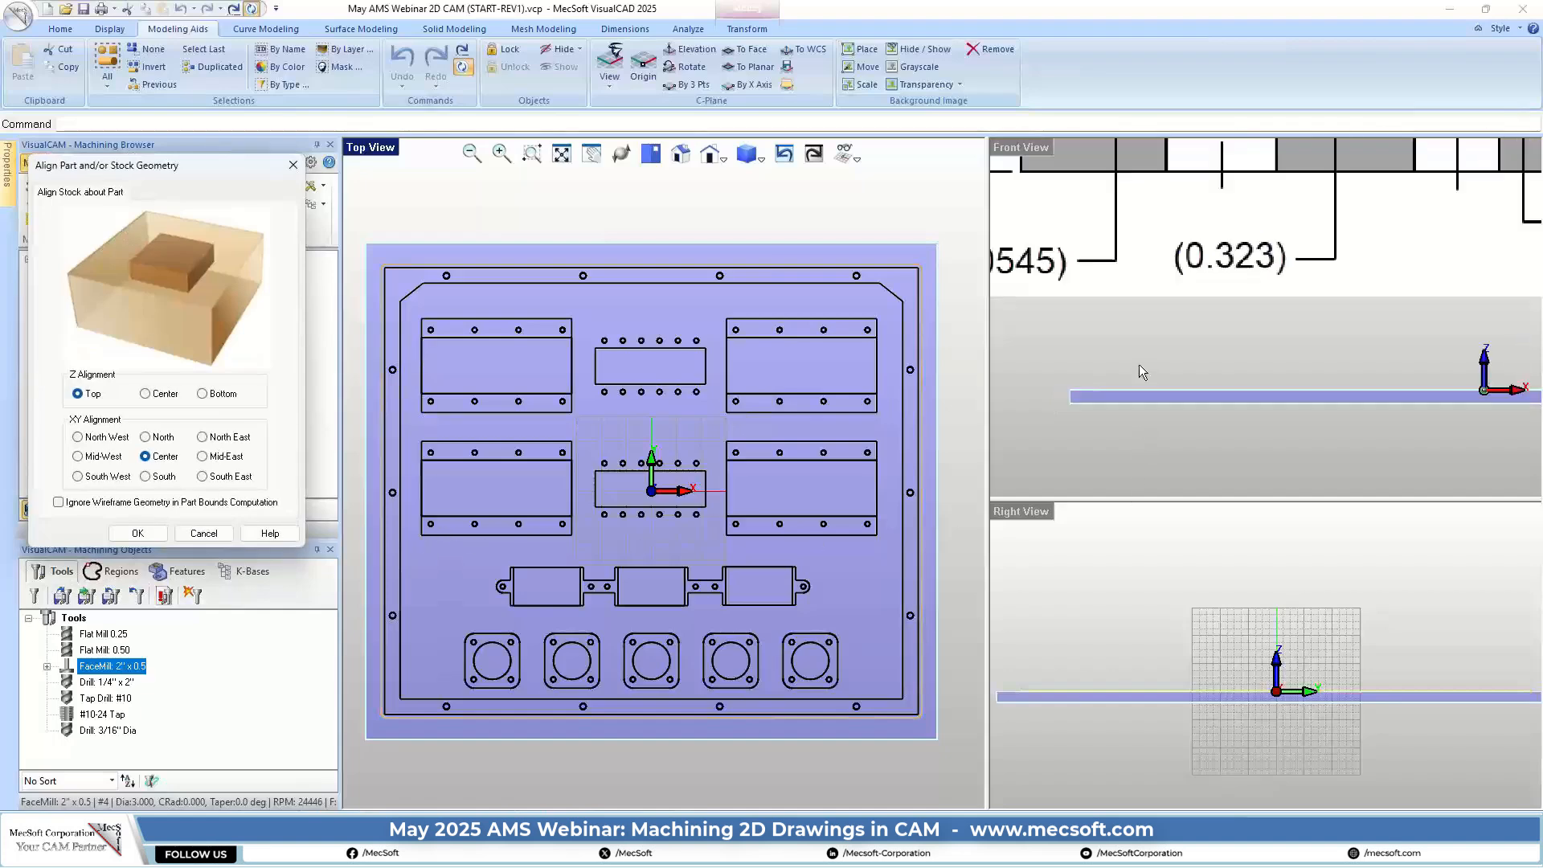
{"action": "scroll", "coordinate": [1111, 398], "scroll_direction": "up", "scroll_amount": 5}
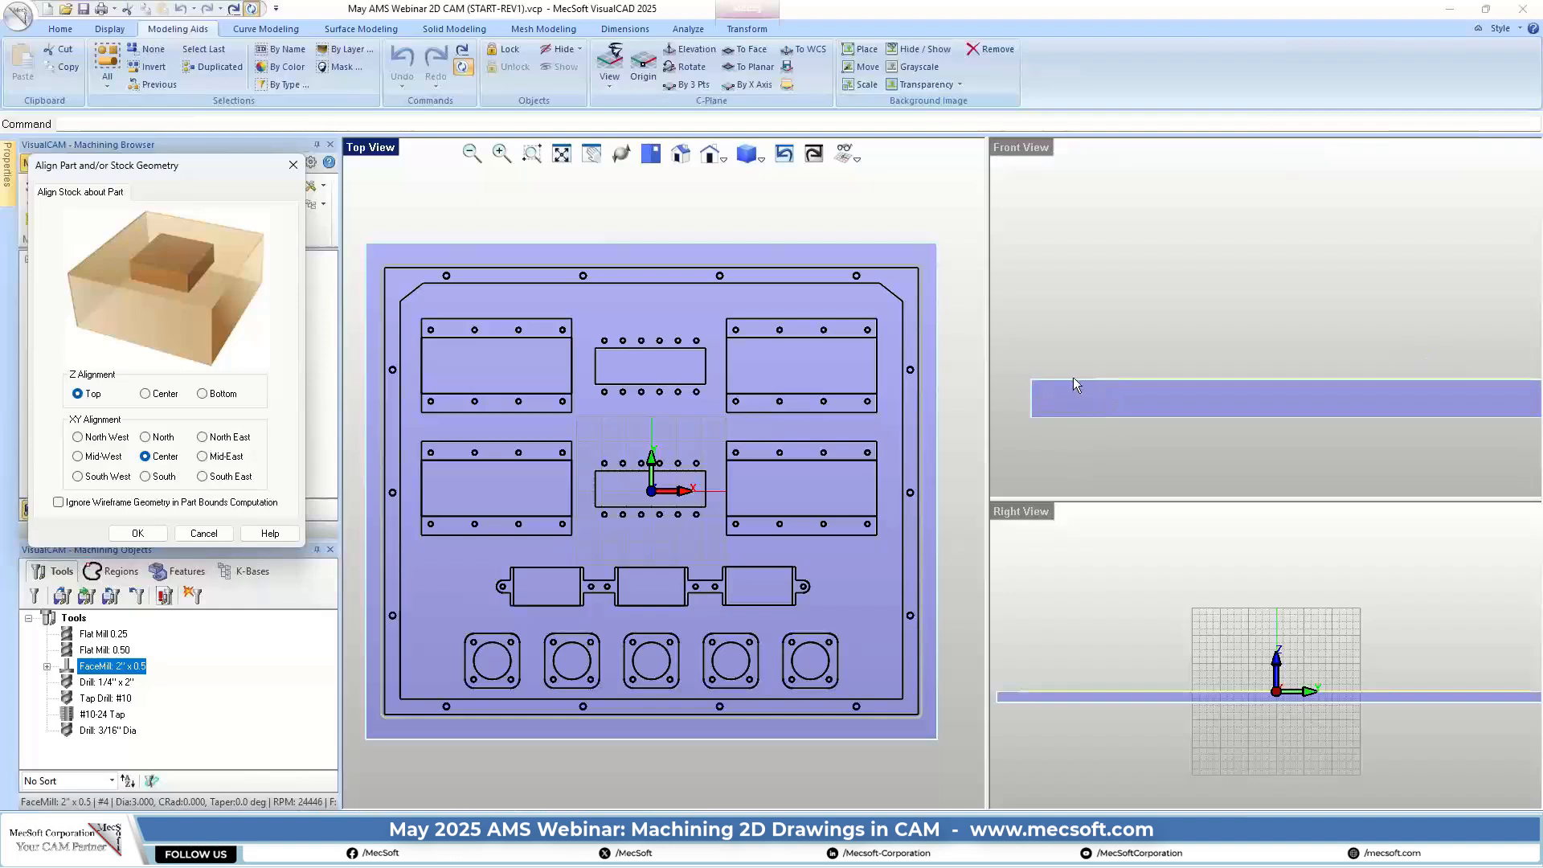
{"action": "scroll", "coordinate": [1075, 387], "scroll_direction": "up", "scroll_amount": 4}
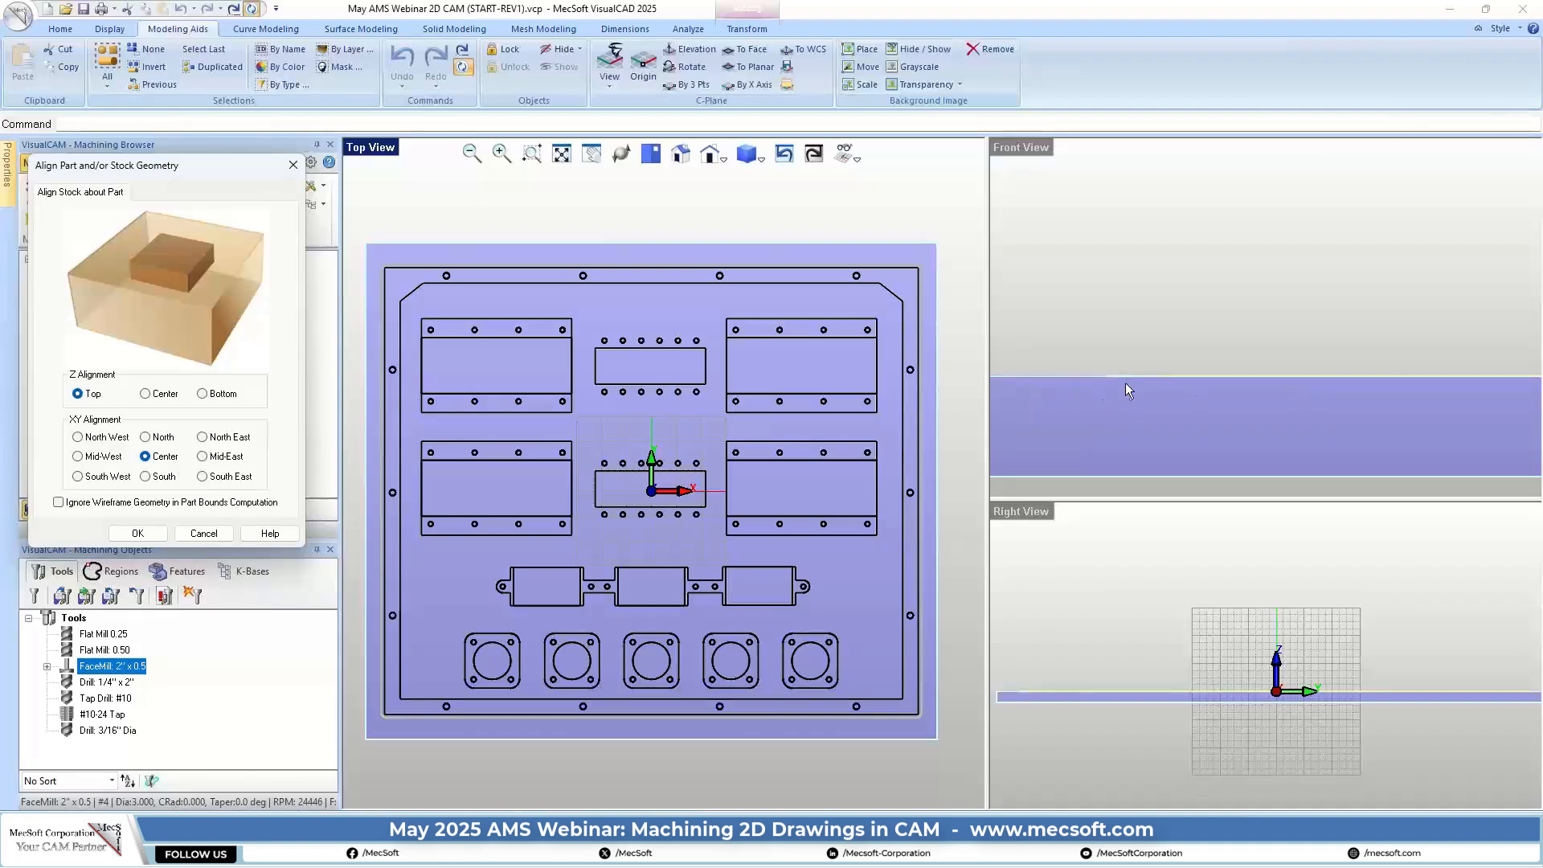
{"action": "scroll", "coordinate": [1177, 342], "scroll_direction": "down", "scroll_amount": 3}
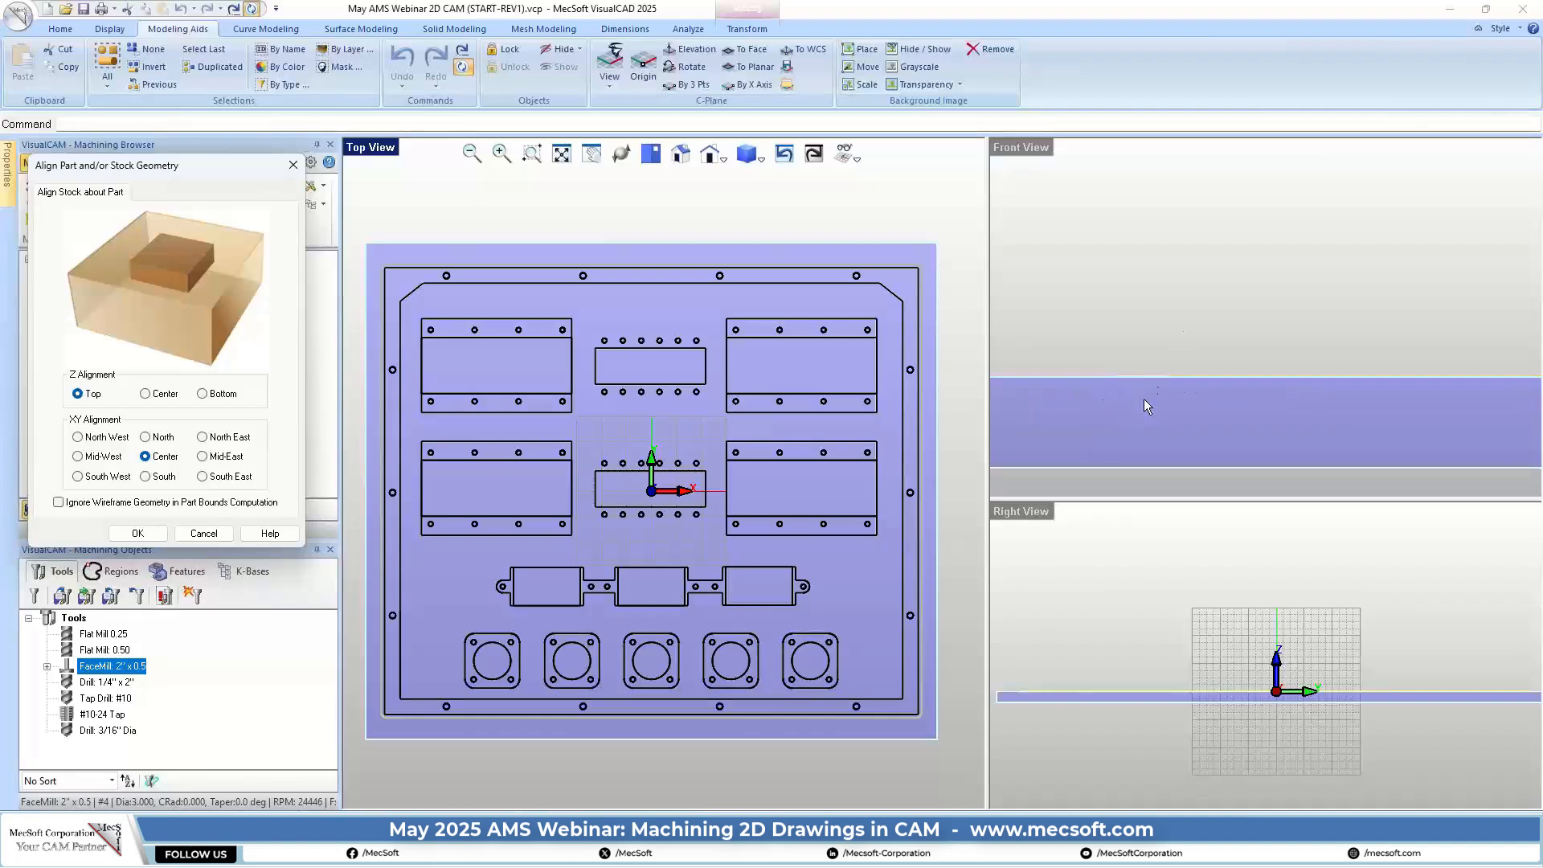
{"action": "scroll", "coordinate": [1063, 356], "scroll_direction": "down", "scroll_amount": 3}
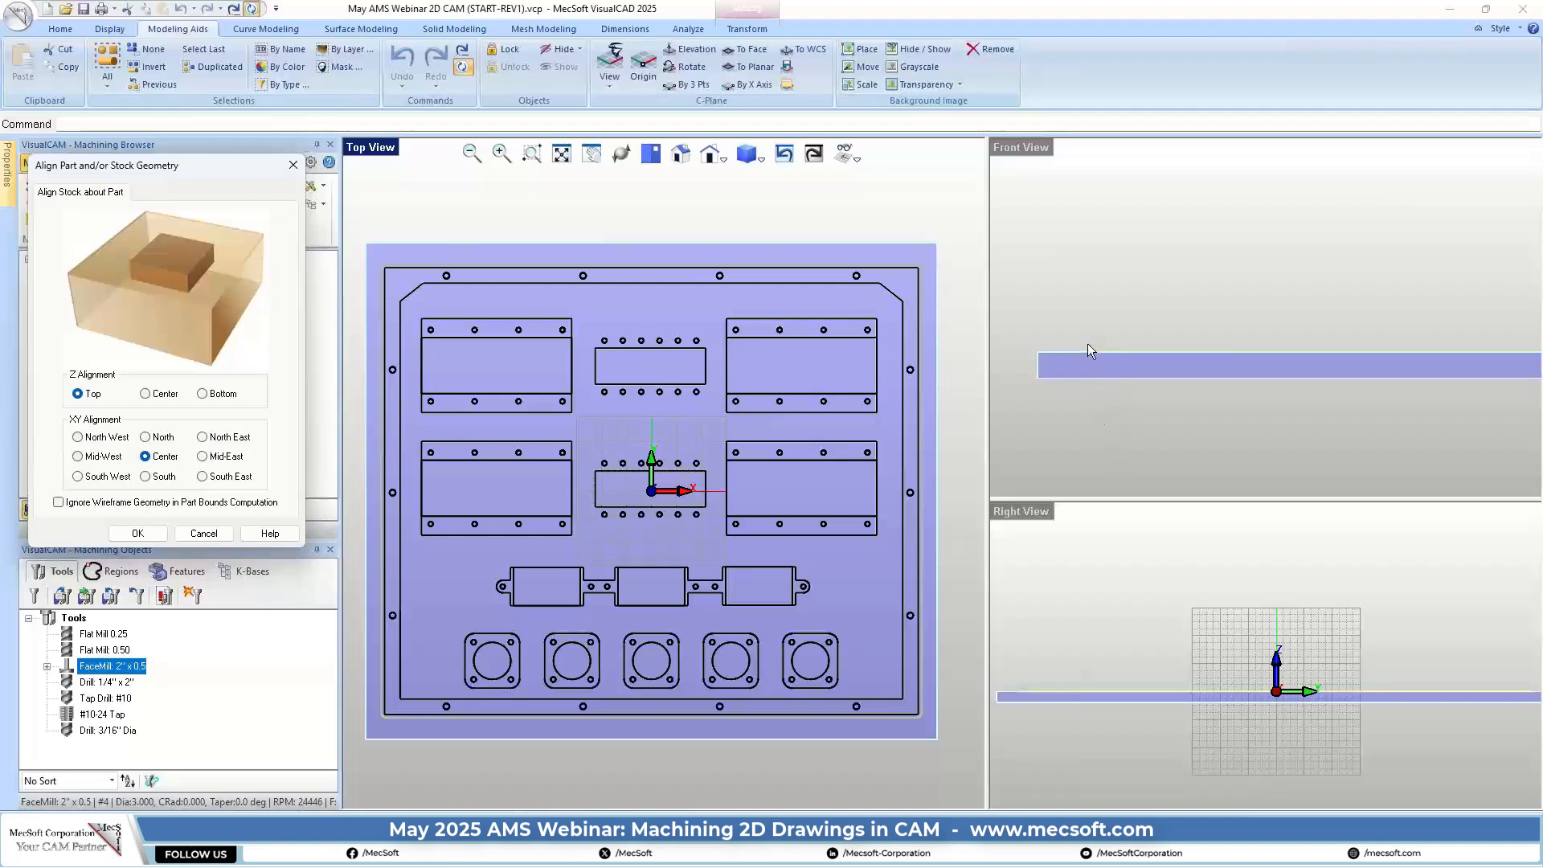
{"action": "scroll", "coordinate": [1087, 343], "scroll_direction": "up", "scroll_amount": 2}
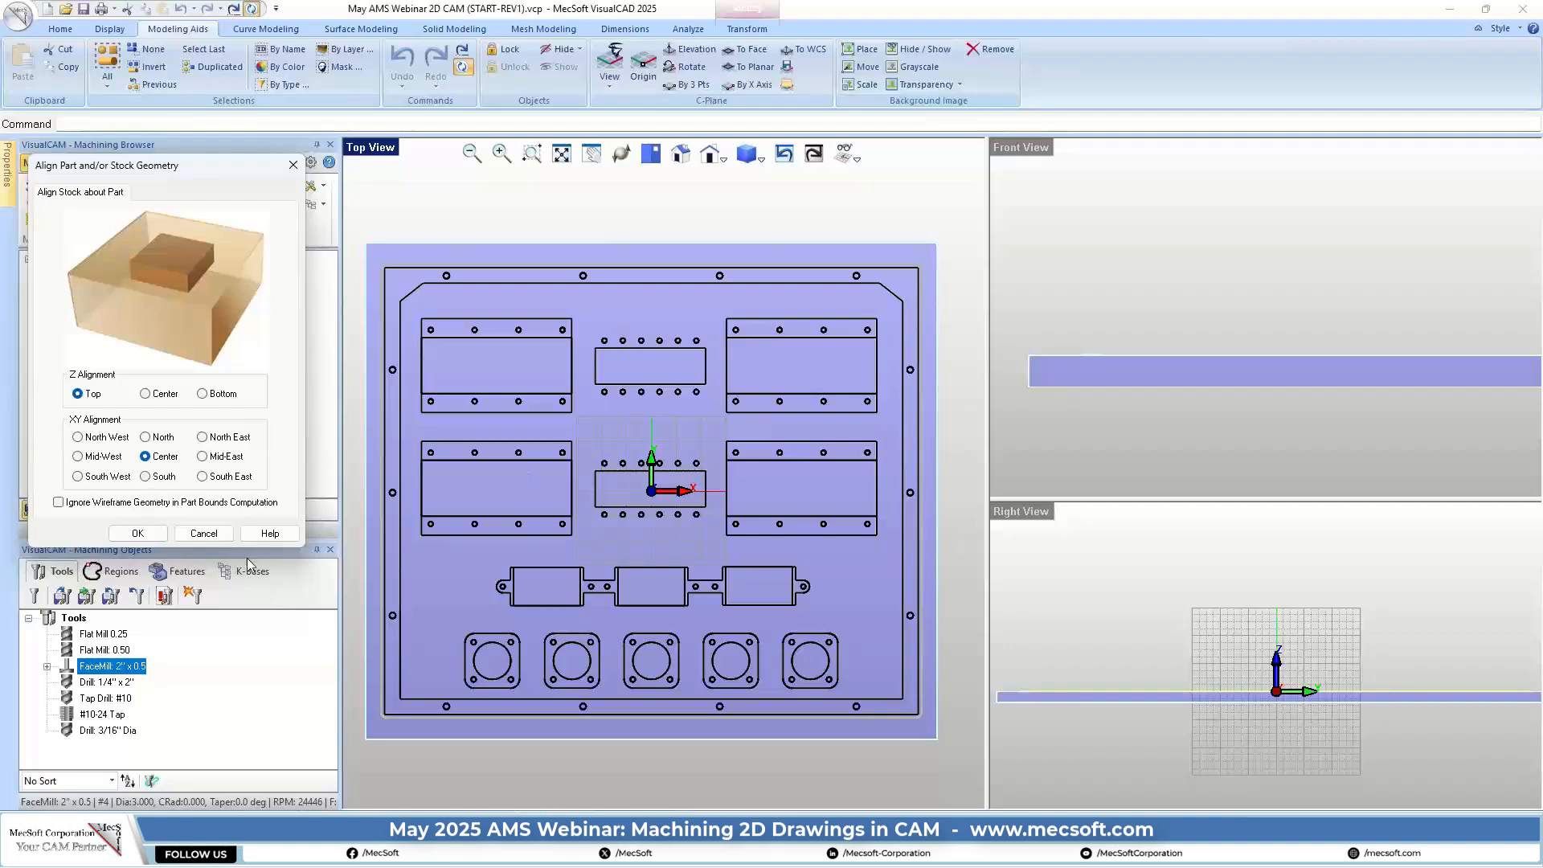
{"action": "left_click", "coordinate": [138, 533]}
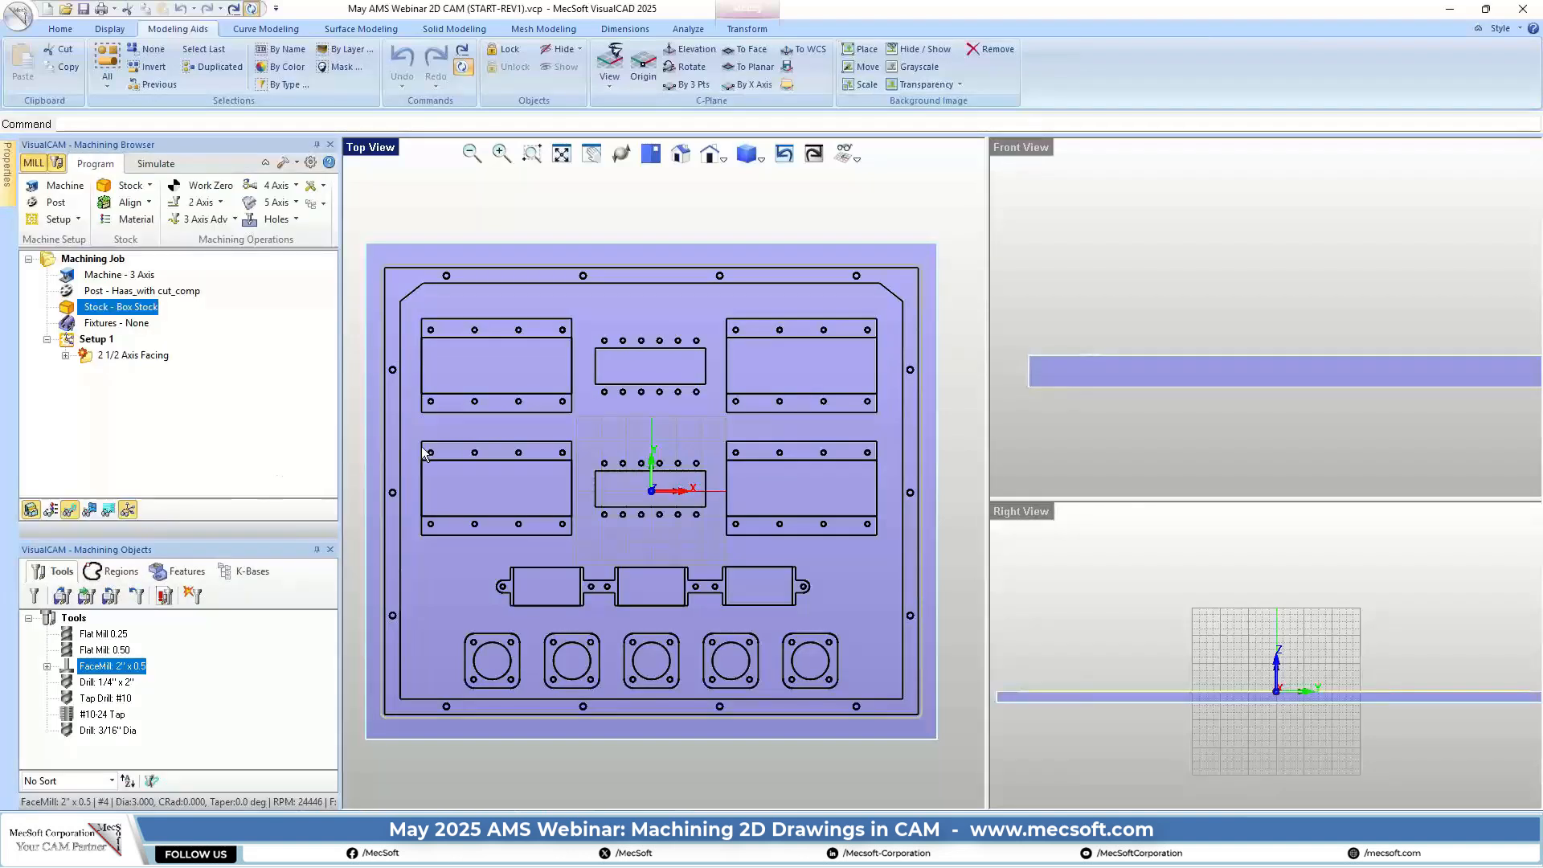
Reopen the 2 1/2 Axis Facing operation and set its roughing stock to 0 and stepover to 40% of the tool diameter
{"action": "double_click", "coordinate": [91, 357]}
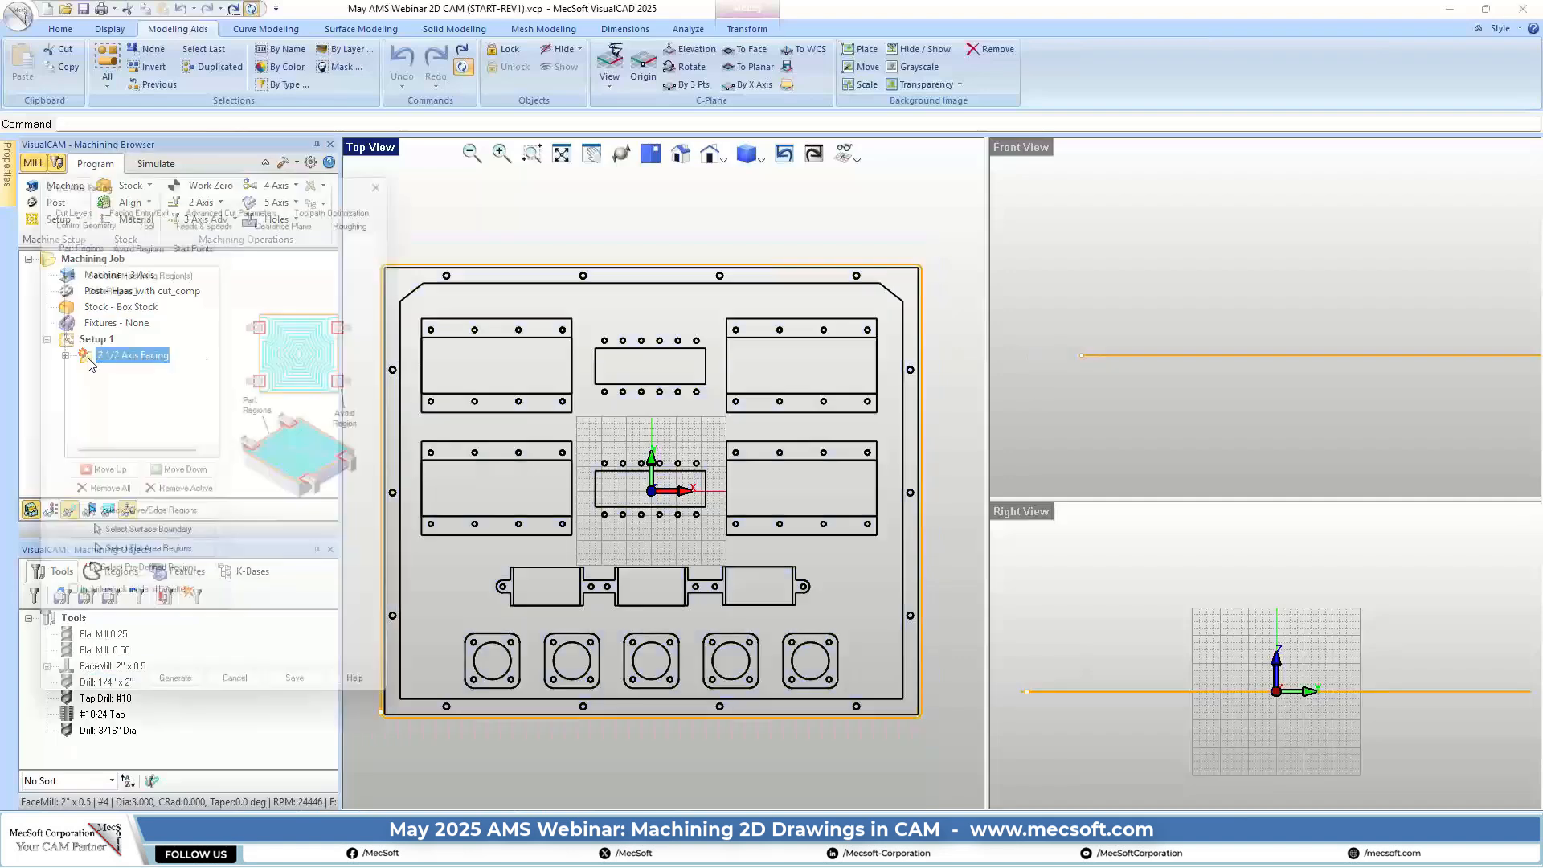
{"action": "left_click", "coordinate": [143, 208]}
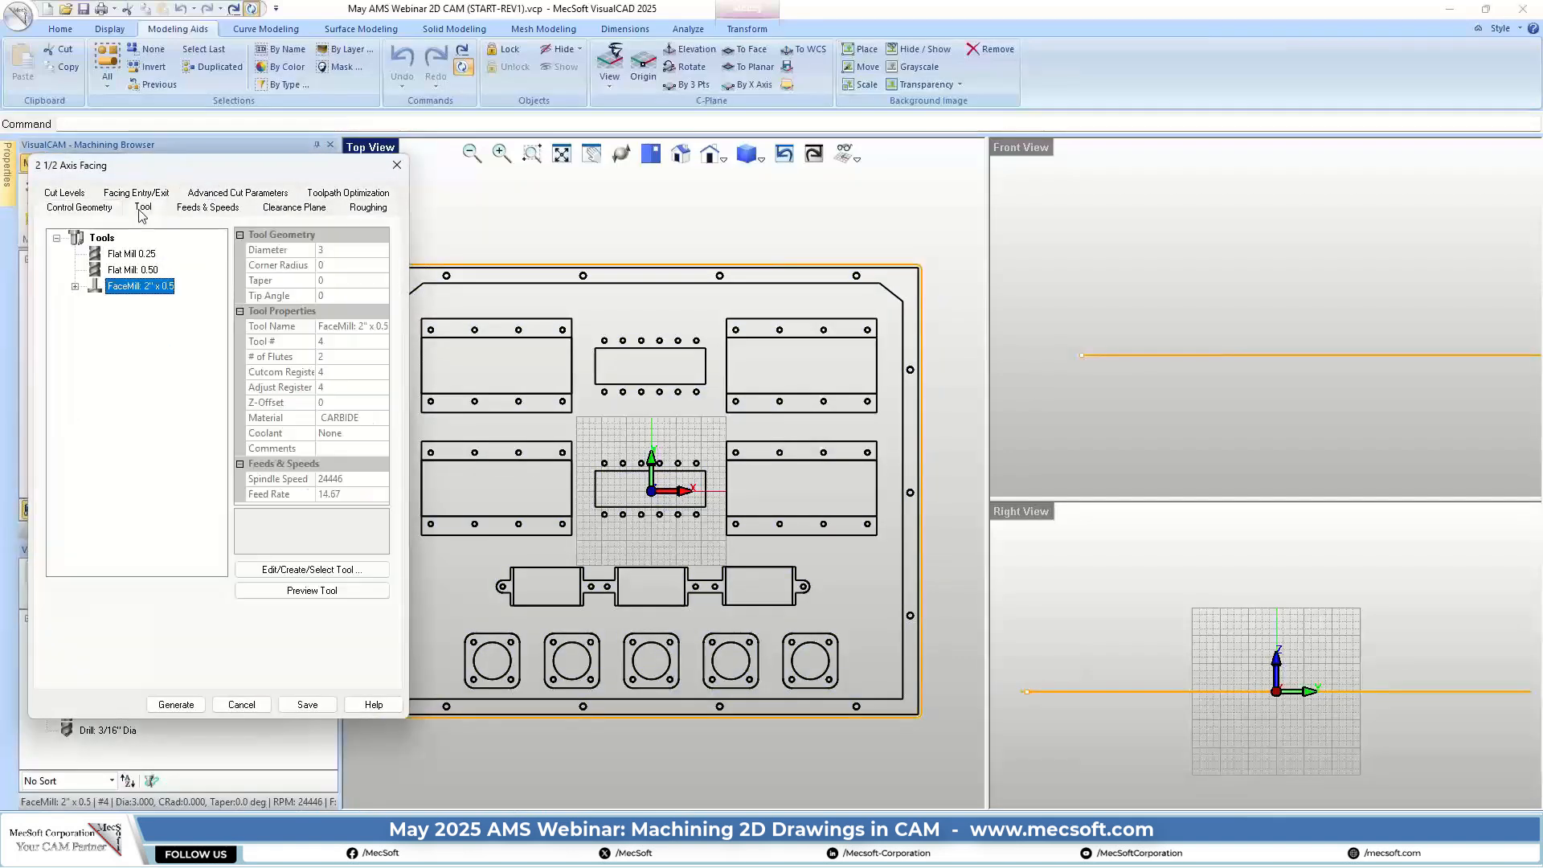
{"action": "left_click", "coordinate": [203, 210]}
{"action": "left_click", "coordinate": [305, 210]}
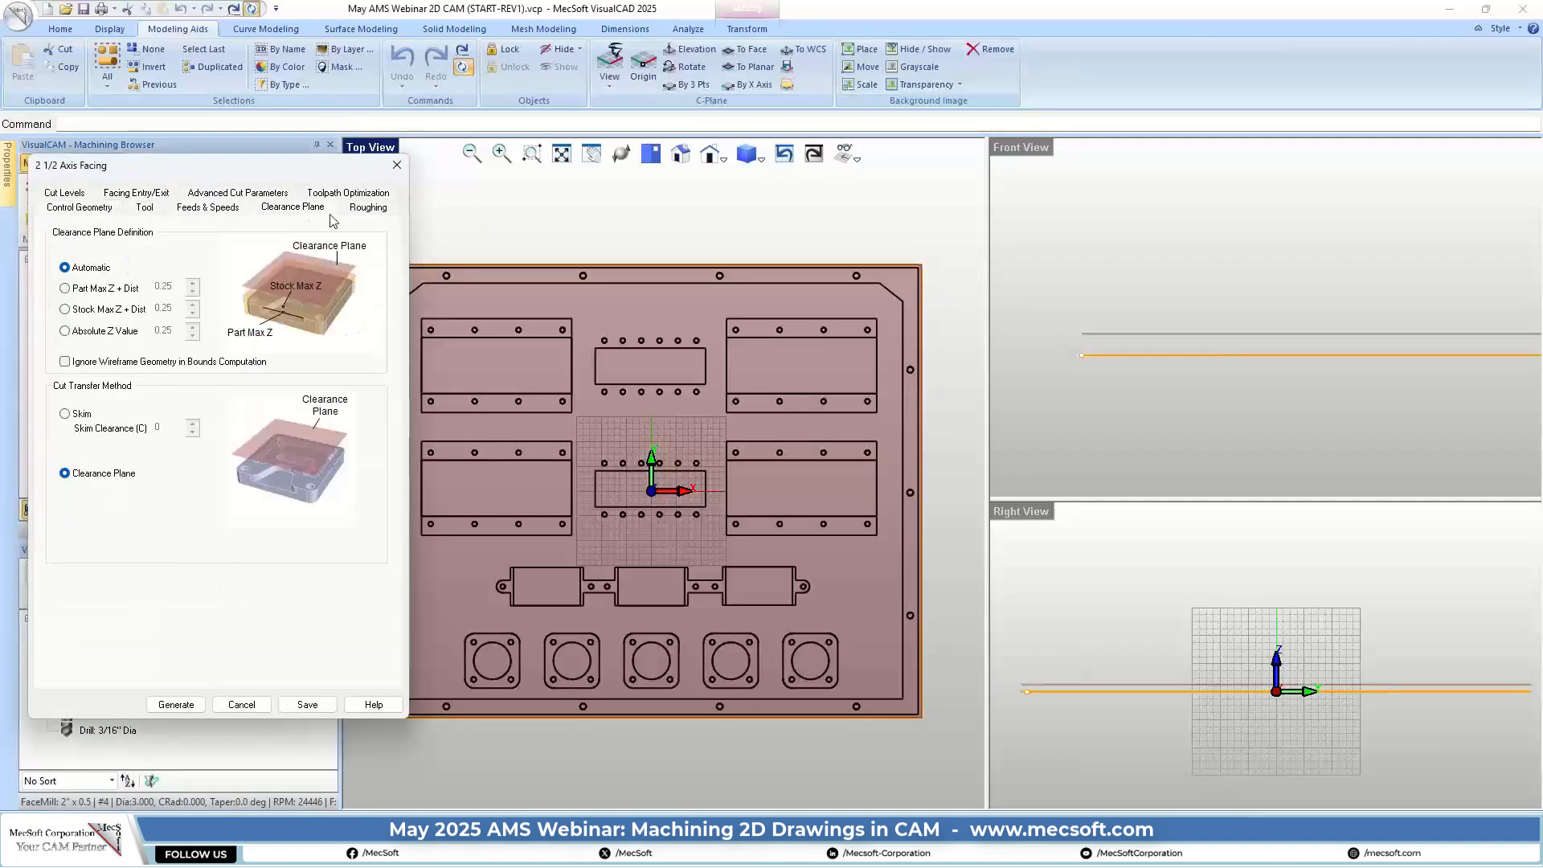
{"action": "left_click", "coordinate": [369, 211]}
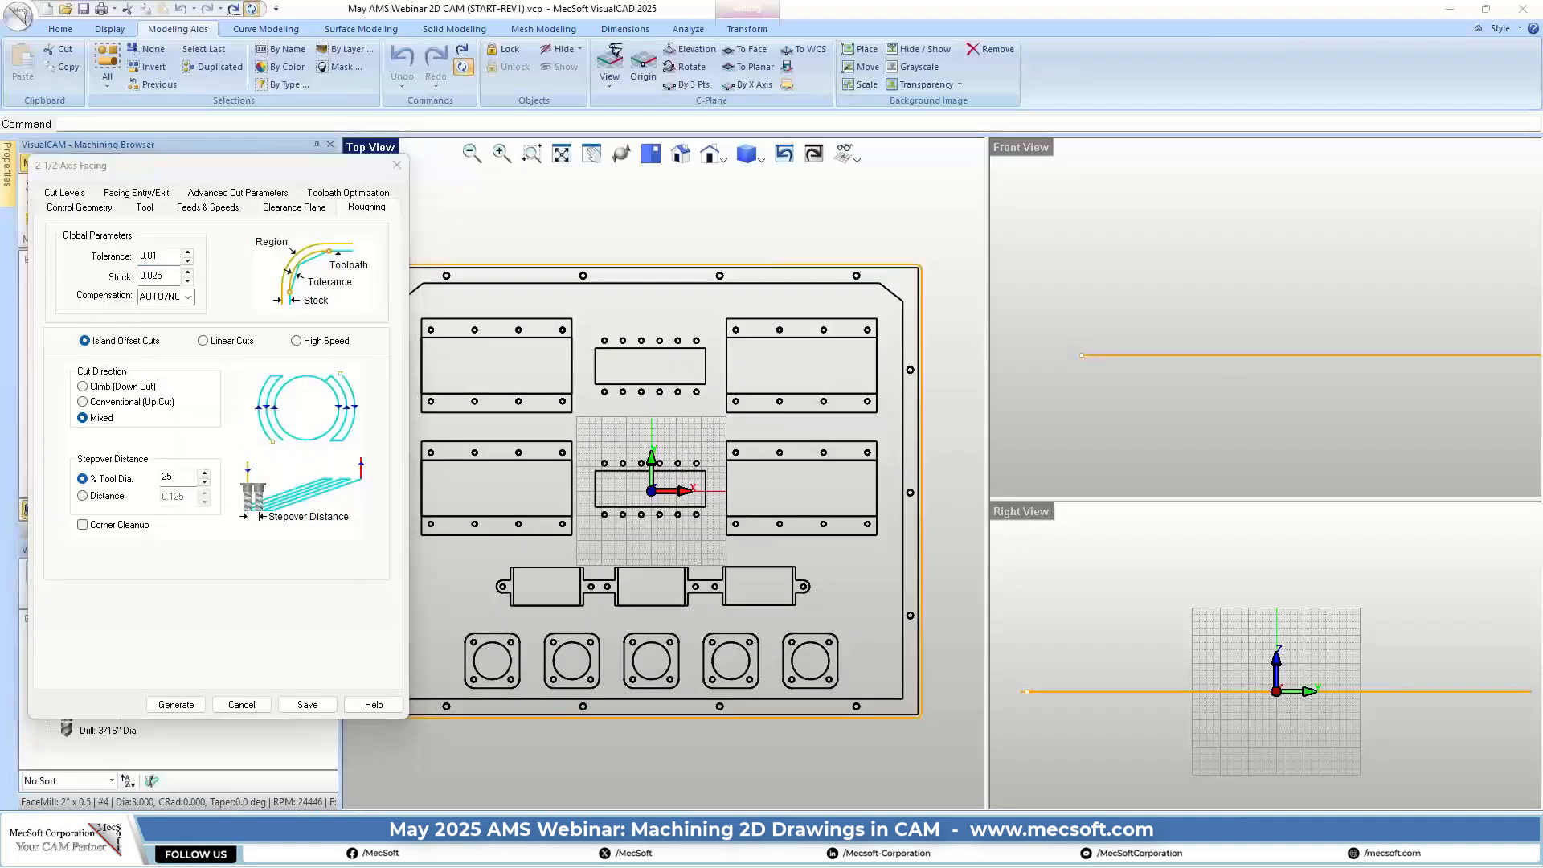
{"action": "double_click", "coordinate": [154, 255]}
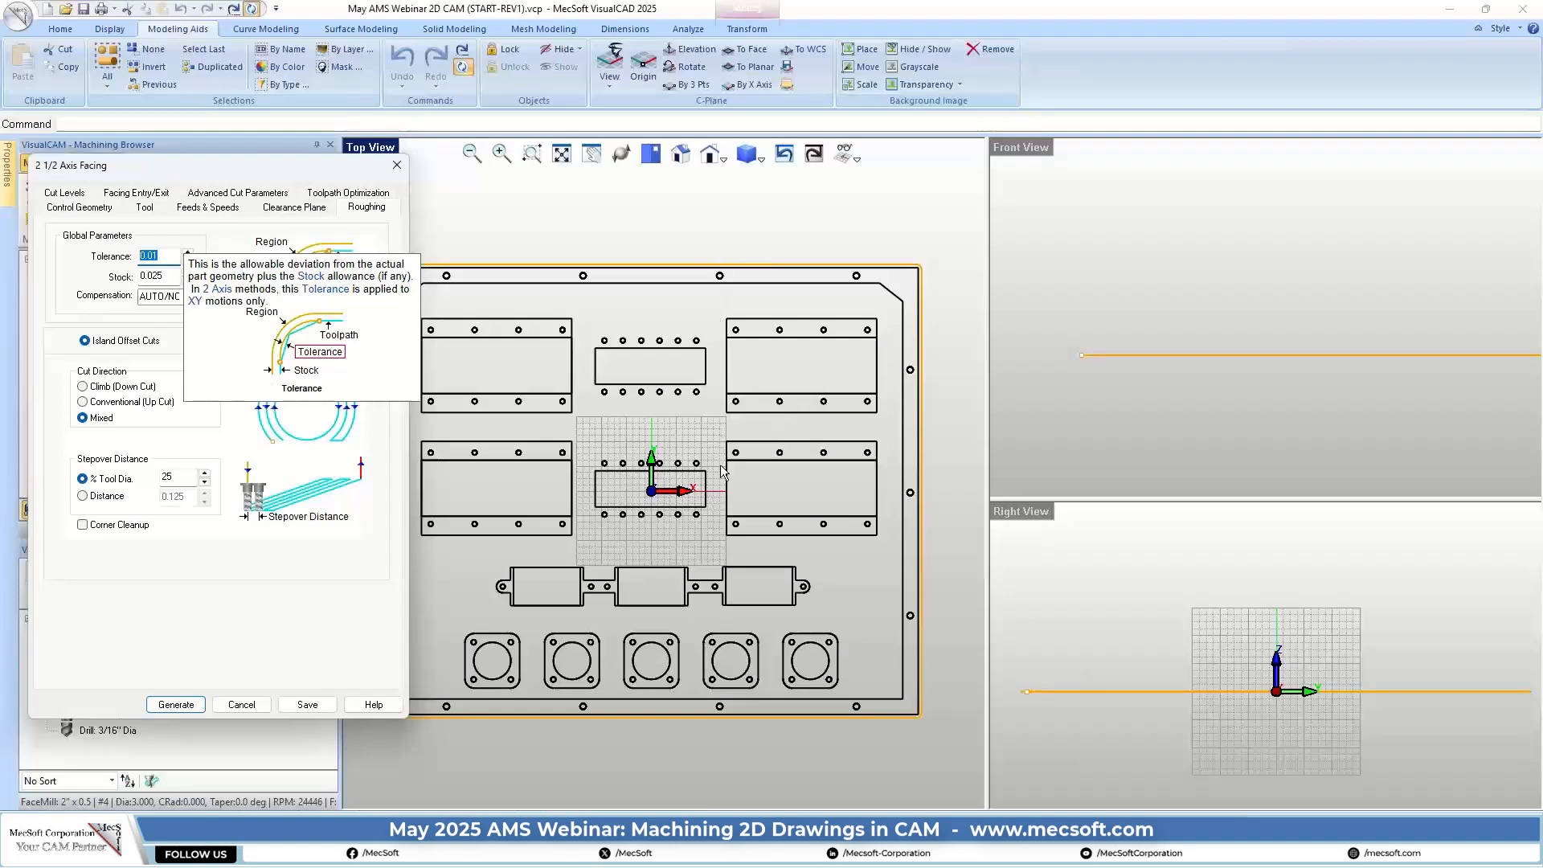
{"action": "left_click", "coordinate": [164, 256]}
{"action": "double_click", "coordinate": [168, 275]}
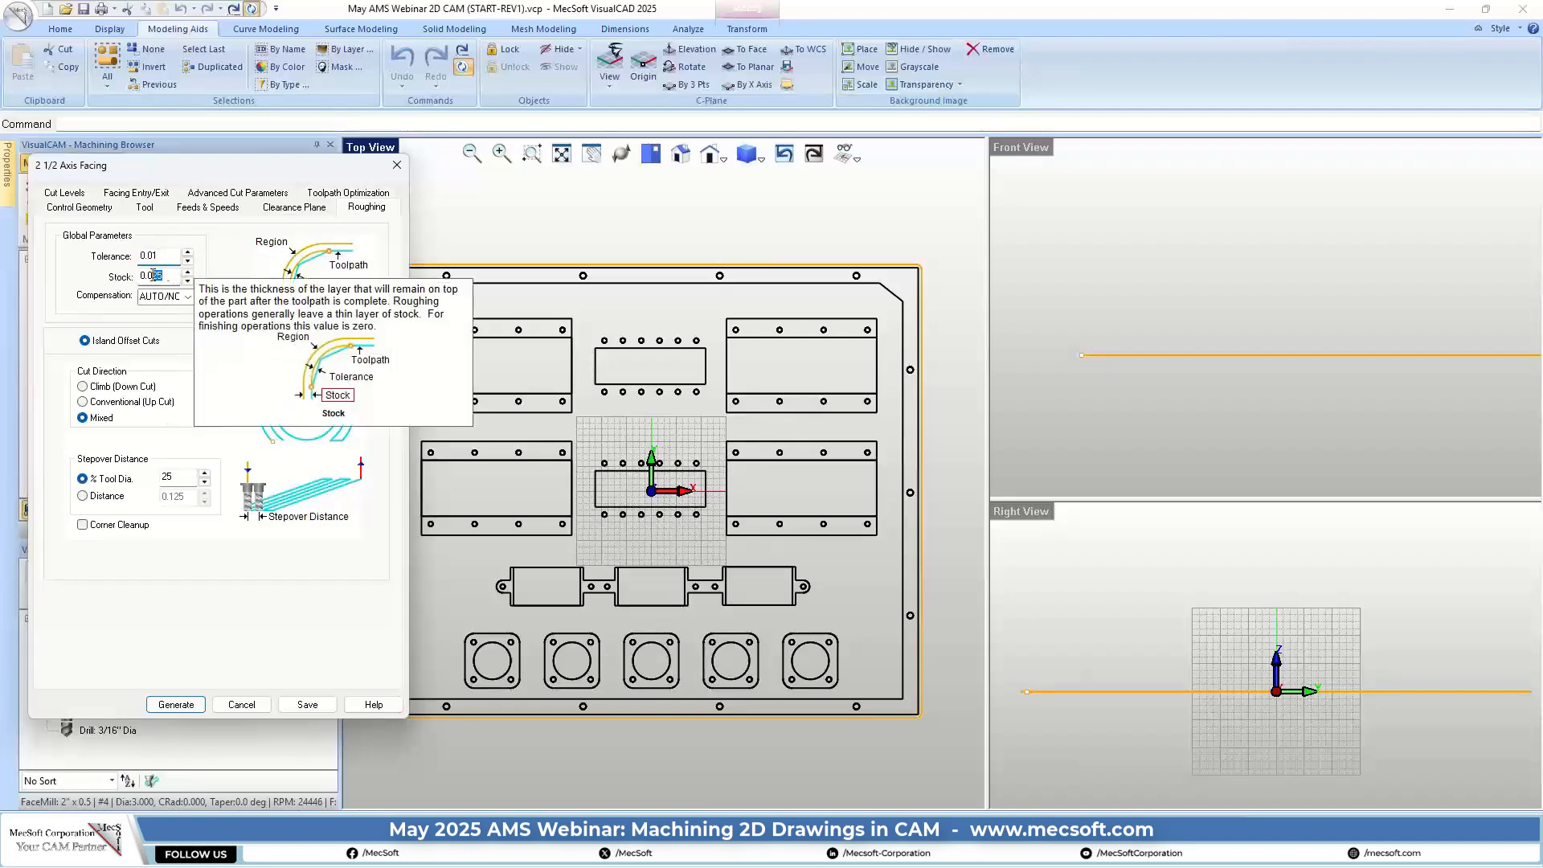
{"action": "type", "text": "0"}
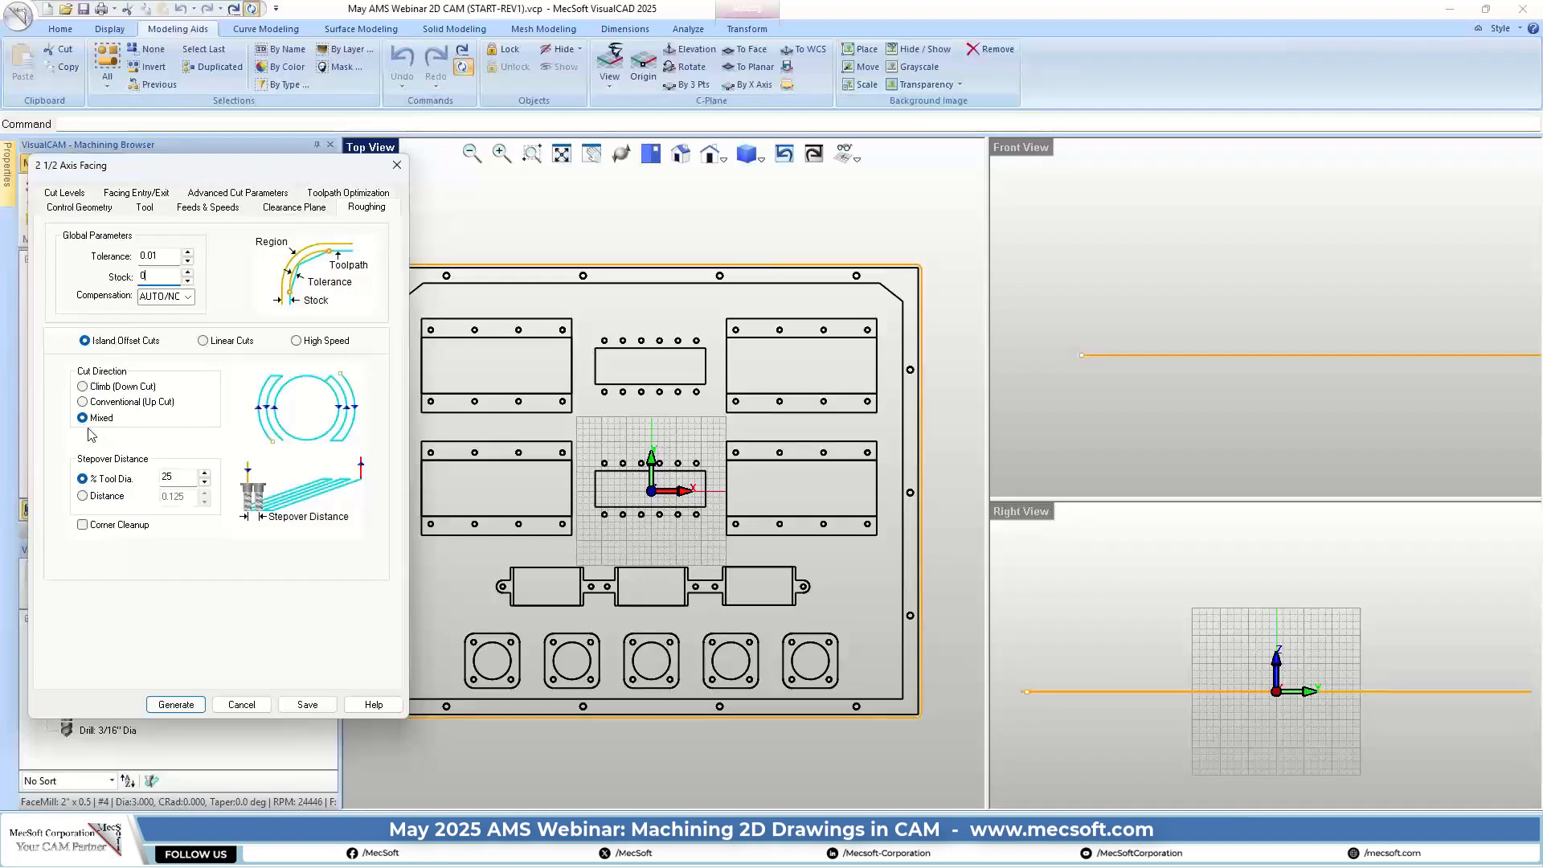
{"action": "left_click_drag", "start_coordinate": [181, 476], "coordinate": [135, 475]}
{"action": "type", "text": "40"}
Set the facing operation's total cut depth to 0.0545
{"action": "left_click", "coordinate": [64, 193]}
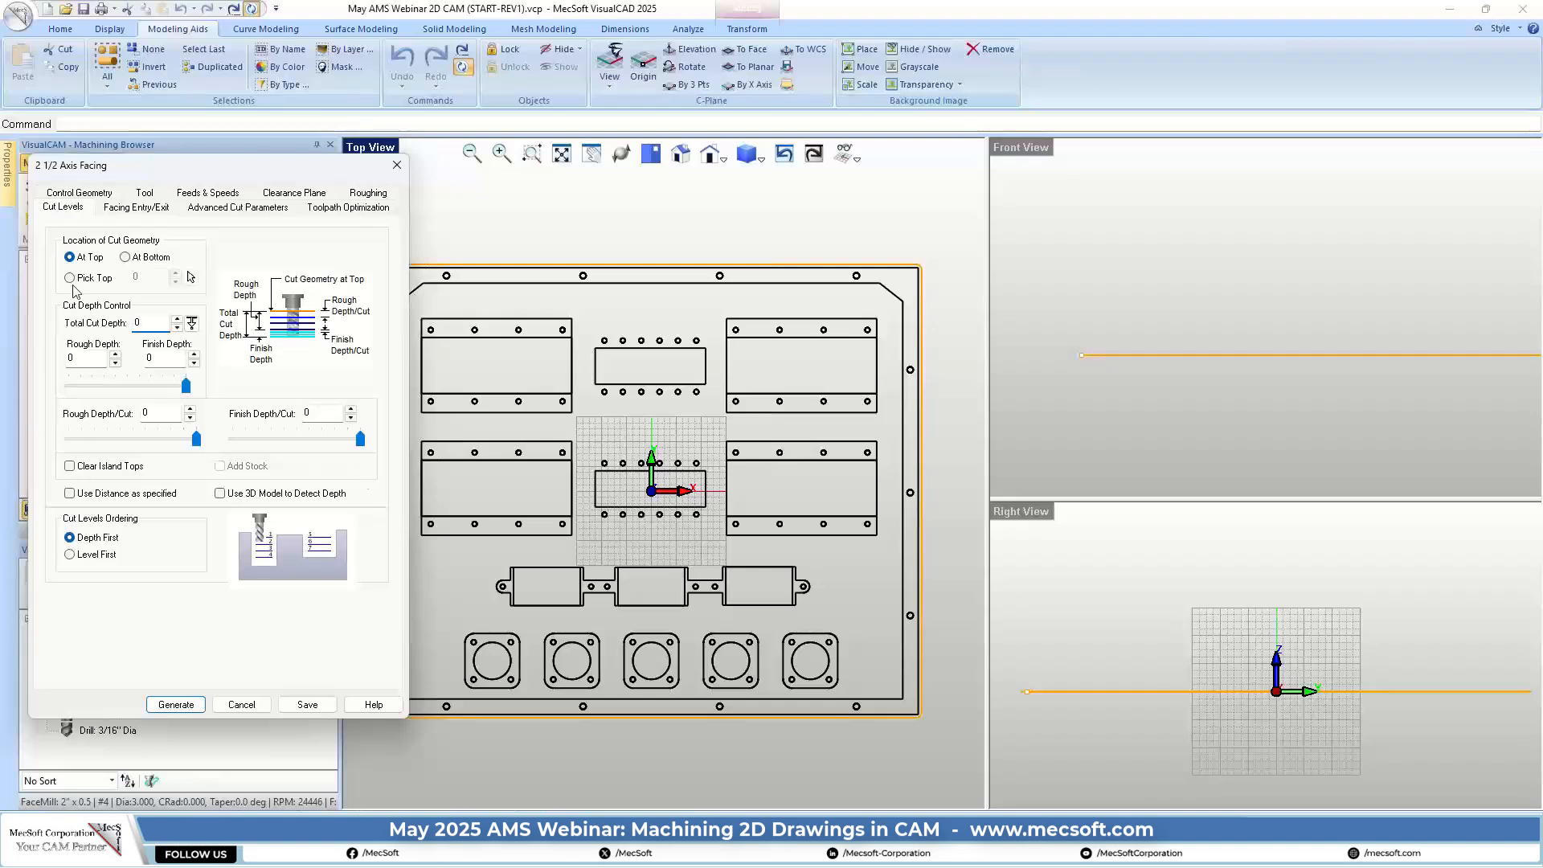
{"action": "mouse_move", "coordinate": [74, 288]}
{"action": "scroll", "coordinate": [1072, 323], "scroll_direction": "down", "scroll_amount": 8}
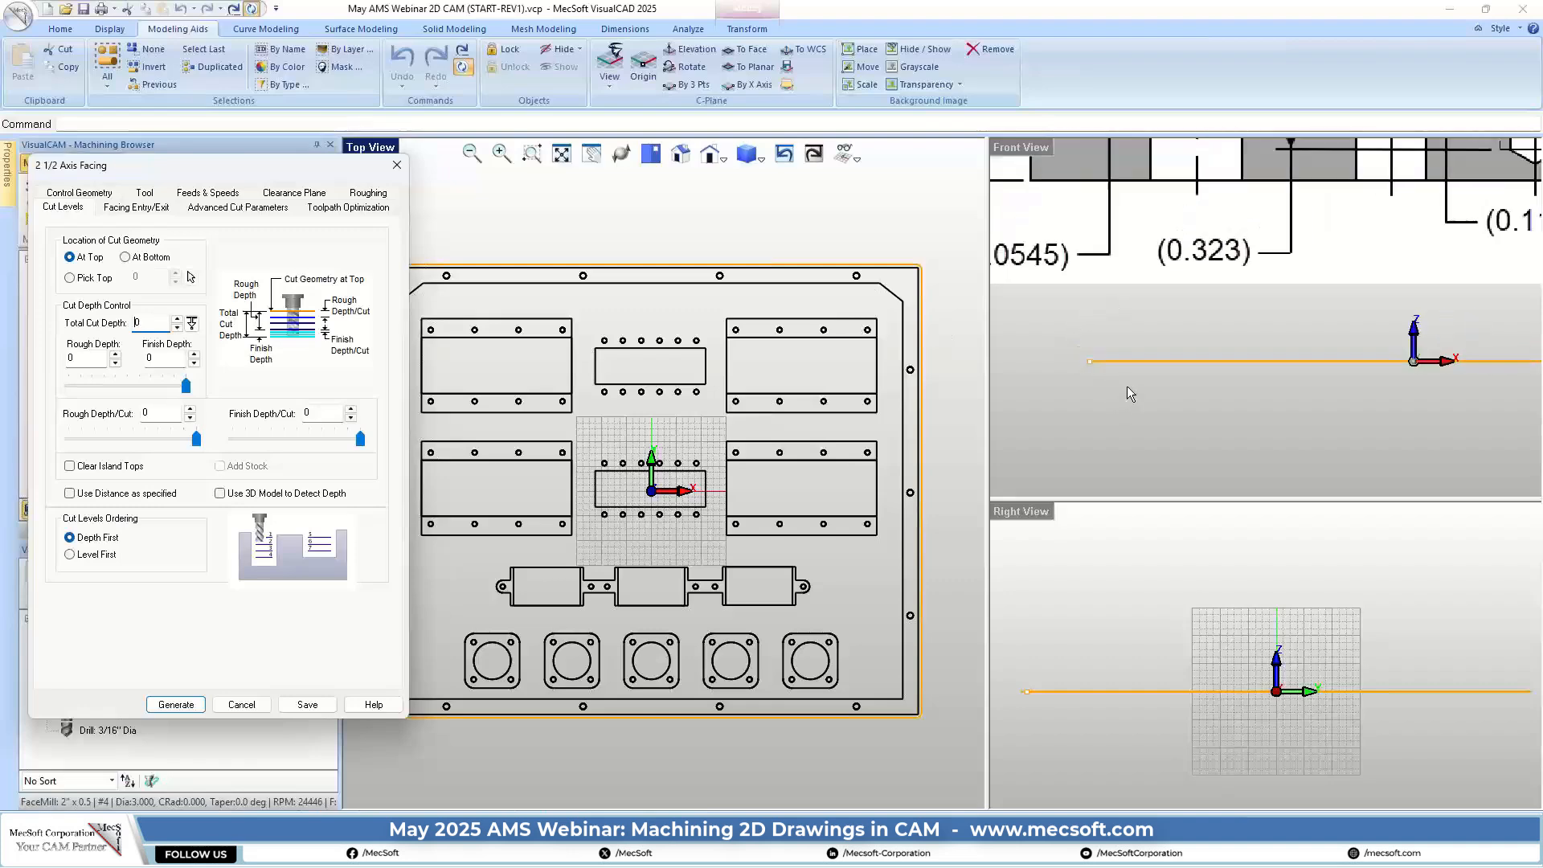
{"action": "scroll", "coordinate": [1115, 376], "scroll_direction": "down", "scroll_amount": 3}
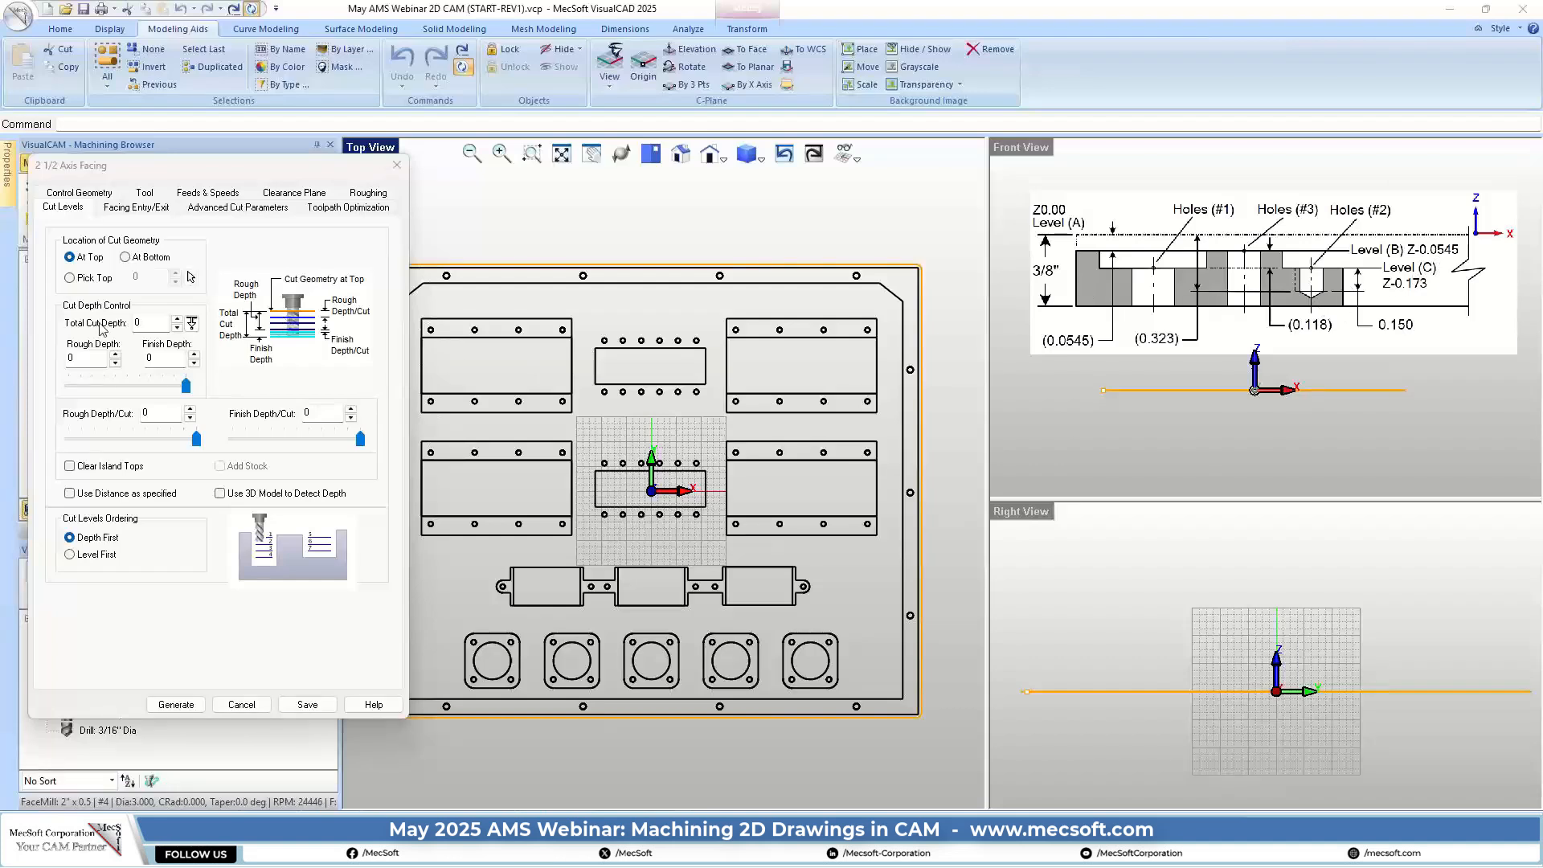
{"action": "double_click", "coordinate": [139, 323]}
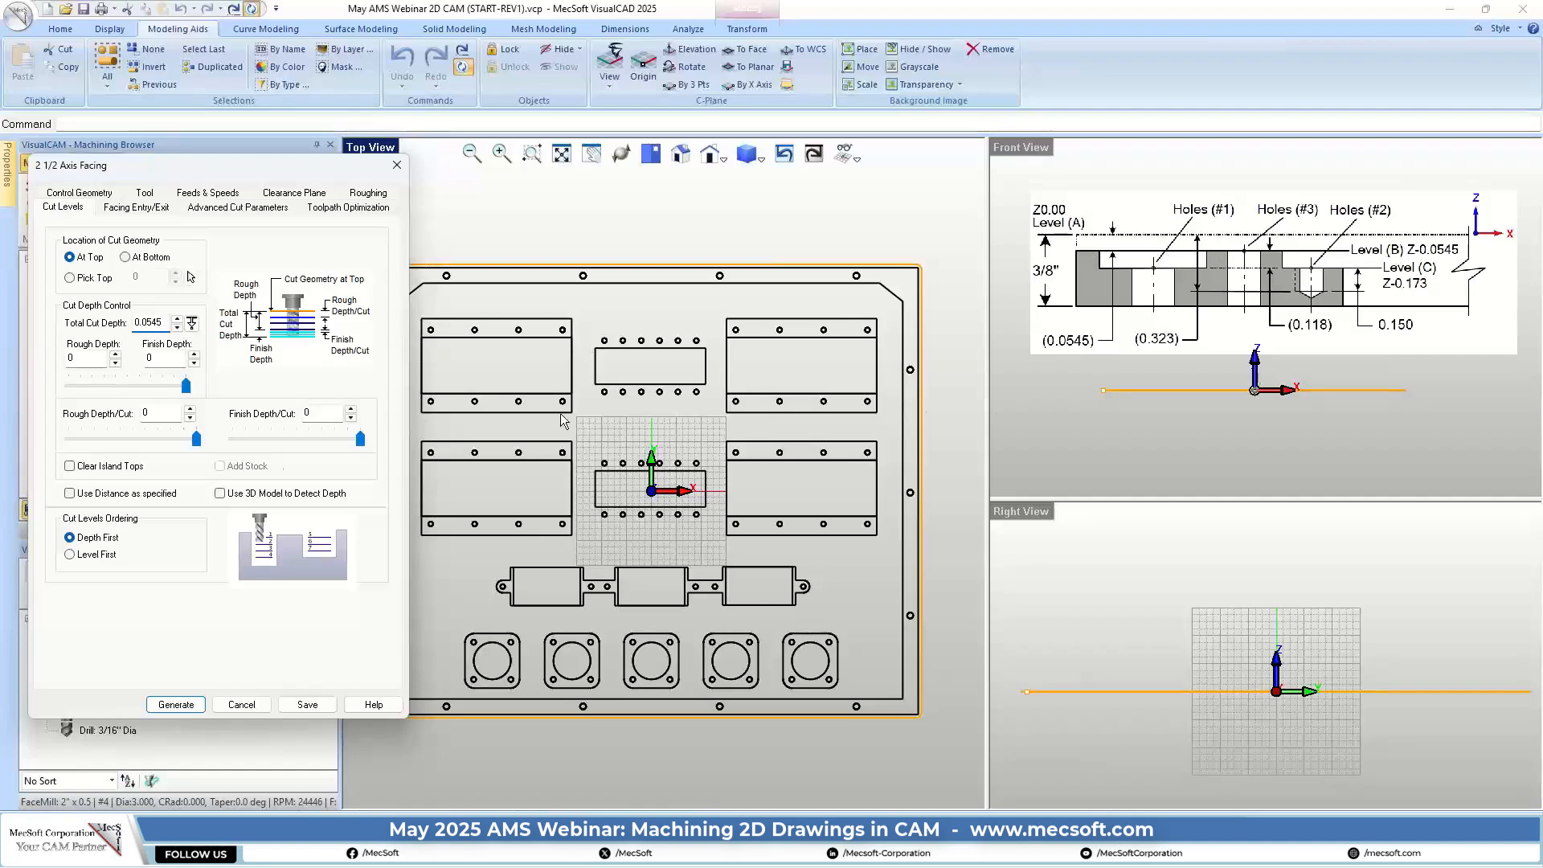
{"action": "left_click_drag", "start_coordinate": [74, 359], "coordinate": [88, 361]}
{"action": "left_click", "coordinate": [161, 324]}
Set both the entry and exit motions of the facing operation to Lines & Arcs
{"action": "left_click", "coordinate": [133, 208]}
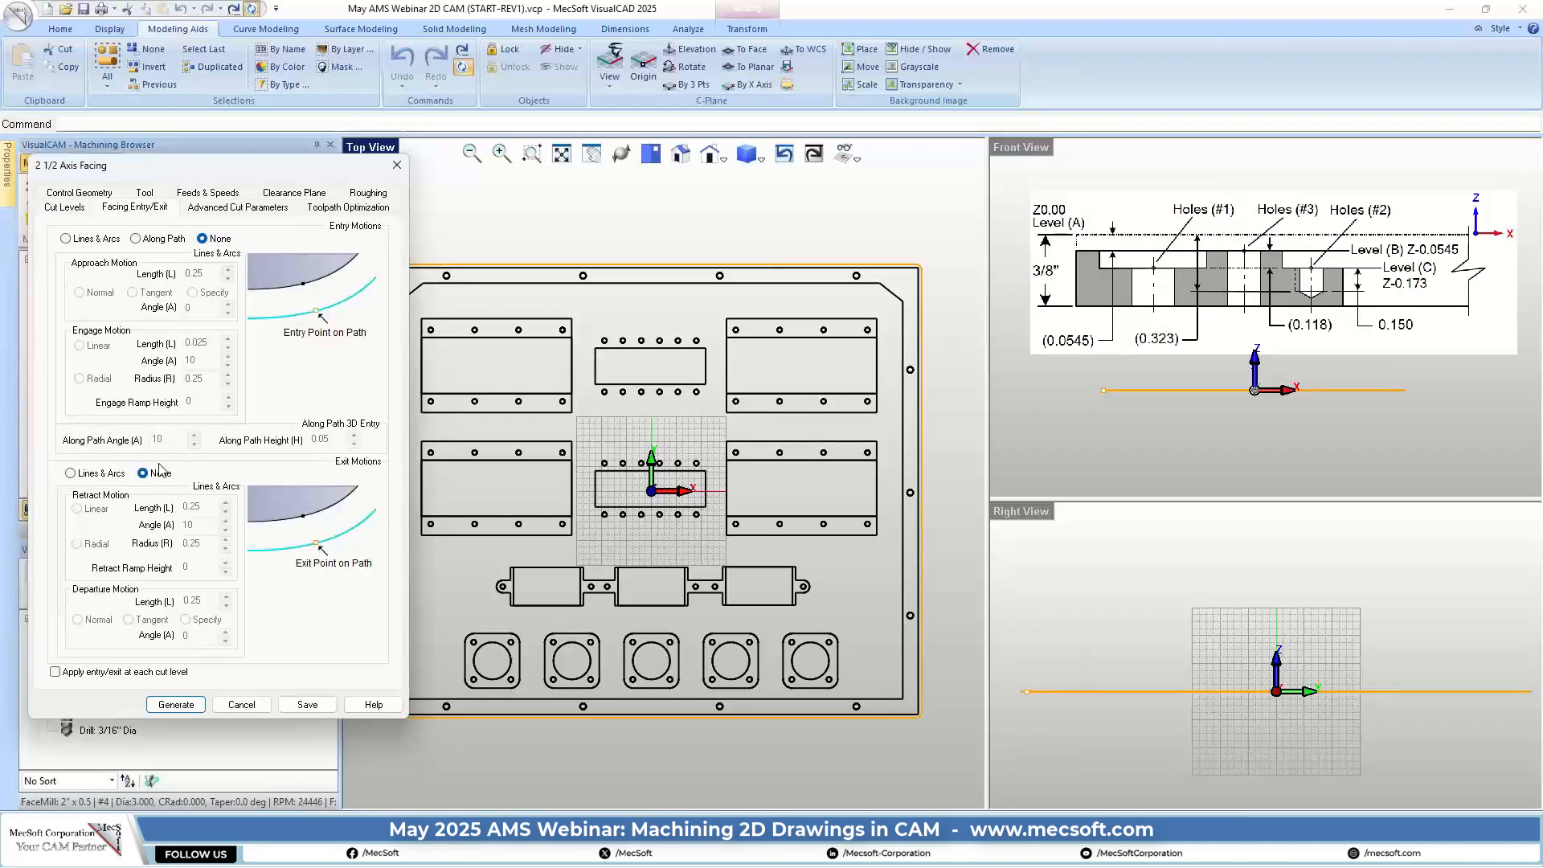
{"action": "left_click", "coordinate": [67, 238]}
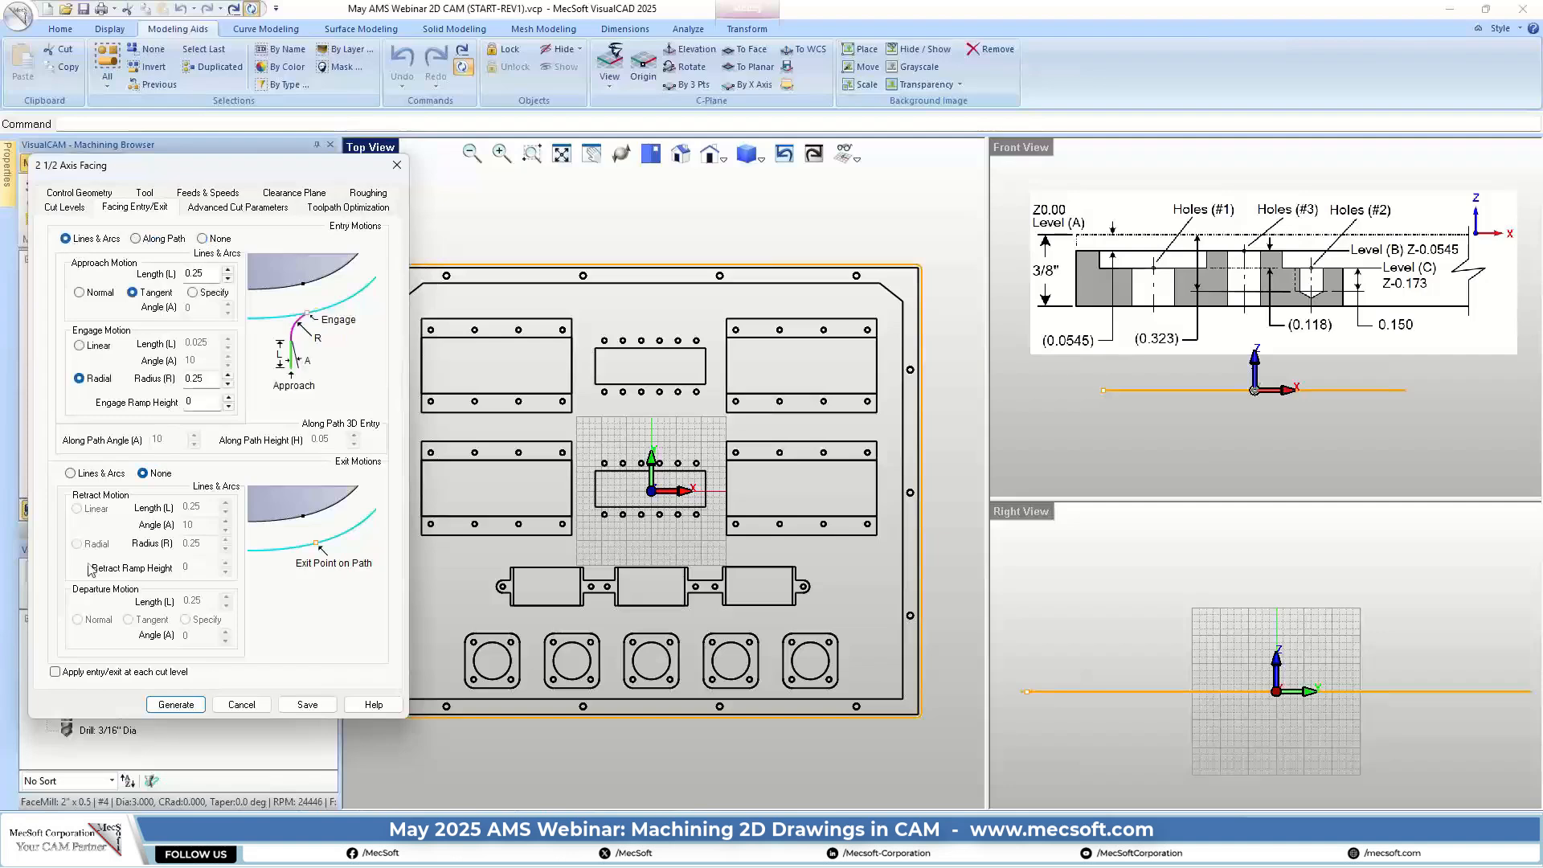
{"action": "left_click", "coordinate": [71, 474]}
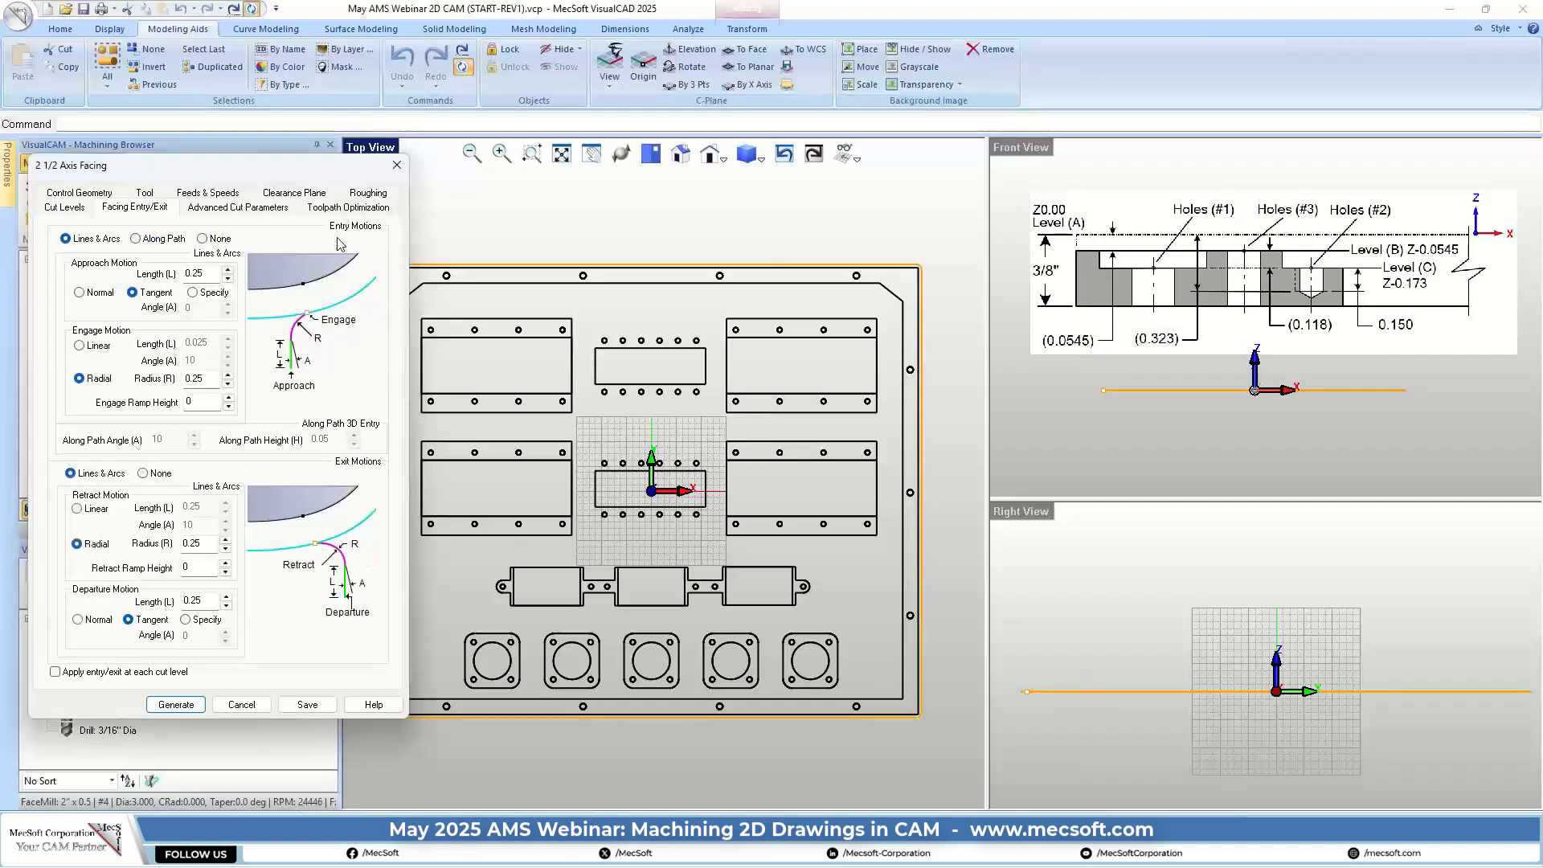
Review the advanced cut and toolpath optimization parameters, generate the facing toolpath, and inspect it in the front view
{"action": "left_click", "coordinate": [238, 207]}
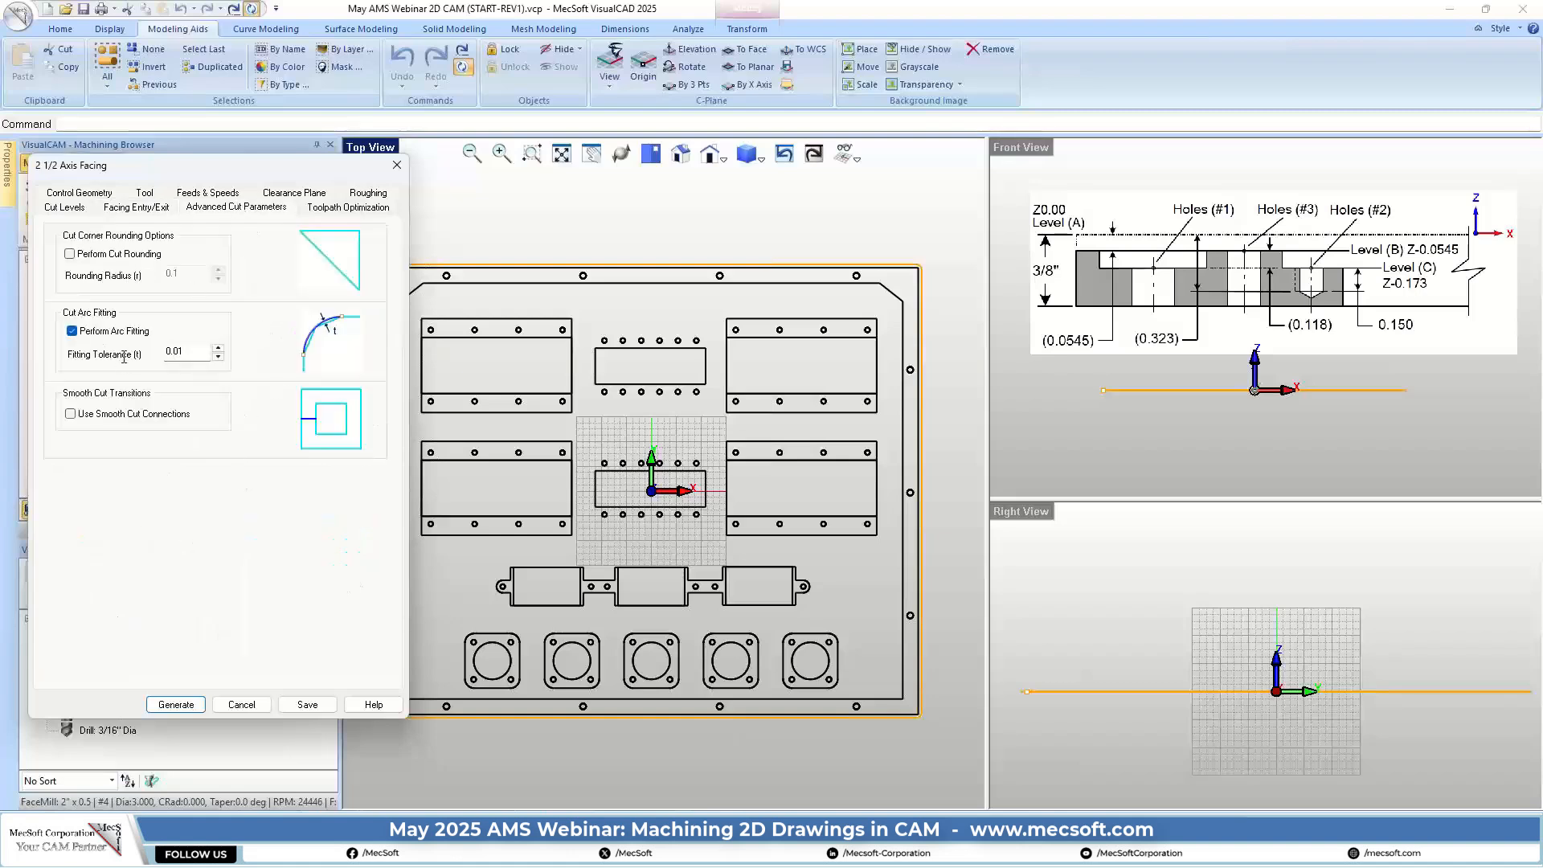
{"action": "left_click", "coordinate": [353, 210]}
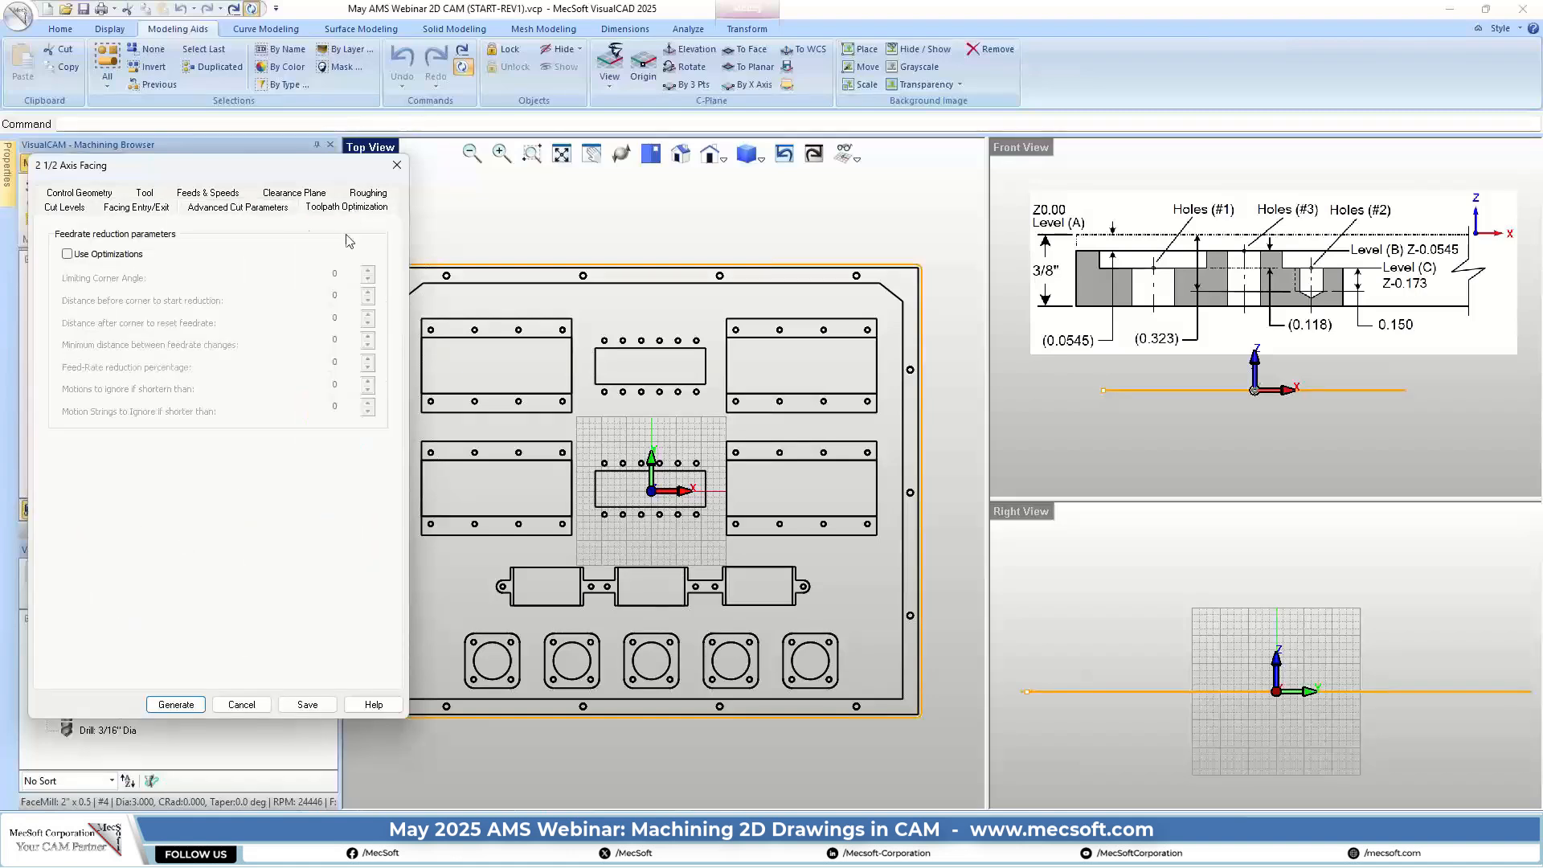
{"action": "left_click", "coordinate": [176, 705]}
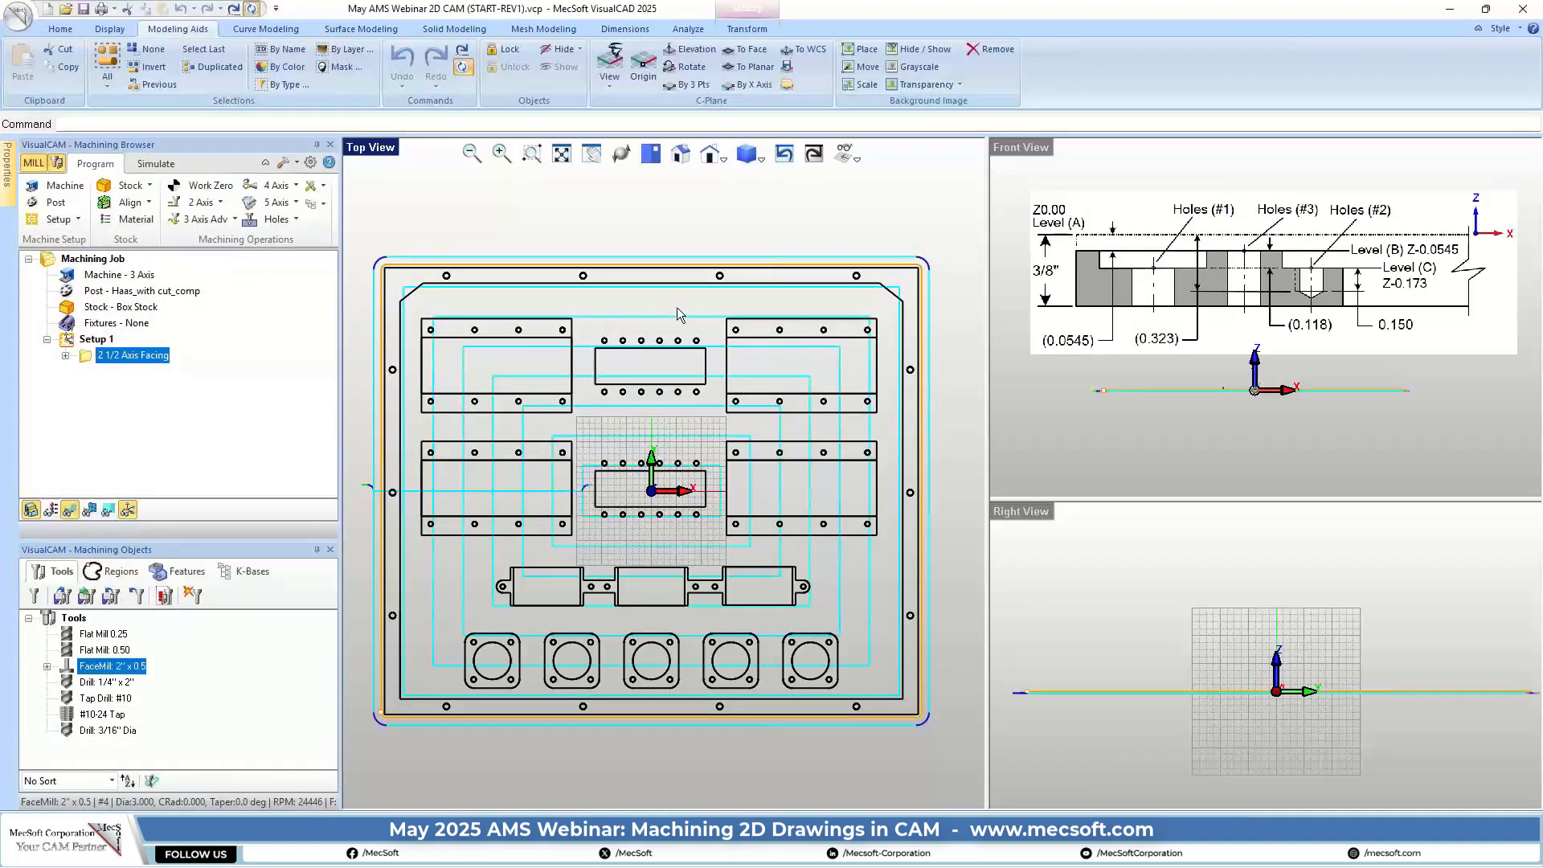
{"action": "scroll", "coordinate": [1139, 388], "scroll_direction": "up", "scroll_amount": 6}
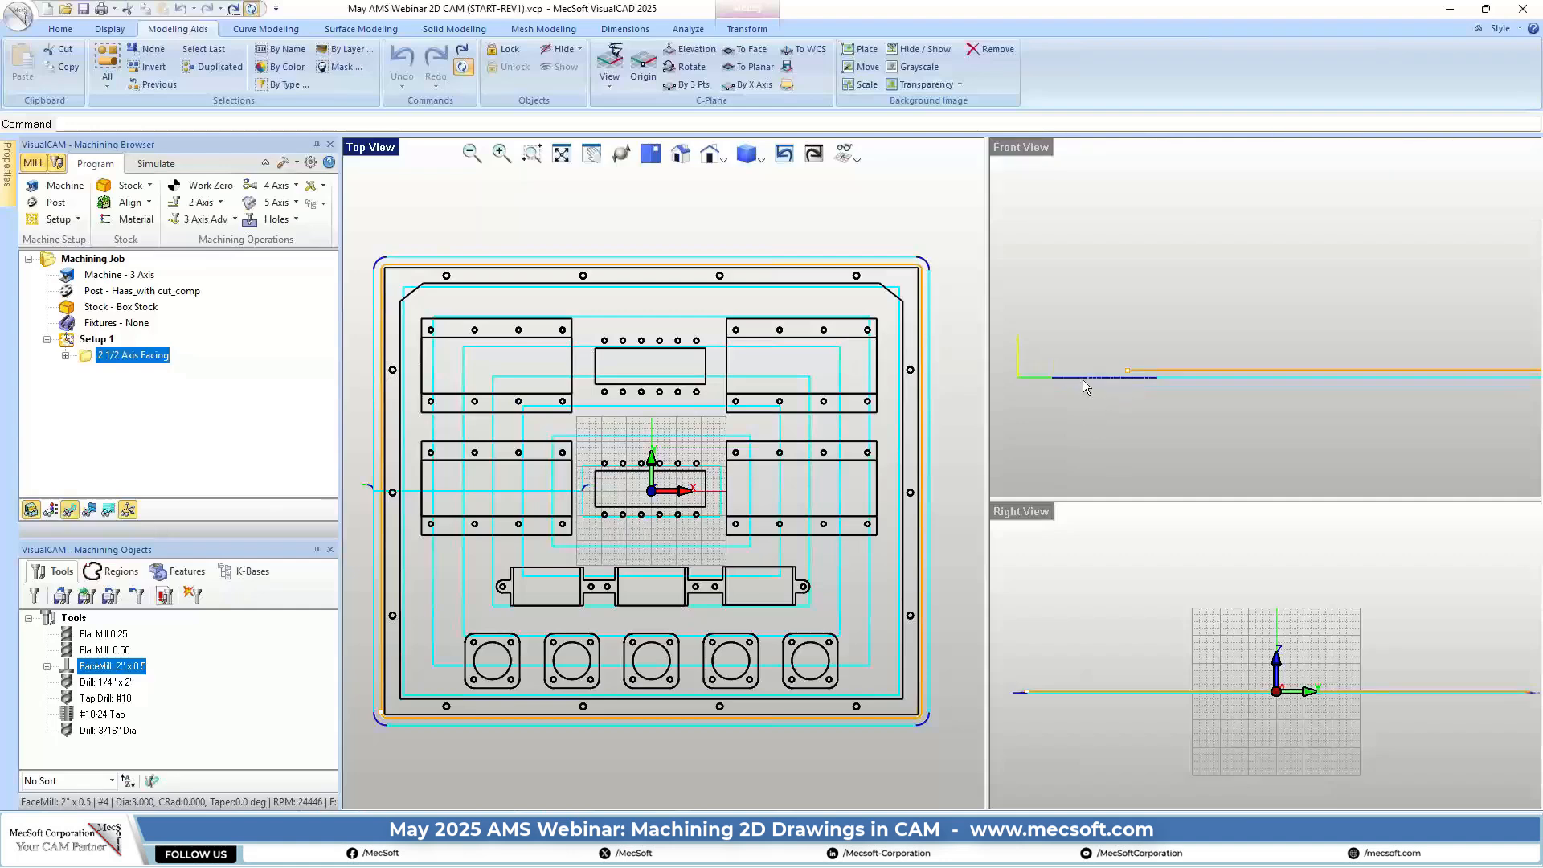
Simulate the 2 1/2 Axis Facing toolpath on the box stock
{"action": "scroll", "coordinate": [1132, 386], "scroll_direction": "up", "scroll_amount": 5}
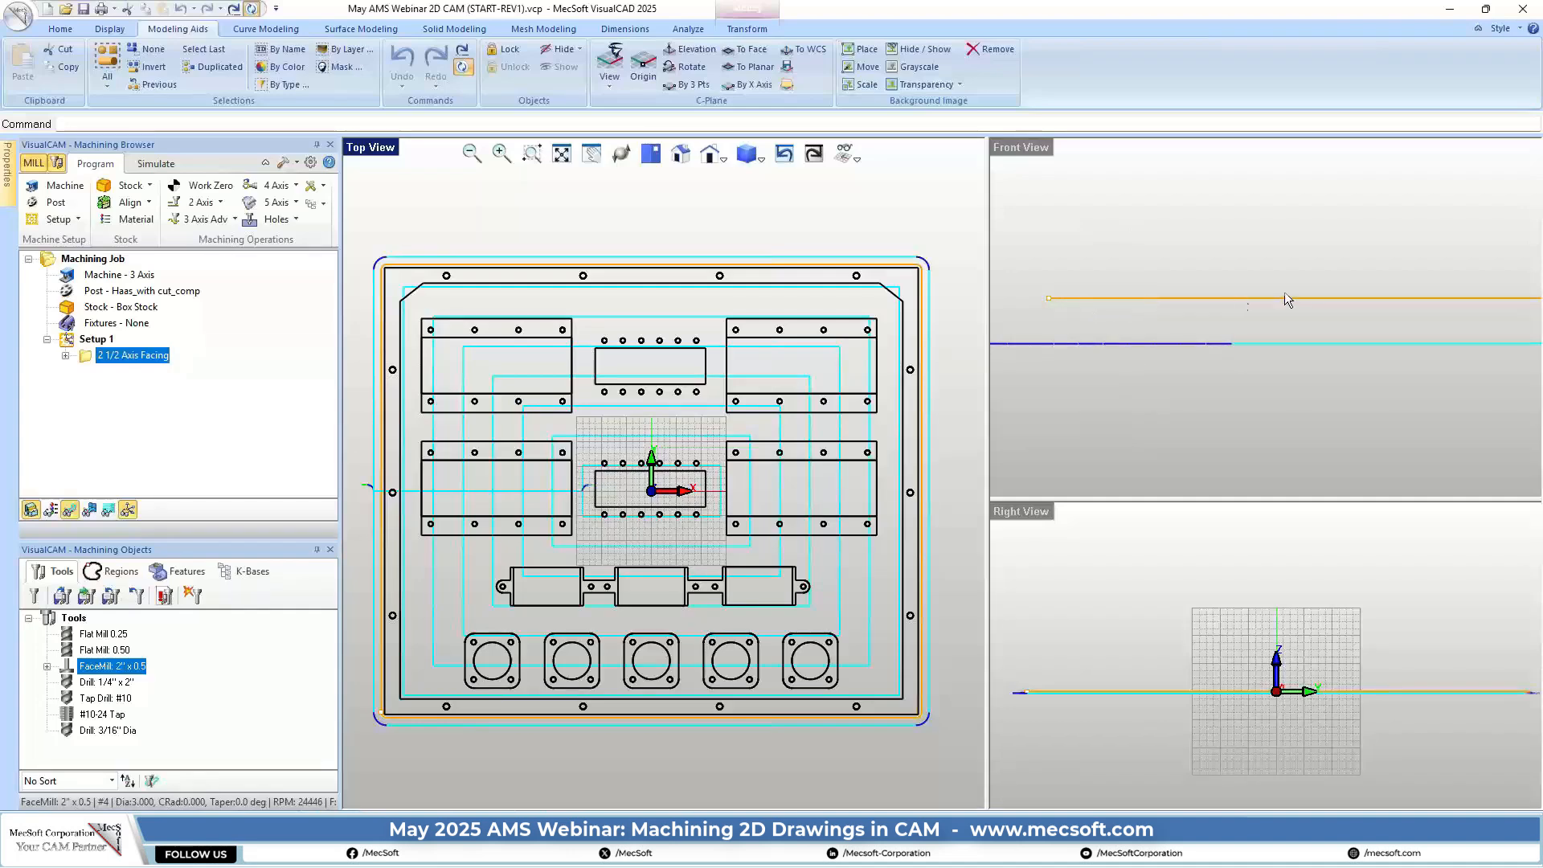
{"action": "scroll", "coordinate": [1205, 345], "scroll_direction": "down", "scroll_amount": 3}
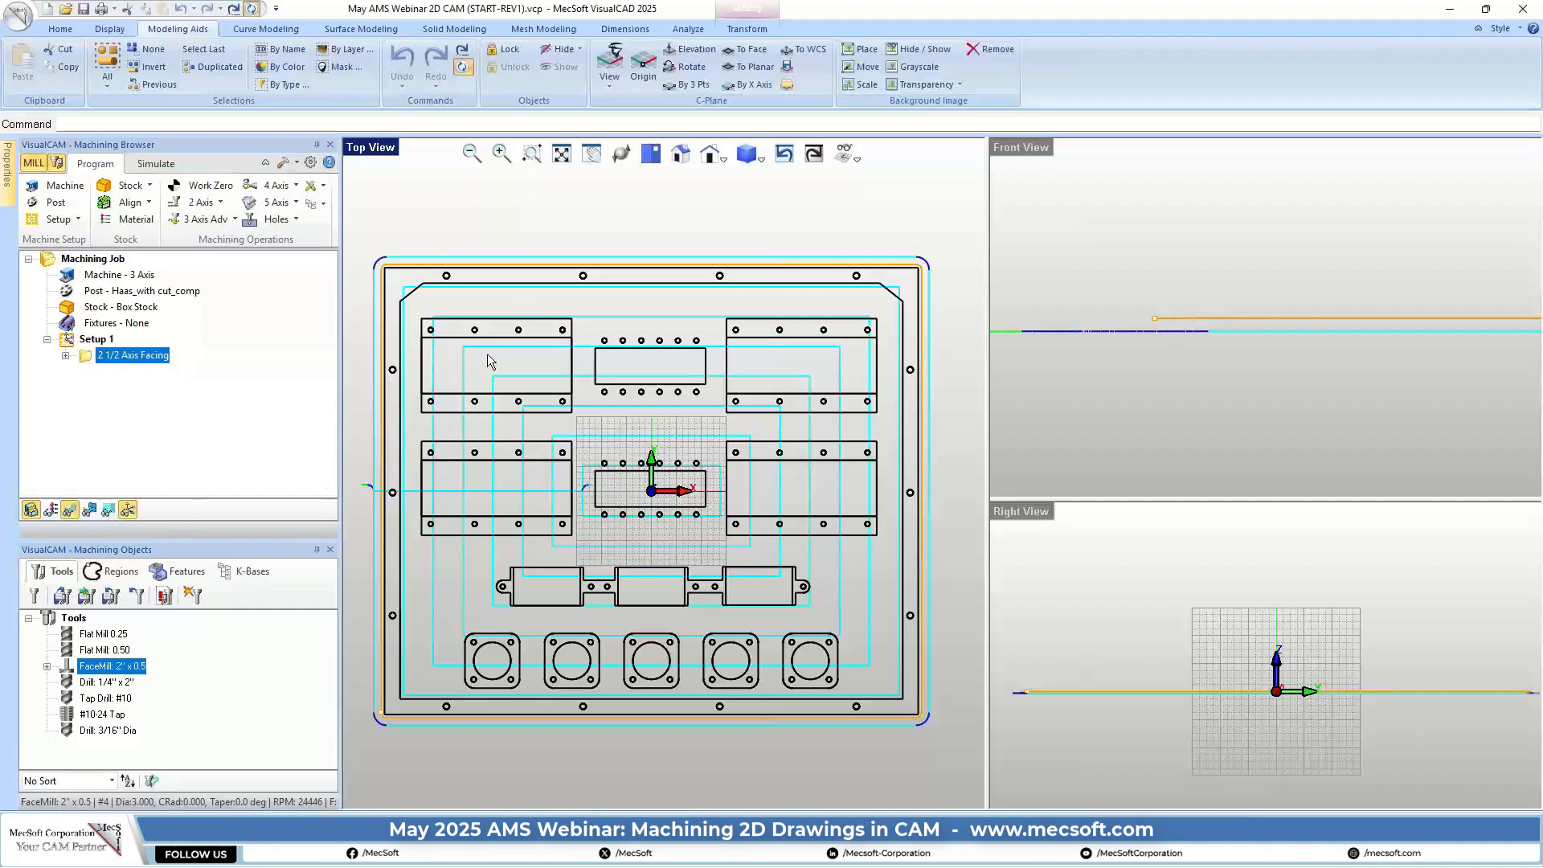
{"action": "left_click", "coordinate": [156, 164]}
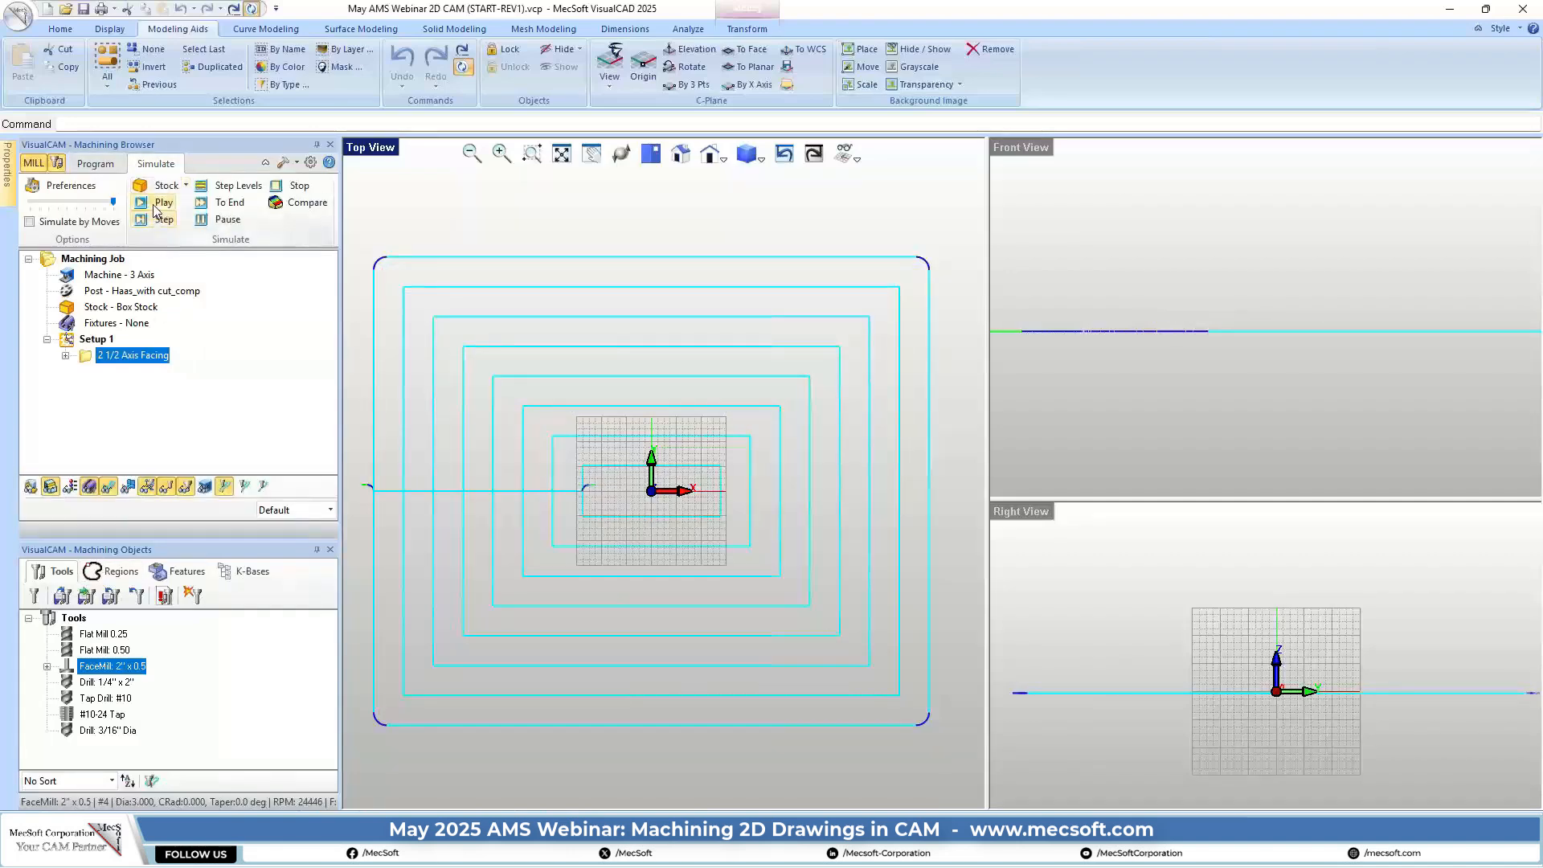
{"action": "left_click", "coordinate": [161, 204]}
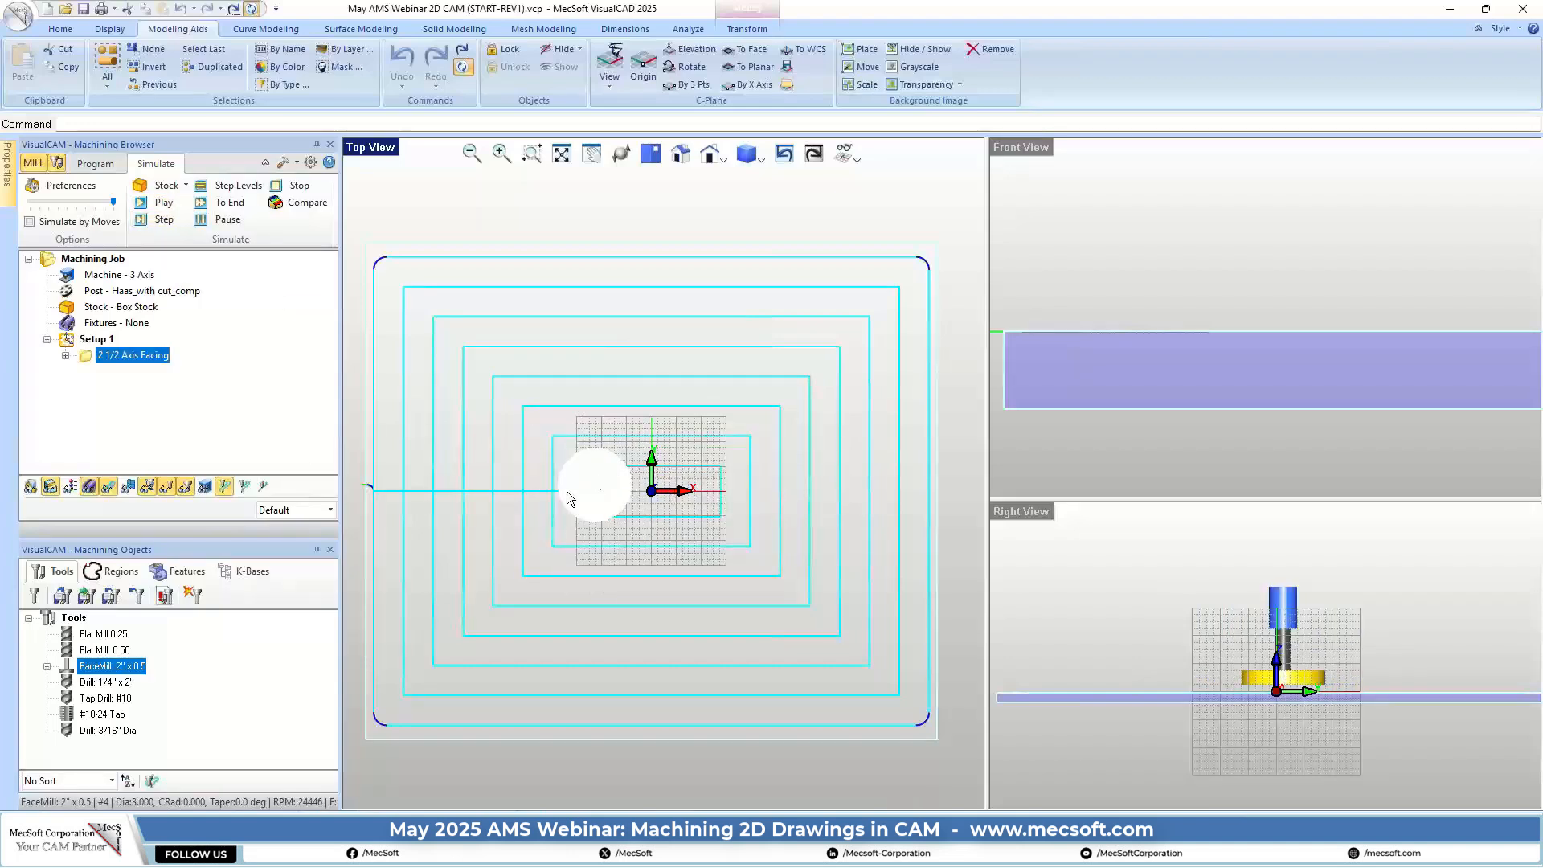
Examine the faced stock in the front view and compare it with the depth levels in the cross-section background image
{"action": "scroll", "coordinate": [608, 460], "scroll_direction": "down", "scroll_amount": 3}
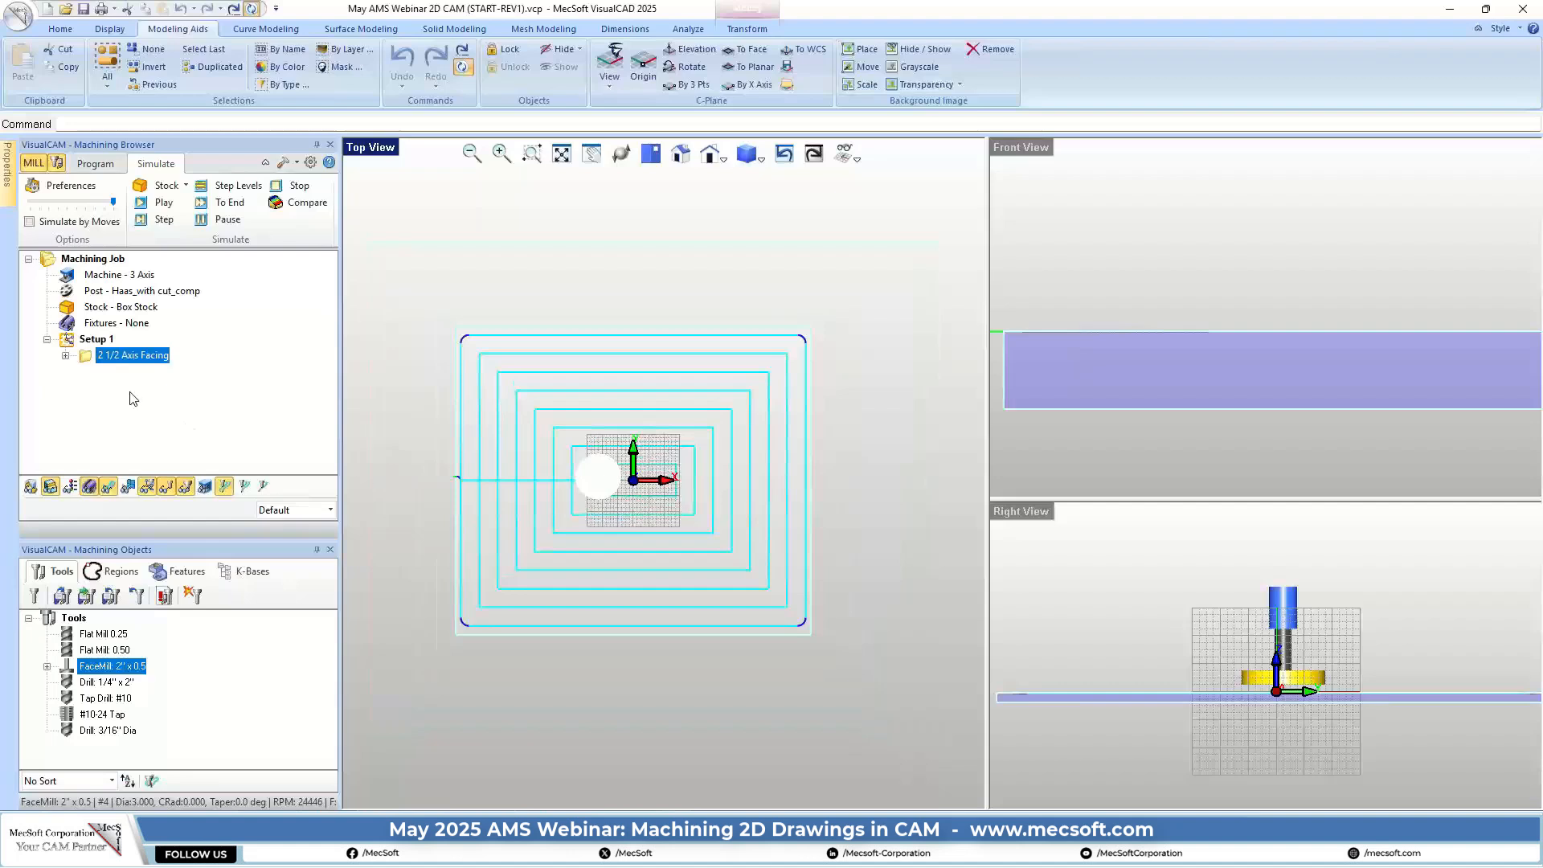
{"action": "scroll", "coordinate": [1164, 369], "scroll_direction": "down", "scroll_amount": 4}
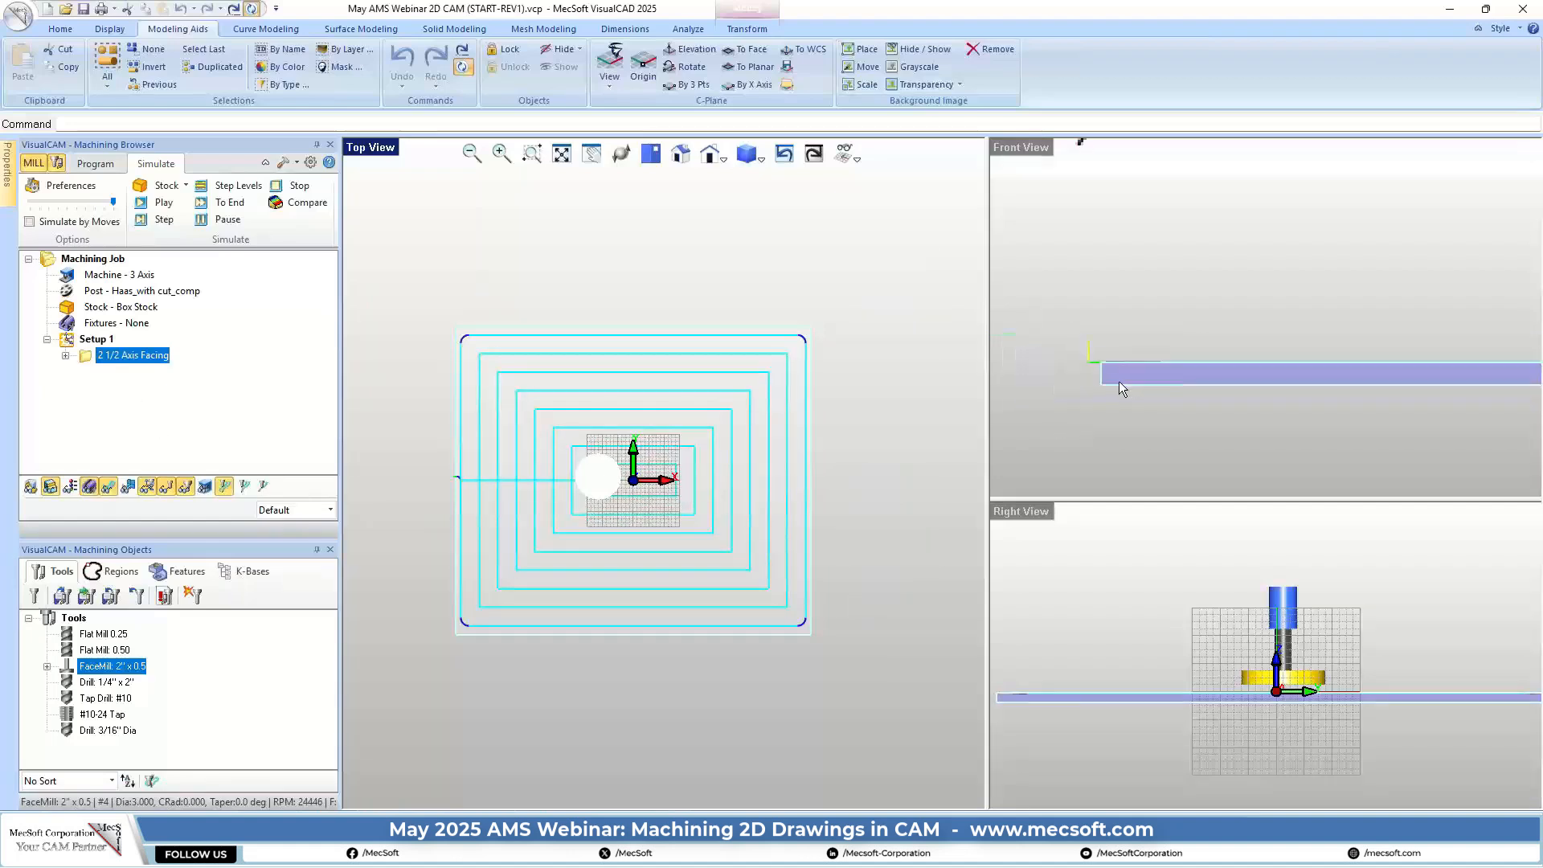
{"action": "scroll", "coordinate": [1077, 402], "scroll_direction": "down", "scroll_amount": 2}
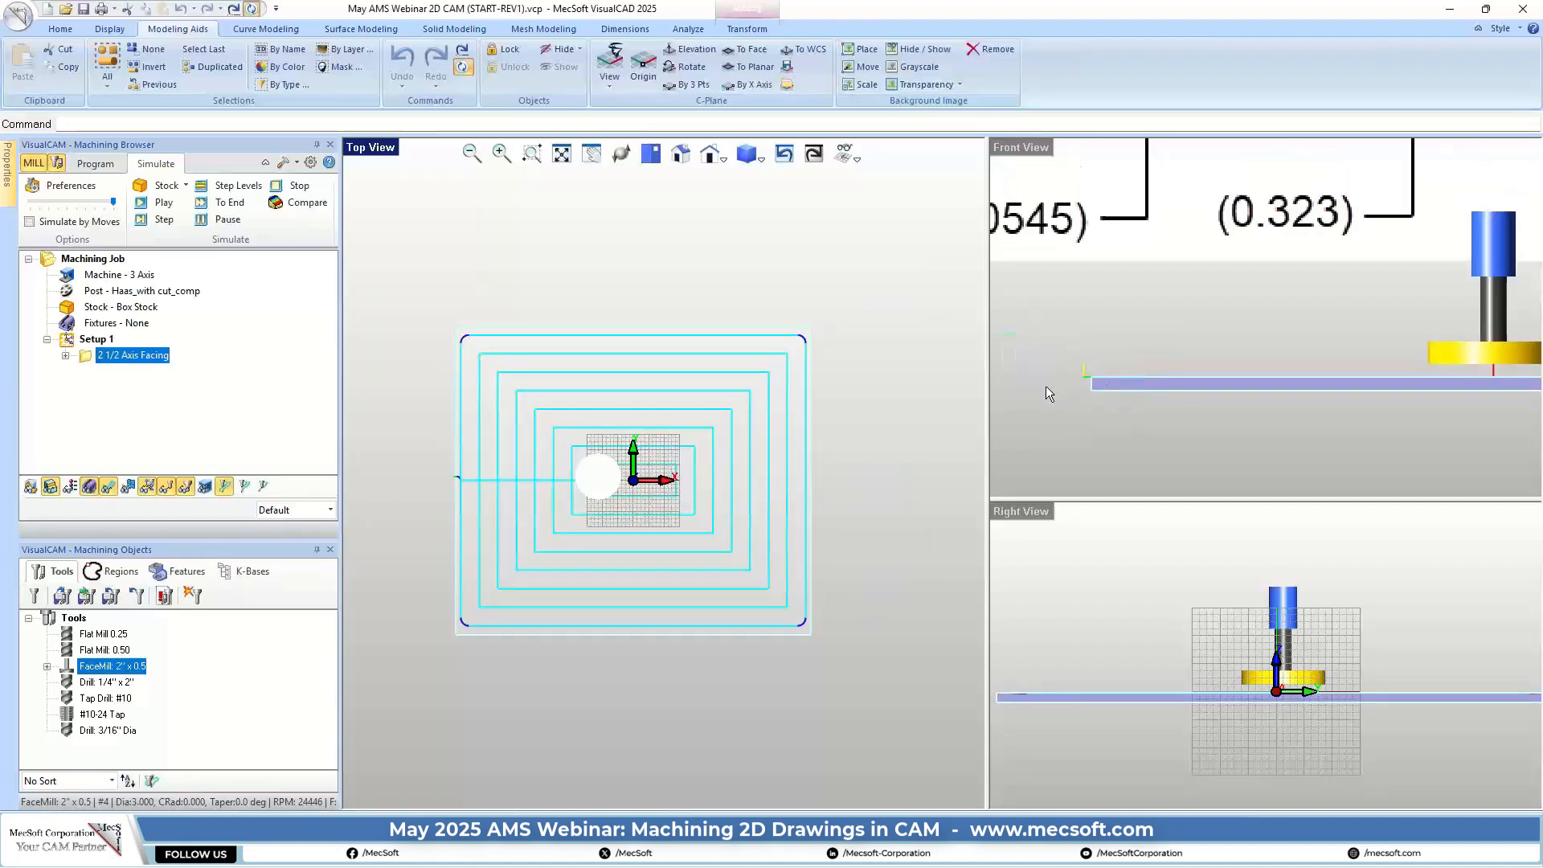
{"action": "scroll", "coordinate": [1048, 392], "scroll_direction": "down", "scroll_amount": 4}
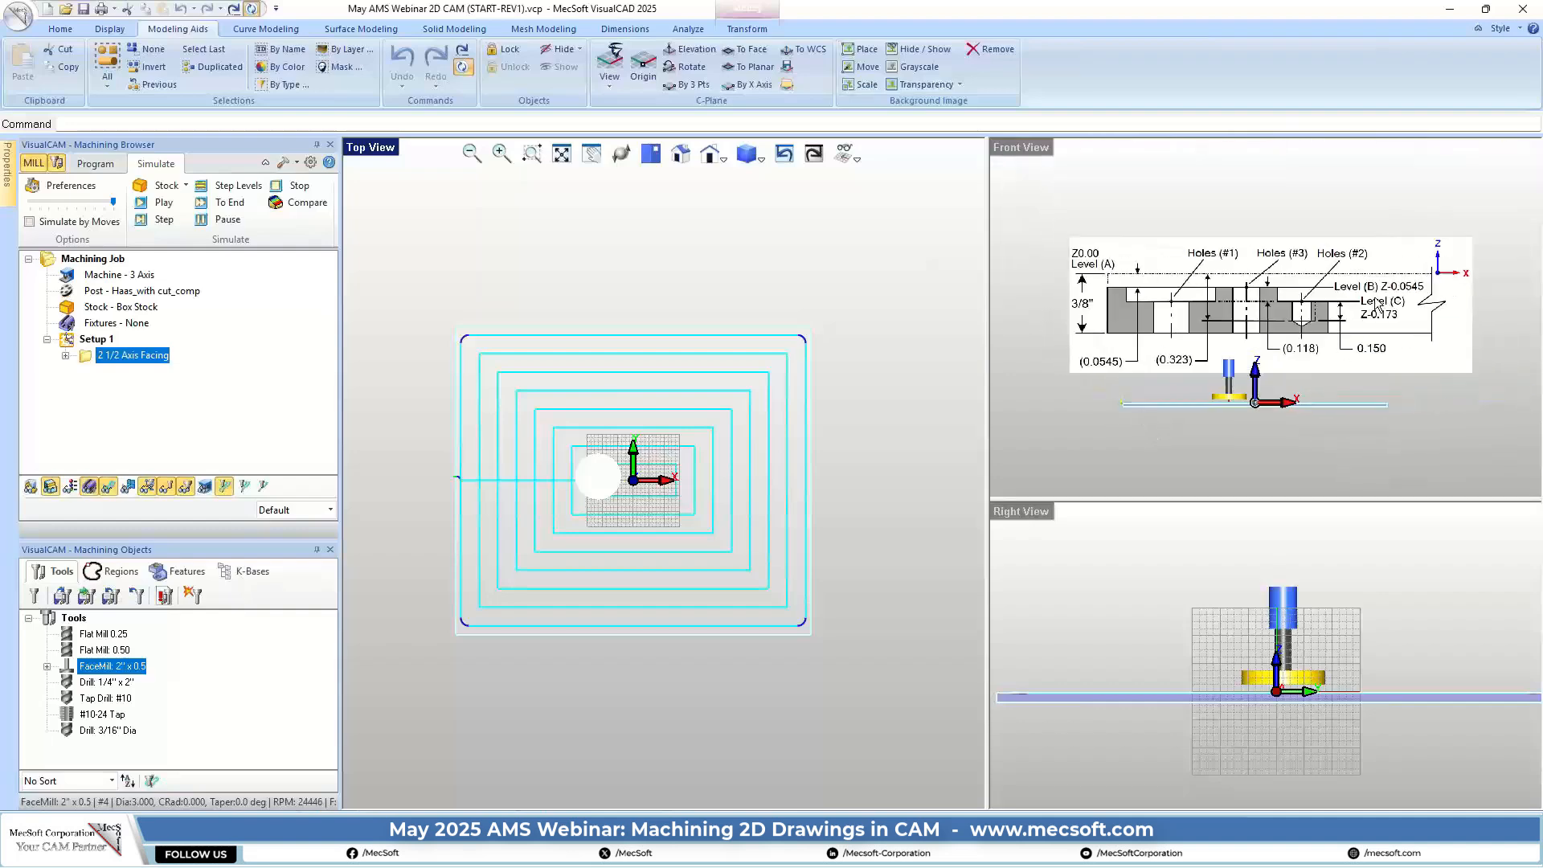
{"action": "scroll", "coordinate": [1377, 308], "scroll_direction": "up", "scroll_amount": 3}
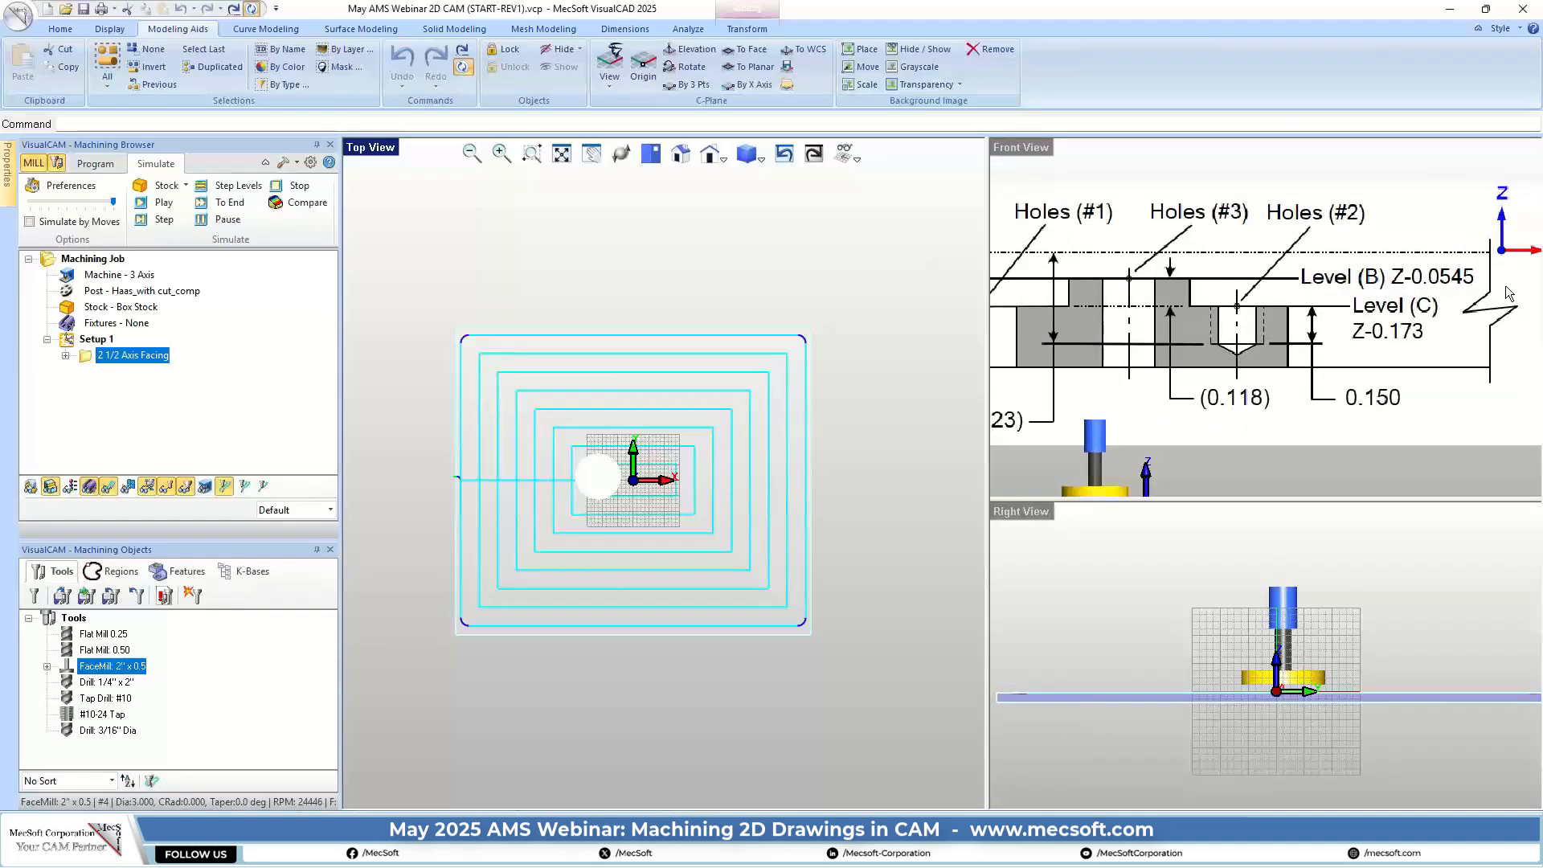
{"action": "scroll", "coordinate": [1408, 297], "scroll_direction": "down", "scroll_amount": 3}
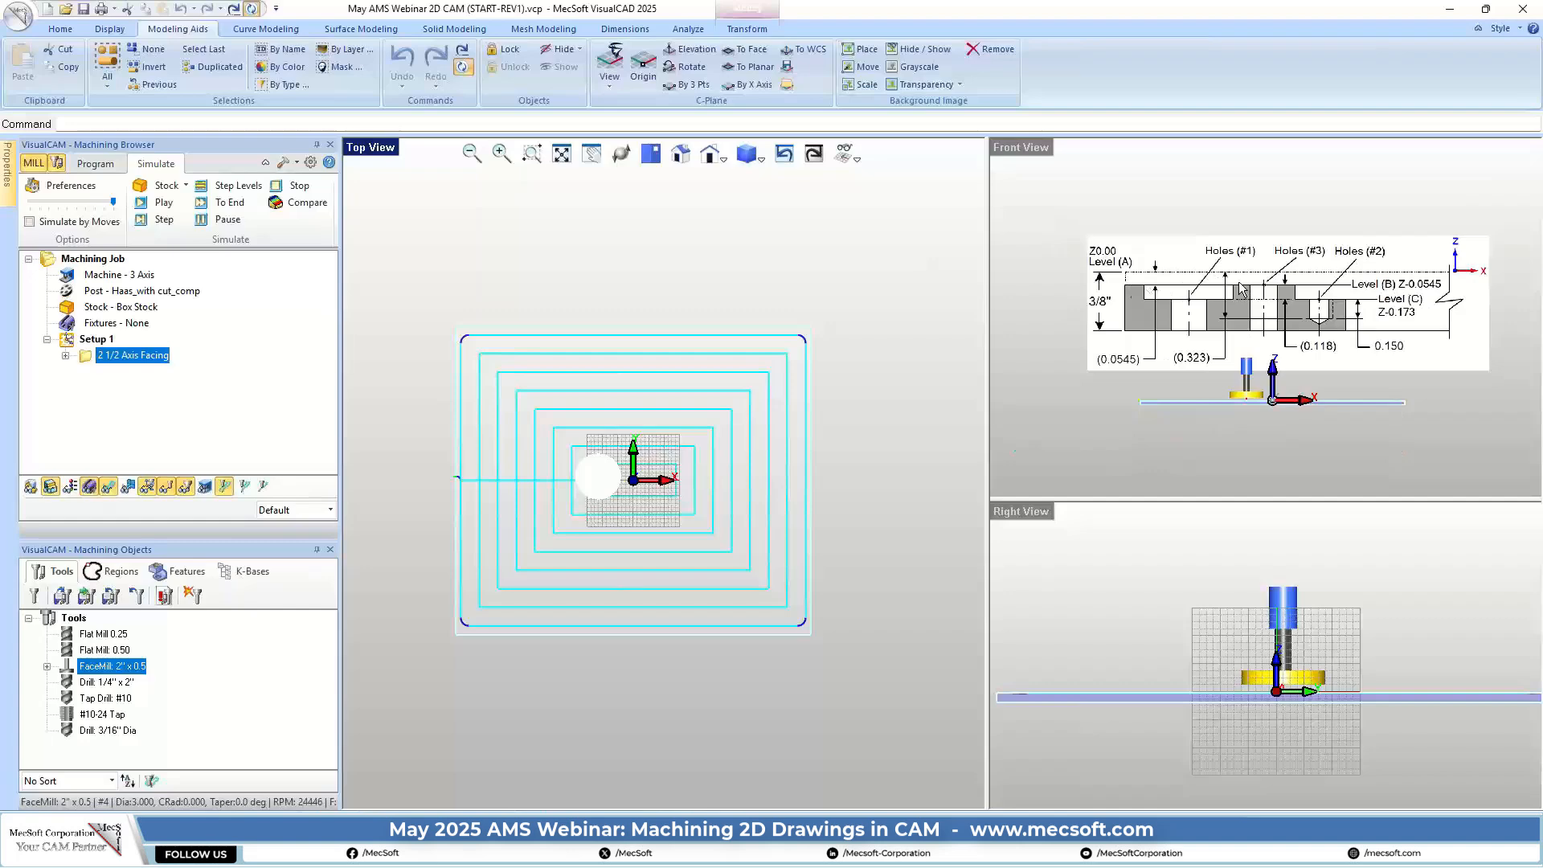
{"action": "scroll", "coordinate": [1136, 406], "scroll_direction": "up", "scroll_amount": 3}
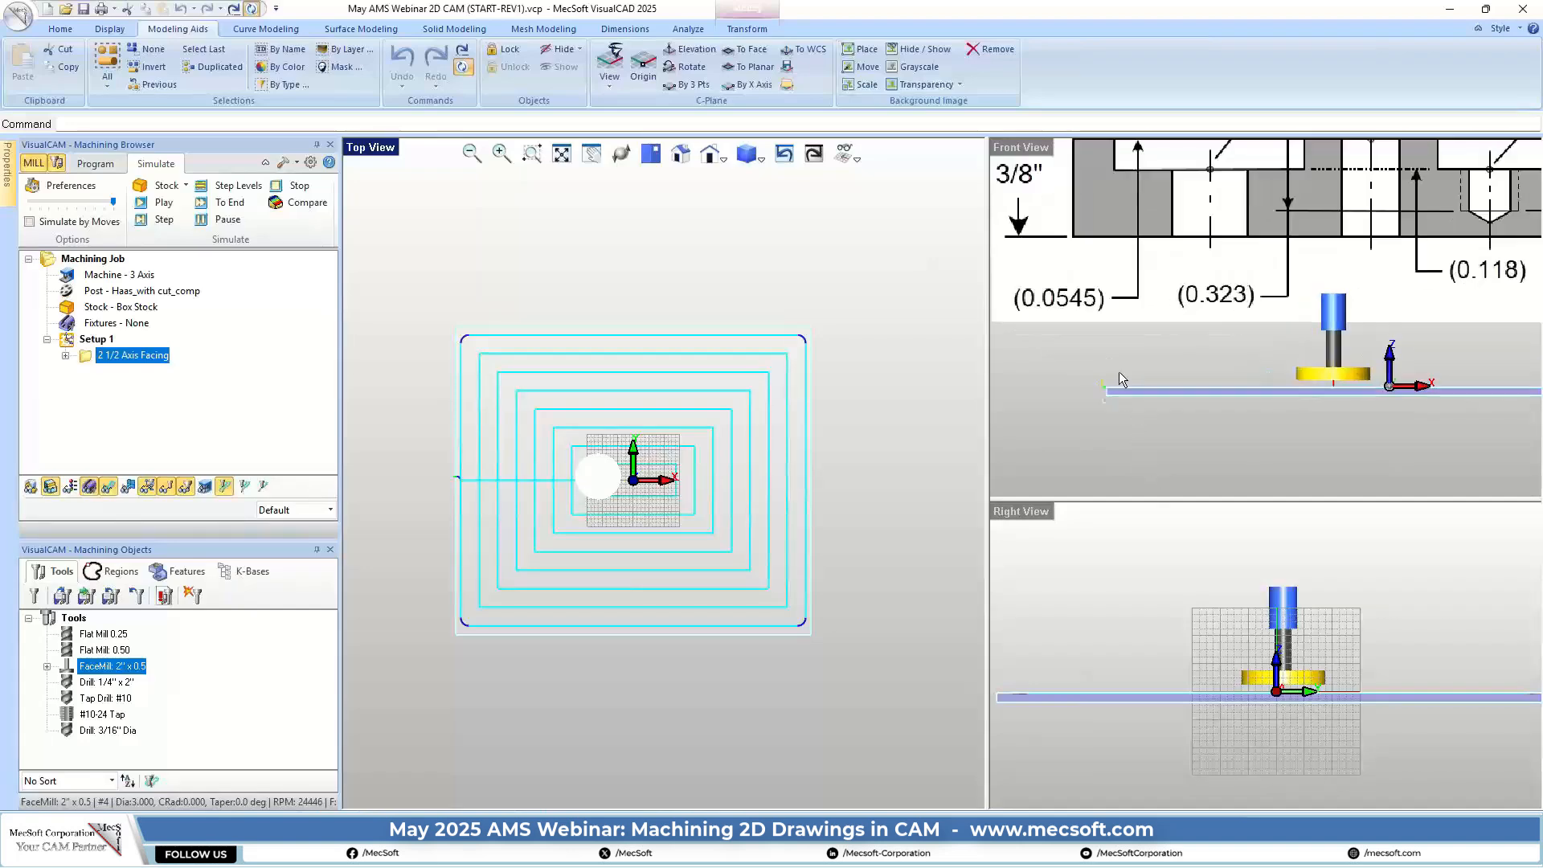
{"action": "scroll", "coordinate": [1115, 398], "scroll_direction": "up", "scroll_amount": 3}
{"action": "scroll", "coordinate": [1120, 428], "scroll_direction": "down", "scroll_amount": 2}
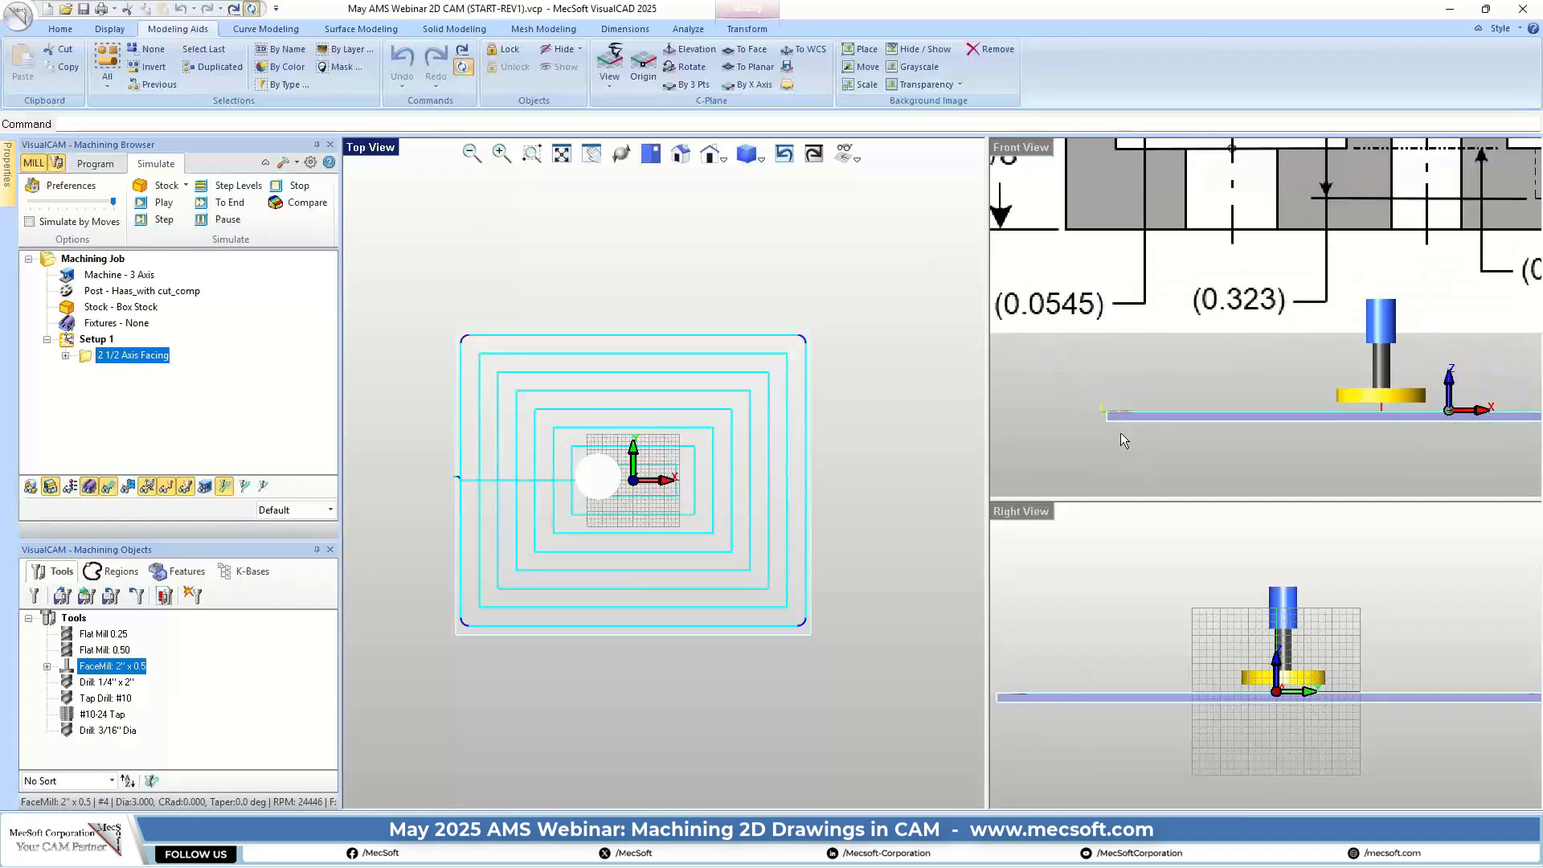
{"action": "scroll", "coordinate": [1123, 440], "scroll_direction": "down", "scroll_amount": 1}
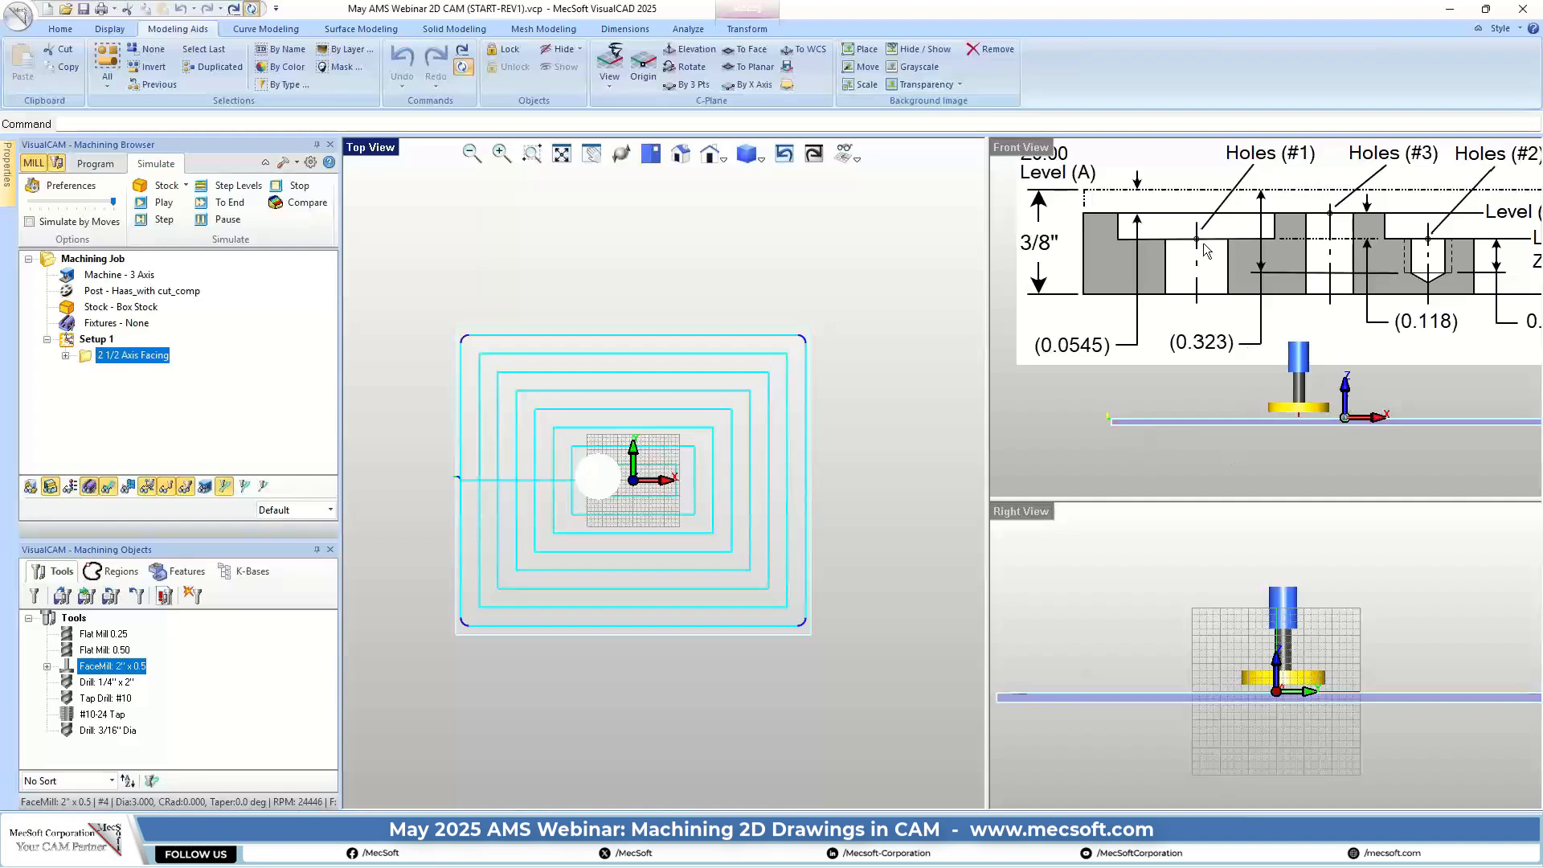
{"action": "scroll", "coordinate": [1145, 427], "scroll_direction": "down", "scroll_amount": 2}
{"action": "scroll", "coordinate": [1139, 437], "scroll_direction": "up", "scroll_amount": 3}
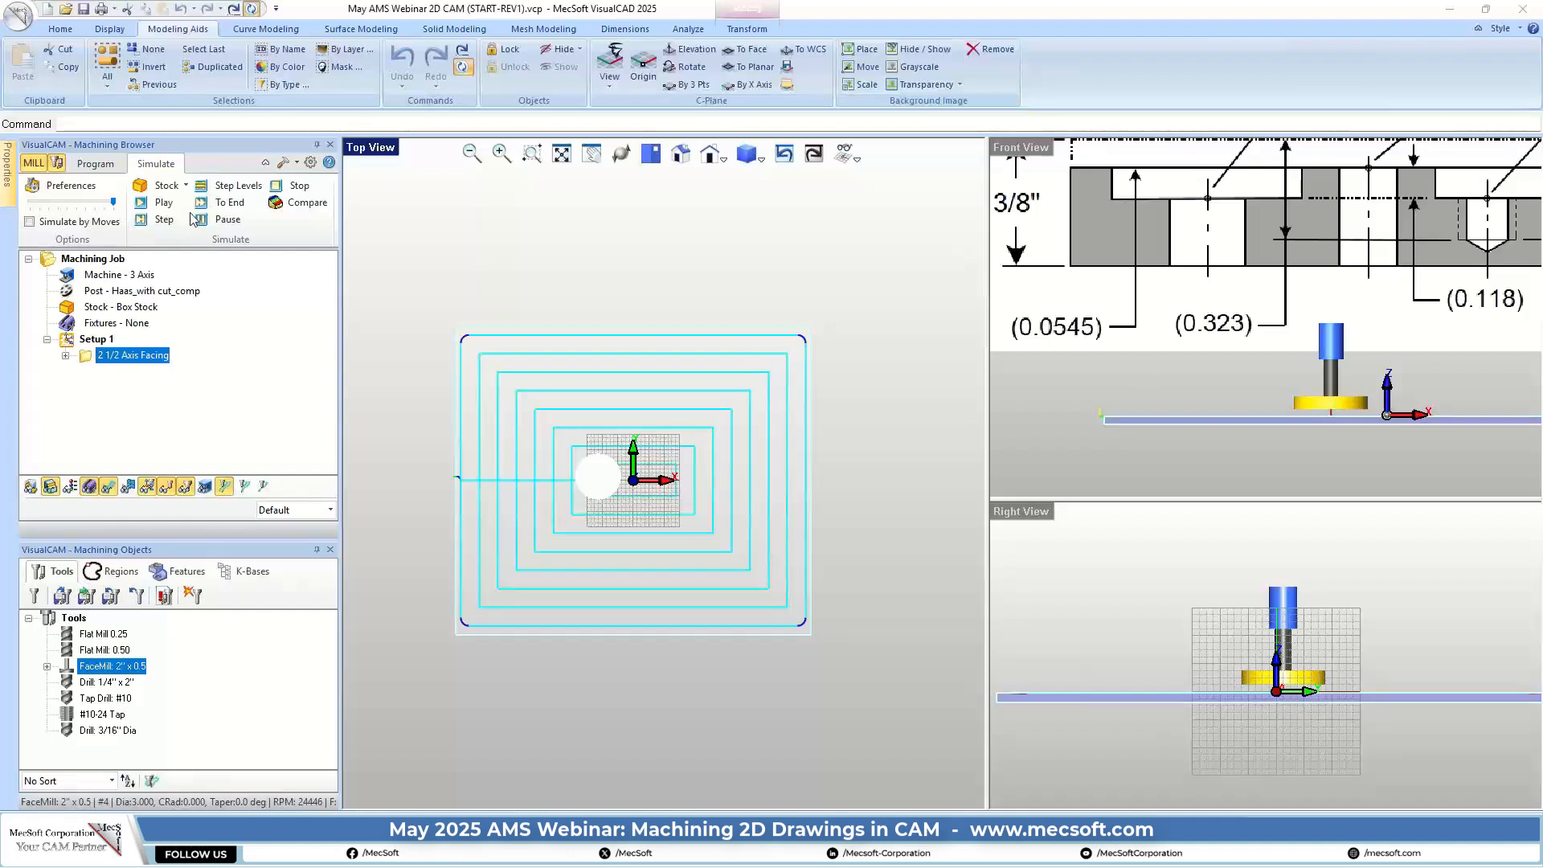
Create a 2 1/2 Axis Pocketing operation and remove its preselected machining region
{"action": "left_click", "coordinate": [97, 166]}
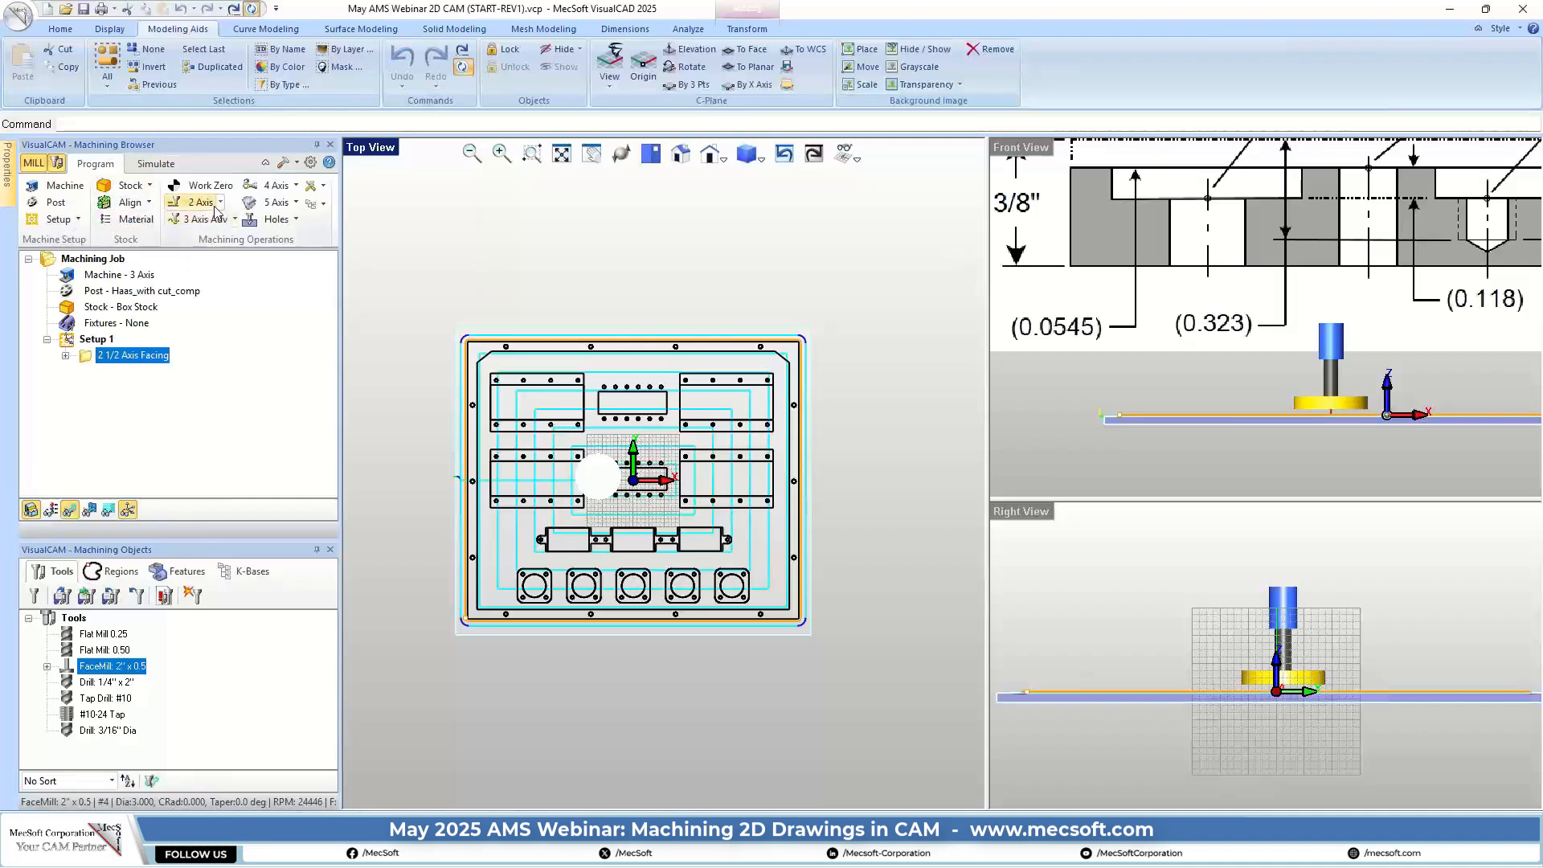
{"action": "left_click", "coordinate": [221, 204]}
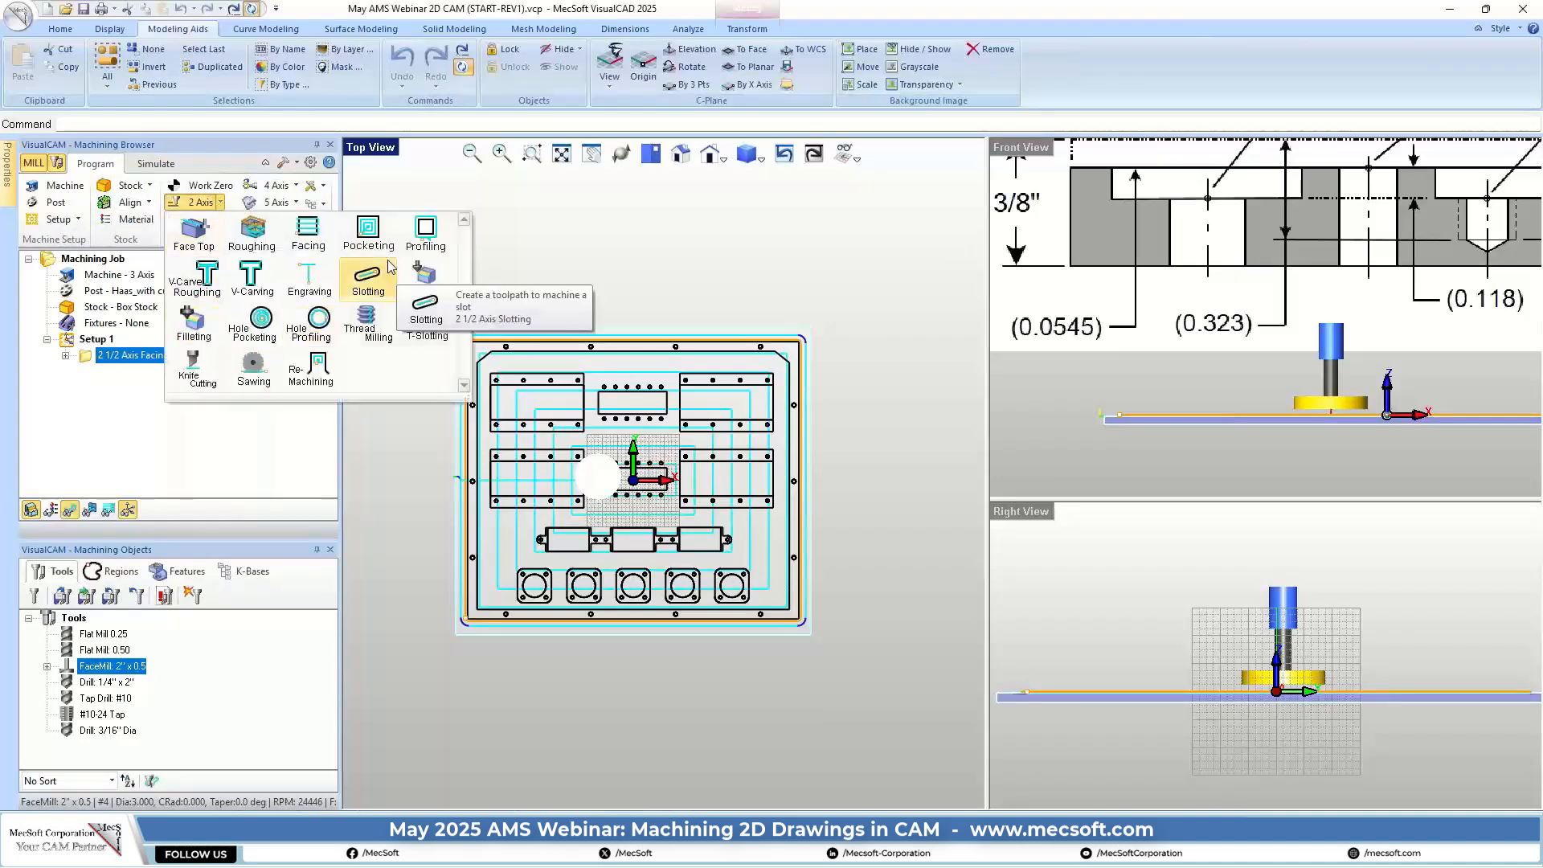
{"action": "left_click", "coordinate": [369, 233]}
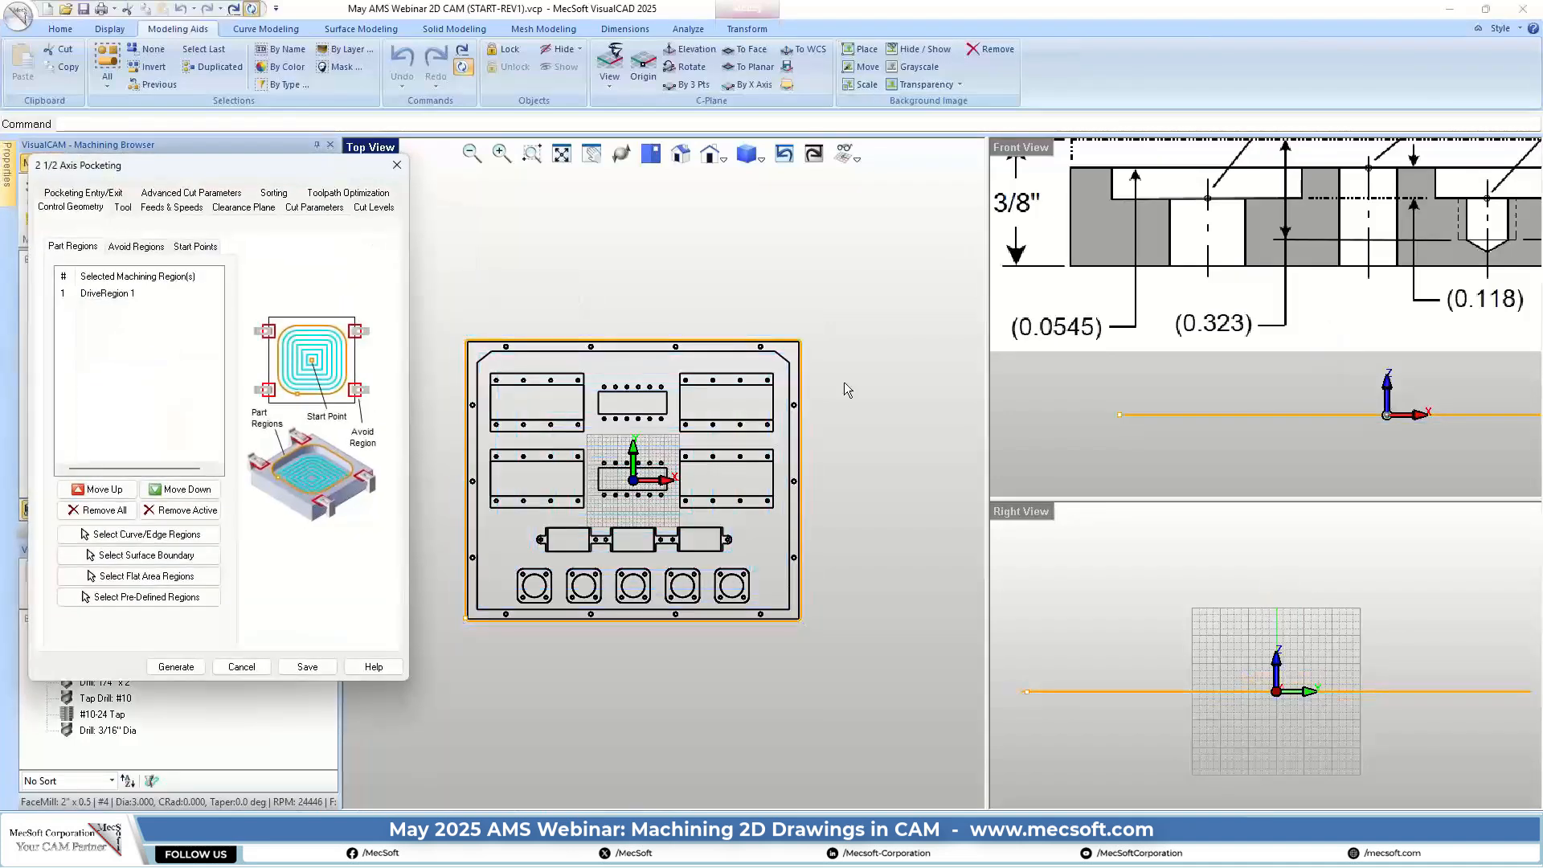
{"action": "scroll", "coordinate": [796, 365], "scroll_direction": "up", "scroll_amount": 5}
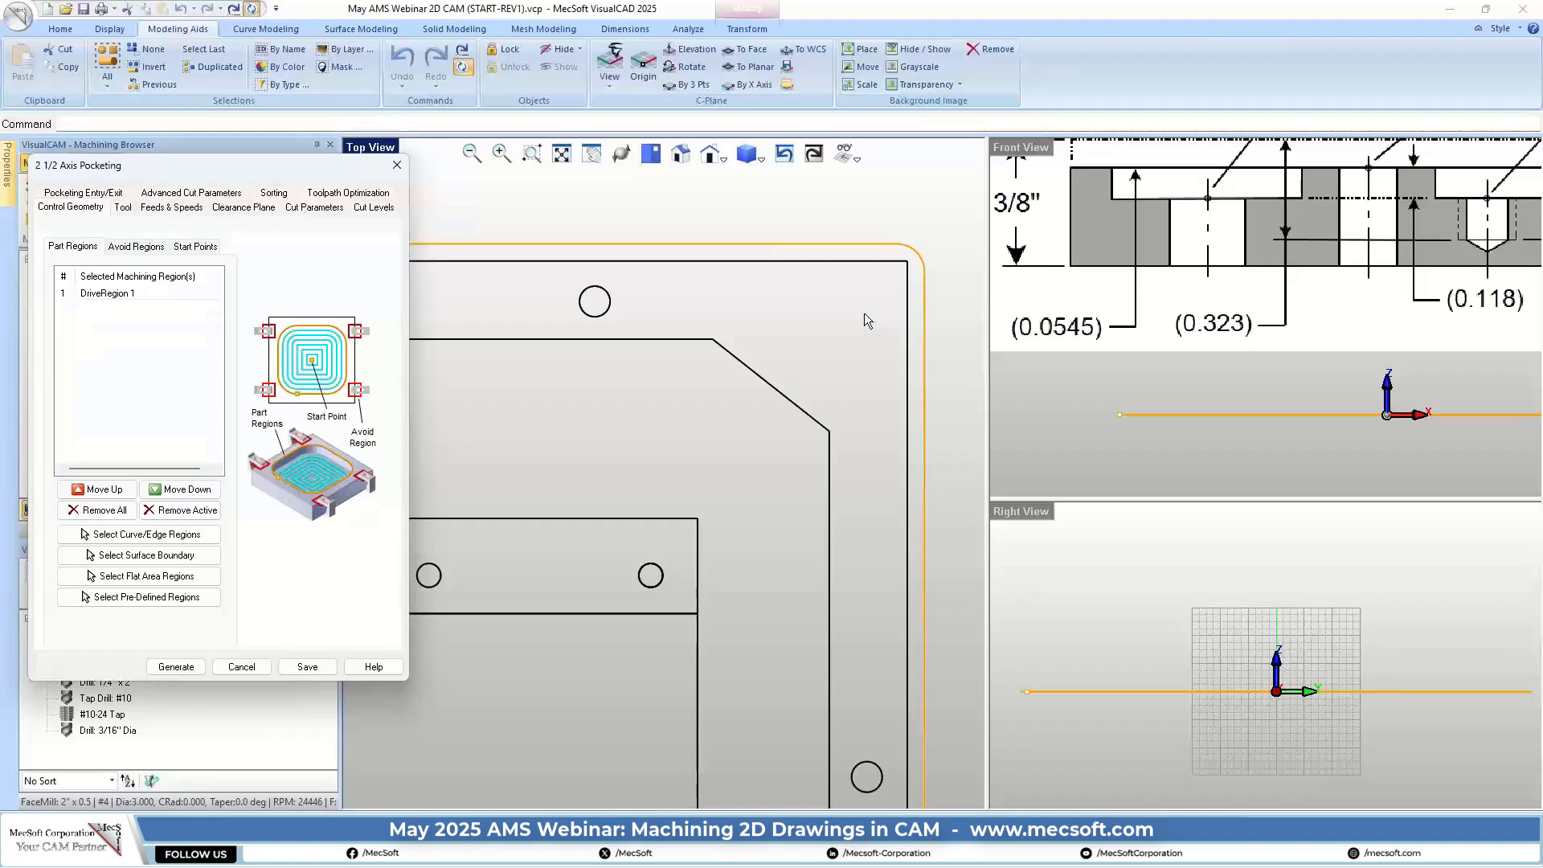
{"action": "scroll", "coordinate": [865, 314], "scroll_direction": "down", "scroll_amount": 2}
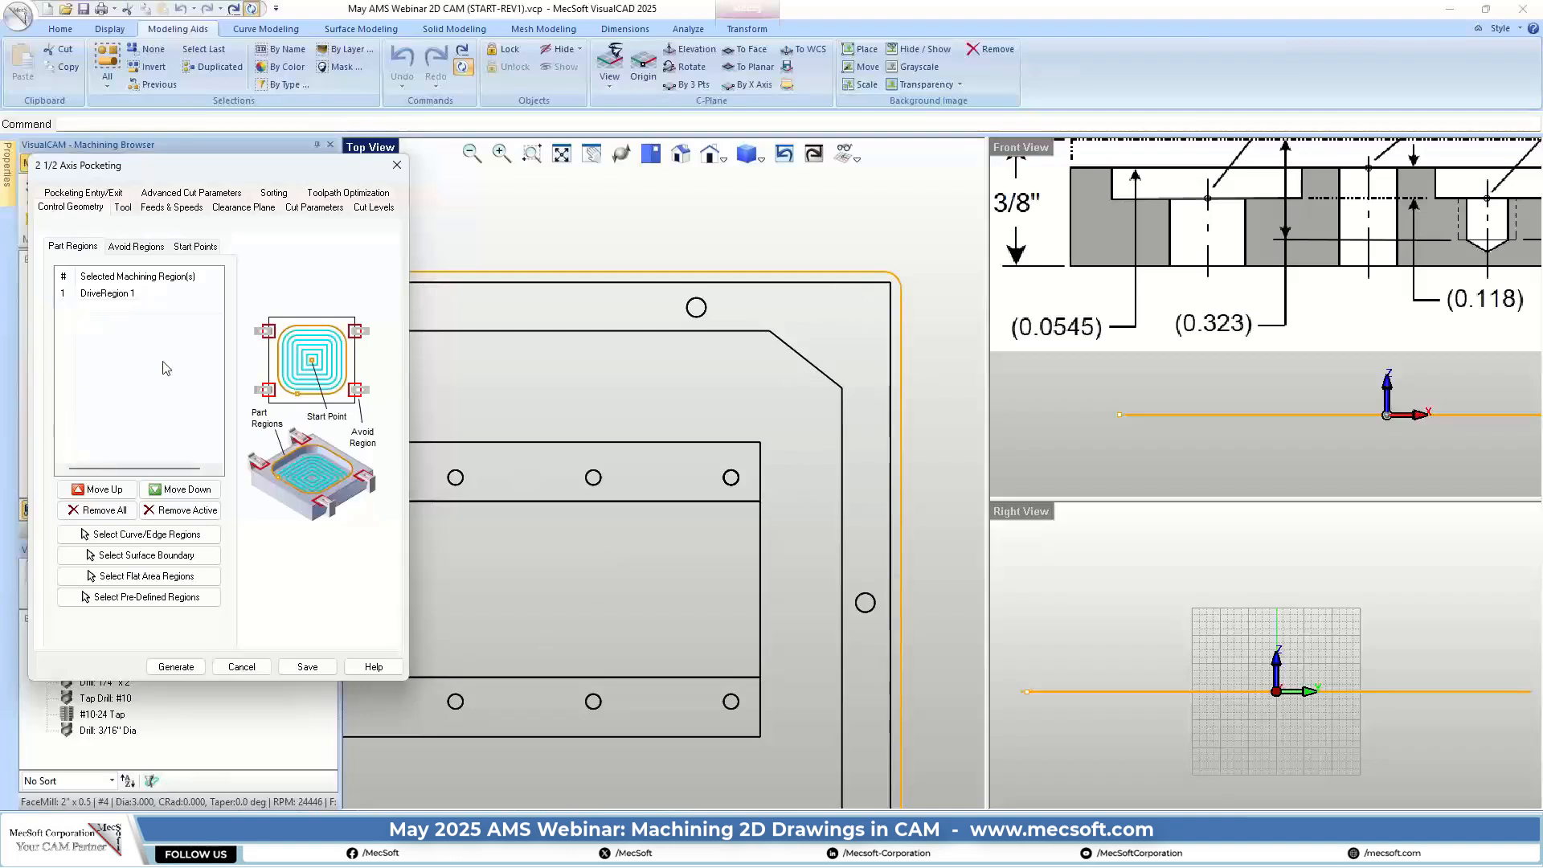
{"action": "scroll", "coordinate": [898, 376], "scroll_direction": "down", "scroll_amount": 1}
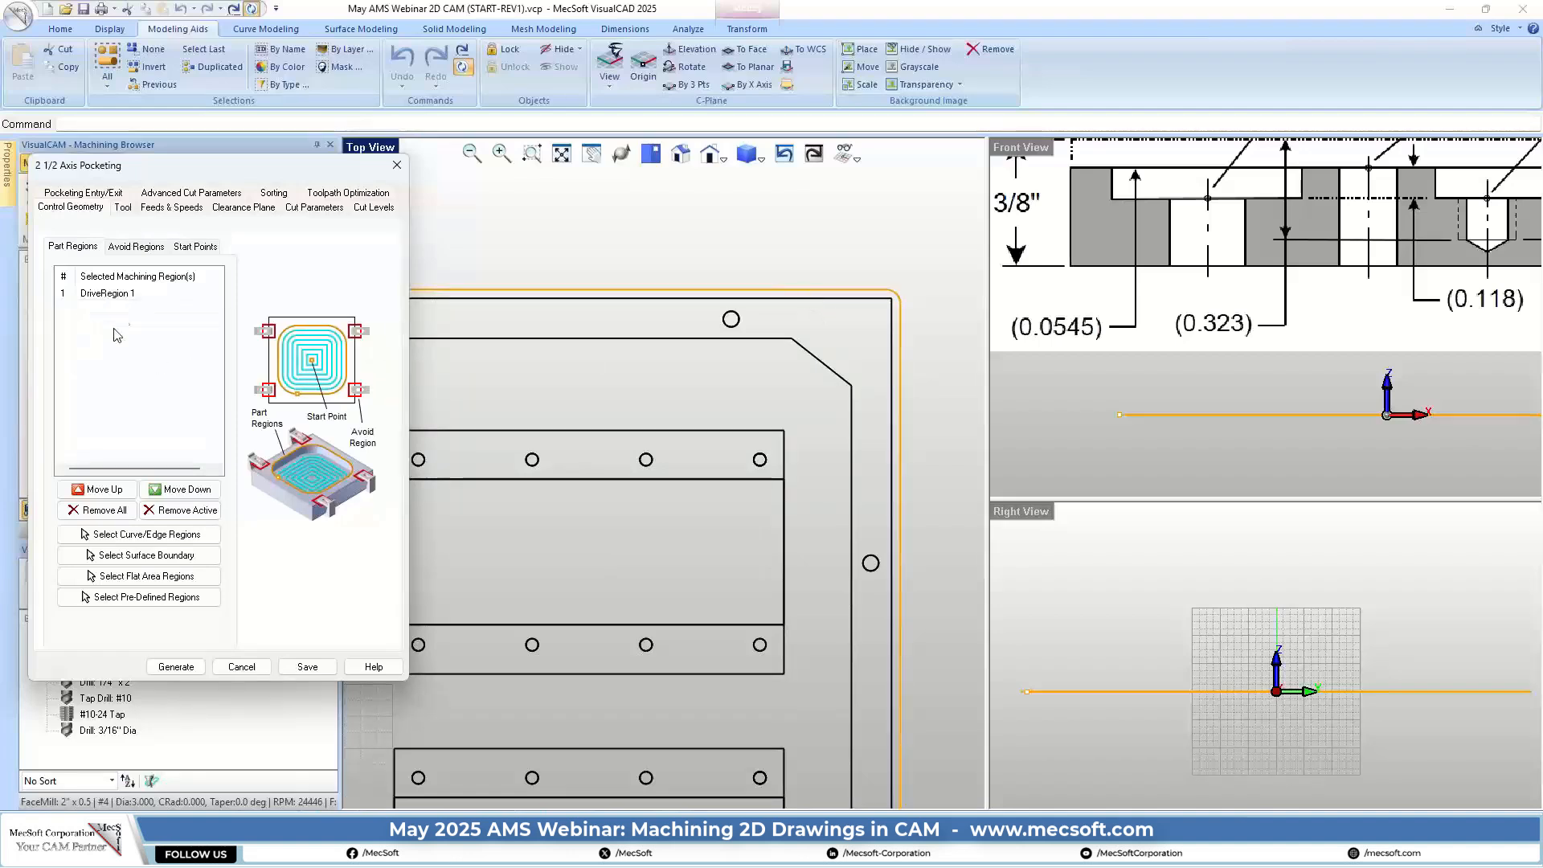
{"action": "left_click", "coordinate": [114, 510]}
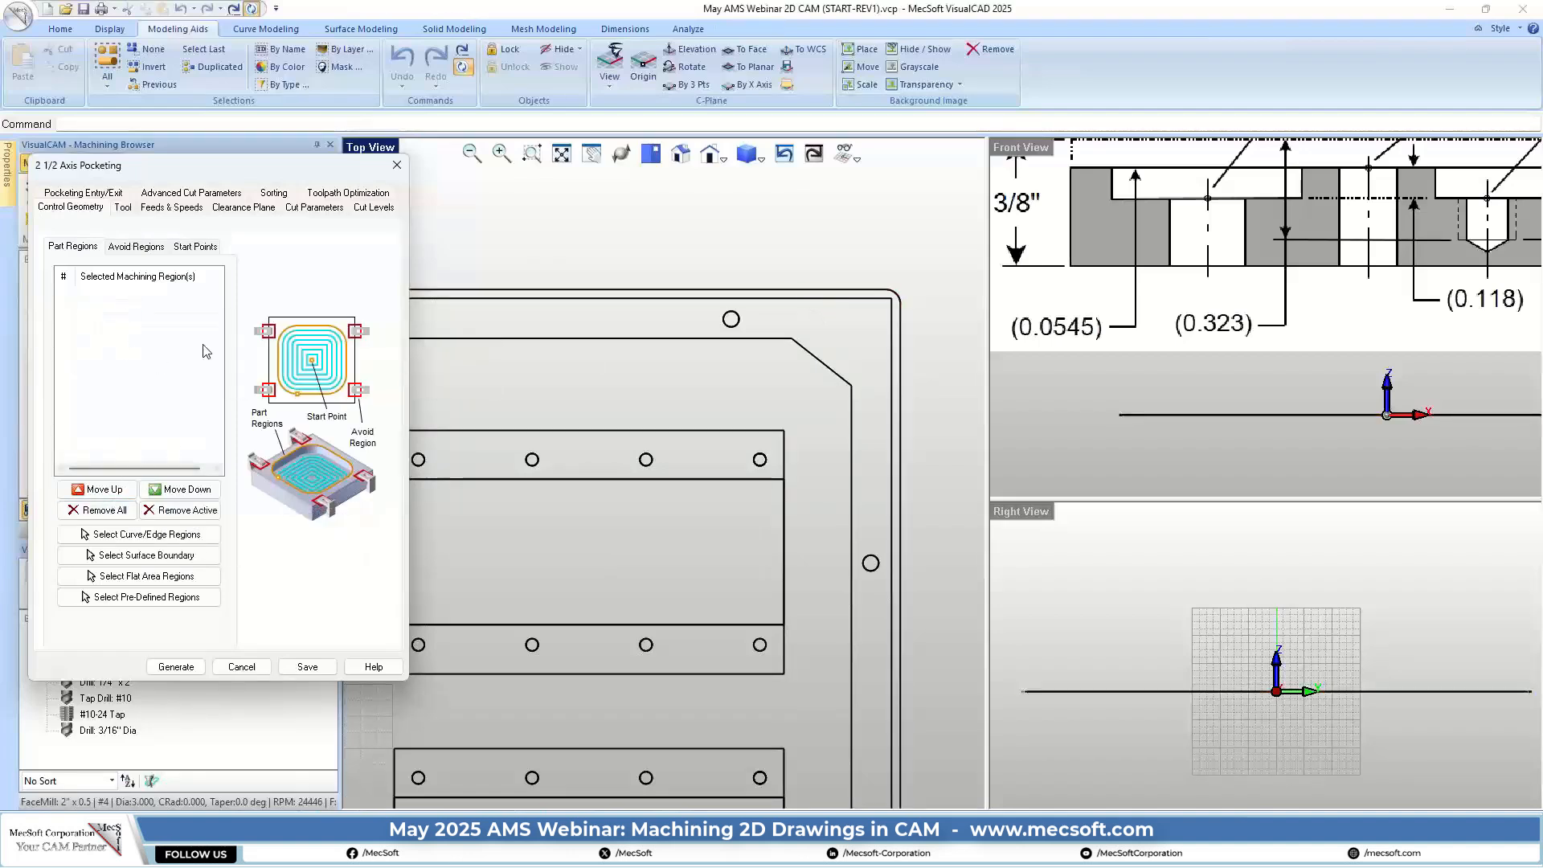
Select the square-cornered outline just inside the panel's rounded edge and the chamfered inner profile as the pocketing part regions
{"action": "left_click", "coordinate": [148, 534]}
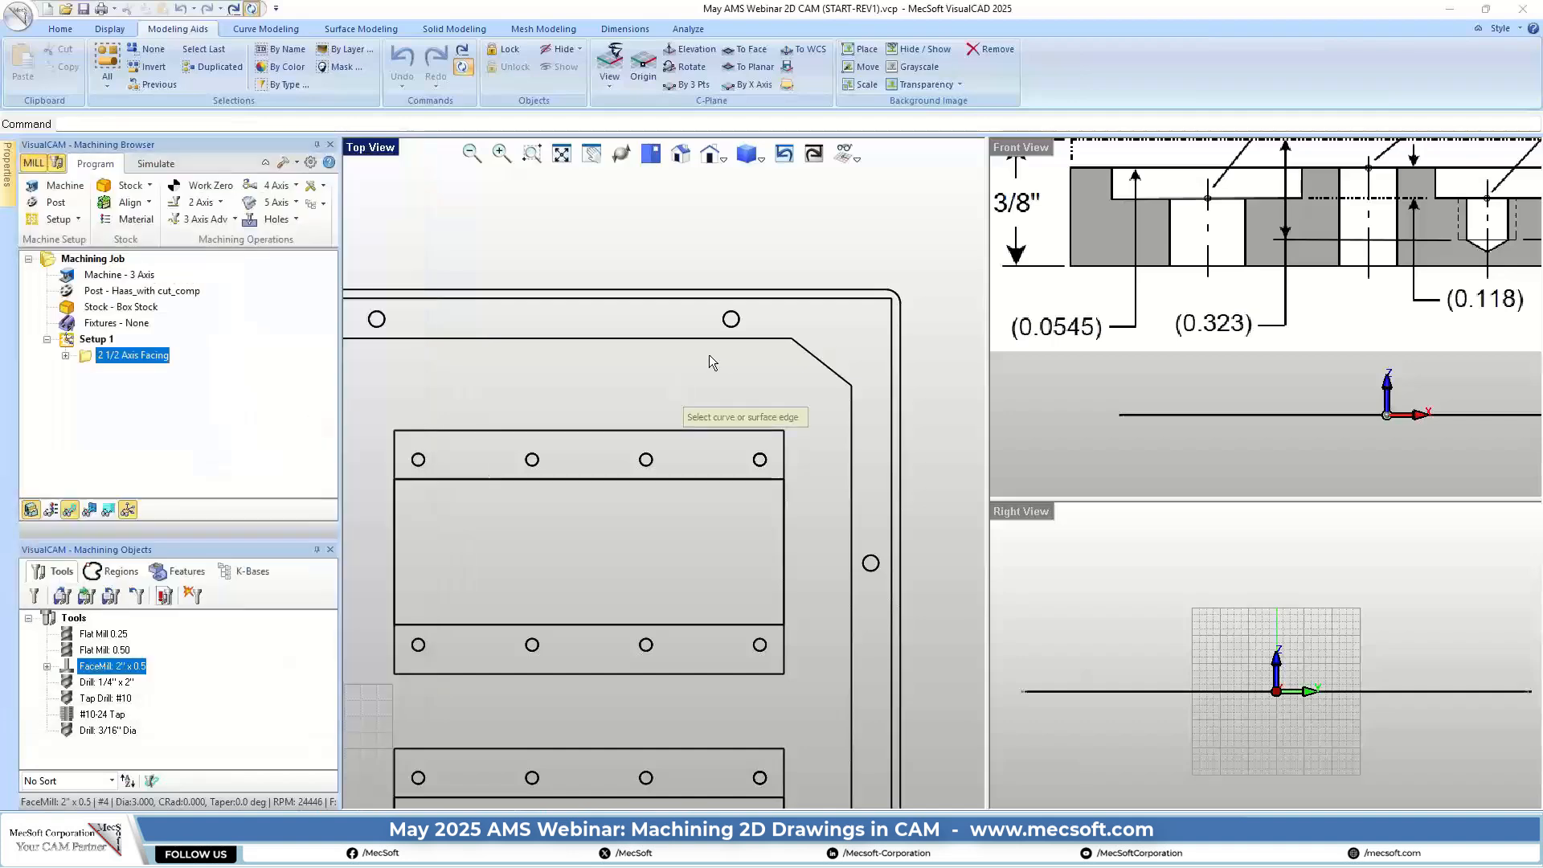
{"action": "scroll", "coordinate": [760, 341], "scroll_direction": "up", "scroll_amount": 2}
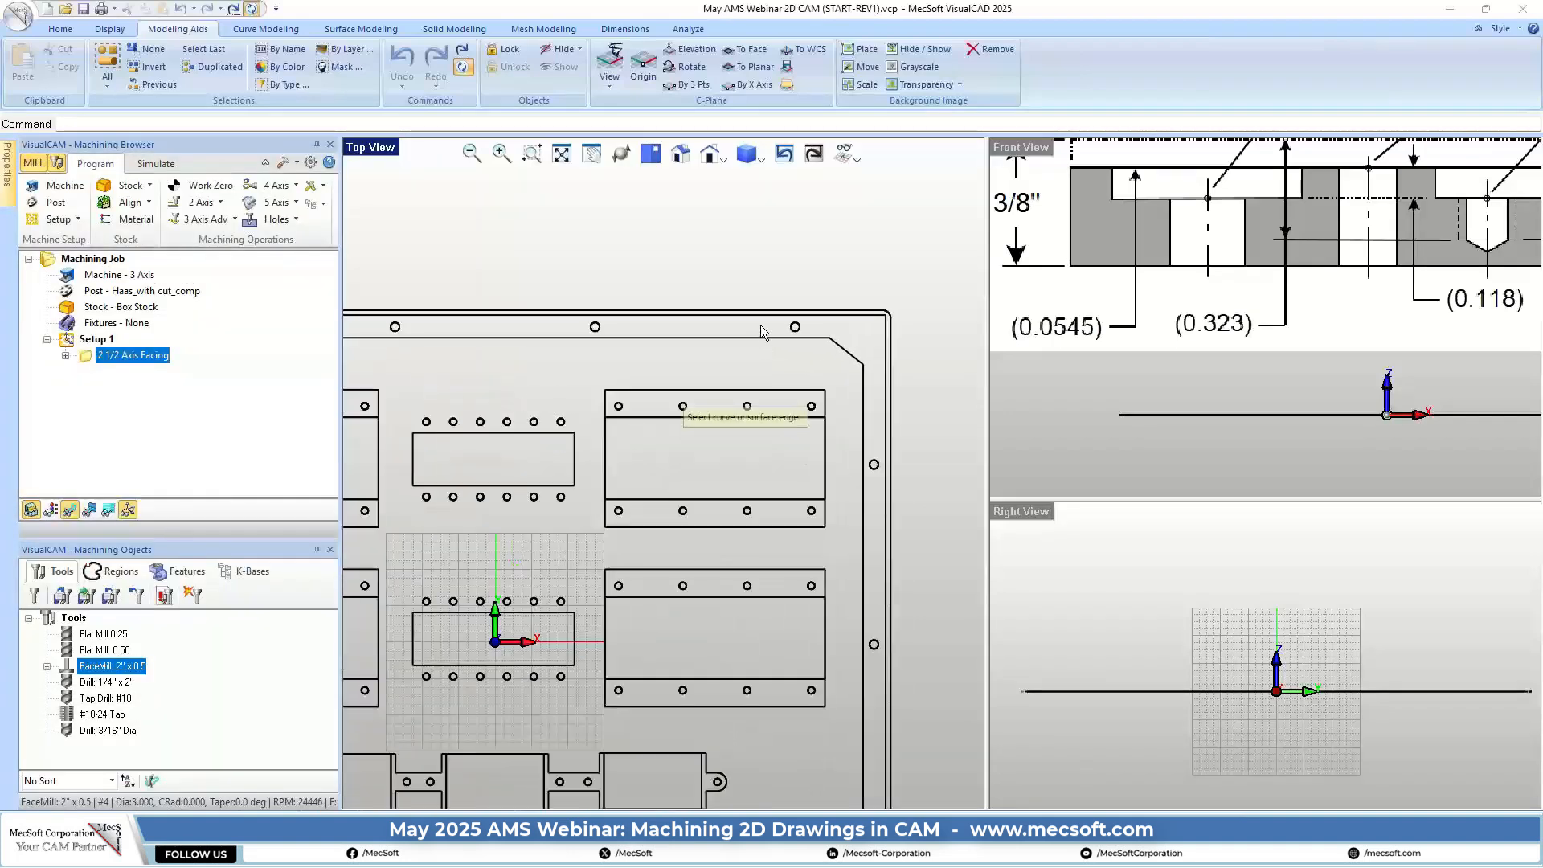
{"action": "left_click", "coordinate": [755, 315]}
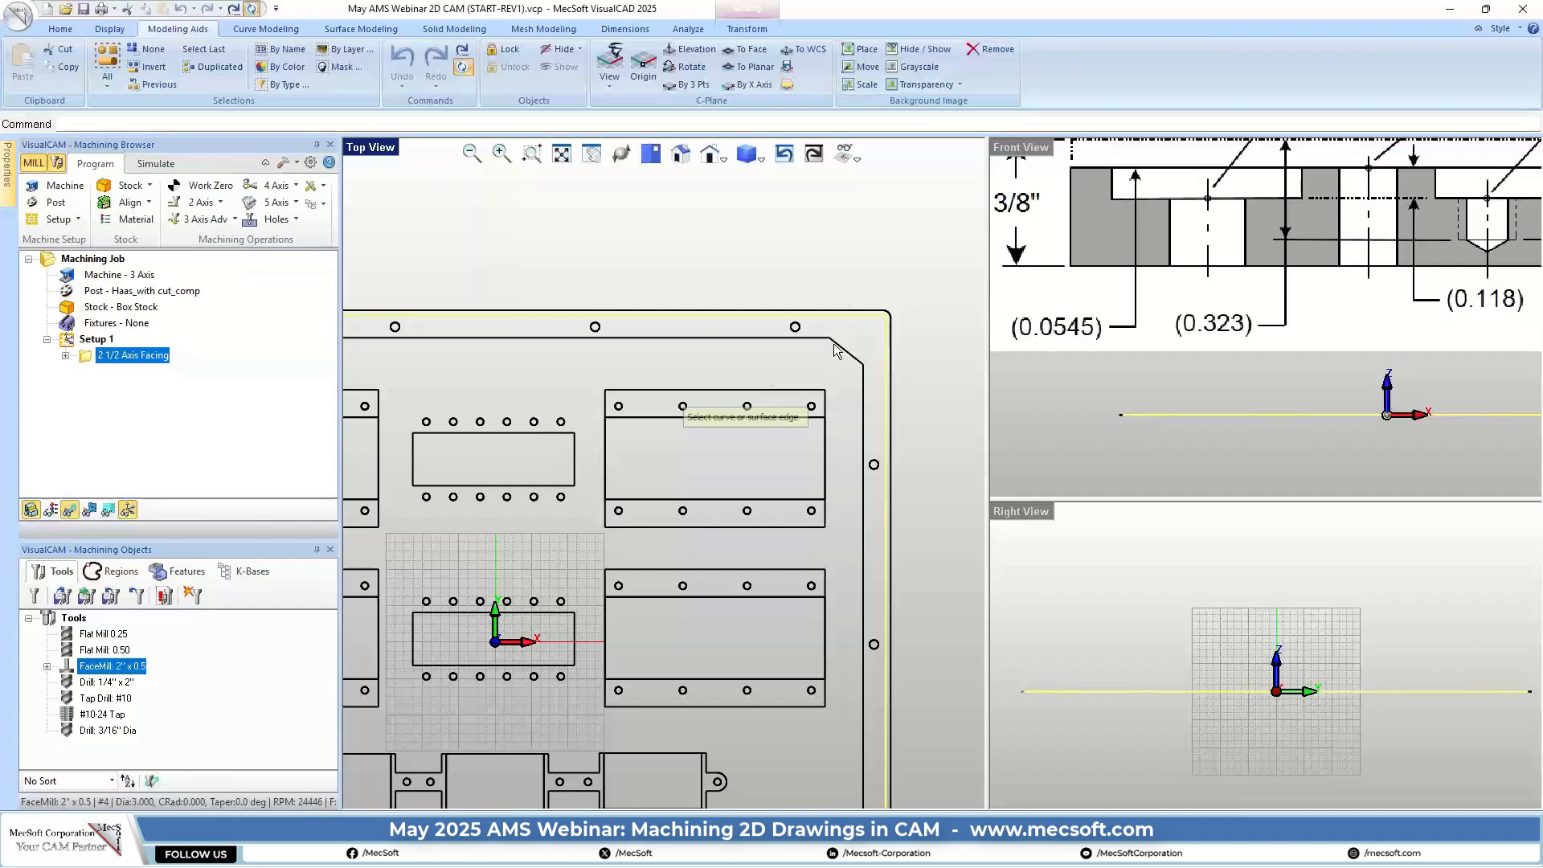
{"action": "scroll", "coordinate": [900, 297], "scroll_direction": "down", "scroll_amount": 4}
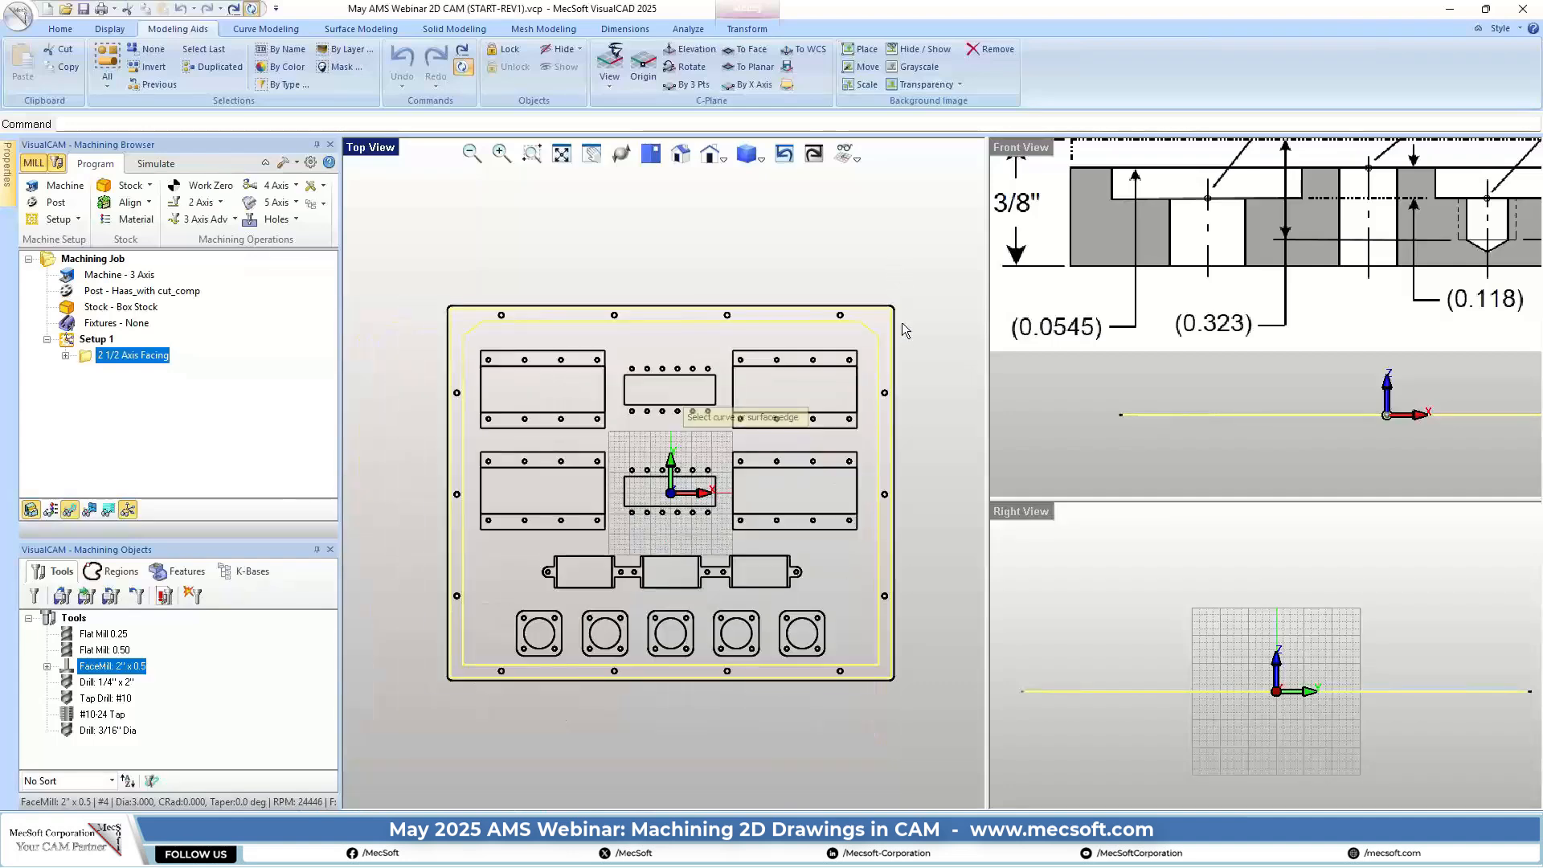
{"action": "scroll", "coordinate": [692, 298], "scroll_direction": "up", "scroll_amount": 2}
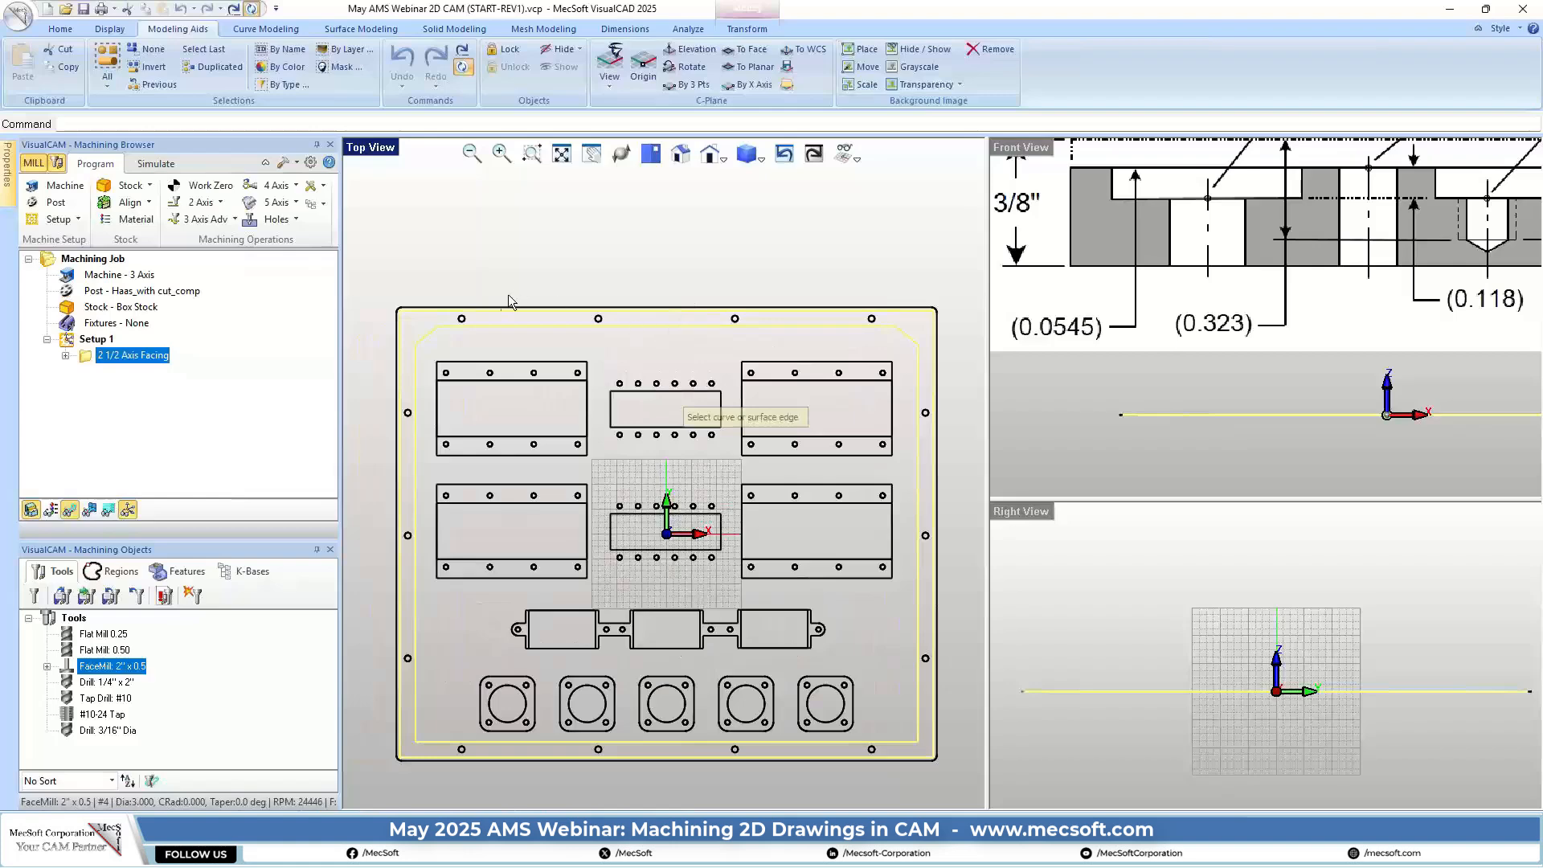
{"action": "right_click", "coordinate": [522, 210]}
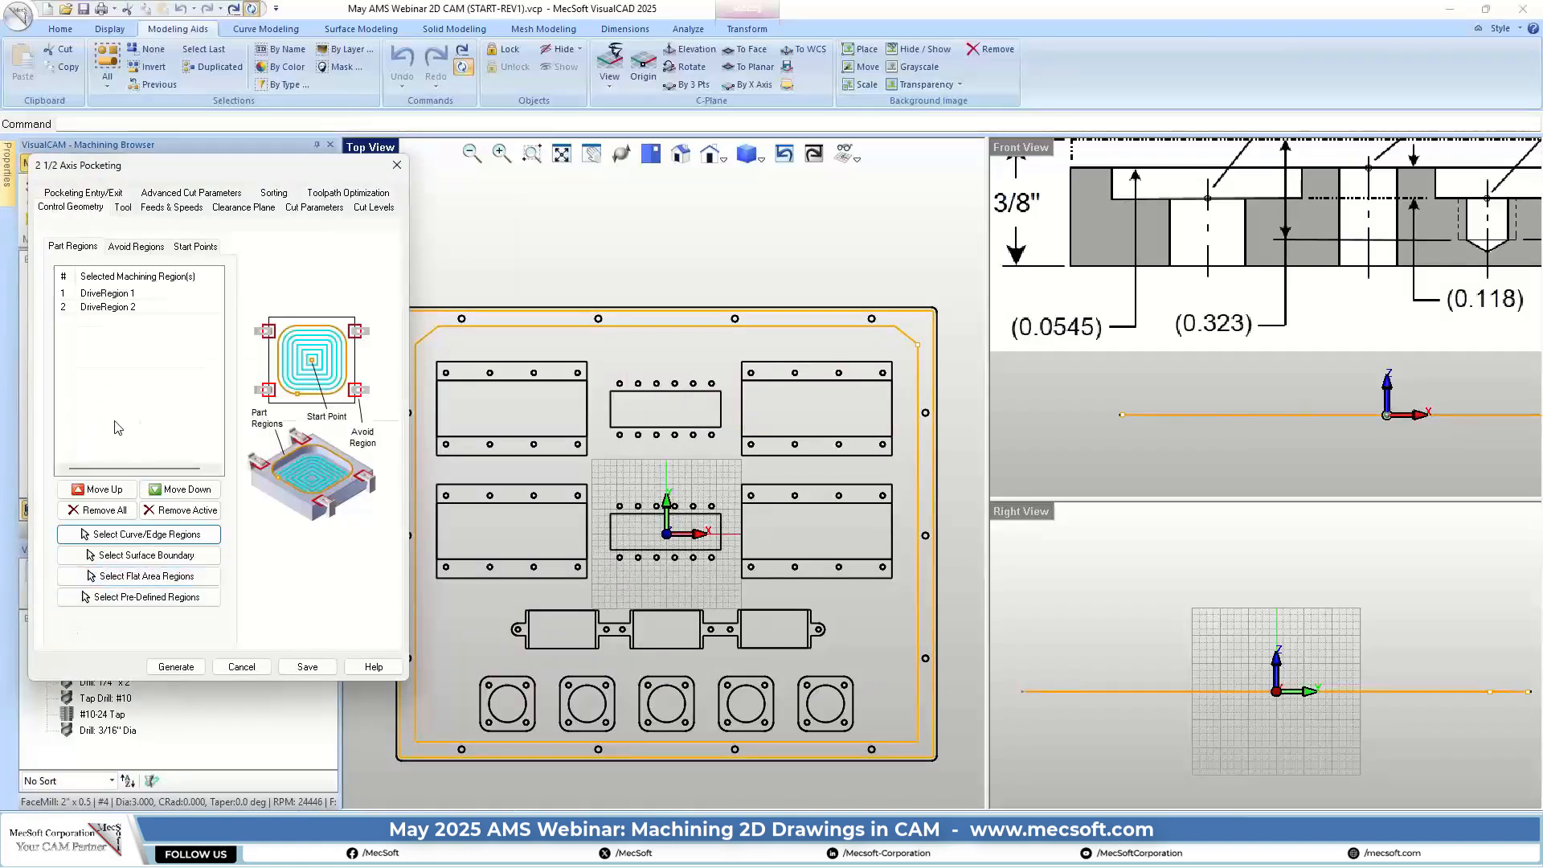
Assign the Flat Mill 0.25 tool to the pocketing operation and set its tolerance to 0.001 and stock to 0
{"action": "left_click", "coordinate": [122, 206]}
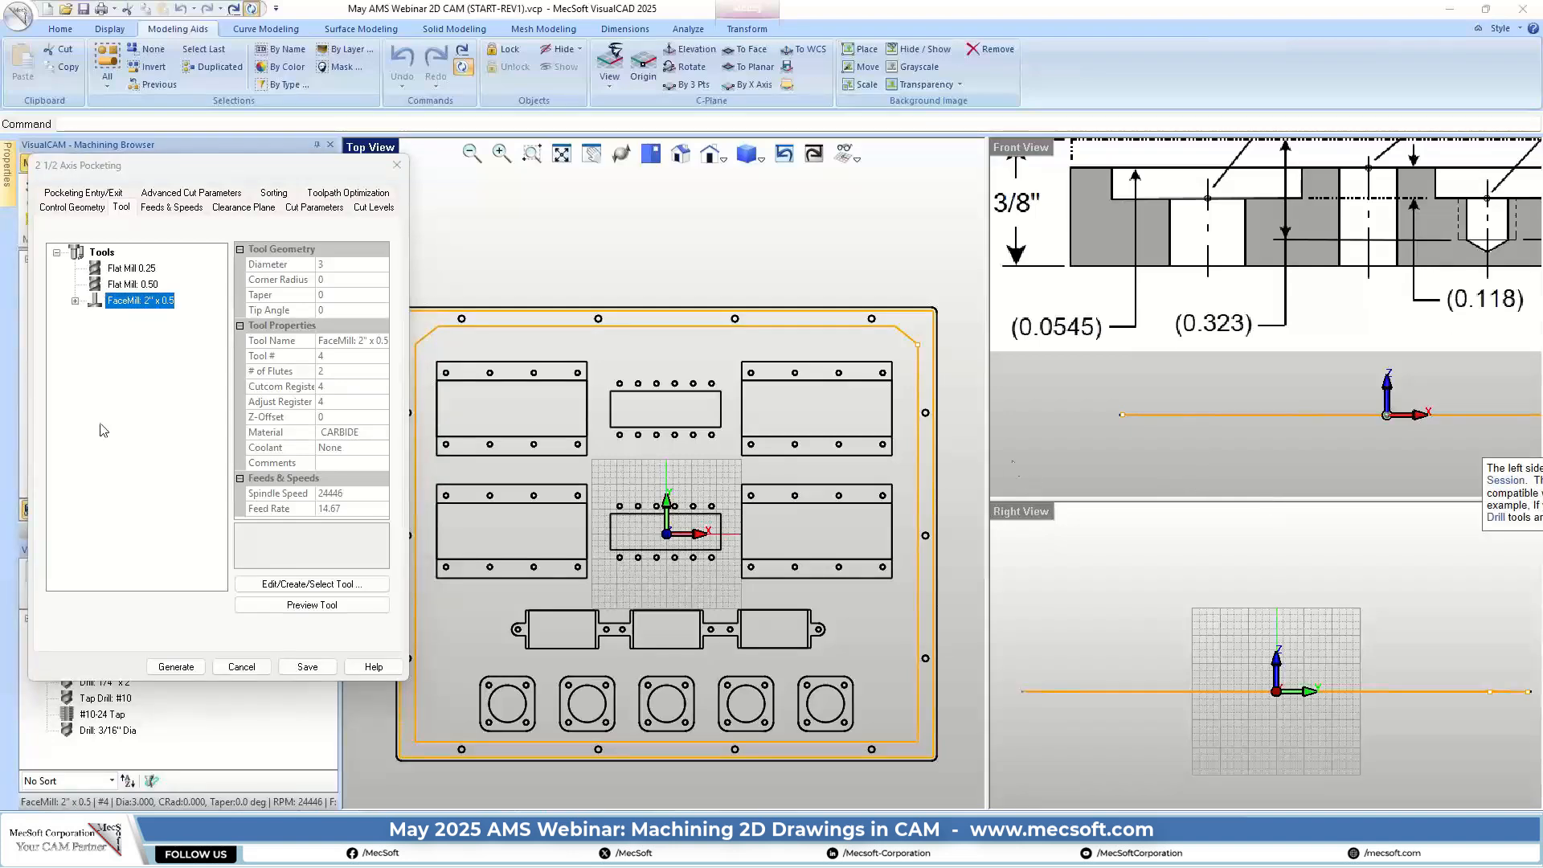
{"action": "left_click", "coordinate": [129, 269]}
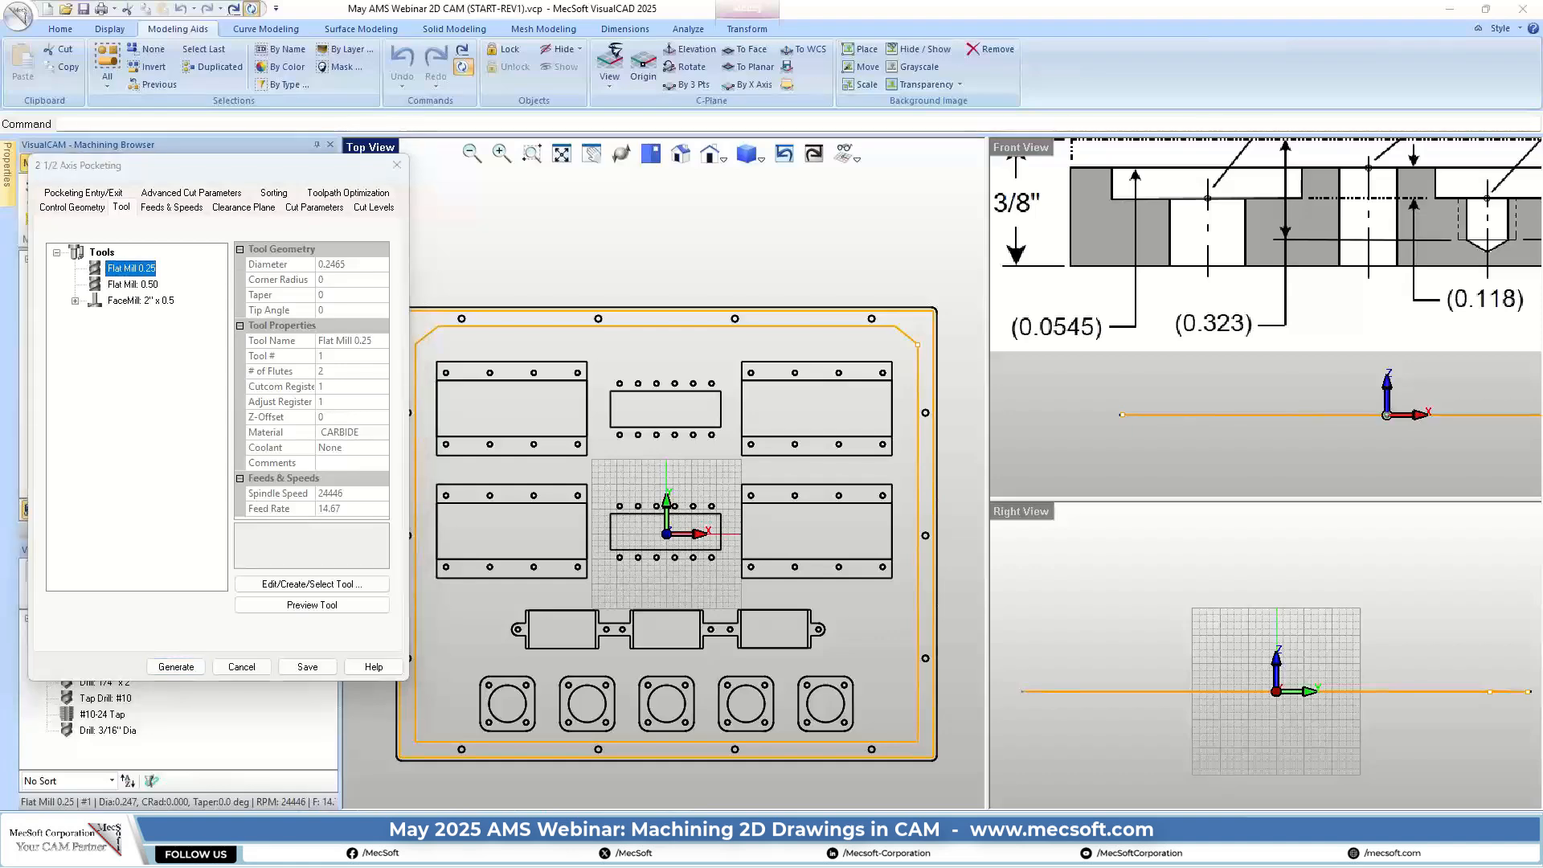
{"action": "left_click", "coordinate": [313, 208]}
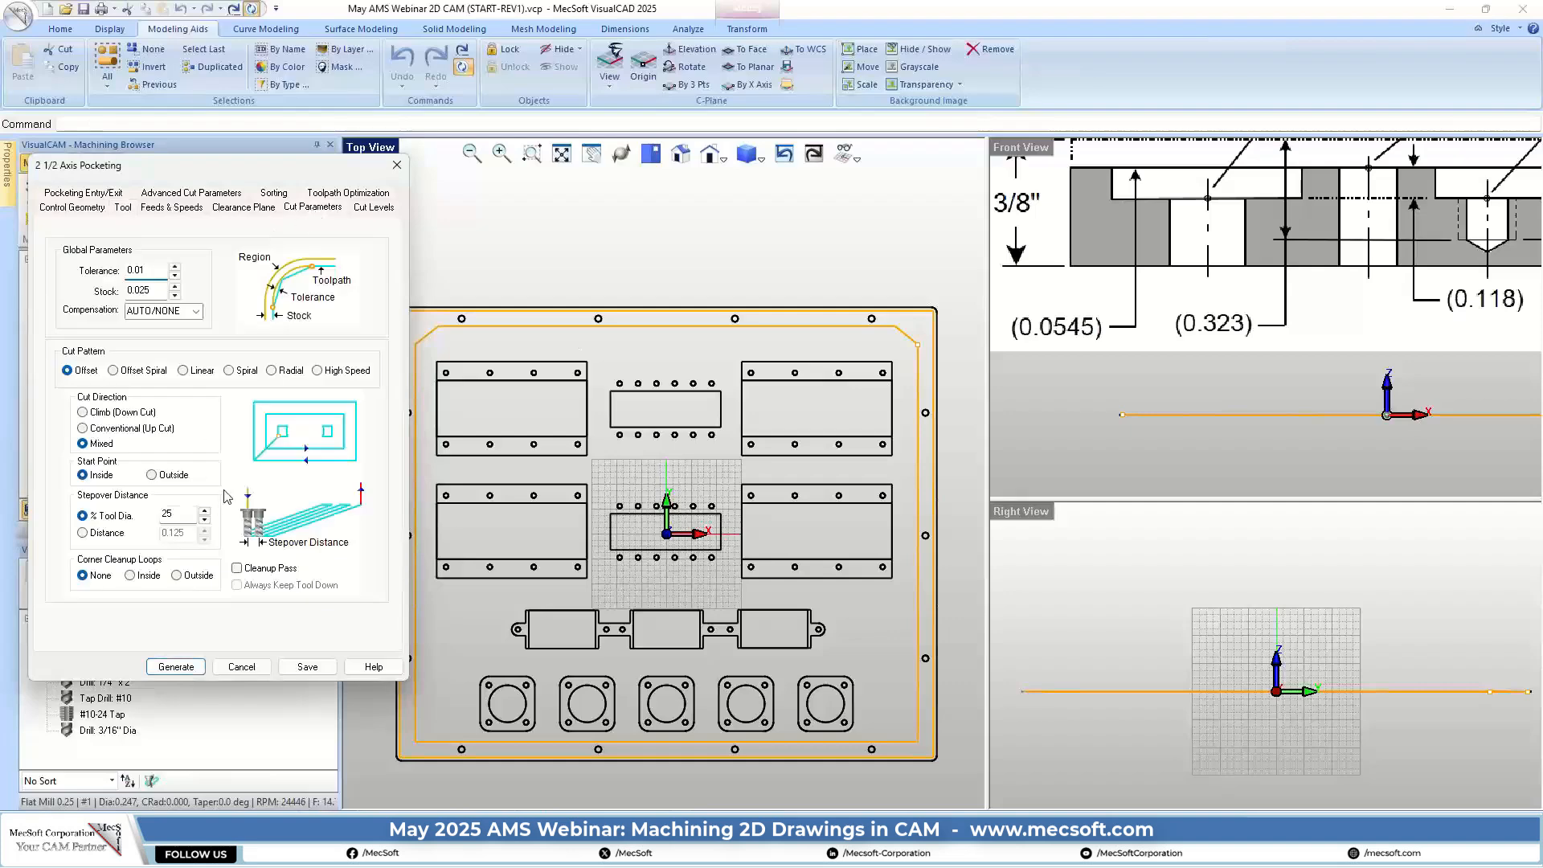
{"action": "double_click", "coordinate": [156, 273]}
{"action": "type", "text": "0.001"}
{"action": "mouse_move", "coordinate": [157, 271]}
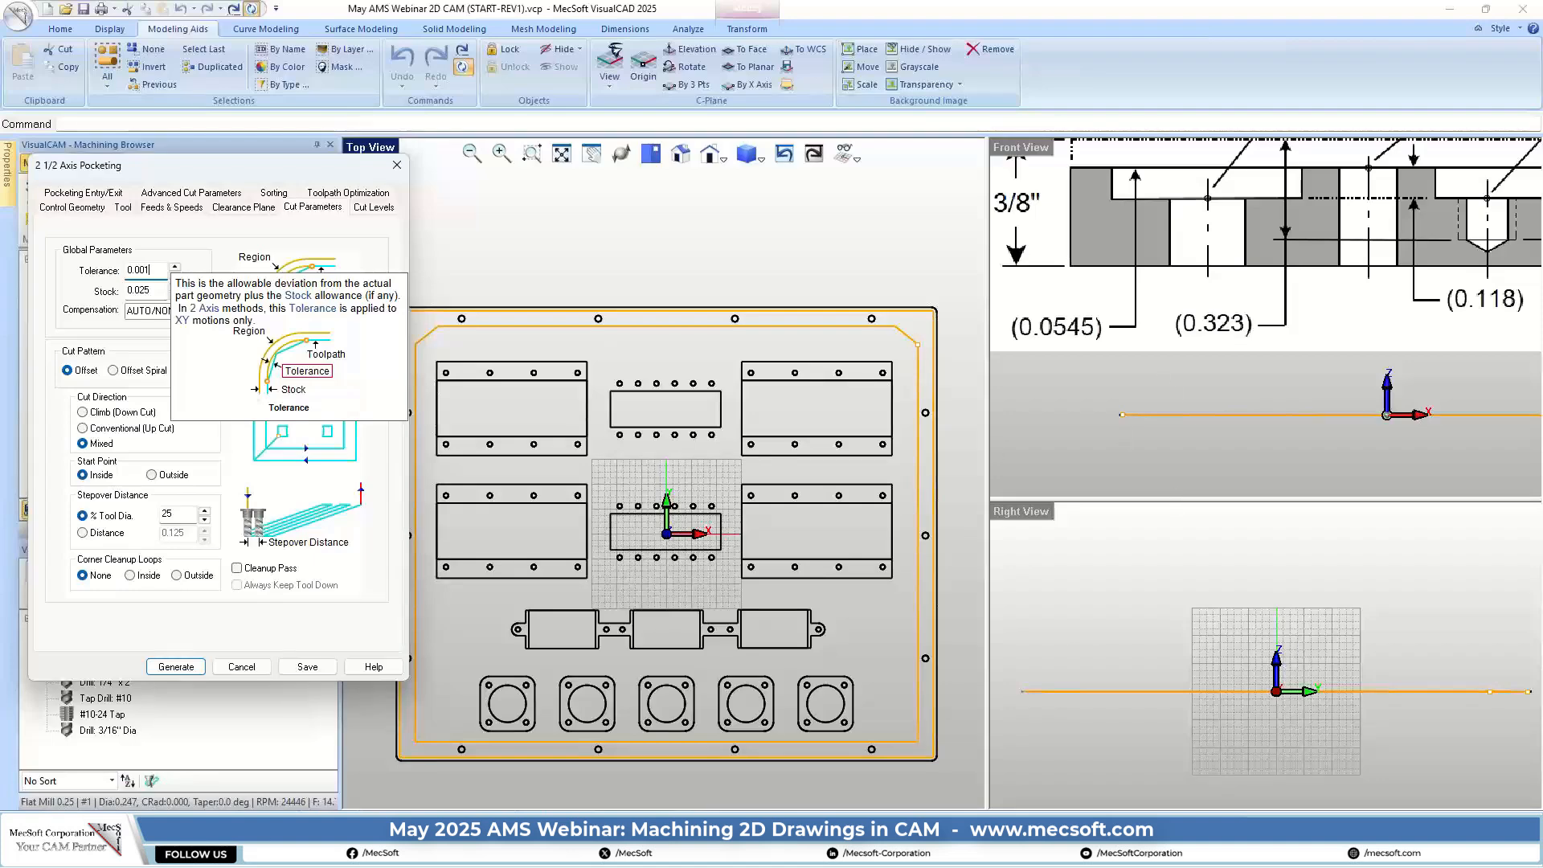
{"action": "key", "text": "Tab"}
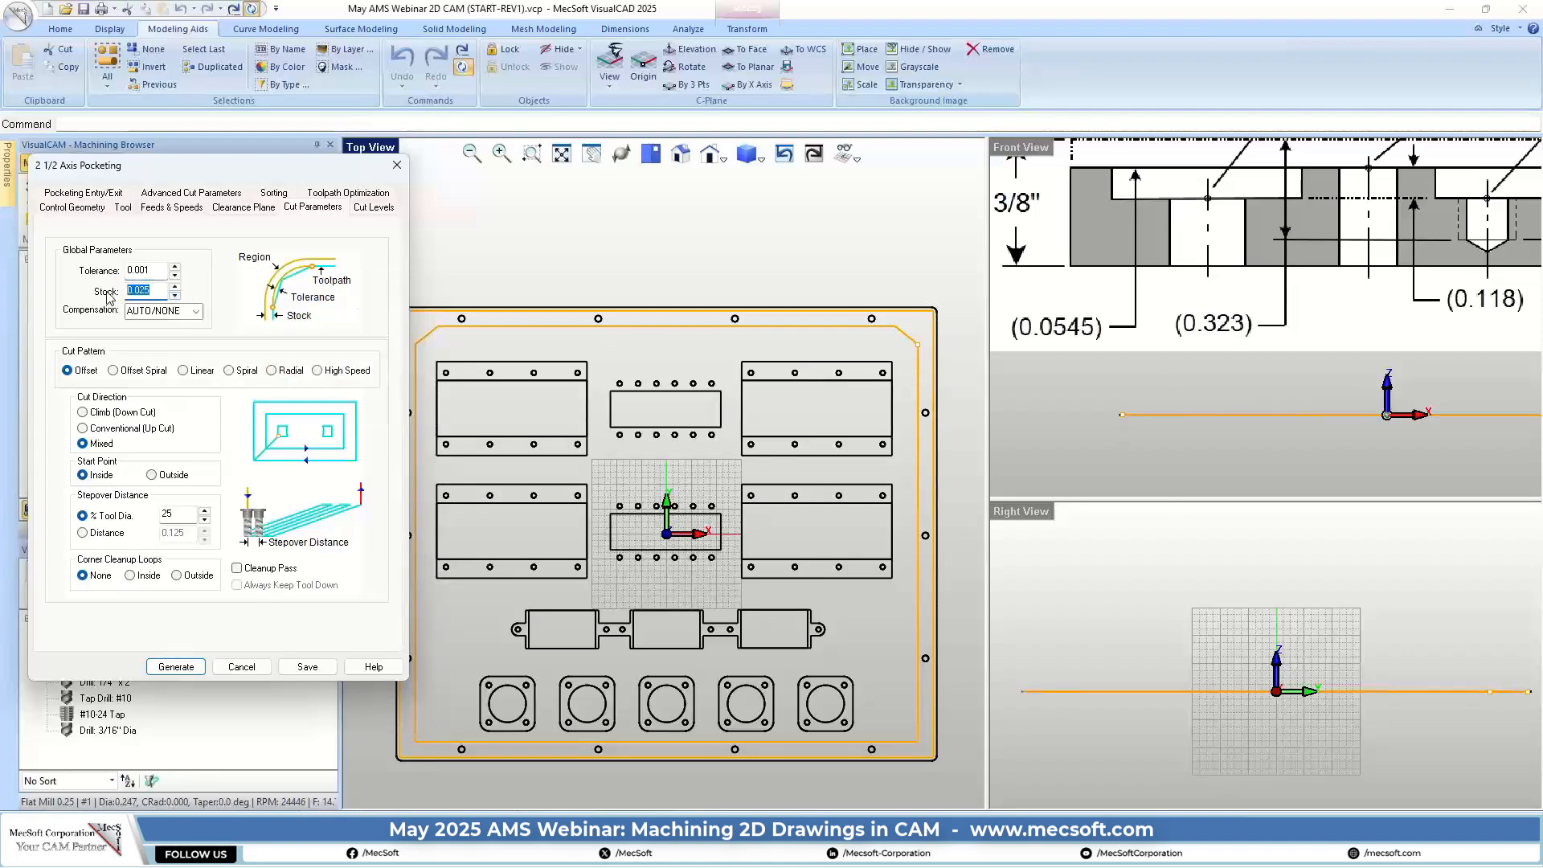
{"action": "type", "text": "0"}
Set the pocketing stepover to 45% of the tool diameter and enable the cleanup pass
{"action": "double_click", "coordinate": [171, 513]}
{"action": "type", "text": "45"}
{"action": "left_click", "coordinate": [238, 568]}
{"action": "scroll", "coordinate": [945, 334], "scroll_direction": "up", "scroll_amount": 5}
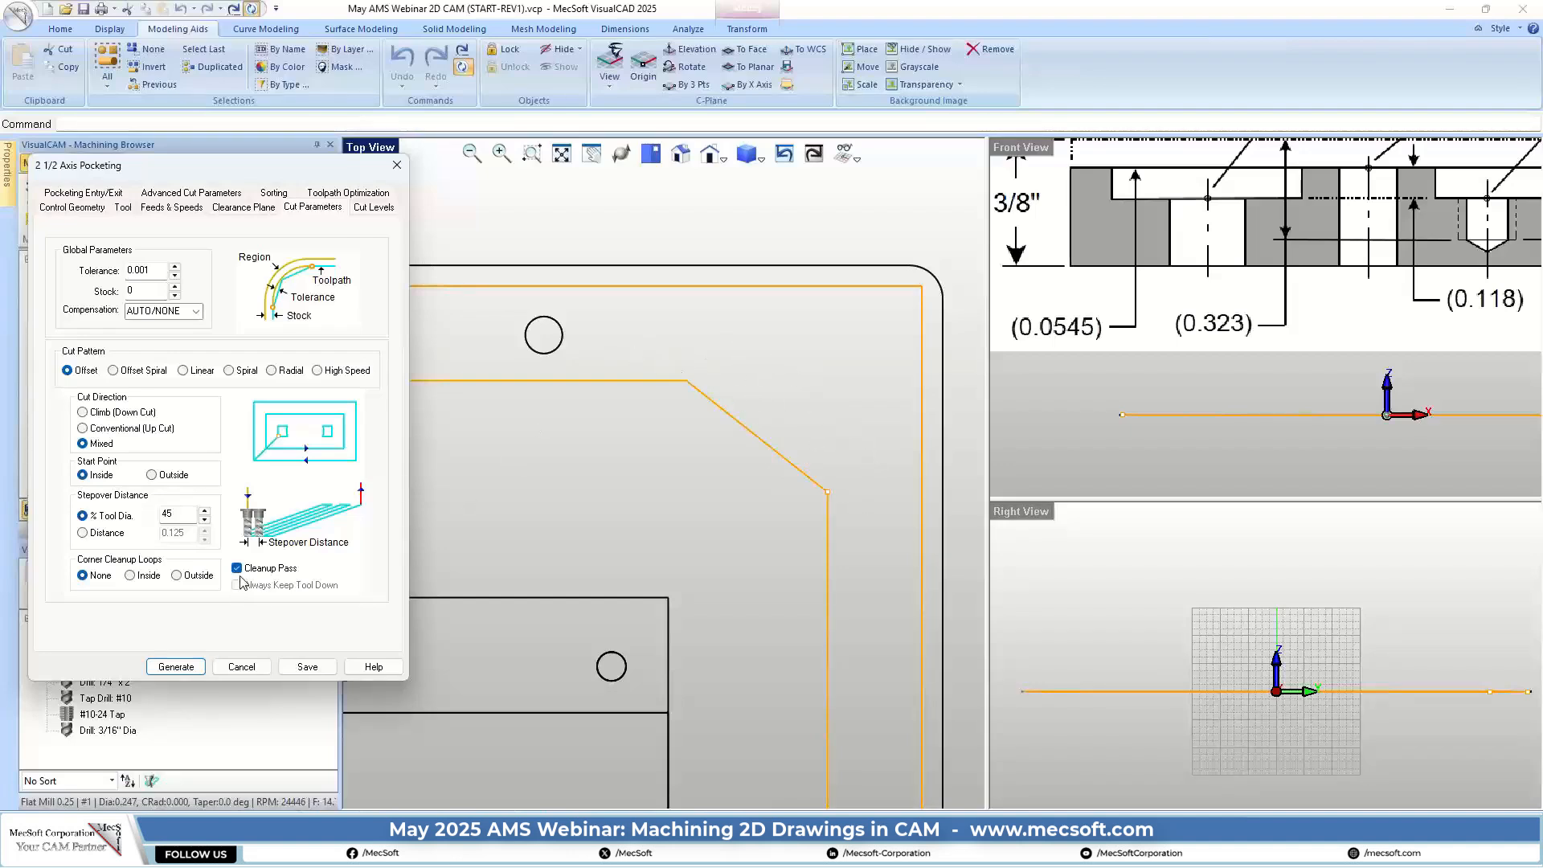
{"action": "scroll", "coordinate": [876, 374], "scroll_direction": "down", "scroll_amount": 8}
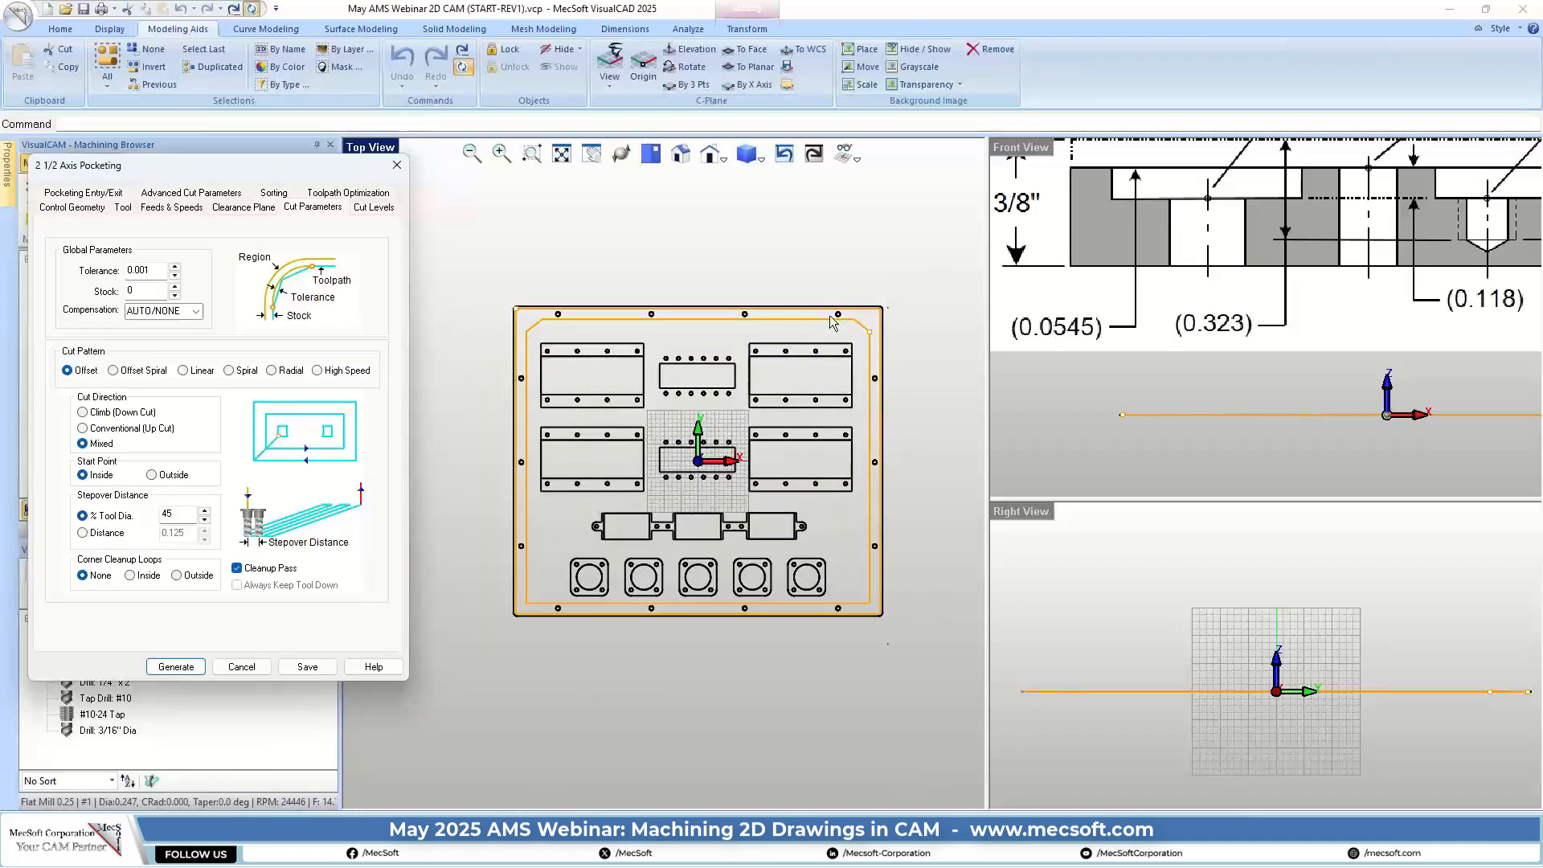
{"action": "scroll", "coordinate": [829, 315], "scroll_direction": "up", "scroll_amount": 1}
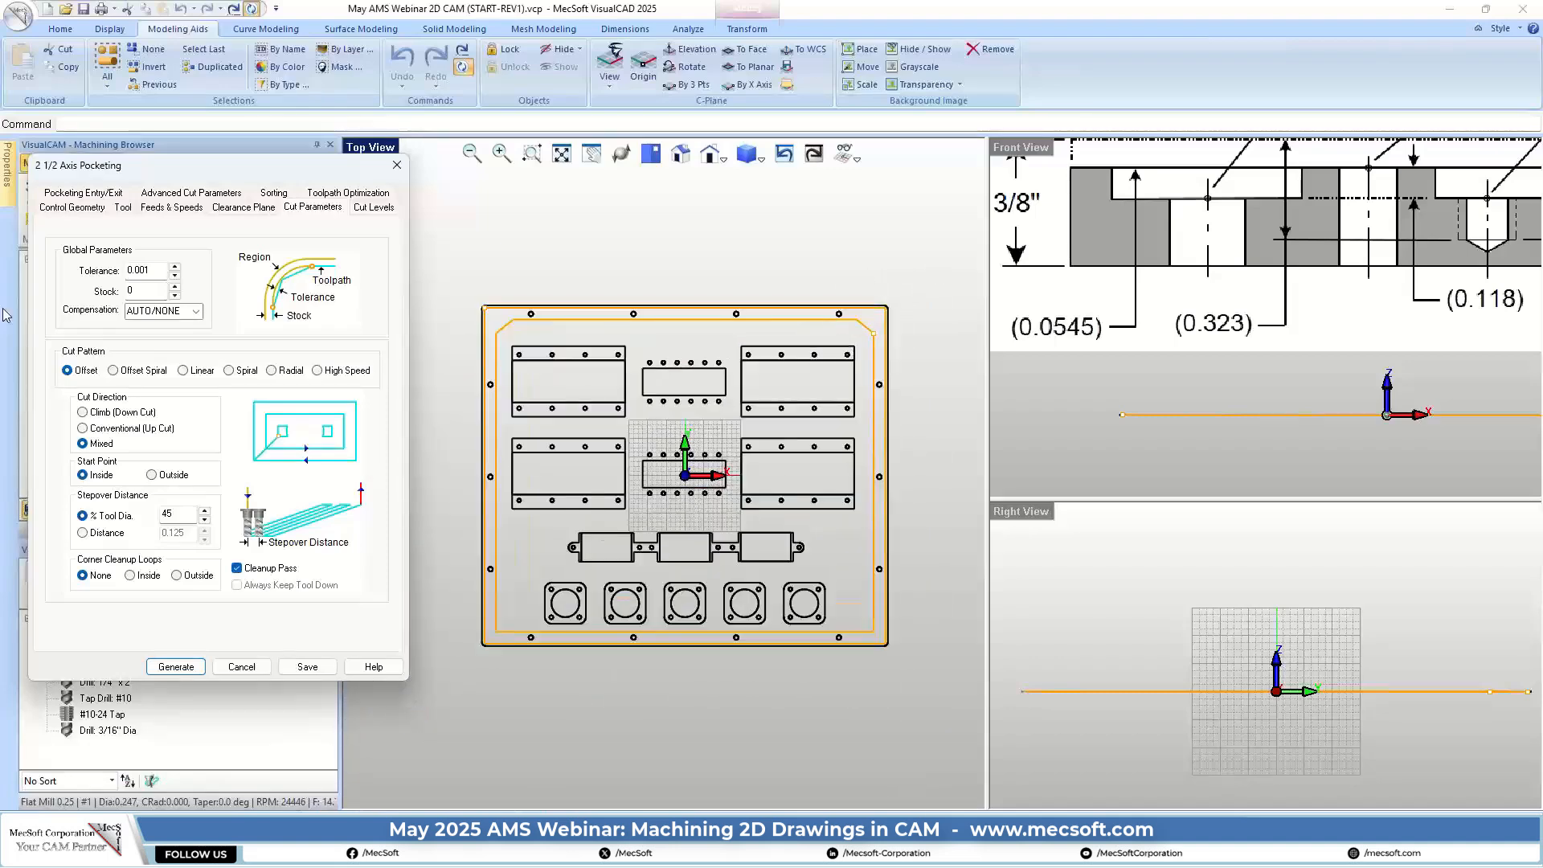
Set the location of cut geometry in the pocketing operation's cut levels to Pick Top
{"action": "left_click", "coordinate": [378, 208]}
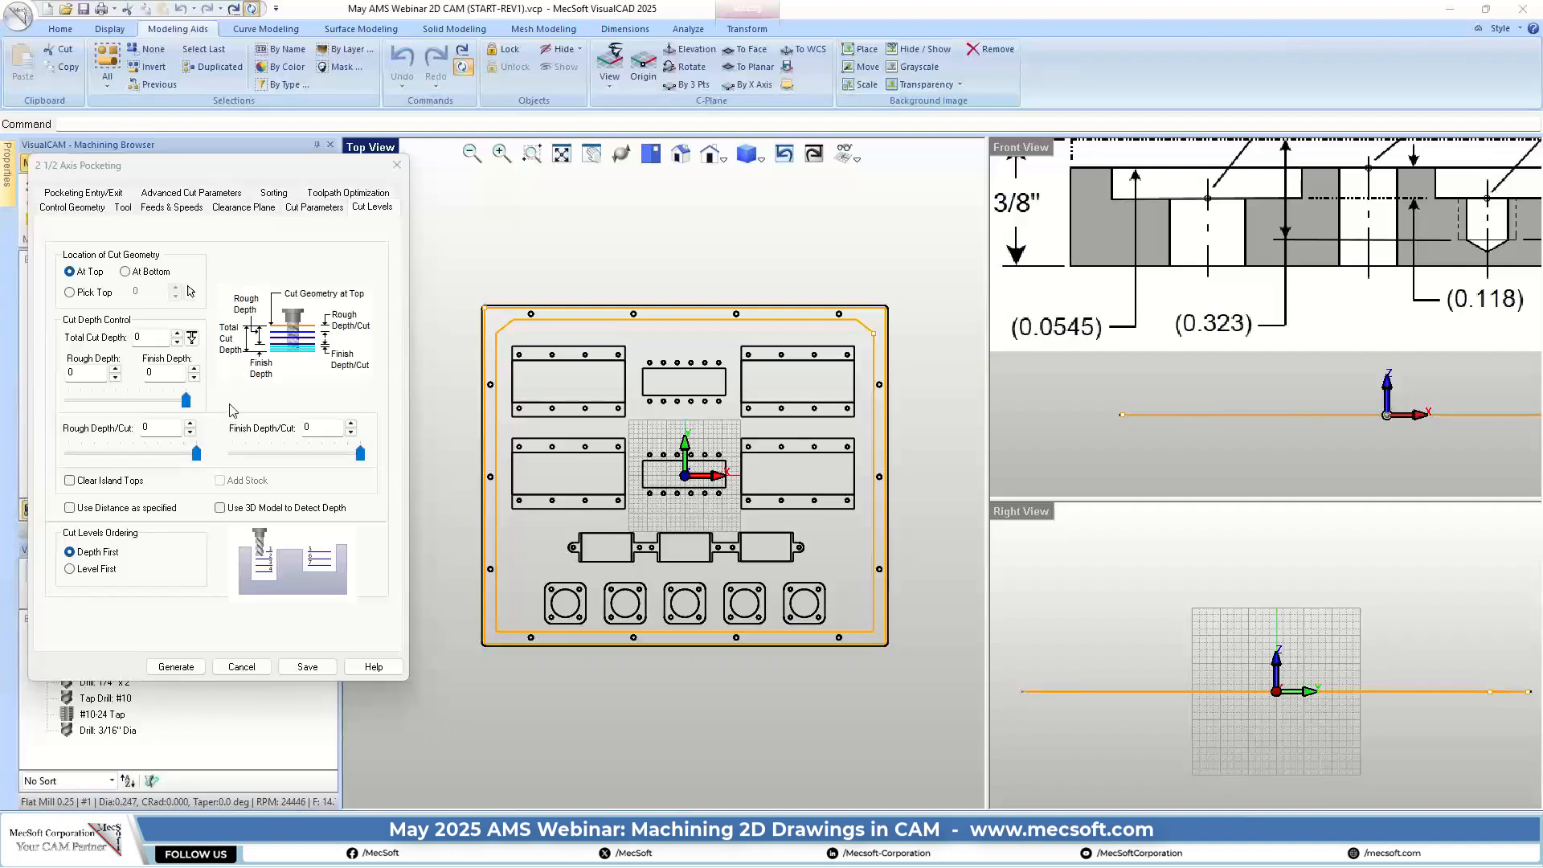
{"action": "scroll", "coordinate": [1187, 378], "scroll_direction": "down", "scroll_amount": 3}
{"action": "scroll", "coordinate": [1145, 212], "scroll_direction": "up", "scroll_amount": 3}
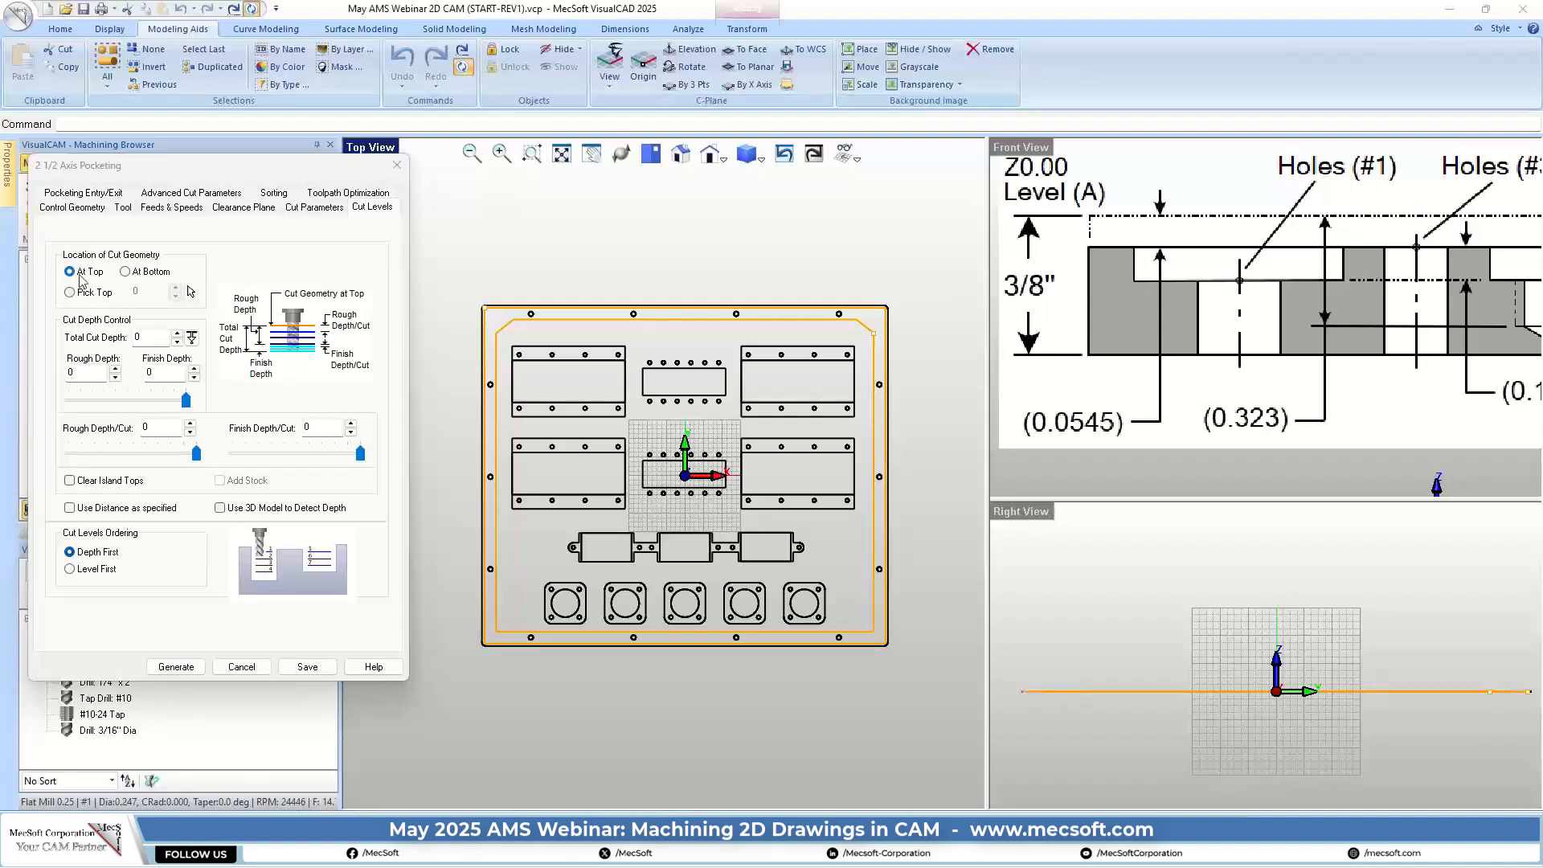
{"action": "mouse_move", "coordinate": [81, 282]}
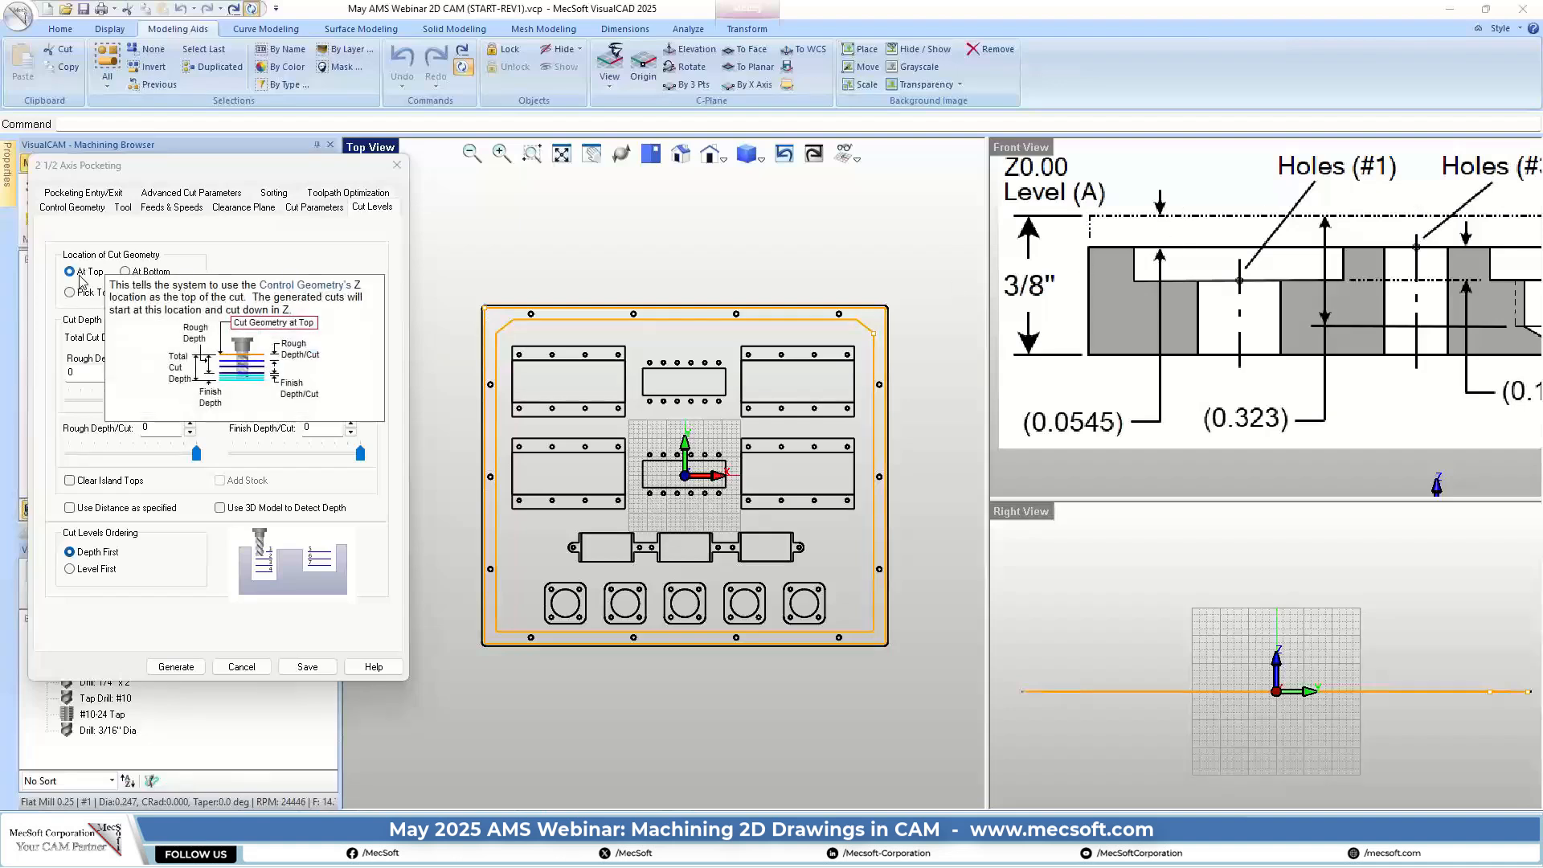
{"action": "mouse_move", "coordinate": [135, 280]}
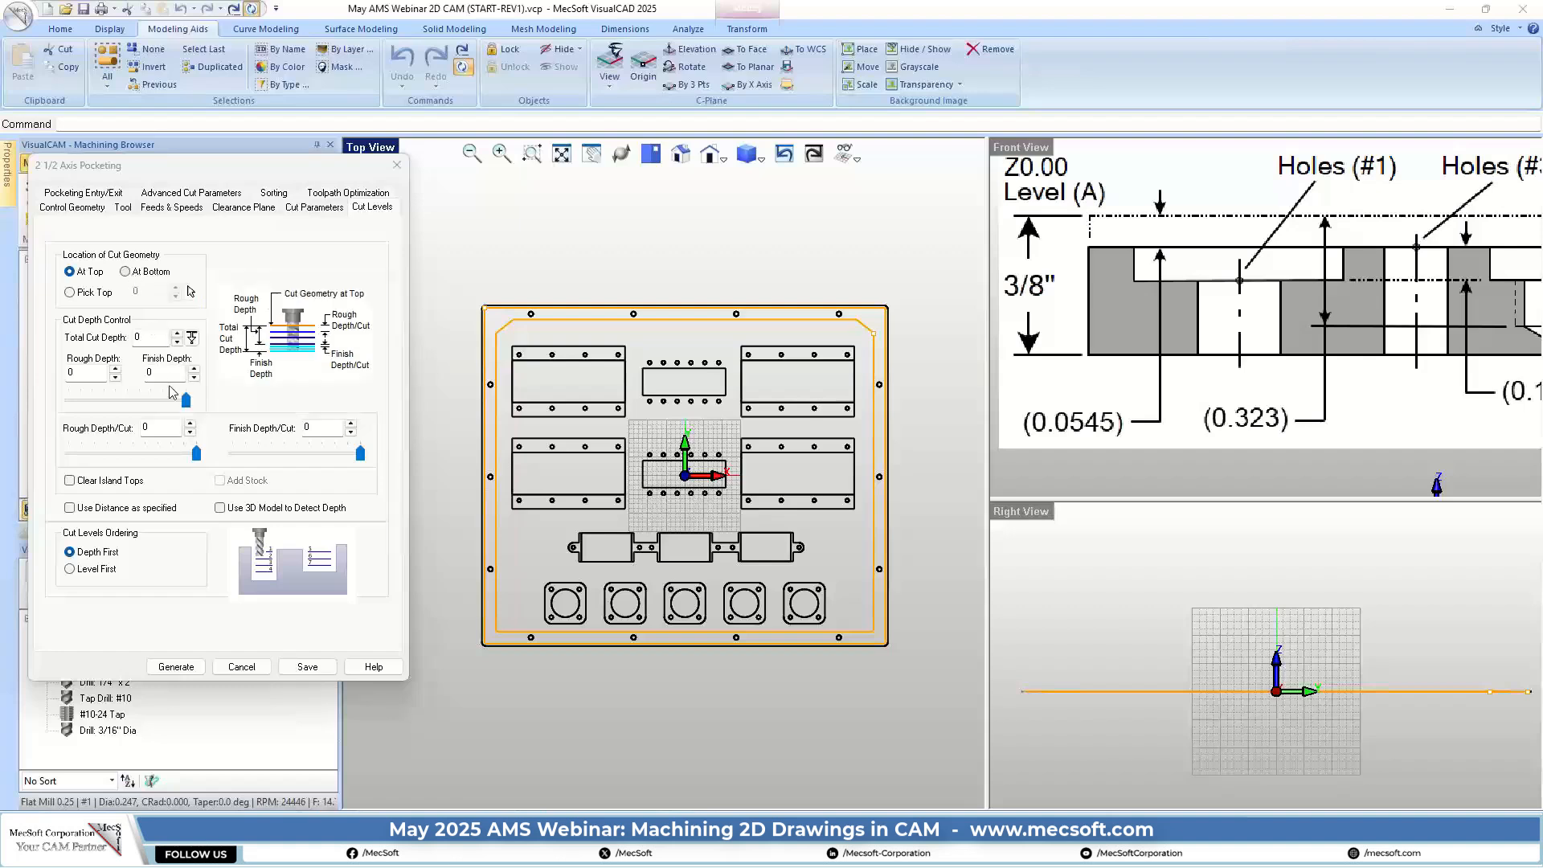
{"action": "left_click", "coordinate": [71, 293]}
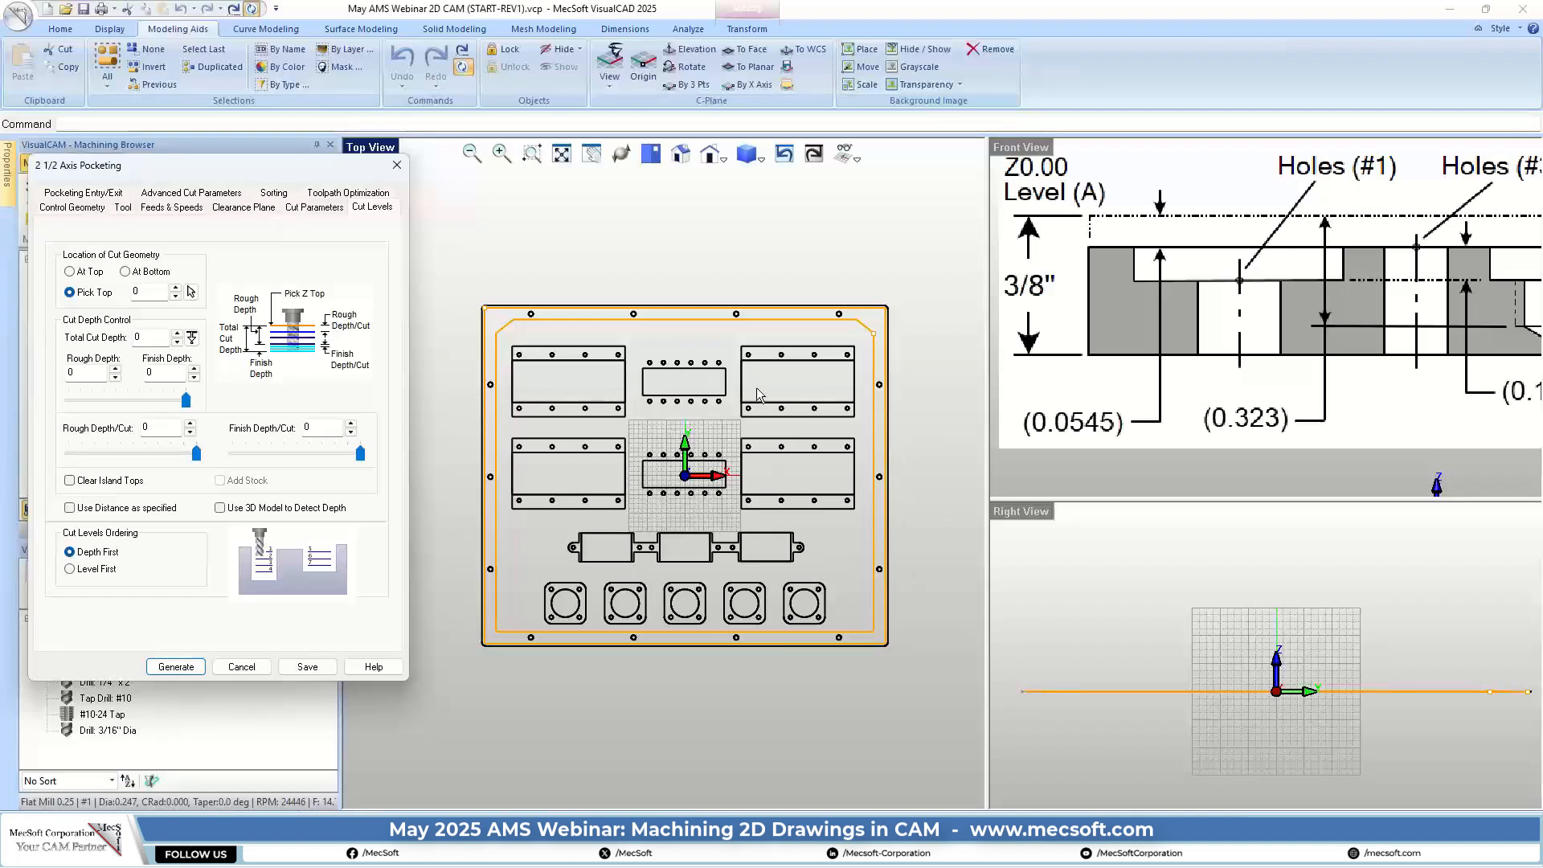
Enter -0.0545 as the pocketing operation's top Z, matching Level (B) in the reference section drawing
{"action": "scroll", "coordinate": [1124, 358], "scroll_direction": "down", "scroll_amount": 1}
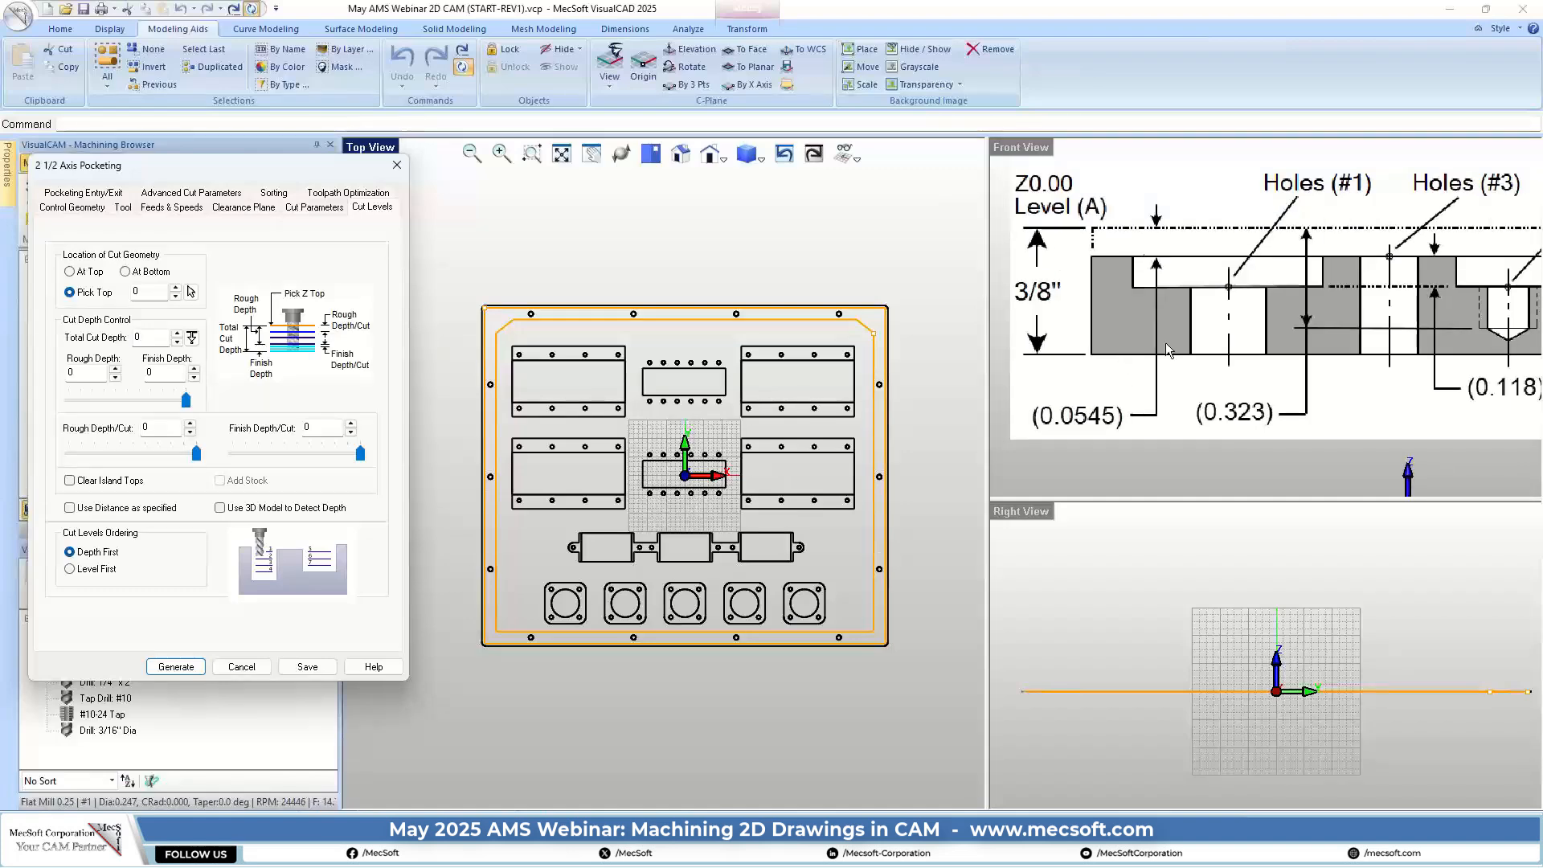
{"action": "scroll", "coordinate": [1126, 276], "scroll_direction": "down", "scroll_amount": 2}
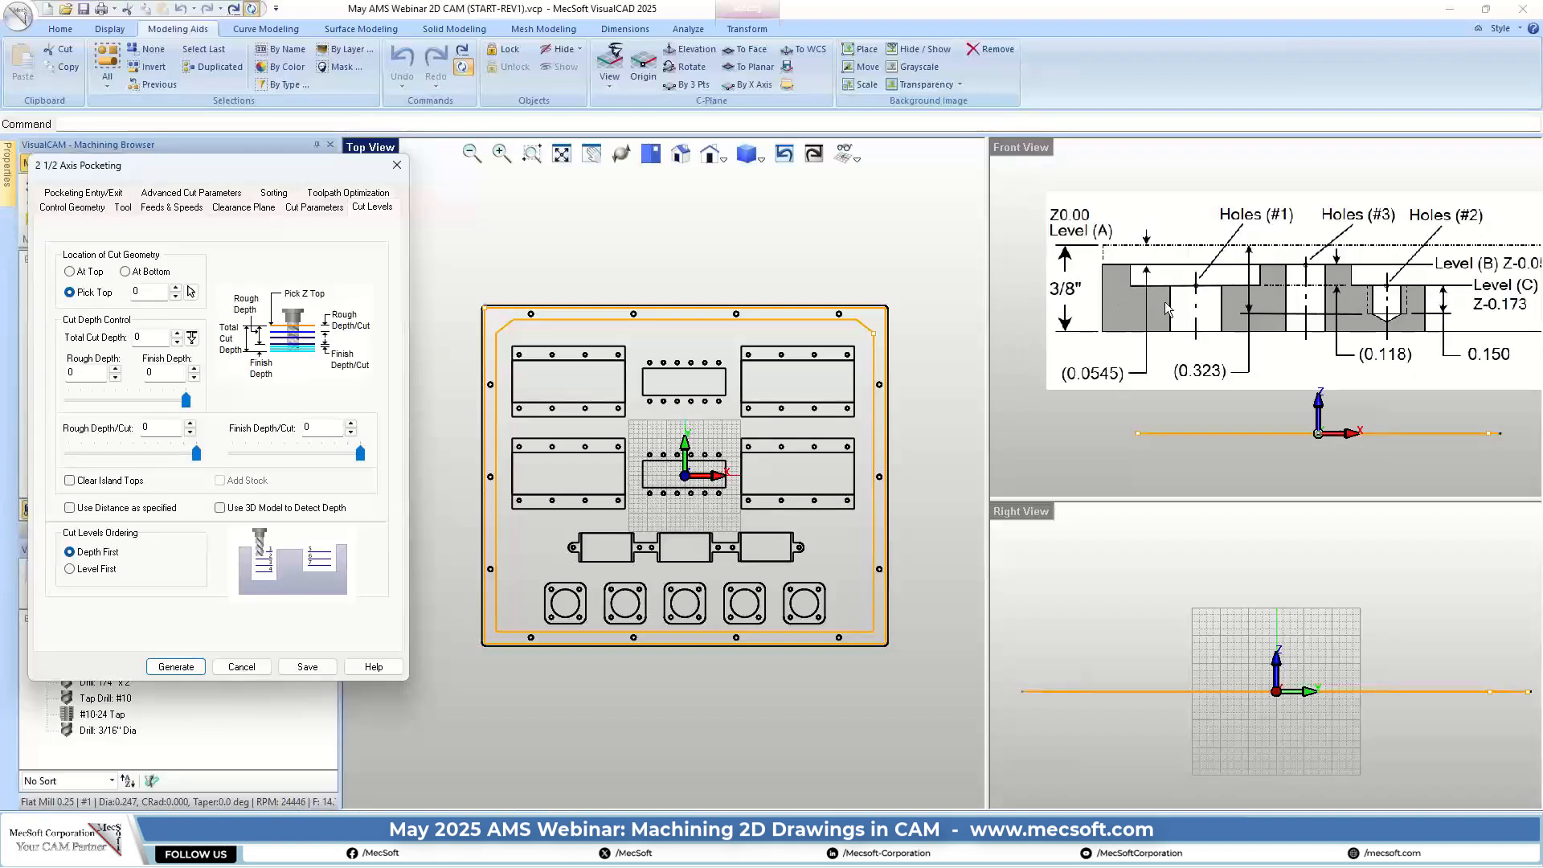
{"action": "scroll", "coordinate": [1178, 272], "scroll_direction": "up", "scroll_amount": 3}
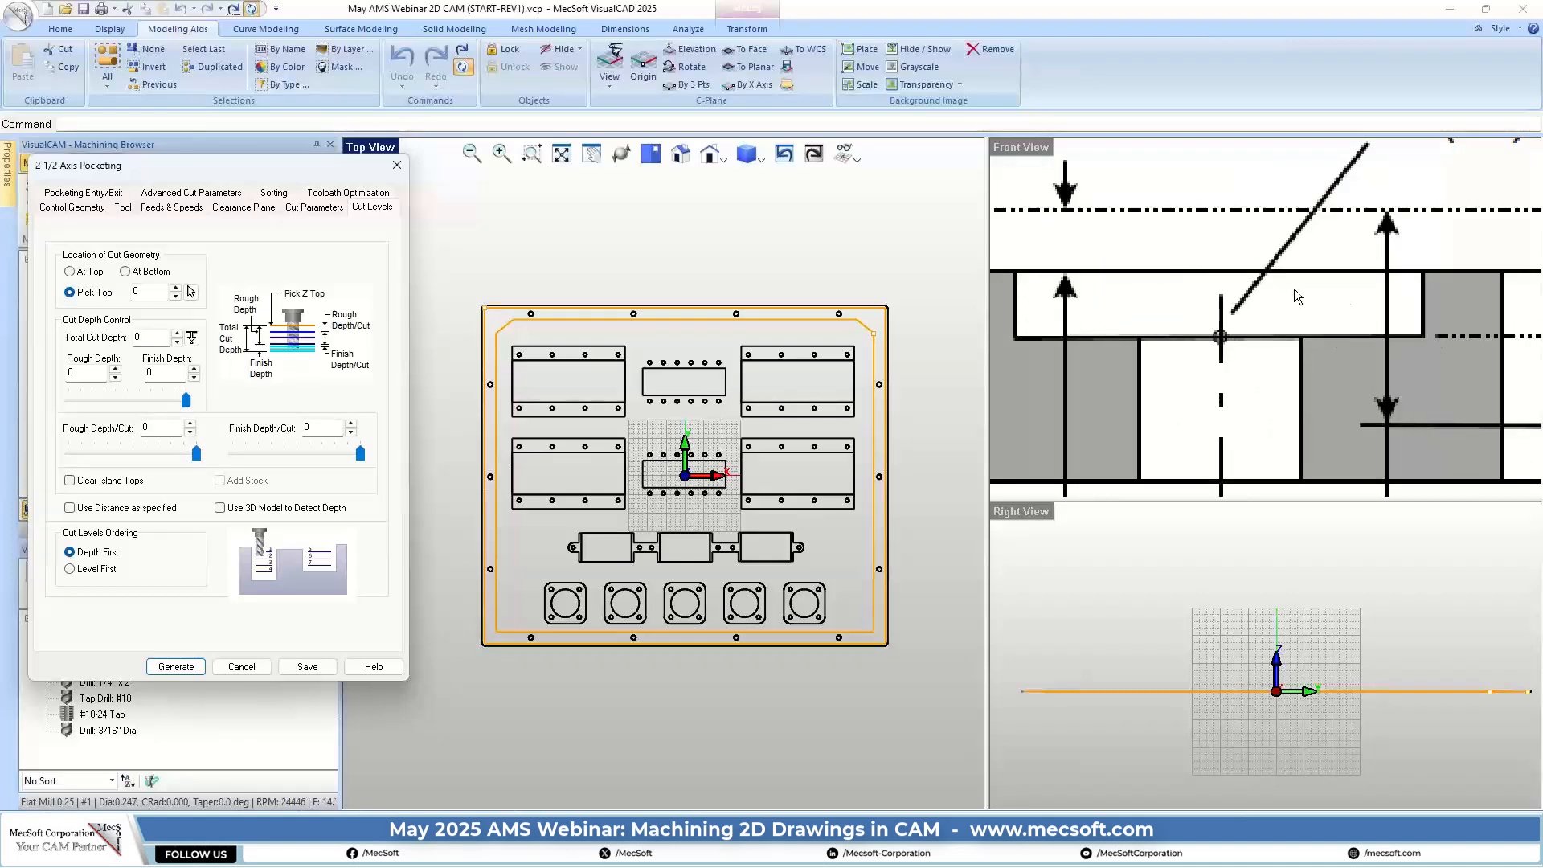
{"action": "scroll", "coordinate": [1201, 326], "scroll_direction": "down", "scroll_amount": 2}
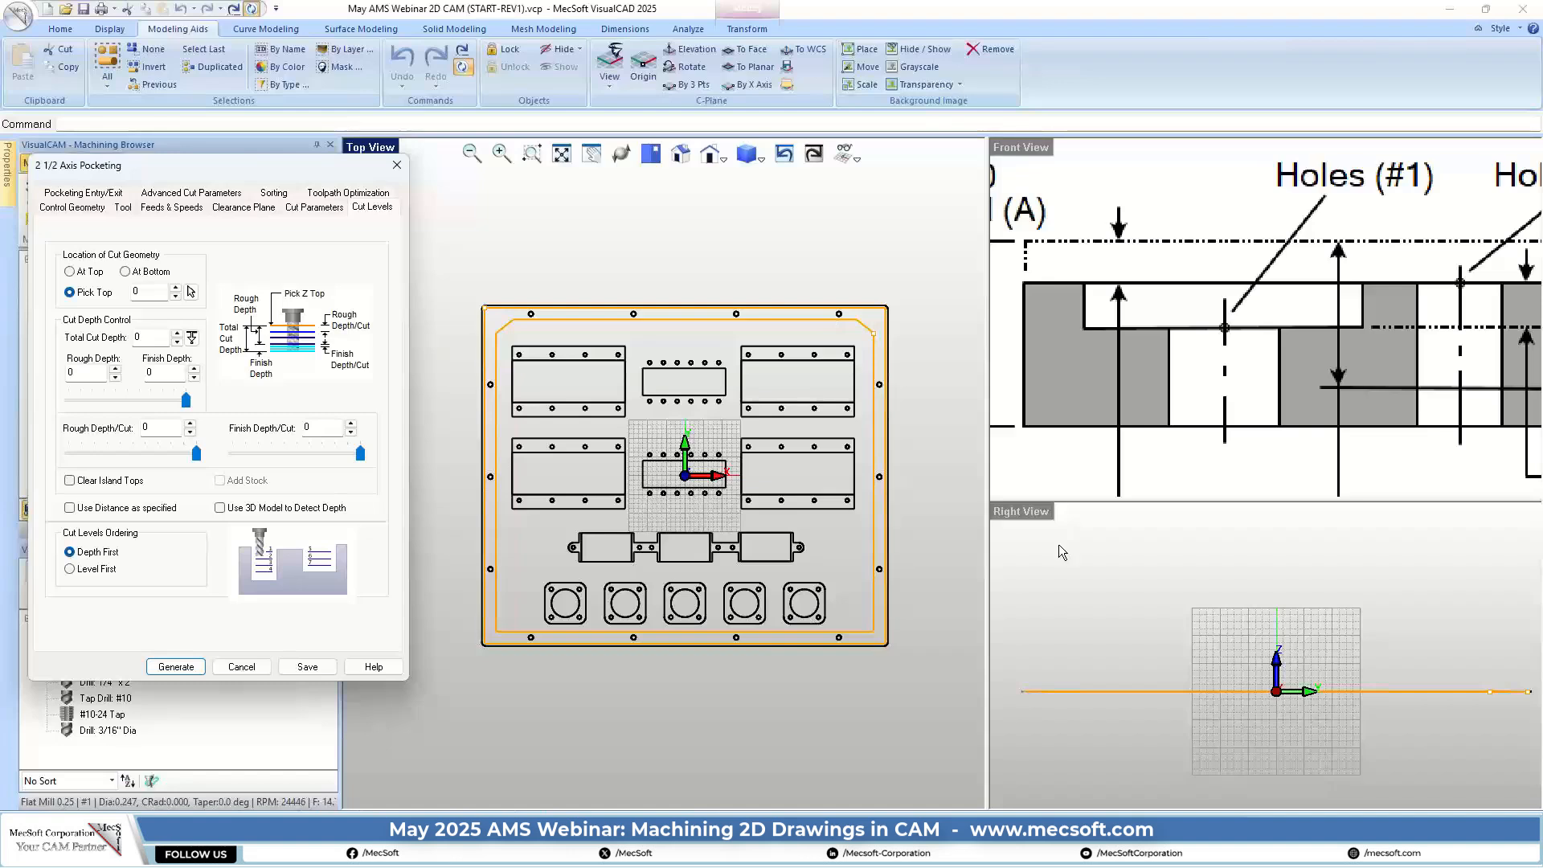
{"action": "scroll", "coordinate": [1128, 246], "scroll_direction": "down", "scroll_amount": 3}
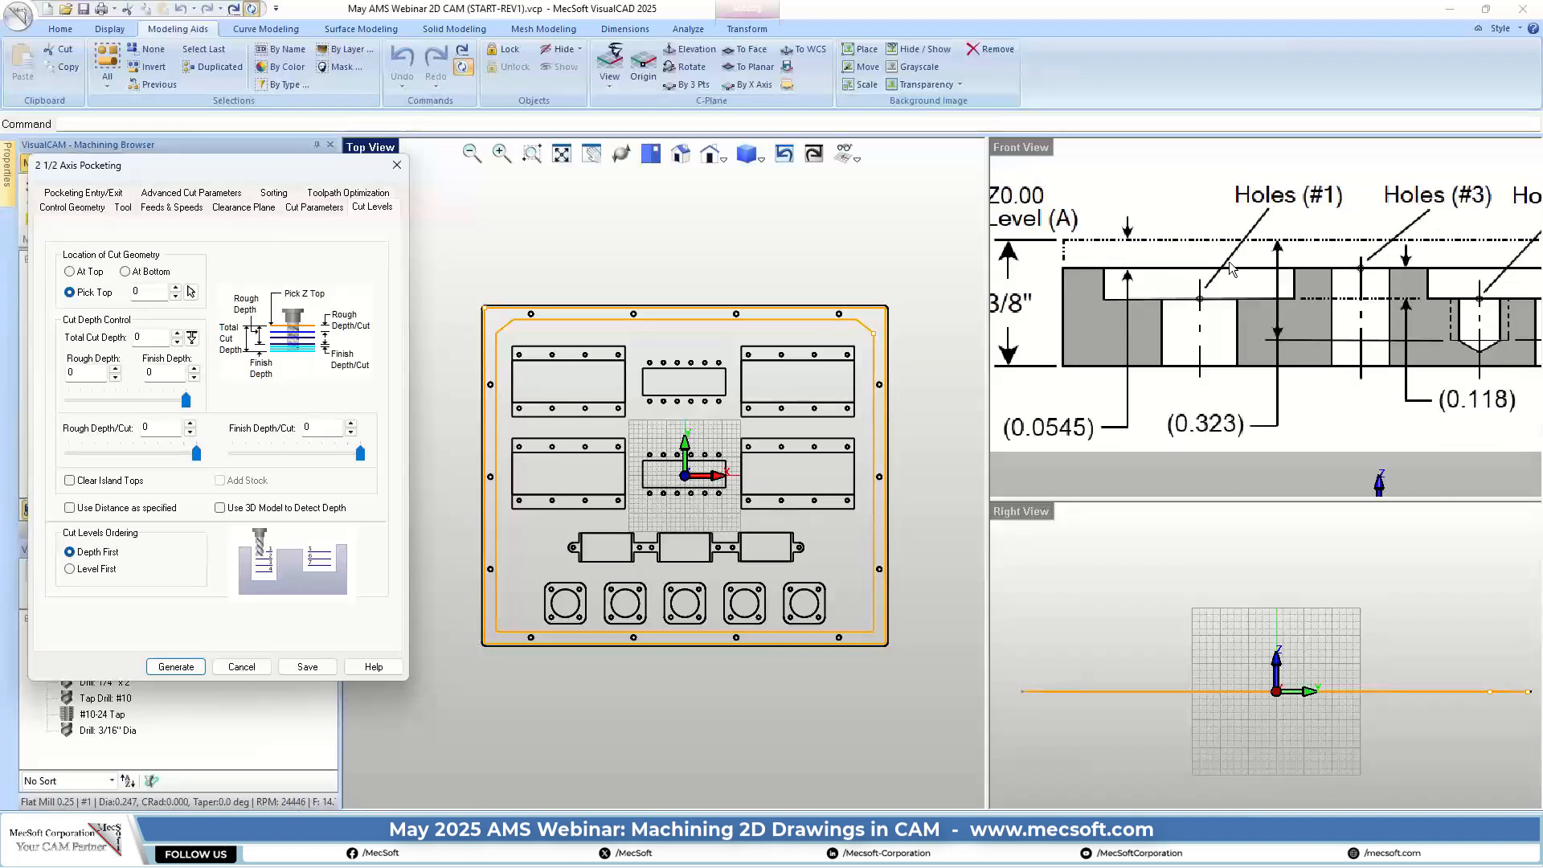
{"action": "scroll", "coordinate": [1111, 273], "scroll_direction": "down", "scroll_amount": 3}
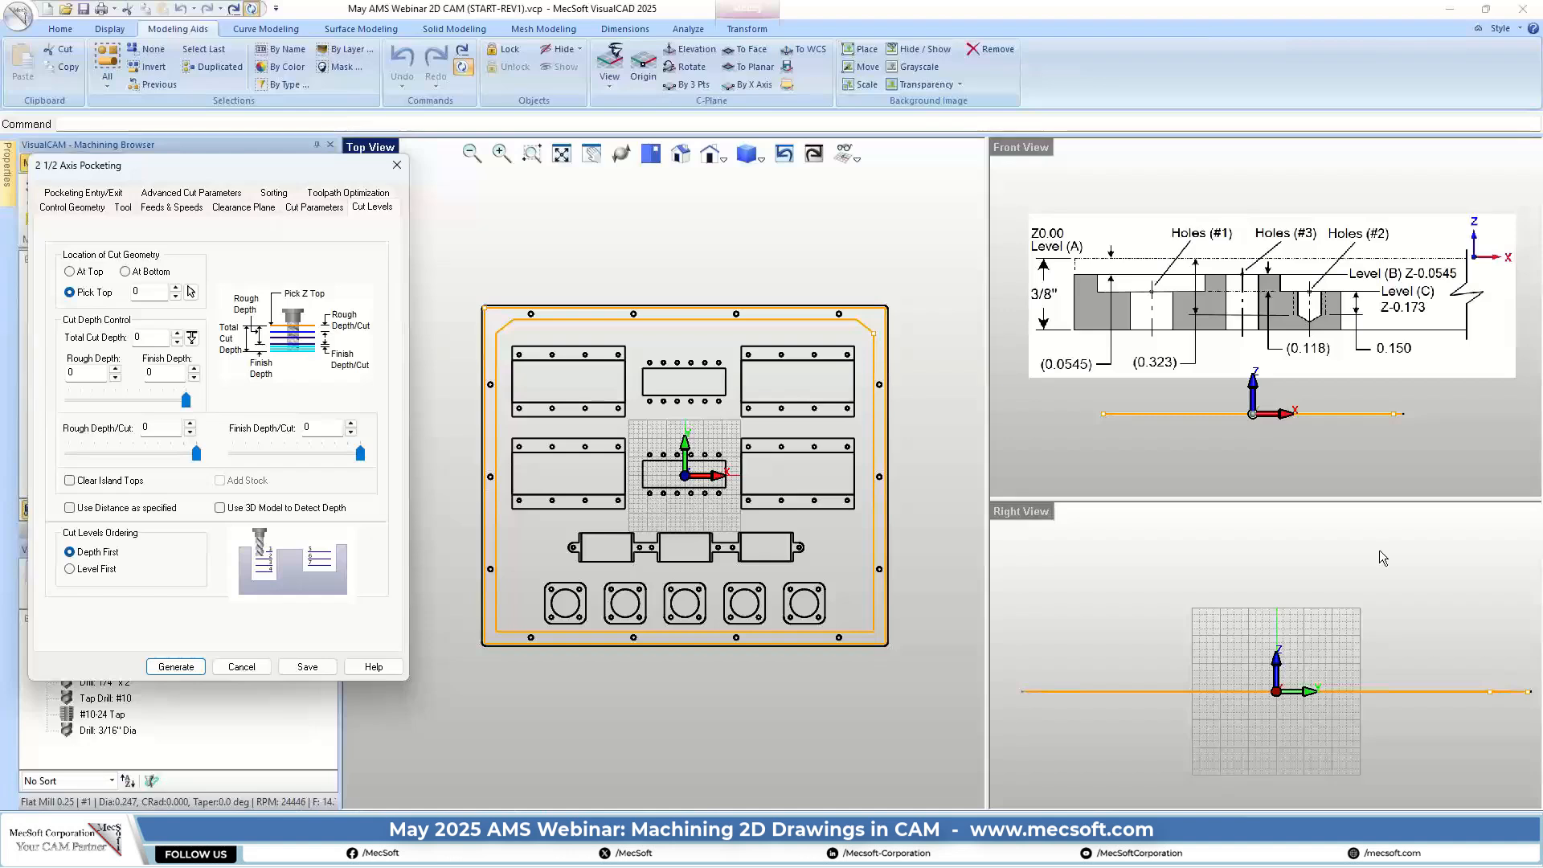
{"action": "double_click", "coordinate": [137, 292]}
{"action": "type", "text": "45"}
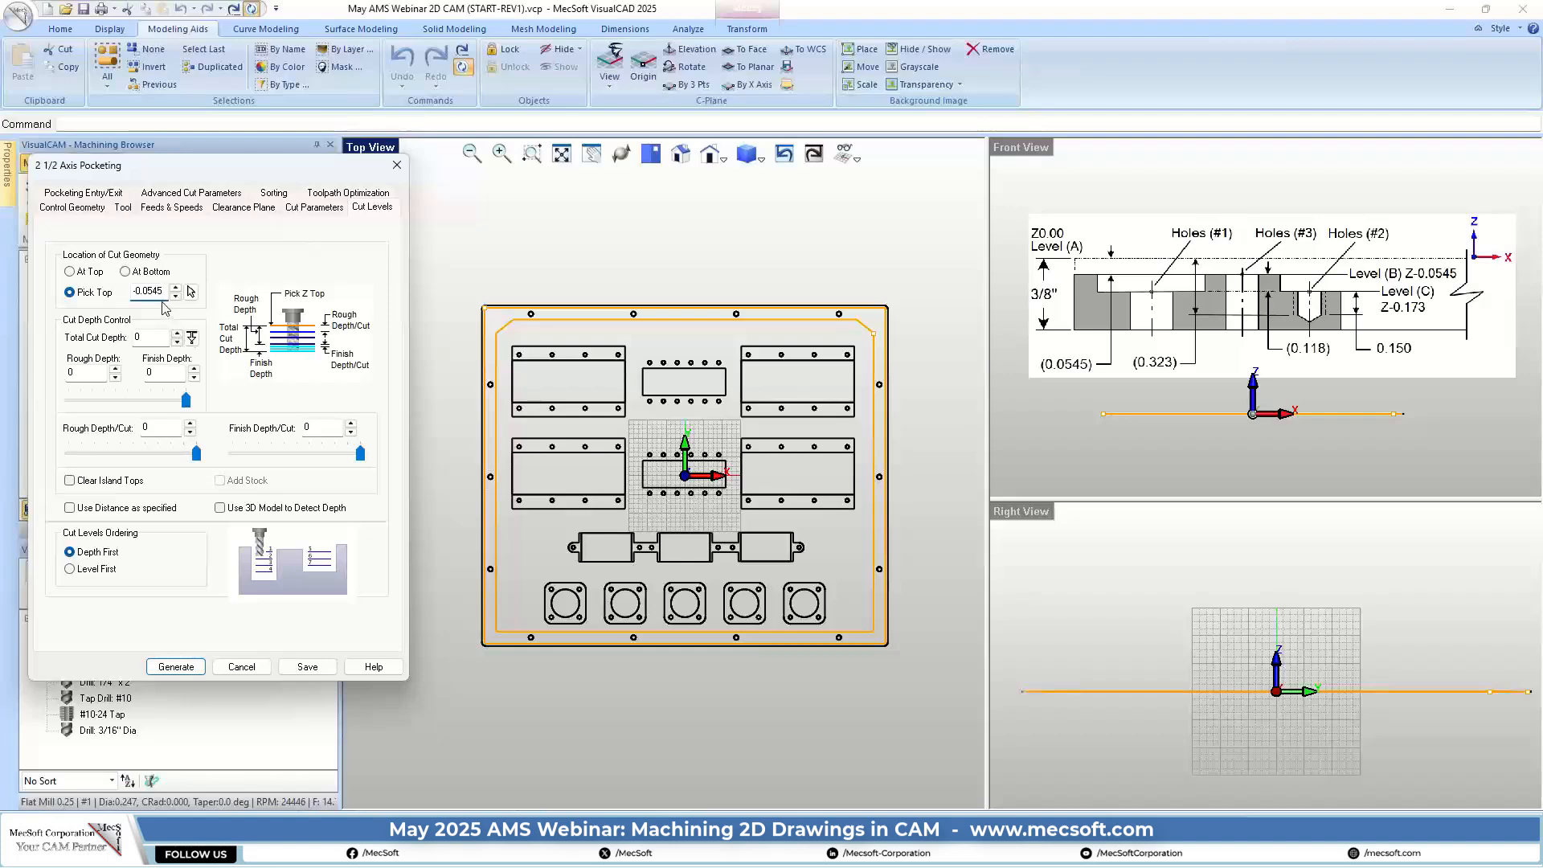
Set the pocketing operation's total cut depth to 0.118, applied as the rough depth
{"action": "scroll", "coordinate": [1119, 270], "scroll_direction": "up", "scroll_amount": 1}
{"action": "scroll", "coordinate": [1120, 276], "scroll_direction": "up", "scroll_amount": 1}
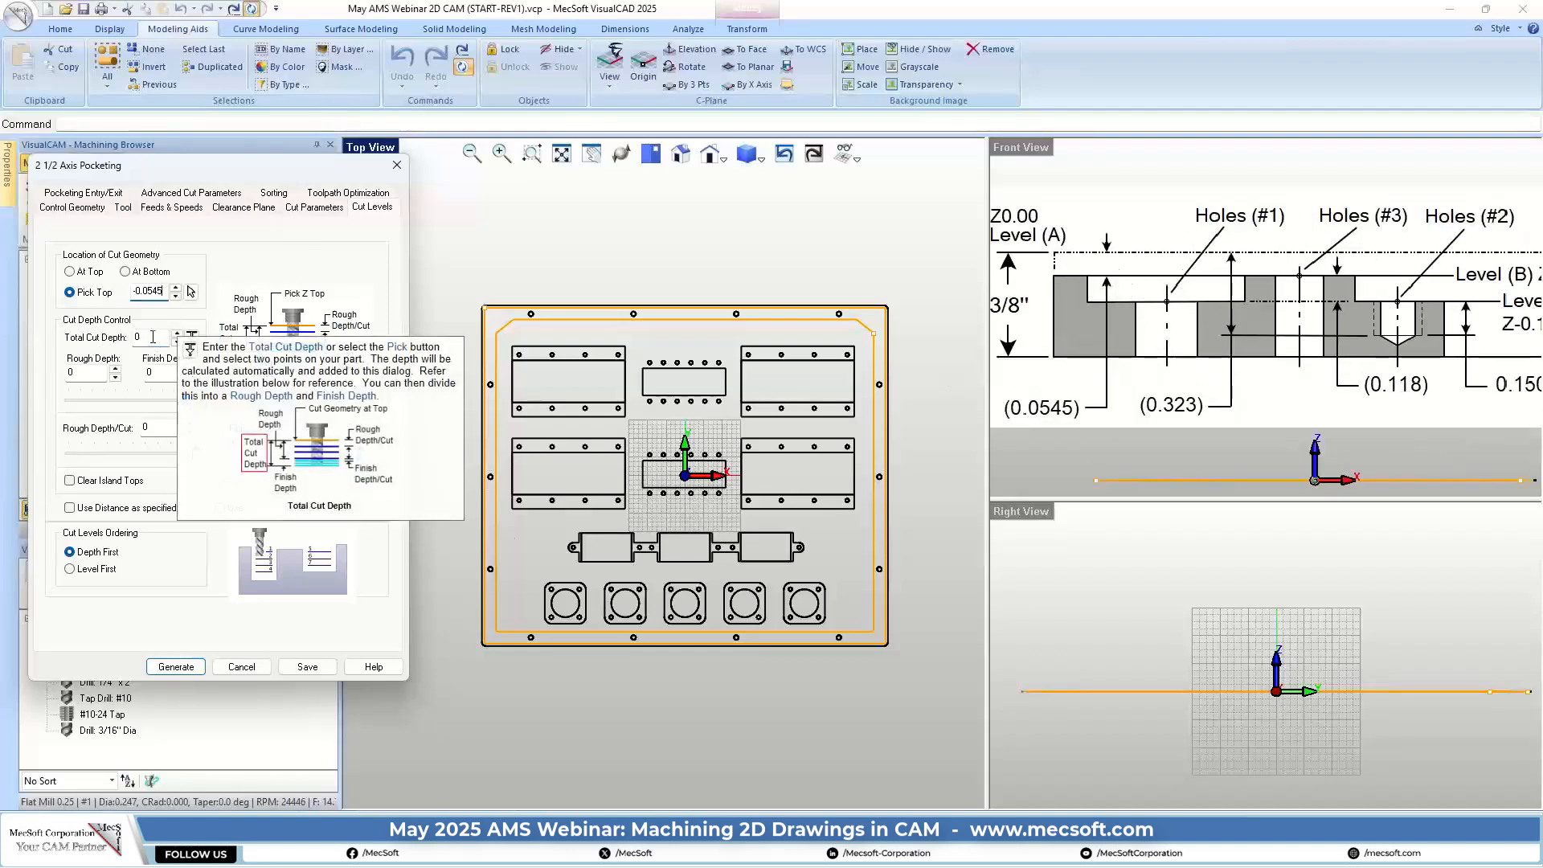
{"action": "scroll", "coordinate": [1285, 342], "scroll_direction": "down", "scroll_amount": 2}
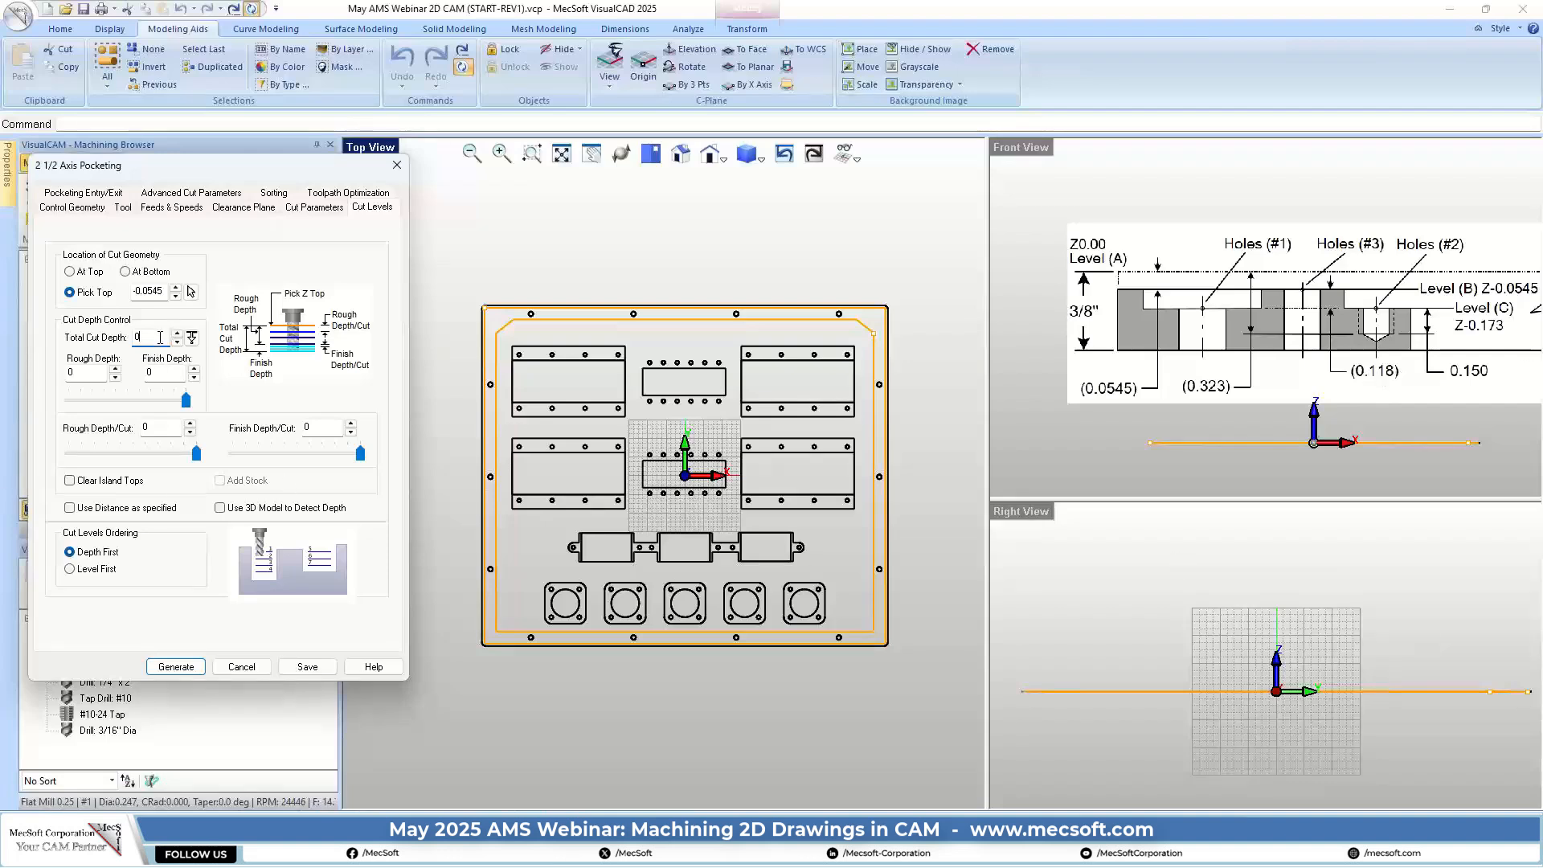
{"action": "mouse_move", "coordinate": [156, 336]}
{"action": "scroll", "coordinate": [1186, 350], "scroll_direction": "down", "scroll_amount": 3}
{"action": "scroll", "coordinate": [1157, 328], "scroll_direction": "up", "scroll_amount": 3}
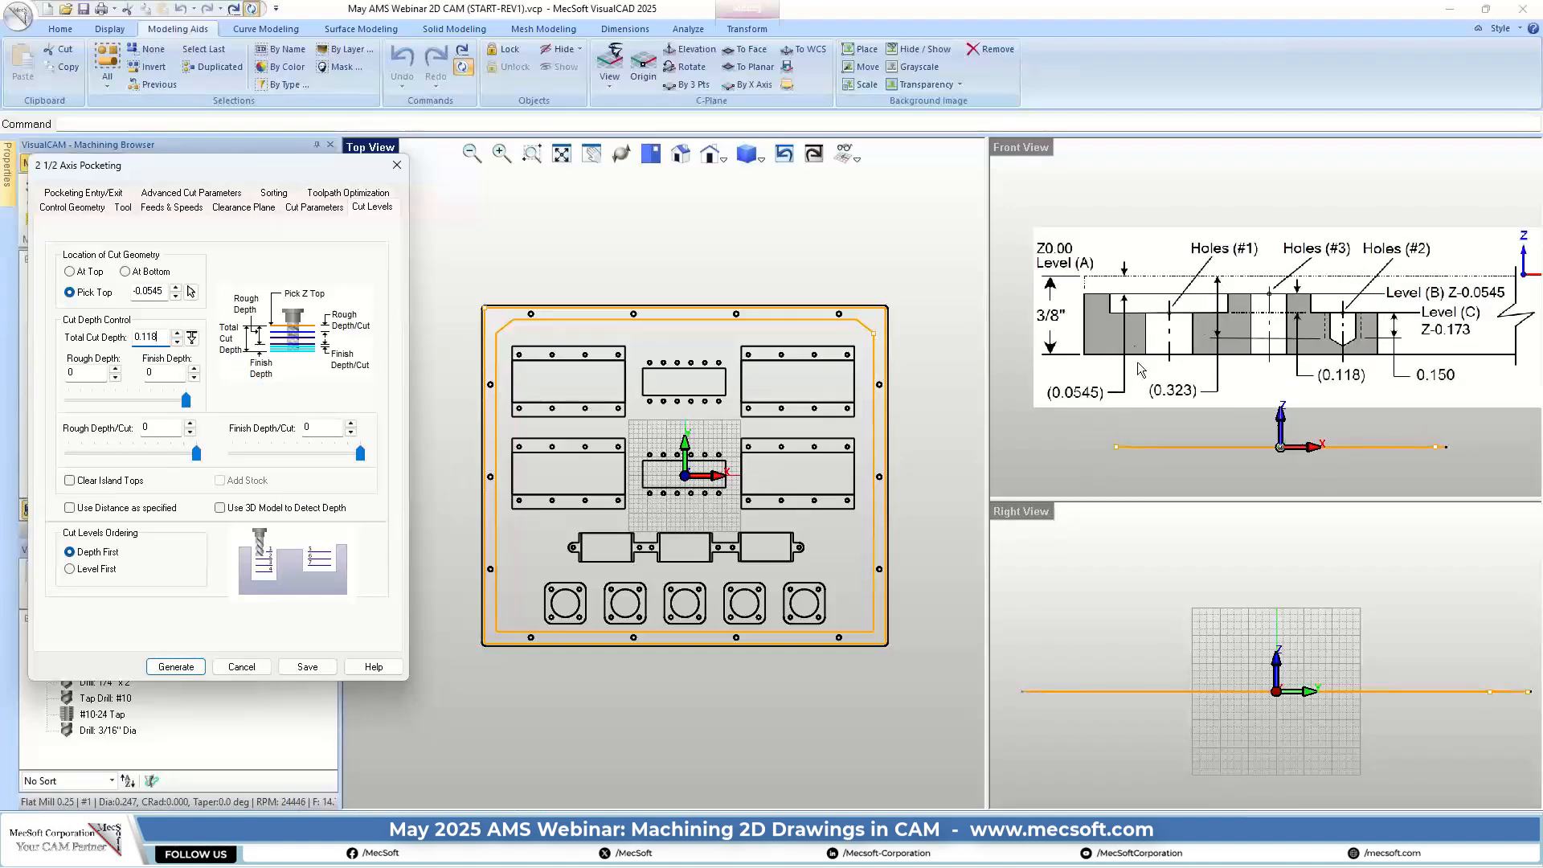
{"action": "scroll", "coordinate": [1108, 333], "scroll_direction": "up", "scroll_amount": 1}
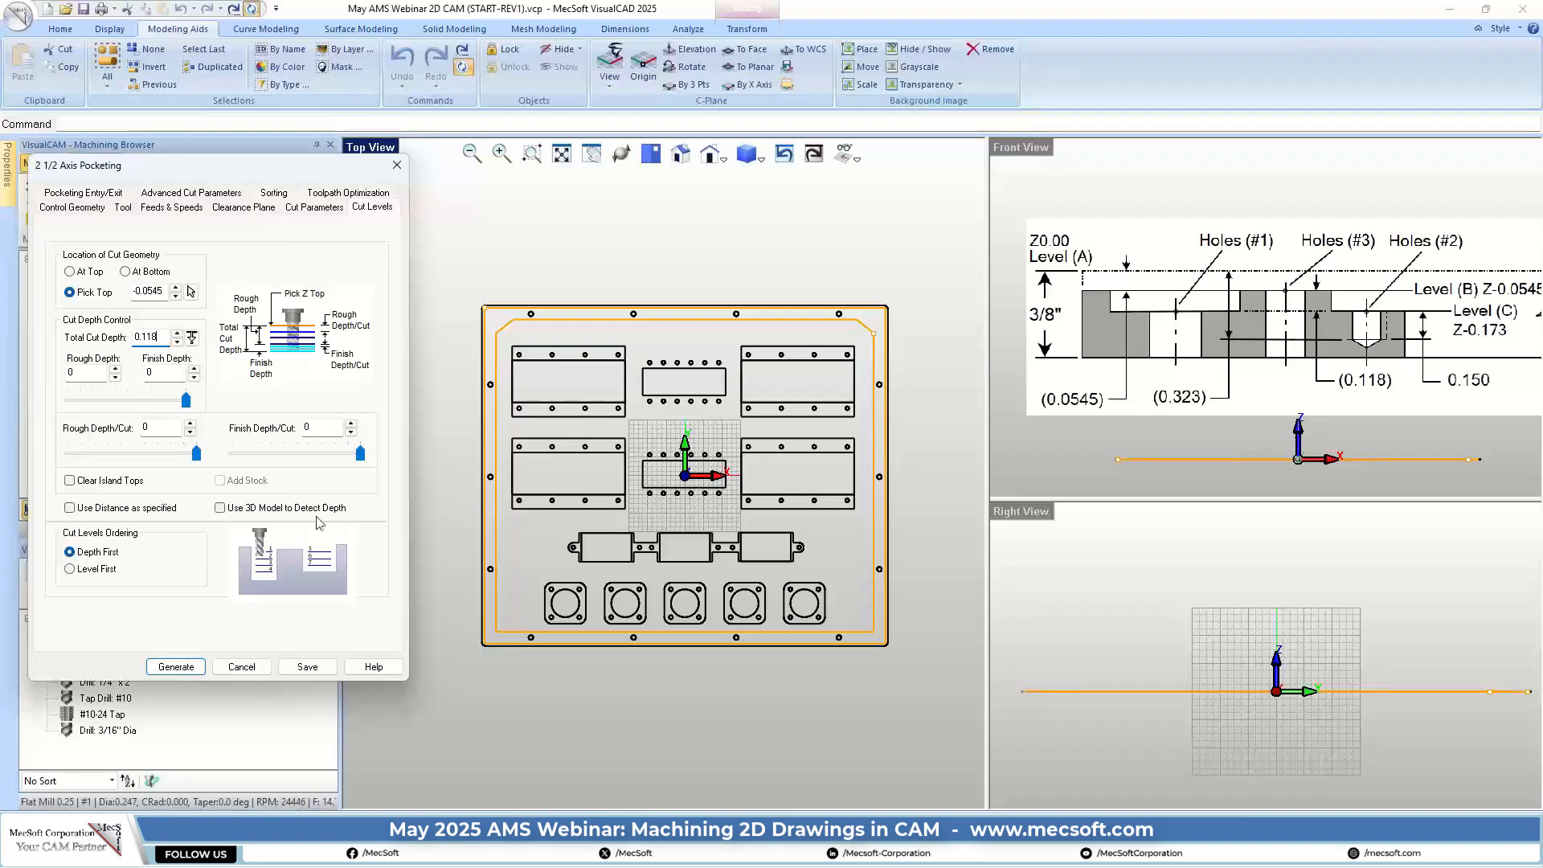
{"action": "key", "text": "Tab"}
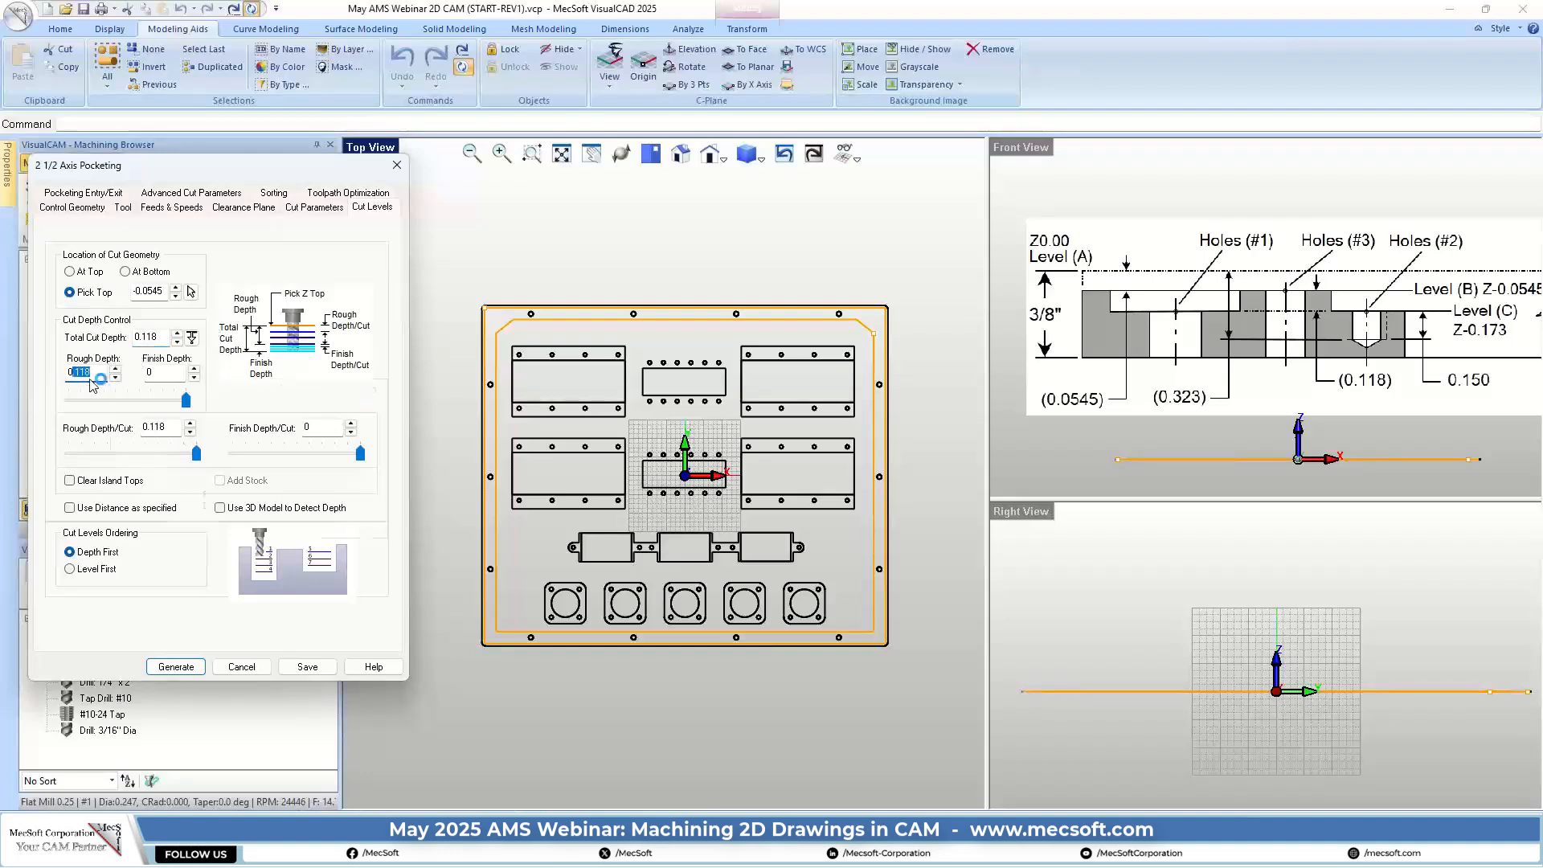
Review the entry/exit, advanced cut, sorting and optimization parameters, and generate the perimeter pocketing toolpath
{"action": "mouse_move", "coordinate": [165, 434]}
{"action": "left_click", "coordinate": [84, 196]}
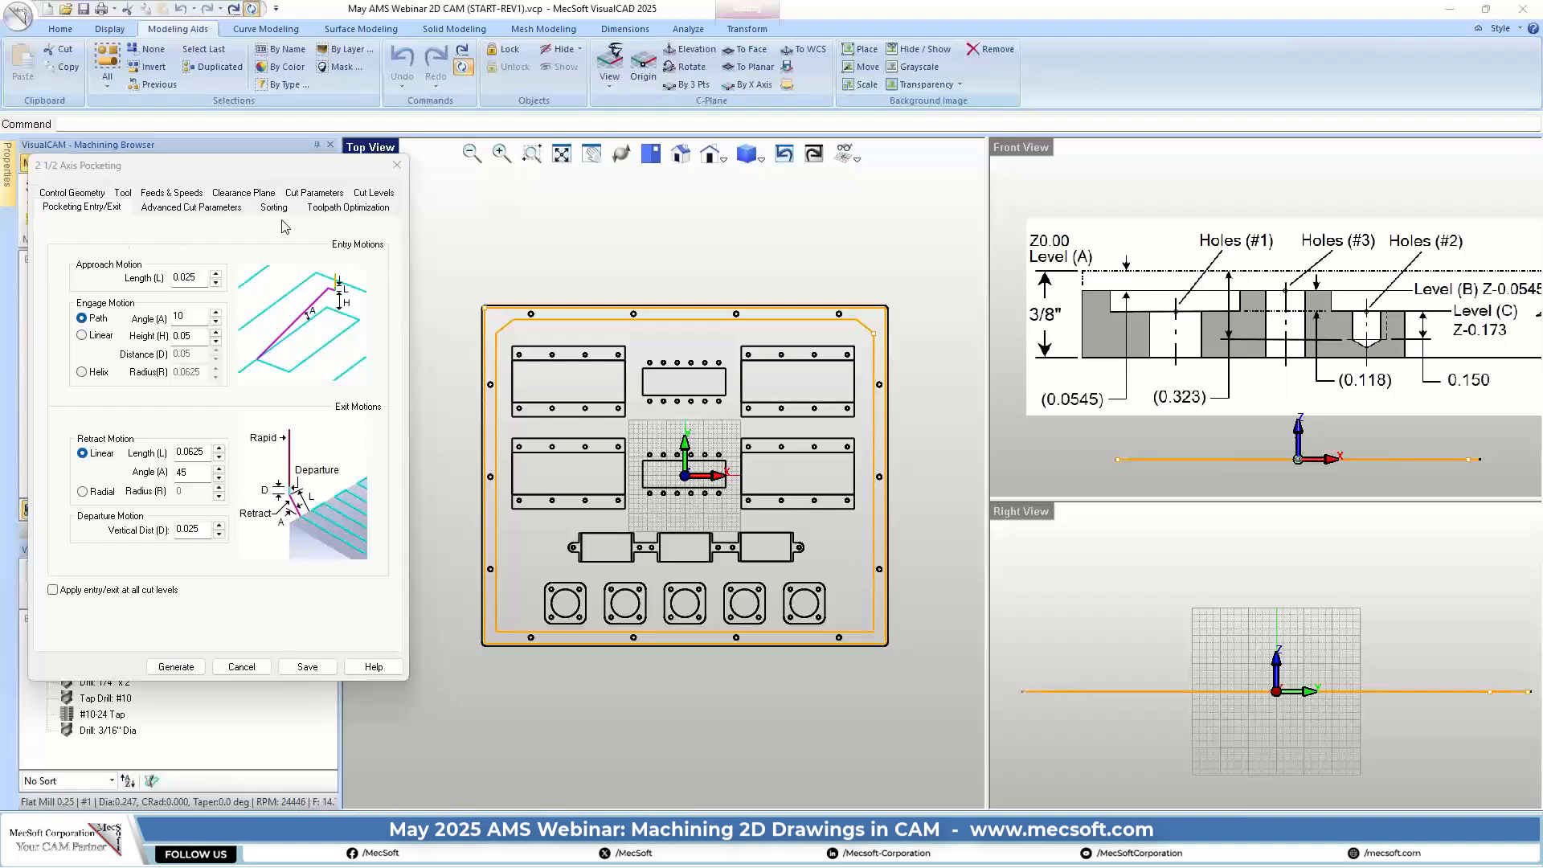
{"action": "left_click", "coordinate": [177, 207]}
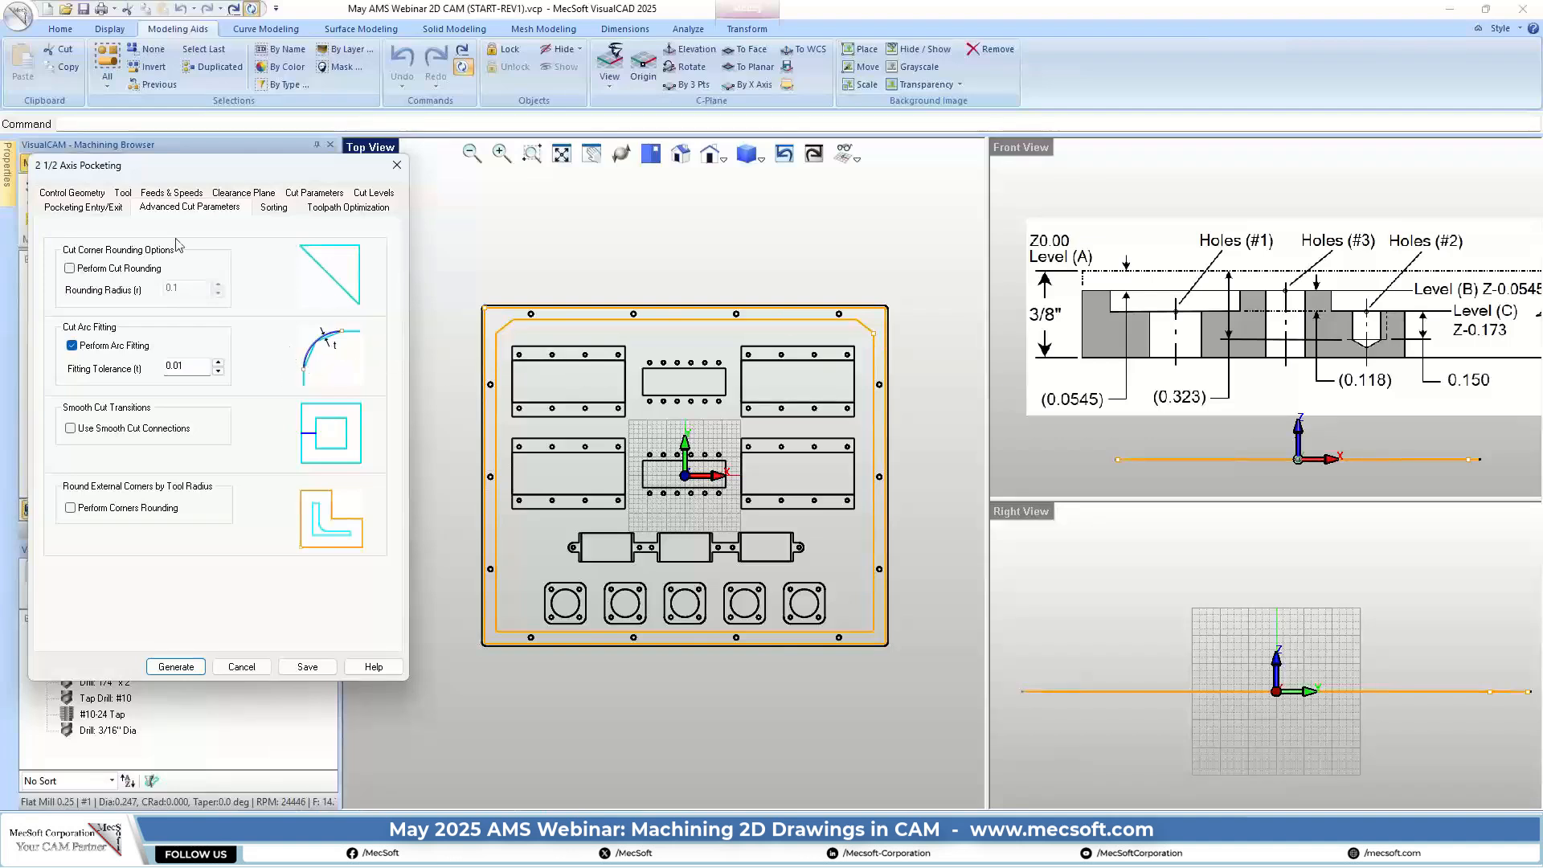
{"action": "left_click", "coordinate": [275, 208]}
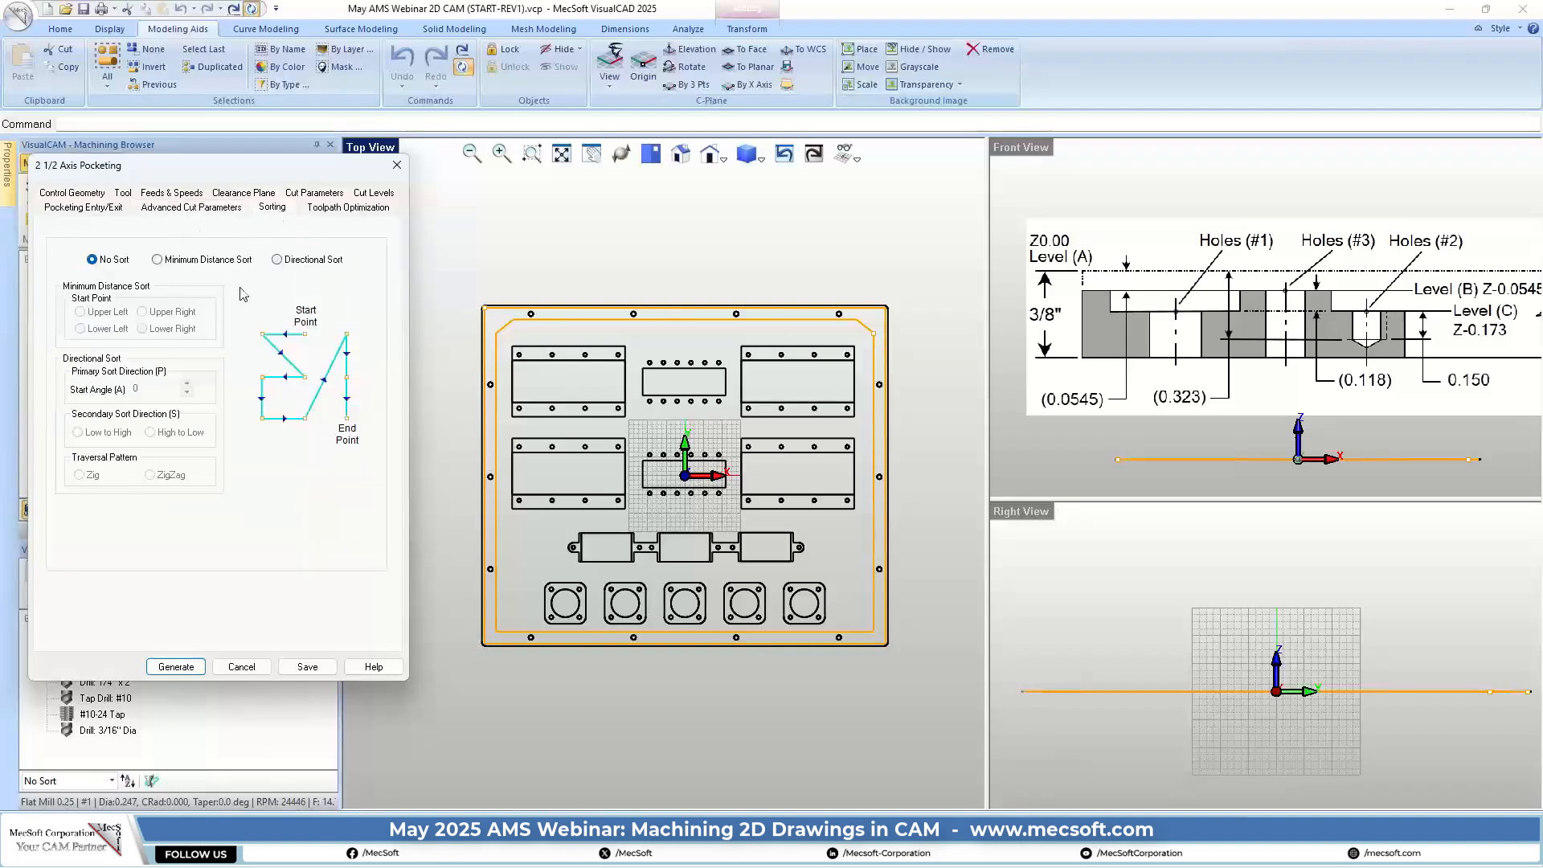
{"action": "left_click", "coordinate": [351, 212]}
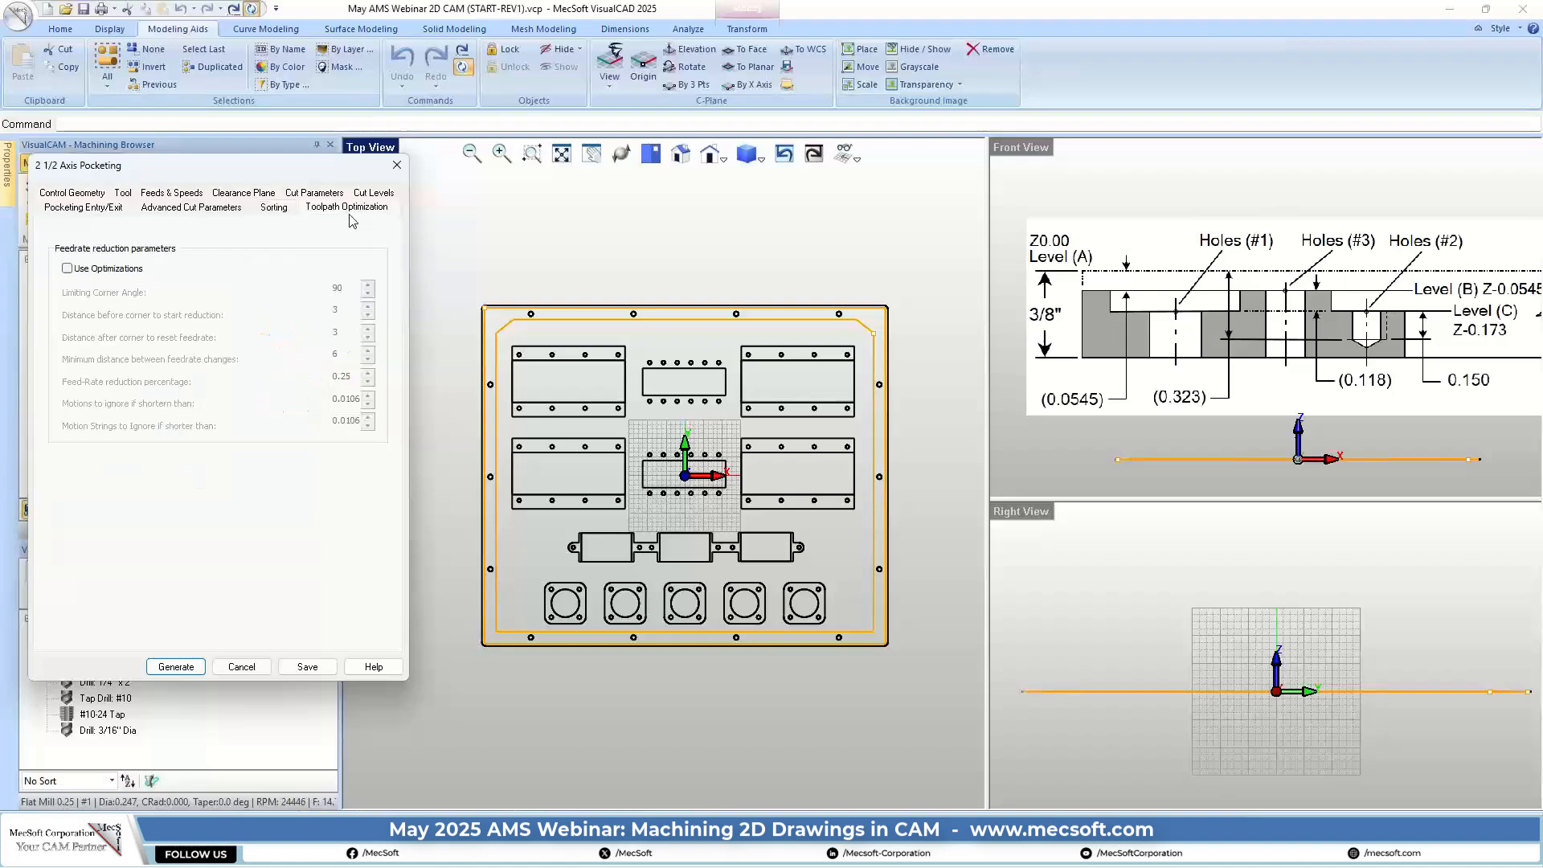
{"action": "left_click", "coordinate": [176, 667]}
Inspect the pocketing toolpath around the chamfered corner and run its cut material simulation with Simulate by Moves enabled
{"action": "scroll", "coordinate": [888, 306], "scroll_direction": "up", "scroll_amount": 8}
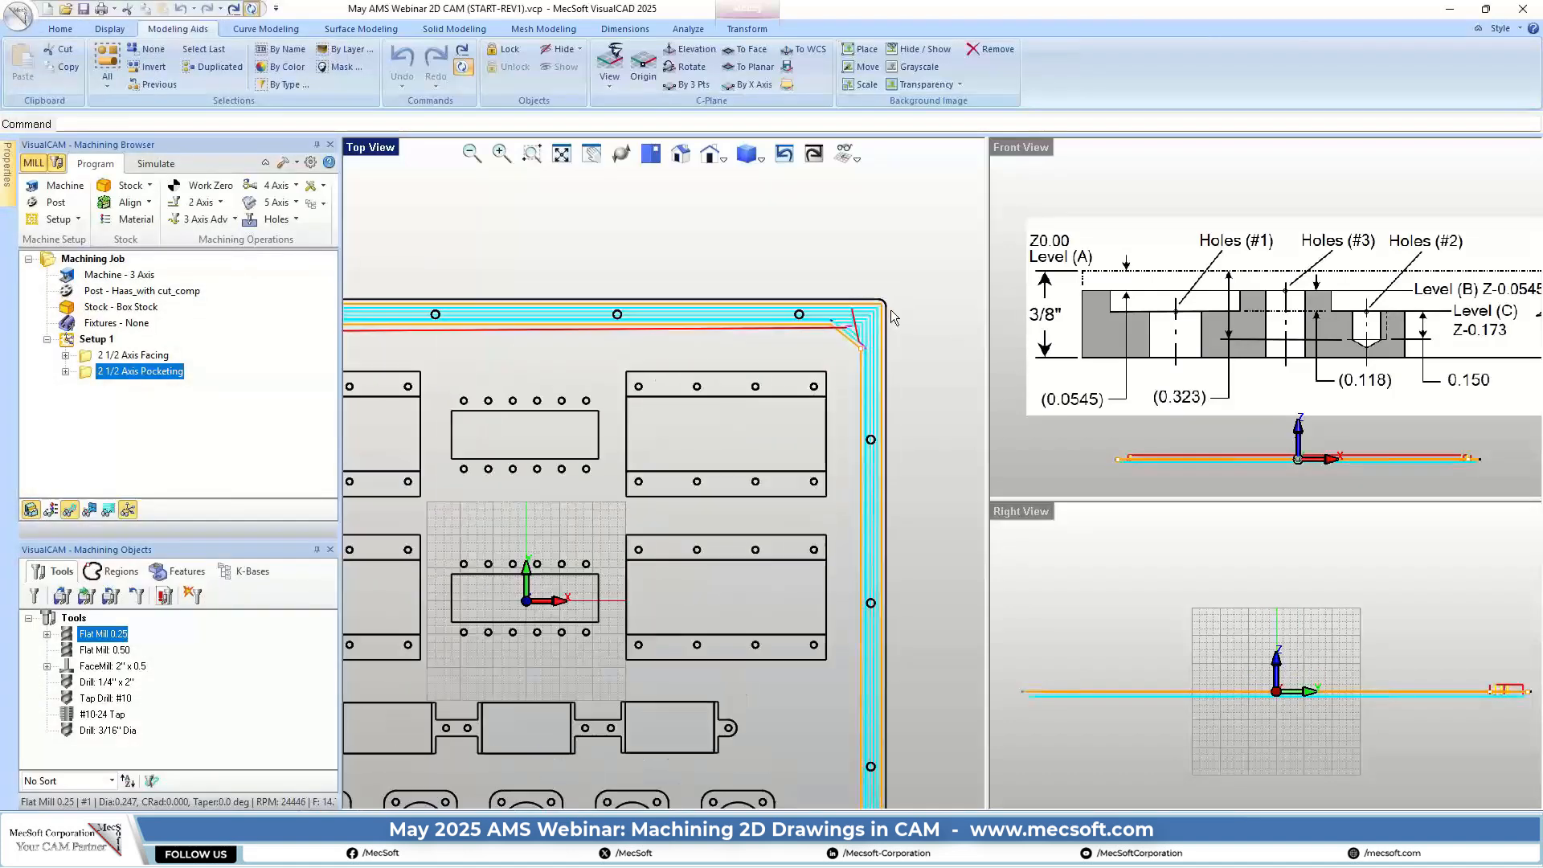
{"action": "scroll", "coordinate": [884, 297], "scroll_direction": "up", "scroll_amount": 4}
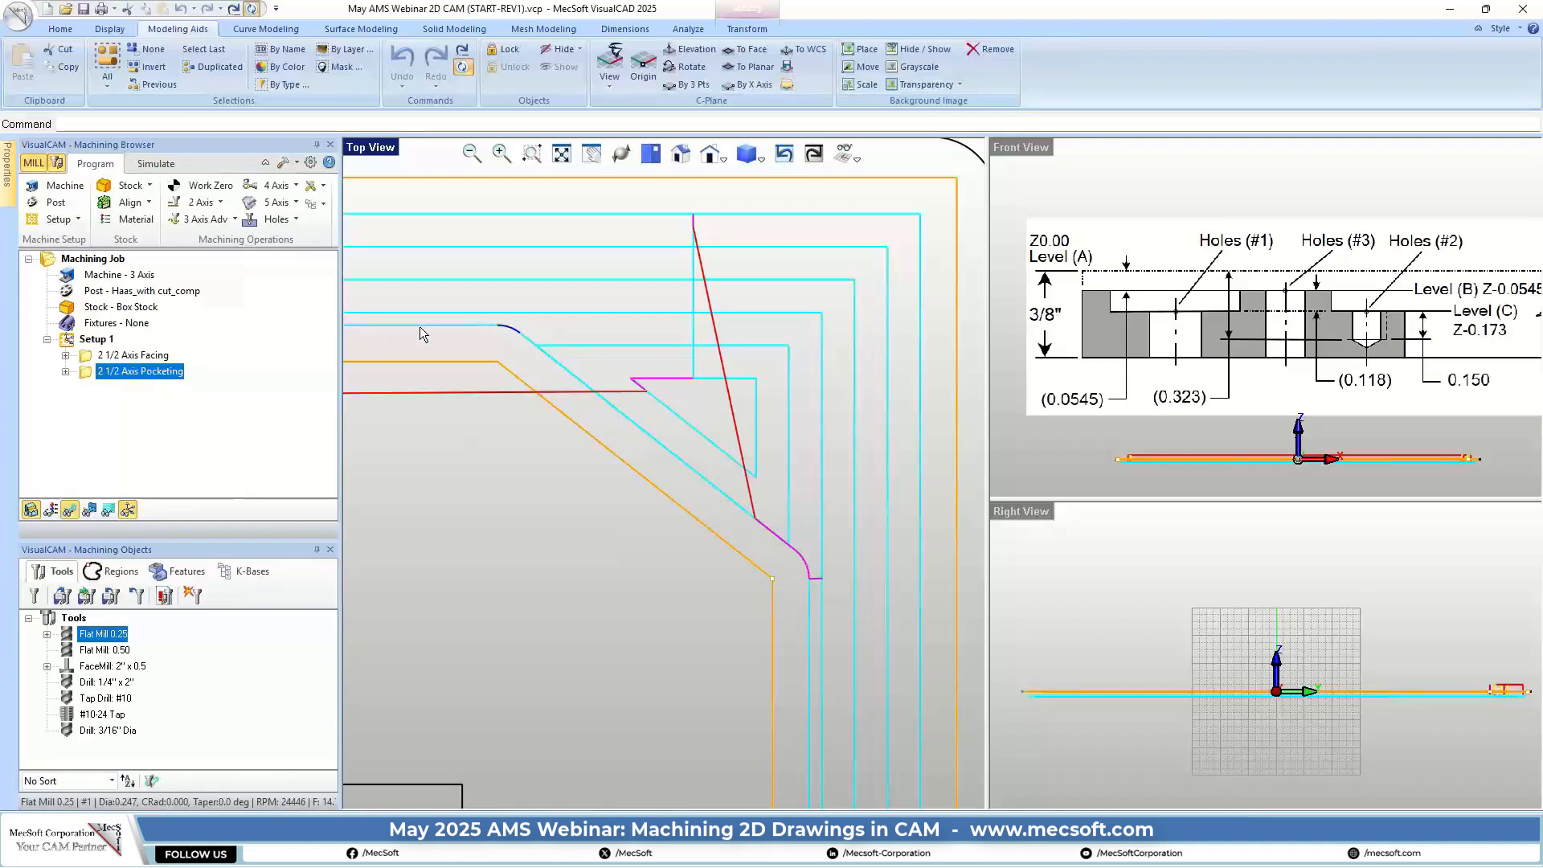
{"action": "scroll", "coordinate": [769, 375], "scroll_direction": "down", "scroll_amount": 1}
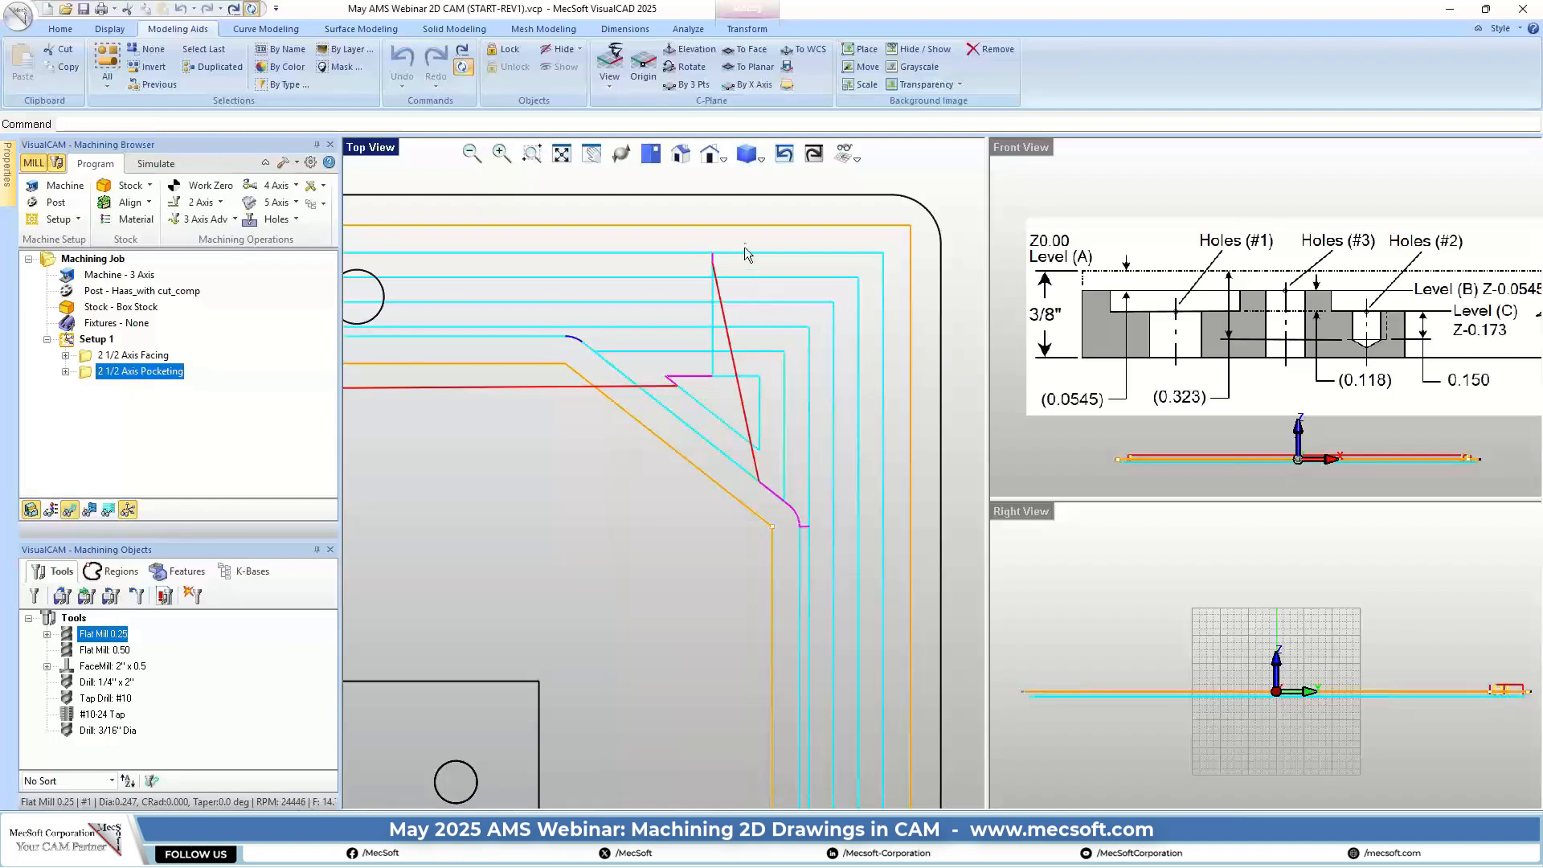
{"action": "scroll", "coordinate": [866, 338], "scroll_direction": "down", "scroll_amount": 5}
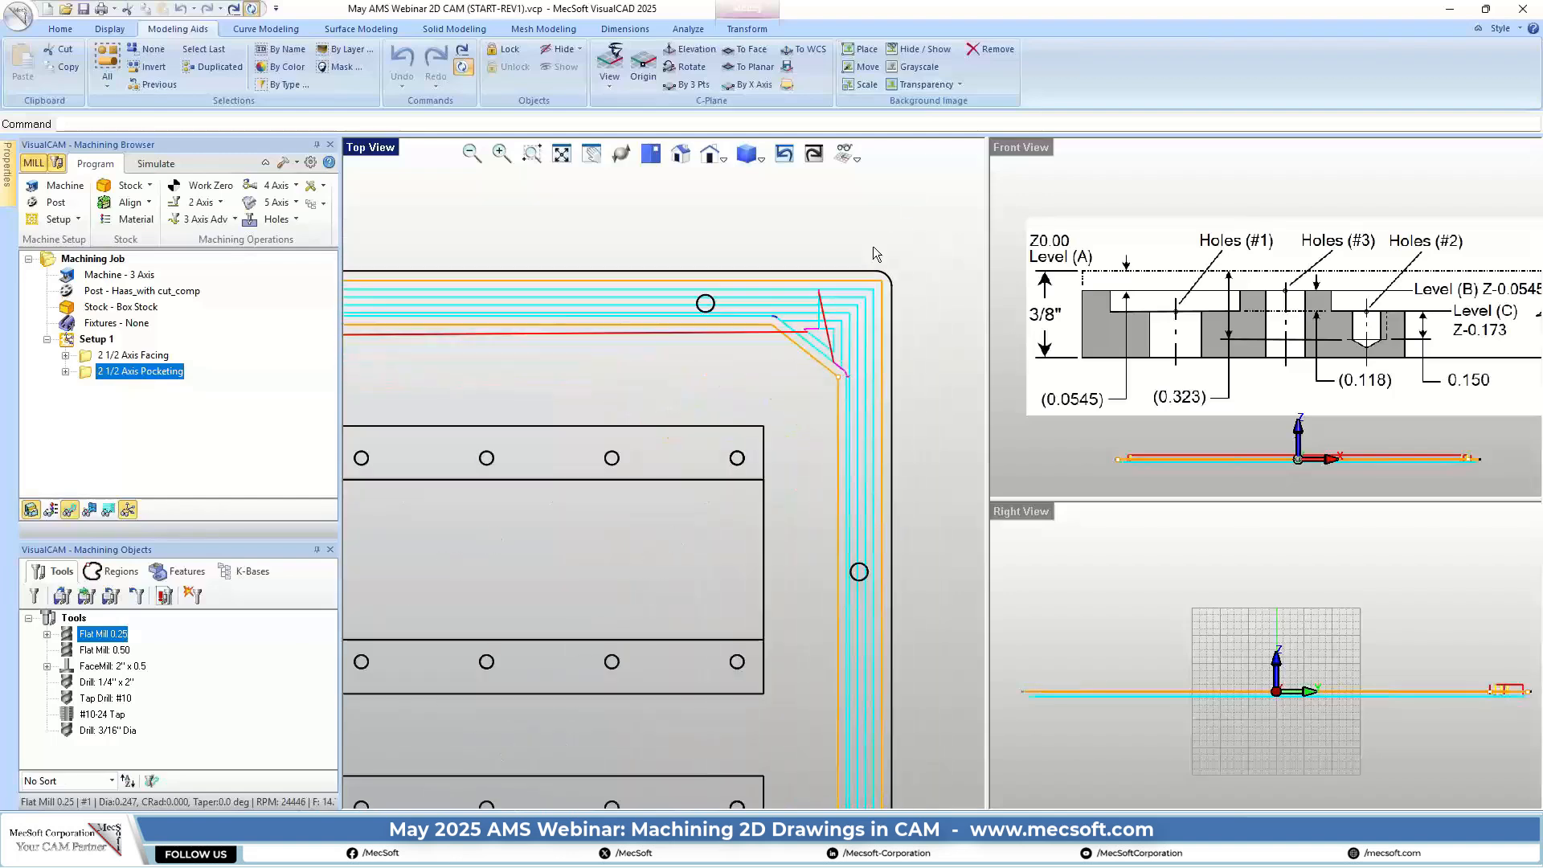
{"action": "left_click", "coordinate": [155, 164]}
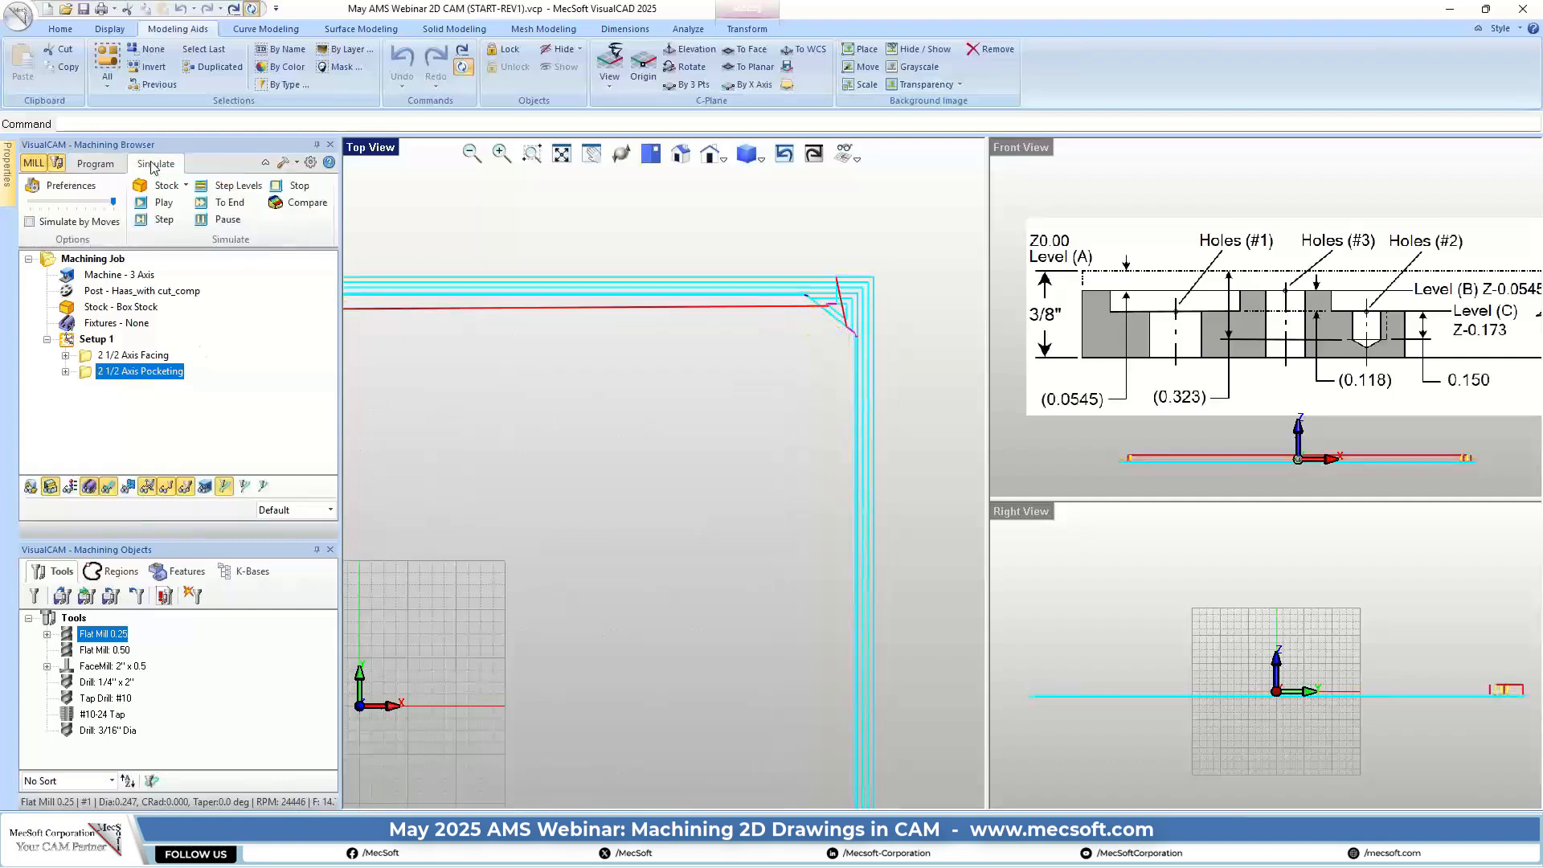
{"action": "left_click", "coordinate": [161, 204]}
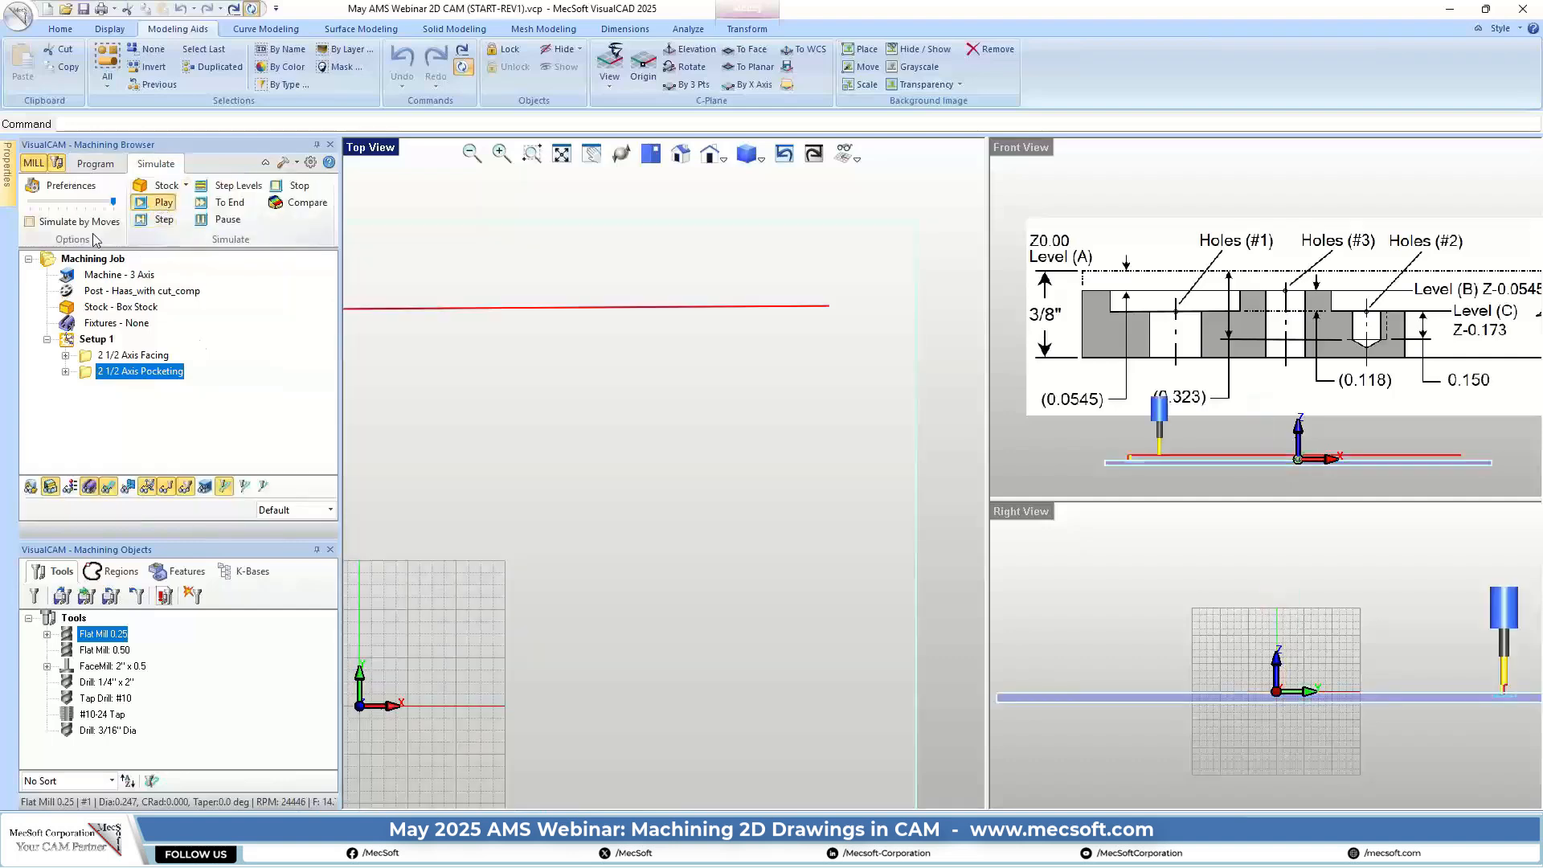
{"action": "left_click", "coordinate": [32, 223]}
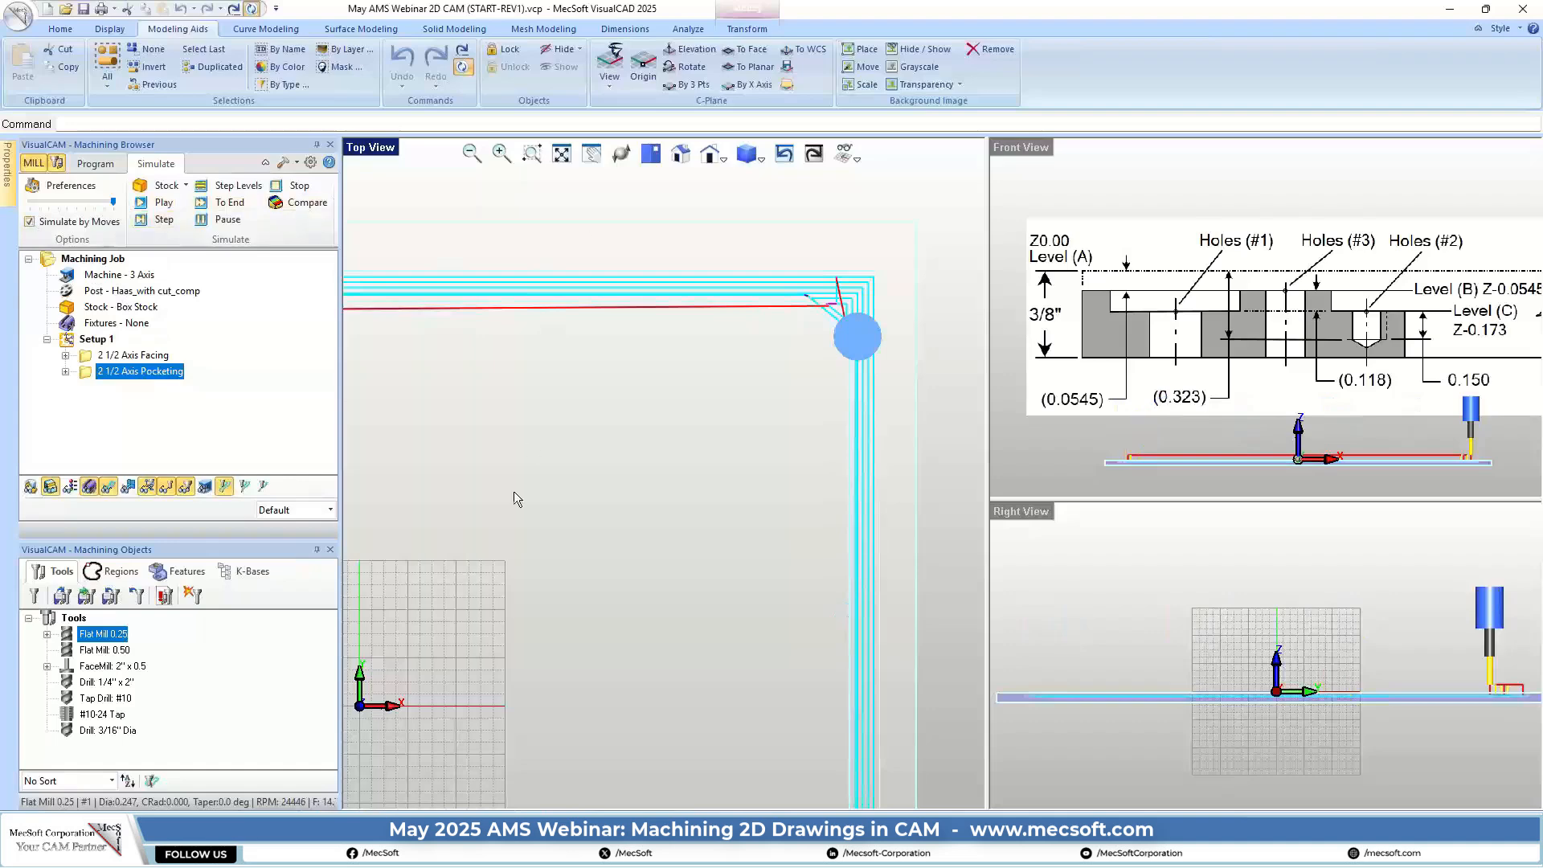
Examine the simulated perimeter cut depth in the Front View and compare it with the reference section's Level (B) and Level (C)
{"action": "scroll", "coordinate": [1117, 474], "scroll_direction": "up", "scroll_amount": 5}
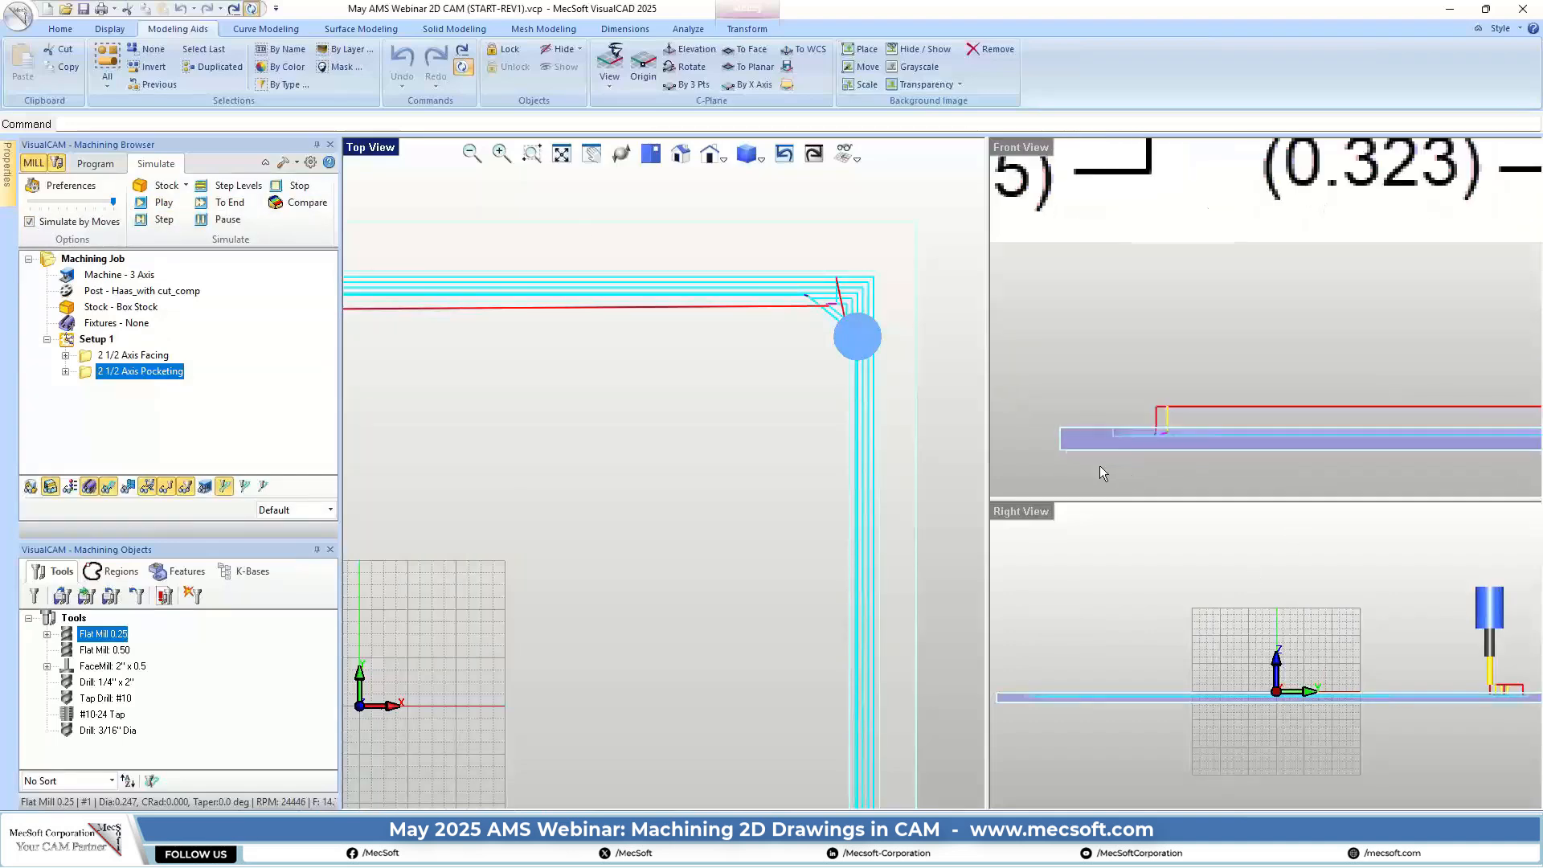
{"action": "scroll", "coordinate": [1223, 360], "scroll_direction": "down", "scroll_amount": 5}
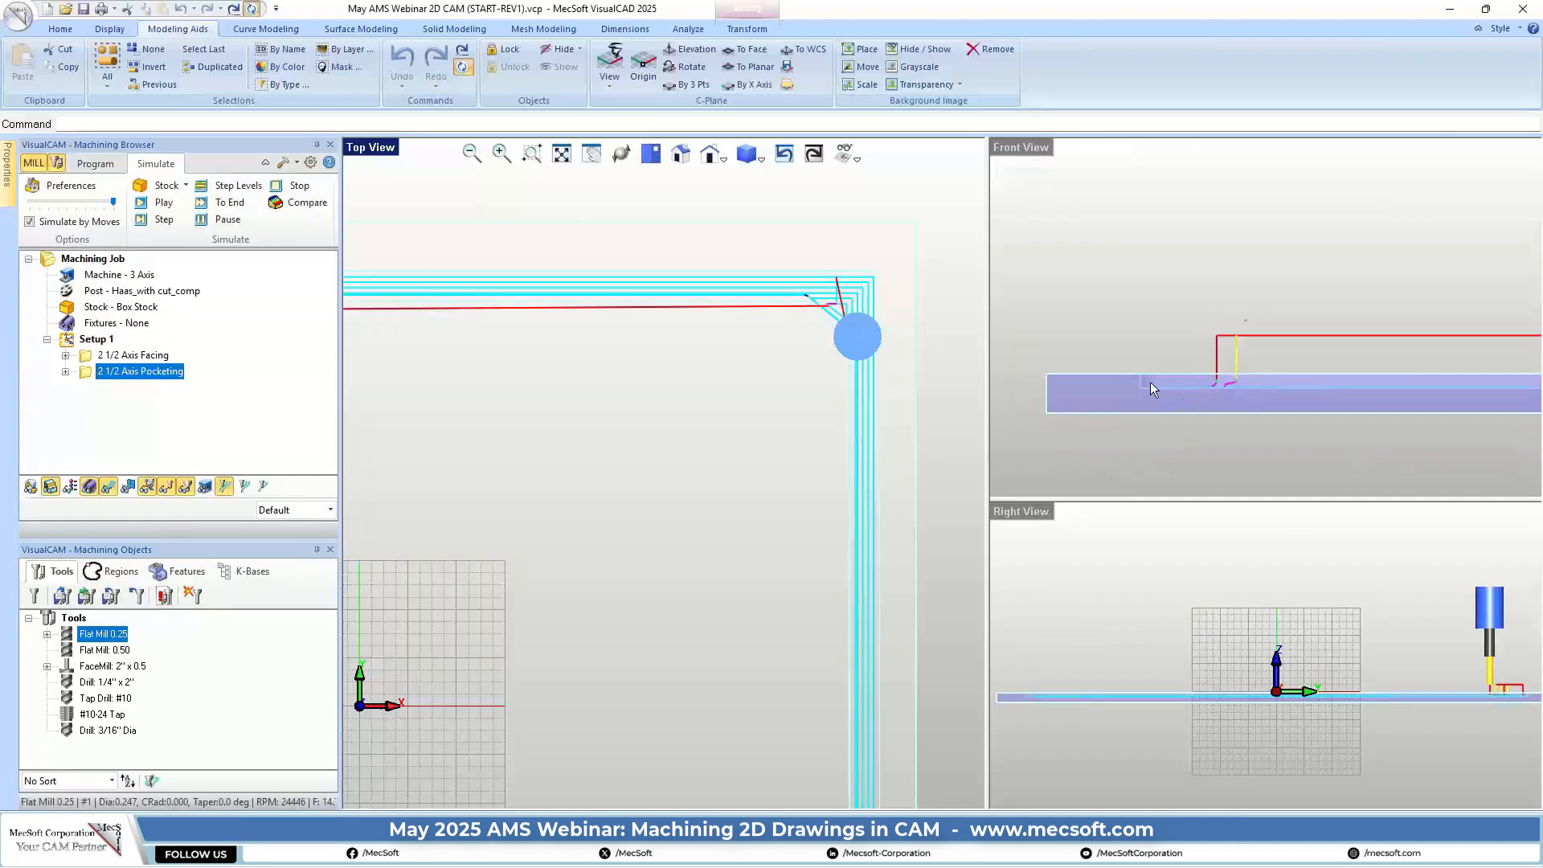
{"action": "scroll", "coordinate": [1141, 385], "scroll_direction": "up", "scroll_amount": 8}
{"action": "scroll", "coordinate": [1267, 374], "scroll_direction": "up", "scroll_amount": 2}
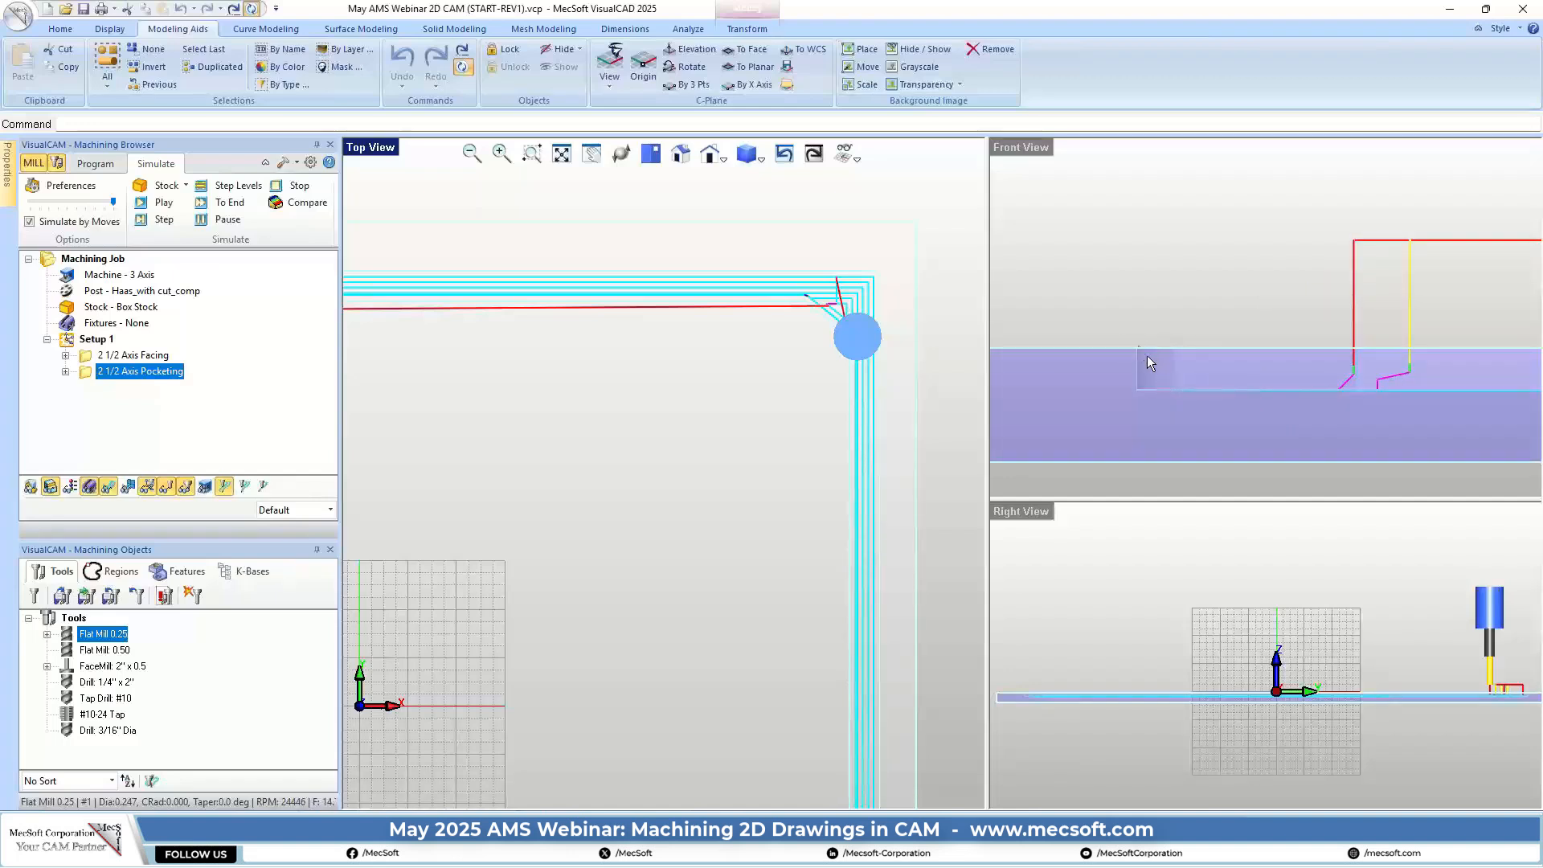
{"action": "scroll", "coordinate": [1091, 383], "scroll_direction": "down", "scroll_amount": 6}
{"action": "scroll", "coordinate": [1125, 422], "scroll_direction": "down", "scroll_amount": 6}
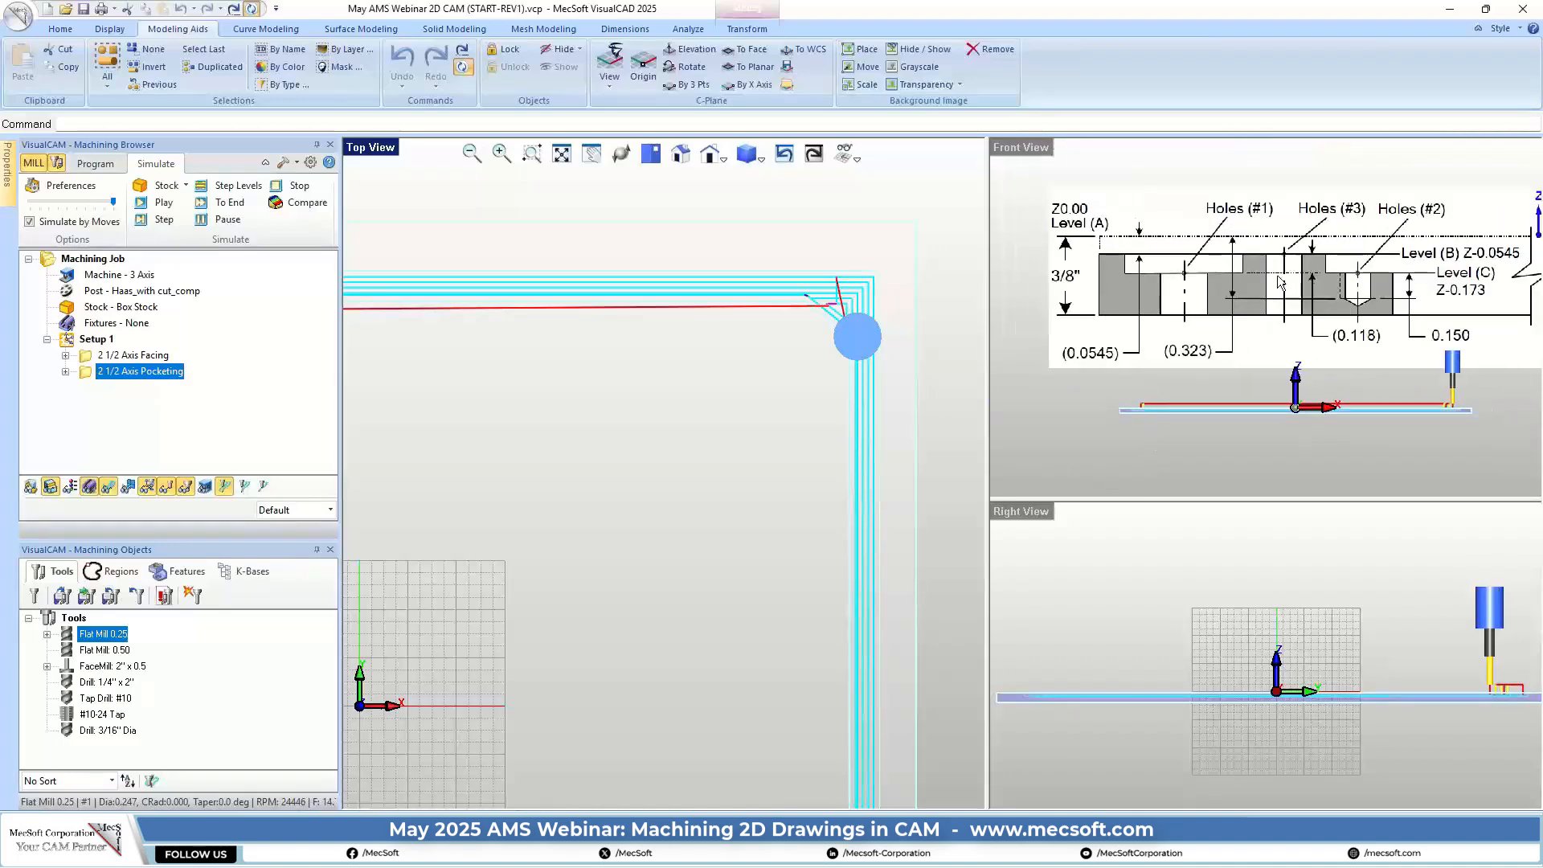
{"action": "scroll", "coordinate": [1276, 276], "scroll_direction": "up", "scroll_amount": 4}
{"action": "scroll", "coordinate": [1165, 302], "scroll_direction": "down", "scroll_amount": 3}
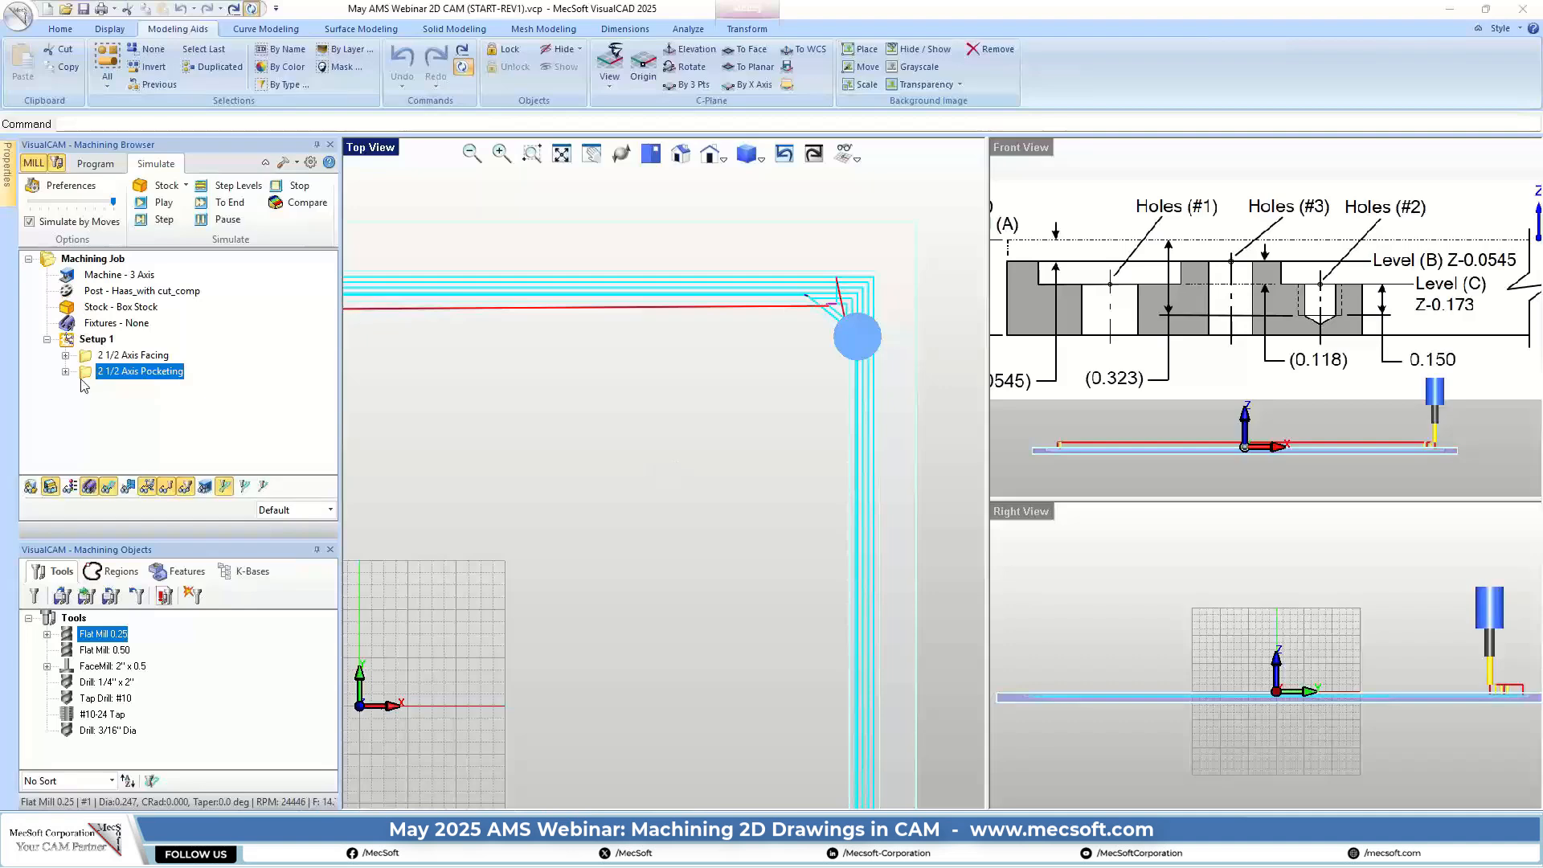
Create a 2 1/2 Axis Profiling operation and remove all its preselected machining regions
{"action": "left_click", "coordinate": [96, 164]}
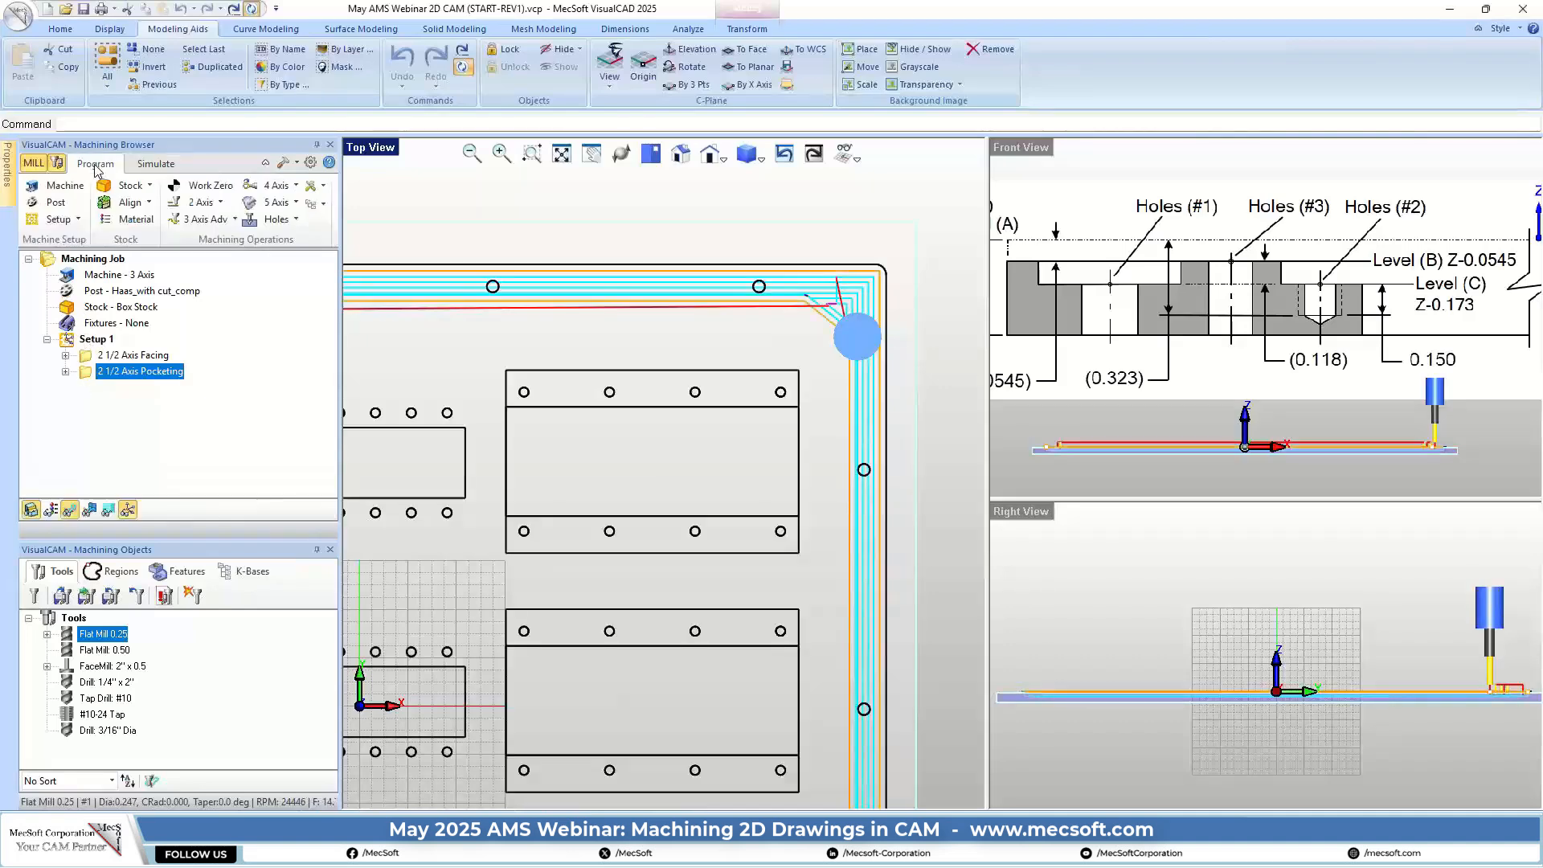
{"action": "left_click", "coordinate": [207, 207]}
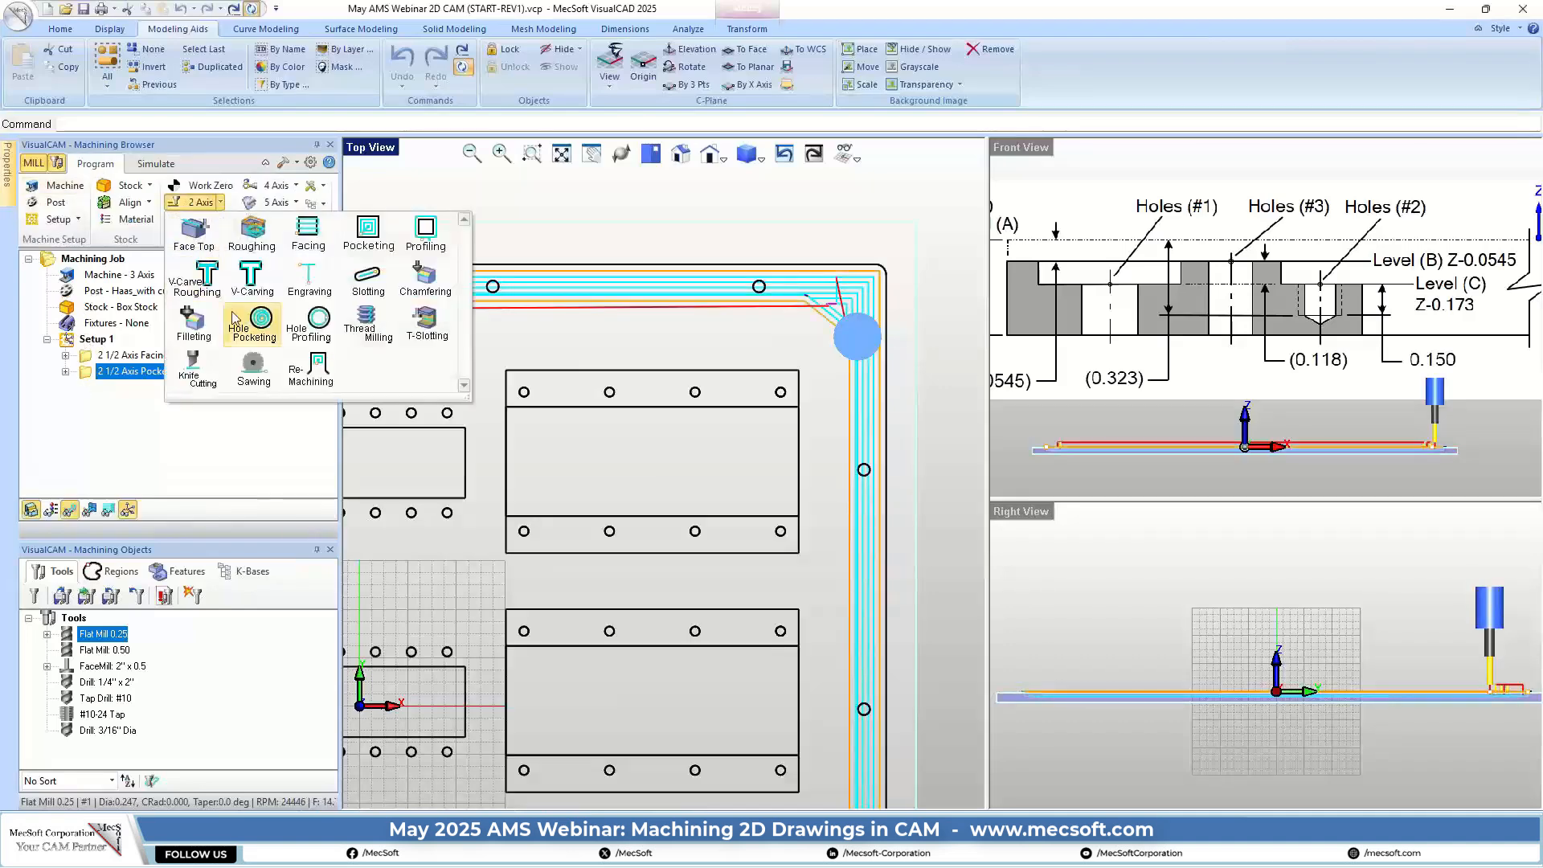
{"action": "left_click", "coordinate": [422, 233]}
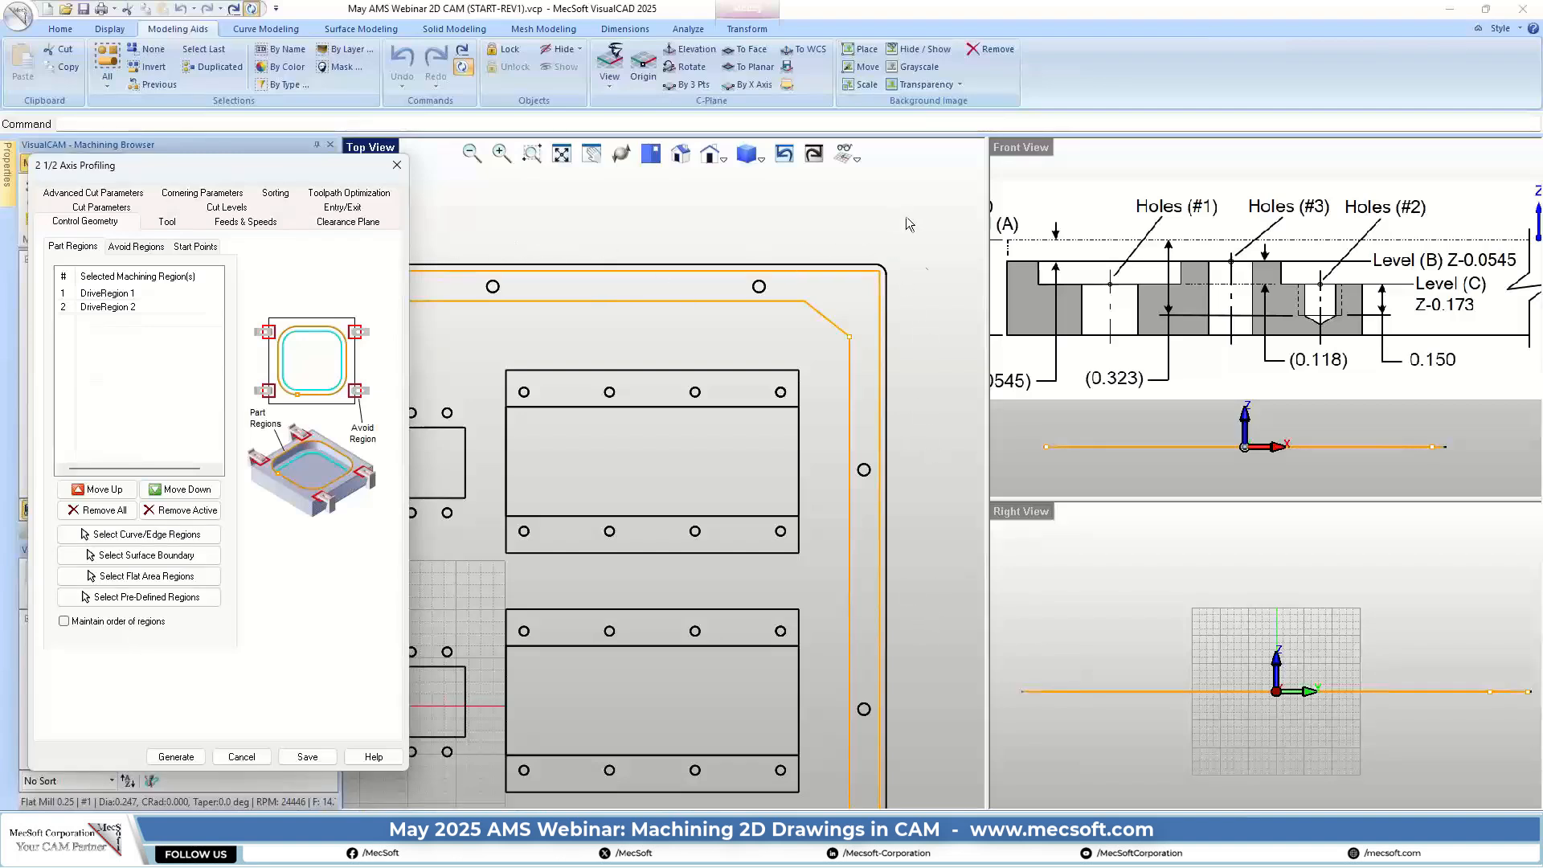
{"action": "scroll", "coordinate": [885, 238], "scroll_direction": "down", "scroll_amount": 2}
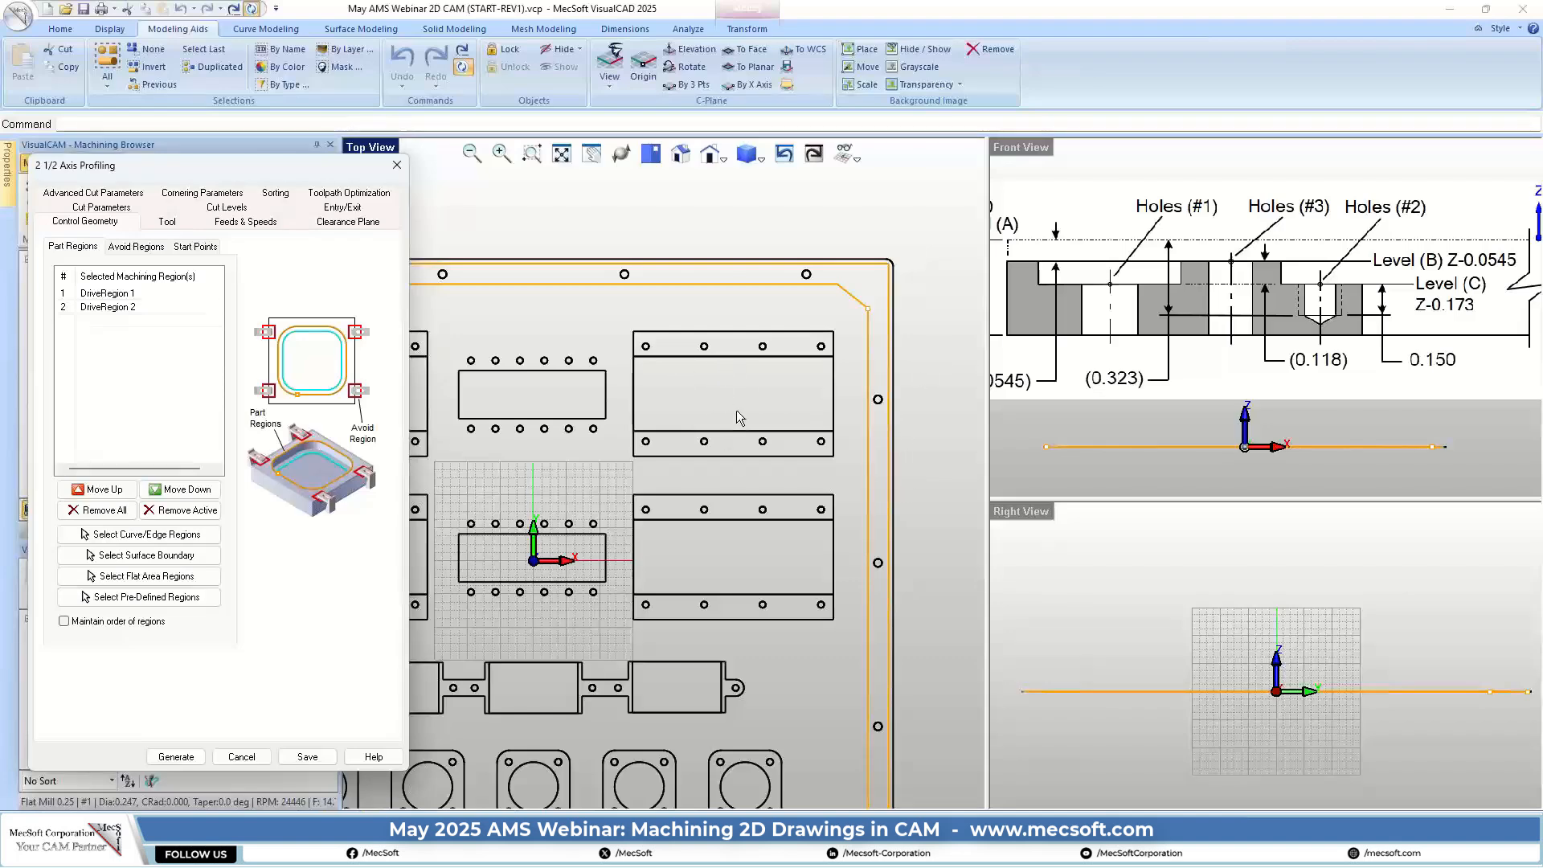
{"action": "scroll", "coordinate": [841, 352], "scroll_direction": "down", "scroll_amount": 2}
{"action": "scroll", "coordinate": [494, 369], "scroll_direction": "up", "scroll_amount": 1}
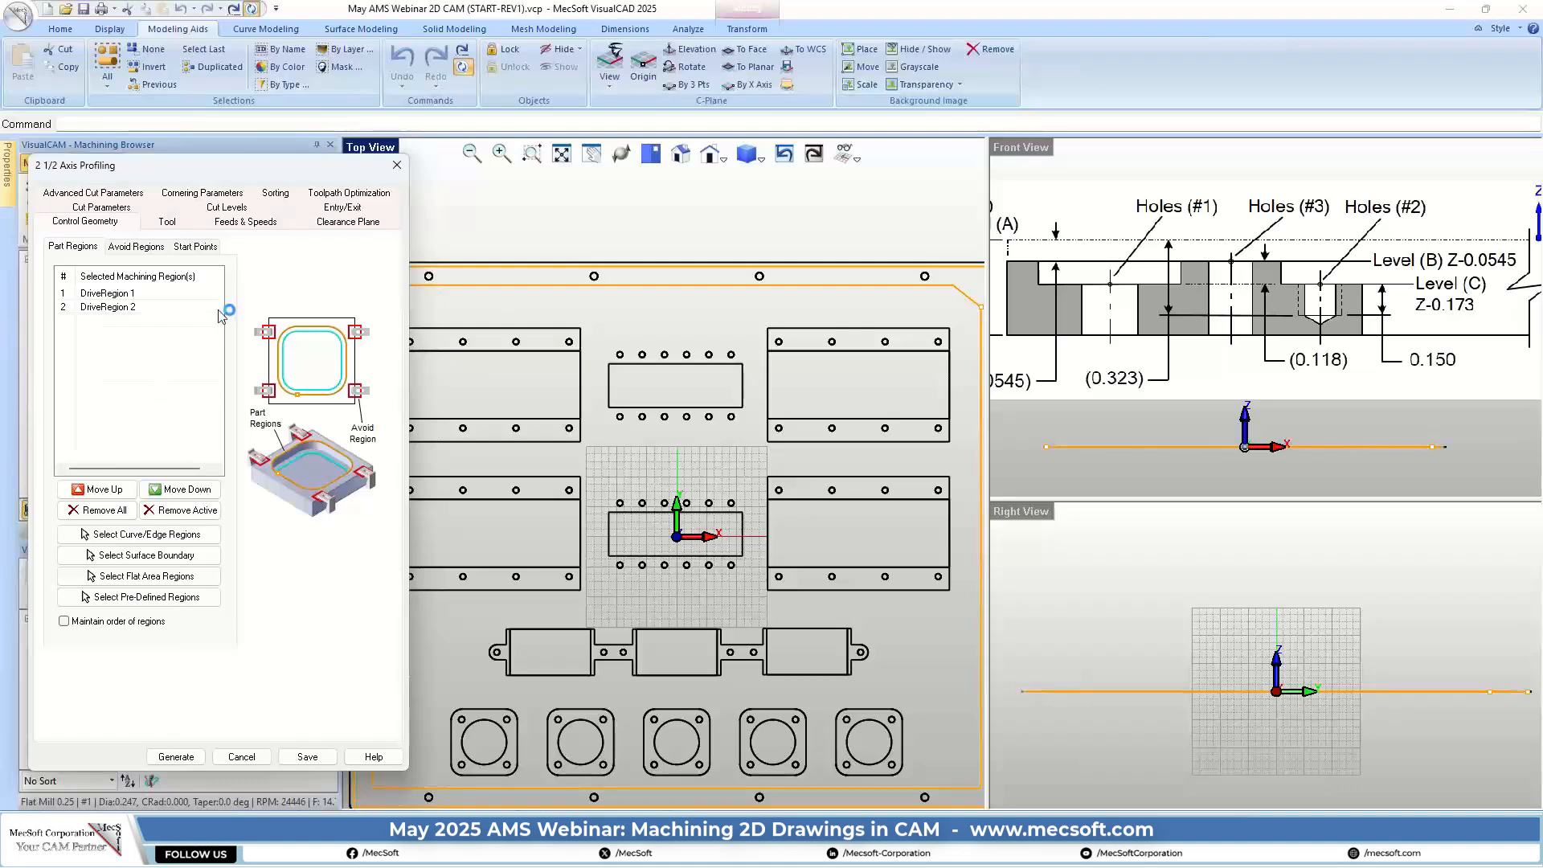
{"action": "left_click", "coordinate": [111, 514]}
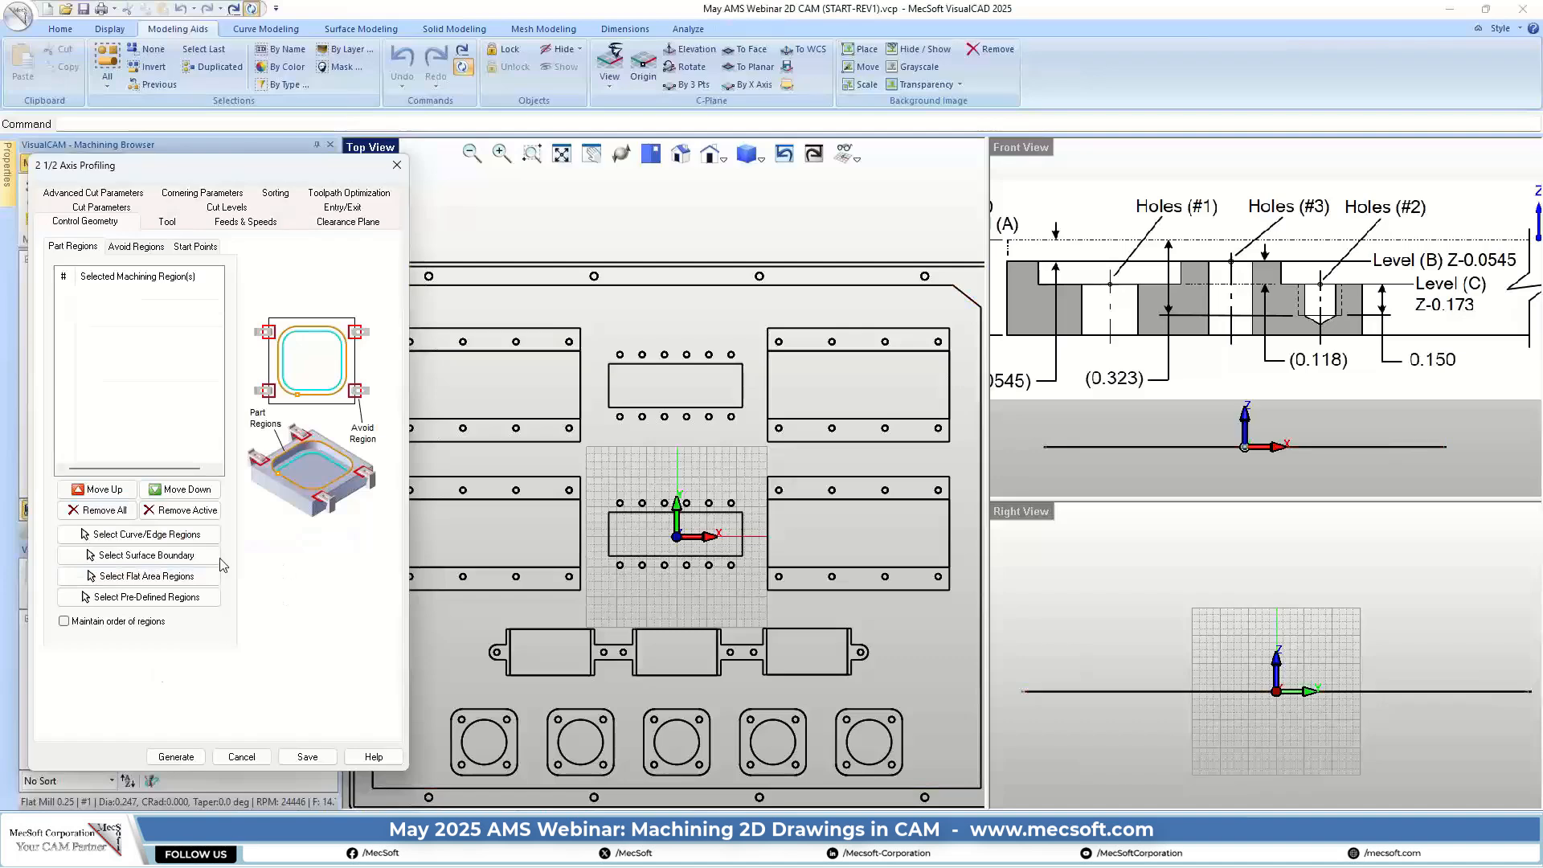
Start selecting curve regions with the panel's outer boundary and the two small rectangular cutouts along its centre
{"action": "left_click", "coordinate": [158, 535]}
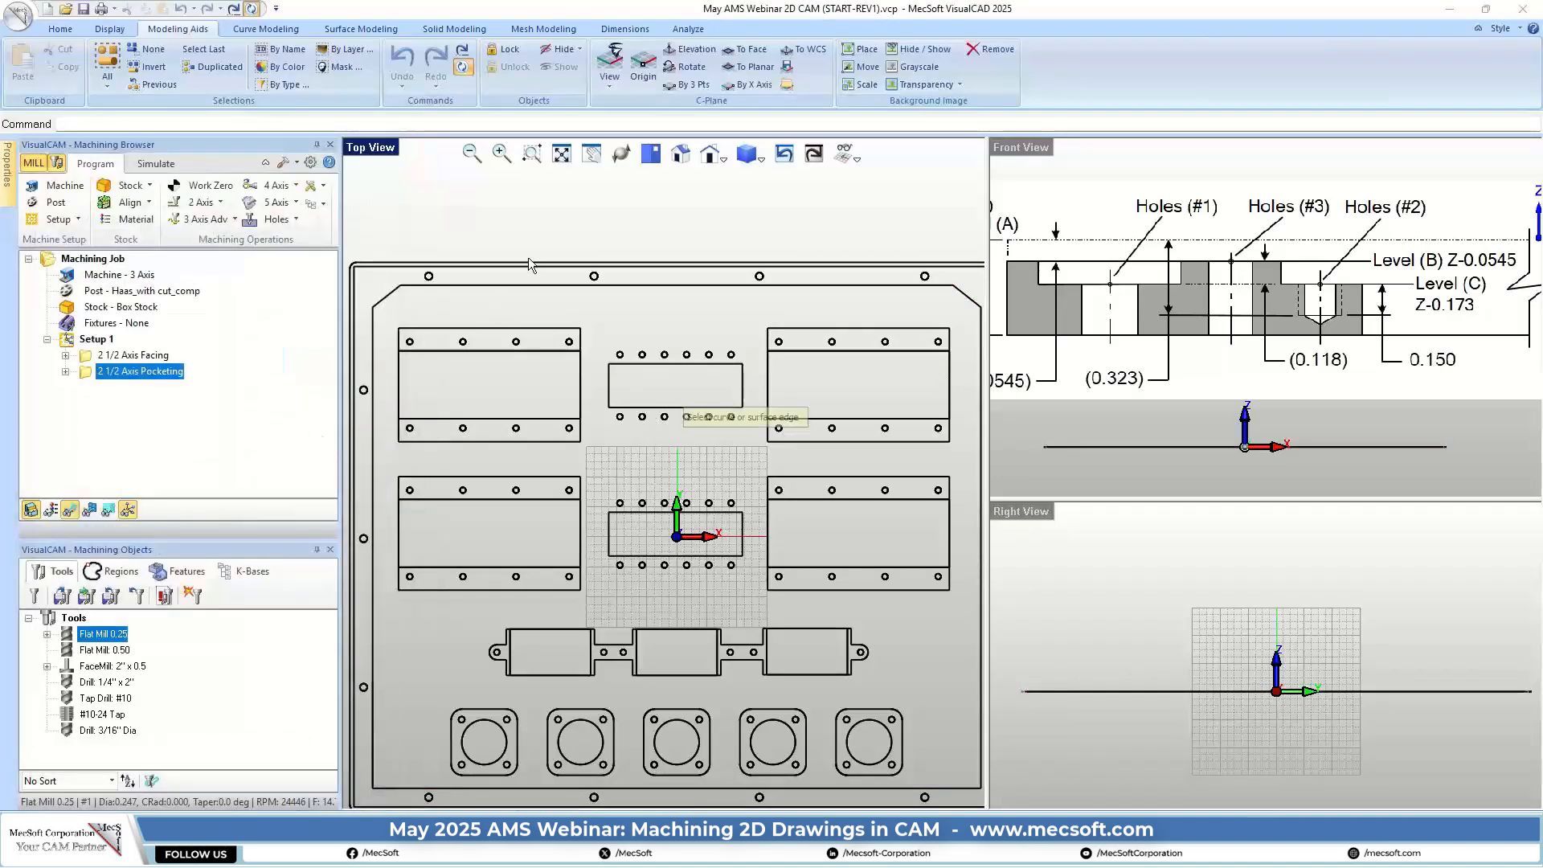
{"action": "left_click", "coordinate": [528, 262]}
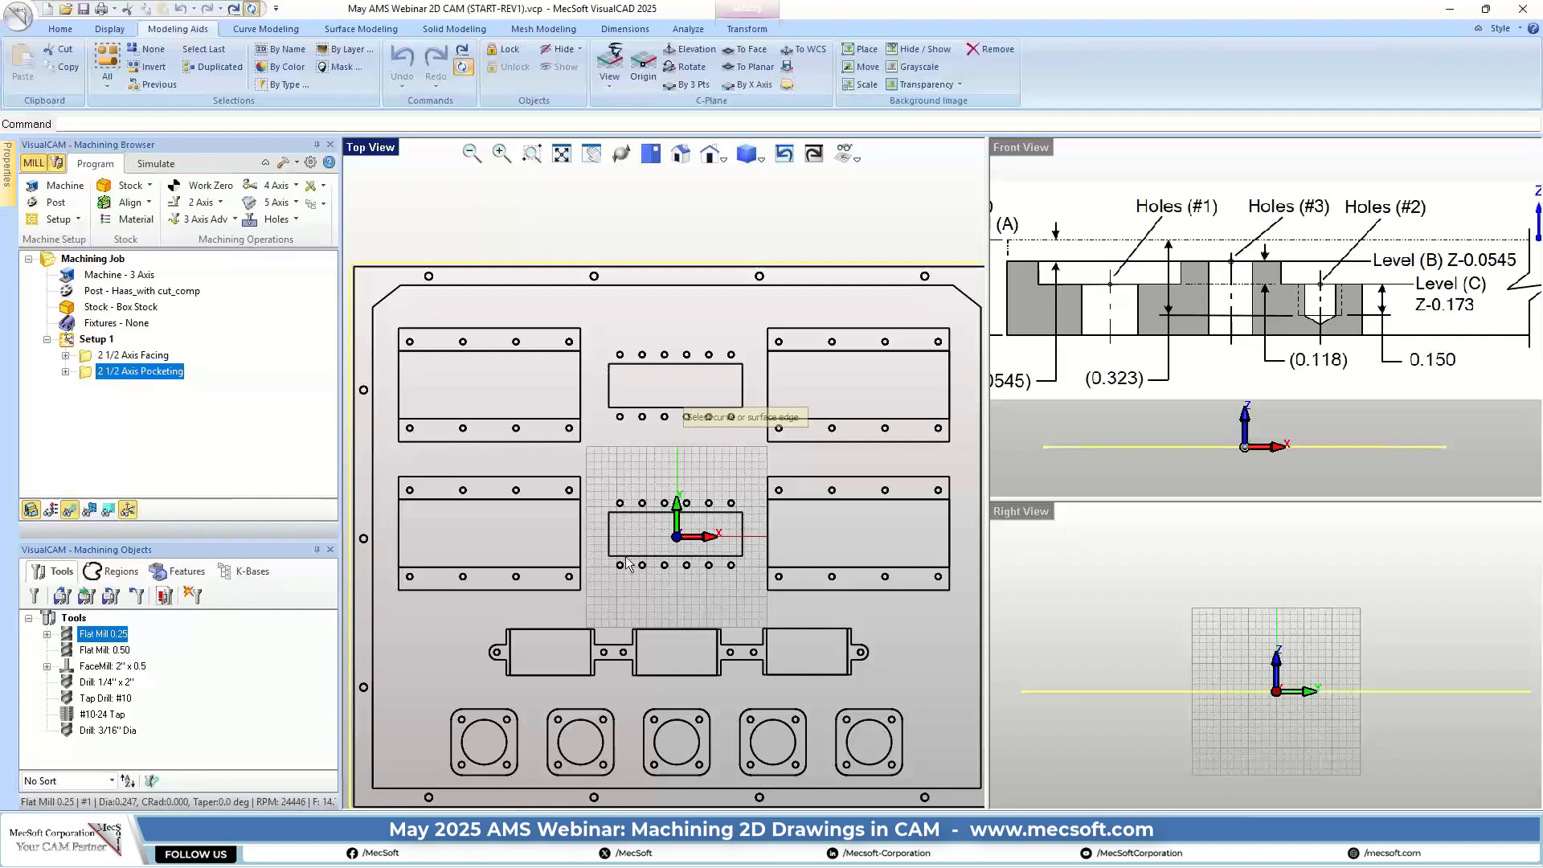
{"action": "left_click", "coordinate": [651, 366]}
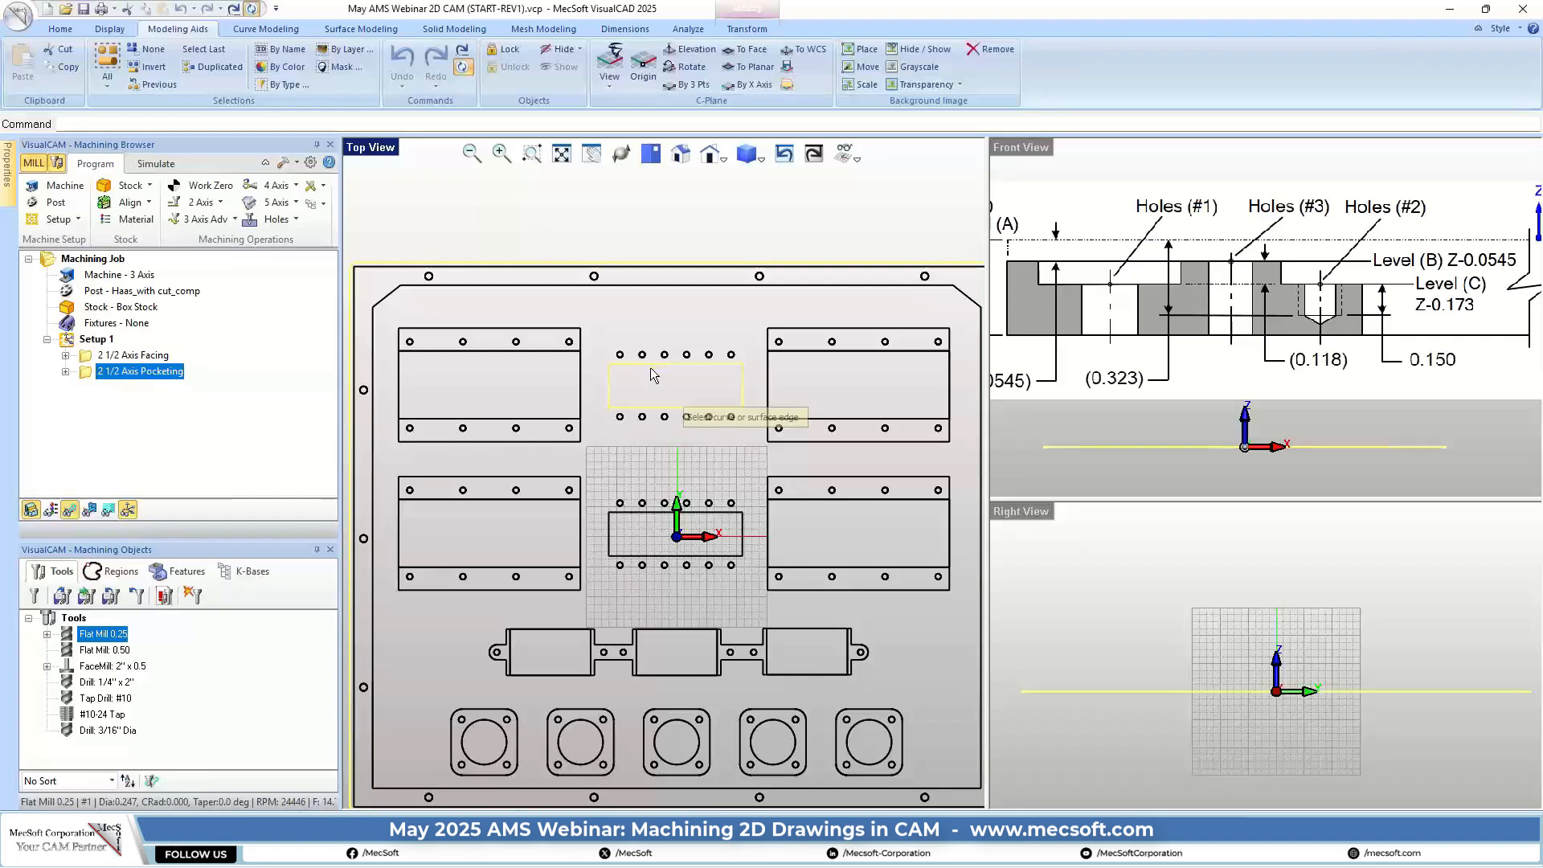
{"action": "left_click", "coordinate": [650, 512]}
Add the inner rectangle polylines of the four large cutouts to the curve selection, rather than the overlapping lines
{"action": "left_click", "coordinate": [482, 349]}
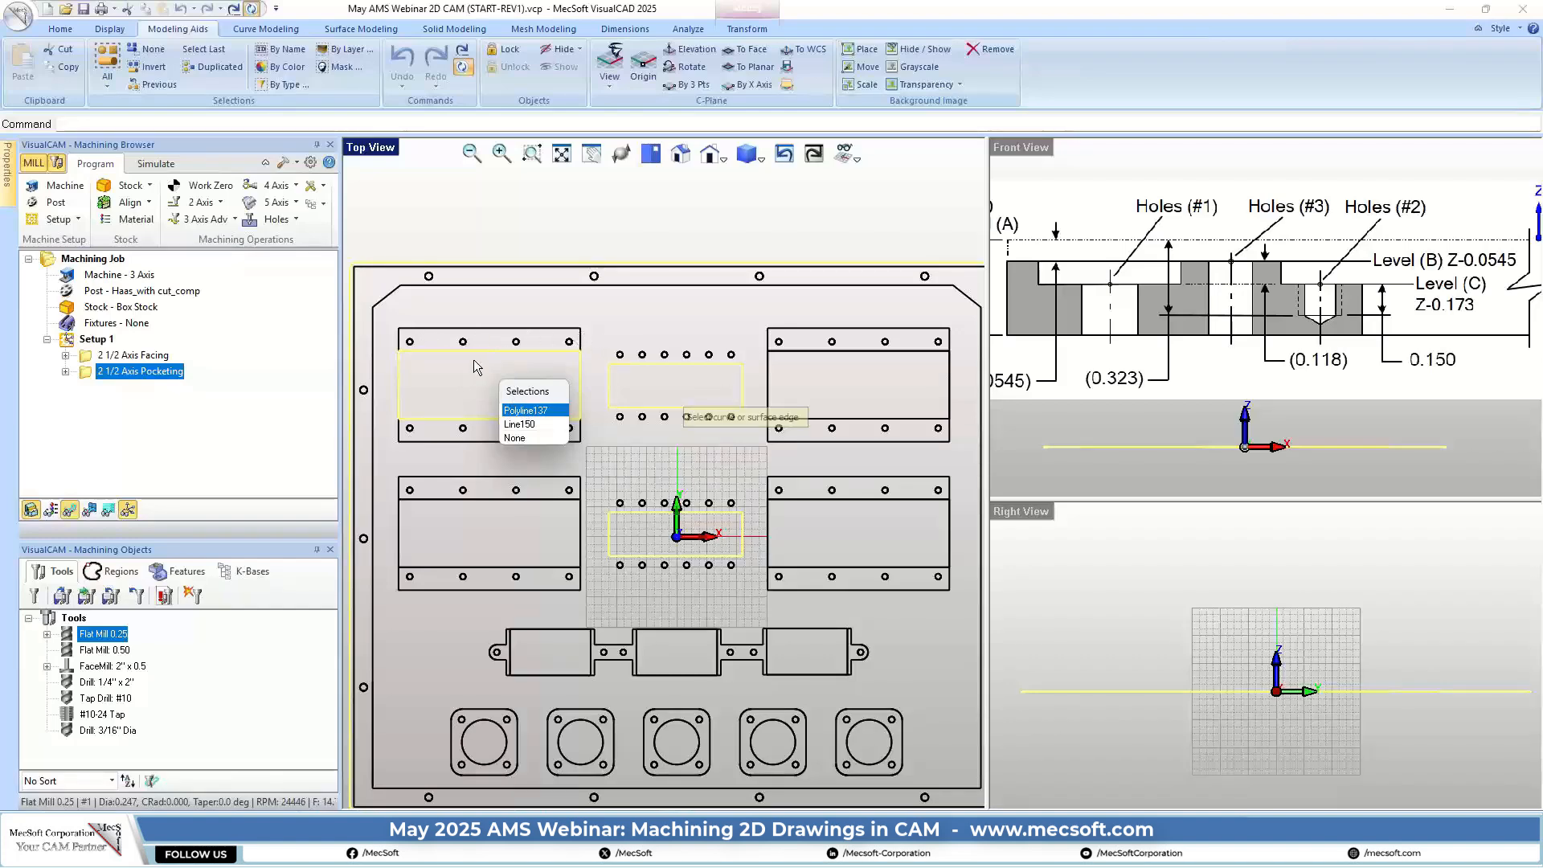
{"action": "left_click", "coordinate": [530, 411]}
{"action": "left_click", "coordinate": [867, 351]}
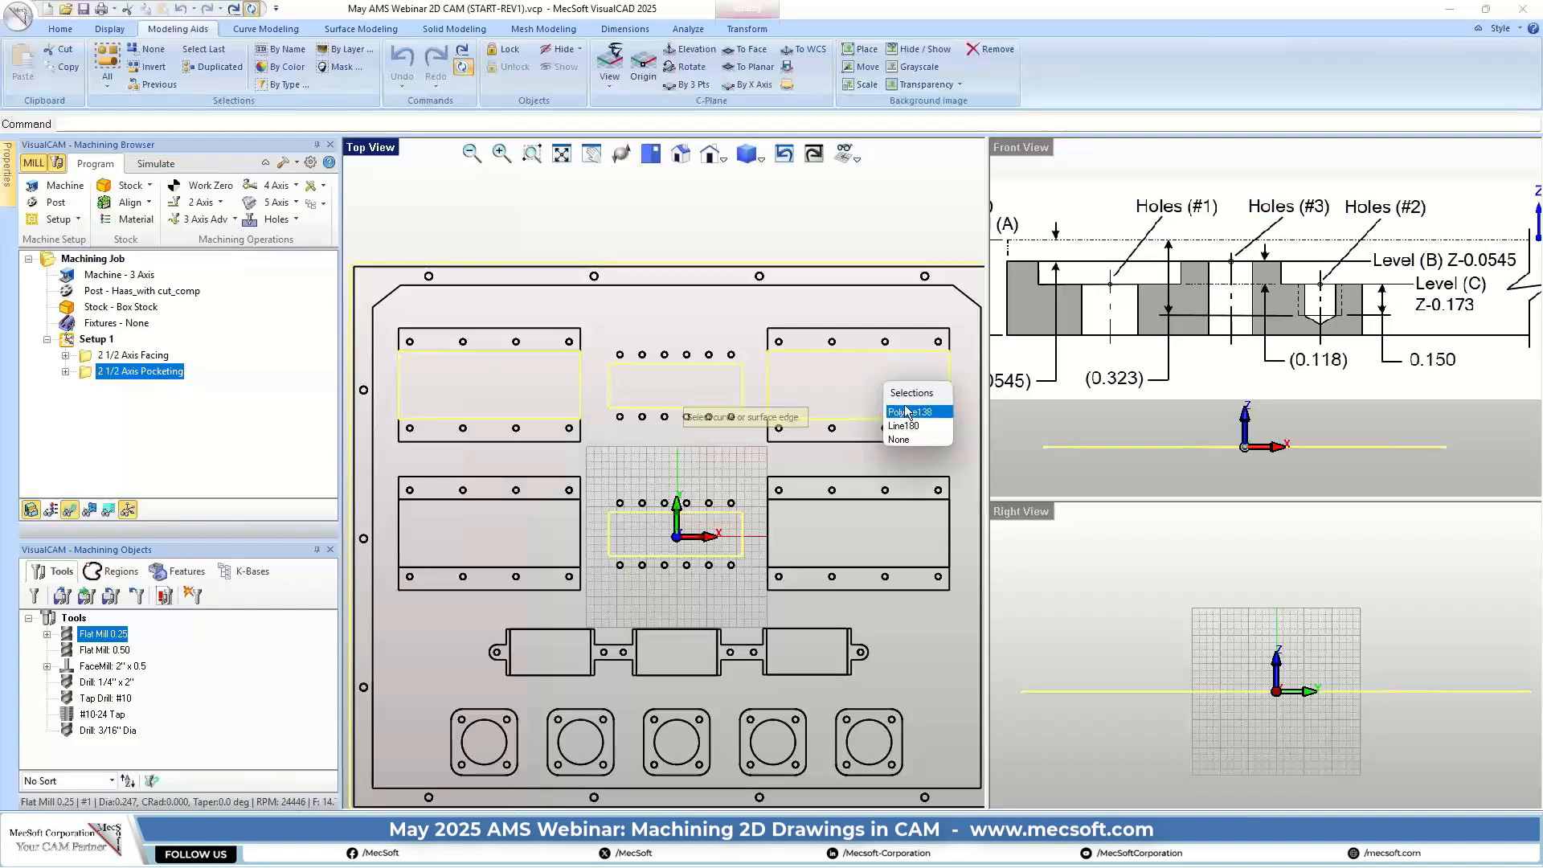
{"action": "left_click", "coordinate": [906, 411]}
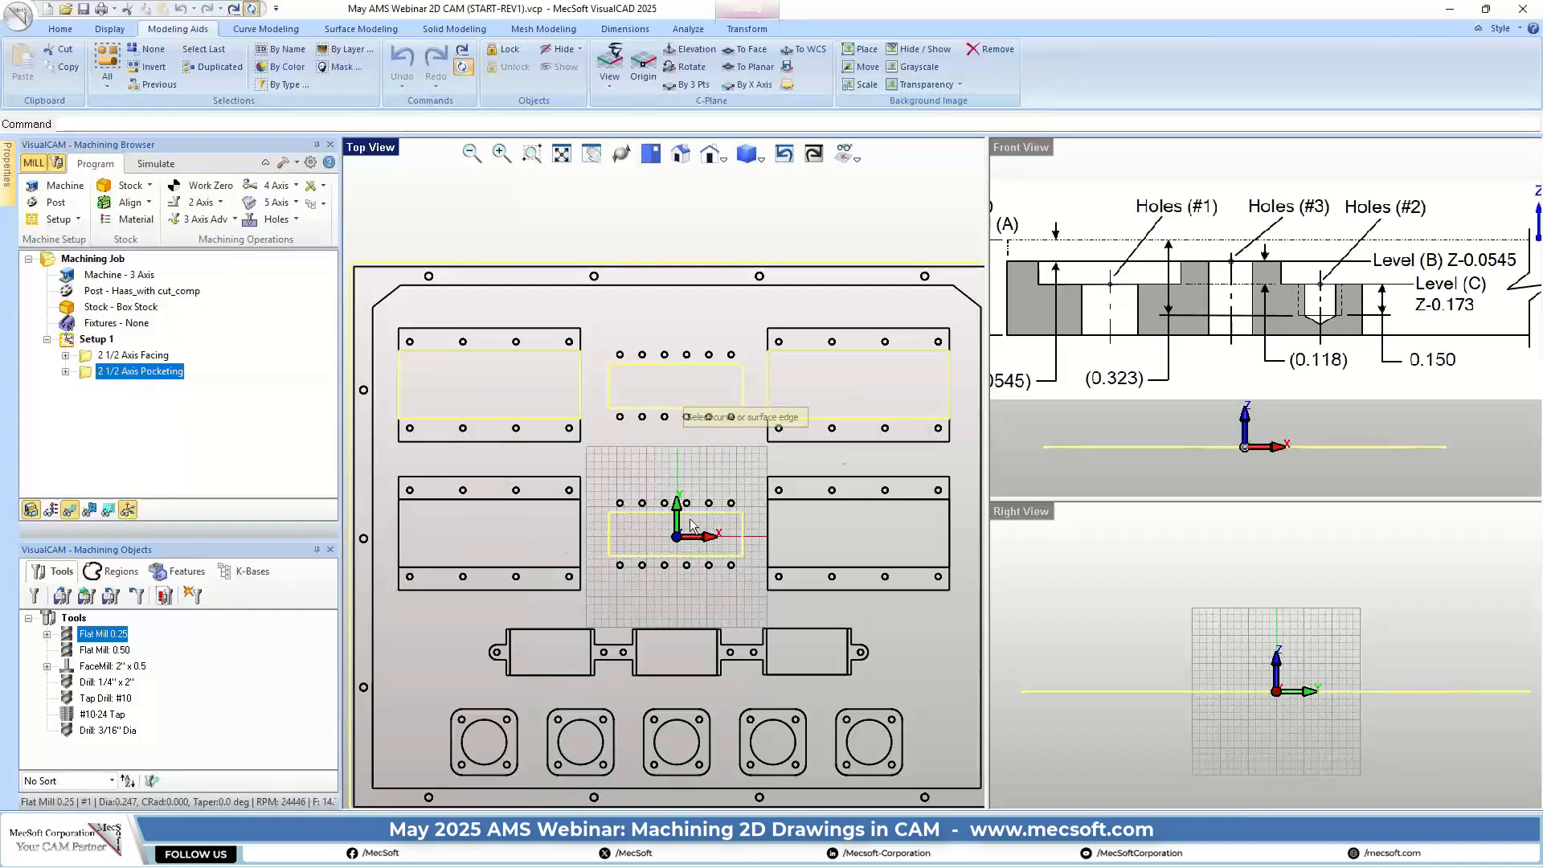
{"action": "left_click", "coordinate": [478, 499]}
{"action": "left_click", "coordinate": [524, 563]}
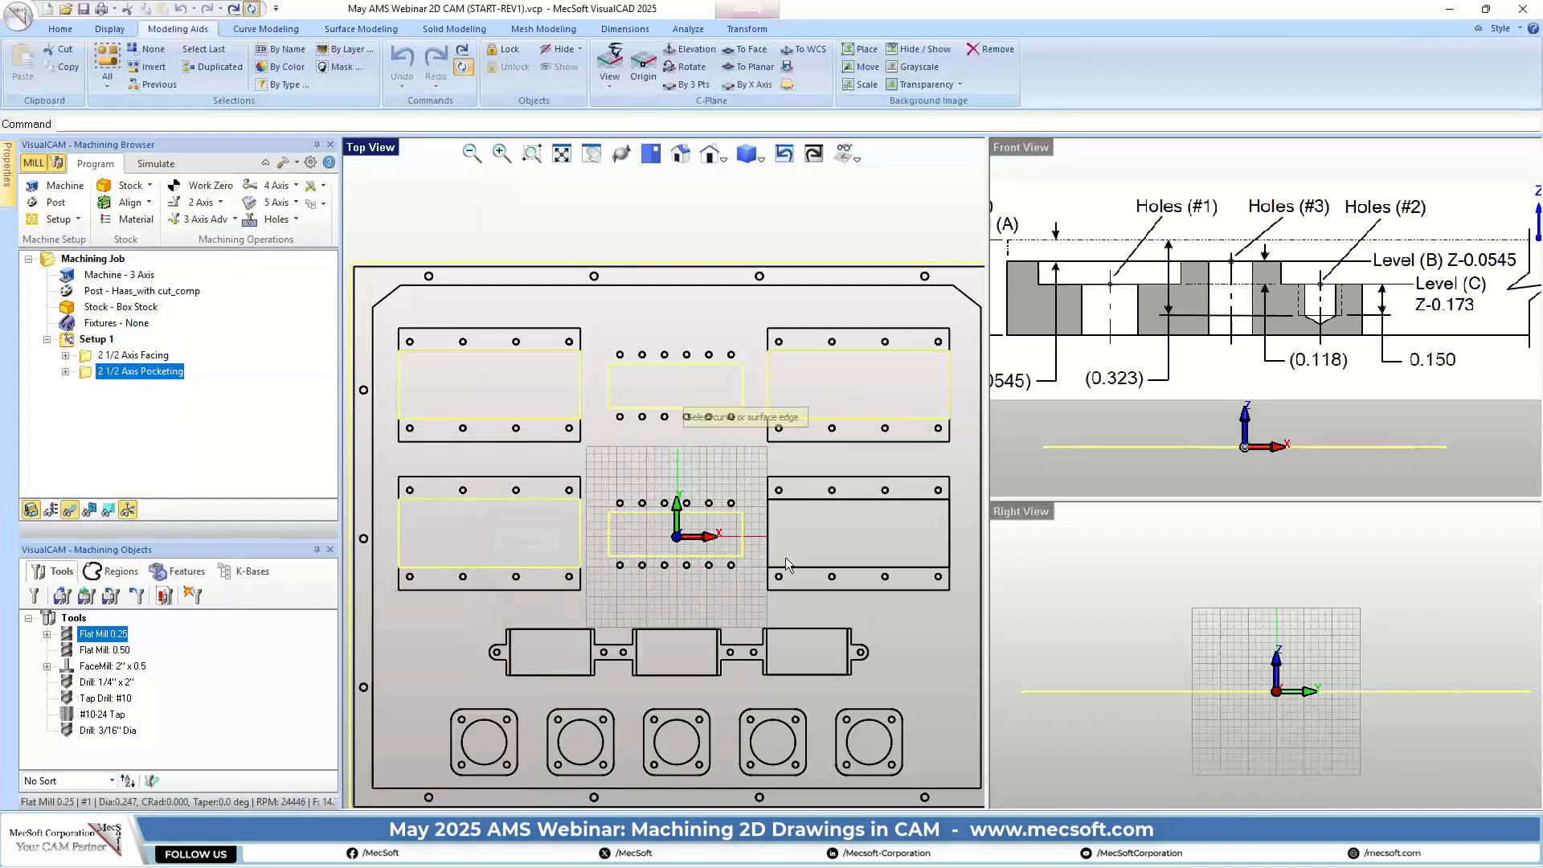
{"action": "left_click", "coordinate": [853, 499]}
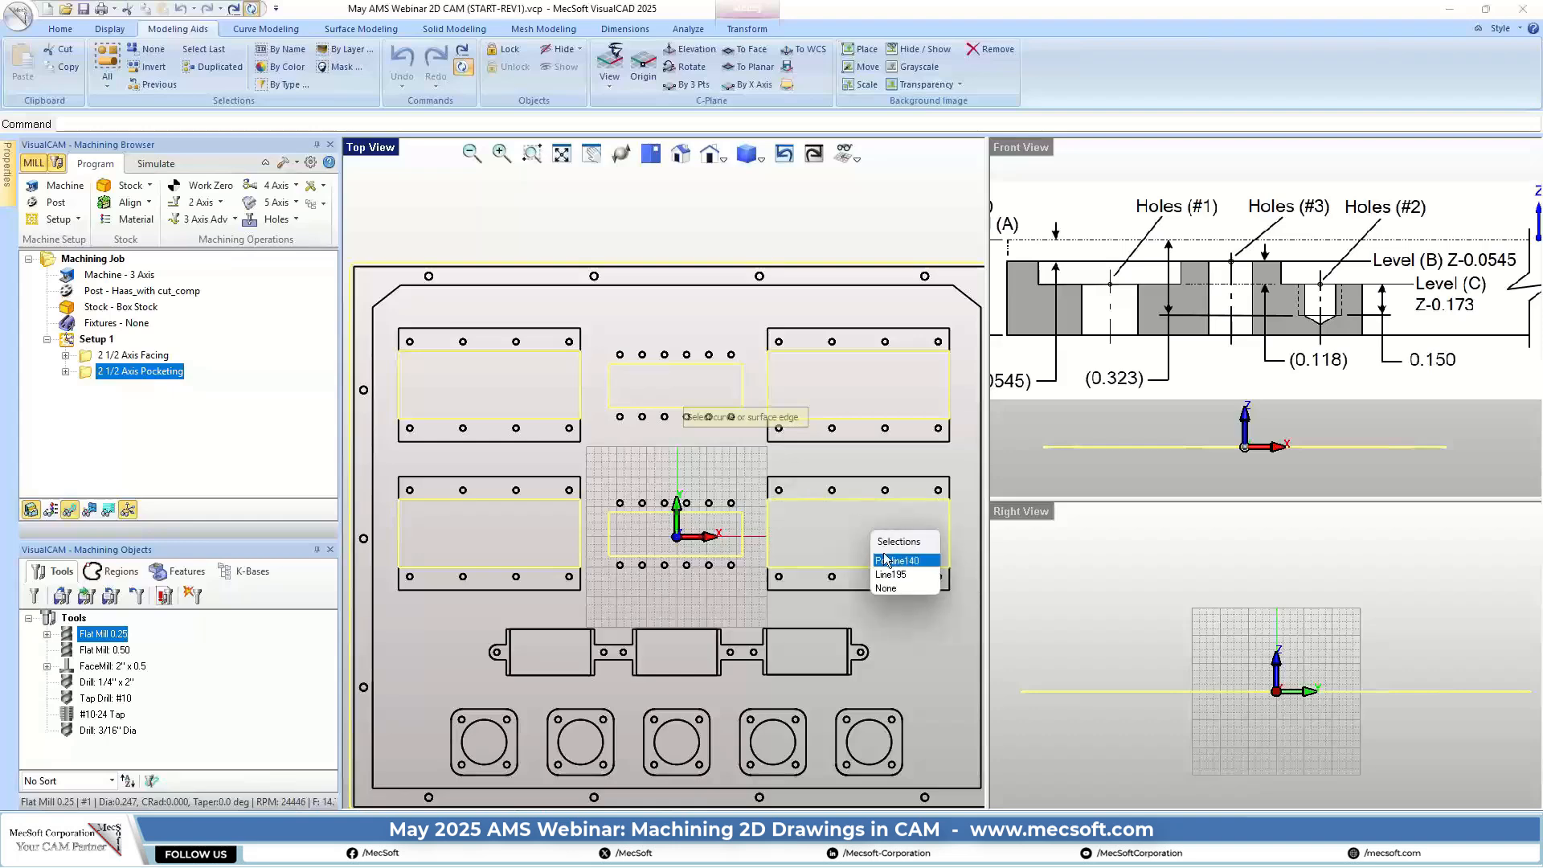
{"action": "left_click", "coordinate": [894, 569]}
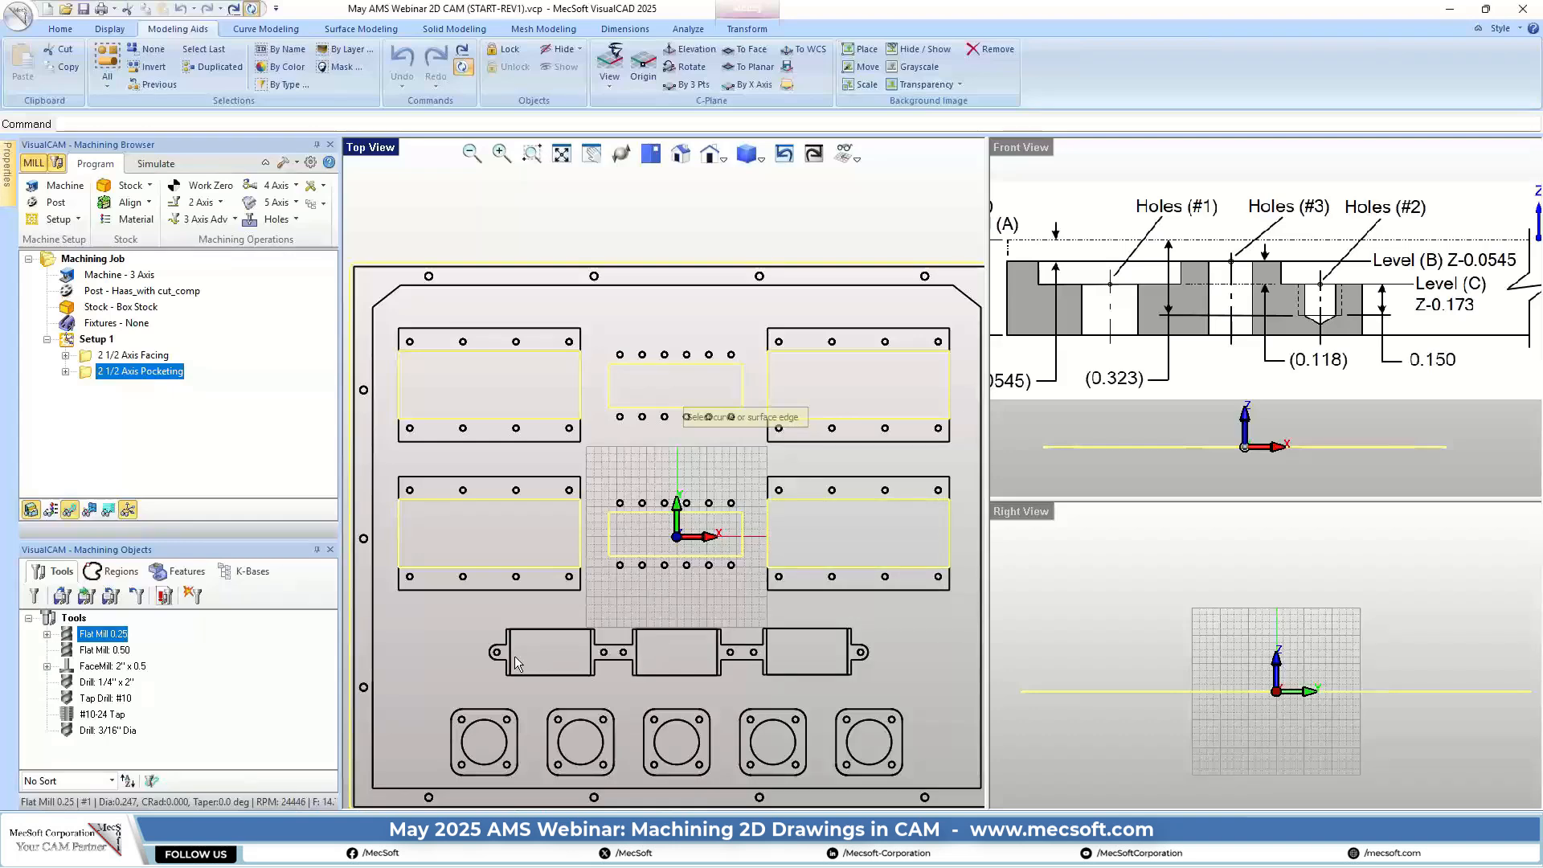
{"action": "scroll", "coordinate": [517, 651], "scroll_direction": "up", "scroll_amount": 2}
{"action": "scroll", "coordinate": [516, 653], "scroll_direction": "up", "scroll_amount": 6}
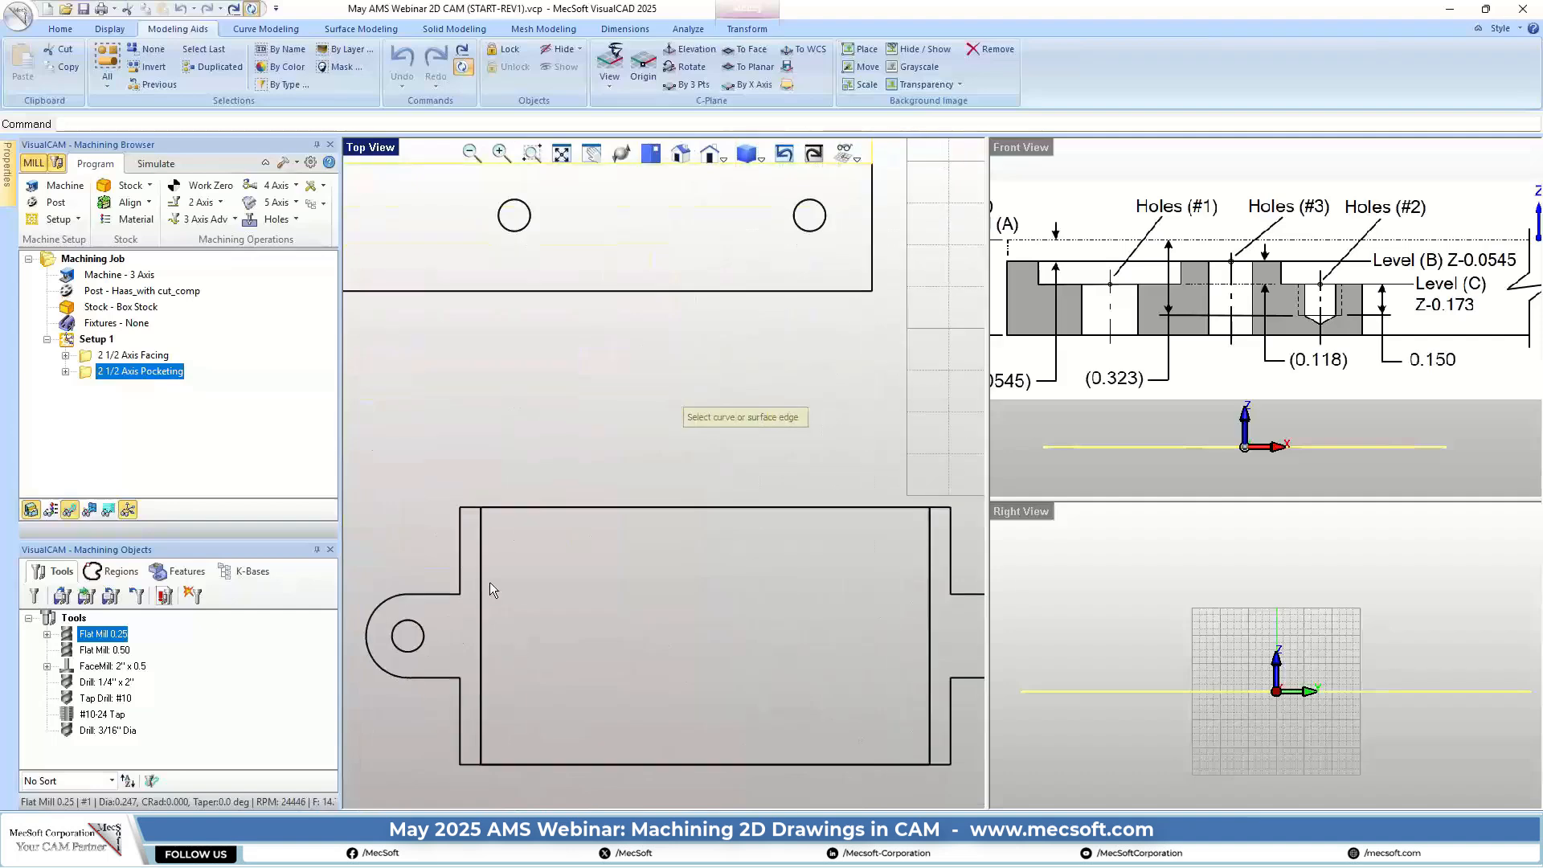
{"action": "left_click", "coordinate": [482, 547]}
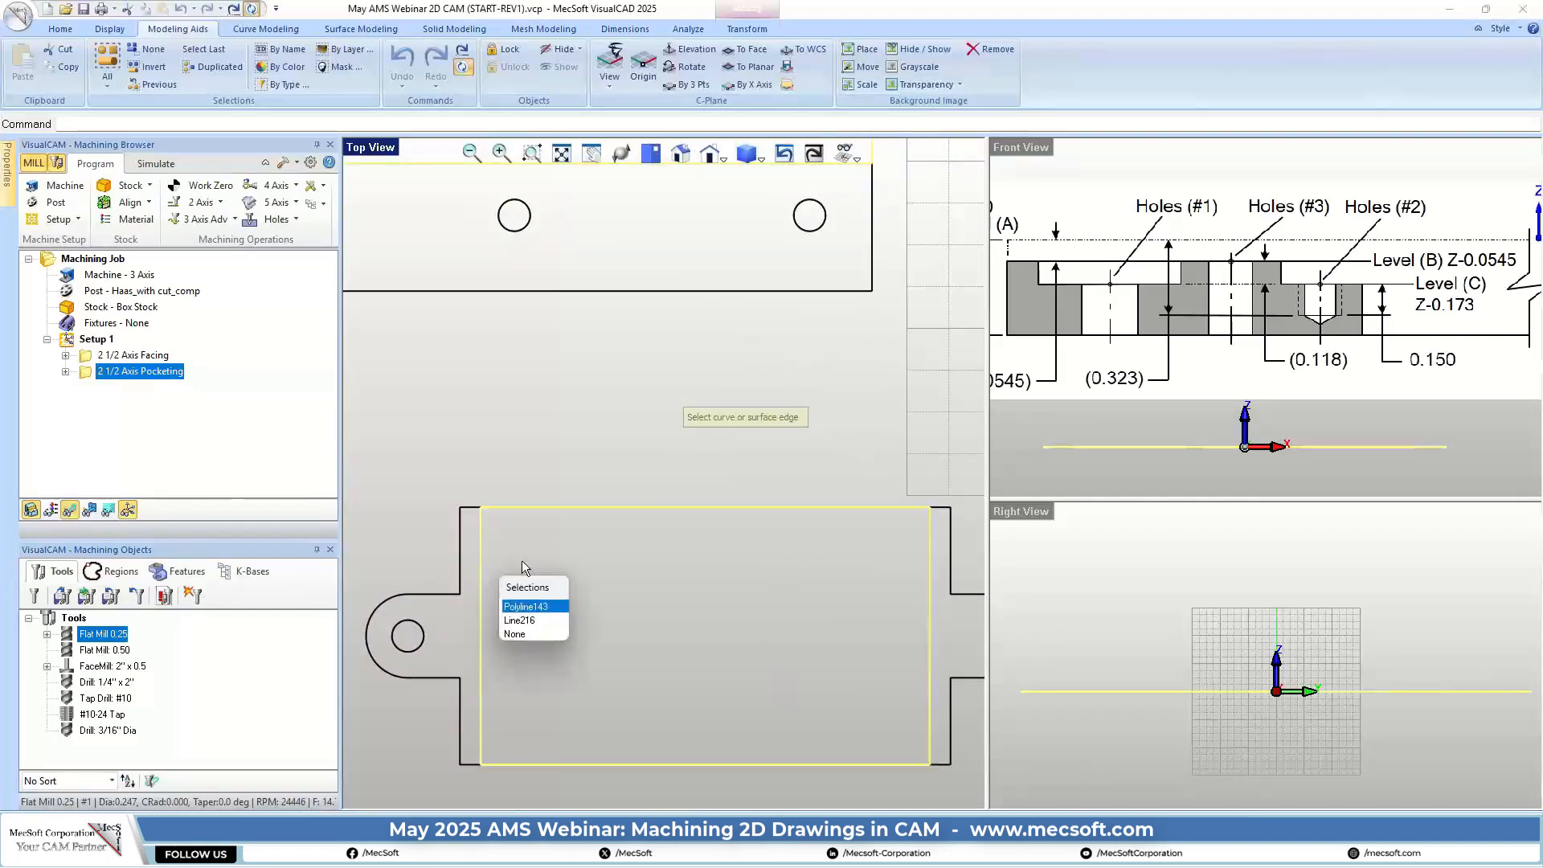
{"action": "left_click", "coordinate": [526, 607]}
{"action": "scroll", "coordinate": [490, 522], "scroll_direction": "down", "scroll_amount": 3}
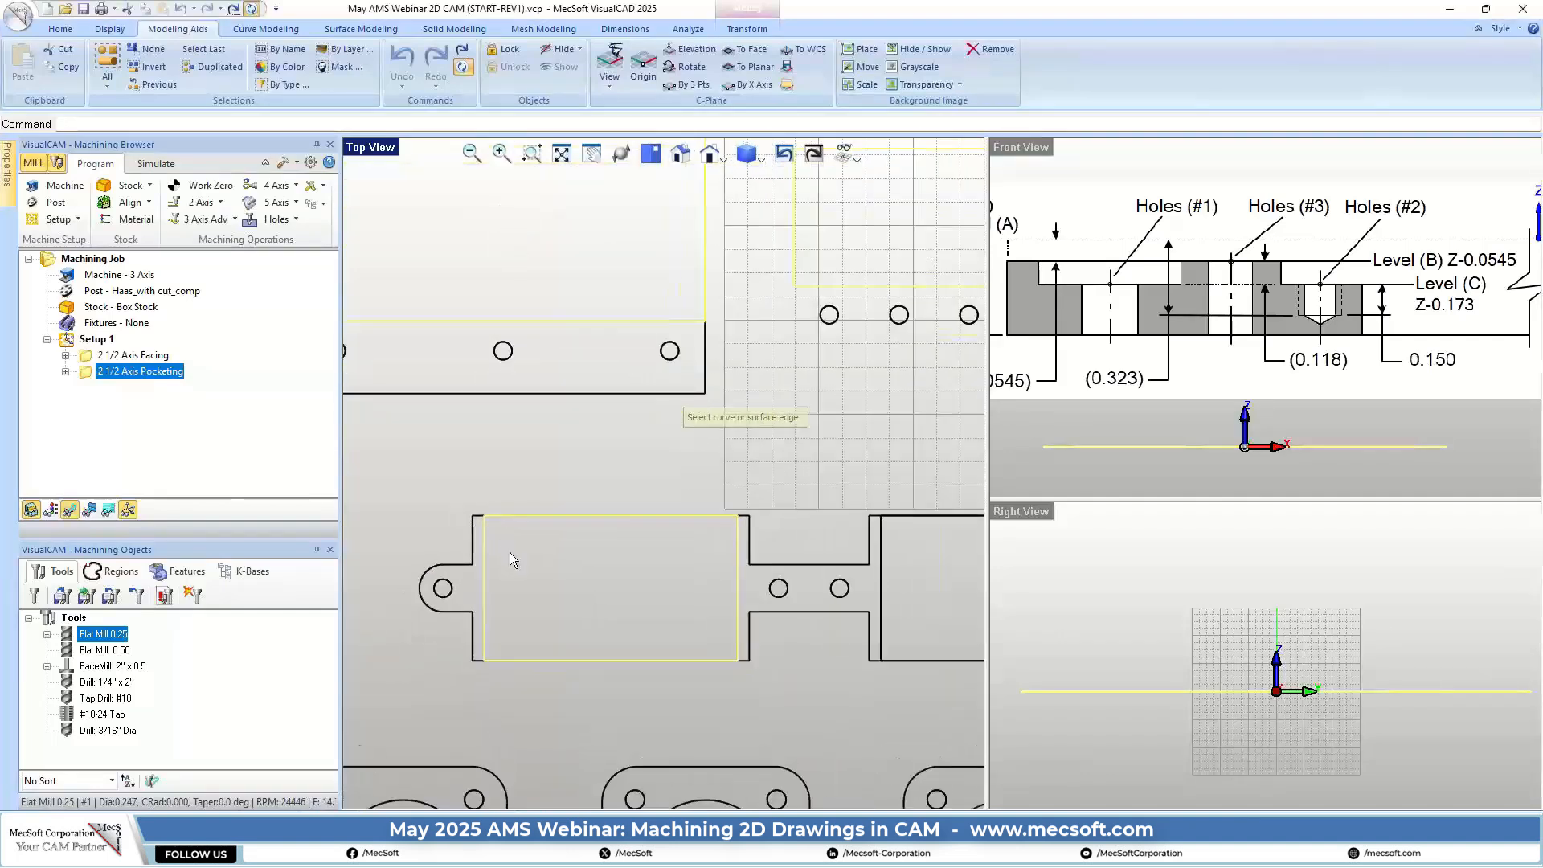
{"action": "scroll", "coordinate": [509, 553], "scroll_direction": "down", "scroll_amount": 1}
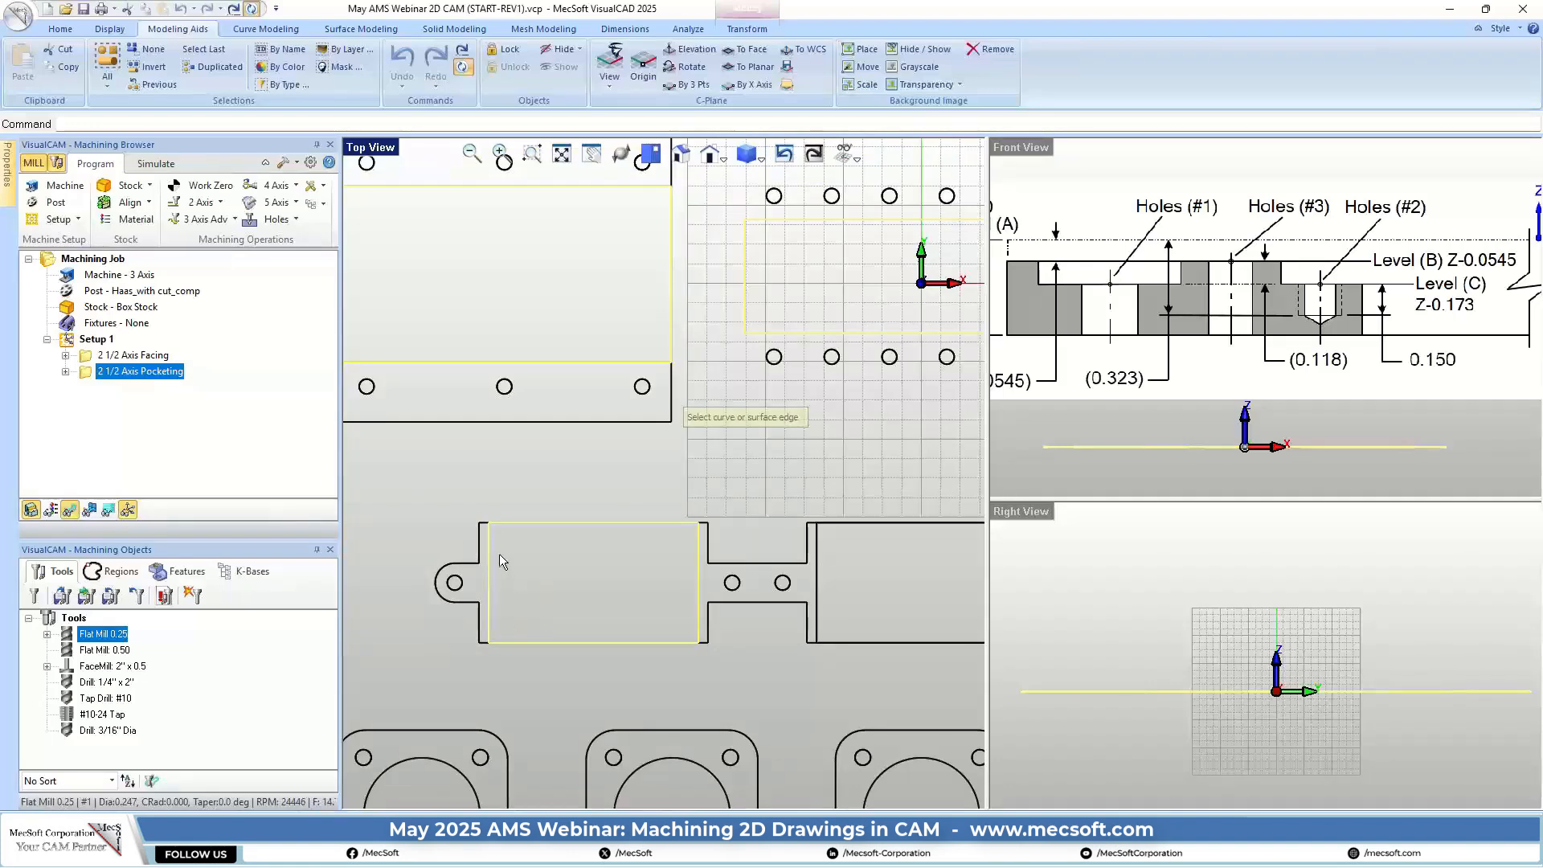
{"action": "left_click", "coordinate": [489, 551]}
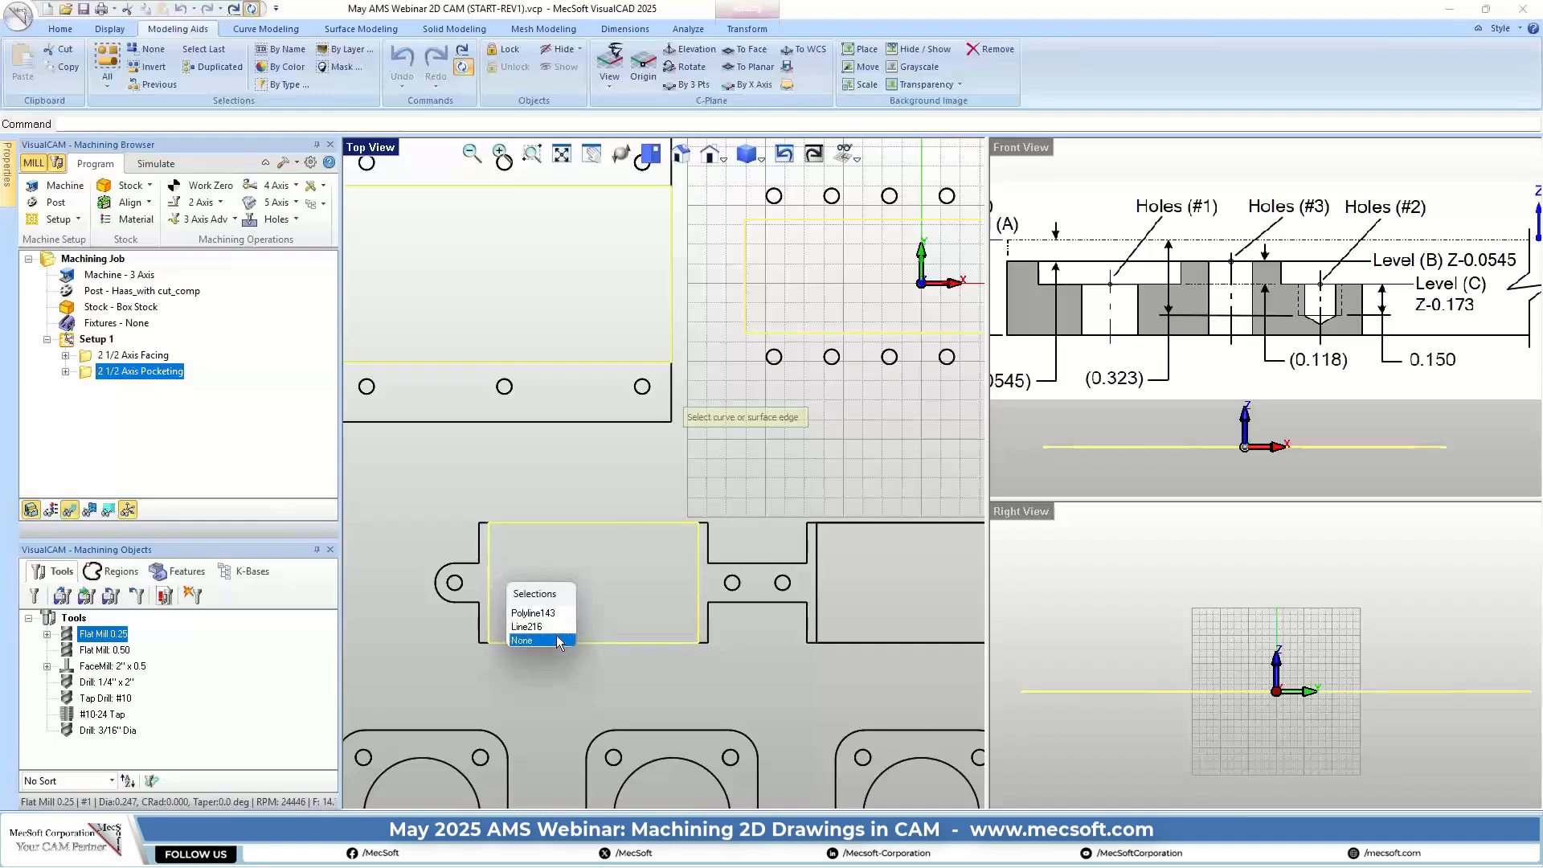
{"action": "left_click", "coordinate": [551, 614]}
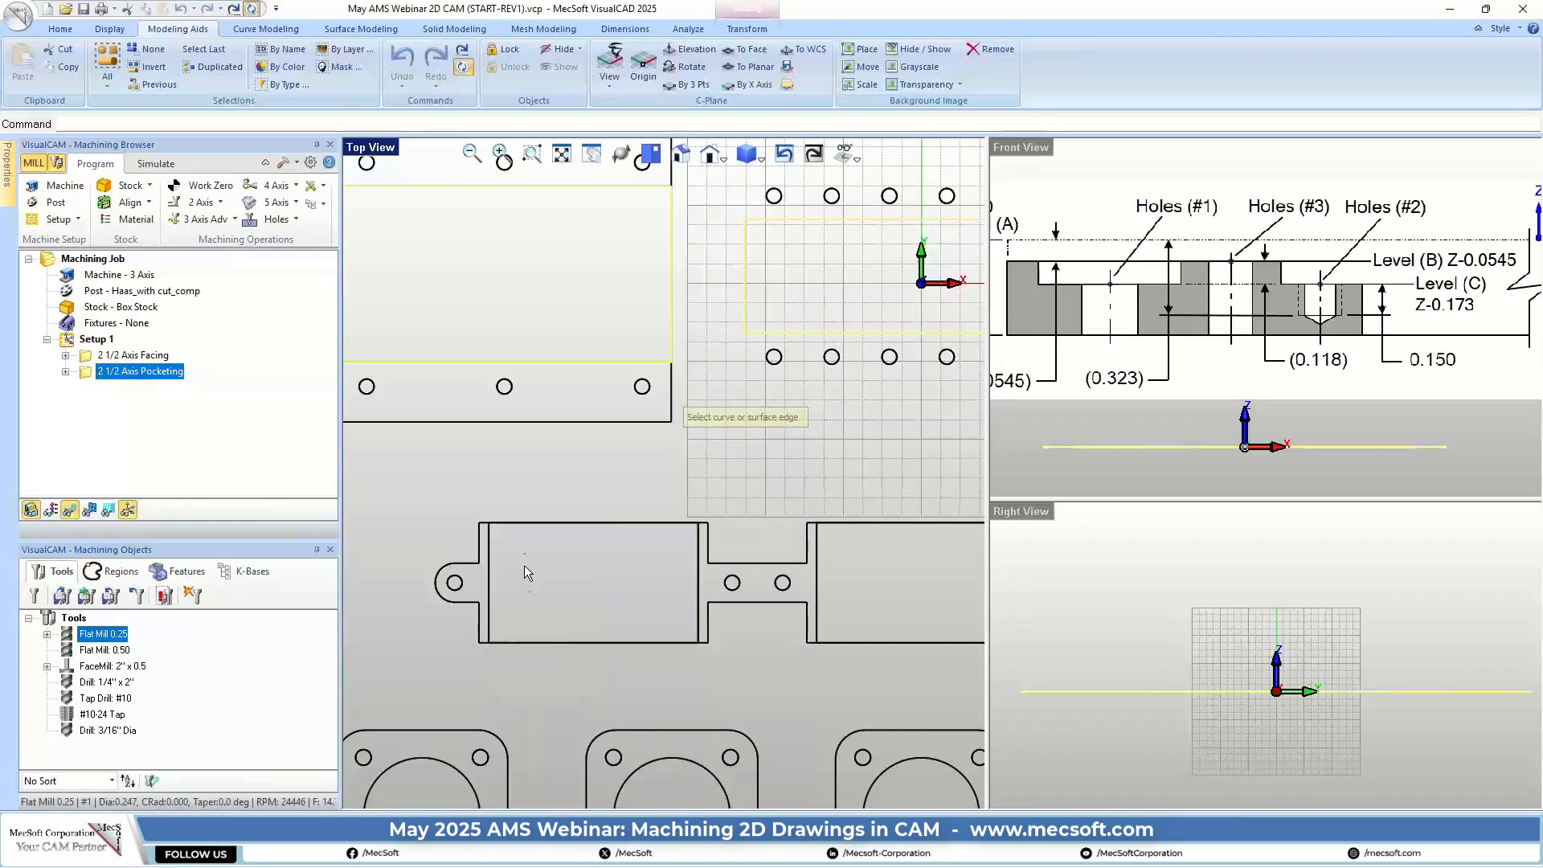
{"action": "left_click", "coordinate": [548, 522]}
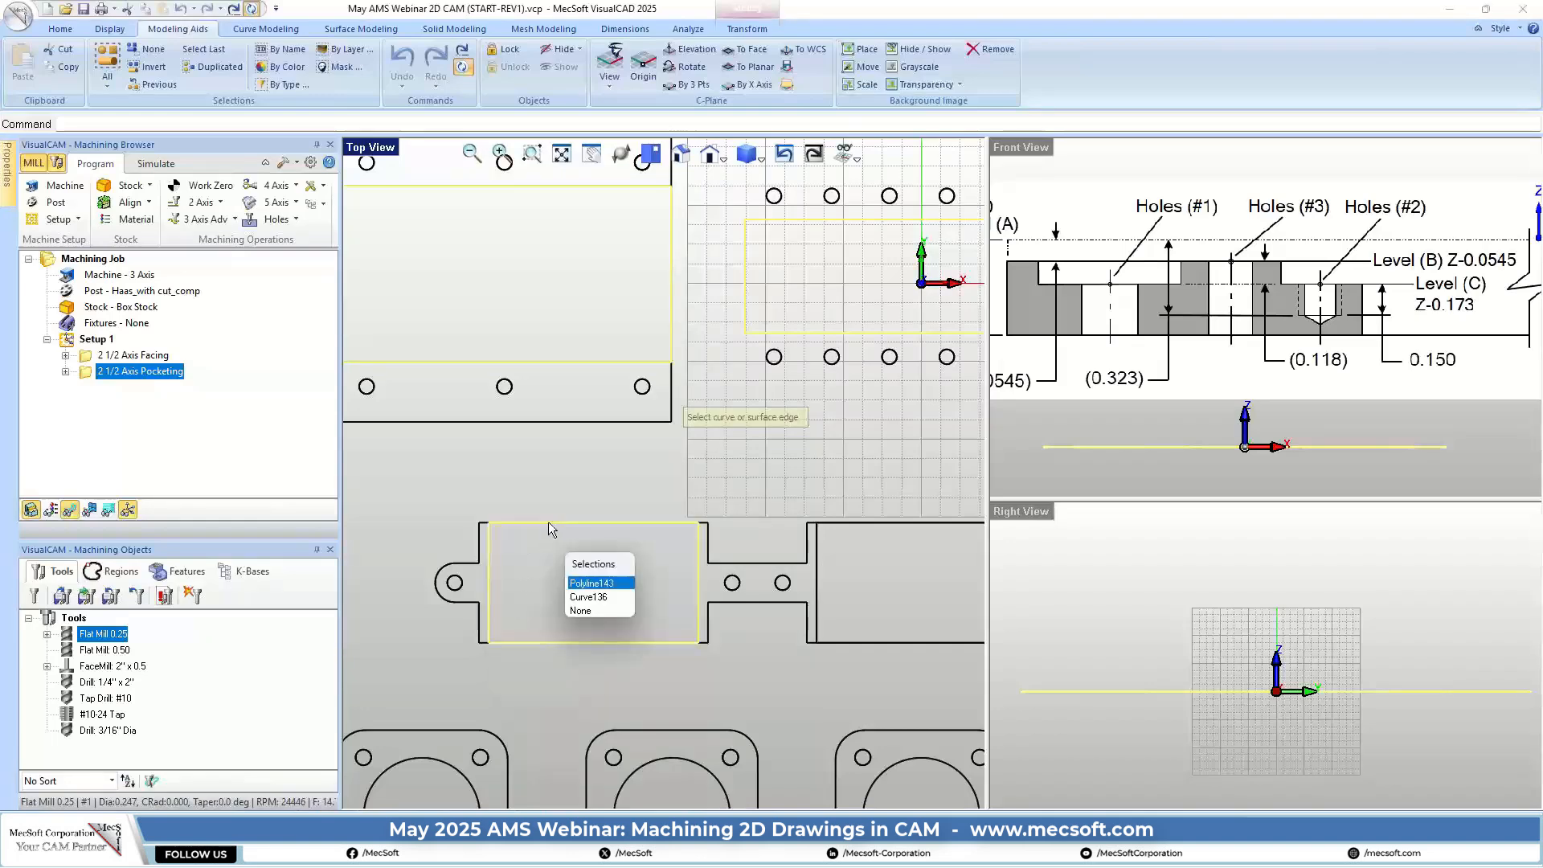
{"action": "left_click", "coordinate": [585, 596]}
{"action": "scroll", "coordinate": [506, 558], "scroll_direction": "down", "scroll_amount": 5}
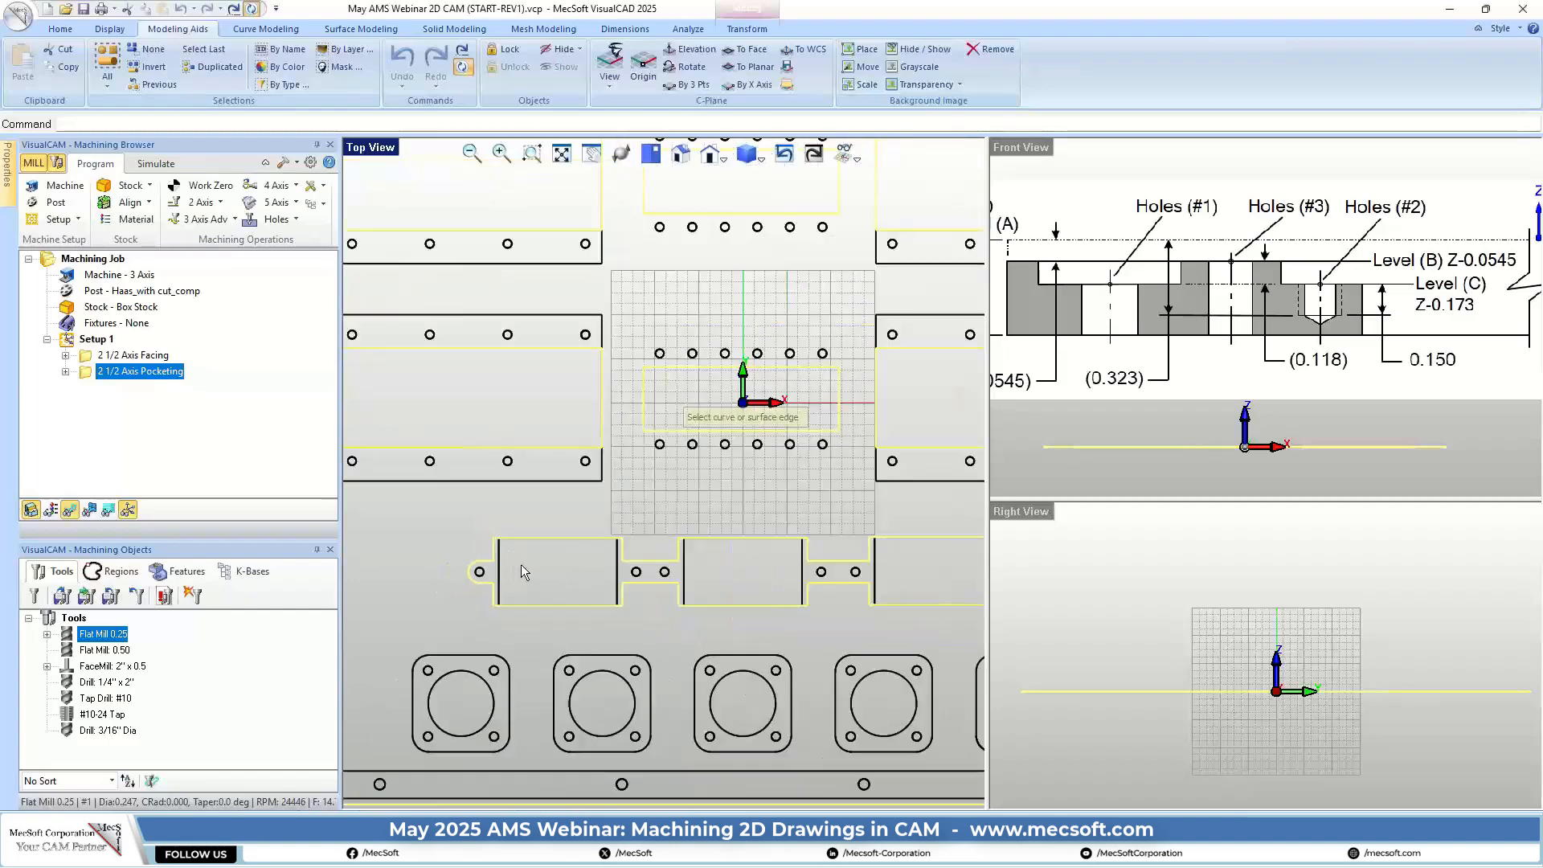
{"action": "scroll", "coordinate": [531, 622], "scroll_direction": "up", "scroll_amount": 1}
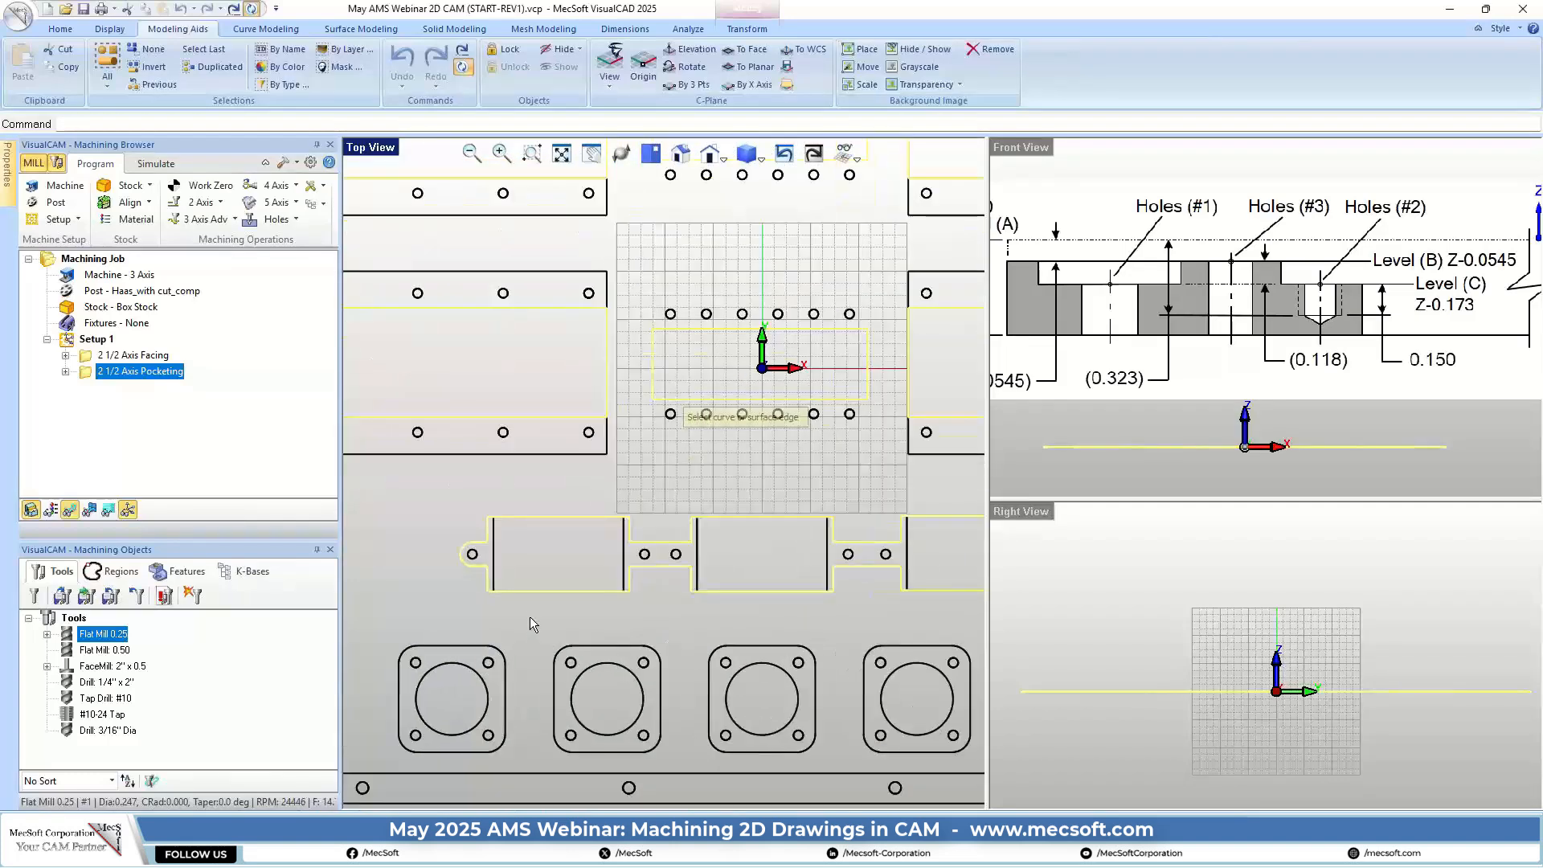
{"action": "left_click", "coordinate": [532, 515]}
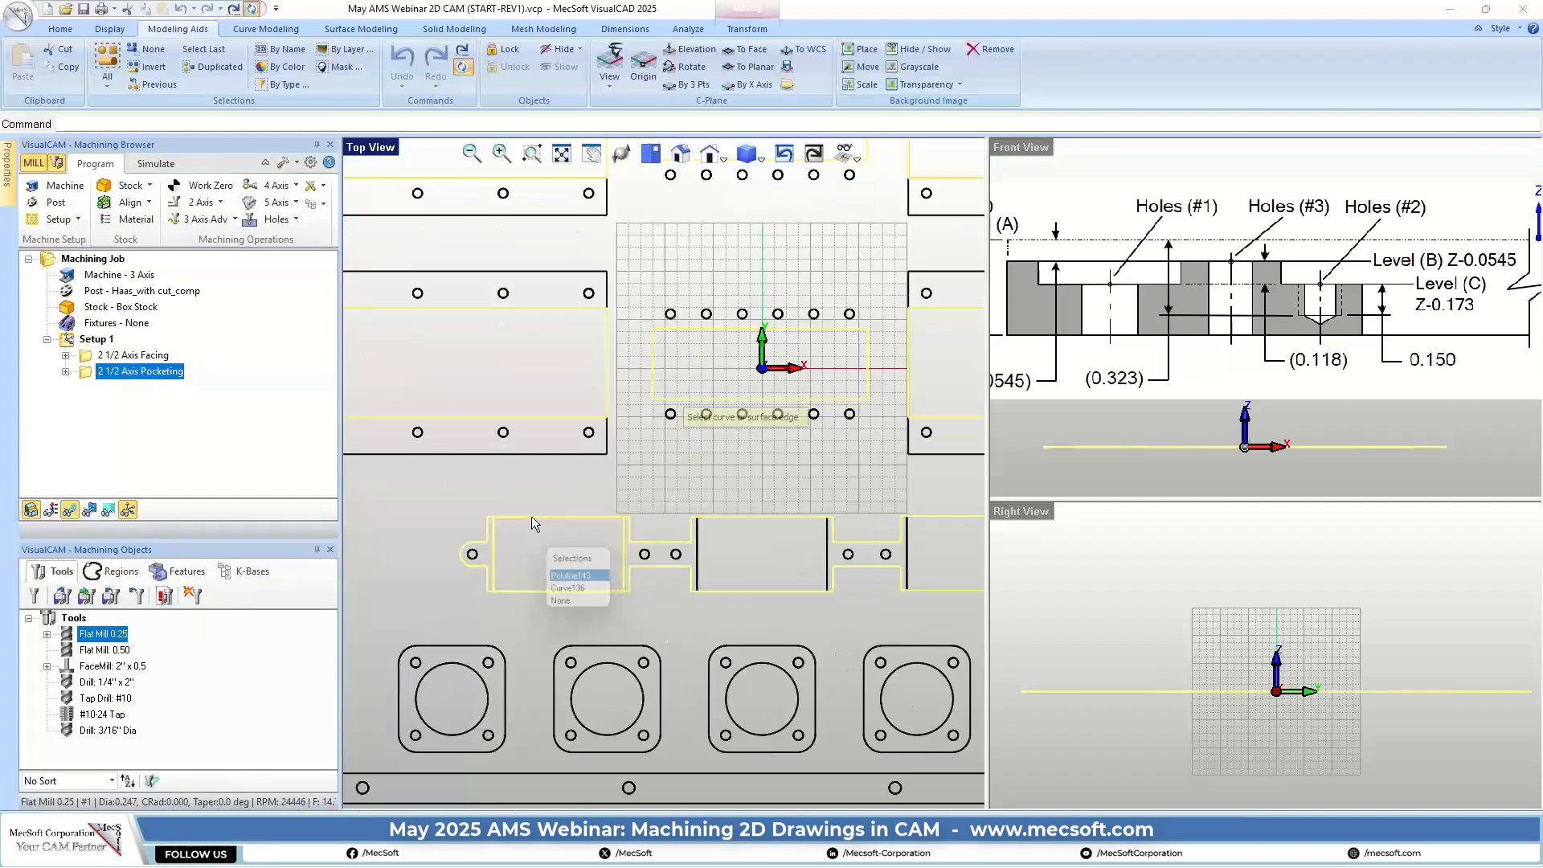
{"action": "left_click", "coordinate": [572, 581]}
{"action": "scroll", "coordinate": [519, 531], "scroll_direction": "up", "scroll_amount": 3}
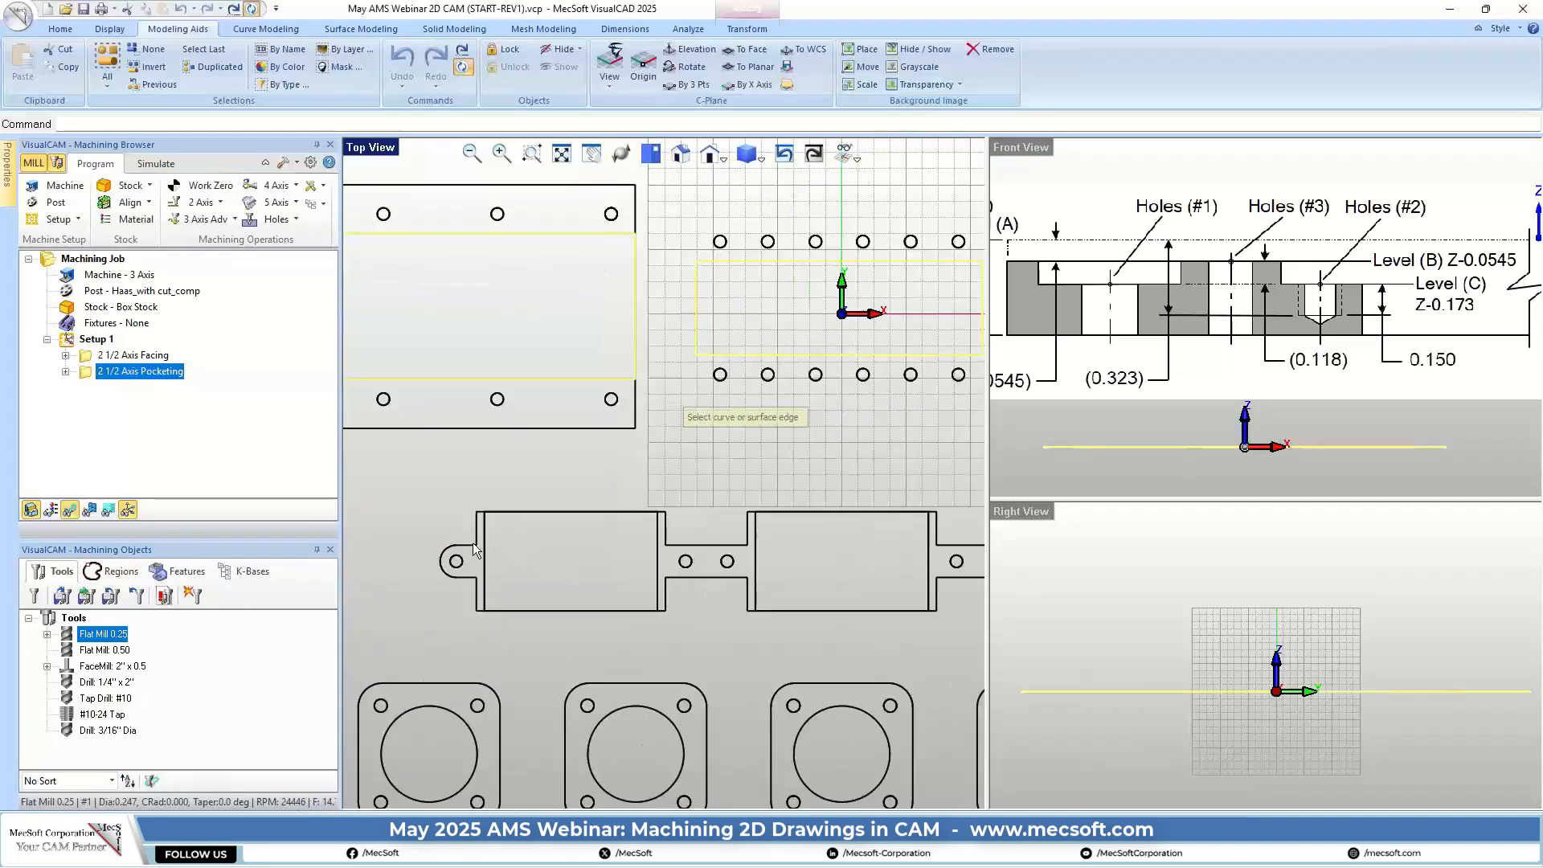
{"action": "scroll", "coordinate": [480, 542], "scroll_direction": "down", "scroll_amount": 5}
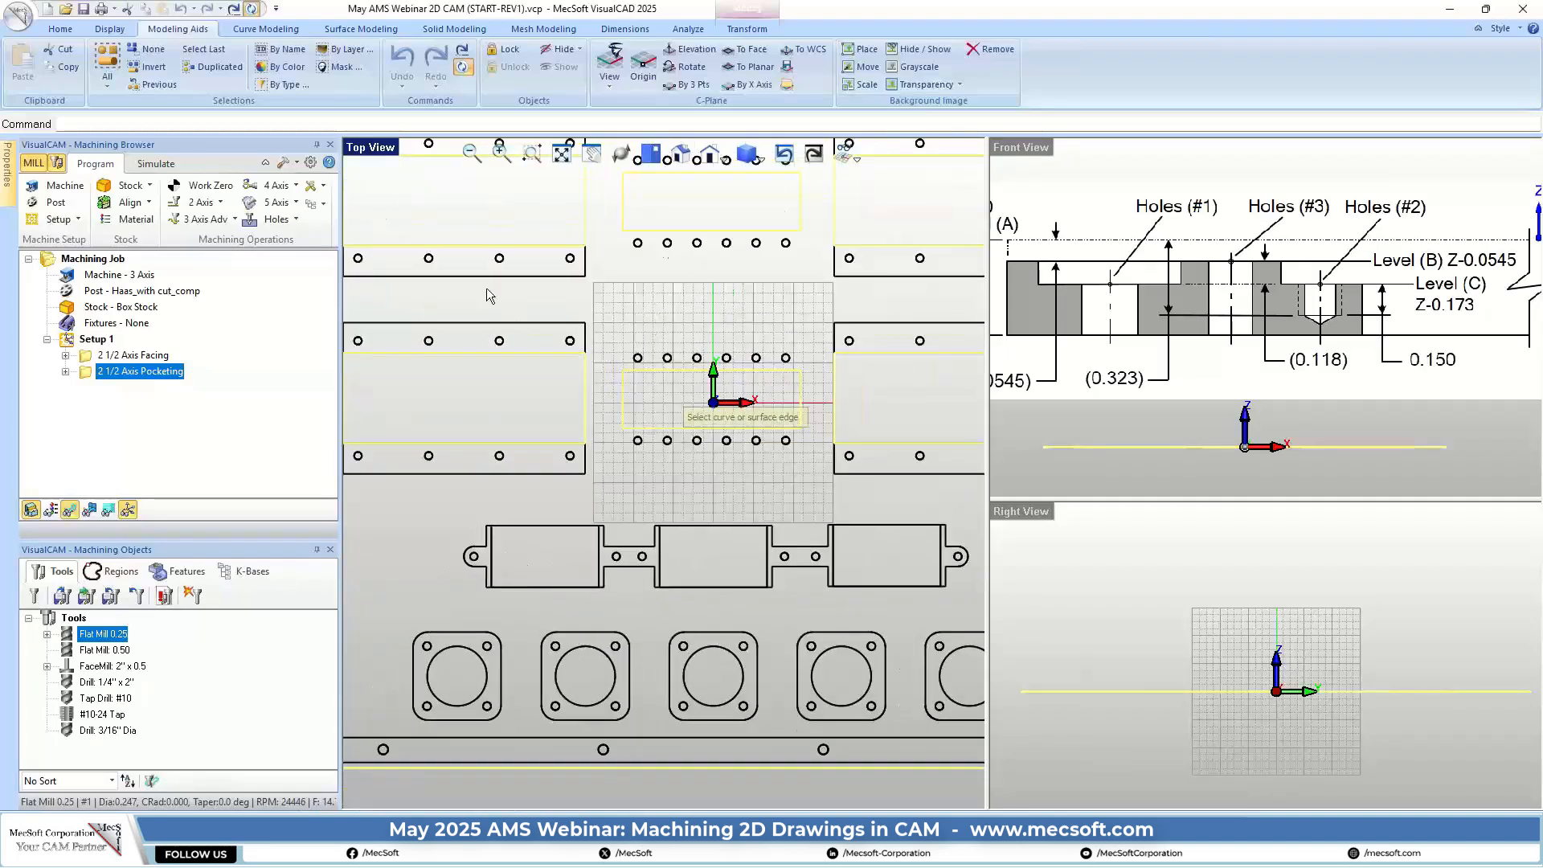
Add the closed rectangle polylines of the three linked cutouts in the row above the round ones to the selection
{"action": "left_click", "coordinate": [493, 561]}
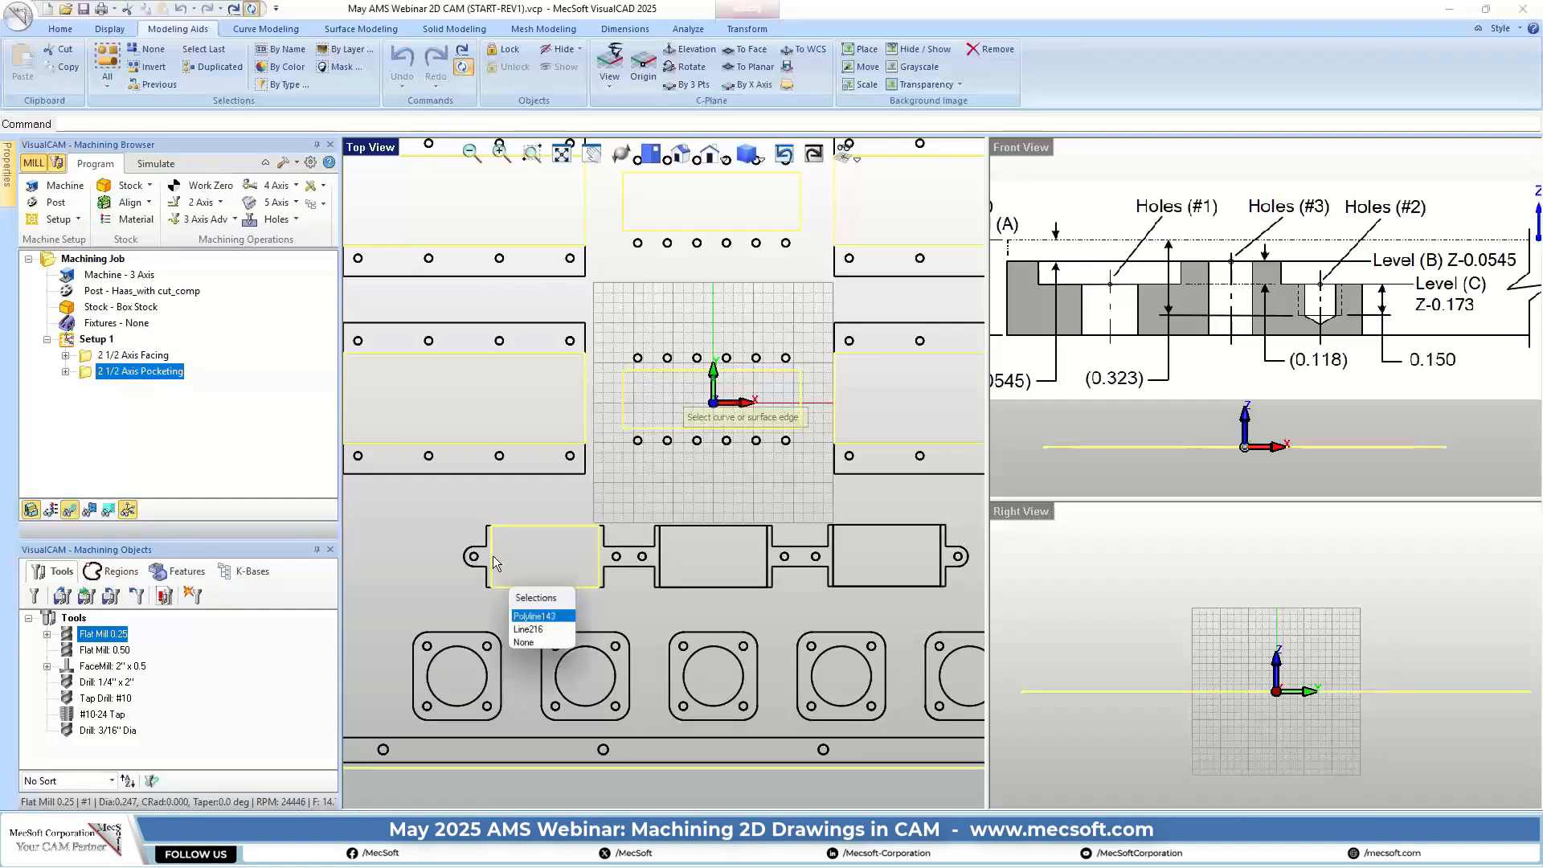
{"action": "left_click", "coordinate": [543, 616]}
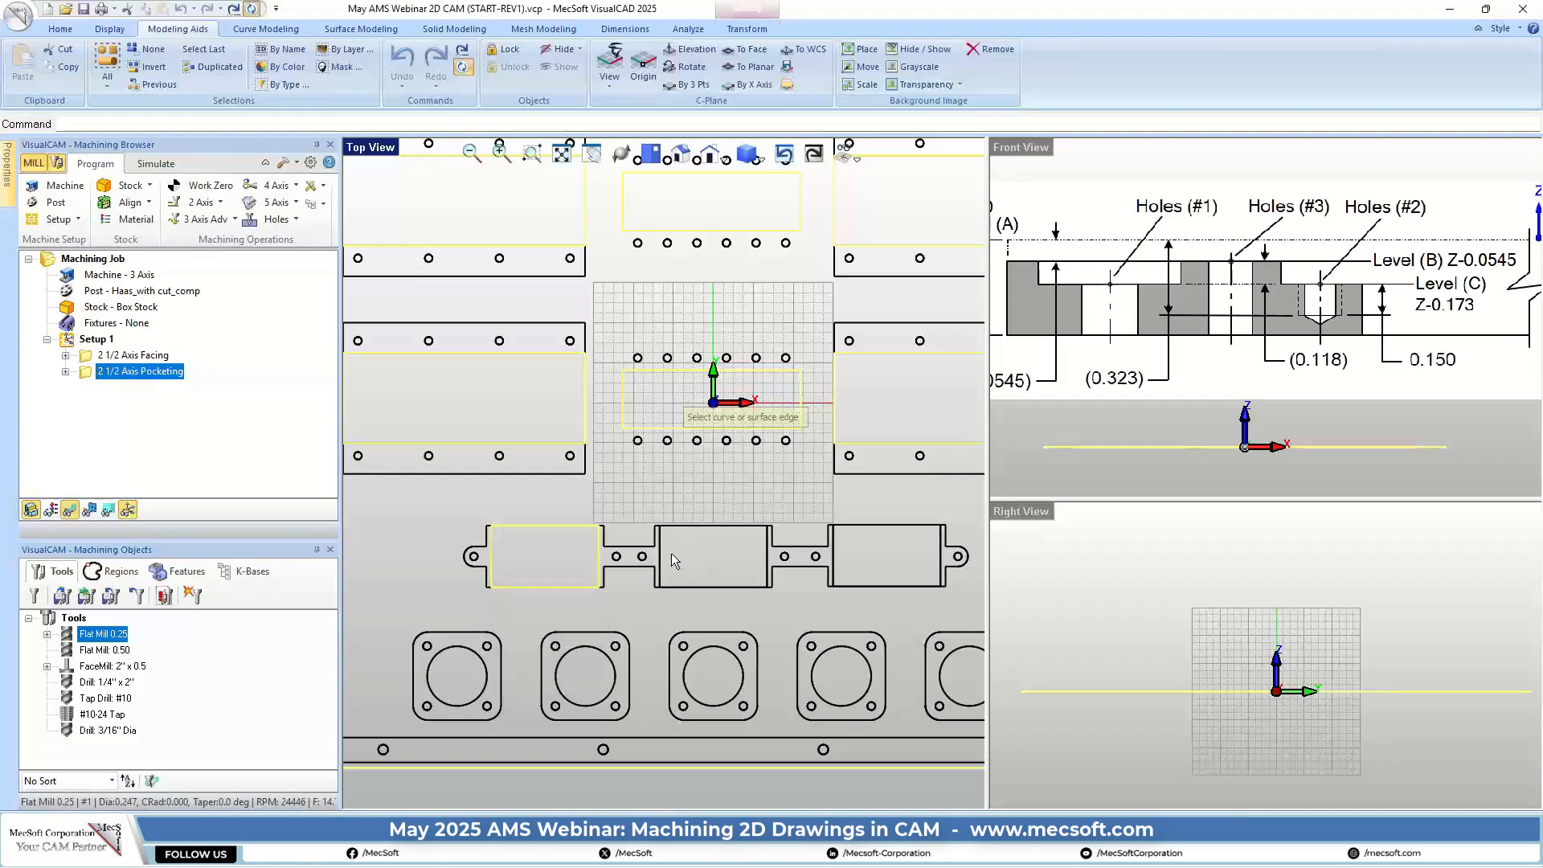
{"action": "left_click", "coordinate": [660, 551]}
{"action": "left_click", "coordinate": [704, 609]}
{"action": "left_click", "coordinate": [836, 553]}
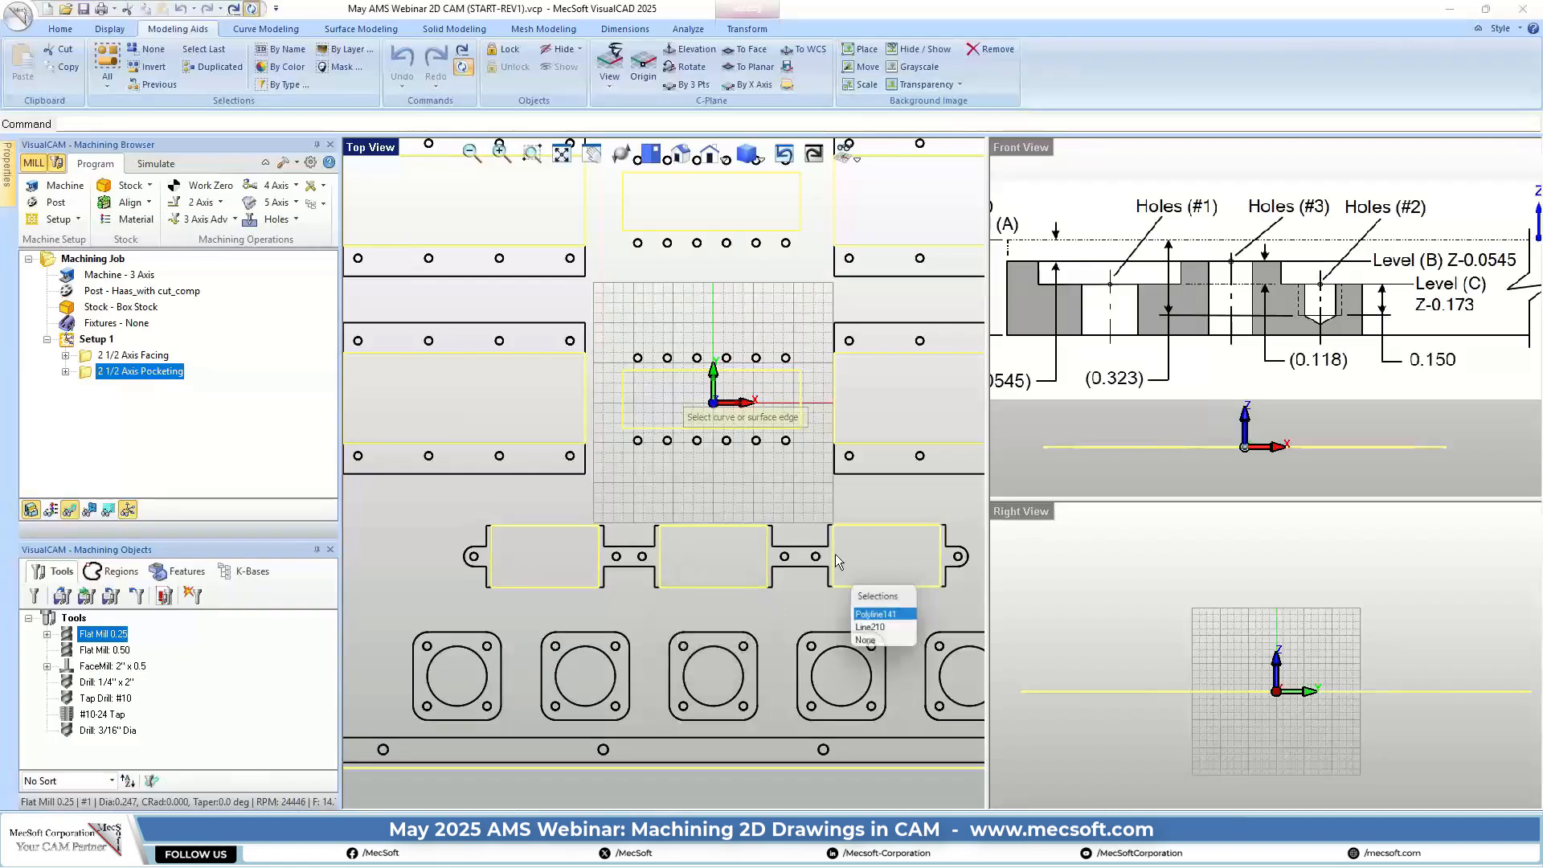
{"action": "left_click", "coordinate": [872, 616]}
Add the five large circles in the lower row of square flanges and accept the selected curves as profiling regions
{"action": "left_click", "coordinate": [469, 654]}
{"action": "left_click", "coordinate": [596, 654]}
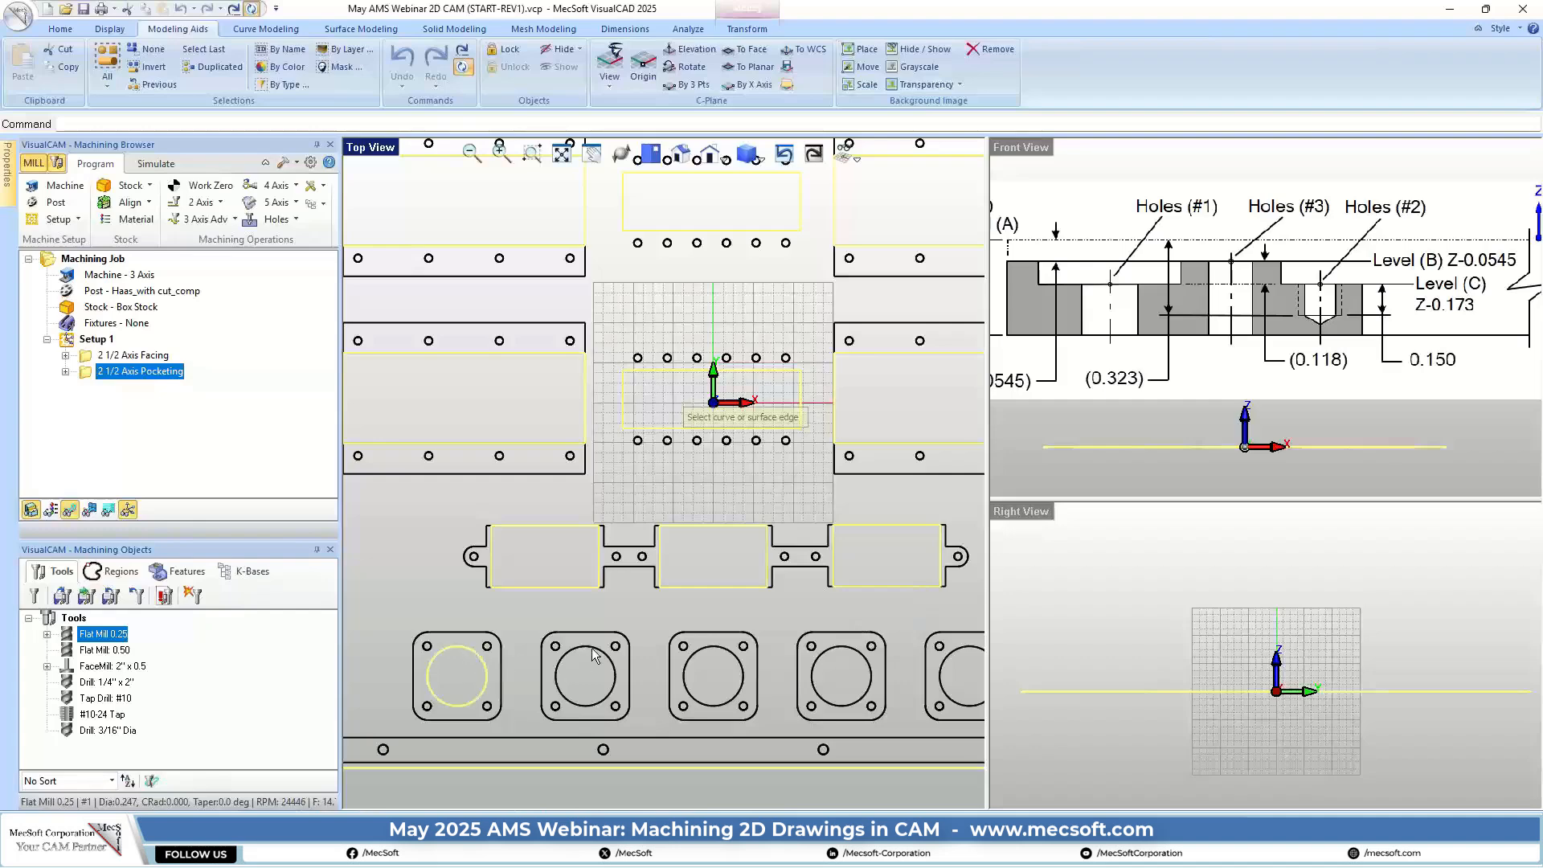
{"action": "left_click", "coordinate": [727, 664]}
{"action": "left_click", "coordinate": [826, 664]}
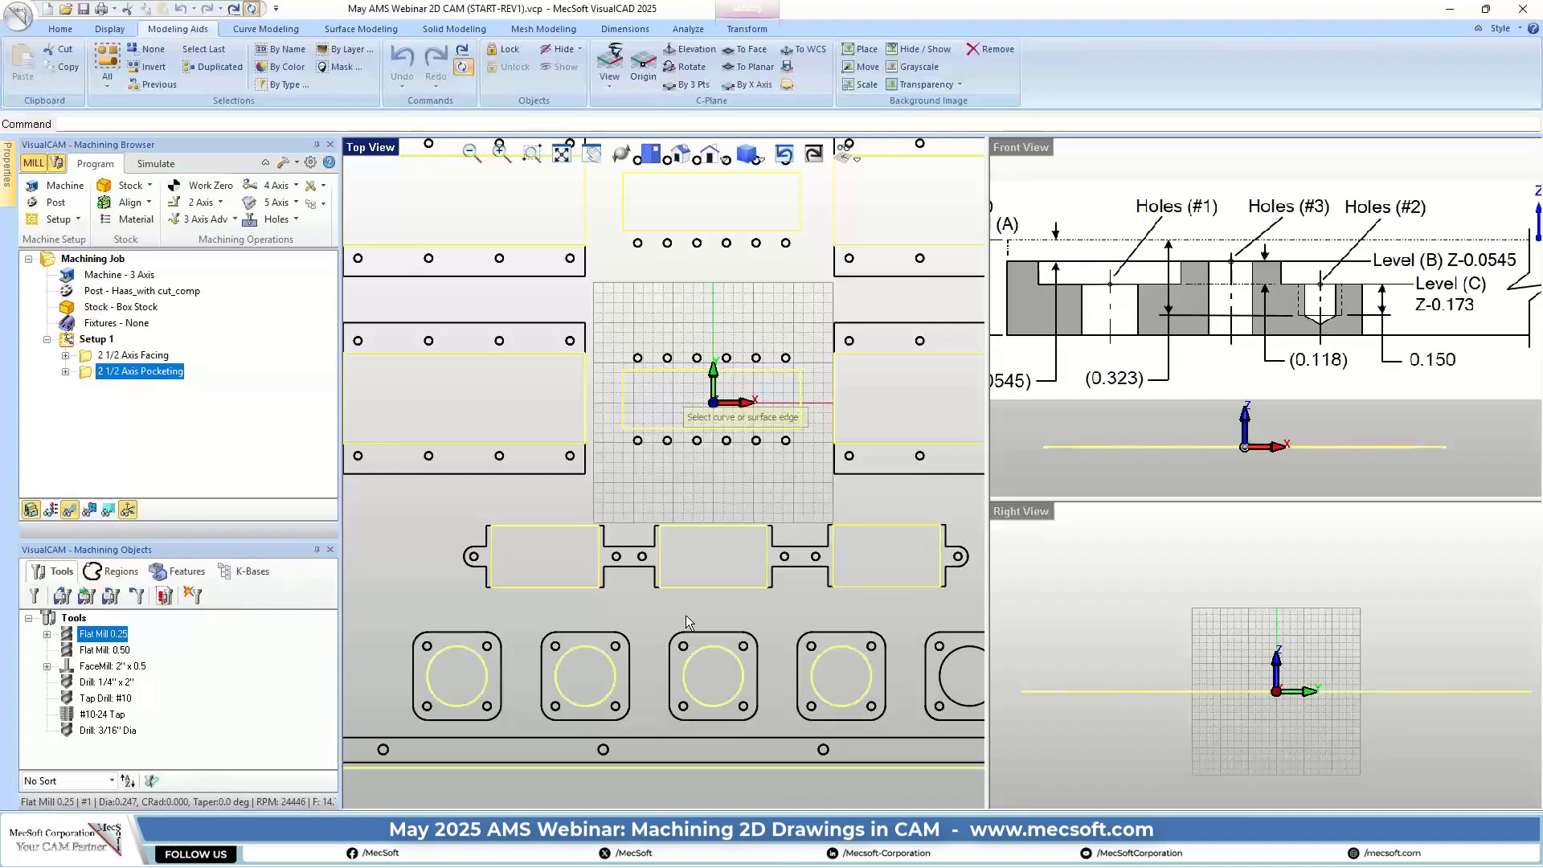
{"action": "scroll", "coordinate": [828, 663], "scroll_direction": "down", "scroll_amount": 2}
{"action": "left_click", "coordinate": [848, 643]}
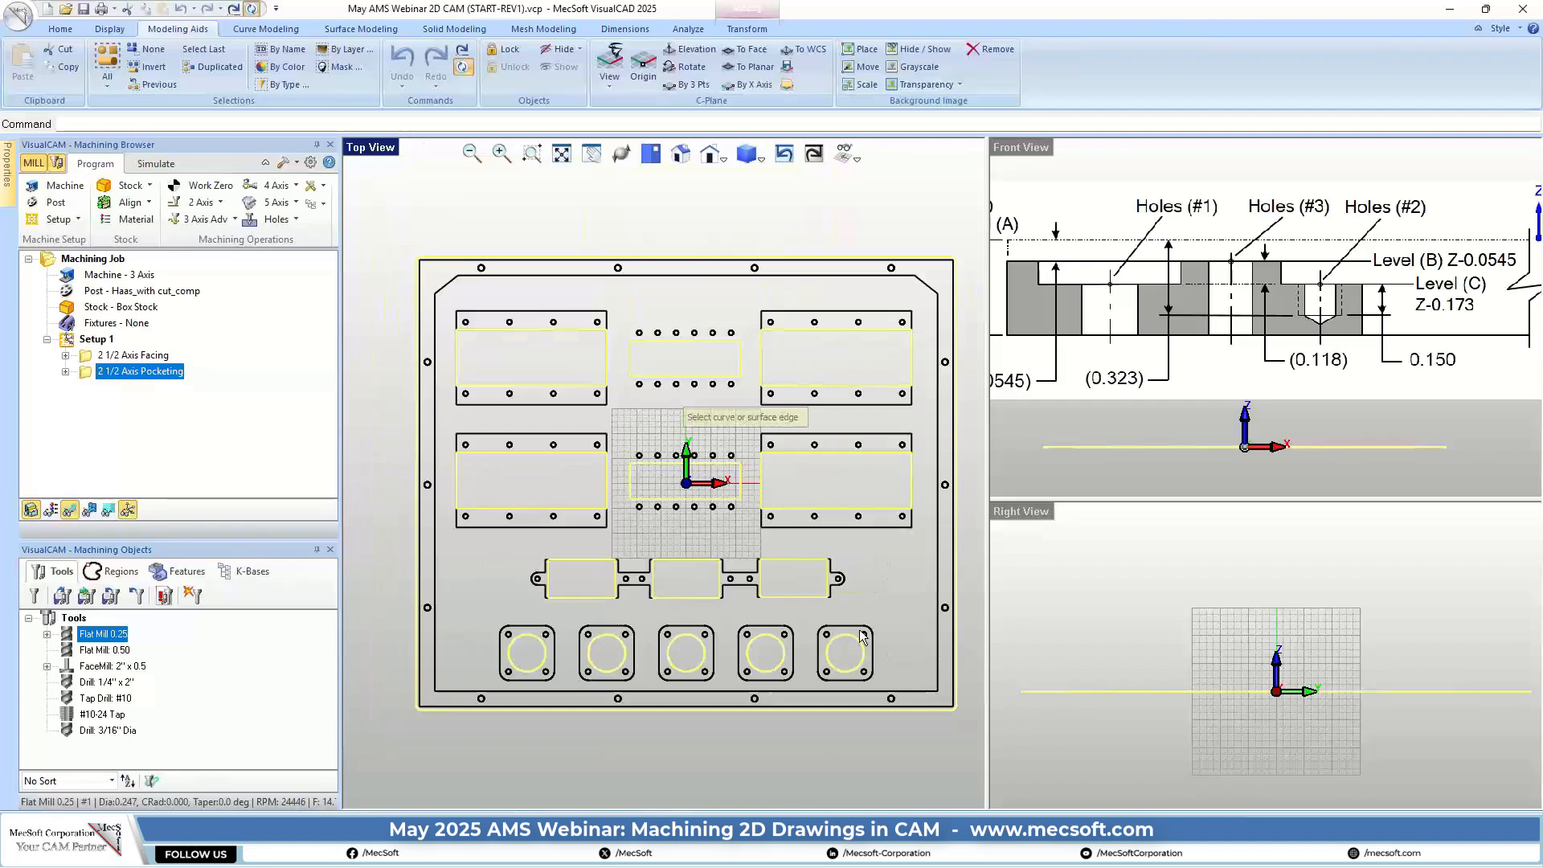
{"action": "scroll", "coordinate": [784, 536], "scroll_direction": "down", "scroll_amount": 2}
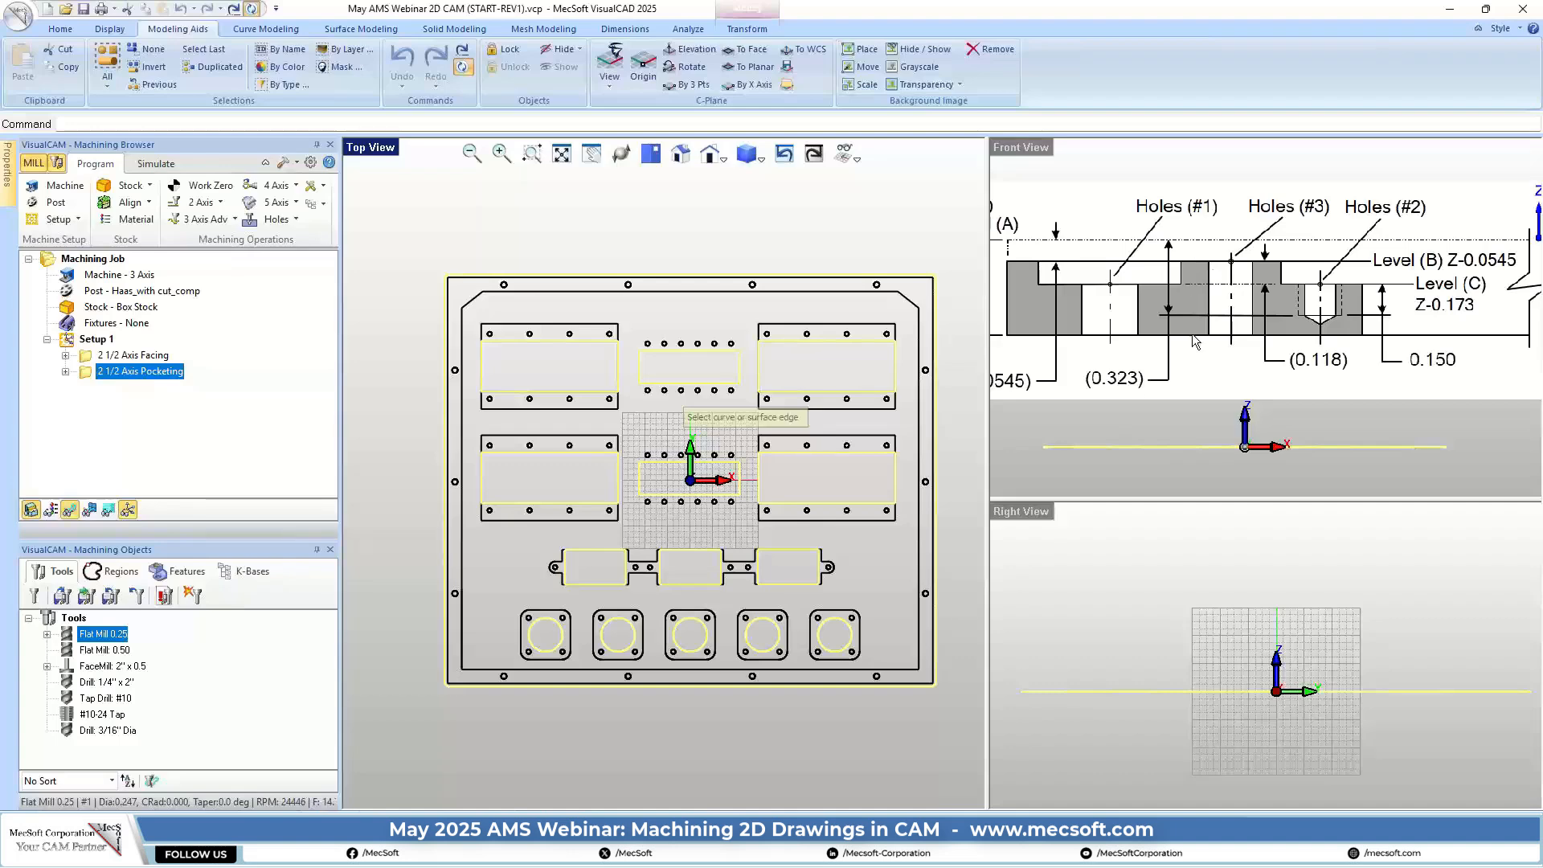
{"action": "right_click", "coordinate": [694, 231]}
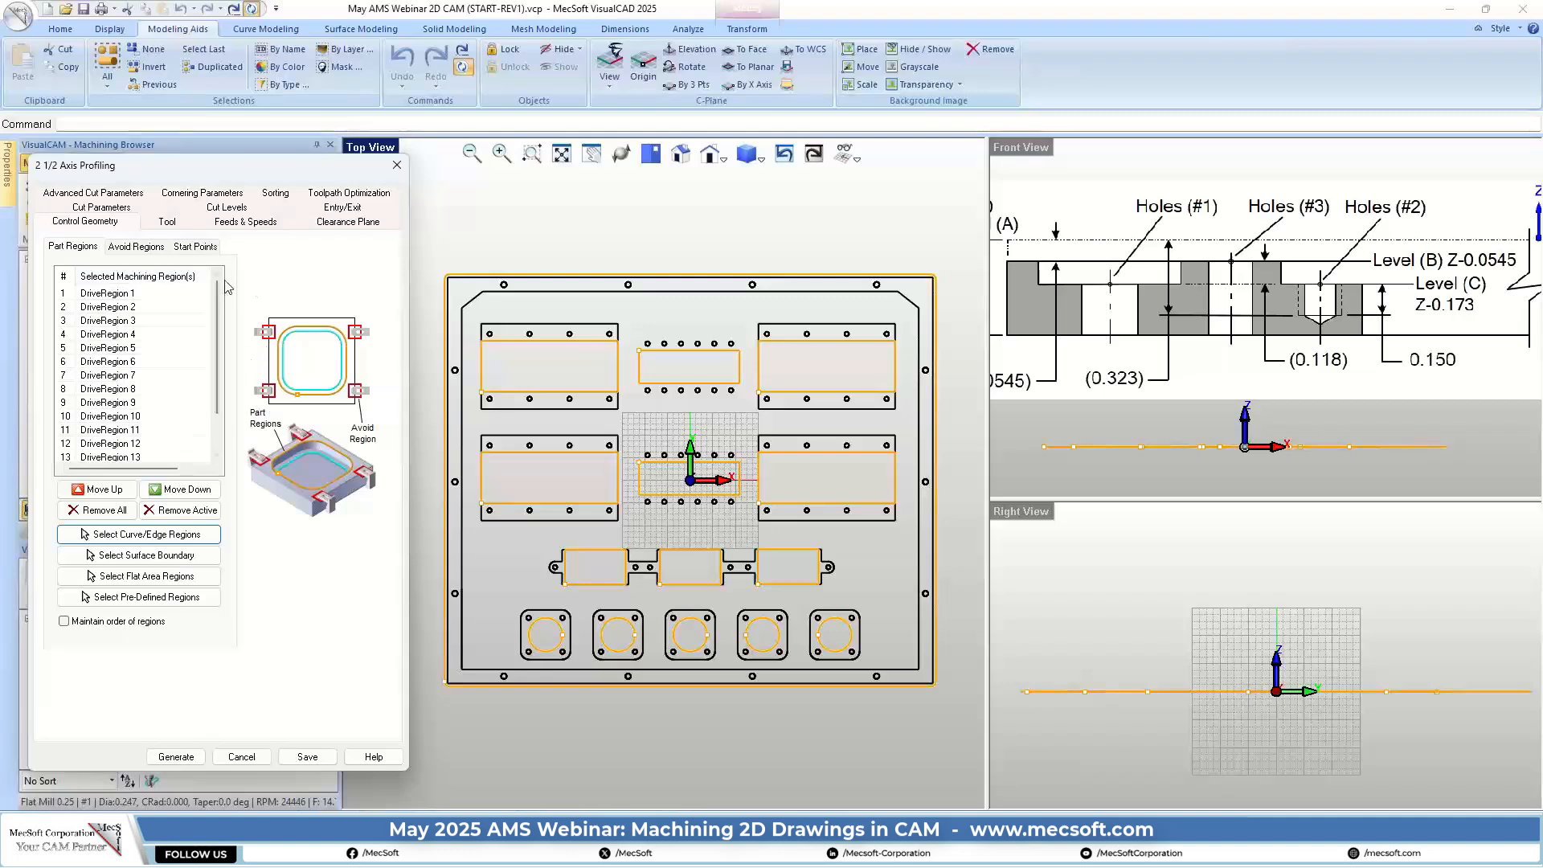
Choose the Flat Mill 0.50 tool for the profiling operation and check its feeds and clearance plane settings
{"action": "left_click", "coordinate": [178, 225]}
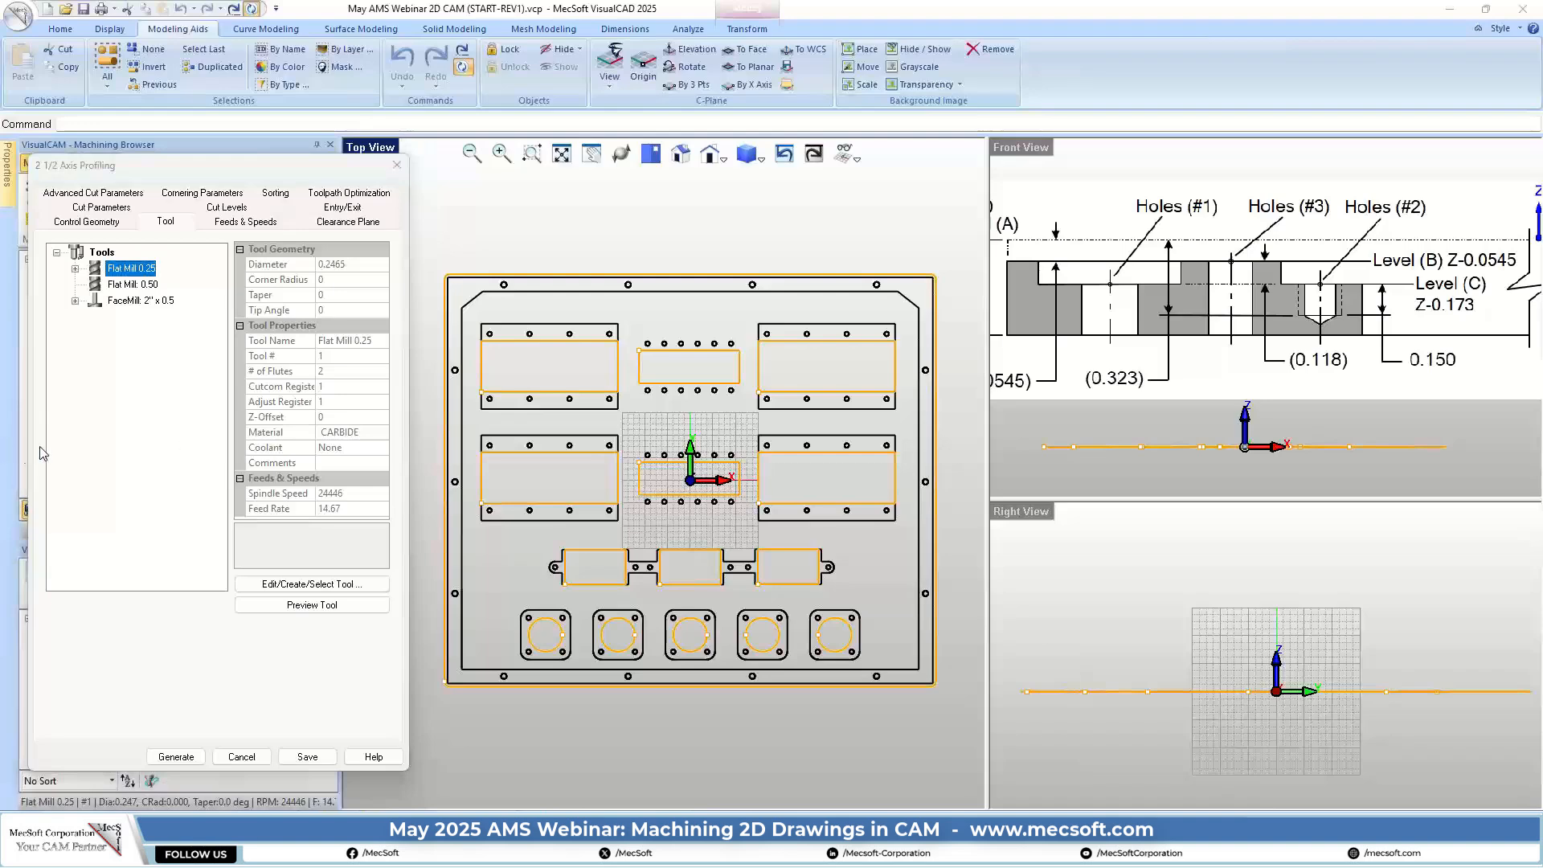
{"action": "left_click", "coordinate": [129, 284]}
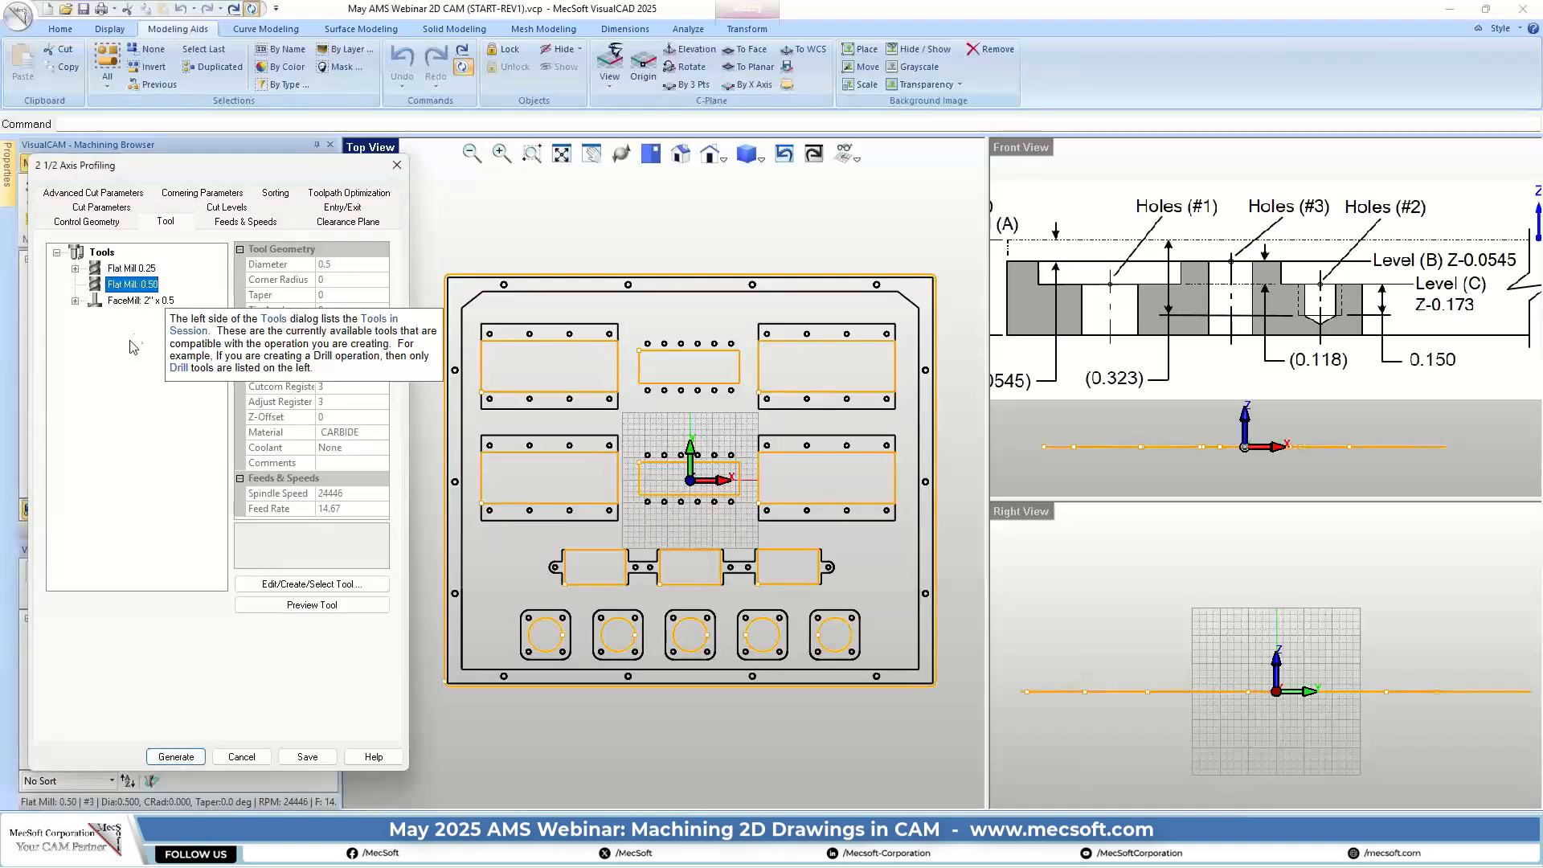
{"action": "left_click", "coordinate": [244, 221]}
{"action": "left_click", "coordinate": [347, 221]}
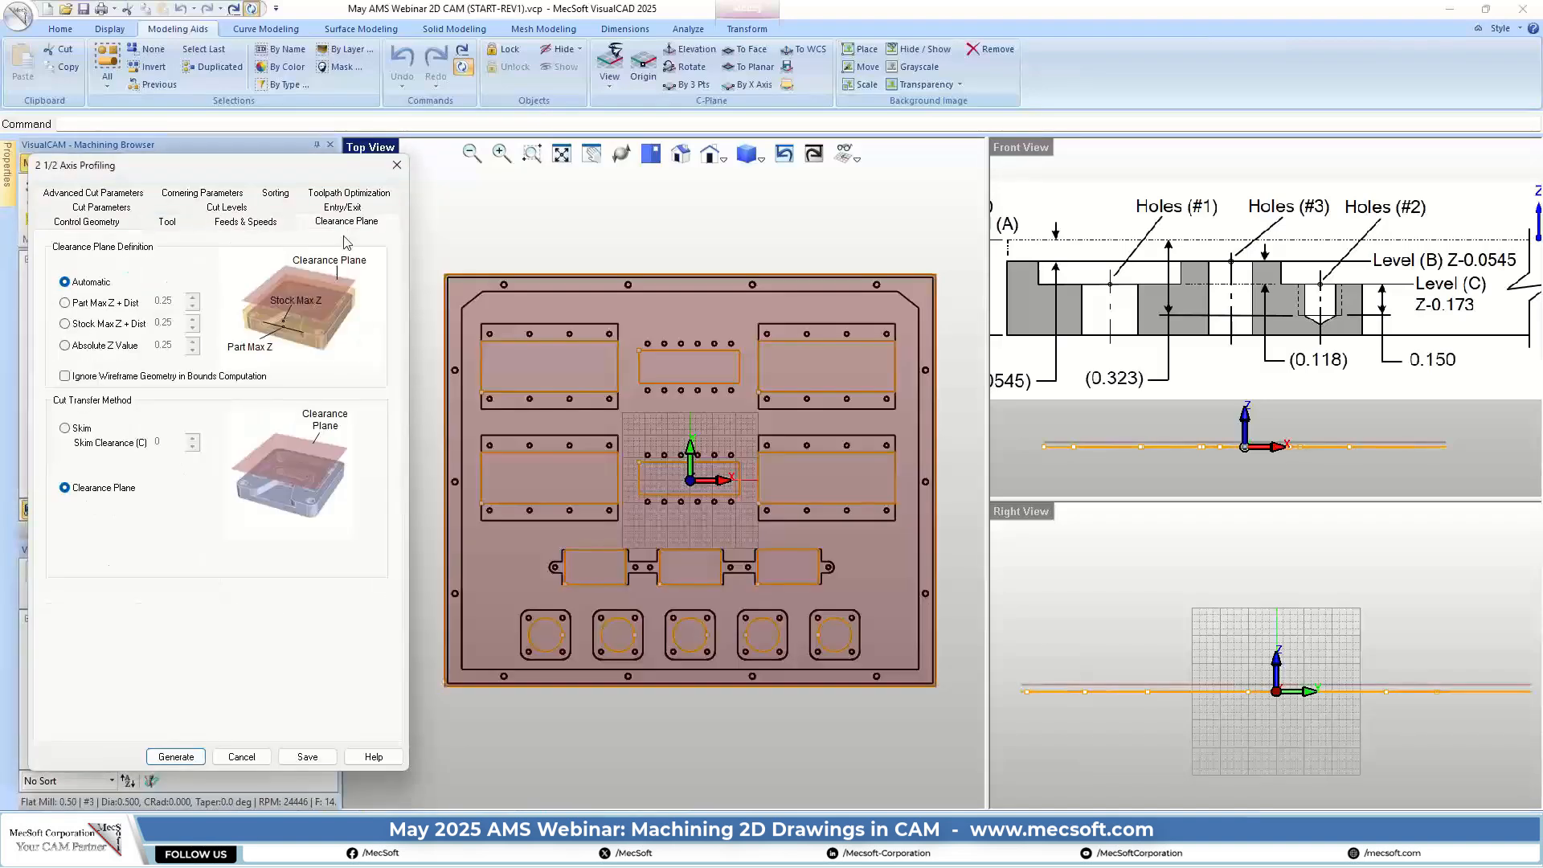
Make the cutting side alternate using nesting, and set both the total cut width and the step per cut to 0.1
{"action": "left_click", "coordinate": [91, 210]}
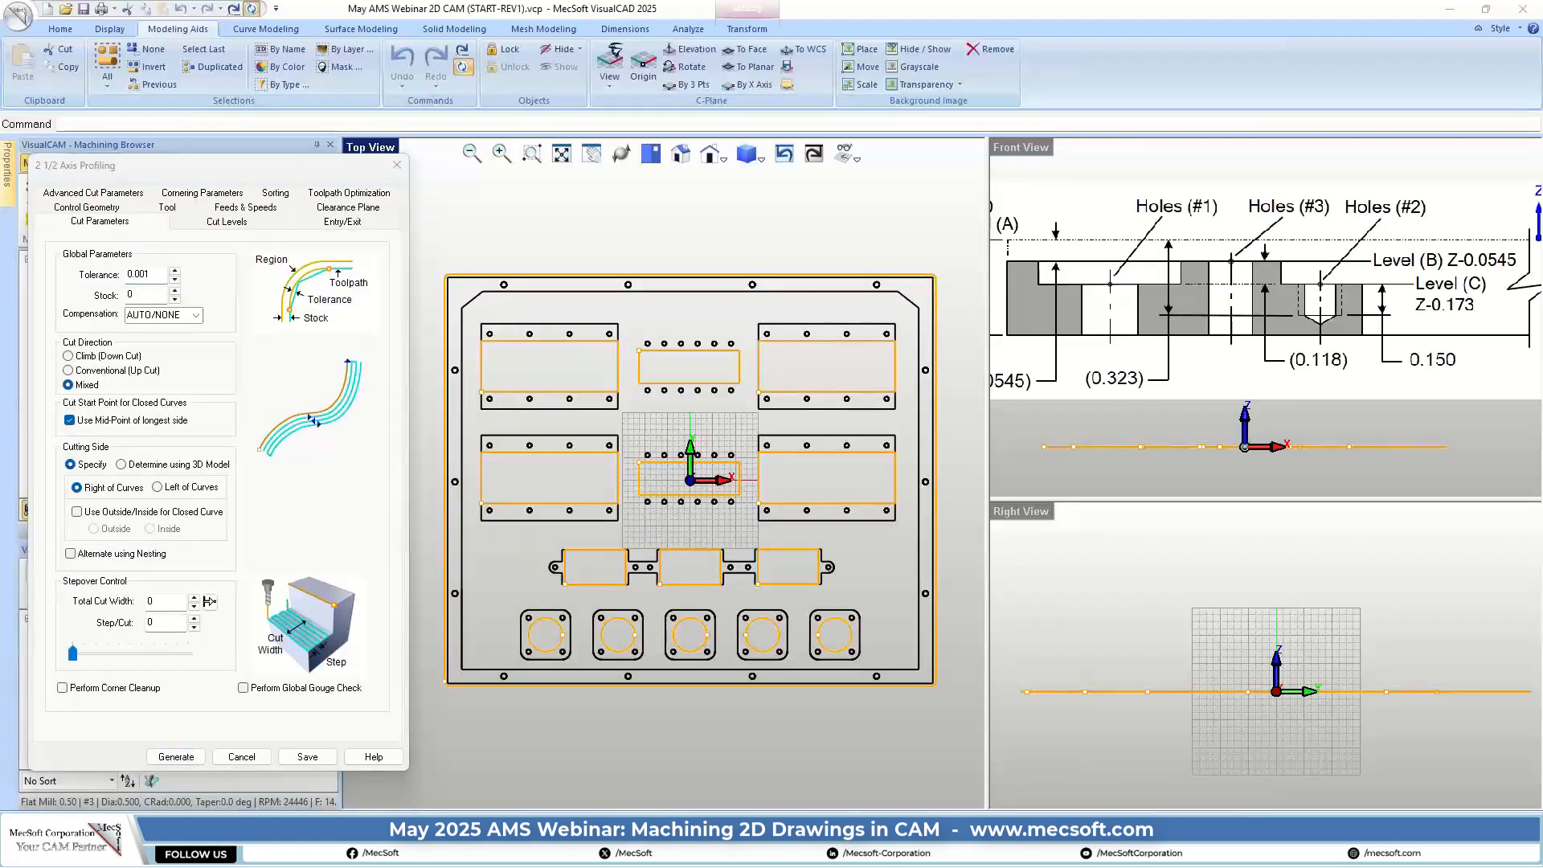
{"action": "double_click", "coordinate": [150, 274]}
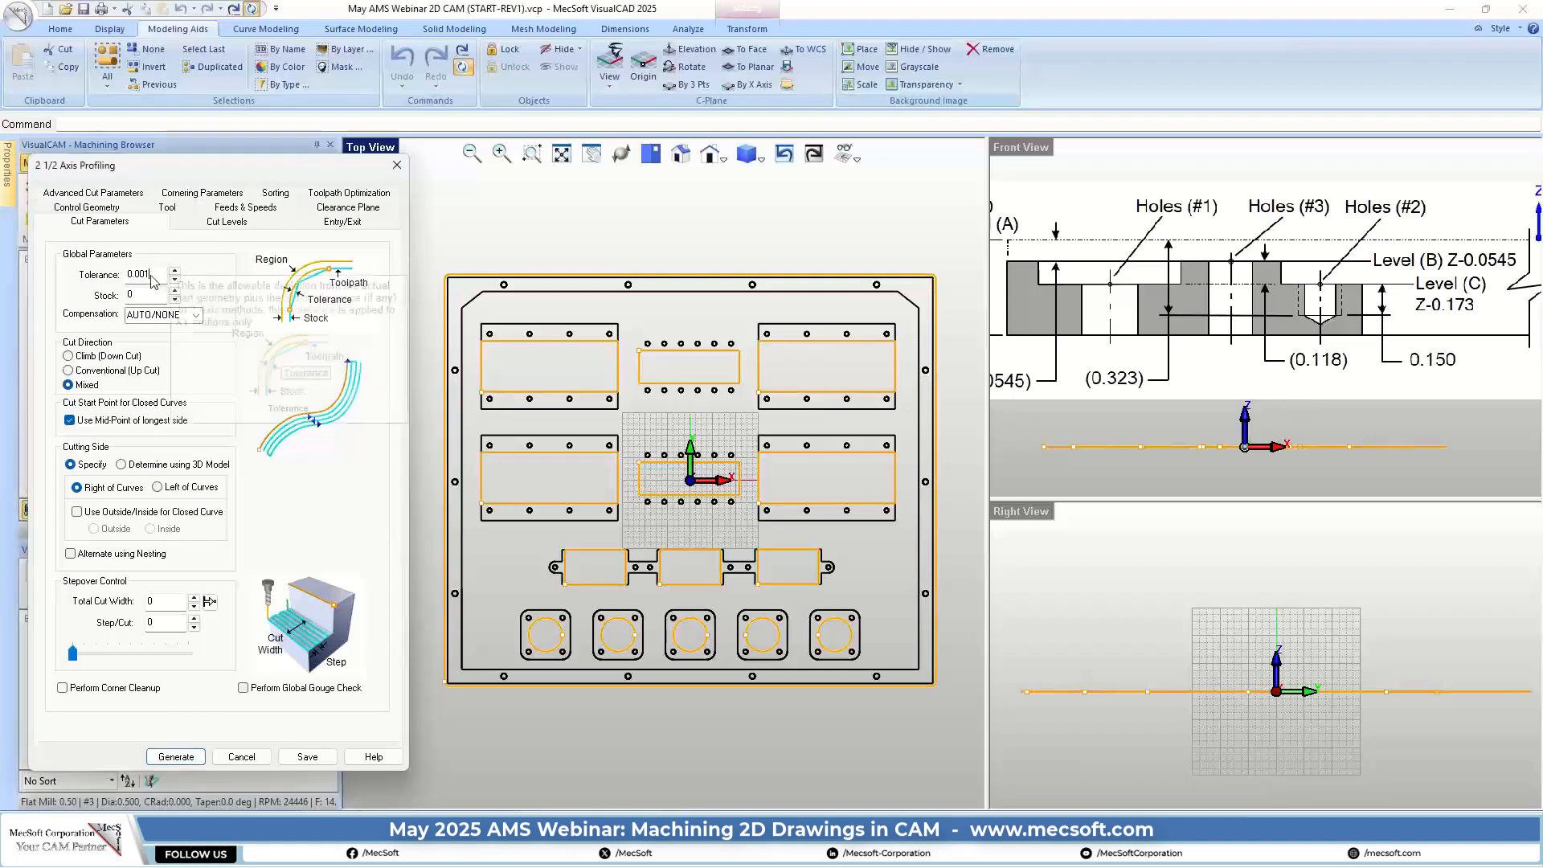
{"action": "mouse_move", "coordinate": [144, 297]}
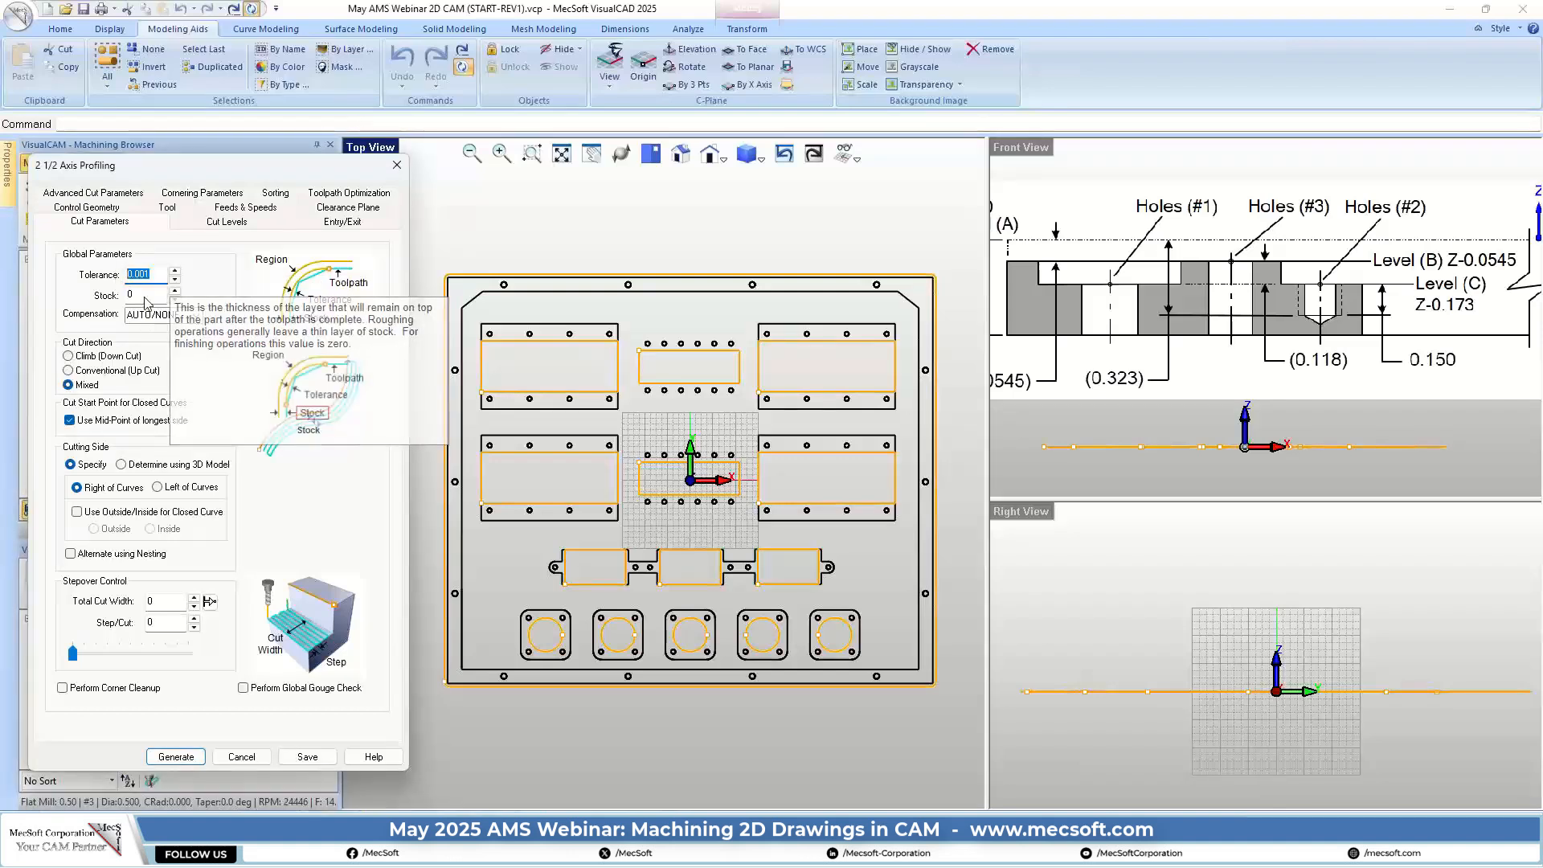
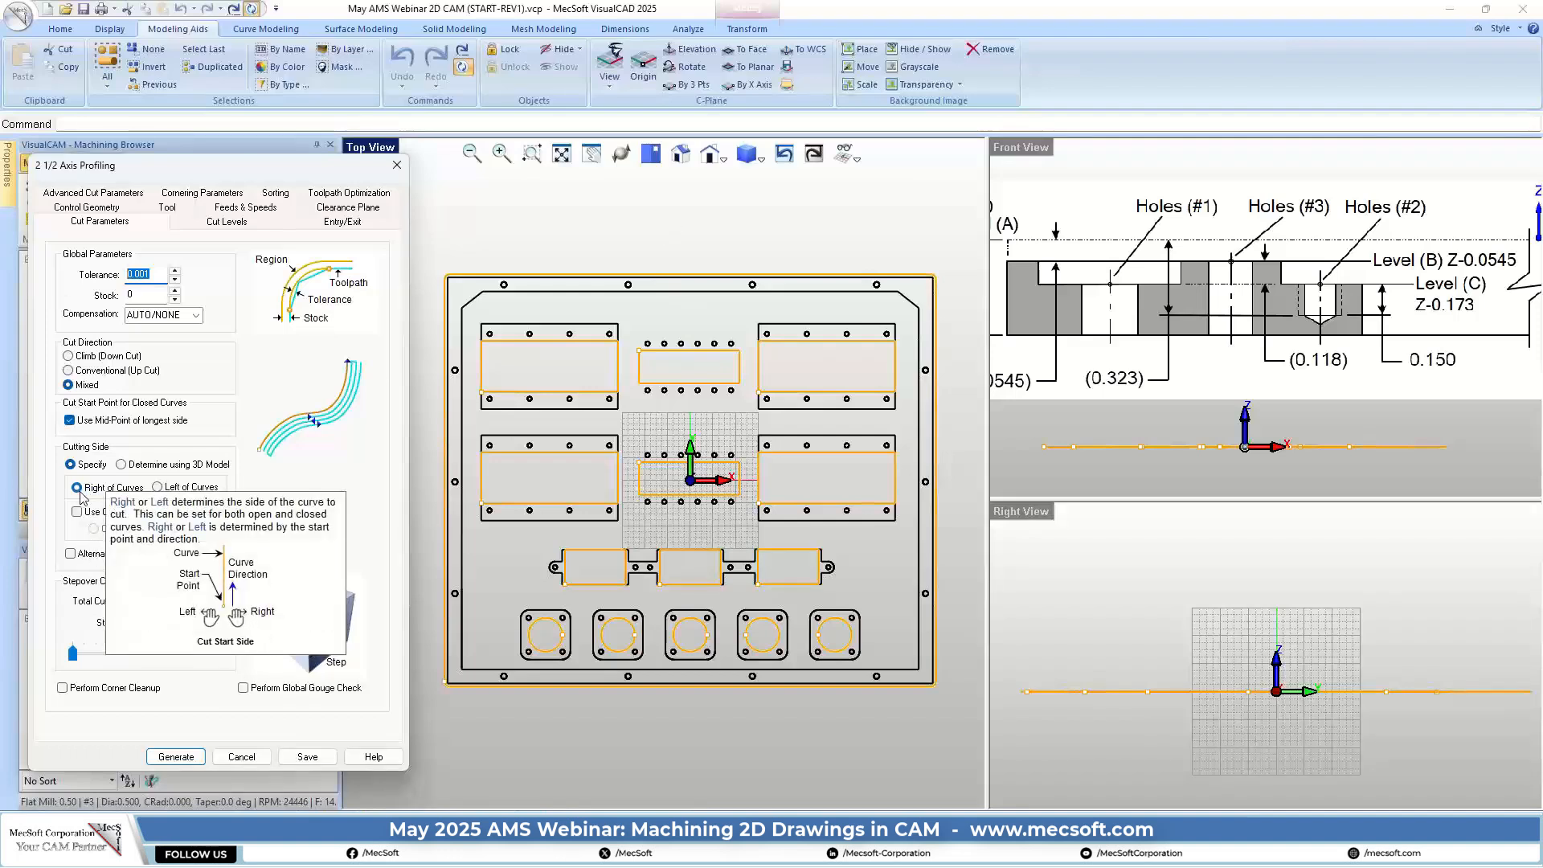
{"action": "left_click", "coordinate": [71, 554]}
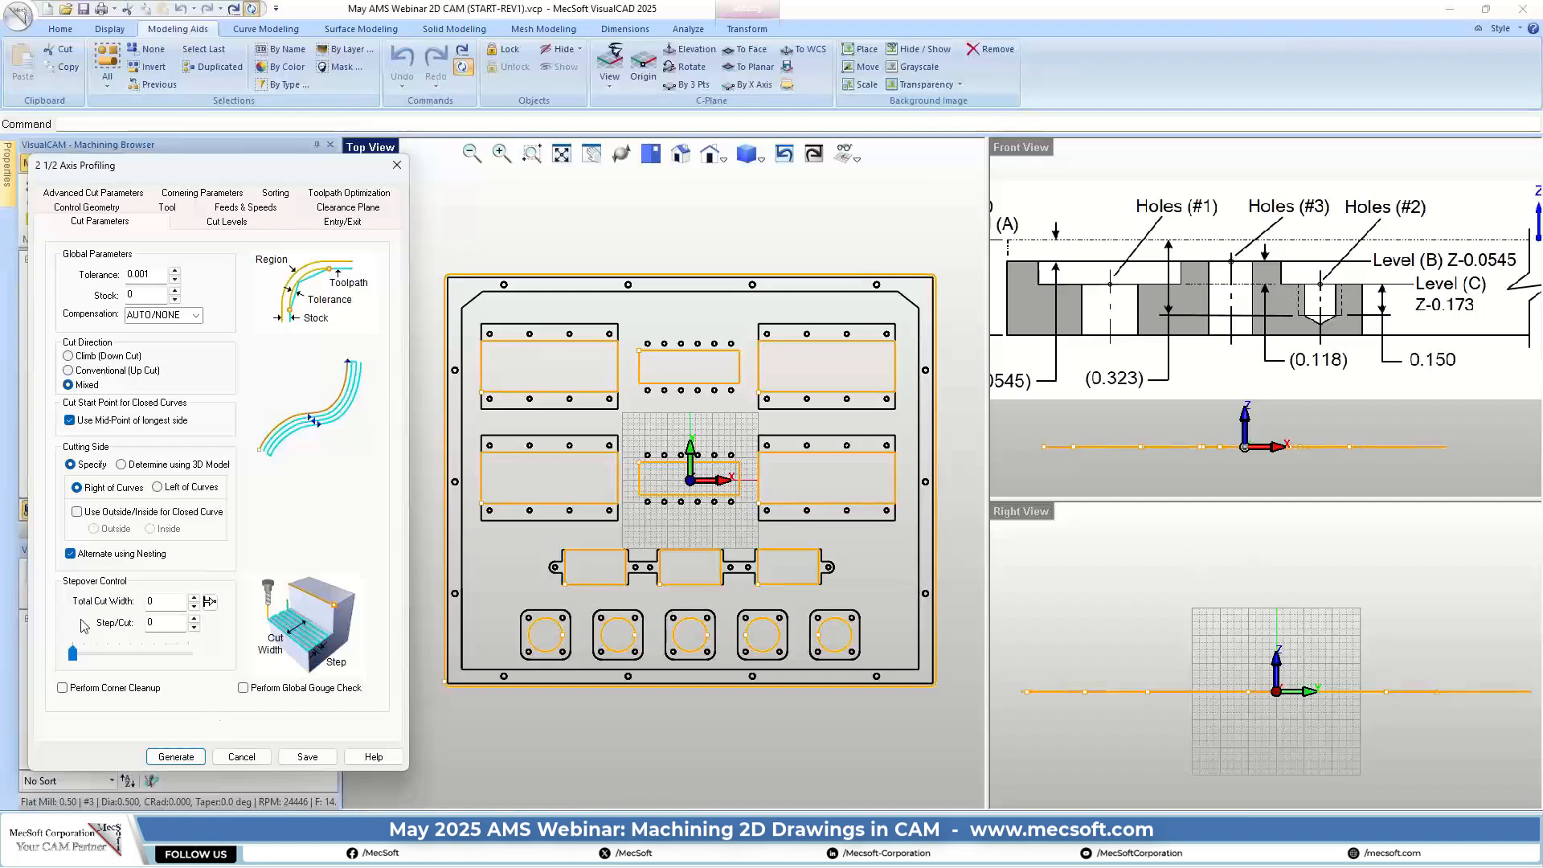
{"action": "mouse_move", "coordinate": [173, 603]}
{"action": "left_click", "coordinate": [167, 605]}
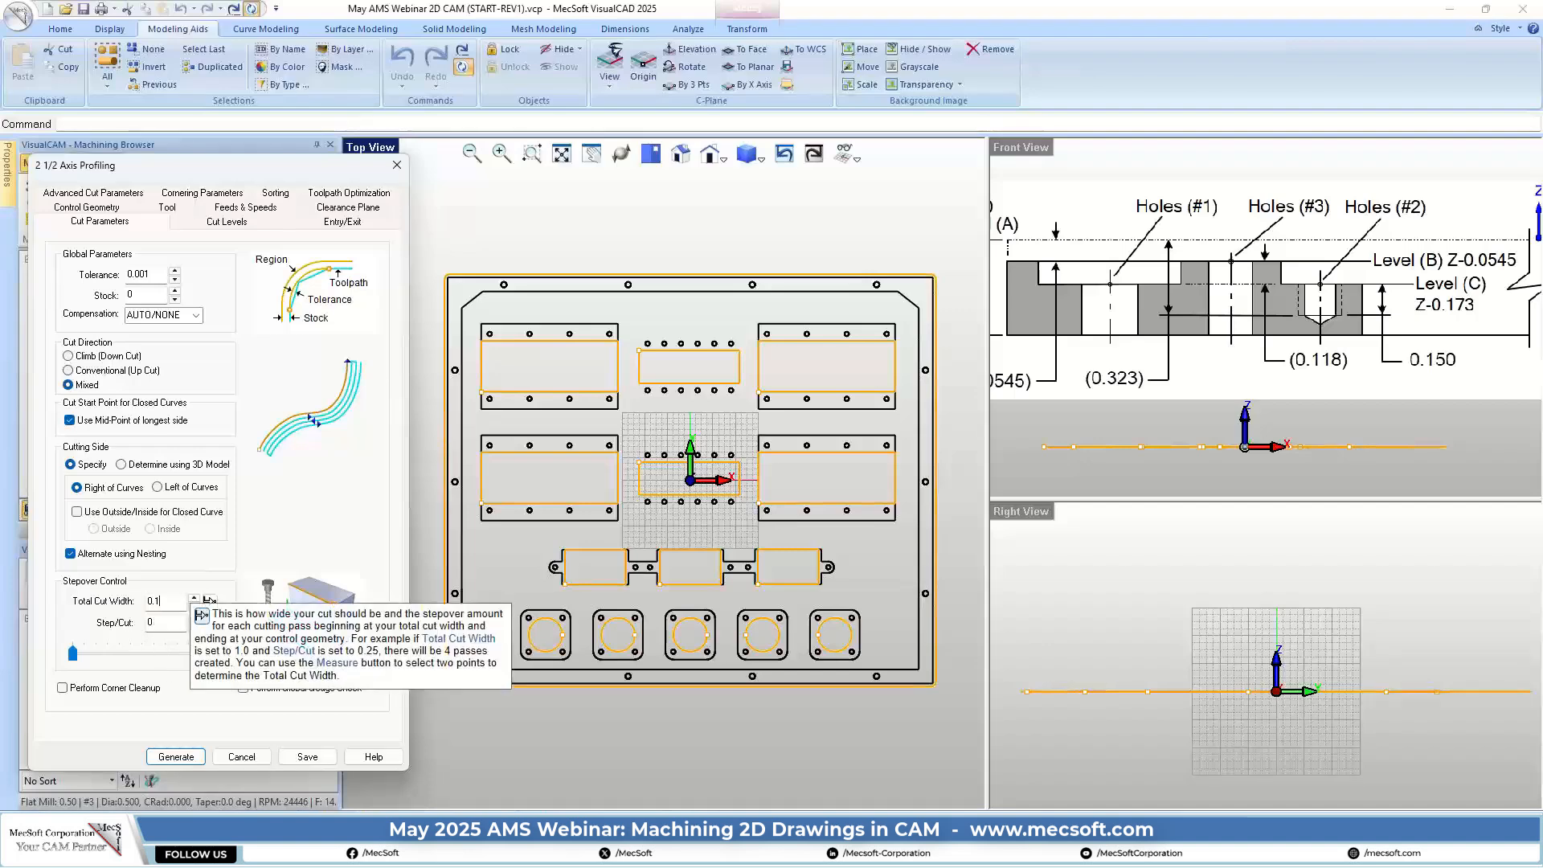
{"action": "double_click", "coordinate": [165, 629]}
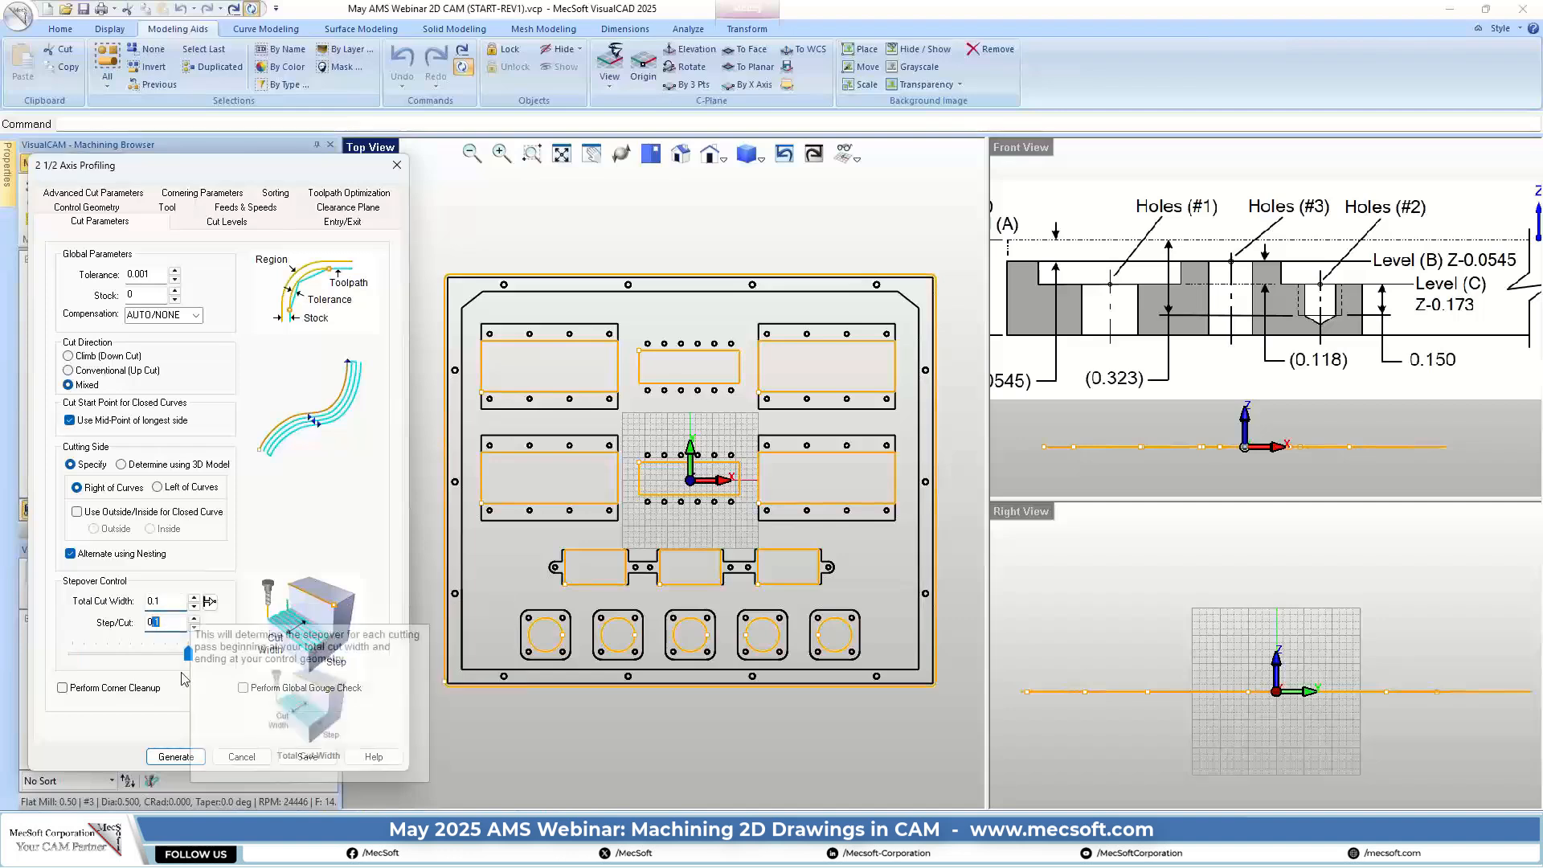
{"action": "left_click", "coordinate": [171, 626]}
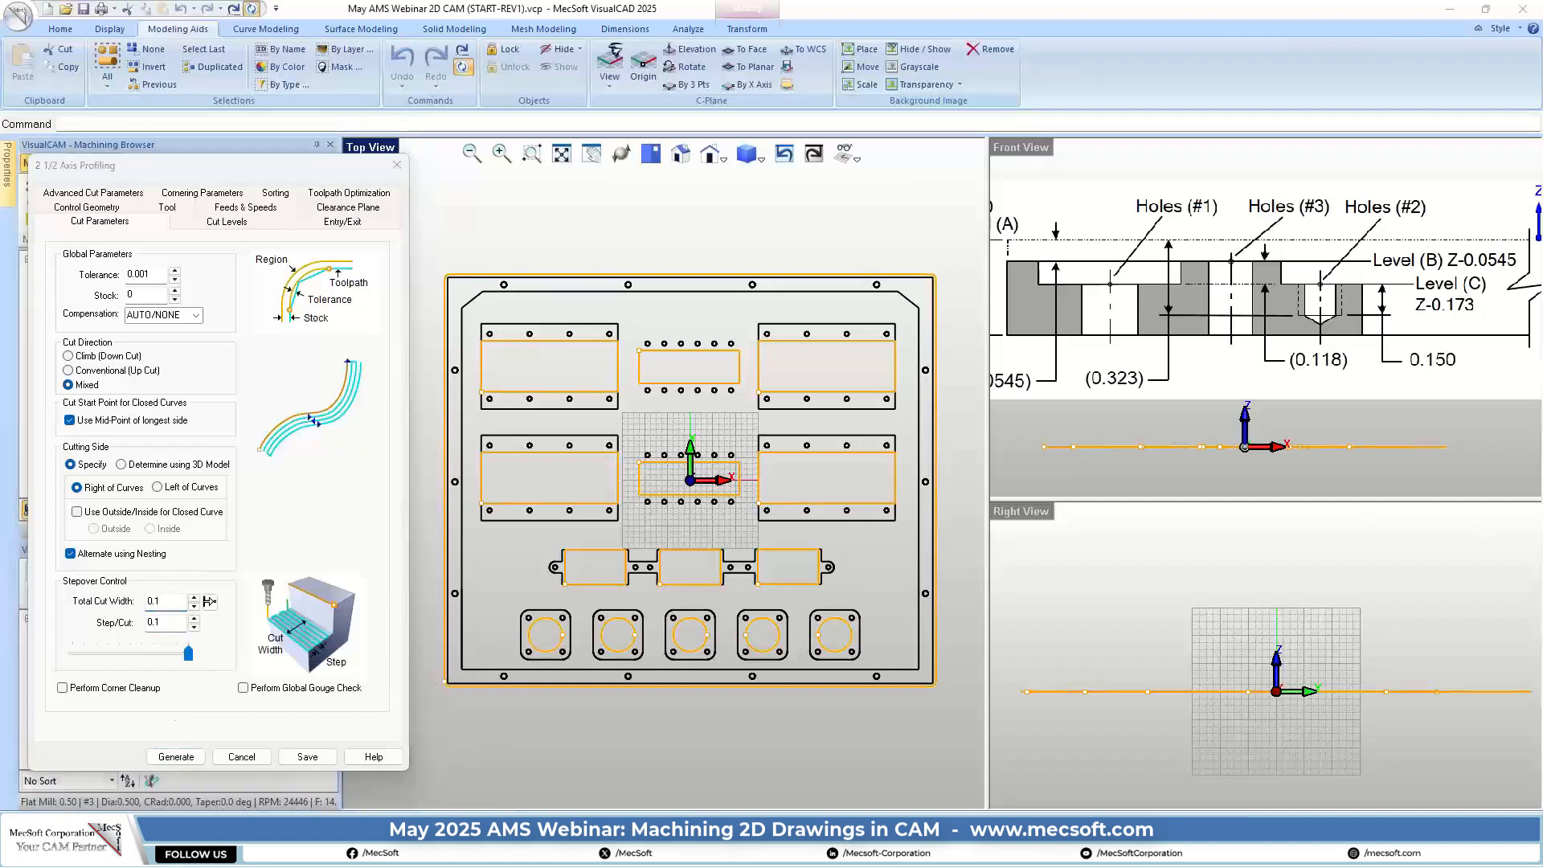
Consult the section drawing's Z levels and set the cut geometry location to a picked top of 0.0545
{"action": "left_click", "coordinate": [226, 228]}
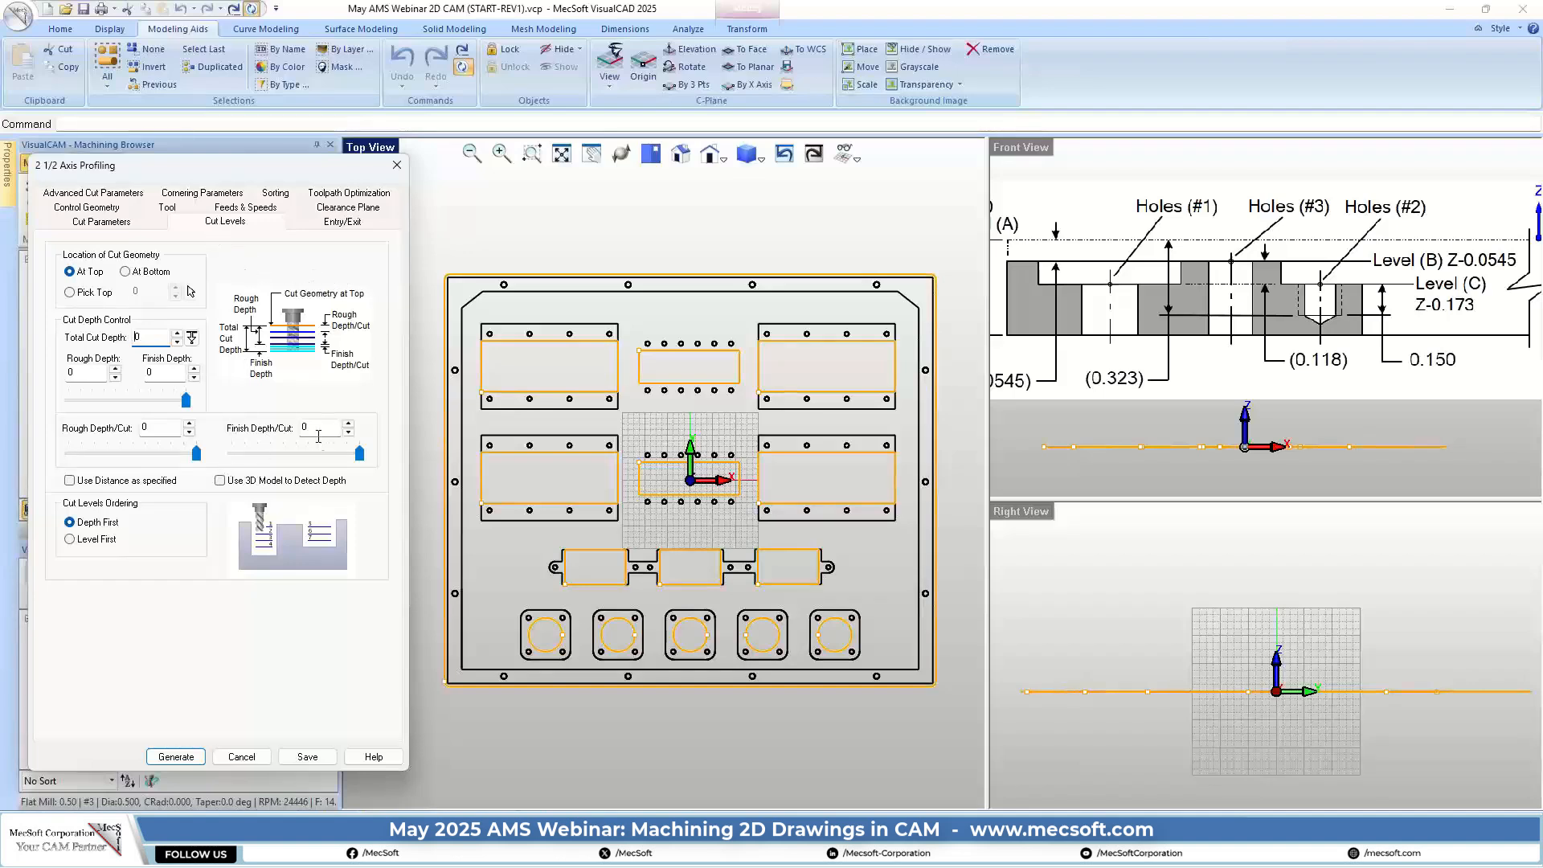
{"action": "scroll", "coordinate": [1324, 288], "scroll_direction": "down", "scroll_amount": 1}
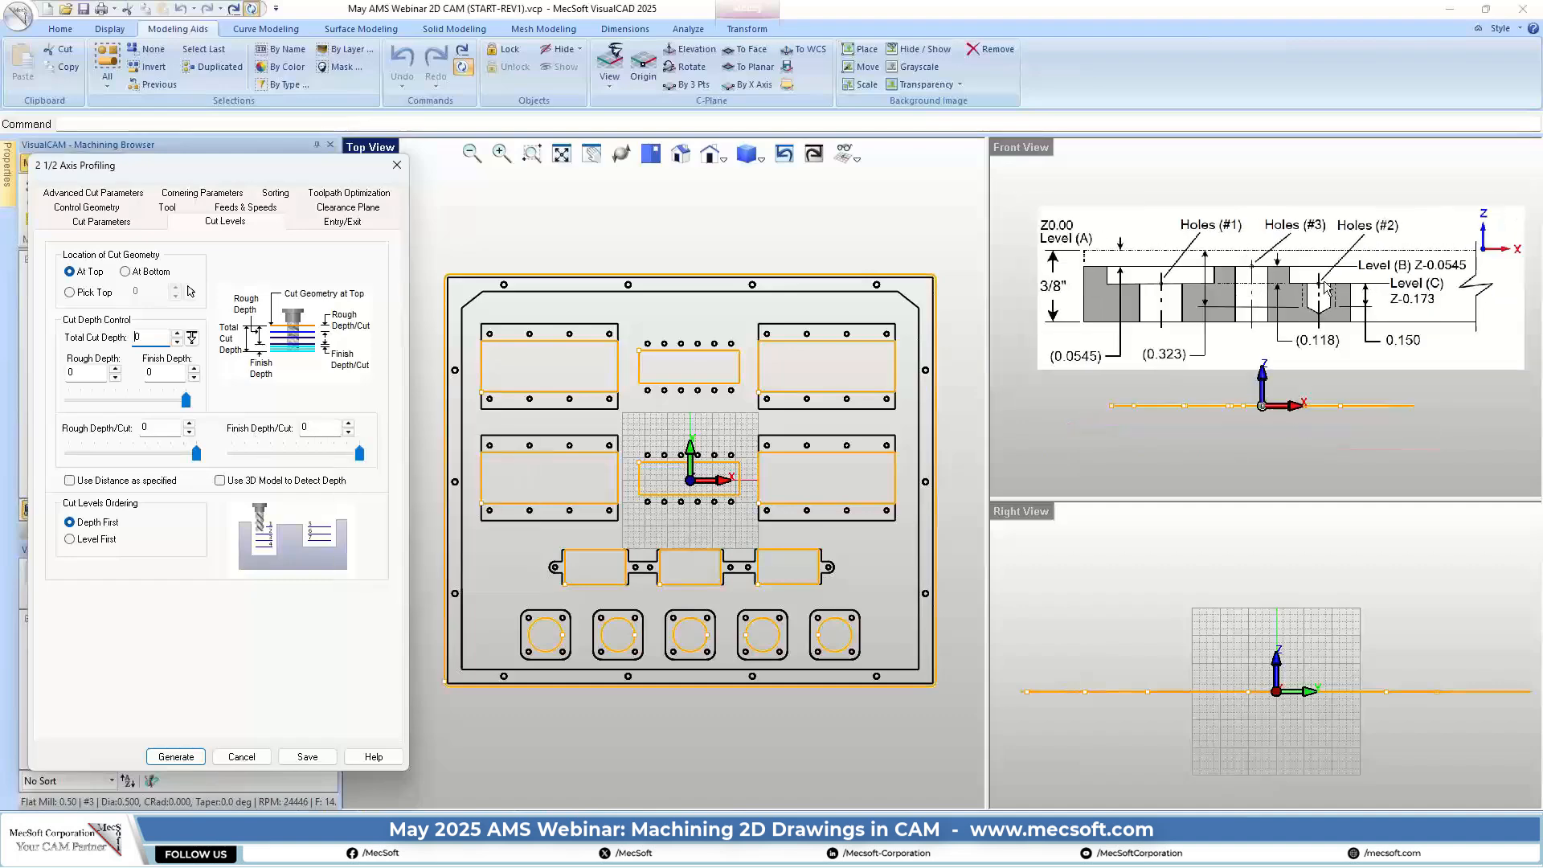
{"action": "scroll", "coordinate": [1097, 255], "scroll_direction": "up", "scroll_amount": 1}
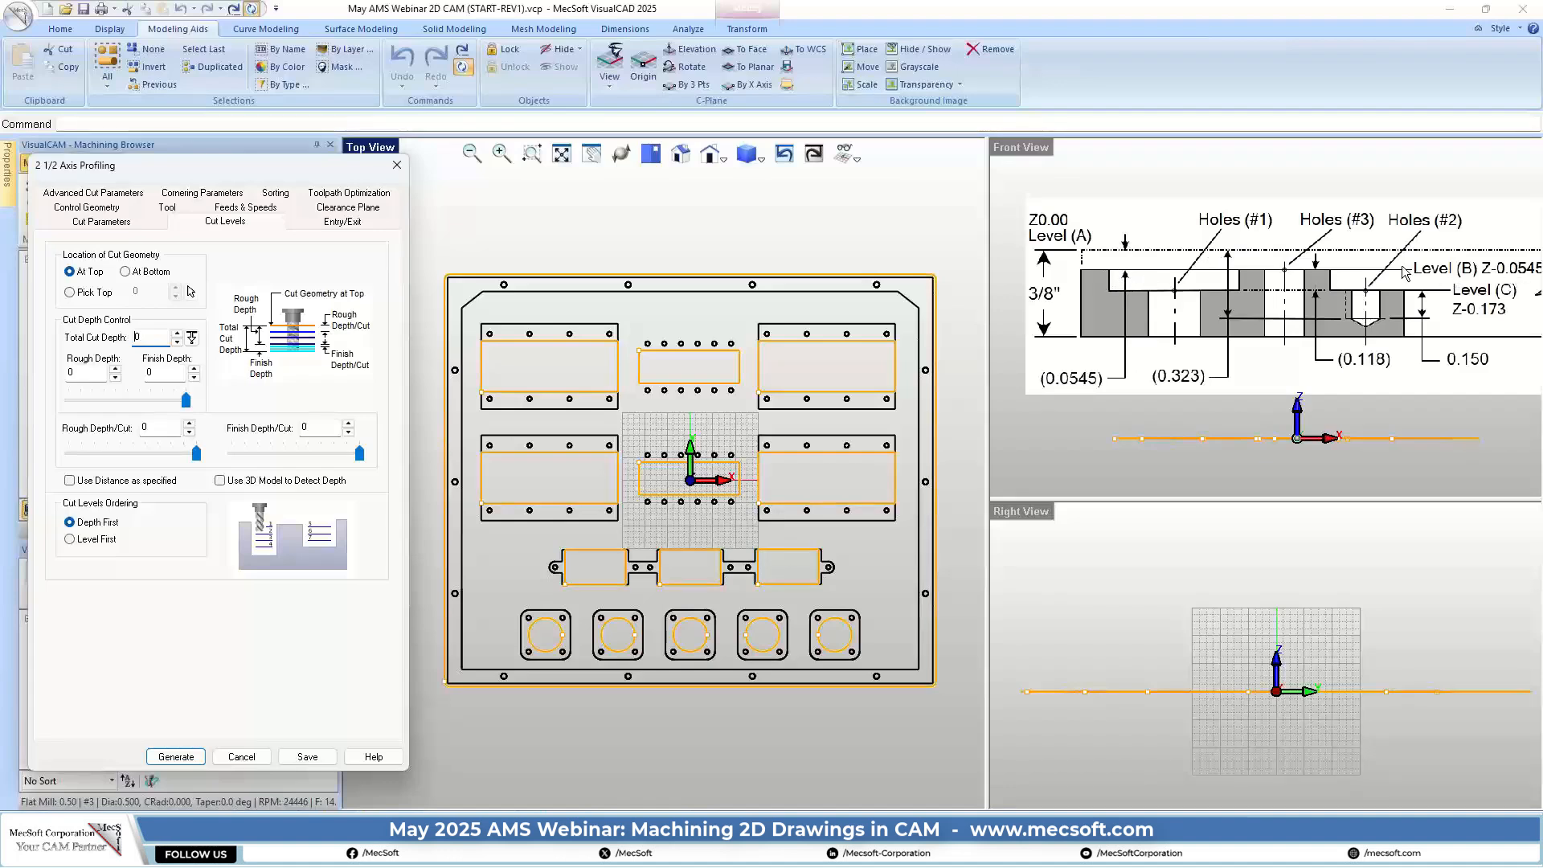
{"action": "scroll", "coordinate": [1099, 282], "scroll_direction": "down", "scroll_amount": 1}
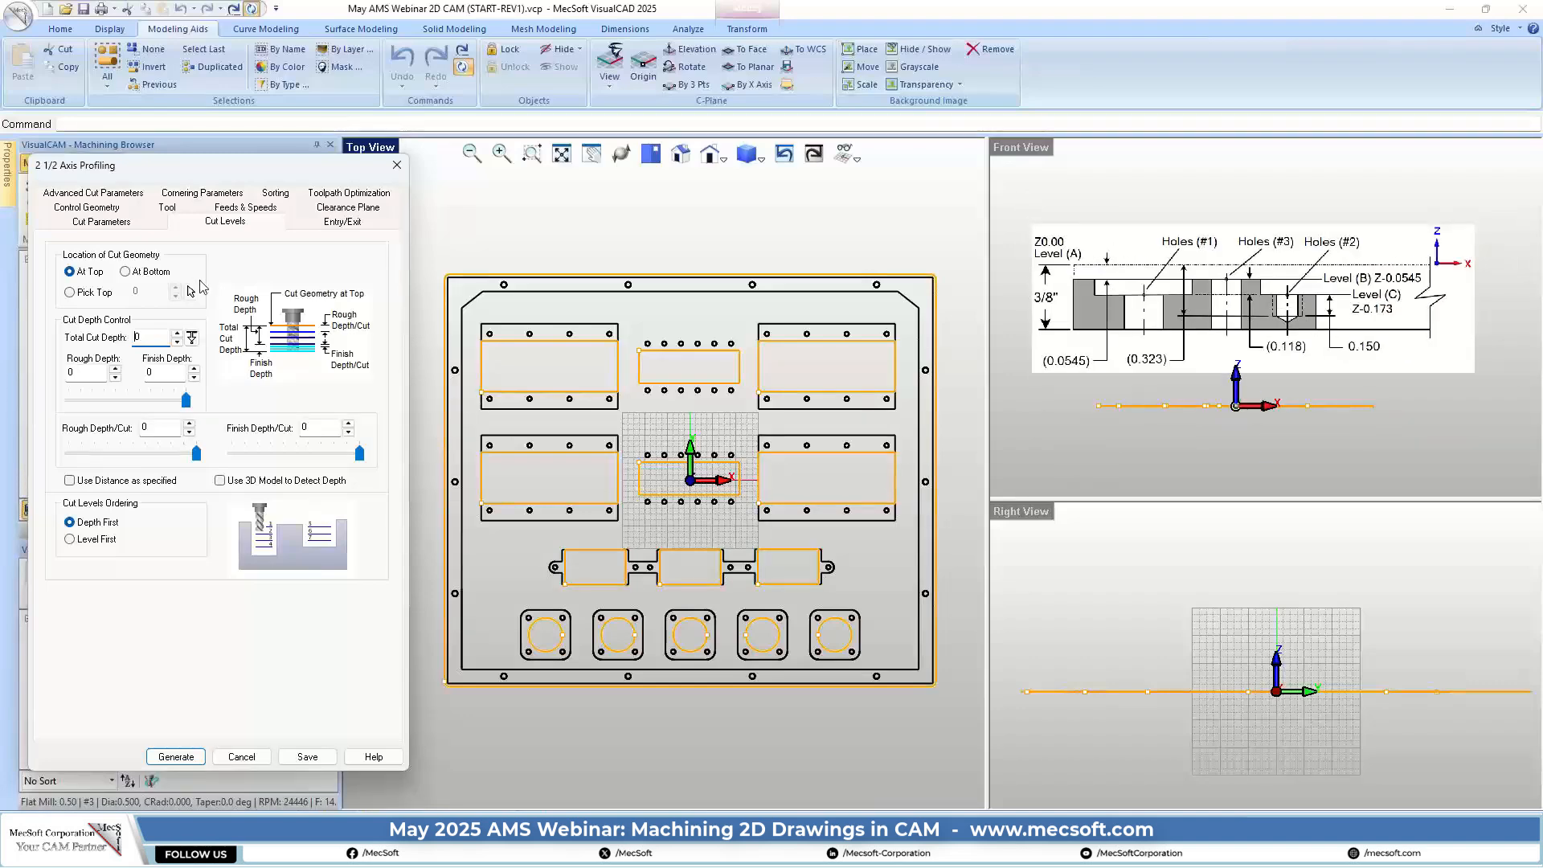
{"action": "left_click", "coordinate": [81, 294]}
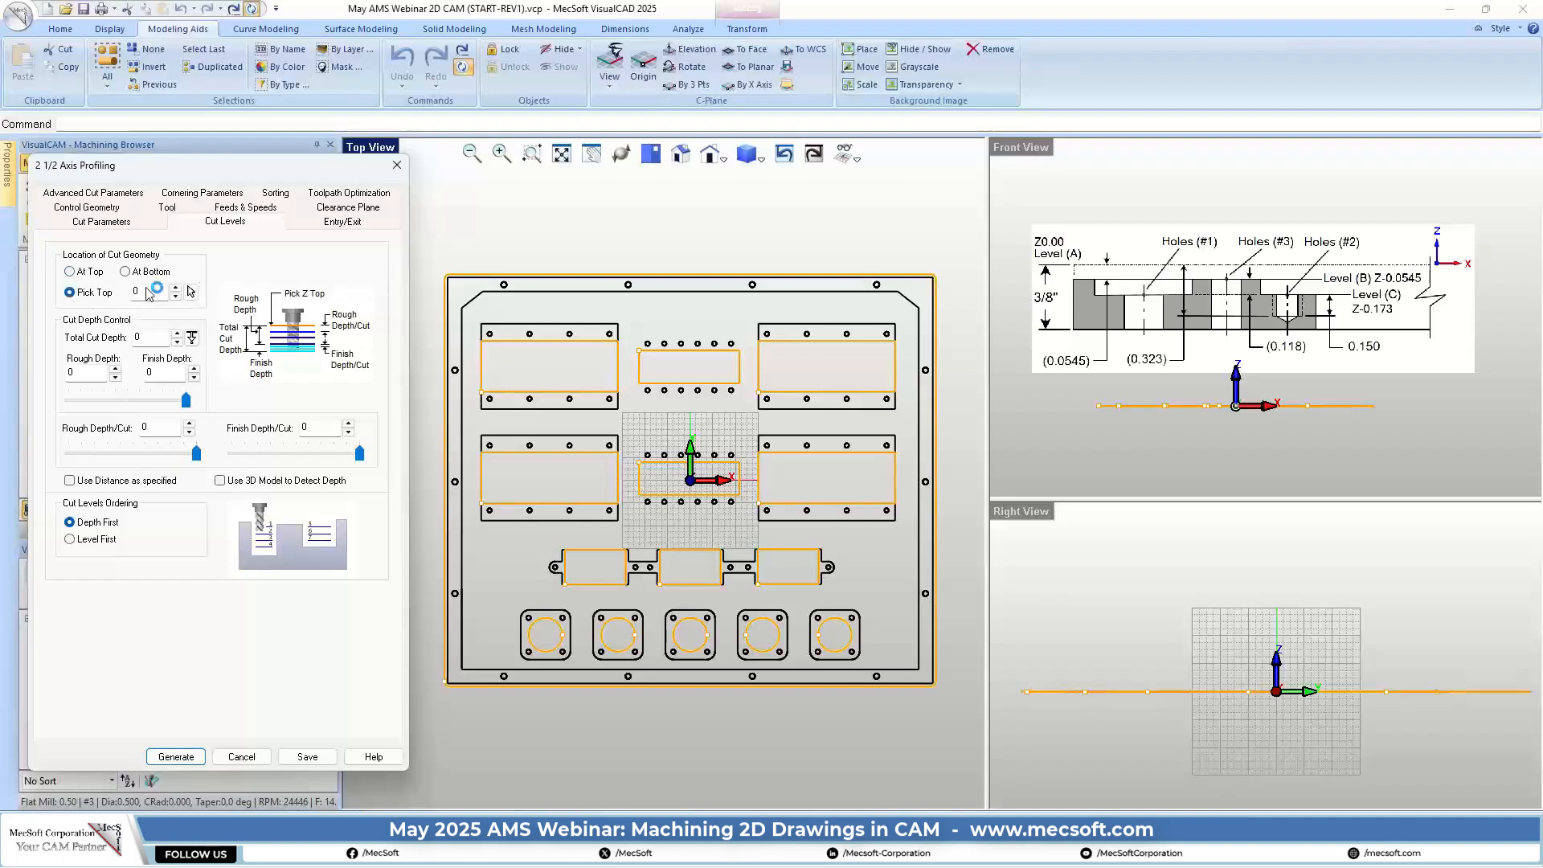
{"action": "left_click", "coordinate": [147, 292]}
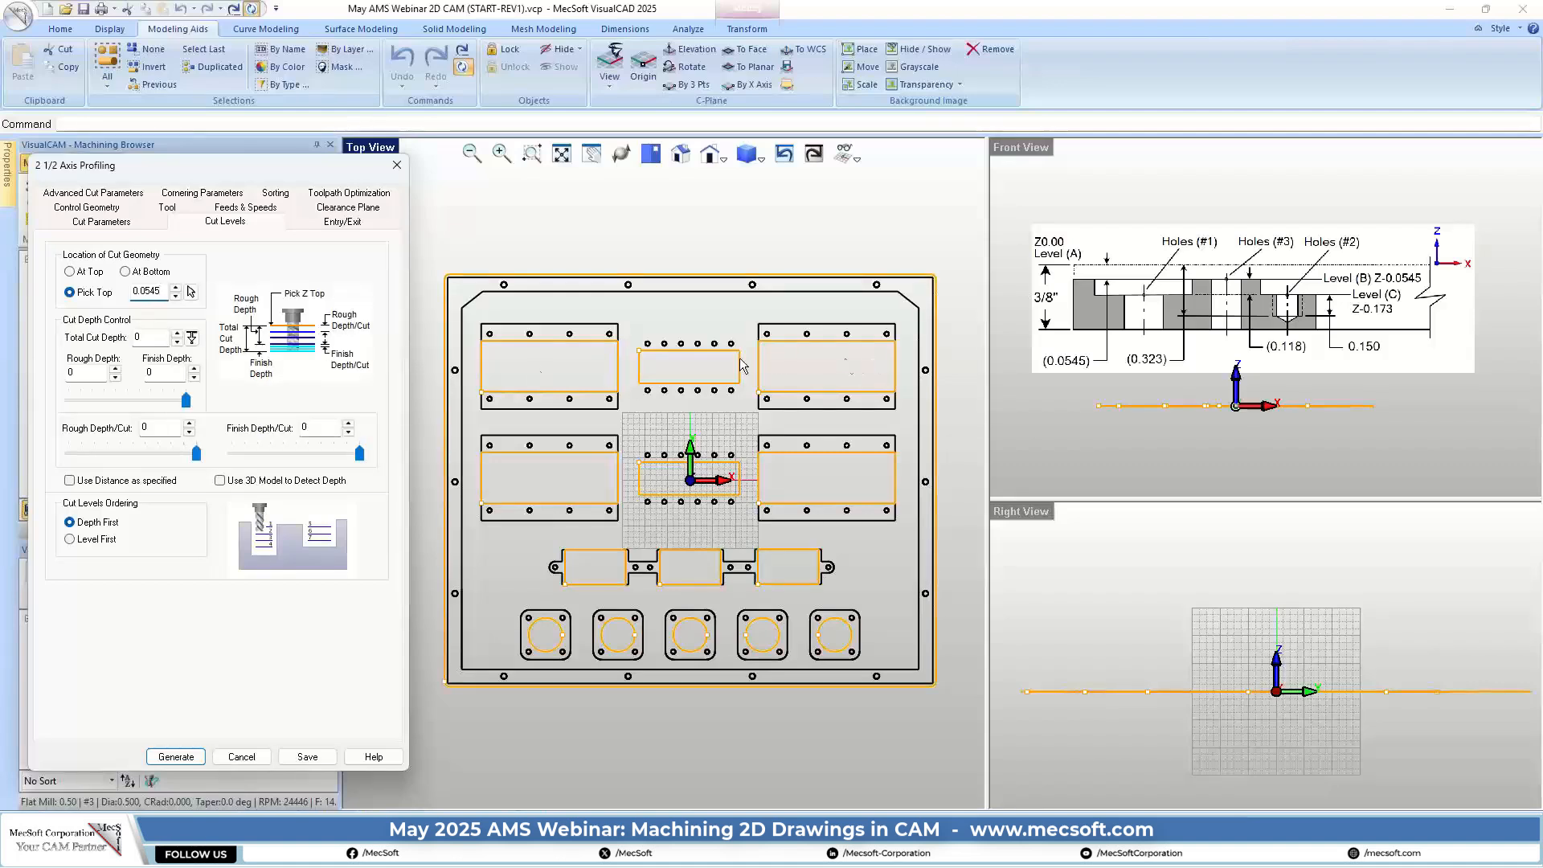
Set the total cut depth to 0.3205, using the section drawing as reference, and reduce the rough depth per cut to 0.1282
{"action": "left_click", "coordinate": [155, 341]}
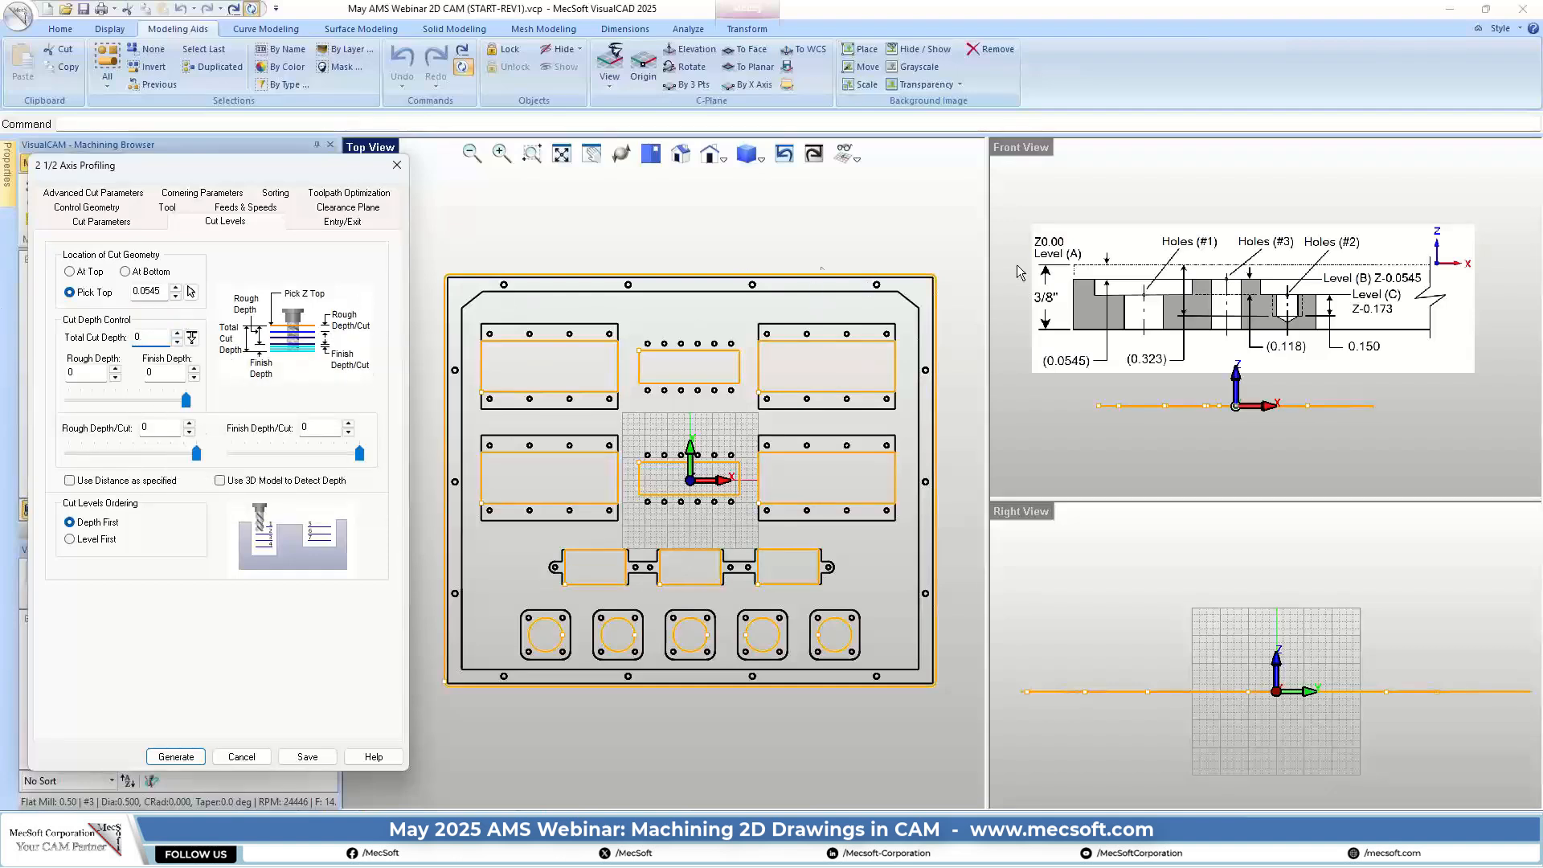
{"action": "scroll", "coordinate": [1282, 327], "scroll_direction": "up", "scroll_amount": 3}
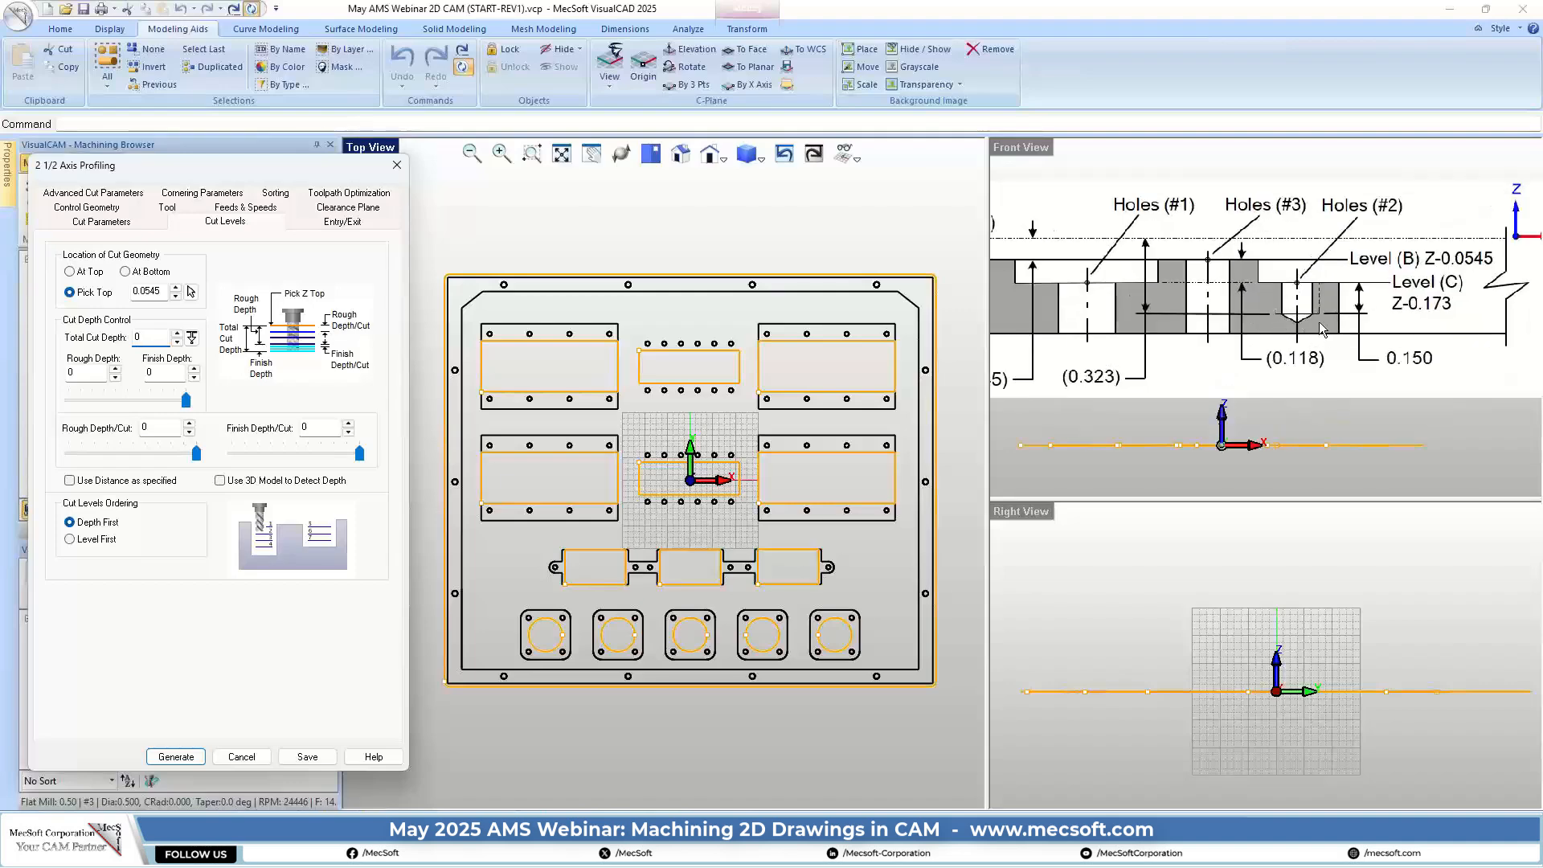
{"action": "scroll", "coordinate": [1414, 317], "scroll_direction": "up", "scroll_amount": 1}
{"action": "scroll", "coordinate": [1423, 315], "scroll_direction": "down", "scroll_amount": 2}
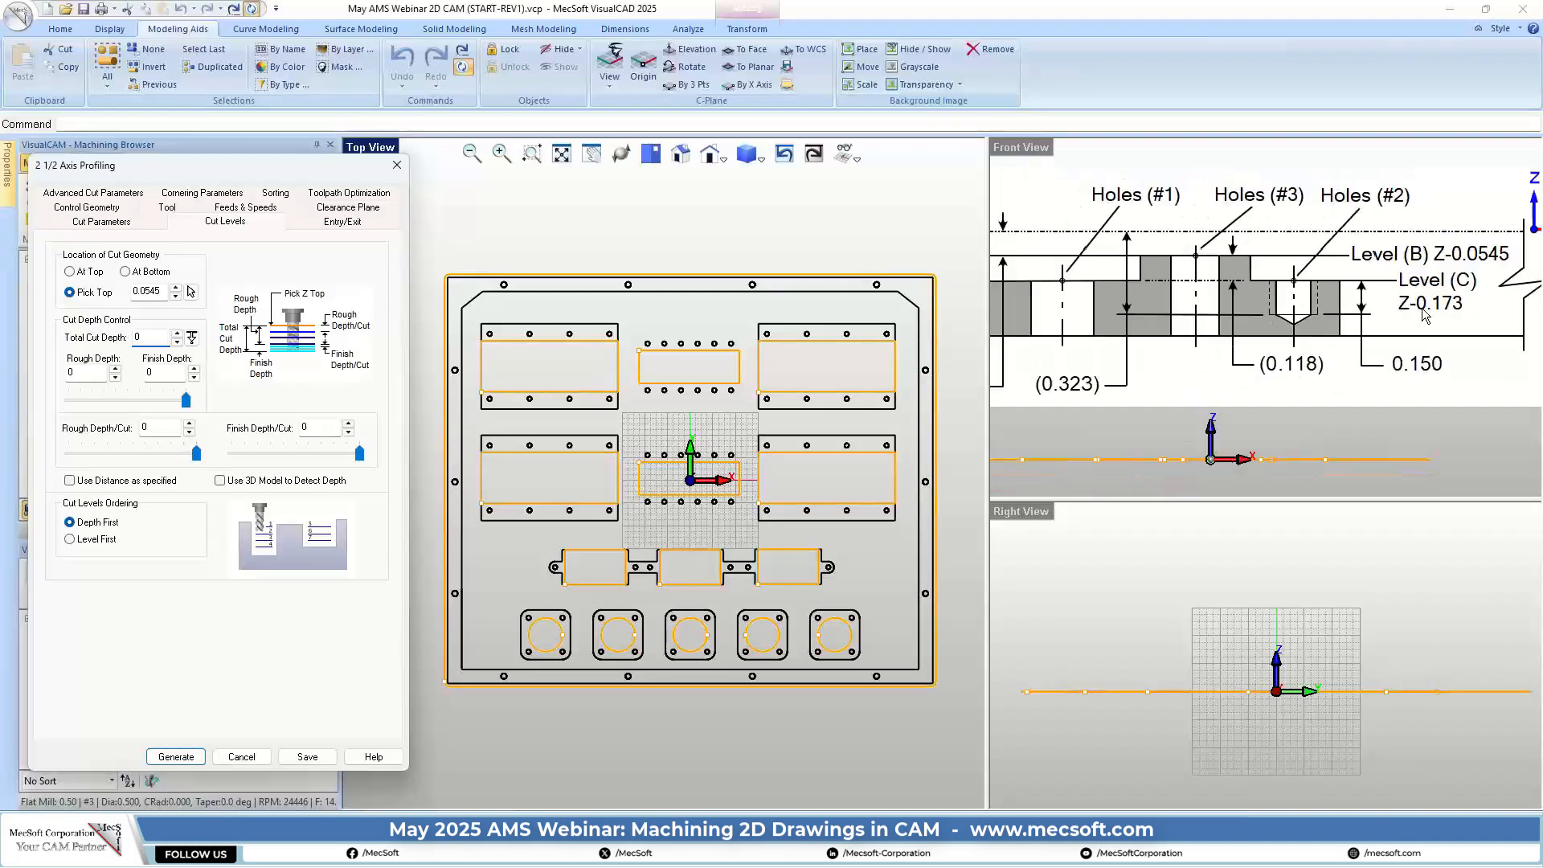
{"action": "scroll", "coordinate": [1419, 316], "scroll_direction": "up", "scroll_amount": 1}
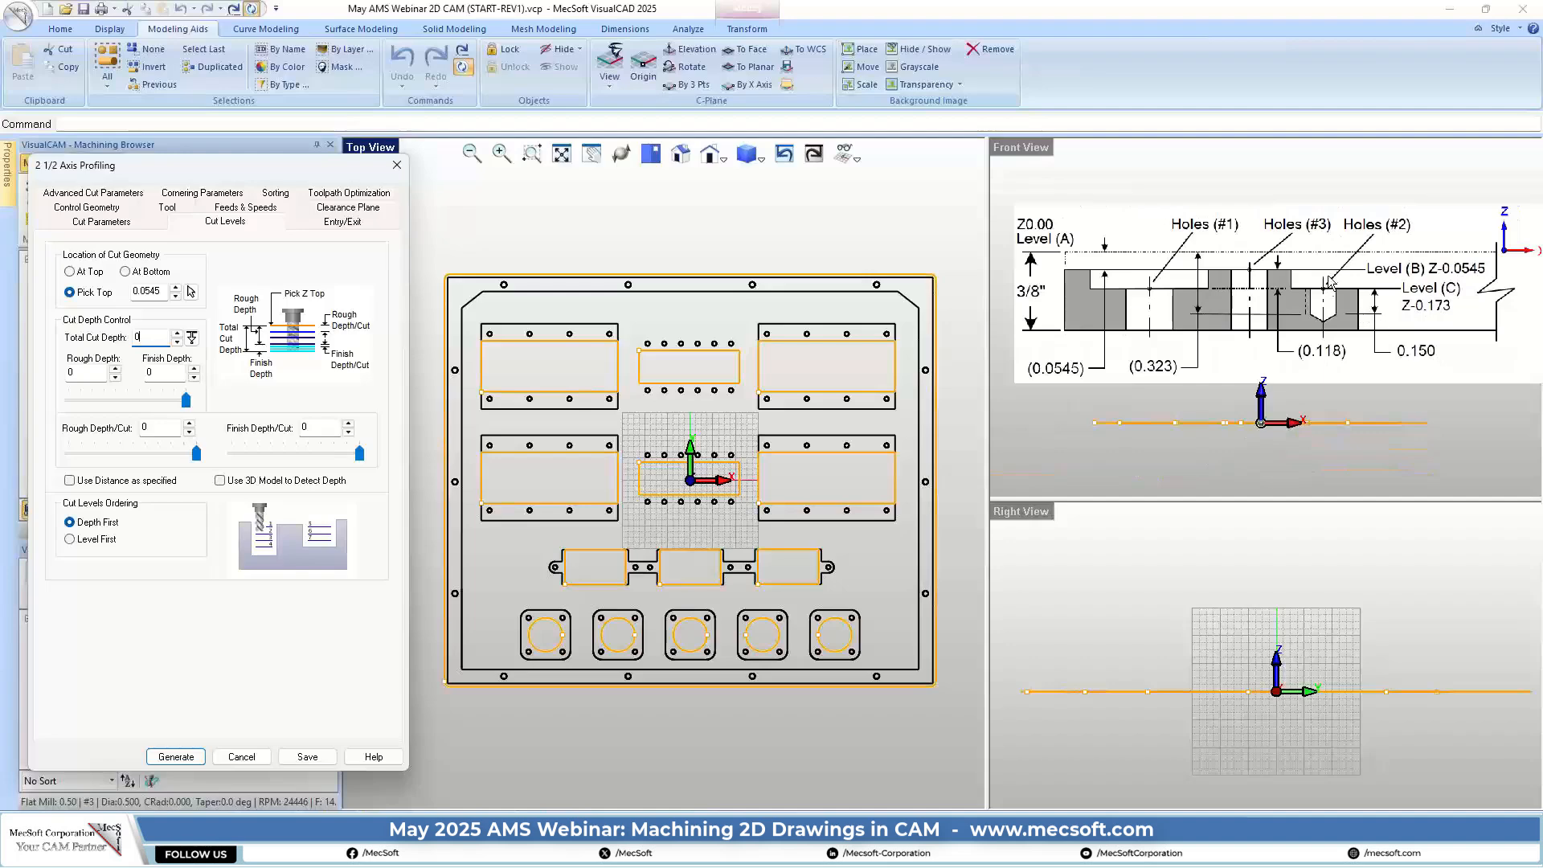
{"action": "scroll", "coordinate": [1332, 283], "scroll_direction": "up", "scroll_amount": 1}
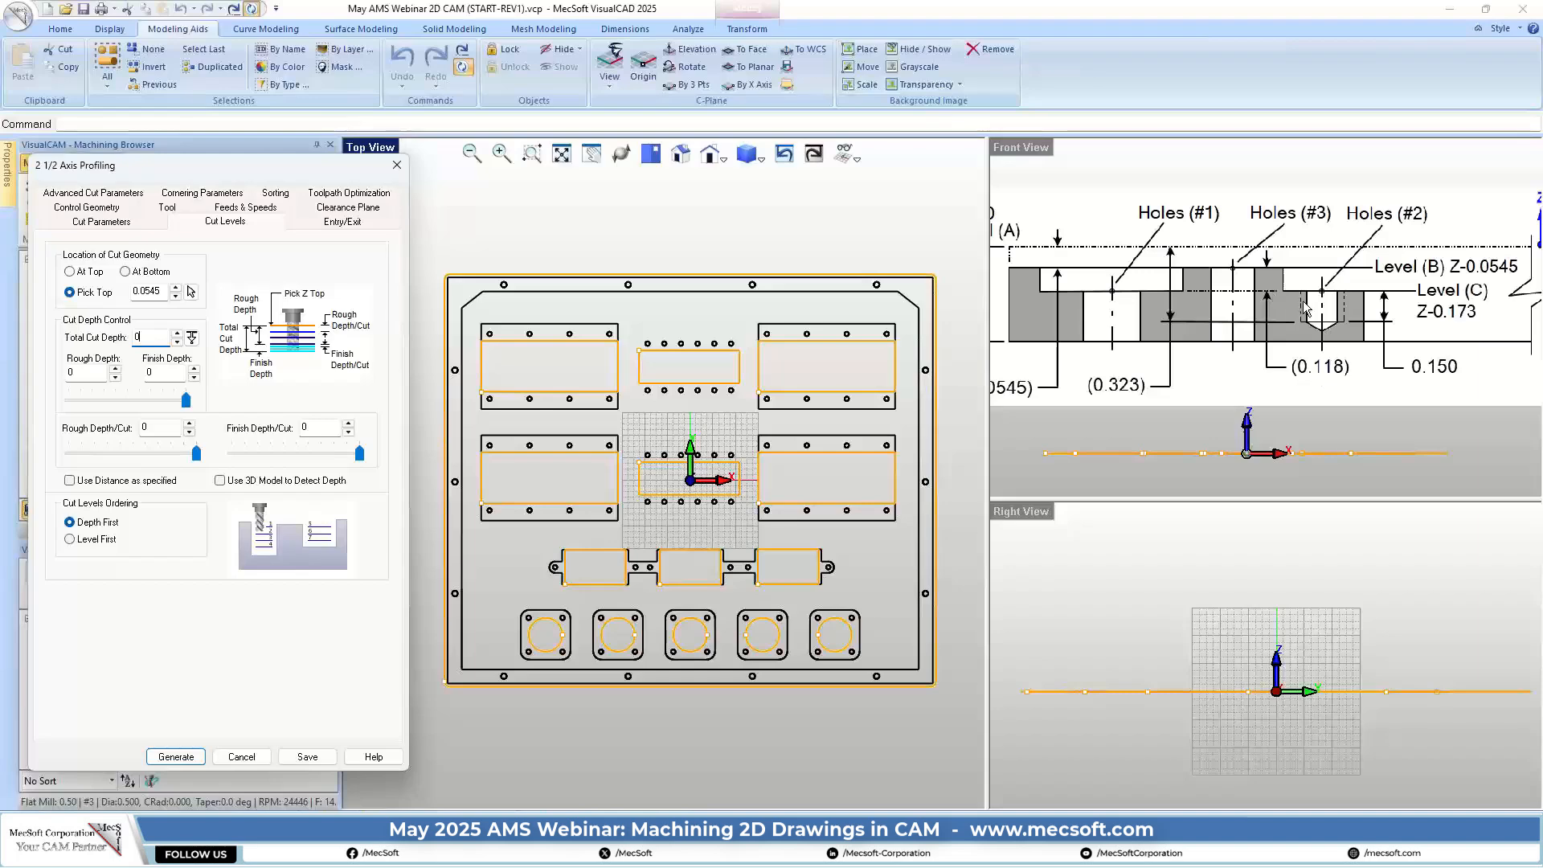
{"action": "scroll", "coordinate": [1315, 305], "scroll_direction": "down", "scroll_amount": 1}
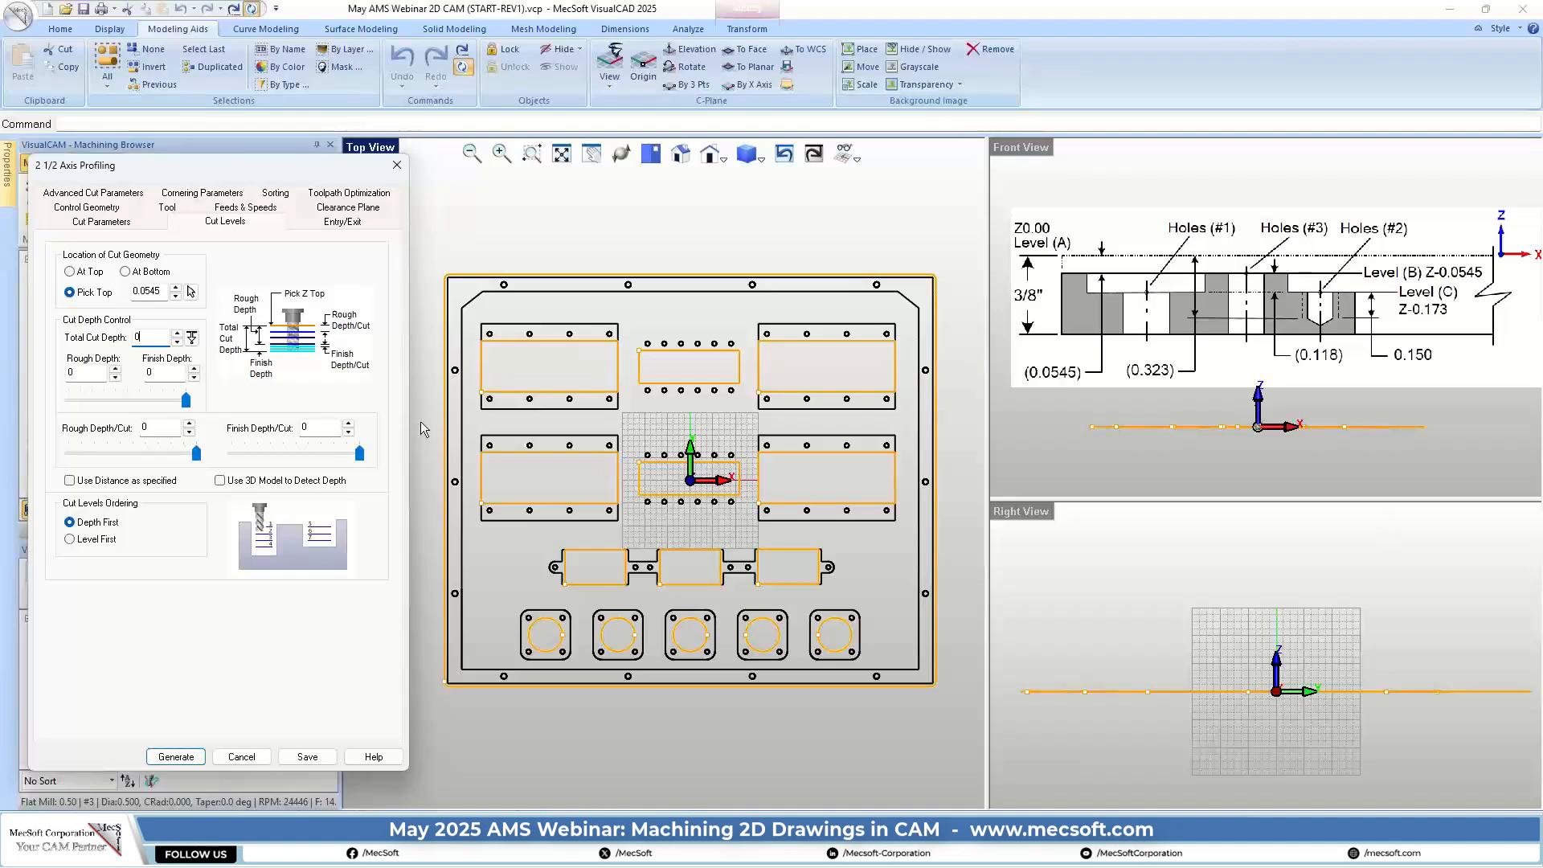
{"action": "type", "text": ".3205"}
{"action": "key", "text": "Tab"}
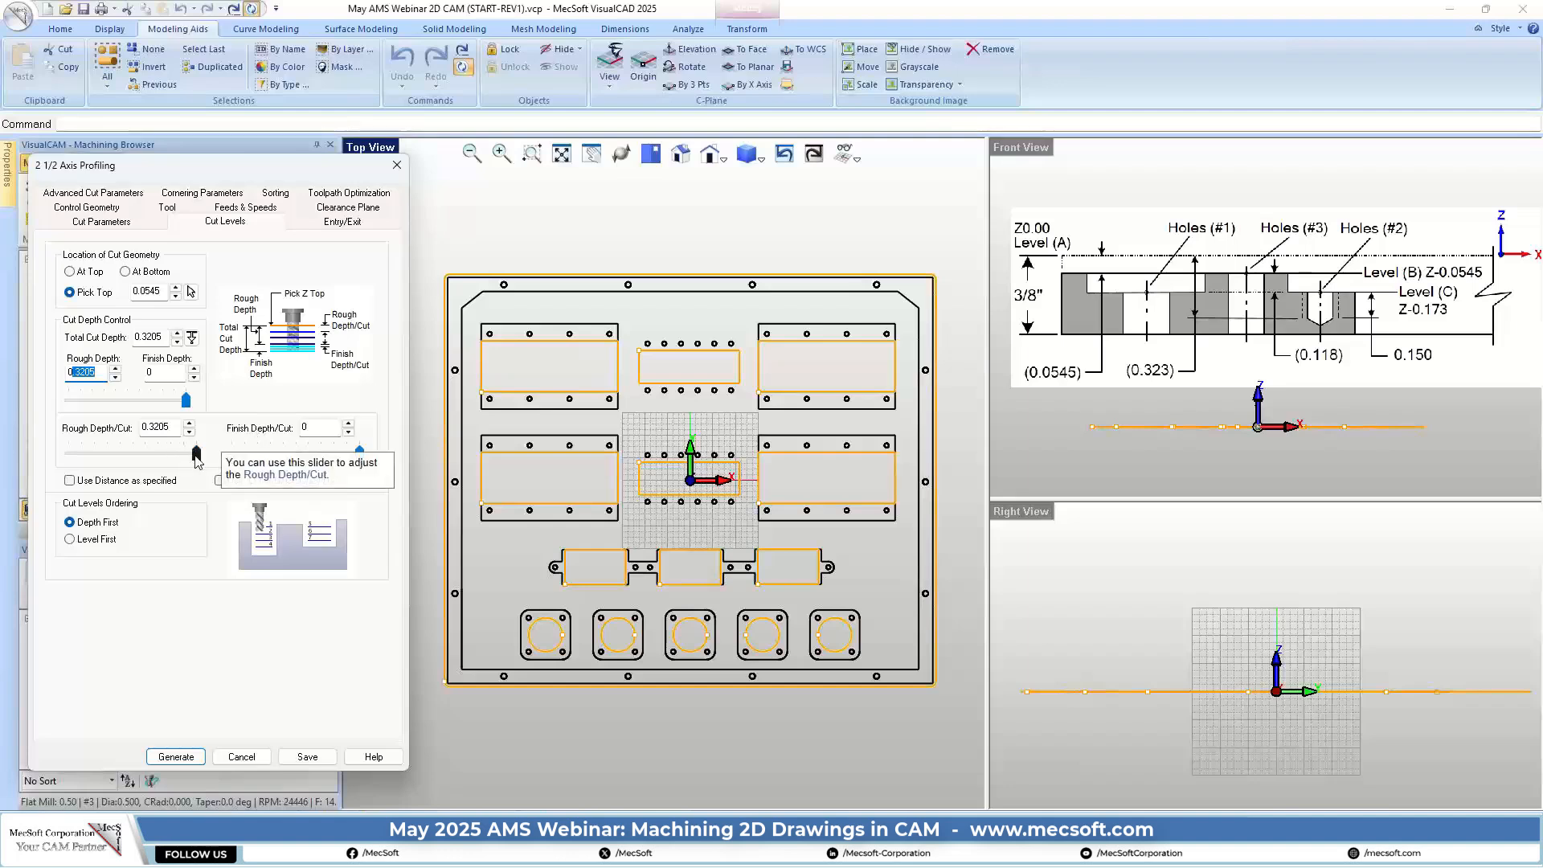
{"action": "left_click_drag", "start_coordinate": [196, 453], "coordinate": [120, 455]}
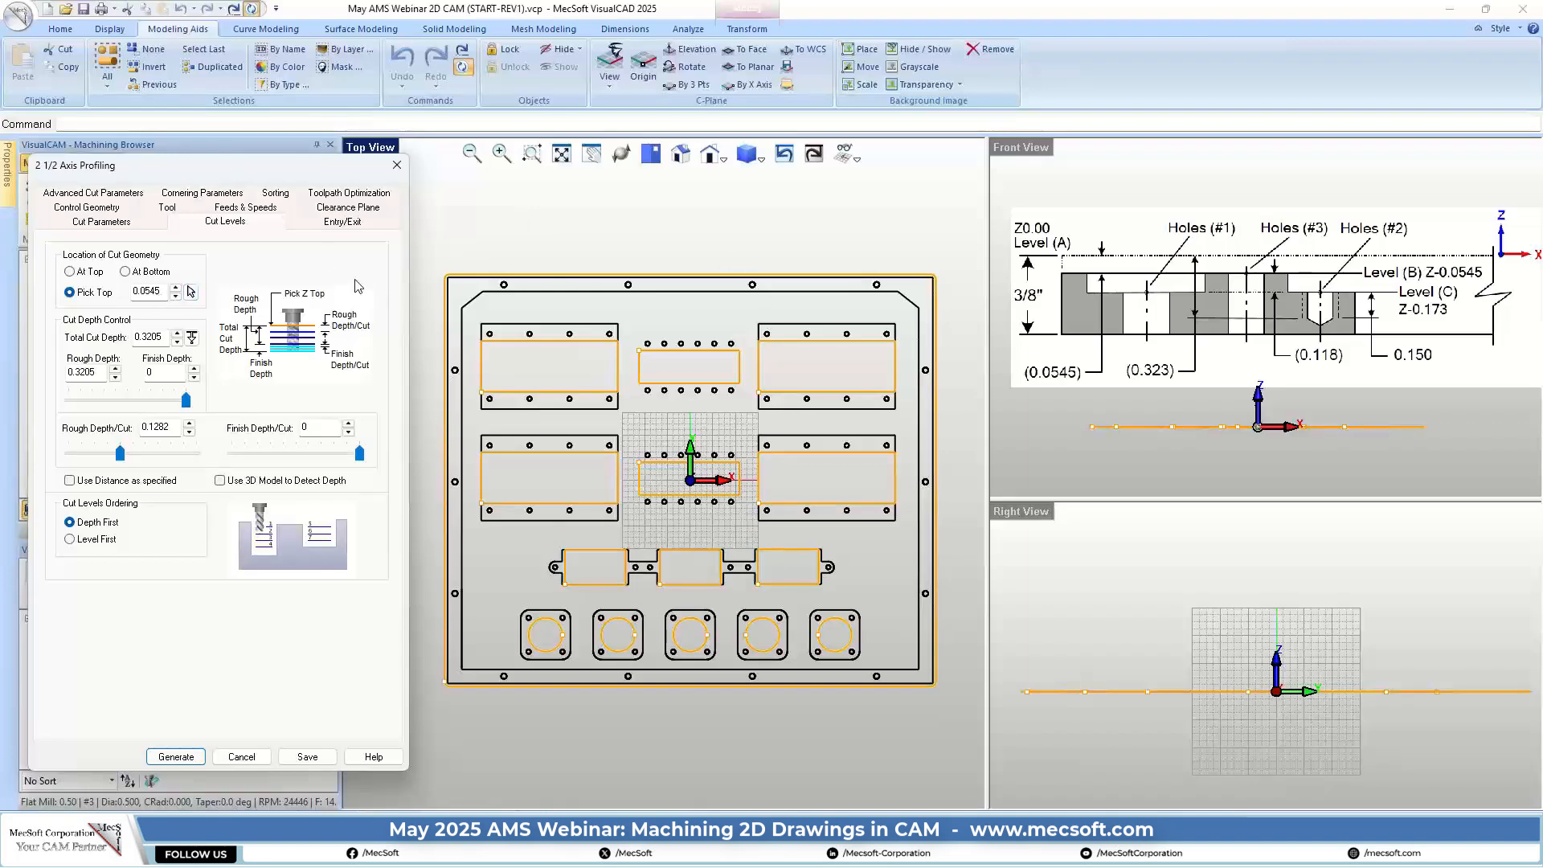
Set the entry motion to Along Path and the exit motion to None, and generate the profiling toolpath
{"action": "left_click", "coordinate": [323, 221]}
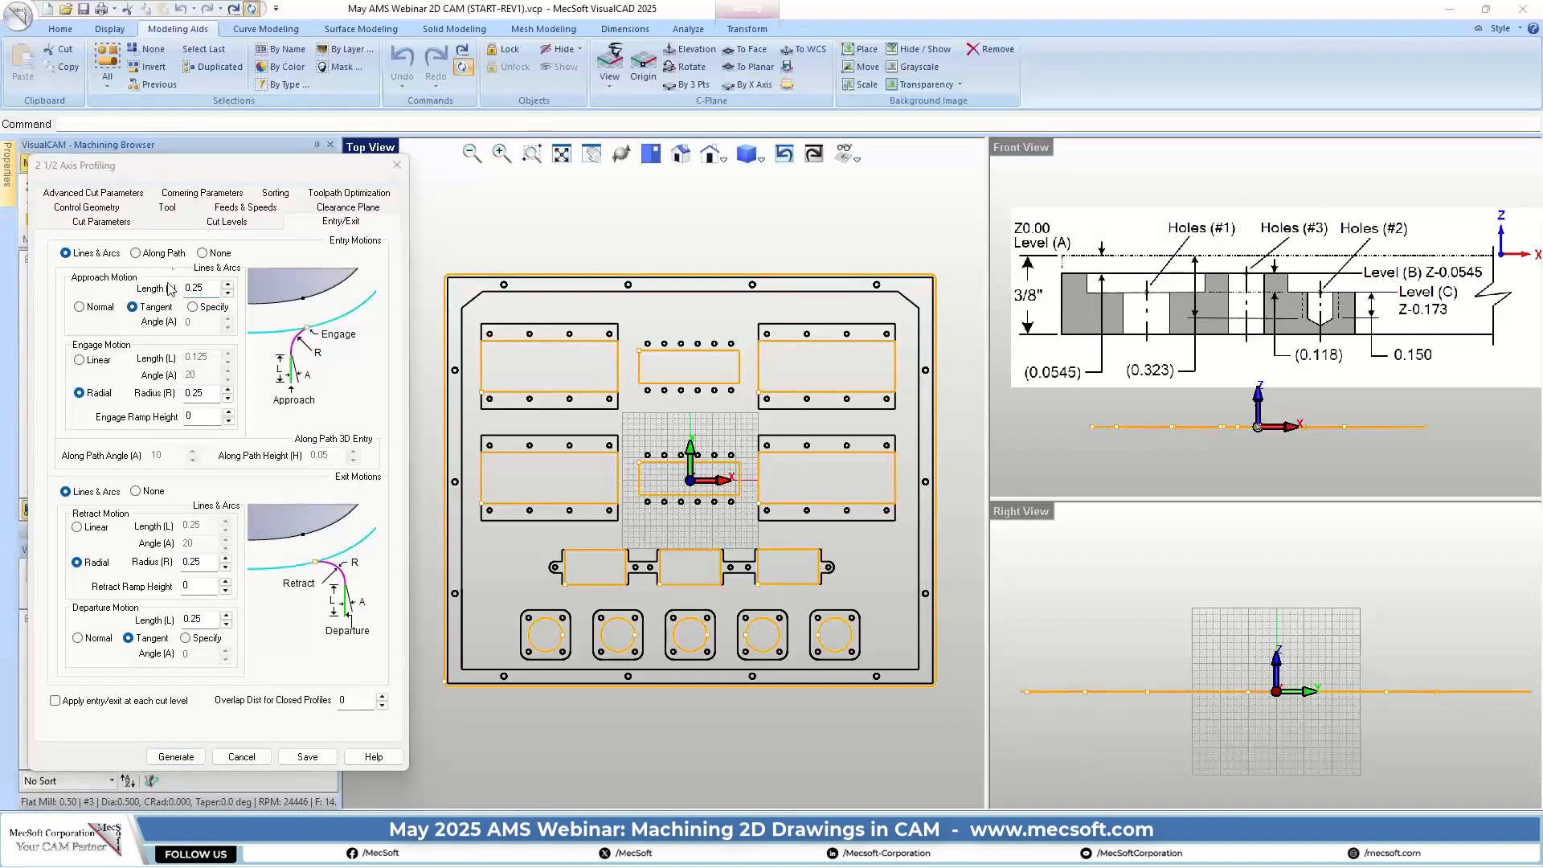
{"action": "left_click", "coordinate": [135, 252]}
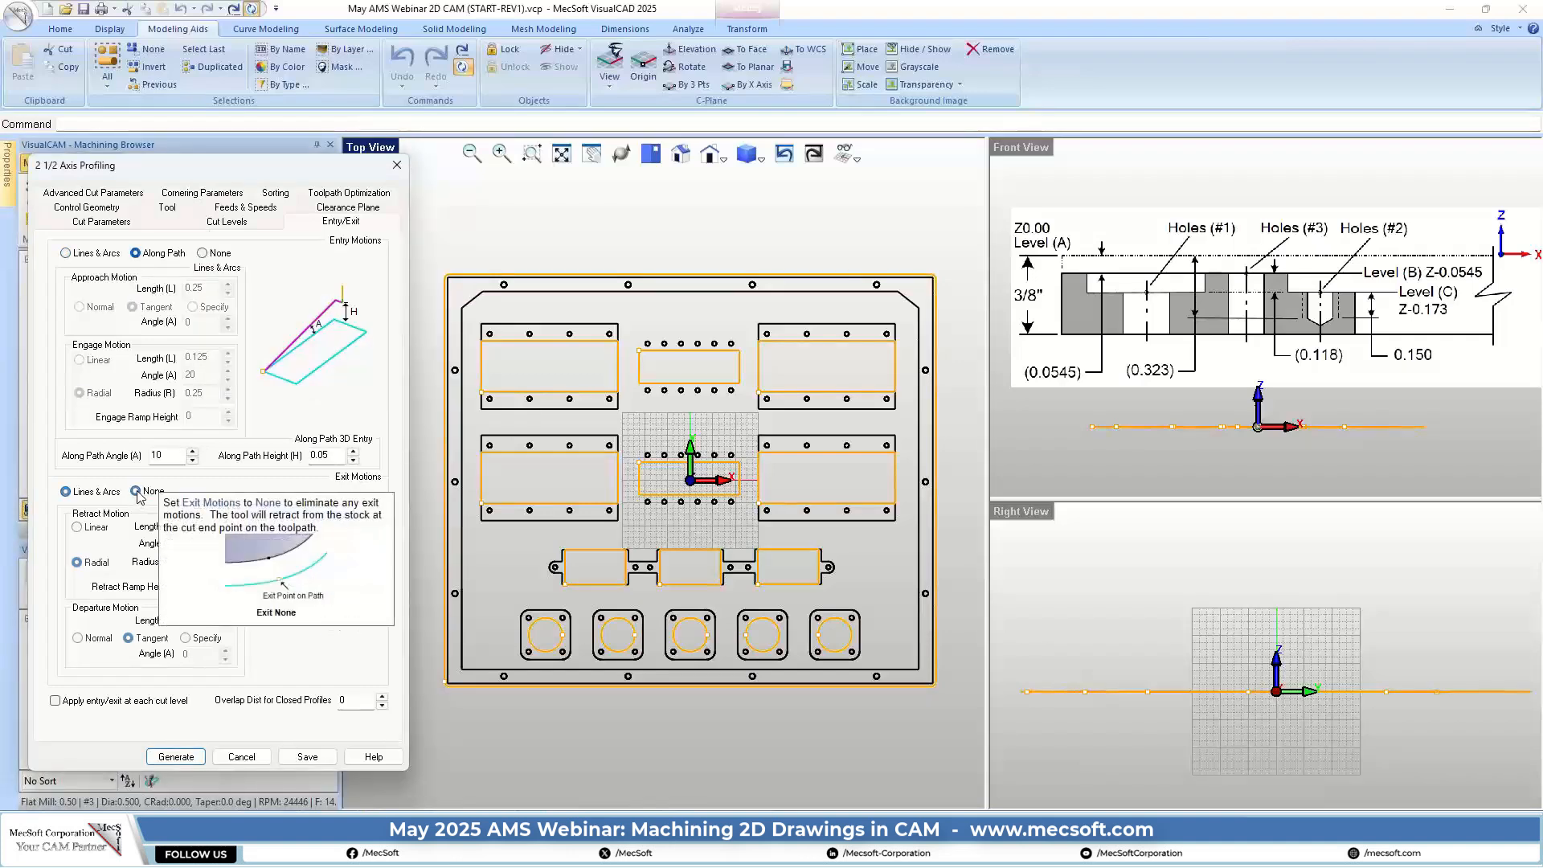
{"action": "left_click", "coordinate": [135, 491]}
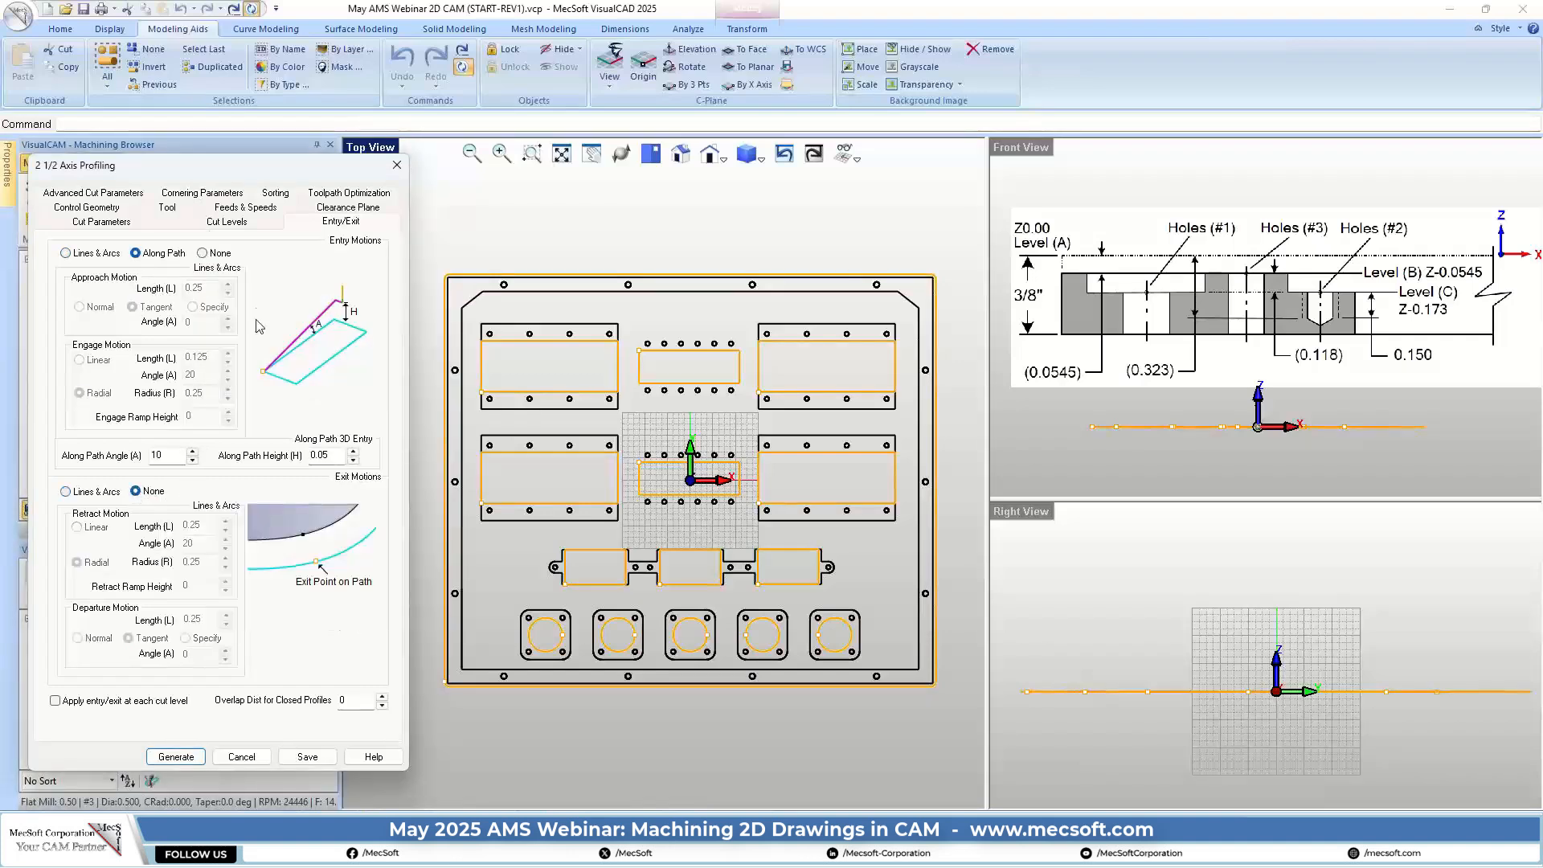
{"action": "left_click", "coordinate": [177, 757]}
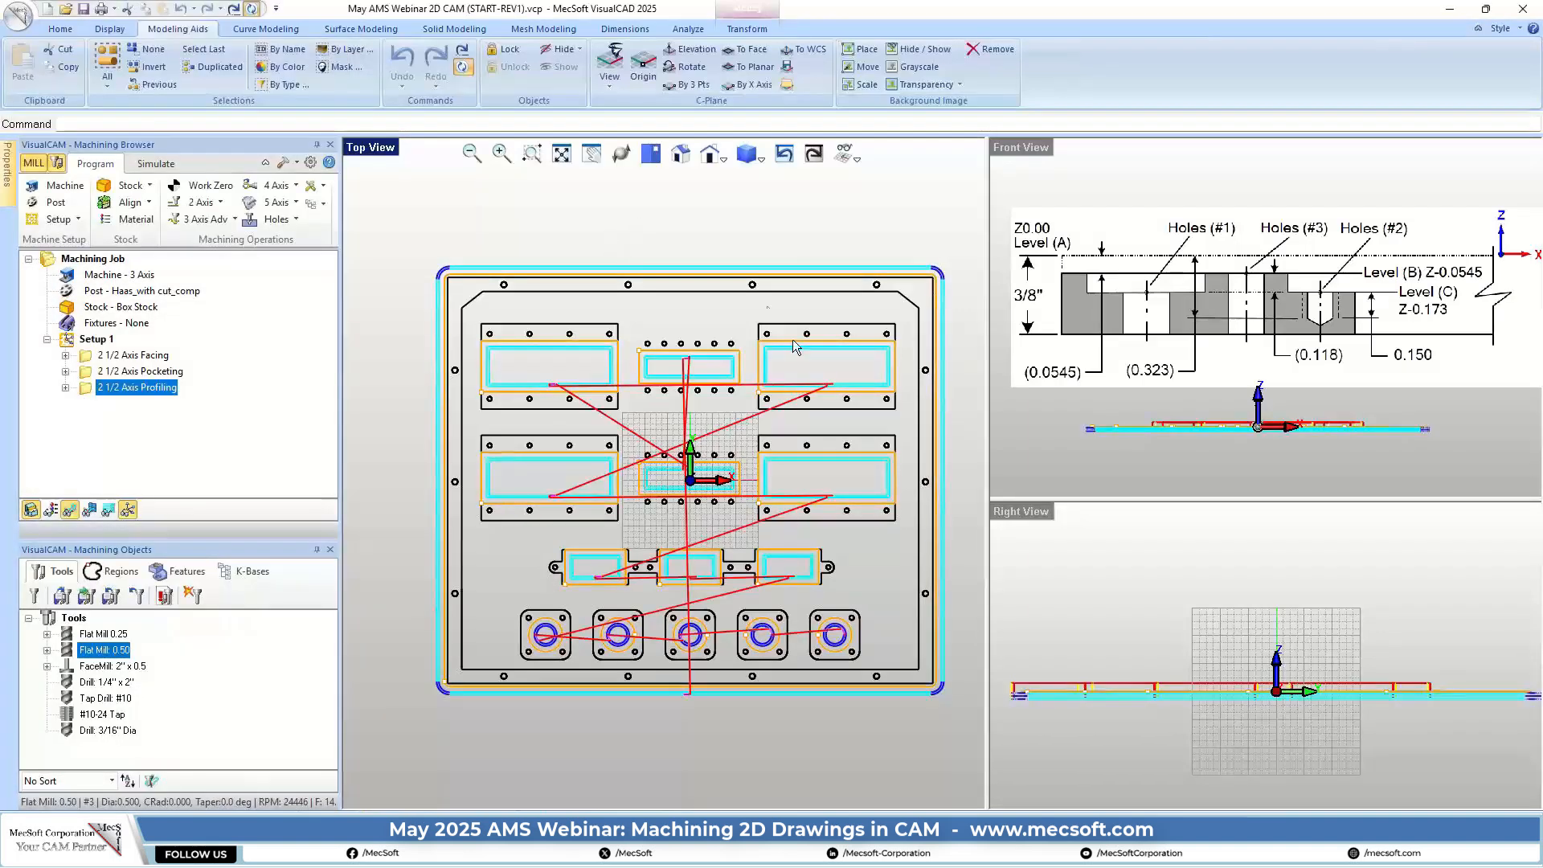
Examine the generated toolpath passes around the panel's upper outer corner and inside the large rectangular cutouts
{"action": "scroll", "coordinate": [912, 322], "scroll_direction": "up", "scroll_amount": 2}
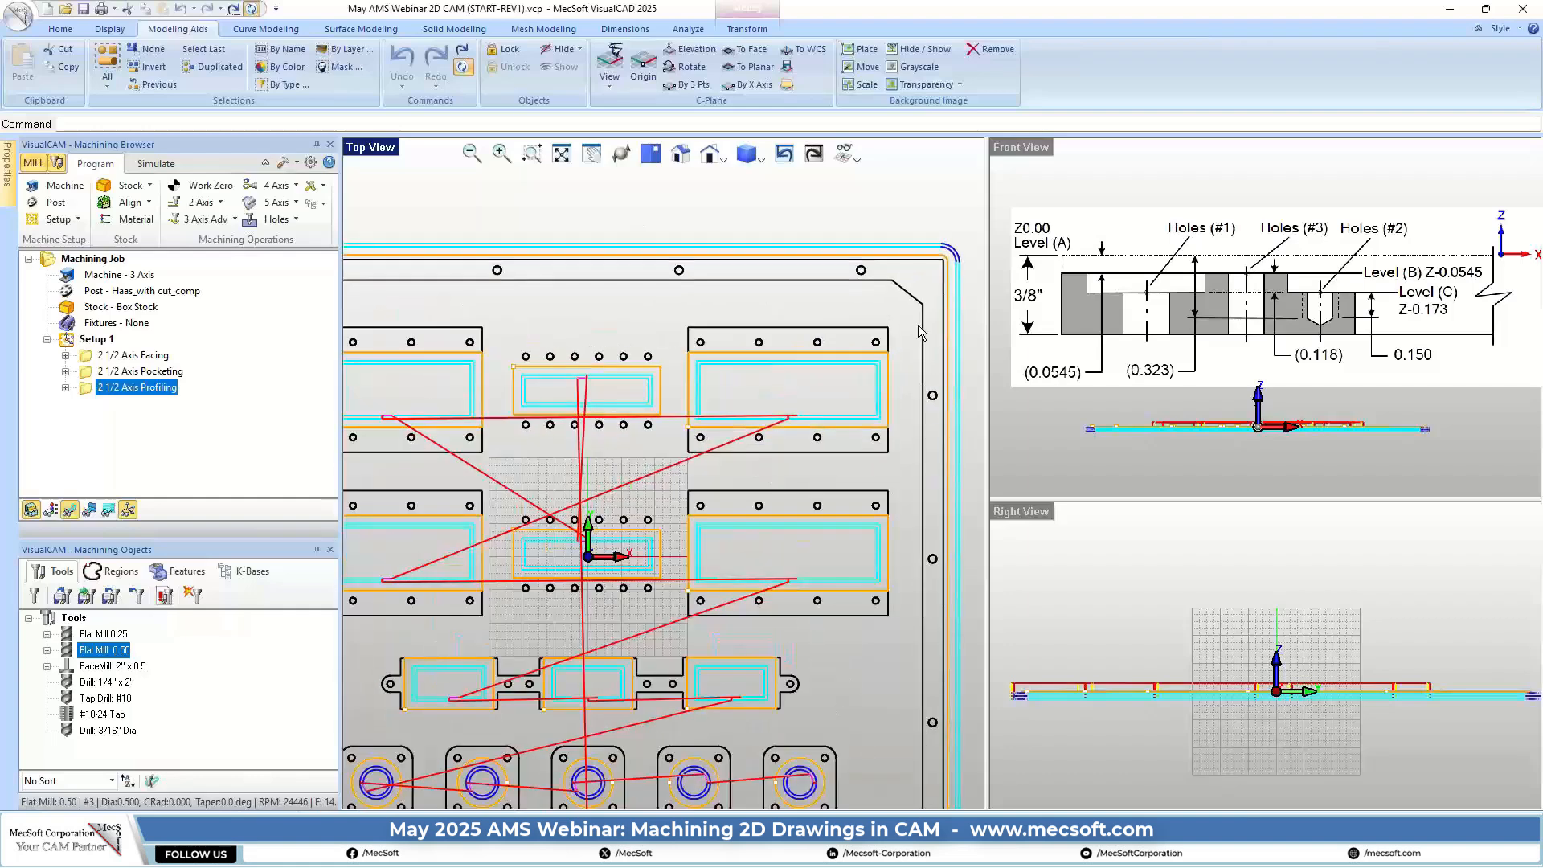
{"action": "scroll", "coordinate": [952, 298], "scroll_direction": "up", "scroll_amount": 4}
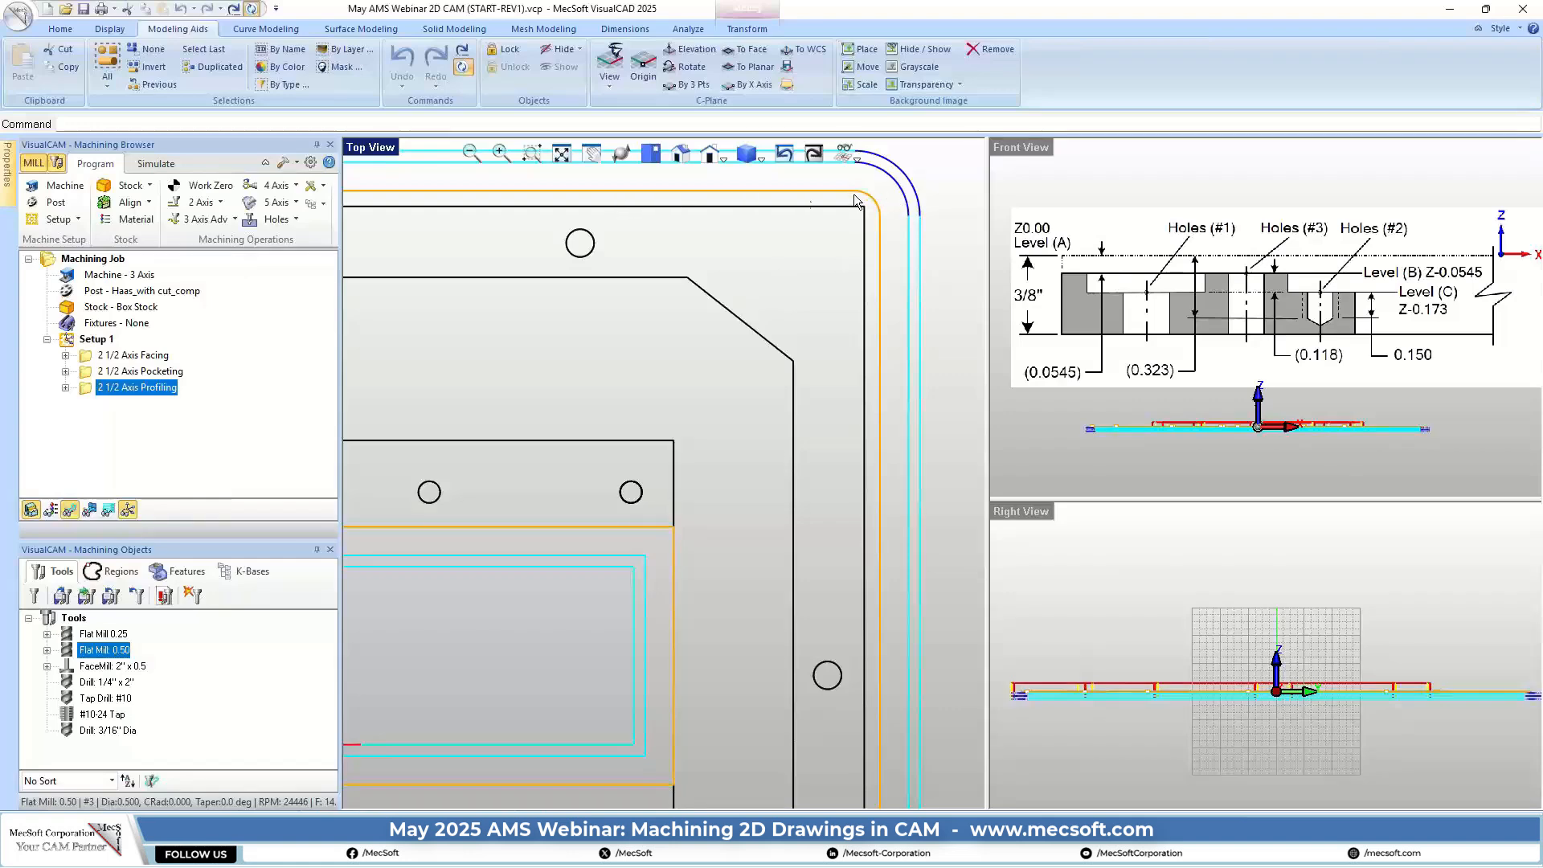
{"action": "scroll", "coordinate": [879, 286], "scroll_direction": "down", "scroll_amount": 2}
{"action": "scroll", "coordinate": [879, 286], "scroll_direction": "down", "scroll_amount": 3}
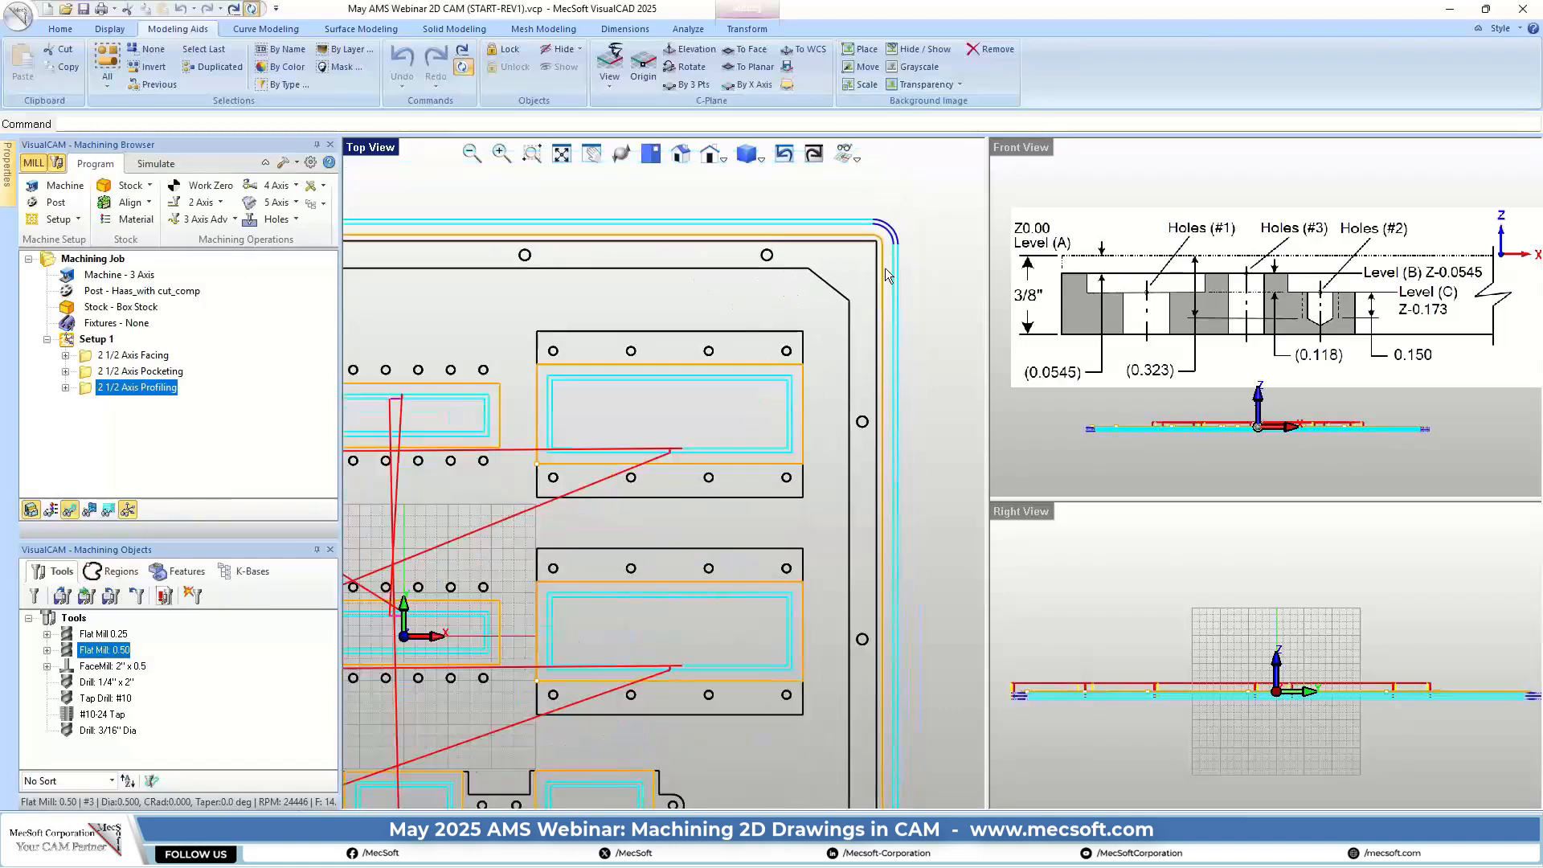
{"action": "scroll", "coordinate": [764, 397], "scroll_direction": "up", "scroll_amount": 3}
{"action": "scroll", "coordinate": [736, 443], "scroll_direction": "down", "scroll_amount": 4}
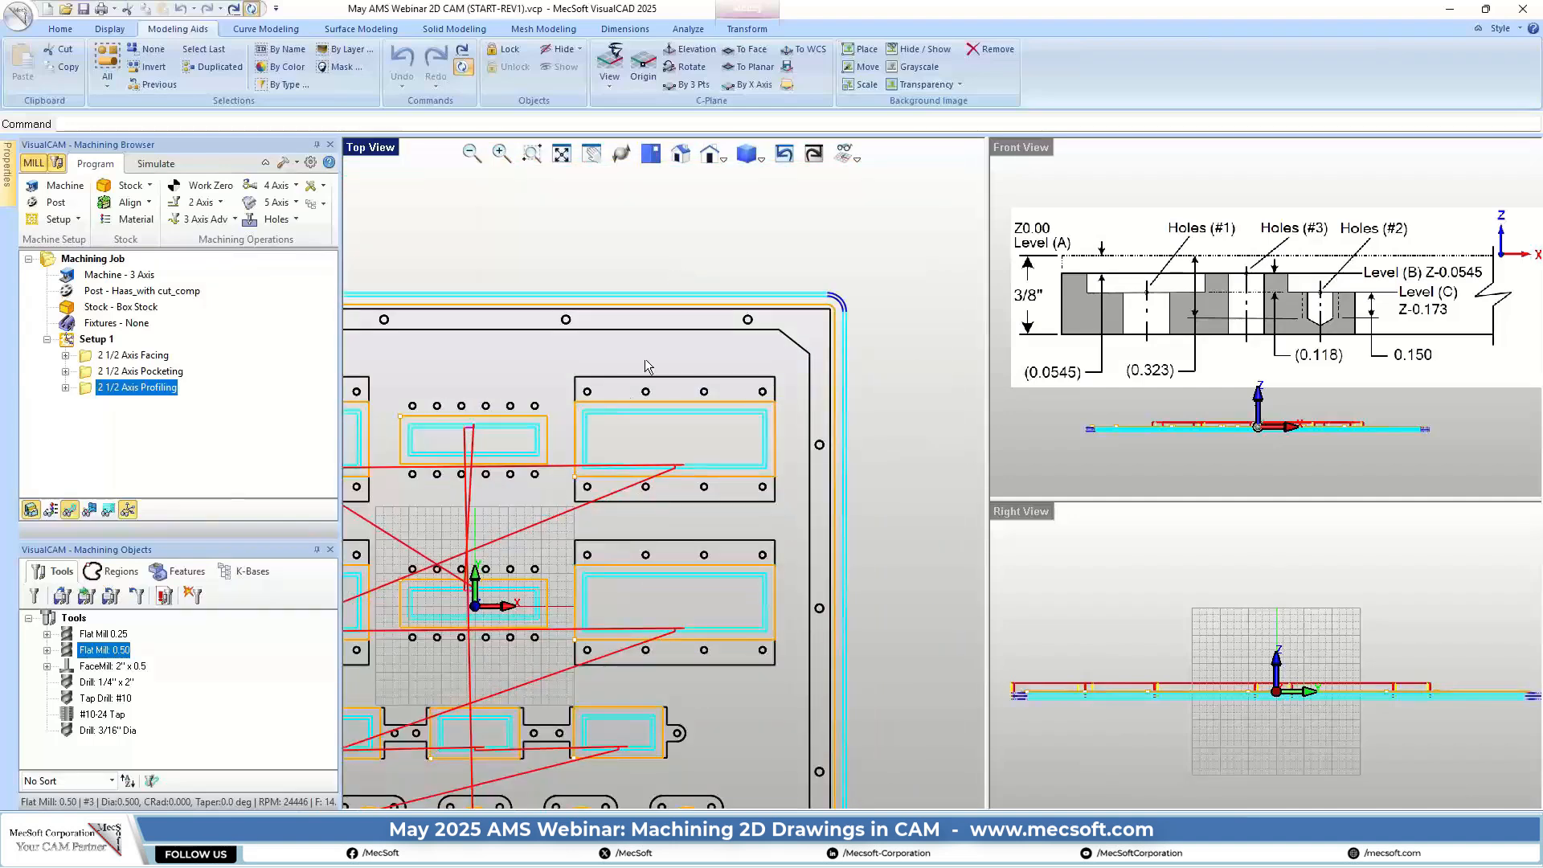
{"action": "scroll", "coordinate": [625, 424], "scroll_direction": "up", "scroll_amount": 5}
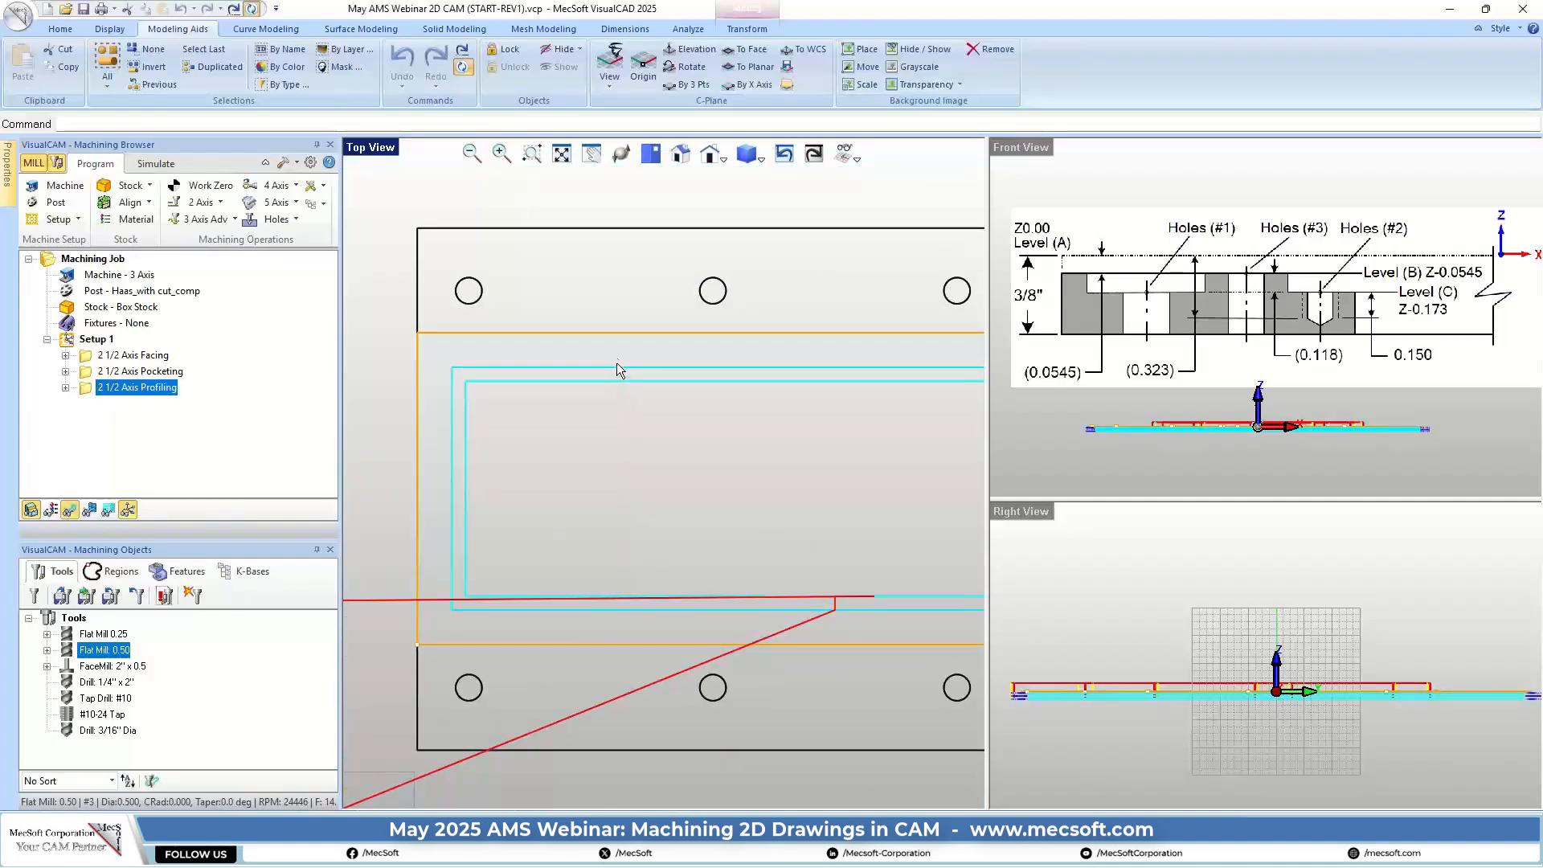
{"action": "scroll", "coordinate": [523, 385], "scroll_direction": "down", "scroll_amount": 3}
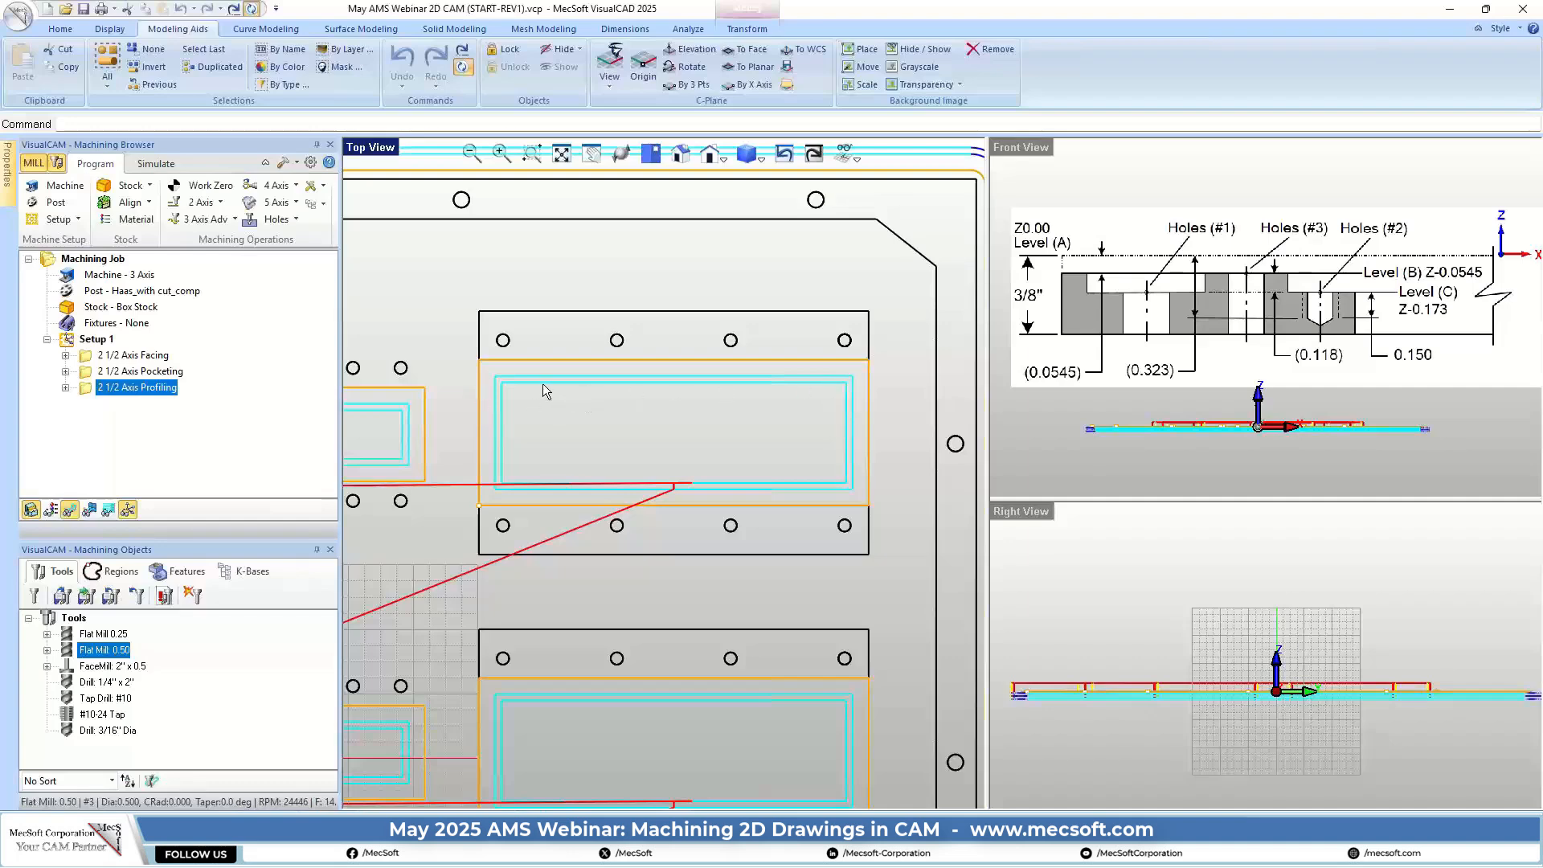
Examine the profiling passes inside the round cutouts from above and their depth levels along the panel edge in the front view
{"action": "scroll", "coordinate": [835, 402], "scroll_direction": "down", "scroll_amount": 4}
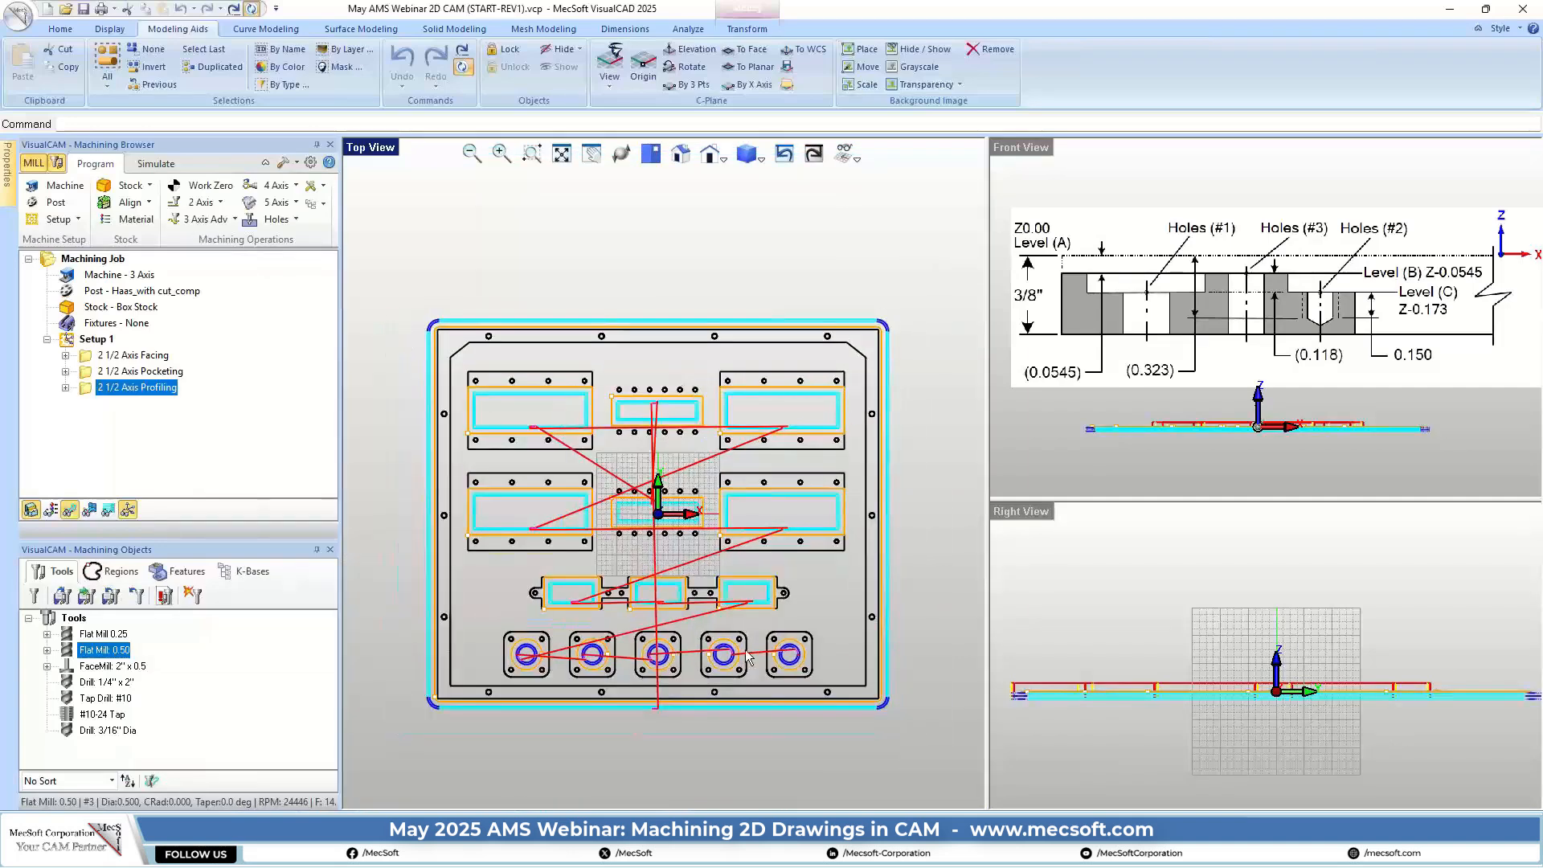
{"action": "scroll", "coordinate": [708, 681], "scroll_direction": "up", "scroll_amount": 5}
{"action": "scroll", "coordinate": [652, 626], "scroll_direction": "up", "scroll_amount": 3}
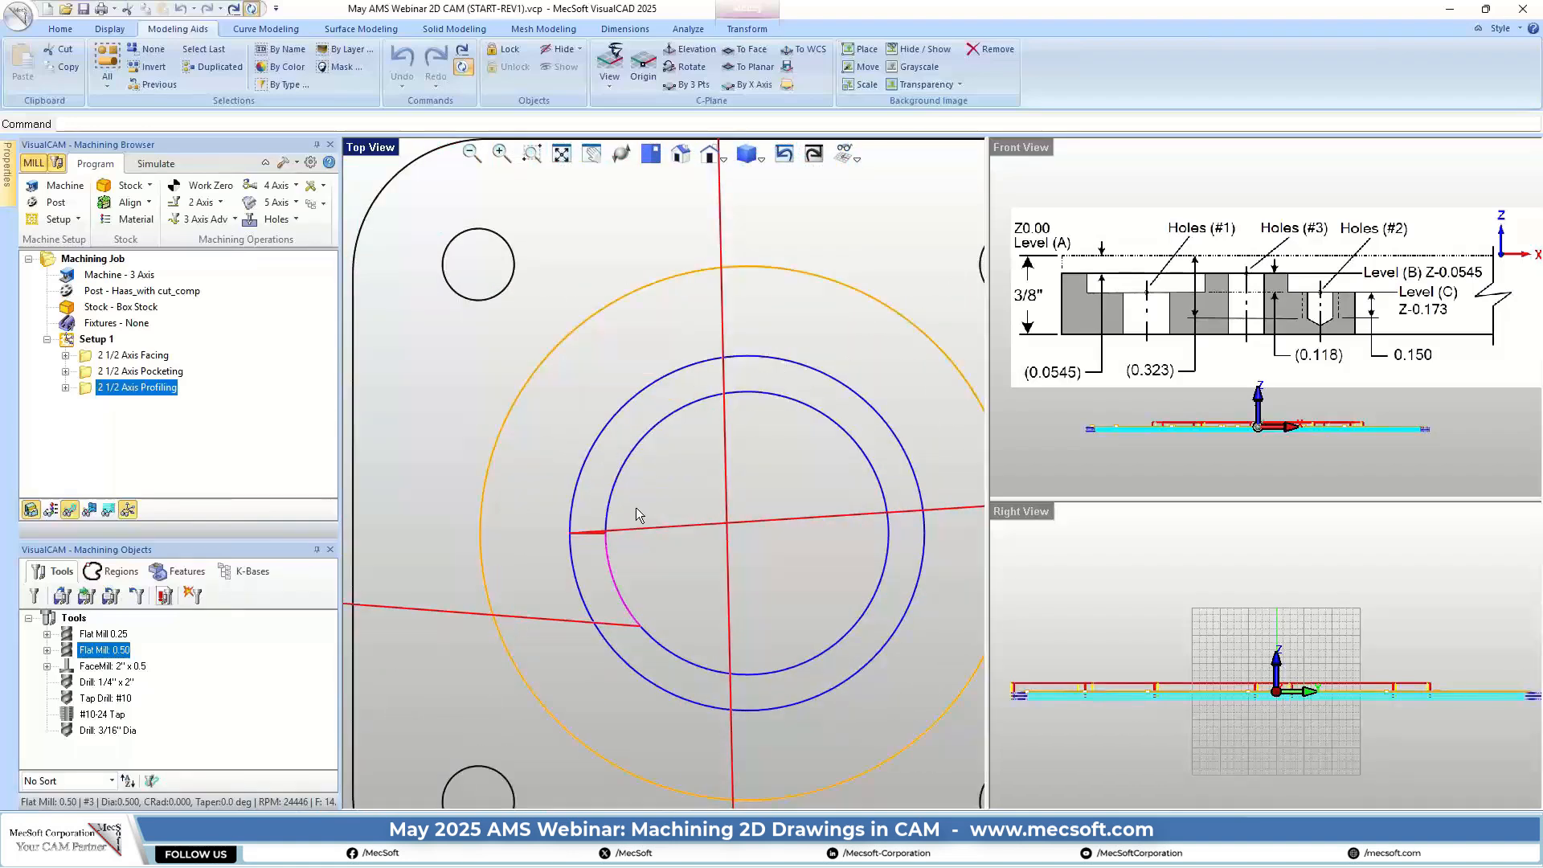
{"action": "scroll", "coordinate": [642, 498], "scroll_direction": "down", "scroll_amount": 5}
{"action": "scroll", "coordinate": [653, 508], "scroll_direction": "down", "scroll_amount": 1}
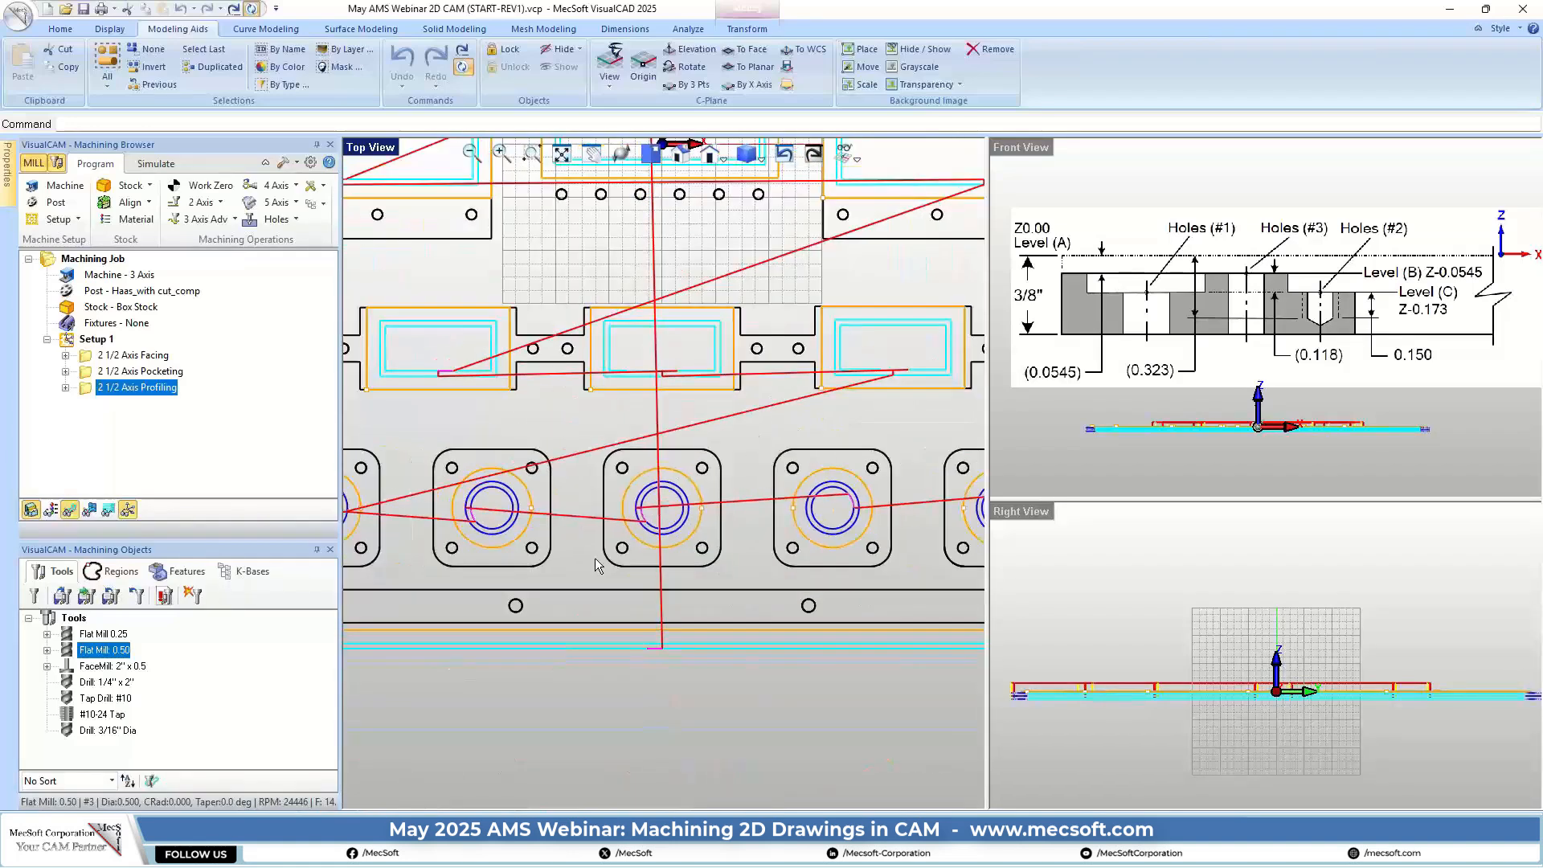
{"action": "scroll", "coordinate": [1095, 438], "scroll_direction": "up", "scroll_amount": 4}
{"action": "scroll", "coordinate": [1068, 414], "scroll_direction": "up", "scroll_amount": 4}
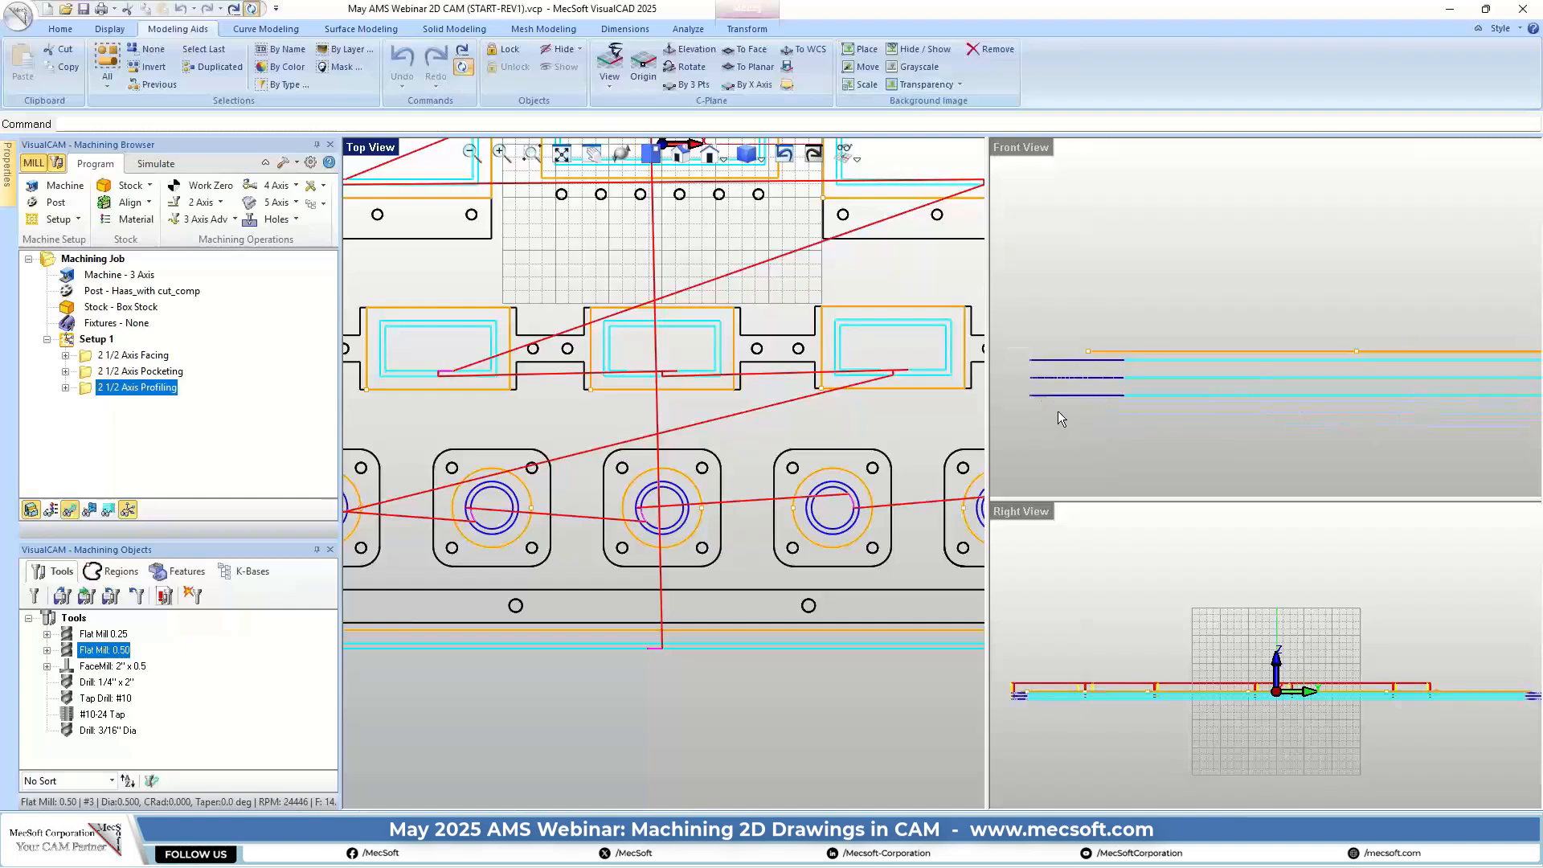
{"action": "scroll", "coordinate": [1125, 289], "scroll_direction": "down", "scroll_amount": 2}
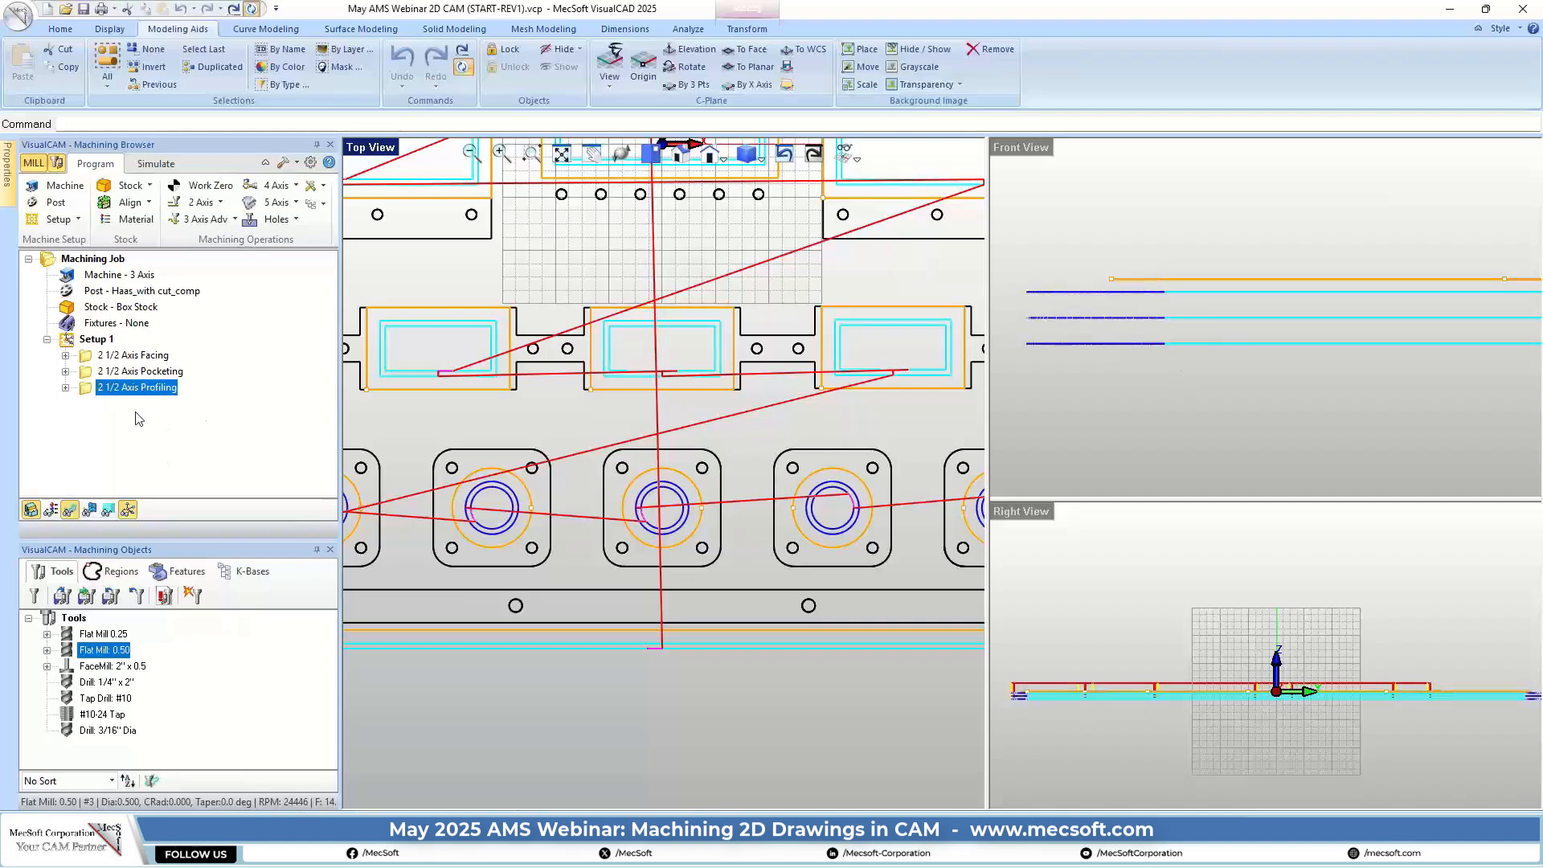
Lower the profiling operation's picked top to Level (B), Z-0.0545, regenerate the toolpath and check its depth passes from the front
{"action": "double_click", "coordinate": [90, 387]}
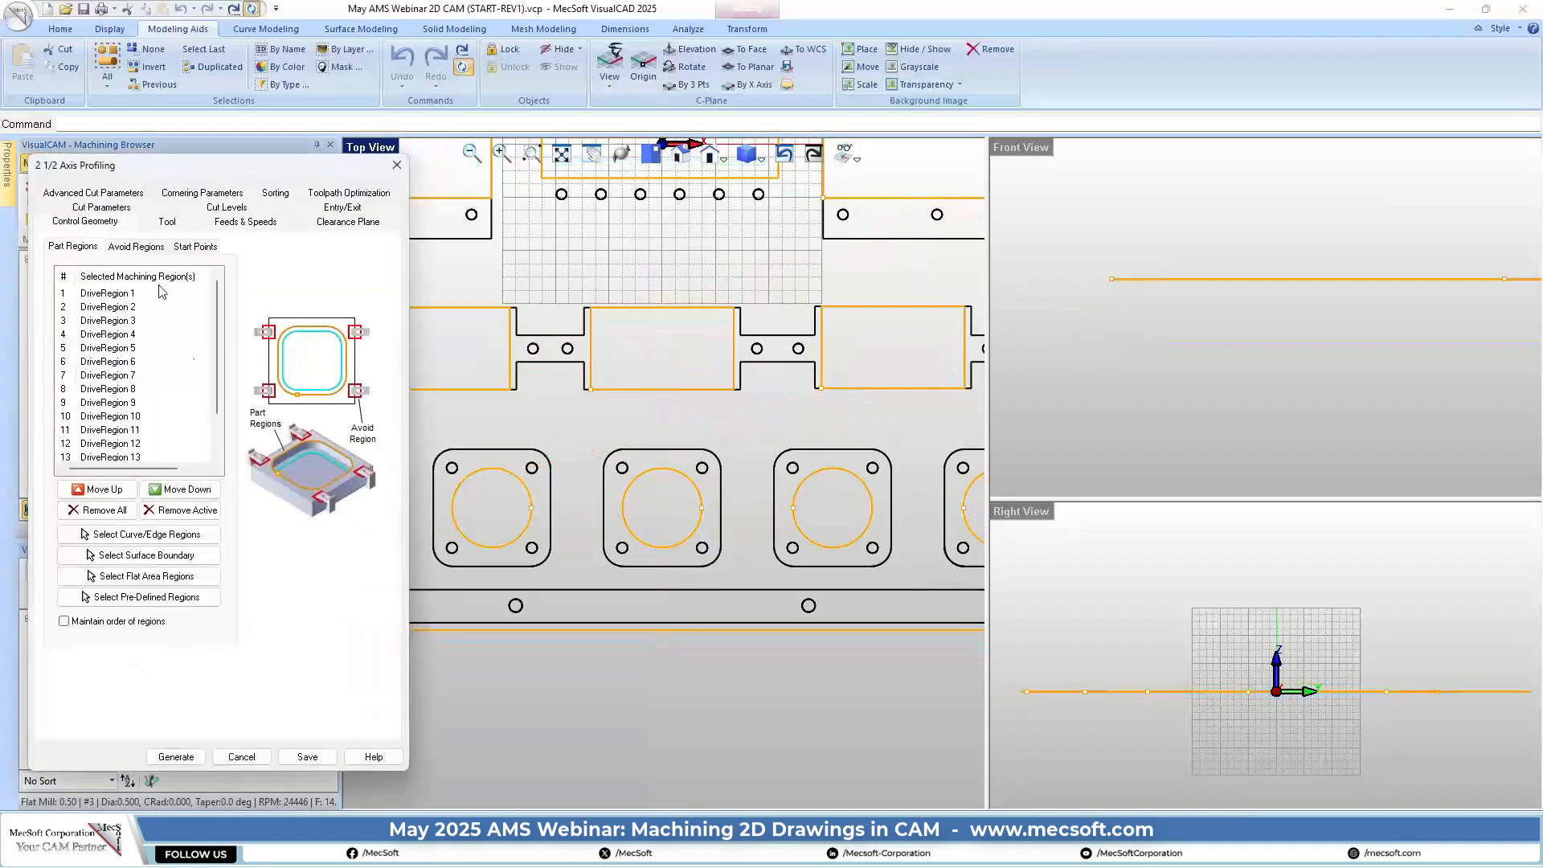
{"action": "left_click", "coordinate": [243, 209]}
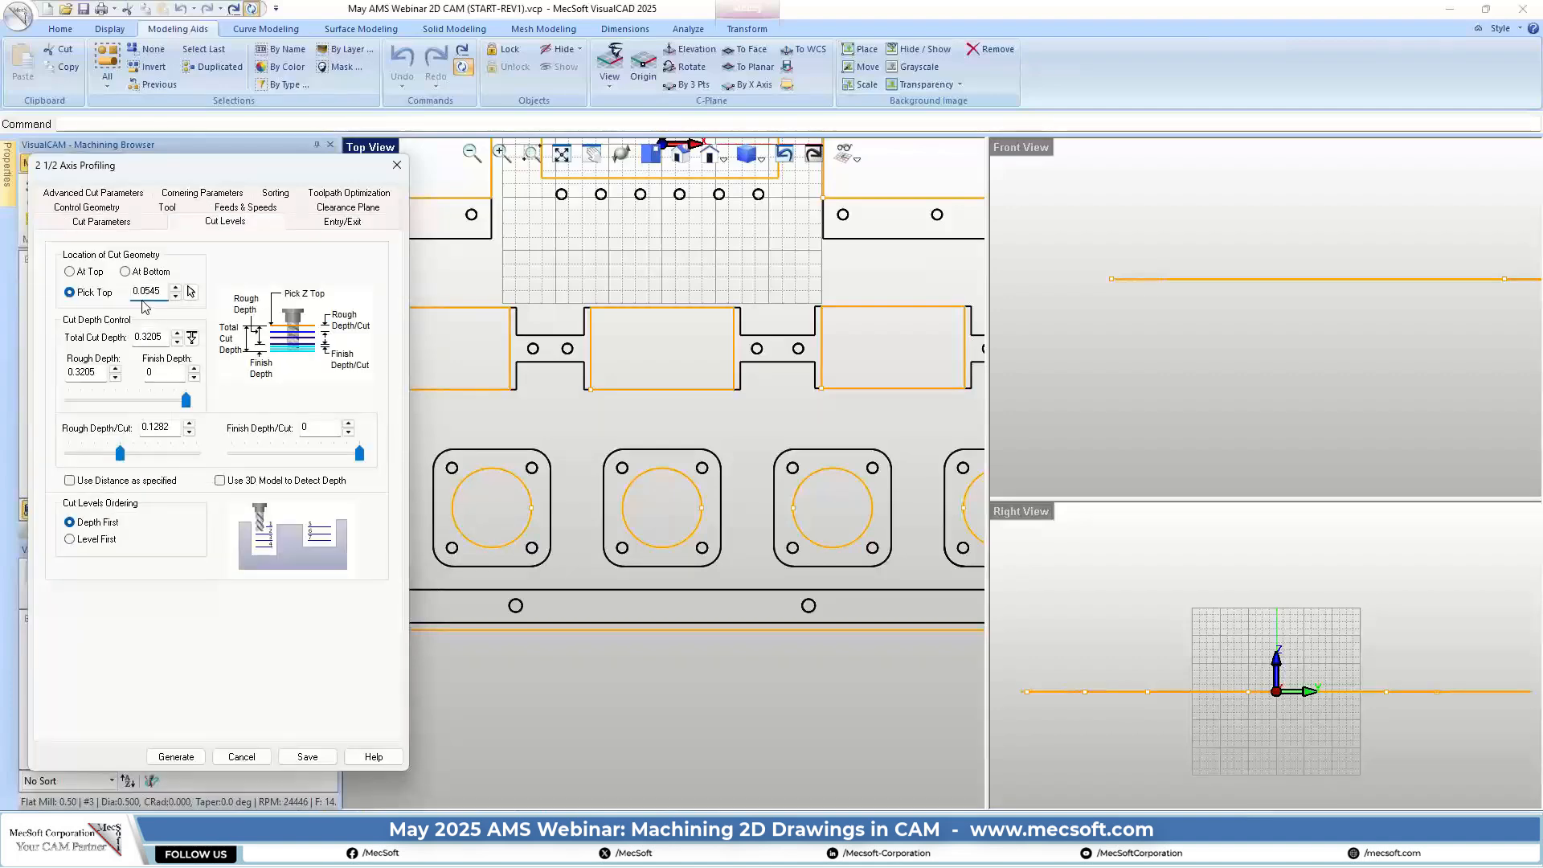
{"action": "mouse_move", "coordinate": [149, 296]}
{"action": "left_click", "coordinate": [176, 756]}
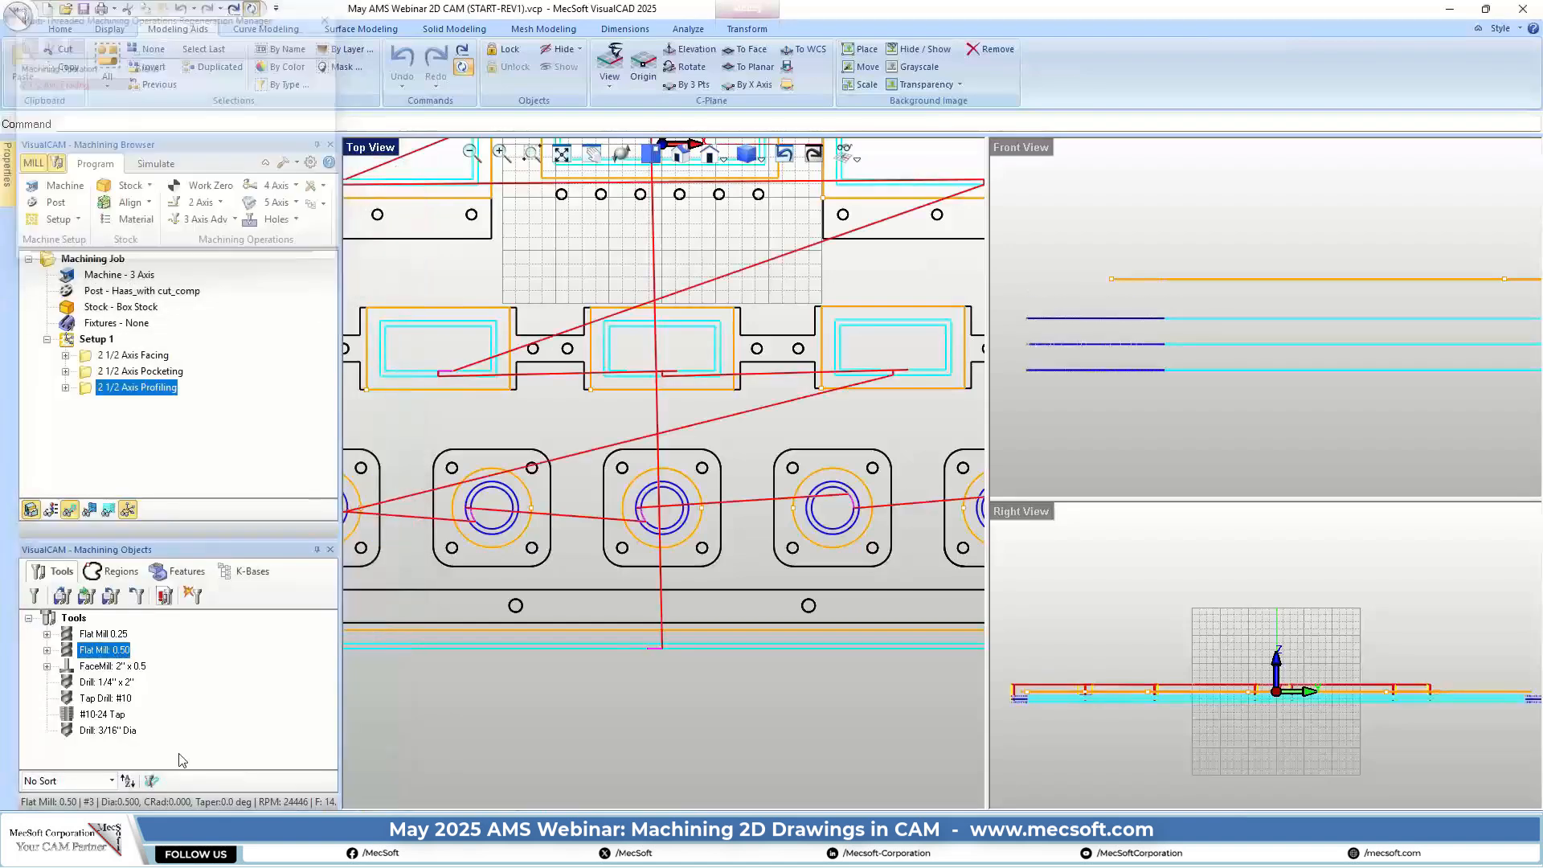
{"action": "scroll", "coordinate": [1124, 289], "scroll_direction": "down", "scroll_amount": 4}
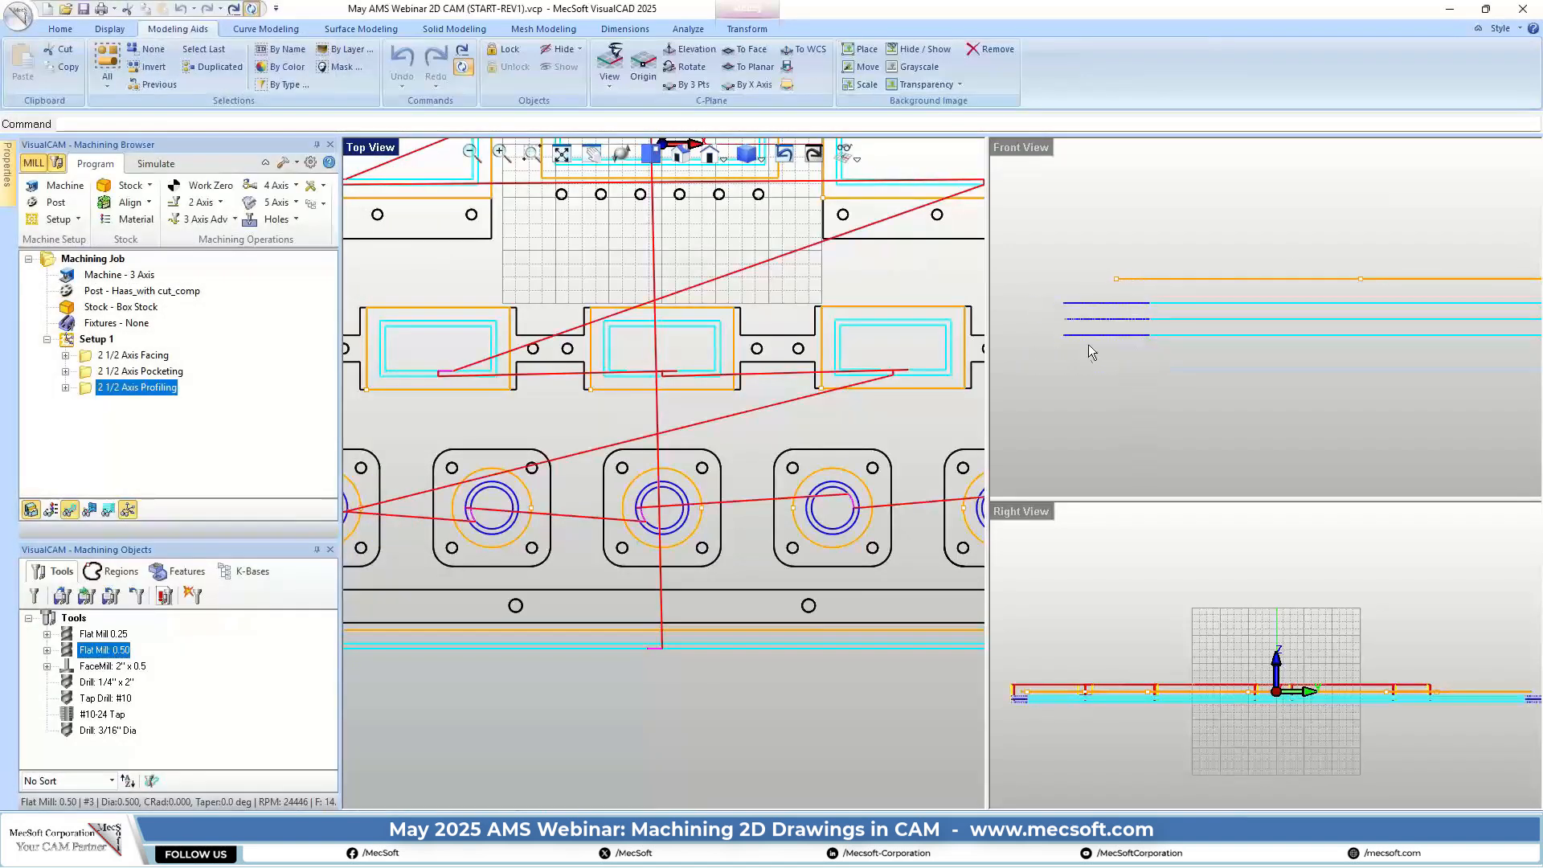
{"action": "scroll", "coordinate": [1103, 296], "scroll_direction": "up", "scroll_amount": 2}
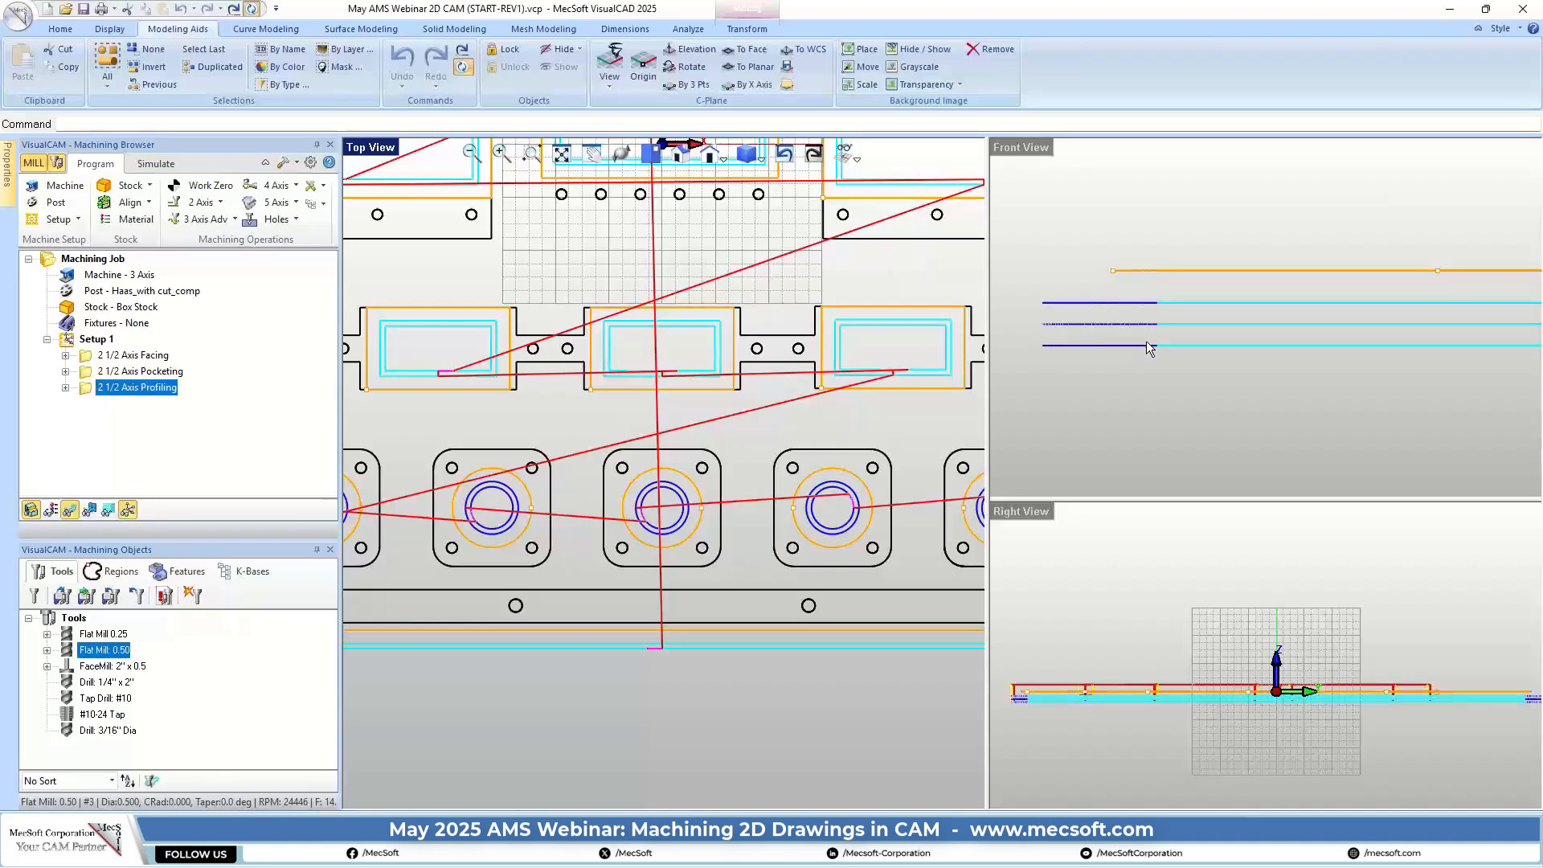
{"action": "scroll", "coordinate": [1144, 351], "scroll_direction": "down", "scroll_amount": 3}
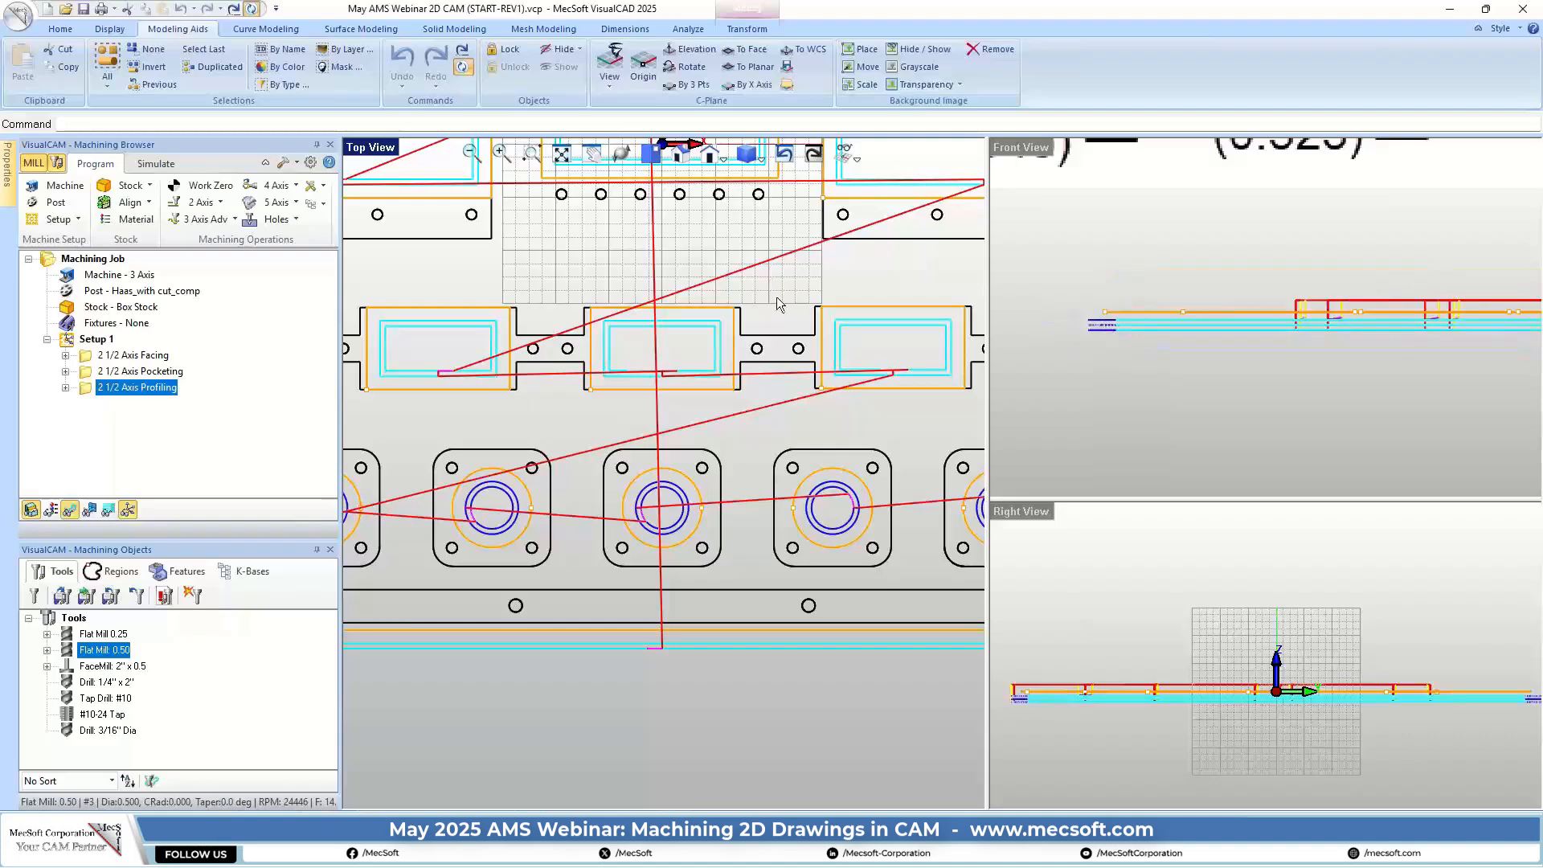
Run the material removal simulation for the 2 1/2 axis profiling operation
{"action": "left_click", "coordinate": [158, 163]}
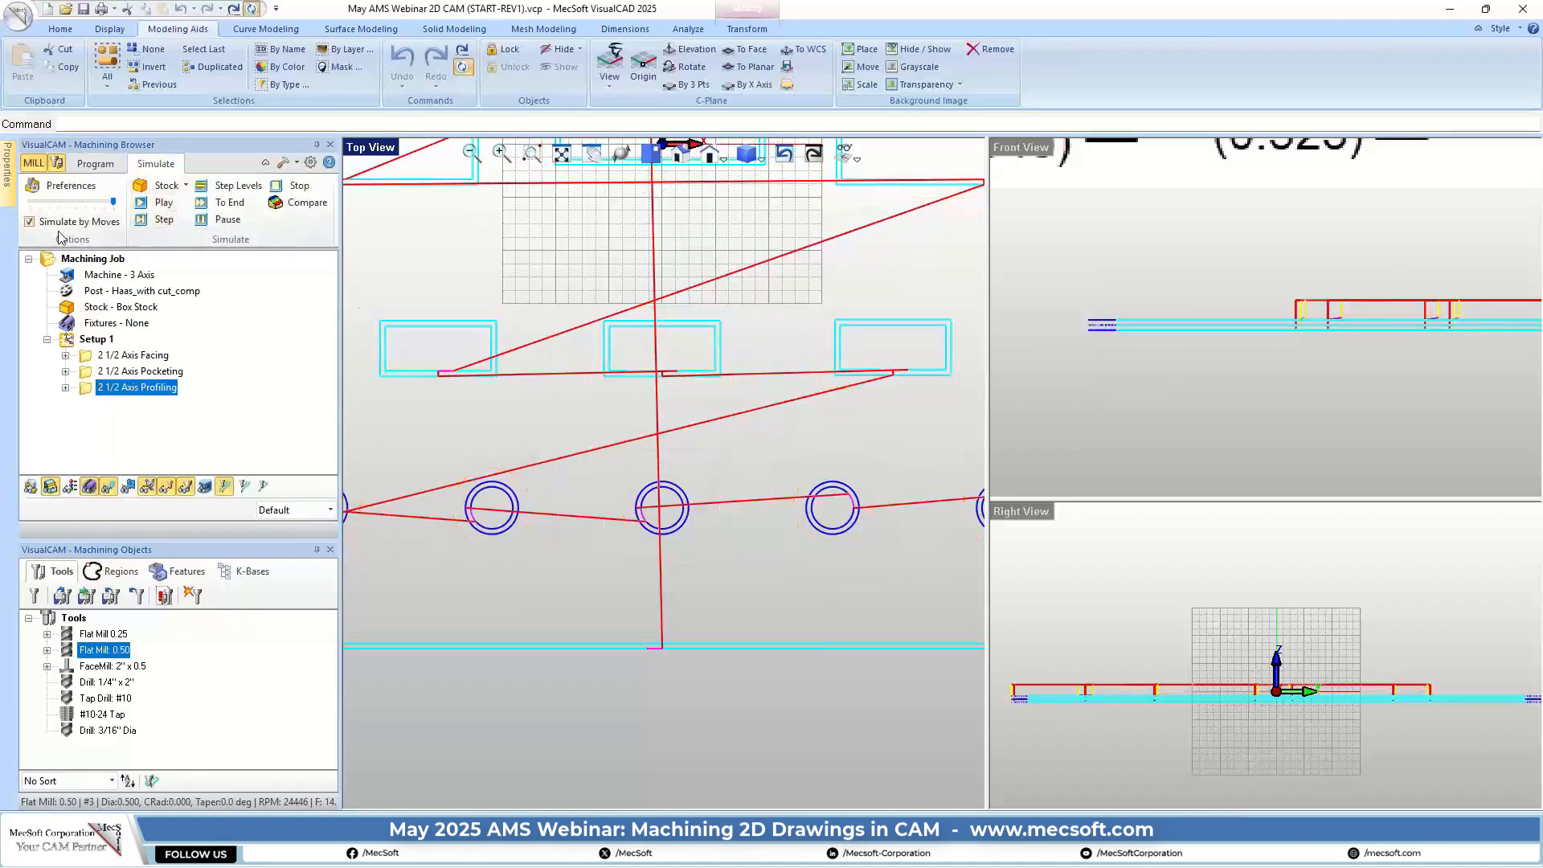
{"action": "left_click", "coordinate": [166, 205]}
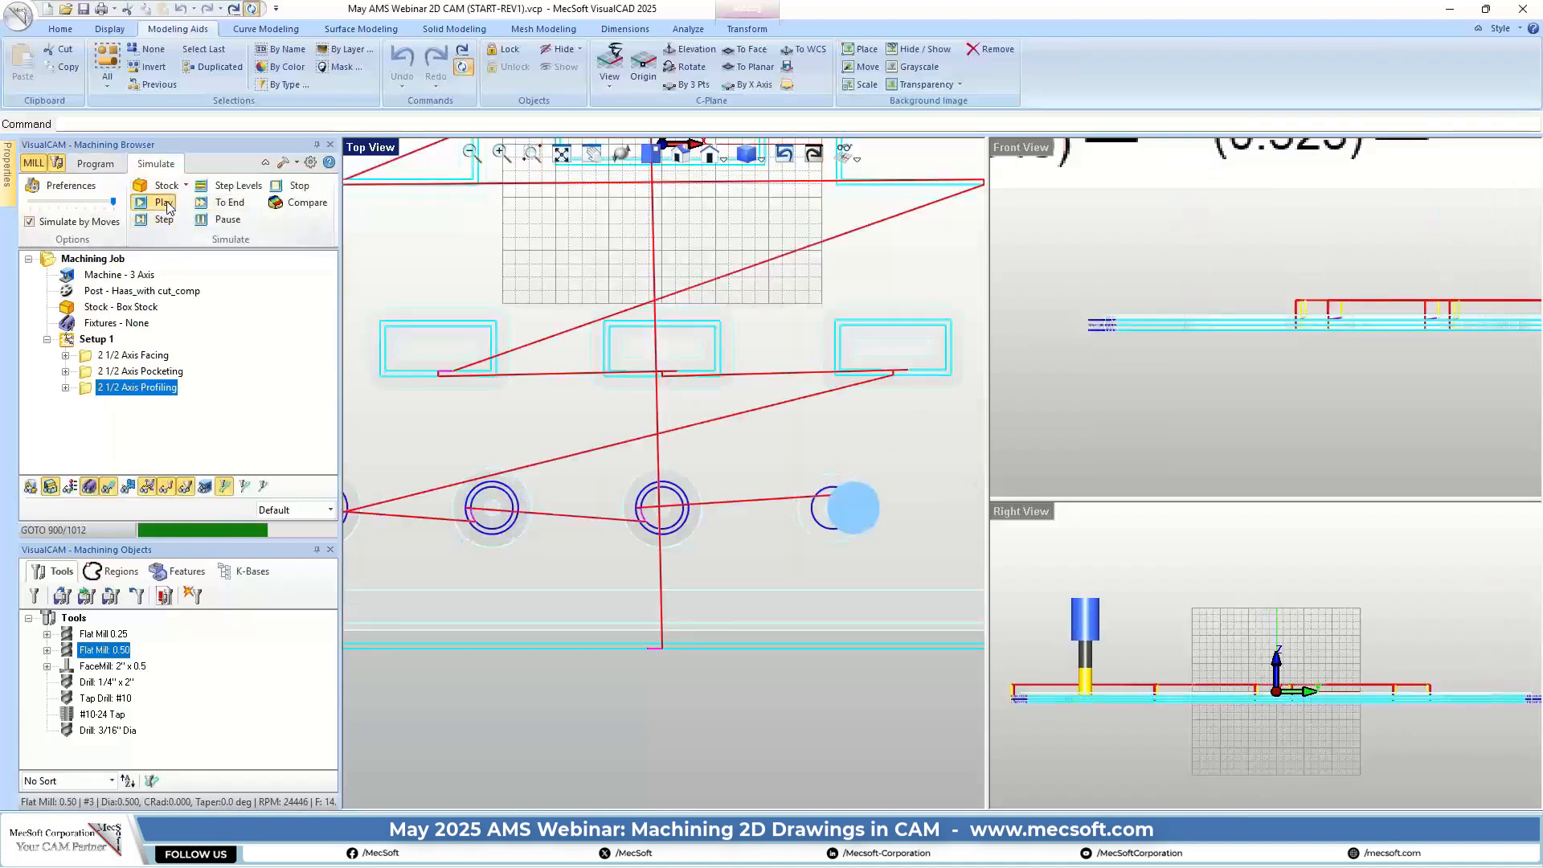
{"action": "scroll", "coordinate": [1204, 305], "scroll_direction": "down", "scroll_amount": 5}
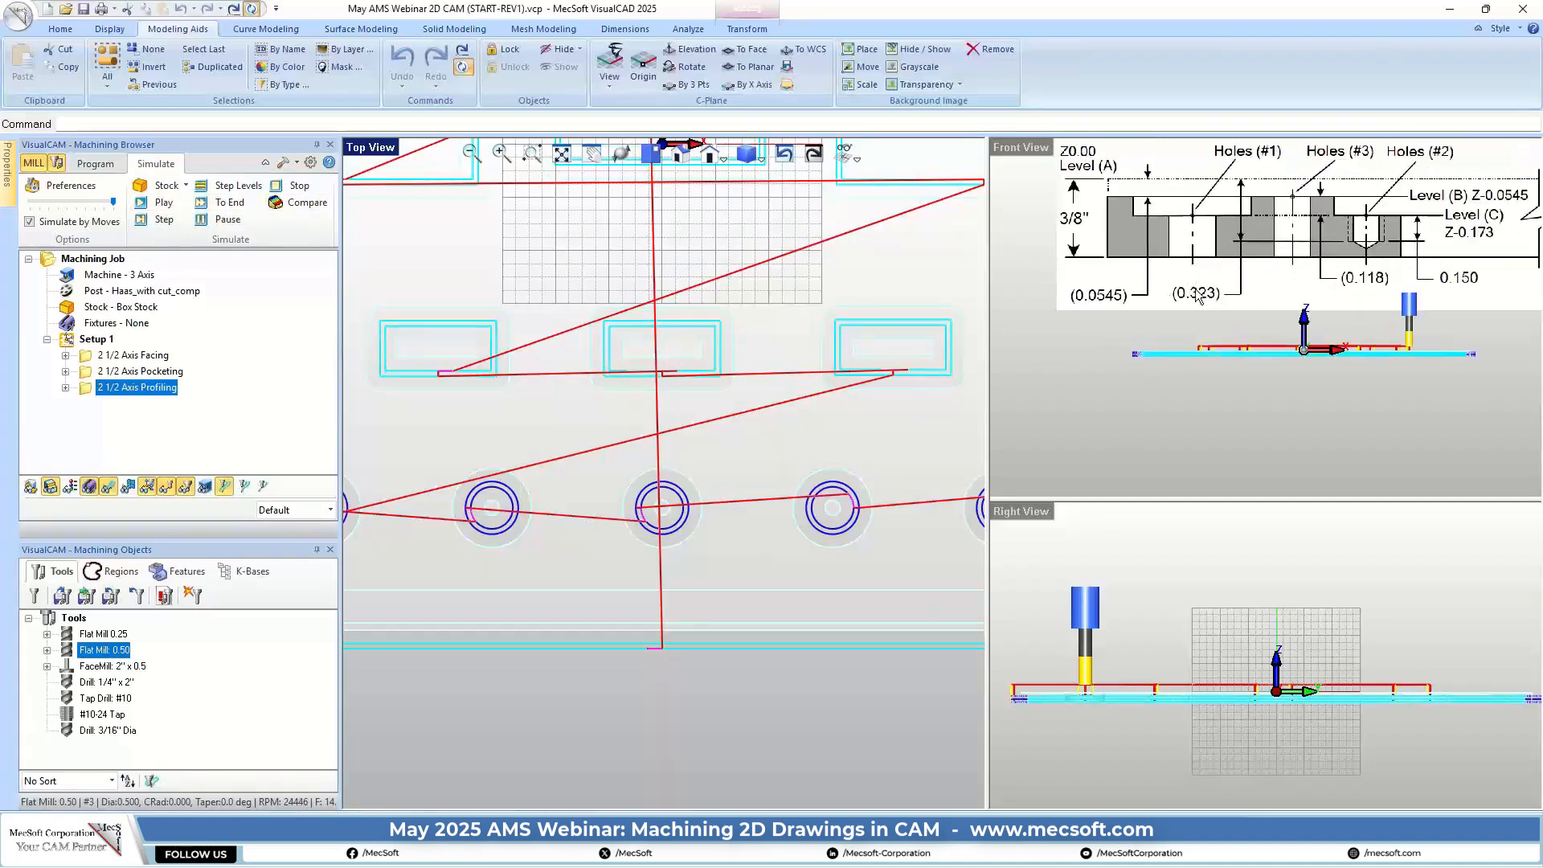
Compare the simulated stock and profiling depth passes in the front view with the levels in the section drawing
{"action": "scroll", "coordinate": [1120, 178], "scroll_direction": "up", "scroll_amount": 3}
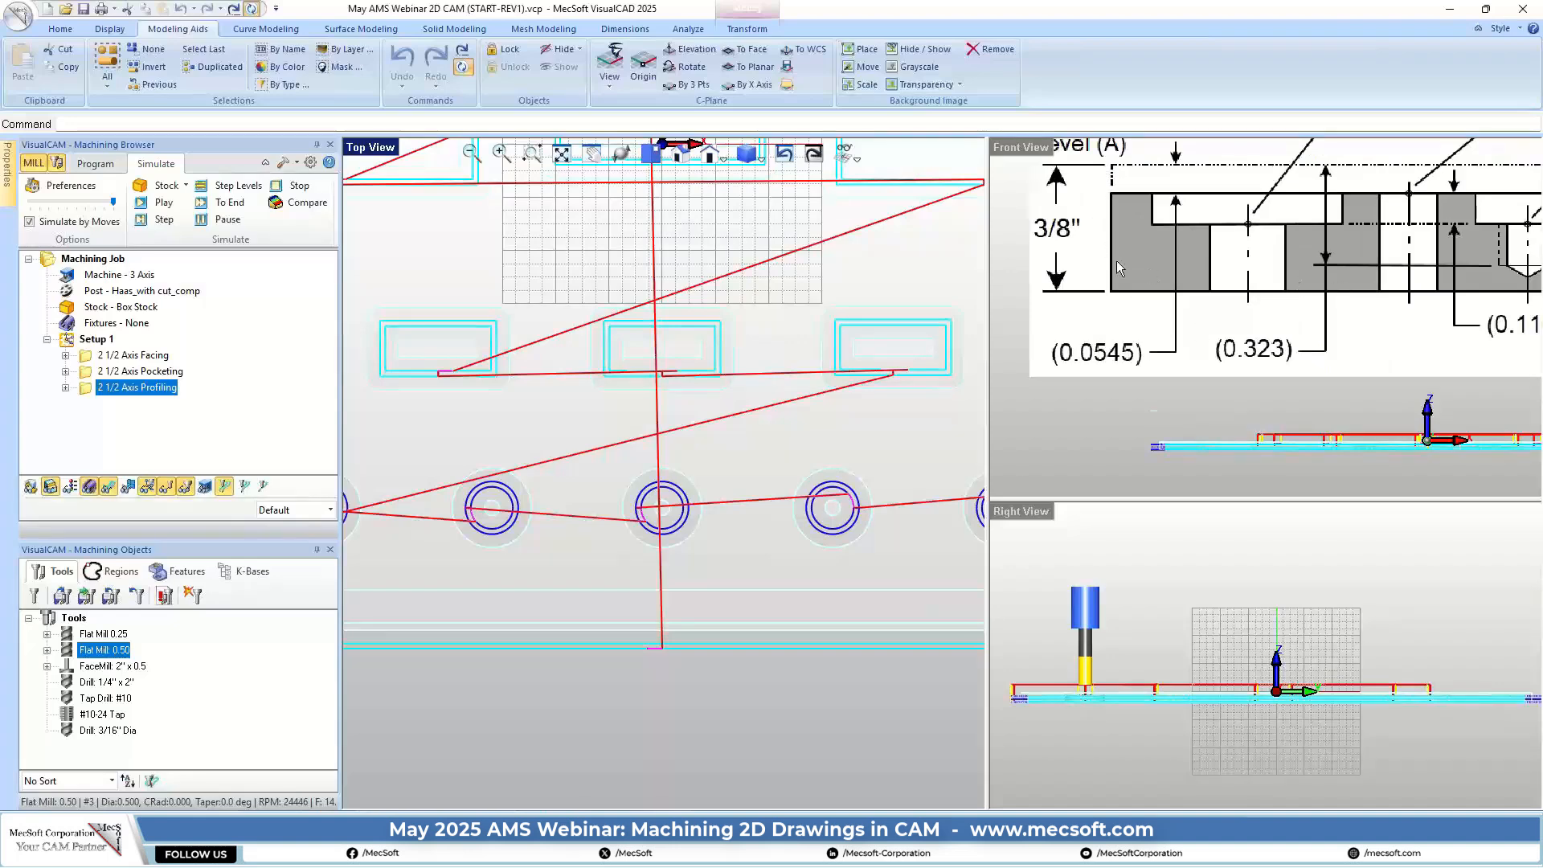
{"action": "scroll", "coordinate": [1116, 260], "scroll_direction": "down", "scroll_amount": 3}
{"action": "scroll", "coordinate": [1417, 289], "scroll_direction": "up", "scroll_amount": 3}
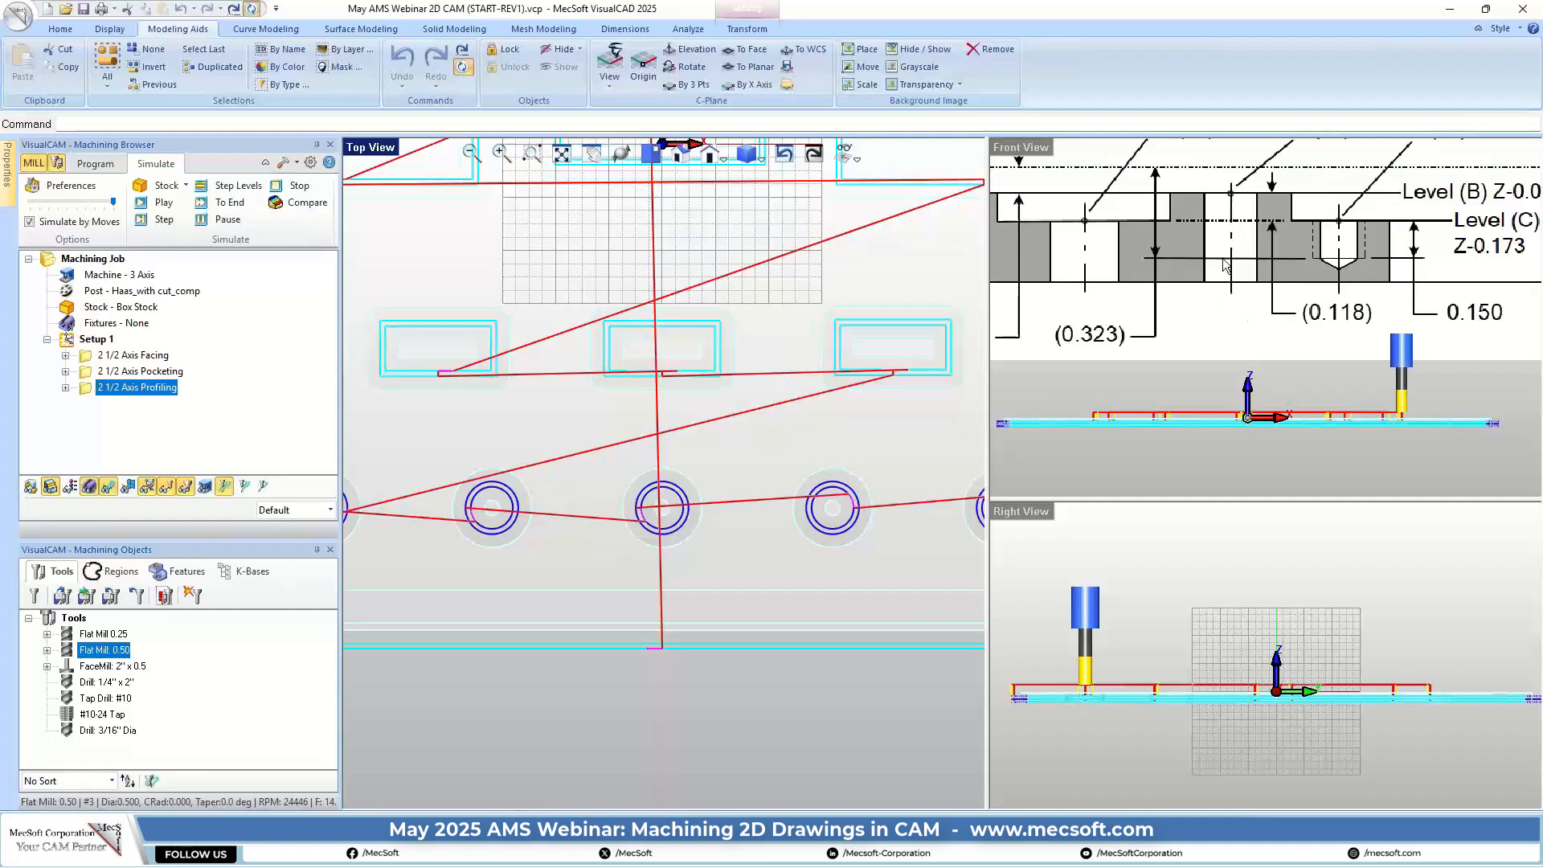
{"action": "scroll", "coordinate": [1207, 431], "scroll_direction": "up", "scroll_amount": 2}
{"action": "scroll", "coordinate": [1414, 397], "scroll_direction": "down", "scroll_amount": 4}
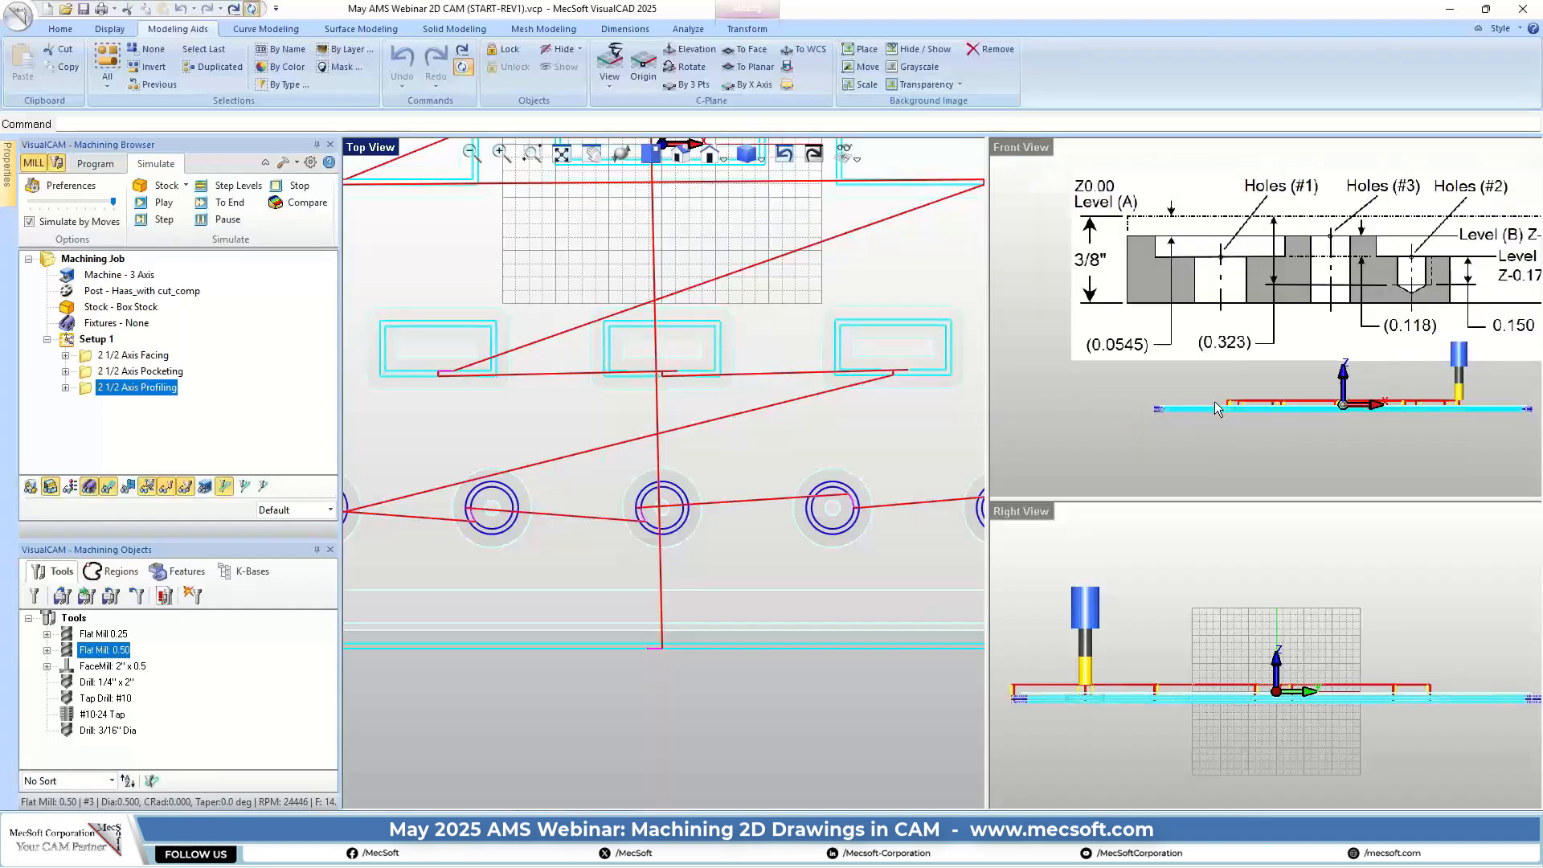
{"action": "scroll", "coordinate": [1215, 408], "scroll_direction": "up", "scroll_amount": 4}
{"action": "scroll", "coordinate": [1212, 382], "scroll_direction": "up", "scroll_amount": 4}
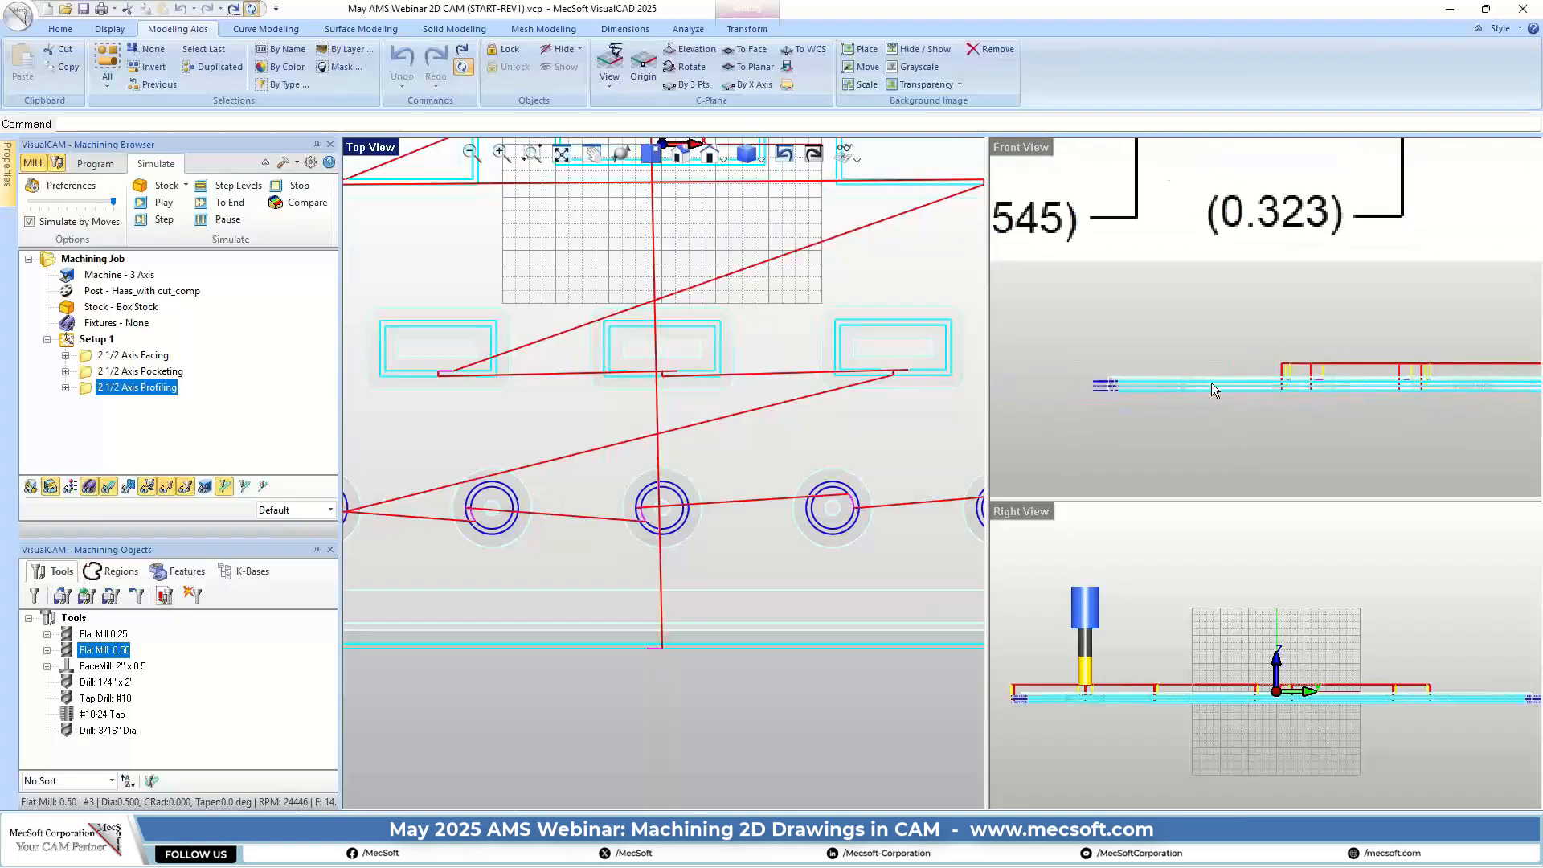
{"action": "scroll", "coordinate": [1160, 388], "scroll_direction": "up", "scroll_amount": 1}
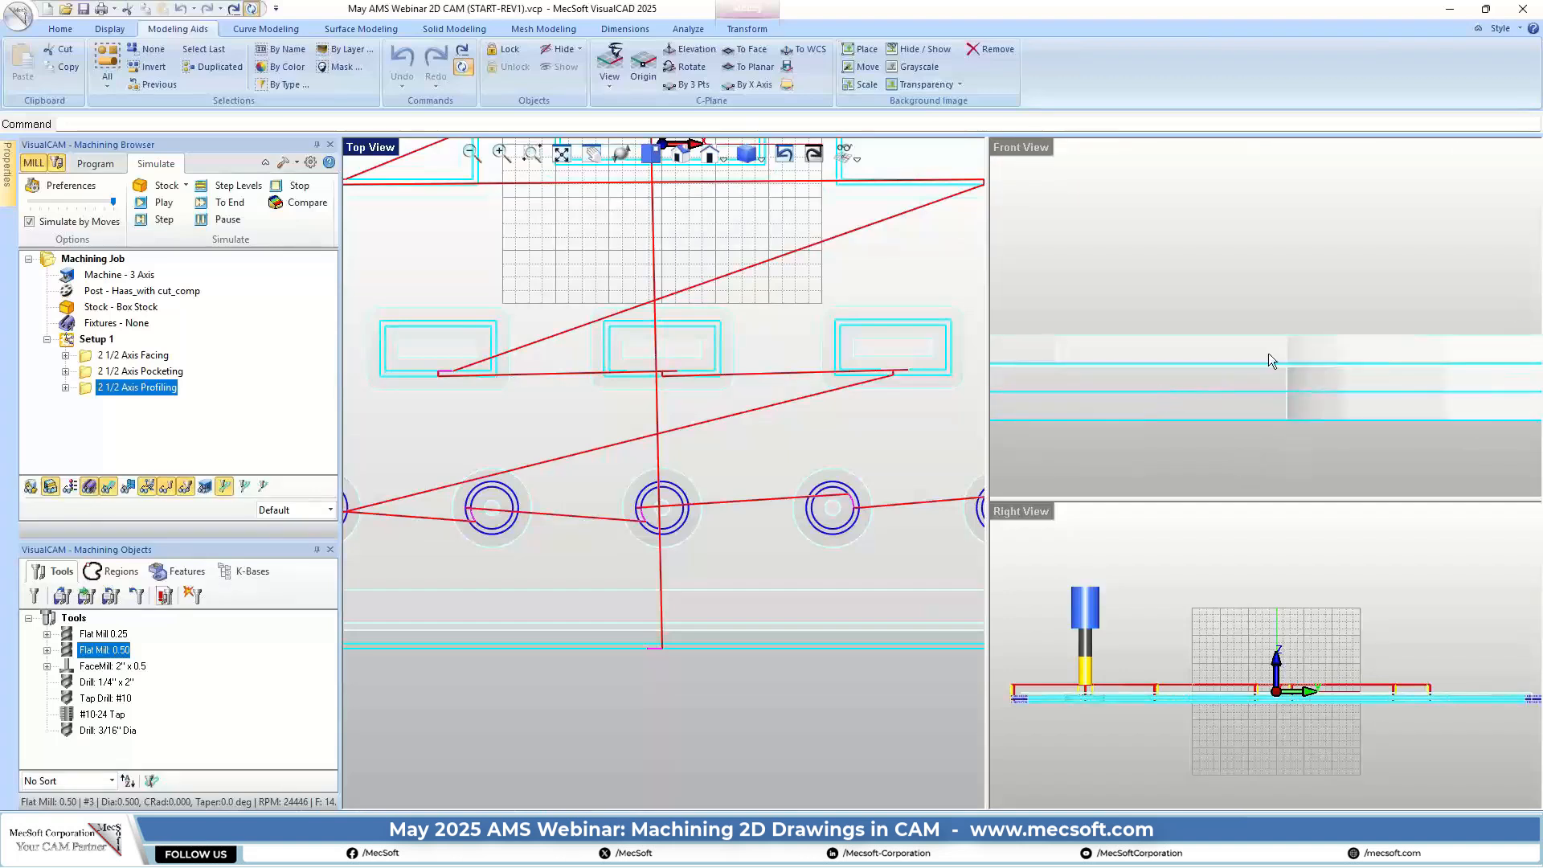
{"action": "scroll", "coordinate": [1169, 371], "scroll_direction": "up", "scroll_amount": 1}
{"action": "scroll", "coordinate": [1334, 231], "scroll_direction": "down", "scroll_amount": 4}
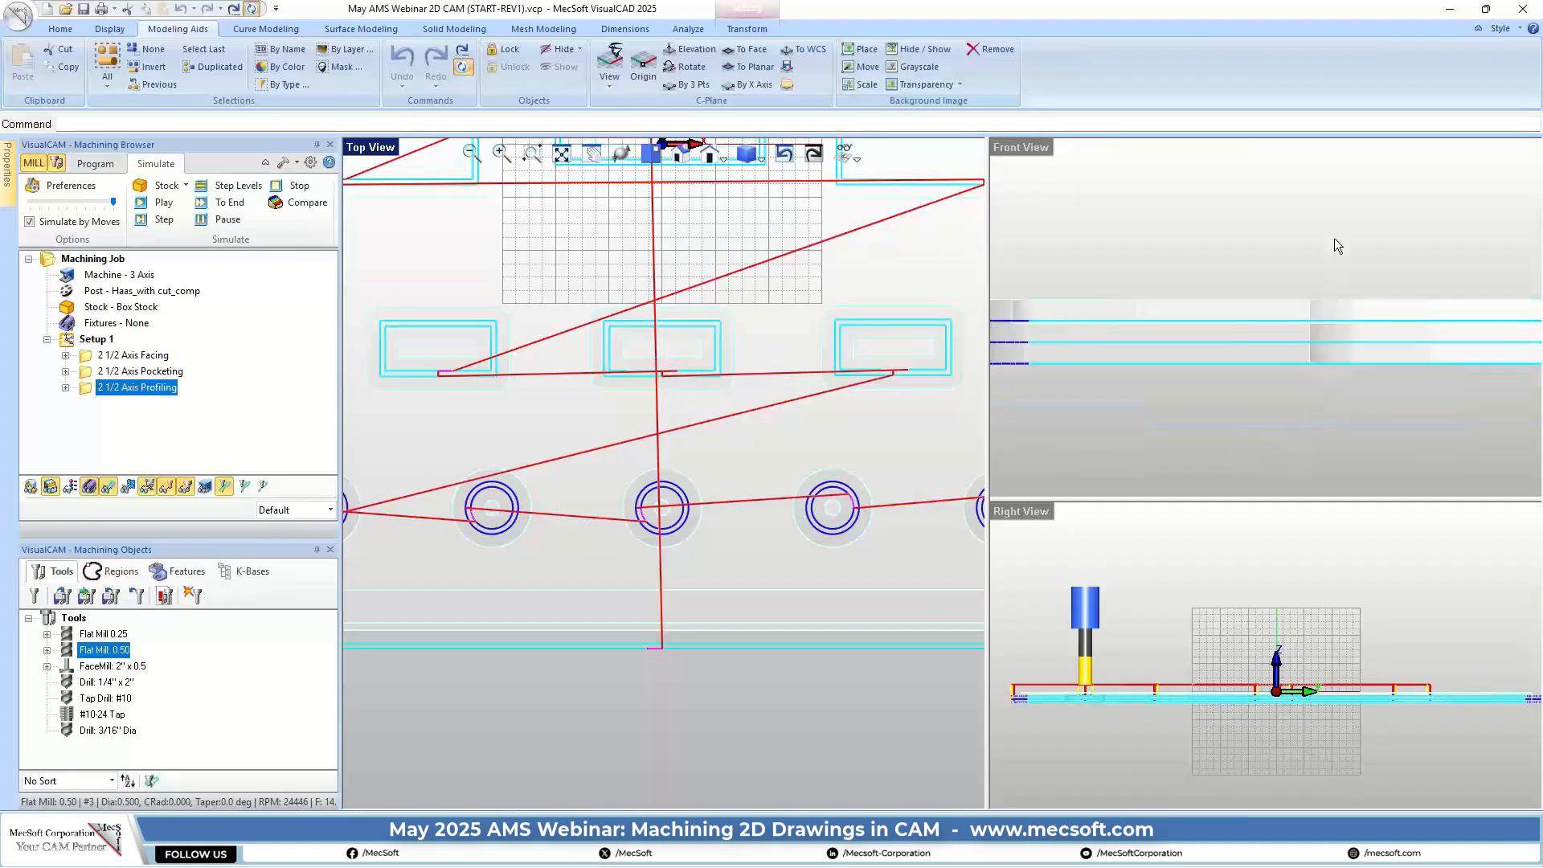
{"action": "scroll", "coordinate": [1321, 281], "scroll_direction": "down", "scroll_amount": 1}
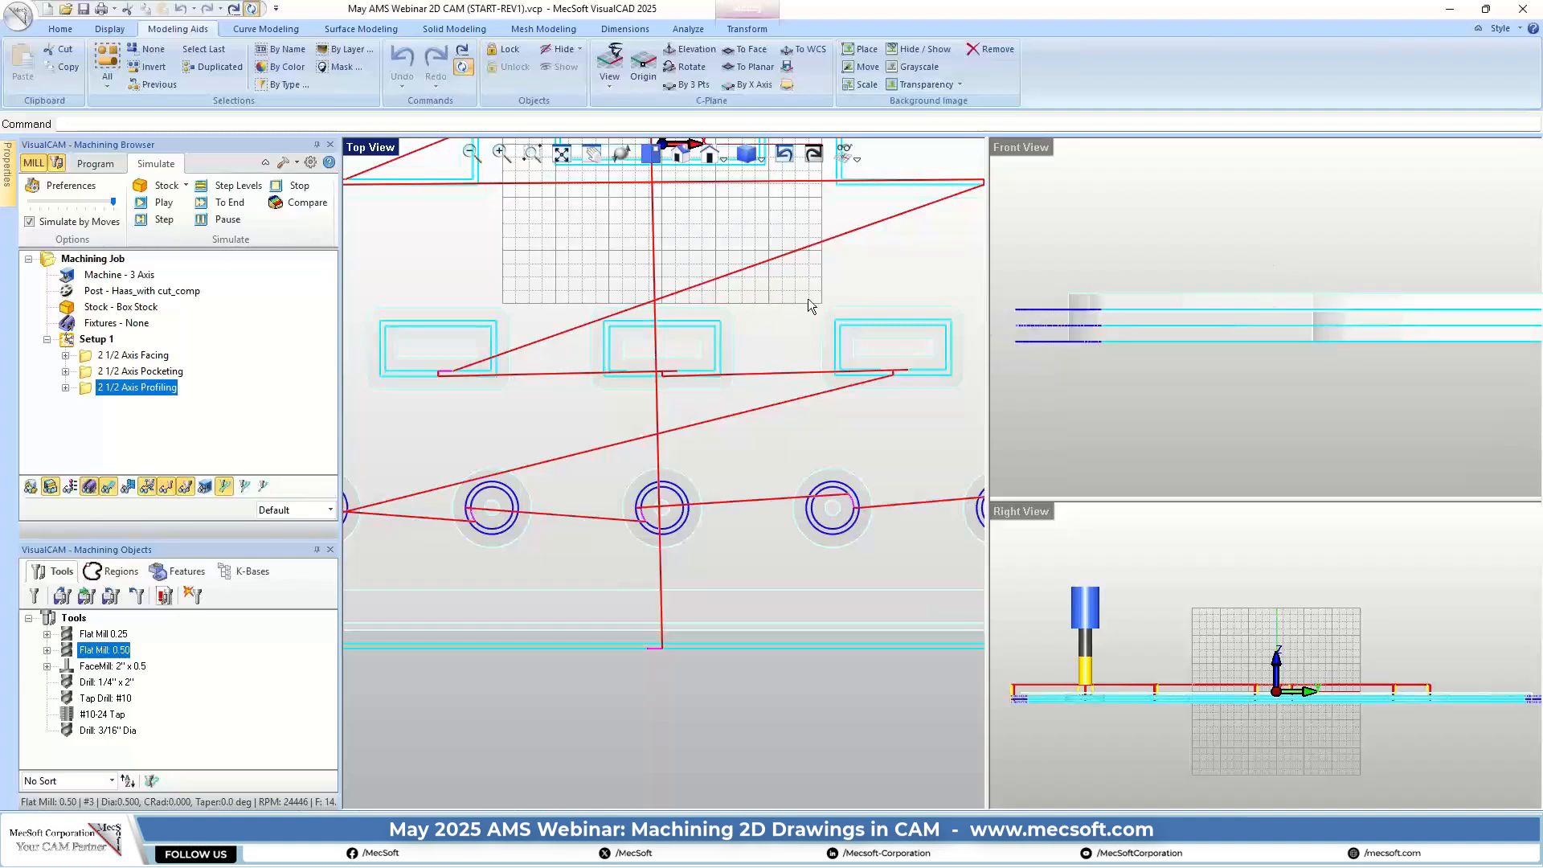
{"action": "scroll", "coordinate": [1064, 288], "scroll_direction": "up", "scroll_amount": 1}
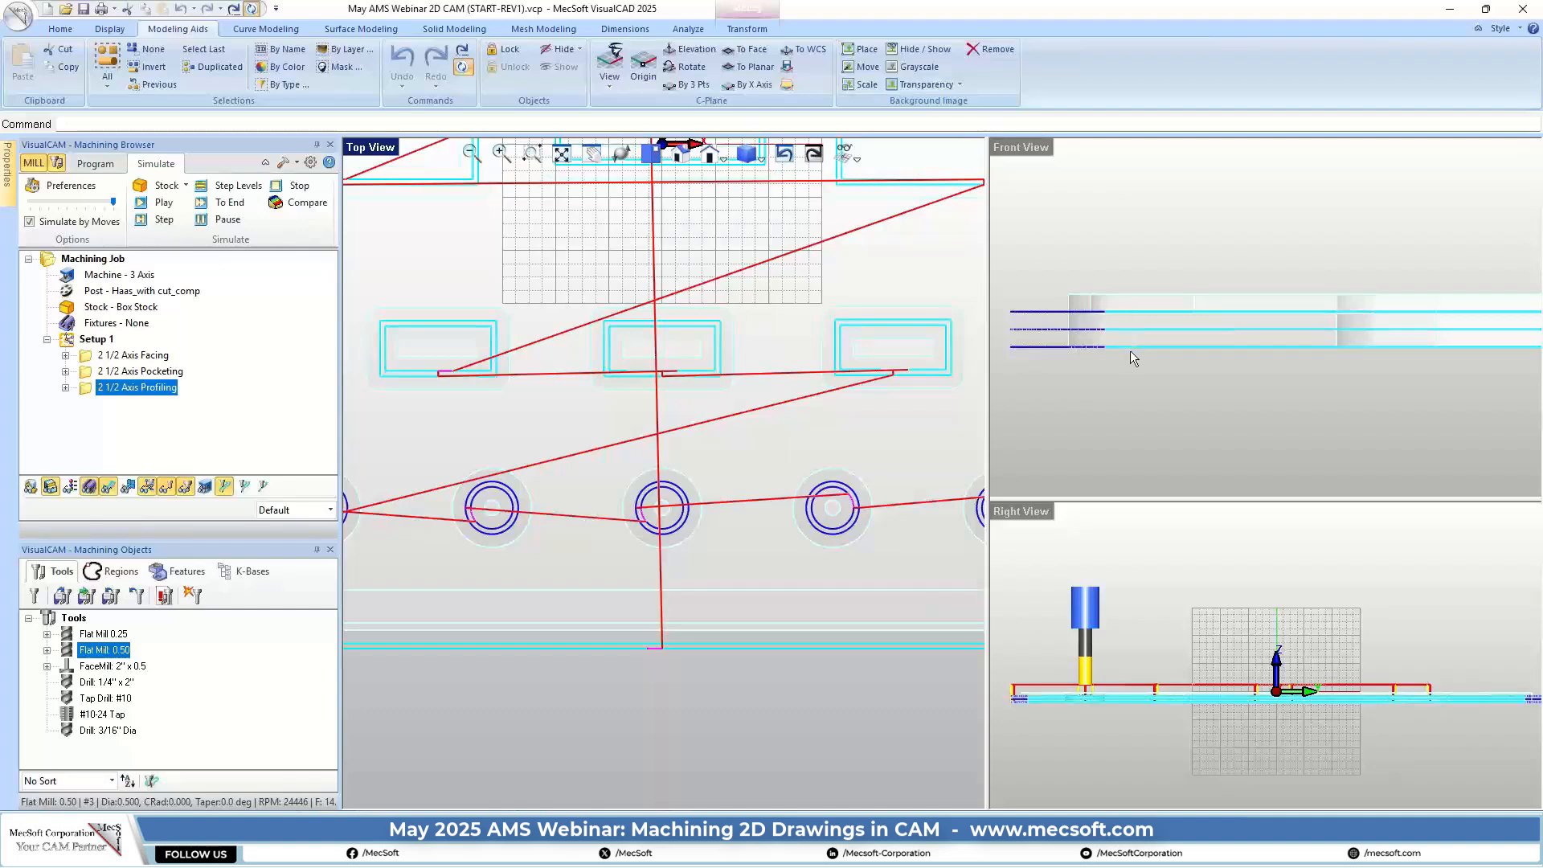
{"action": "scroll", "coordinate": [1130, 345], "scroll_direction": "down", "scroll_amount": 3}
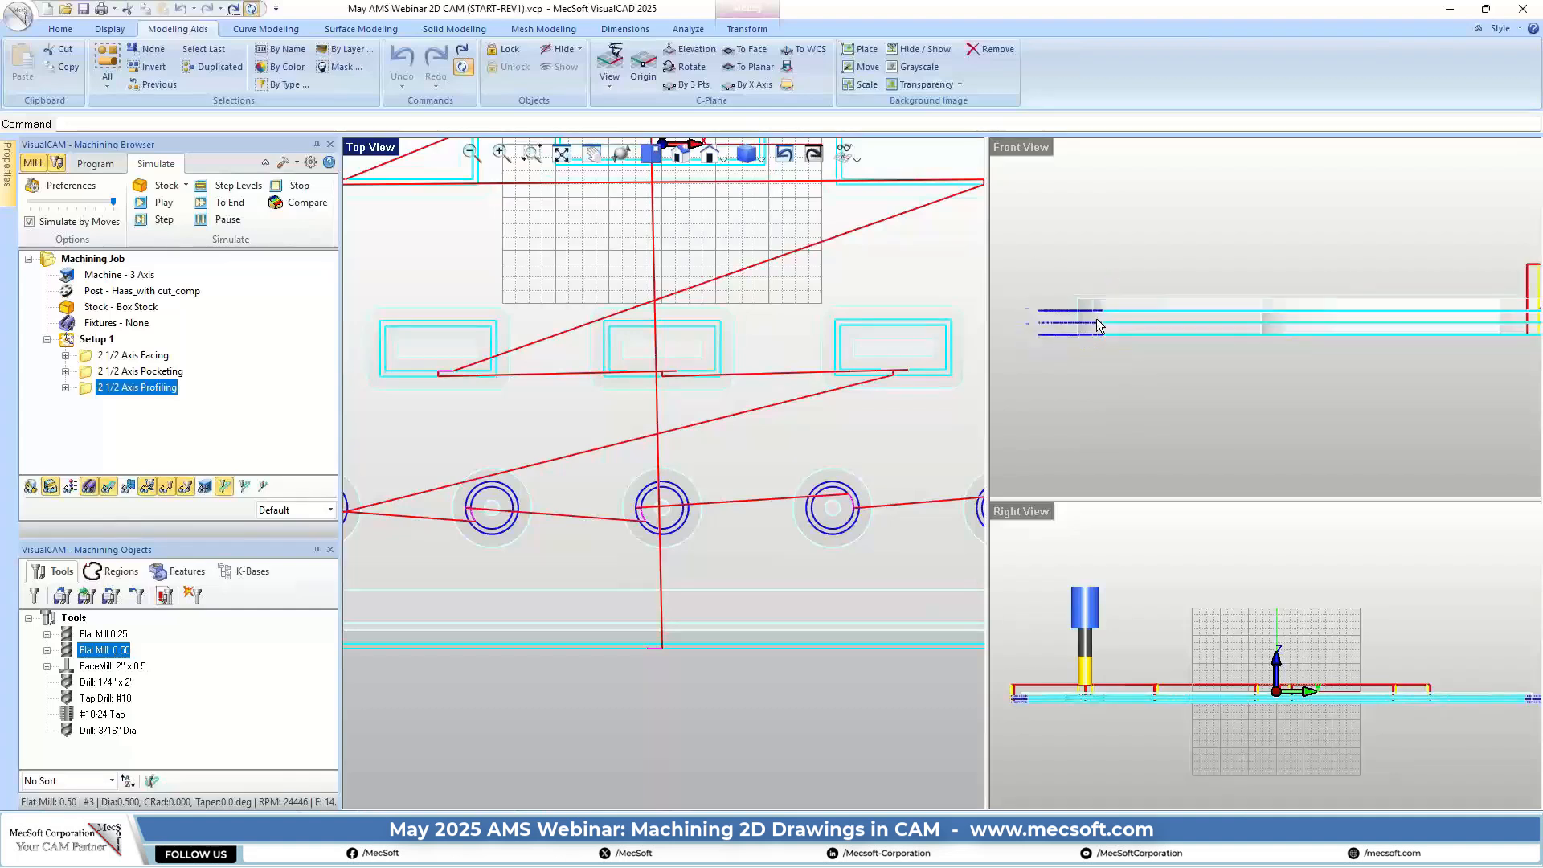
{"action": "scroll", "coordinate": [1116, 325], "scroll_direction": "up", "scroll_amount": 3}
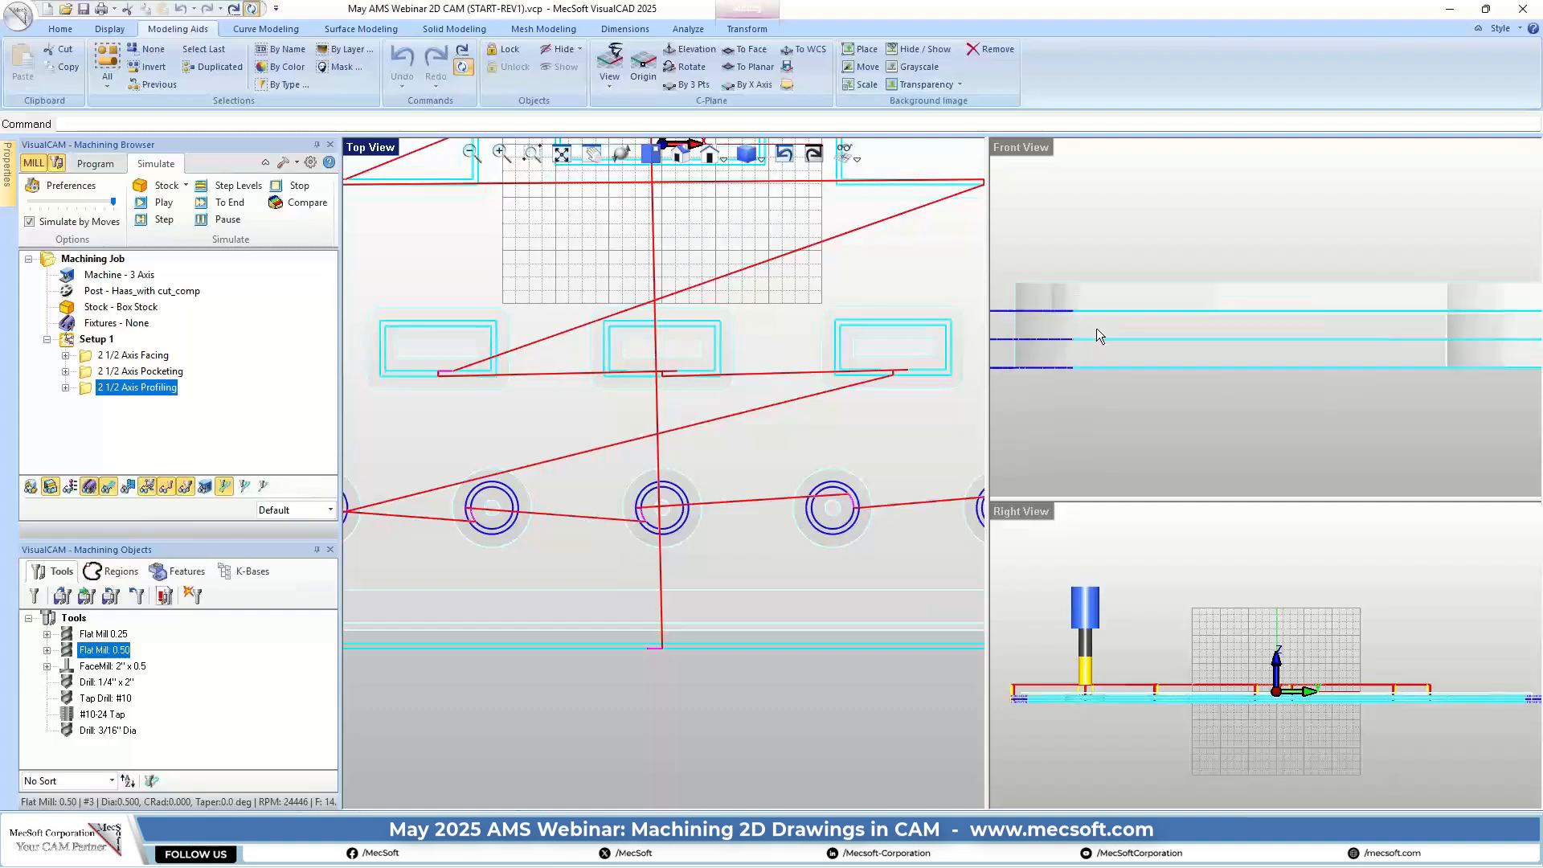
Hide the toolpath display and examine the cut stock's edge profile in the front view against the section drawing
{"action": "left_click", "coordinate": [108, 486]}
{"action": "scroll", "coordinate": [1223, 330], "scroll_direction": "down", "scroll_amount": 3}
{"action": "scroll", "coordinate": [1149, 305], "scroll_direction": "up", "scroll_amount": 8}
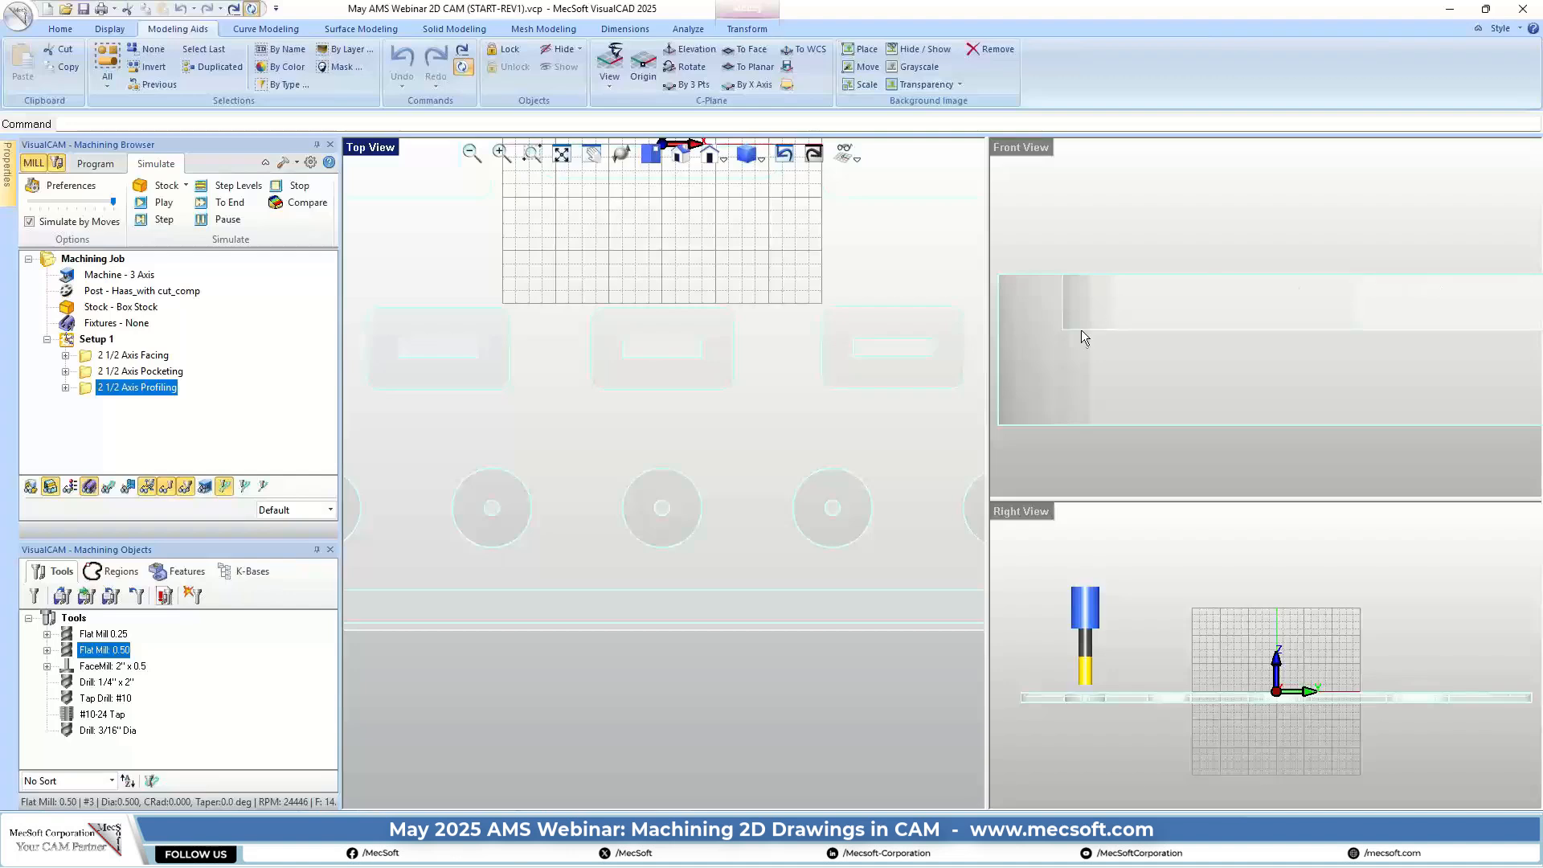
{"action": "scroll", "coordinate": [1157, 321], "scroll_direction": "down", "scroll_amount": 3}
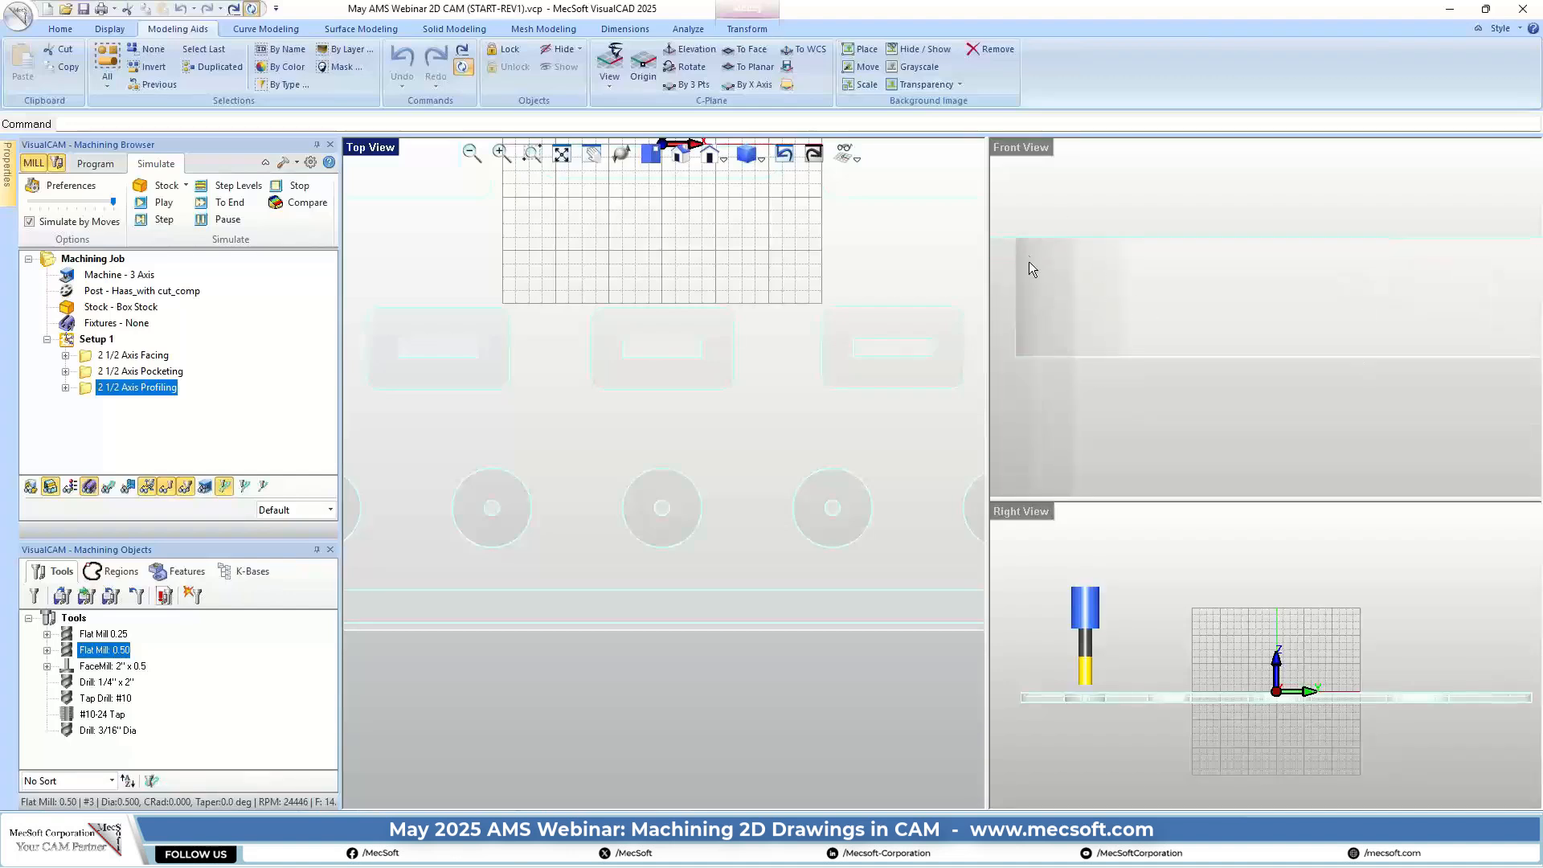
{"action": "scroll", "coordinate": [1213, 354], "scroll_direction": "down", "scroll_amount": 2}
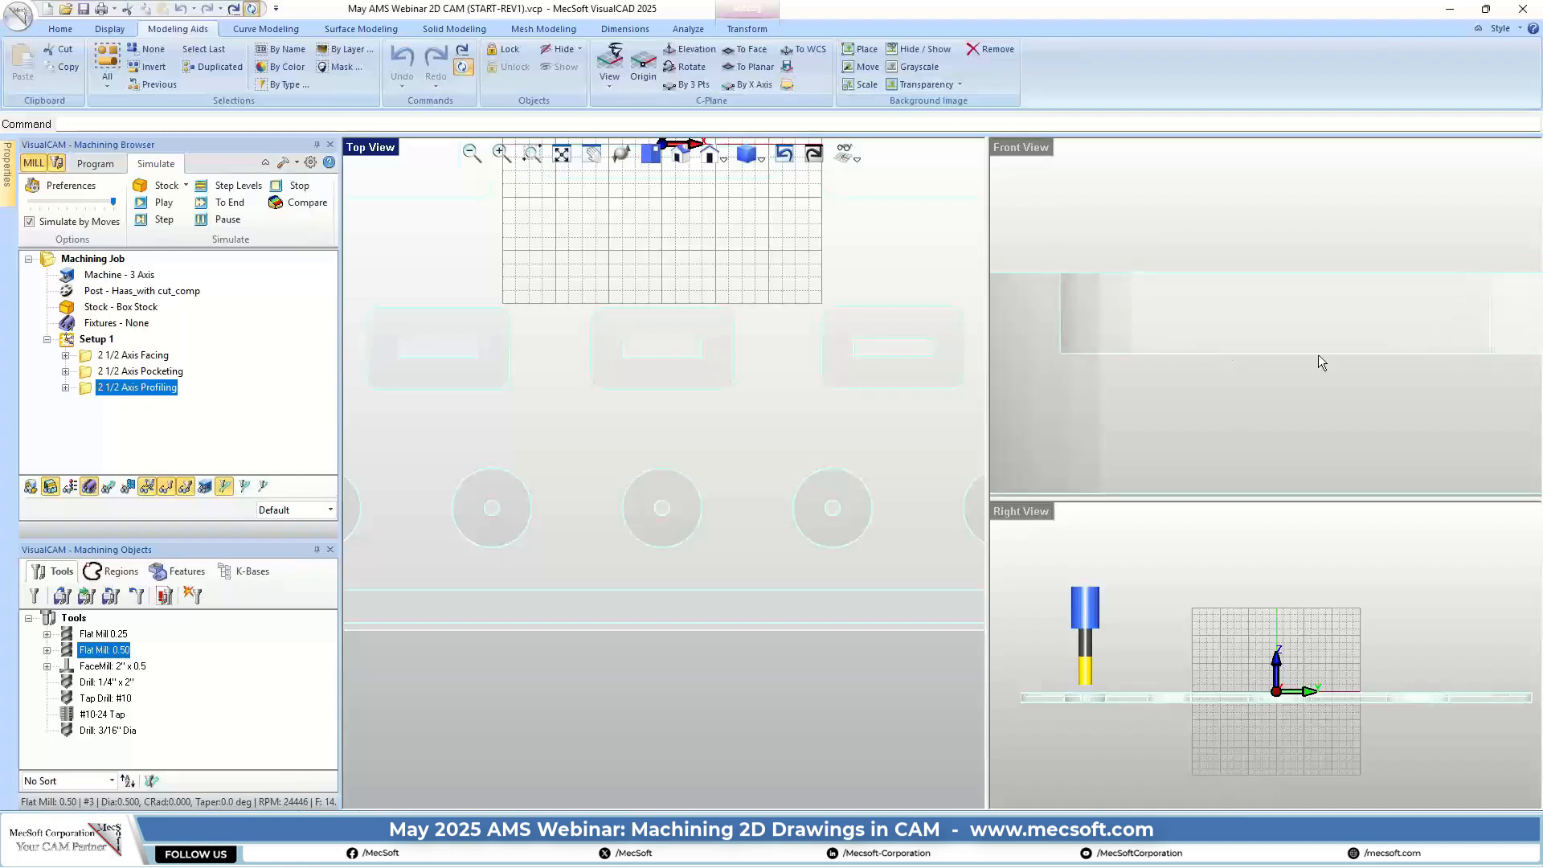
{"action": "scroll", "coordinate": [1149, 318], "scroll_direction": "up", "scroll_amount": 2}
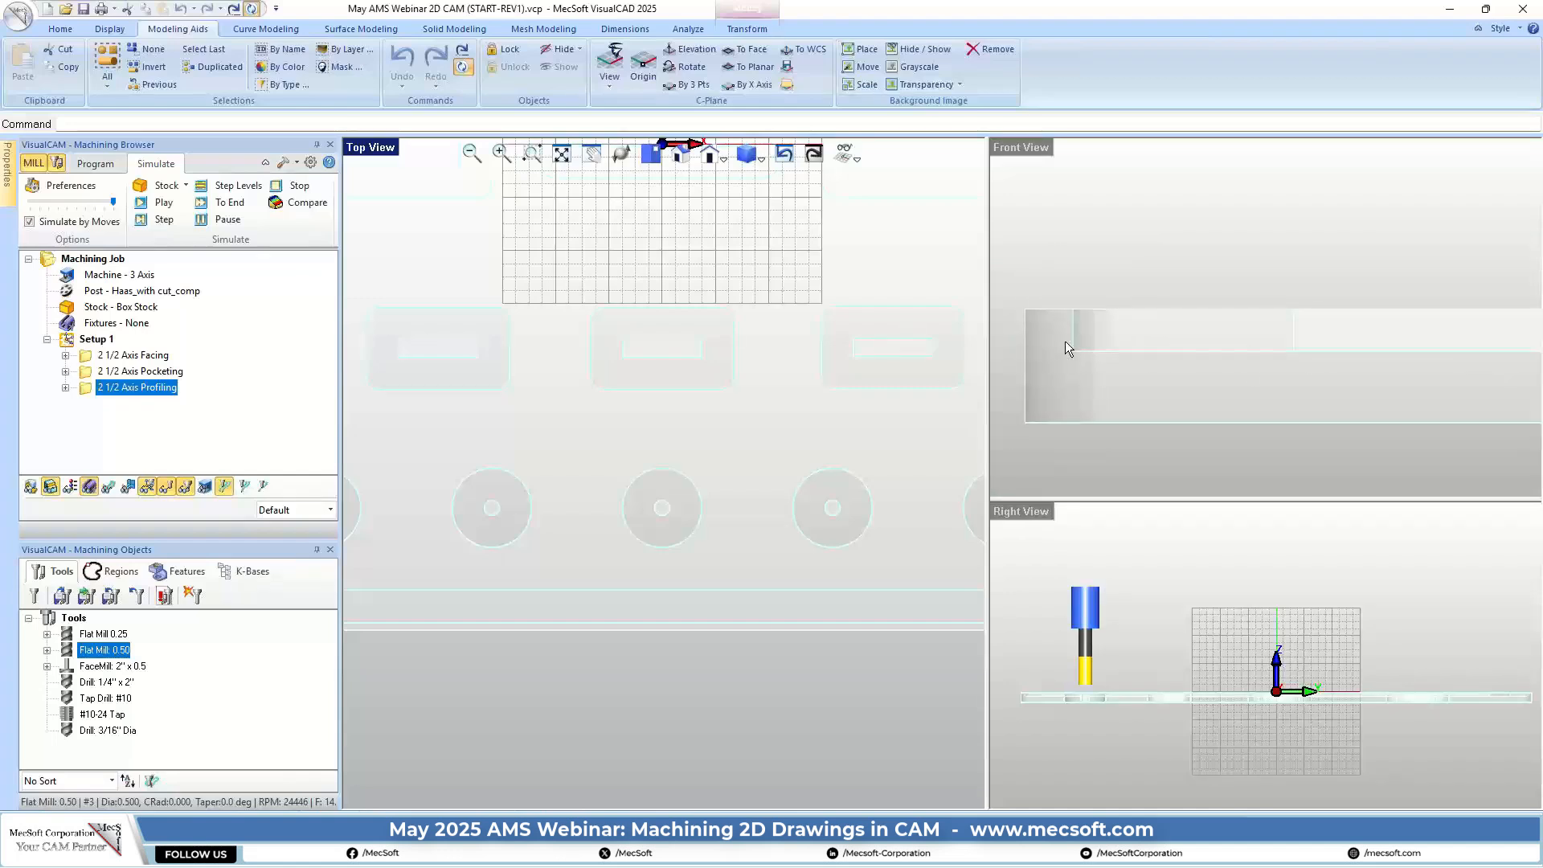
{"action": "scroll", "coordinate": [1121, 303], "scroll_direction": "down", "scroll_amount": 3}
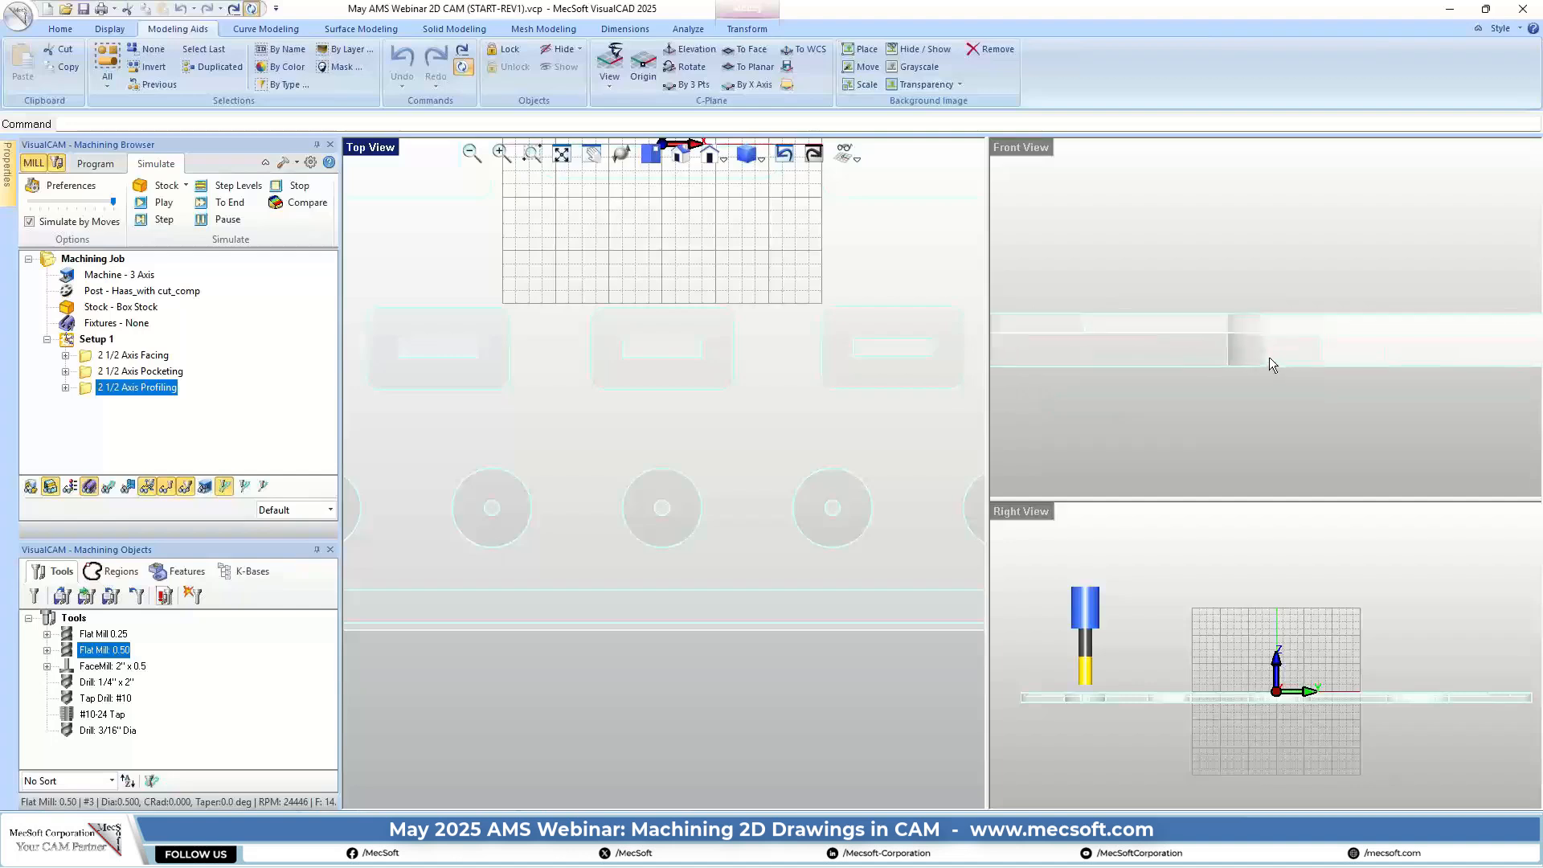
{"action": "scroll", "coordinate": [1254, 361], "scroll_direction": "up", "scroll_amount": 2}
{"action": "scroll", "coordinate": [1087, 344], "scroll_direction": "down", "scroll_amount": 3}
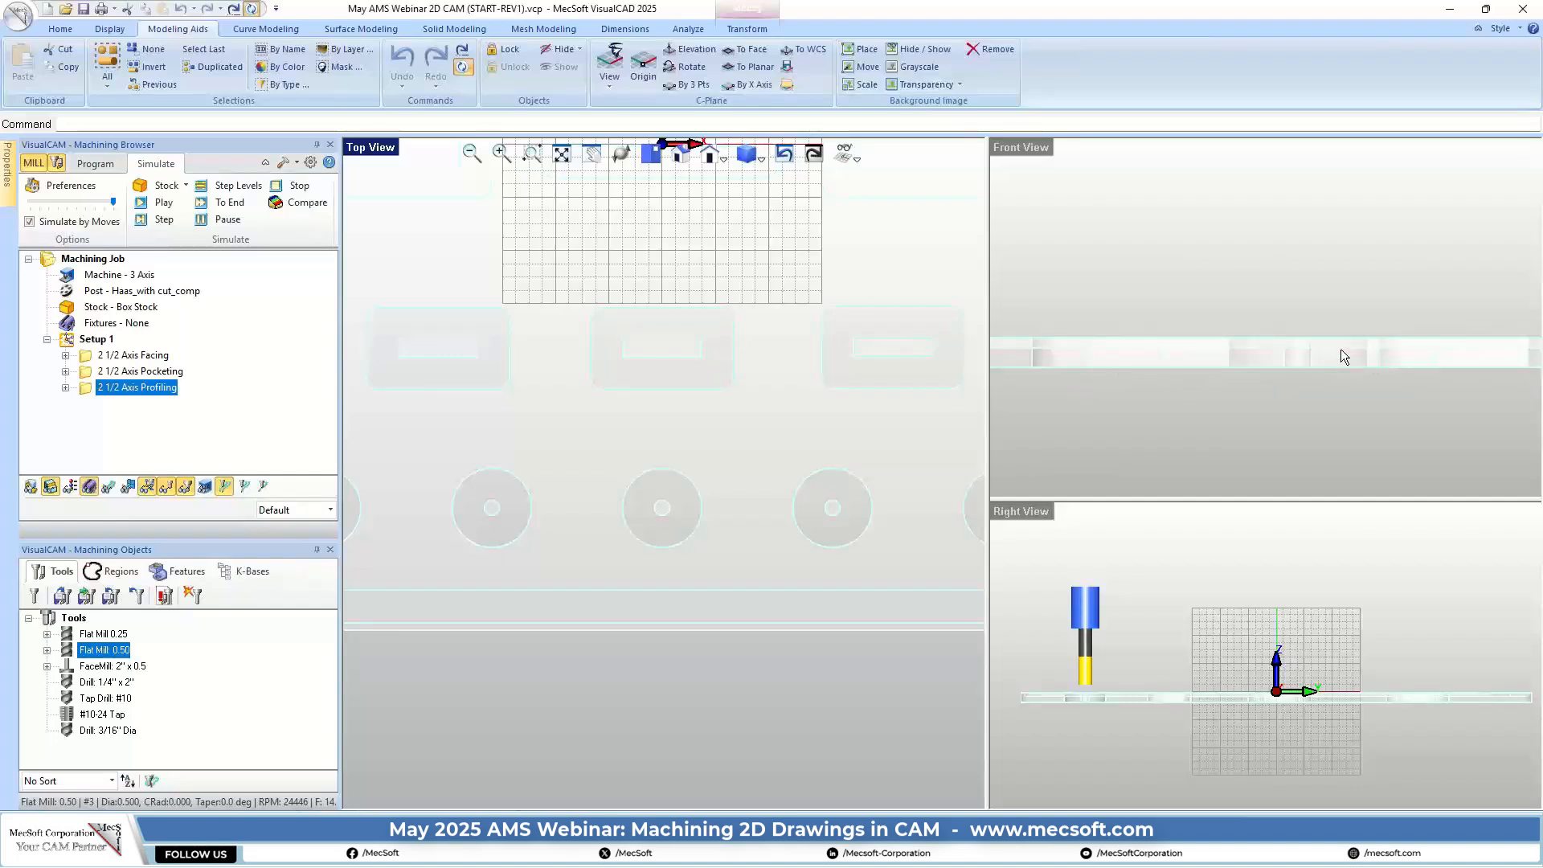
{"action": "scroll", "coordinate": [1340, 348], "scroll_direction": "up", "scroll_amount": 2}
{"action": "scroll", "coordinate": [1286, 345], "scroll_direction": "down", "scroll_amount": 3}
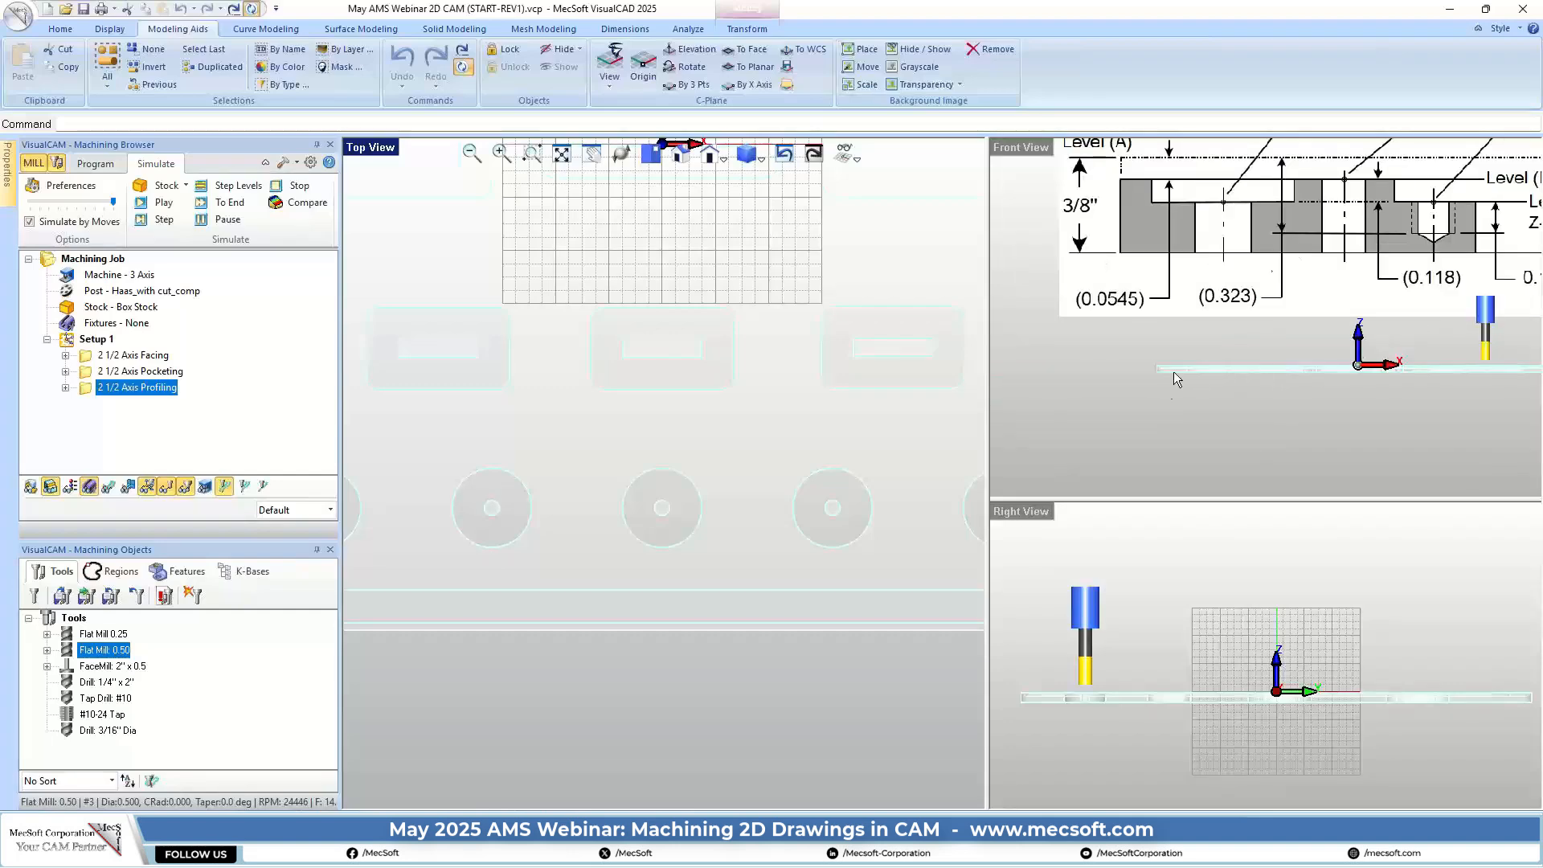
{"action": "scroll", "coordinate": [1167, 381], "scroll_direction": "down", "scroll_amount": 3}
{"action": "scroll", "coordinate": [1176, 338], "scroll_direction": "up", "scroll_amount": 2}
{"action": "scroll", "coordinate": [701, 618], "scroll_direction": "down", "scroll_amount": 5}
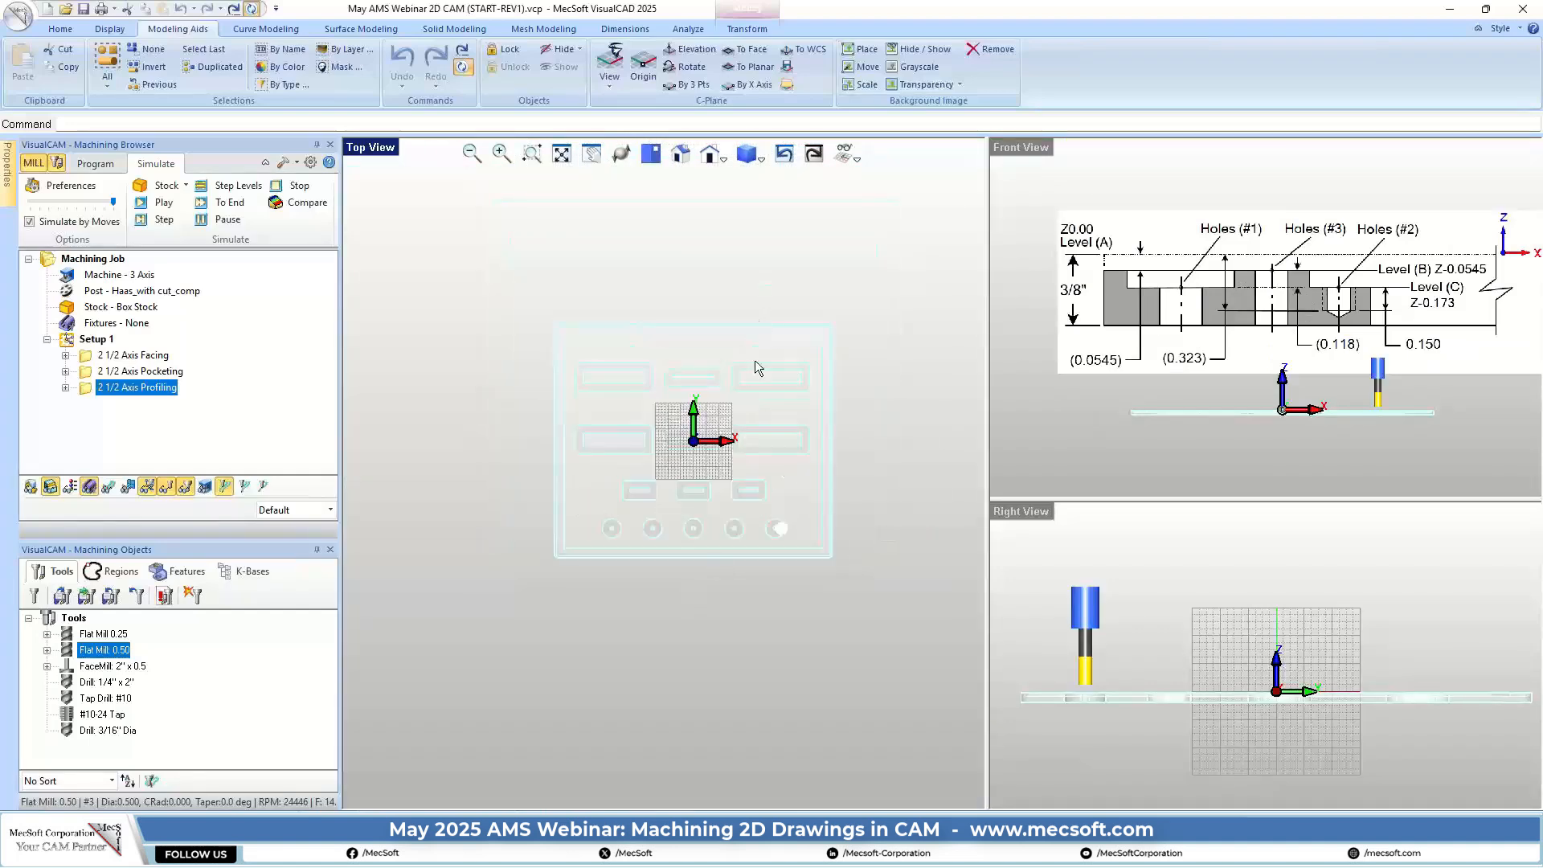
Set the stock model's simulation display transparency to fully opaque in the simulation preferences and apply it
{"action": "scroll", "coordinate": [747, 381], "scroll_direction": "up", "scroll_amount": 3}
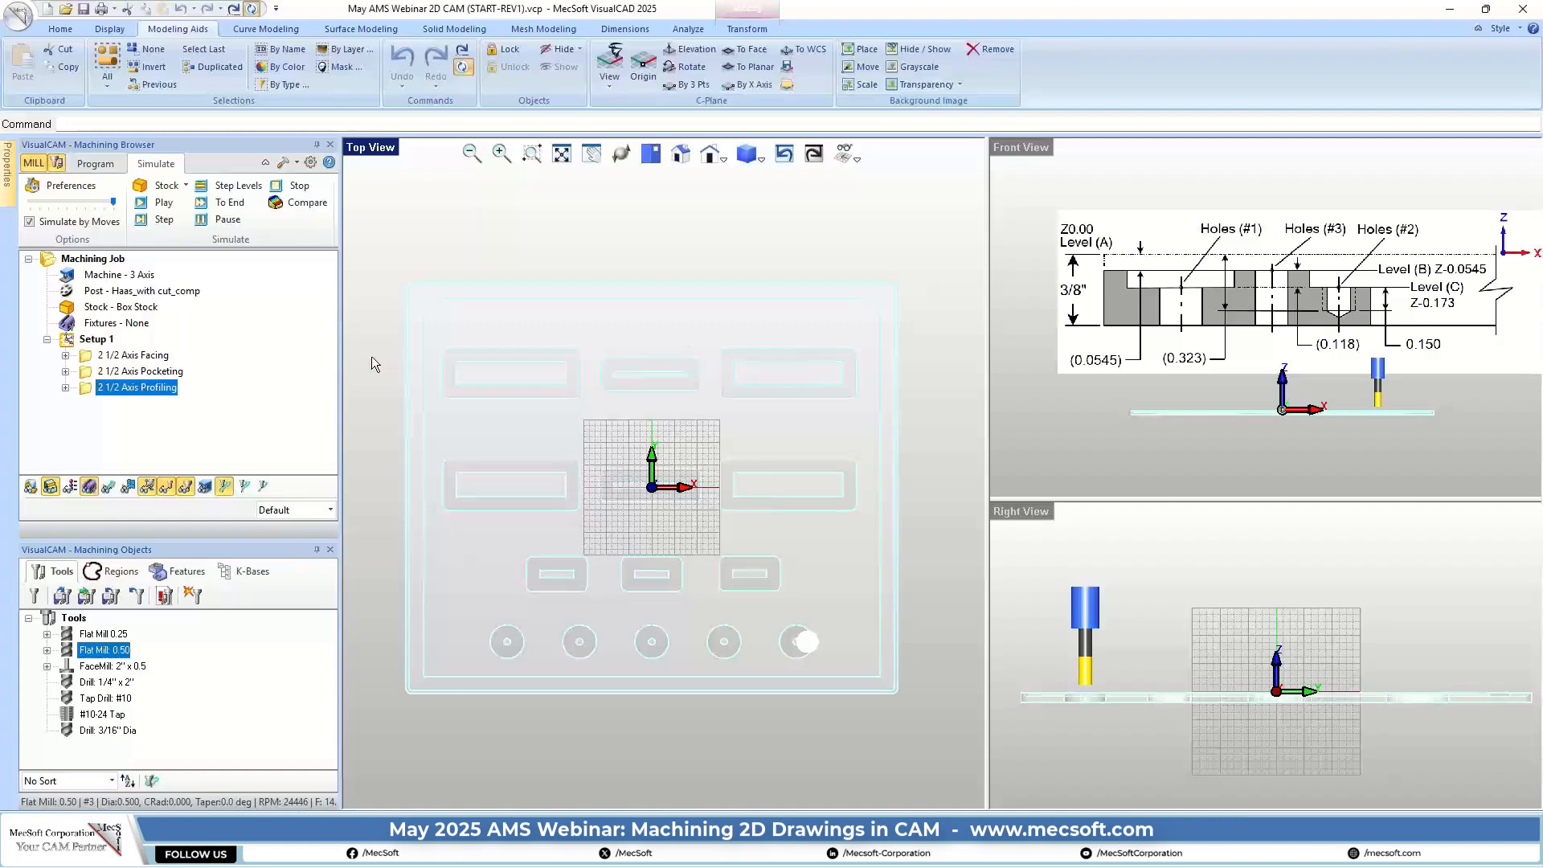
{"action": "left_click", "coordinate": [162, 205]}
{"action": "left_click", "coordinate": [85, 188]}
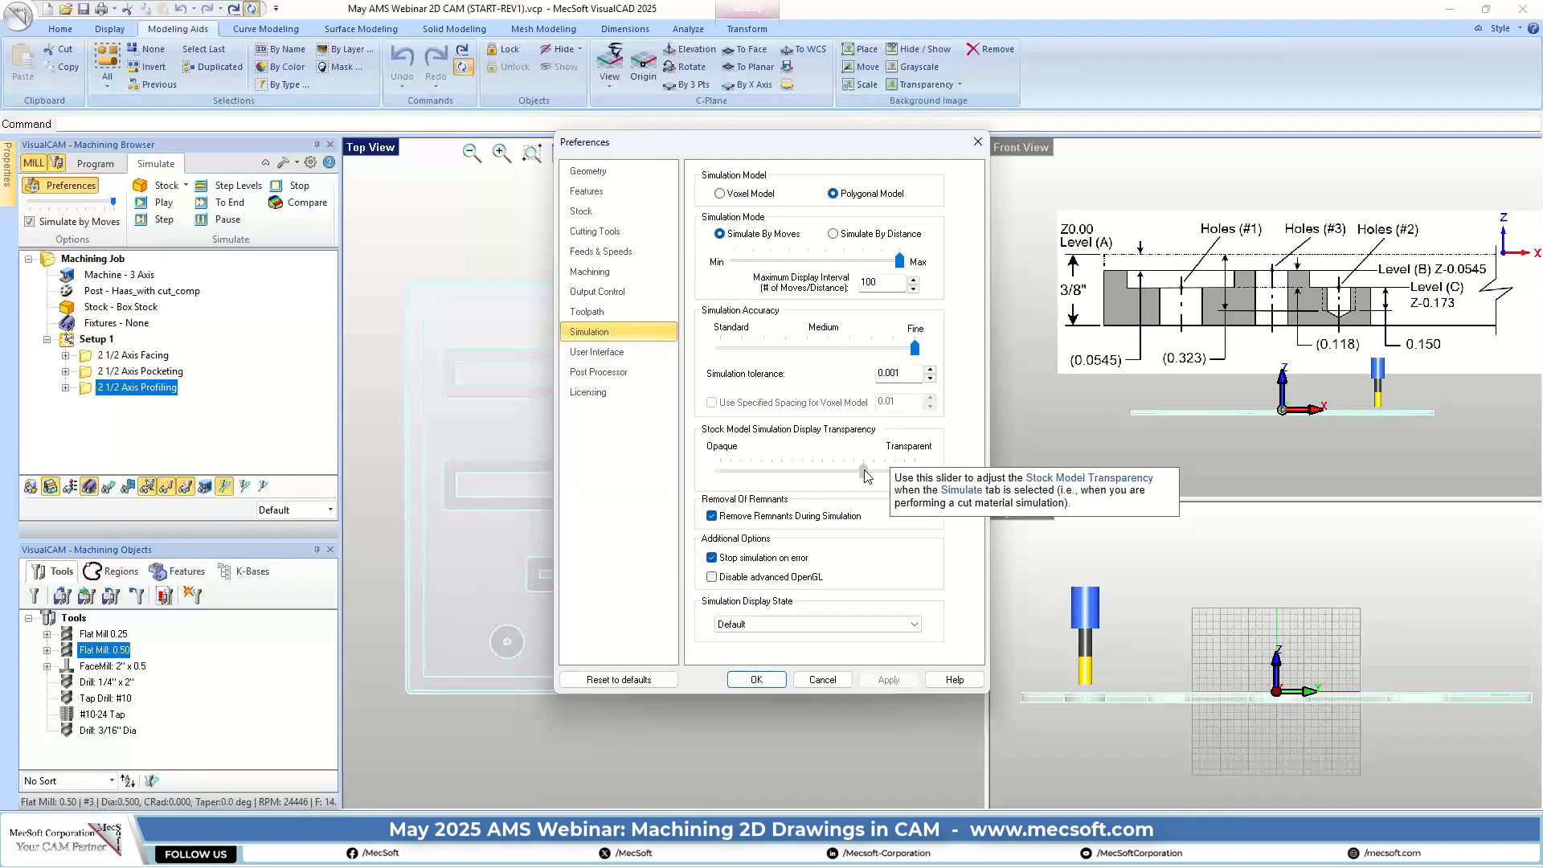
{"action": "left_click_drag", "start_coordinate": [865, 474], "coordinate": [707, 482]}
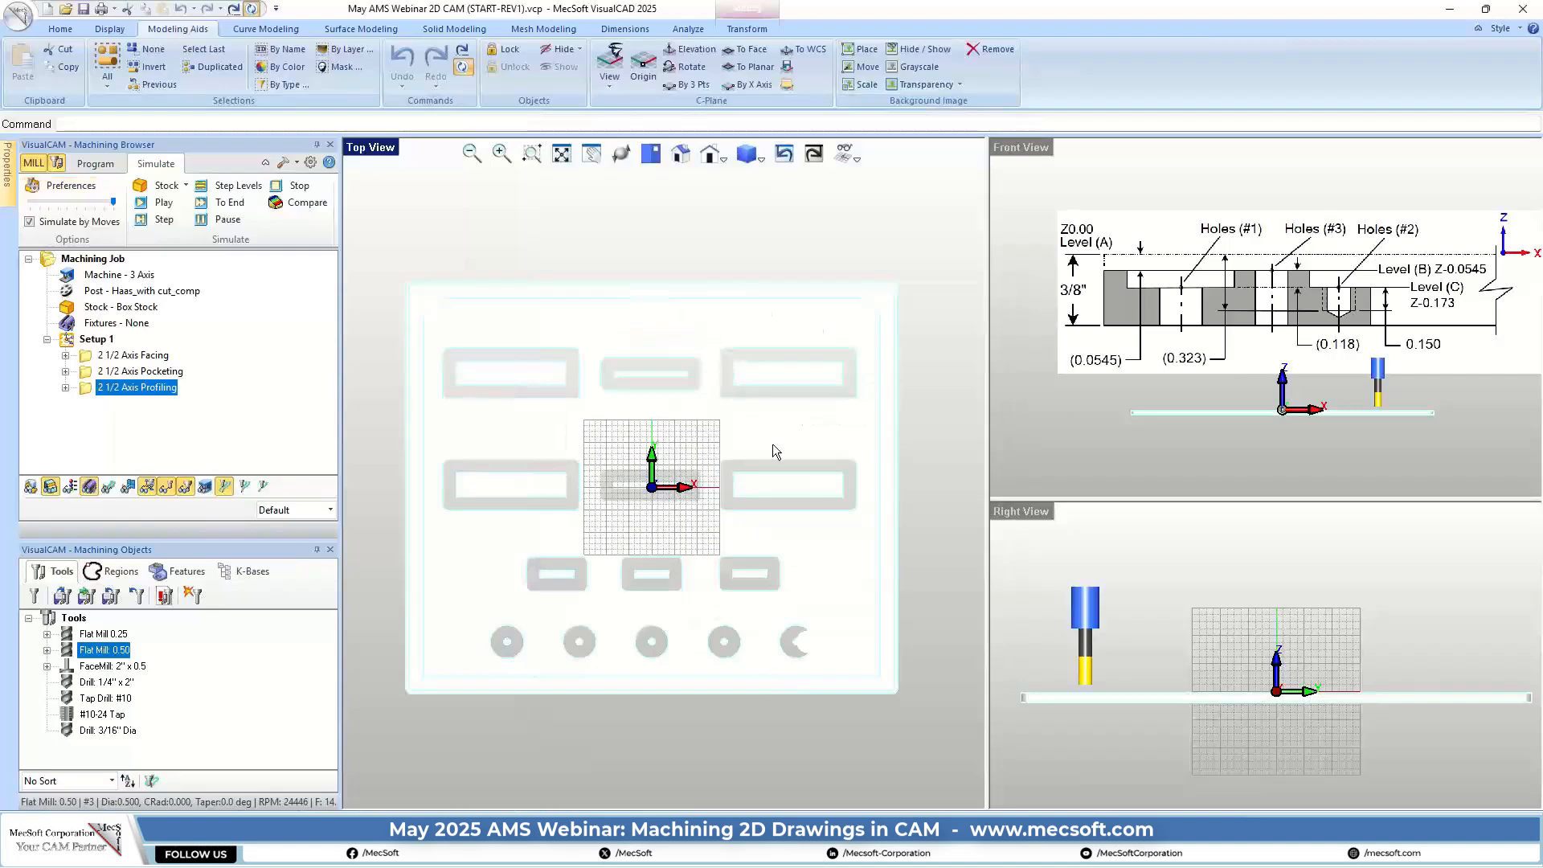
Set the simulation color of the 2 1/2 Axis Facing operation to blue in its operation properties
{"action": "left_click", "coordinate": [681, 154]}
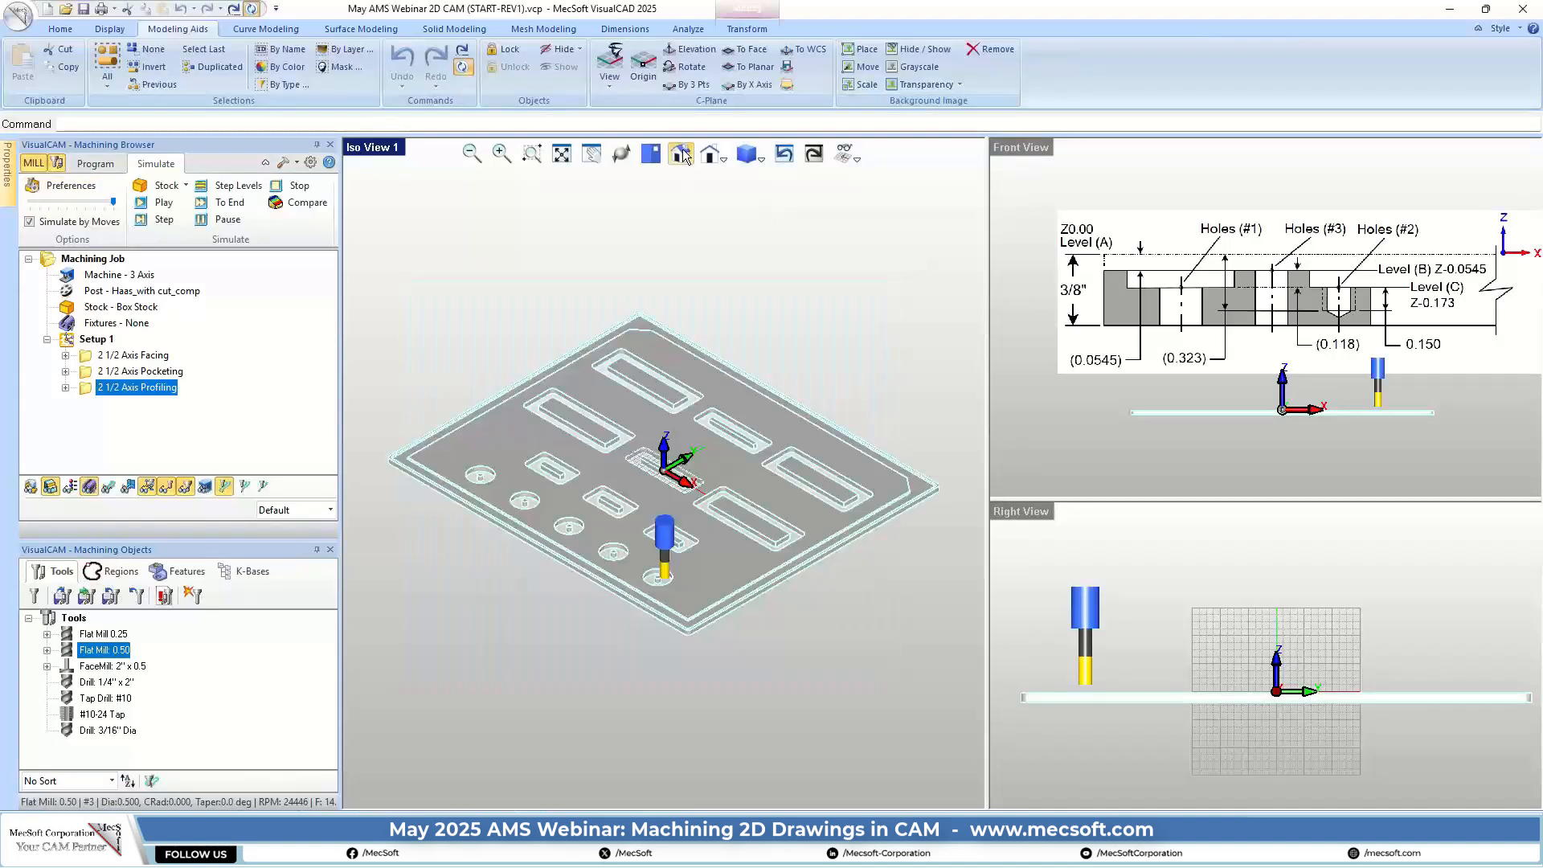
{"action": "scroll", "coordinate": [616, 493], "scroll_direction": "up", "scroll_amount": 4}
{"action": "scroll", "coordinate": [672, 451], "scroll_direction": "up", "scroll_amount": 1}
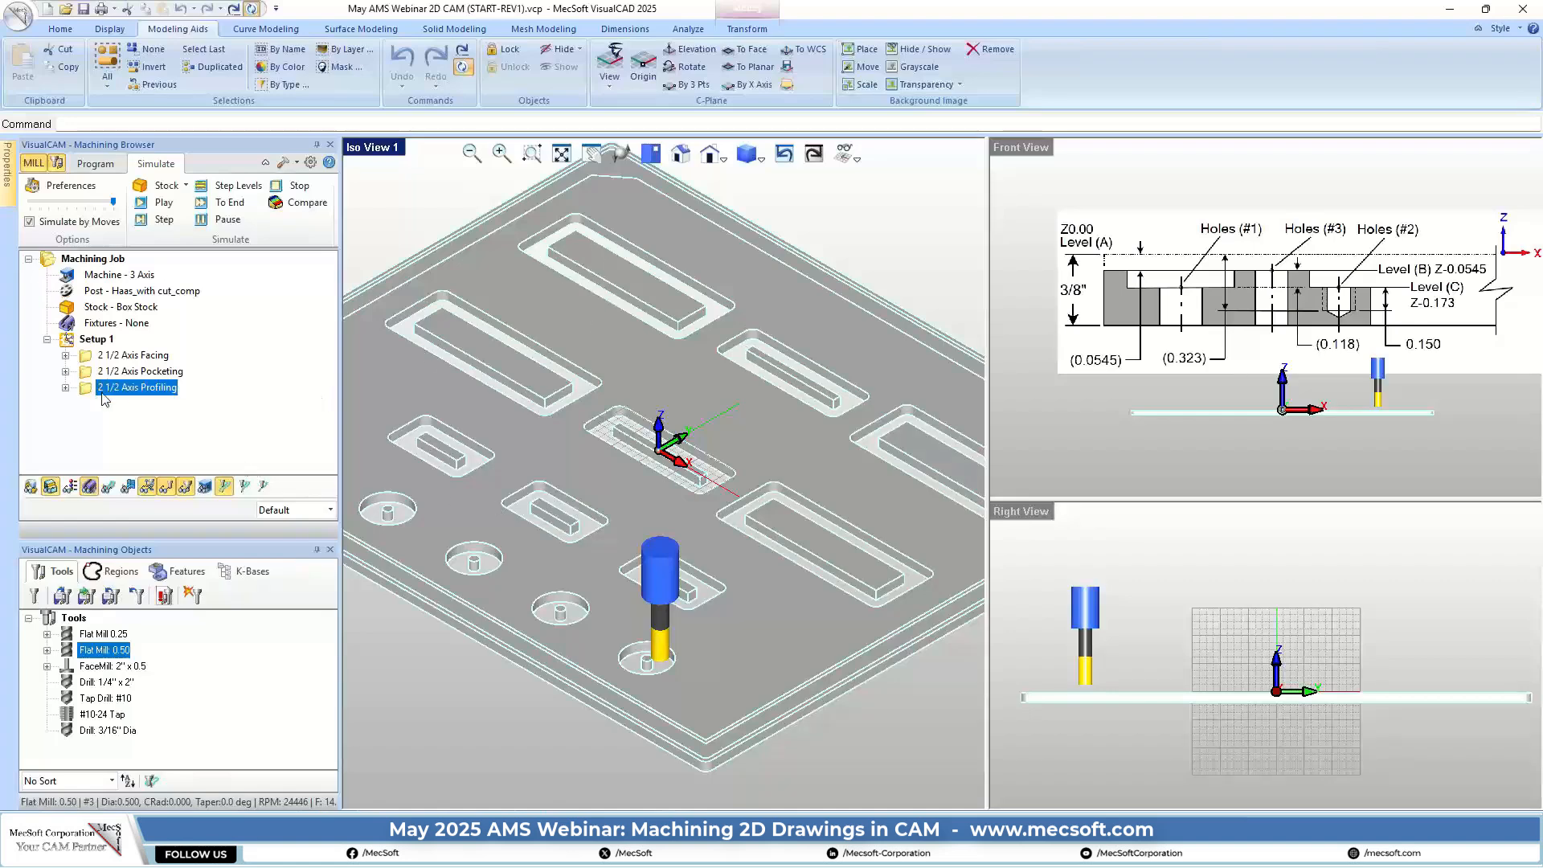
{"action": "left_click", "coordinate": [108, 359]}
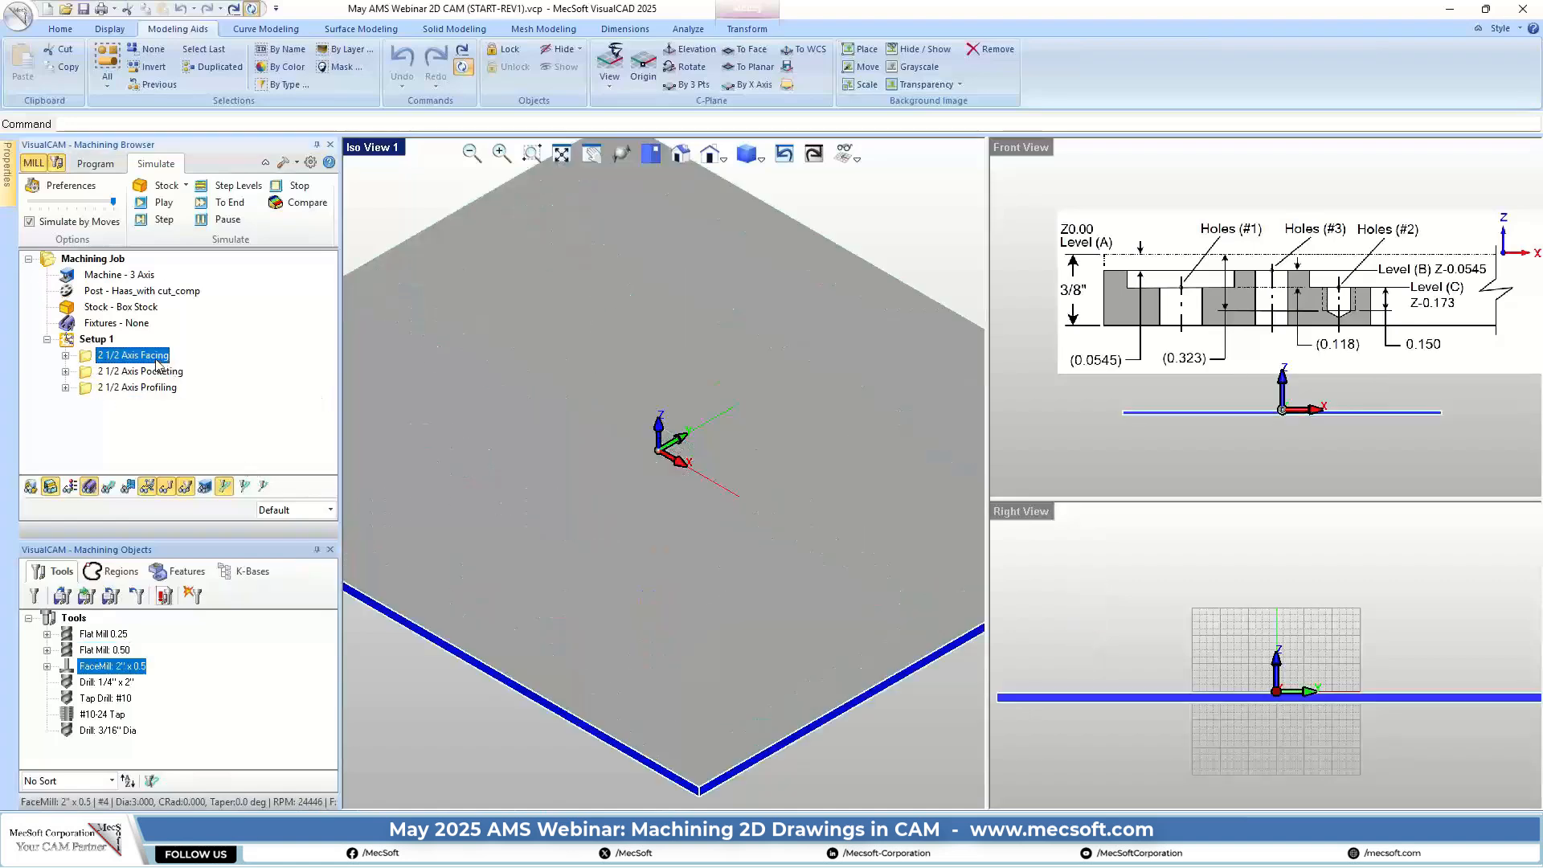
{"action": "right_click", "coordinate": [157, 363]}
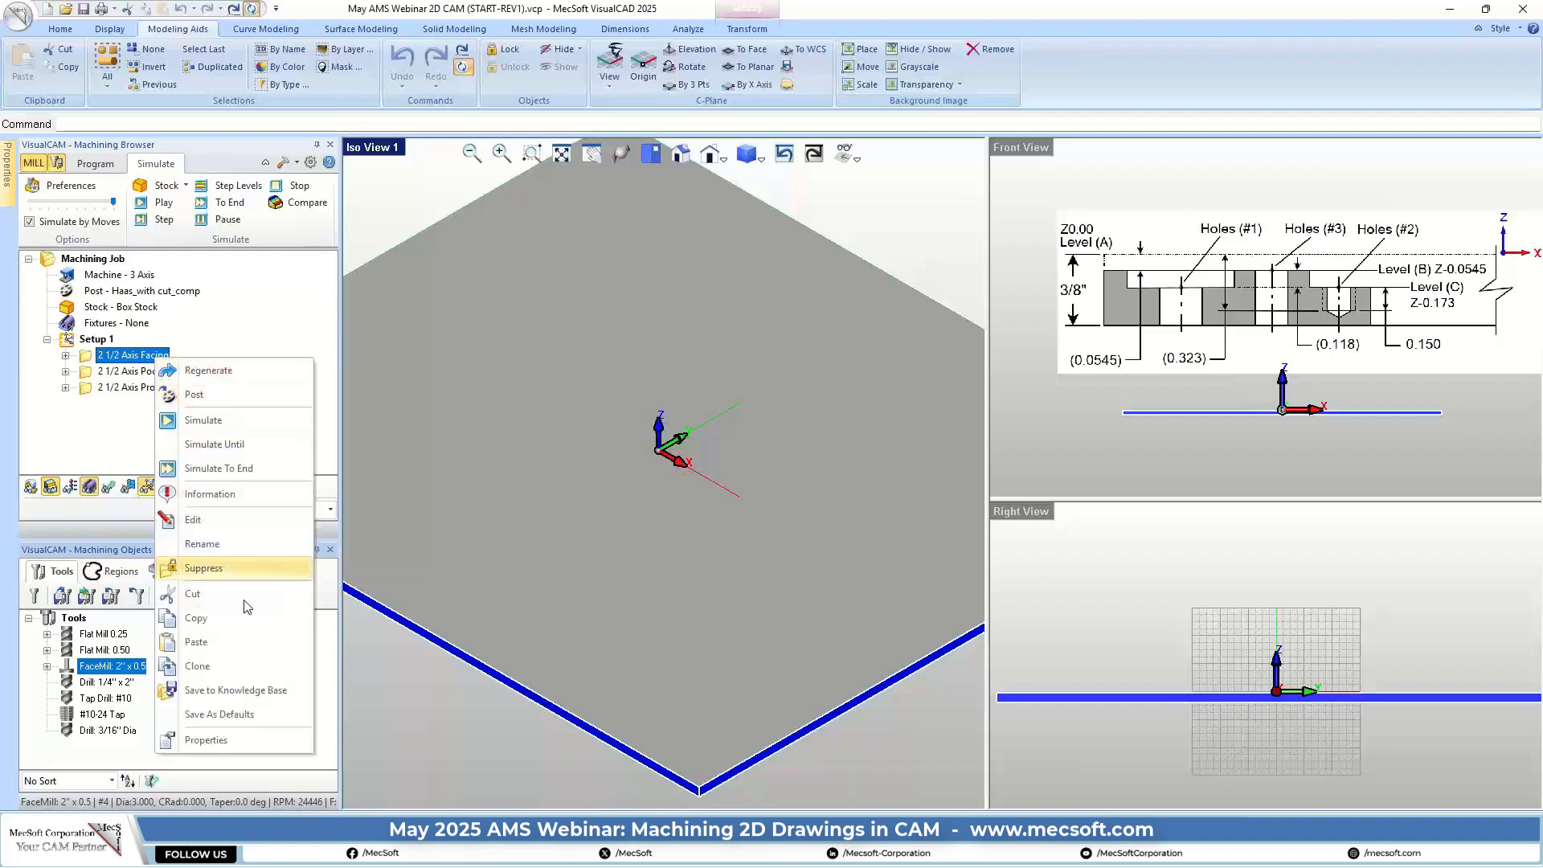
{"action": "left_click", "coordinate": [222, 744]}
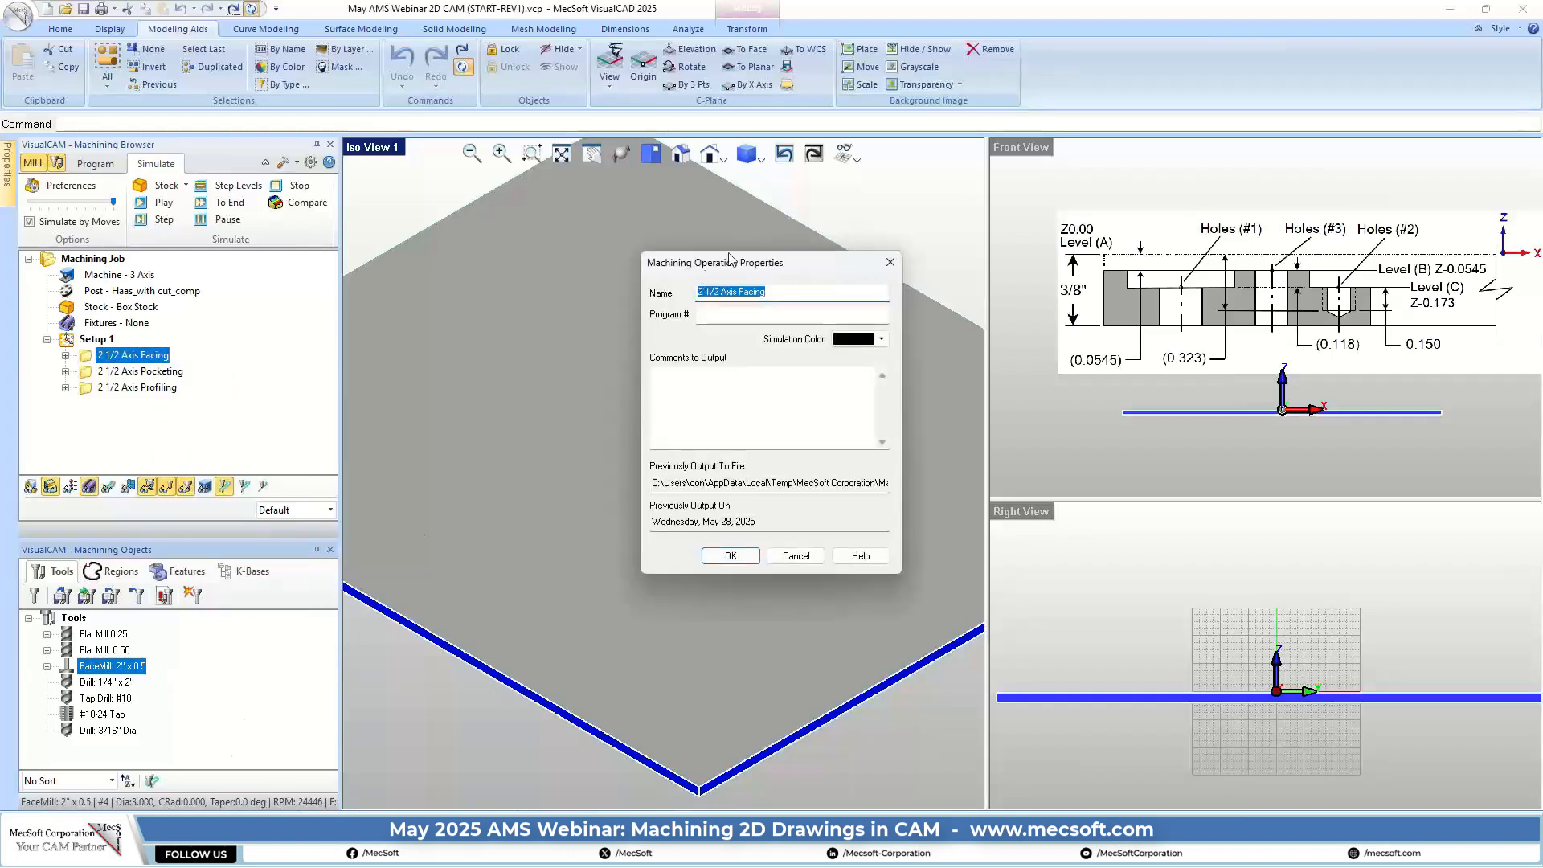
{"action": "left_click_drag", "start_coordinate": [772, 271], "coordinate": [427, 269]}
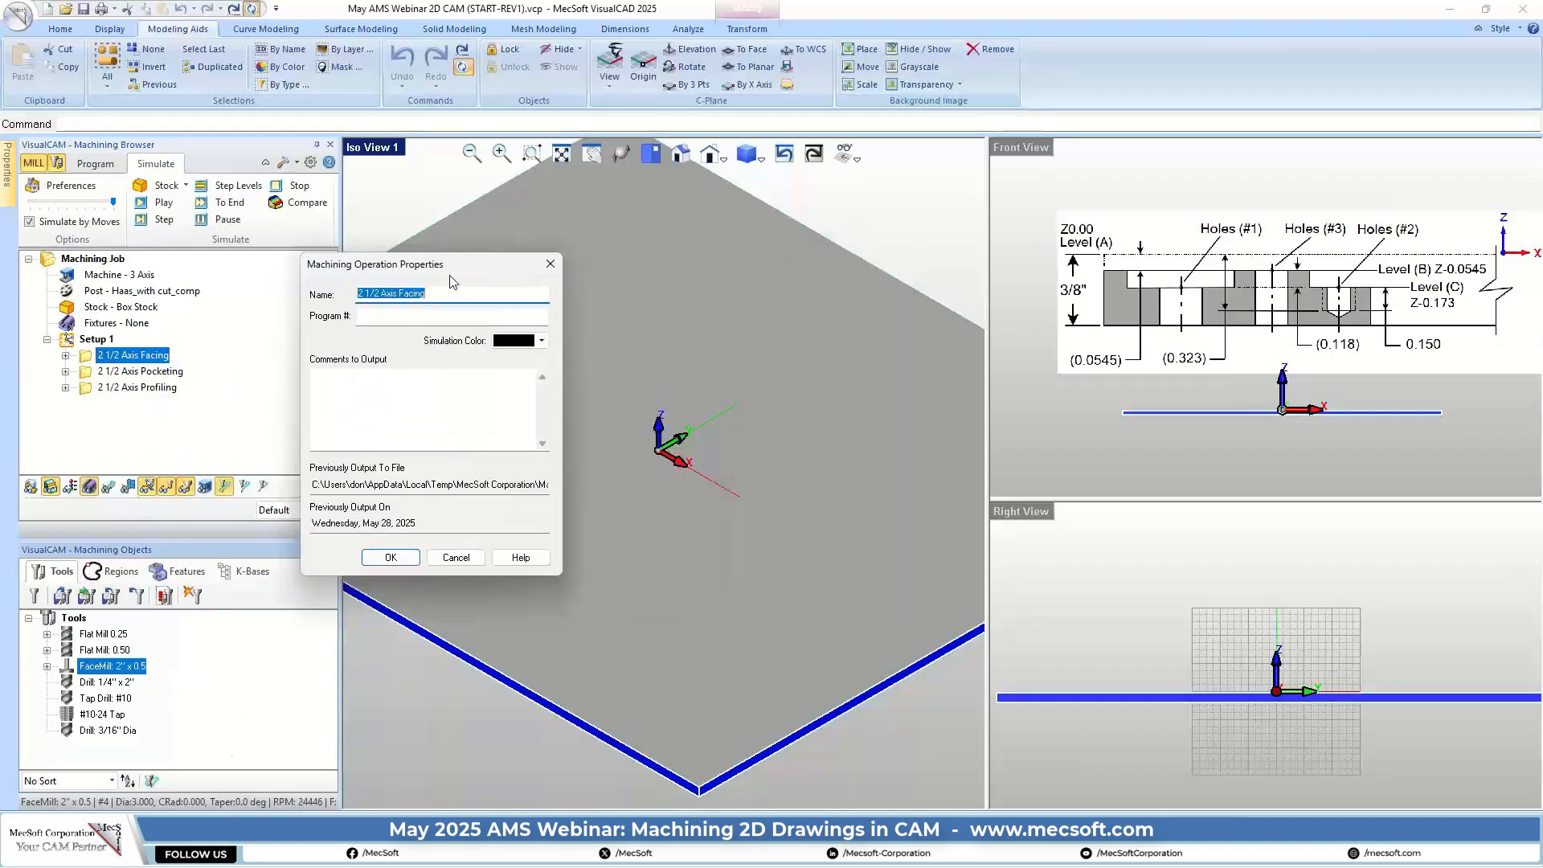
{"action": "left_click", "coordinate": [537, 338]}
{"action": "left_click", "coordinate": [571, 396]}
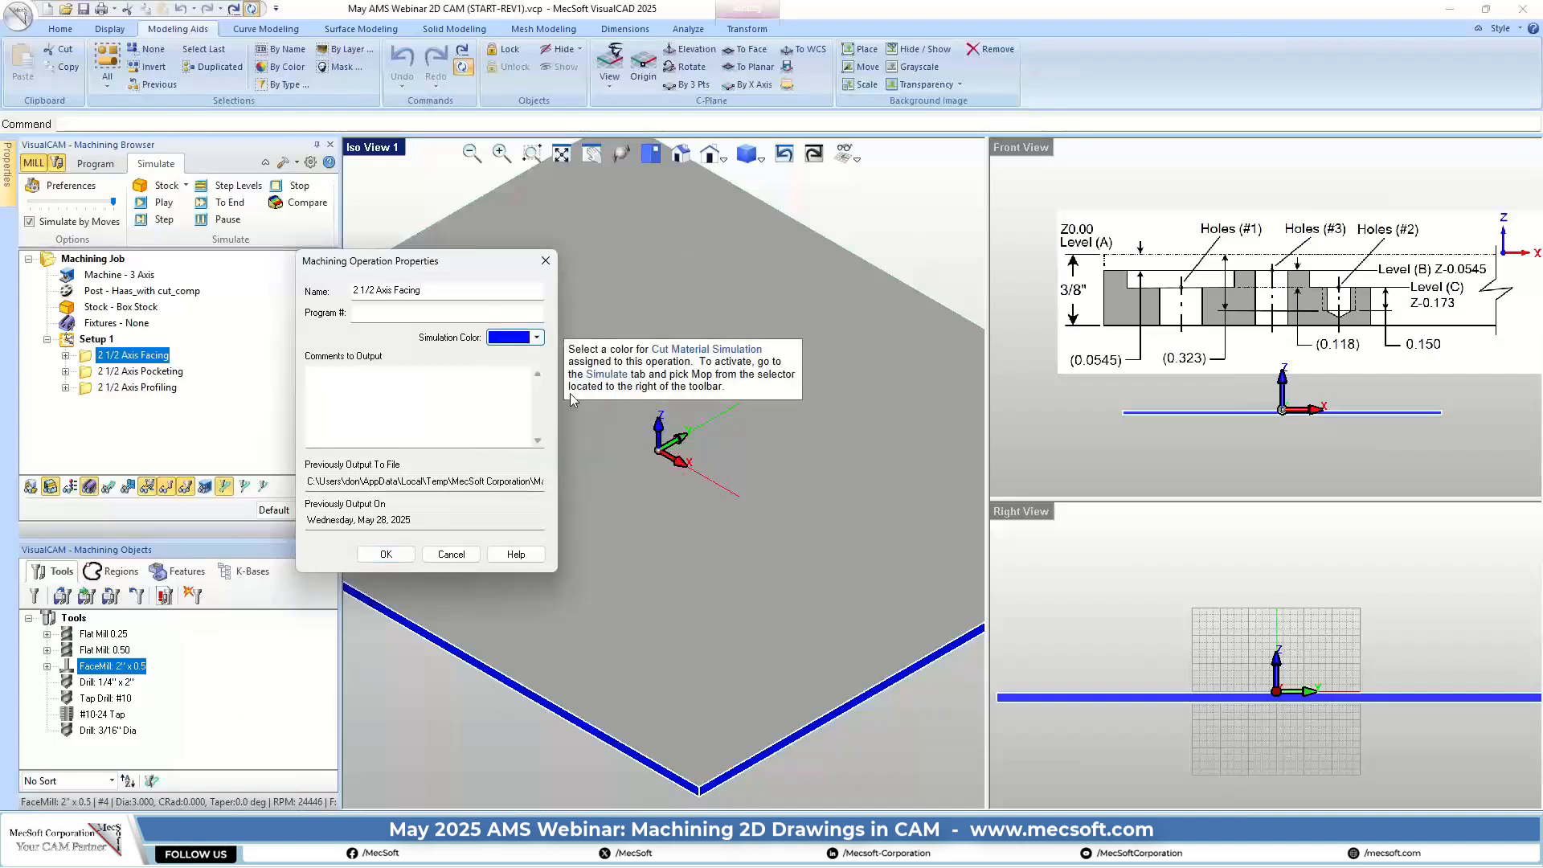
{"action": "left_click", "coordinate": [387, 555]}
Set the simulation color of the 2 1/2 Axis Pocketing operation to sky blue in its operation properties
{"action": "left_click", "coordinate": [160, 373]}
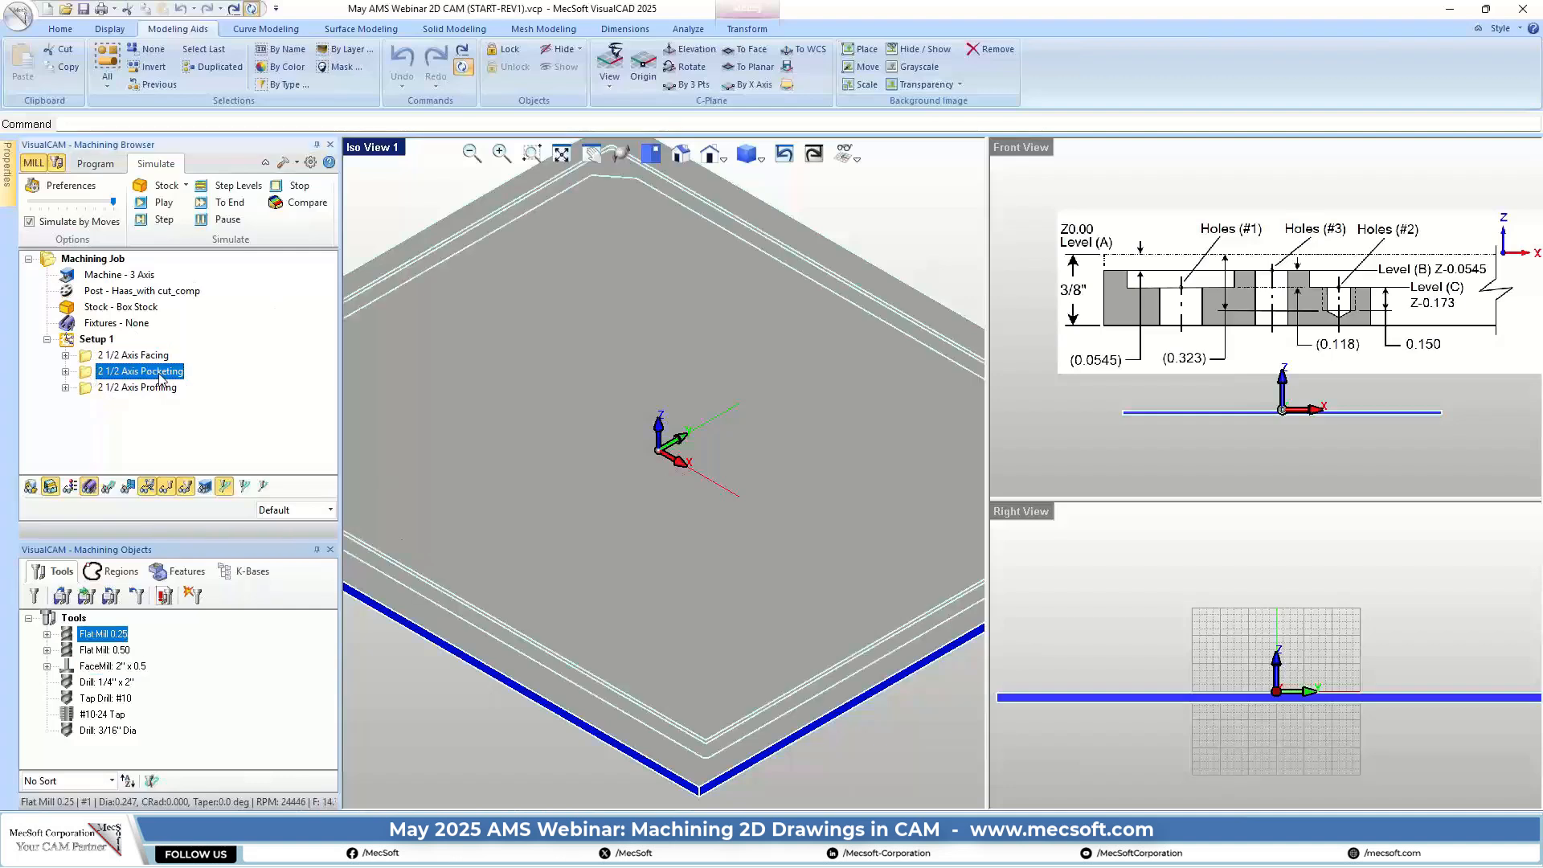
{"action": "right_click", "coordinate": [160, 374]}
{"action": "left_click", "coordinate": [214, 752]}
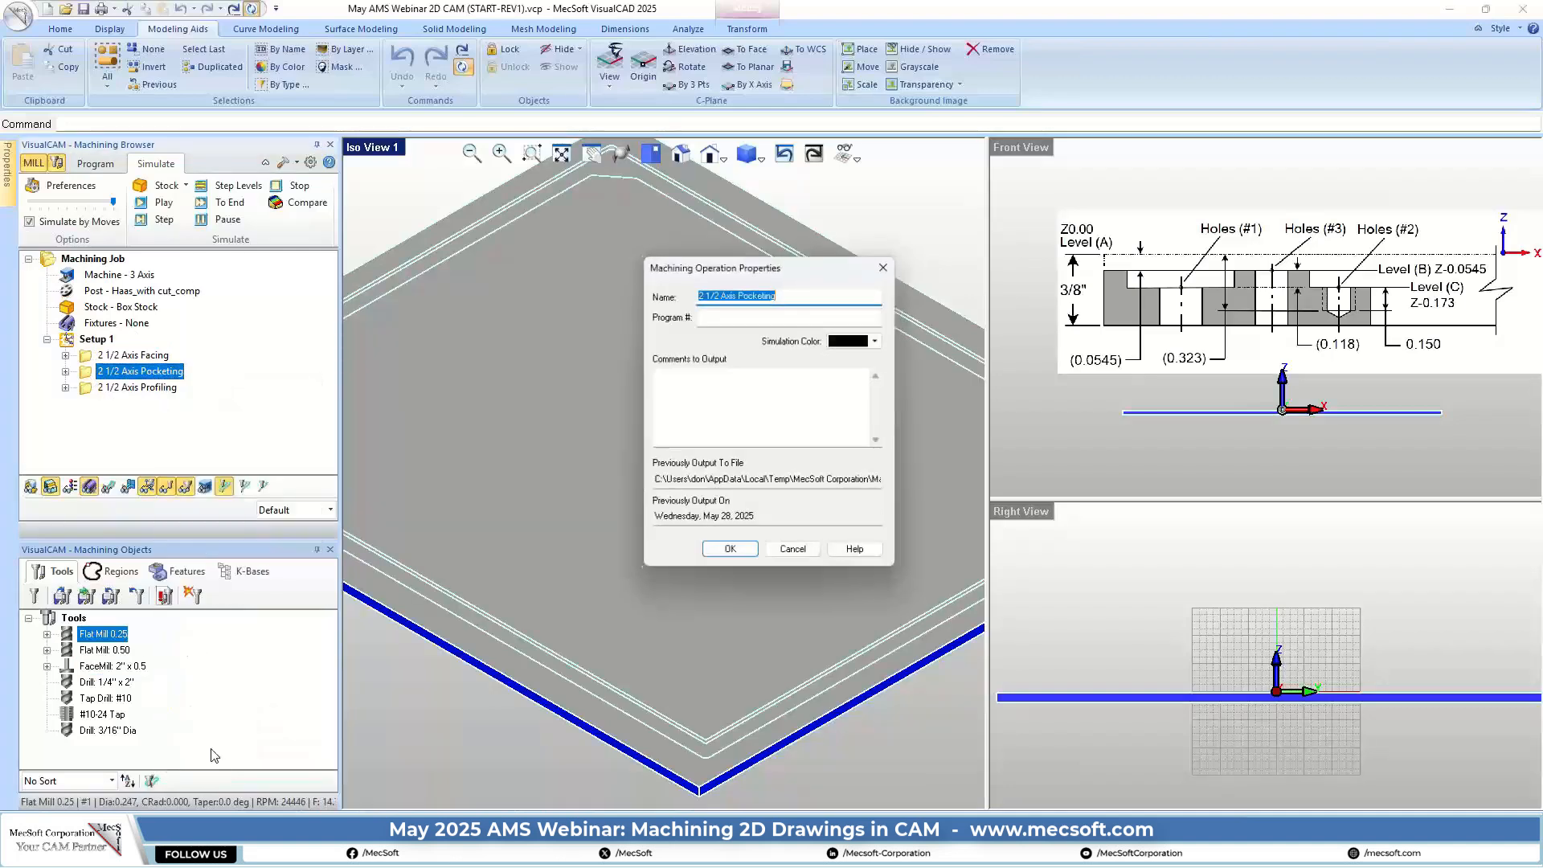
{"action": "left_click", "coordinate": [880, 339]}
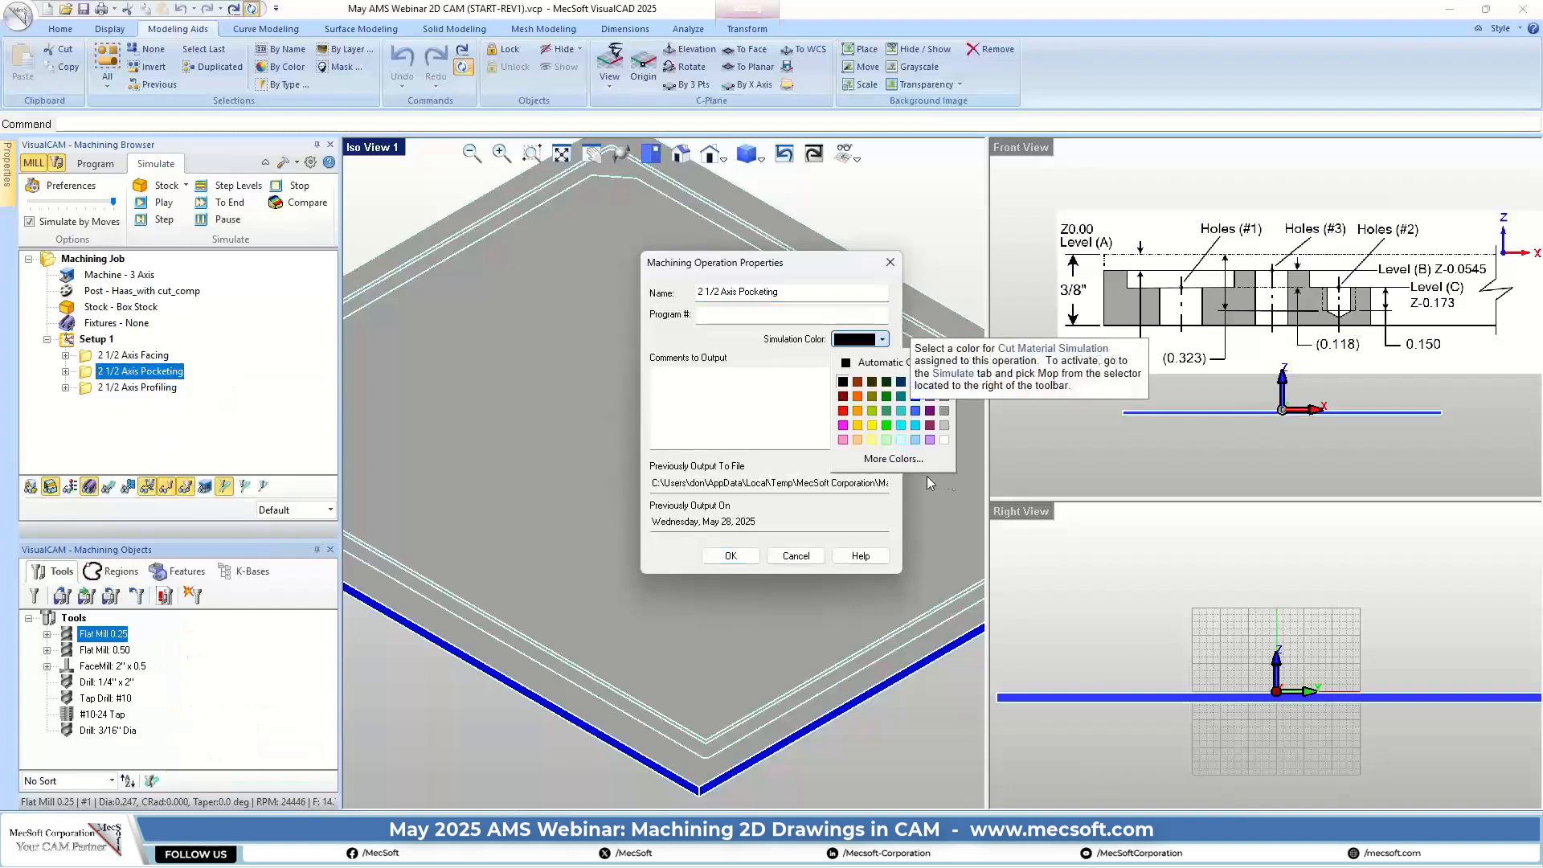
{"action": "left_click", "coordinate": [915, 426]}
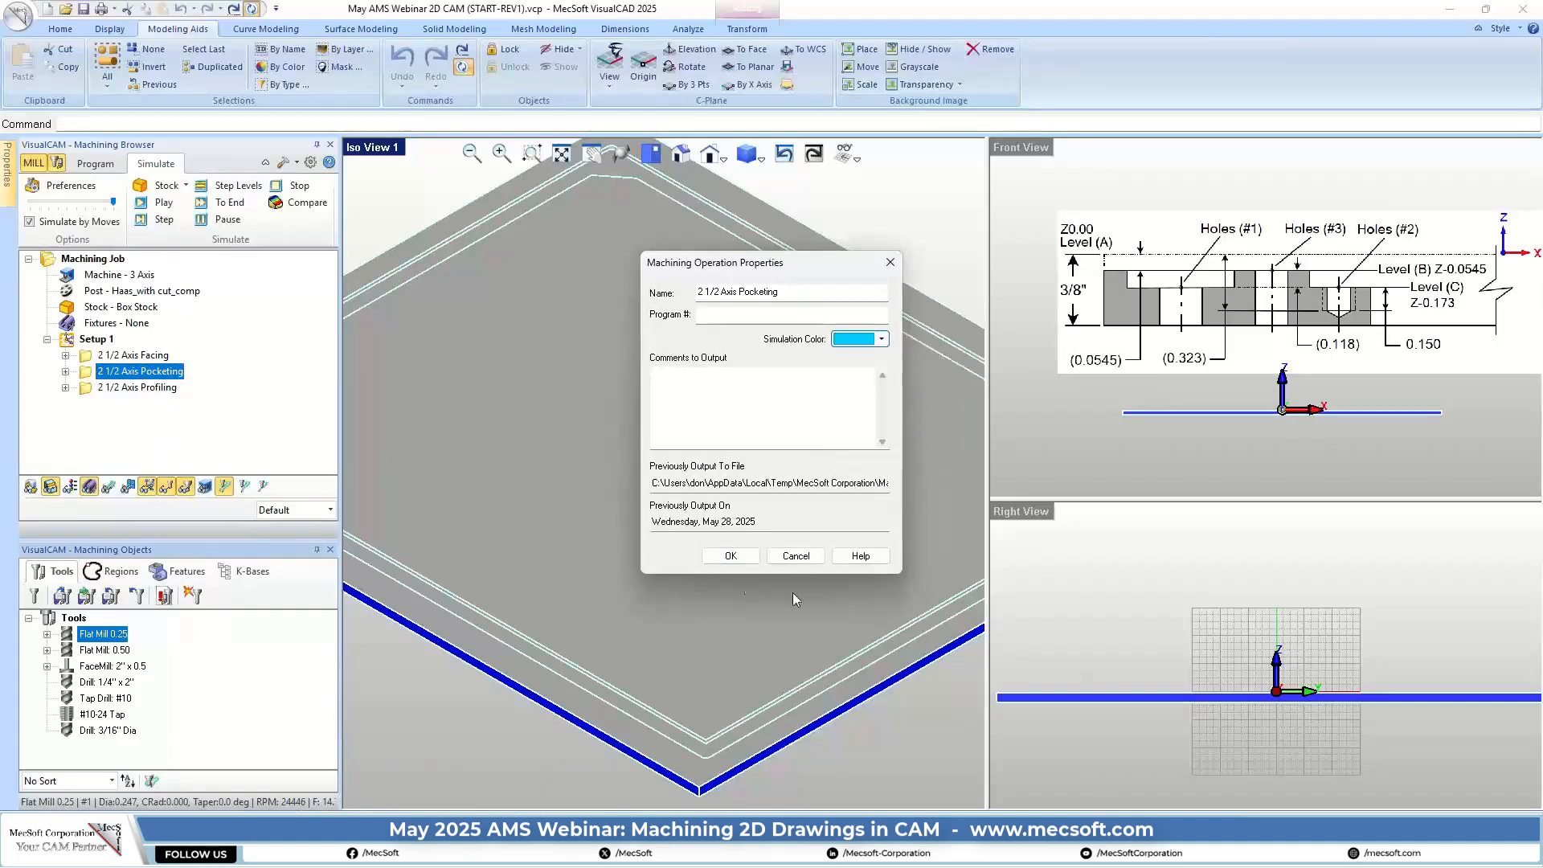
{"action": "left_click", "coordinate": [731, 556]}
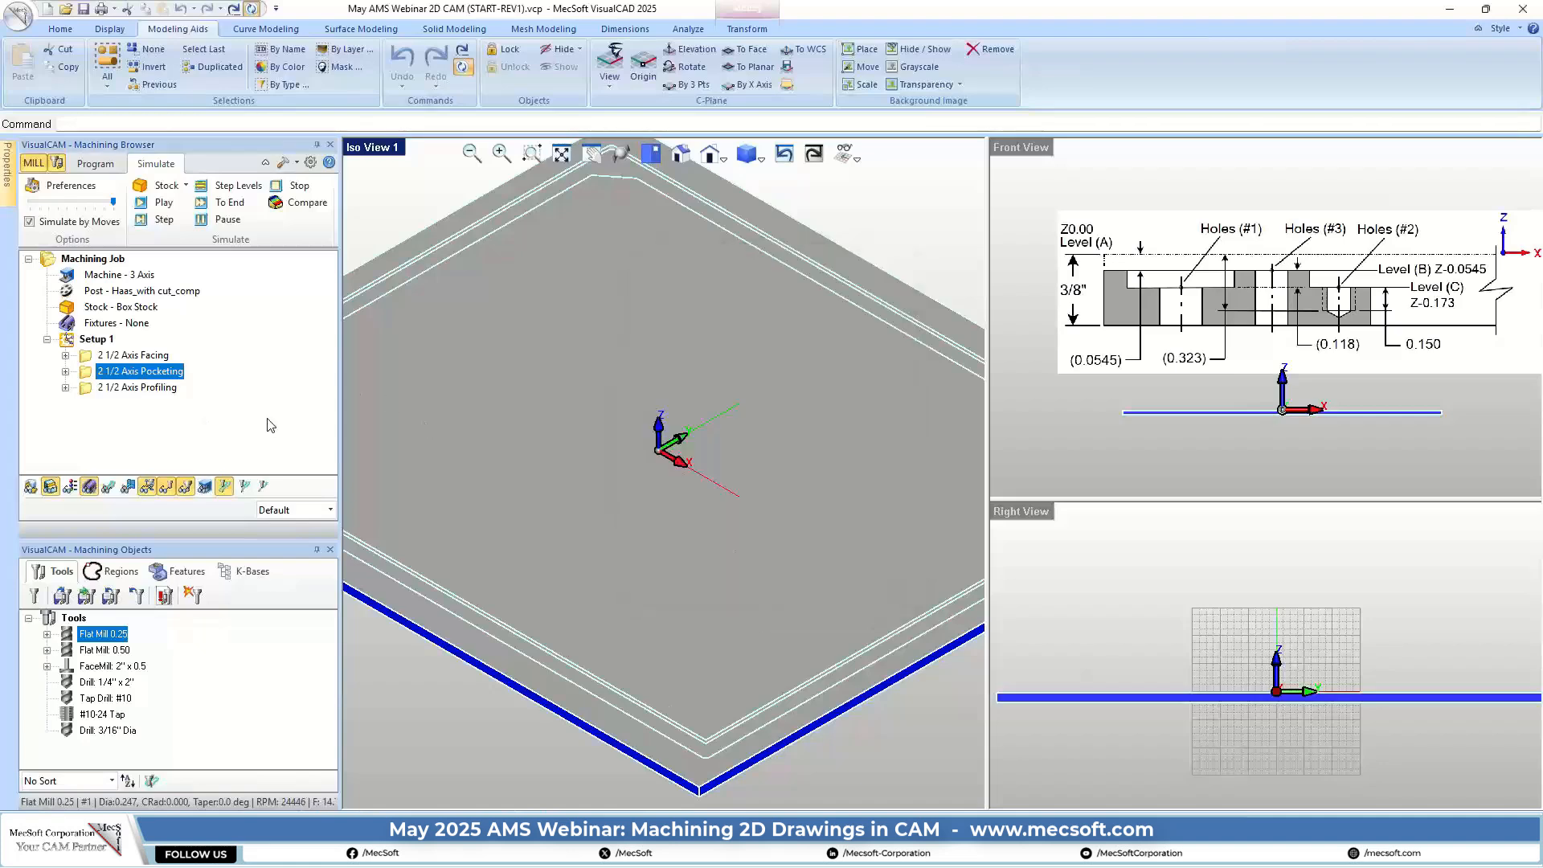
Assign the same sky blue simulation color to the 2 1/2 Axis Profiling operation
{"action": "right_click", "coordinate": [157, 390]}
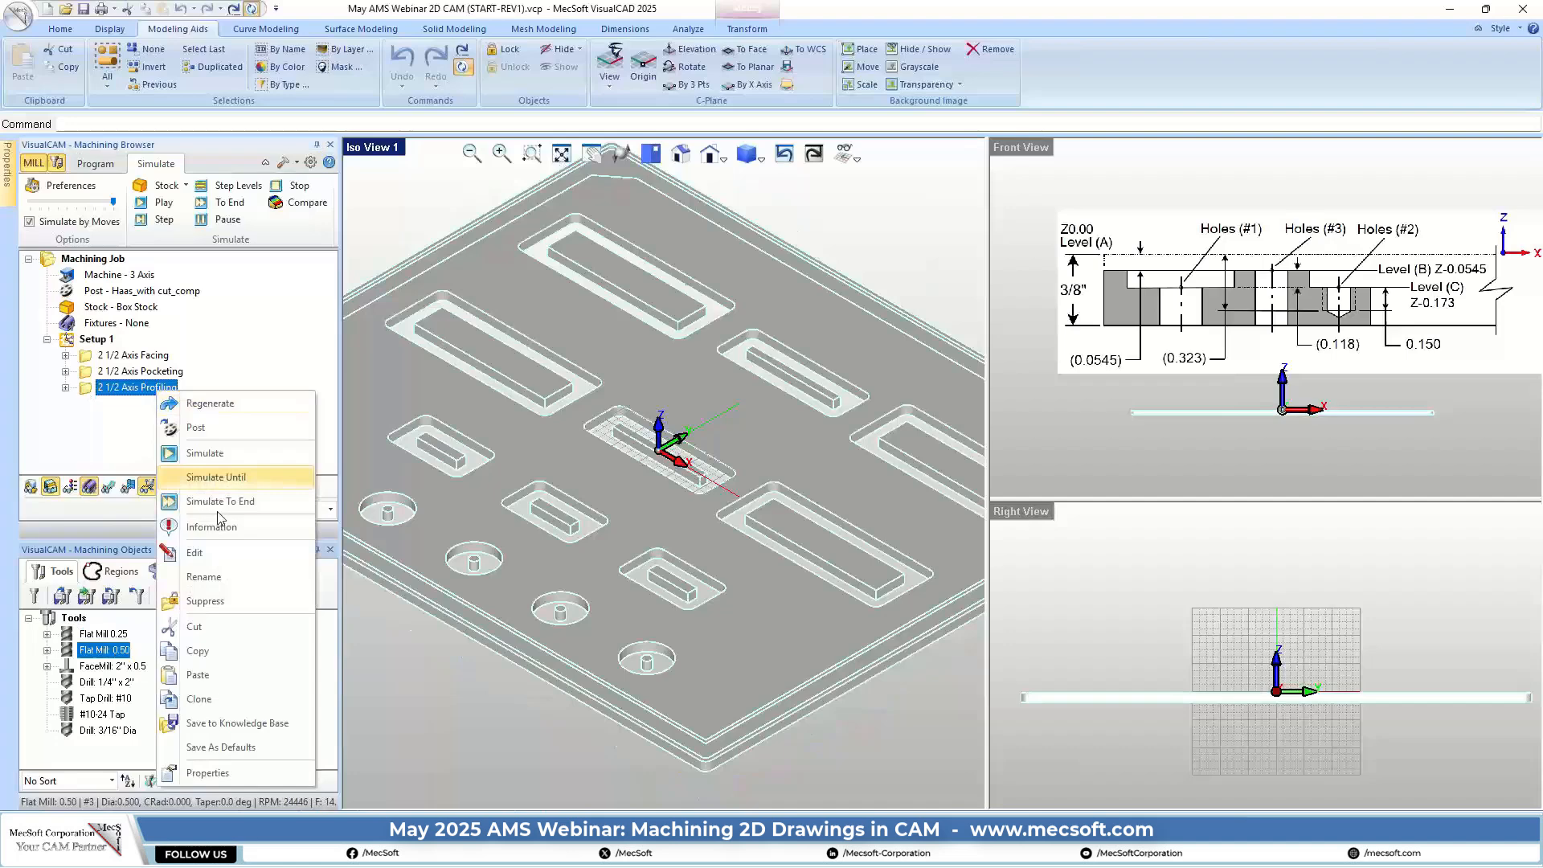
{"action": "left_click", "coordinate": [207, 772]}
{"action": "left_click", "coordinate": [881, 338]}
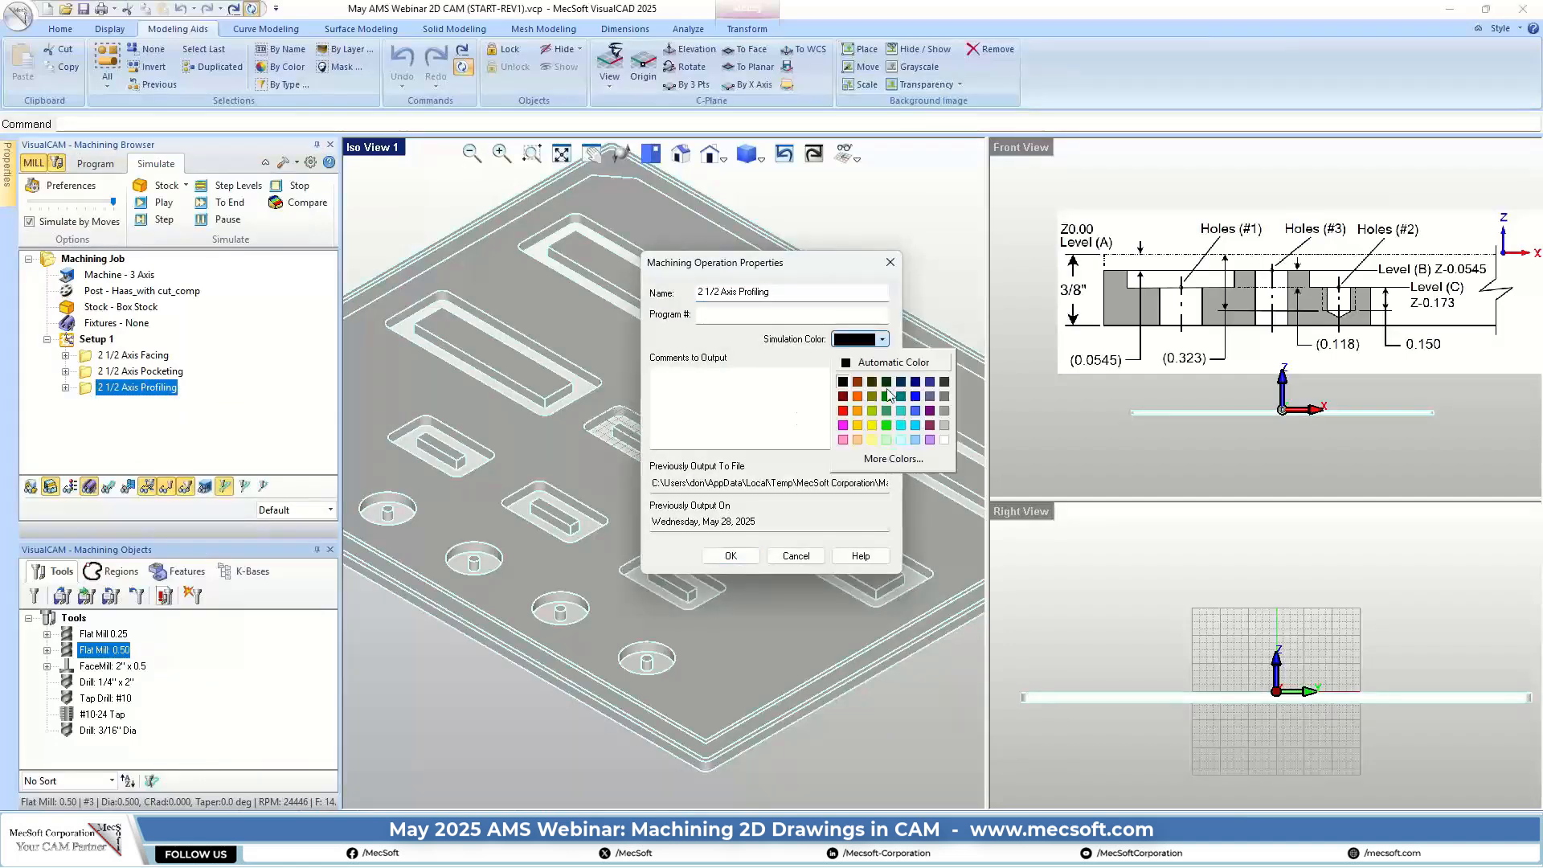
{"action": "left_click", "coordinate": [916, 425]}
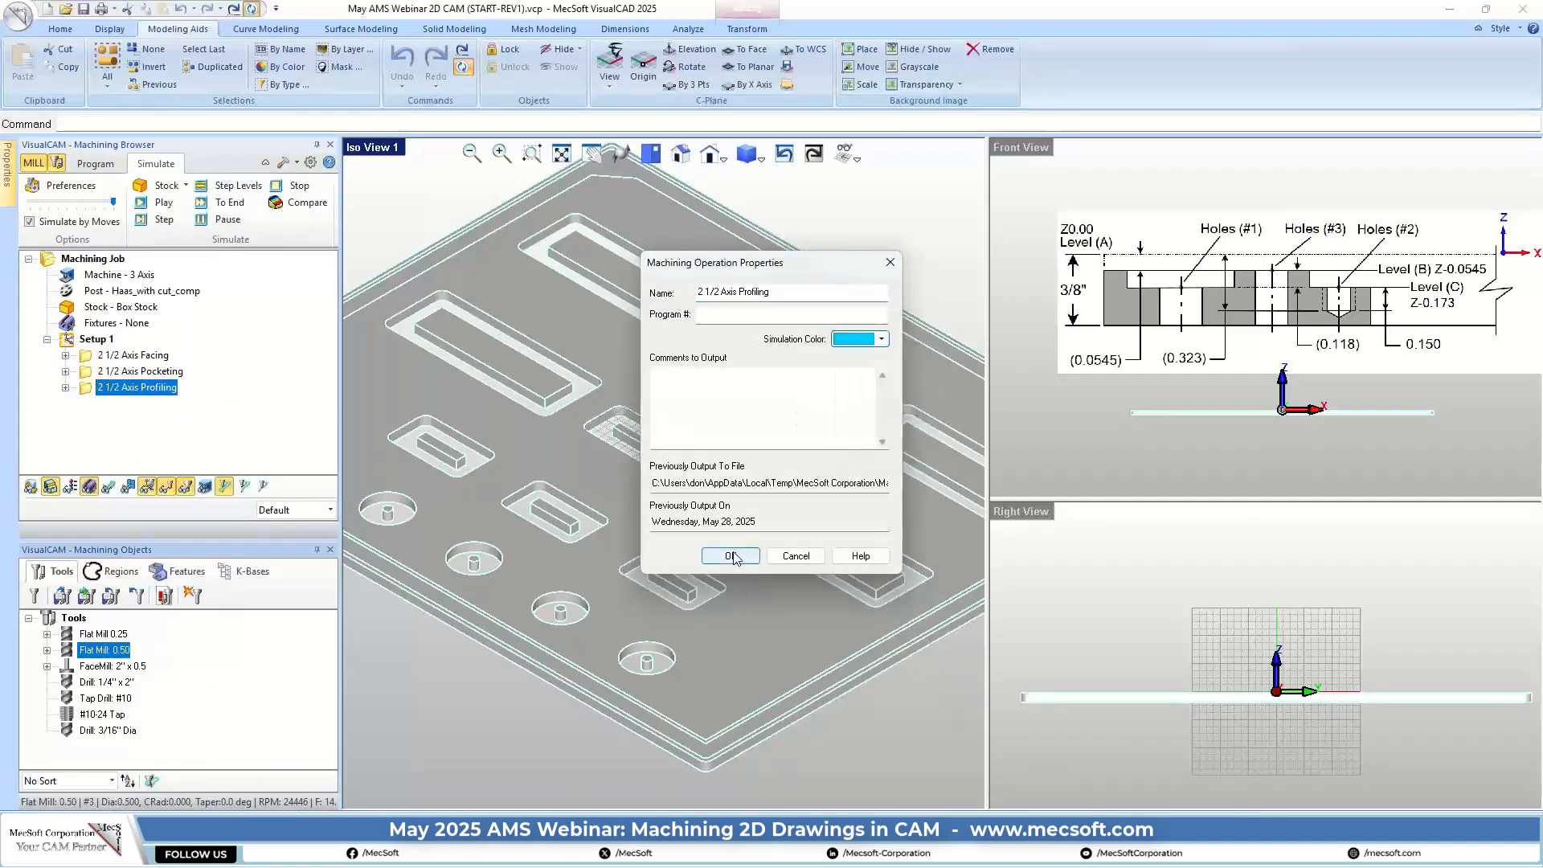
{"action": "left_click", "coordinate": [732, 556]}
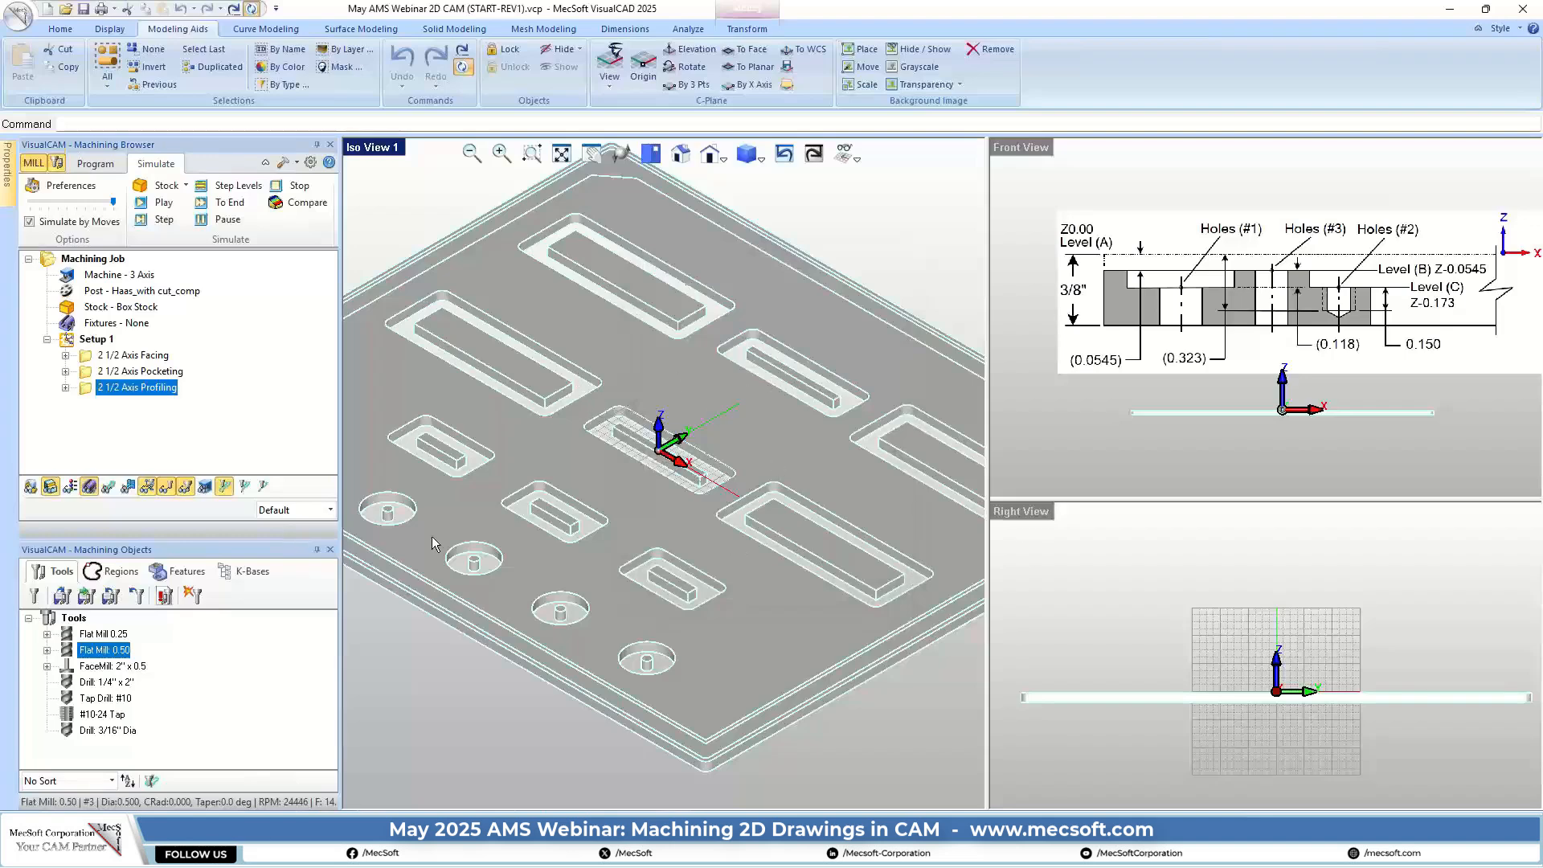
Open the color mode choices for the cut material simulation
{"action": "left_click", "coordinate": [330, 510]}
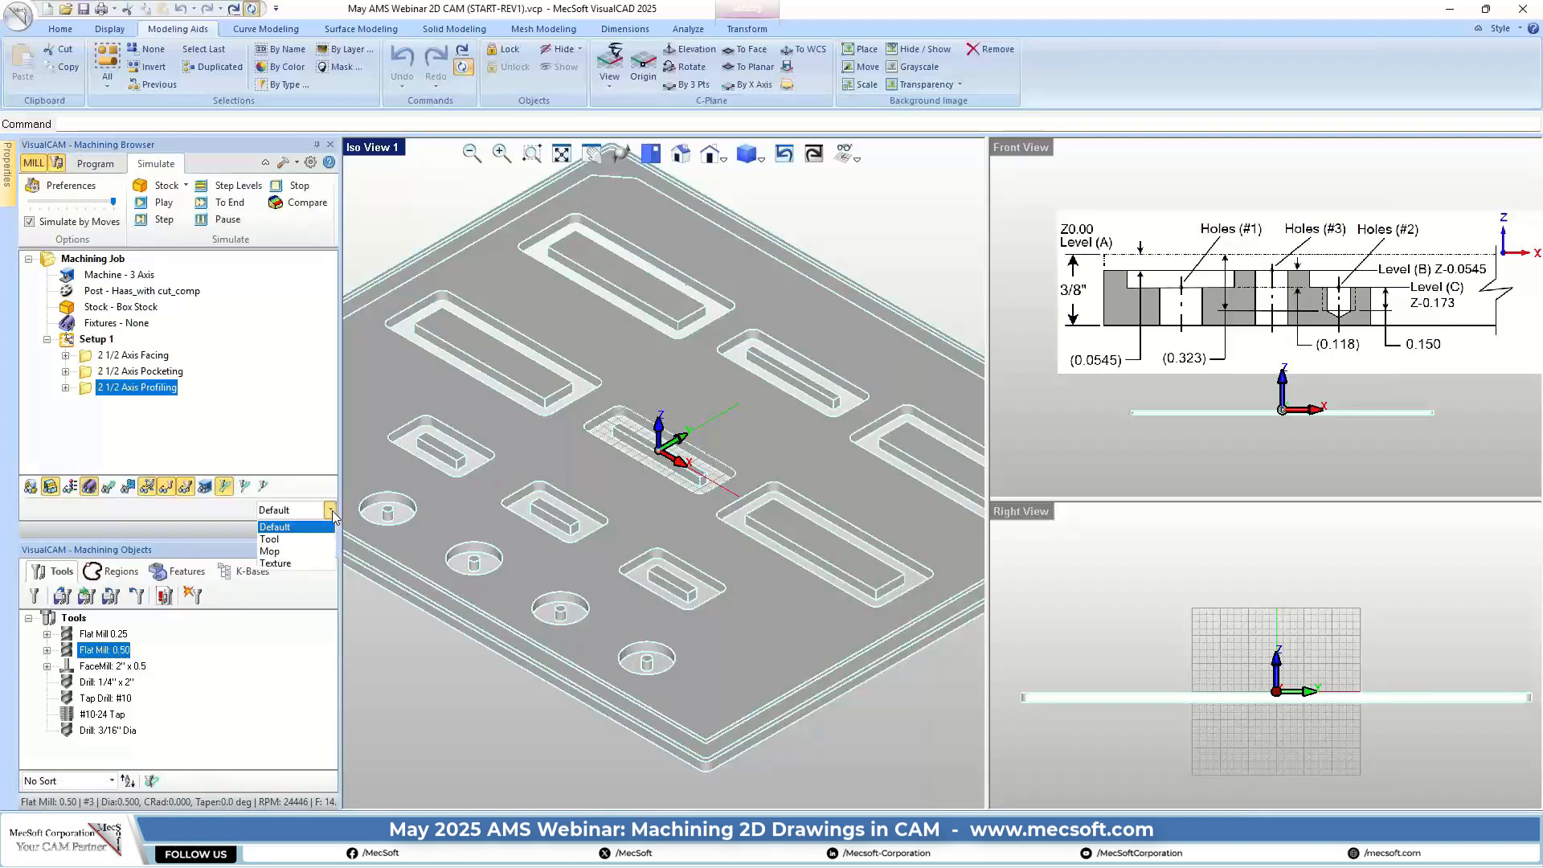
Color the simulated stock by machining operation using the Mop option
{"action": "left_click", "coordinate": [273, 551]}
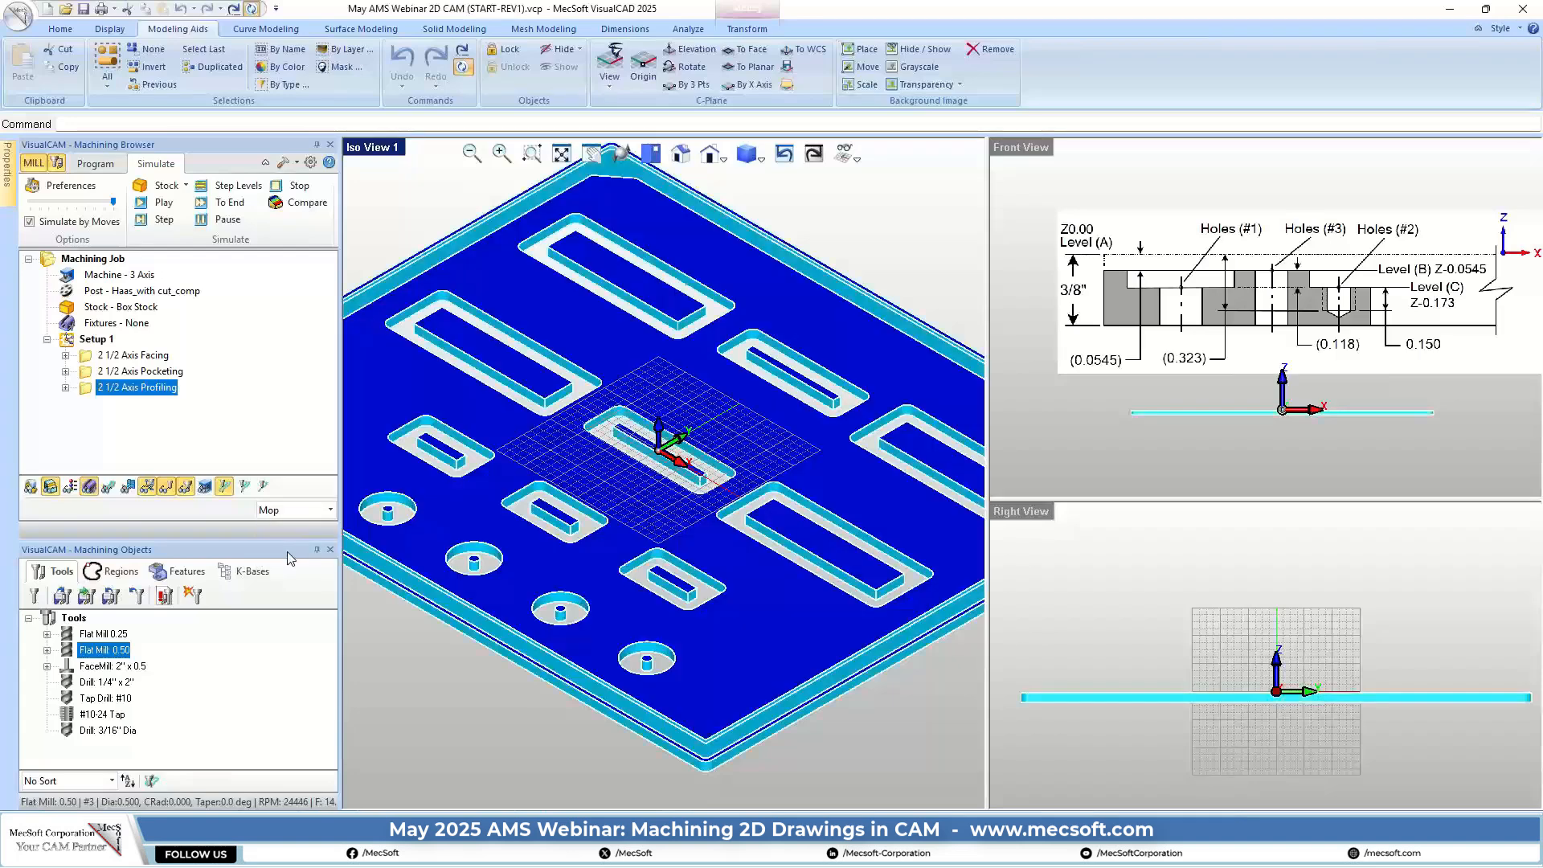
{"action": "scroll", "coordinate": [691, 386], "scroll_direction": "down", "scroll_amount": 2}
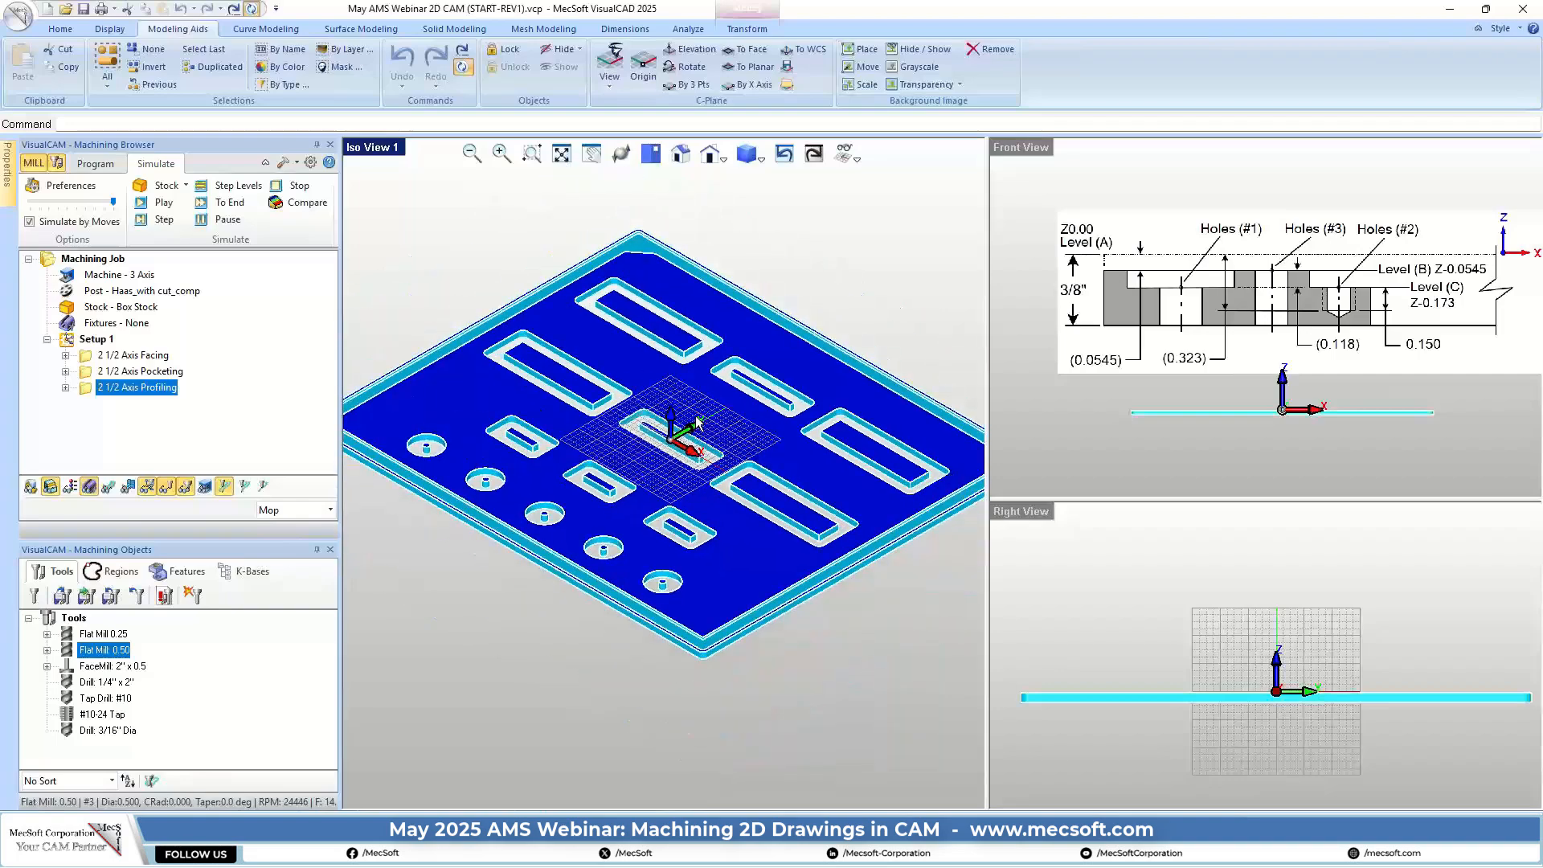
{"action": "scroll", "coordinate": [683, 422], "scroll_direction": "up", "scroll_amount": 2}
{"action": "mouse_move", "coordinate": [718, 495]}
{"action": "middle_mouse_down"}
{"action": "mouse_move", "coordinate": [796, 460]}
{"action": "mouse_move", "coordinate": [851, 534]}
{"action": "mouse_move", "coordinate": [780, 478]}
{"action": "mouse_move", "coordinate": [721, 502]}
{"action": "middle_mouse_up"}
{"action": "scroll", "coordinate": [642, 582], "scroll_direction": "up", "scroll_amount": 2}
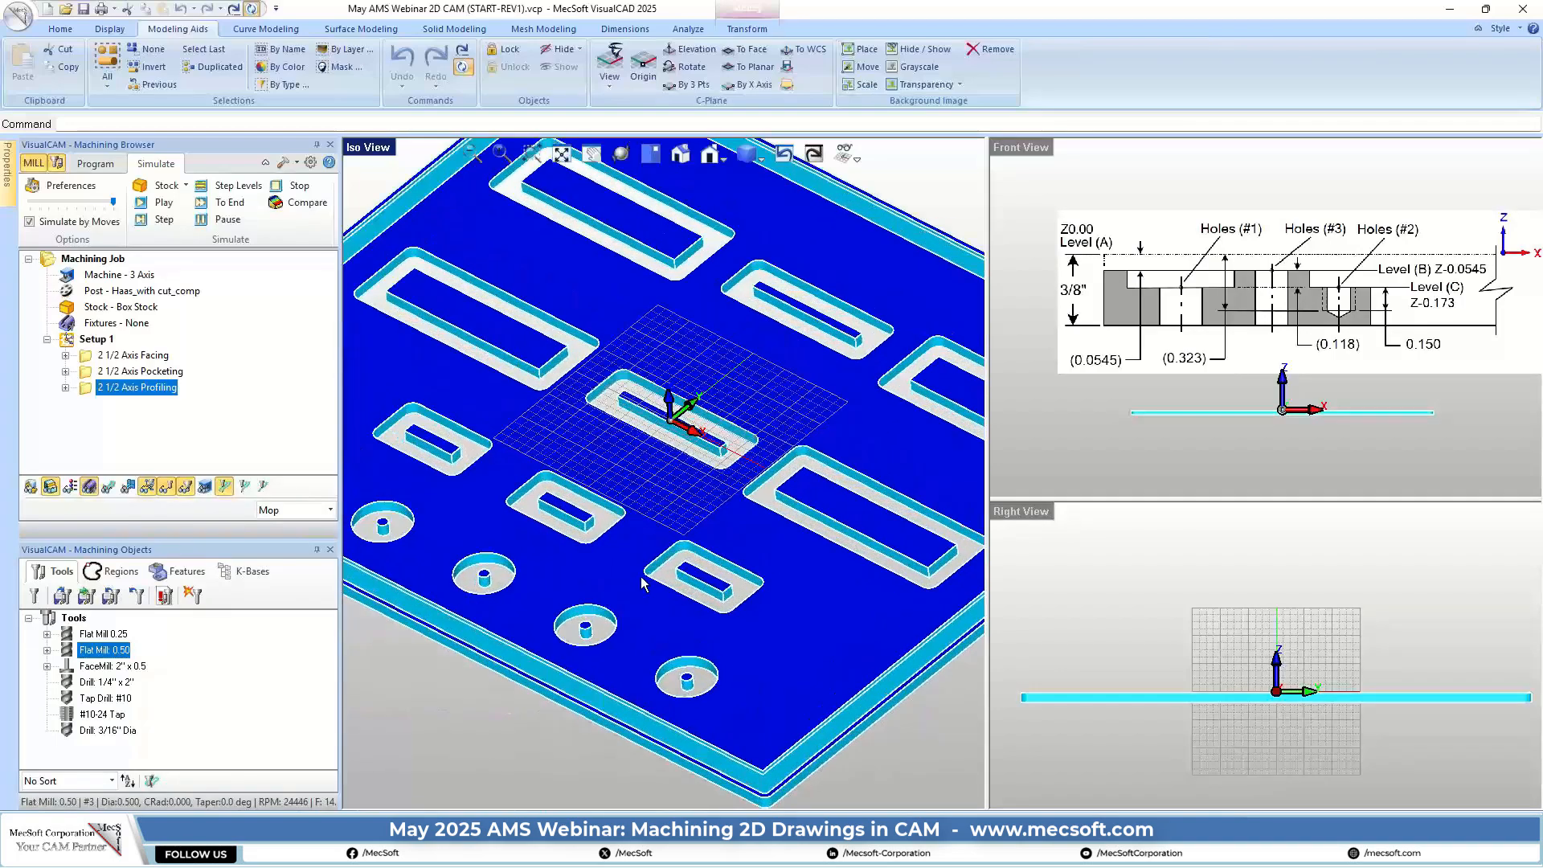
Examine the simulated part's pockets, their center islands and the stepped outer edge from close up
{"action": "scroll", "coordinate": [672, 482], "scroll_direction": "down", "scroll_amount": 3}
{"action": "middle_click_drag", "start_coordinate": [653, 584], "coordinate": [696, 563]}
{"action": "scroll", "coordinate": [698, 553], "scroll_direction": "up", "scroll_amount": 5}
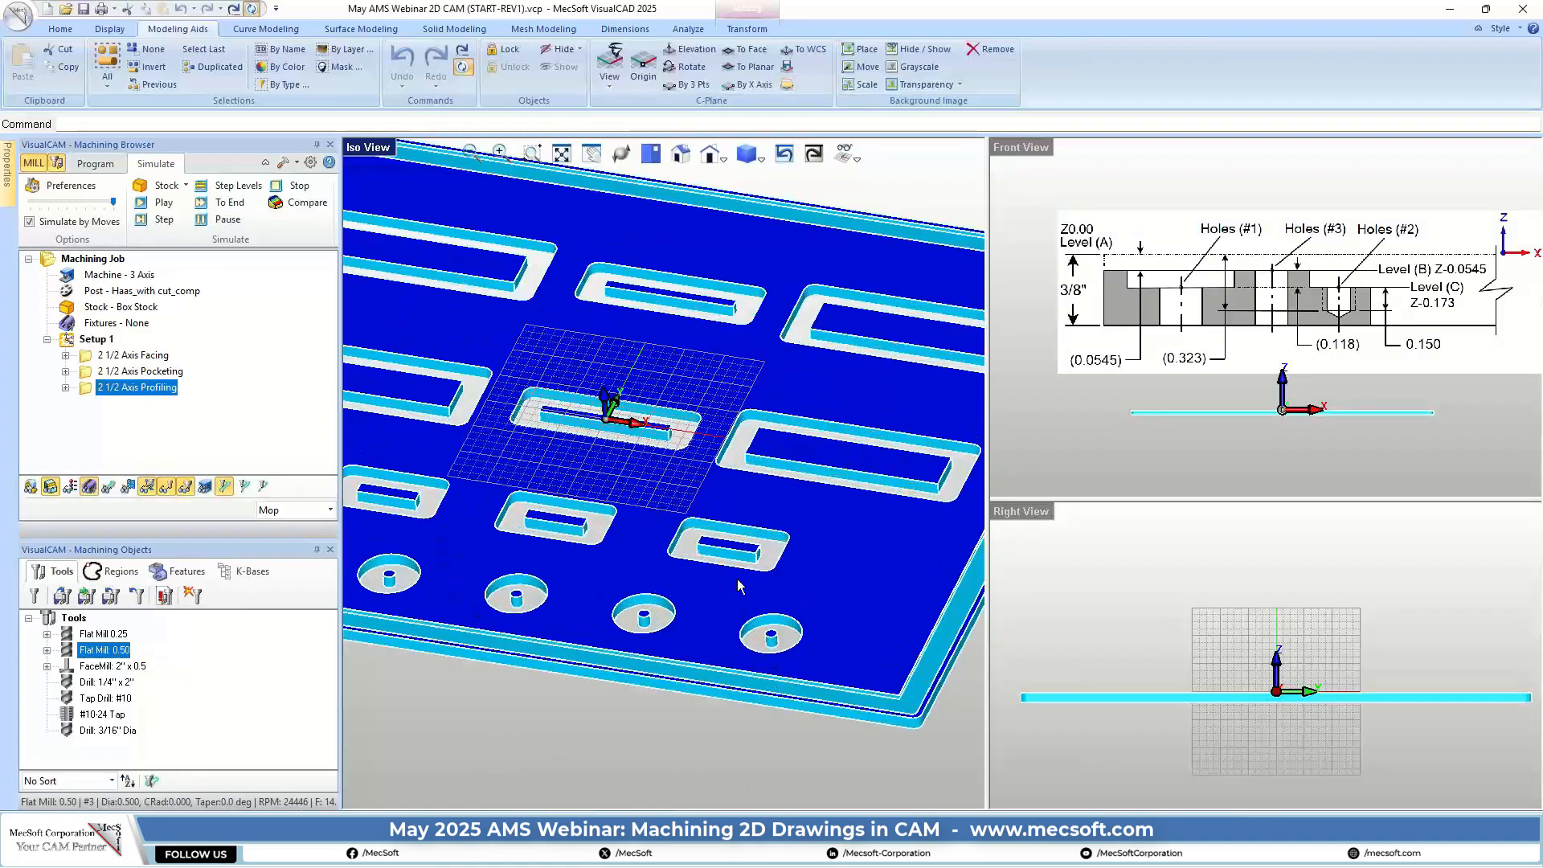
{"action": "scroll", "coordinate": [676, 443], "scroll_direction": "up", "scroll_amount": 3}
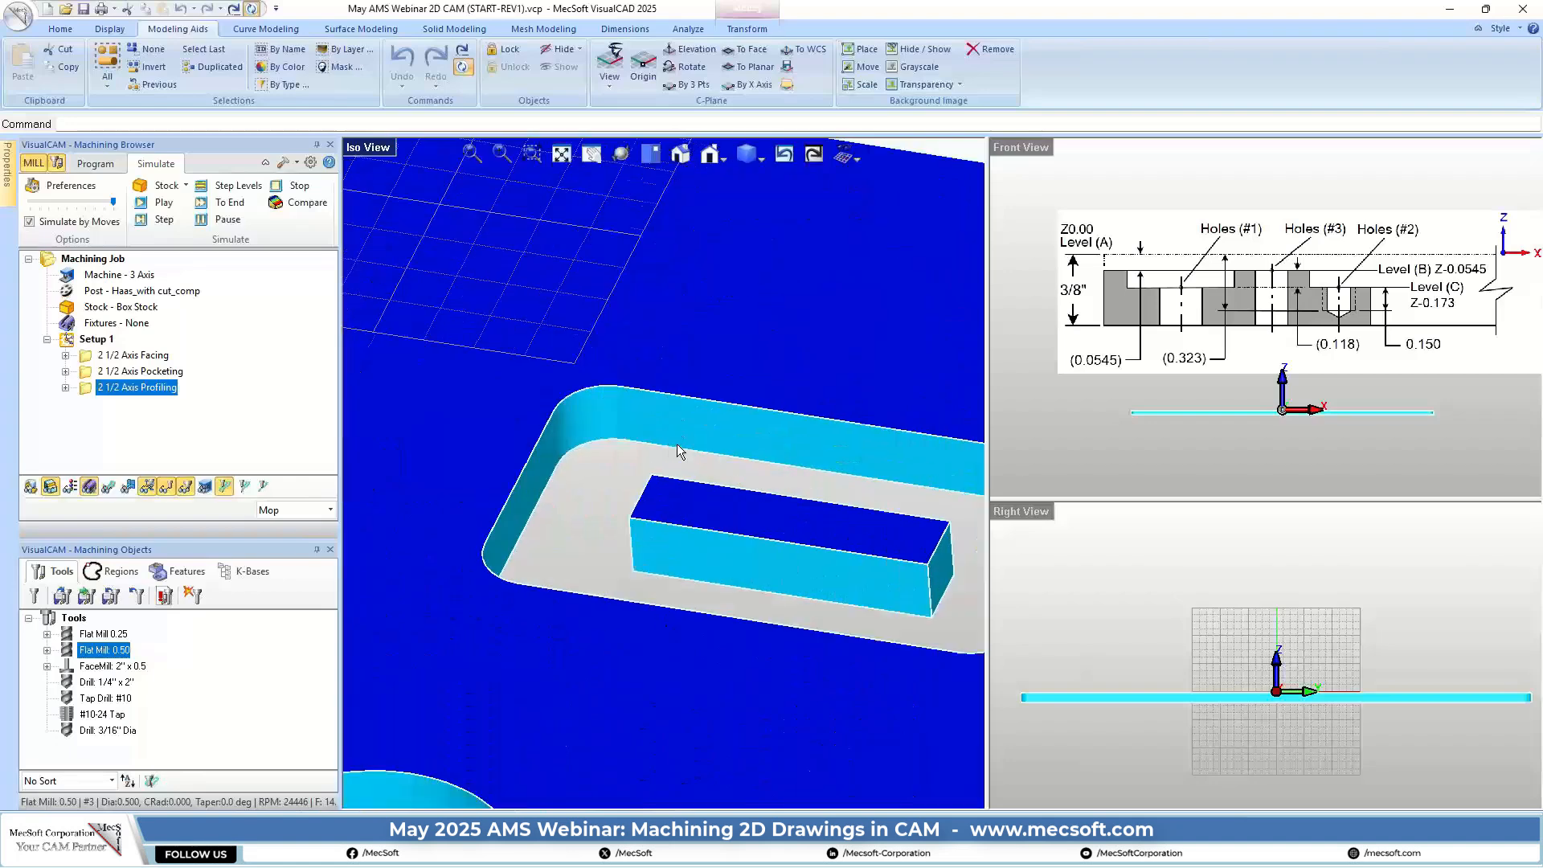
{"action": "scroll", "coordinate": [522, 402], "scroll_direction": "down", "scroll_amount": 2}
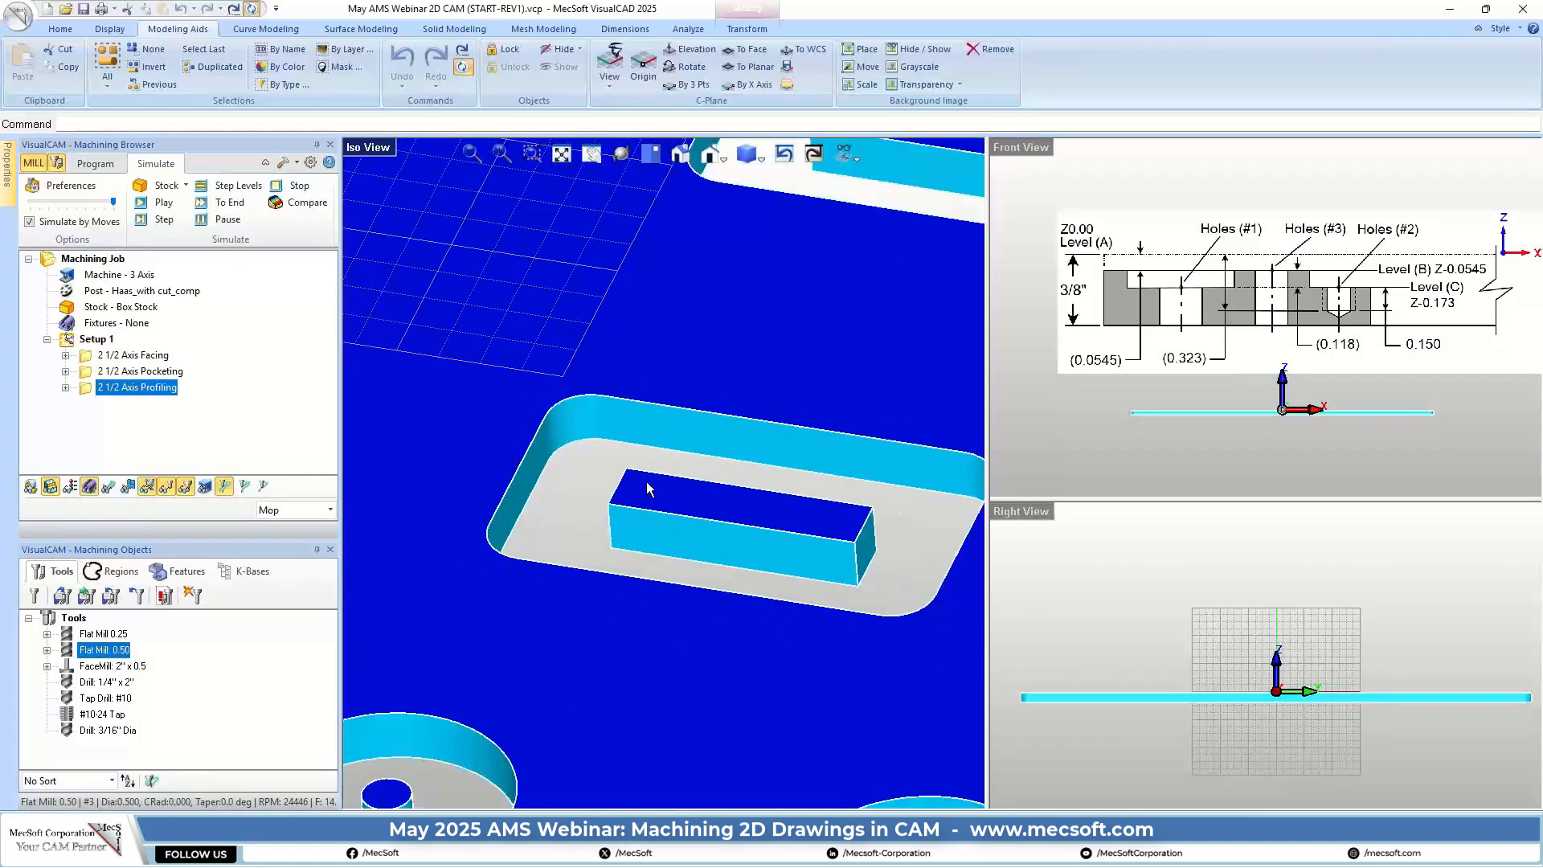
{"action": "scroll", "coordinate": [638, 534], "scroll_direction": "down", "scroll_amount": 4}
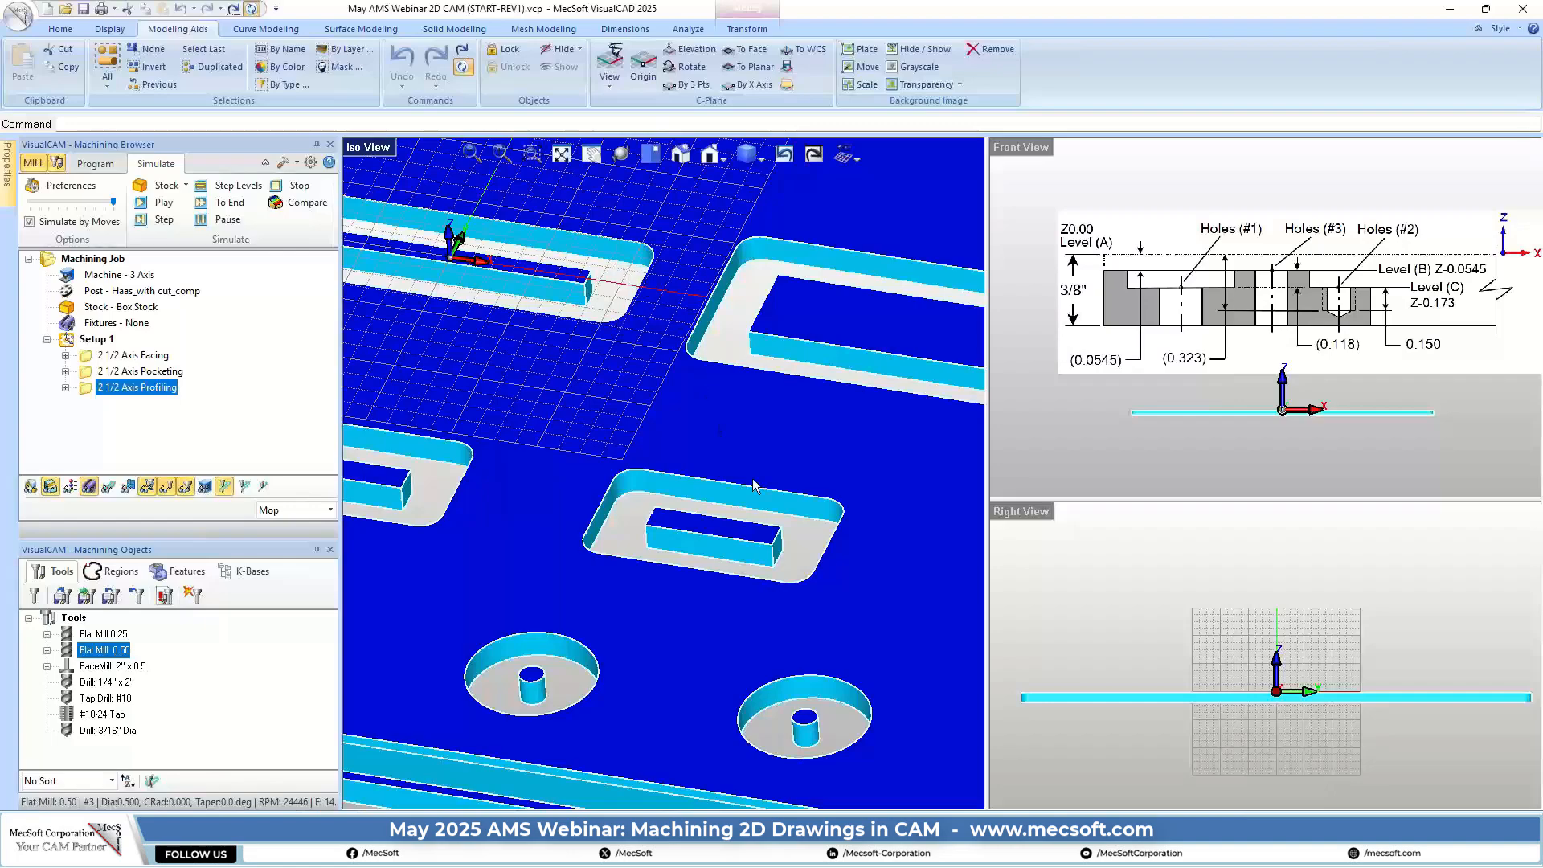
{"action": "scroll", "coordinate": [758, 541], "scroll_direction": "down", "scroll_amount": 3}
{"action": "scroll", "coordinate": [759, 541], "scroll_direction": "down", "scroll_amount": 2}
{"action": "scroll", "coordinate": [783, 530], "scroll_direction": "up", "scroll_amount": 4}
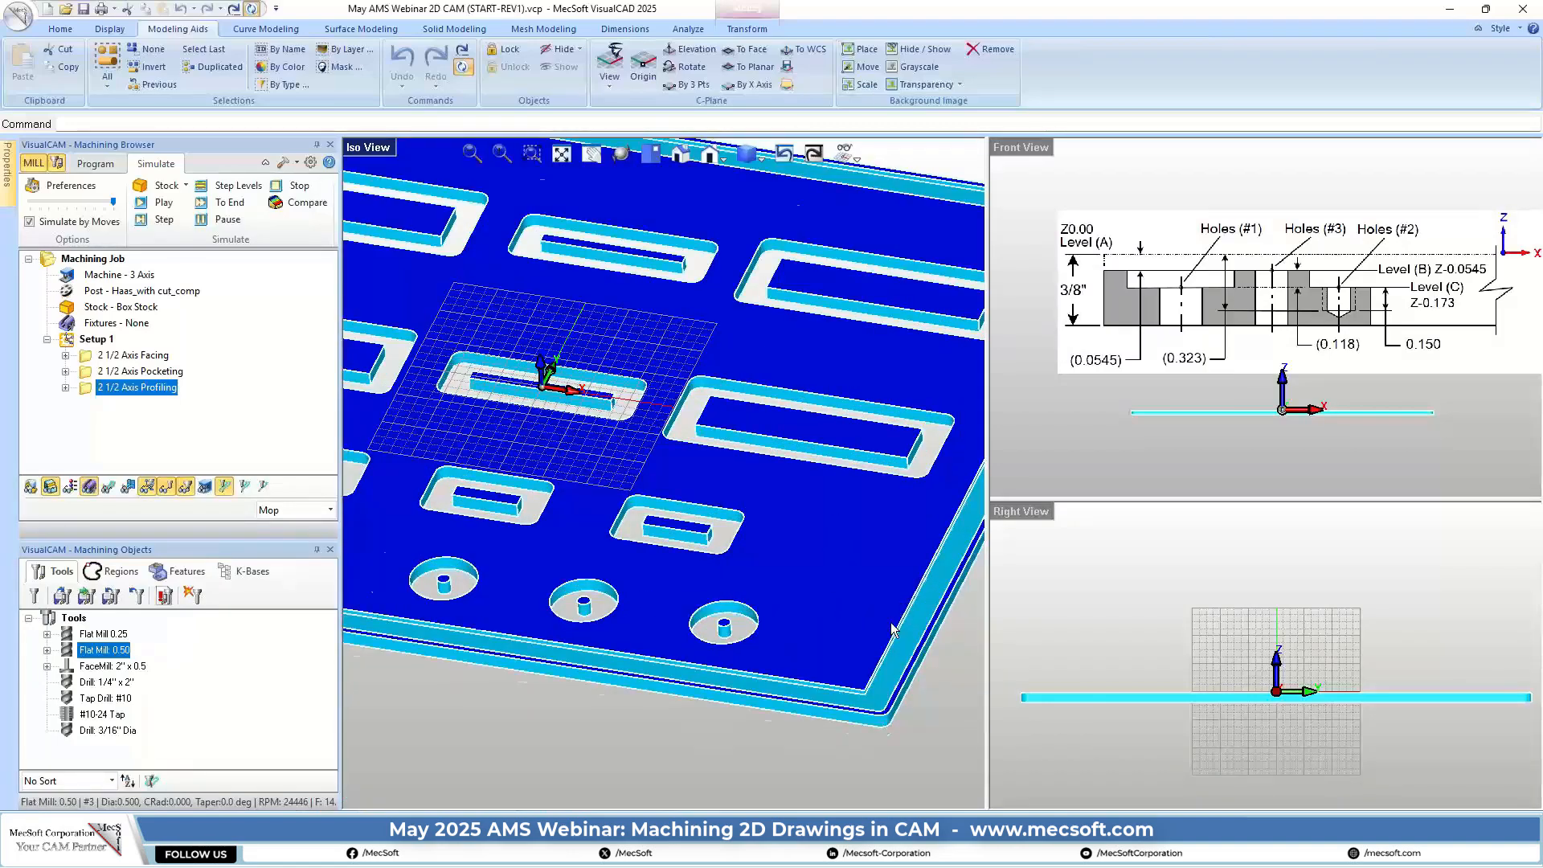
{"action": "scroll", "coordinate": [832, 638], "scroll_direction": "up", "scroll_amount": 2}
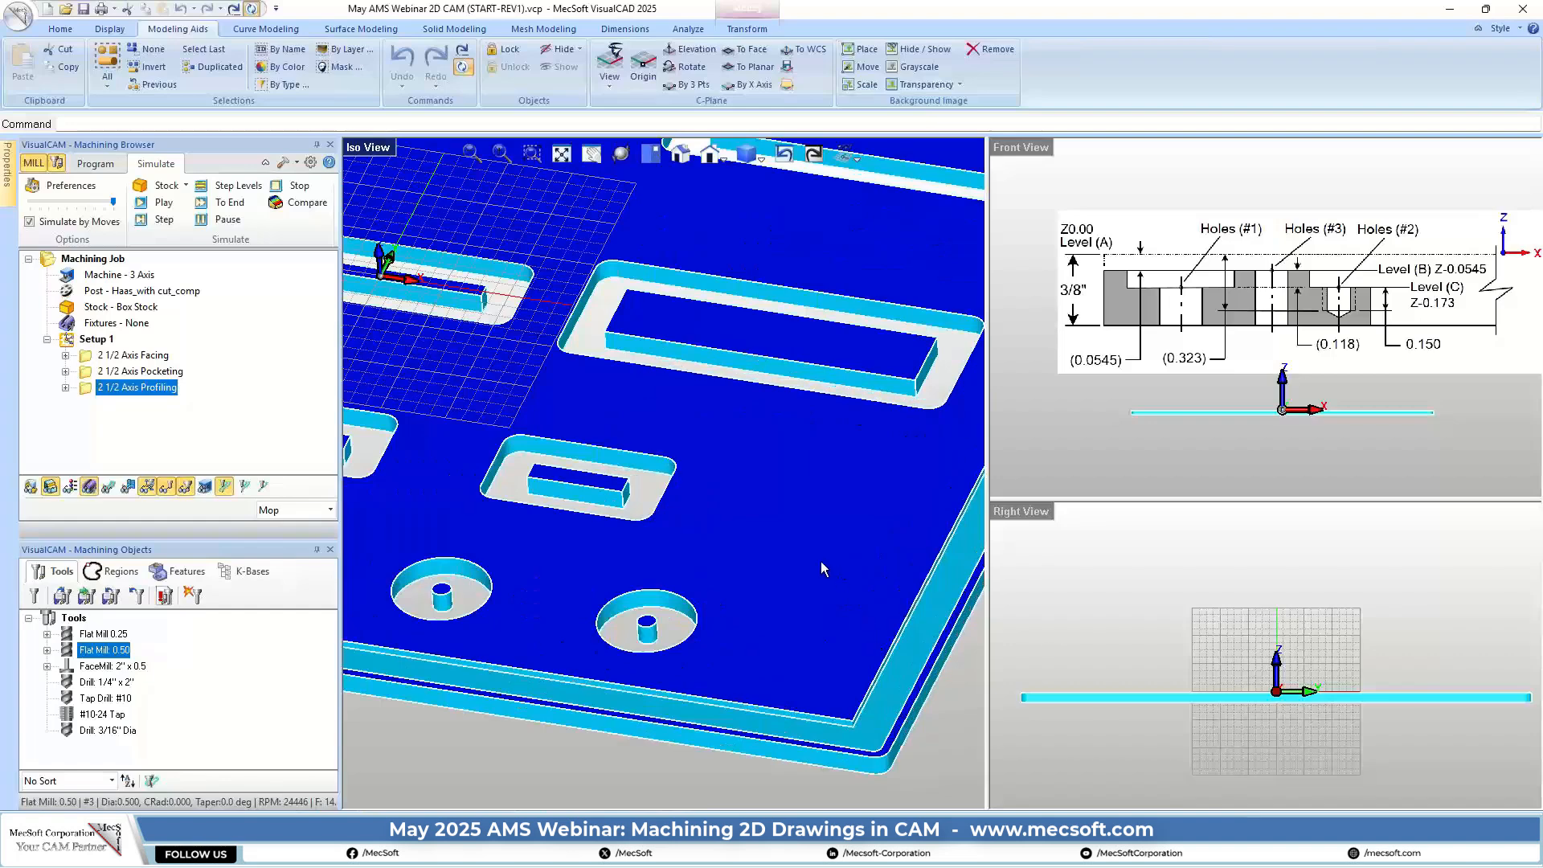
{"action": "scroll", "coordinate": [821, 567], "scroll_direction": "down", "scroll_amount": 2}
{"action": "scroll", "coordinate": [872, 609], "scroll_direction": "up", "scroll_amount": 5}
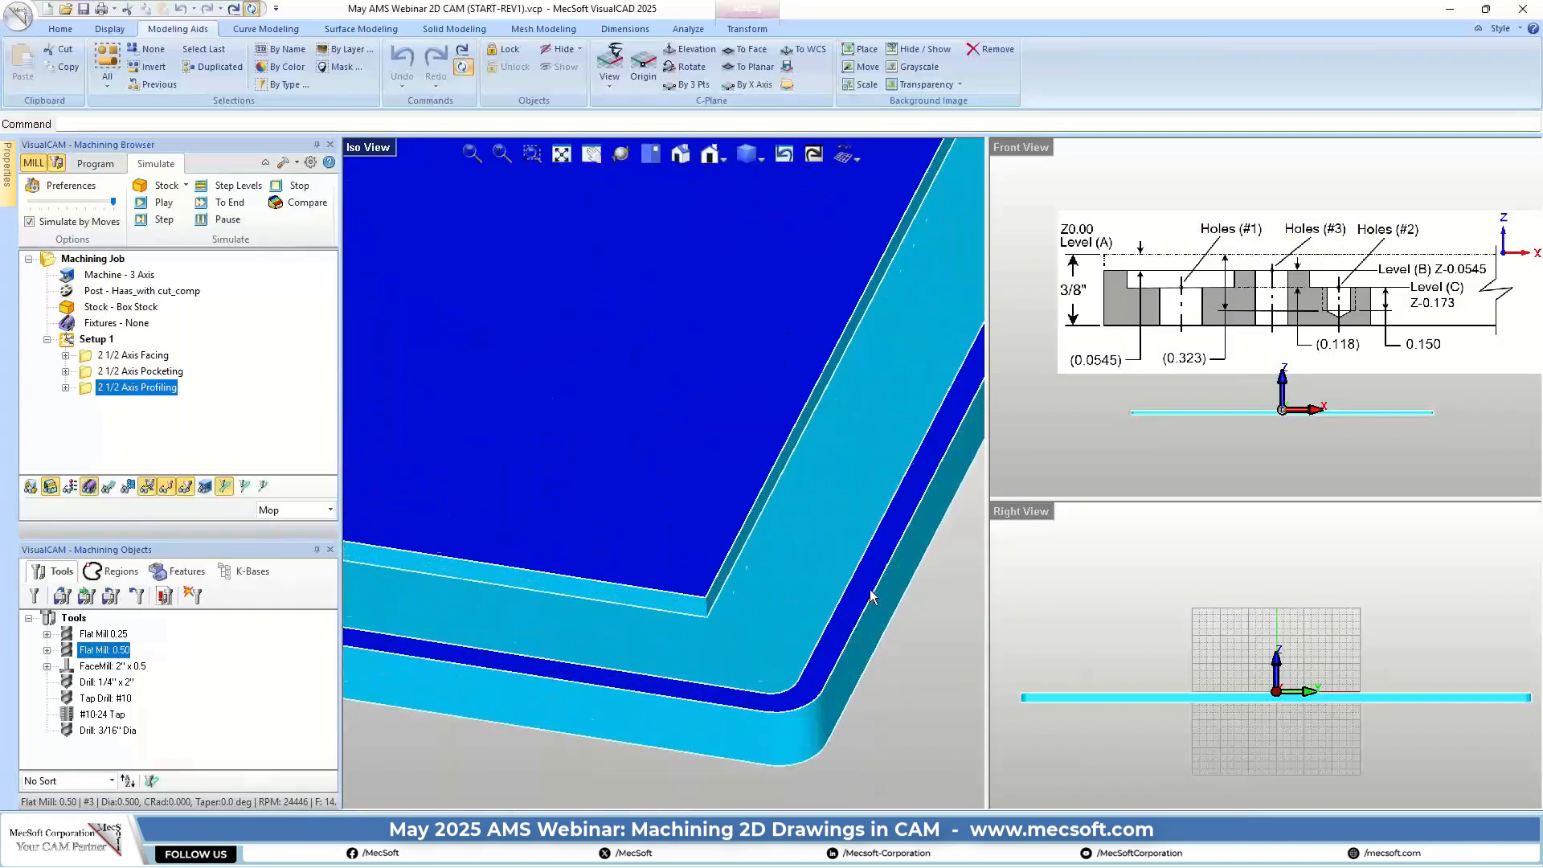
{"action": "scroll", "coordinate": [847, 644], "scroll_direction": "down", "scroll_amount": 5}
{"action": "scroll", "coordinate": [839, 630], "scroll_direction": "down", "scroll_amount": 2}
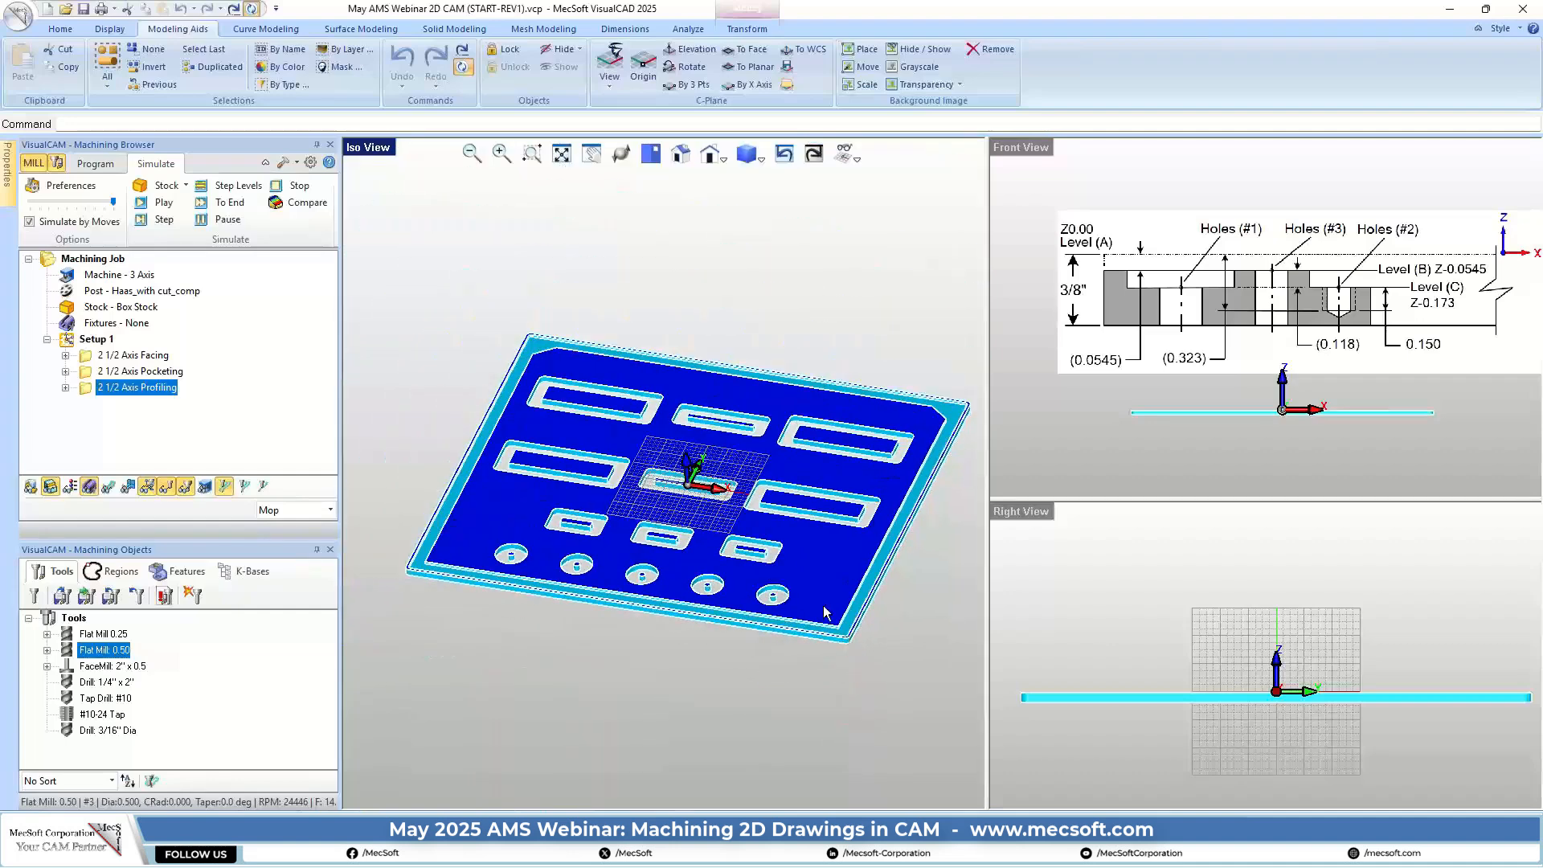
Switch the main viewport to the top view so the whole simulated plate fills it
{"action": "left_click", "coordinate": [651, 153]}
{"action": "scroll", "coordinate": [668, 452], "scroll_direction": "up", "scroll_amount": 1}
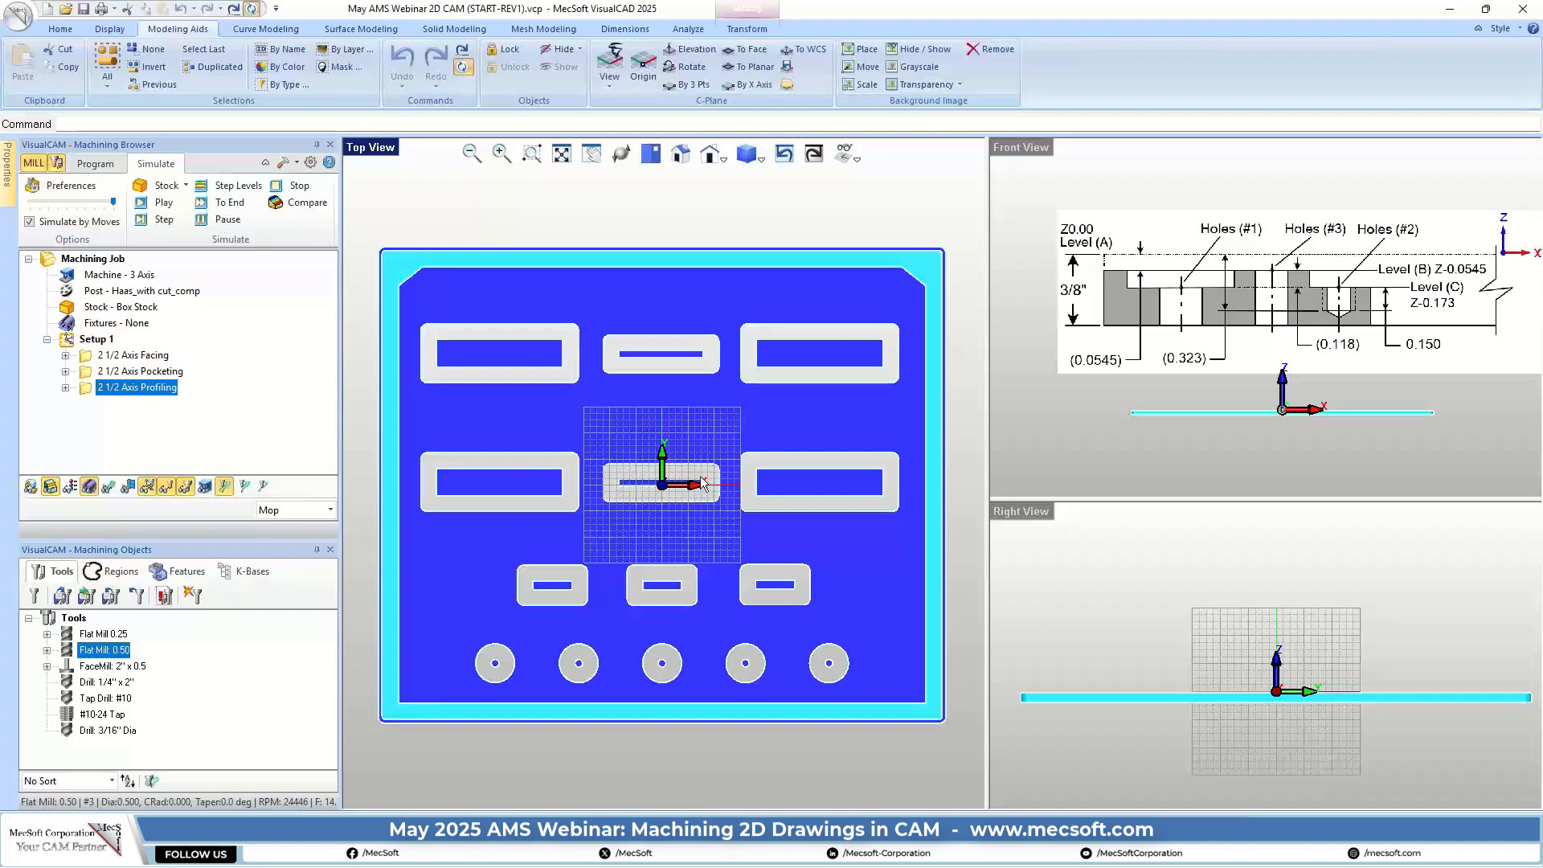
{"action": "scroll", "coordinate": [700, 468], "scroll_direction": "up", "scroll_amount": 1}
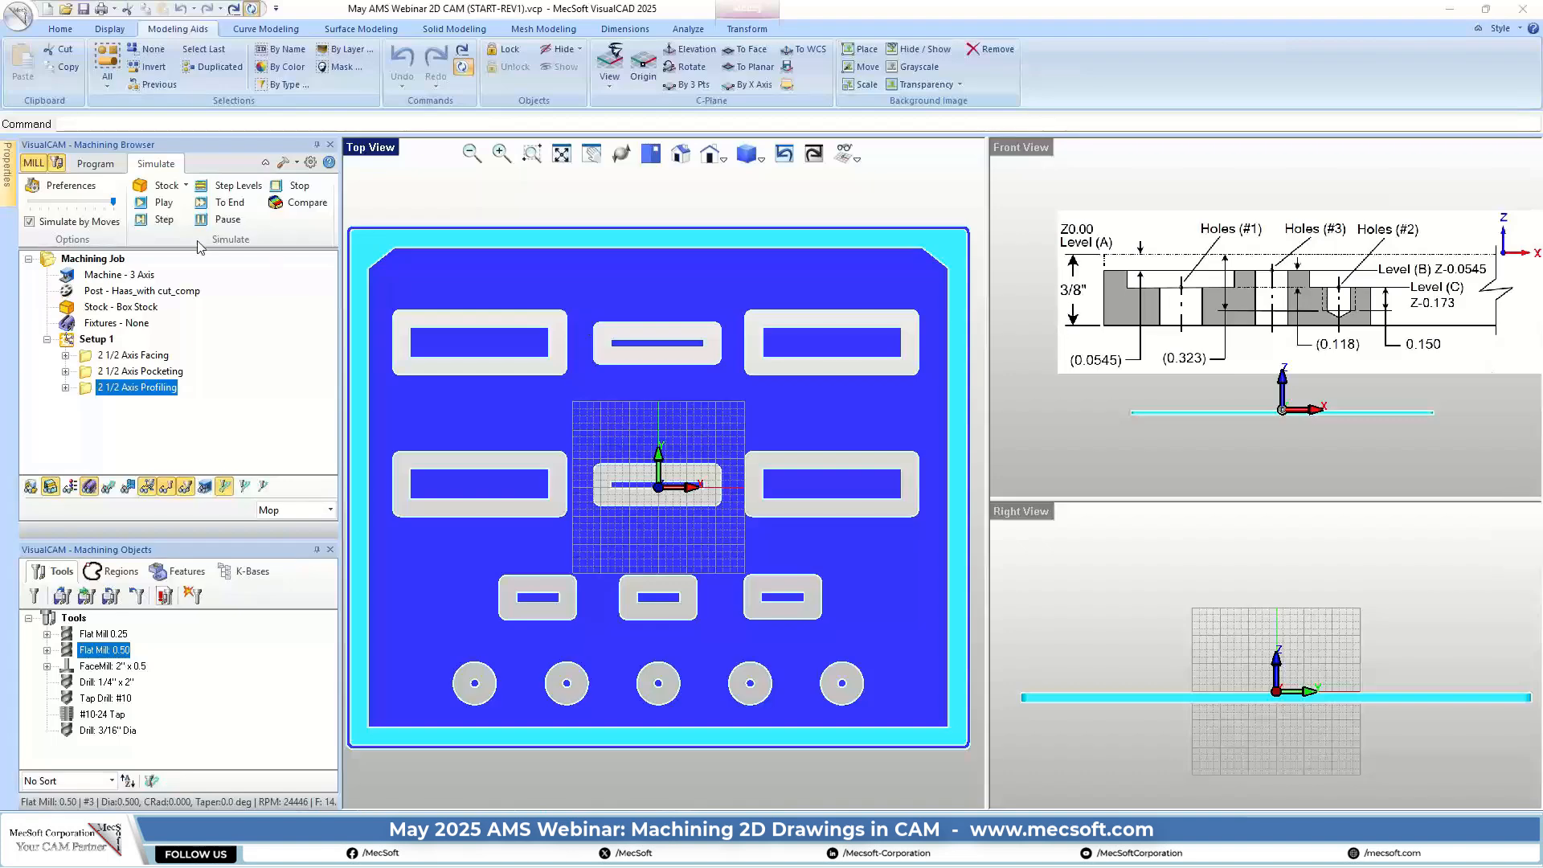
Create a new 2 1/2 Axis Profiling operation and remove all its preselected part regions
{"action": "left_click", "coordinate": [103, 166]}
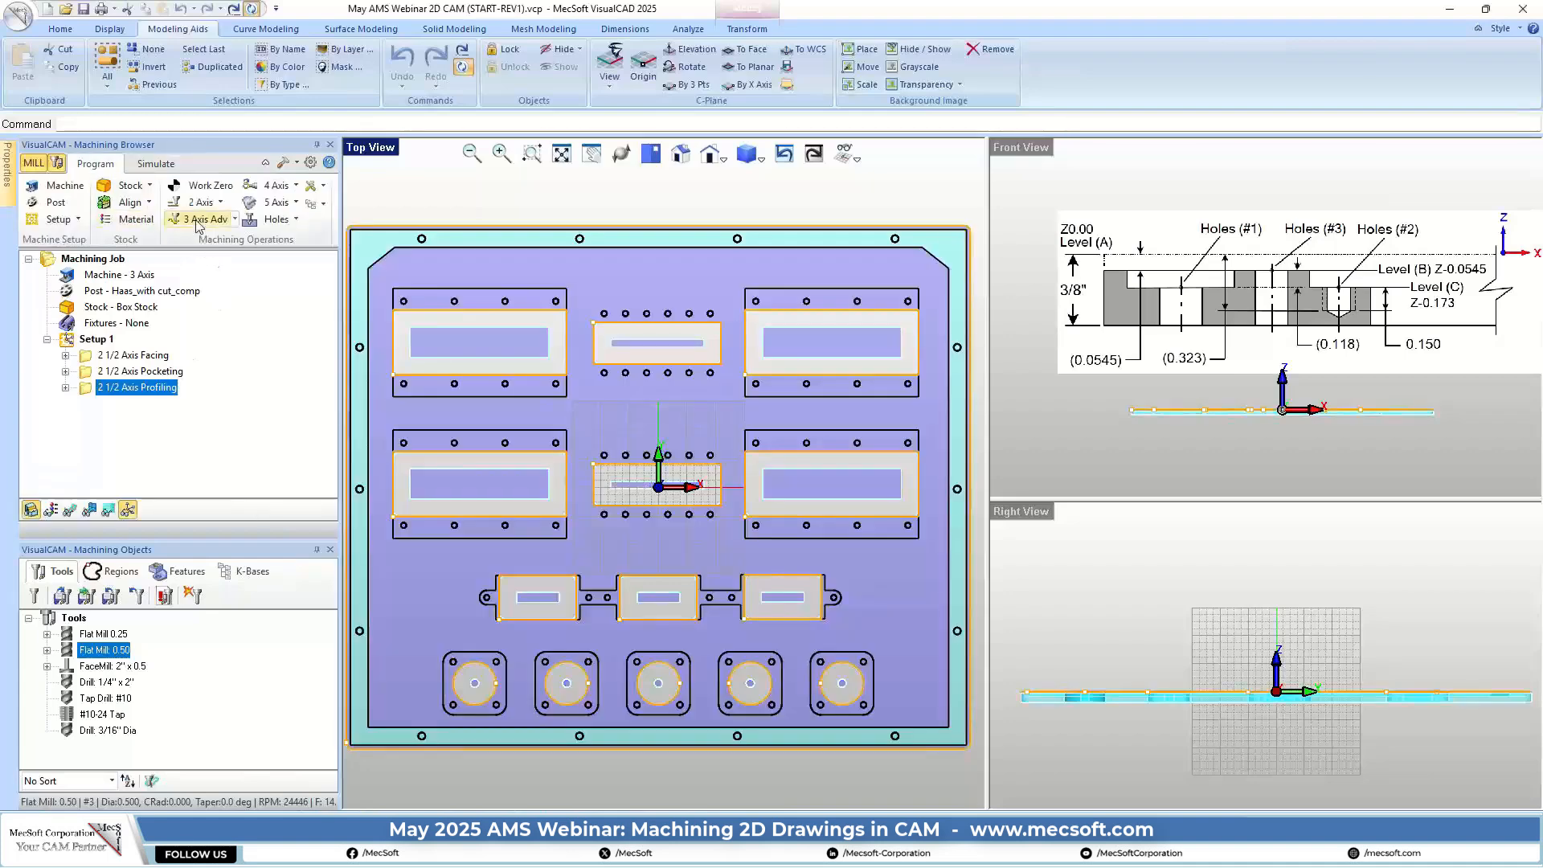
{"action": "left_click", "coordinate": [222, 206]}
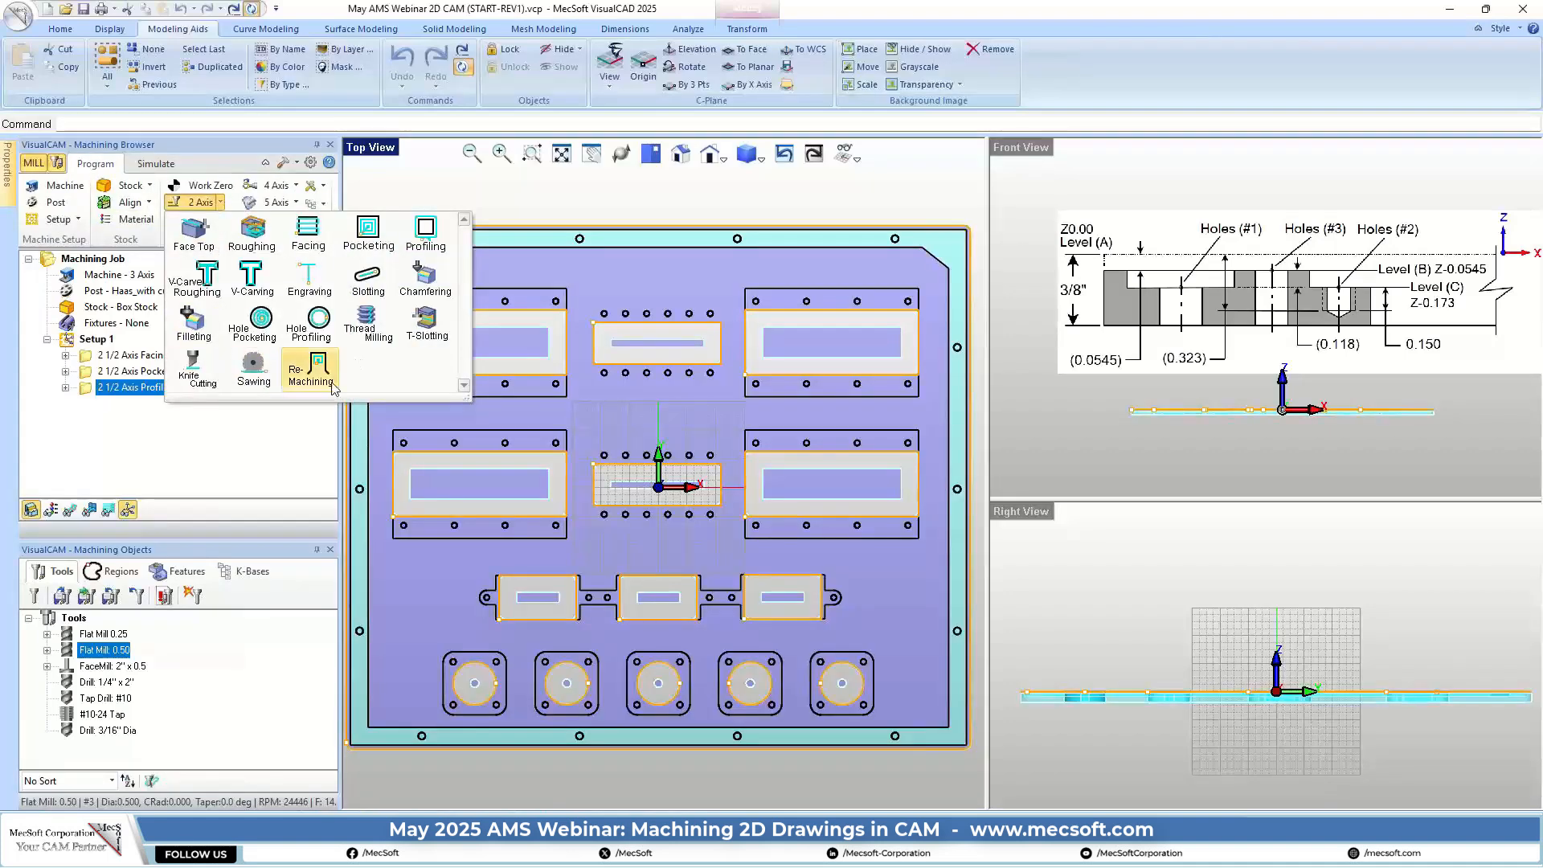
{"action": "left_click", "coordinate": [424, 239]}
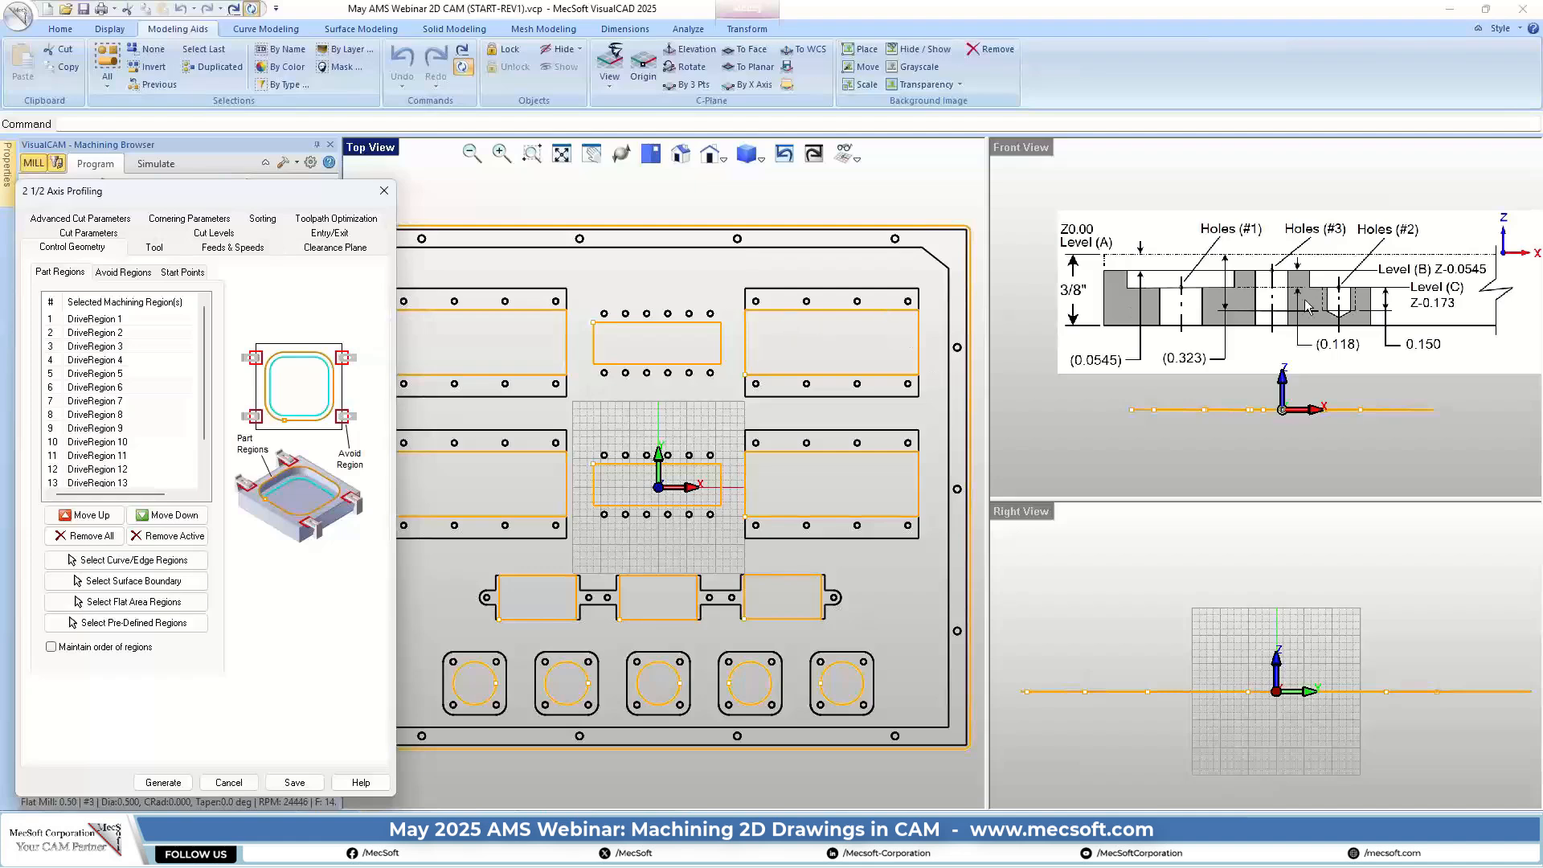
{"action": "scroll", "coordinate": [1350, 294], "scroll_direction": "up", "scroll_amount": 3}
{"action": "scroll", "coordinate": [1348, 294], "scroll_direction": "up", "scroll_amount": 3}
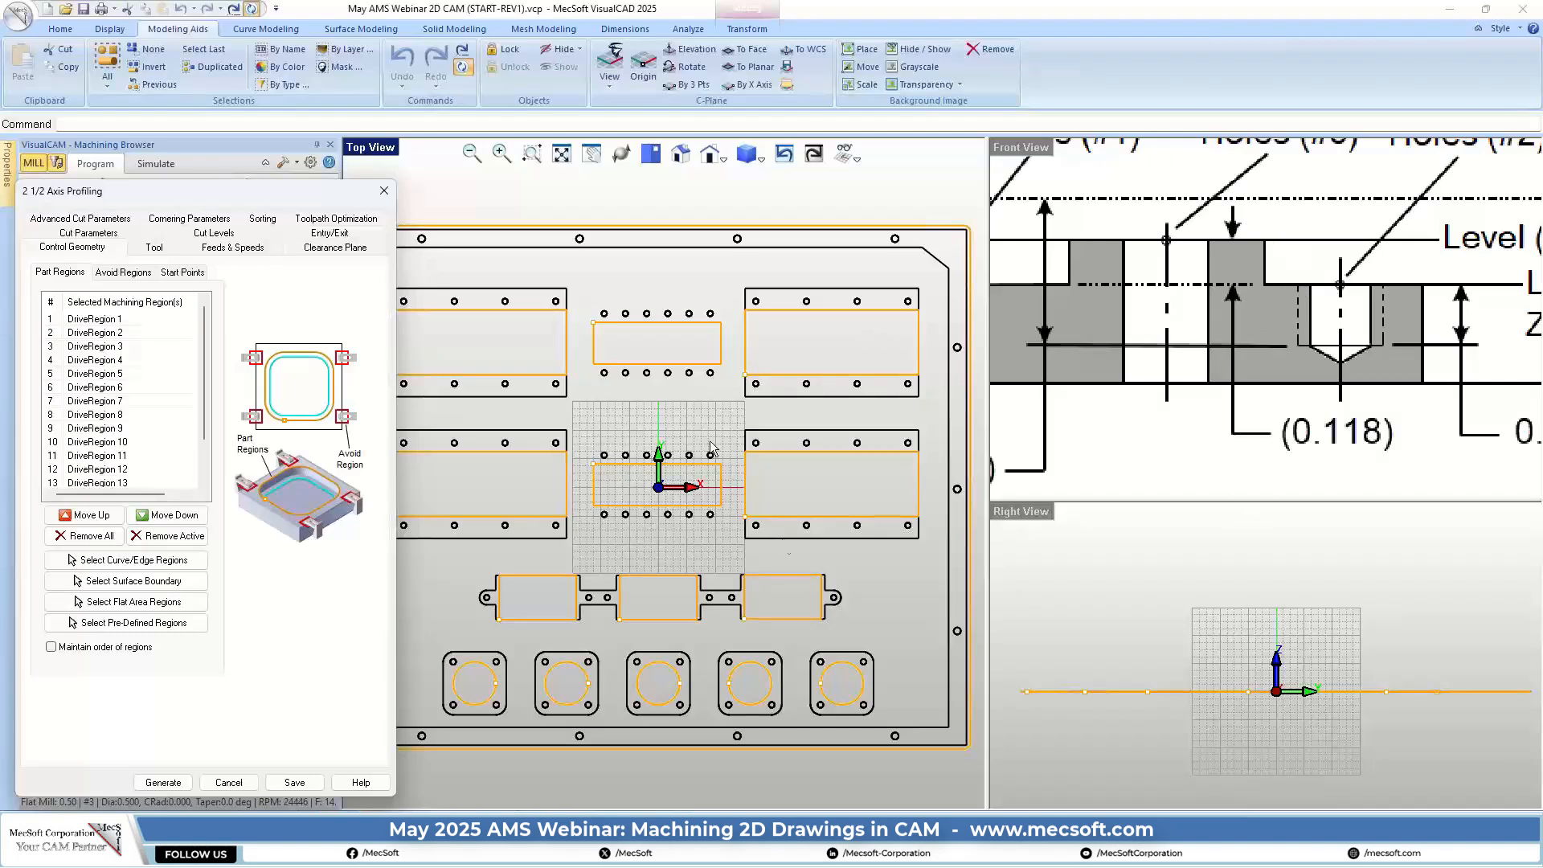
{"action": "scroll", "coordinate": [770, 299], "scroll_direction": "up", "scroll_amount": 5}
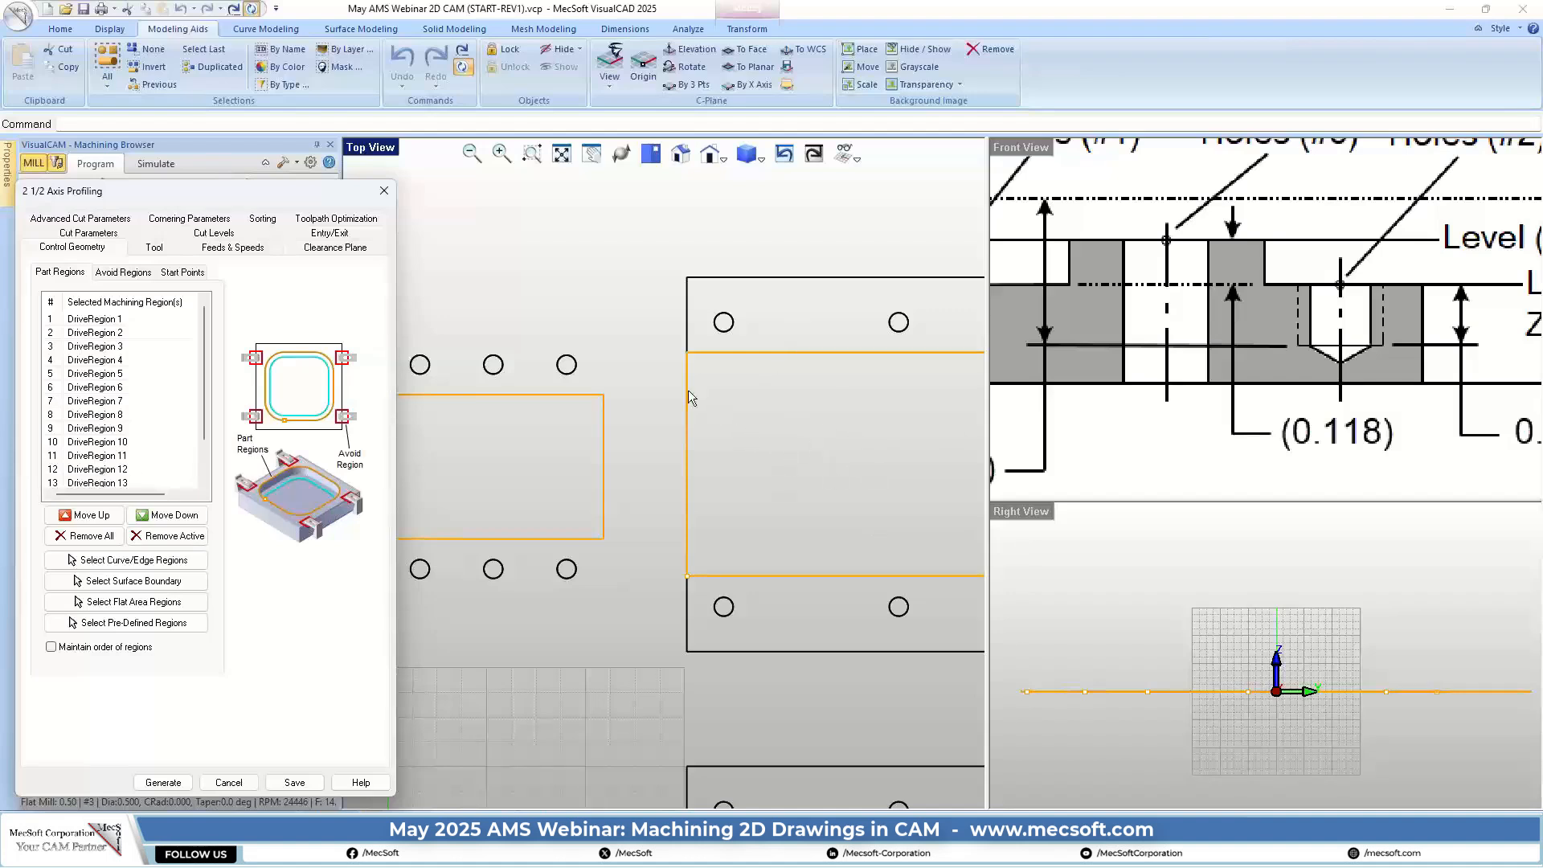
{"action": "scroll", "coordinate": [578, 354], "scroll_direction": "down", "scroll_amount": 2}
{"action": "scroll", "coordinate": [679, 348], "scroll_direction": "down", "scroll_amount": 1}
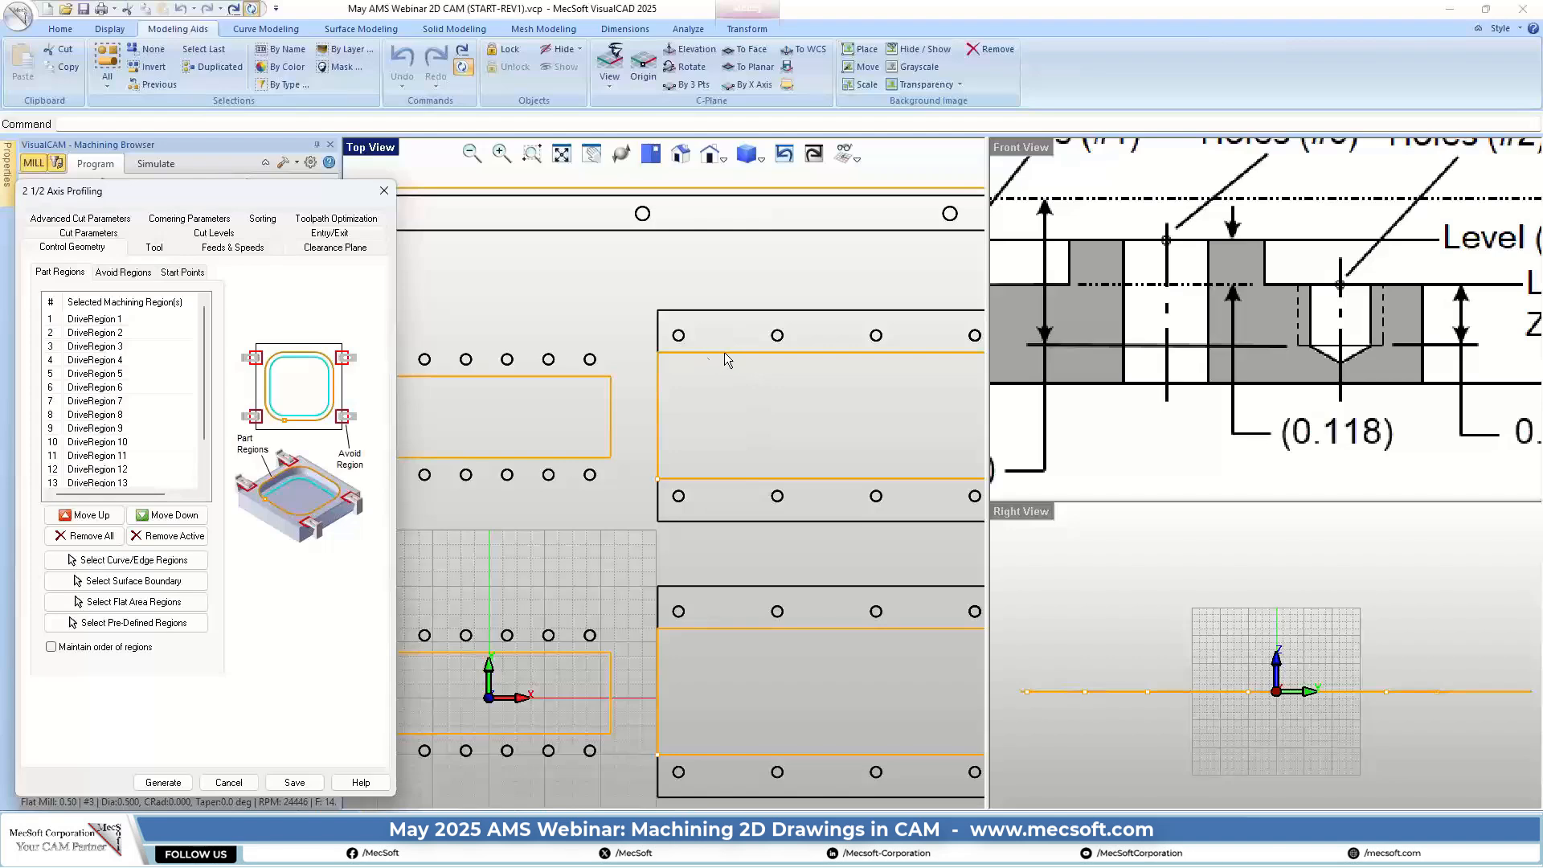
{"action": "scroll", "coordinate": [721, 365], "scroll_direction": "down", "scroll_amount": 5}
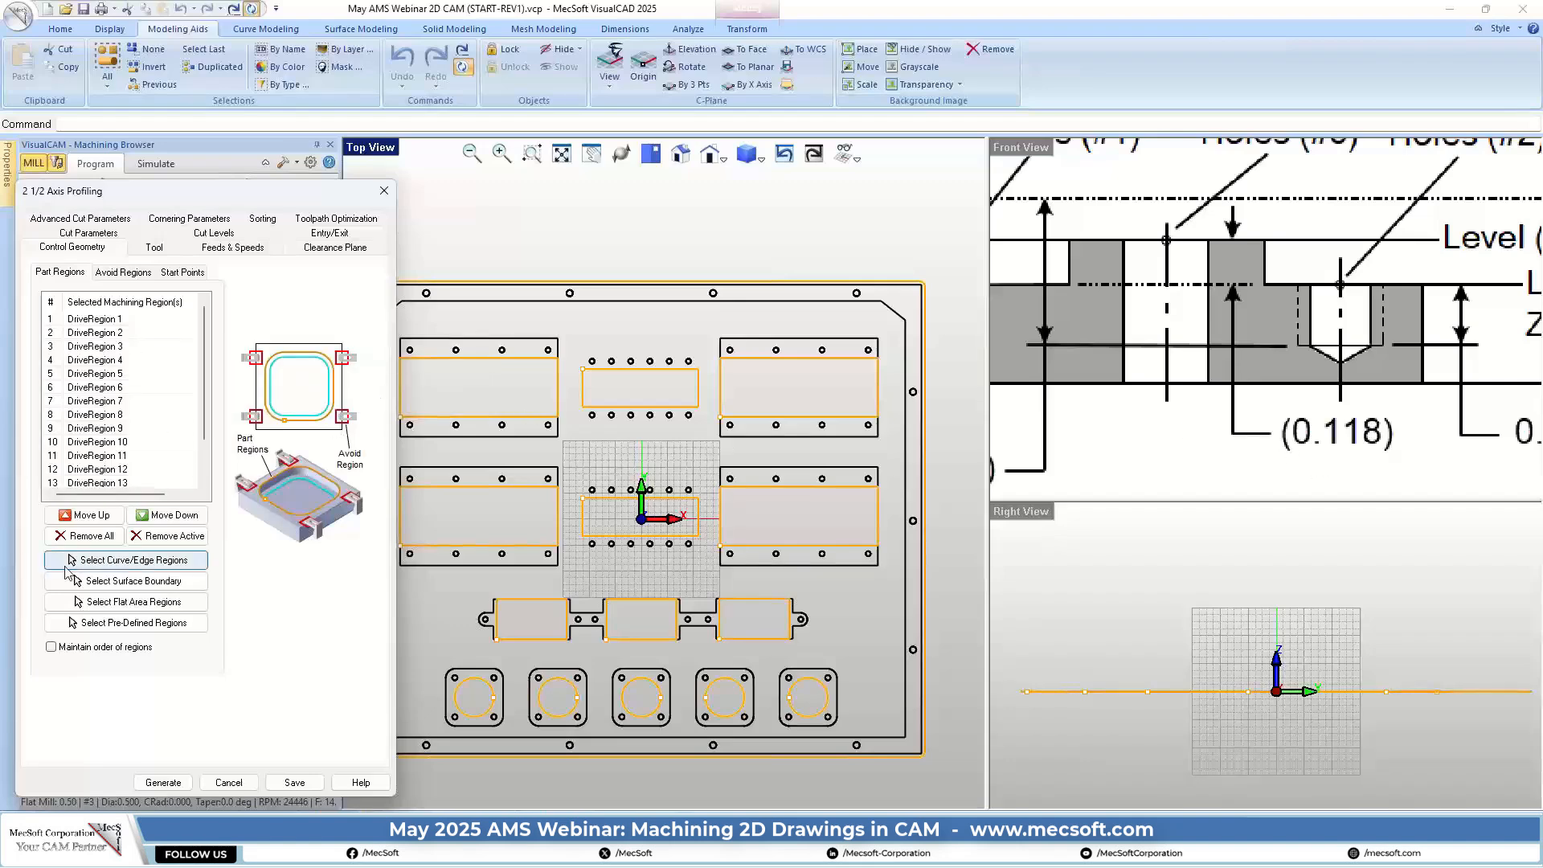
{"action": "left_click", "coordinate": [93, 537]}
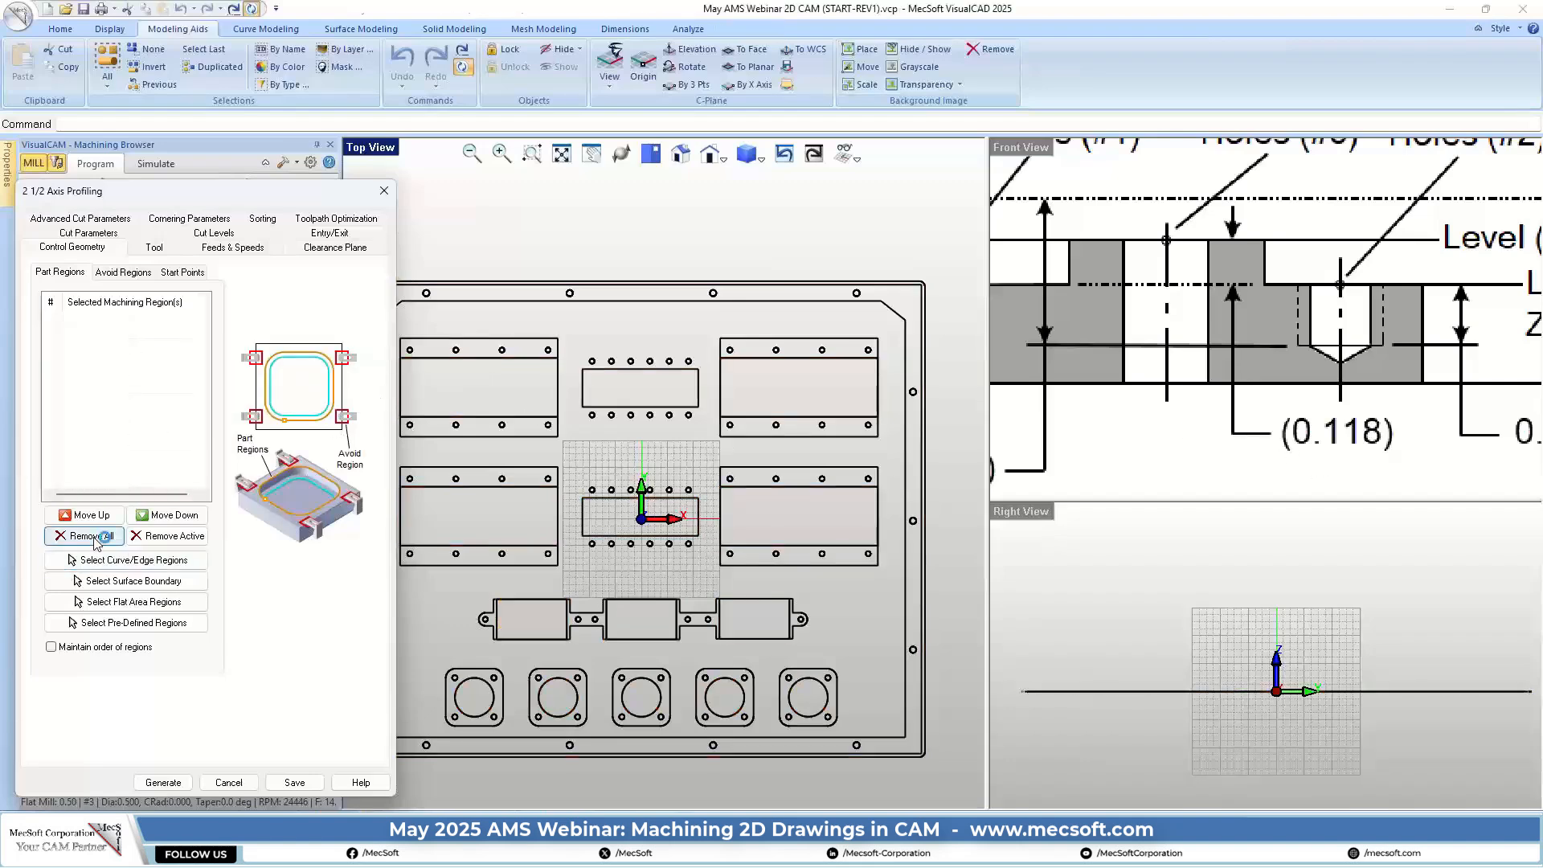
Select the outer outlines of the two upper large rectangles and the five rounded squares in the lowest row as part regions
{"action": "left_click", "coordinate": [149, 560]}
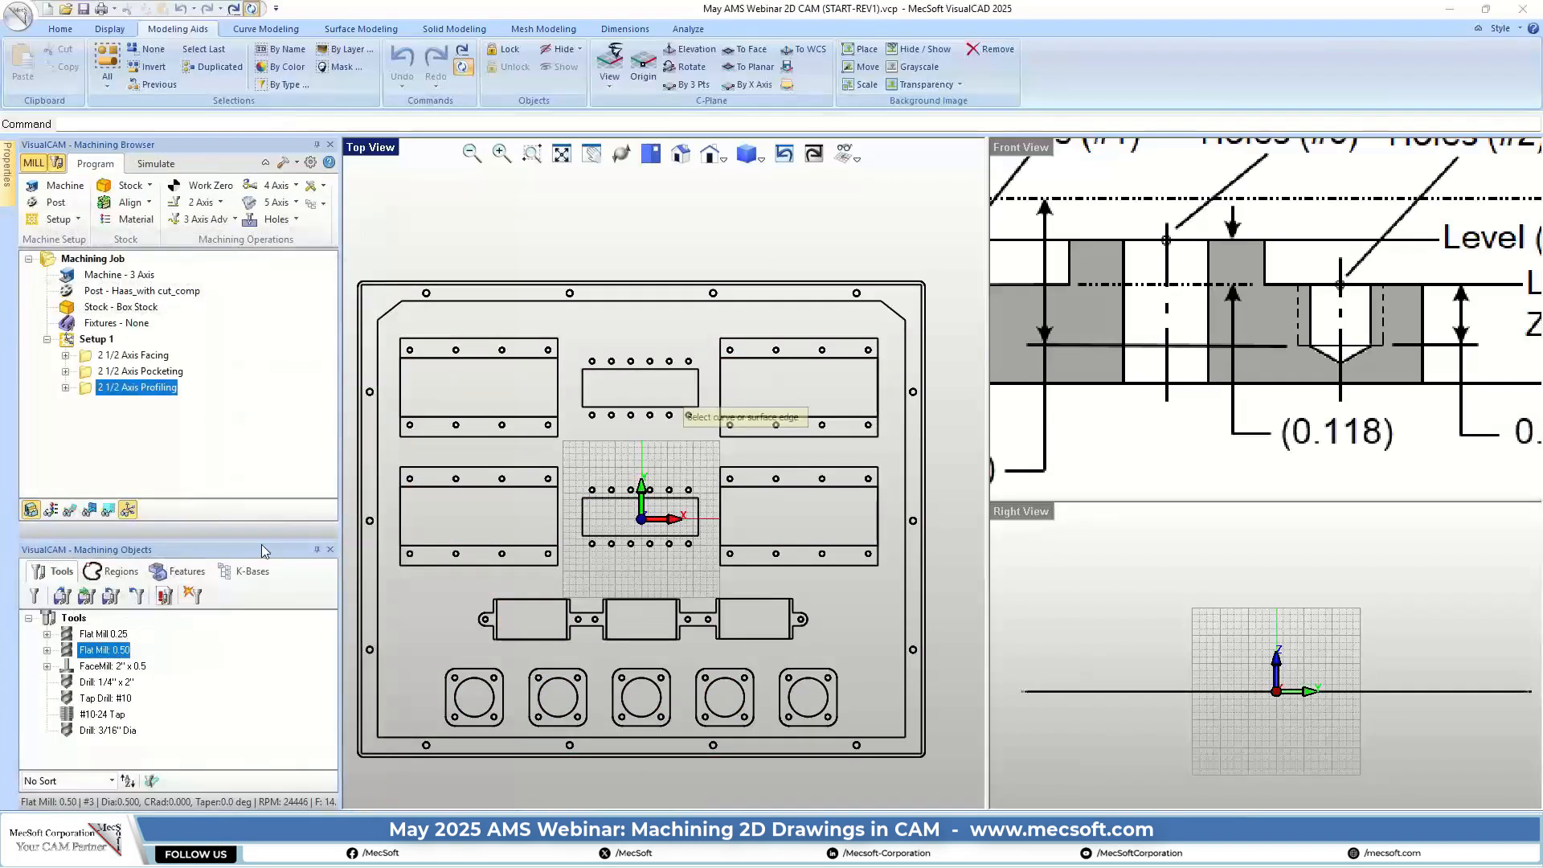
{"action": "left_click", "coordinate": [487, 340]}
{"action": "left_click", "coordinate": [757, 337]}
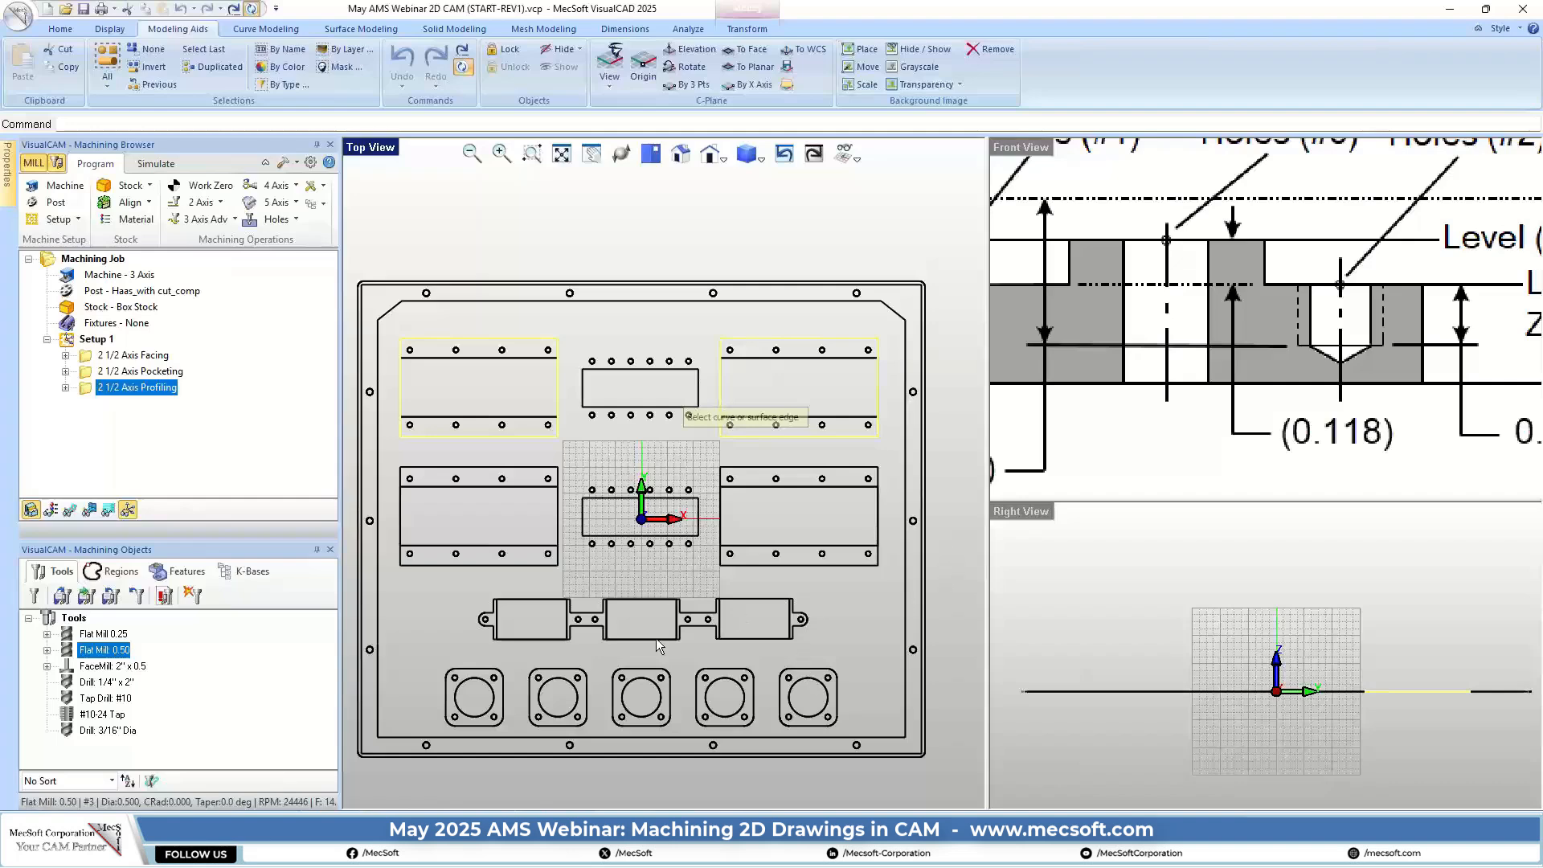
{"action": "left_click", "coordinate": [477, 670]}
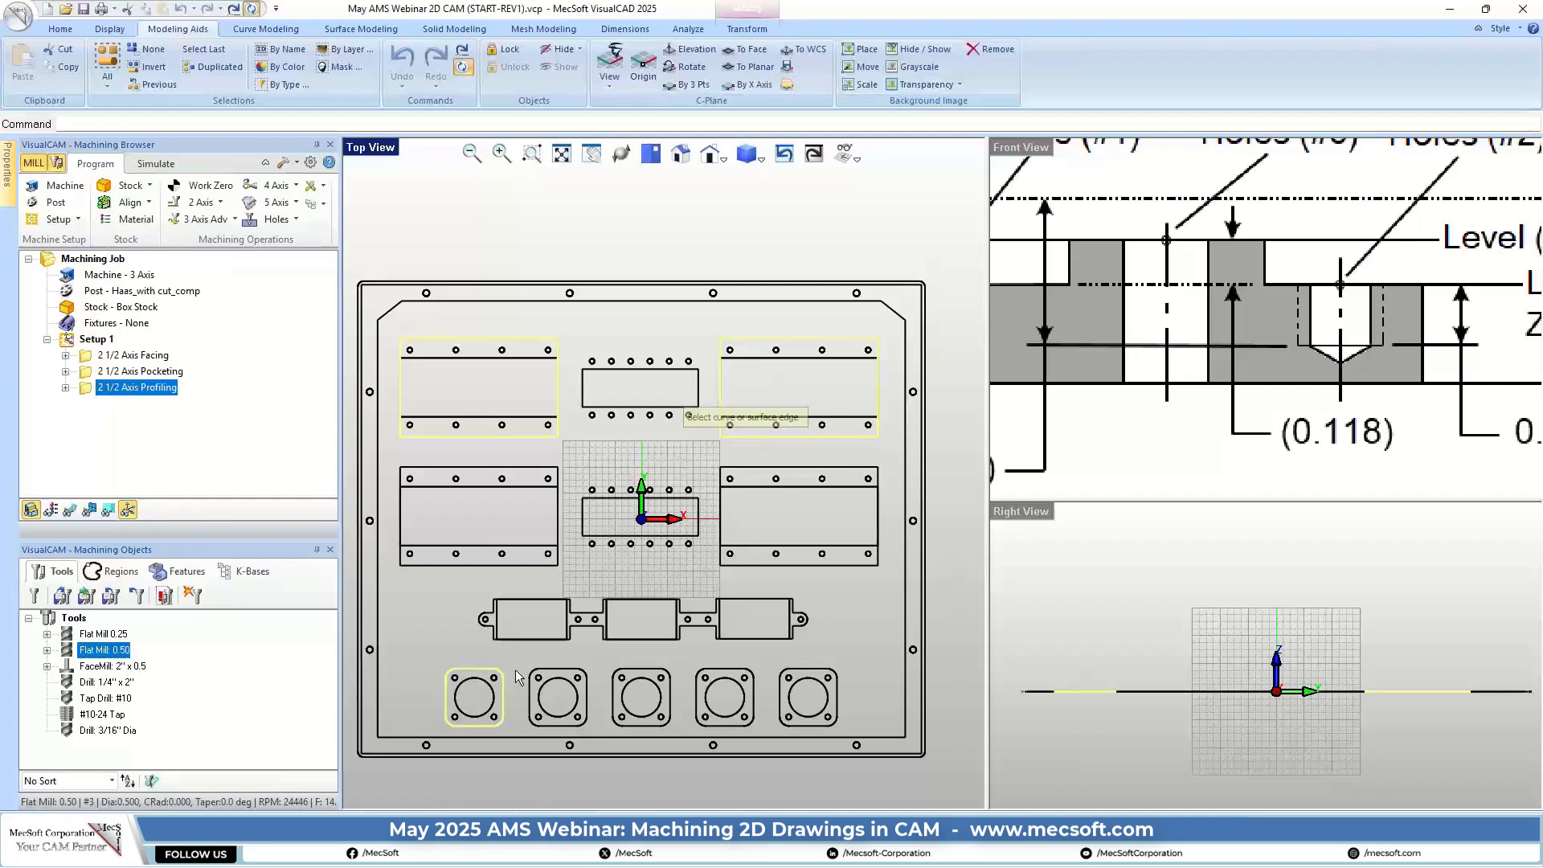
{"action": "left_click", "coordinate": [569, 675]}
{"action": "left_click", "coordinate": [638, 674]}
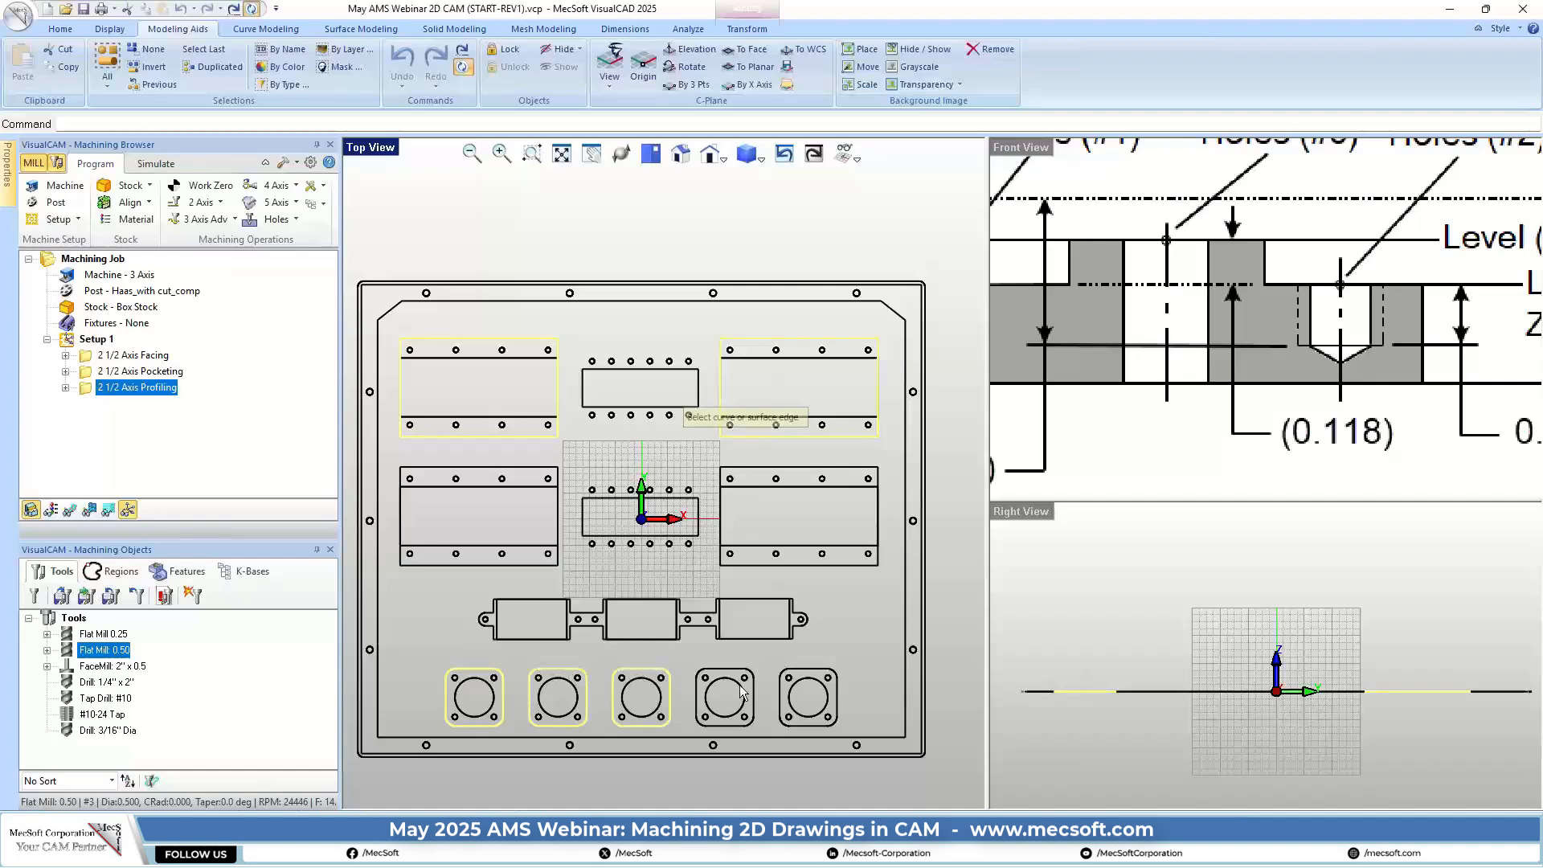
{"action": "left_click", "coordinate": [728, 670]}
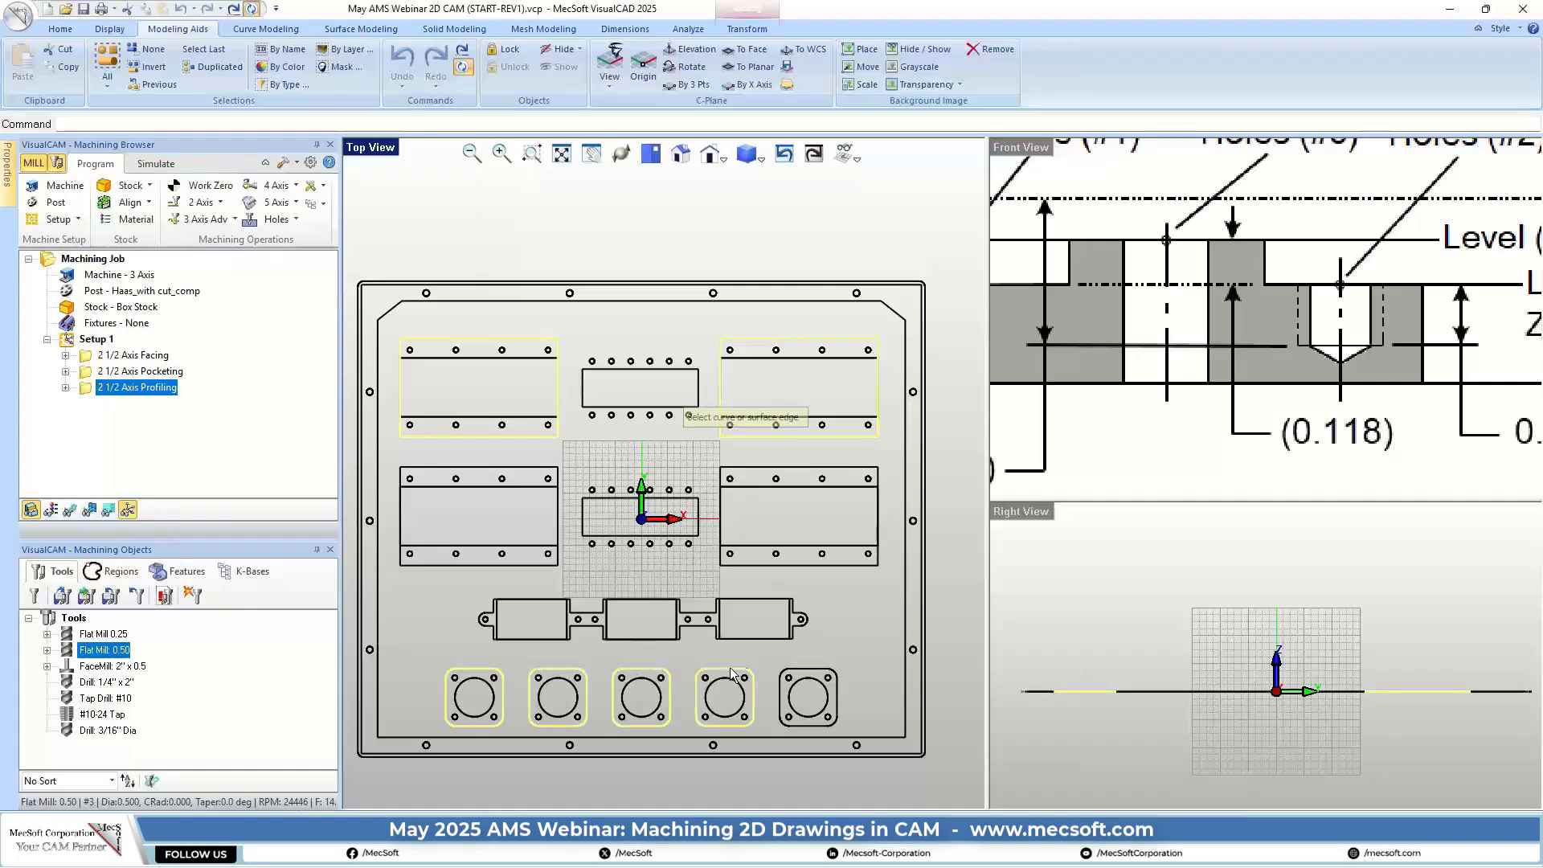
{"action": "left_click", "coordinate": [795, 673]}
{"action": "scroll", "coordinate": [1281, 242], "scroll_direction": "down", "scroll_amount": 2}
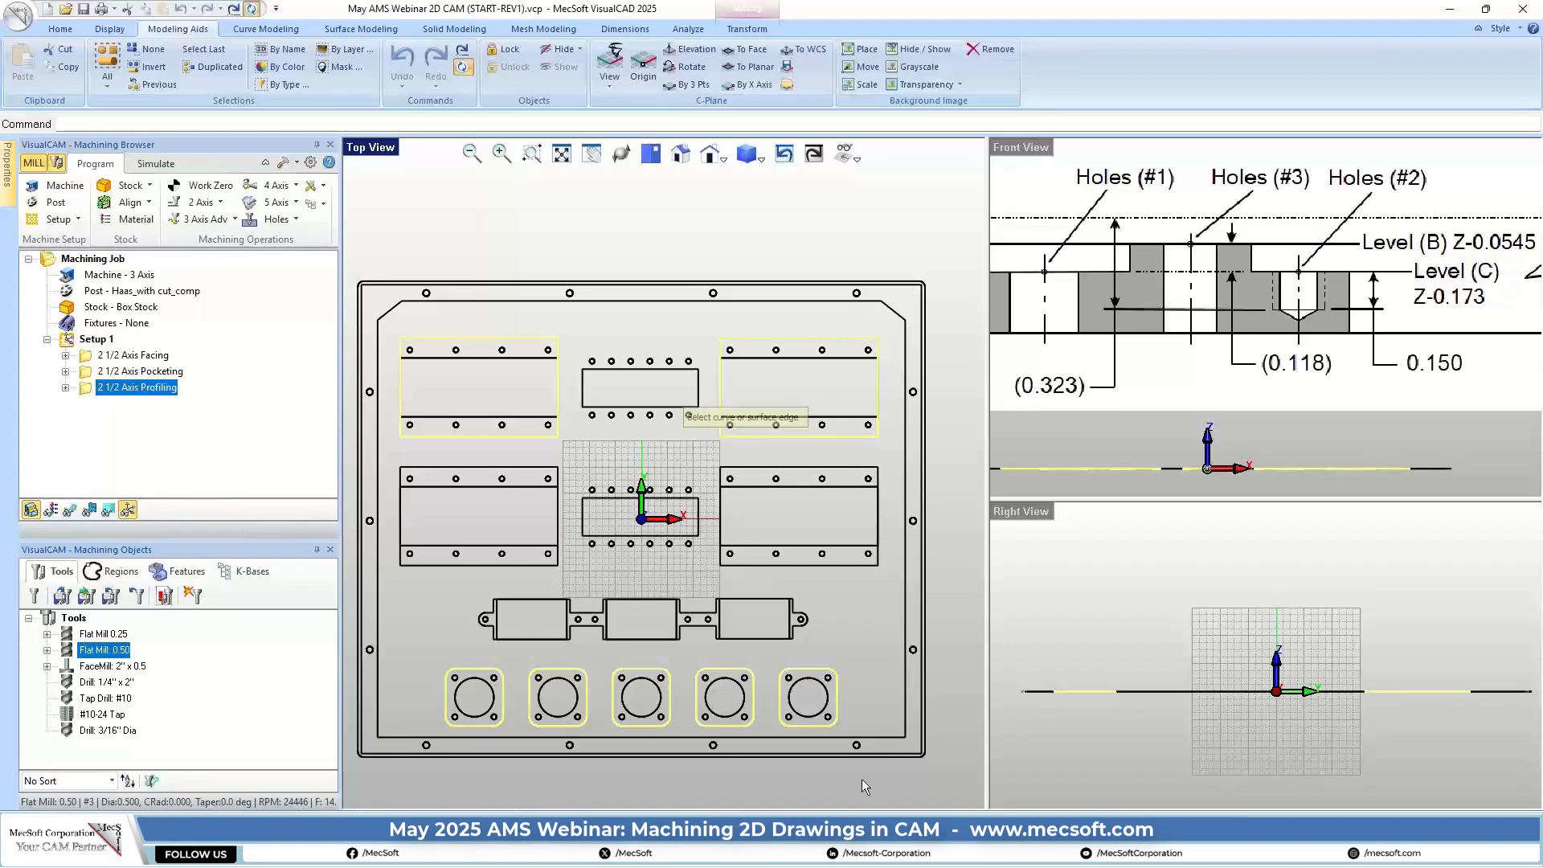
{"action": "right_click", "coordinate": [716, 257]}
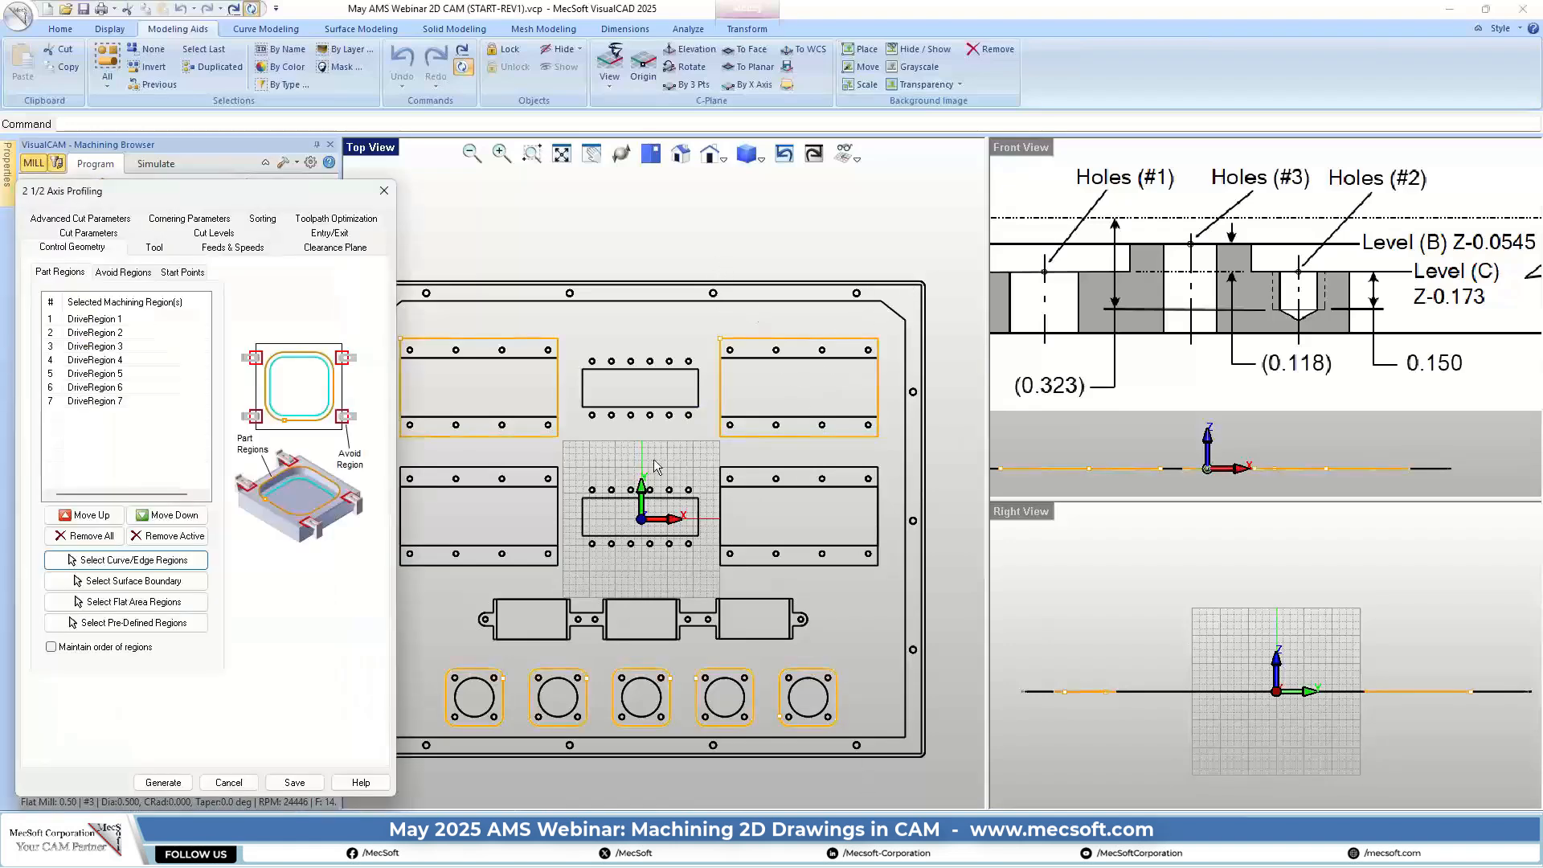
Enable Use Outside/Inside for Closed Curve in the profiling cut parameters, with Inside as the cutting side
{"action": "left_click", "coordinate": [150, 249]}
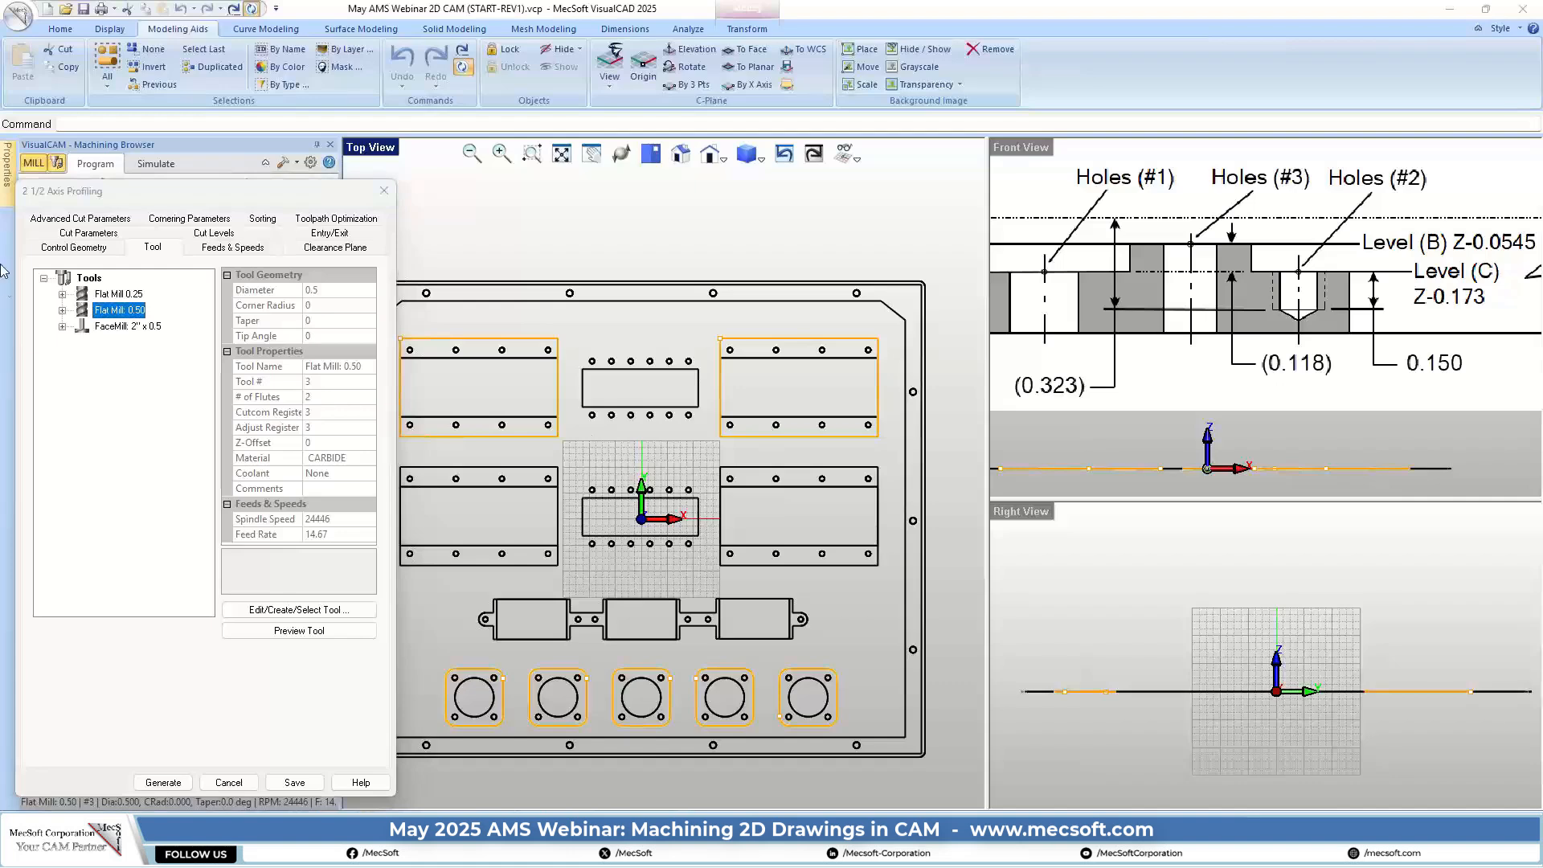
{"action": "left_click", "coordinate": [229, 249]}
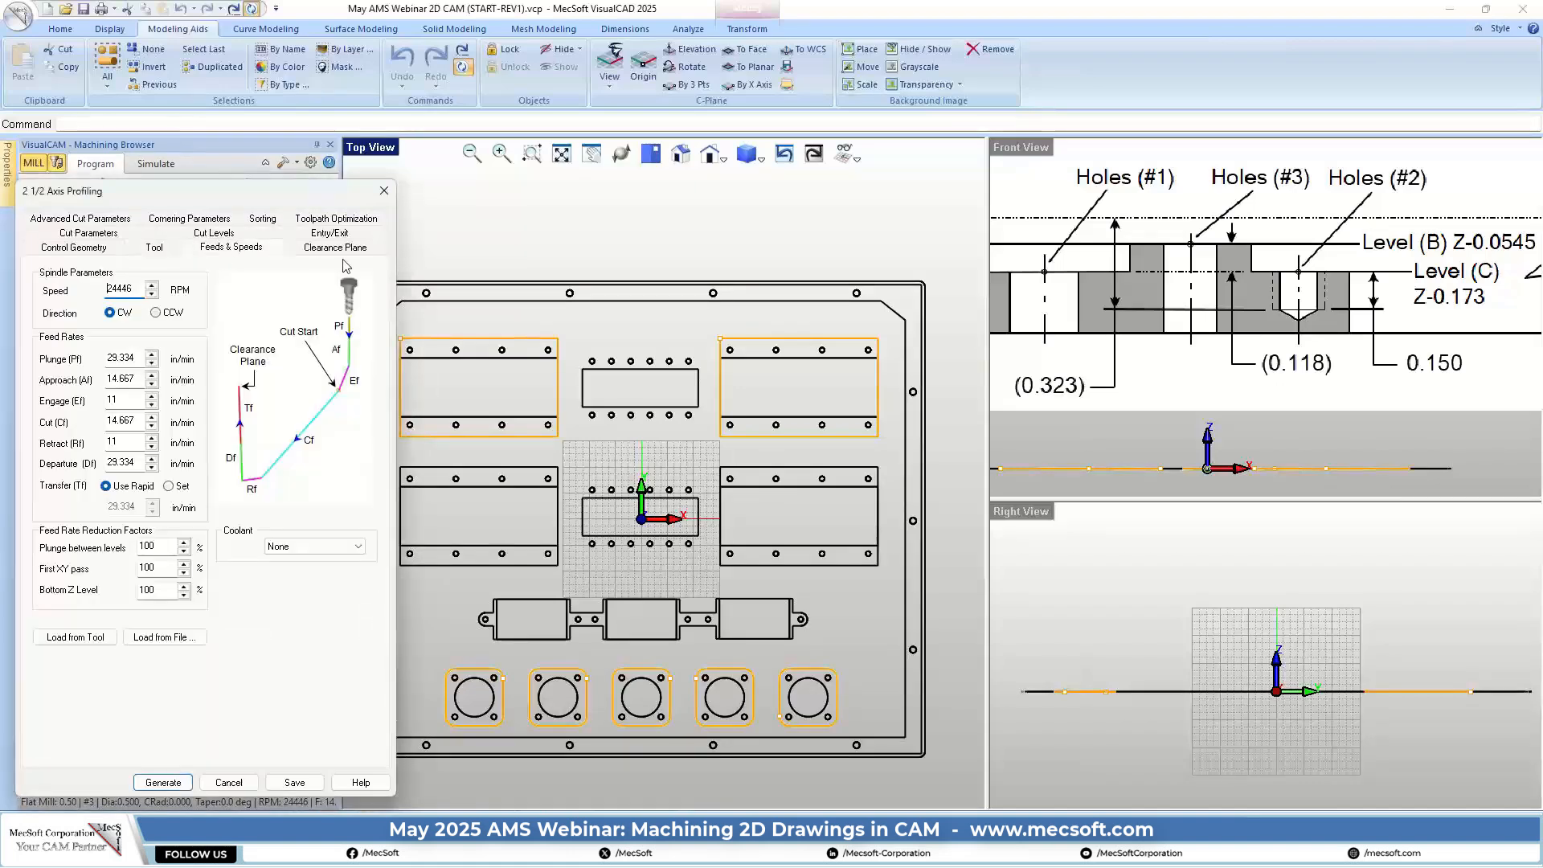
{"action": "left_click", "coordinate": [338, 249]}
{"action": "left_click", "coordinate": [87, 233]}
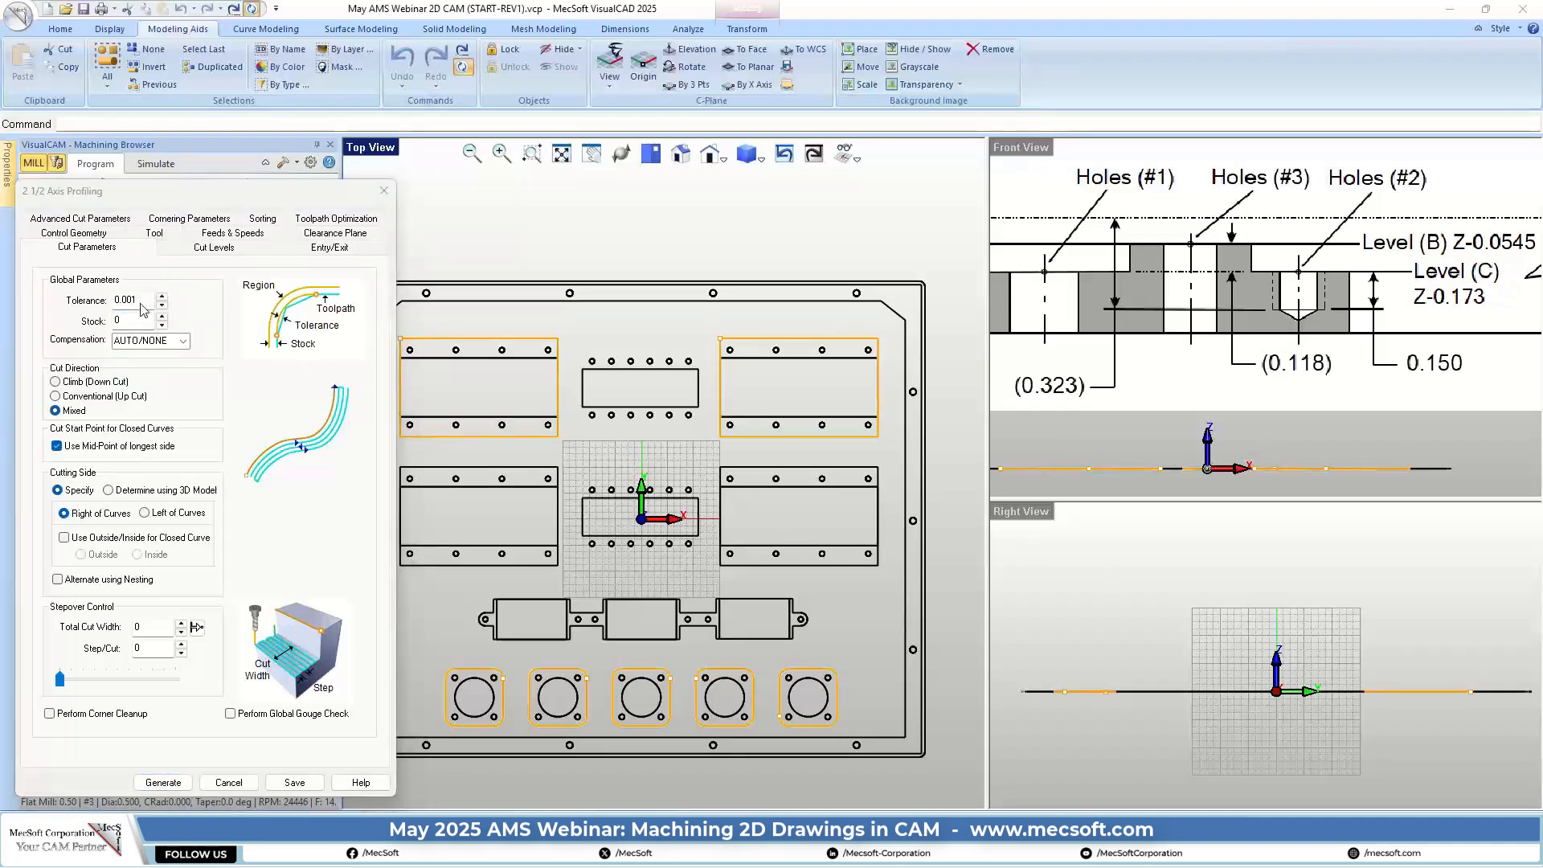
{"action": "mouse_move", "coordinate": [136, 337]}
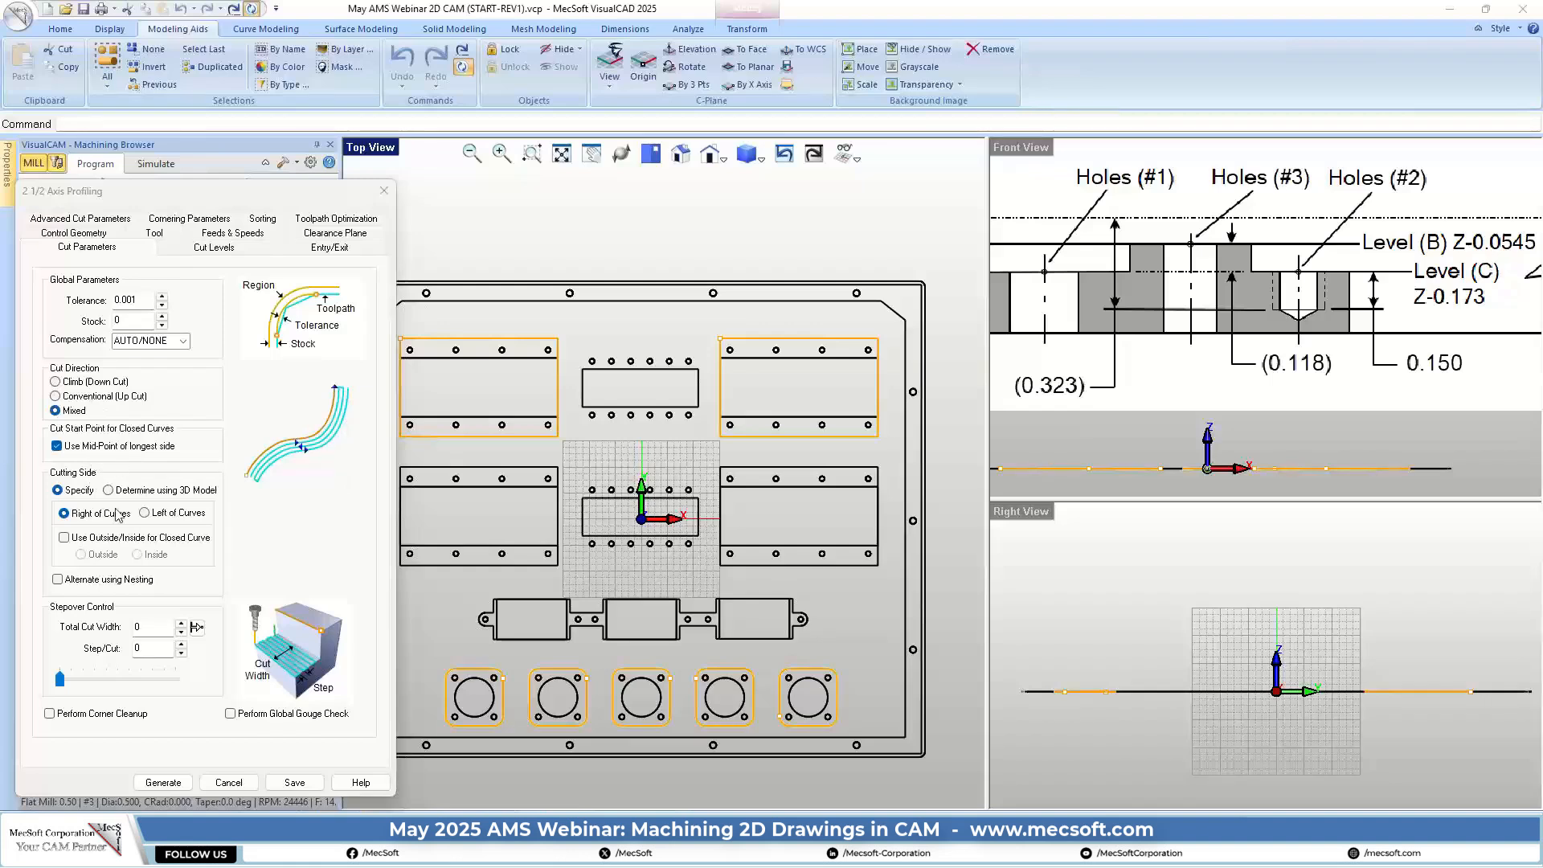
{"action": "mouse_move", "coordinate": [115, 546]}
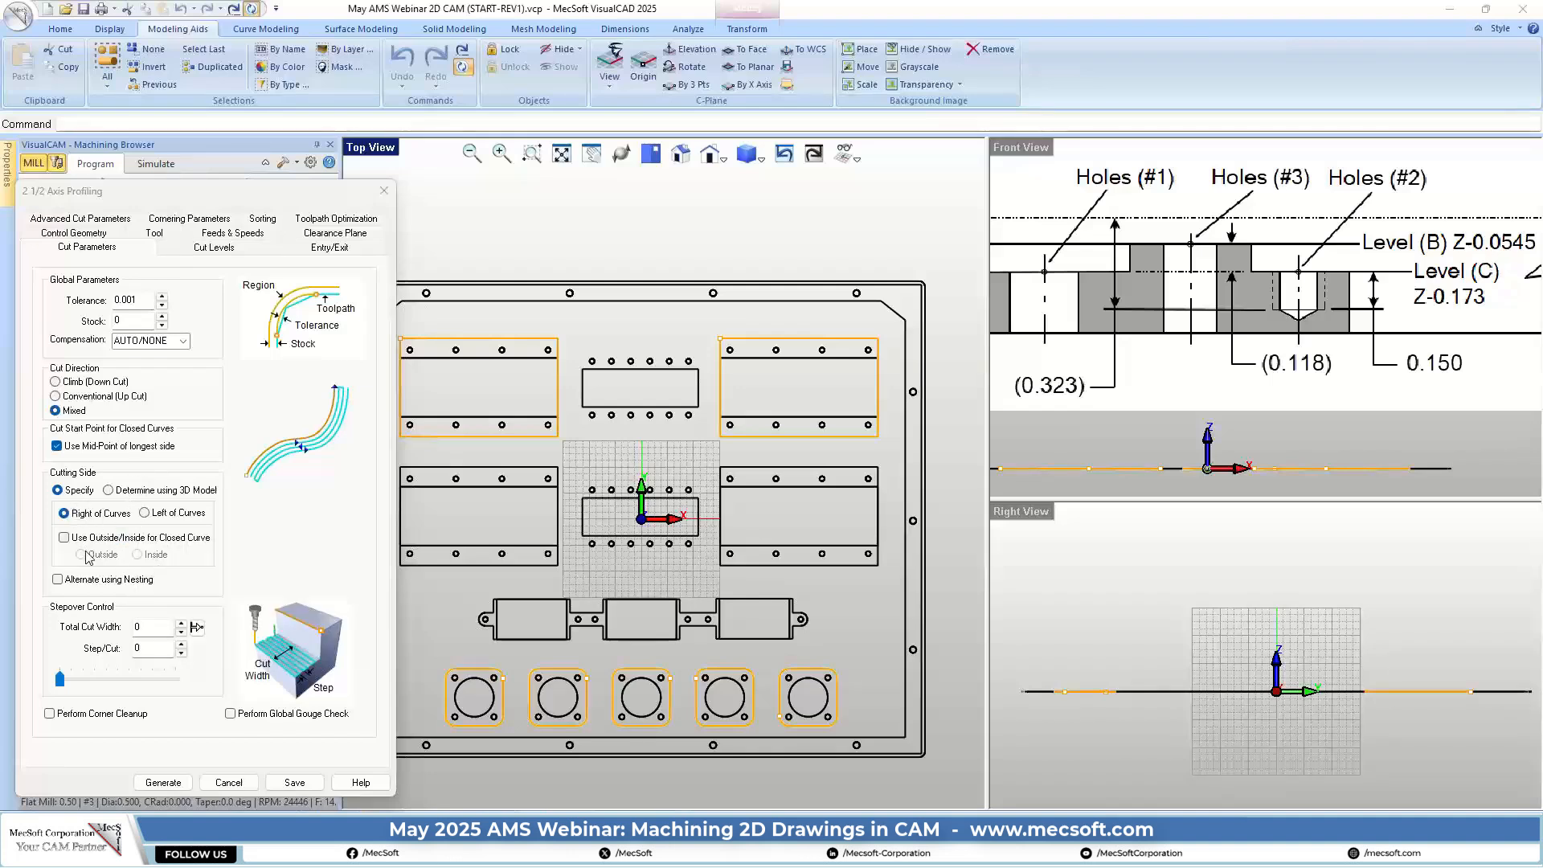
{"action": "left_click", "coordinate": [64, 538]}
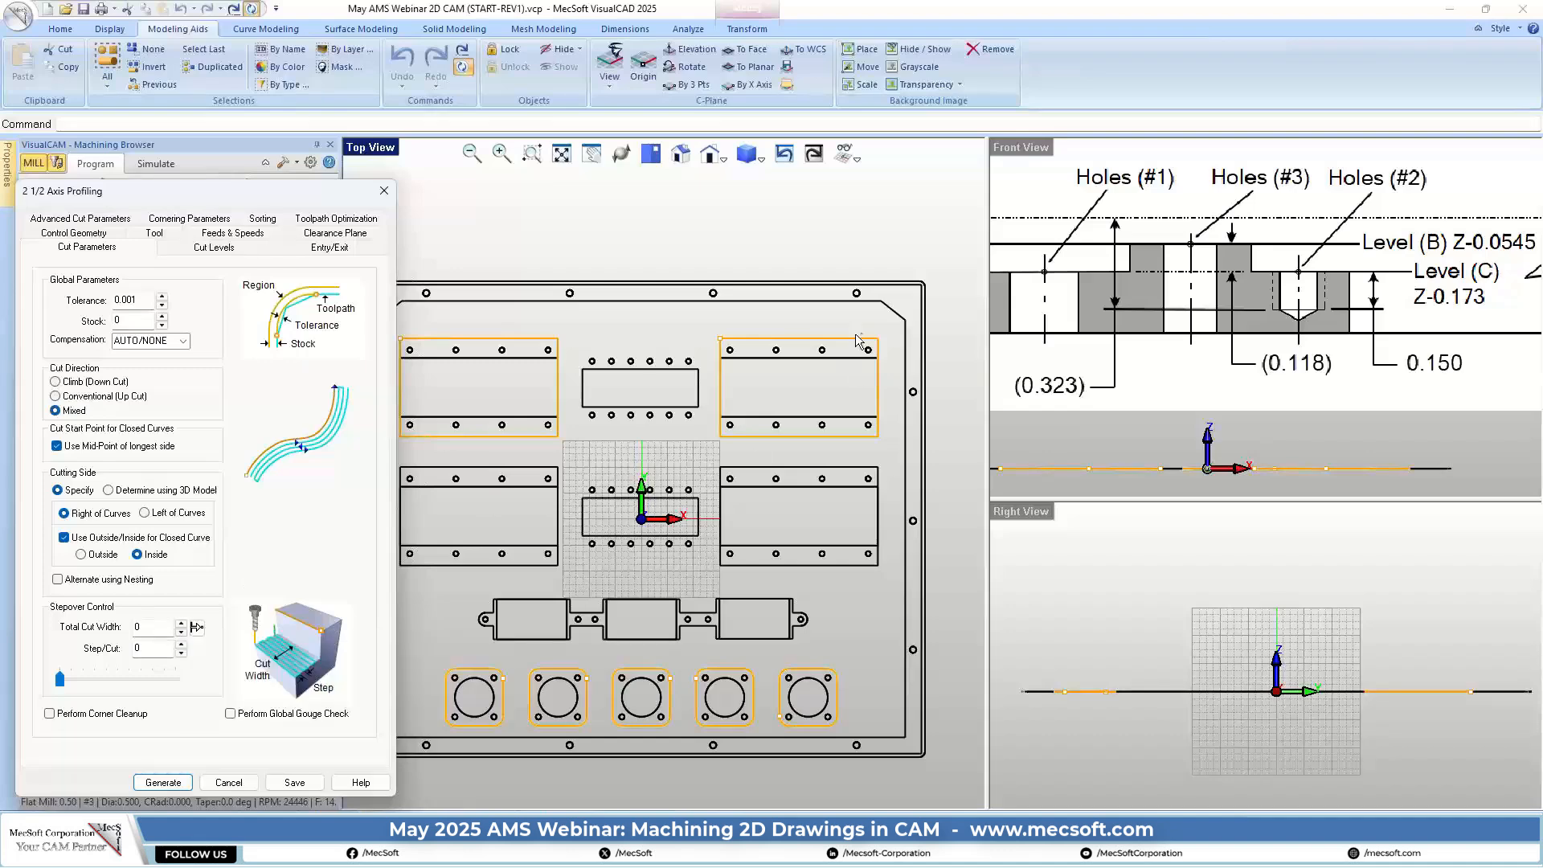
{"action": "scroll", "coordinate": [868, 341], "scroll_direction": "up", "scroll_amount": 1}
{"action": "scroll", "coordinate": [868, 342], "scroll_direction": "up", "scroll_amount": 3}
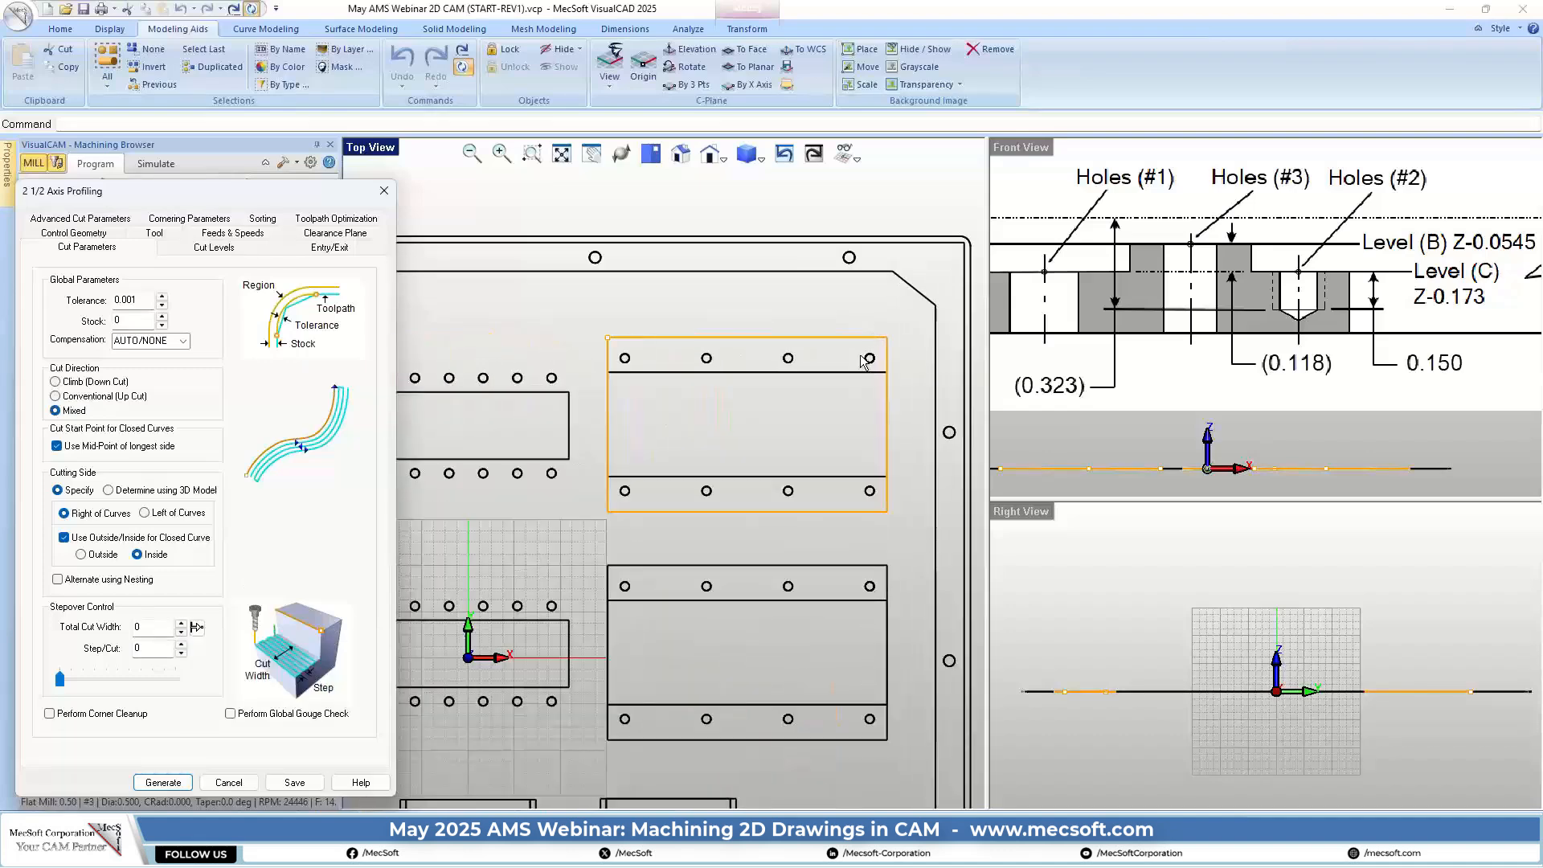
Set the profiling stepover to a total cut width of 0.3 with a step per cut of 0.15
{"action": "scroll", "coordinate": [861, 363], "scroll_direction": "up", "scroll_amount": 1}
{"action": "scroll", "coordinate": [663, 399], "scroll_direction": "up", "scroll_amount": 1}
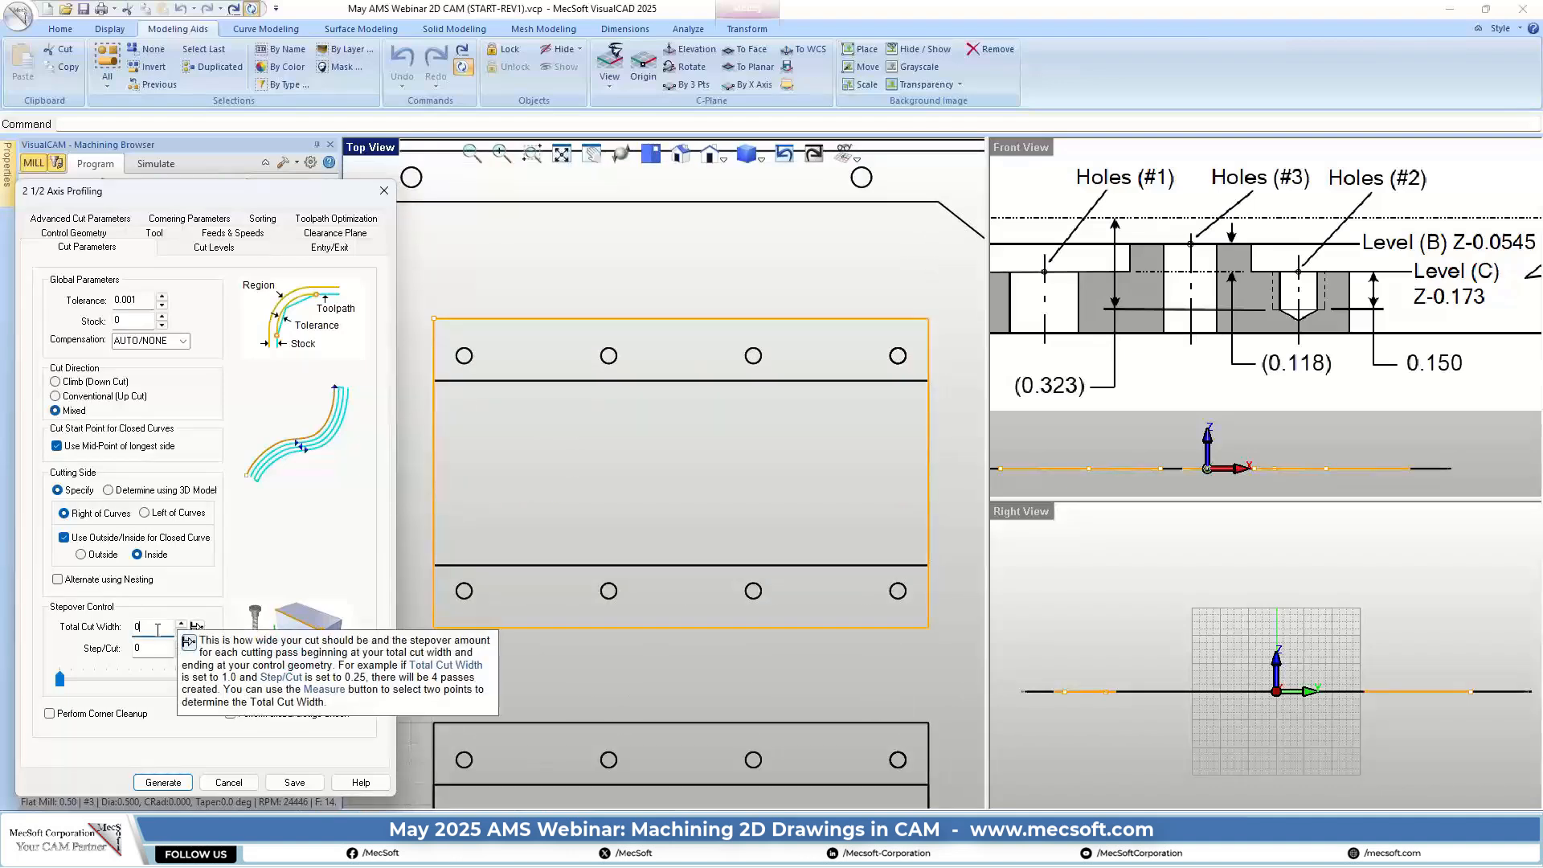
{"action": "left_click", "coordinate": [157, 628]}
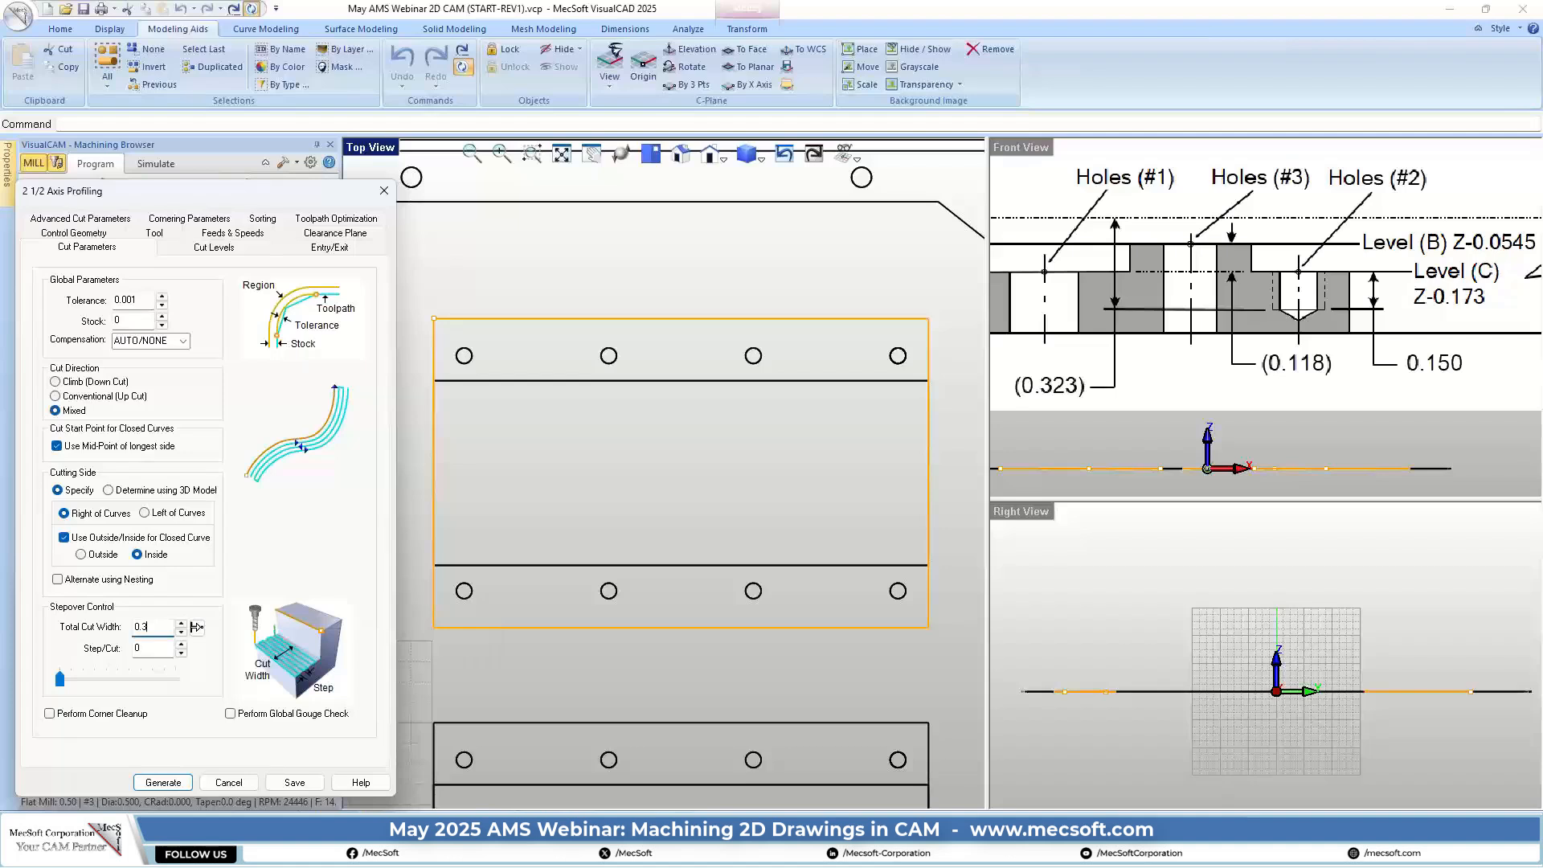
{"action": "left_click", "coordinate": [160, 648]}
{"action": "key", "text": "BackSpace"}
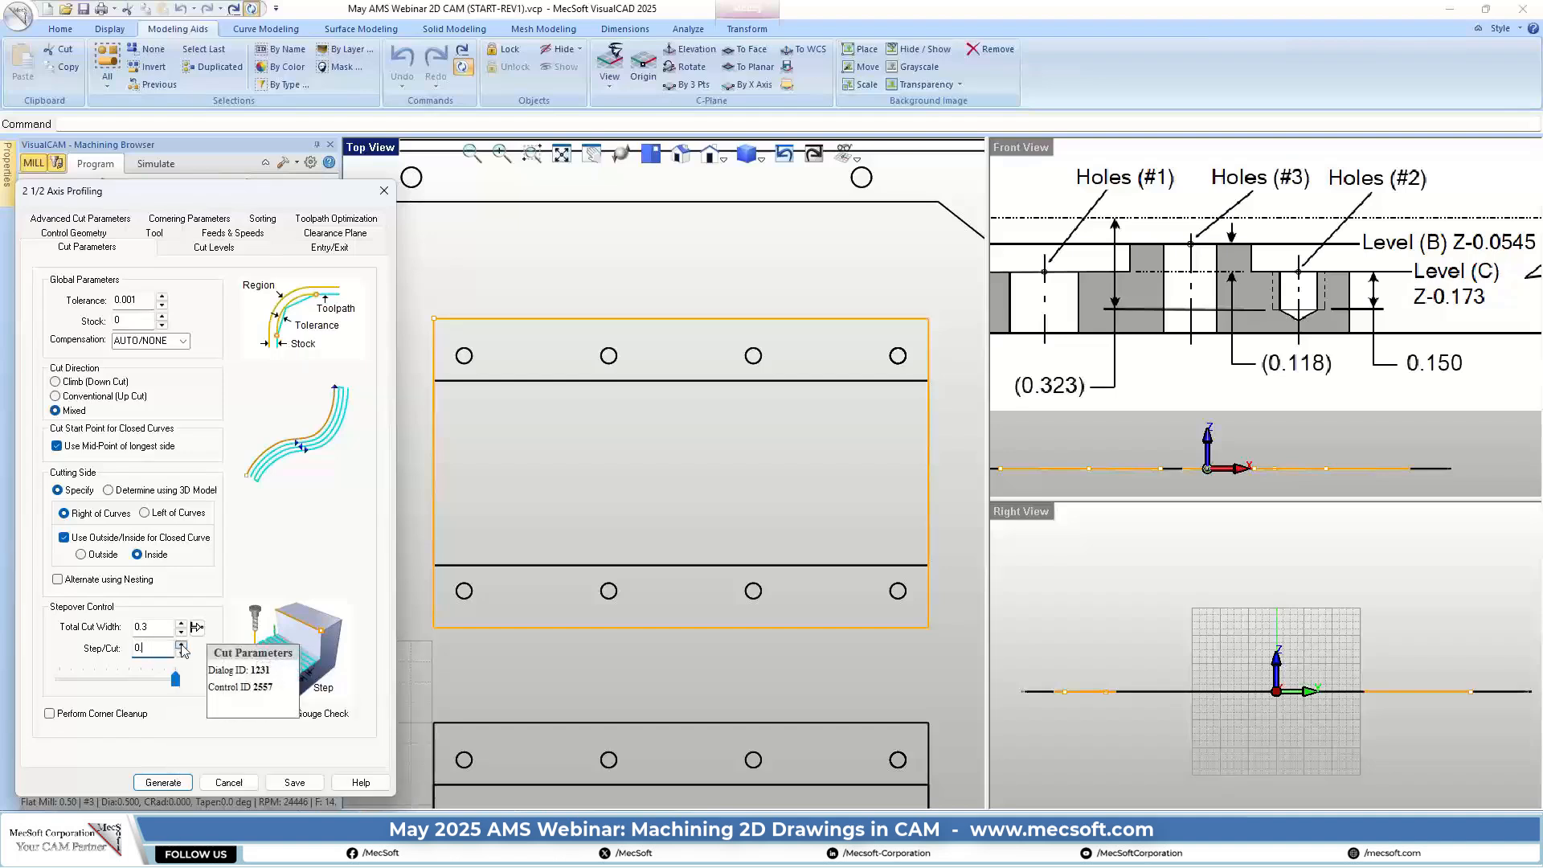
{"action": "type", "text": "15"}
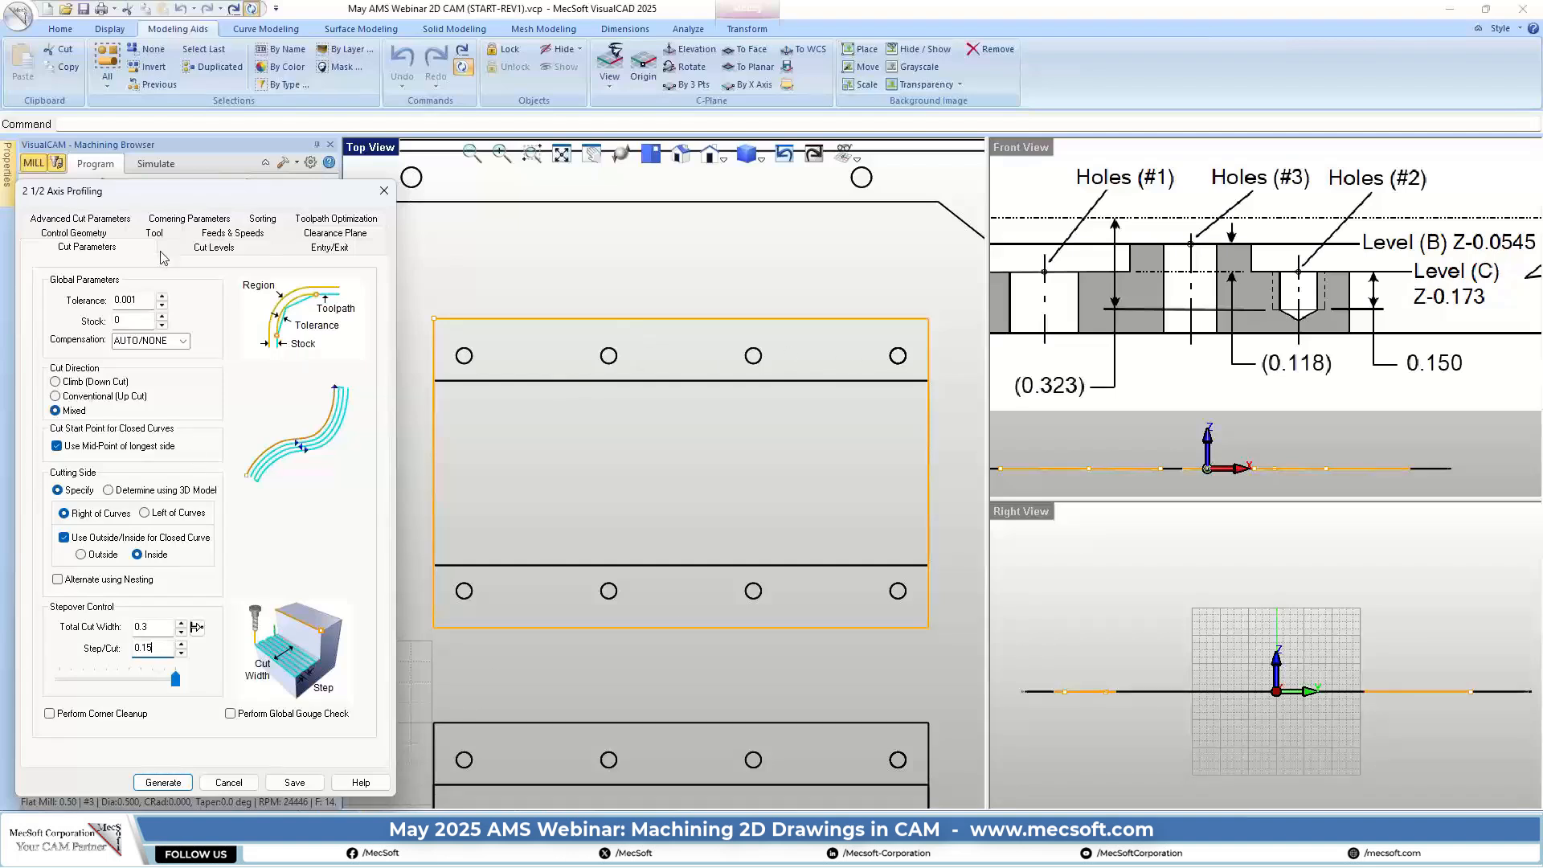
Set the cut geometry location in the cut levels to Pick Top at -0.0545, matching Level (B) in the section drawing
{"action": "left_click", "coordinate": [211, 251]}
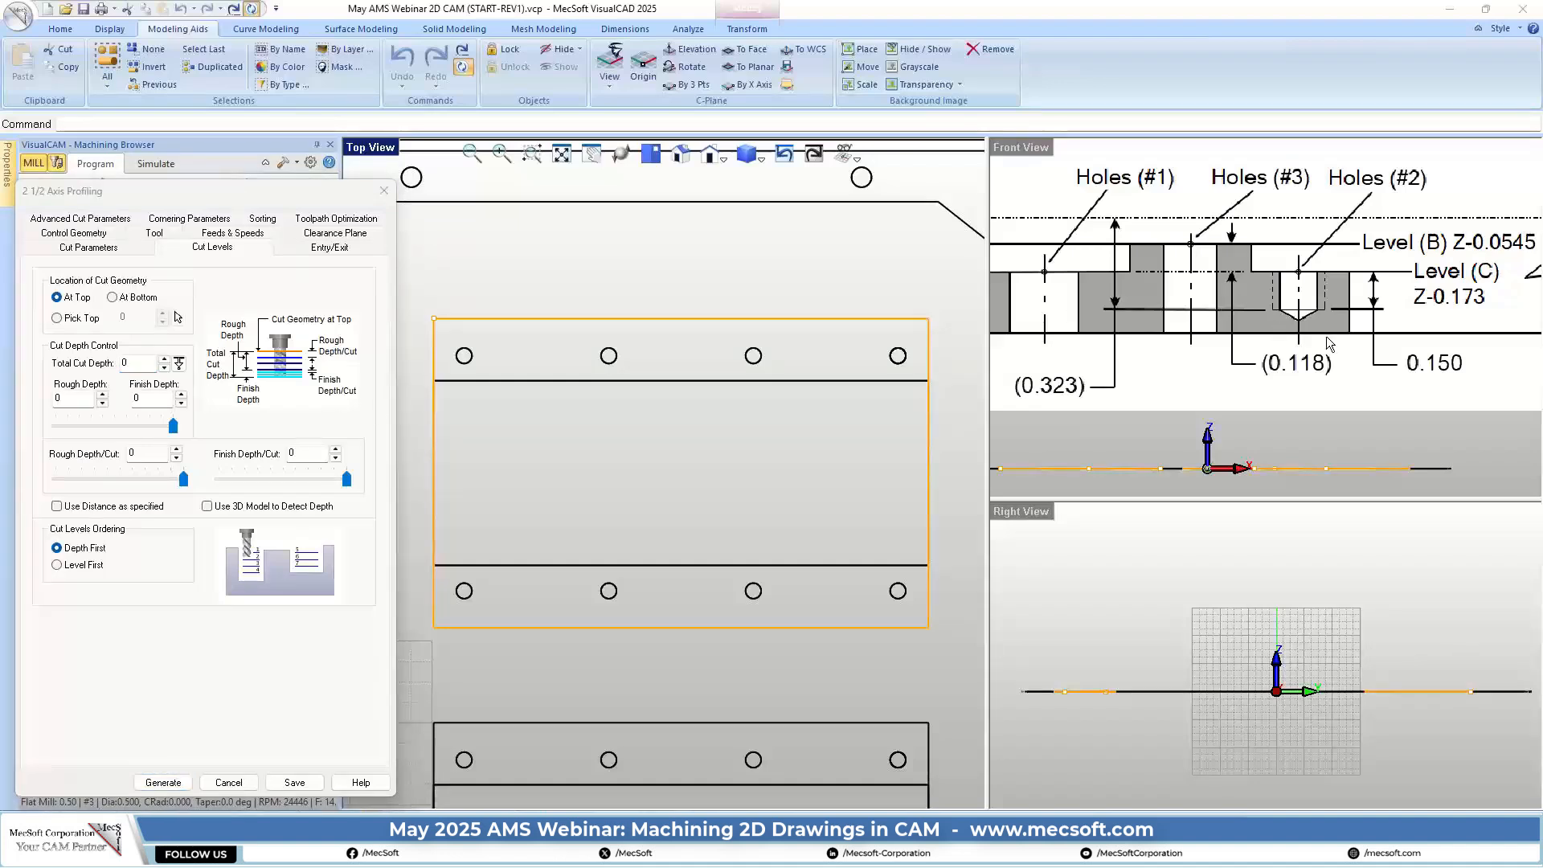
{"action": "scroll", "coordinate": [1227, 297], "scroll_direction": "down", "scroll_amount": 3}
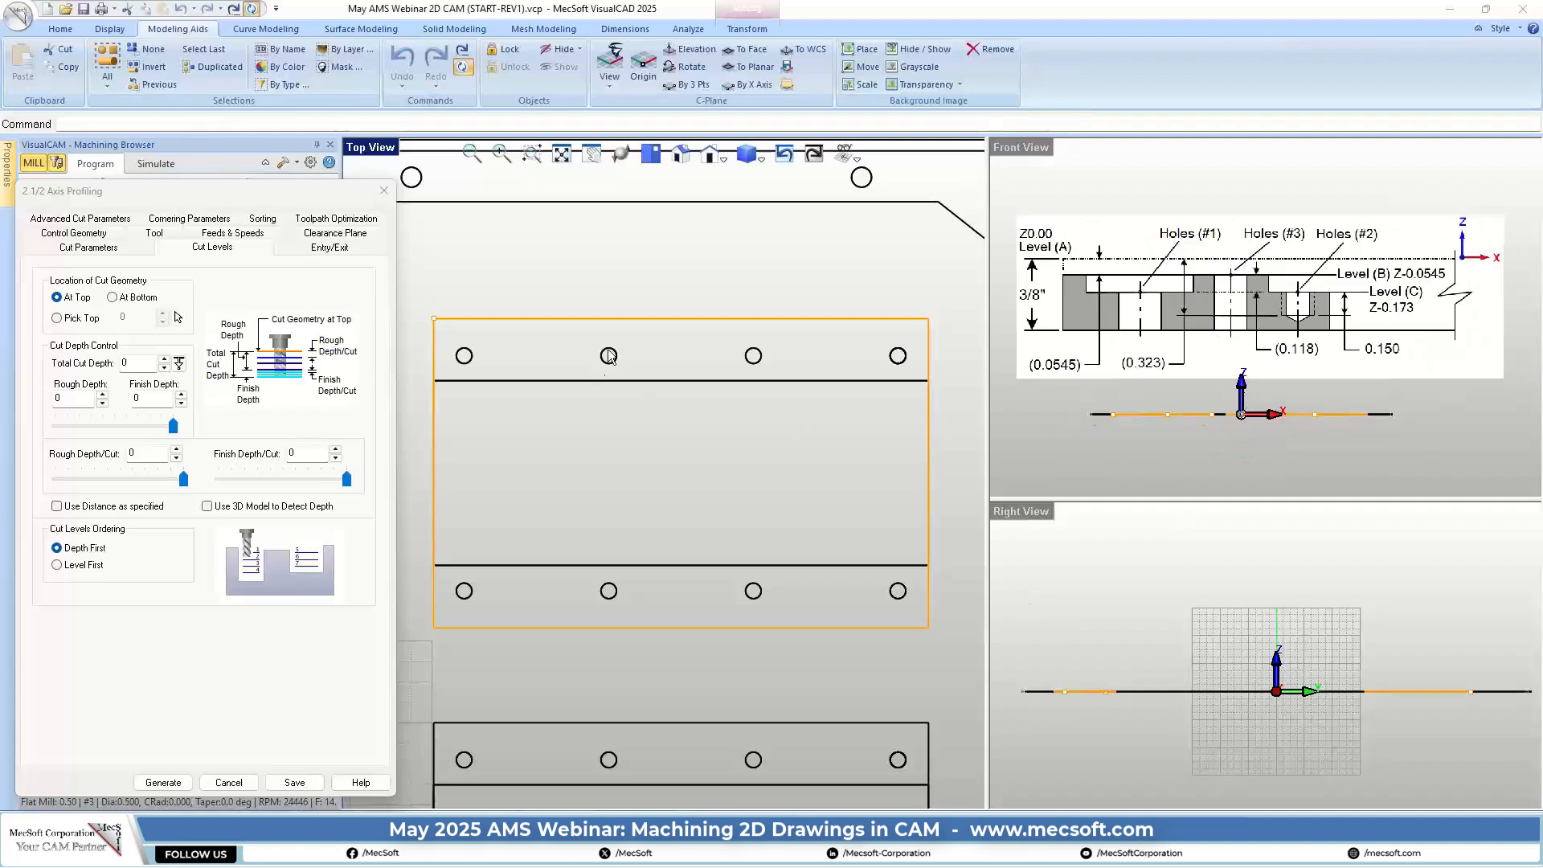
{"action": "scroll", "coordinate": [611, 353], "scroll_direction": "down", "scroll_amount": 2}
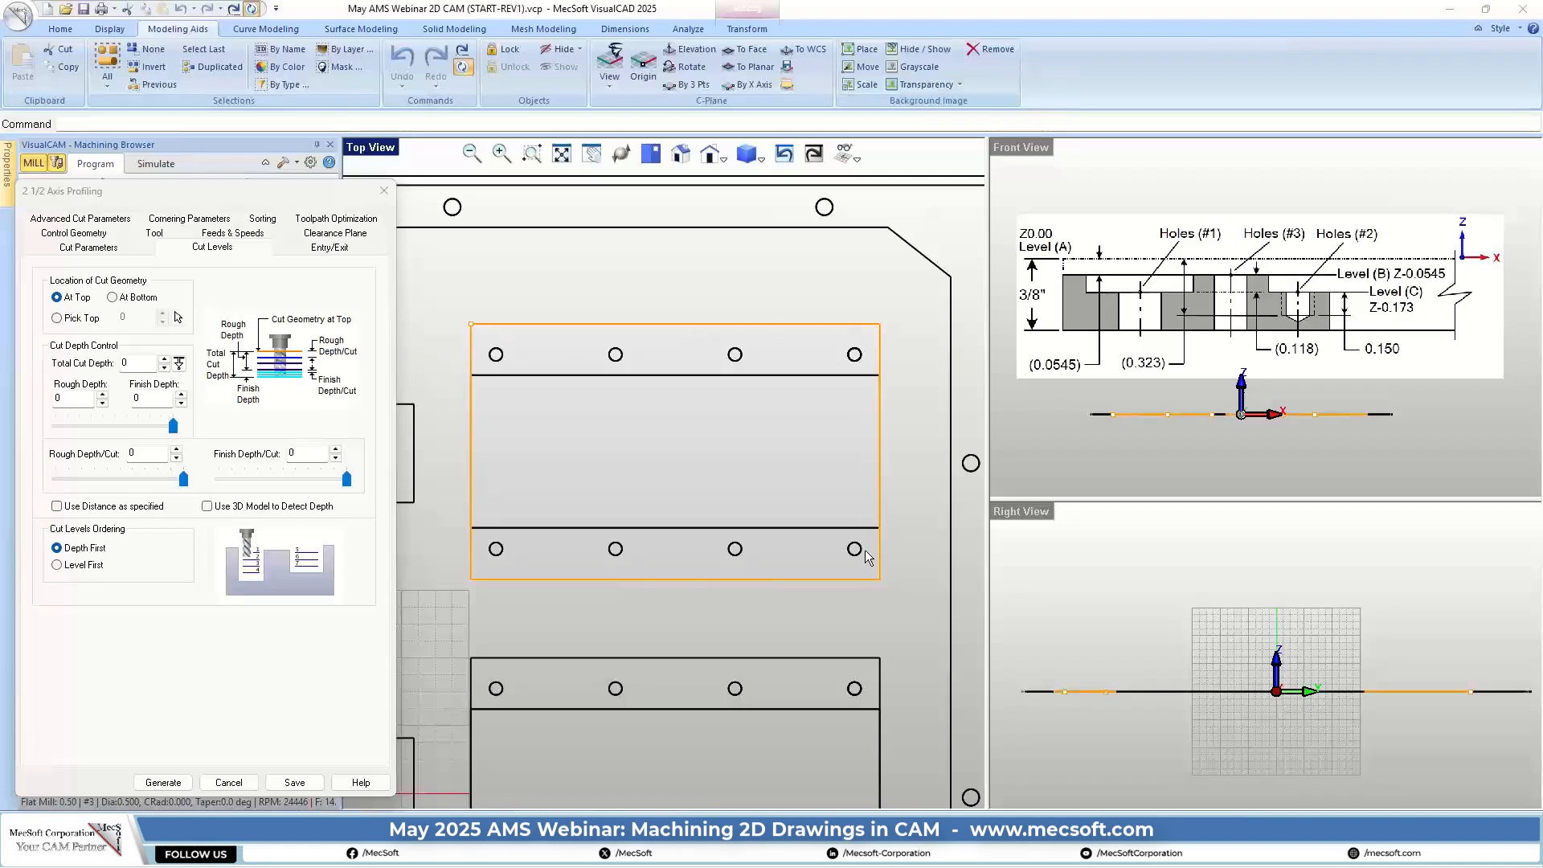
{"action": "scroll", "coordinate": [1270, 273], "scroll_direction": "up", "scroll_amount": 3}
{"action": "scroll", "coordinate": [1269, 273], "scroll_direction": "up", "scroll_amount": 2}
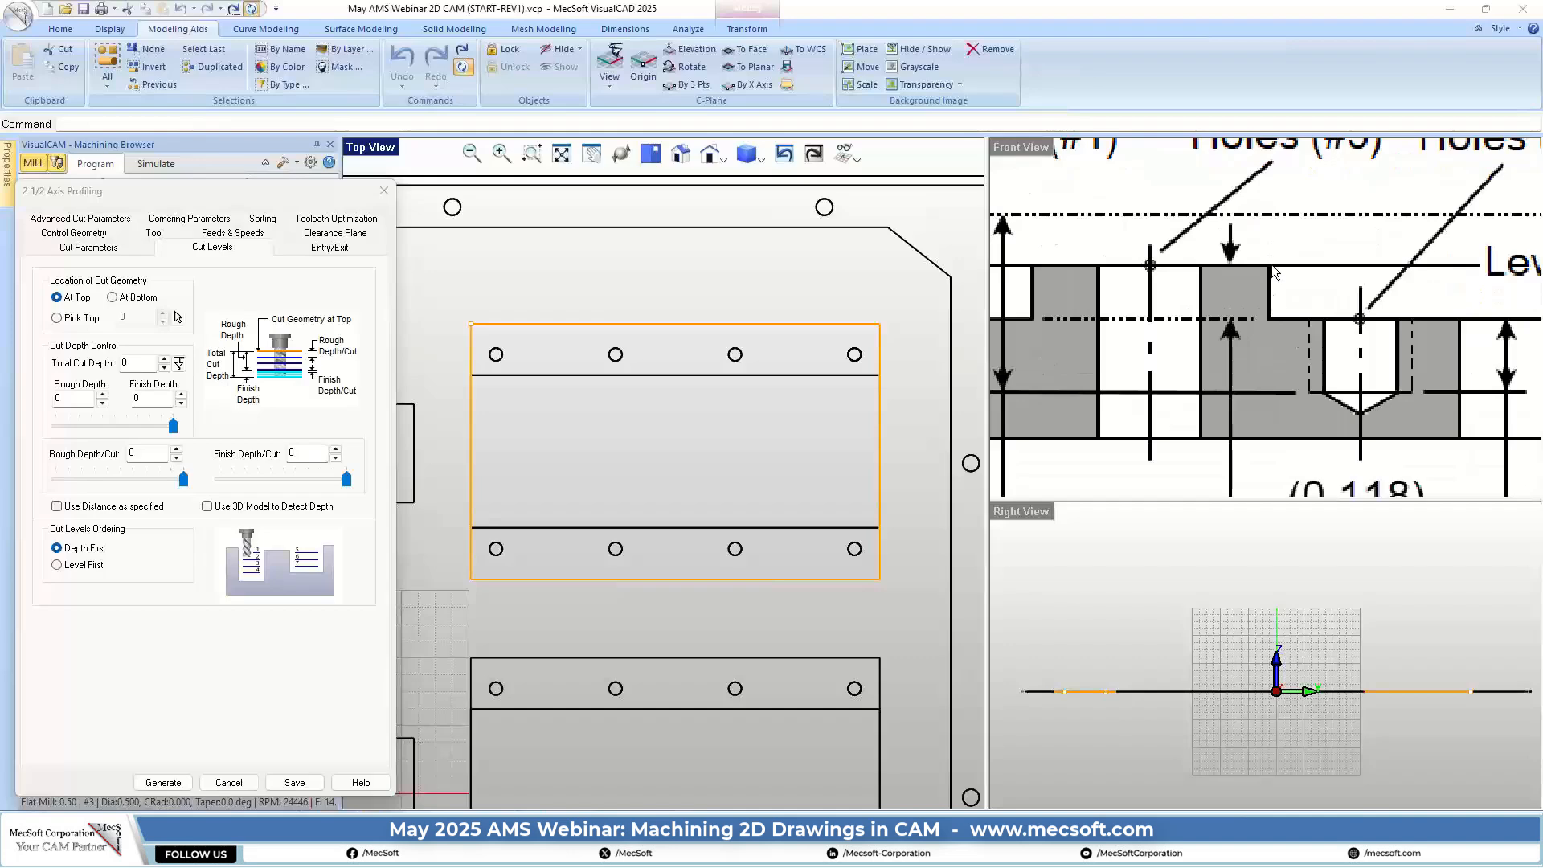
{"action": "scroll", "coordinate": [1273, 274], "scroll_direction": "down", "scroll_amount": 5}
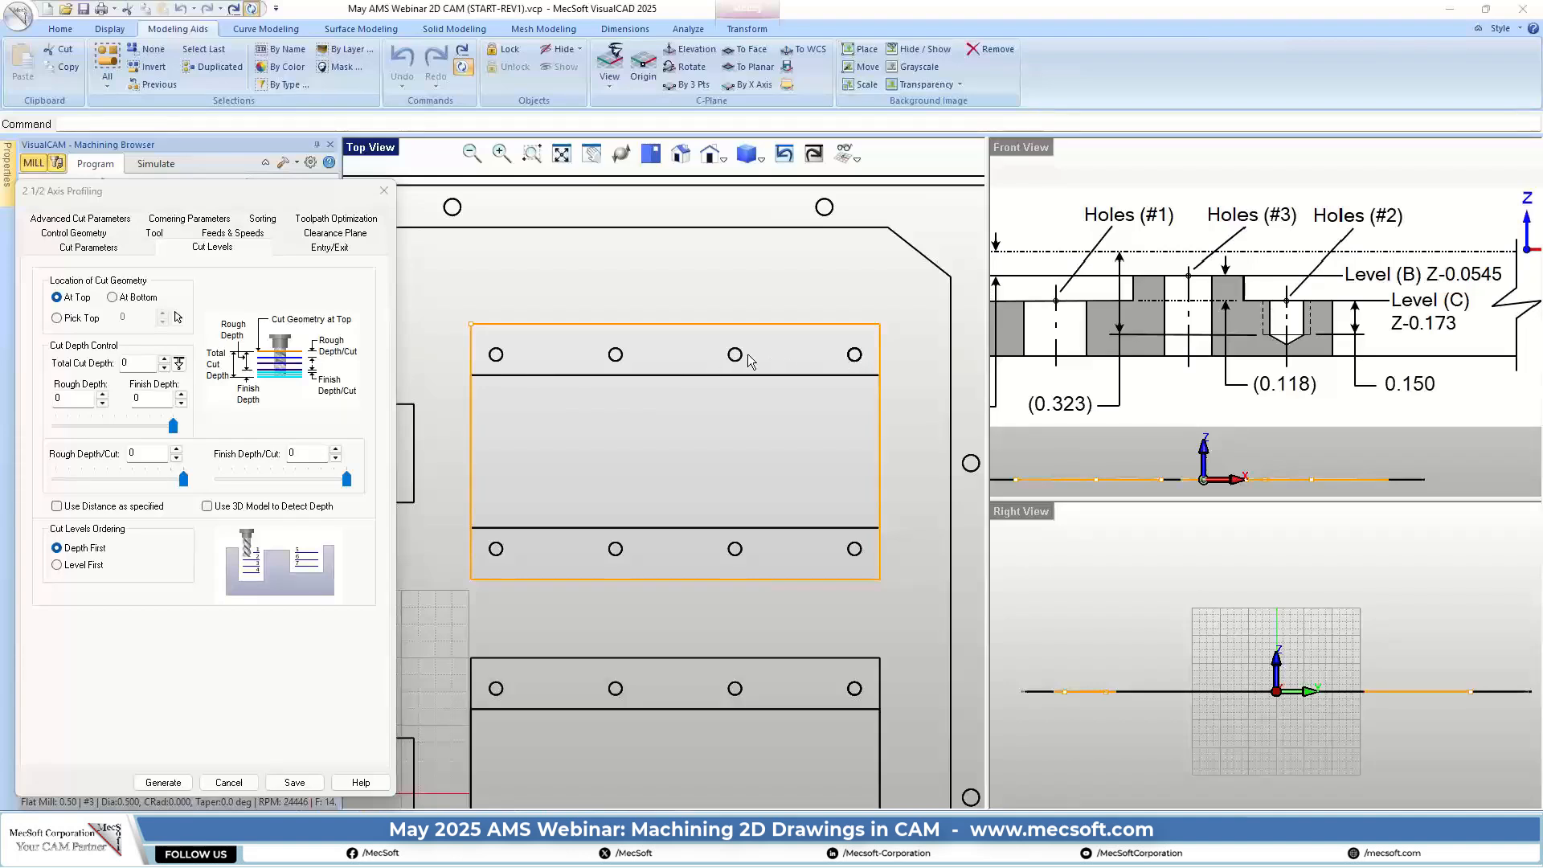
{"action": "scroll", "coordinate": [1217, 333], "scroll_direction": "down", "scroll_amount": 1}
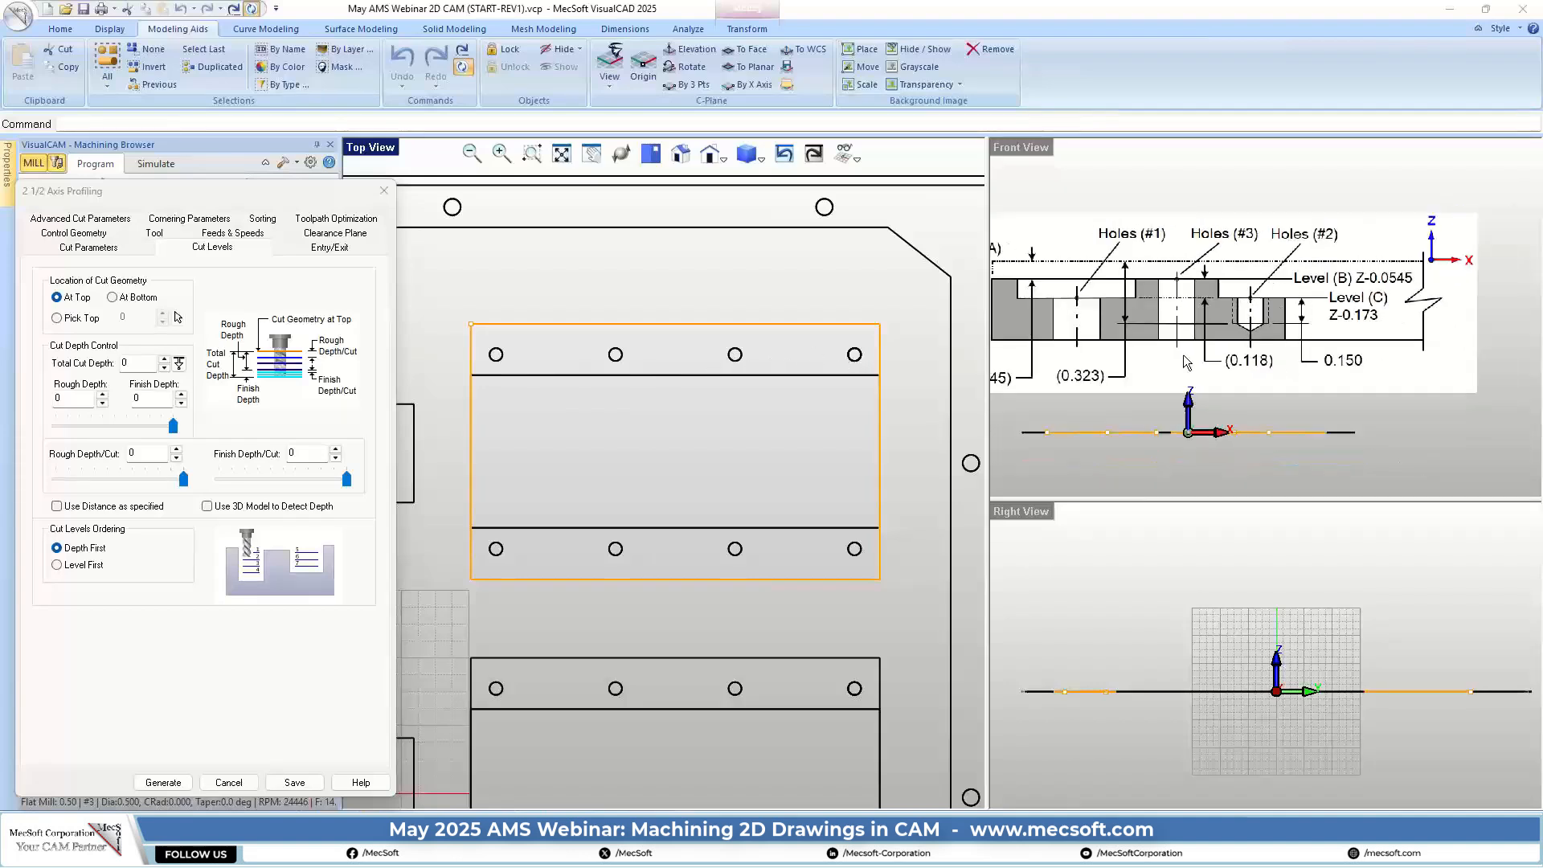
{"action": "scroll", "coordinate": [1221, 326], "scroll_direction": "down", "scroll_amount": 1}
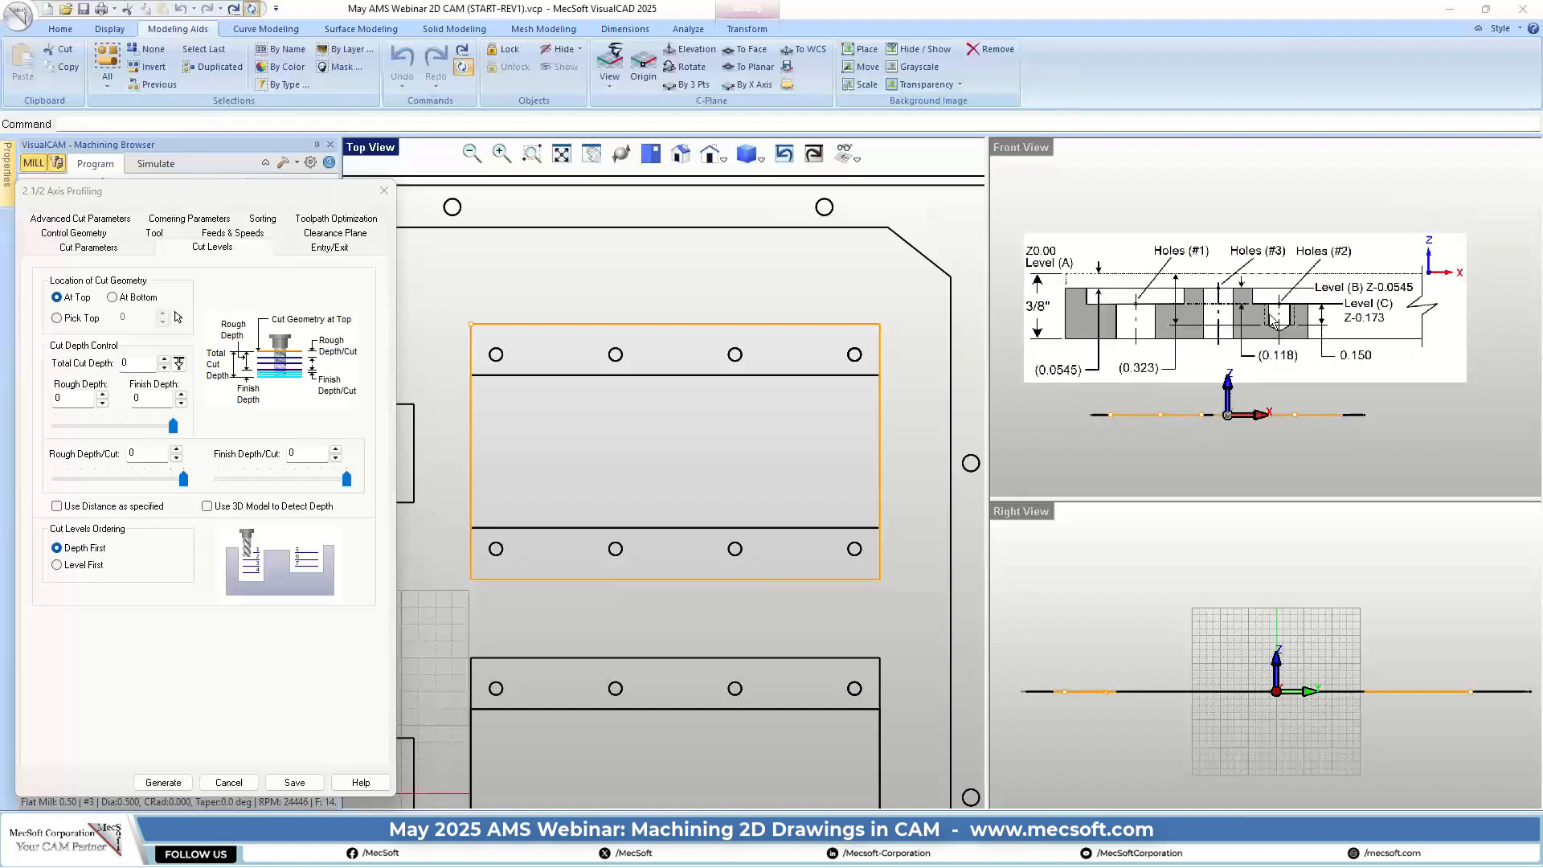
{"action": "scroll", "coordinate": [1318, 315], "scroll_direction": "up", "scroll_amount": 2}
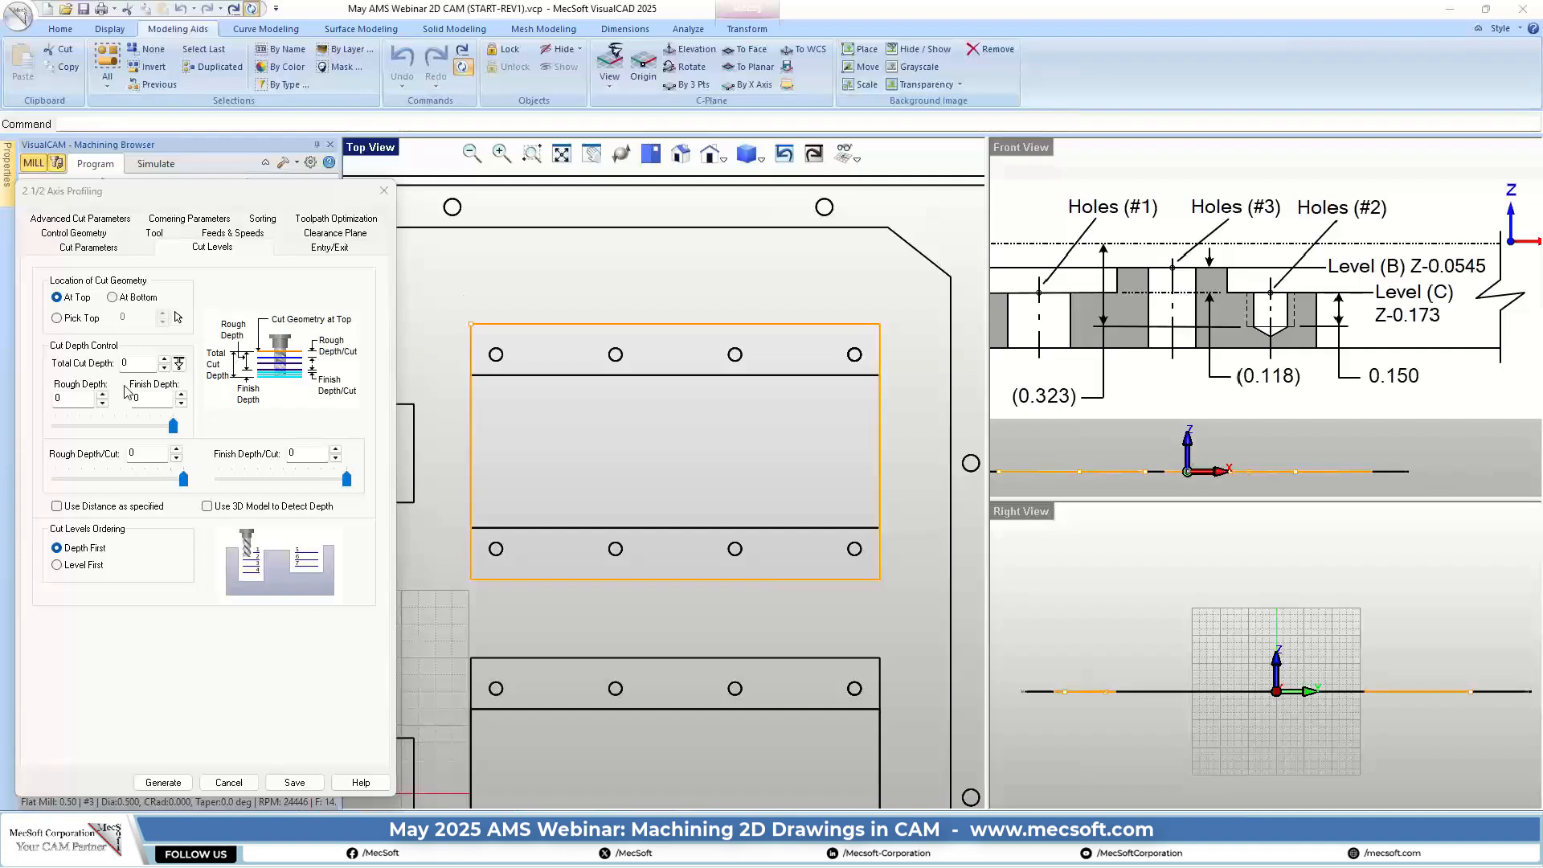
{"action": "left_click", "coordinate": [77, 319]}
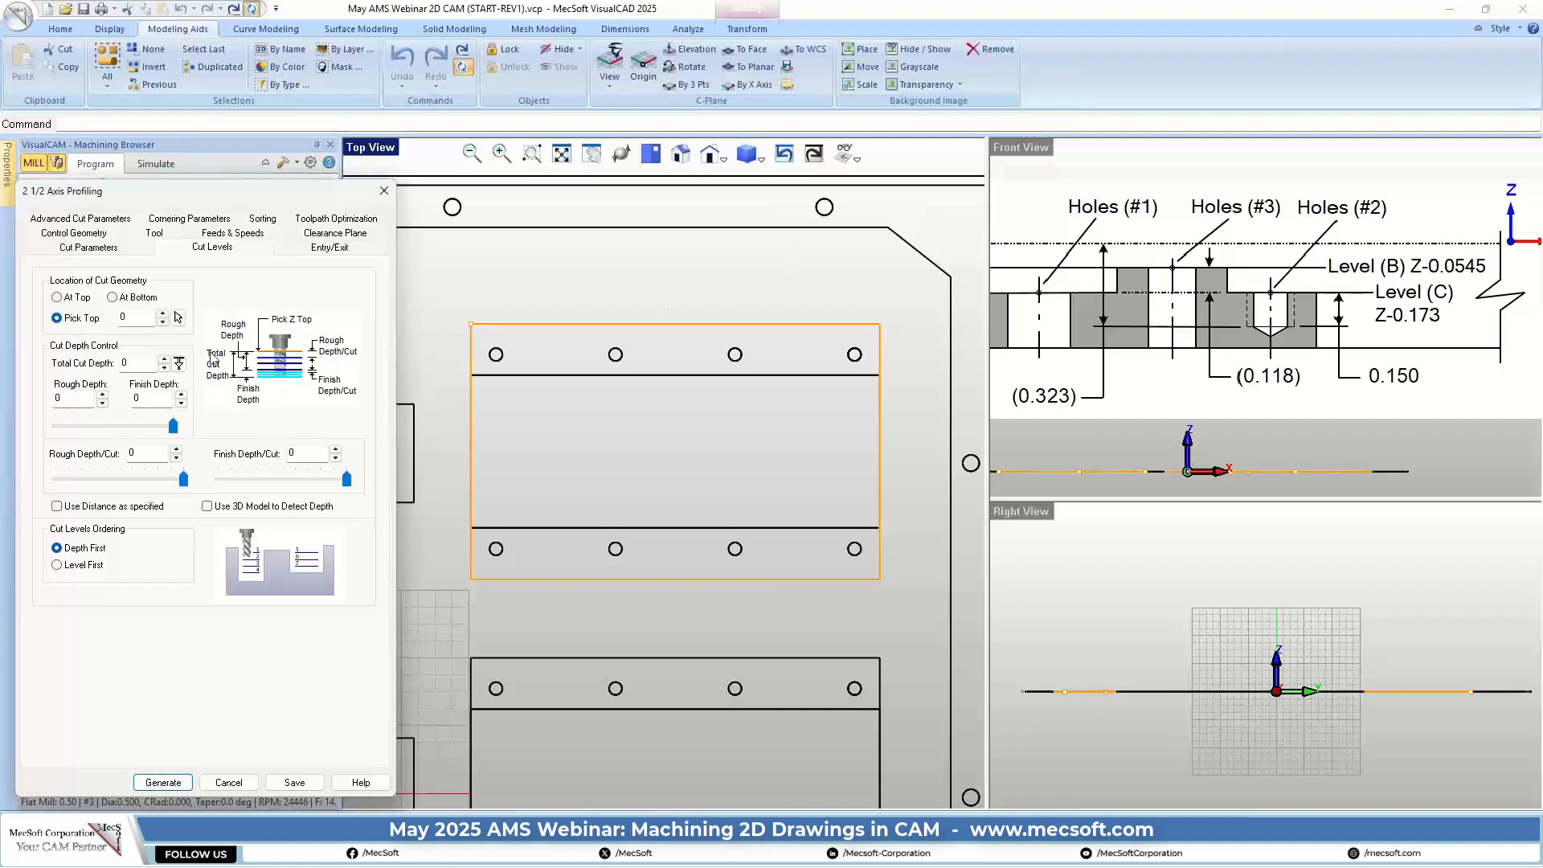
{"action": "left_click", "coordinate": [116, 325]}
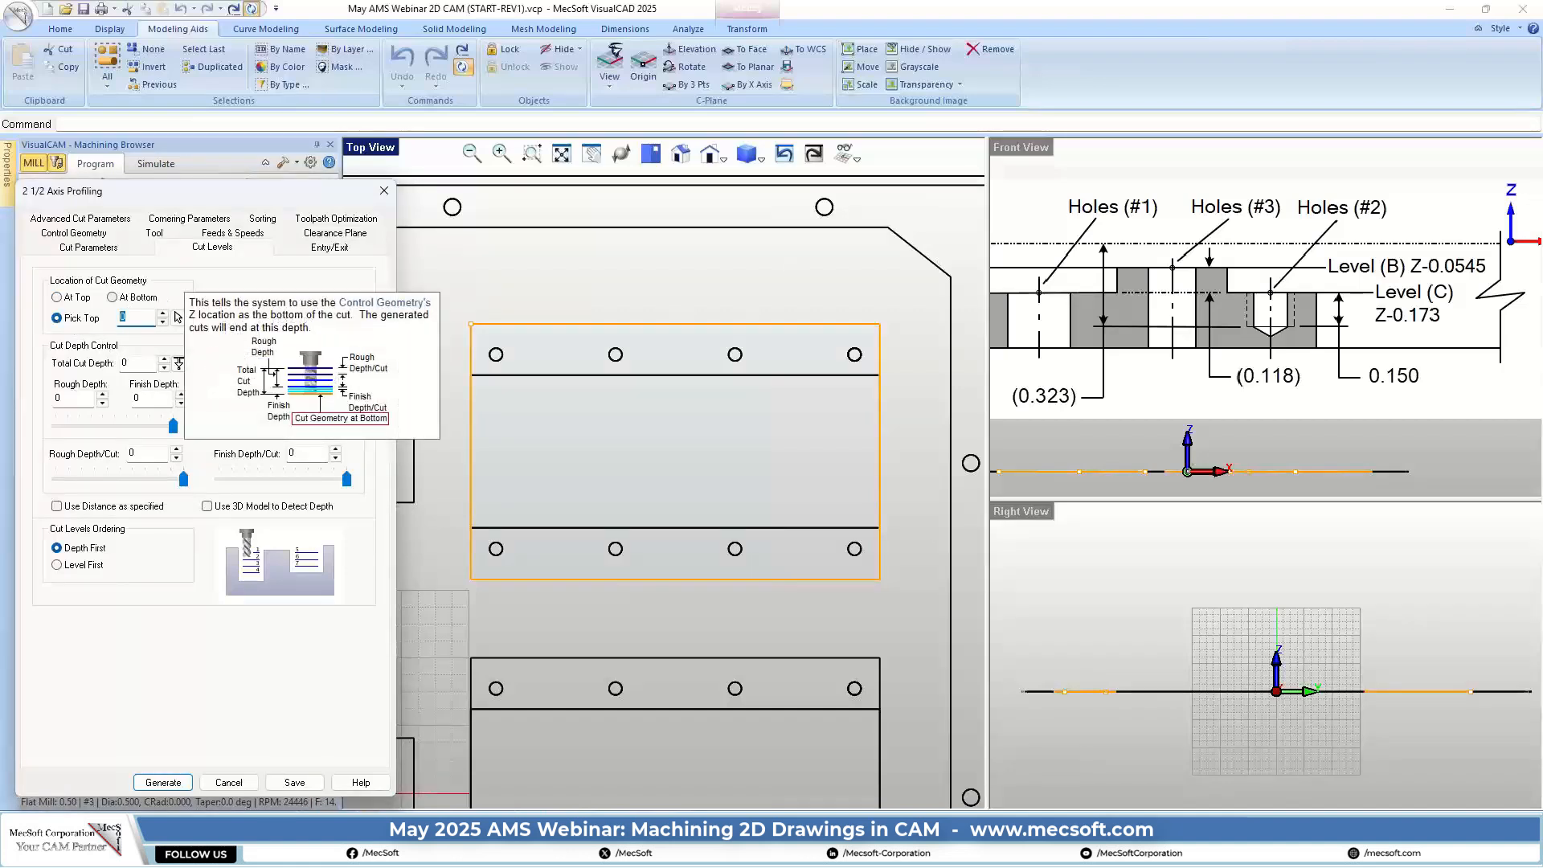
{"action": "type", "text": "-0.0545"}
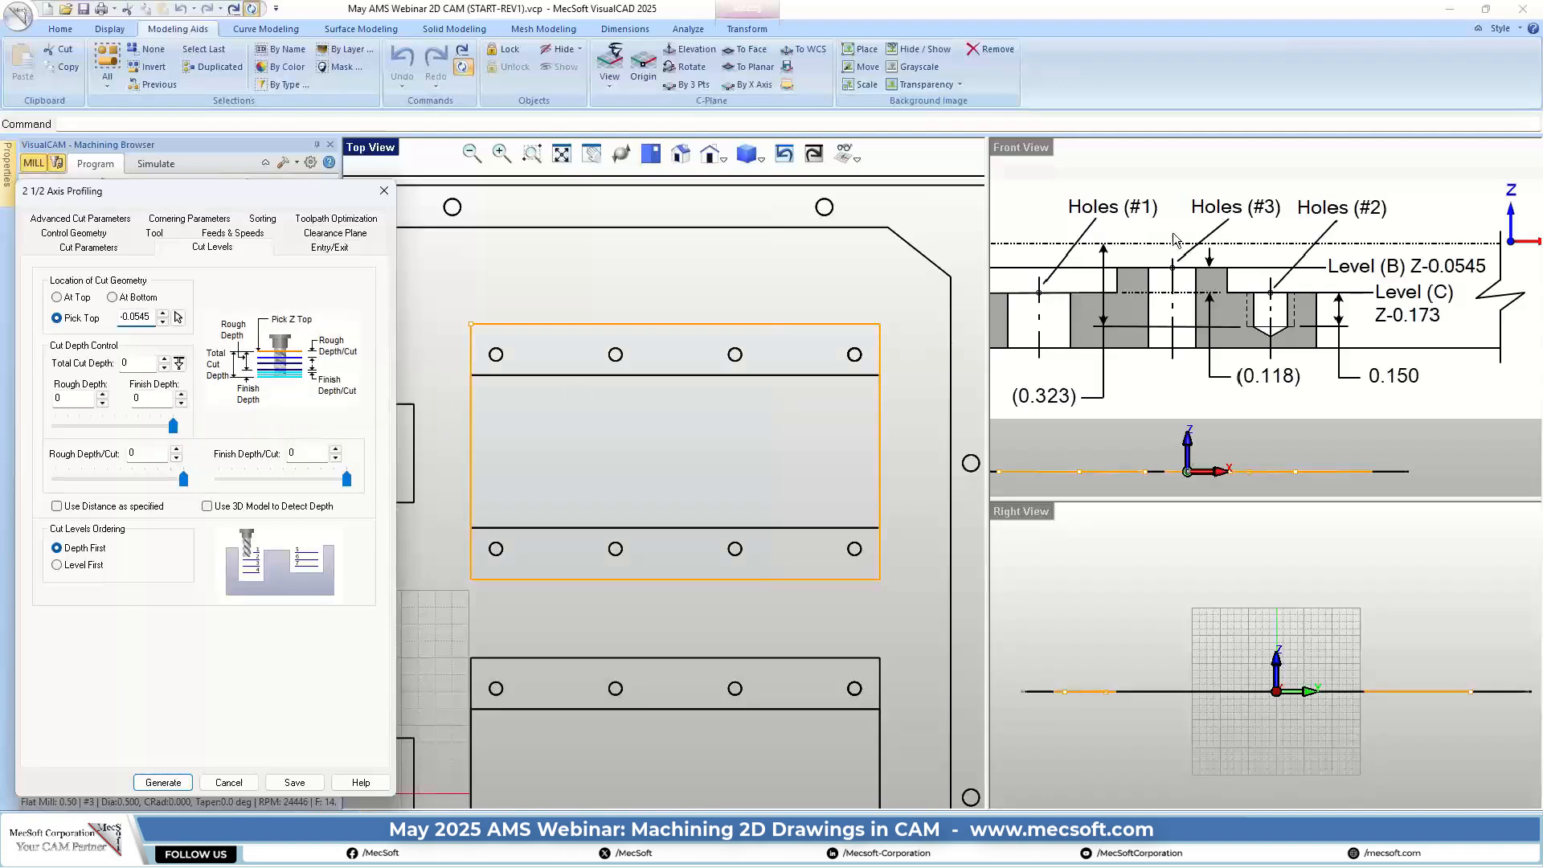
Set the total cut depth to 0.118, with all of it as rough depth in a single 0.118 cut
{"action": "scroll", "coordinate": [1225, 276], "scroll_direction": "up", "scroll_amount": 3}
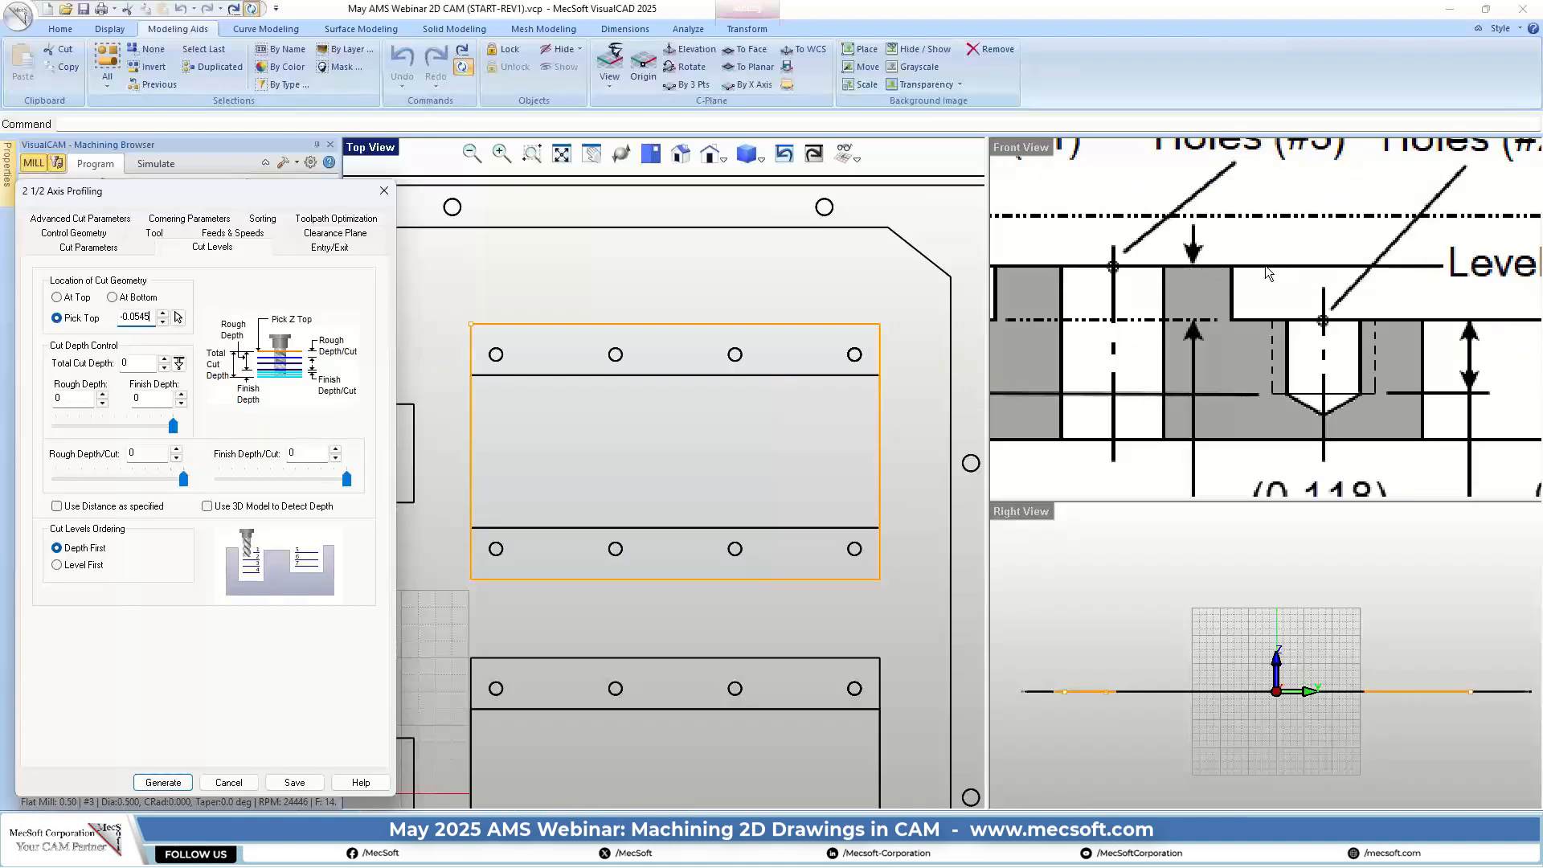
{"action": "scroll", "coordinate": [1257, 265], "scroll_direction": "down", "scroll_amount": 3}
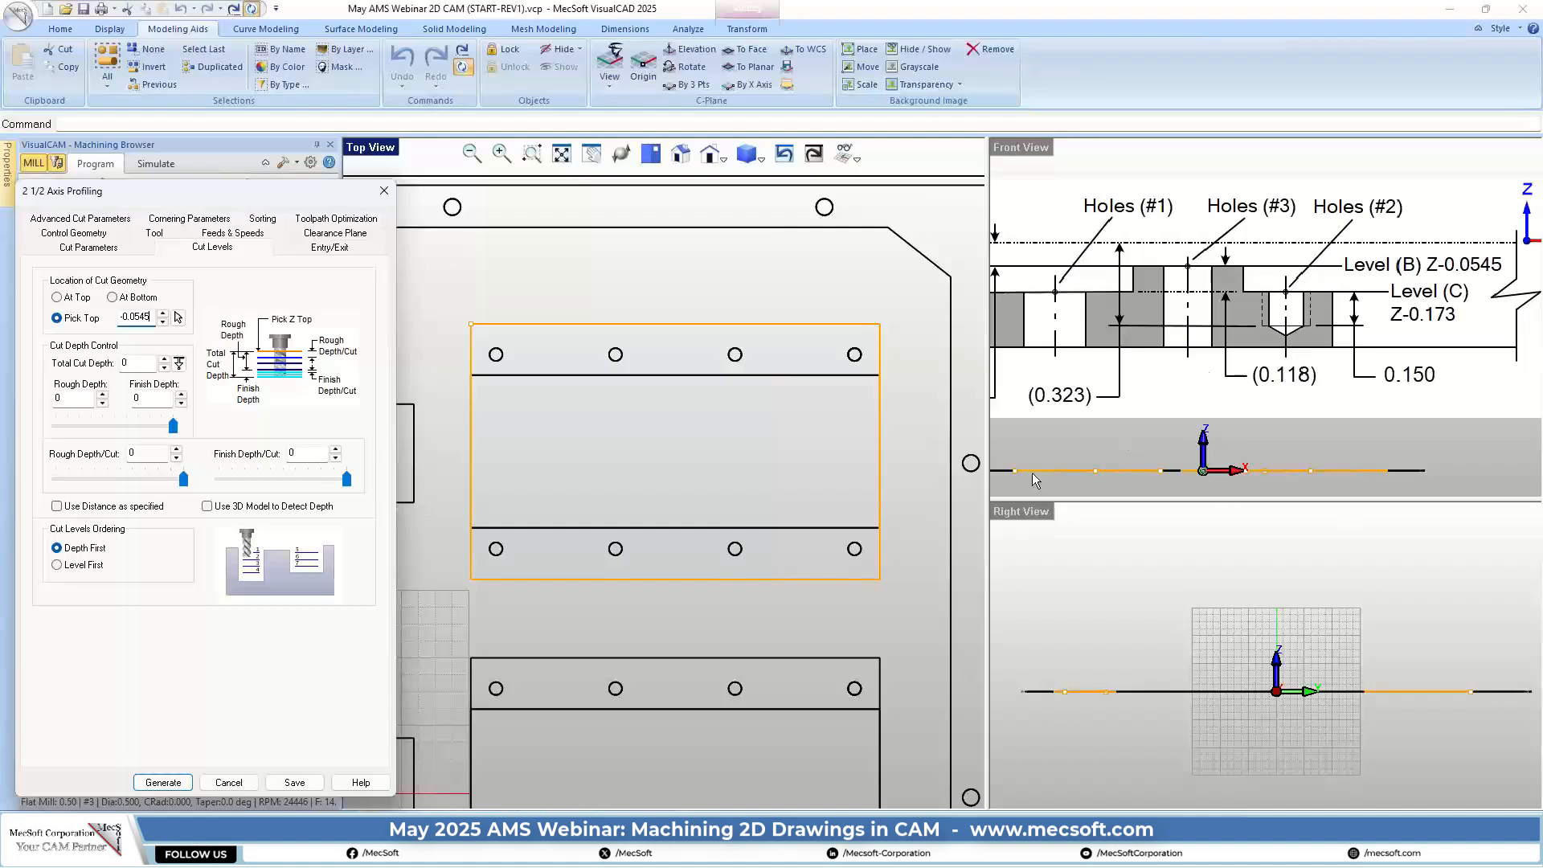
{"action": "left_click", "coordinate": [140, 364]}
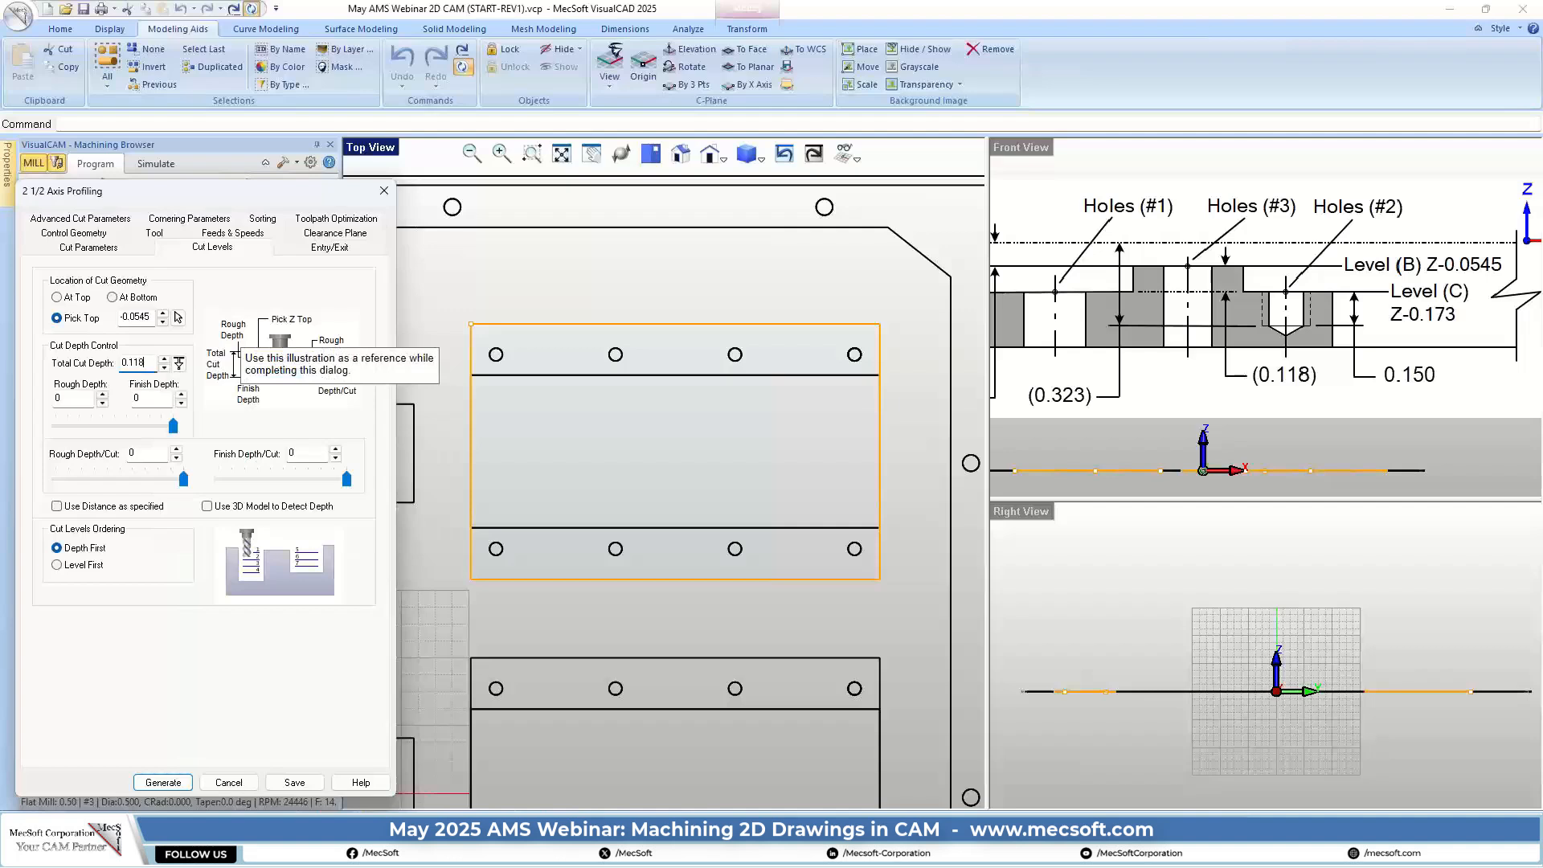
{"action": "left_click", "coordinate": [89, 397]}
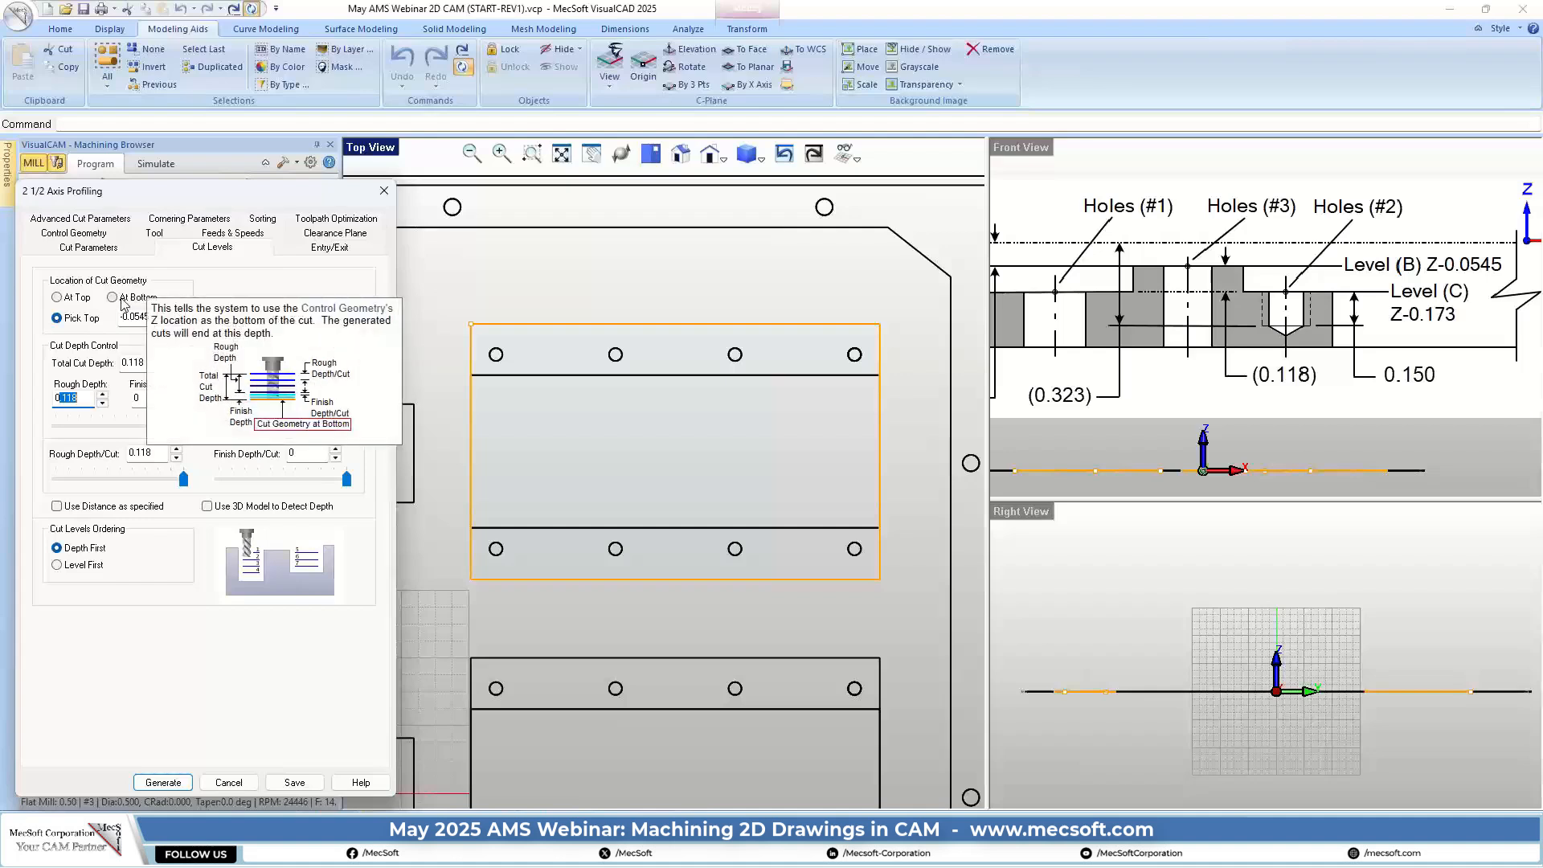
{"action": "left_click", "coordinate": [120, 318]}
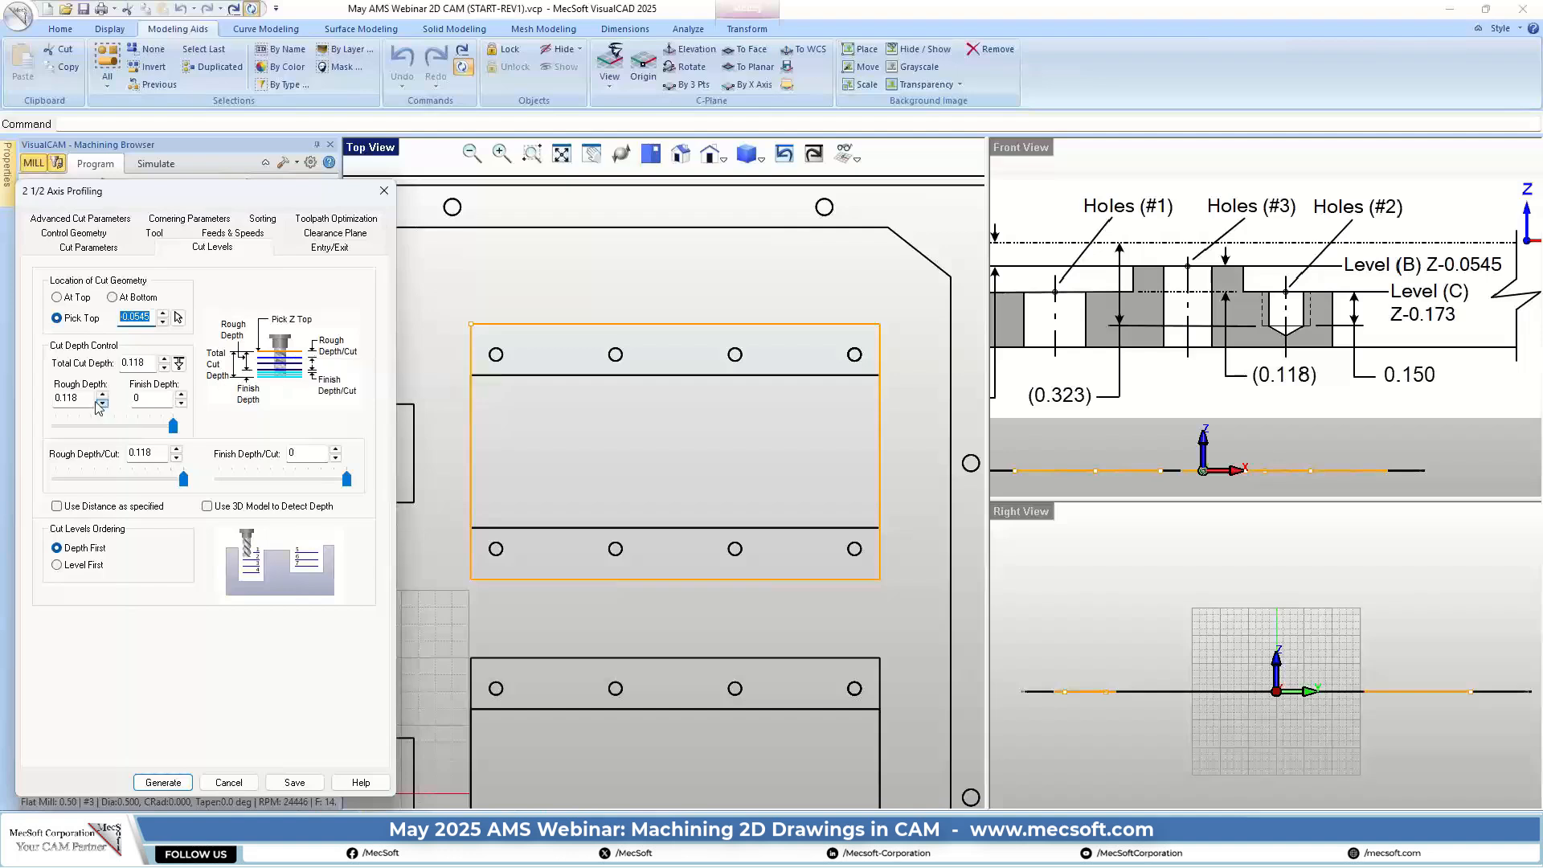
{"action": "left_click", "coordinate": [153, 452]}
{"action": "double_click", "coordinate": [153, 451]}
Set the profiling entry motion to Along Path and the exit motion to None
{"action": "left_click", "coordinate": [325, 247]}
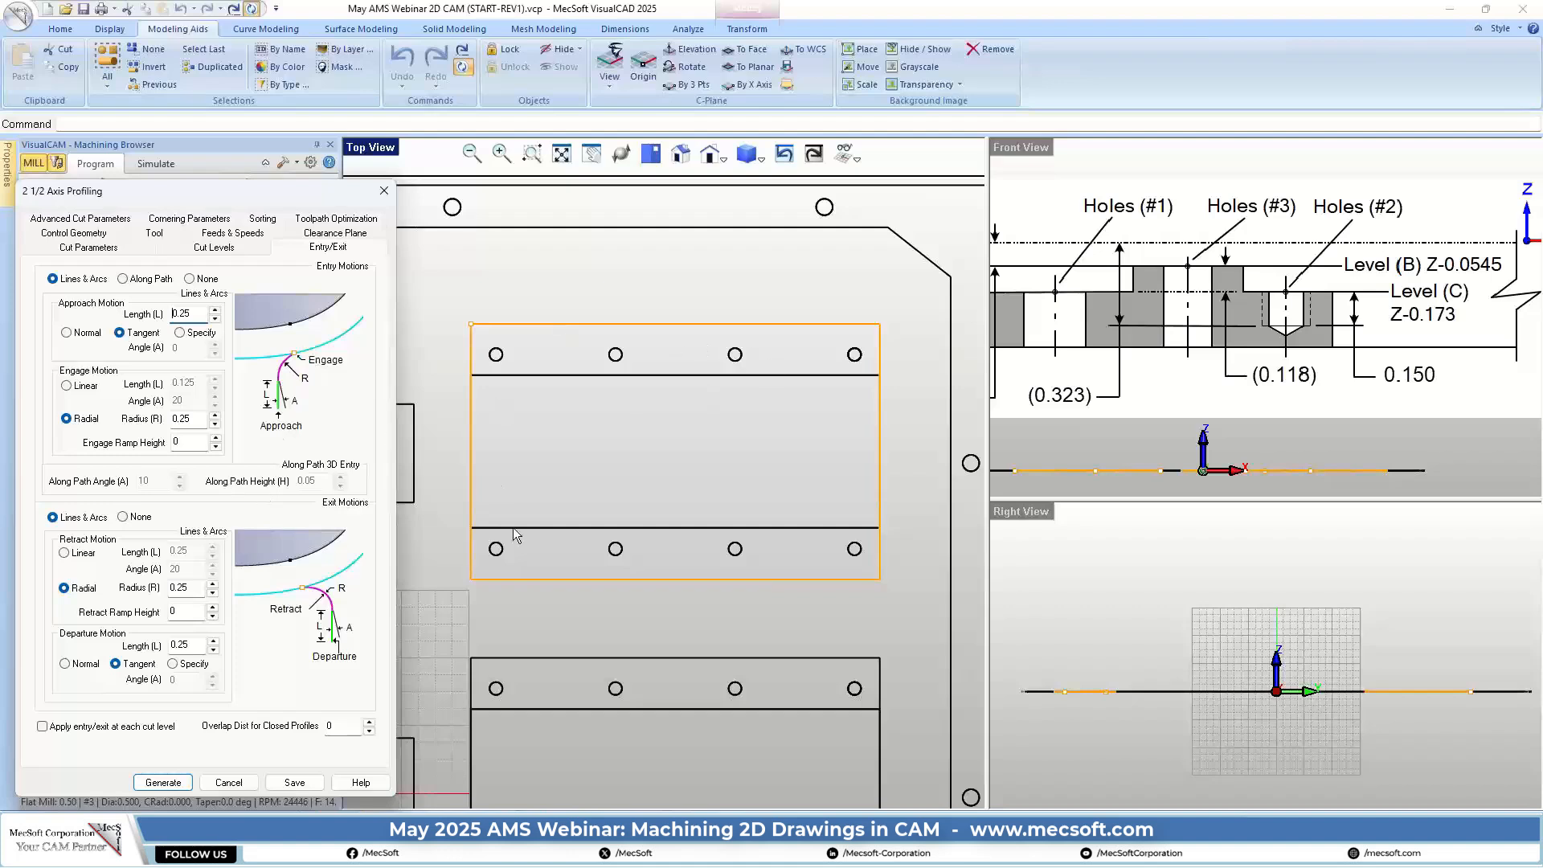
{"action": "left_click", "coordinate": [141, 279]}
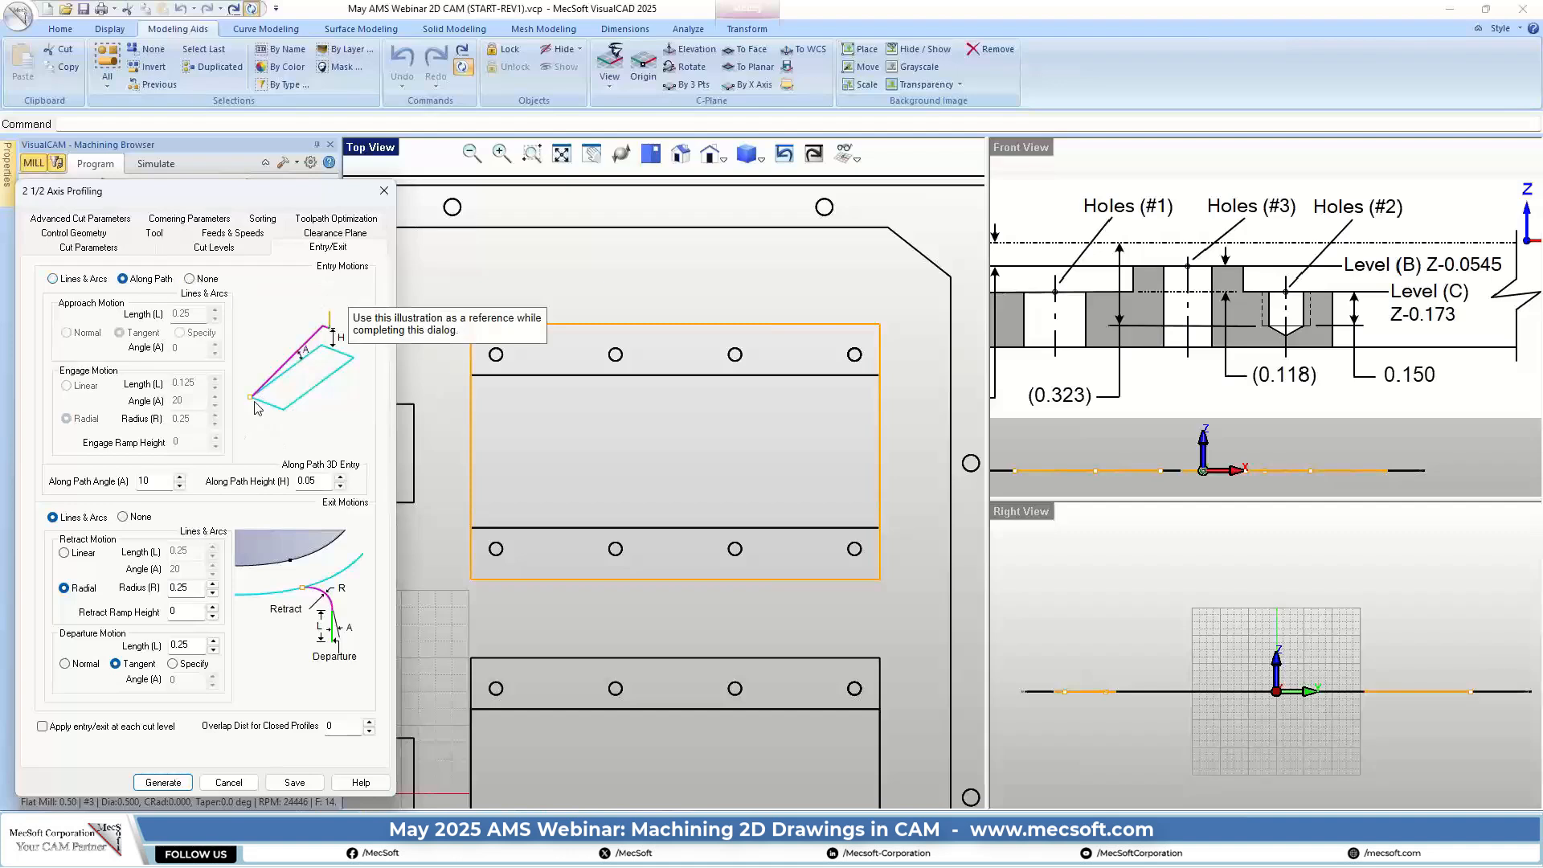
{"action": "left_click", "coordinate": [138, 521]}
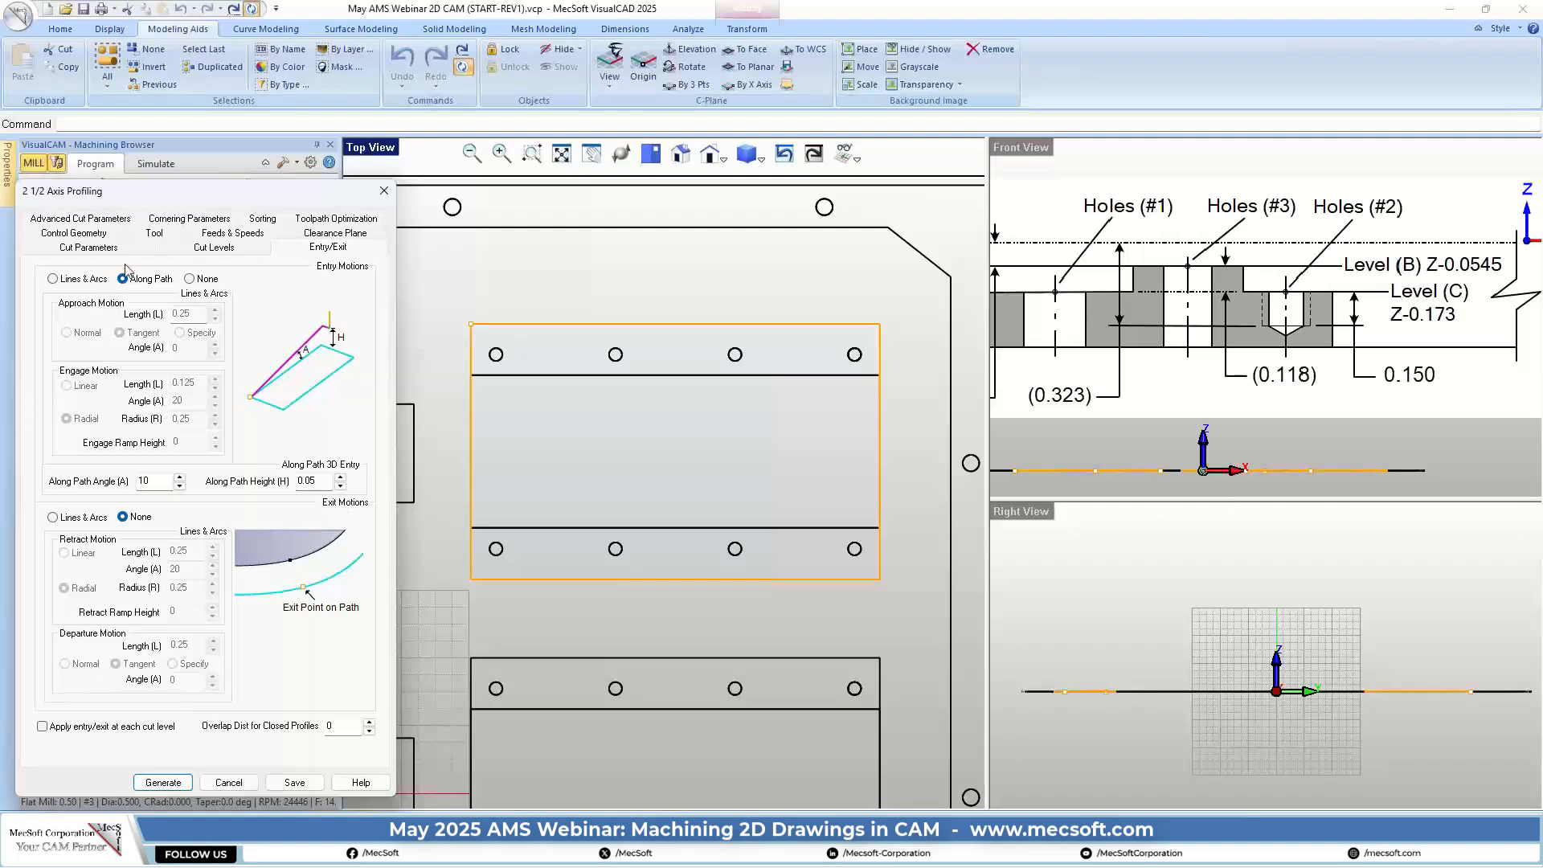
Check the operation's tool, clearance plane, advanced cut, cornering and sorting settings
{"action": "left_click", "coordinate": [77, 233]}
{"action": "left_click", "coordinate": [155, 249]}
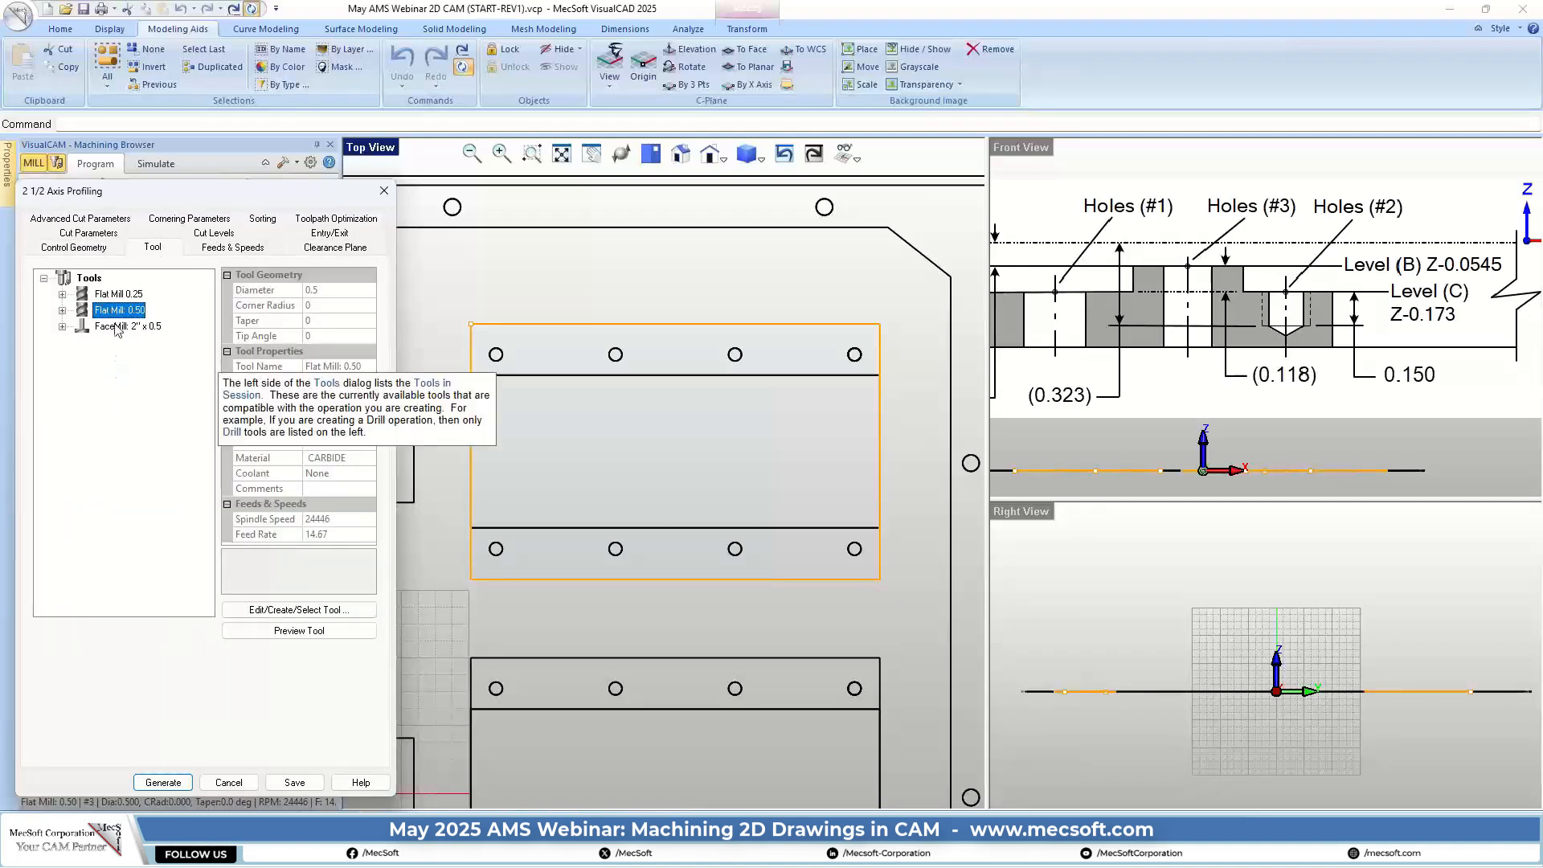
{"action": "left_click", "coordinate": [228, 238]}
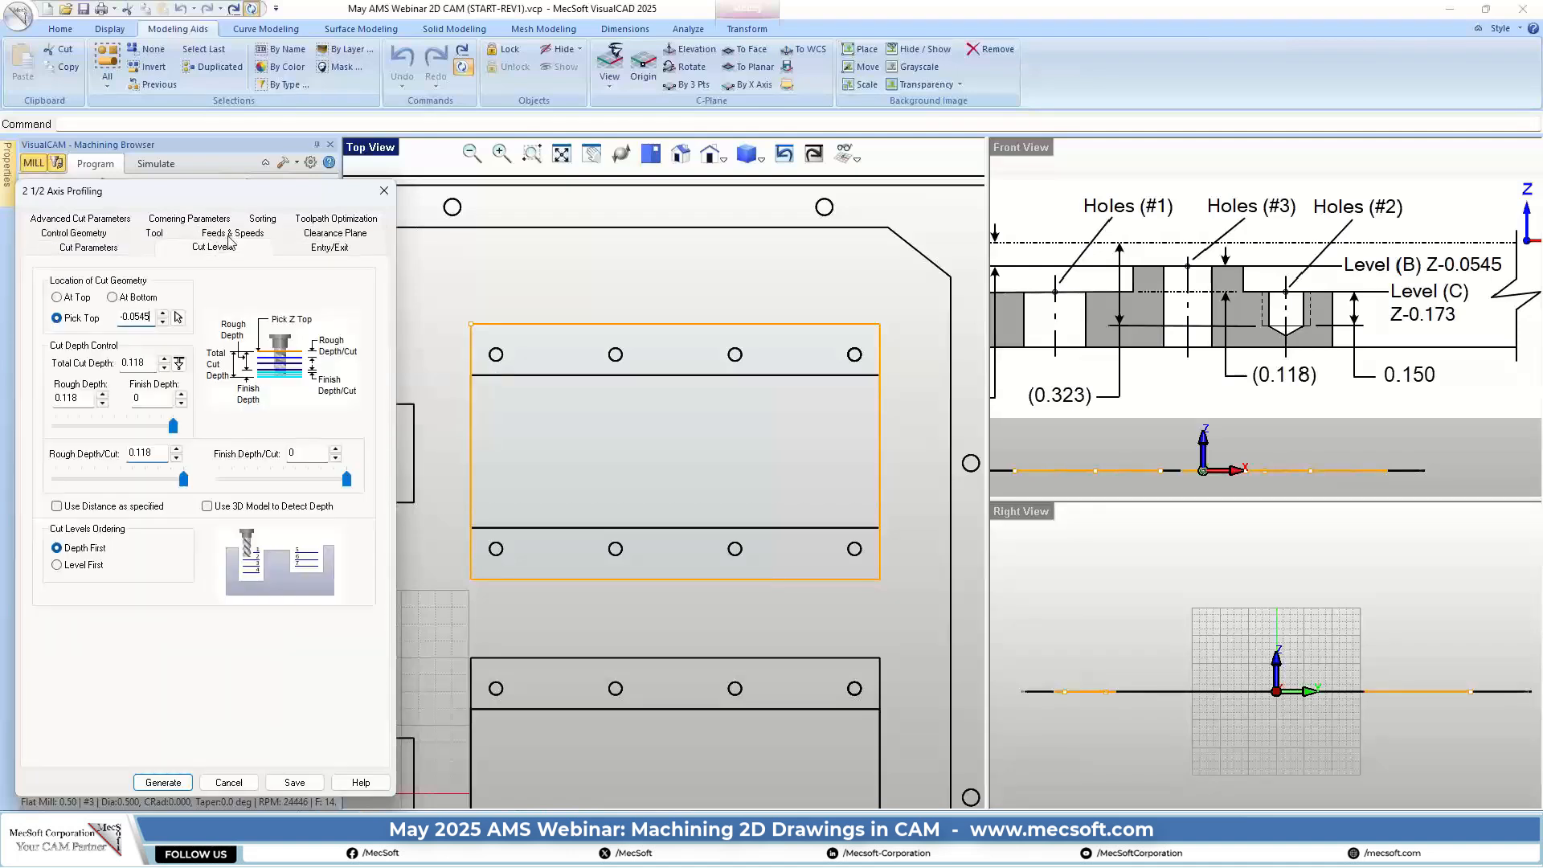
{"action": "left_click", "coordinate": [329, 236]}
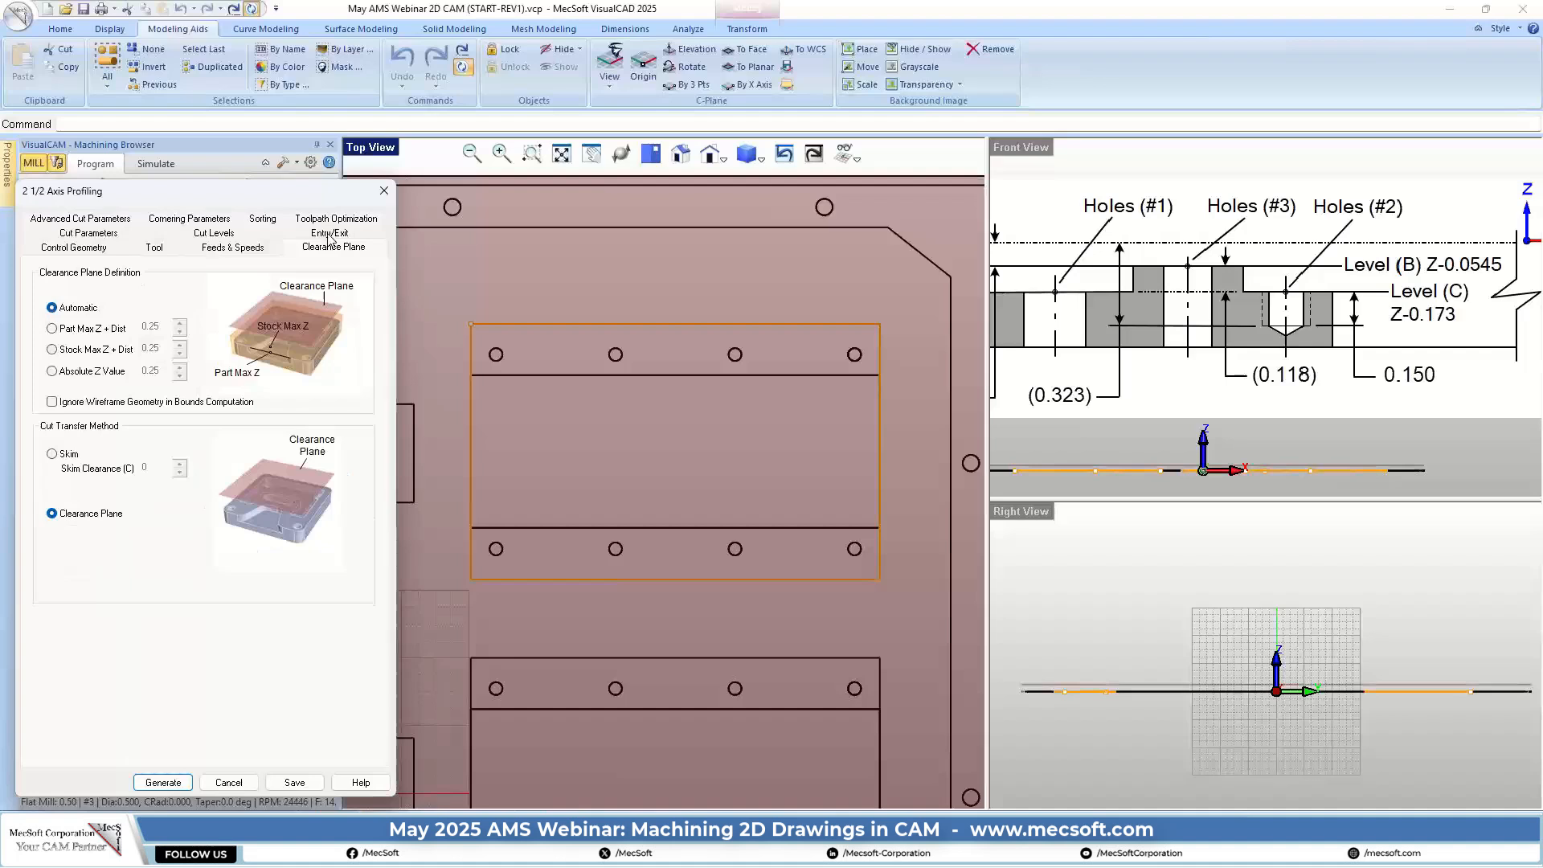
{"action": "left_click", "coordinate": [80, 218]}
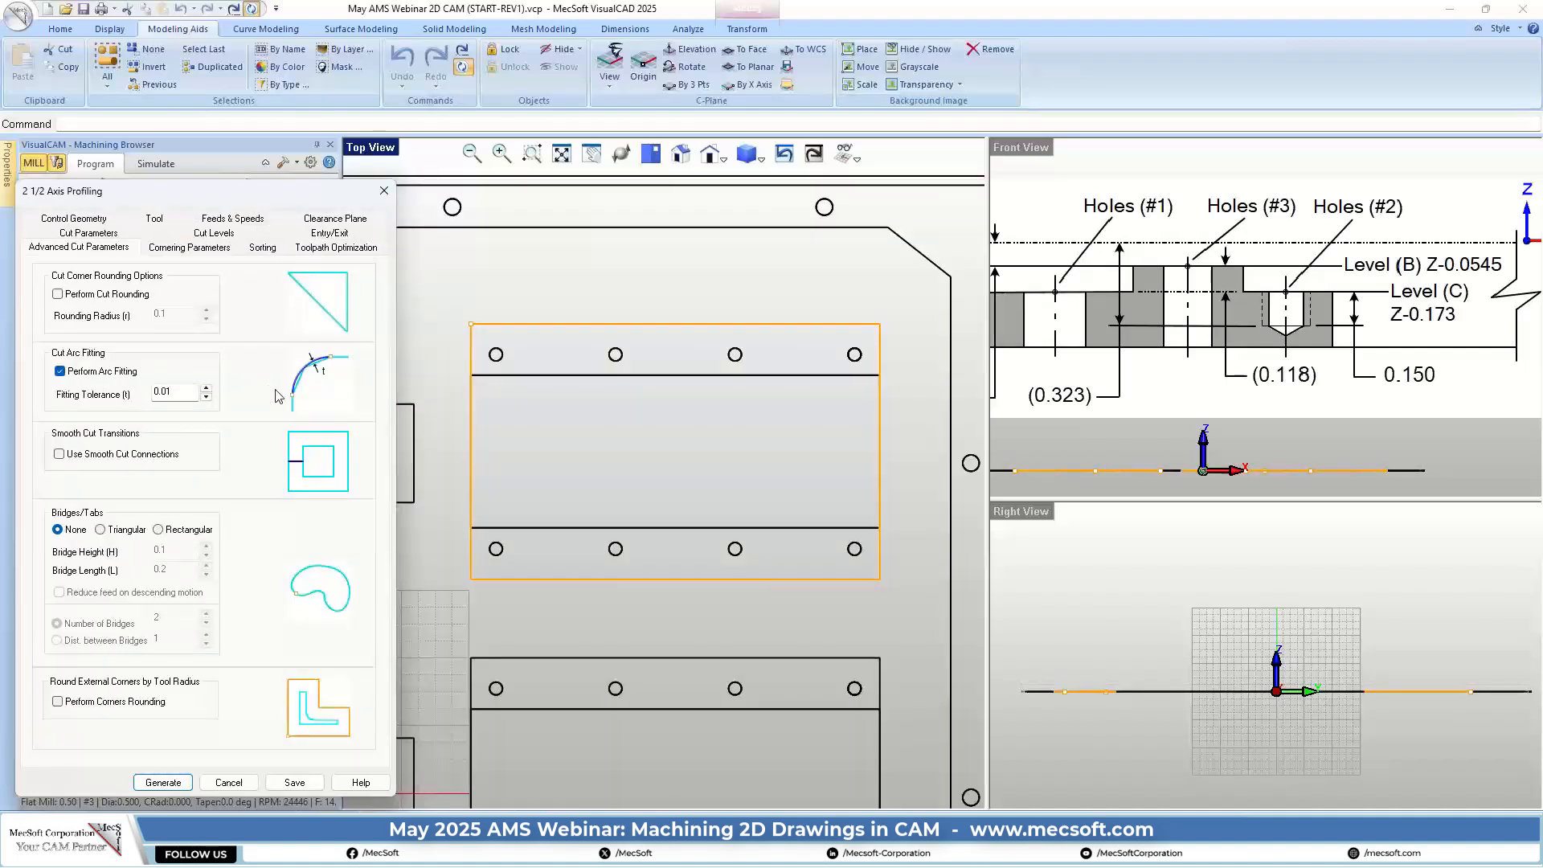
{"action": "left_click", "coordinate": [191, 249]}
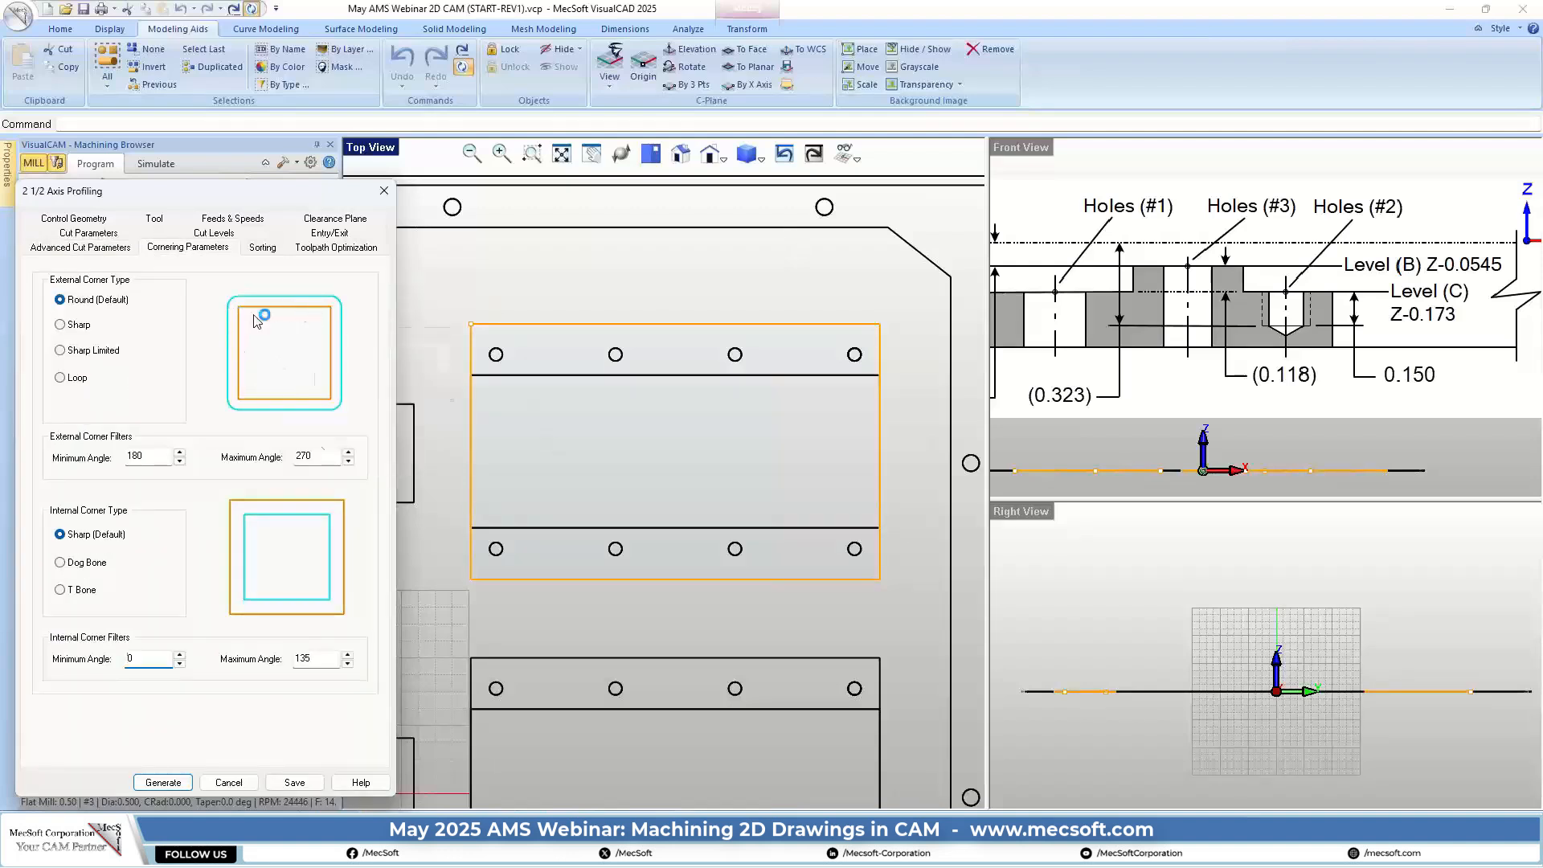
{"action": "left_click", "coordinate": [267, 249]}
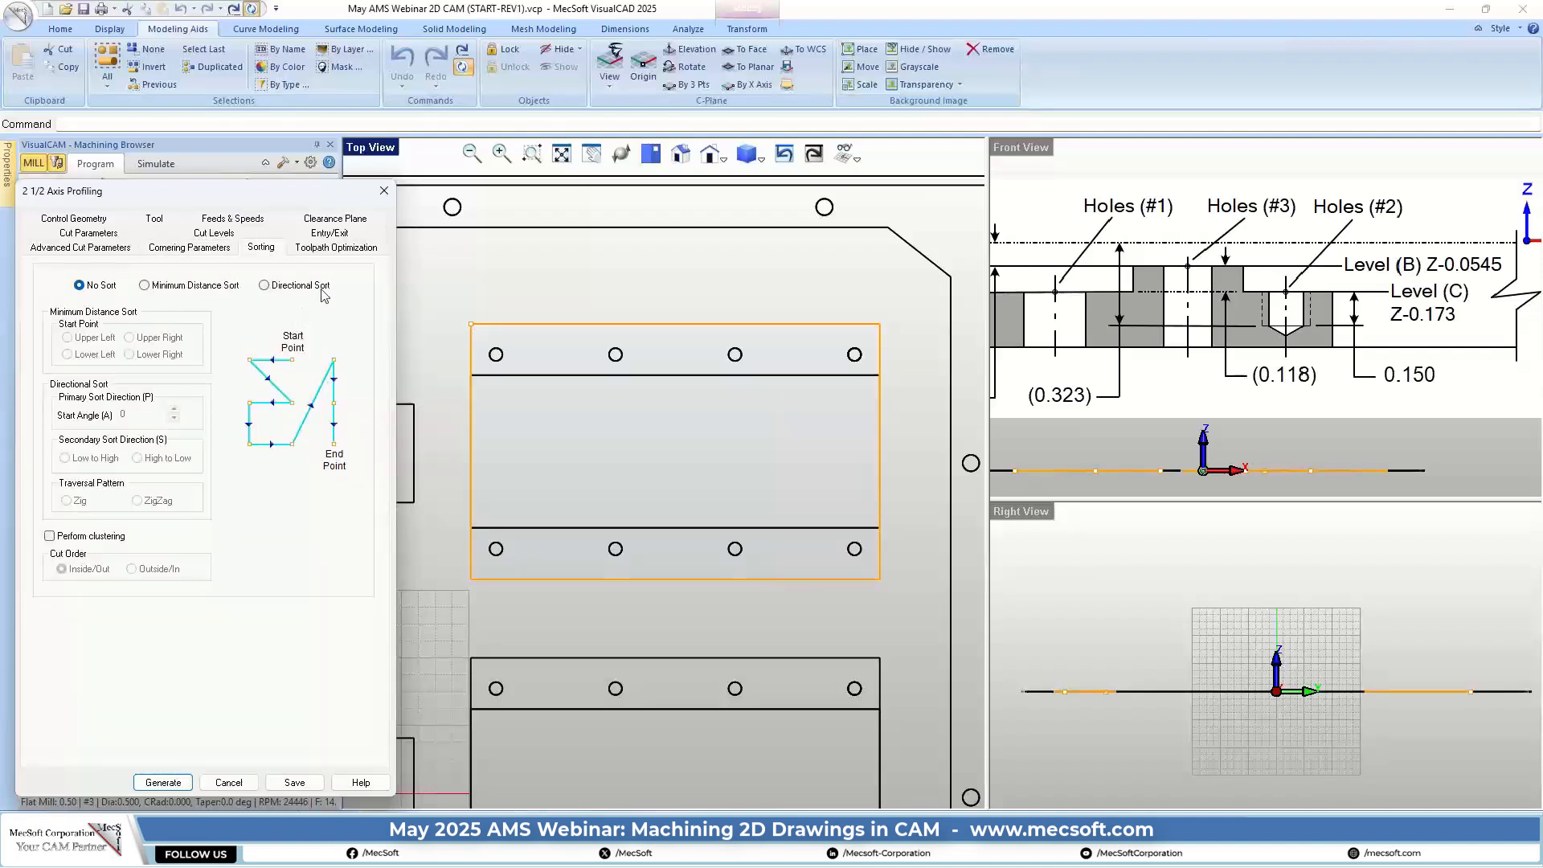
Generate the profiling operation and display its toolpath to inspect the passes inside the large upper rectangle
{"action": "left_click", "coordinate": [163, 782]}
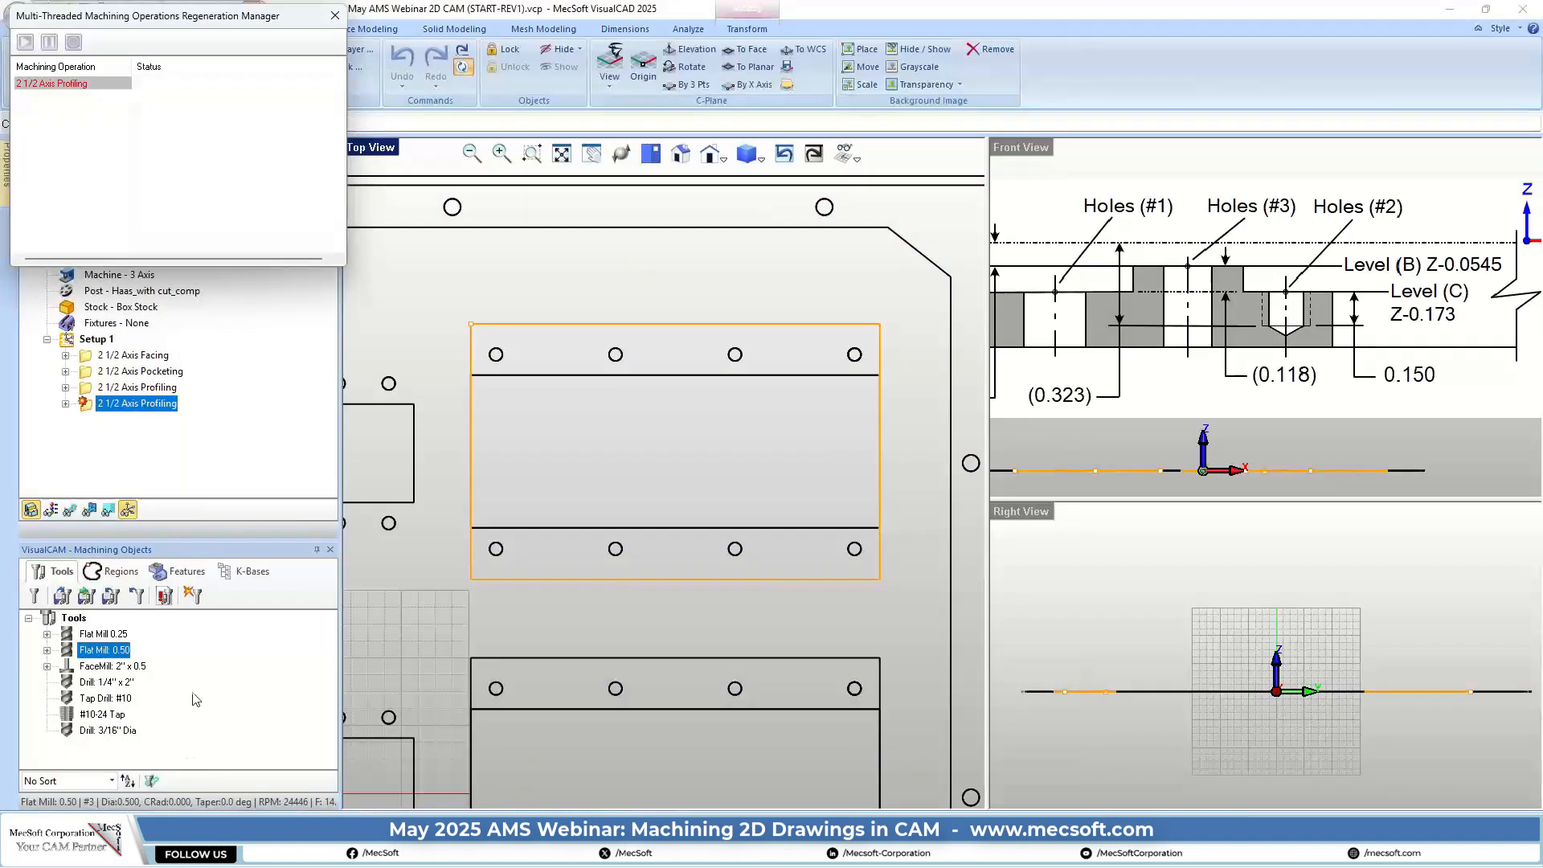
{"action": "left_click", "coordinate": [70, 510]}
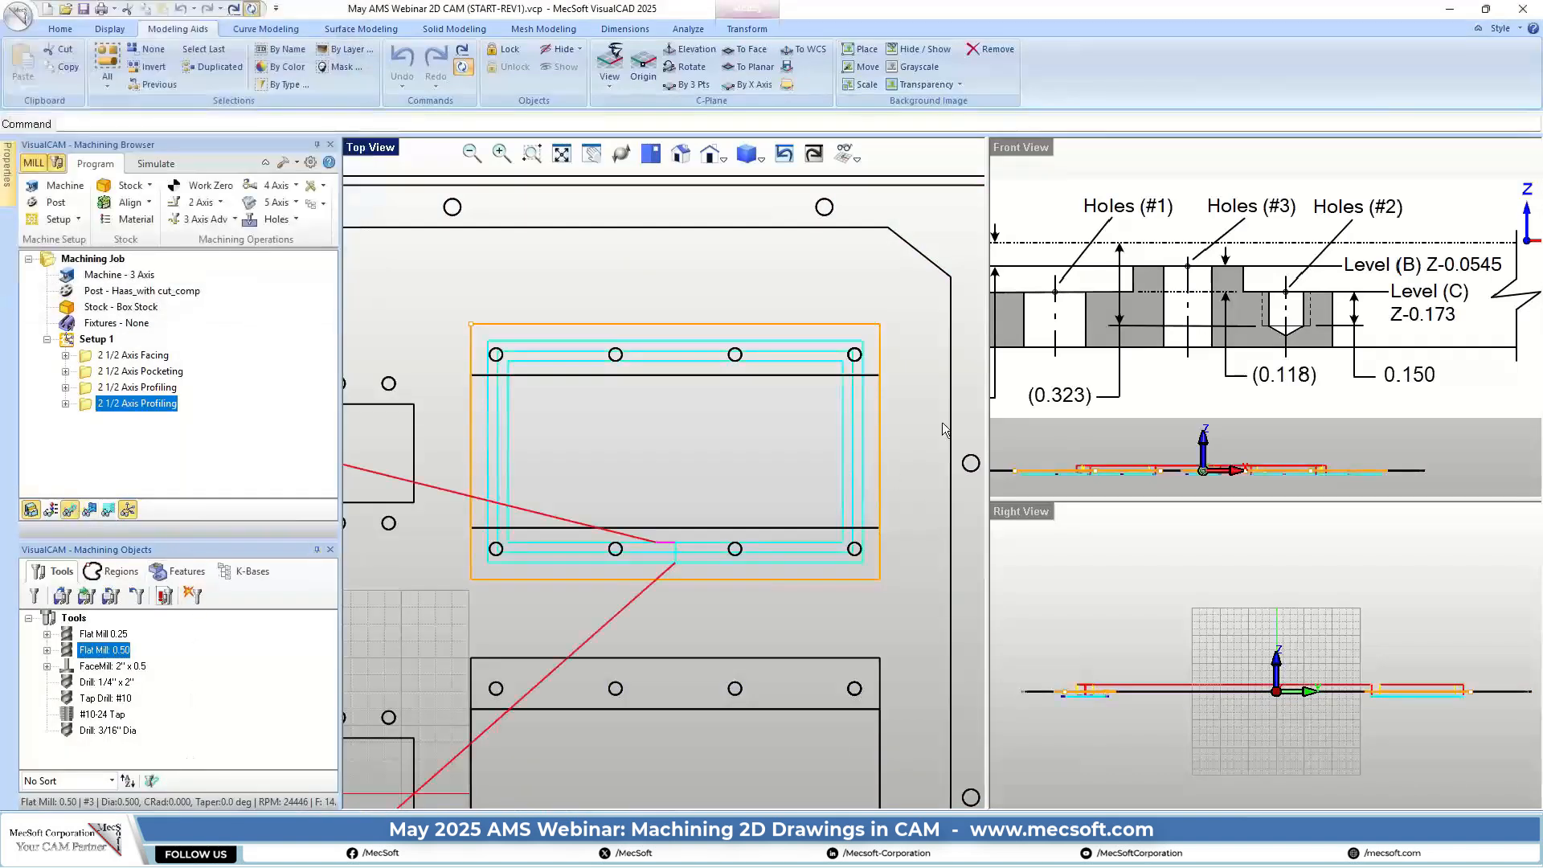
{"action": "scroll", "coordinate": [841, 394], "scroll_direction": "up", "scroll_amount": 5}
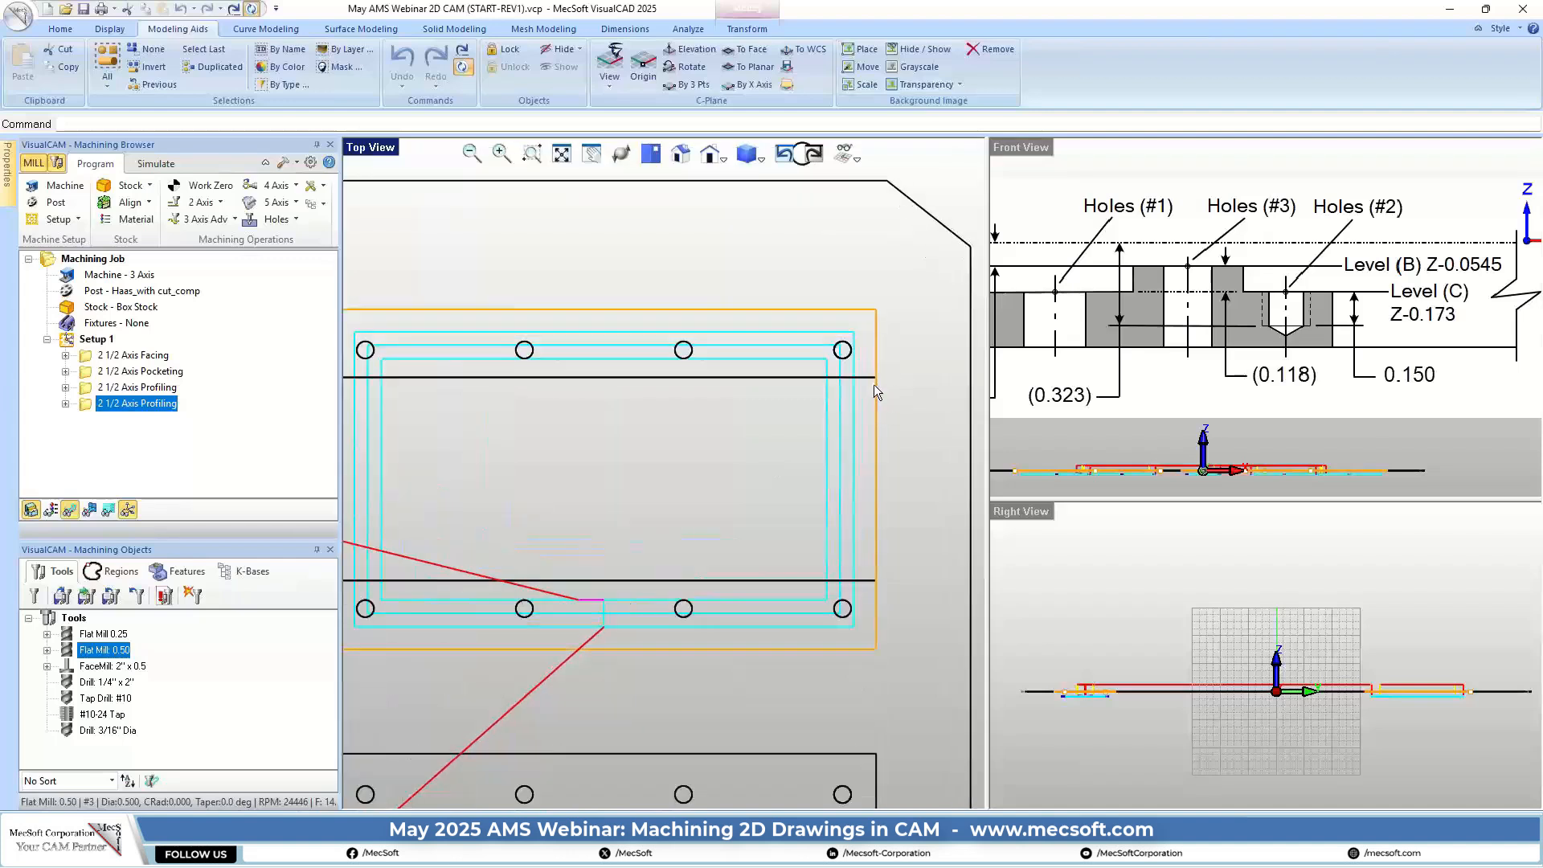
{"action": "scroll", "coordinate": [885, 341], "scroll_direction": "down", "scroll_amount": 1}
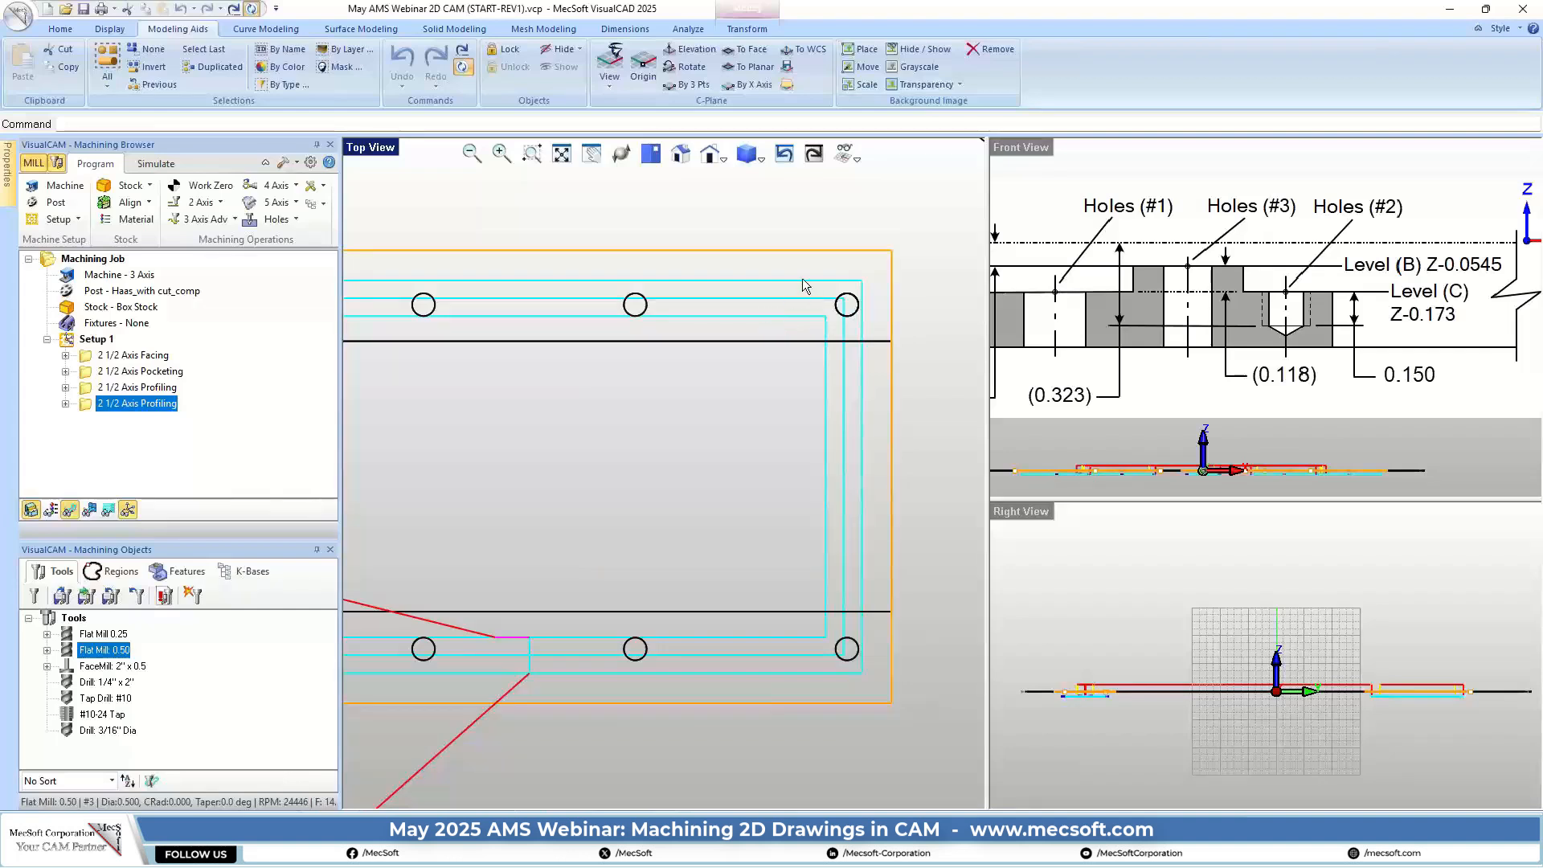
{"action": "scroll", "coordinate": [878, 331], "scroll_direction": "down", "scroll_amount": 2}
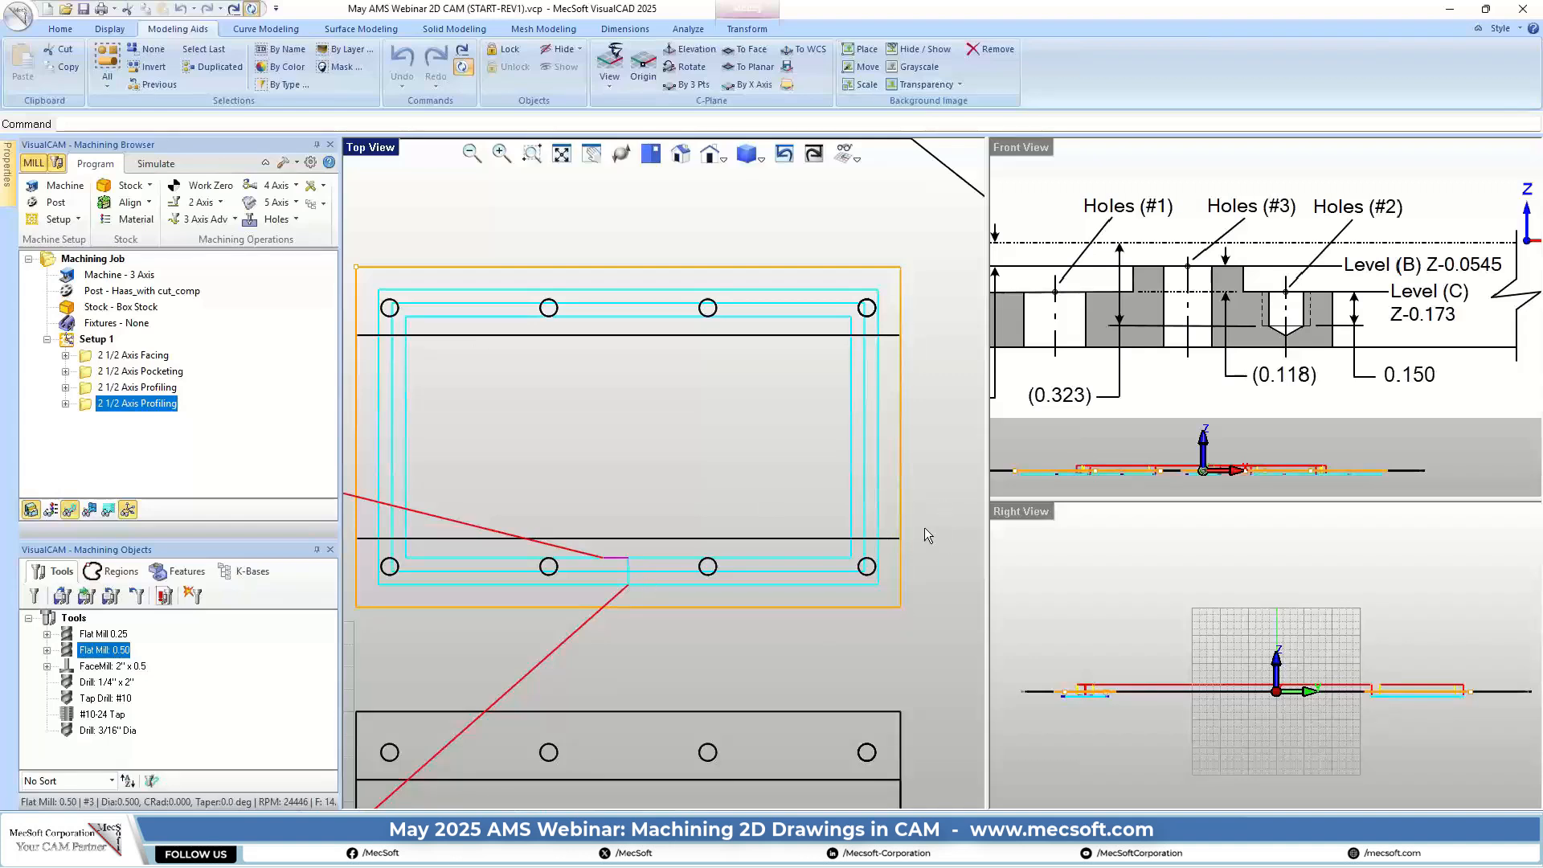
{"action": "scroll", "coordinate": [926, 358], "scroll_direction": "down", "scroll_amount": 2}
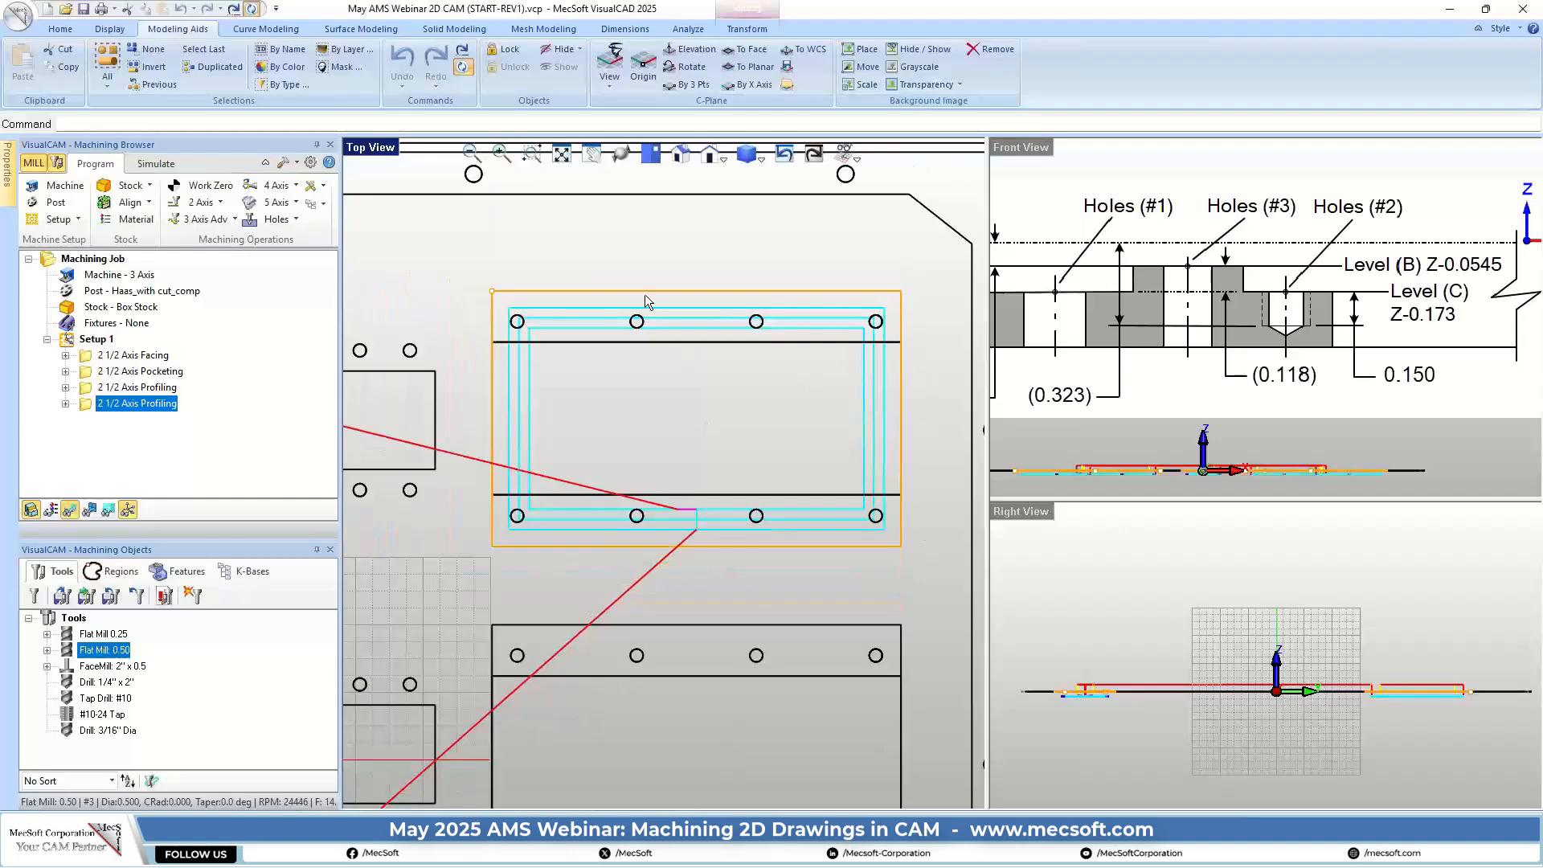
Examine the profiling passes inside the upper-right rectangle and the row of rounded squares near the panel's lower edge
{"action": "scroll", "coordinate": [847, 424], "scroll_direction": "down", "scroll_amount": 5}
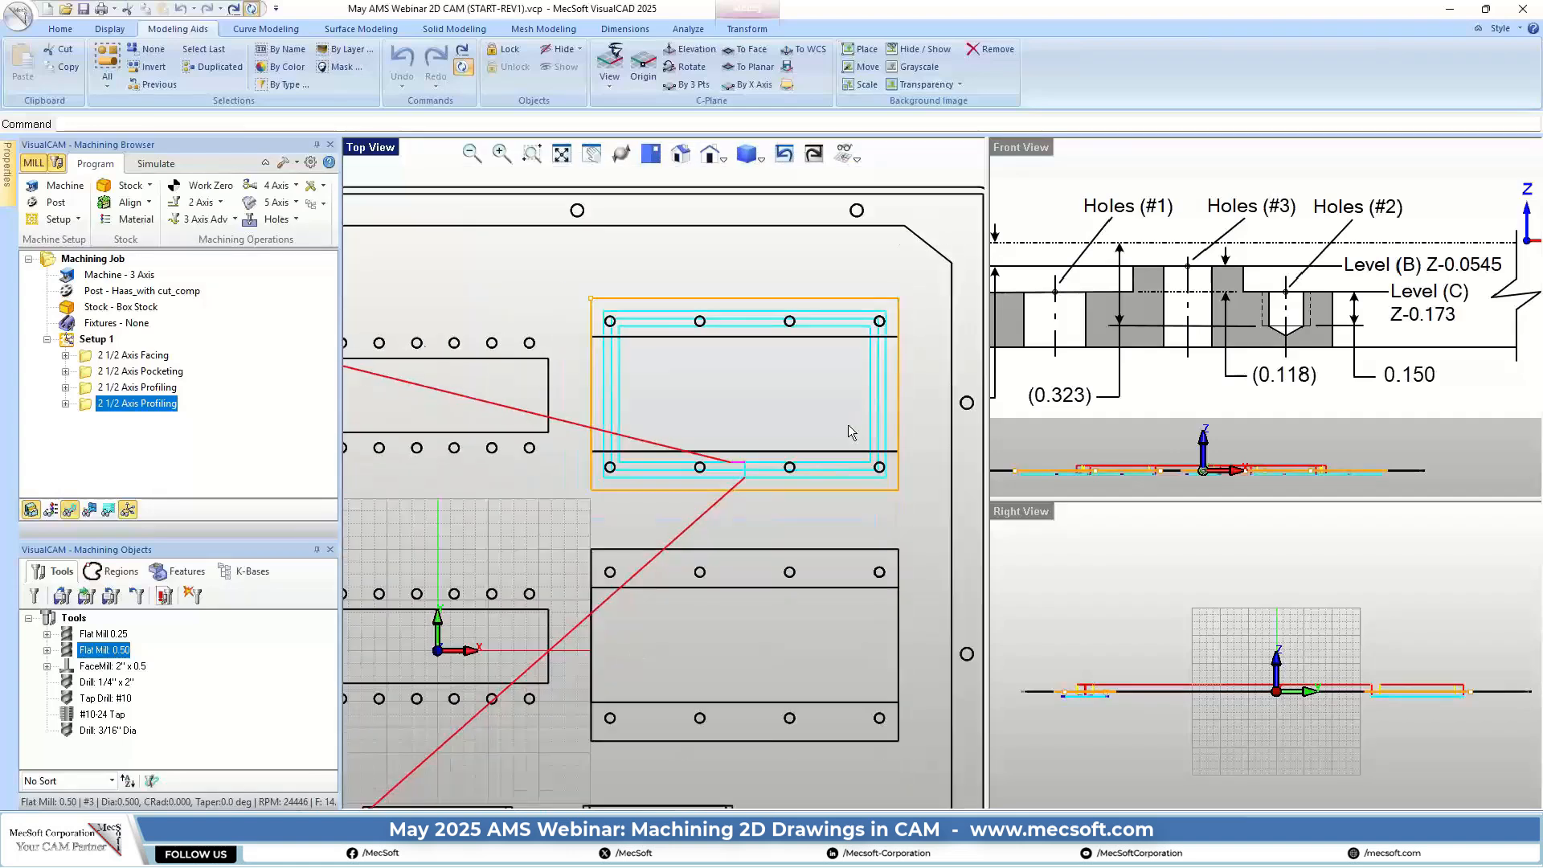
{"action": "scroll", "coordinate": [591, 434], "scroll_direction": "up", "scroll_amount": 2}
{"action": "scroll", "coordinate": [591, 434], "scroll_direction": "down", "scroll_amount": 2}
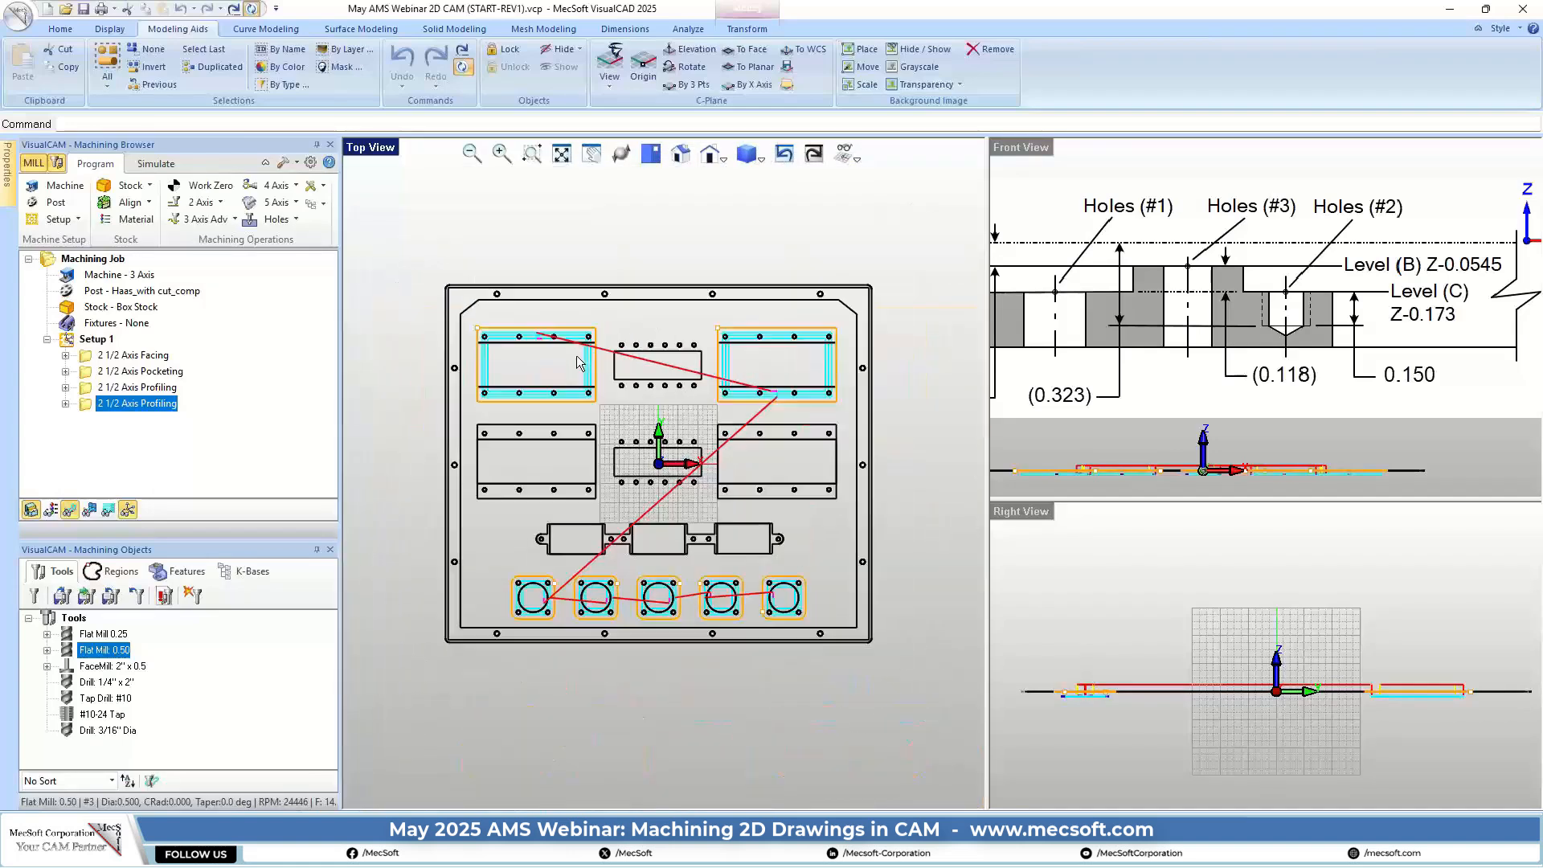
{"action": "scroll", "coordinate": [487, 576], "scroll_direction": "up", "scroll_amount": 6}
{"action": "scroll", "coordinate": [486, 575], "scroll_direction": "up", "scroll_amount": 2}
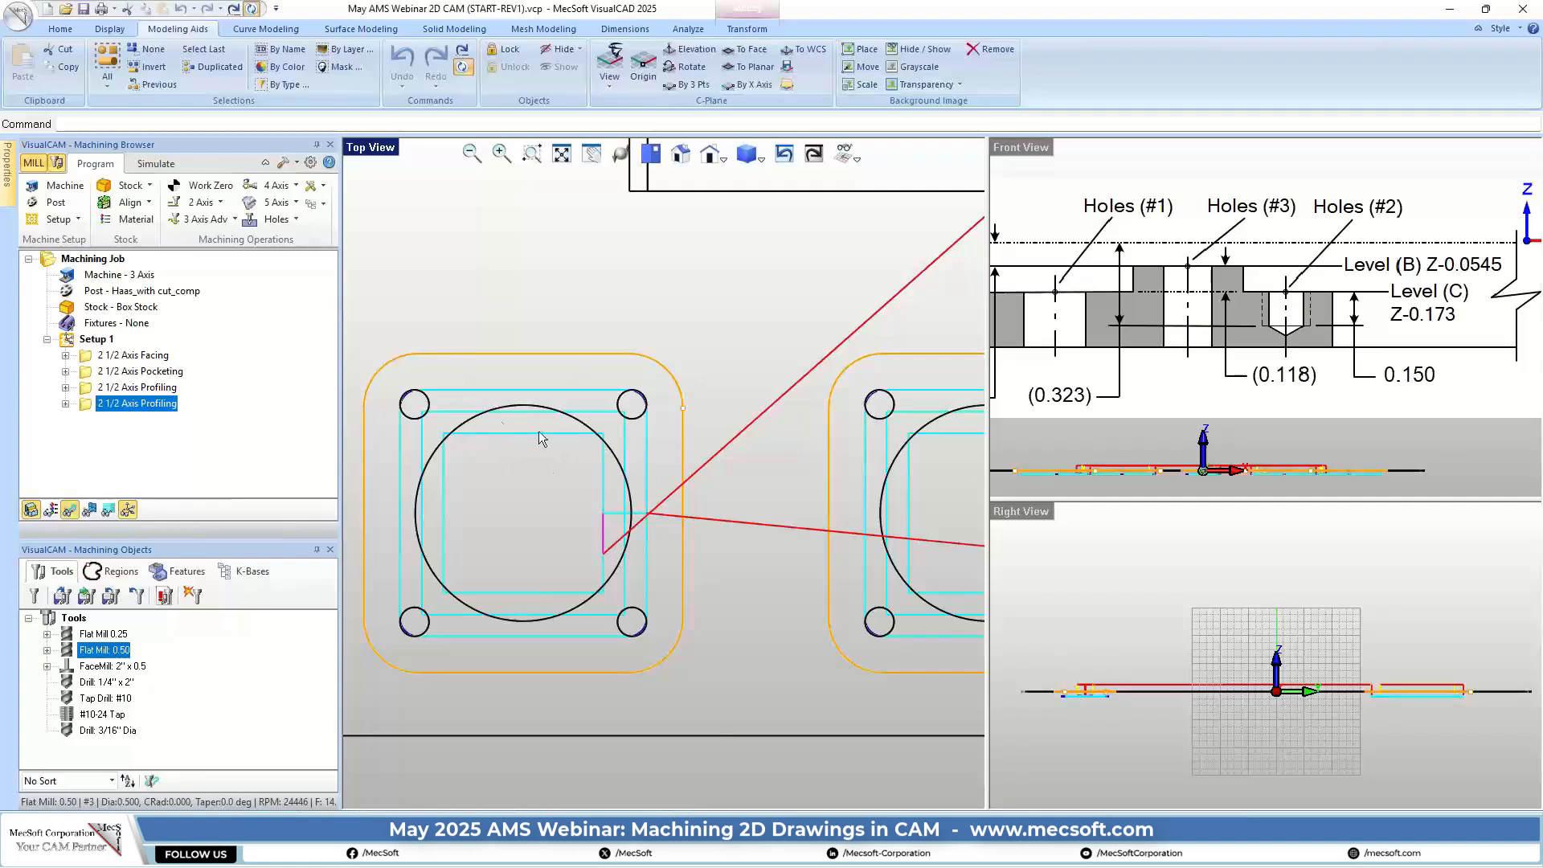
{"action": "scroll", "coordinate": [515, 499], "scroll_direction": "down", "scroll_amount": 3}
Simulate the latest profiling operation and set its simulation color to bright green
{"action": "left_click", "coordinate": [156, 163]}
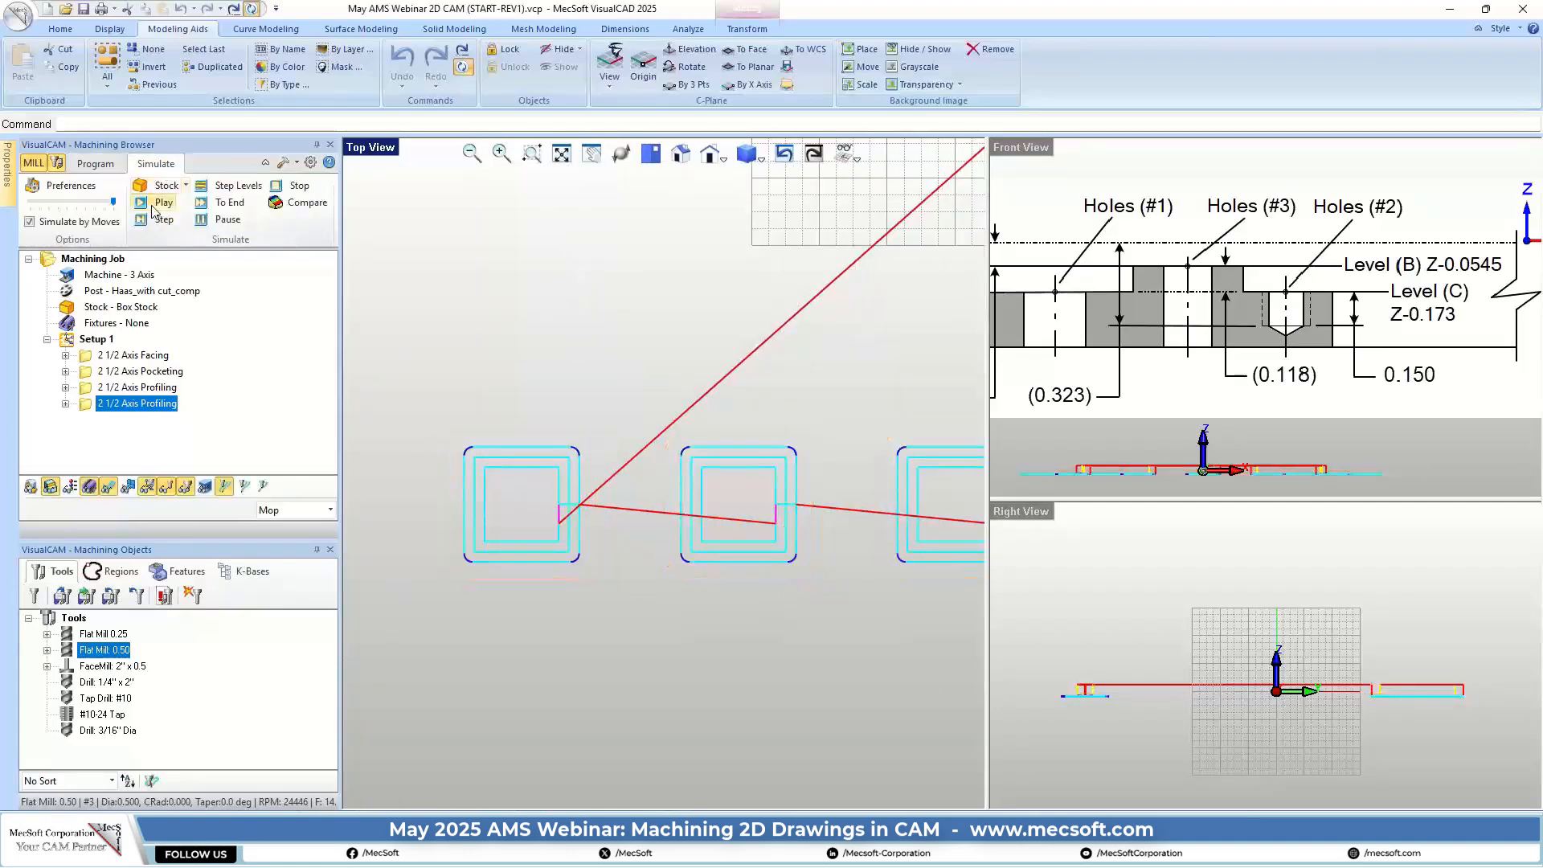
{"action": "left_click", "coordinate": [164, 203]}
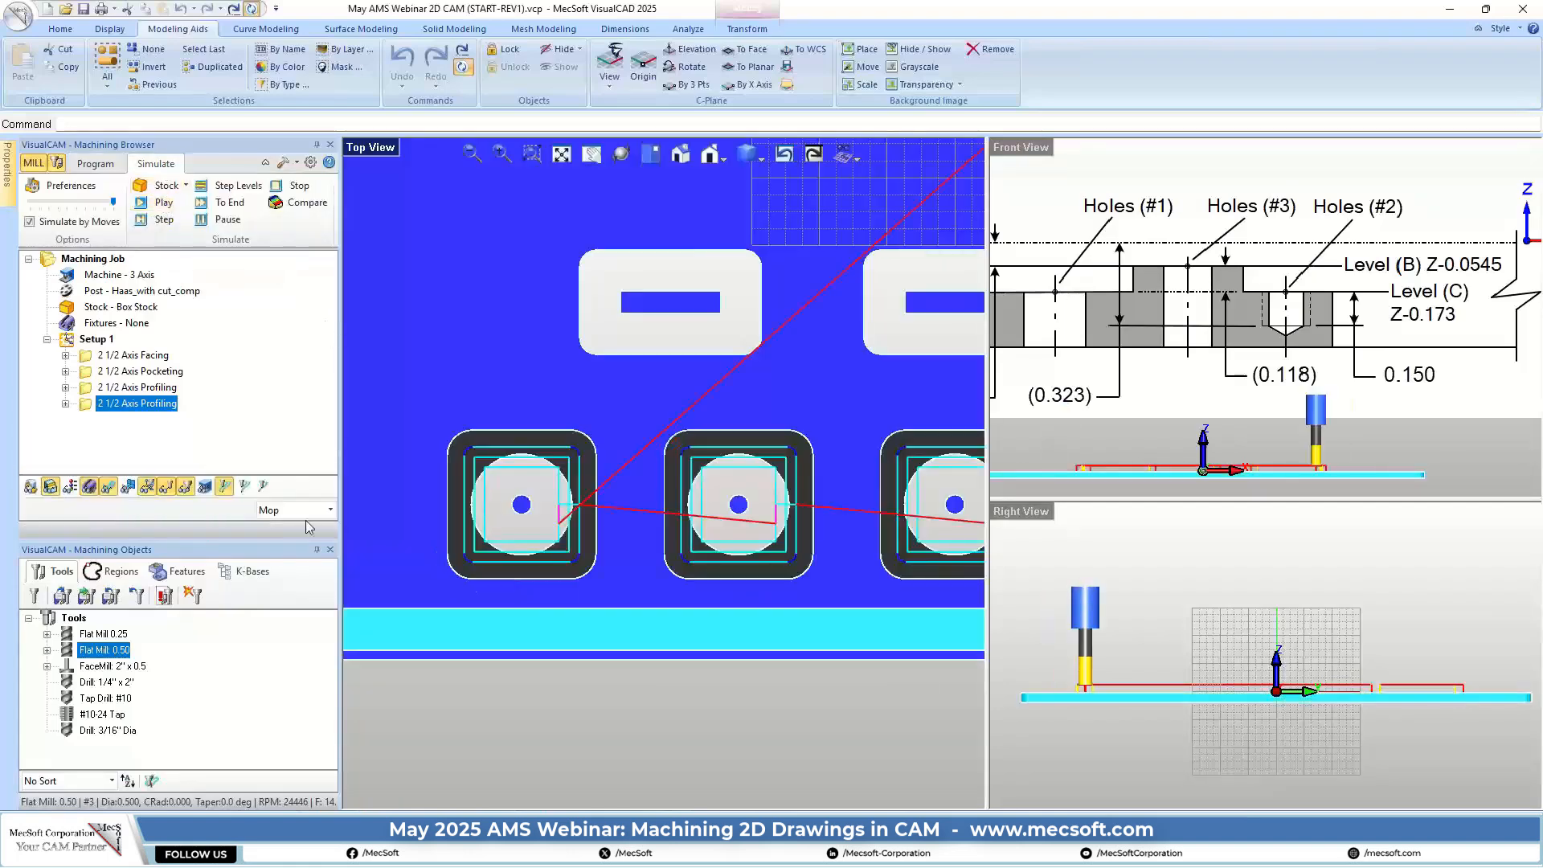
{"action": "right_click", "coordinate": [160, 402]}
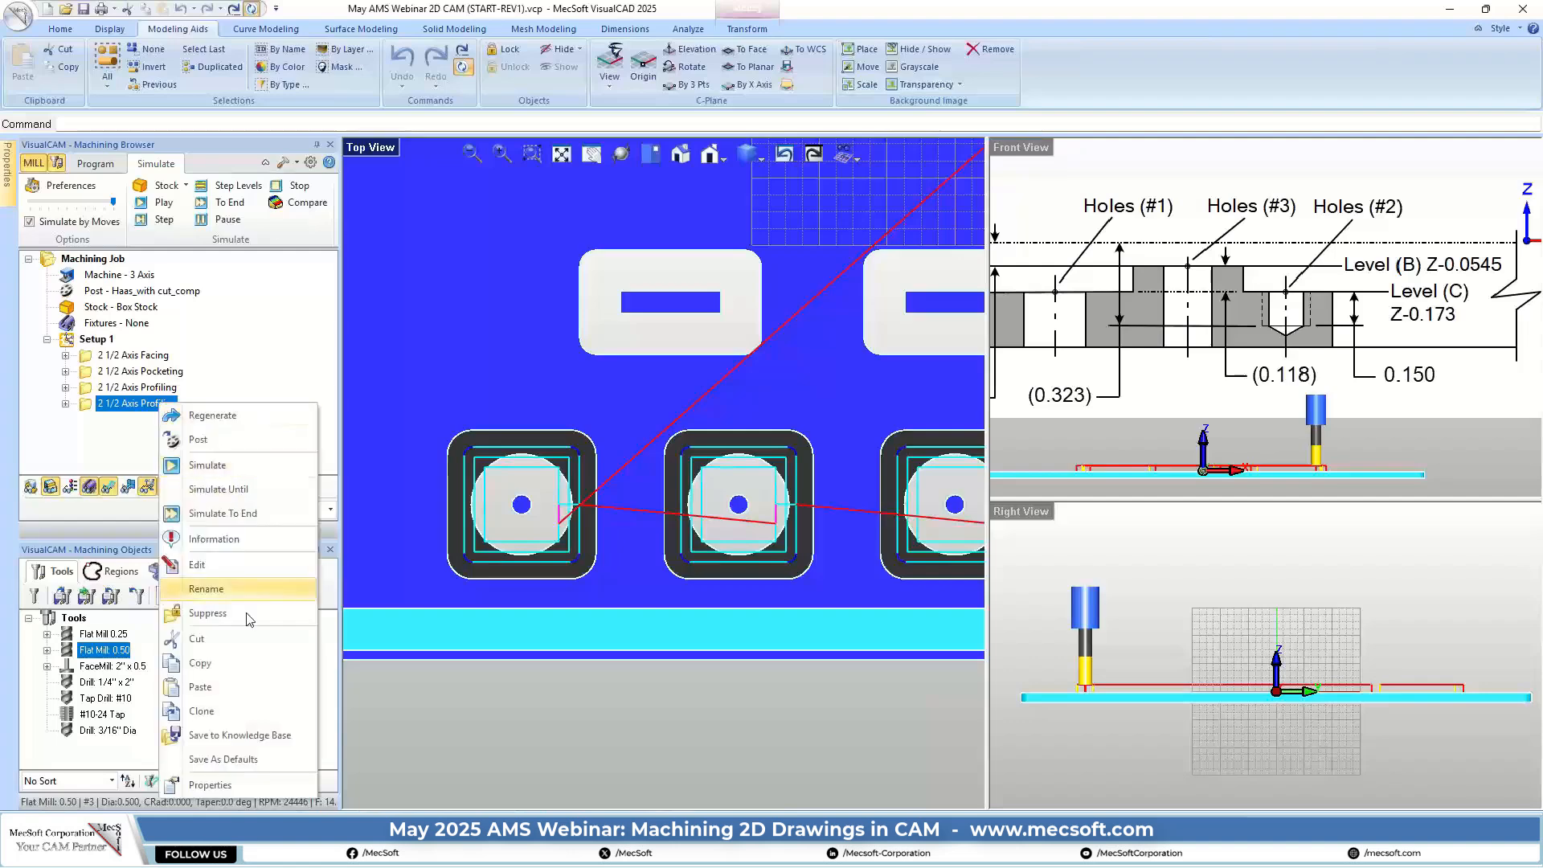
{"action": "left_click", "coordinate": [211, 784]}
{"action": "left_click", "coordinate": [883, 340]}
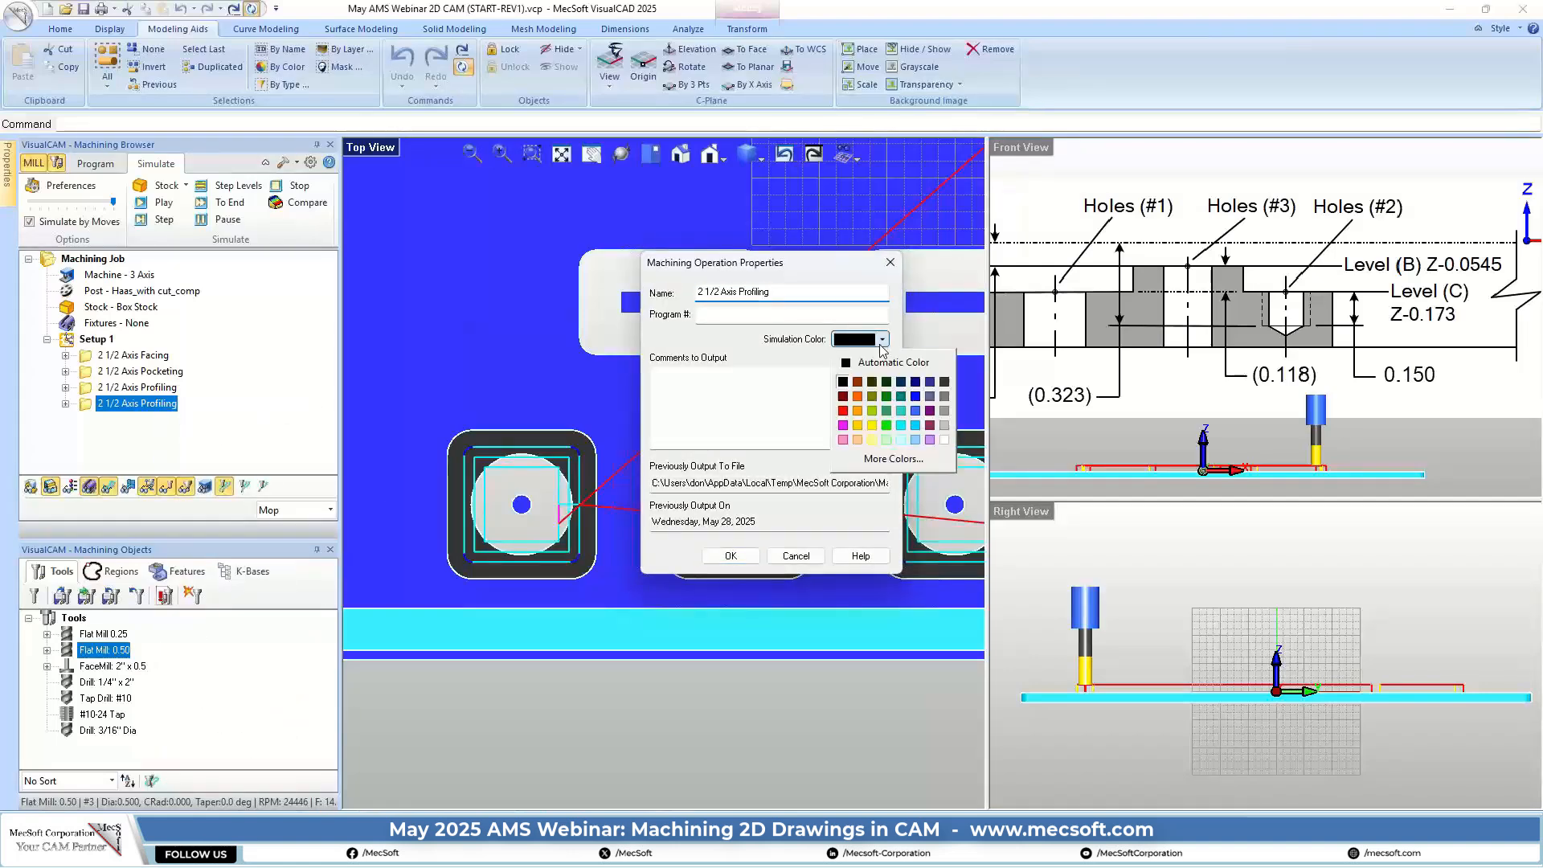
{"action": "left_click", "coordinate": [886, 425]}
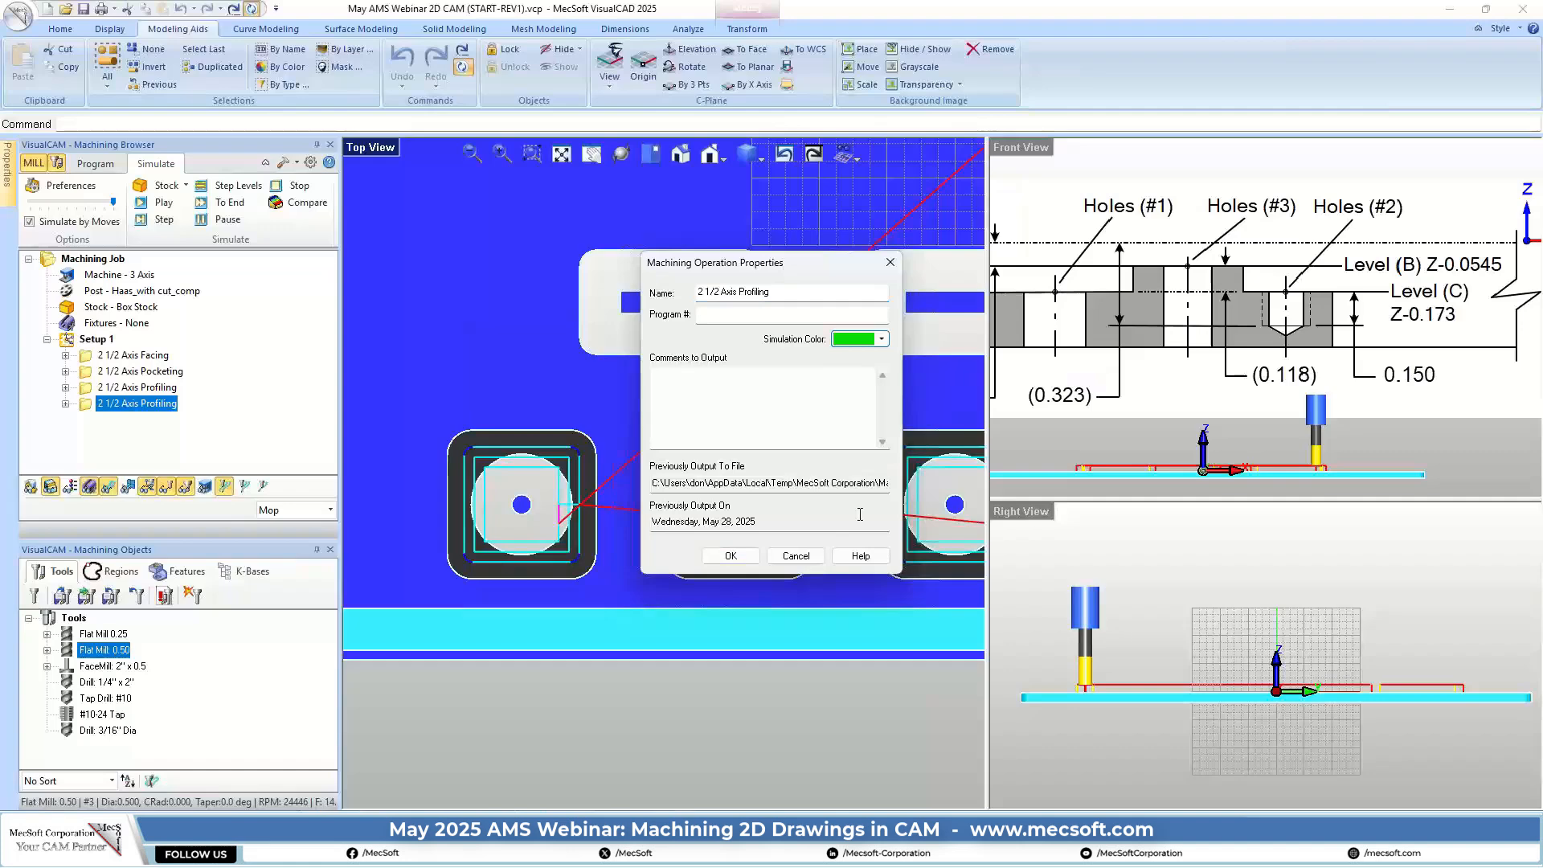
{"action": "left_click", "coordinate": [741, 557]}
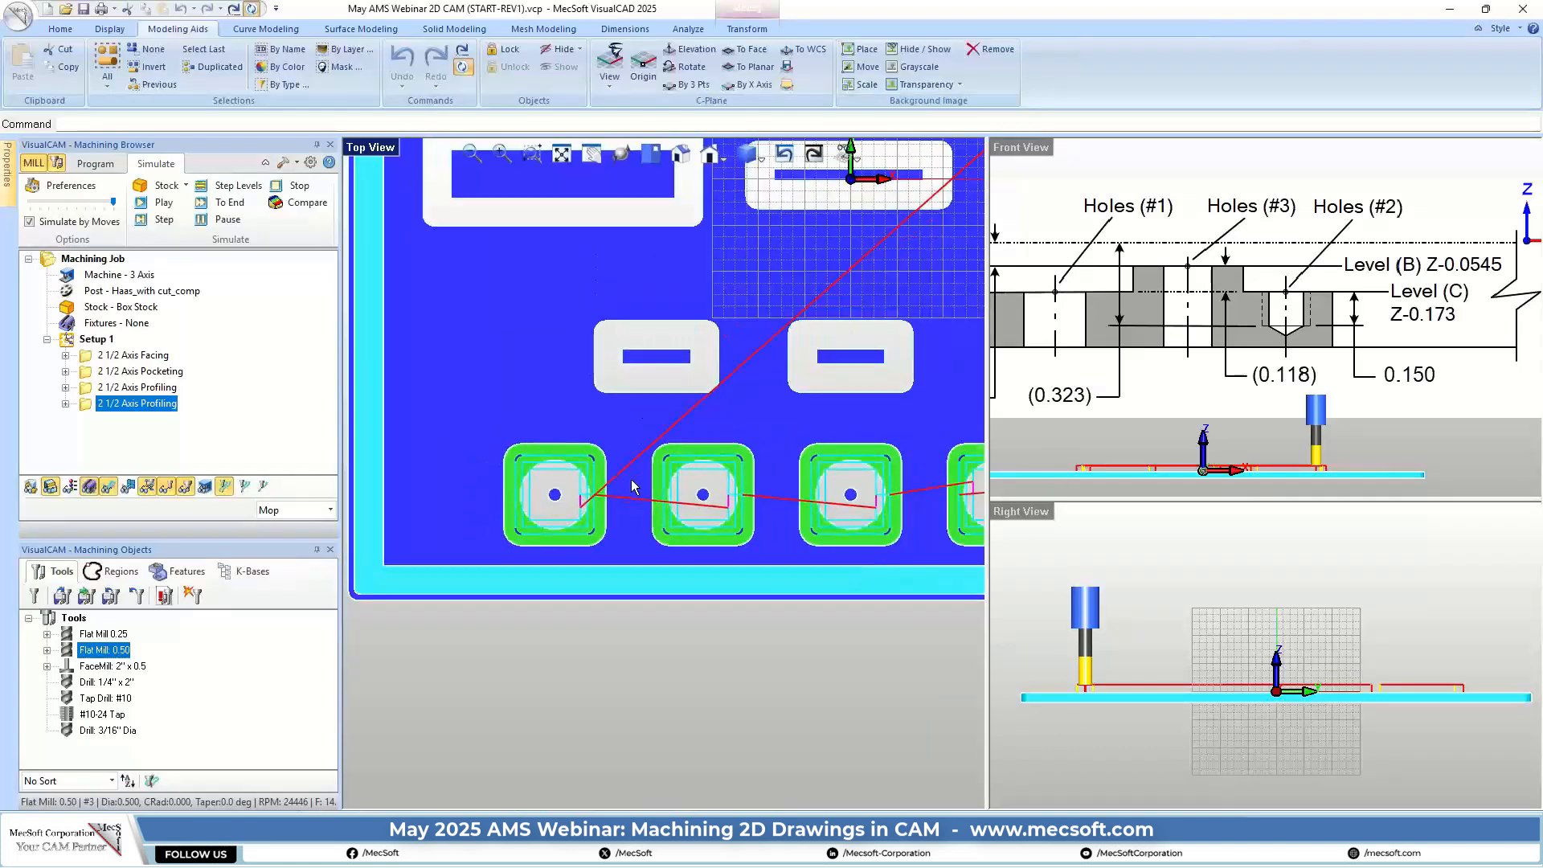
Raise the stock model's simulation display transparency to roughly 70% of the way toward Transparent
{"action": "scroll", "coordinate": [632, 481], "scroll_direction": "down", "scroll_amount": 4}
{"action": "scroll", "coordinate": [1321, 261], "scroll_direction": "down", "scroll_amount": 5}
{"action": "scroll", "coordinate": [1126, 411], "scroll_direction": "up", "scroll_amount": 4}
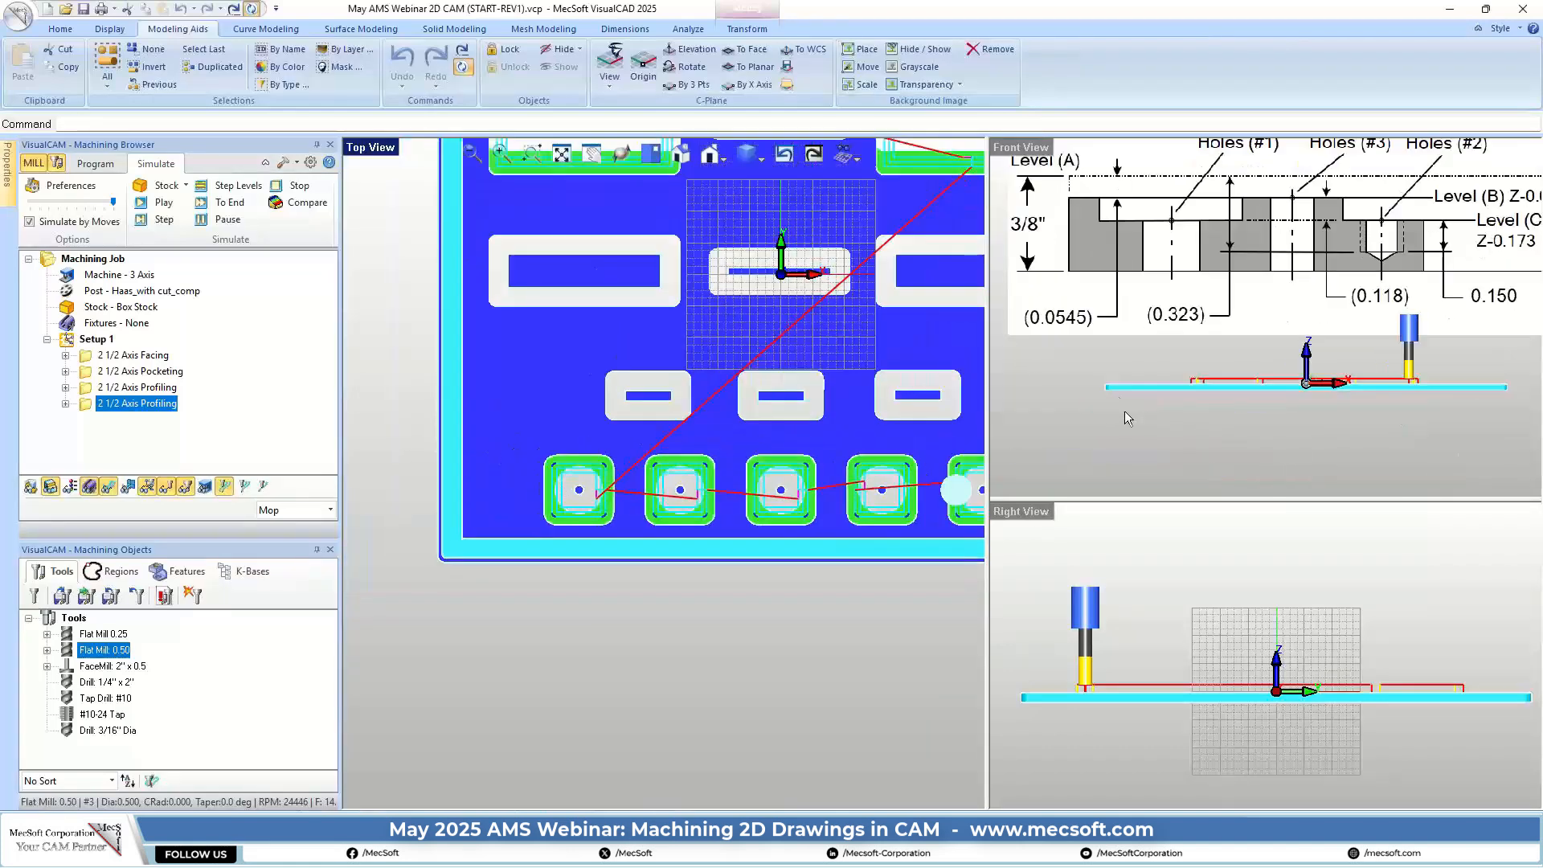
{"action": "scroll", "coordinate": [1125, 412], "scroll_direction": "up", "scroll_amount": 6}
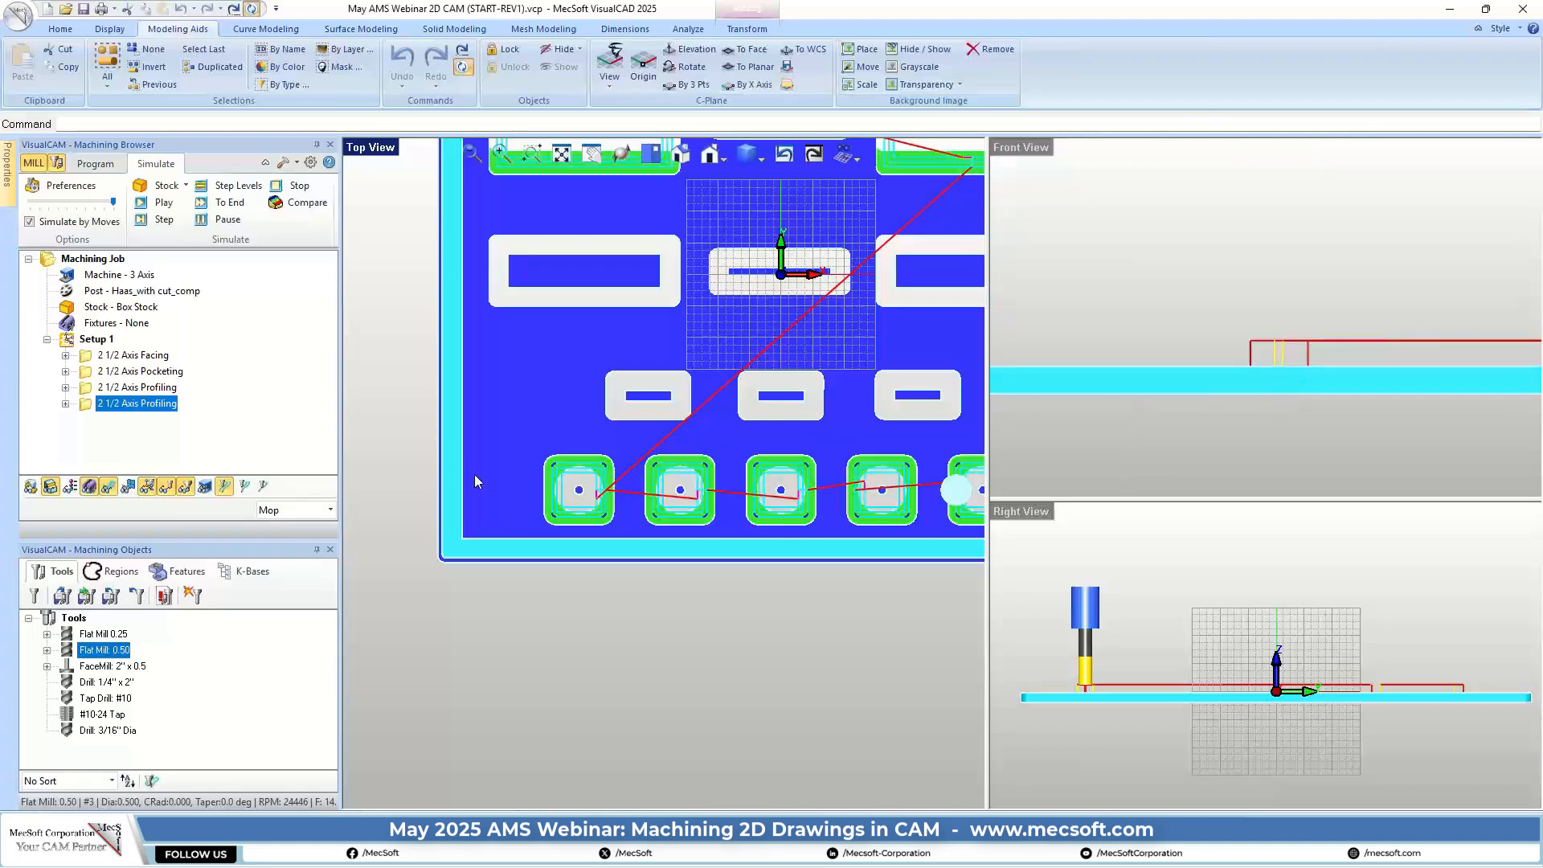
{"action": "left_click", "coordinate": [96, 163]}
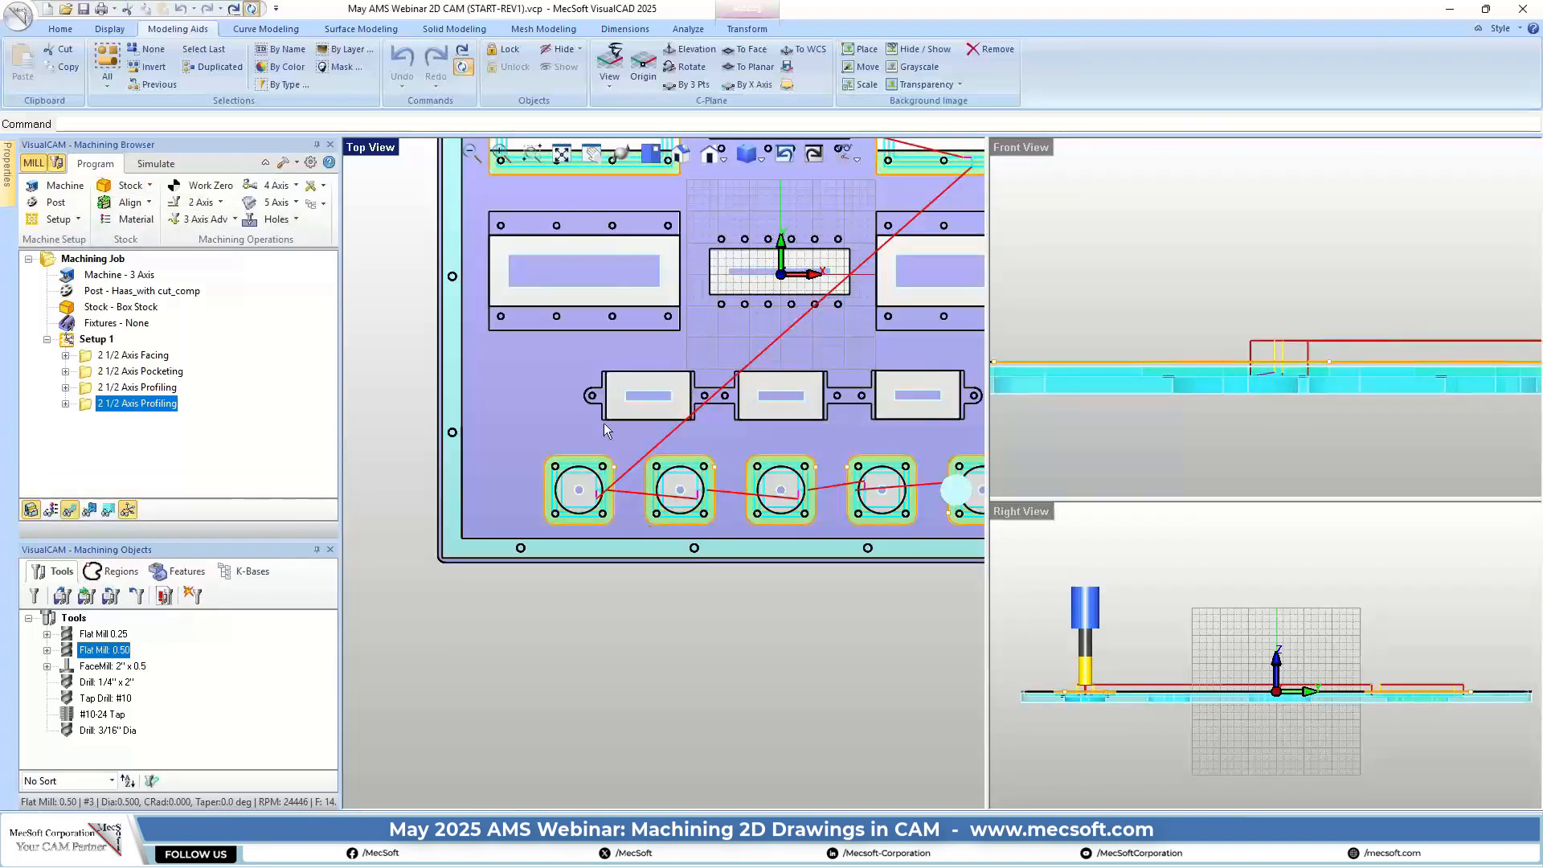
{"action": "left_click", "coordinate": [137, 166]}
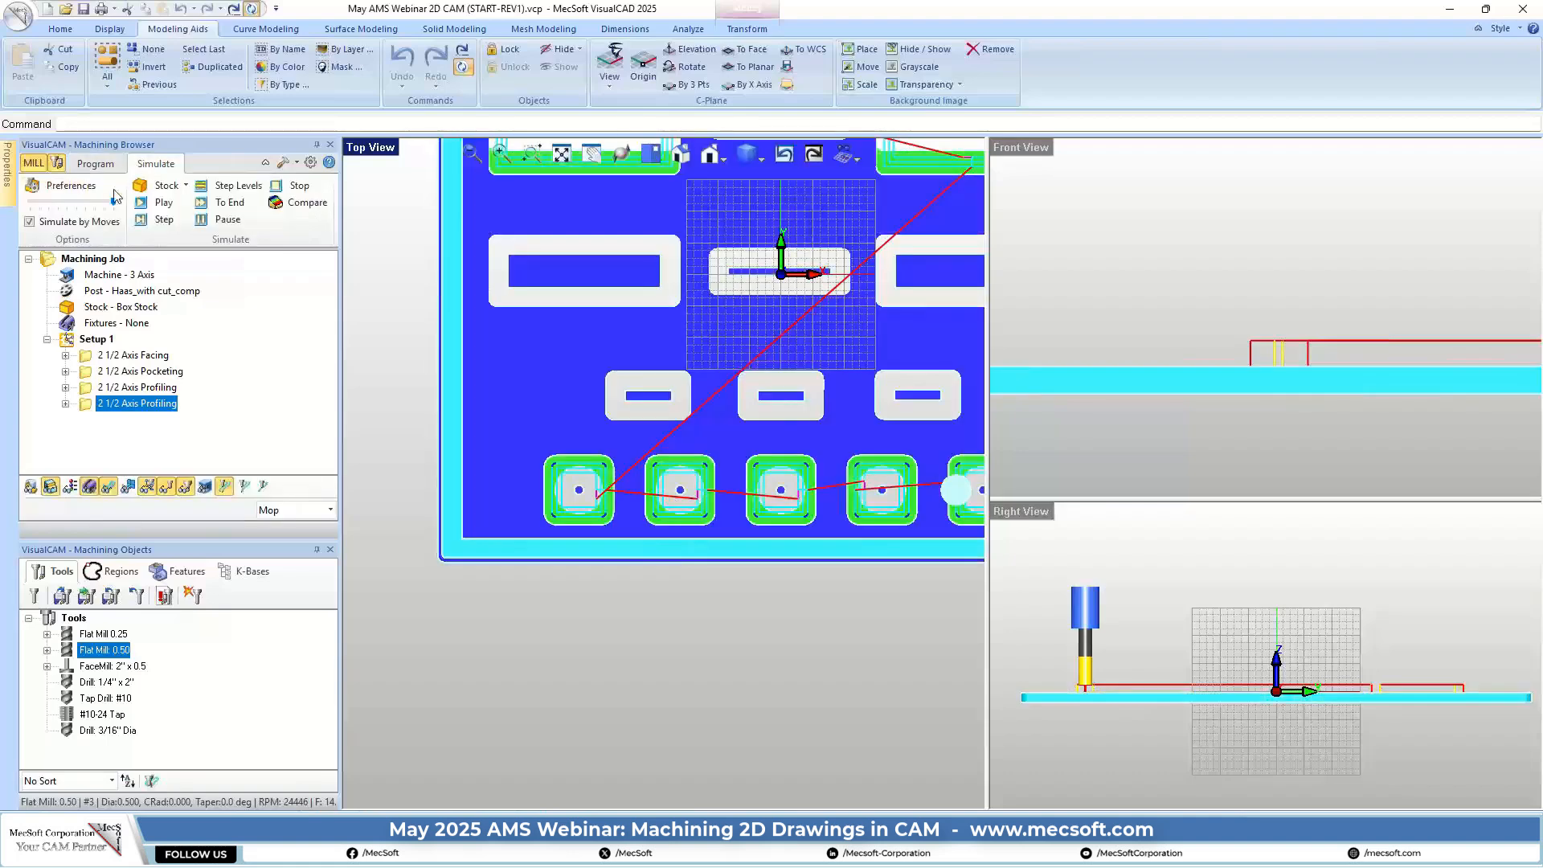
{"action": "left_click", "coordinate": [72, 185]}
{"action": "left_click_drag", "start_coordinate": [720, 470], "coordinate": [860, 479]}
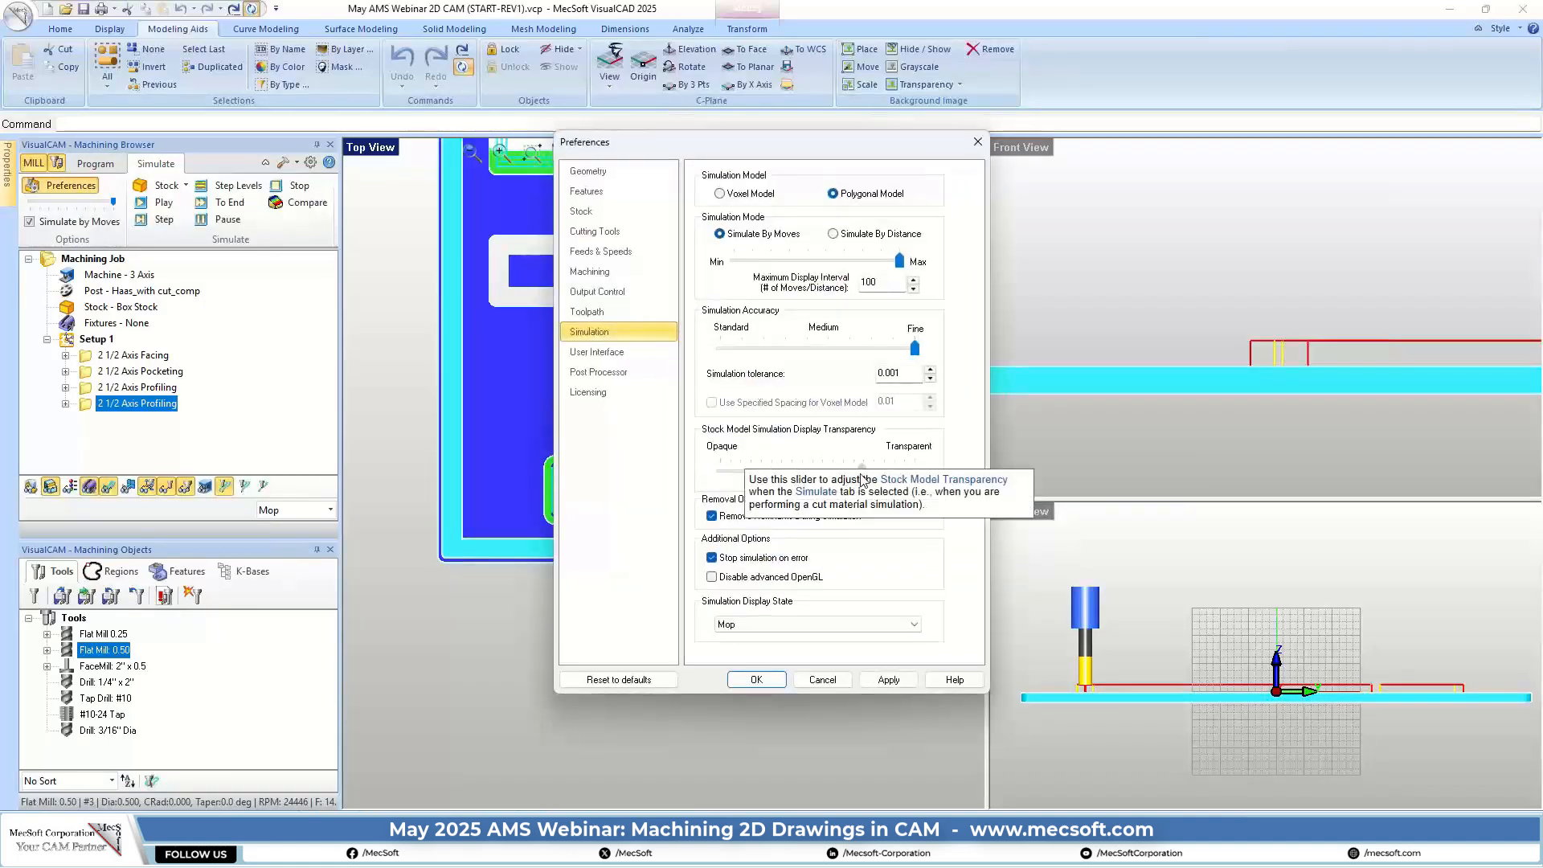
{"action": "left_click", "coordinate": [768, 680]}
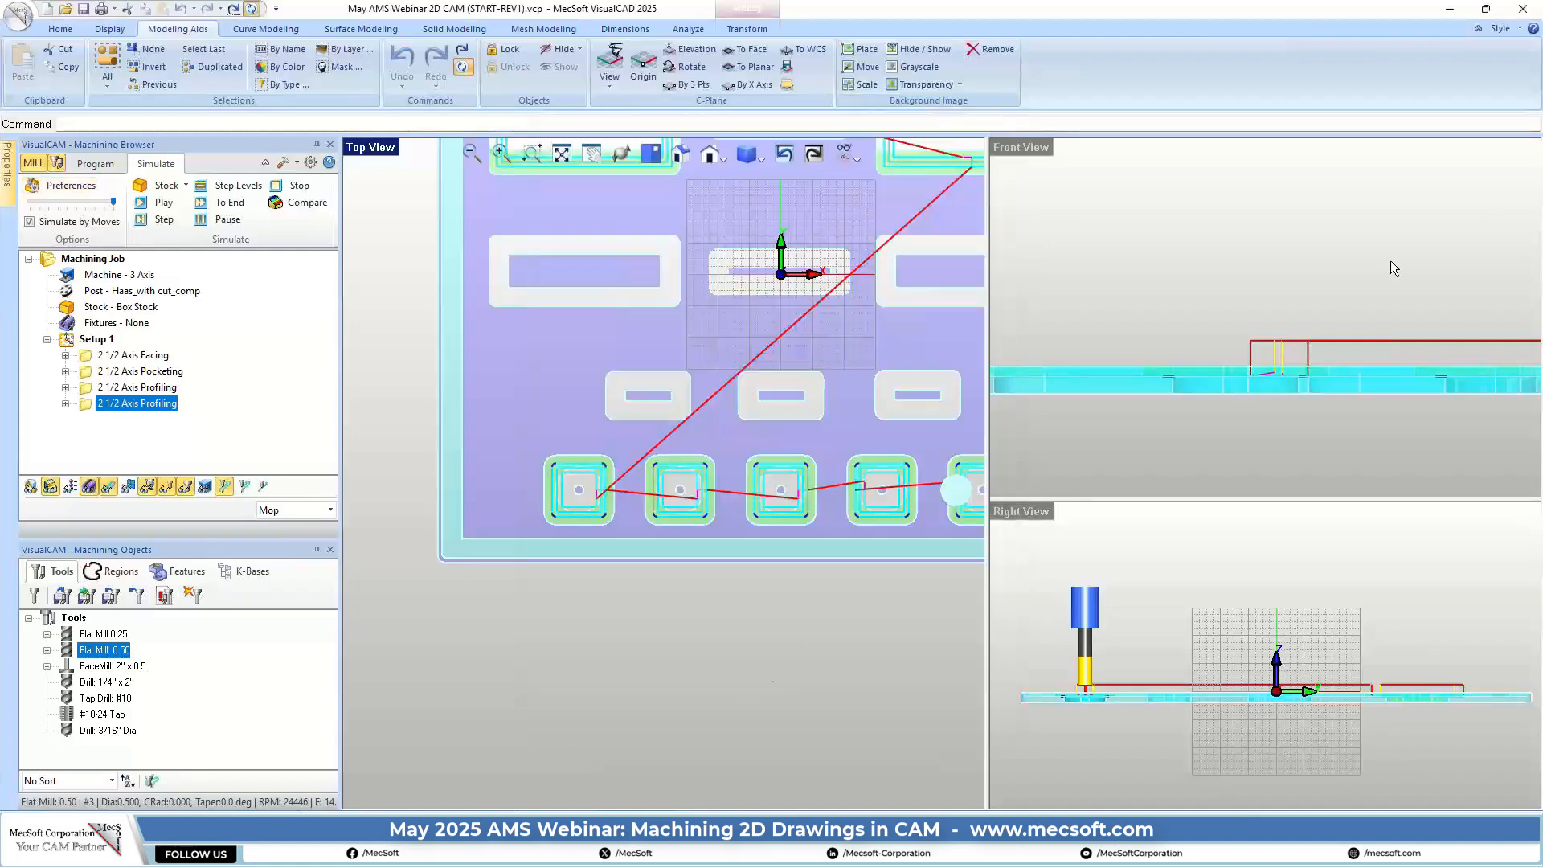
Examine the cut depth and the entry moves through the transparent stock from the front, against the section drawing's levels
{"action": "scroll", "coordinate": [1342, 356], "scroll_direction": "down", "scroll_amount": 3}
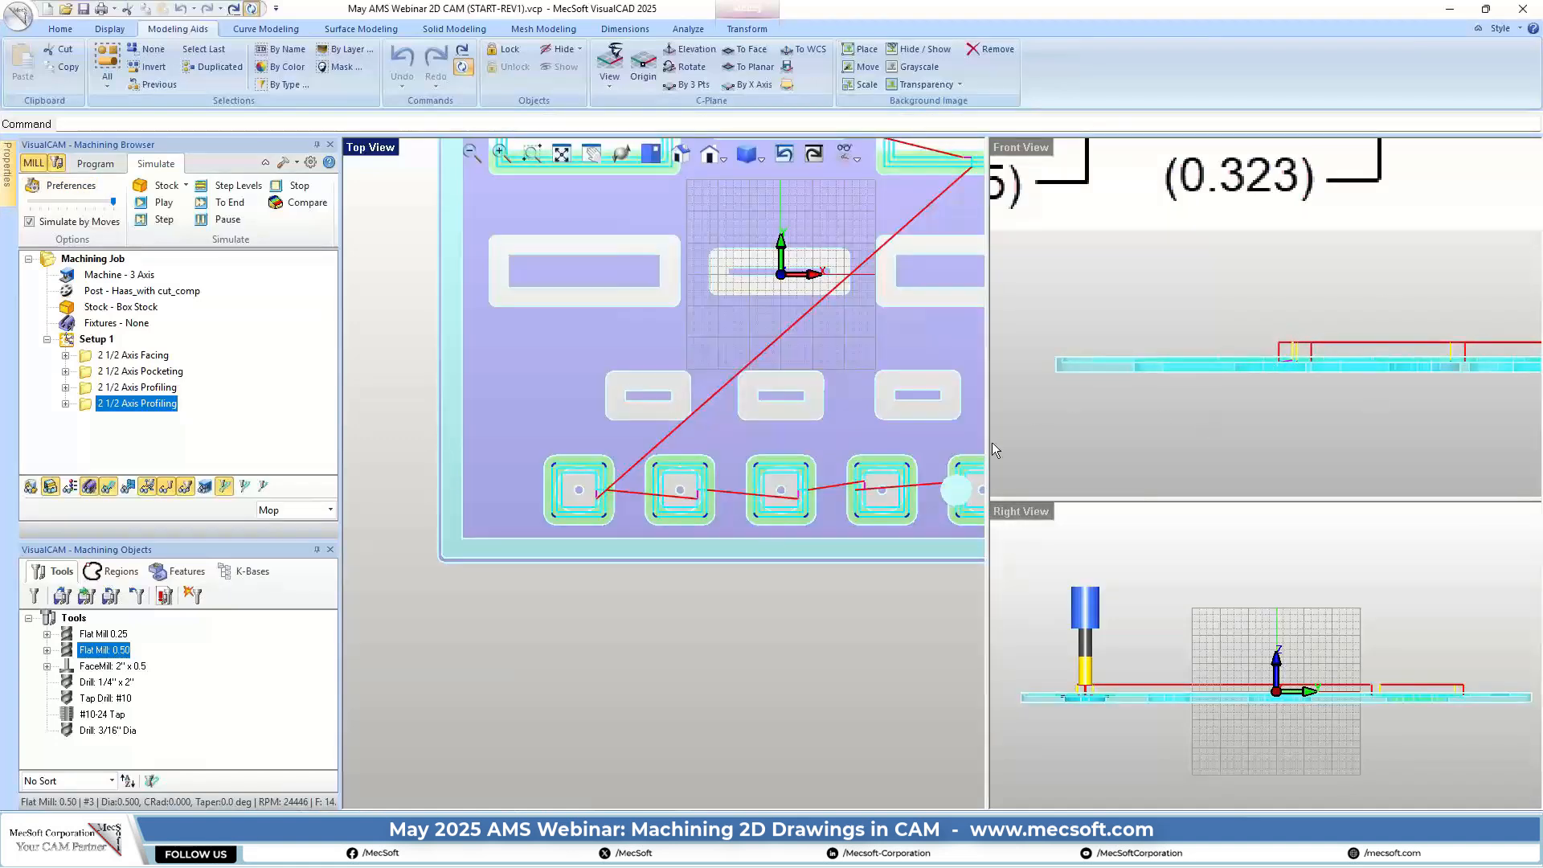
{"action": "scroll", "coordinate": [1055, 361], "scroll_direction": "up", "scroll_amount": 3}
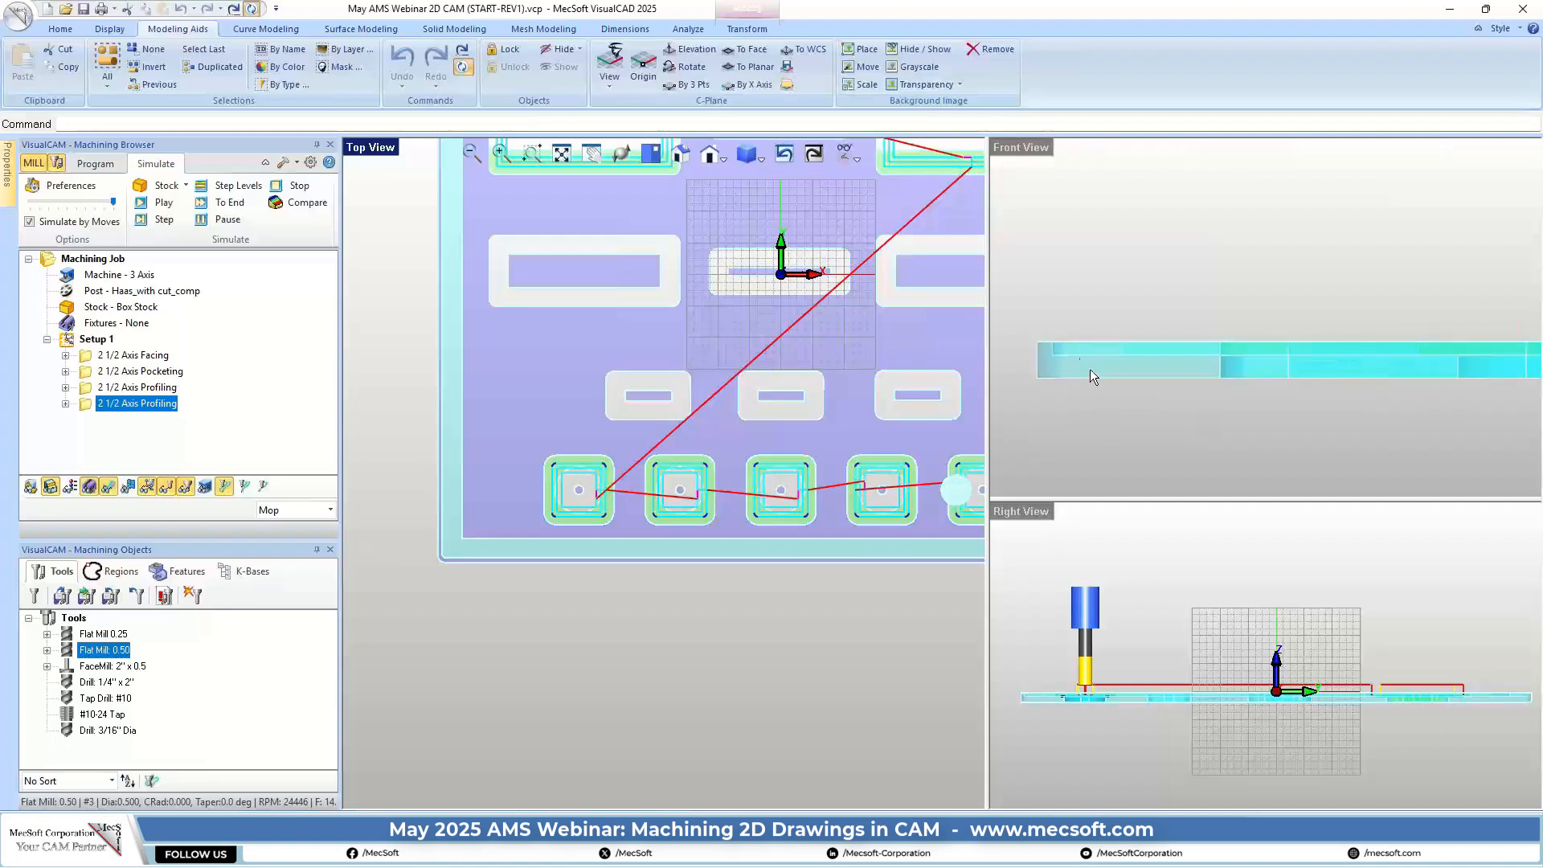
{"action": "scroll", "coordinate": [1090, 369], "scroll_direction": "up", "scroll_amount": 2}
{"action": "scroll", "coordinate": [1042, 395], "scroll_direction": "down", "scroll_amount": 5}
{"action": "scroll", "coordinate": [1322, 383], "scroll_direction": "up", "scroll_amount": 2}
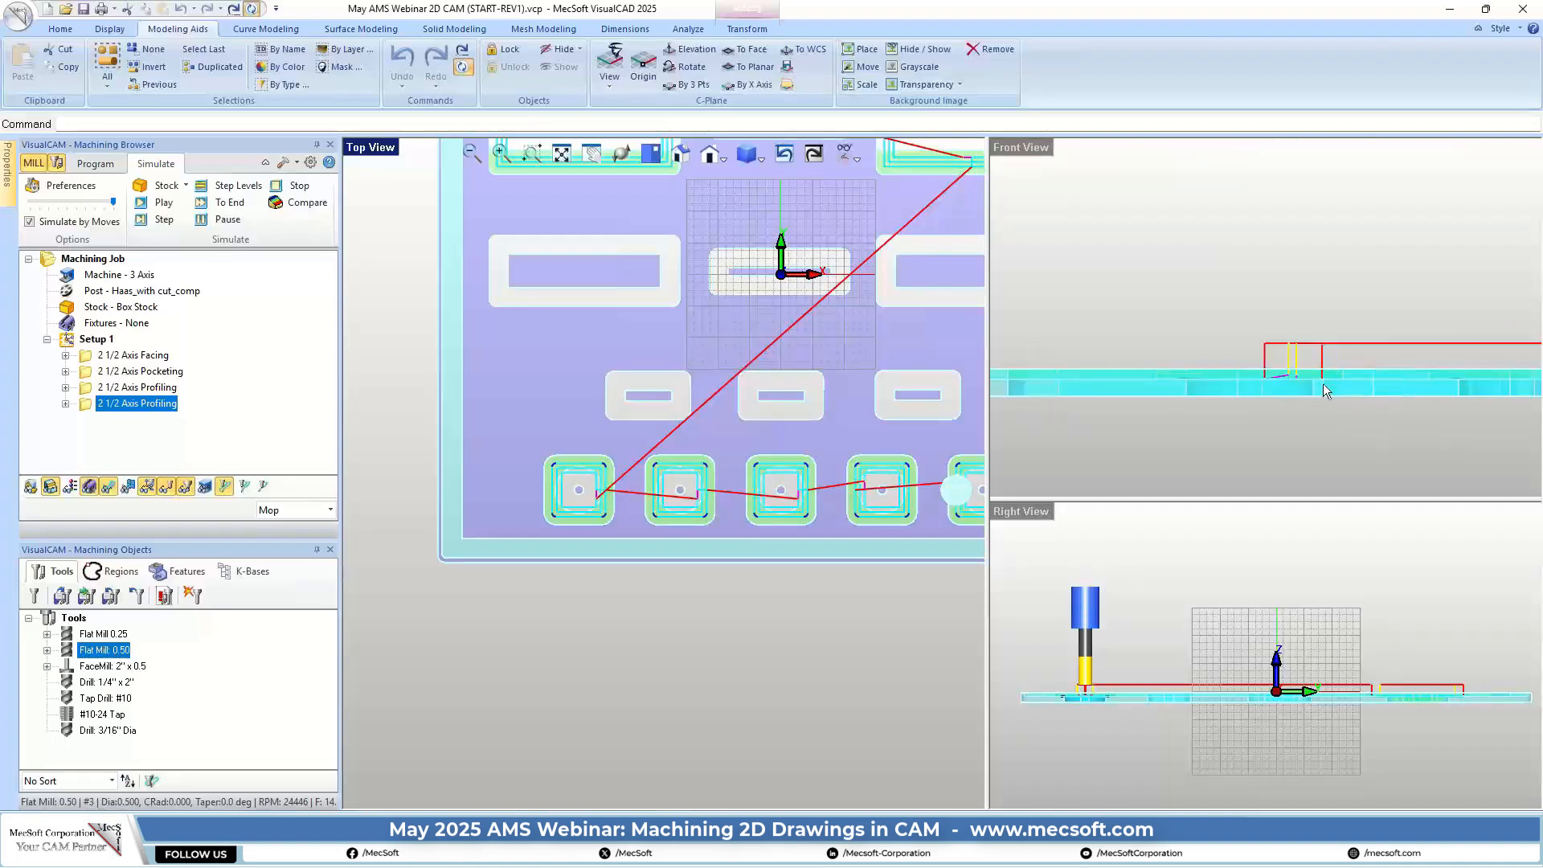
{"action": "scroll", "coordinate": [1279, 380], "scroll_direction": "up", "scroll_amount": 4}
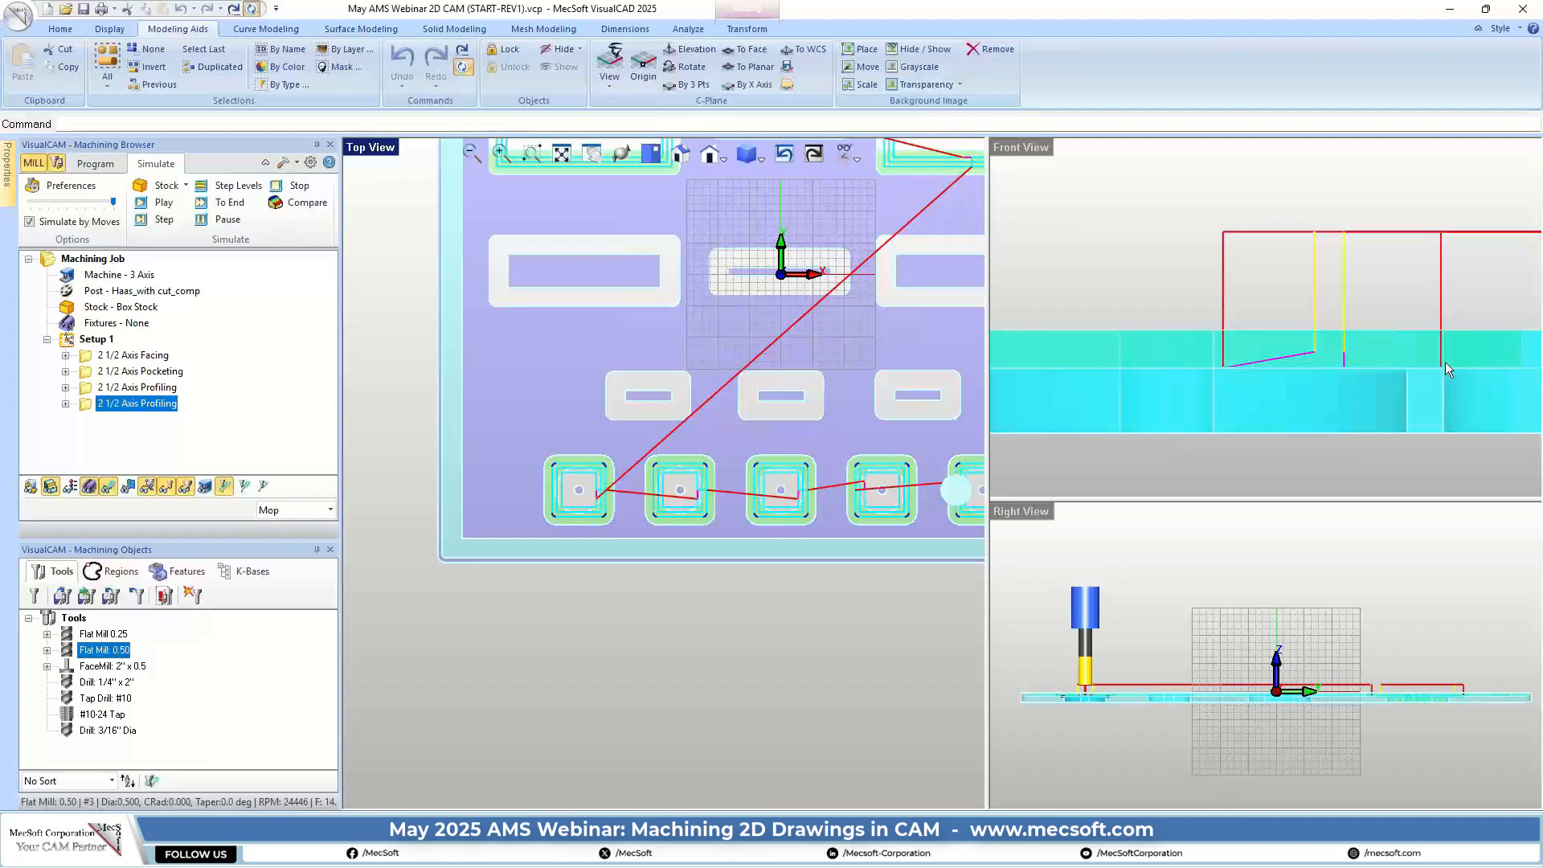
{"action": "scroll", "coordinate": [1218, 363], "scroll_direction": "down", "scroll_amount": 4}
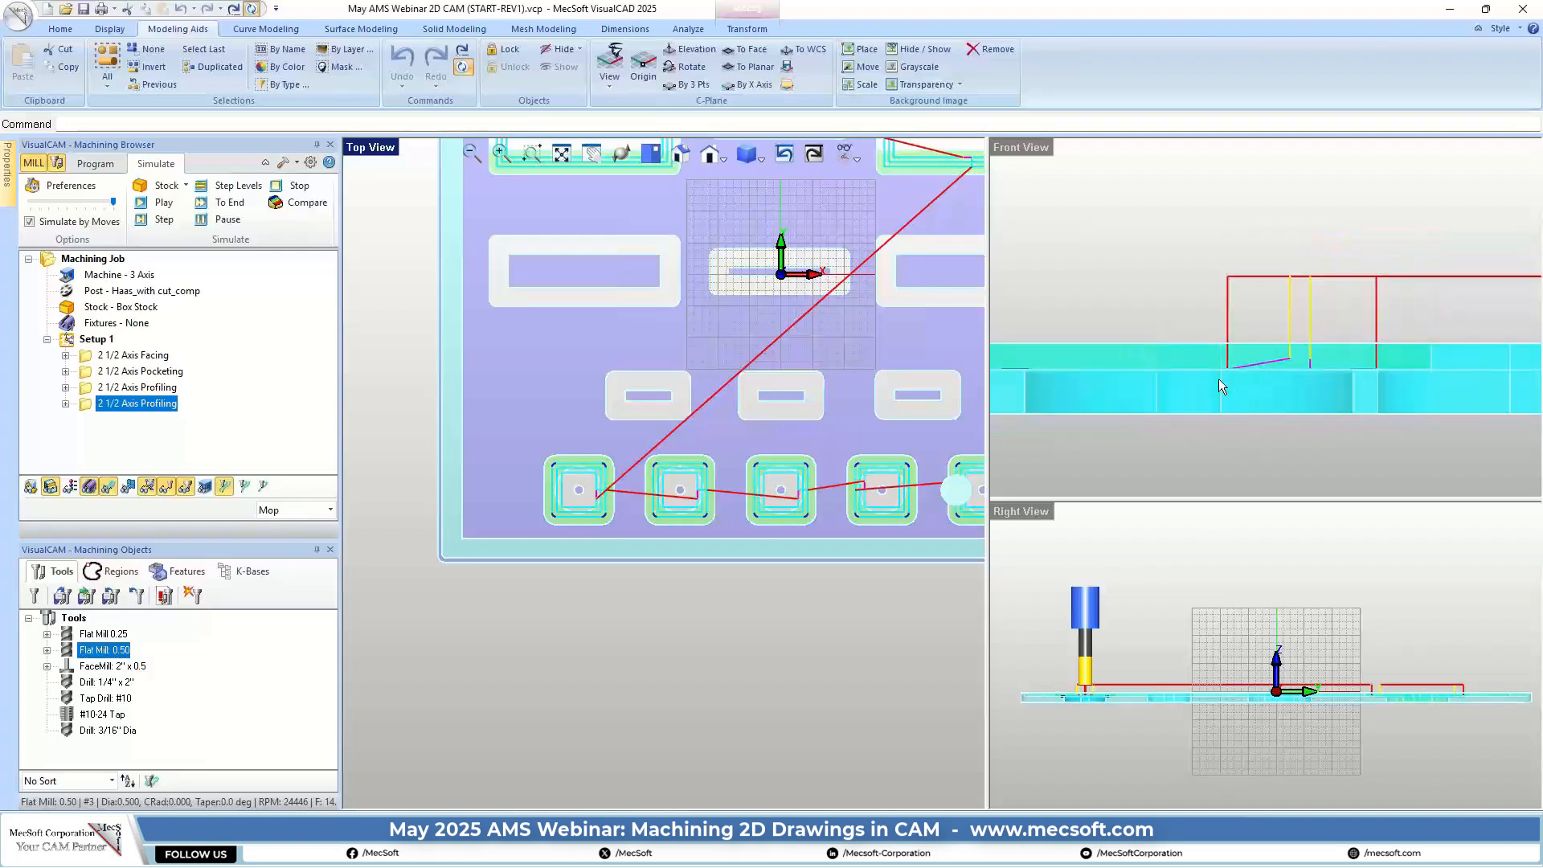
{"action": "scroll", "coordinate": [1185, 365], "scroll_direction": "down", "scroll_amount": 5}
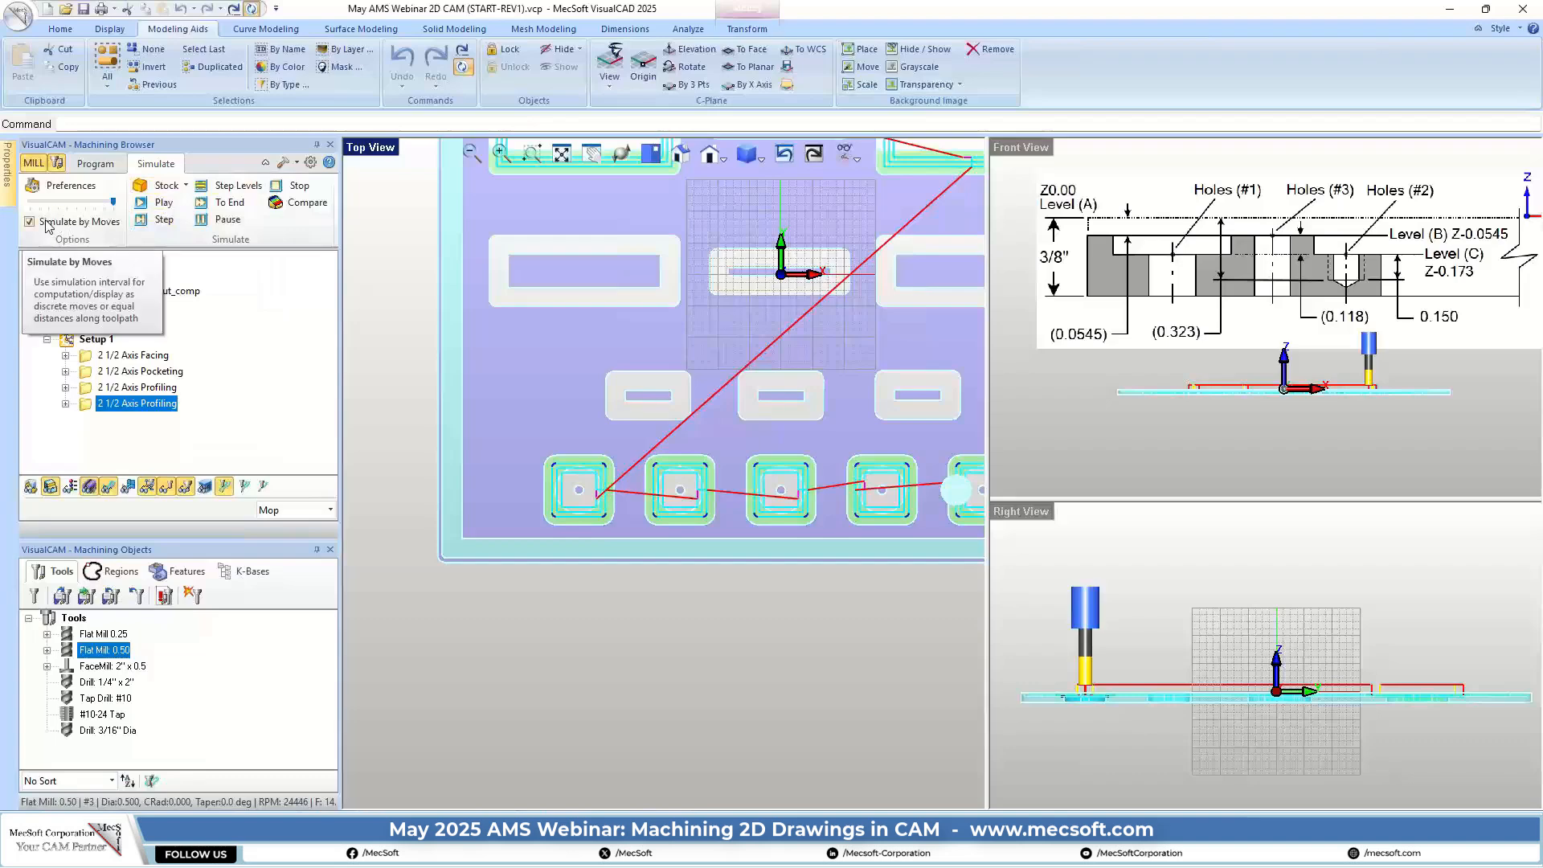
Turn off Simulate by Moves and replay the material removal of the latest profiling operation
{"action": "left_click", "coordinate": [157, 202]}
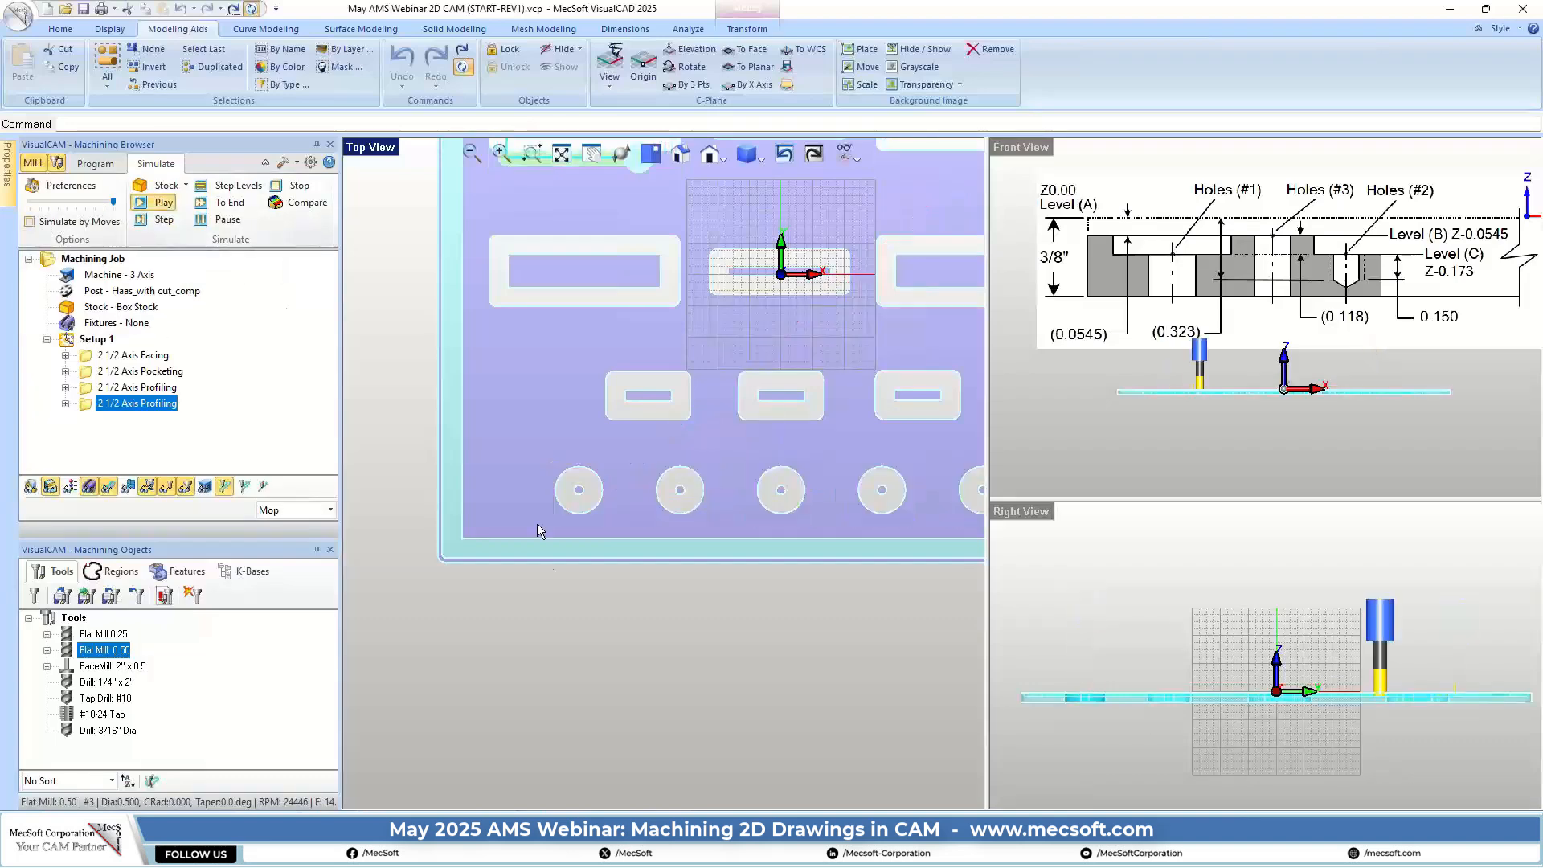
{"action": "scroll", "coordinate": [535, 626], "scroll_direction": "down", "scroll_amount": 2}
{"action": "scroll", "coordinate": [599, 449], "scroll_direction": "up", "scroll_amount": 2}
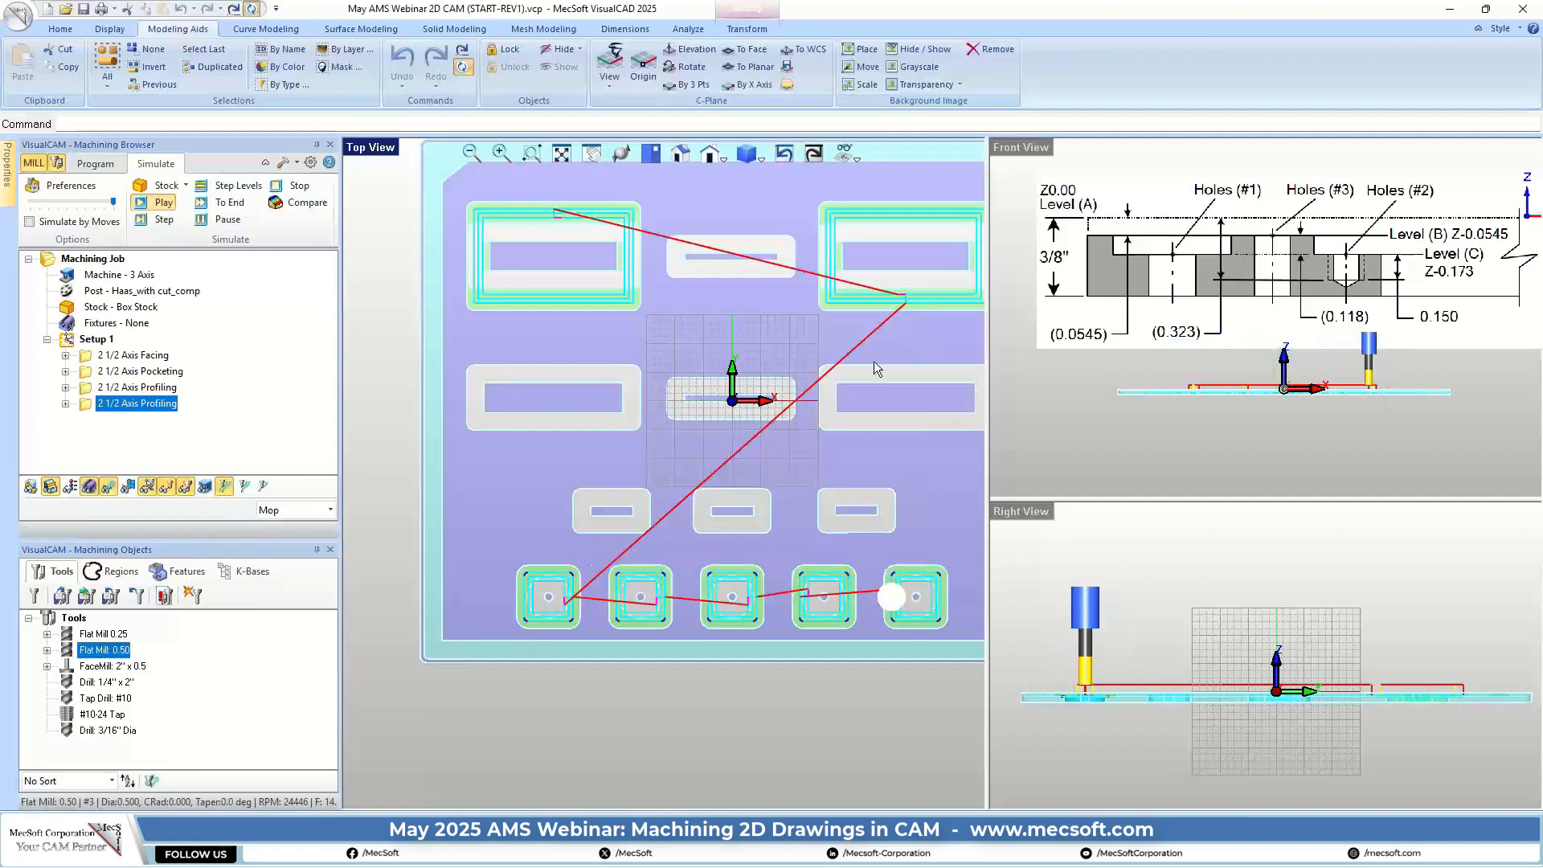
{"action": "scroll", "coordinate": [654, 437], "scroll_direction": "down", "scroll_amount": 1}
{"action": "scroll", "coordinate": [812, 314], "scroll_direction": "up", "scroll_amount": 3}
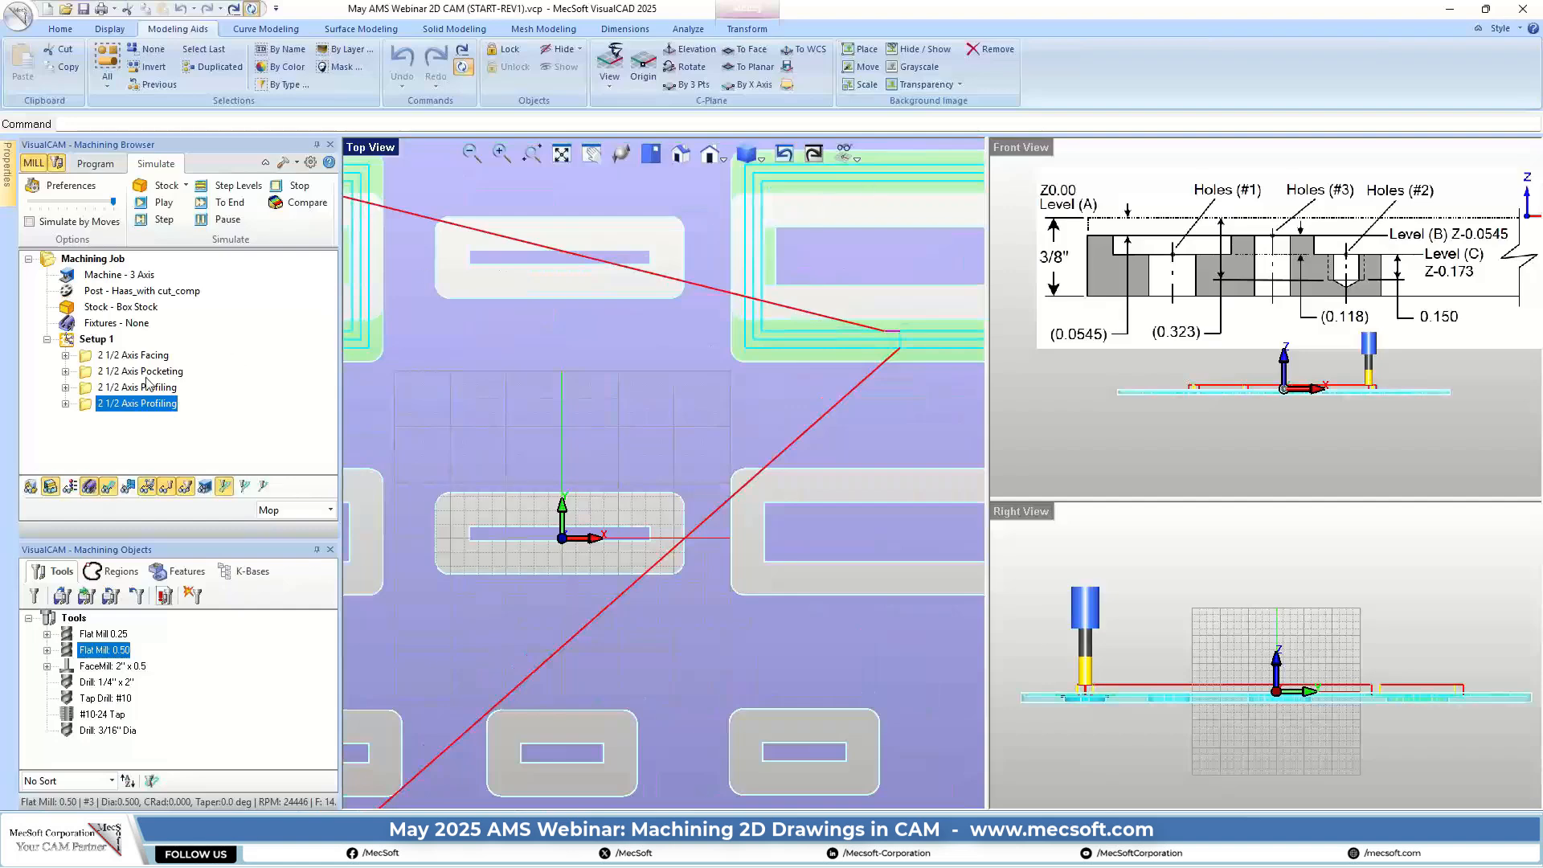
{"action": "scroll", "coordinate": [599, 301], "scroll_direction": "down", "scroll_amount": 1}
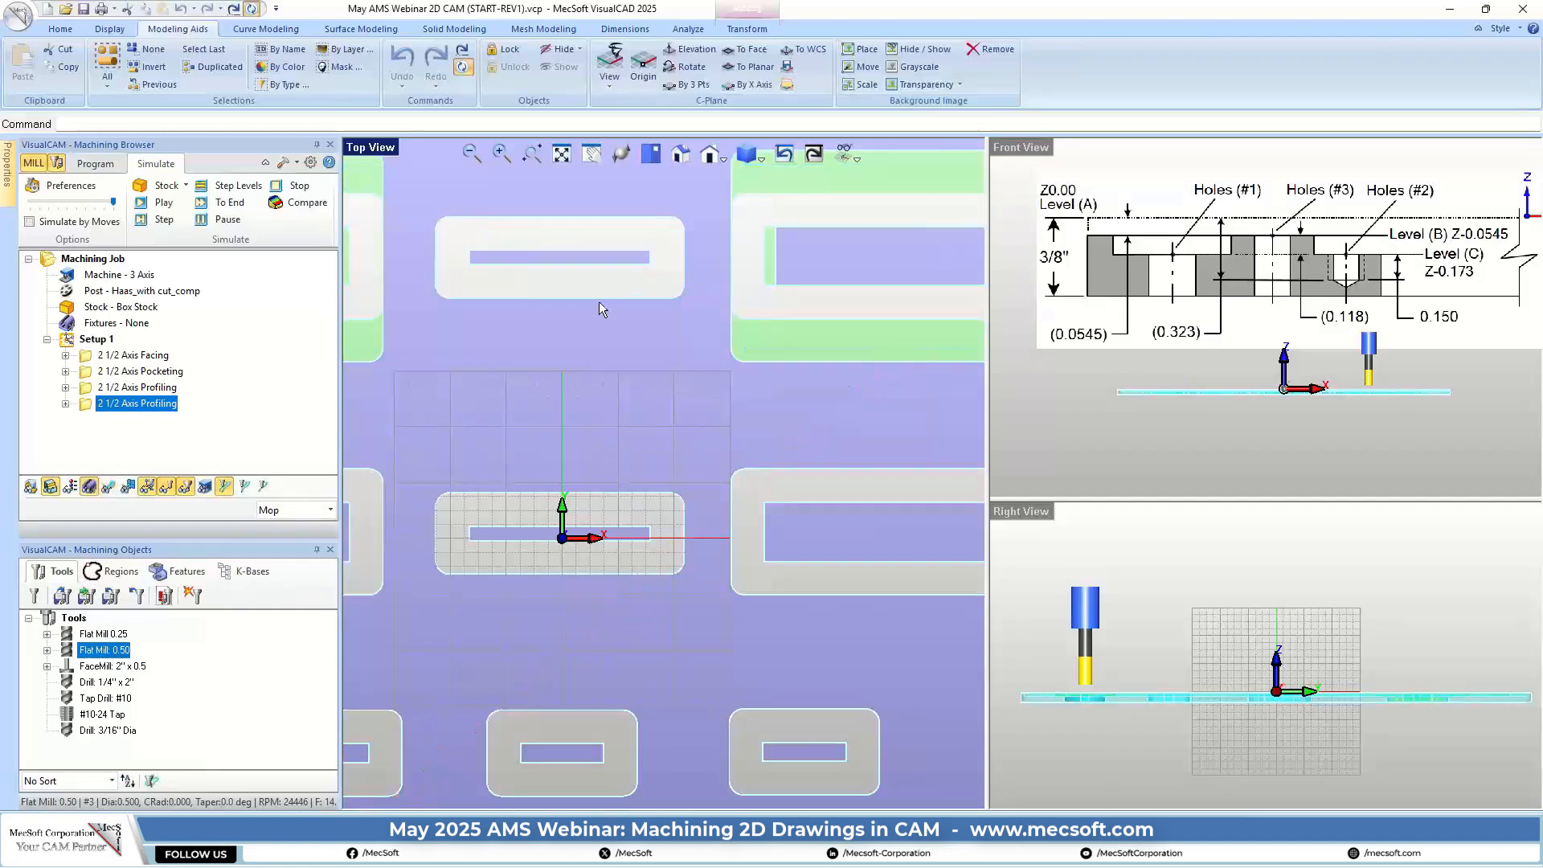
Show the cut panel in an isometric view and set the stock model's simulation display to fully opaque
{"action": "scroll", "coordinate": [657, 323], "scroll_direction": "down", "scroll_amount": 1}
{"action": "left_click", "coordinate": [679, 156]}
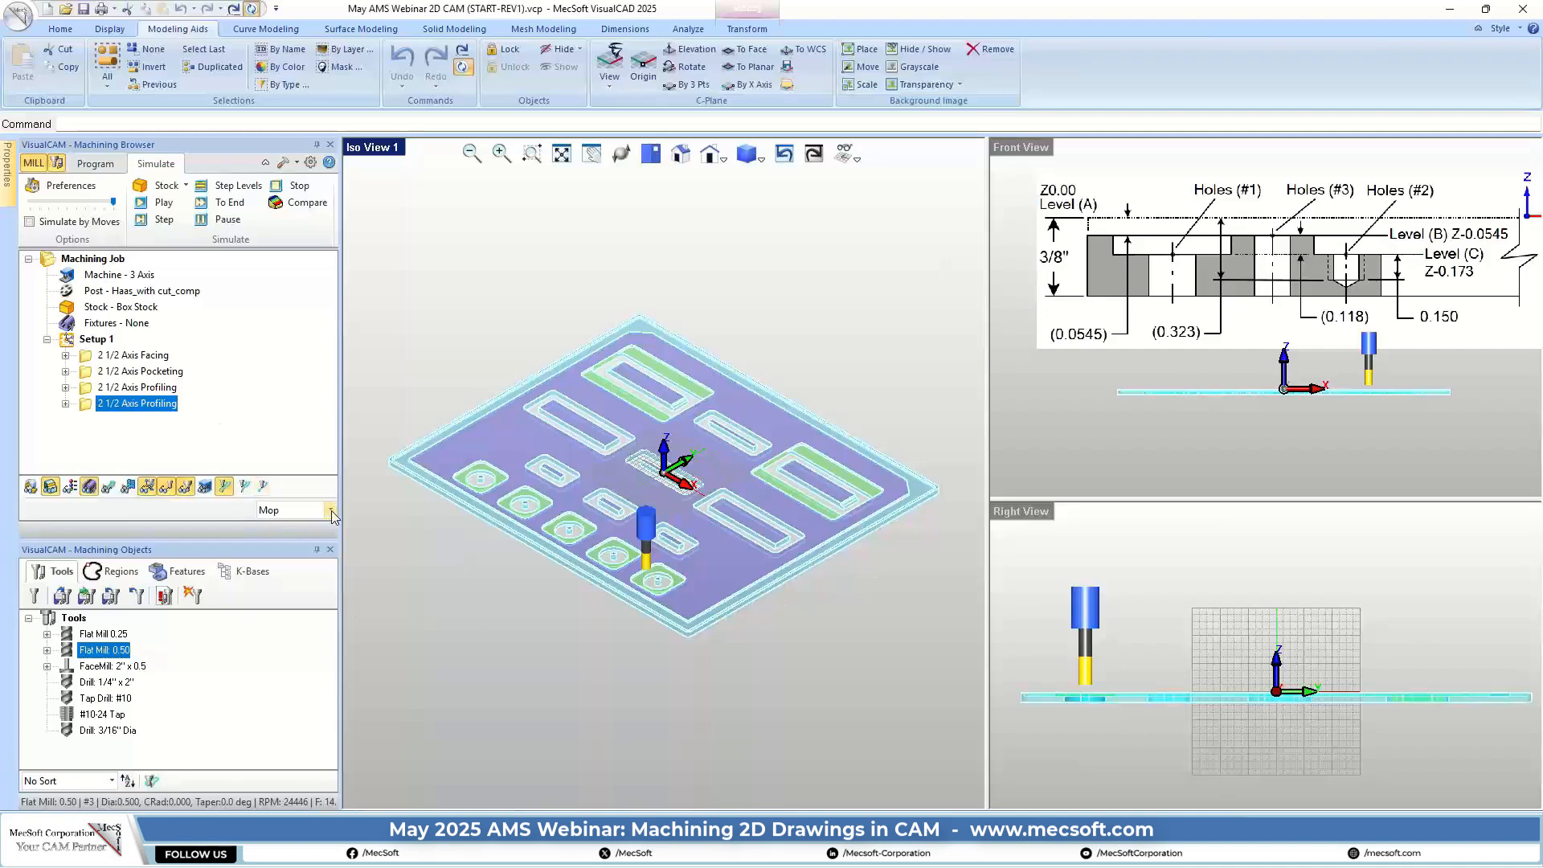
{"action": "left_click", "coordinate": [94, 163]}
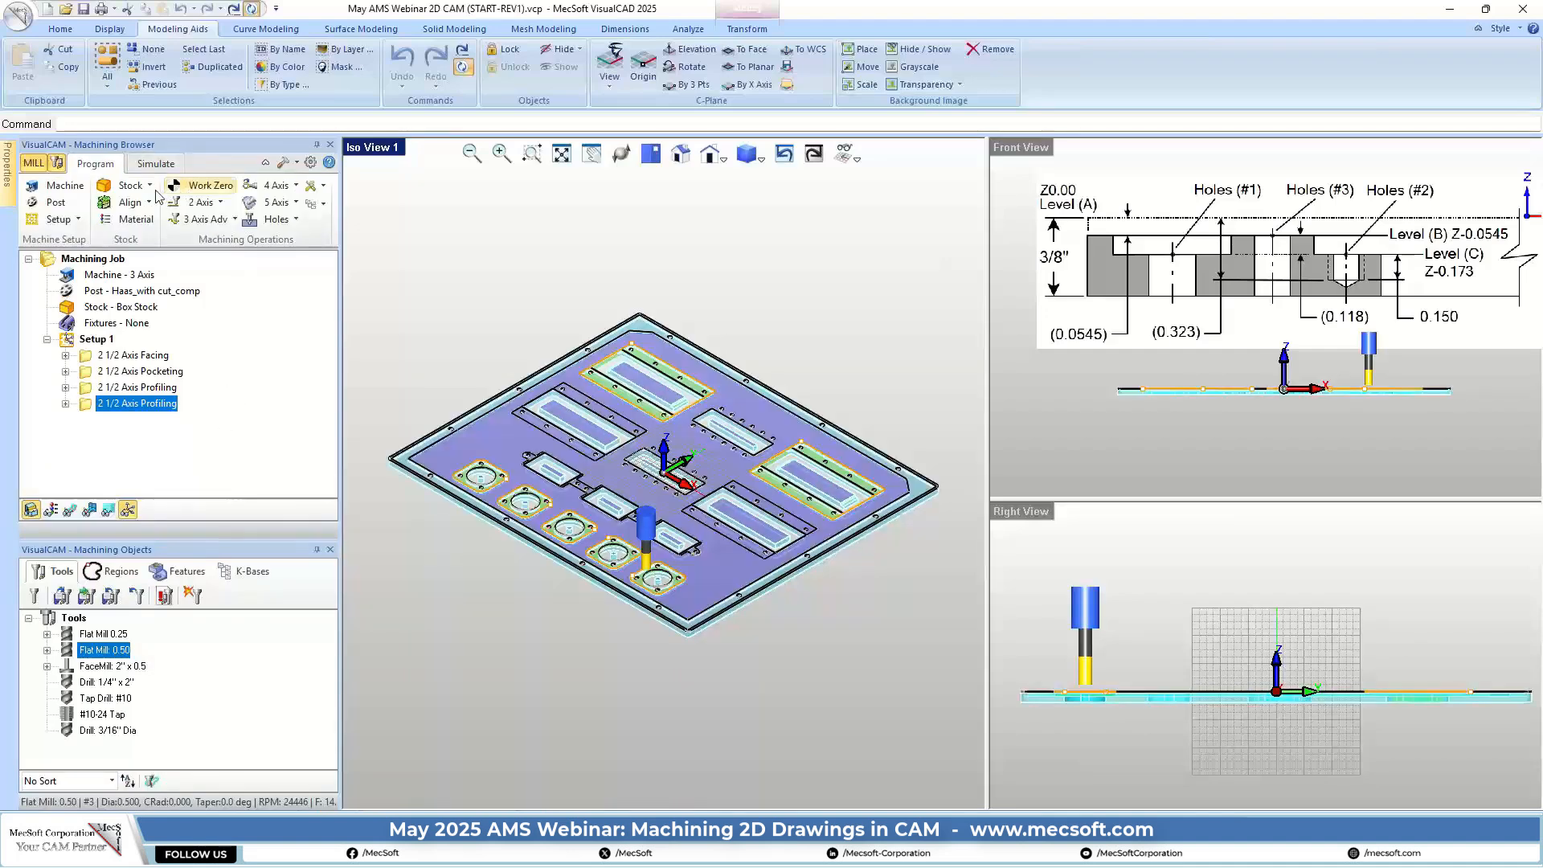
{"action": "left_click", "coordinate": [155, 163]}
{"action": "left_click", "coordinate": [64, 186]}
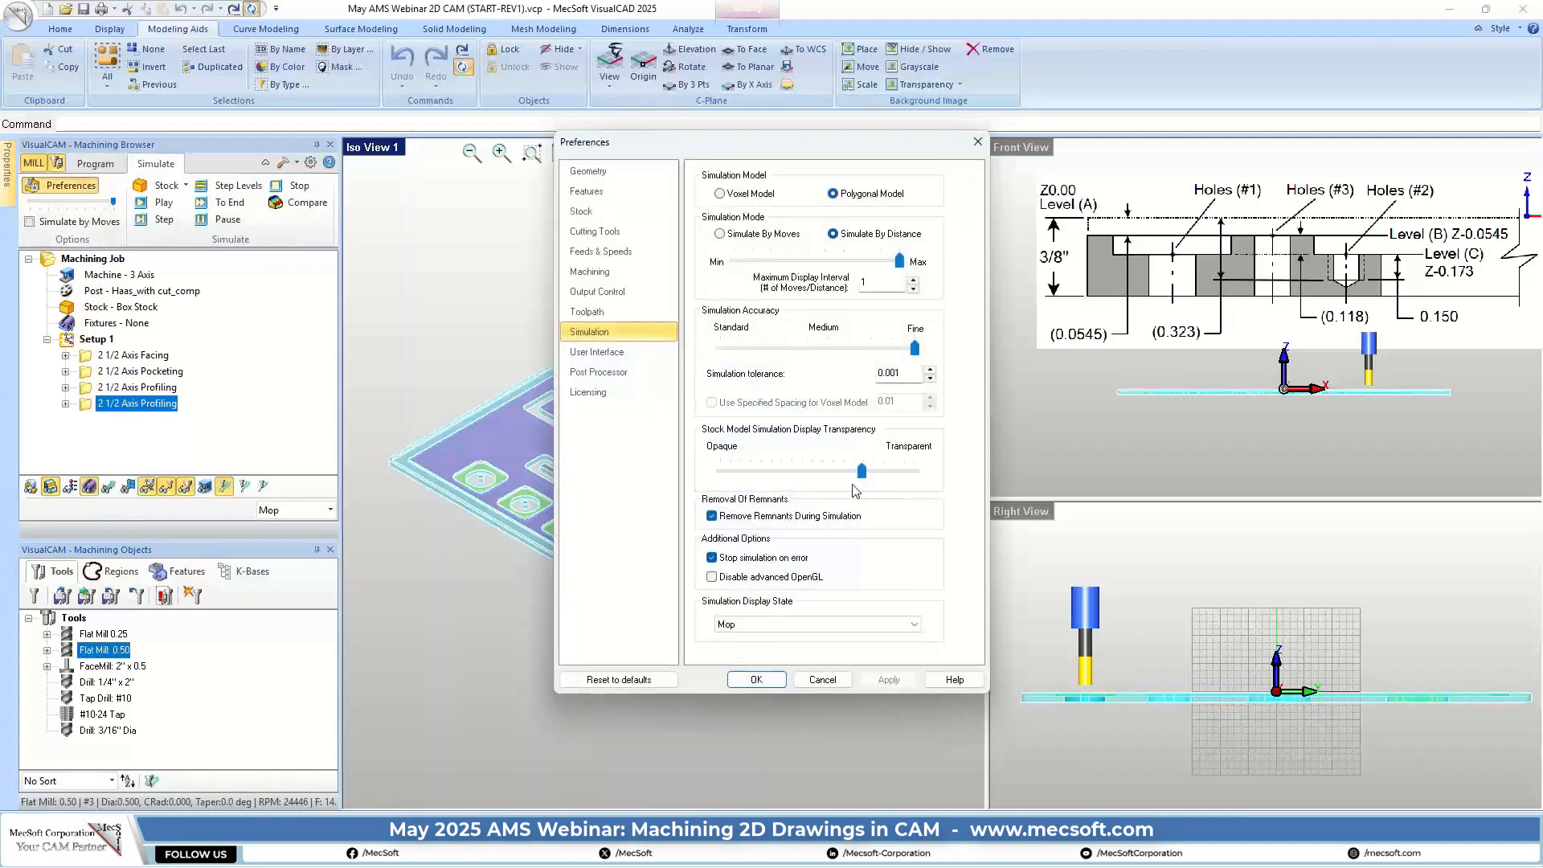
{"action": "left_click_drag", "start_coordinate": [862, 471], "coordinate": [720, 471]}
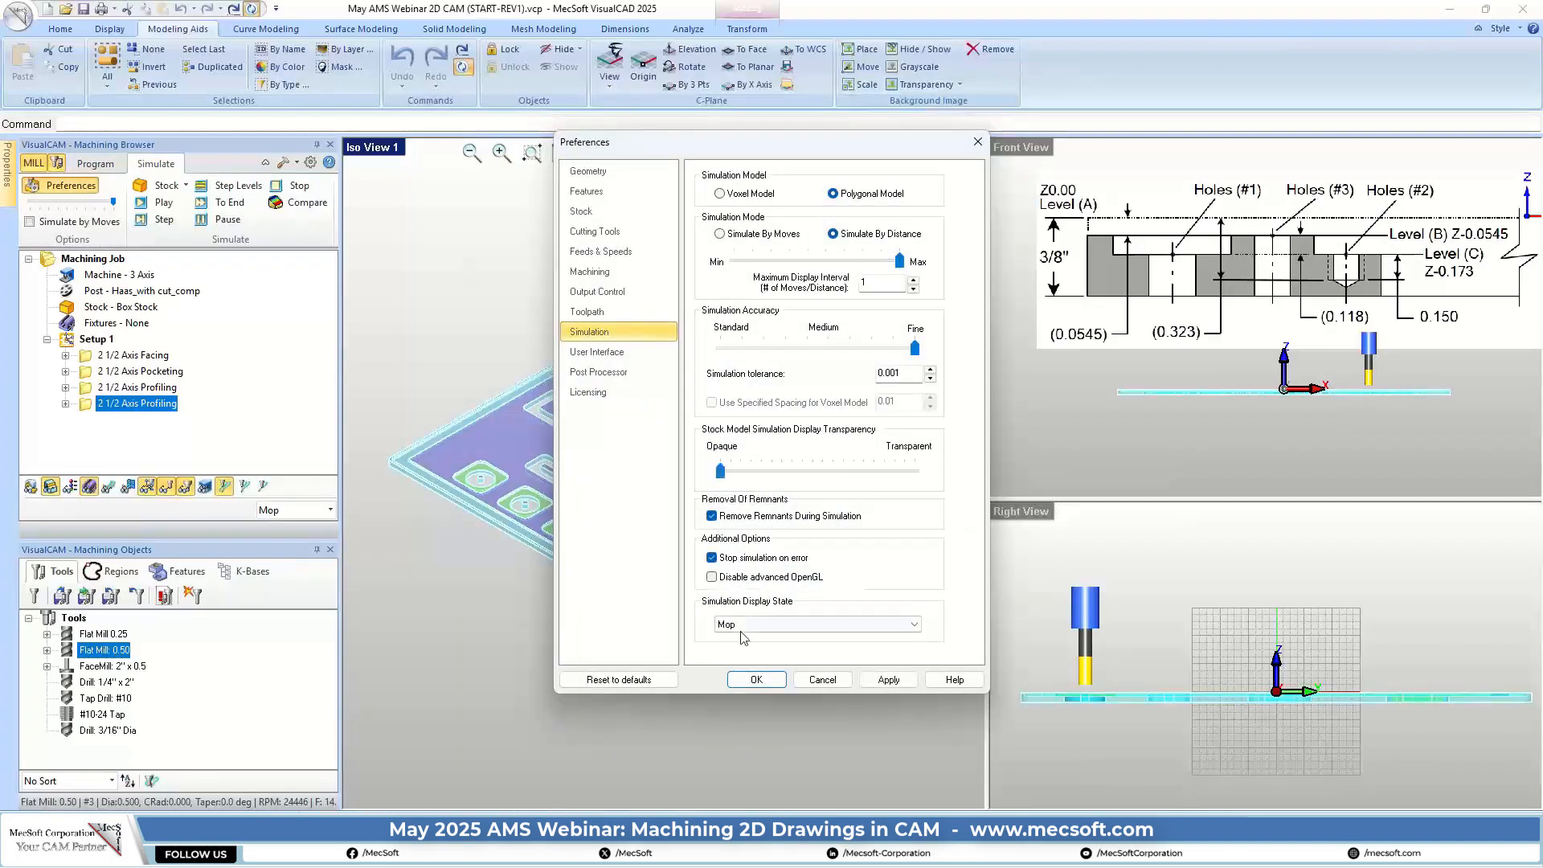
{"action": "left_click", "coordinate": [756, 679]}
Examine the green recess cut around the center of the large upper rectangle, then the whole simulated panel
{"action": "scroll", "coordinate": [454, 350], "scroll_direction": "up", "scroll_amount": 6}
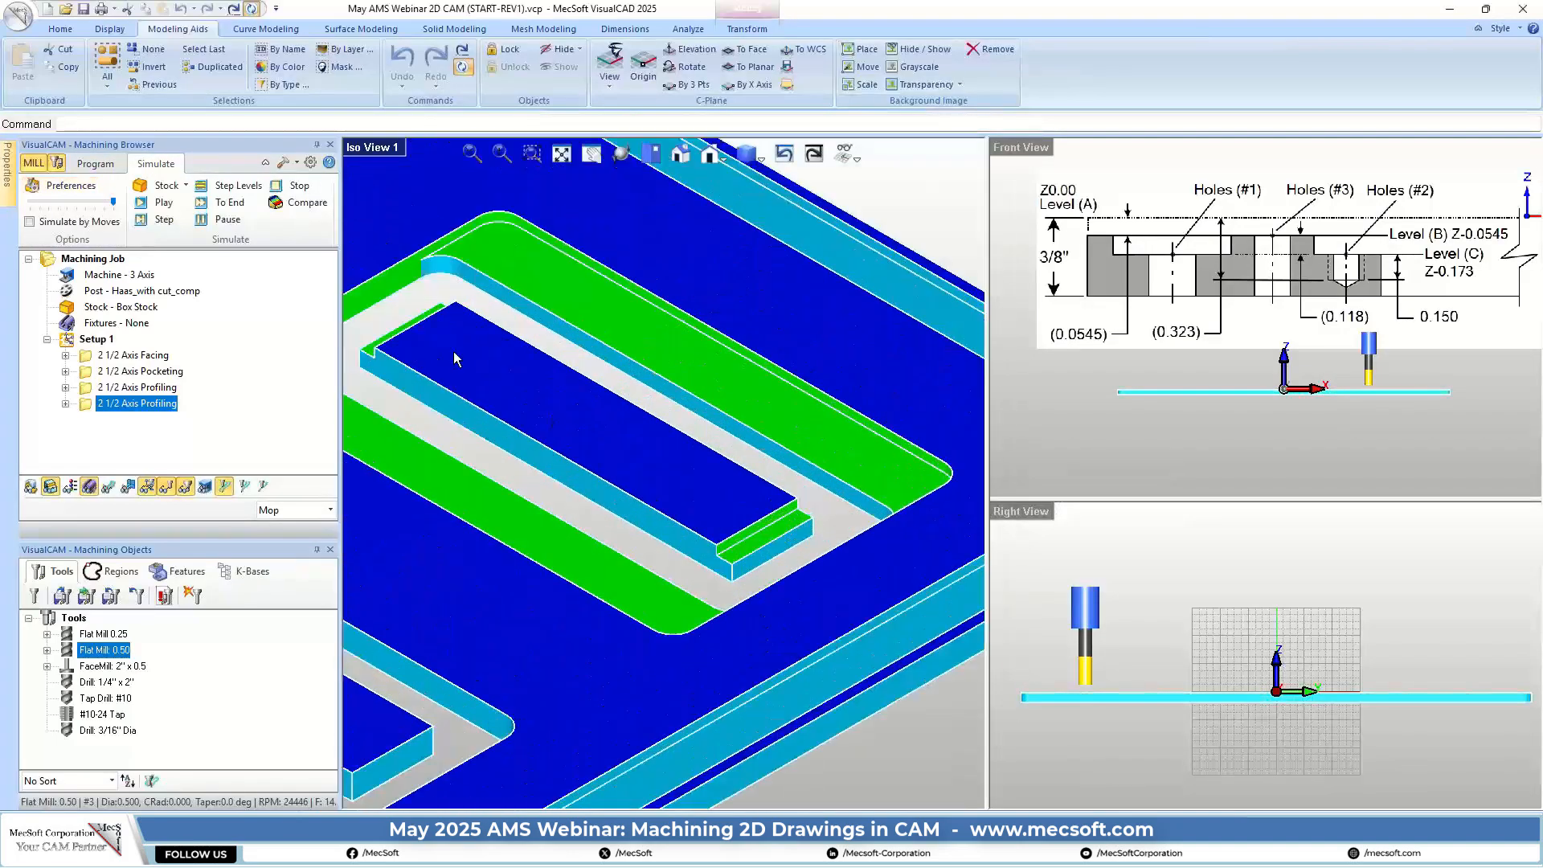
{"action": "scroll", "coordinate": [461, 366], "scroll_direction": "up", "scroll_amount": 2}
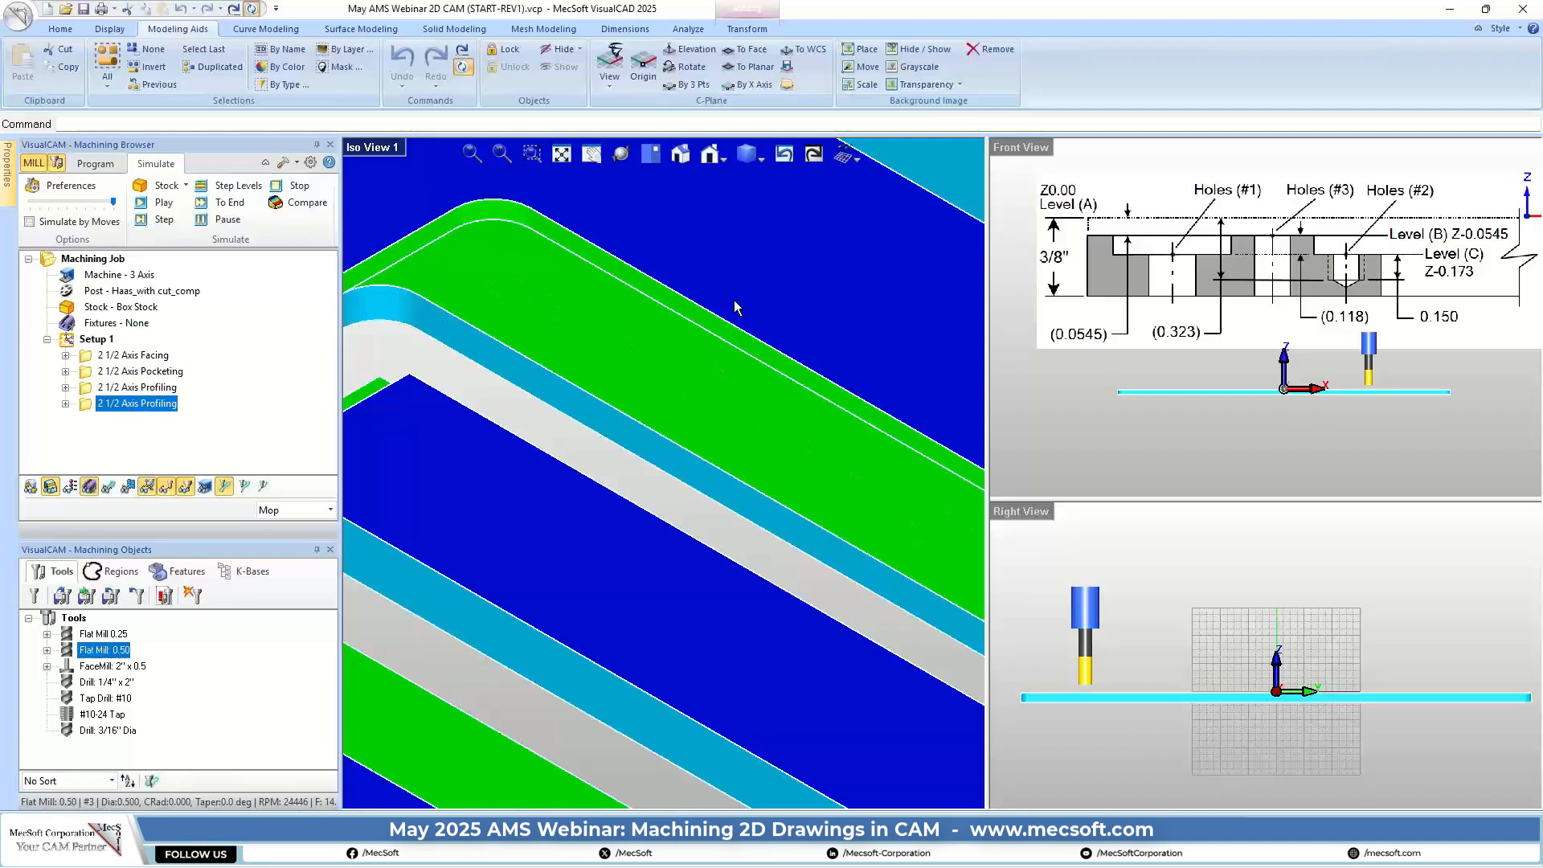
{"action": "scroll", "coordinate": [734, 300], "scroll_direction": "down", "scroll_amount": 2}
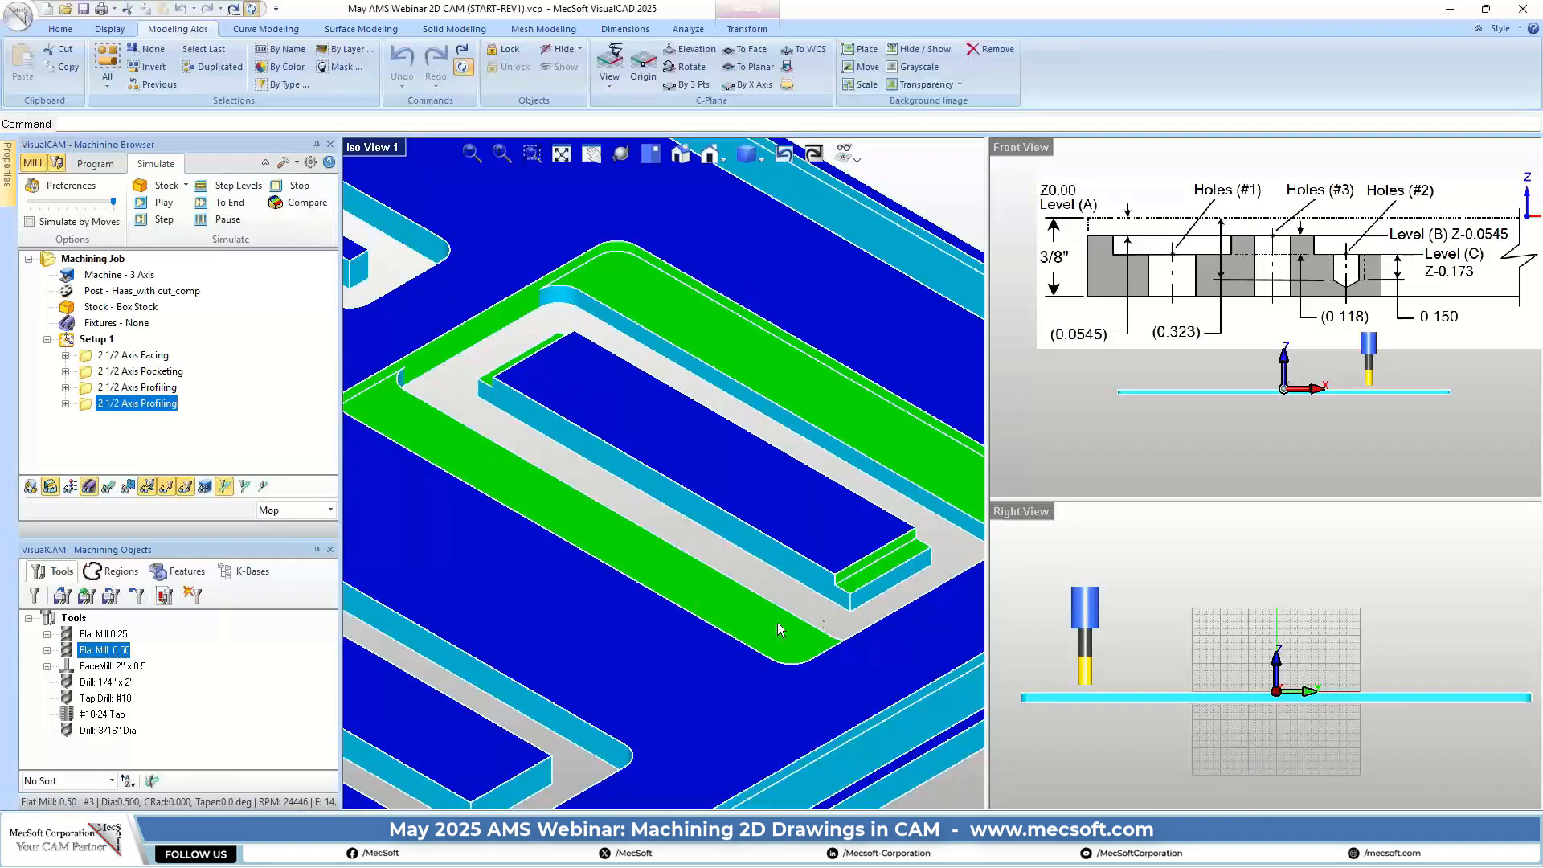
{"action": "scroll", "coordinate": [693, 443], "scroll_direction": "down", "scroll_amount": 6}
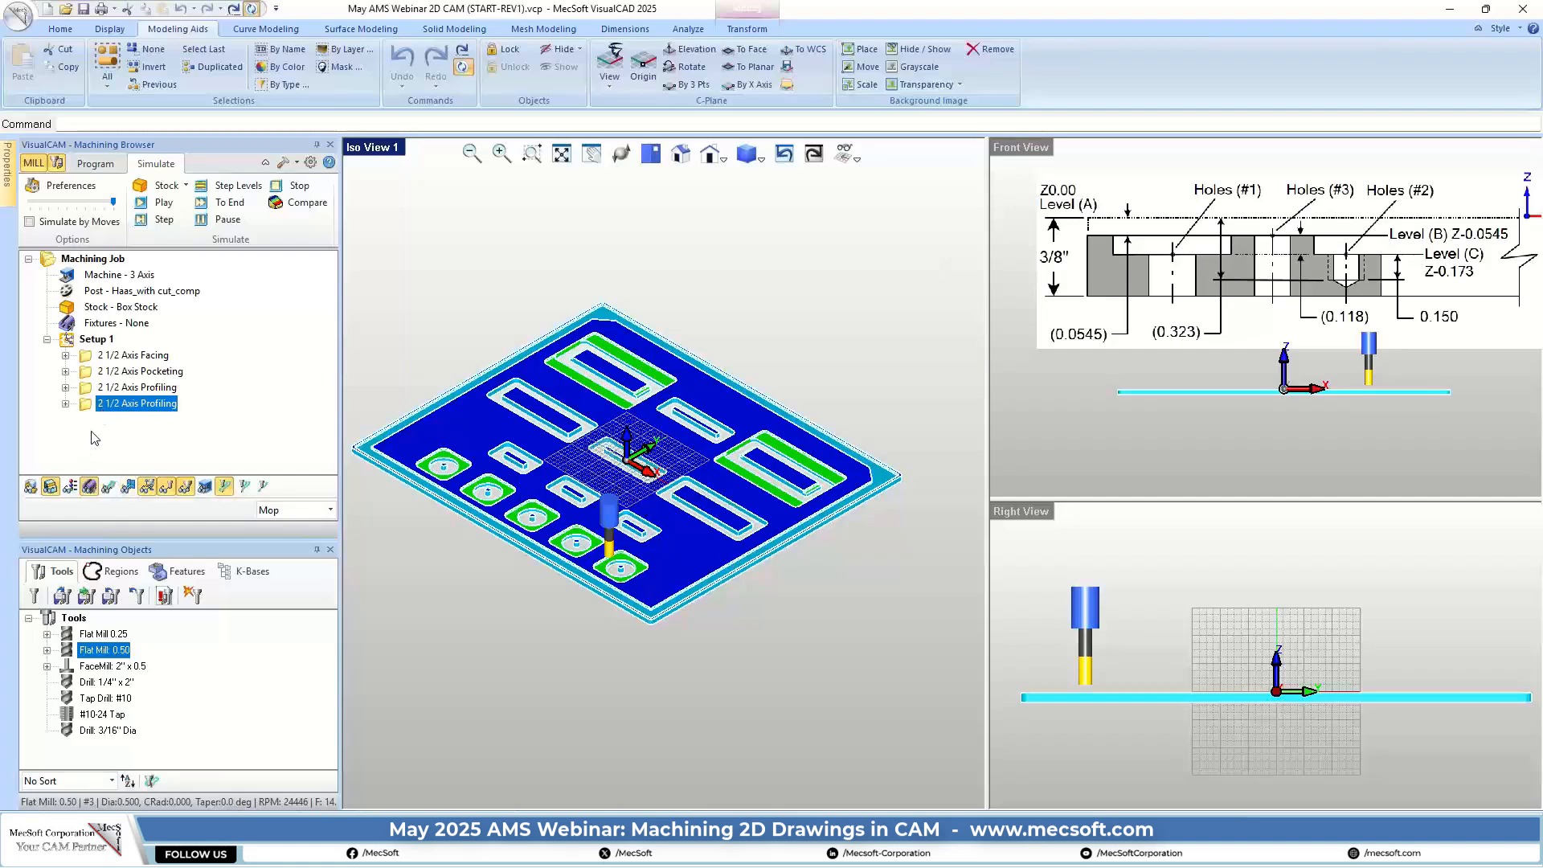
Add the two lower large rectangles to the latest profiling operation's part regions and regenerate its toolpath
{"action": "double_click", "coordinate": [88, 405]}
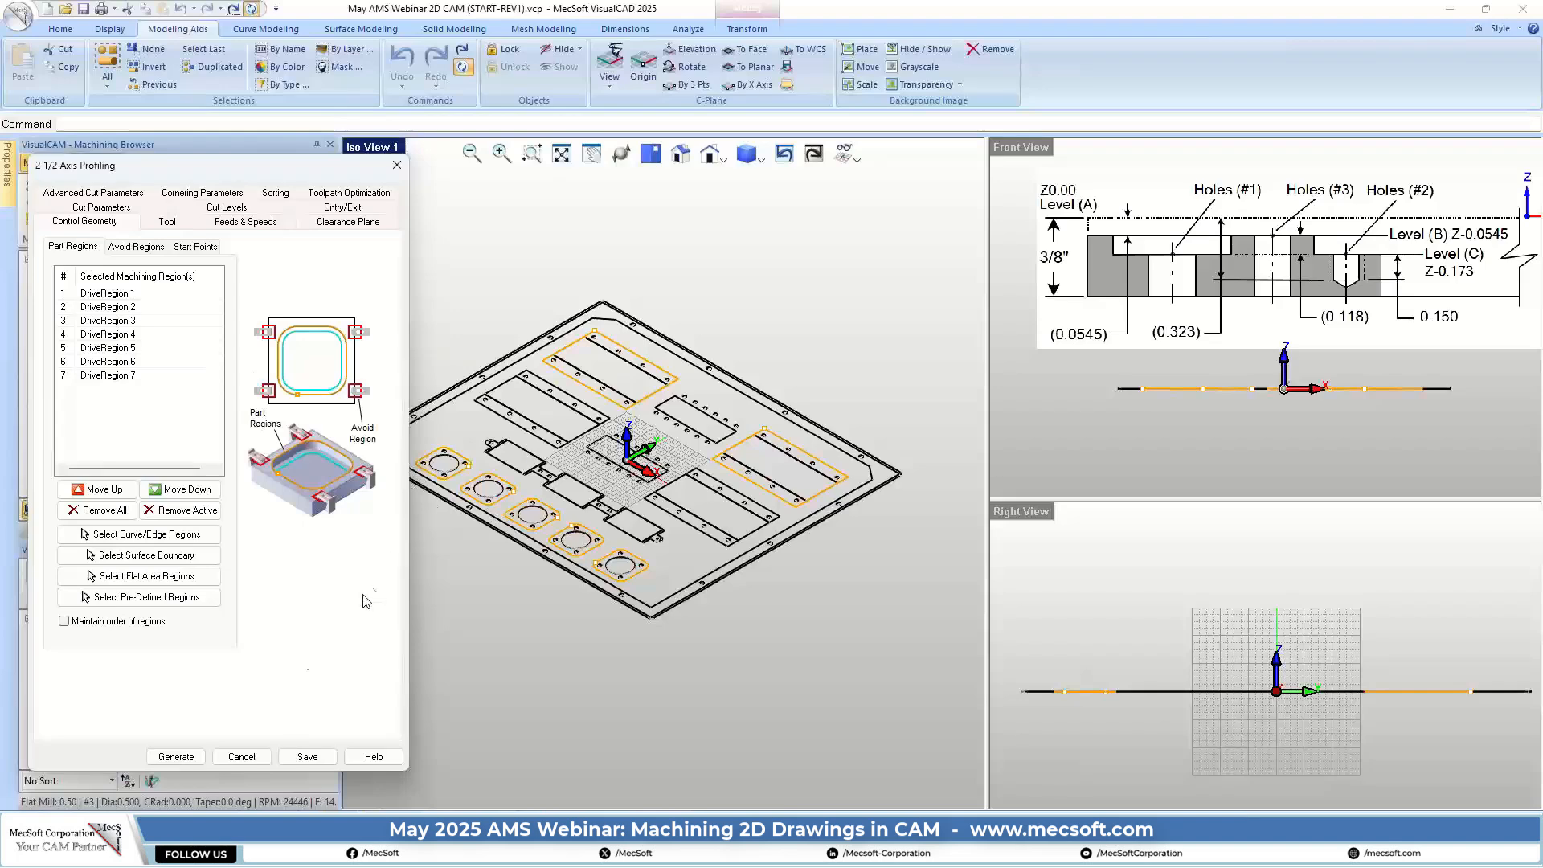
{"action": "left_click", "coordinate": [178, 538]}
{"action": "scroll", "coordinate": [604, 411], "scroll_direction": "up", "scroll_amount": 3}
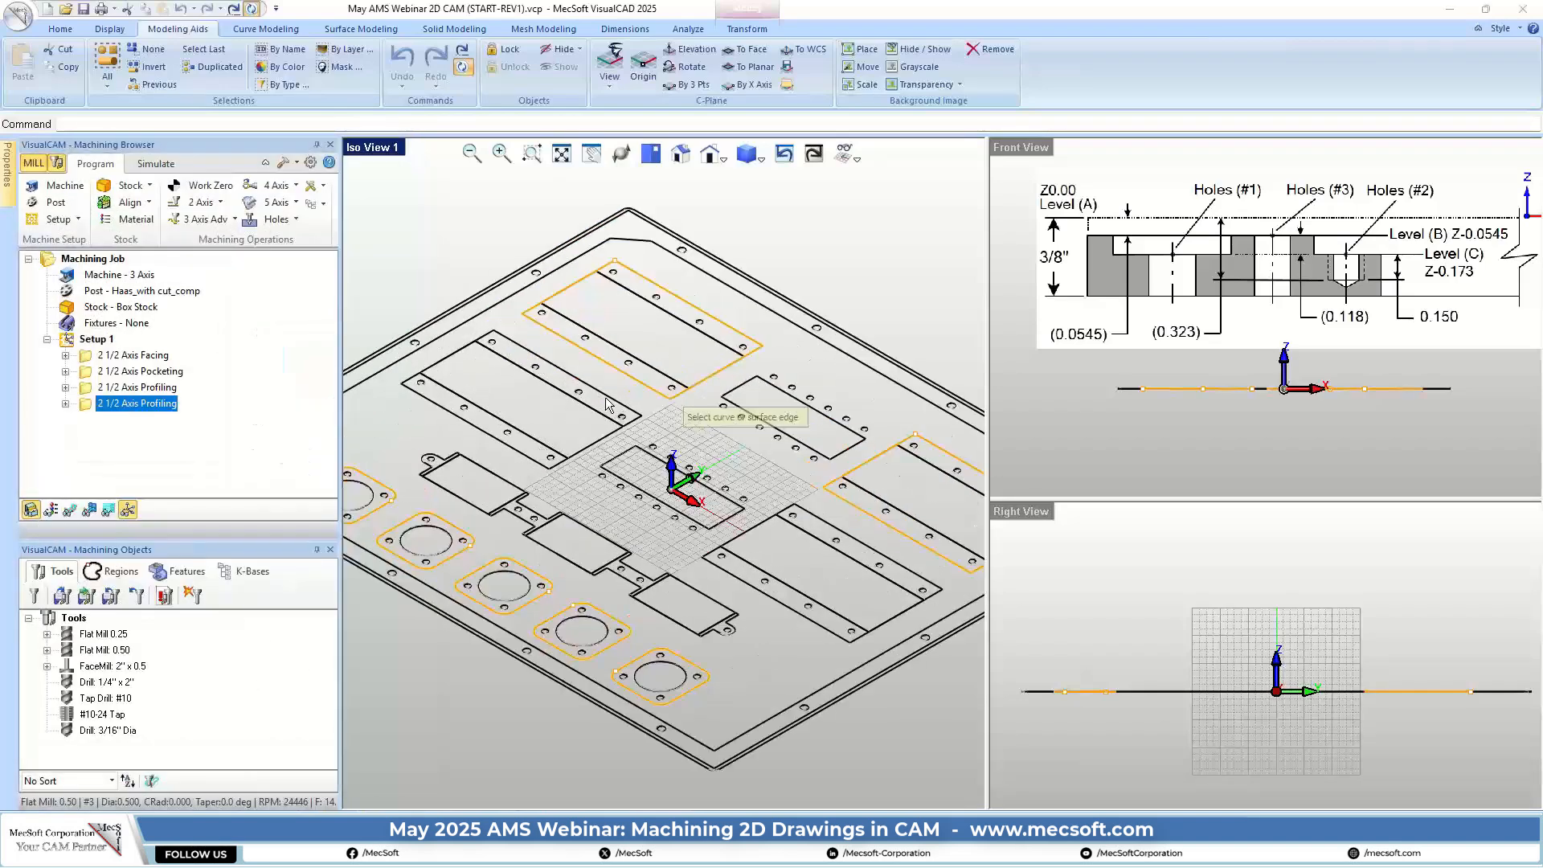
{"action": "left_click", "coordinate": [608, 405]}
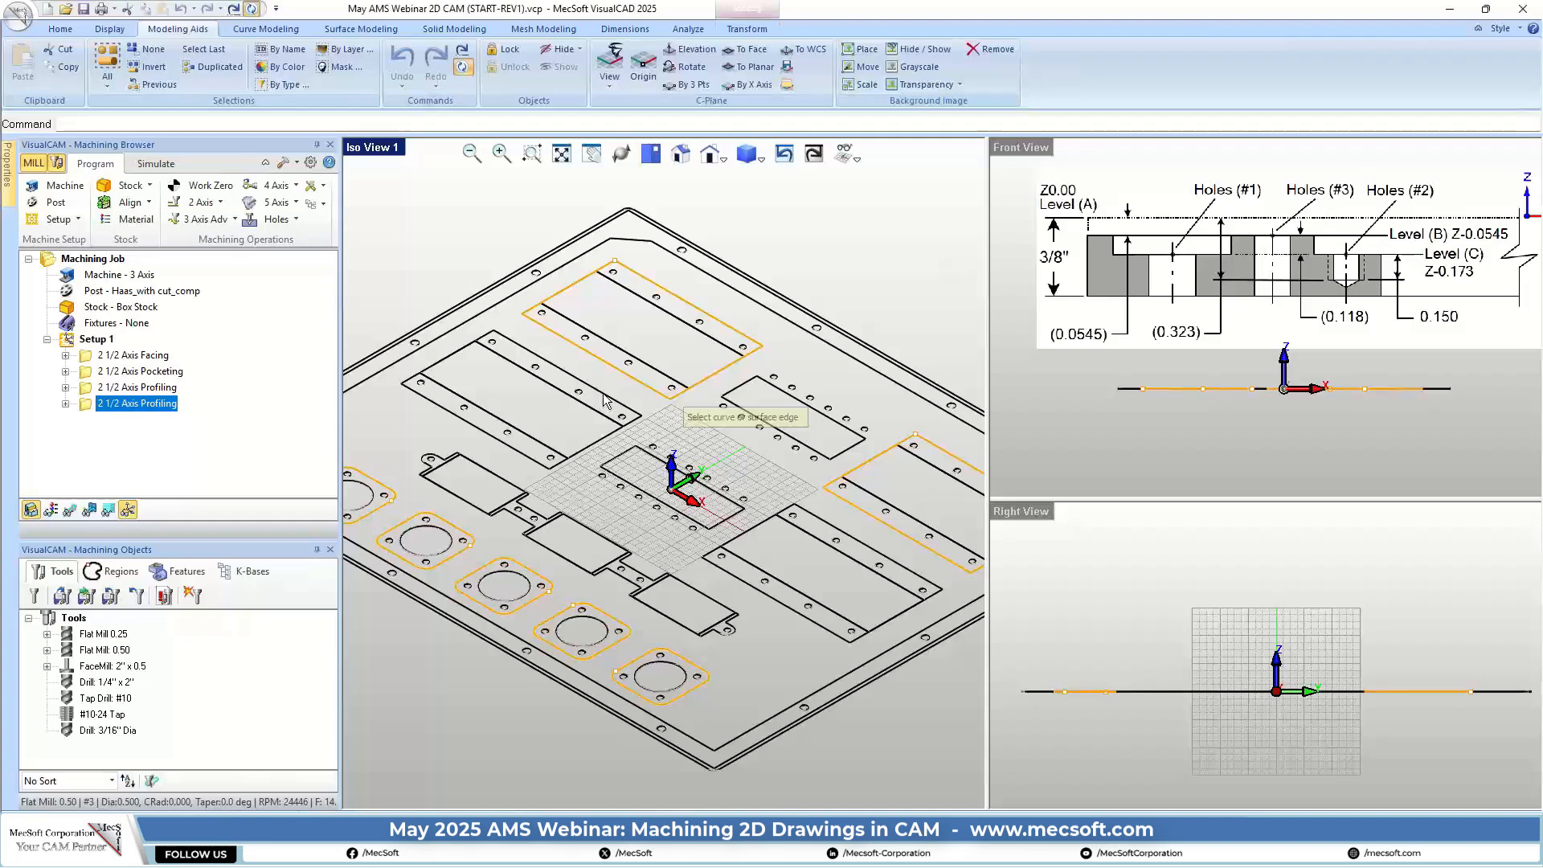
{"action": "left_click", "coordinate": [858, 551]}
{"action": "right_click", "coordinate": [841, 570]}
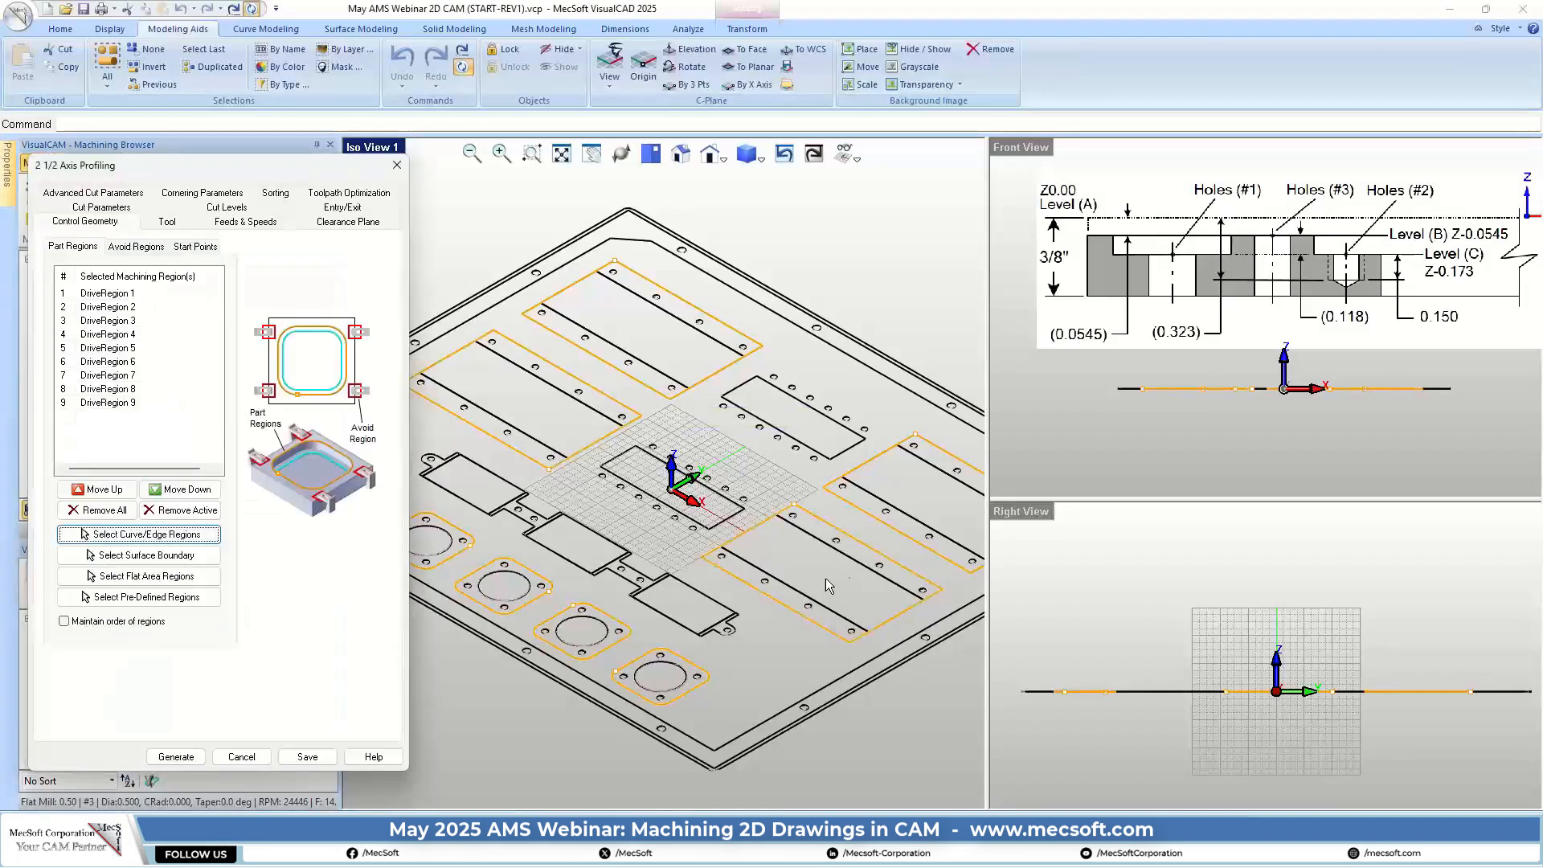
{"action": "left_click", "coordinate": [192, 755]}
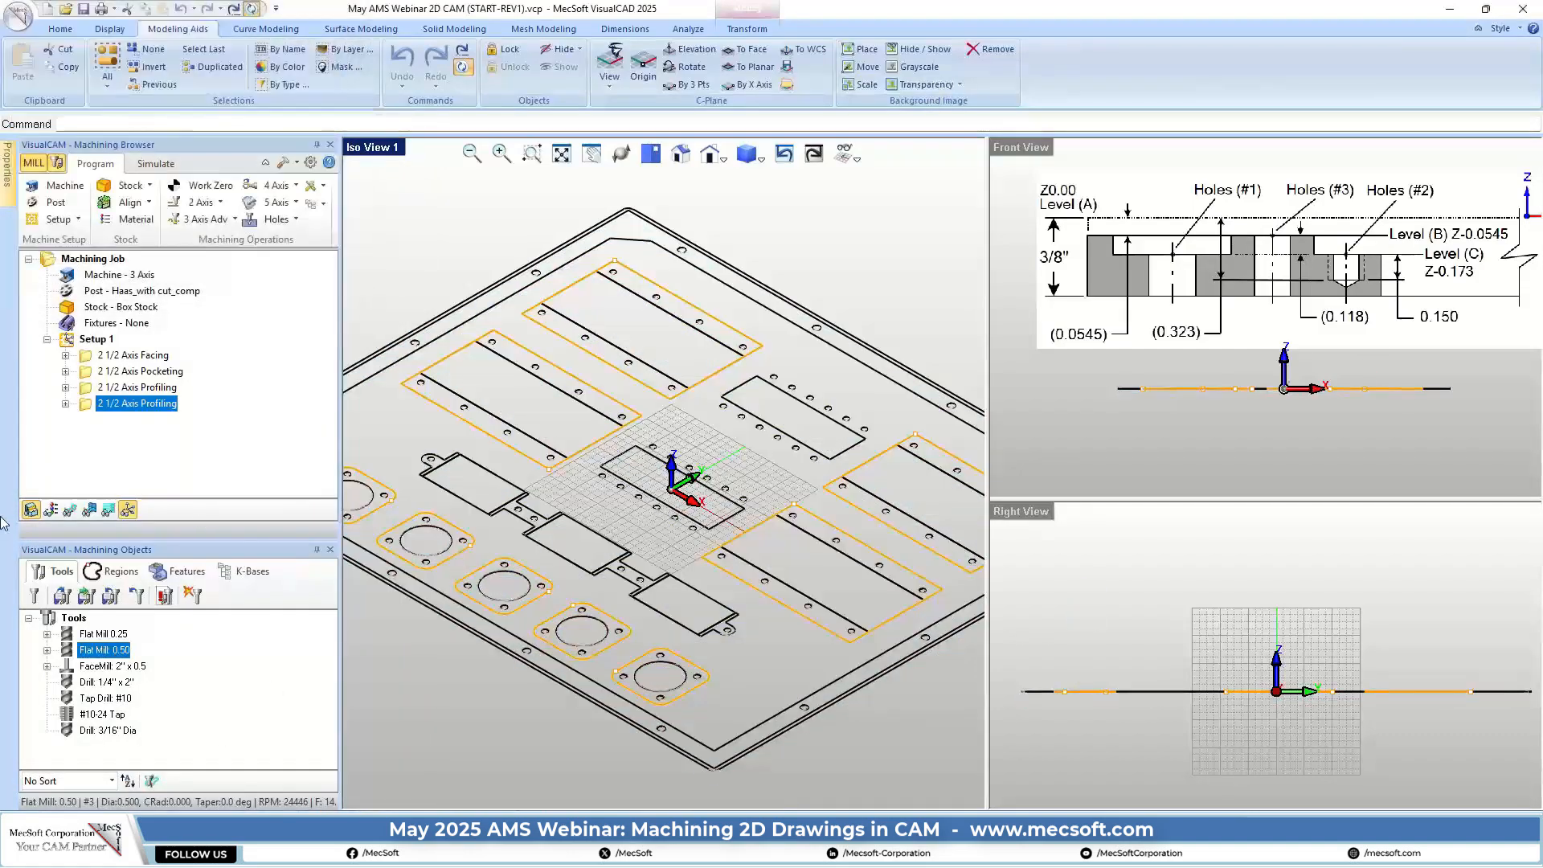
Display the regenerated toolpath and examine its passes around the large rectangles and the square cutouts with circular openings
{"action": "left_click", "coordinate": [70, 509]}
{"action": "scroll", "coordinate": [628, 398], "scroll_direction": "up", "scroll_amount": 2}
{"action": "scroll", "coordinate": [627, 392], "scroll_direction": "down", "scroll_amount": 1}
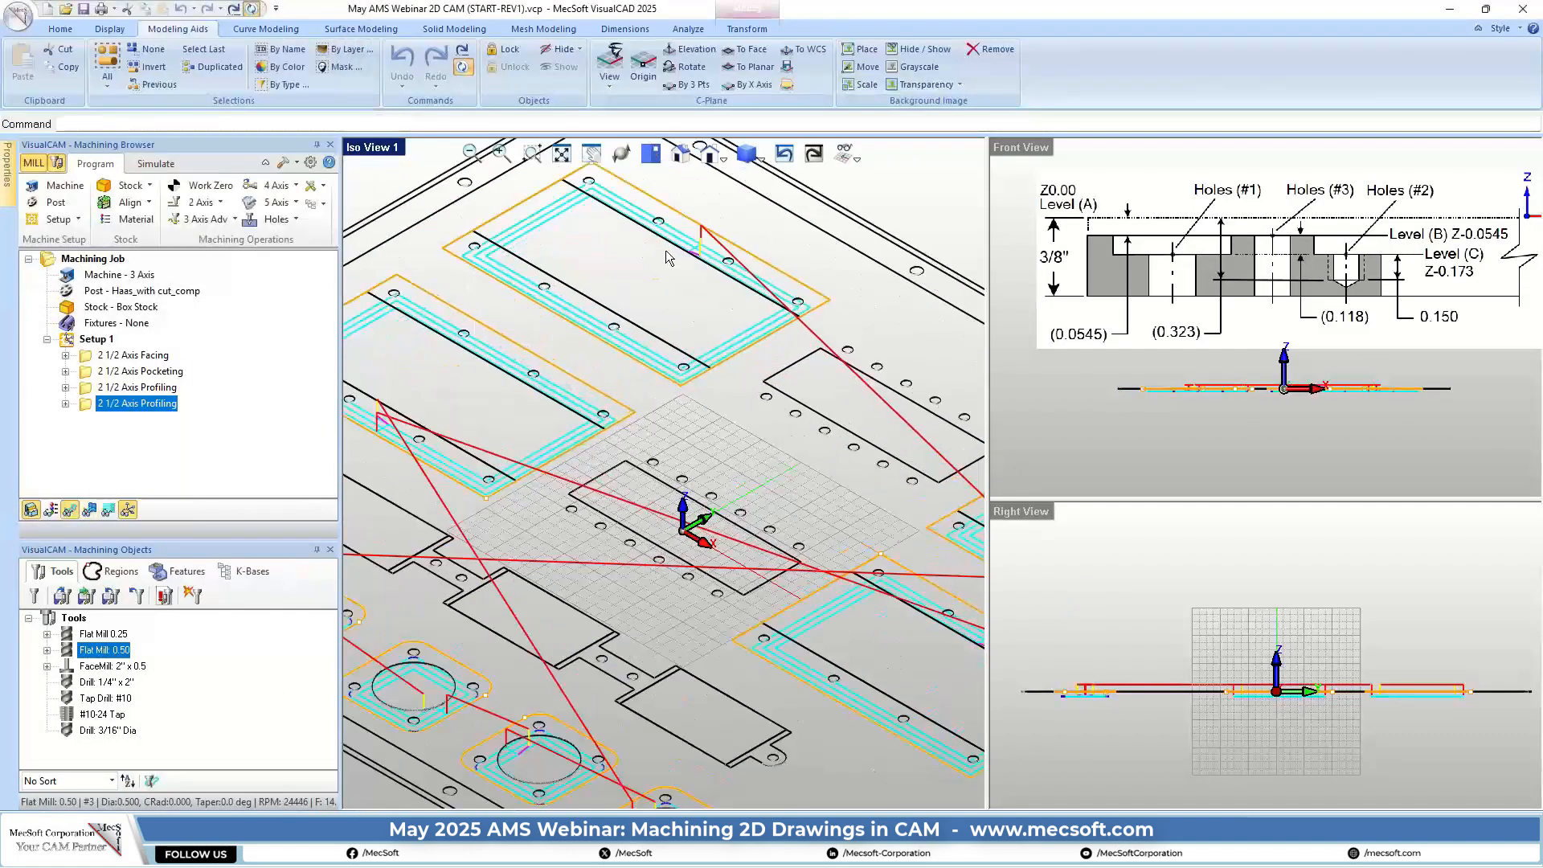
{"action": "scroll", "coordinate": [495, 327], "scroll_direction": "down", "scroll_amount": 1}
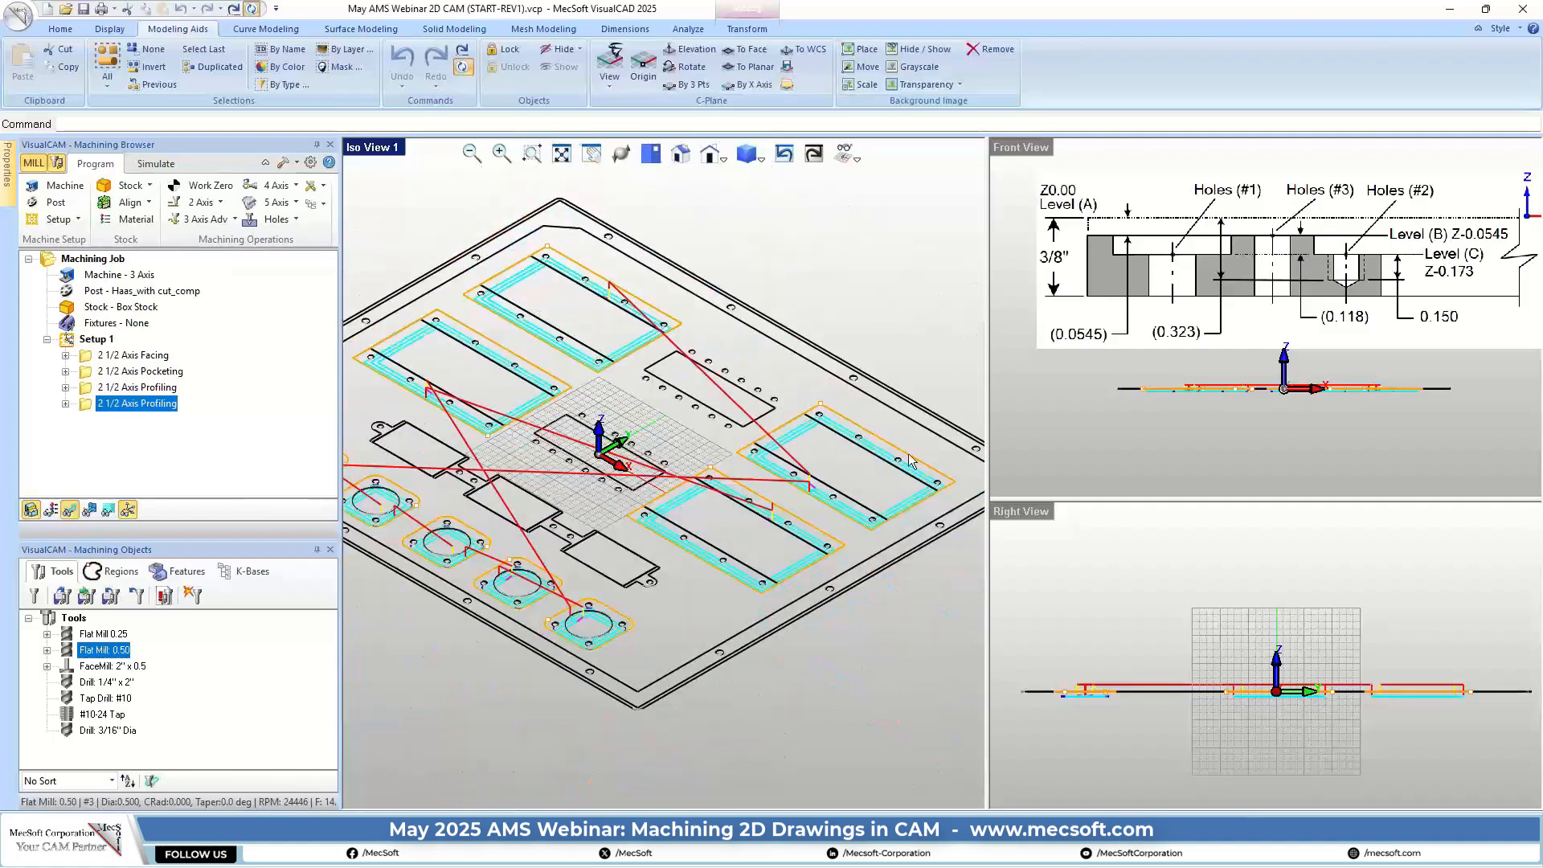
{"action": "scroll", "coordinate": [766, 629], "scroll_direction": "down", "scroll_amount": 1}
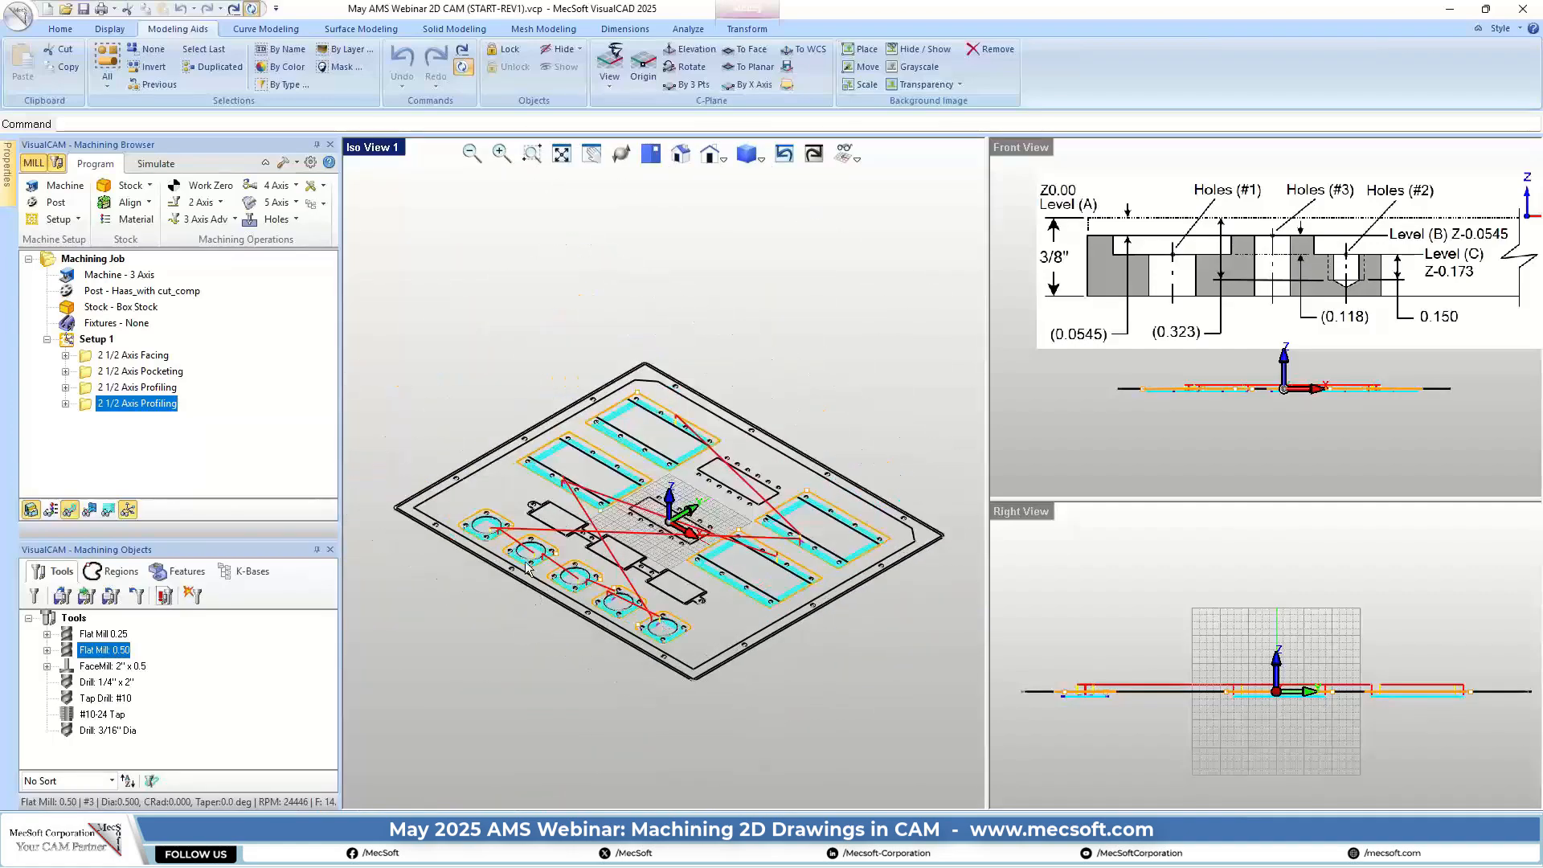
{"action": "scroll", "coordinate": [588, 595], "scroll_direction": "up", "scroll_amount": 2}
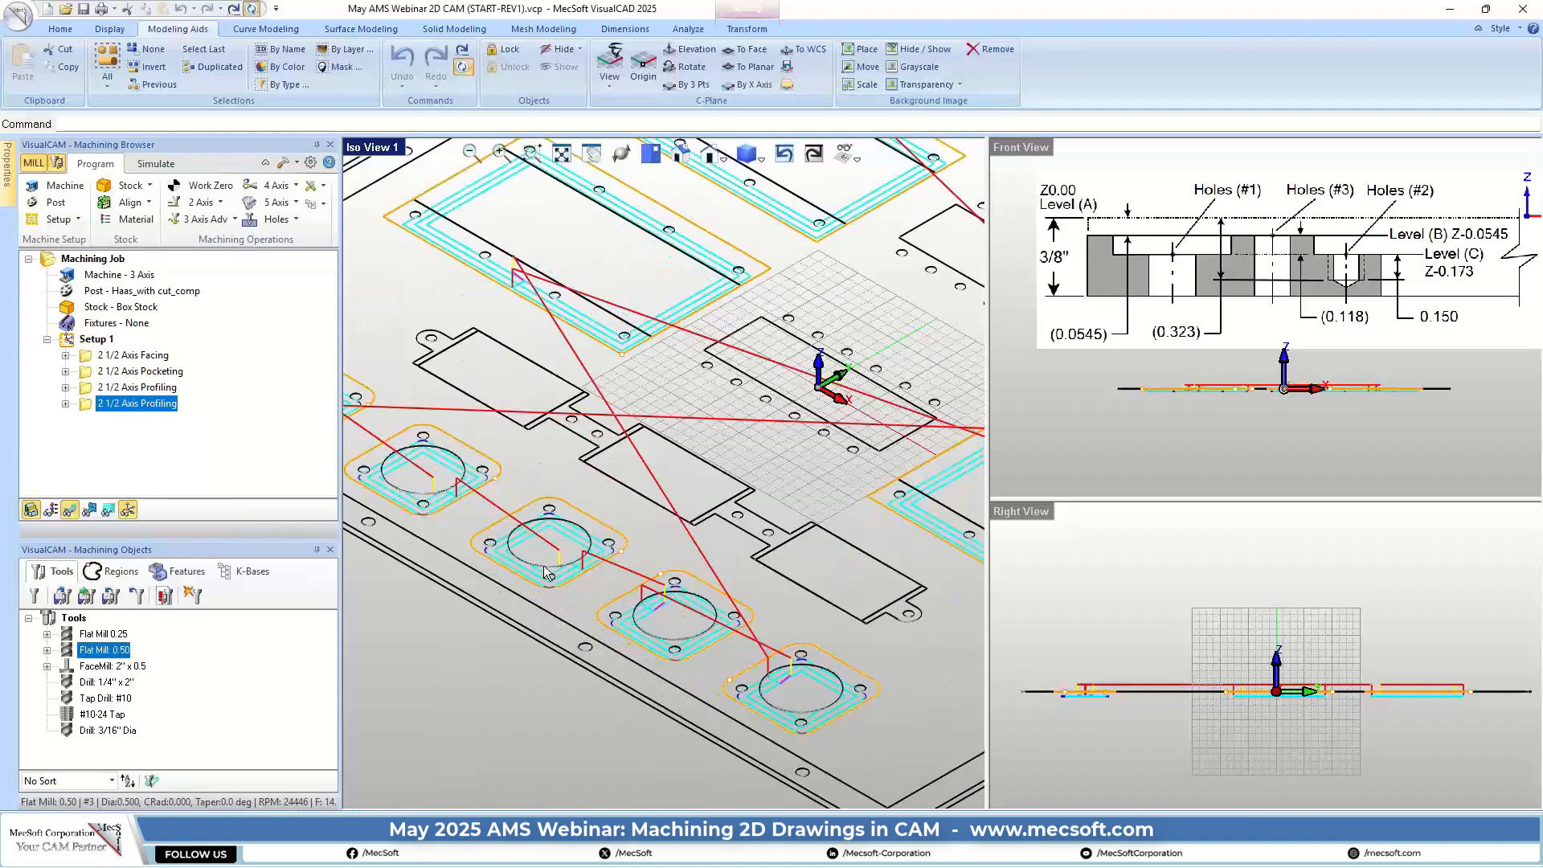
Simulate the material removal of the updated profiling operation and inspect the cut panel from a tilted view
{"action": "left_click", "coordinate": [153, 164]}
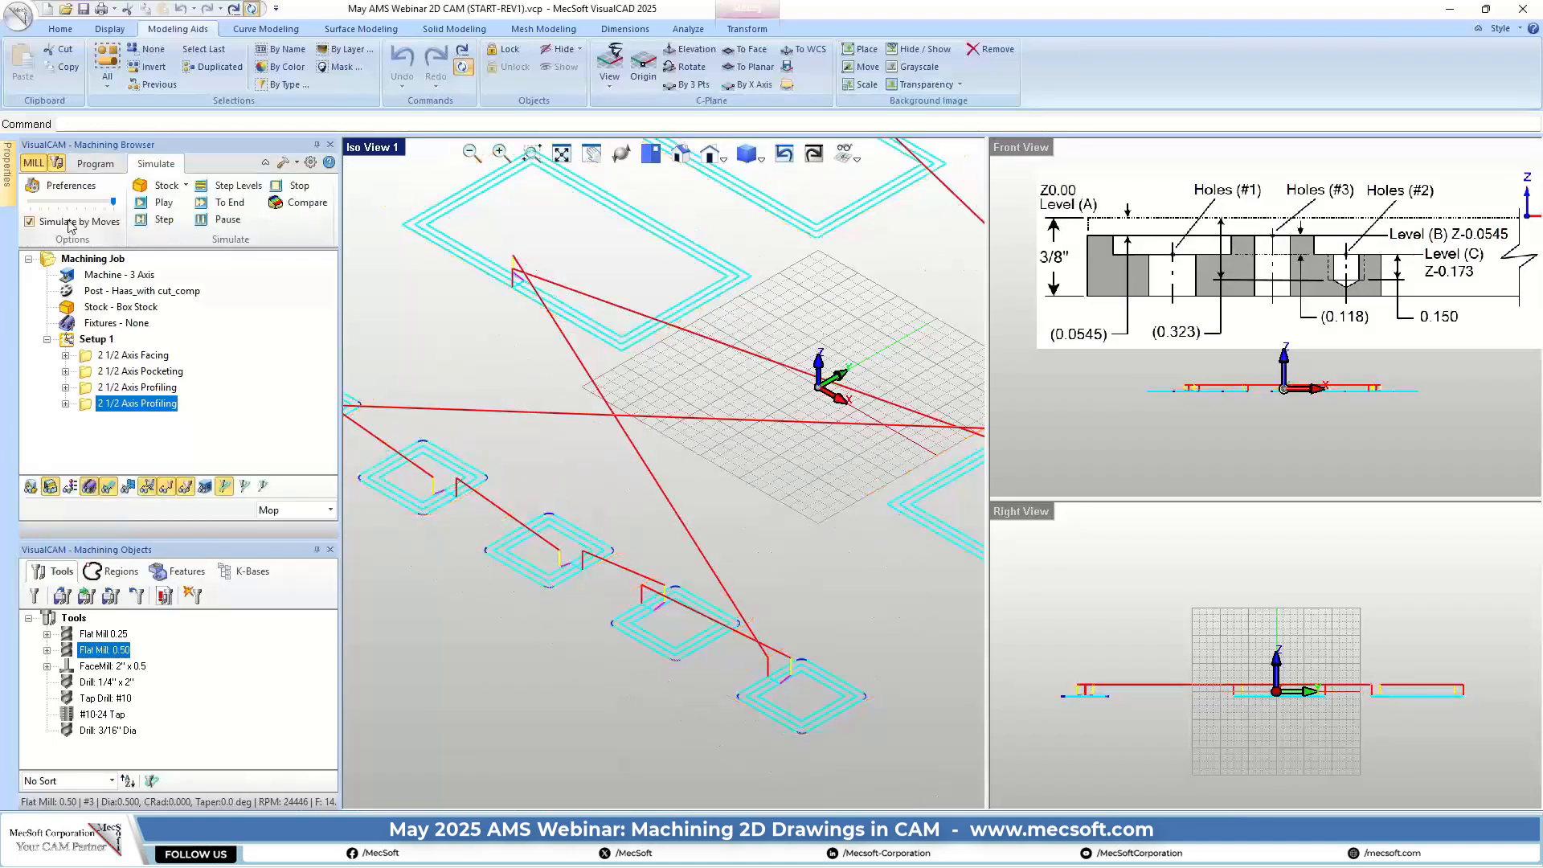
{"action": "left_click", "coordinate": [164, 204]}
{"action": "scroll", "coordinate": [556, 450], "scroll_direction": "down", "scroll_amount": 4}
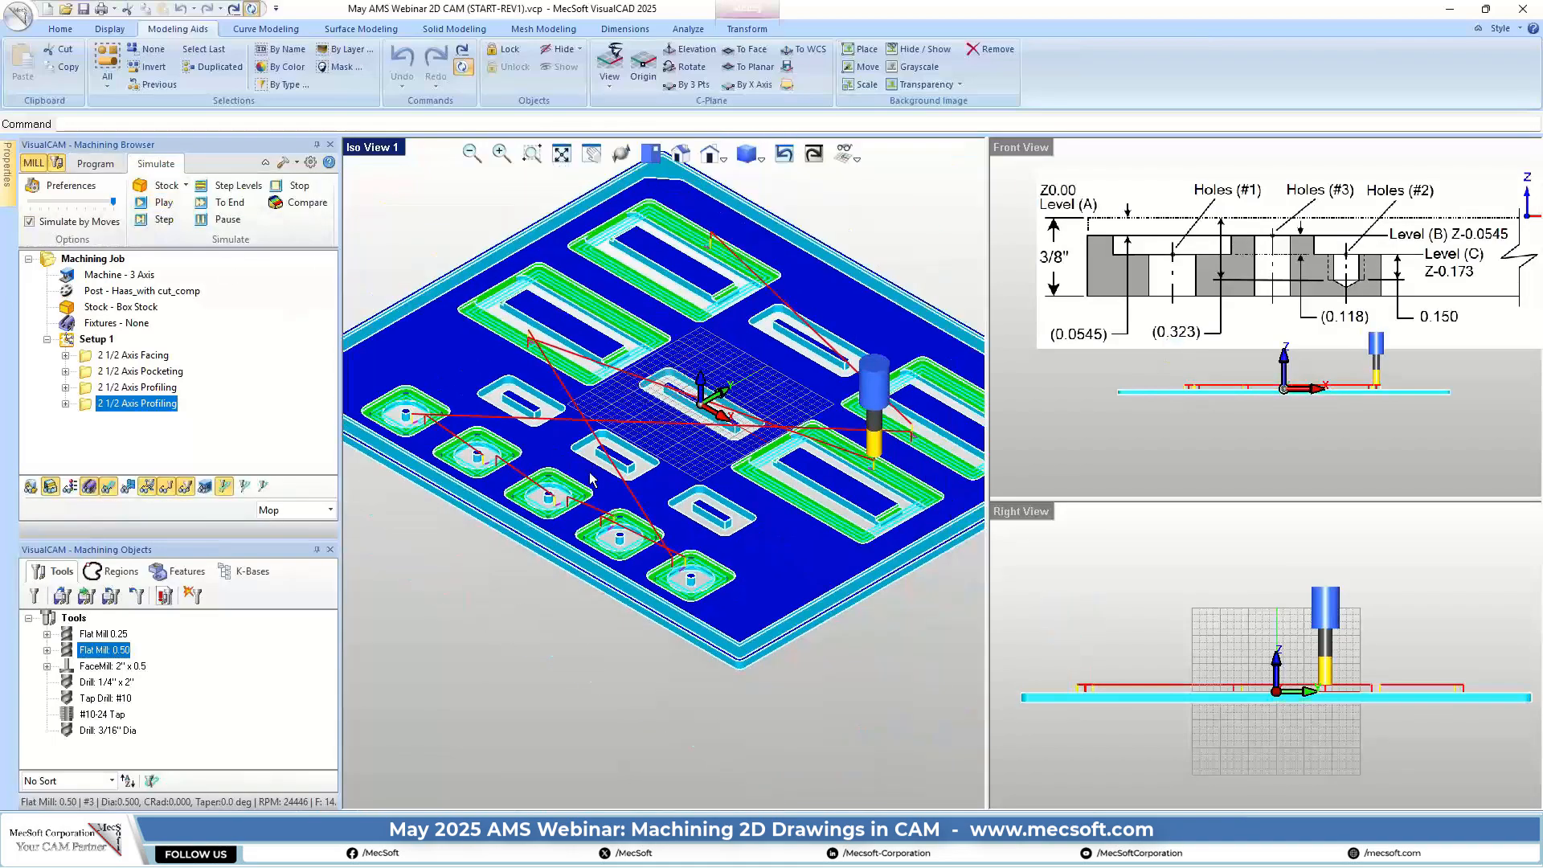
{"action": "mouse_move", "coordinate": [705, 459]}
{"action": "middle_mouse_down"}
{"action": "mouse_move", "coordinate": [676, 516]}
{"action": "mouse_move", "coordinate": [688, 454]}
{"action": "middle_mouse_up"}
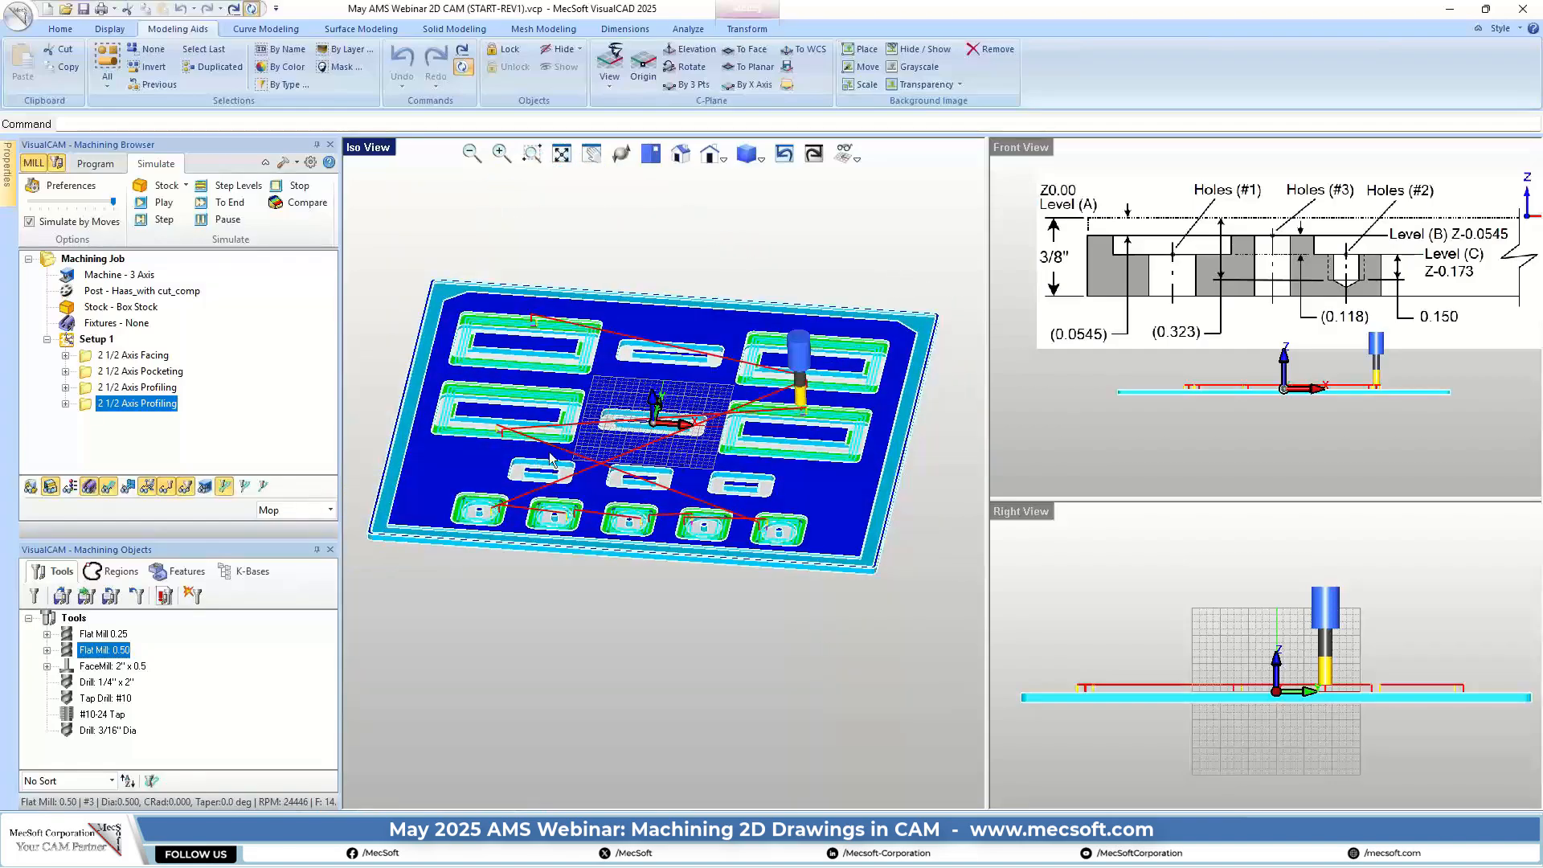
{"action": "scroll", "coordinate": [683, 466], "scroll_direction": "up", "scroll_amount": 3}
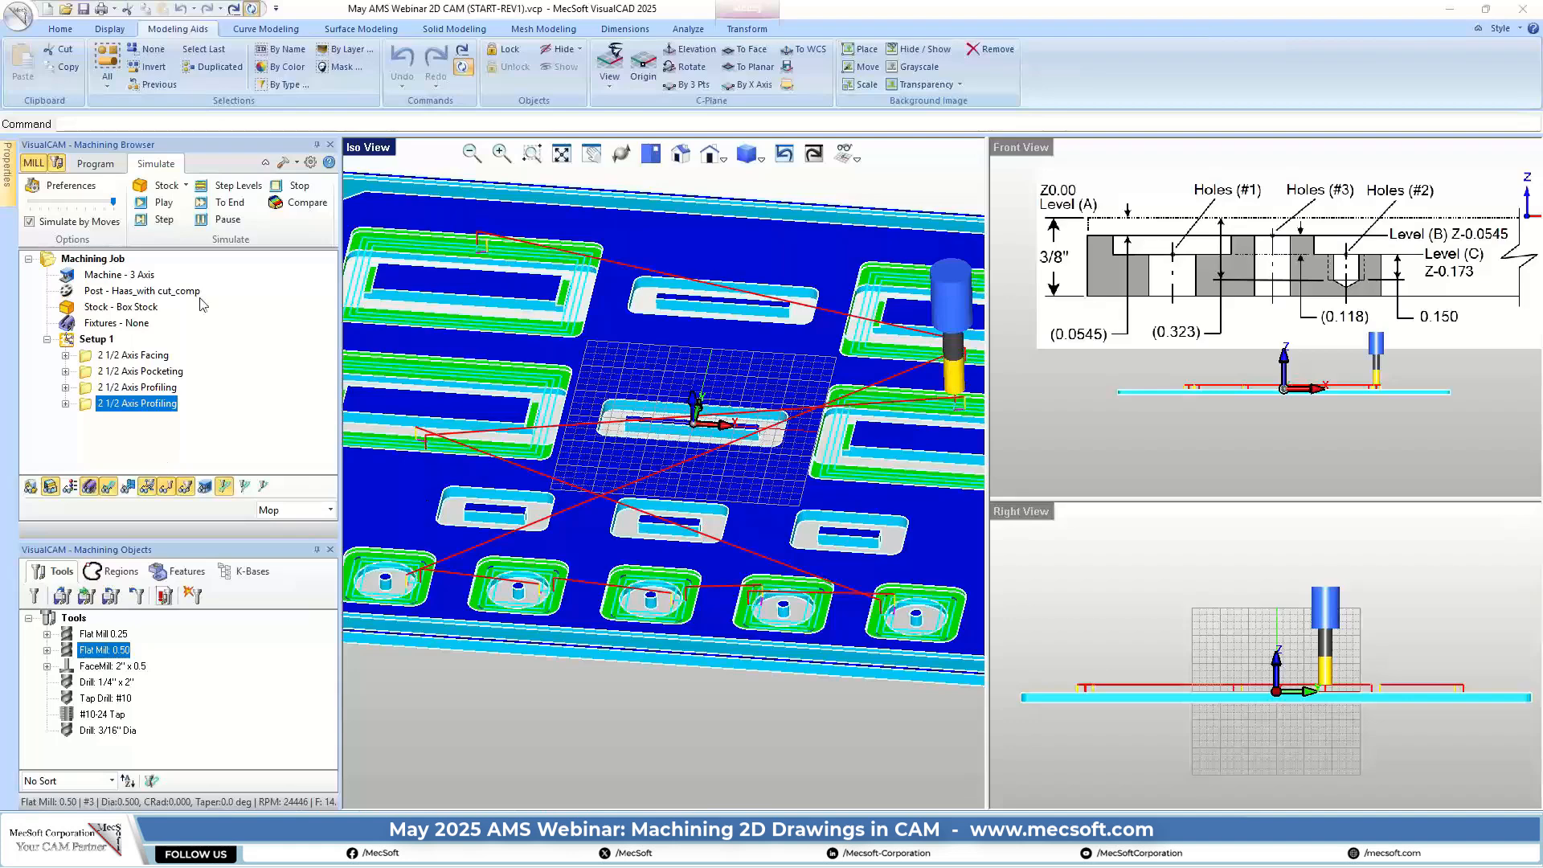
Create a new 2 1/2 Axis Profiling operation and remove all of its preselected machining regions
{"action": "left_click", "coordinate": [112, 166]}
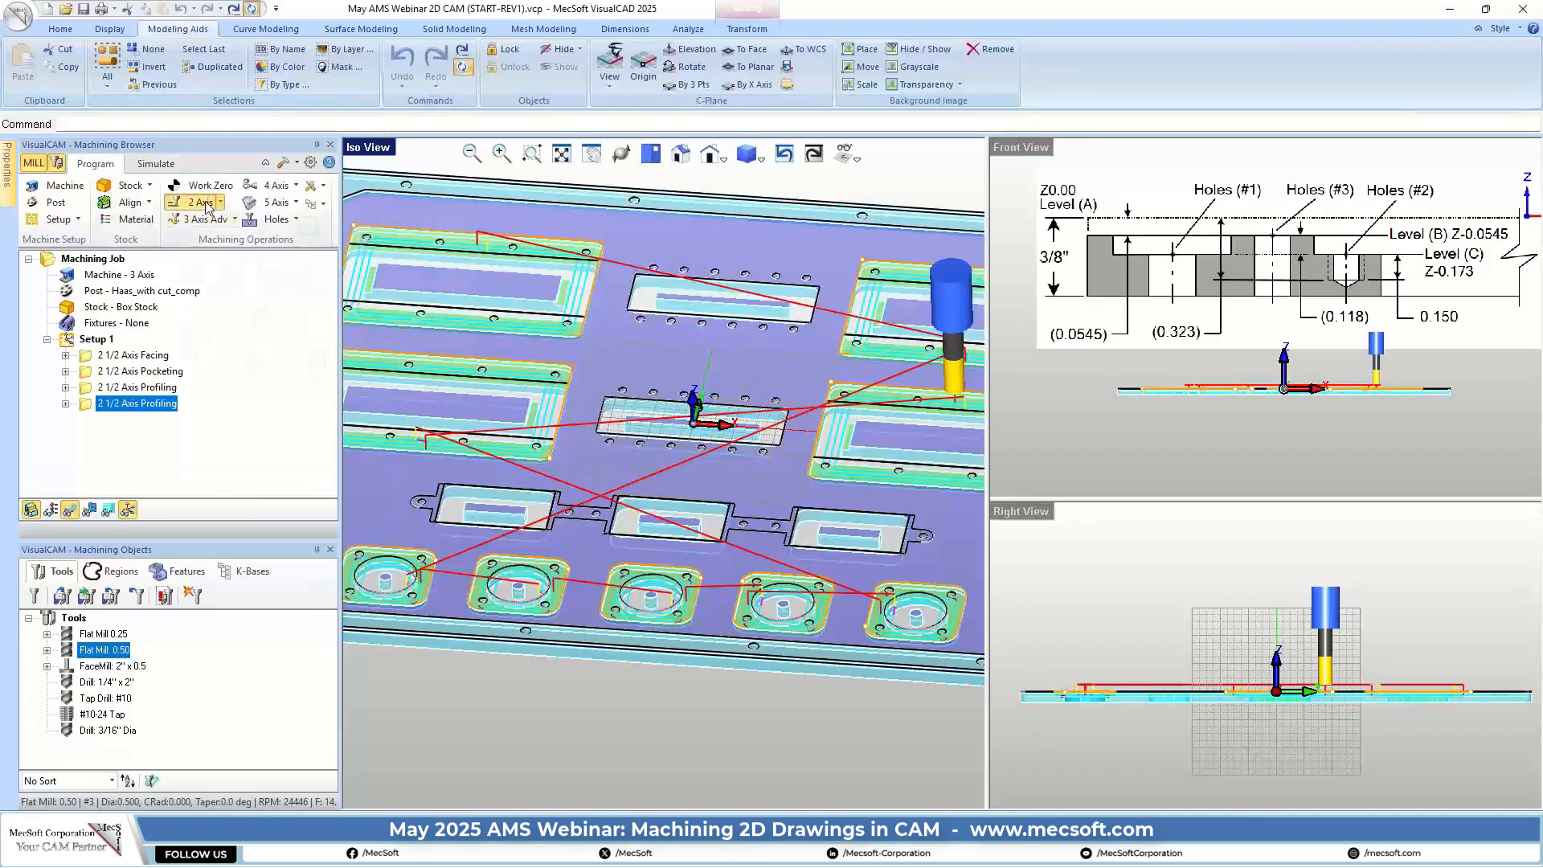
{"action": "left_click", "coordinate": [206, 207]}
{"action": "left_click", "coordinate": [426, 234]}
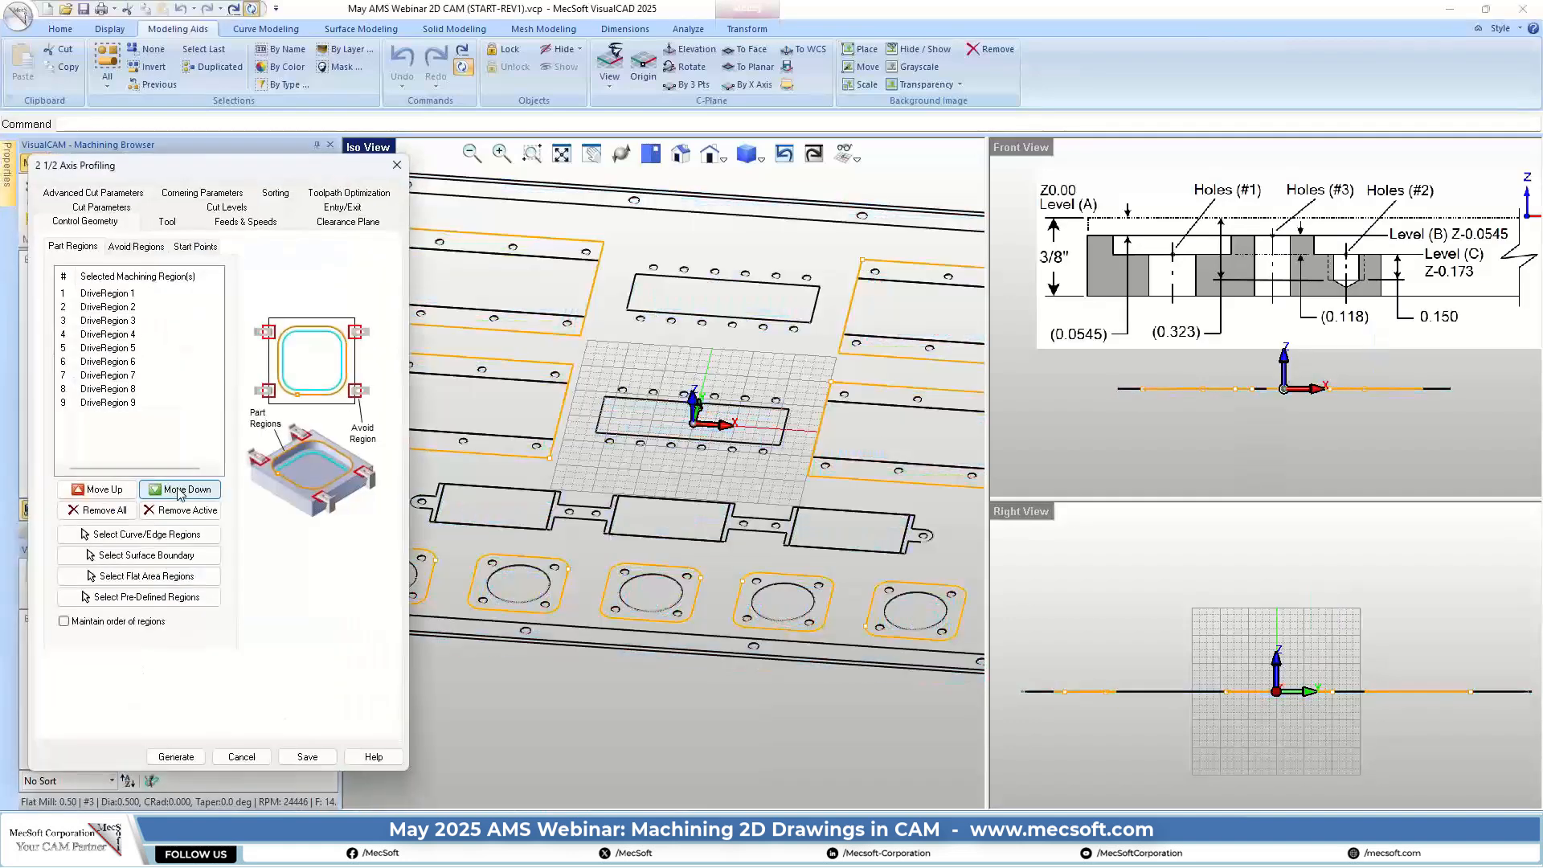
{"action": "left_click", "coordinate": [121, 511]}
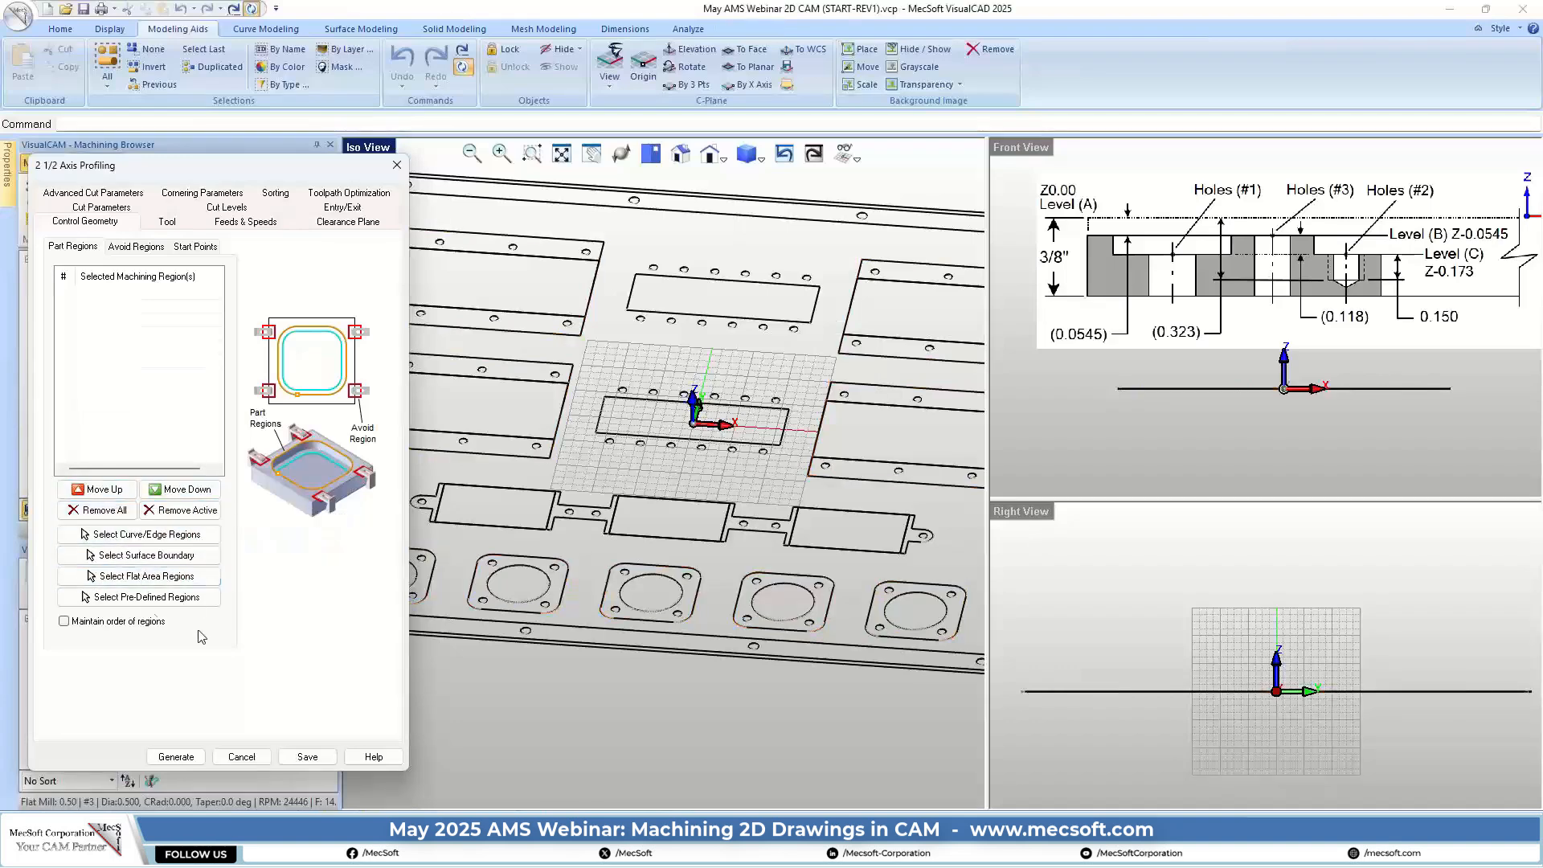
Select the whole connected outline around the three small linked rectangles as the new profiling operation's part region
{"action": "left_click", "coordinate": [134, 536]}
{"action": "scroll", "coordinate": [401, 515], "scroll_direction": "up", "scroll_amount": 2}
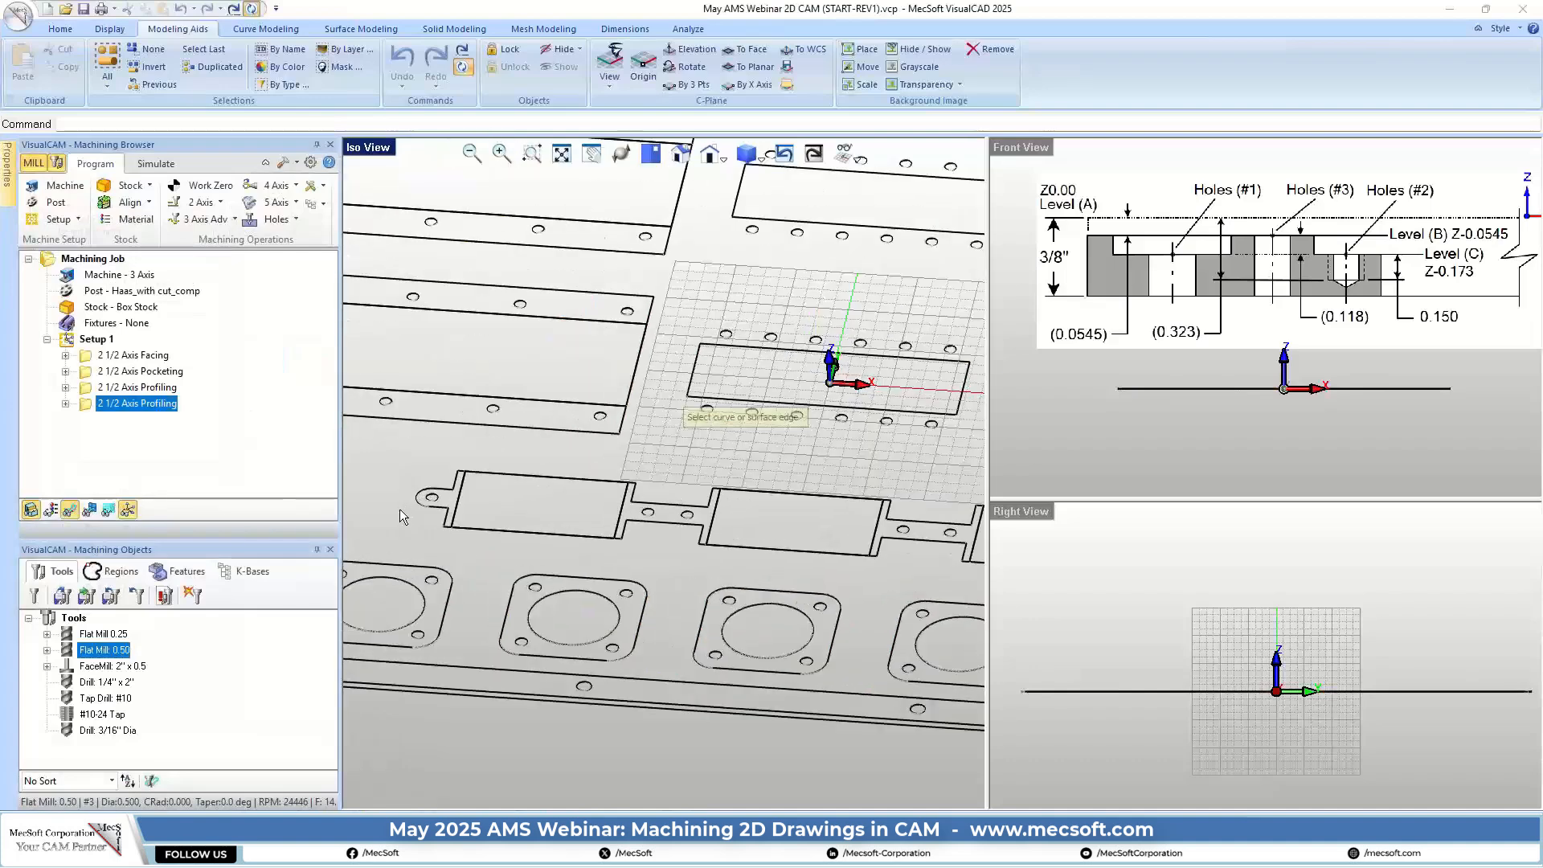
{"action": "scroll", "coordinate": [398, 508], "scroll_direction": "up", "scroll_amount": 3}
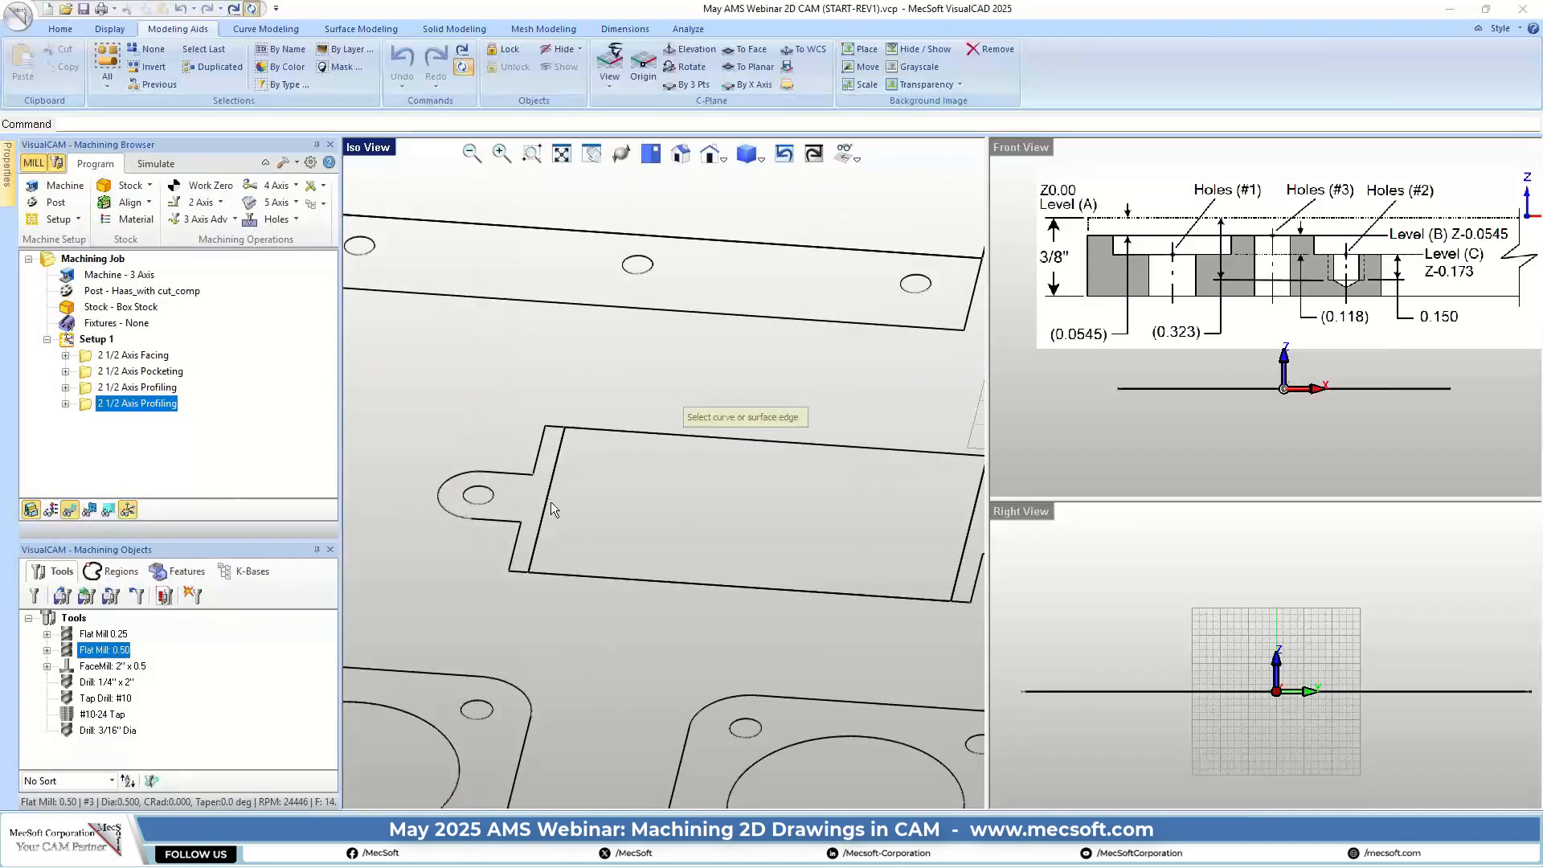
{"action": "left_click", "coordinate": [640, 432]}
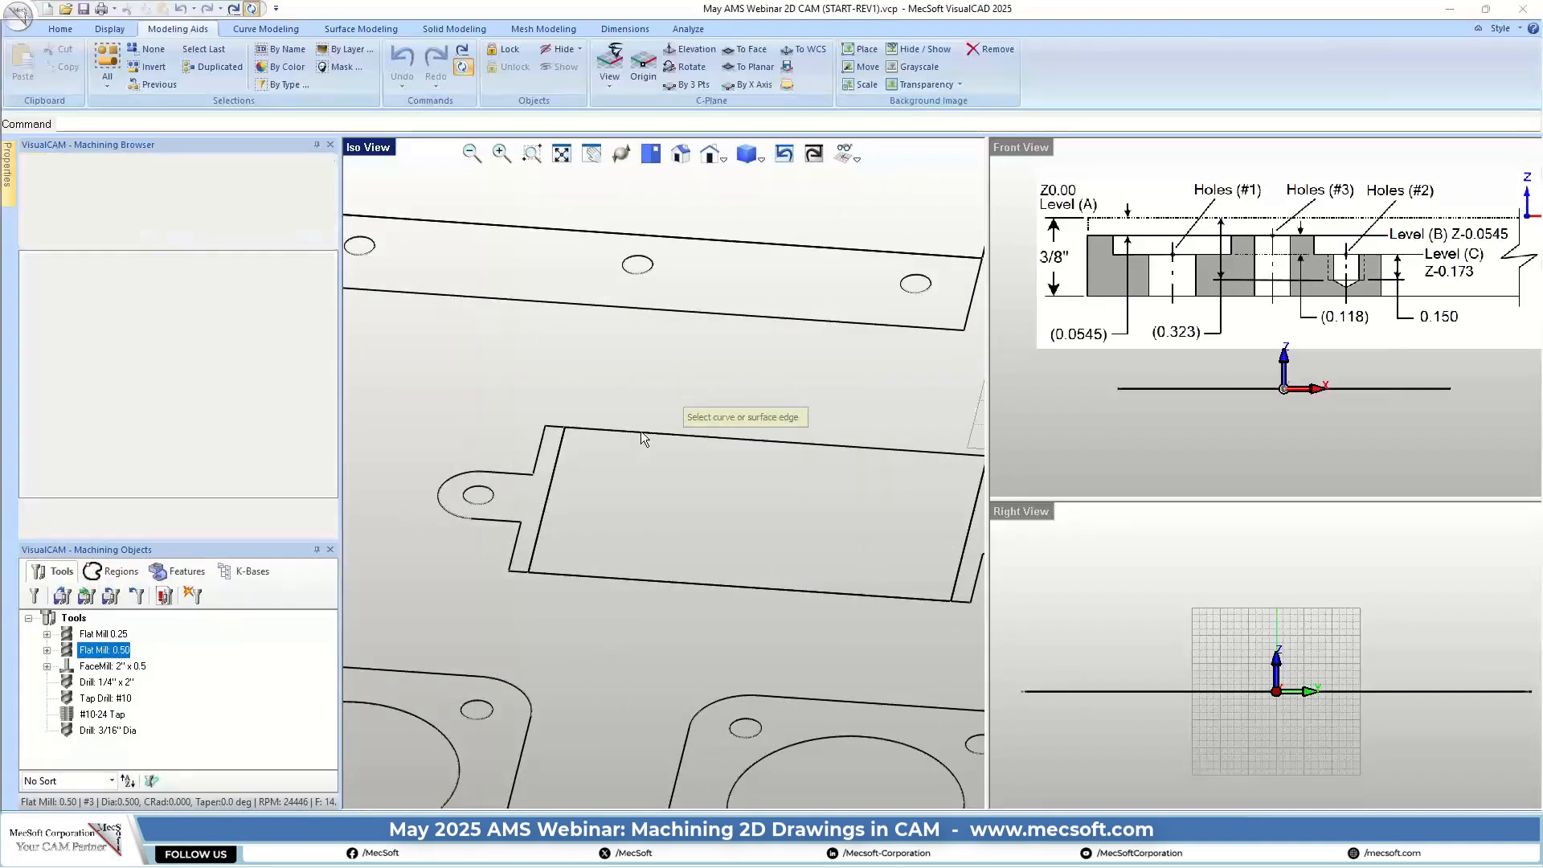
{"action": "right_click", "coordinate": [653, 456]}
{"action": "left_click", "coordinate": [687, 503]}
{"action": "scroll", "coordinate": [555, 514], "scroll_direction": "down", "scroll_amount": 3}
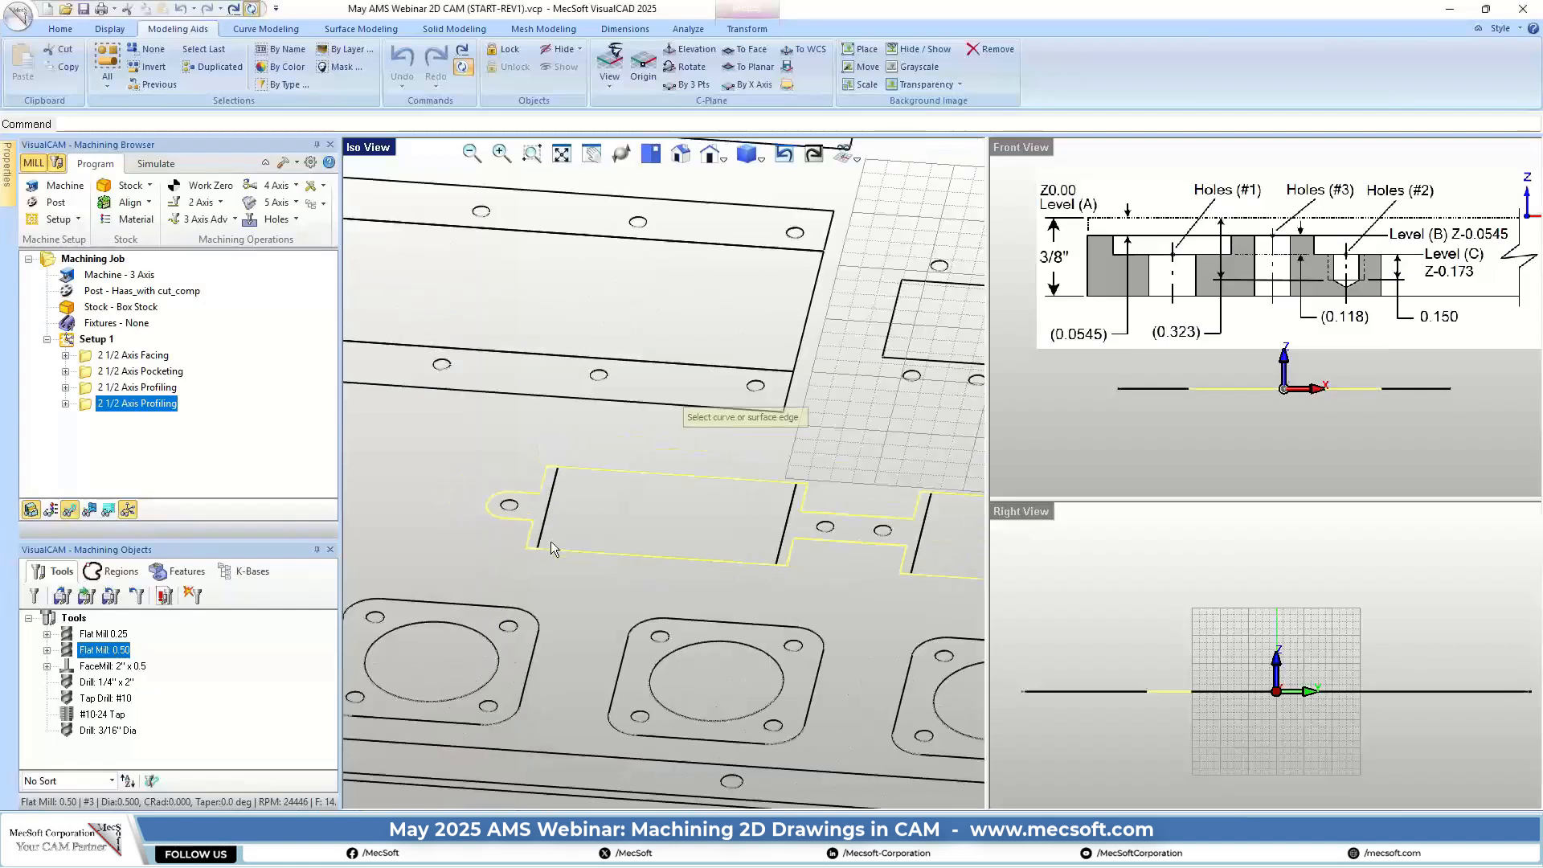
{"action": "scroll", "coordinate": [552, 541], "scroll_direction": "down", "scroll_amount": 3}
{"action": "scroll", "coordinate": [551, 538], "scroll_direction": "up", "scroll_amount": 3}
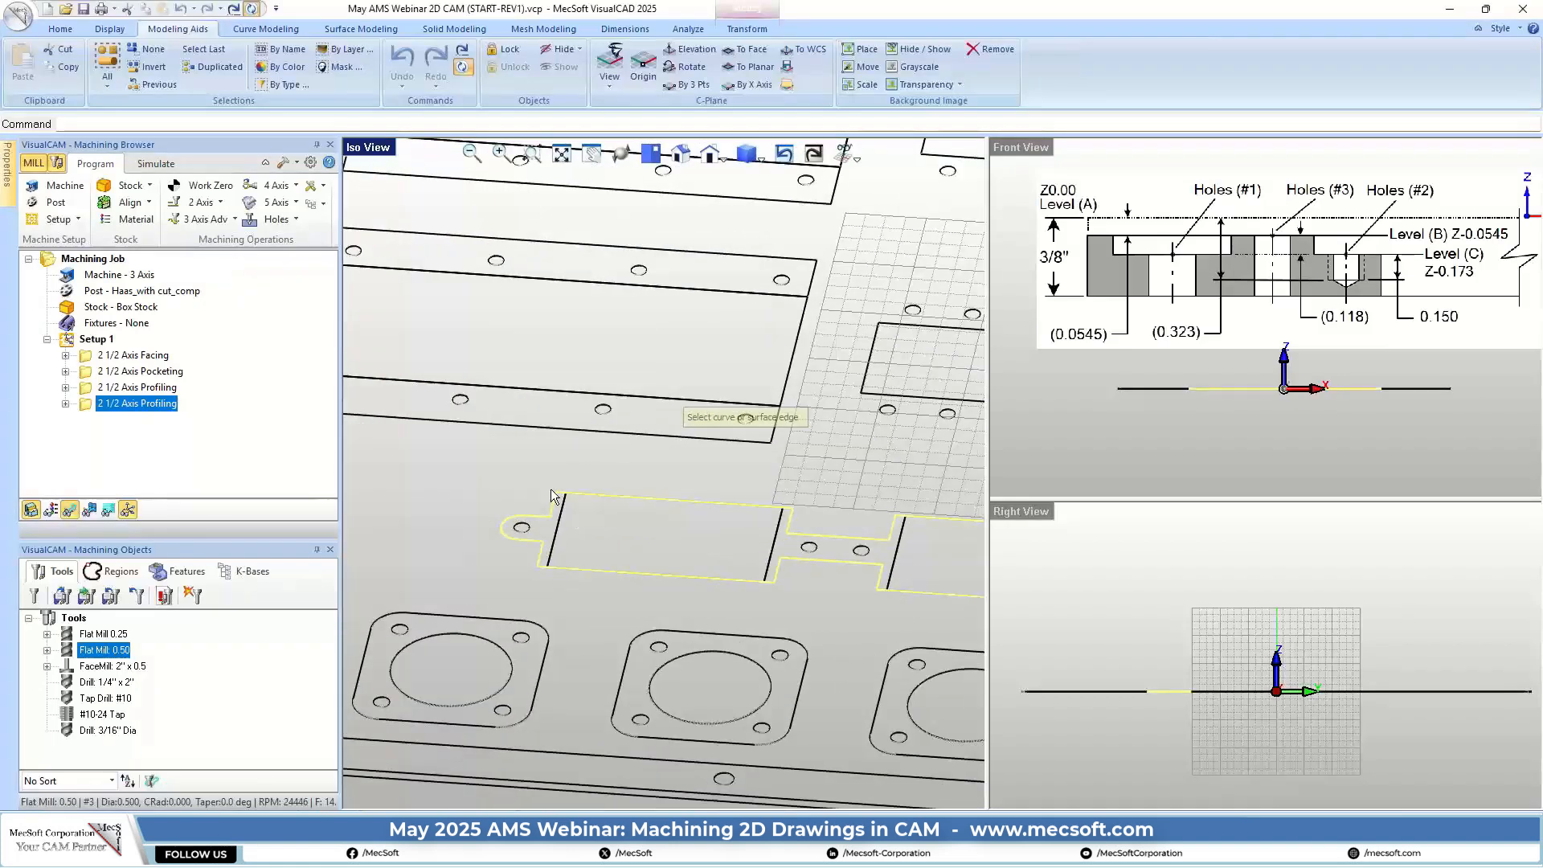
{"action": "scroll", "coordinate": [596, 508], "scroll_direction": "down", "scroll_amount": 3}
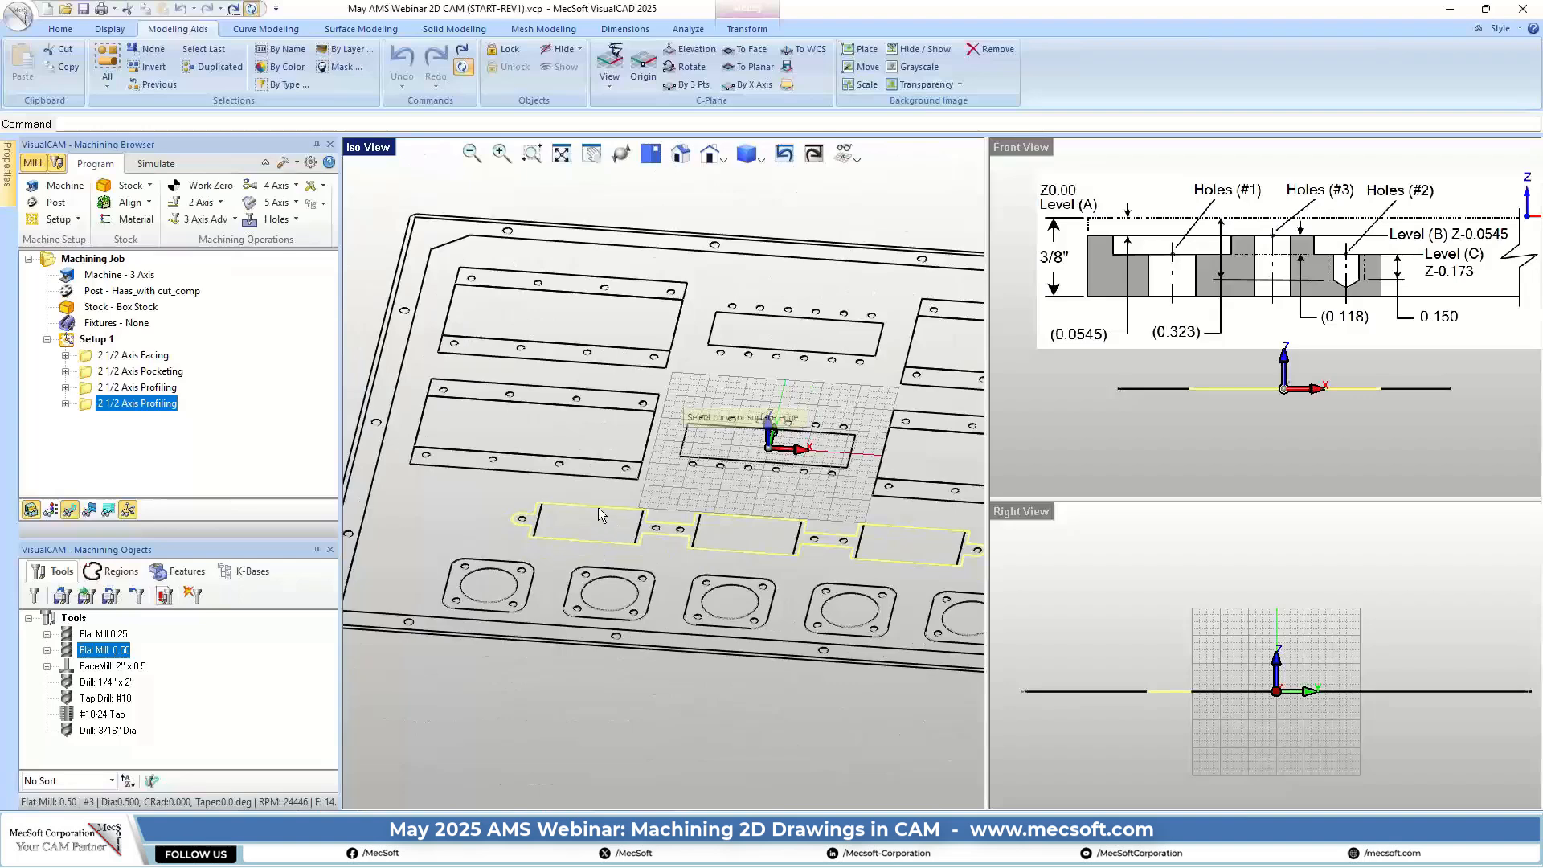
{"action": "scroll", "coordinate": [598, 508], "scroll_direction": "down", "scroll_amount": 3}
{"action": "scroll", "coordinate": [760, 537], "scroll_direction": "up", "scroll_amount": 3}
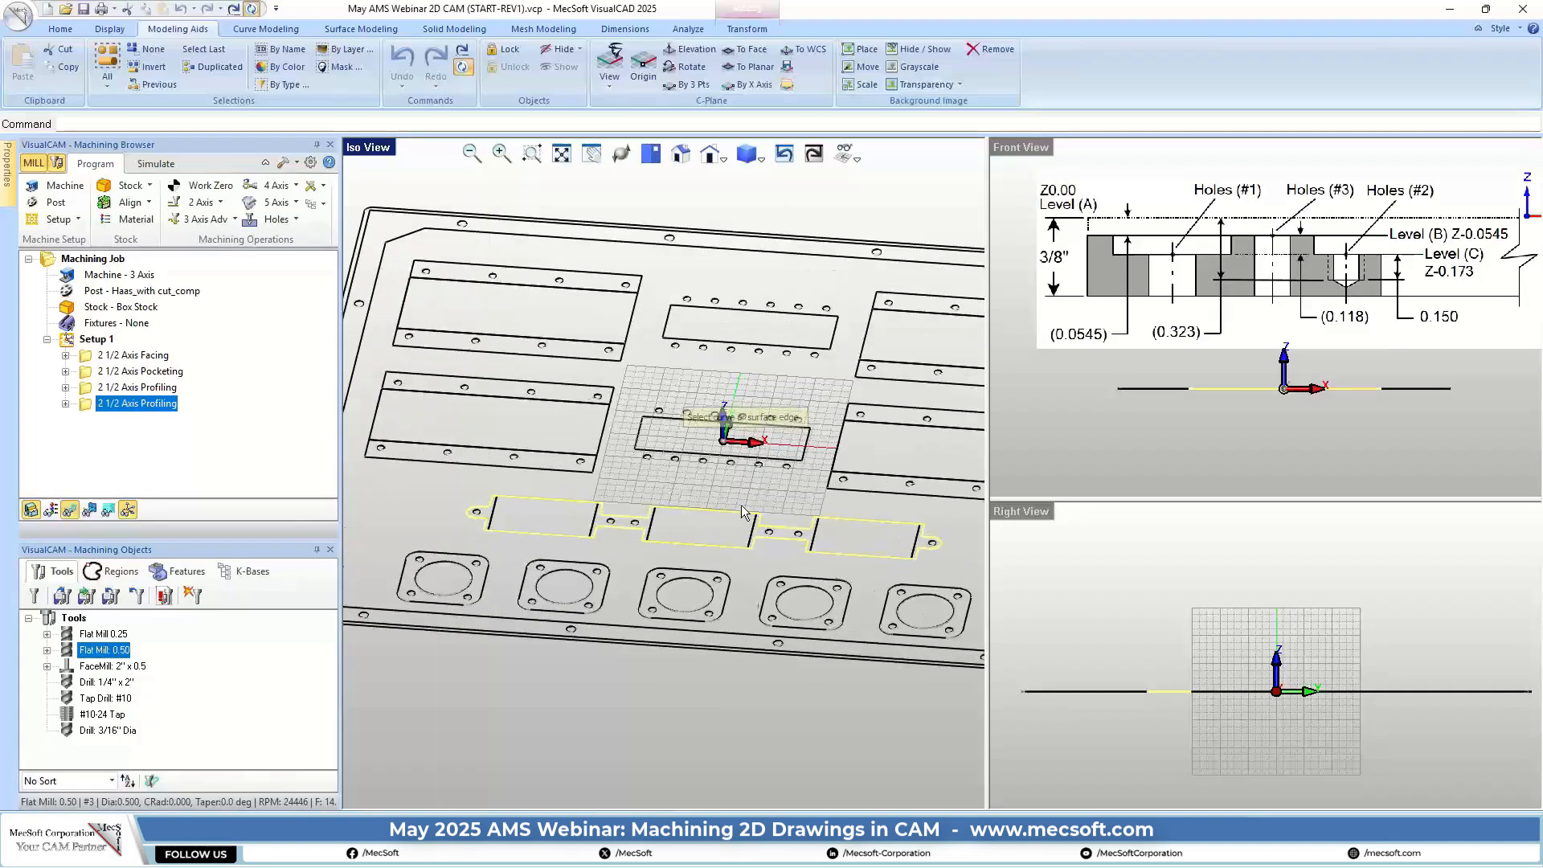
{"action": "right_click", "coordinate": [591, 646]}
Review the tool, feeds and clearance settings, and set the total cut width to 0.2 and the step per cut to 0.1
{"action": "left_click", "coordinate": [165, 221]}
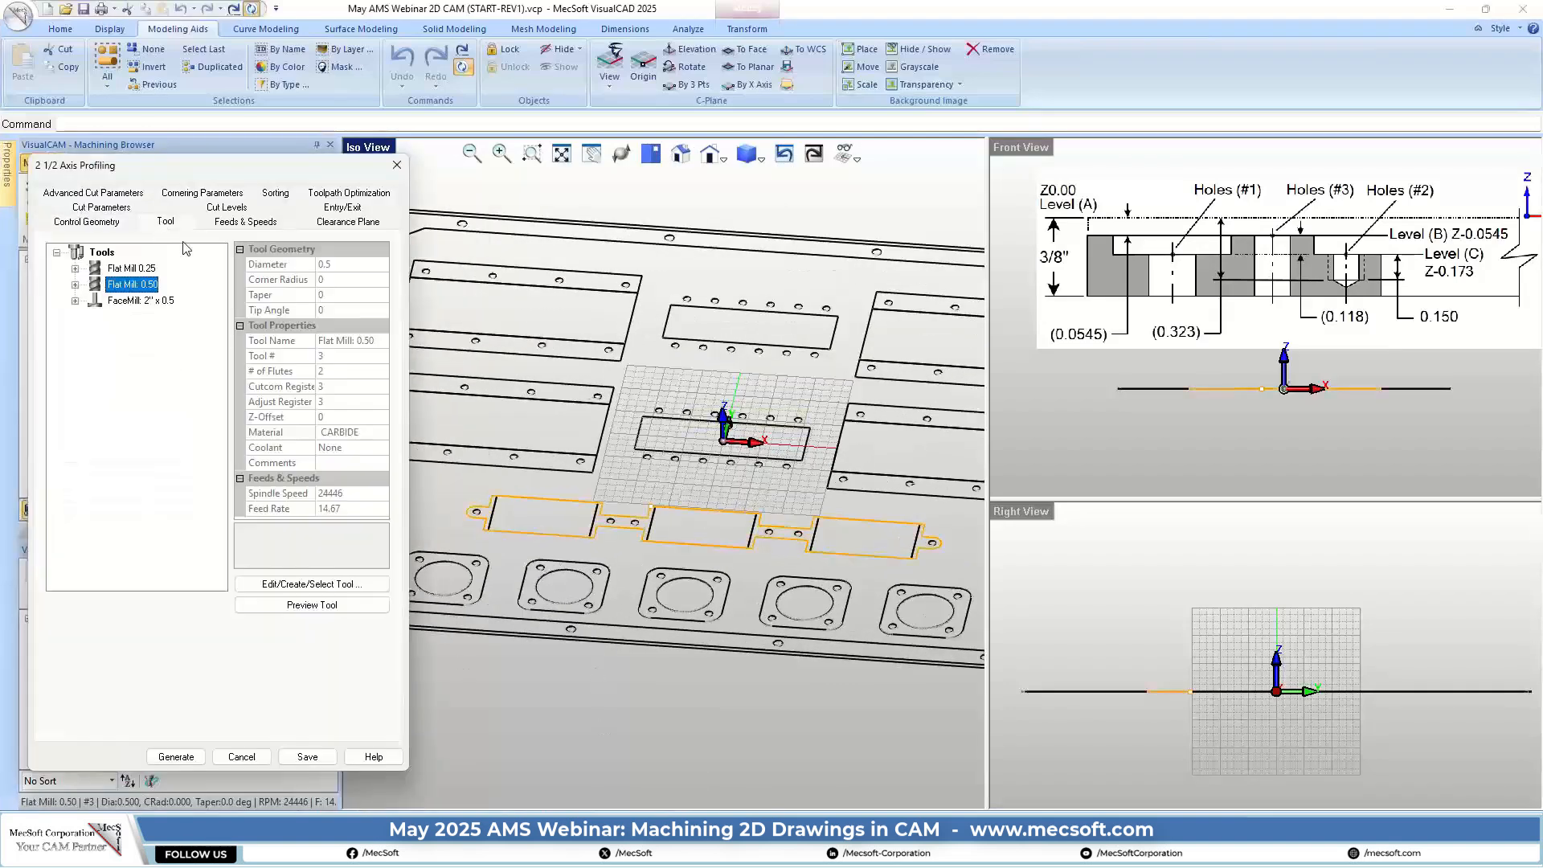
{"action": "left_click", "coordinate": [233, 225]}
{"action": "left_click", "coordinate": [330, 224]}
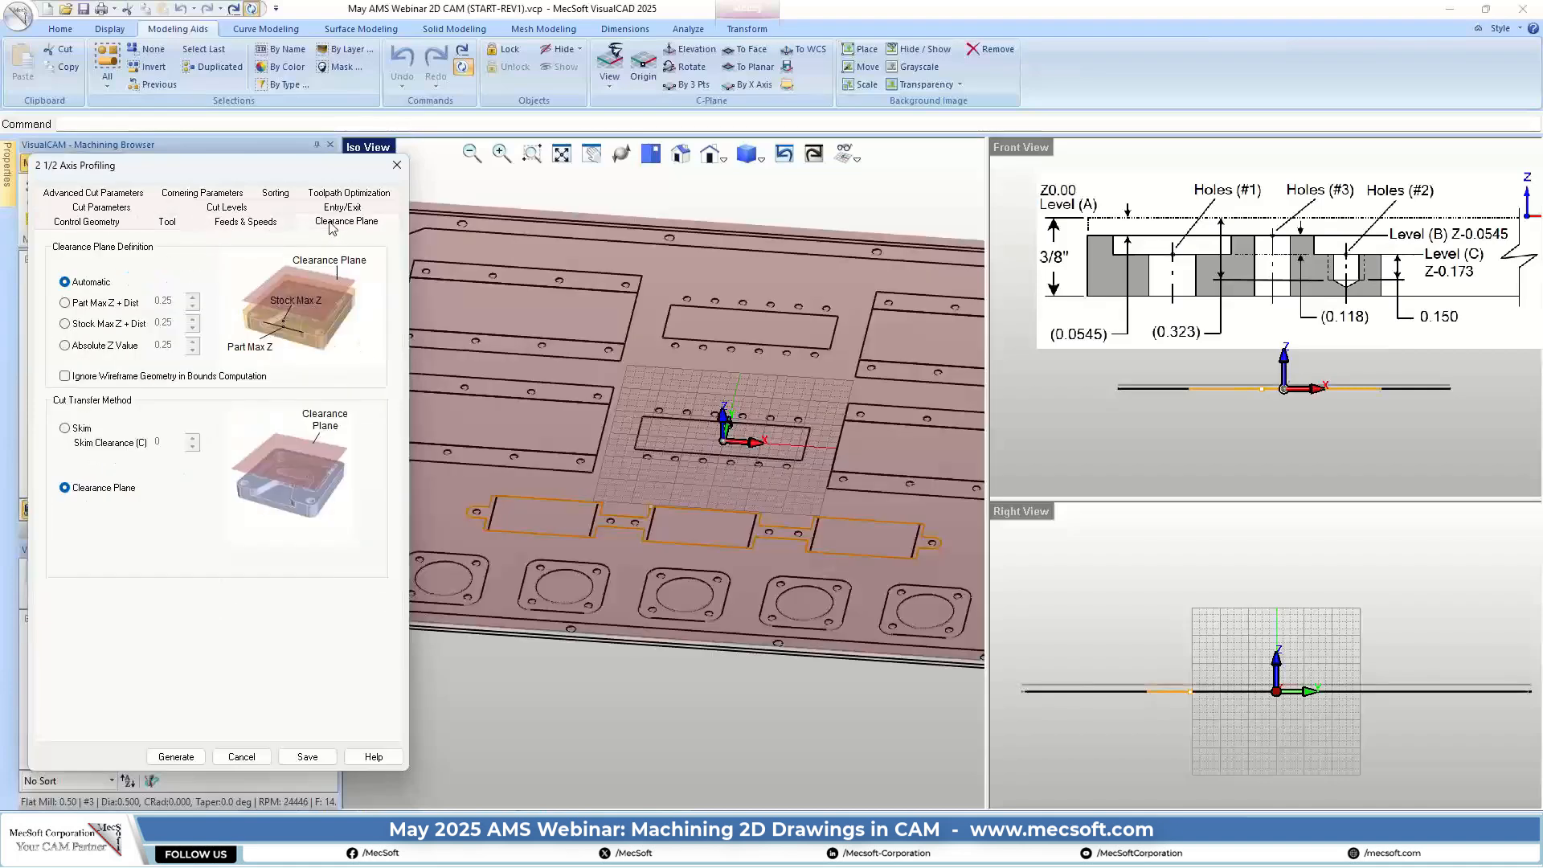
{"action": "left_click", "coordinate": [96, 208]}
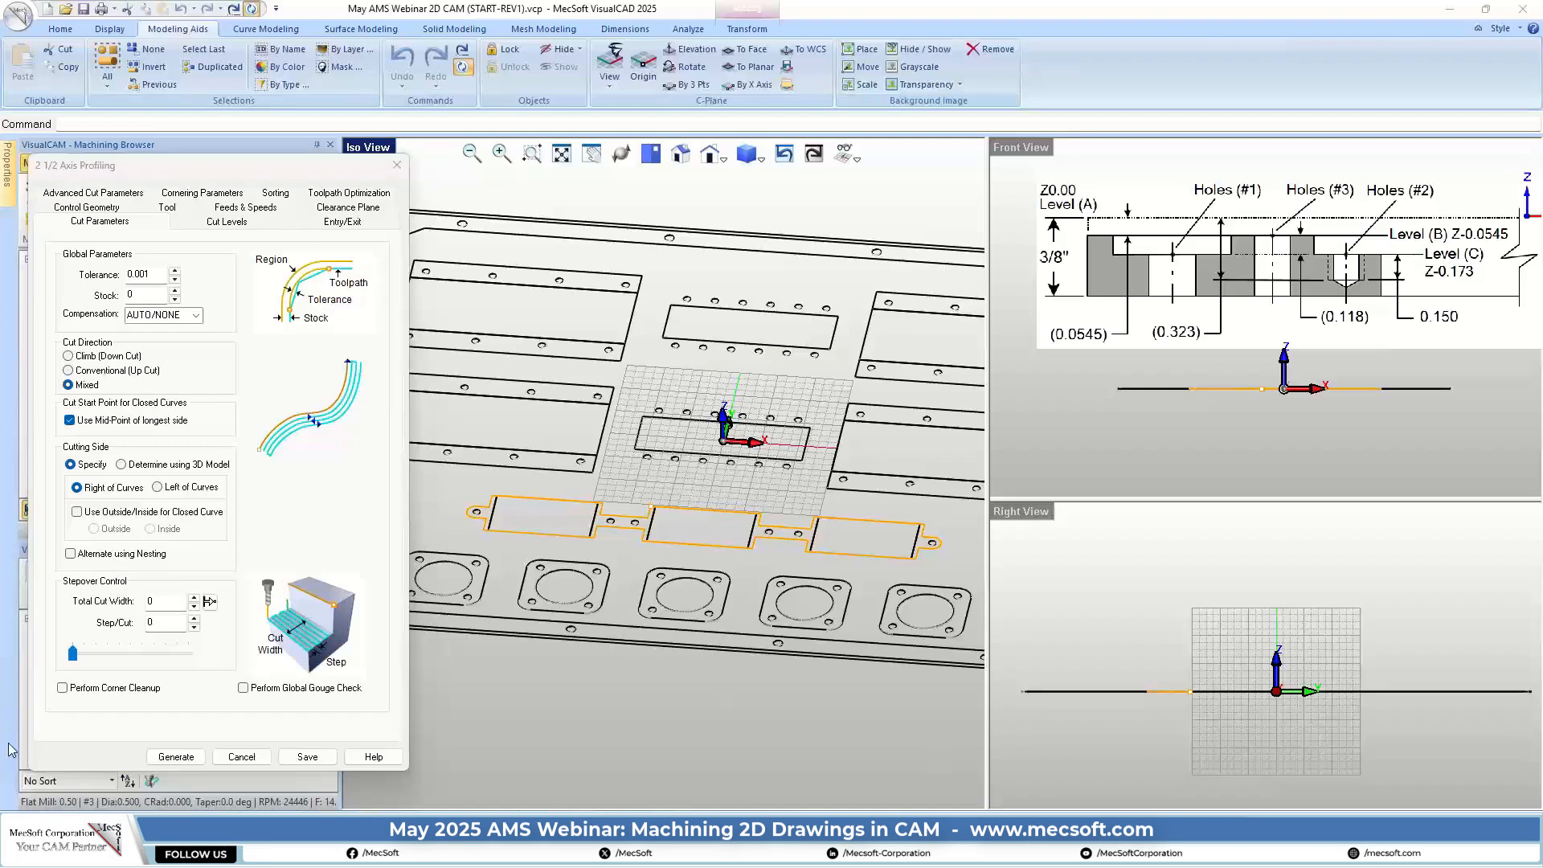
{"action": "left_click", "coordinate": [168, 599]}
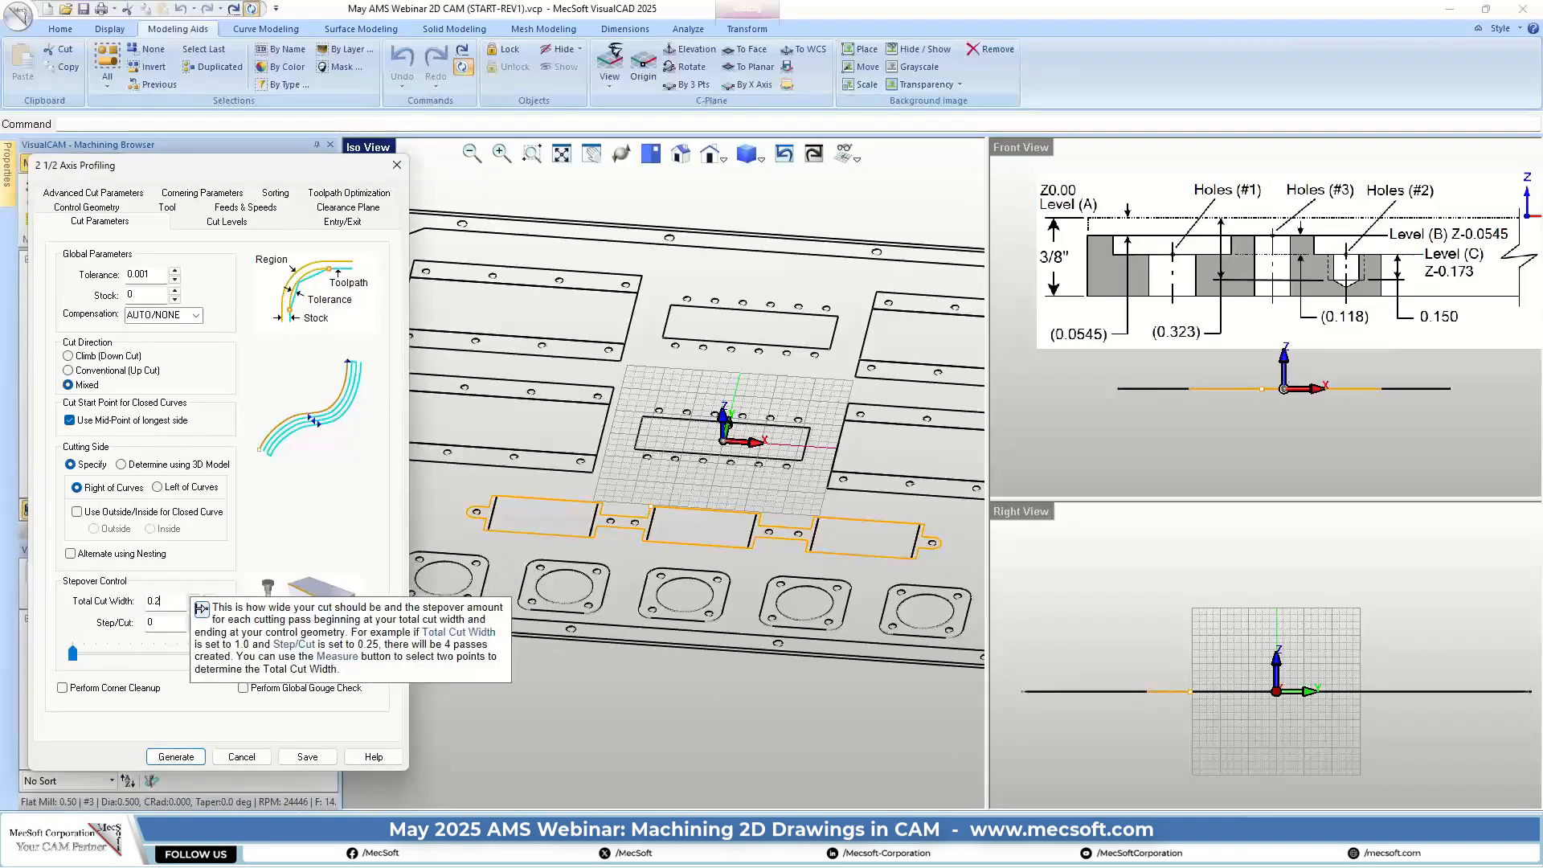
{"action": "left_click", "coordinate": [170, 623]}
{"action": "key", "text": "BackSpace"}
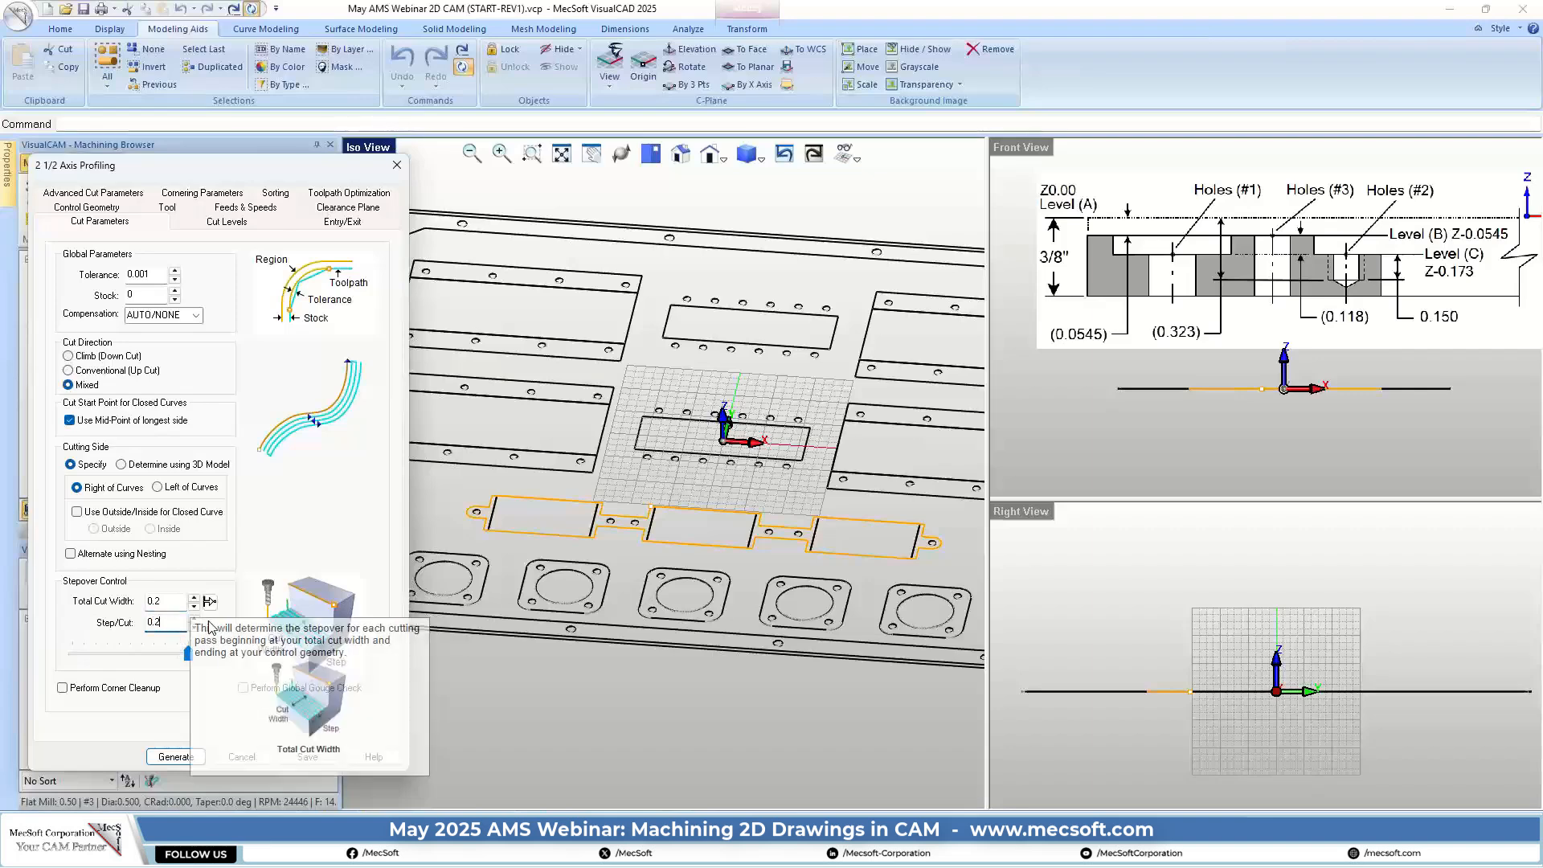
{"action": "type", "text": ".1"}
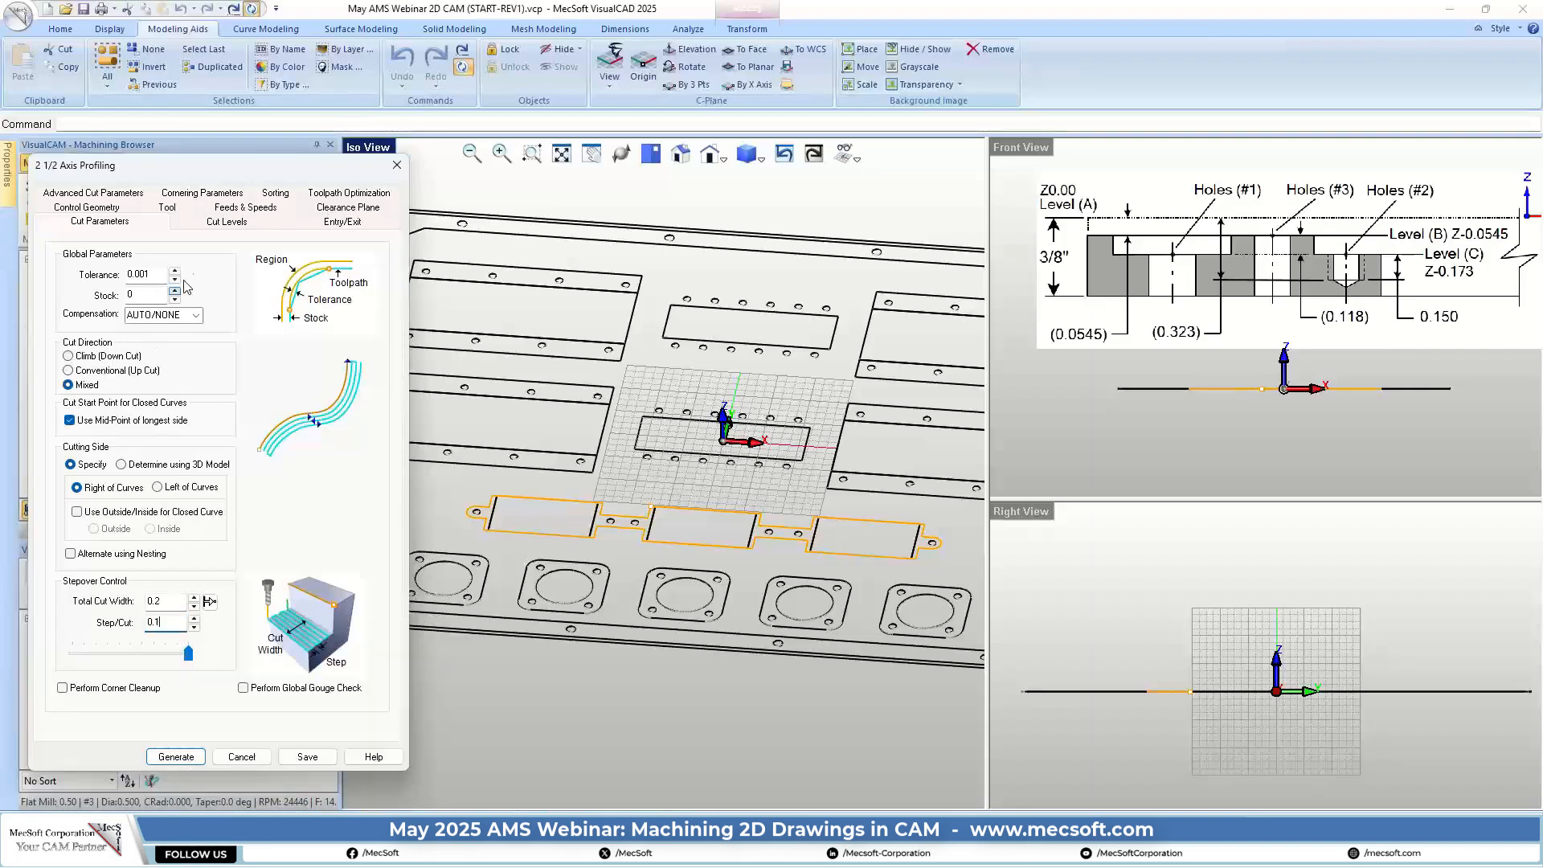
Set the cut levels to a picked top of -0.0545 with a total cut depth of 0.118, including the rough depth settings
{"action": "left_click", "coordinate": [225, 224]}
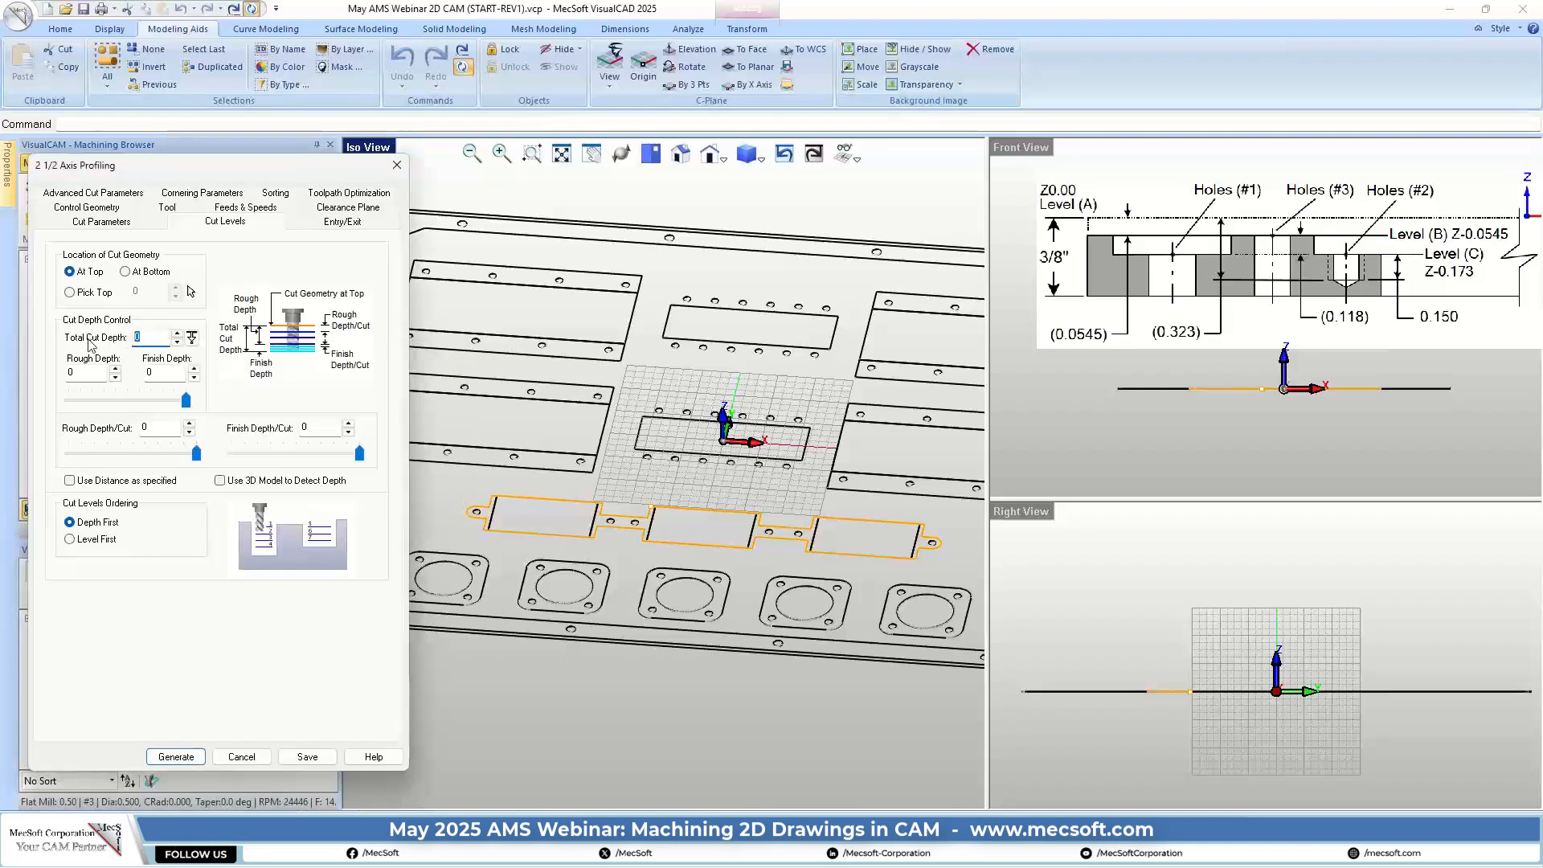
{"action": "left_click", "coordinate": [70, 293]}
{"action": "left_click", "coordinate": [151, 293]}
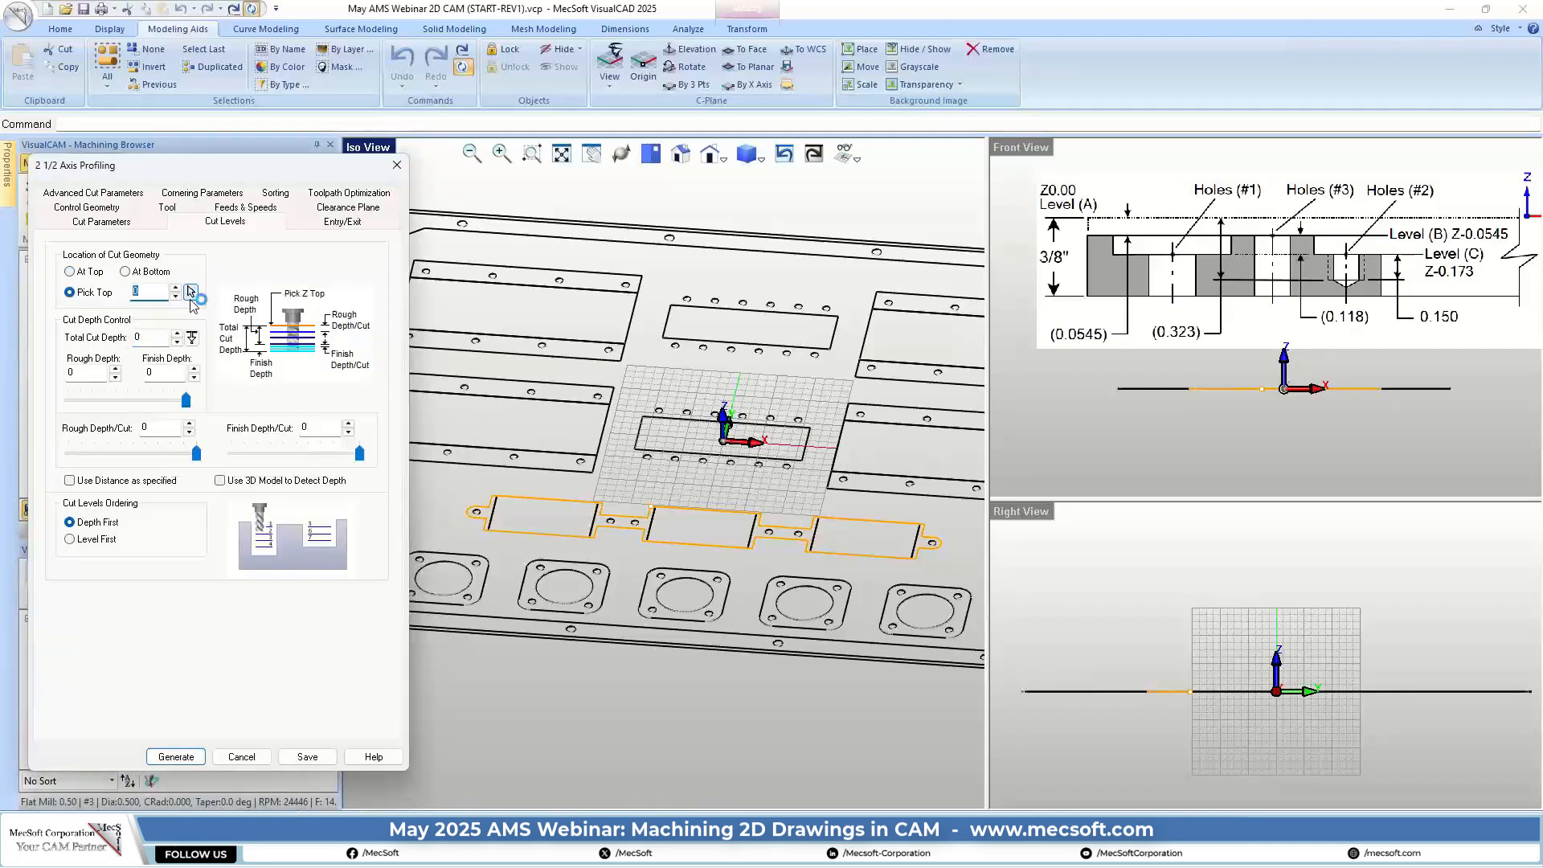
{"action": "type", "text": "-0.0545"}
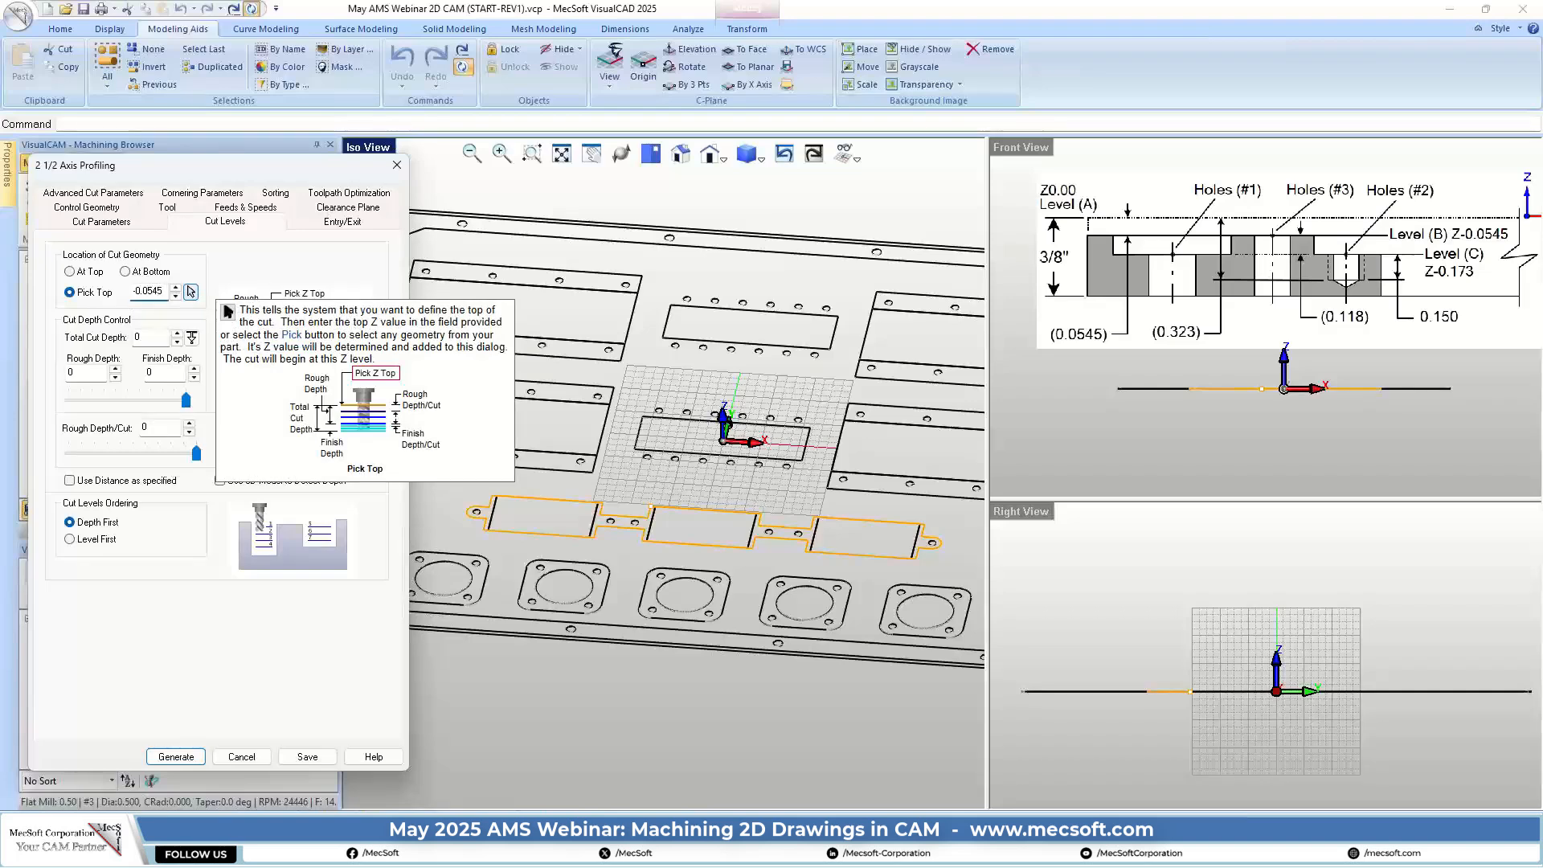
{"action": "left_click", "coordinate": [148, 338]}
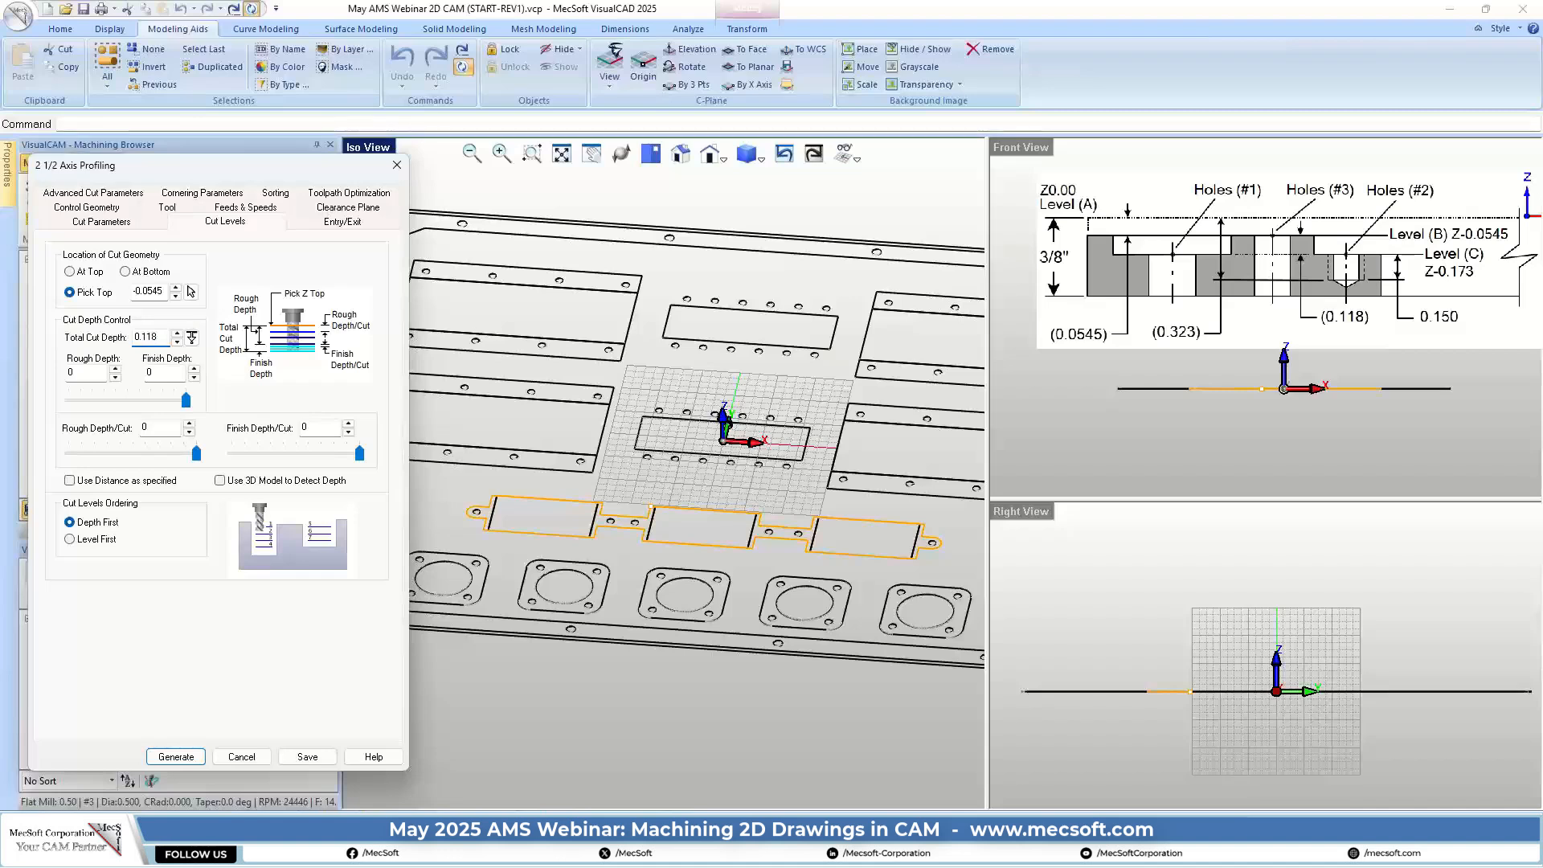
{"action": "left_click", "coordinate": [95, 375]}
{"action": "left_click", "coordinate": [176, 428]}
Set the entry motion to Along Path and the exit motion to None
{"action": "left_click", "coordinate": [353, 223]}
{"action": "left_click", "coordinate": [136, 253]}
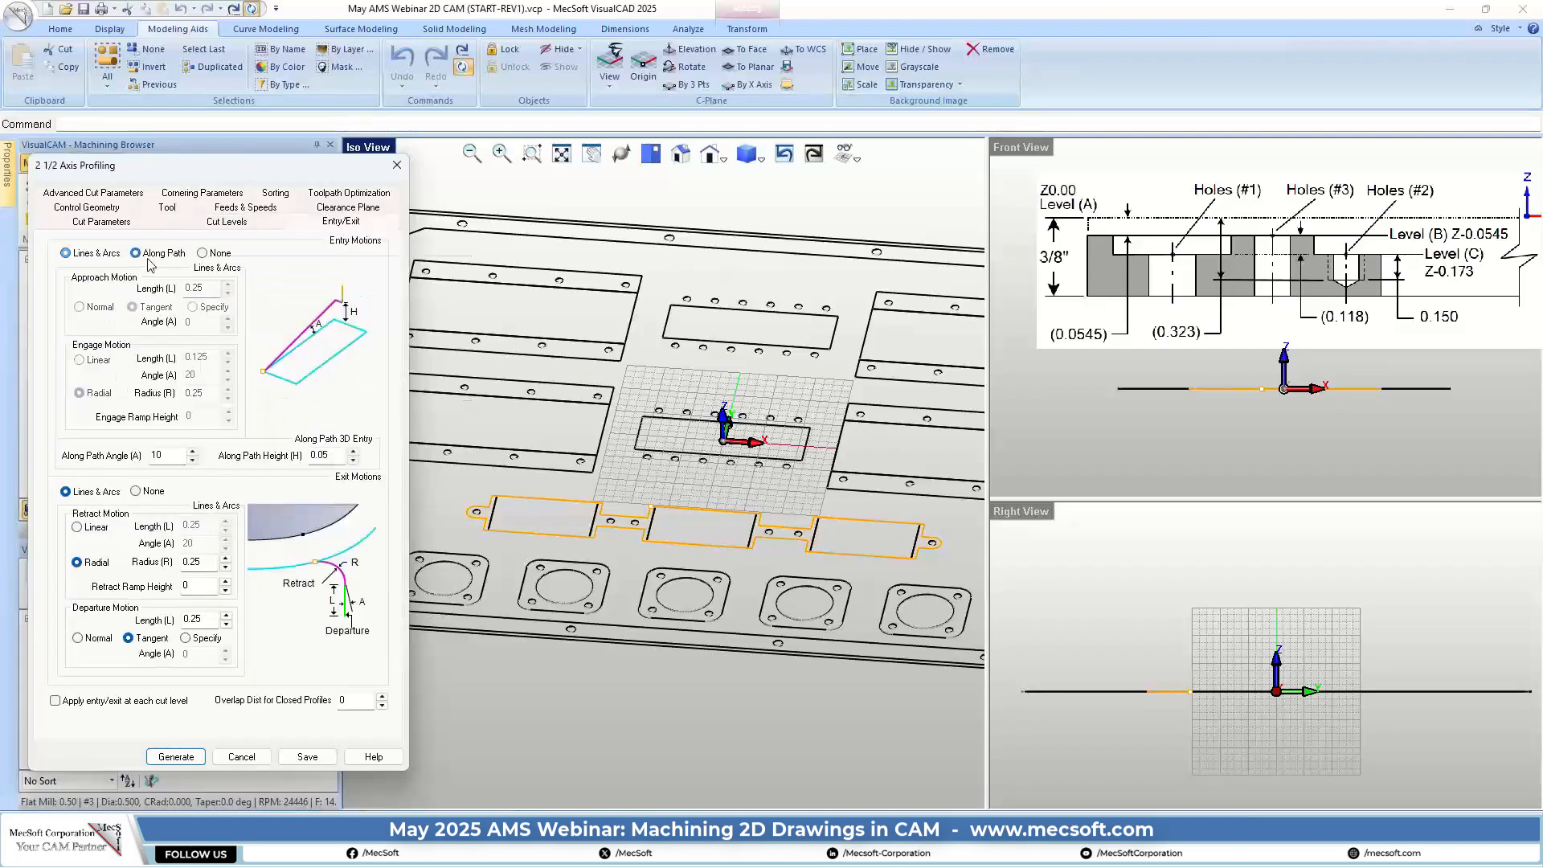
{"action": "left_click", "coordinate": [136, 491]}
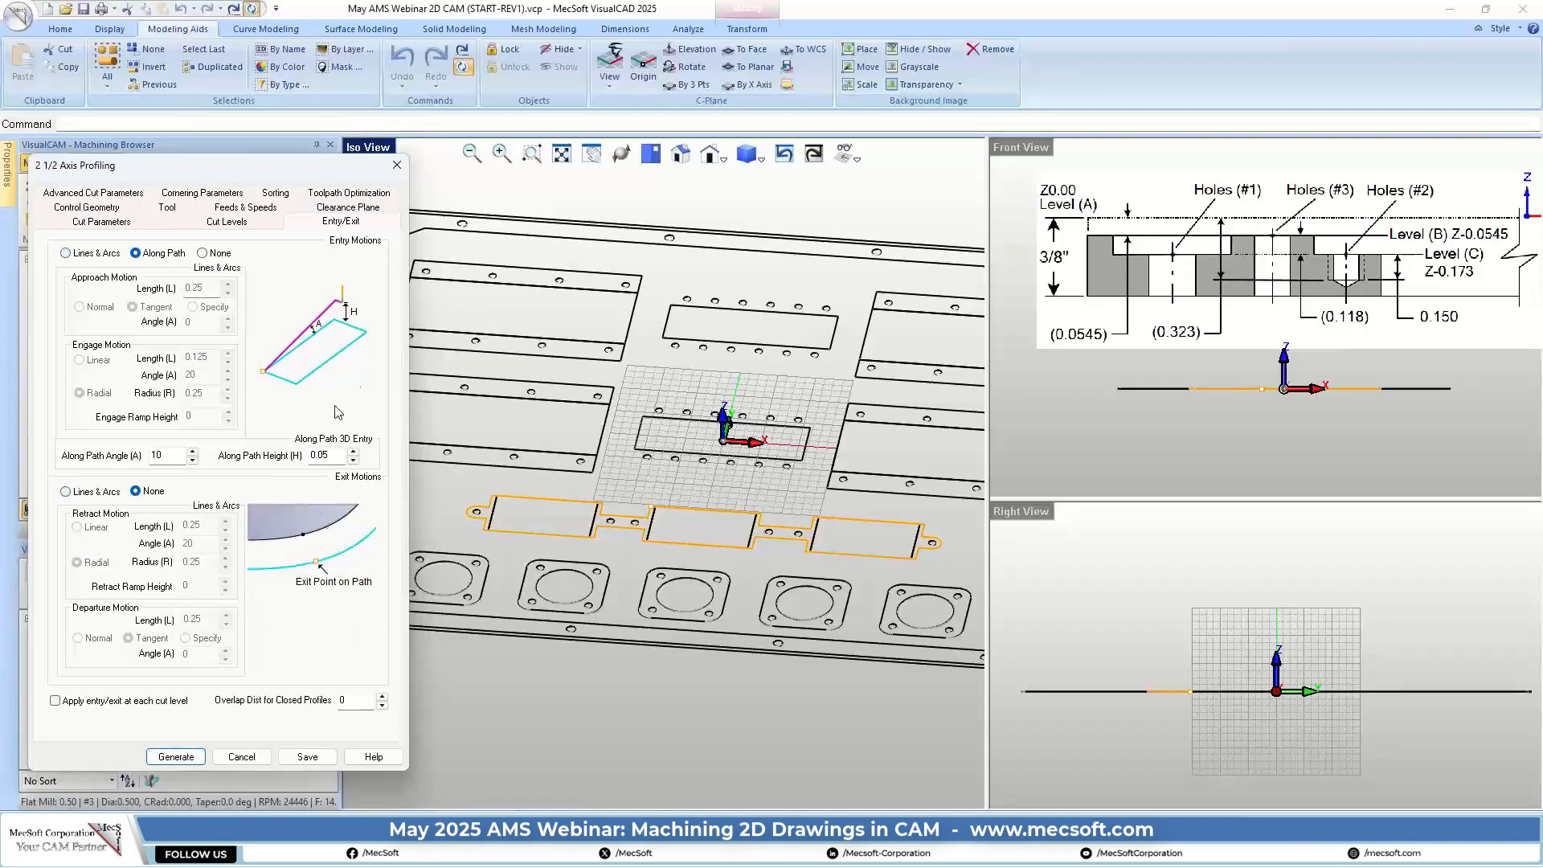
Generate the profiling toolpath for the linked three-rectangle outline and inspect it around the end rectangle
{"action": "left_click", "coordinate": [179, 756]}
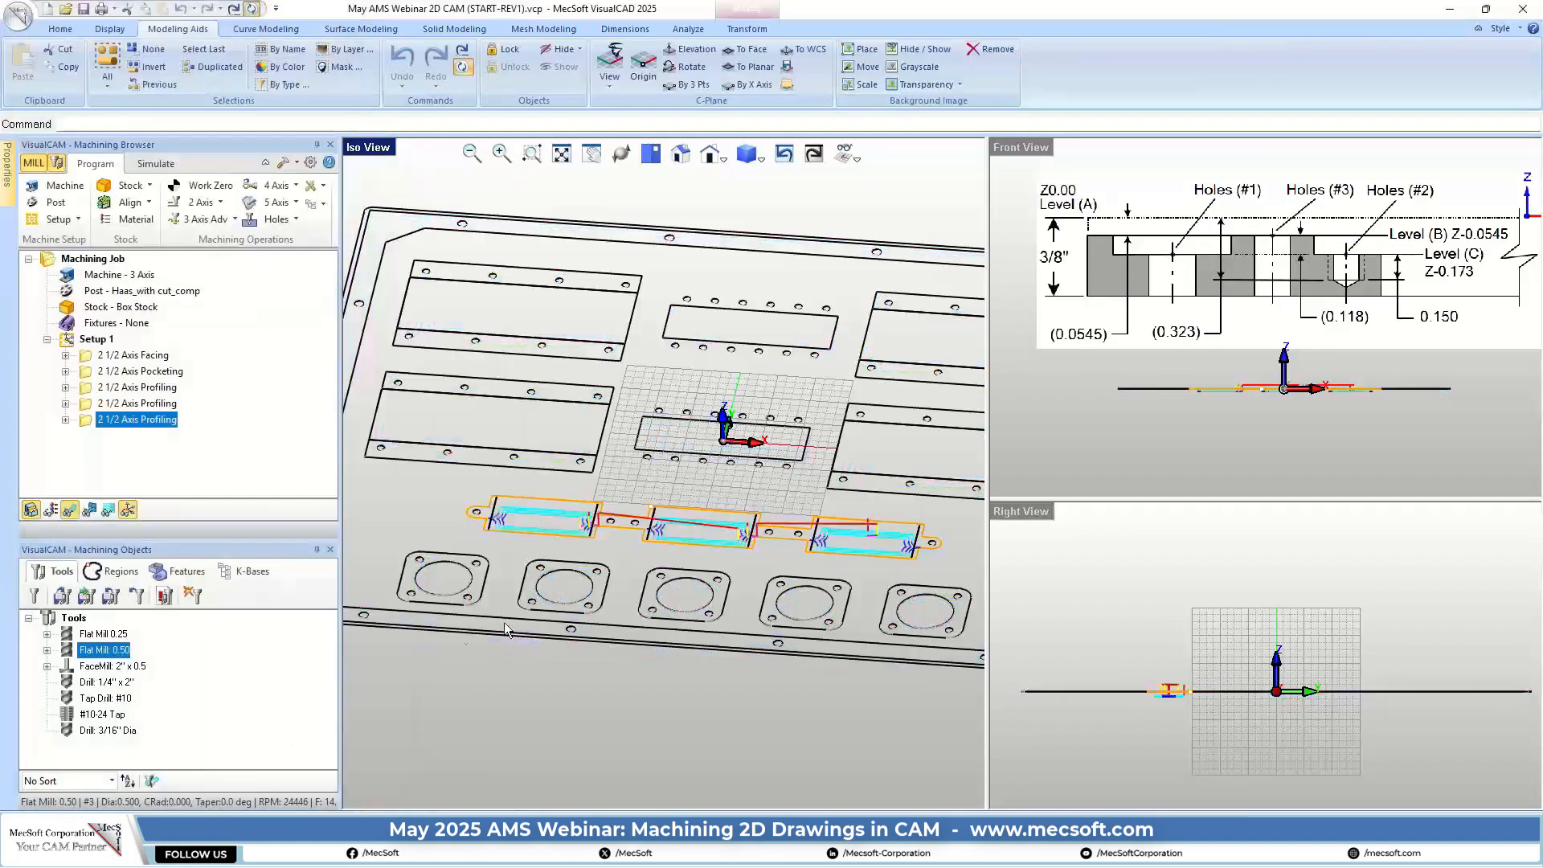
{"action": "scroll", "coordinate": [511, 531], "scroll_direction": "up", "scroll_amount": 3}
{"action": "scroll", "coordinate": [479, 551], "scroll_direction": "up", "scroll_amount": 2}
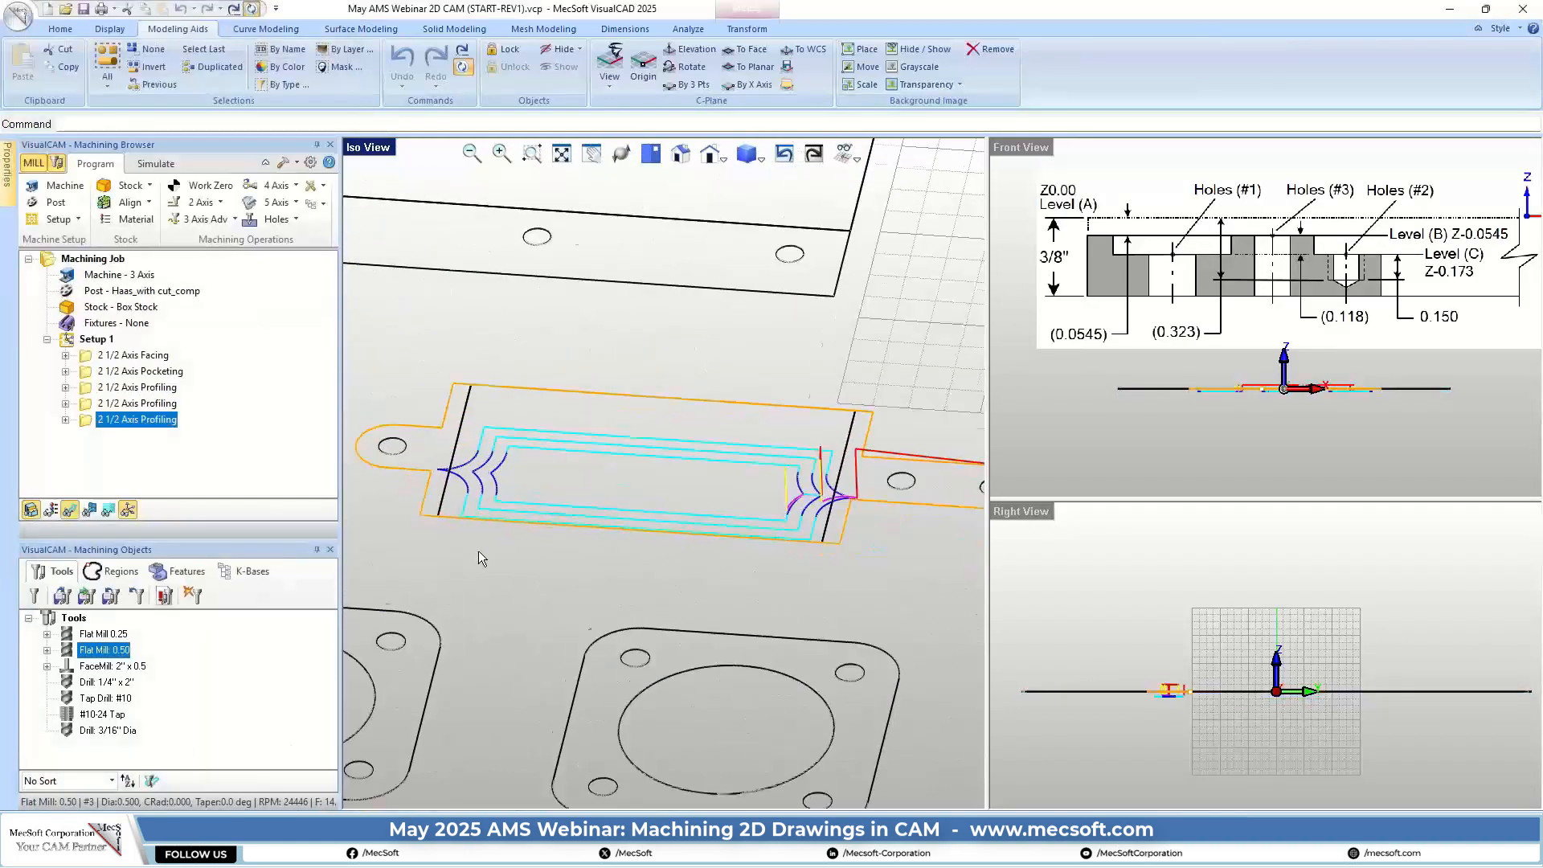
Change the last profiling operation's tool to Flat Mill 0.25 and regenerate its toolpath
{"action": "double_click", "coordinate": [88, 424]}
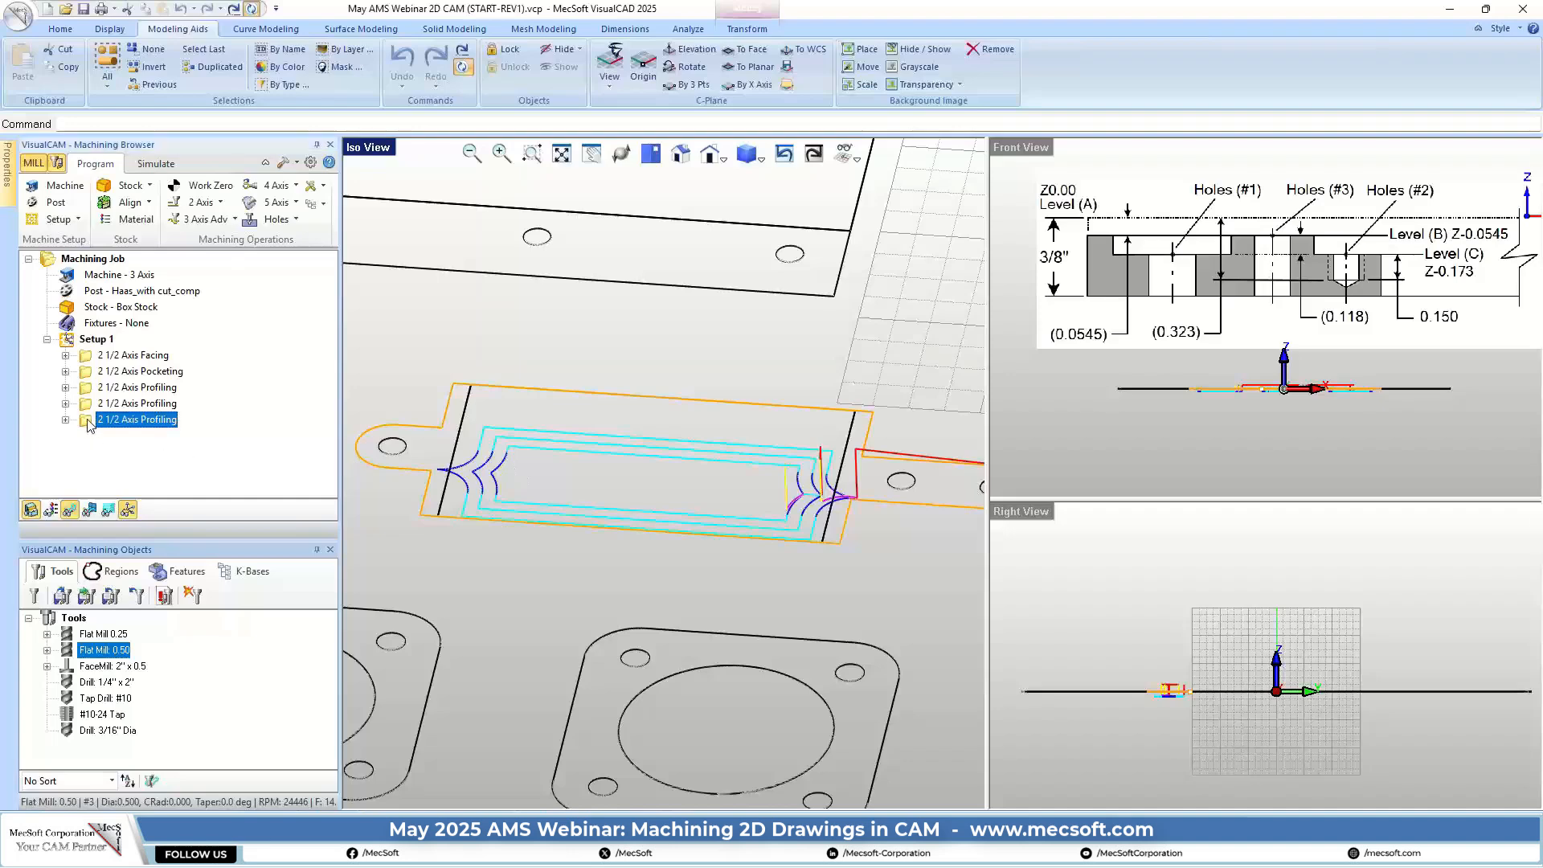
{"action": "left_click", "coordinate": [165, 222]}
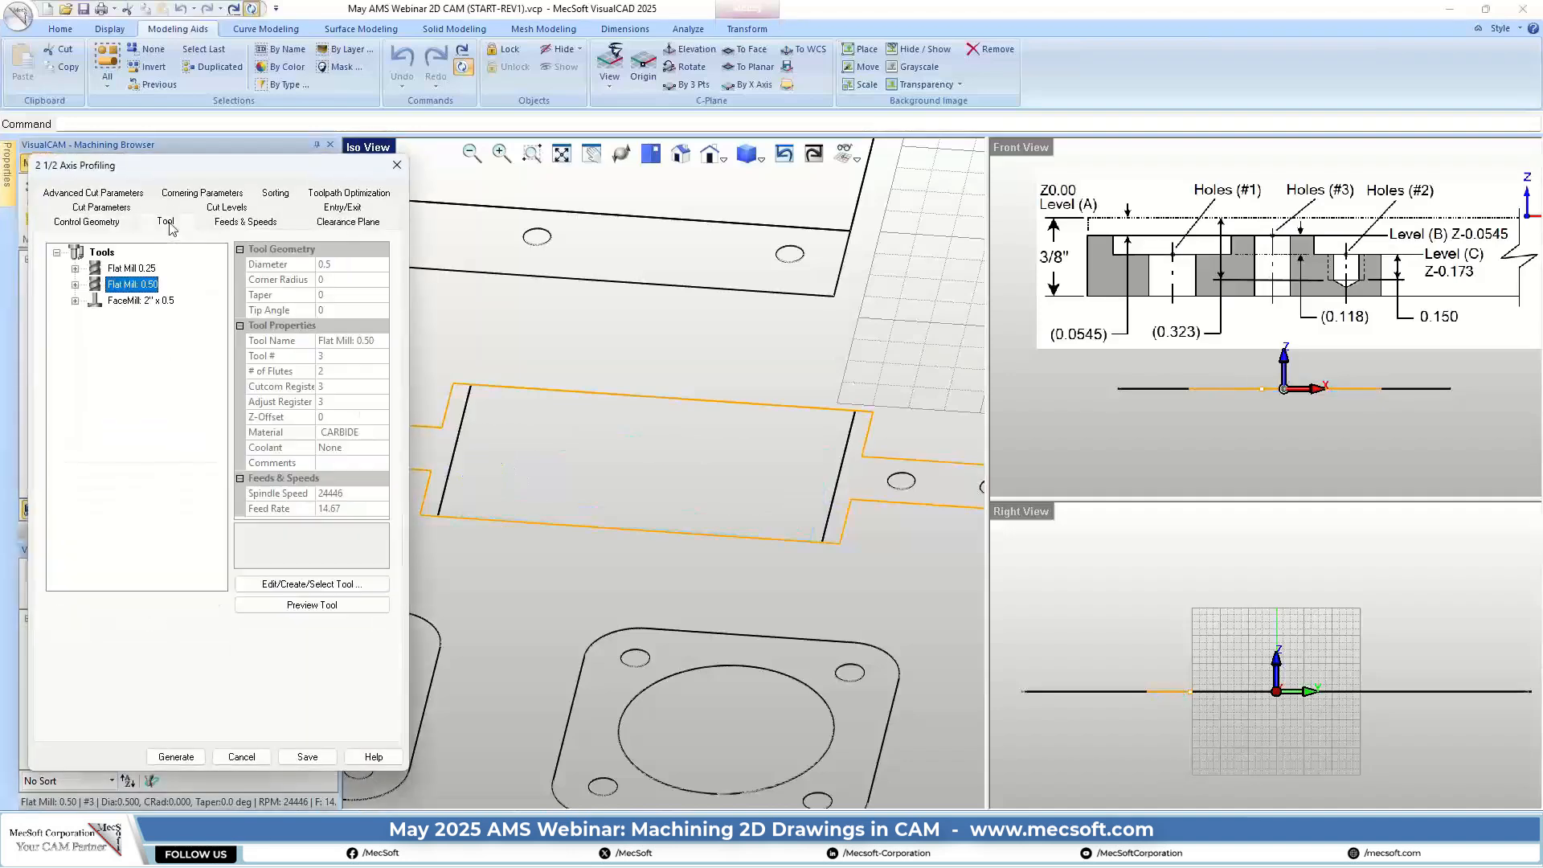
{"action": "left_click", "coordinate": [131, 268]}
{"action": "left_click", "coordinate": [176, 757]}
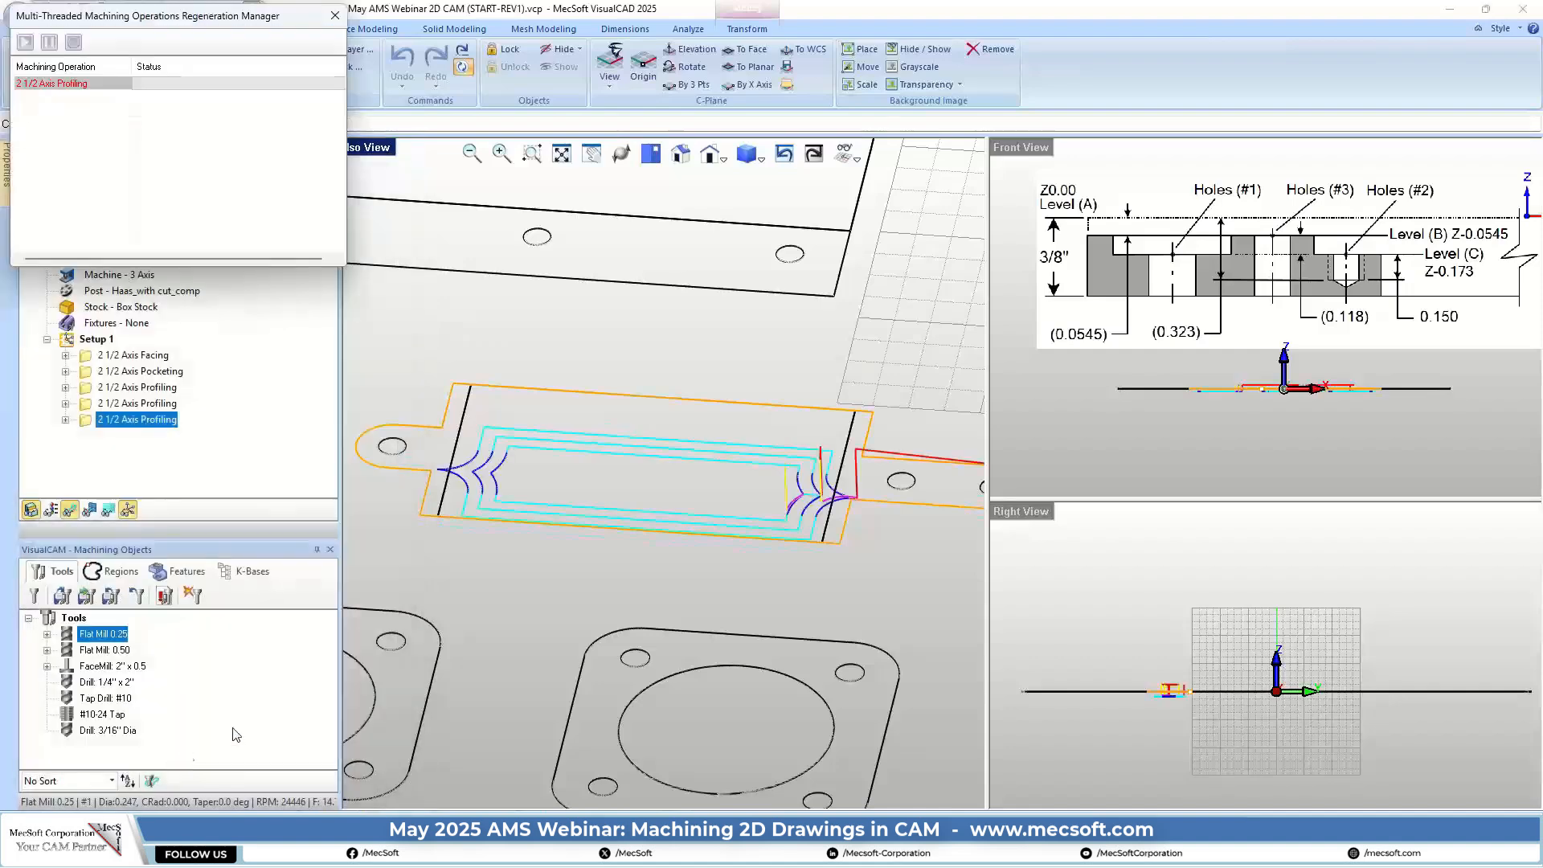
Examine the regenerated toolpath from the top, checking the rounded end tab and the narrow links between rectangles
{"action": "left_click", "coordinate": [650, 153]}
{"action": "scroll", "coordinate": [567, 550], "scroll_direction": "up", "scroll_amount": 3}
{"action": "scroll", "coordinate": [438, 518], "scroll_direction": "up", "scroll_amount": 5}
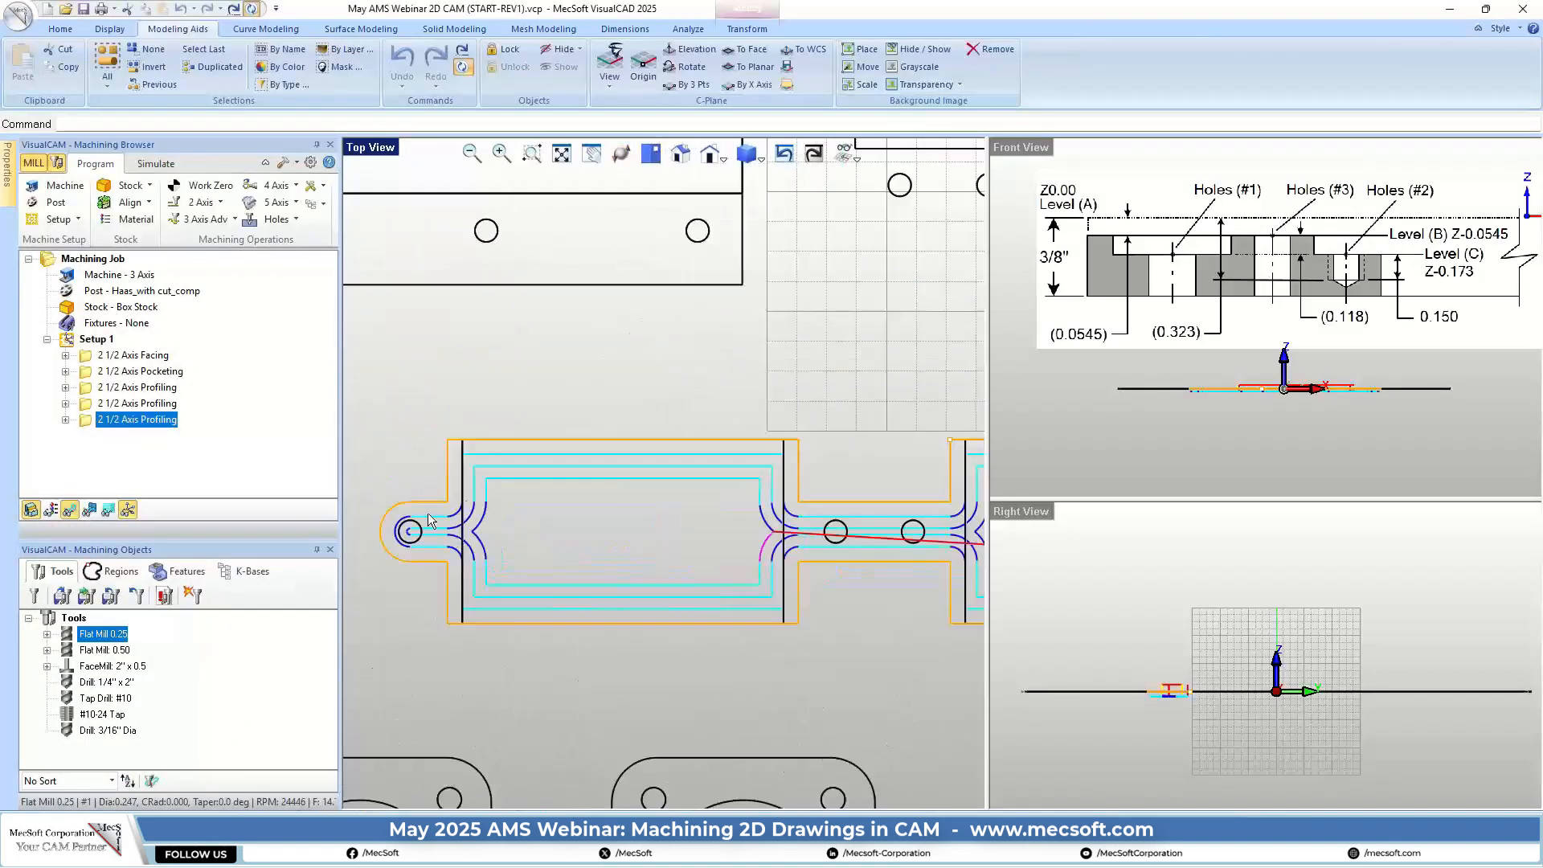
{"action": "scroll", "coordinate": [448, 523], "scroll_direction": "up", "scroll_amount": 1}
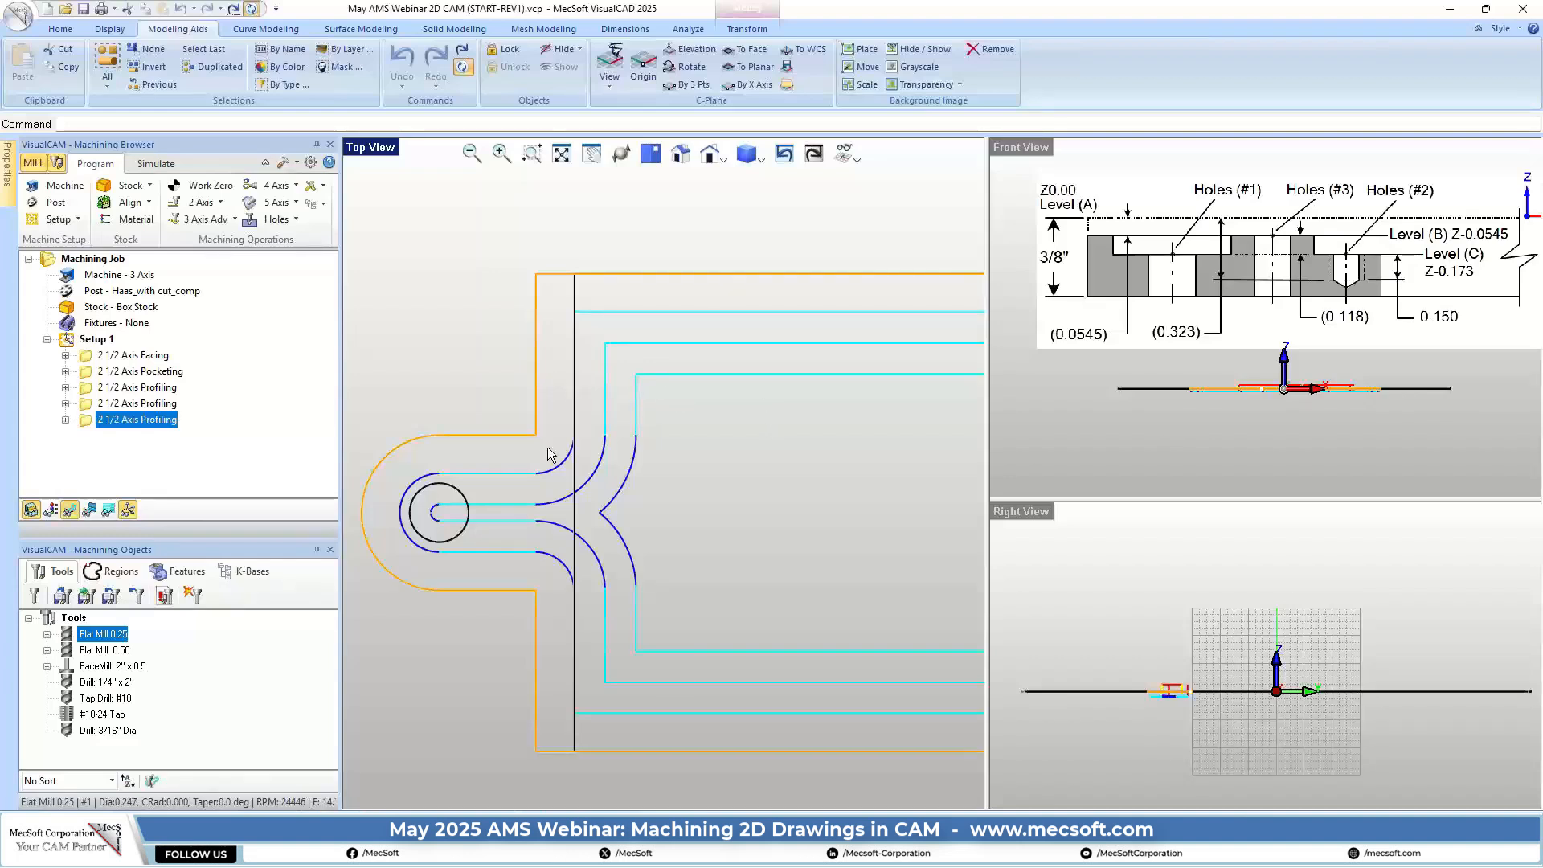
{"action": "scroll", "coordinate": [627, 512], "scroll_direction": "down", "scroll_amount": 5}
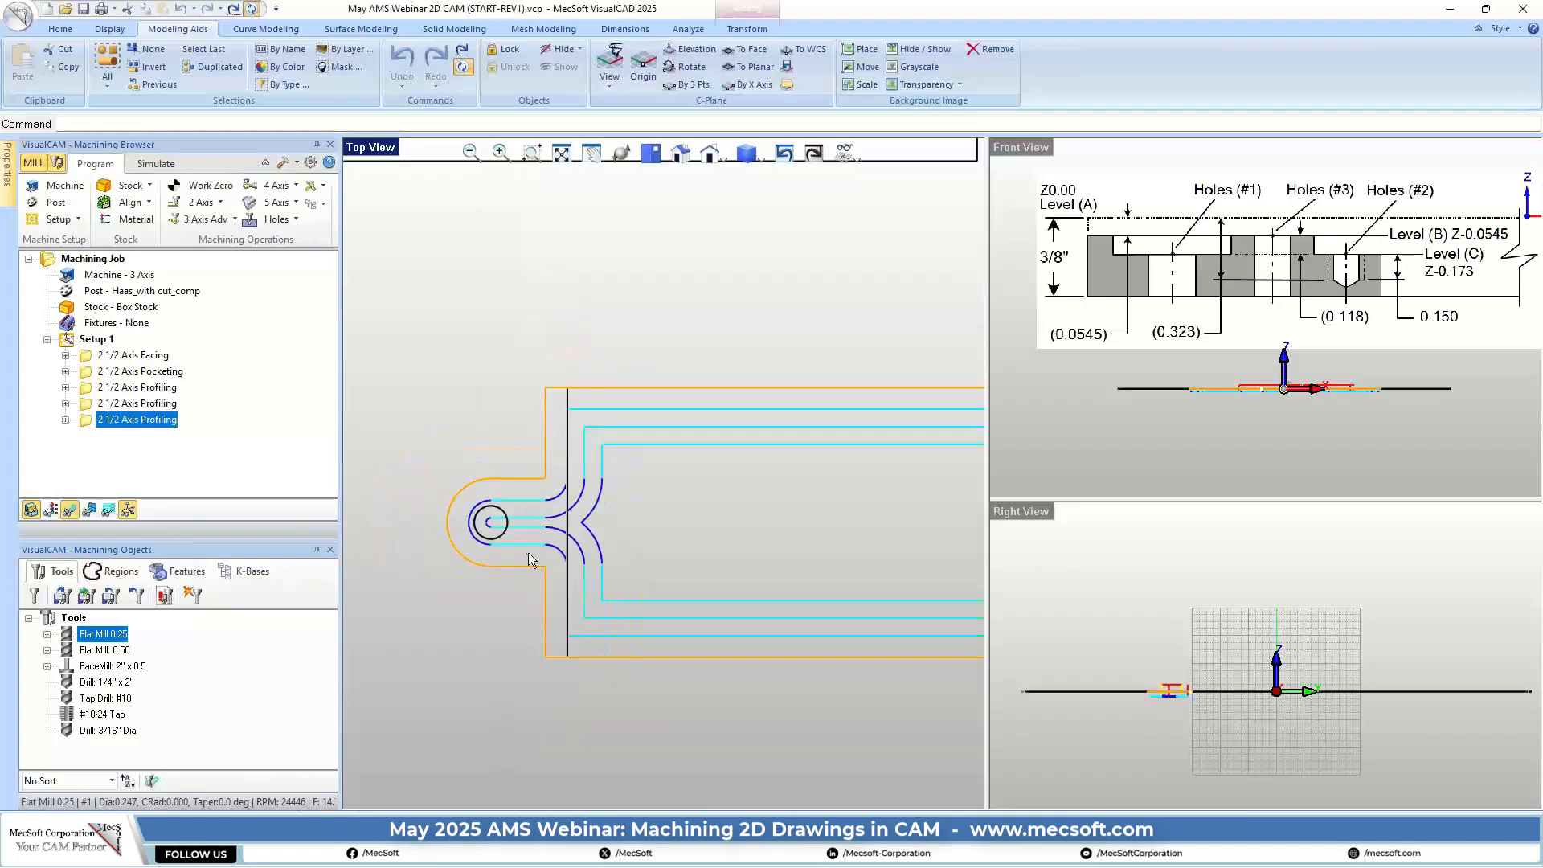
{"action": "scroll", "coordinate": [701, 501], "scroll_direction": "down", "scroll_amount": 6}
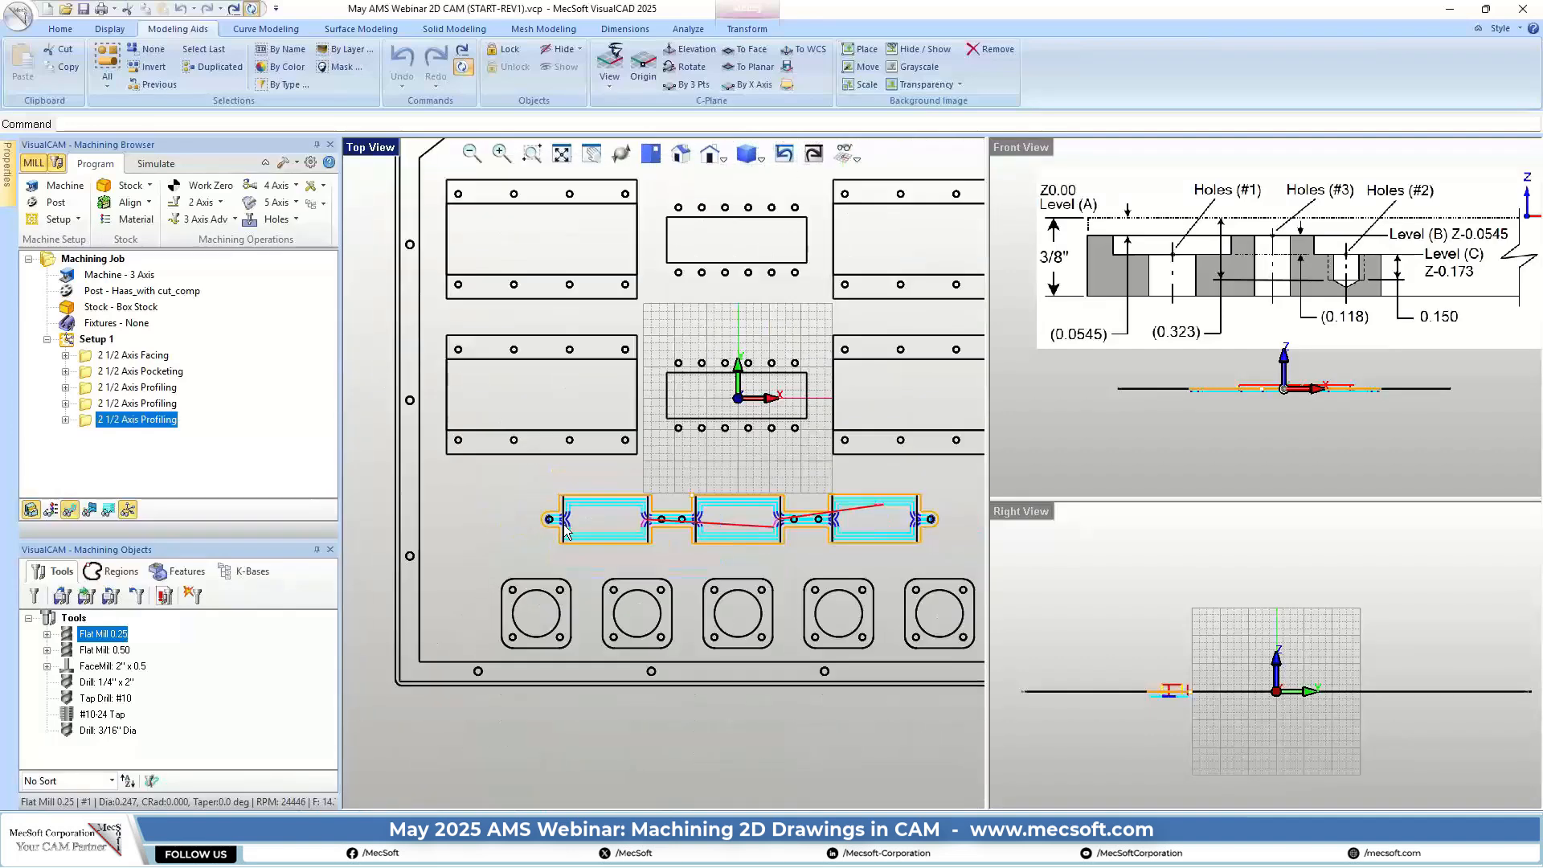
{"action": "scroll", "coordinate": [733, 518], "scroll_direction": "up", "scroll_amount": 1}
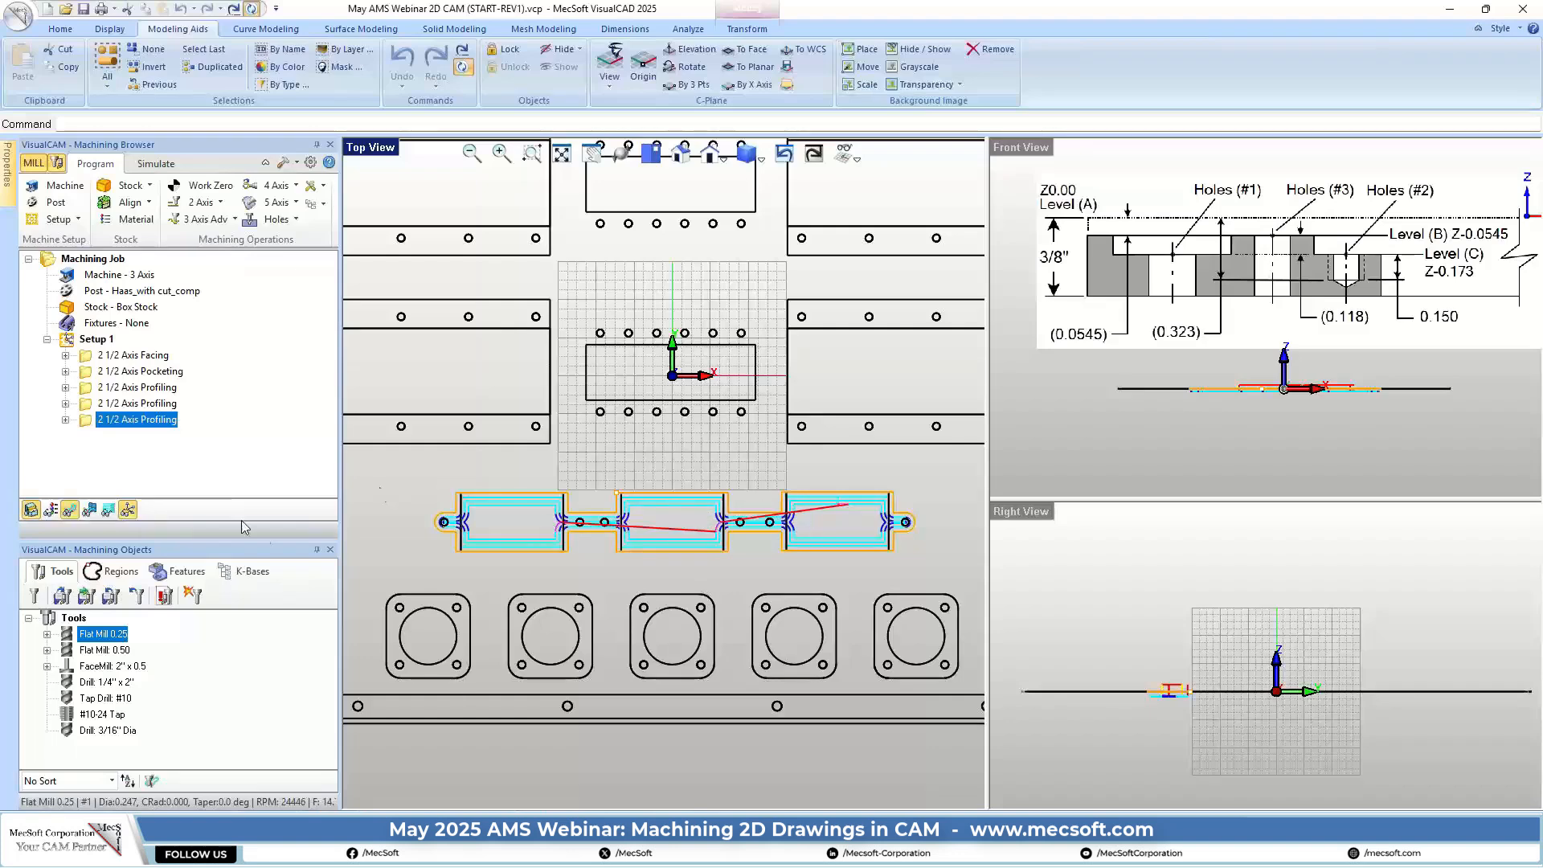
Simulate the last profiling operation and set its simulation color to green
{"action": "left_click", "coordinate": [155, 163]}
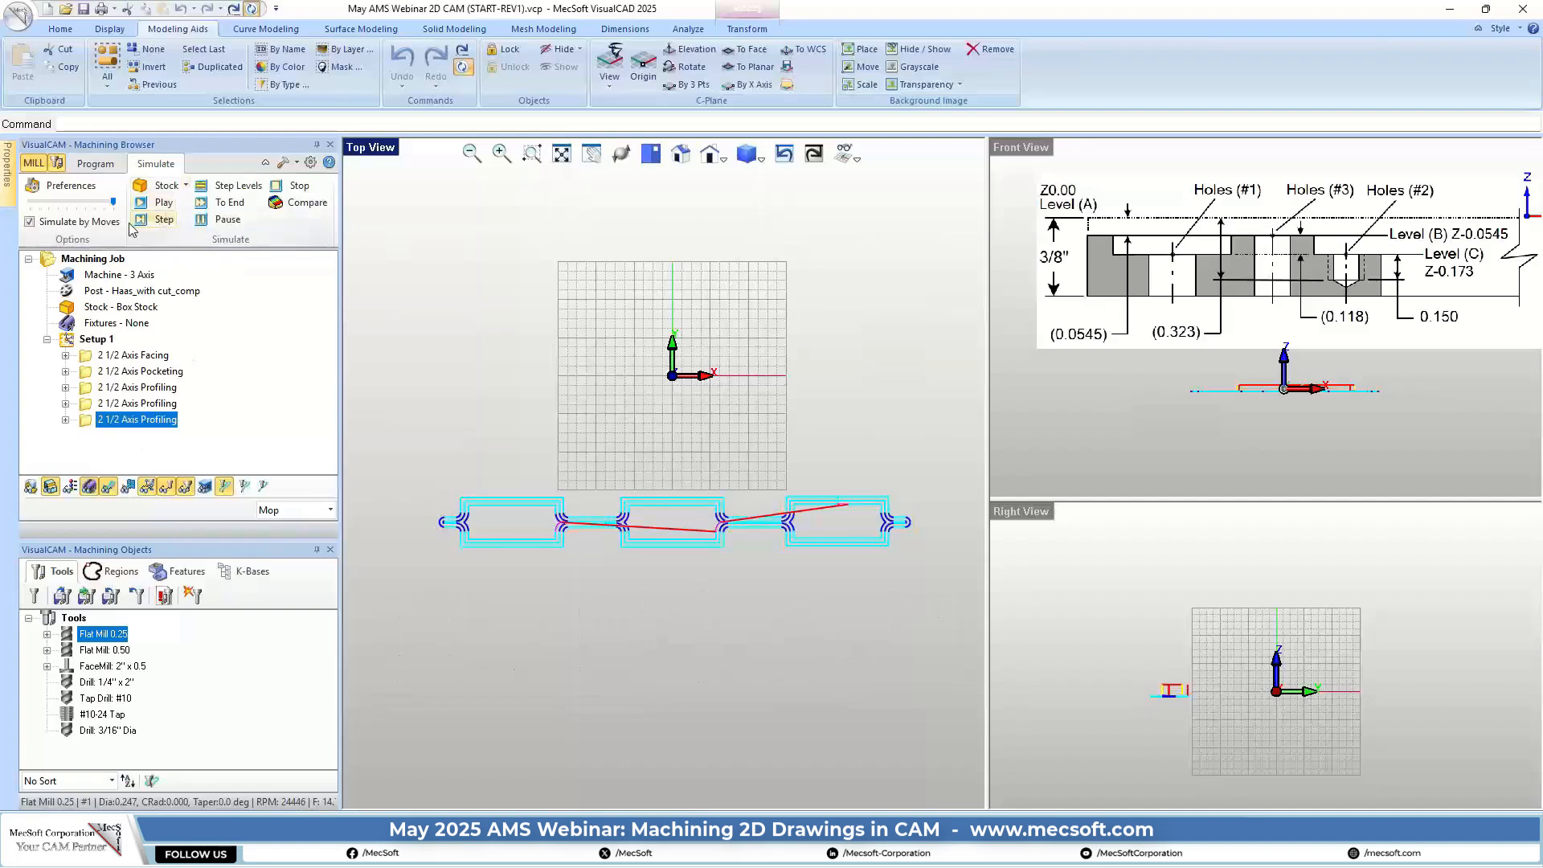
{"action": "left_click", "coordinate": [157, 206]}
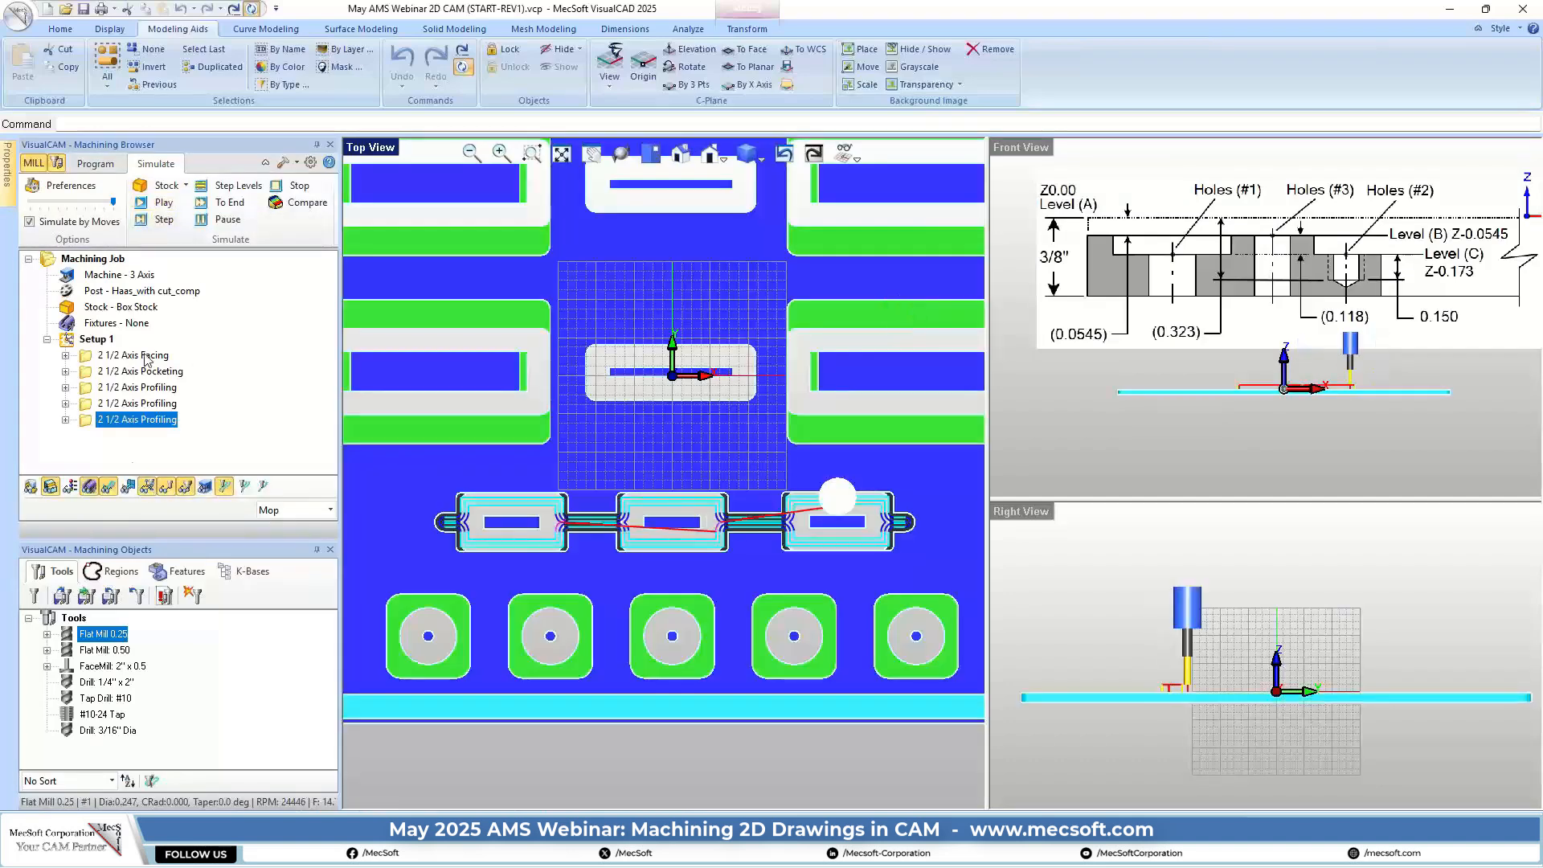
{"action": "right_click", "coordinate": [156, 425]}
{"action": "left_click", "coordinate": [185, 799]}
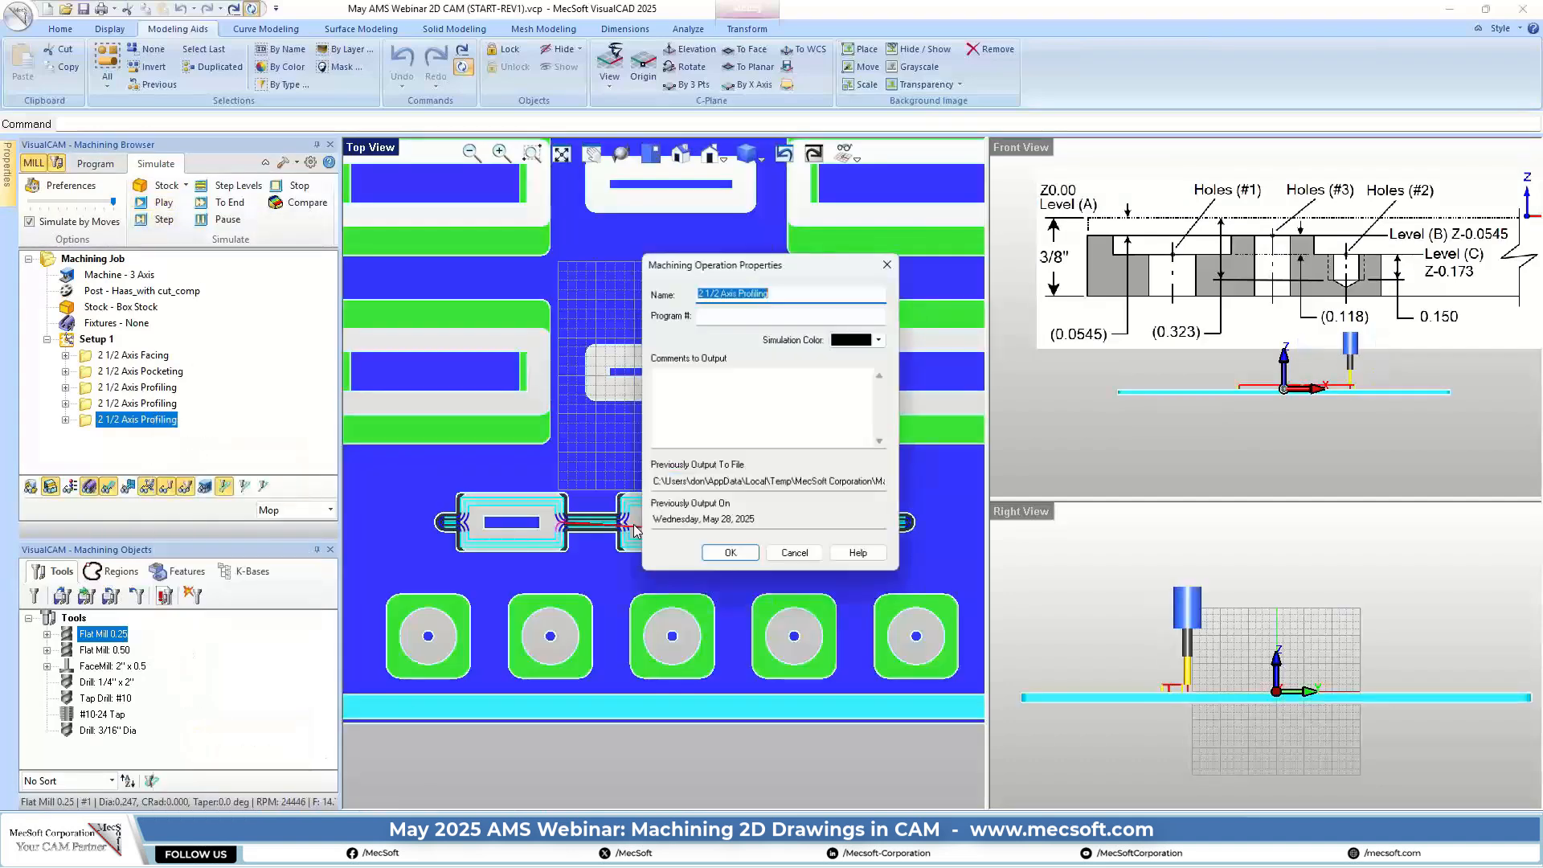
{"action": "left_click", "coordinate": [882, 338]}
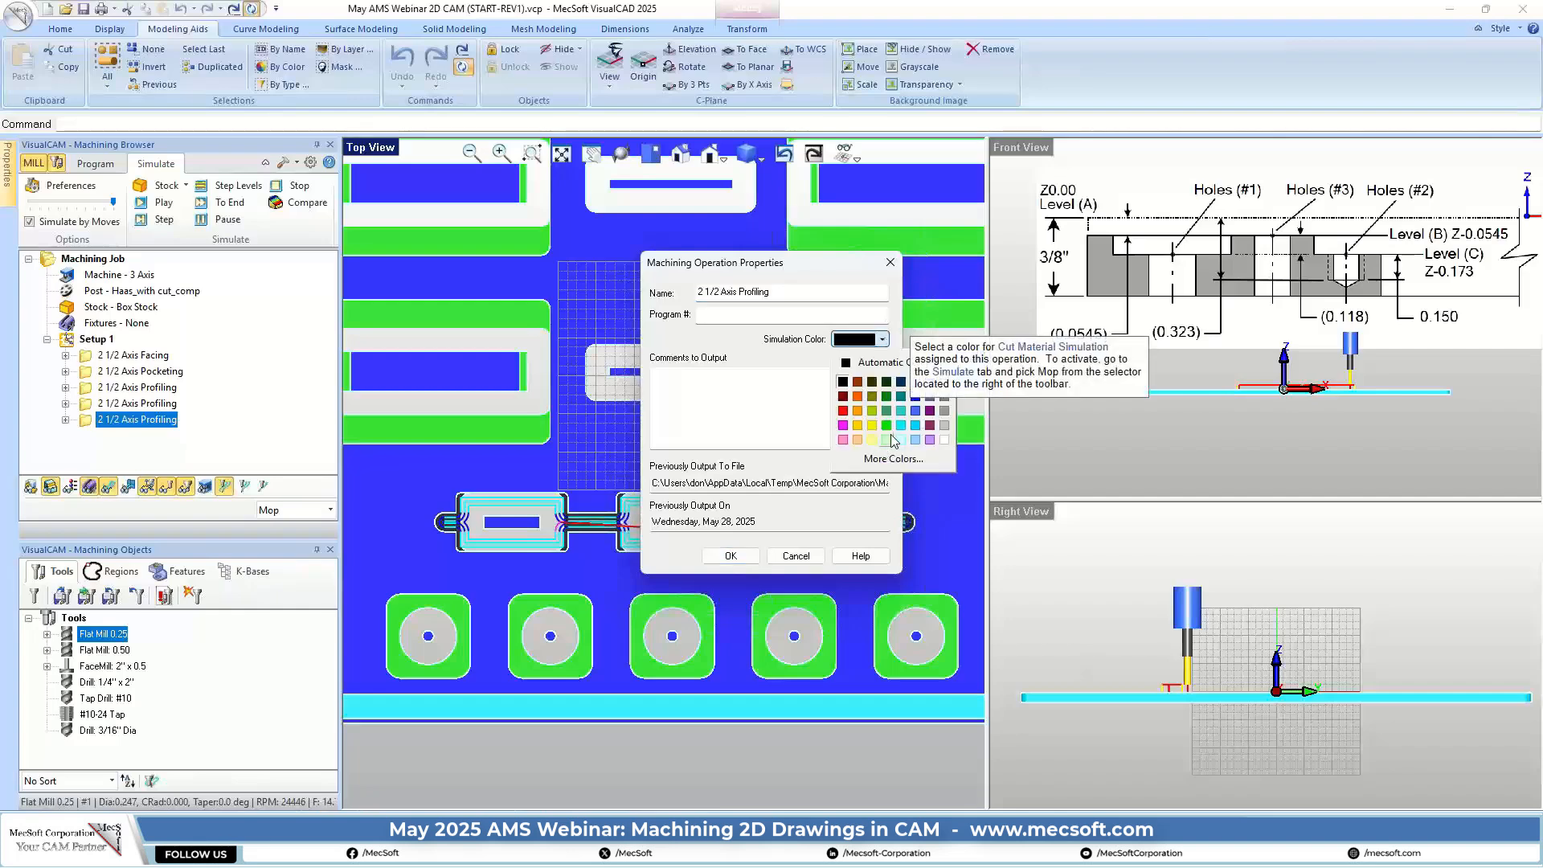
{"action": "left_click", "coordinate": [889, 434]}
{"action": "left_click", "coordinate": [730, 555]}
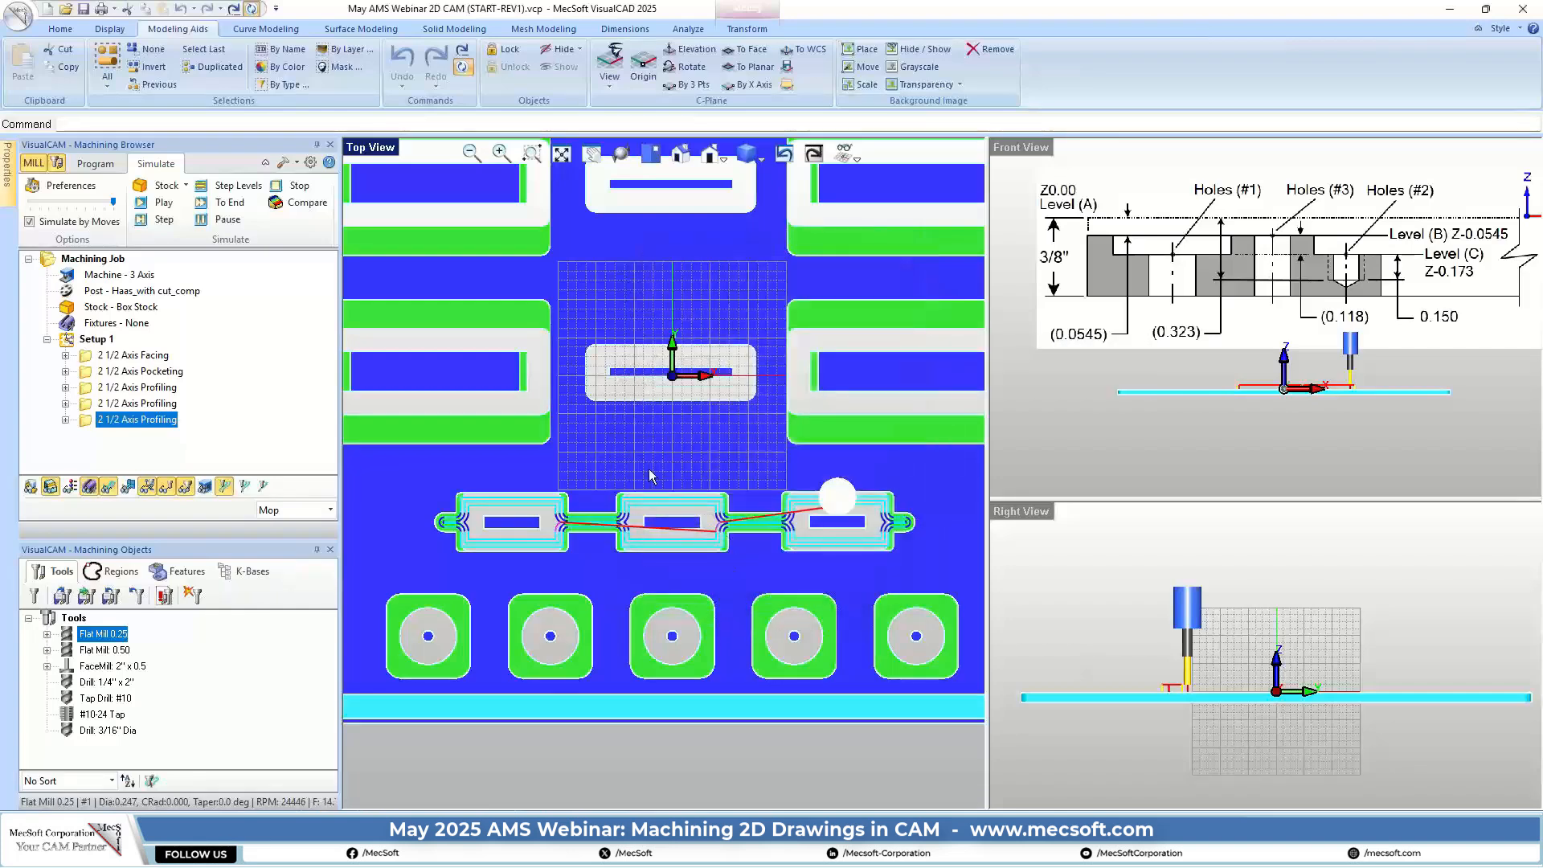
Hide the toolpath display and examine the simulated cut of the linked outline in isometric and top views
{"action": "left_click", "coordinate": [108, 487]}
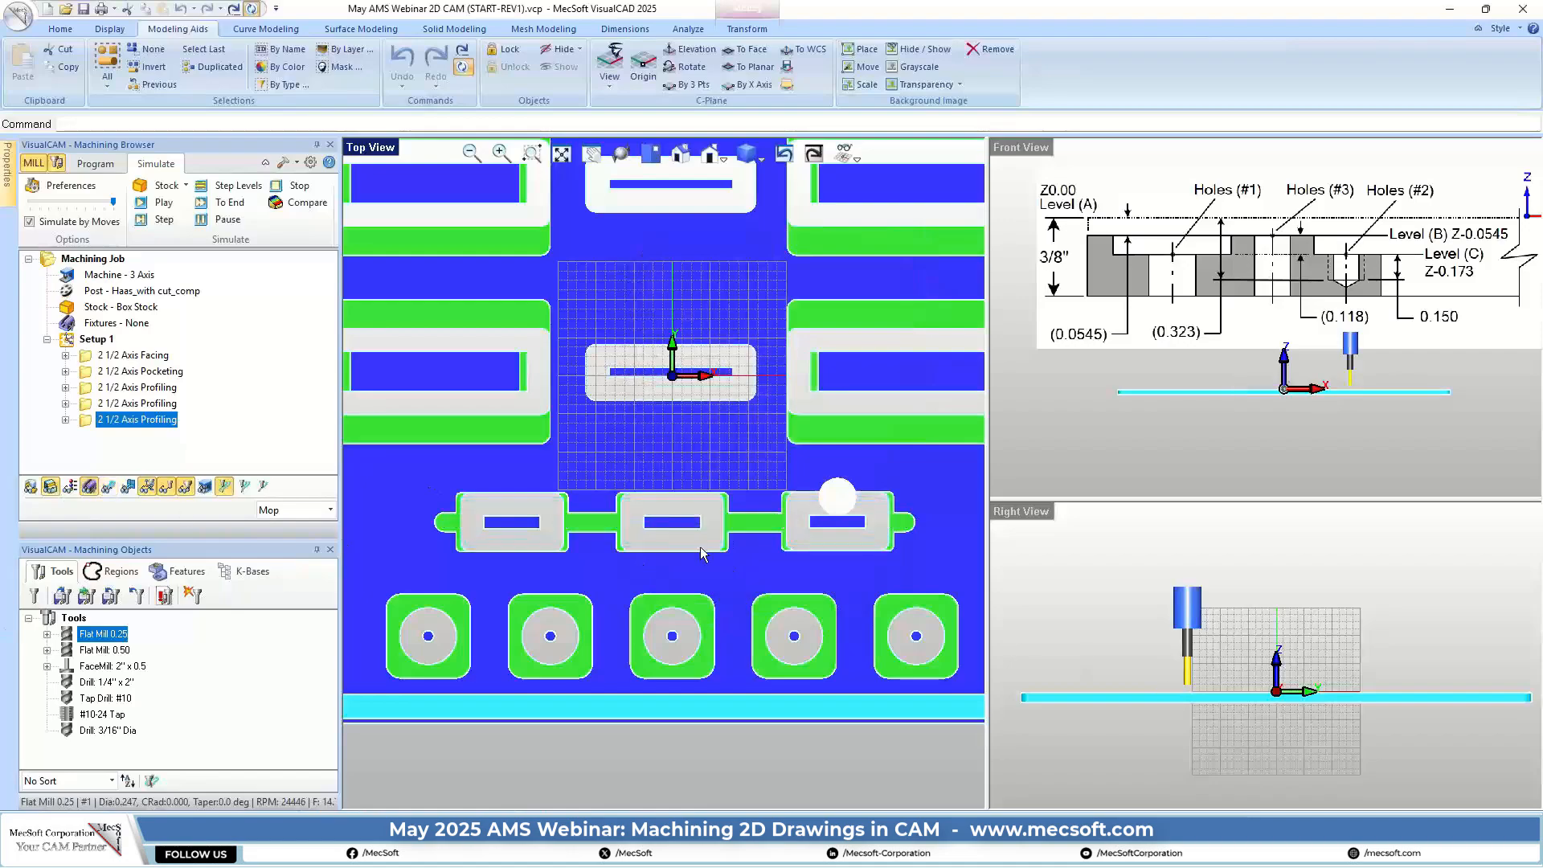
{"action": "left_click", "coordinate": [681, 153]}
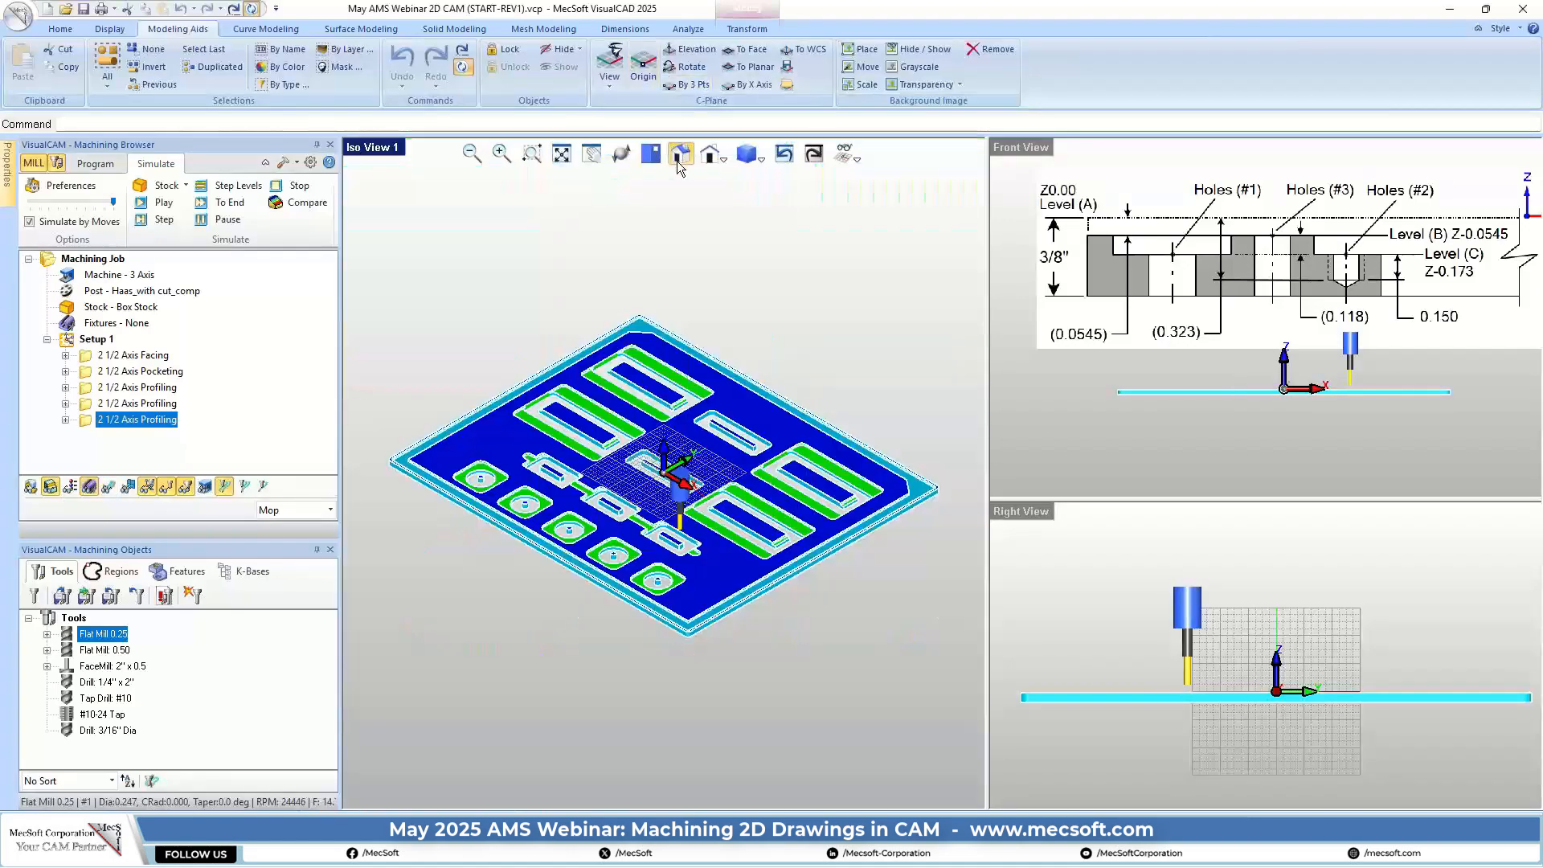
{"action": "scroll", "coordinate": [606, 471], "scroll_direction": "up", "scroll_amount": 10}
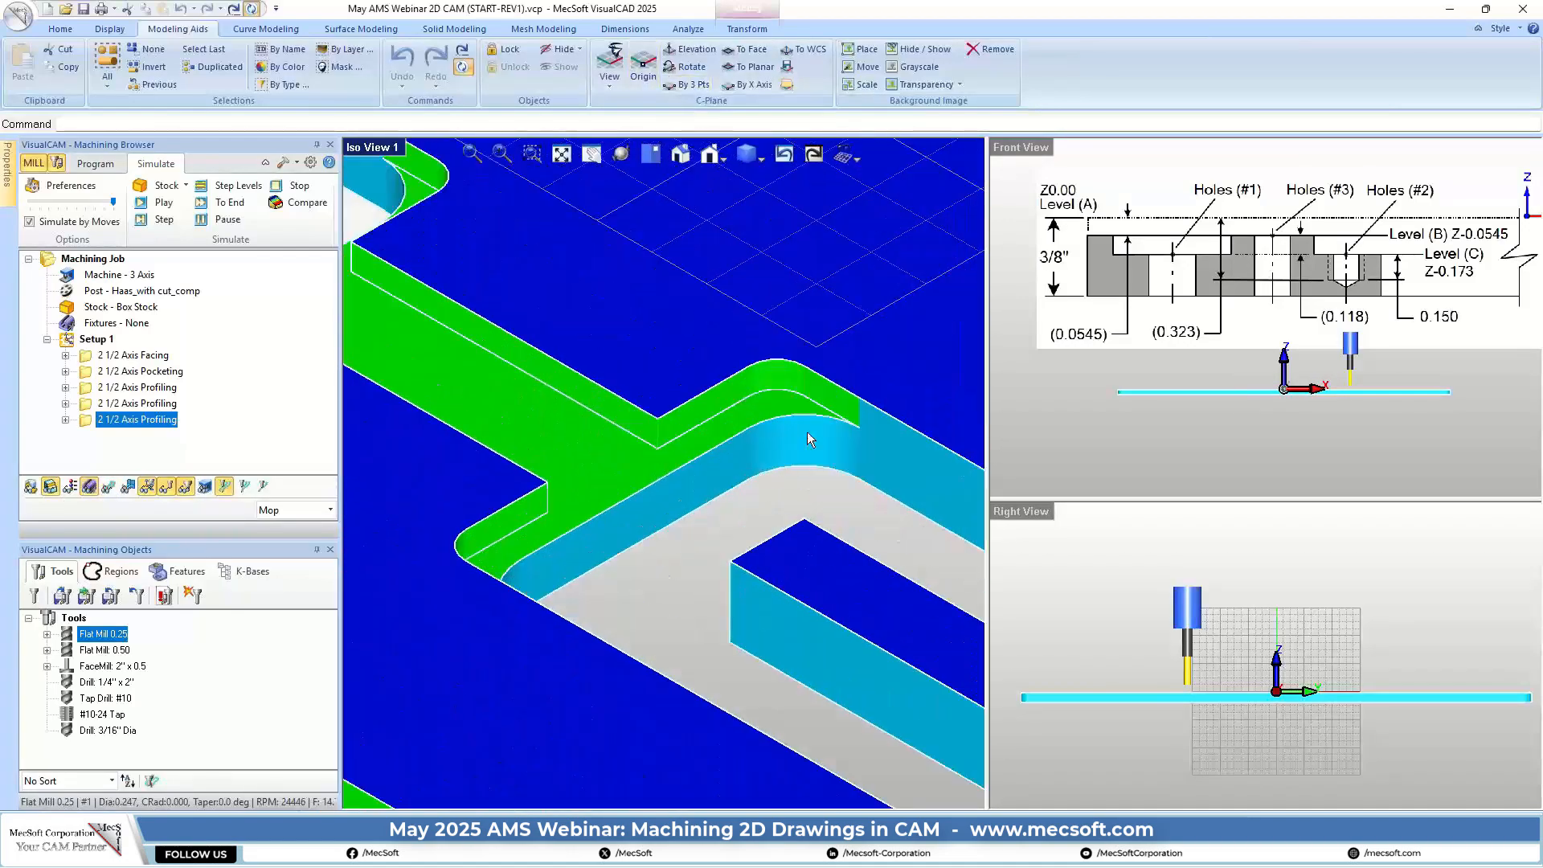
{"action": "scroll", "coordinate": [564, 474], "scroll_direction": "down", "scroll_amount": 10}
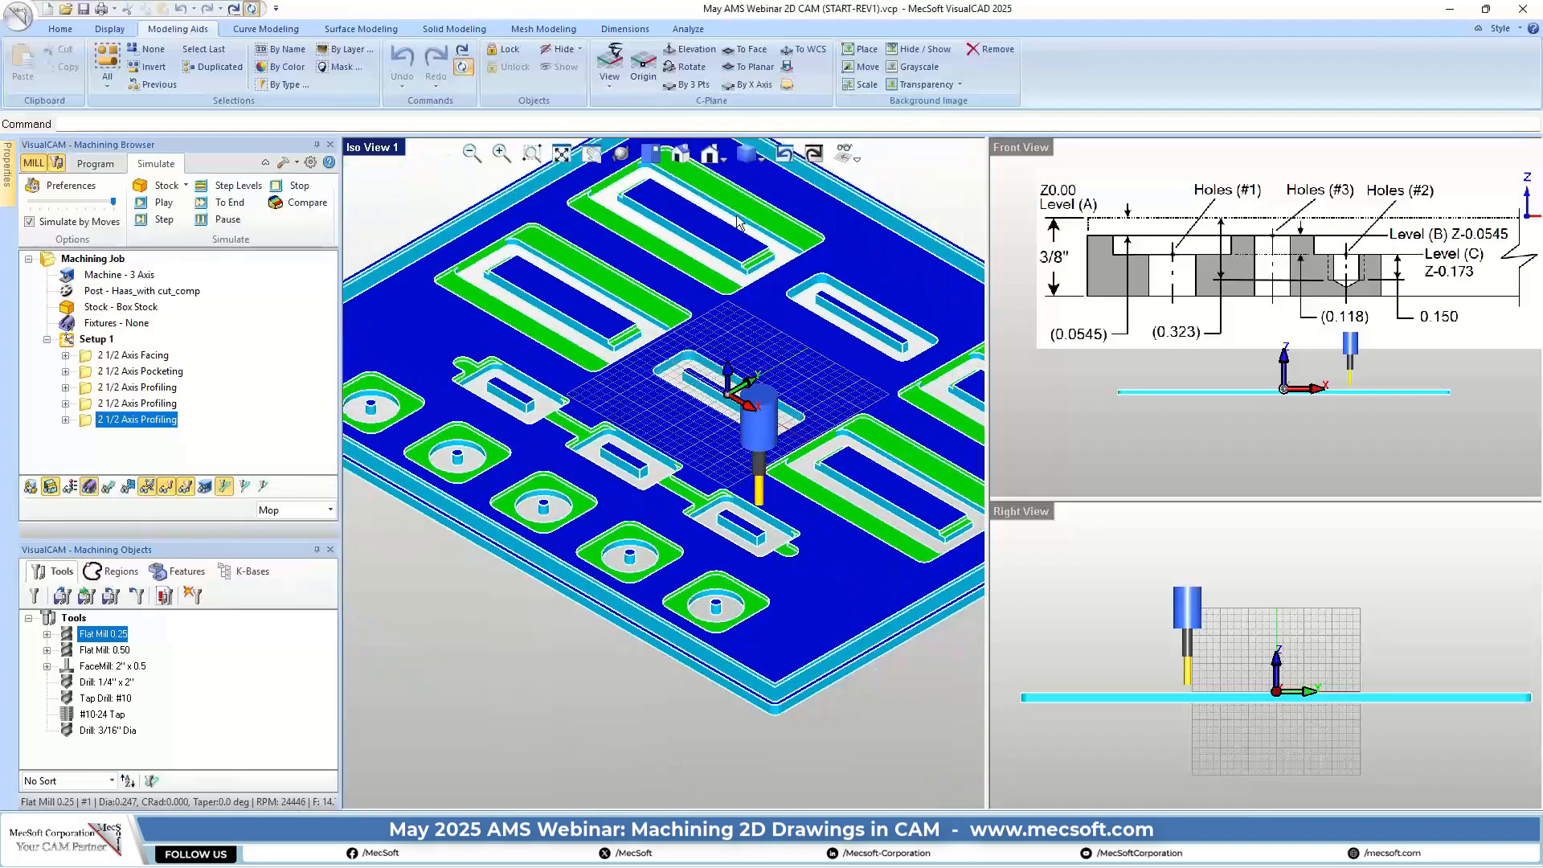
{"action": "left_click", "coordinate": [654, 159]}
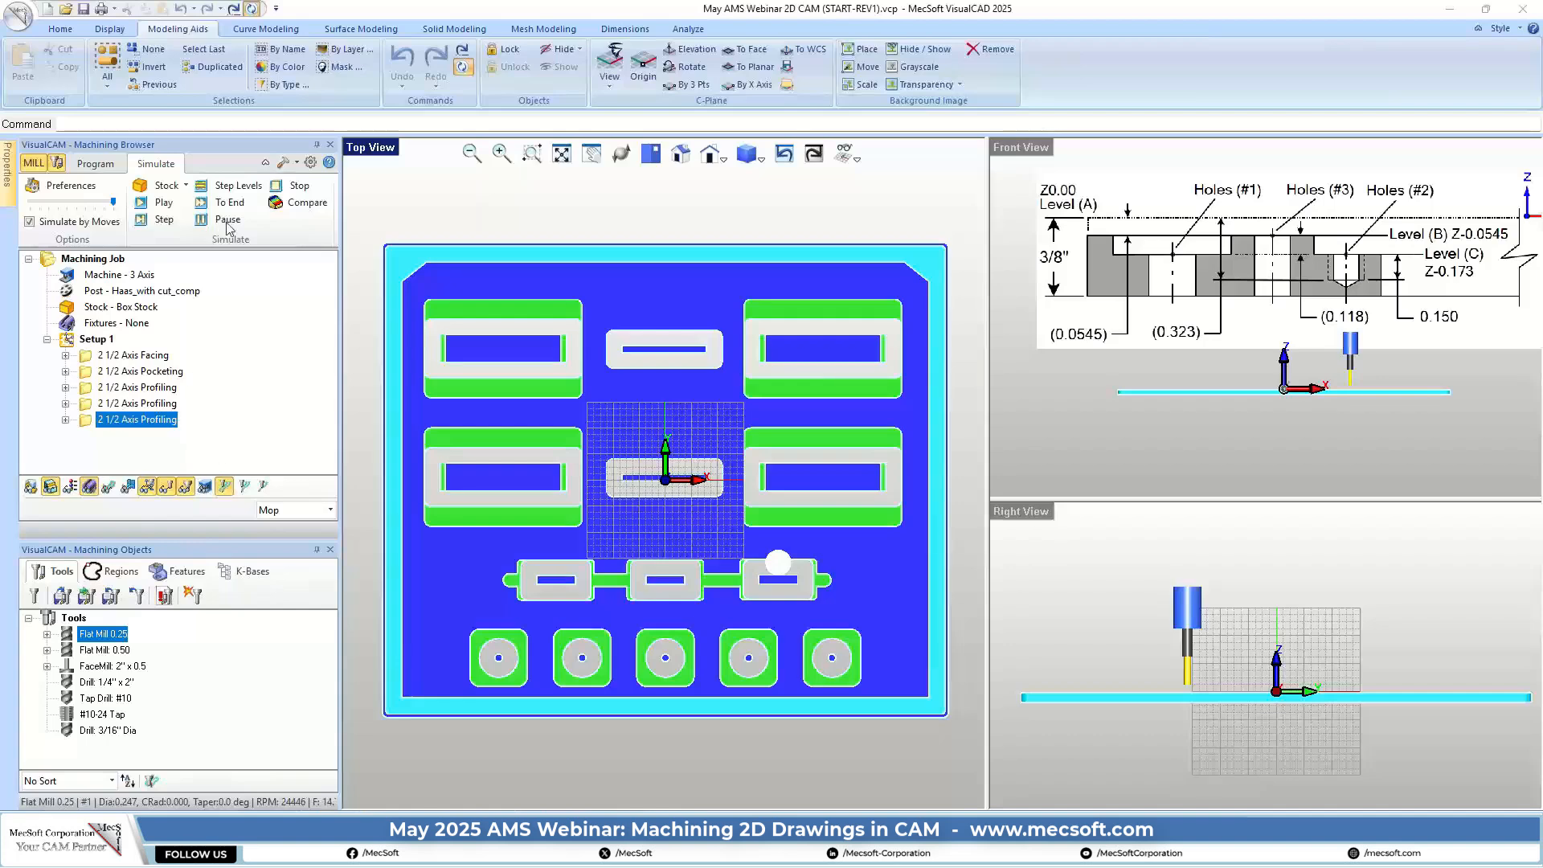
Create a drilling operation using the first predefined machining region set, the holes along the panel's outer border
{"action": "left_click", "coordinate": [97, 164]}
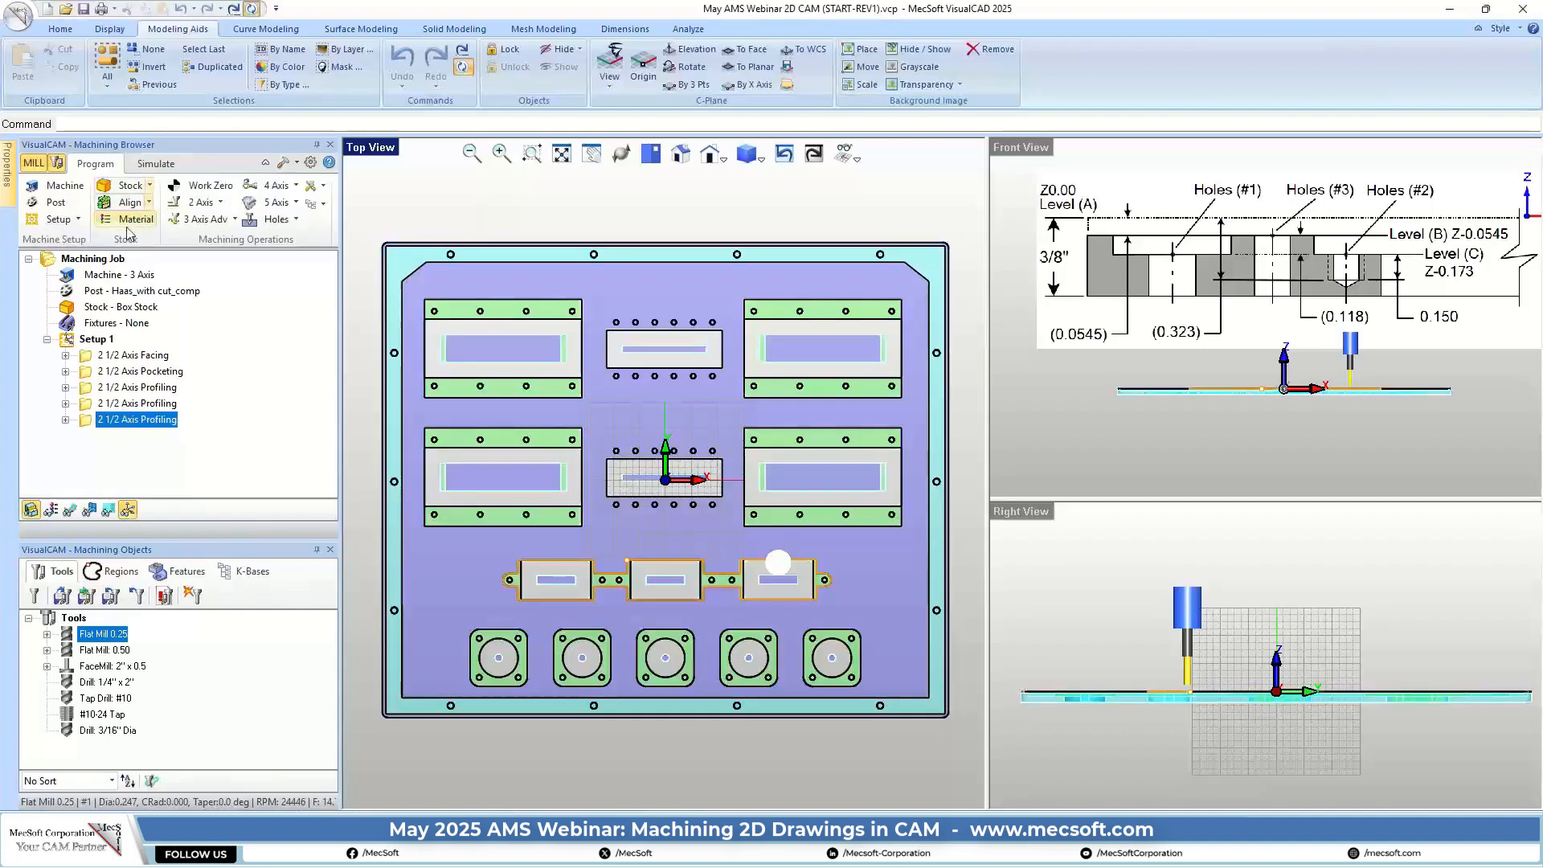
{"action": "left_click", "coordinate": [276, 221]}
{"action": "left_click", "coordinate": [270, 250]}
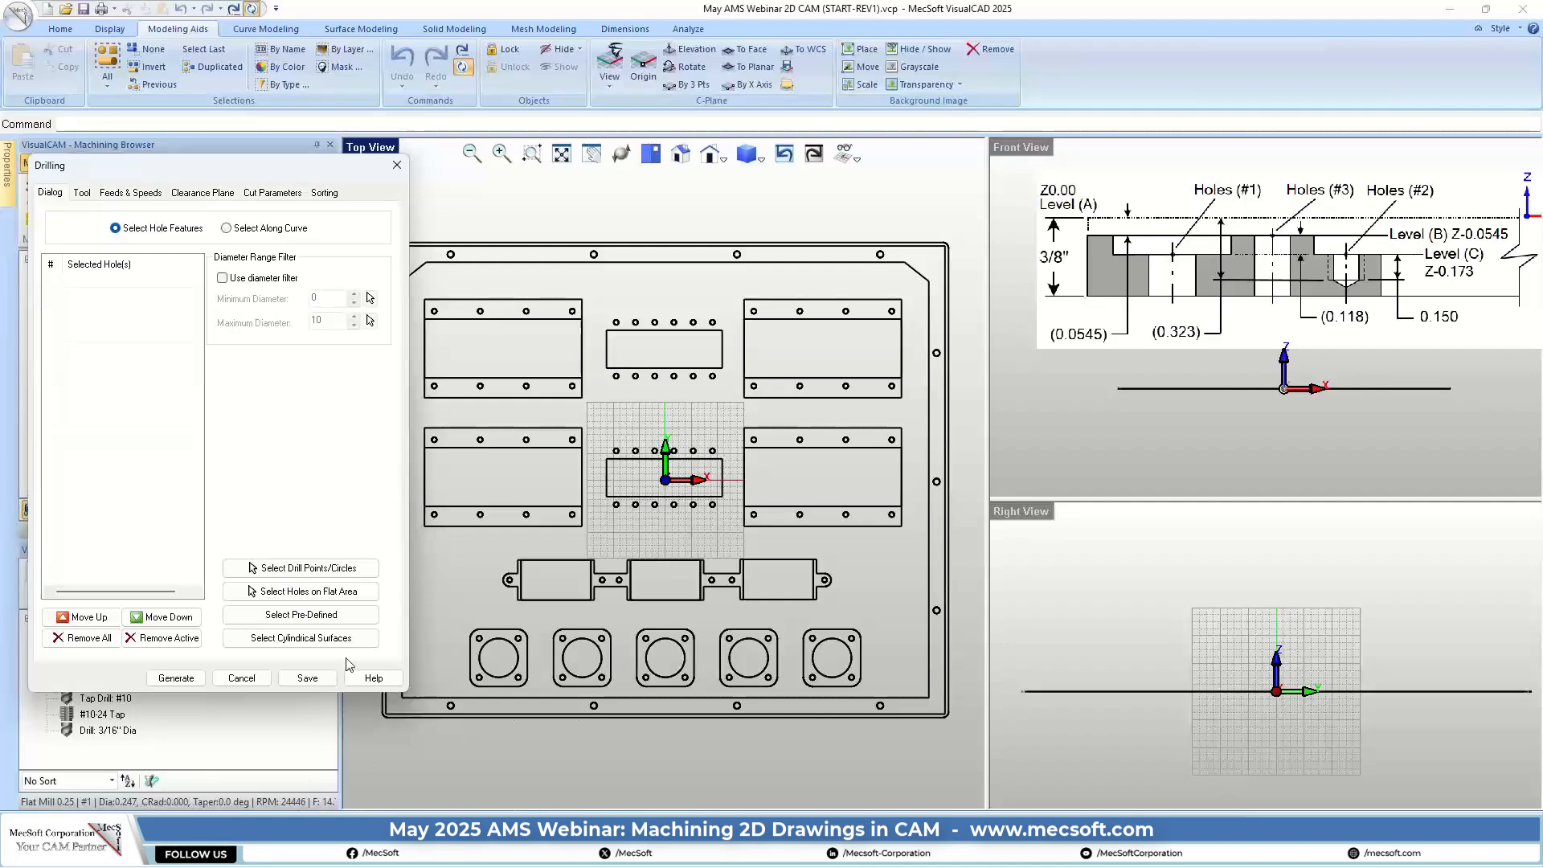
{"action": "left_click", "coordinate": [306, 616]}
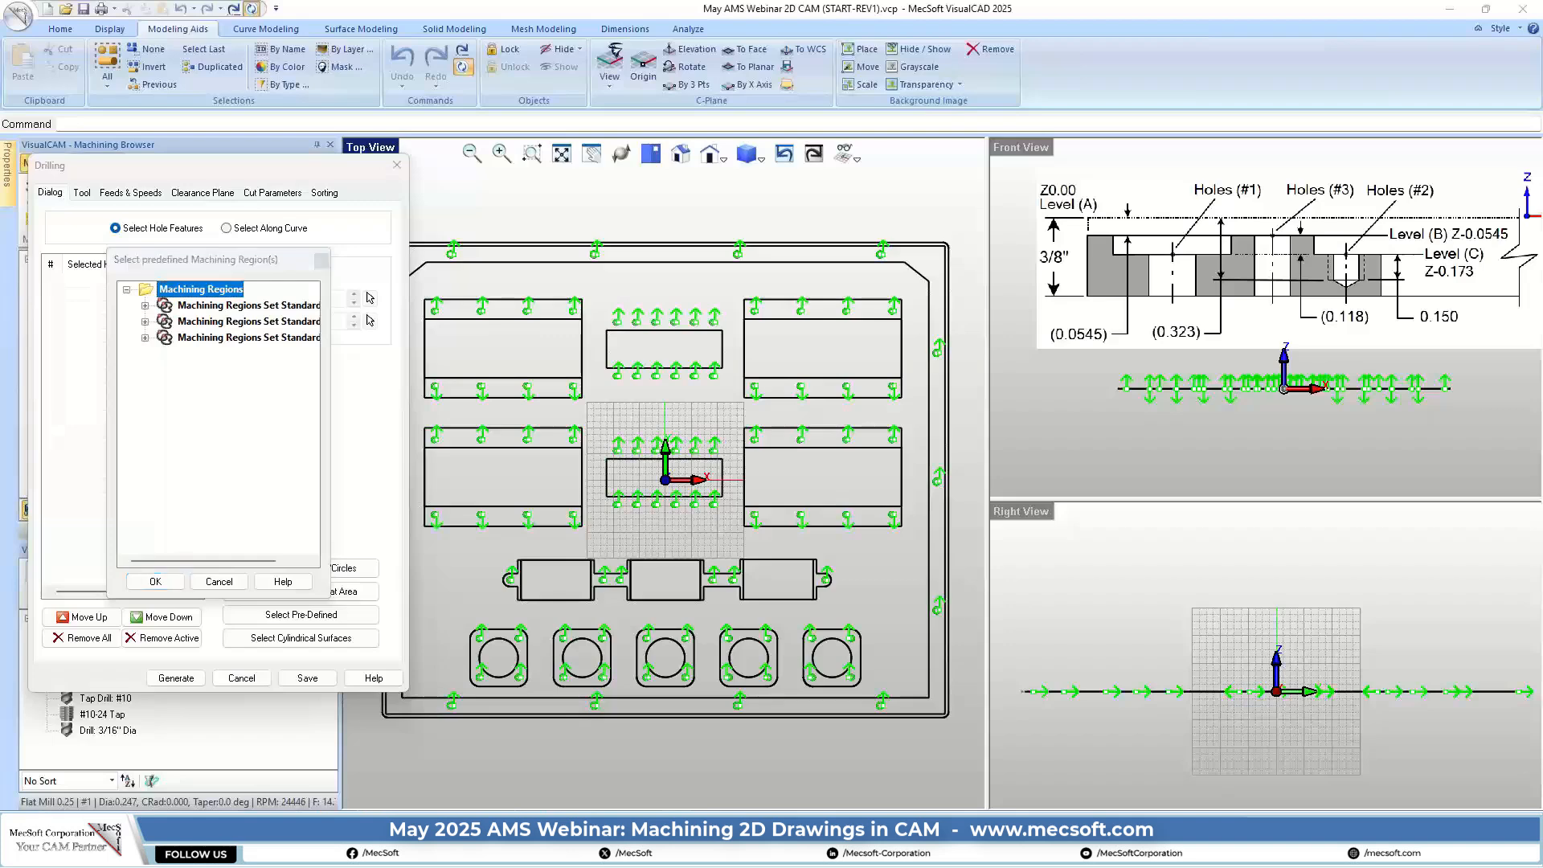
{"action": "left_click", "coordinate": [204, 307]}
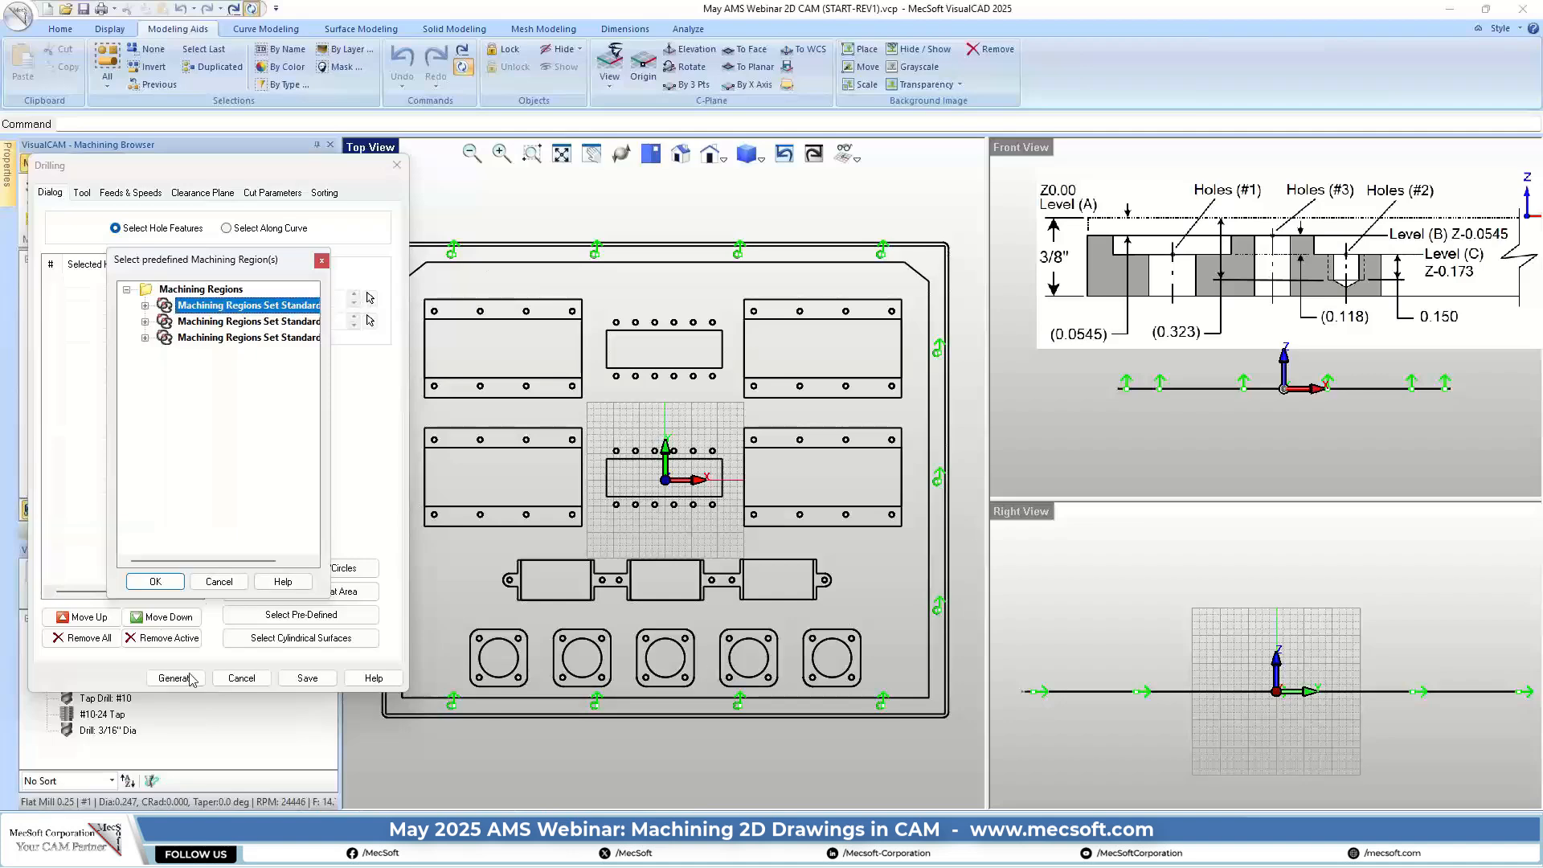
{"action": "left_click", "coordinate": [155, 581]}
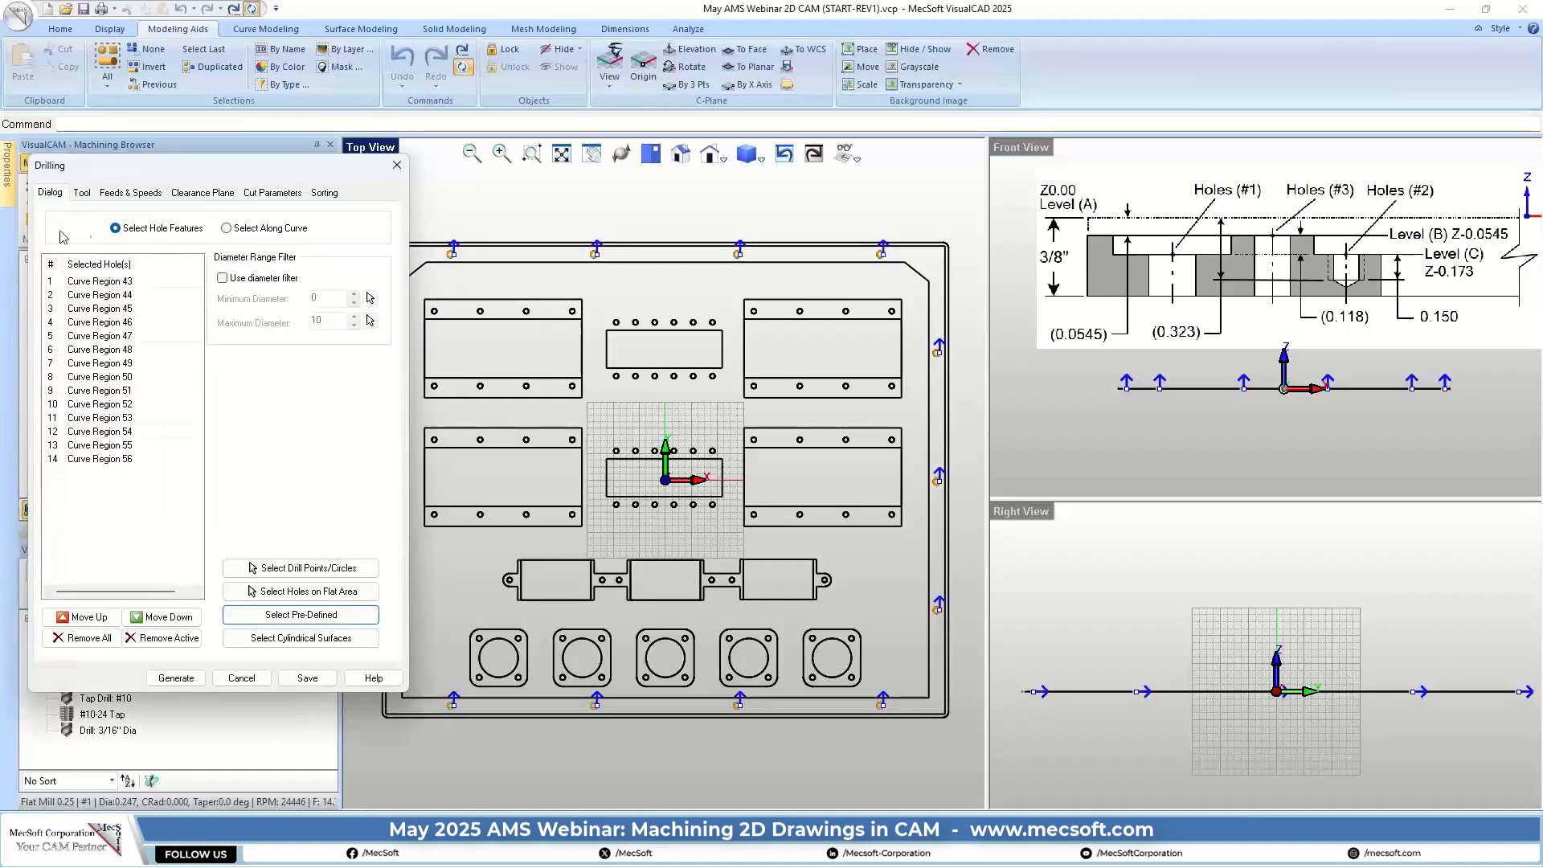
Assign the Drill 1/4" x 2" tool to the drilling operation and set the drill type to Deep Drill
{"action": "left_click", "coordinate": [82, 193]}
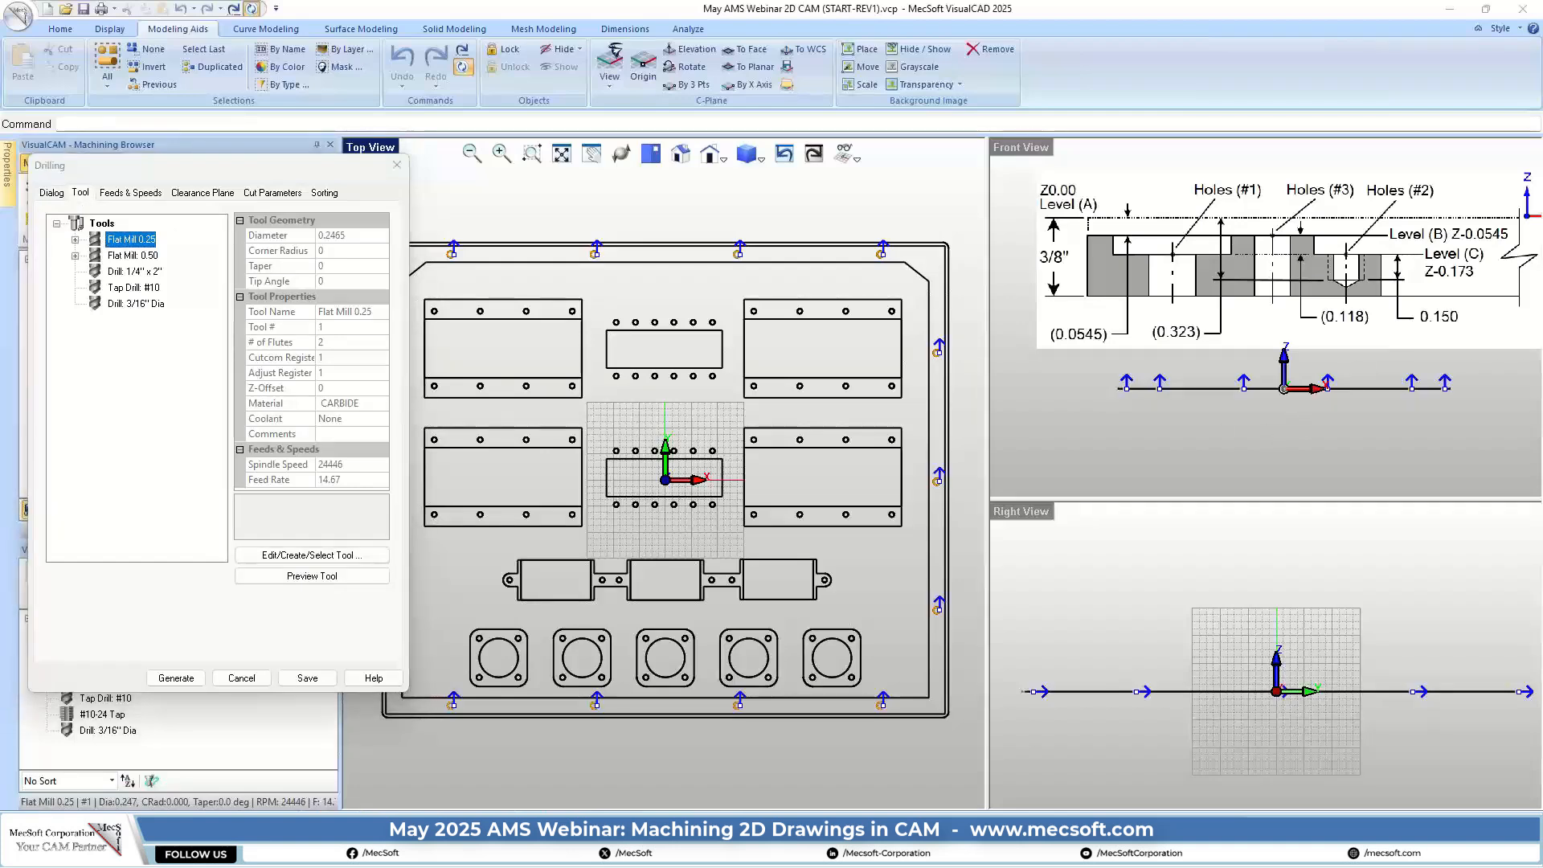
{"action": "left_click", "coordinate": [121, 272]}
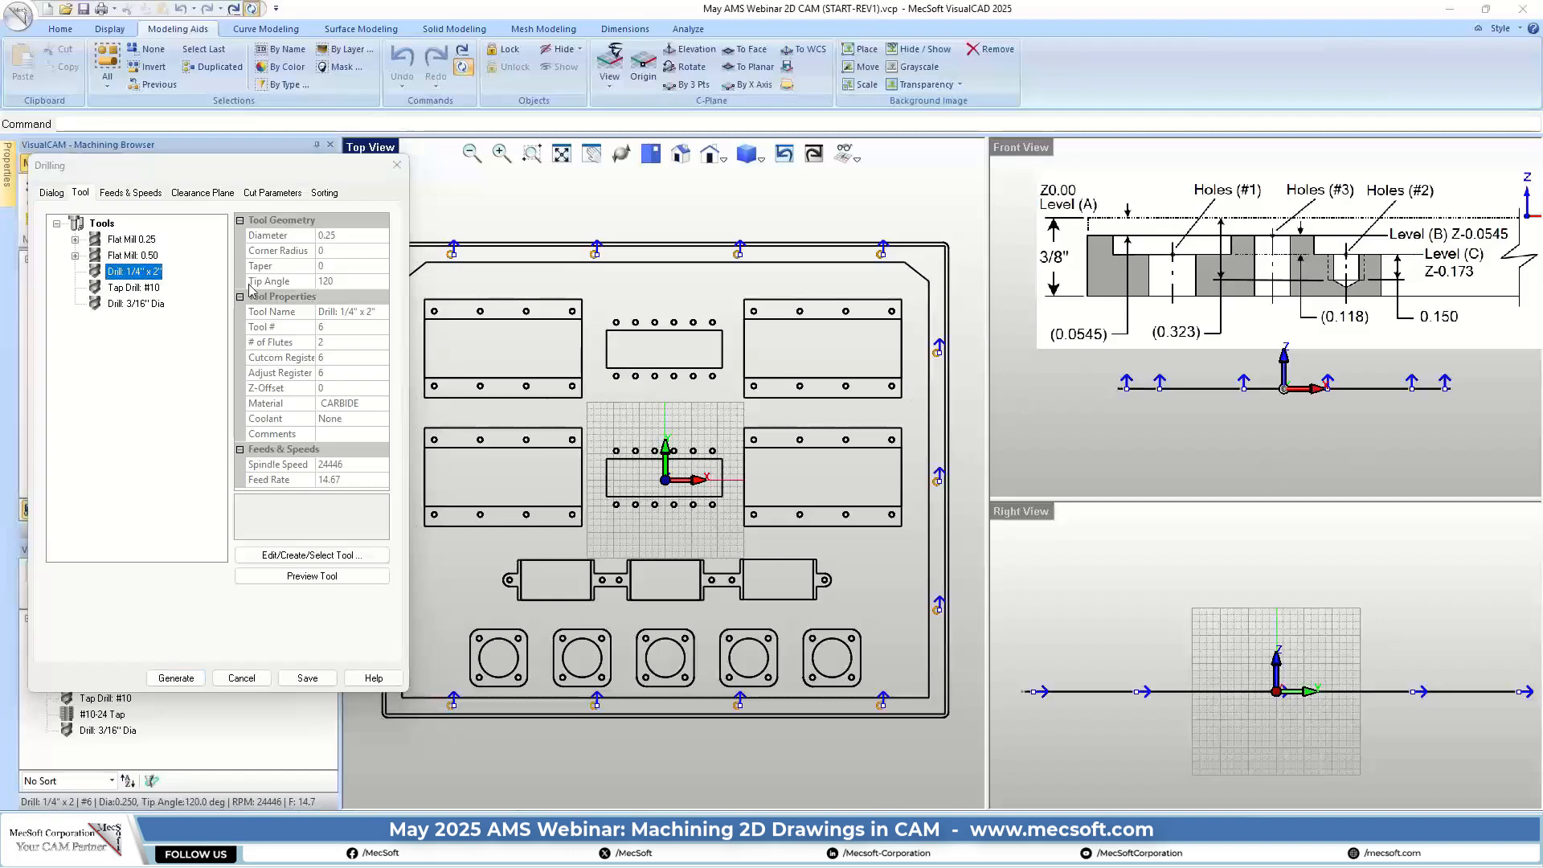
{"action": "left_click", "coordinate": [267, 193]}
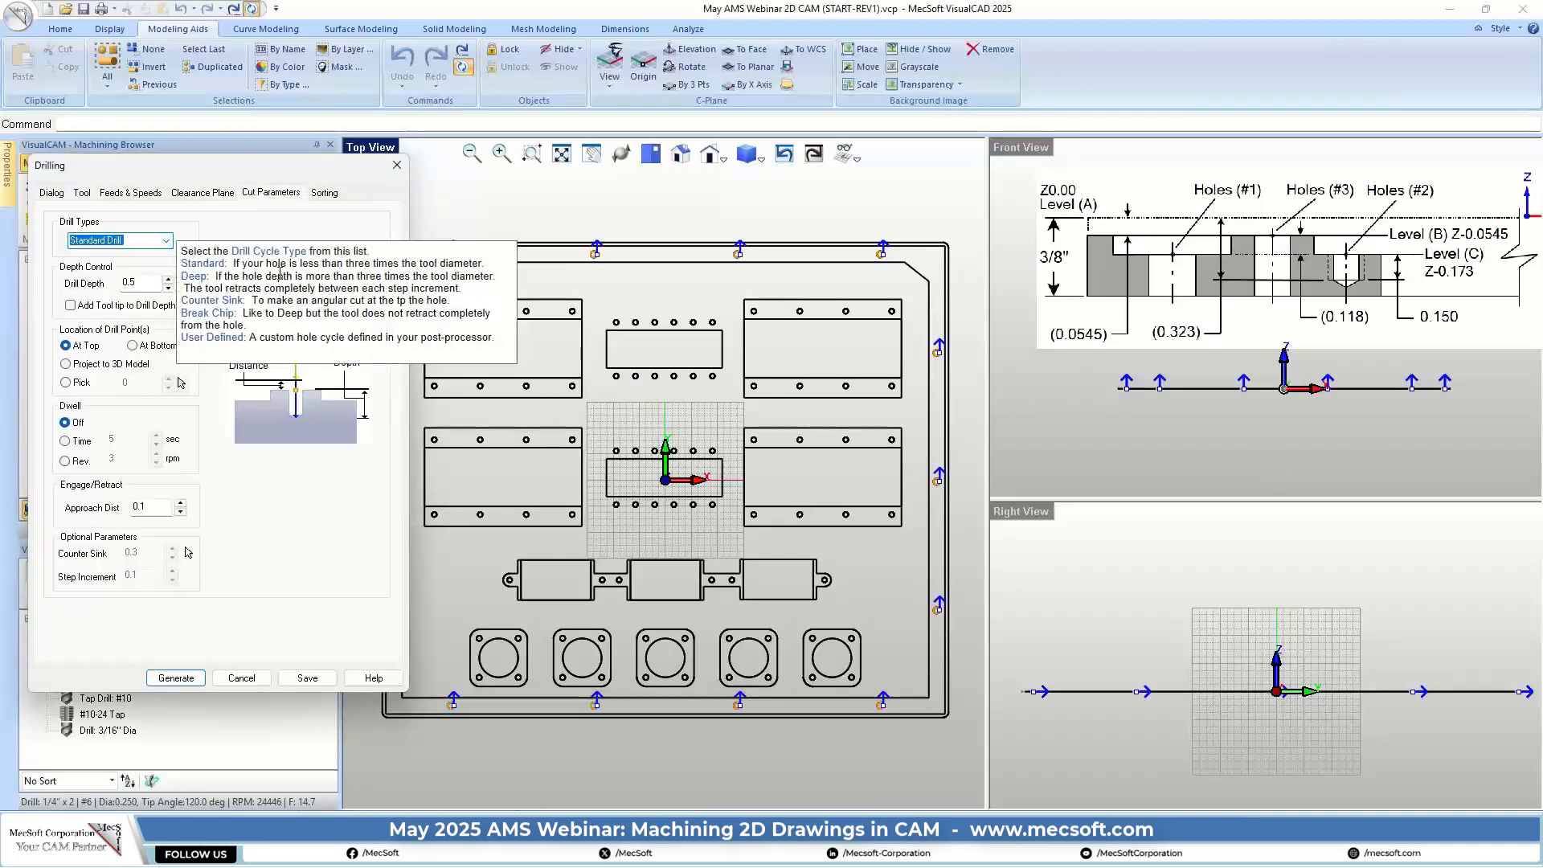
{"action": "left_click", "coordinate": [165, 240]}
{"action": "left_click", "coordinate": [90, 265]}
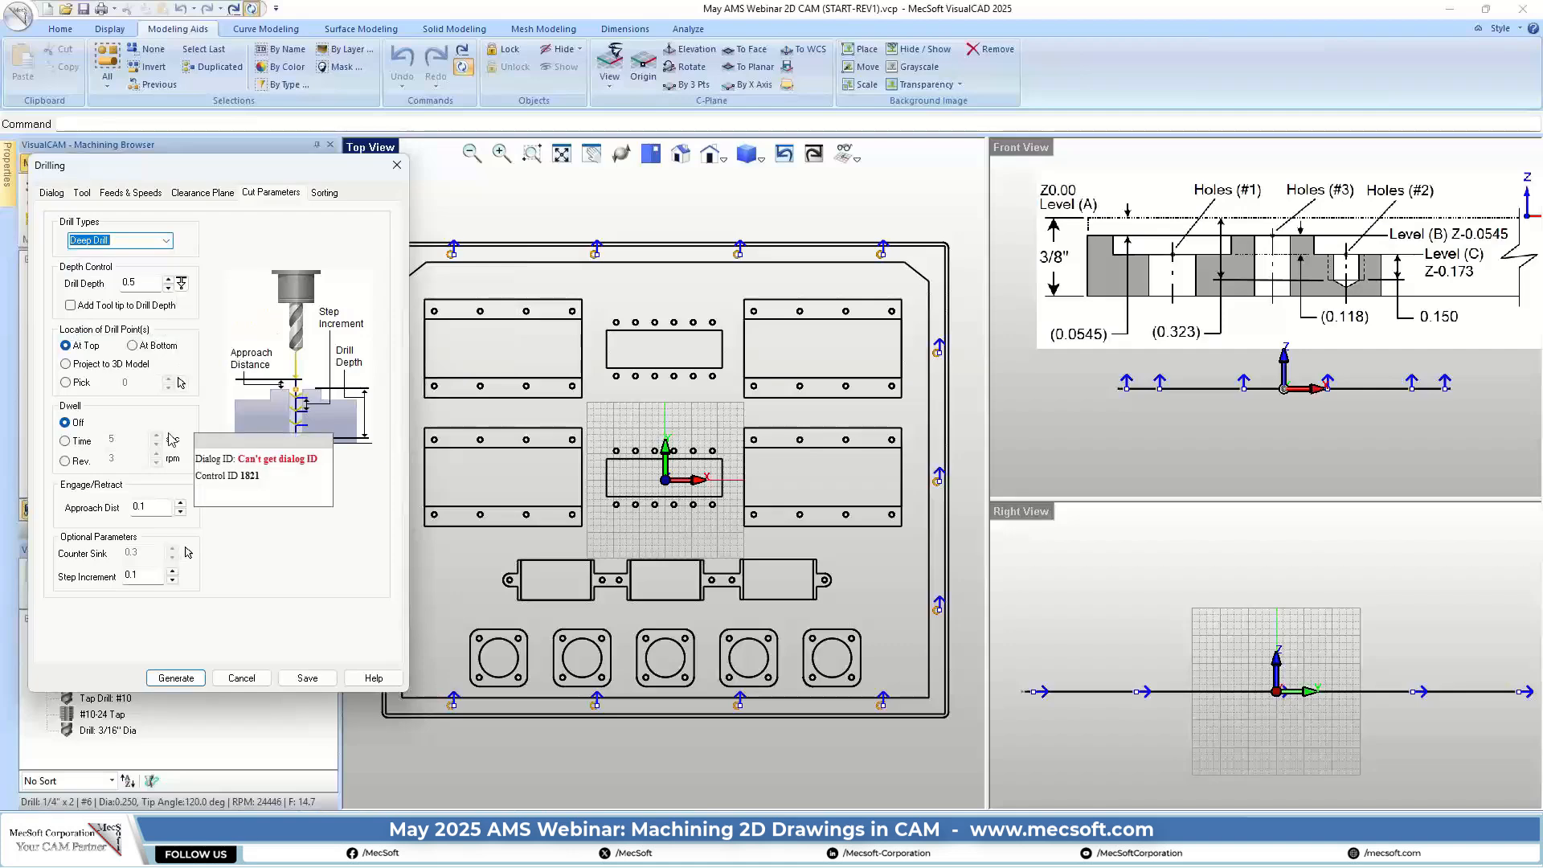
Set the drill depth to 0.375 and add the tool tip to the drill depth
{"action": "scroll", "coordinate": [1189, 359], "scroll_direction": "up", "scroll_amount": 3}
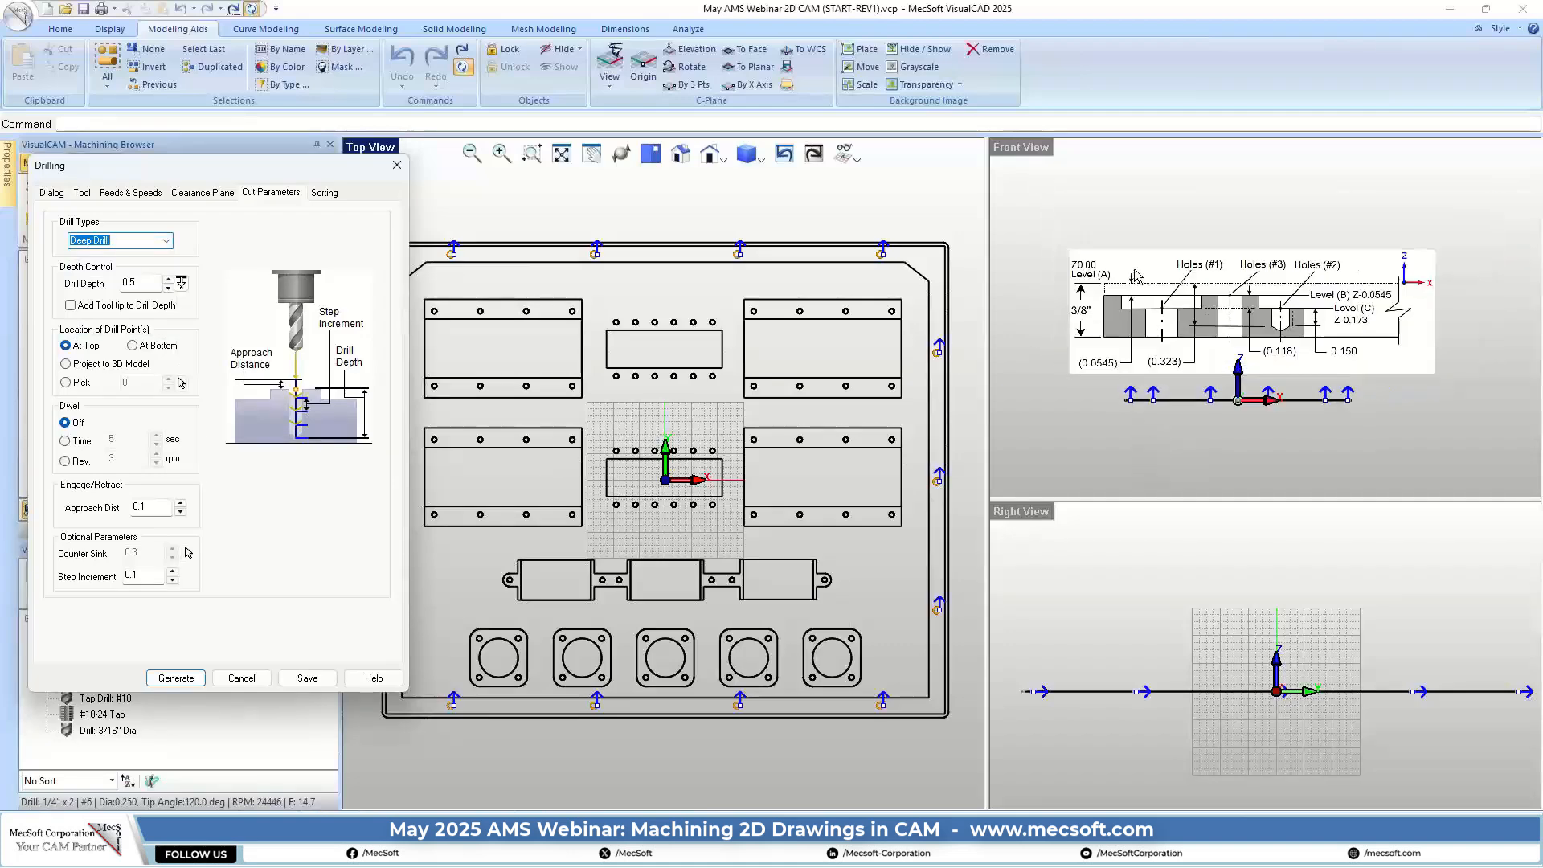
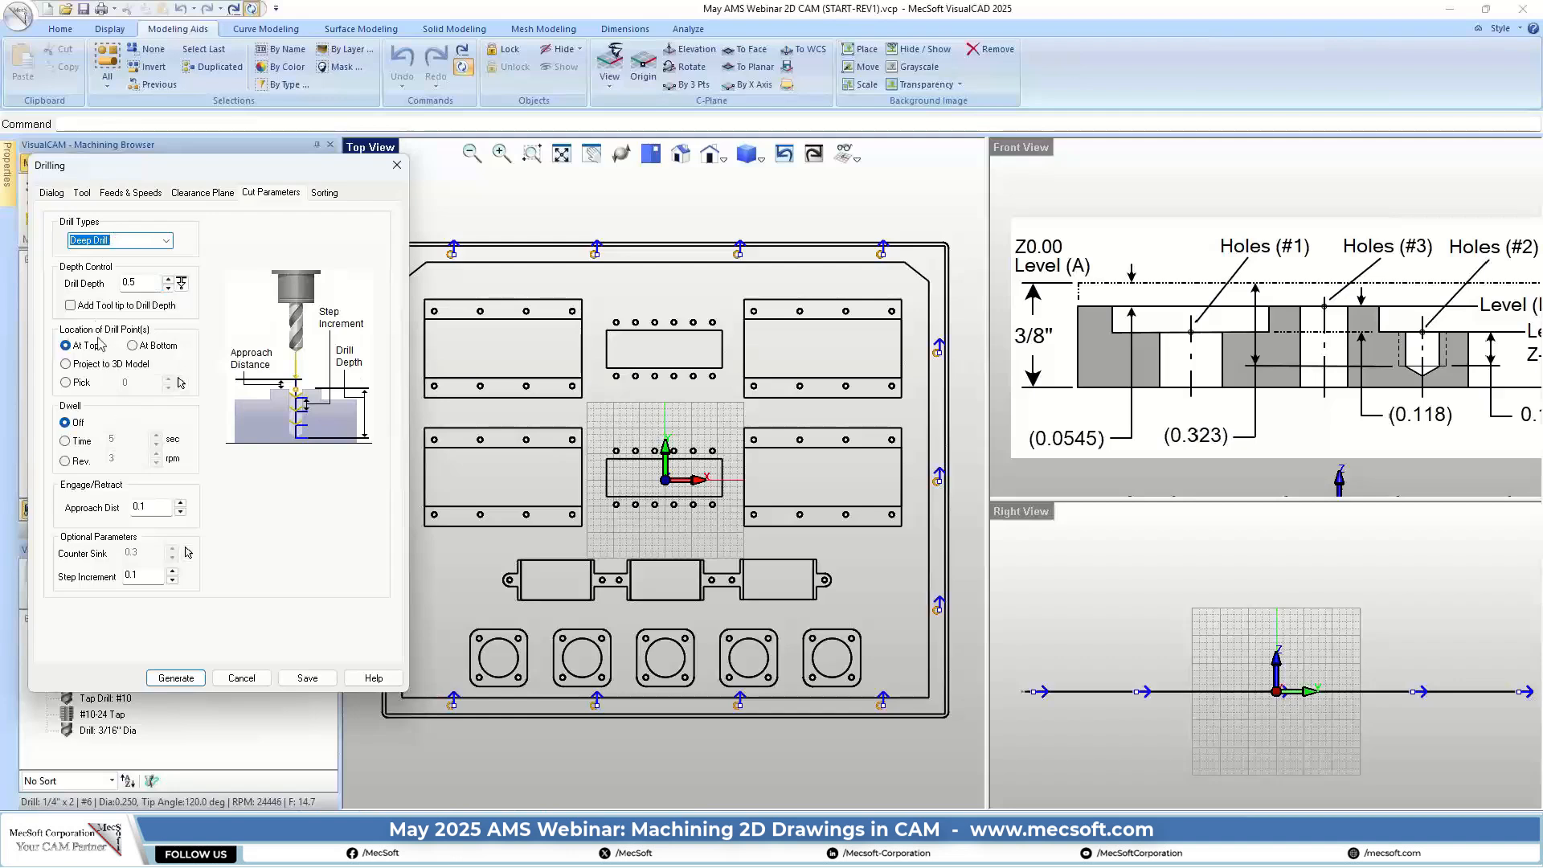
{"action": "mouse_move", "coordinate": [75, 350]}
{"action": "left_click_drag", "start_coordinate": [146, 283], "coordinate": [100, 284]}
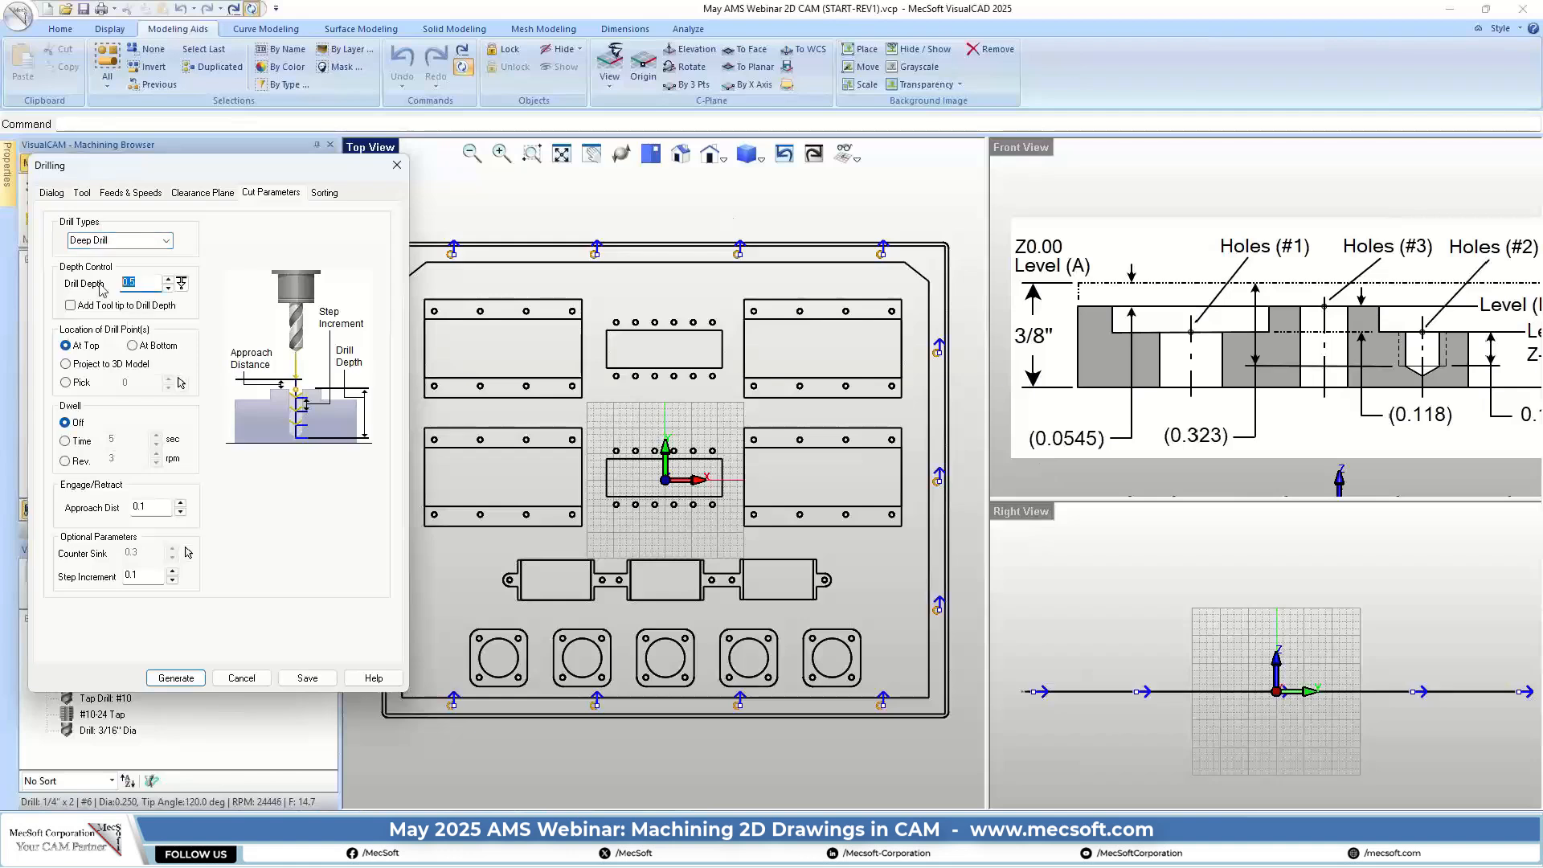
{"action": "type", "text": "0.37"}
{"action": "left_click", "coordinate": [71, 305]}
{"action": "mouse_move", "coordinate": [147, 579]}
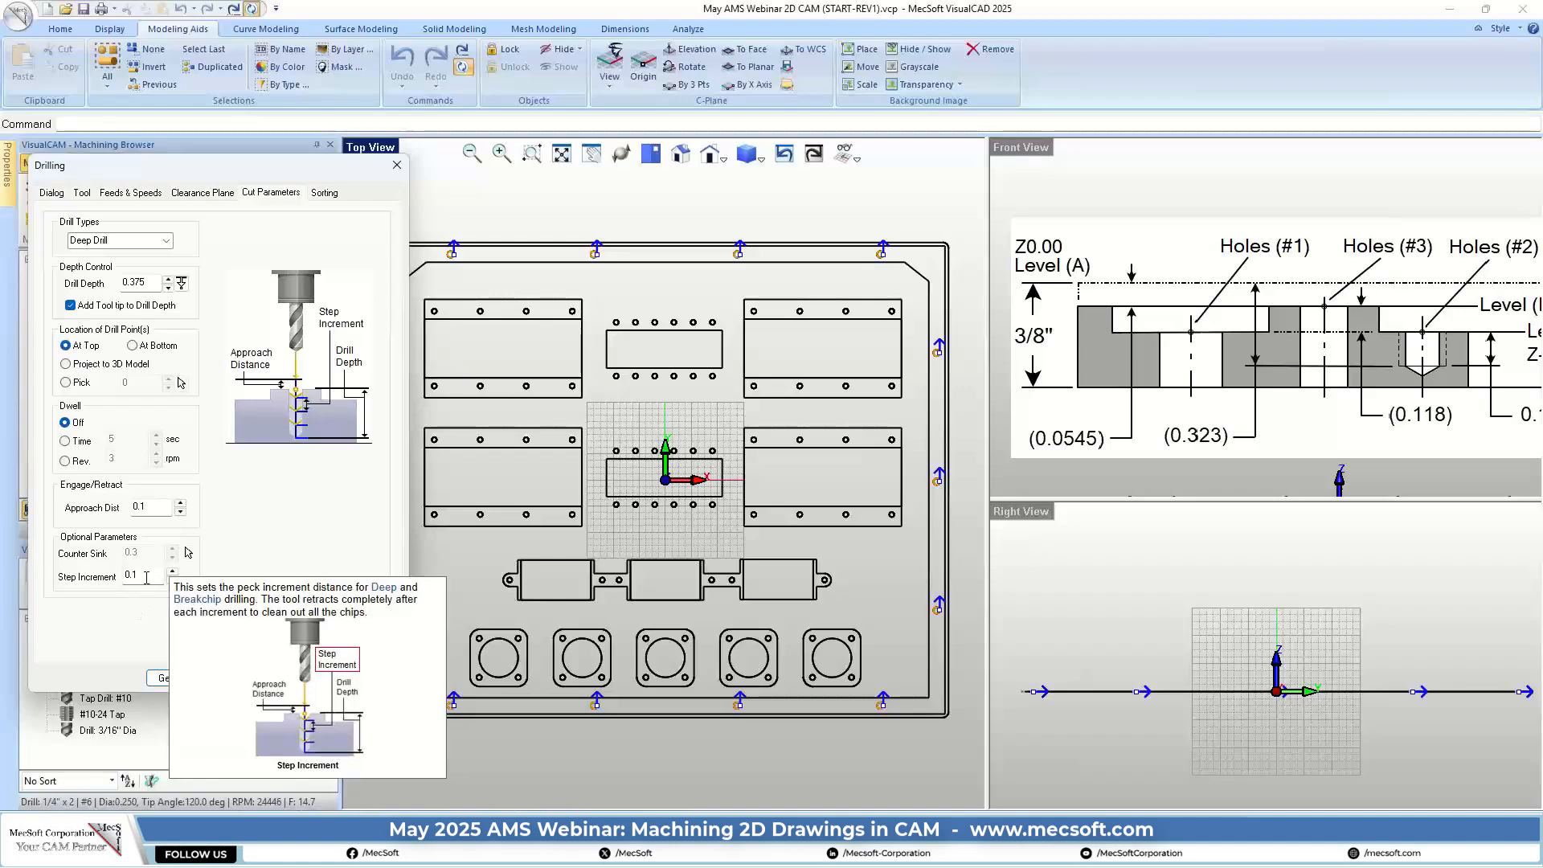
Sort the border holes with Minimum Distance Sort from the lower right start point and generate the drilling toolpath
{"action": "left_click", "coordinate": [321, 195]}
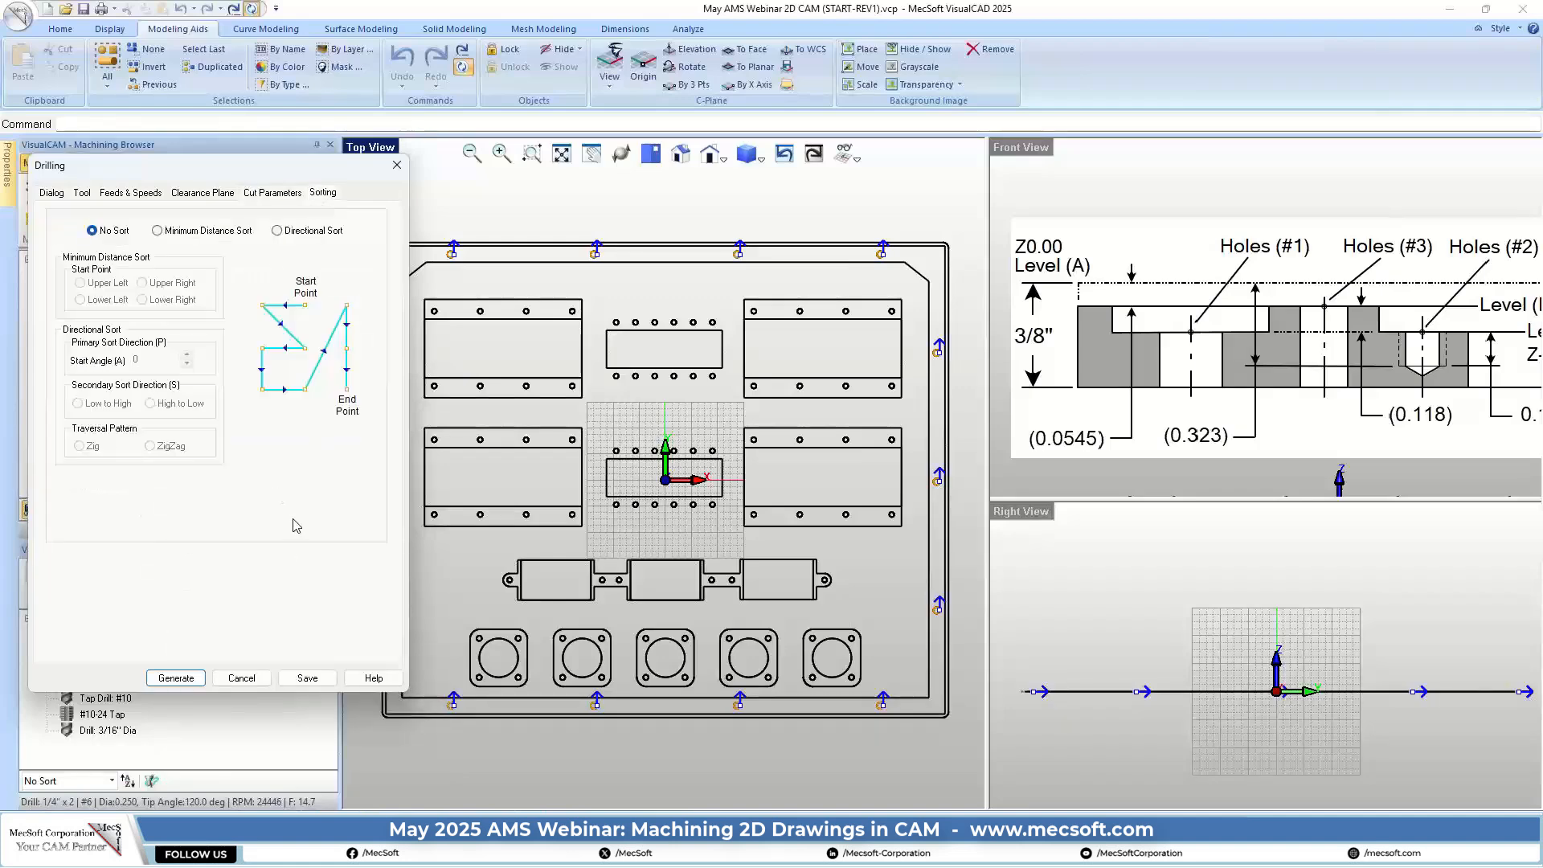
{"action": "left_click", "coordinate": [169, 231]}
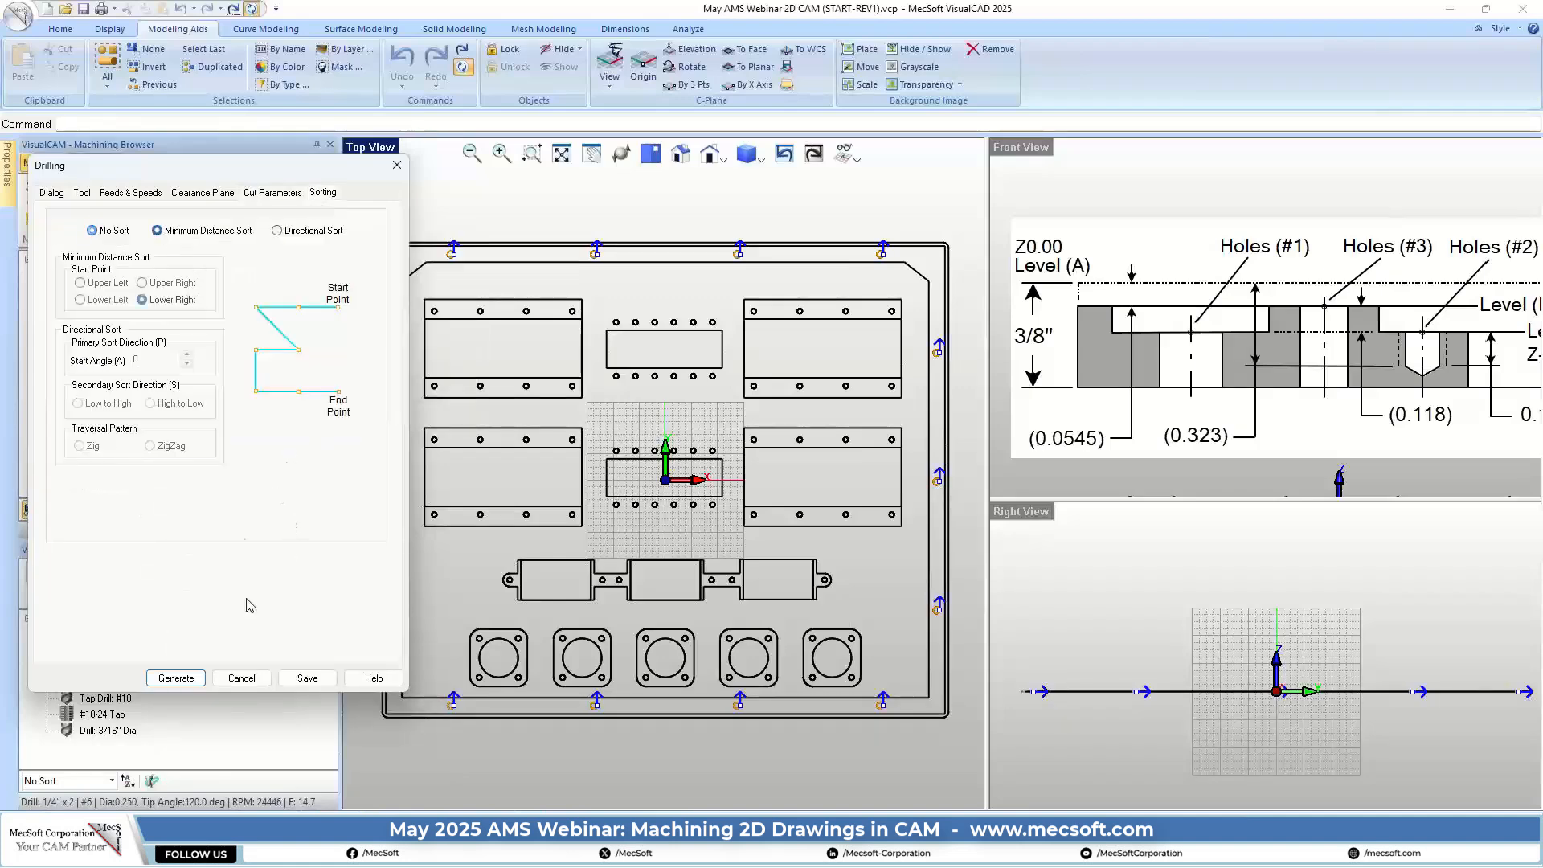
{"action": "left_click", "coordinate": [176, 677]}
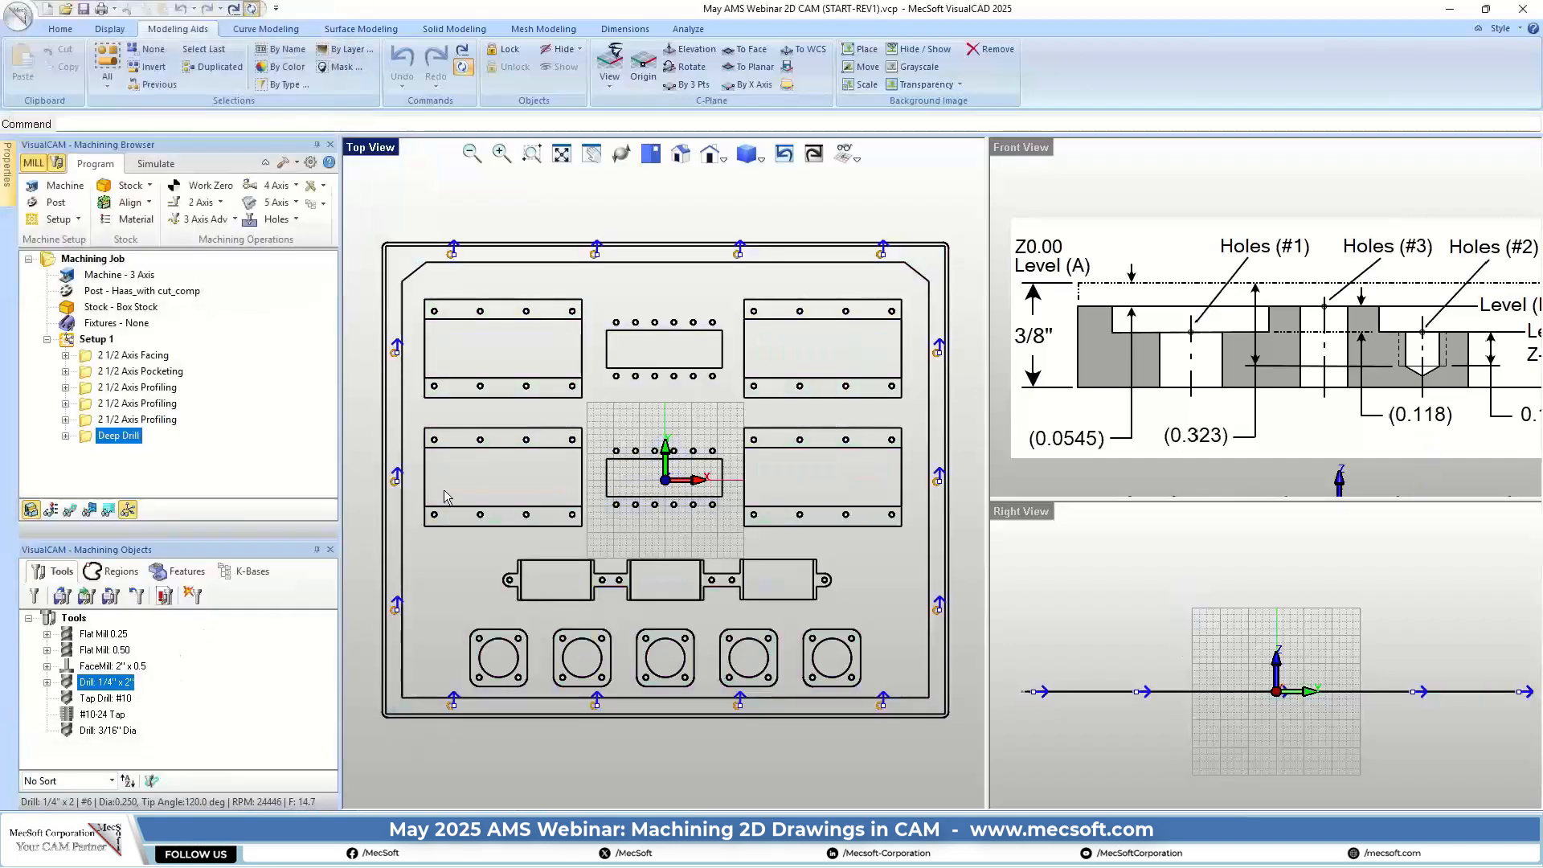
Show the Deep Drill toolpath in an isometric view and simulate the operation on the stock
{"action": "left_click", "coordinate": [680, 153]}
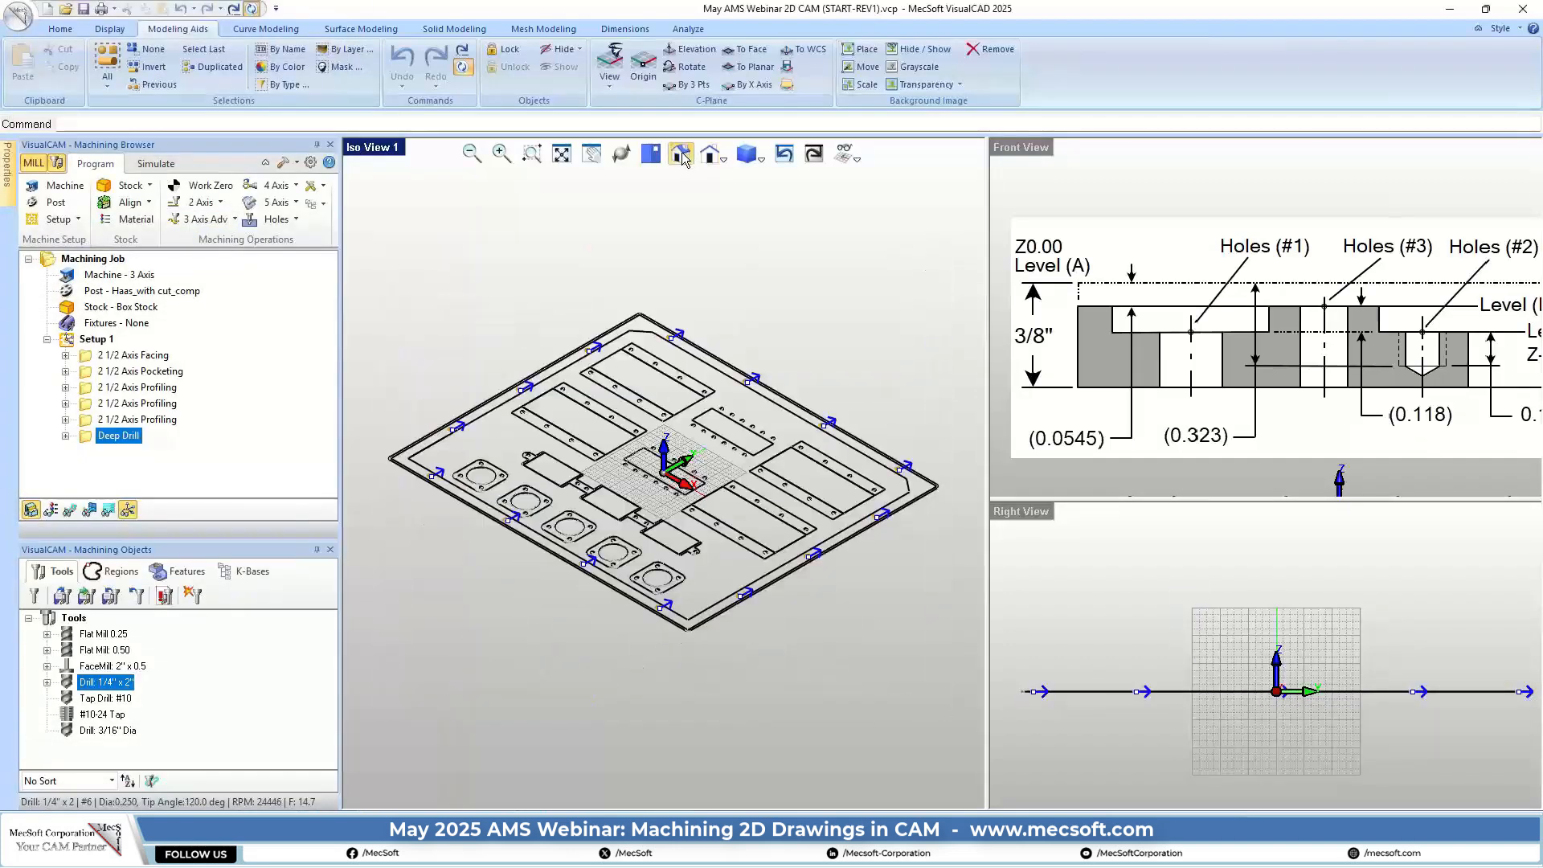
{"action": "scroll", "coordinate": [783, 391], "scroll_direction": "up", "scroll_amount": 5}
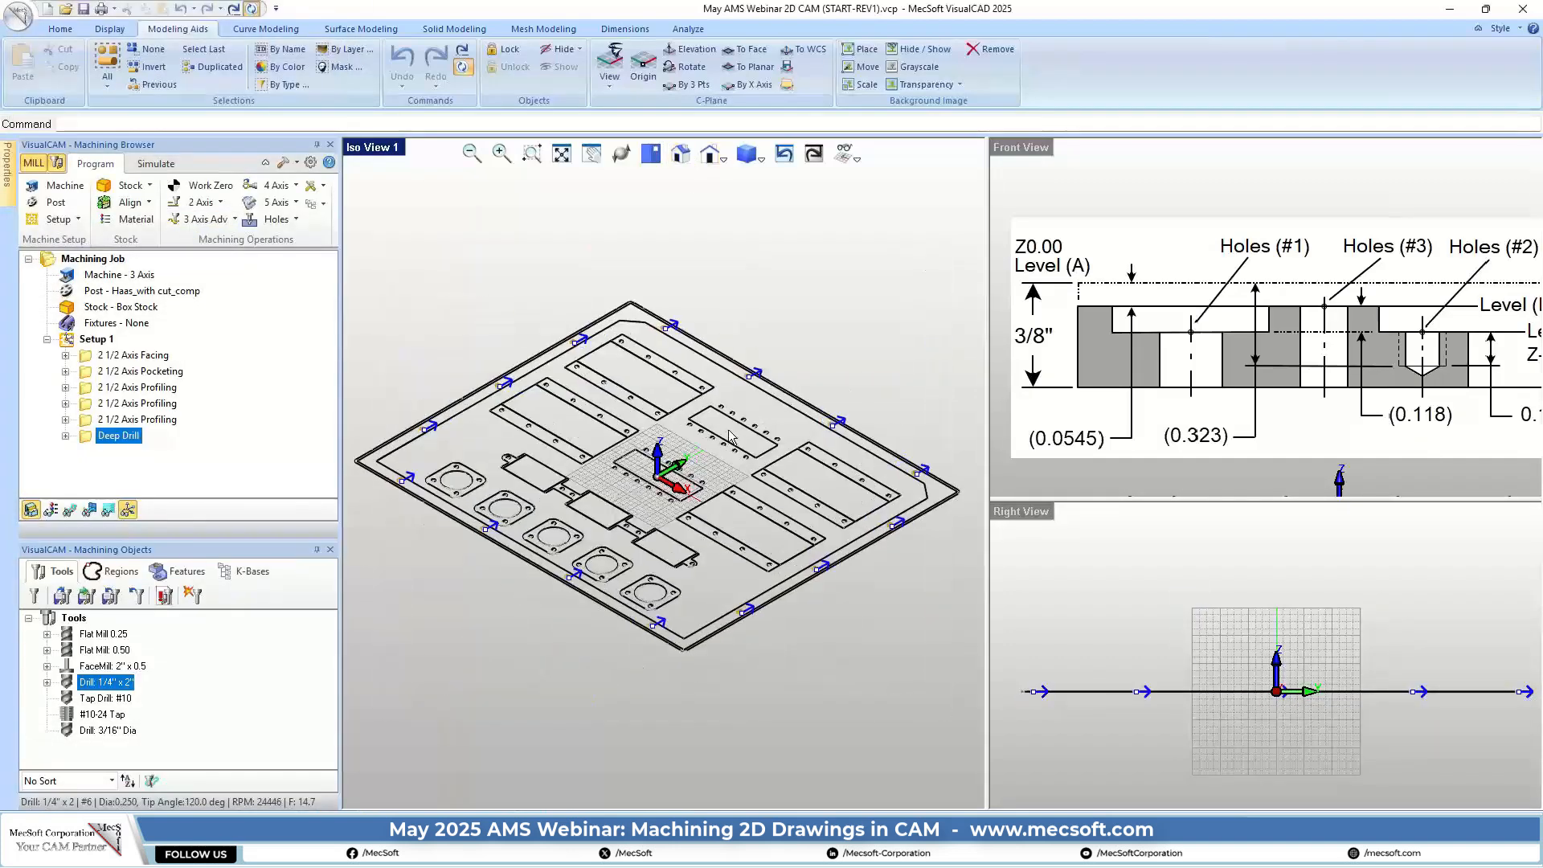
{"action": "left_click", "coordinate": [70, 509]}
{"action": "scroll", "coordinate": [667, 282], "scroll_direction": "up", "scroll_amount": 1}
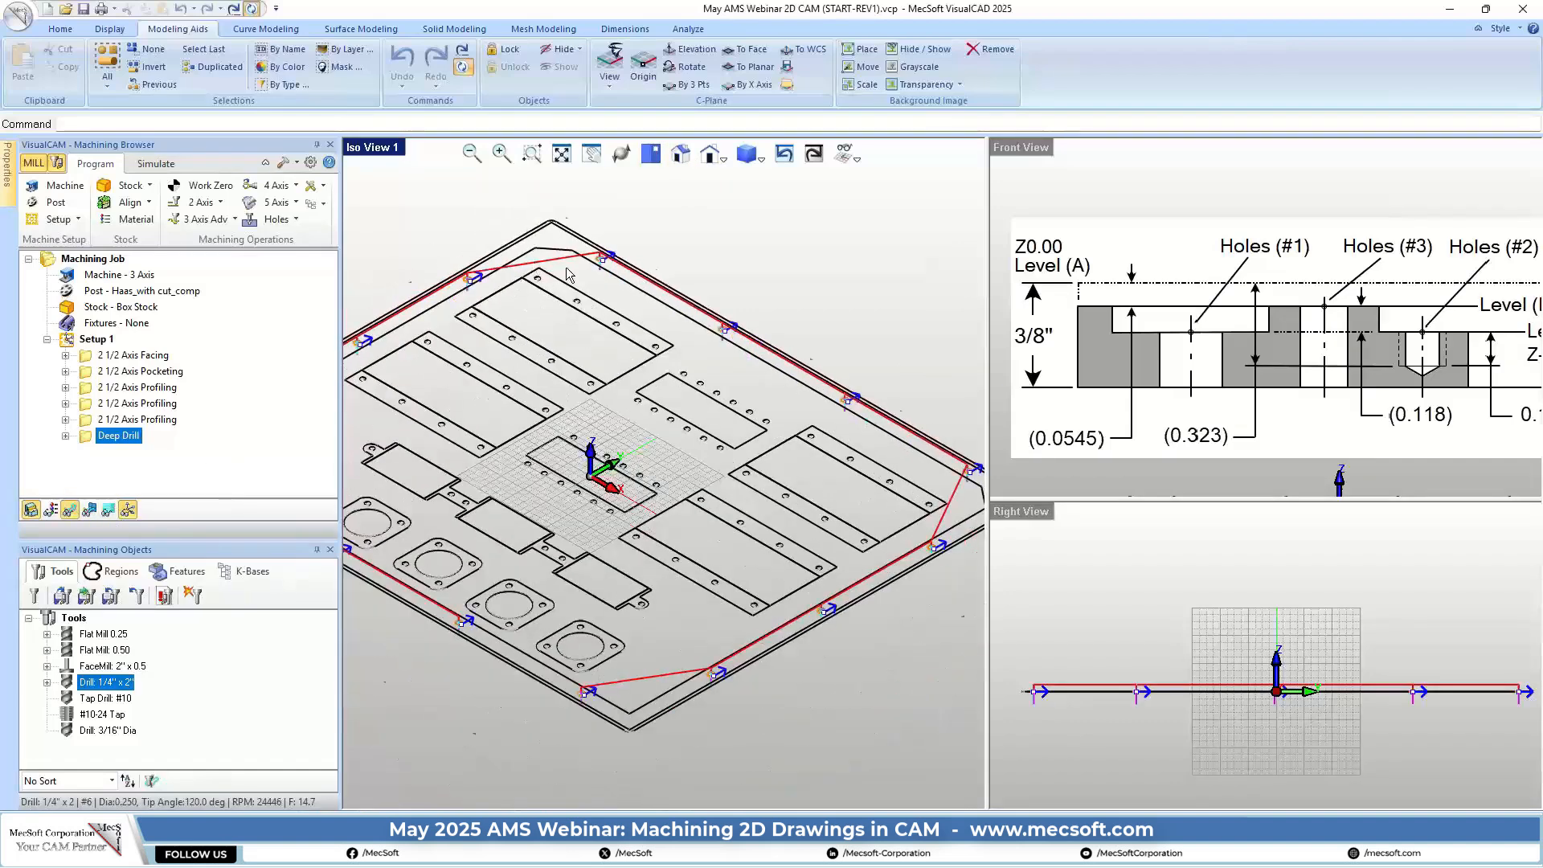
{"action": "scroll", "coordinate": [571, 277], "scroll_direction": "up", "scroll_amount": 2}
{"action": "left_click", "coordinate": [155, 164]}
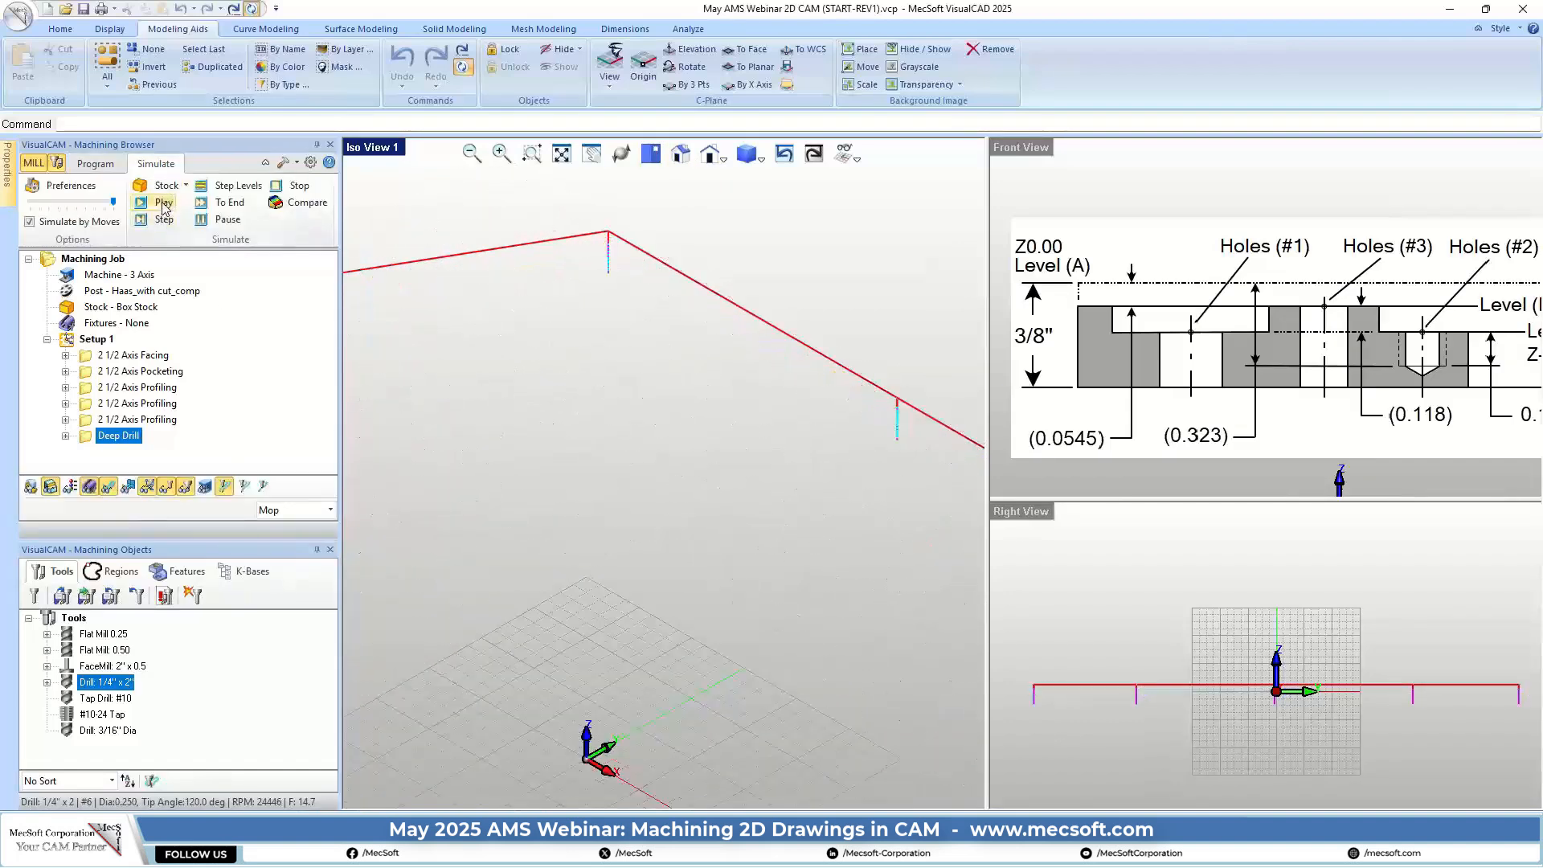
{"action": "left_click", "coordinate": [164, 203]}
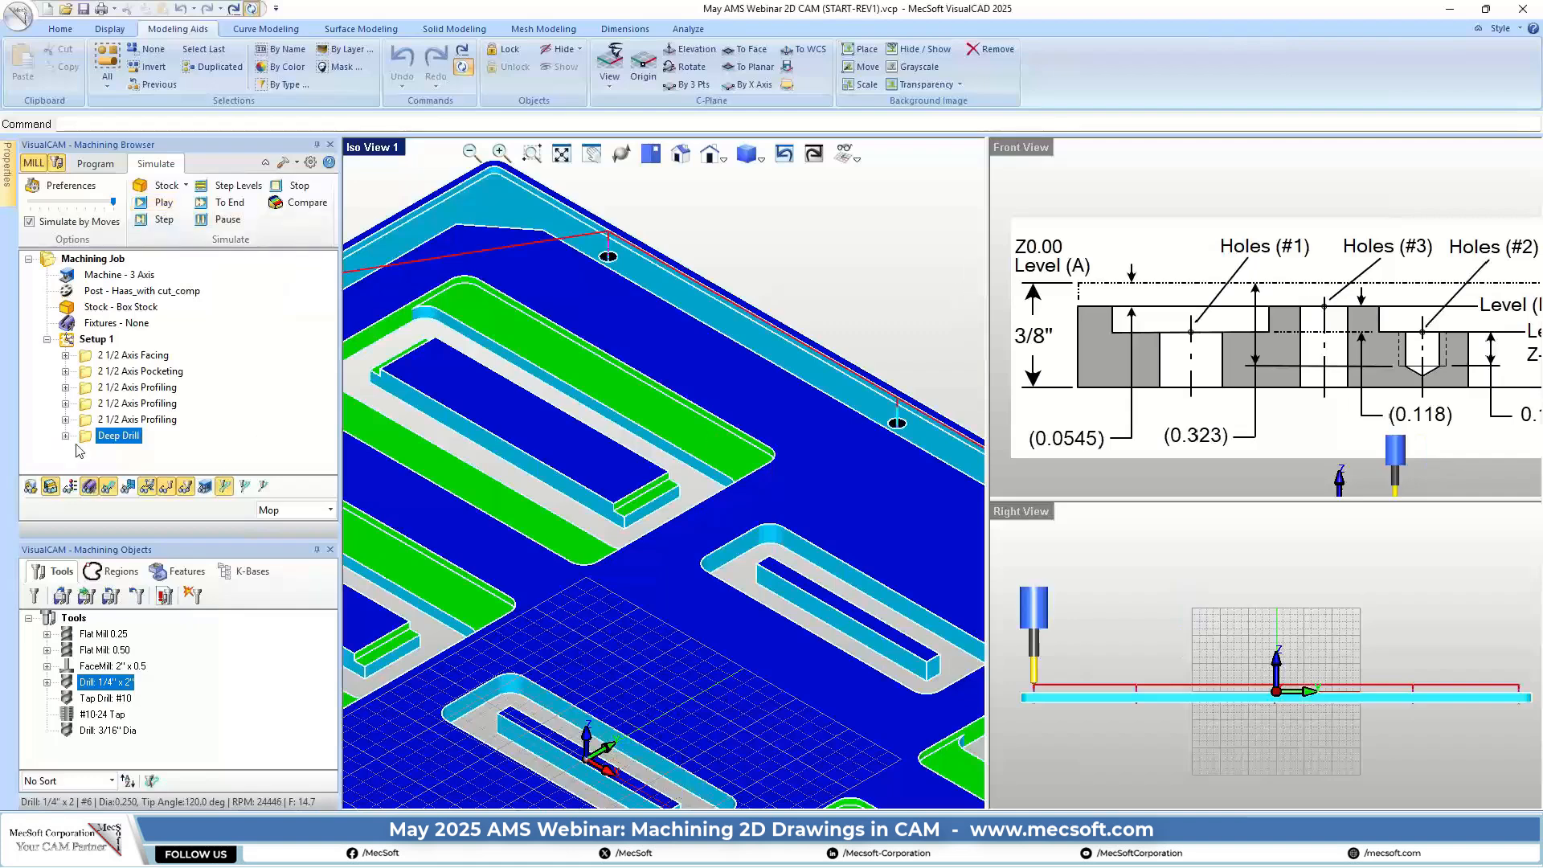
Set the simulation color of the Deep Drill operation to green in its properties
{"action": "right_click", "coordinate": [122, 436]}
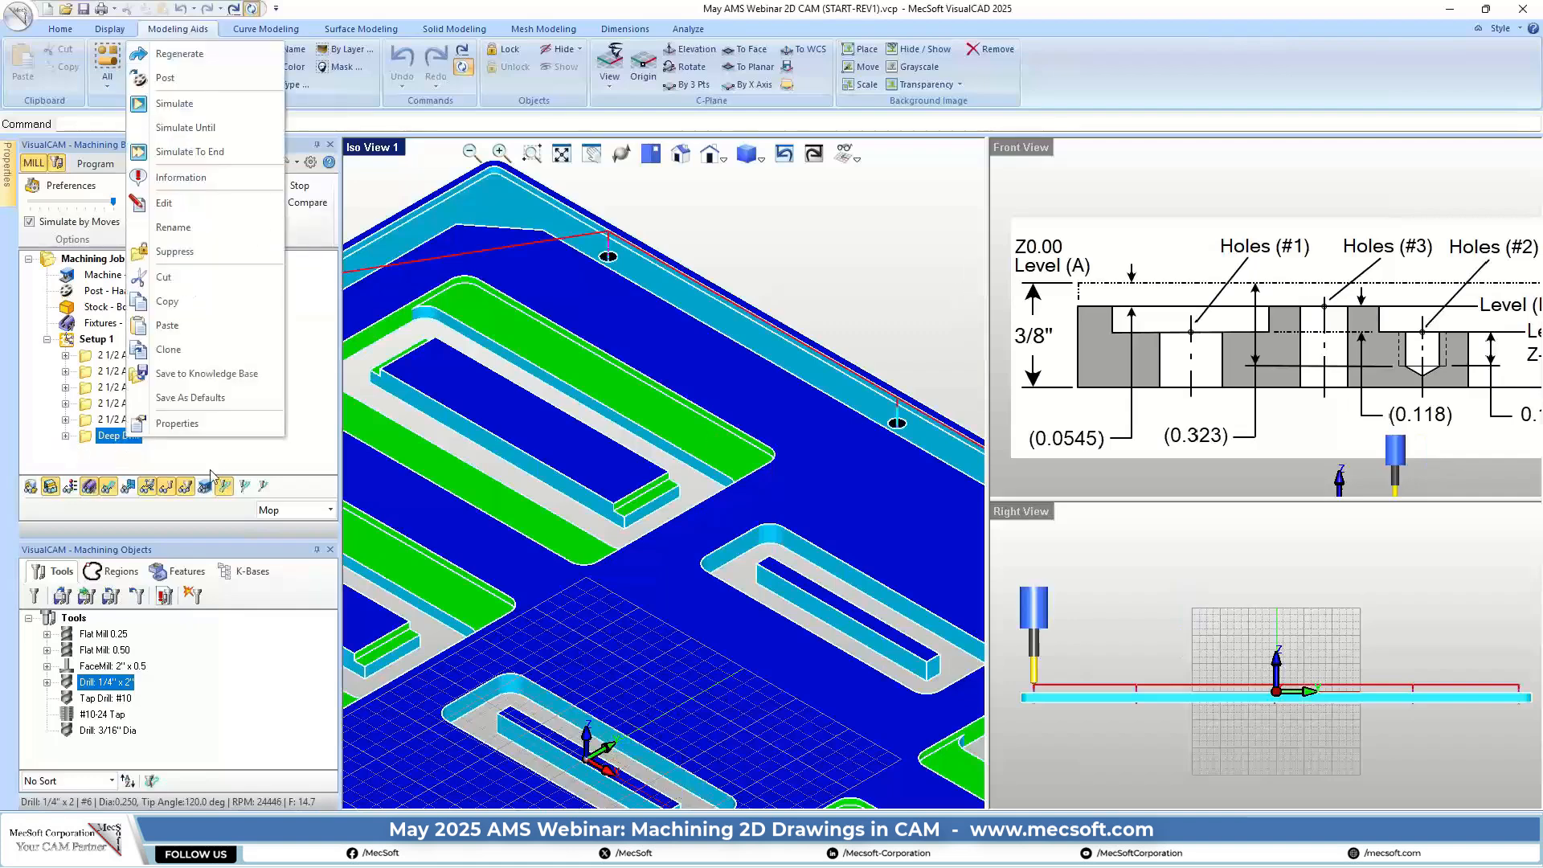
{"action": "left_click", "coordinate": [210, 424]}
{"action": "left_click", "coordinate": [881, 341]}
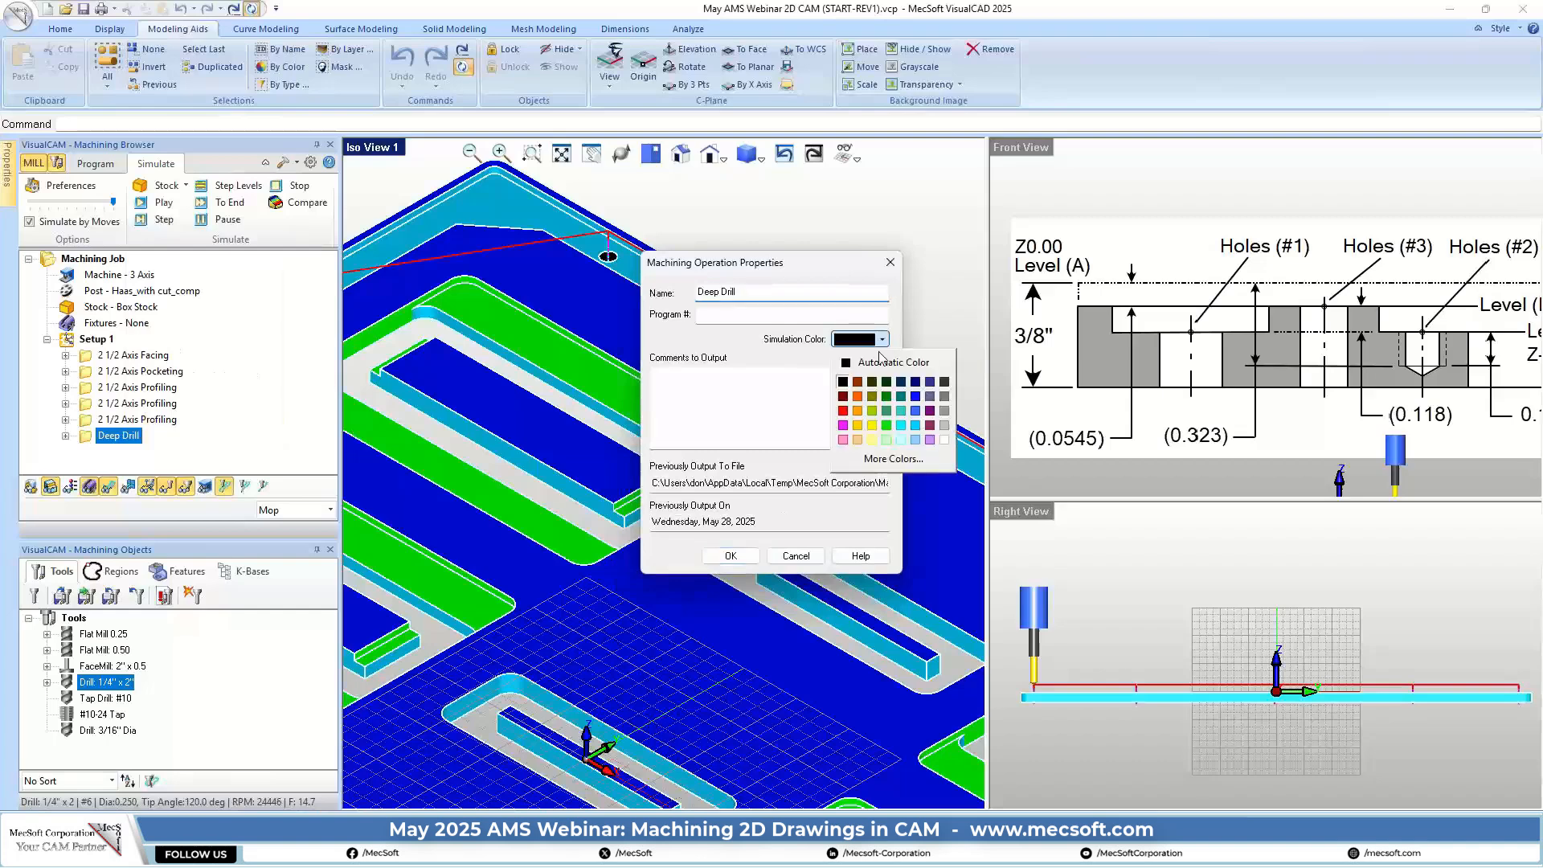
{"action": "left_click", "coordinate": [885, 422]}
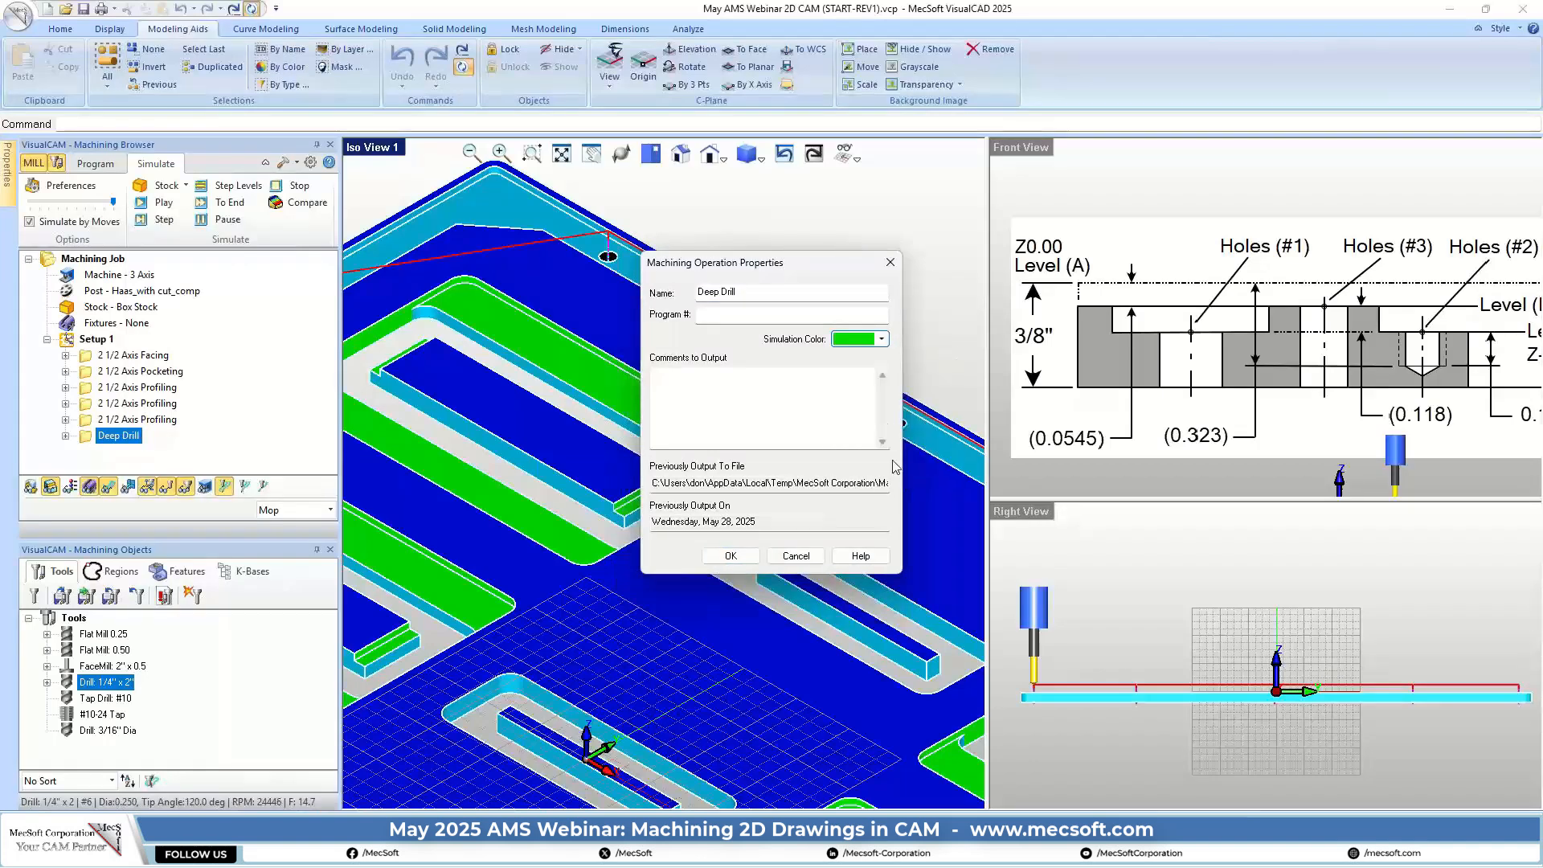
{"action": "left_click", "coordinate": [731, 555]}
Examine the simulated border holes close up in the 3D view and the stock's edge in the front view
{"action": "scroll", "coordinate": [800, 371], "scroll_direction": "up", "scroll_amount": 2}
{"action": "scroll", "coordinate": [800, 372], "scroll_direction": "up", "scroll_amount": 7}
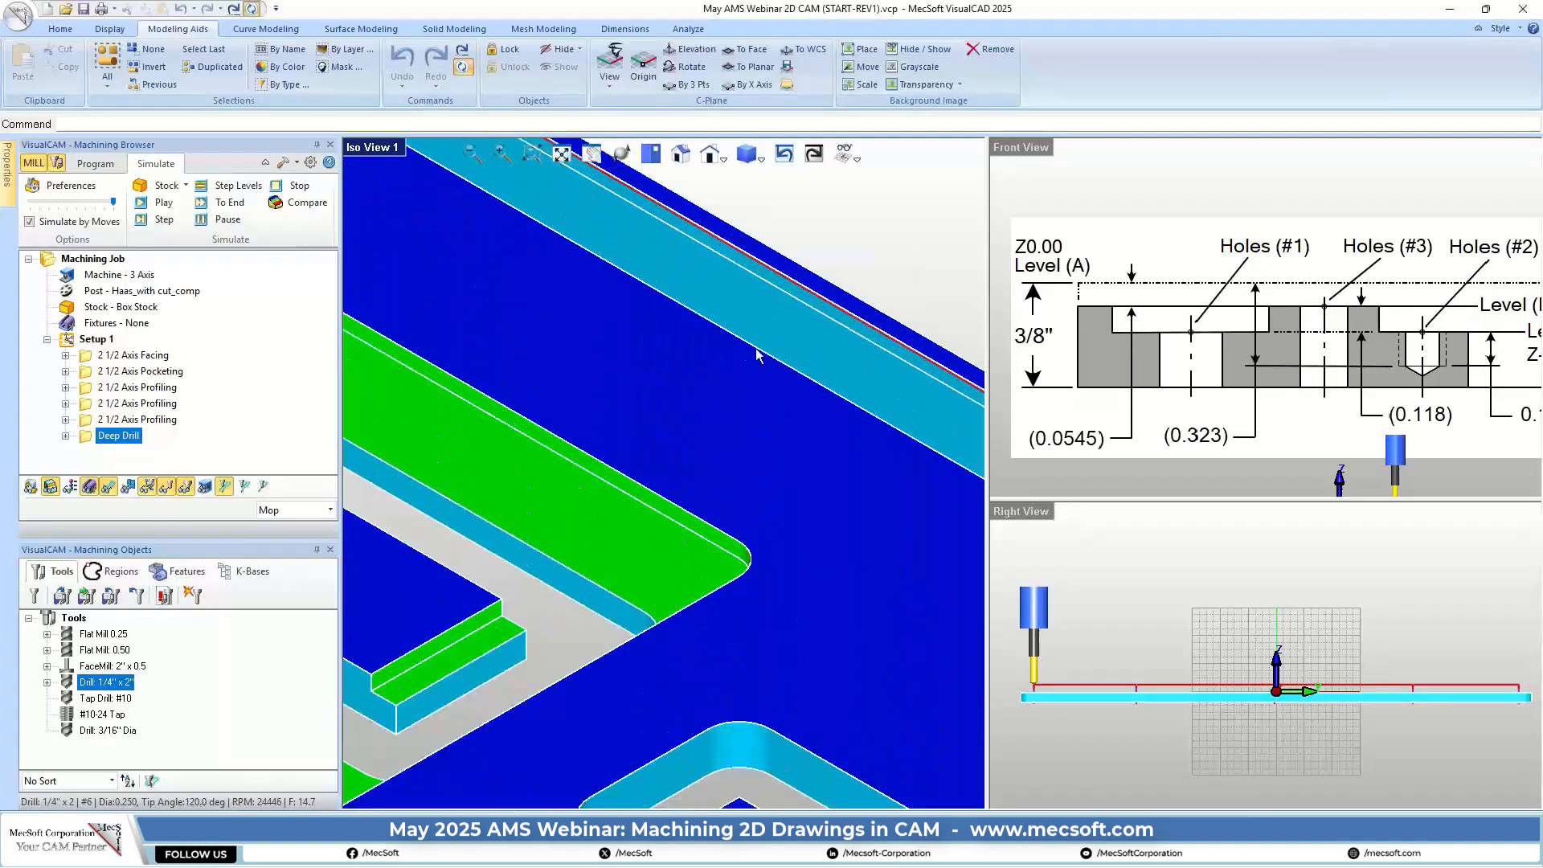
{"action": "scroll", "coordinate": [705, 363], "scroll_direction": "down", "scroll_amount": 8}
{"action": "middle_click_drag", "start_coordinate": [888, 379], "coordinate": [904, 413]}
{"action": "scroll", "coordinate": [904, 415], "scroll_direction": "up", "scroll_amount": 3}
{"action": "middle_click_drag", "start_coordinate": [707, 422], "coordinate": [607, 430]}
{"action": "scroll", "coordinate": [686, 445], "scroll_direction": "down", "scroll_amount": 4}
{"action": "scroll", "coordinate": [687, 452], "scroll_direction": "down", "scroll_amount": 5}
{"action": "scroll", "coordinate": [816, 622], "scroll_direction": "up", "scroll_amount": 12}
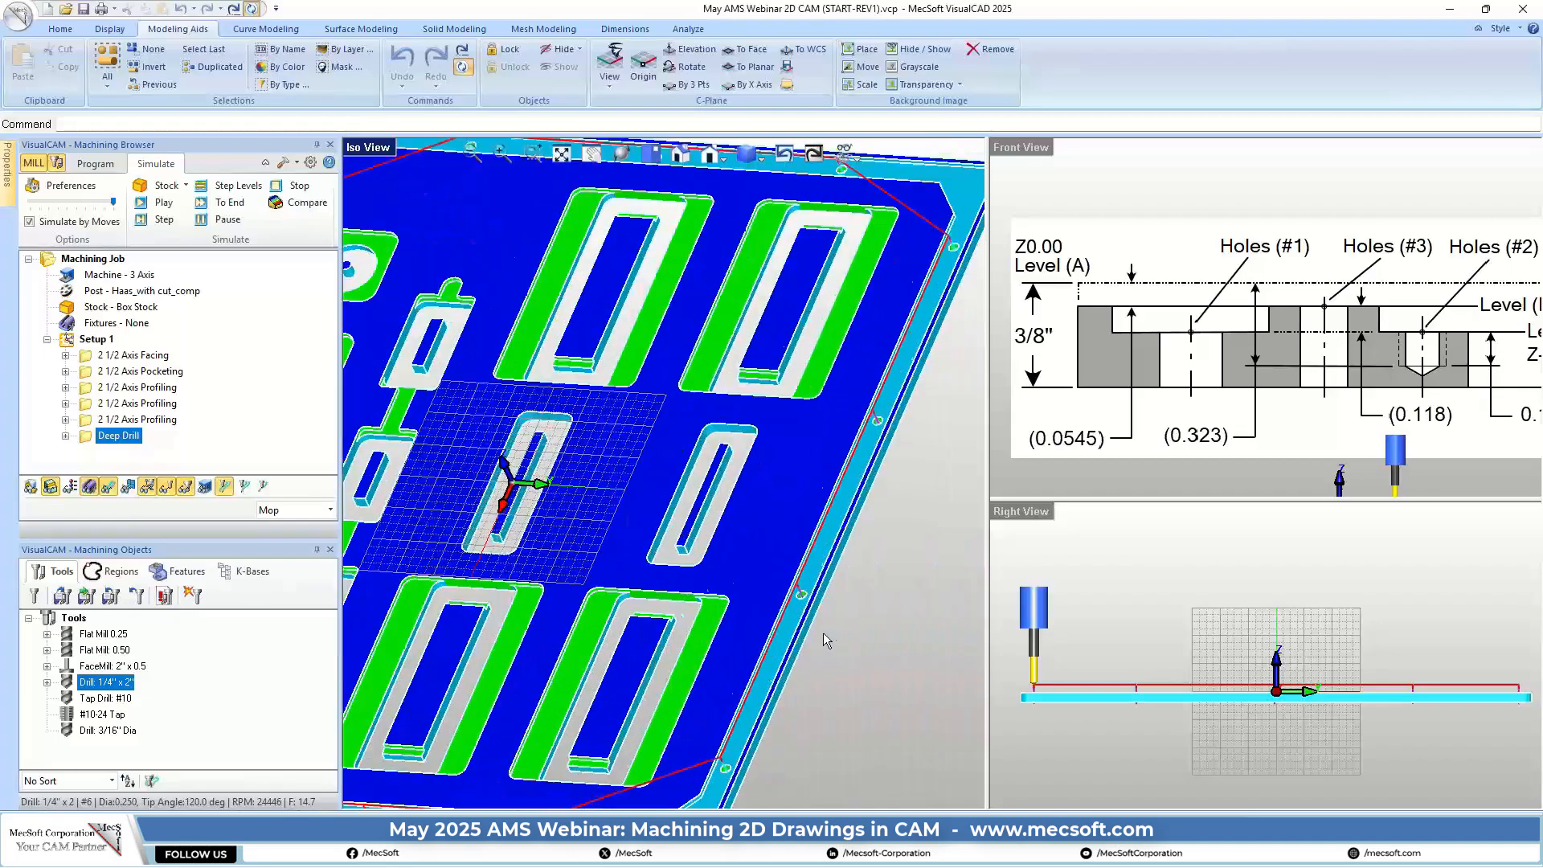
{"action": "middle_click_drag", "start_coordinate": [809, 572], "coordinate": [797, 568]}
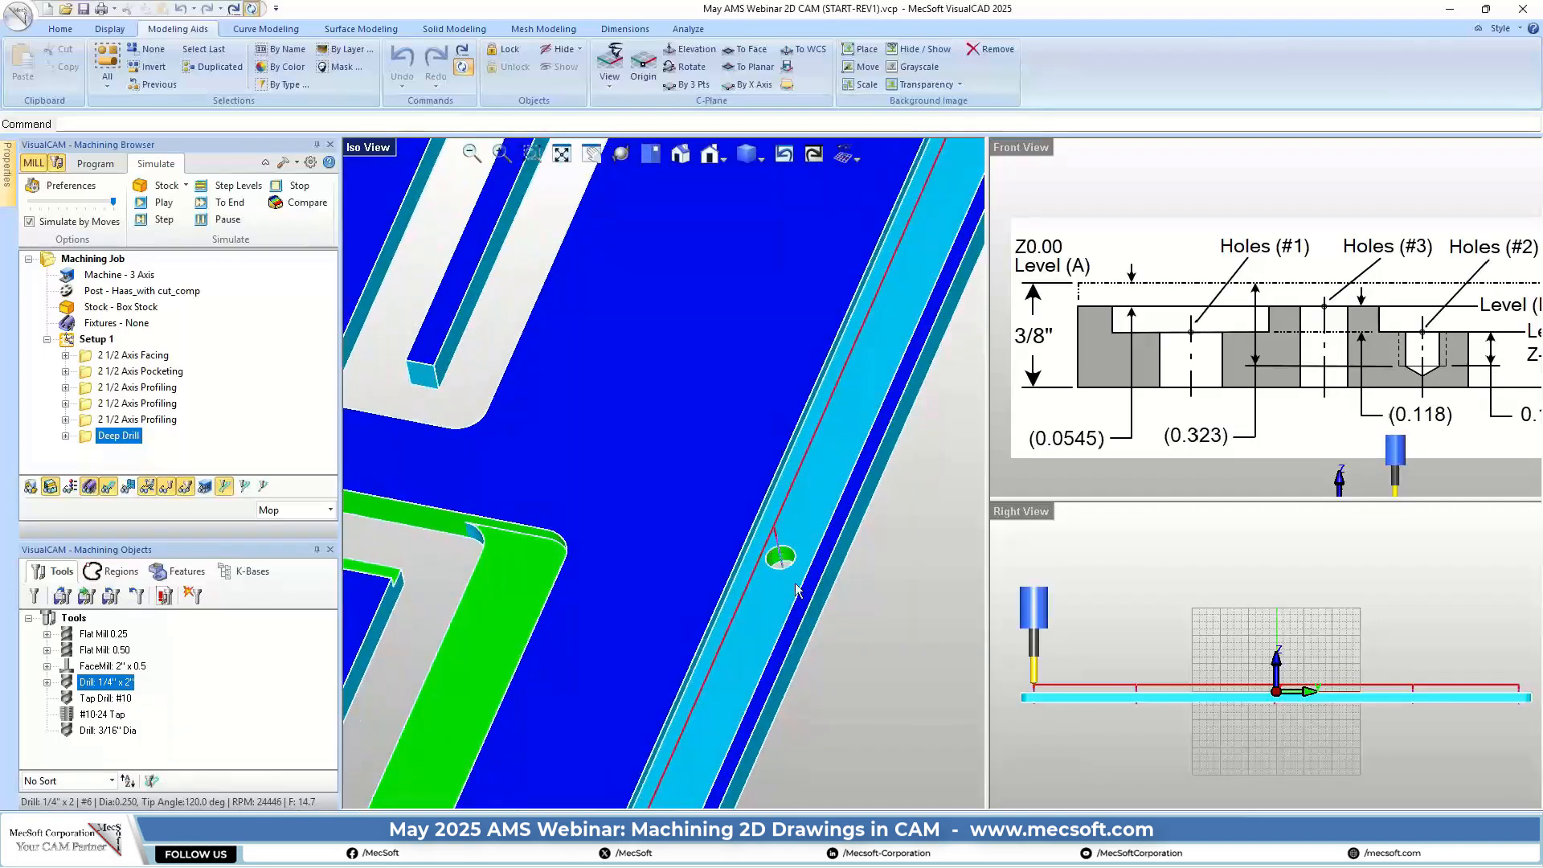
{"action": "scroll", "coordinate": [1169, 400], "scroll_direction": "down", "scroll_amount": 2}
{"action": "scroll", "coordinate": [1169, 398], "scroll_direction": "up", "scroll_amount": 8}
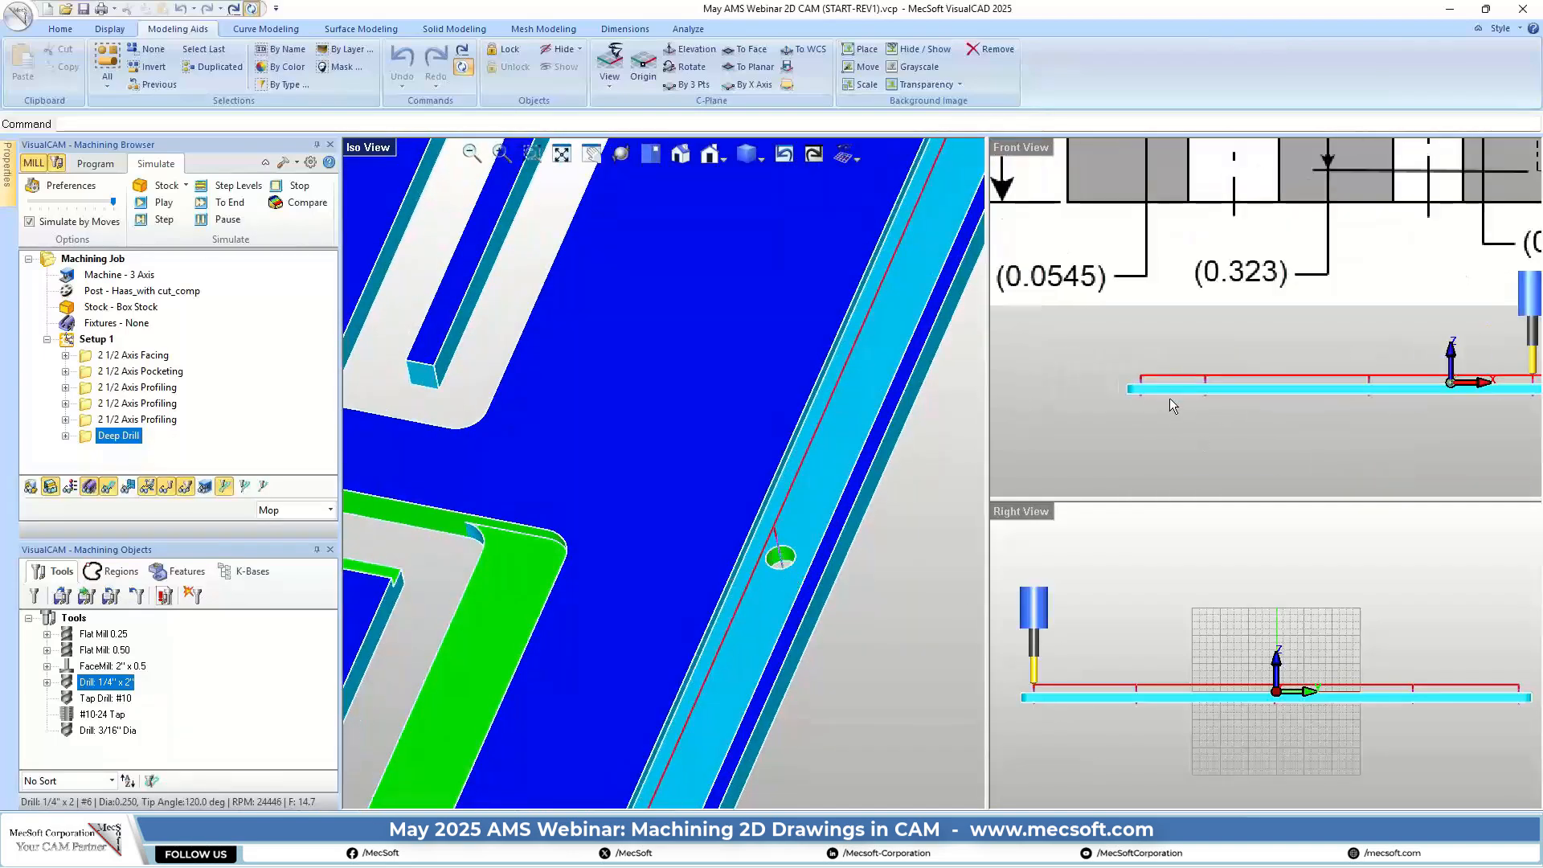
{"action": "scroll", "coordinate": [1169, 398], "scroll_direction": "up", "scroll_amount": 1}
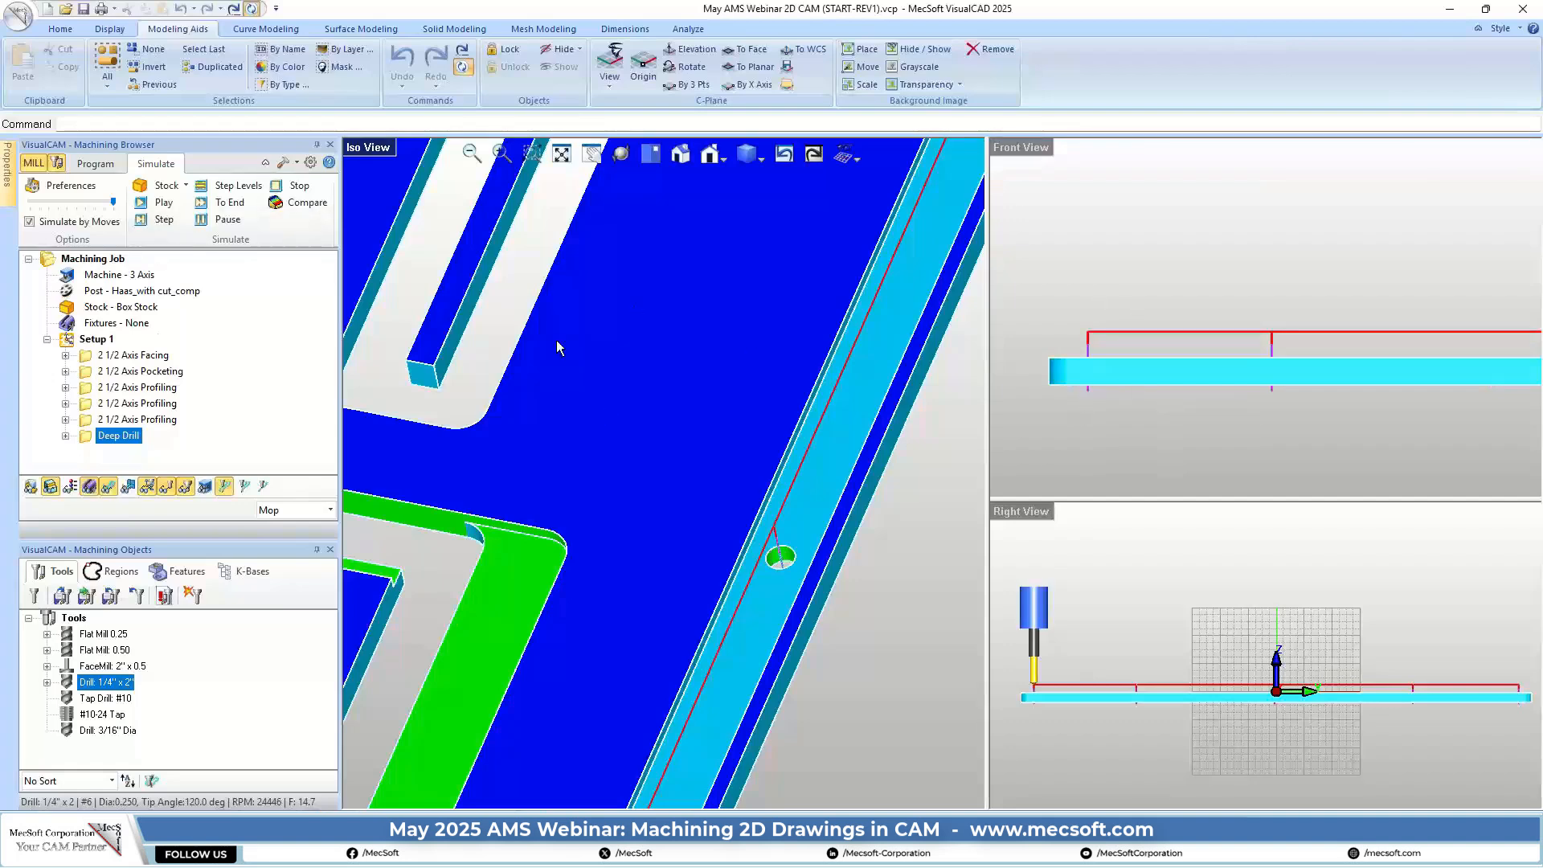
Raise the stock model's simulation display transparency to about three quarters of the way toward Transparent
{"action": "left_click", "coordinate": [71, 186]}
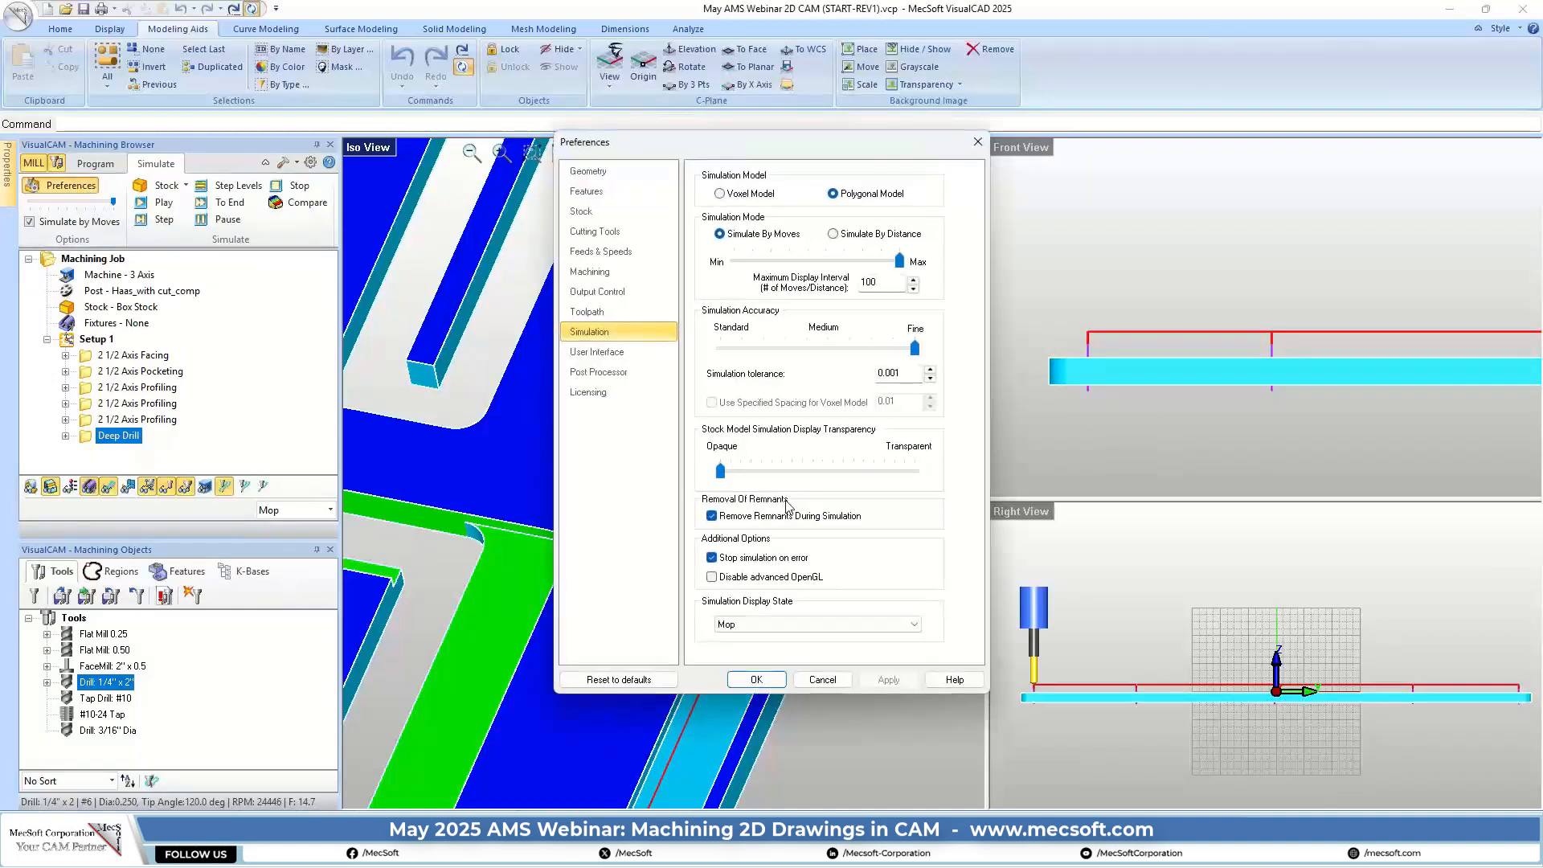
{"action": "left_click_drag", "start_coordinate": [720, 474], "coordinate": [867, 472]}
{"action": "left_click", "coordinate": [760, 679]}
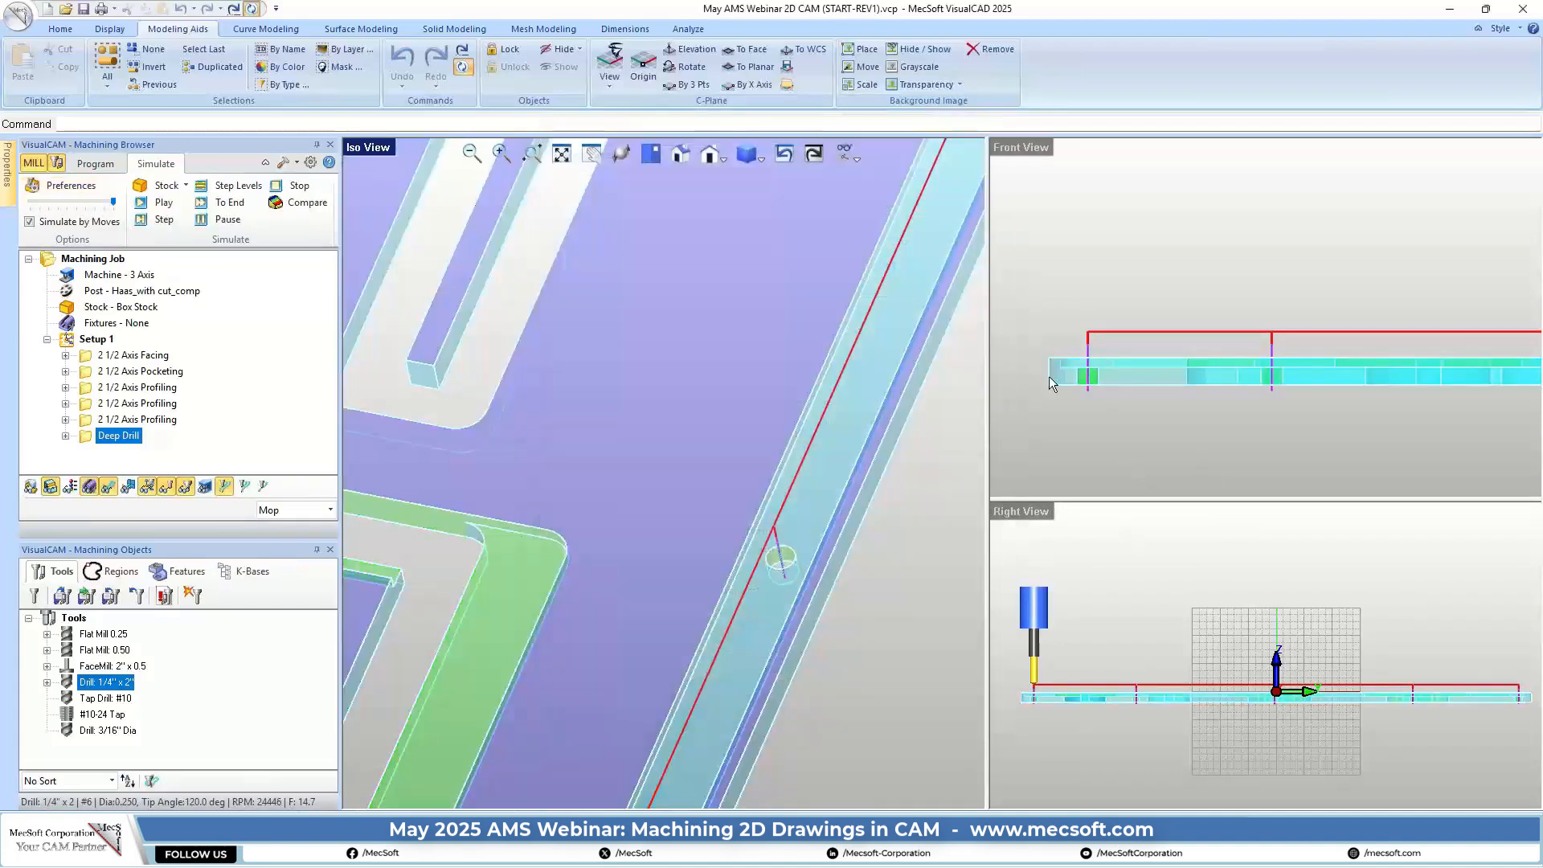
Compare the drilled holes through the transparent stock in the front view with Holes (#1) in the section drawing
{"action": "scroll", "coordinate": [1050, 376], "scroll_direction": "up", "scroll_amount": 1}
{"action": "scroll", "coordinate": [1054, 376], "scroll_direction": "up", "scroll_amount": 2}
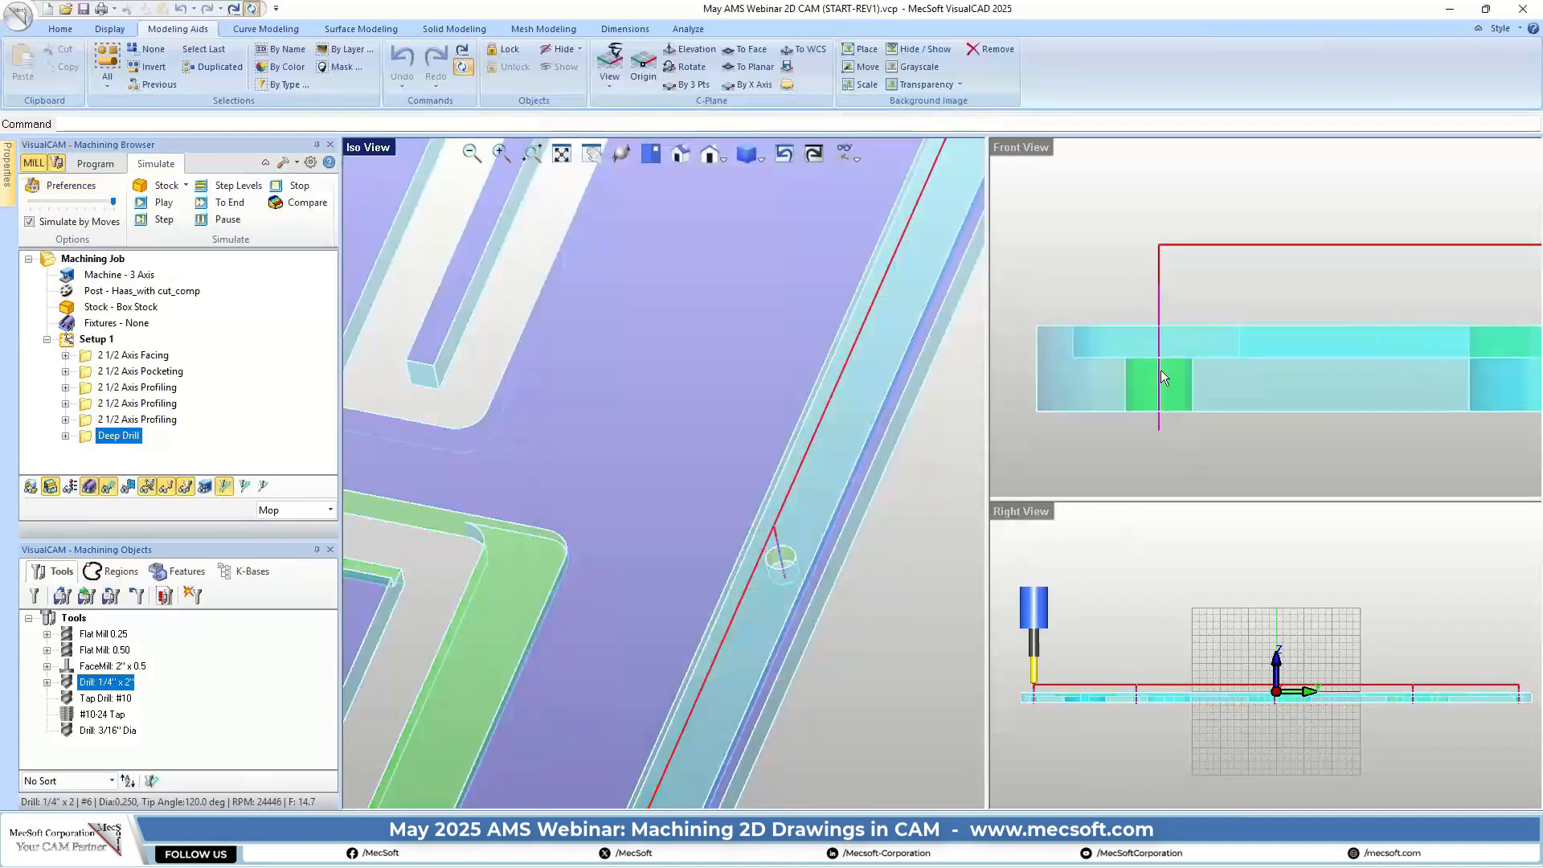
{"action": "scroll", "coordinate": [1146, 469], "scroll_direction": "down", "scroll_amount": 5}
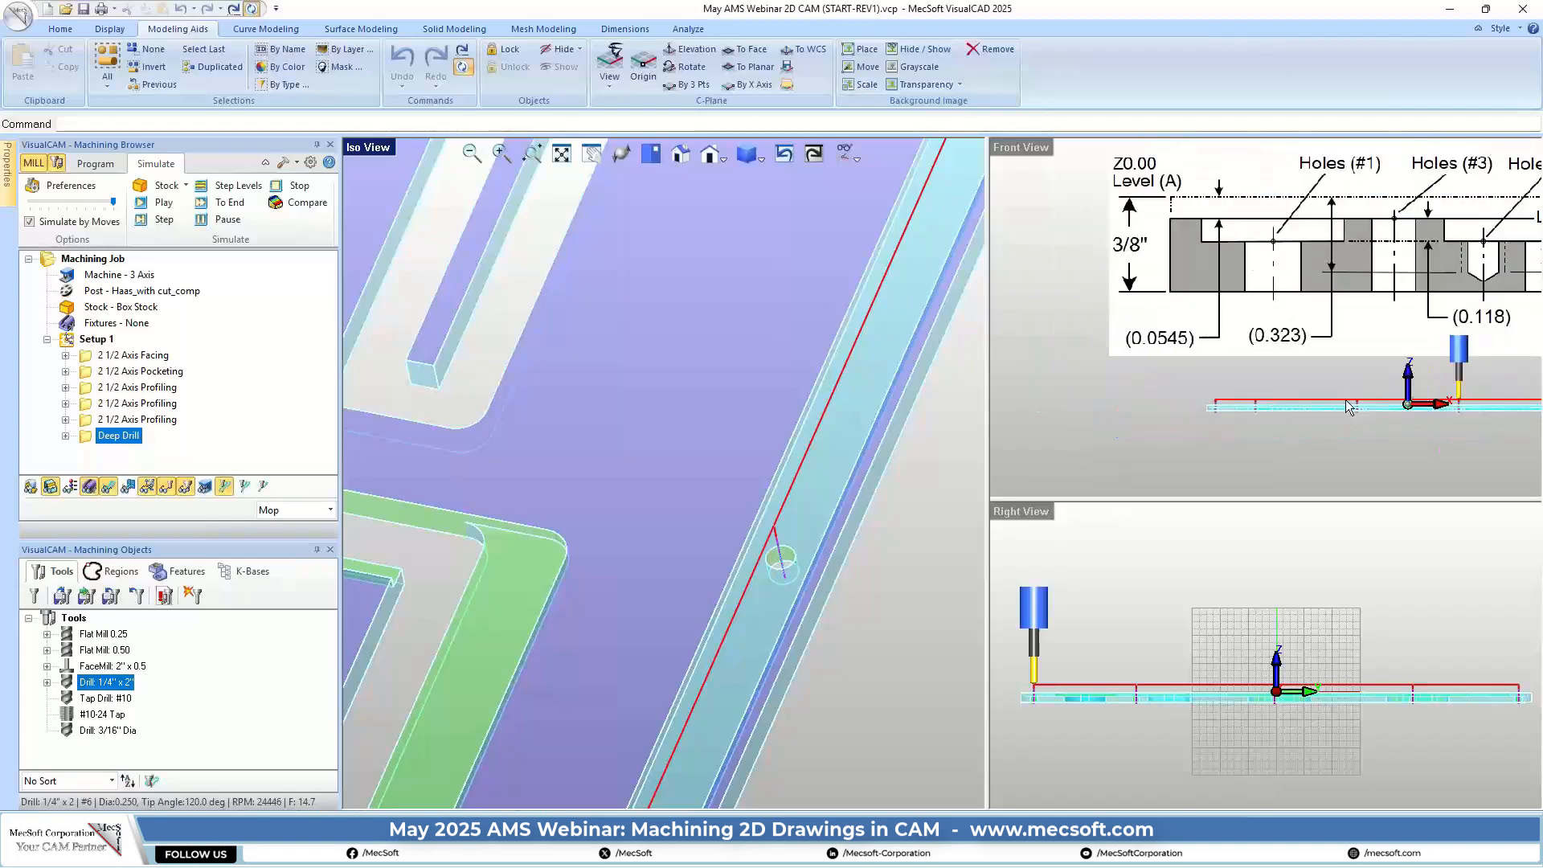
{"action": "scroll", "coordinate": [1253, 277], "scroll_direction": "up", "scroll_amount": 3}
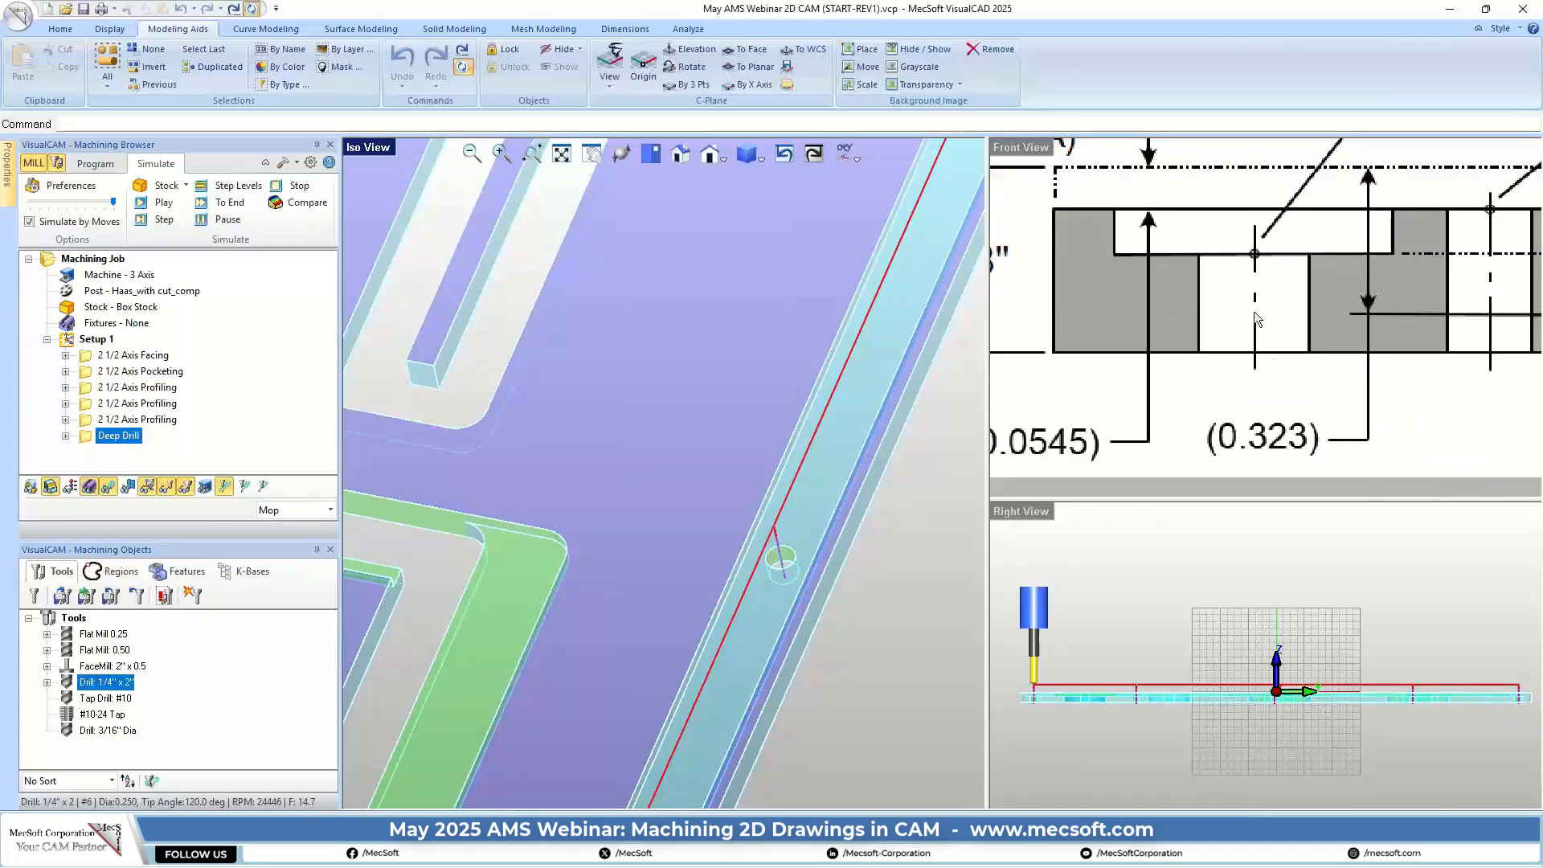
{"action": "scroll", "coordinate": [1189, 258], "scroll_direction": "down", "scroll_amount": 3}
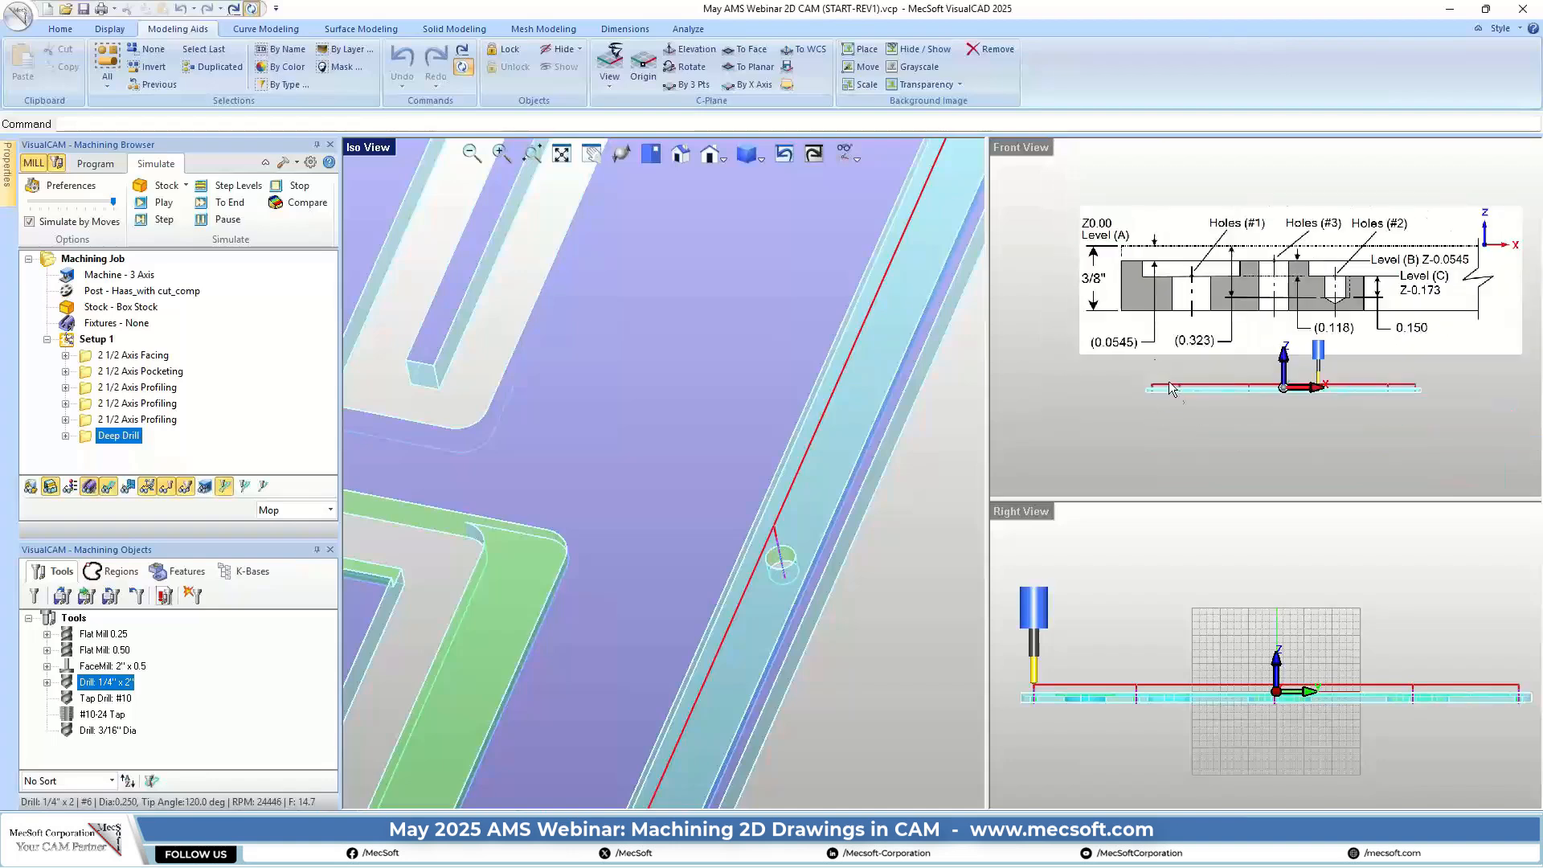
{"action": "scroll", "coordinate": [1168, 381], "scroll_direction": "up", "scroll_amount": 4}
{"action": "scroll", "coordinate": [1104, 377], "scroll_direction": "up", "scroll_amount": 4}
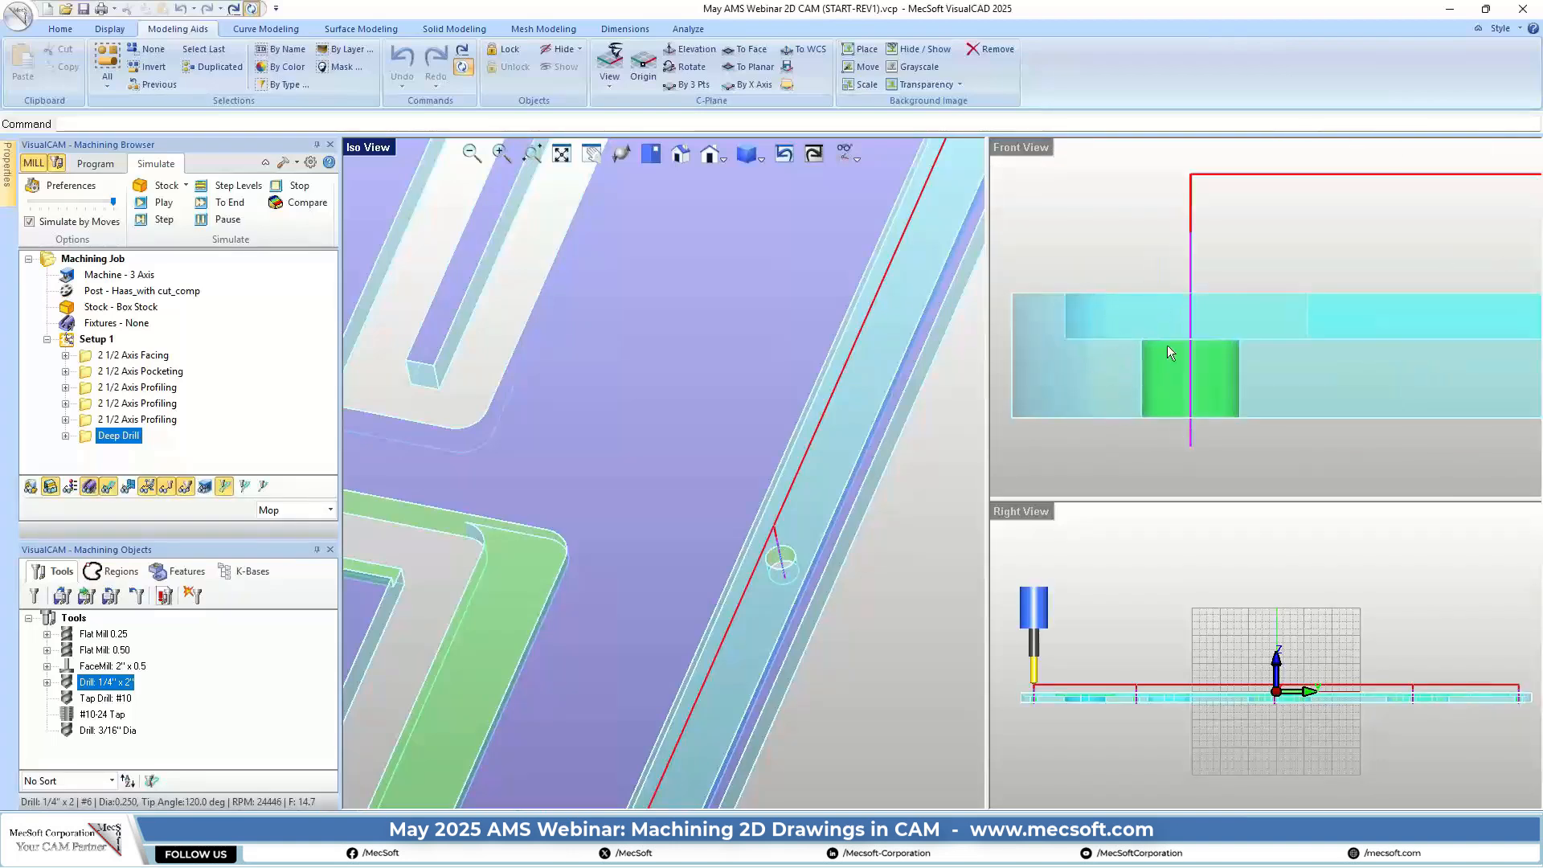
{"action": "scroll", "coordinate": [1166, 345], "scroll_direction": "down", "scroll_amount": 4}
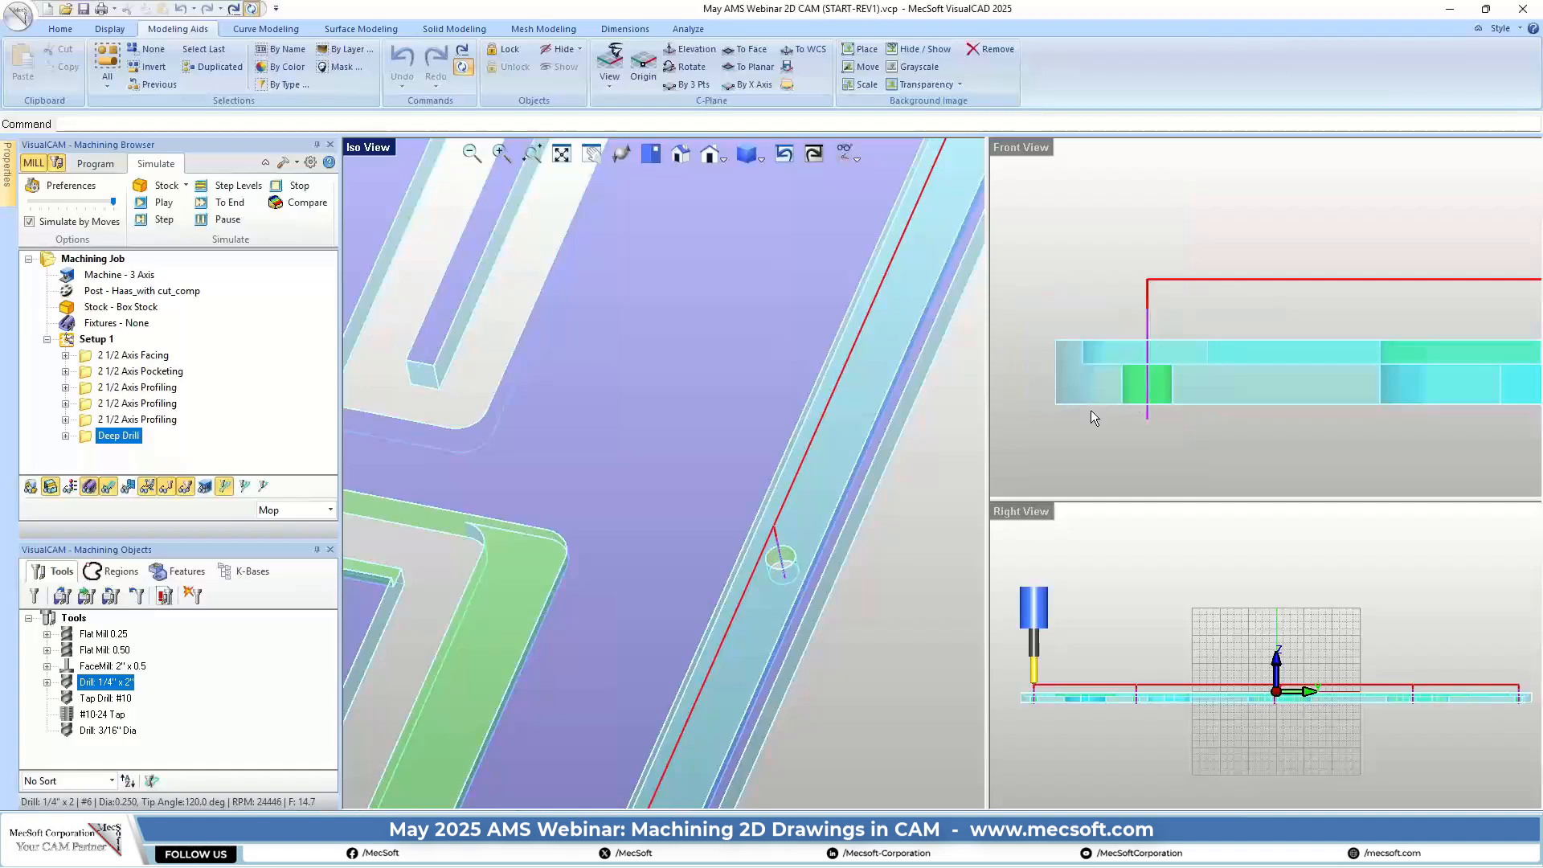
Create another drilling operation in the top view using the predefined region set Standard Drill (#2)
{"action": "left_click", "coordinate": [649, 154]}
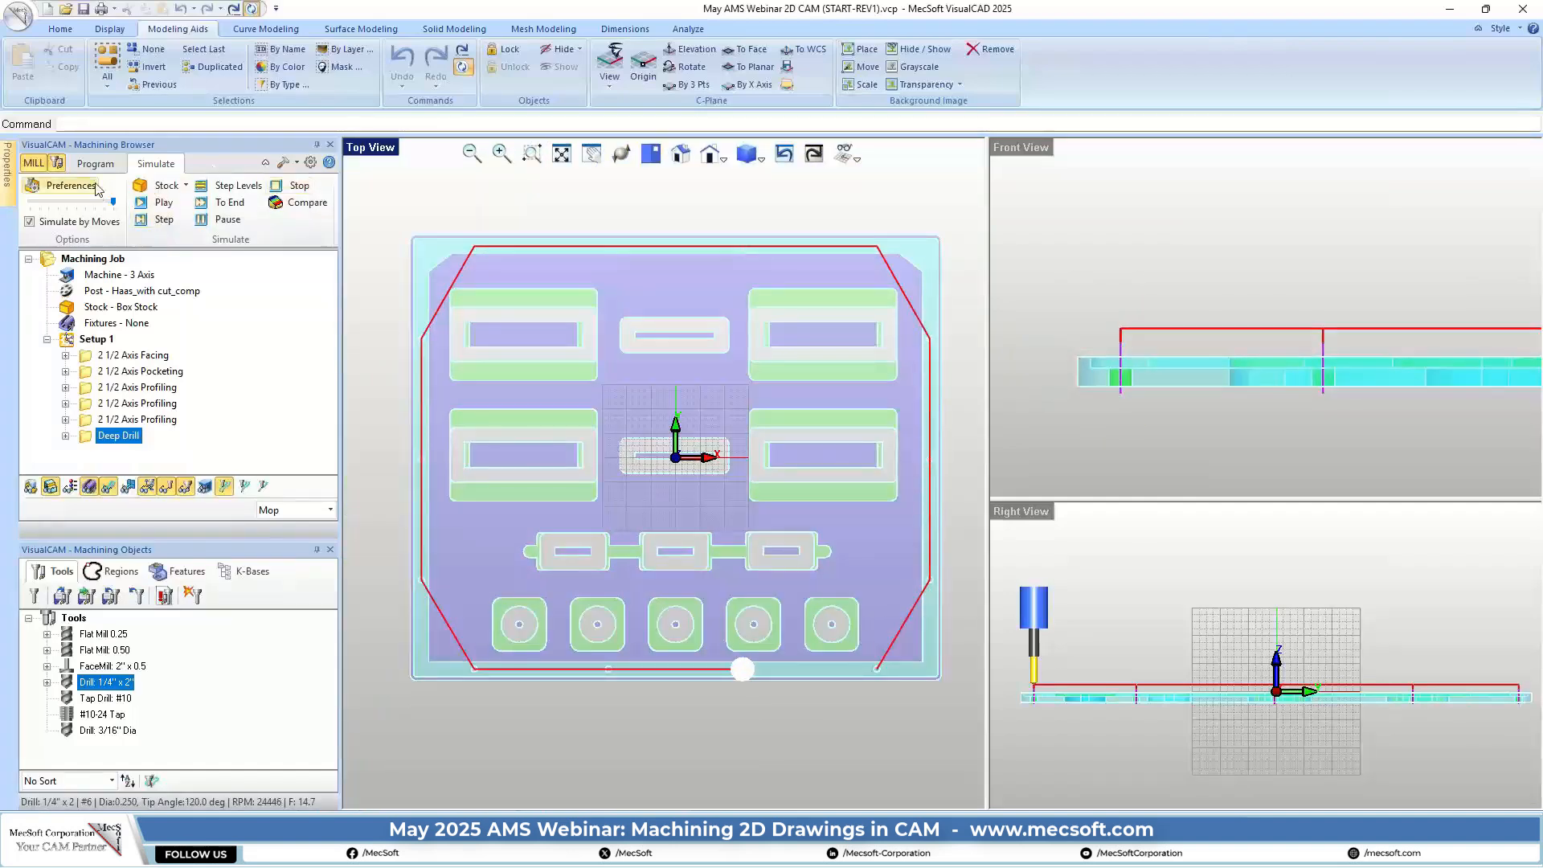
{"action": "left_click", "coordinate": [95, 164]}
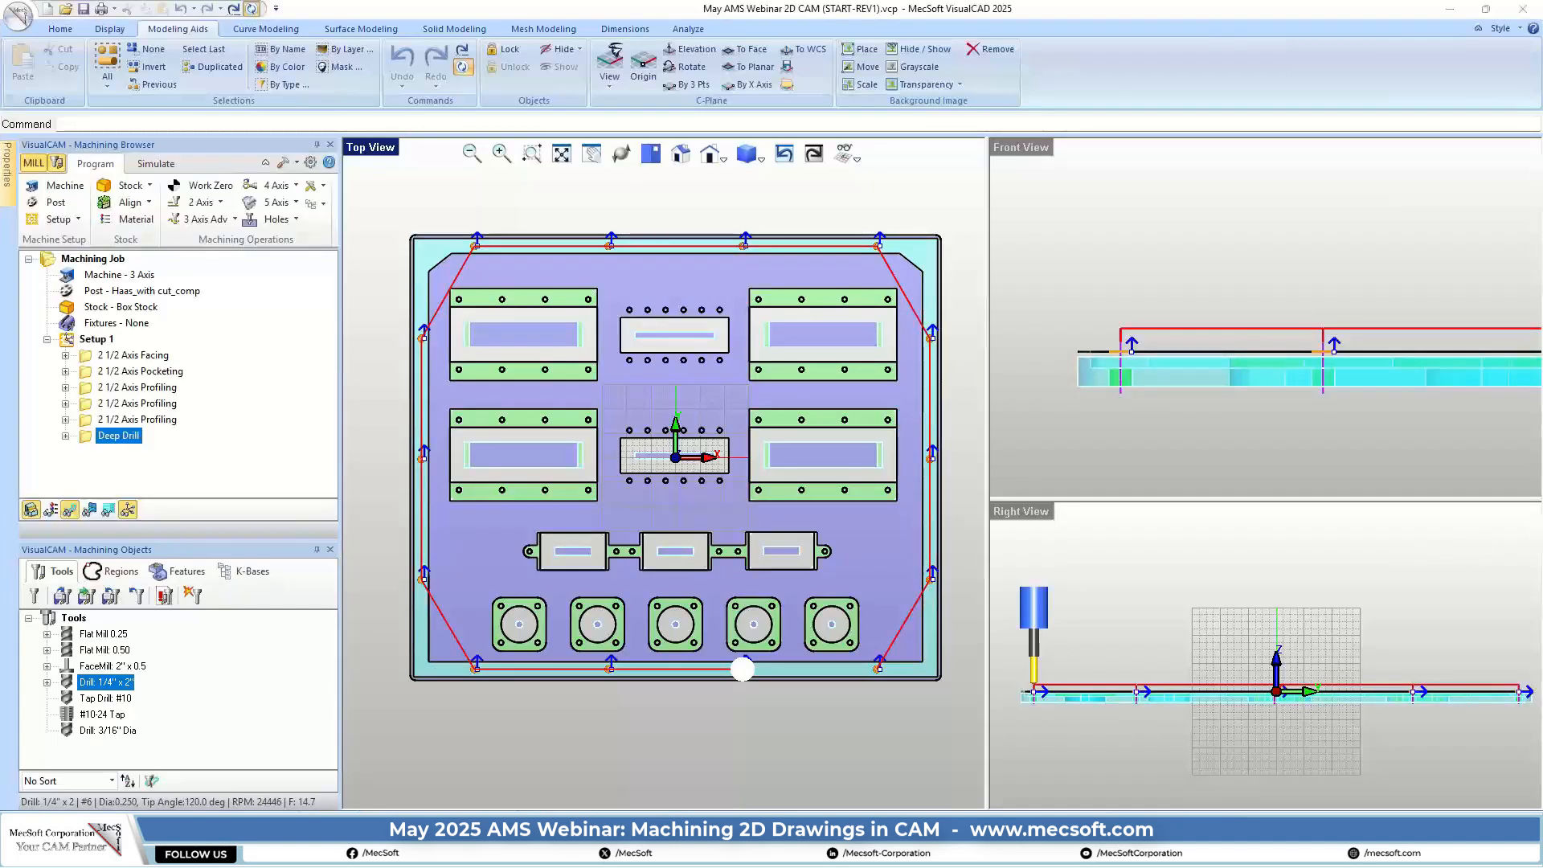
{"action": "left_click", "coordinate": [277, 220]}
{"action": "left_click", "coordinate": [269, 249]}
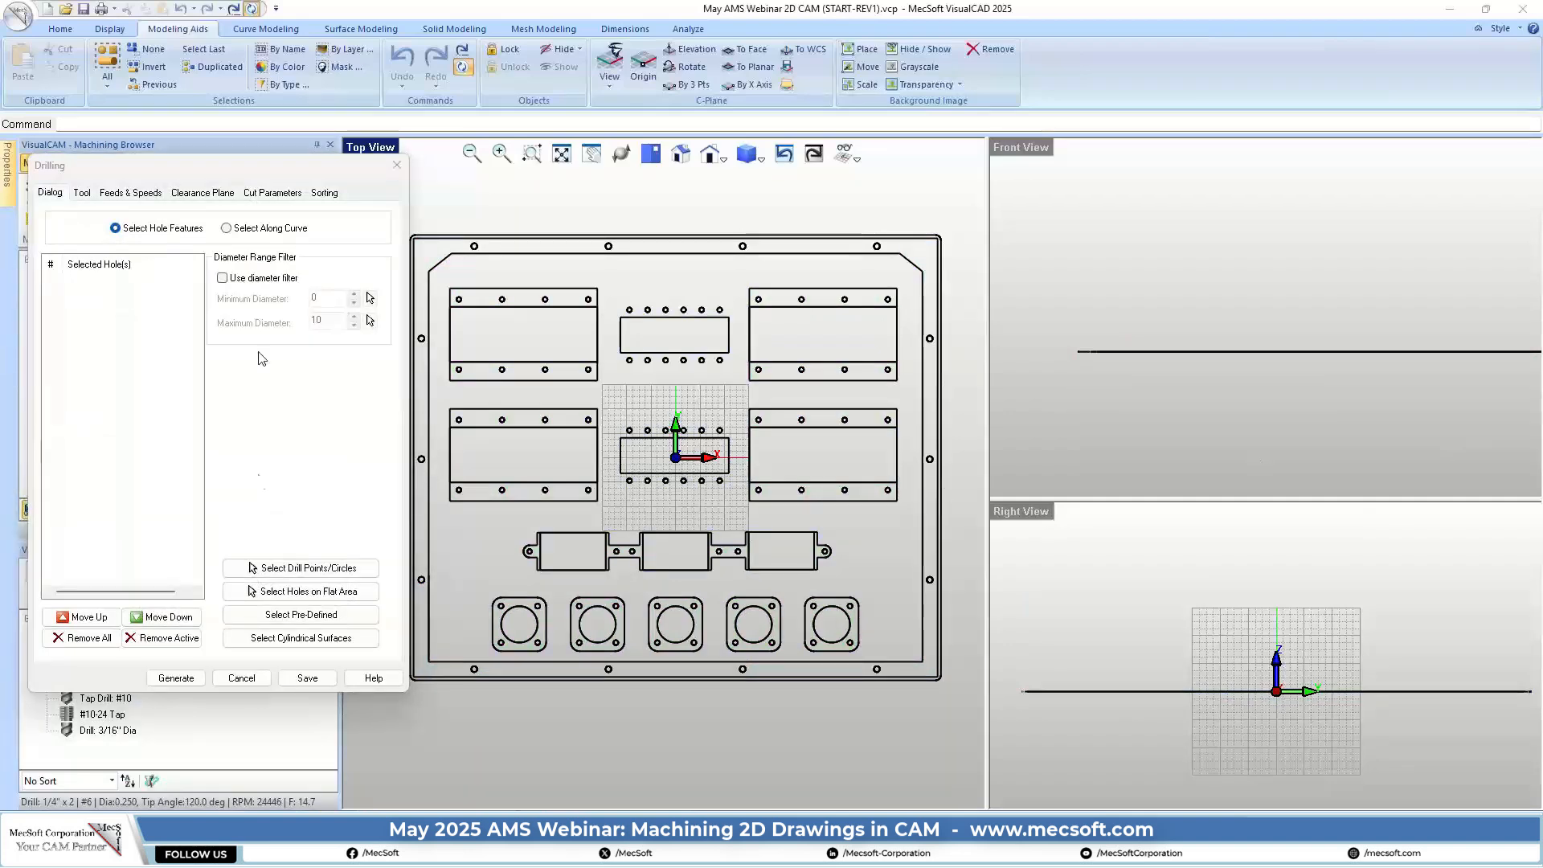
{"action": "left_click", "coordinate": [301, 614]}
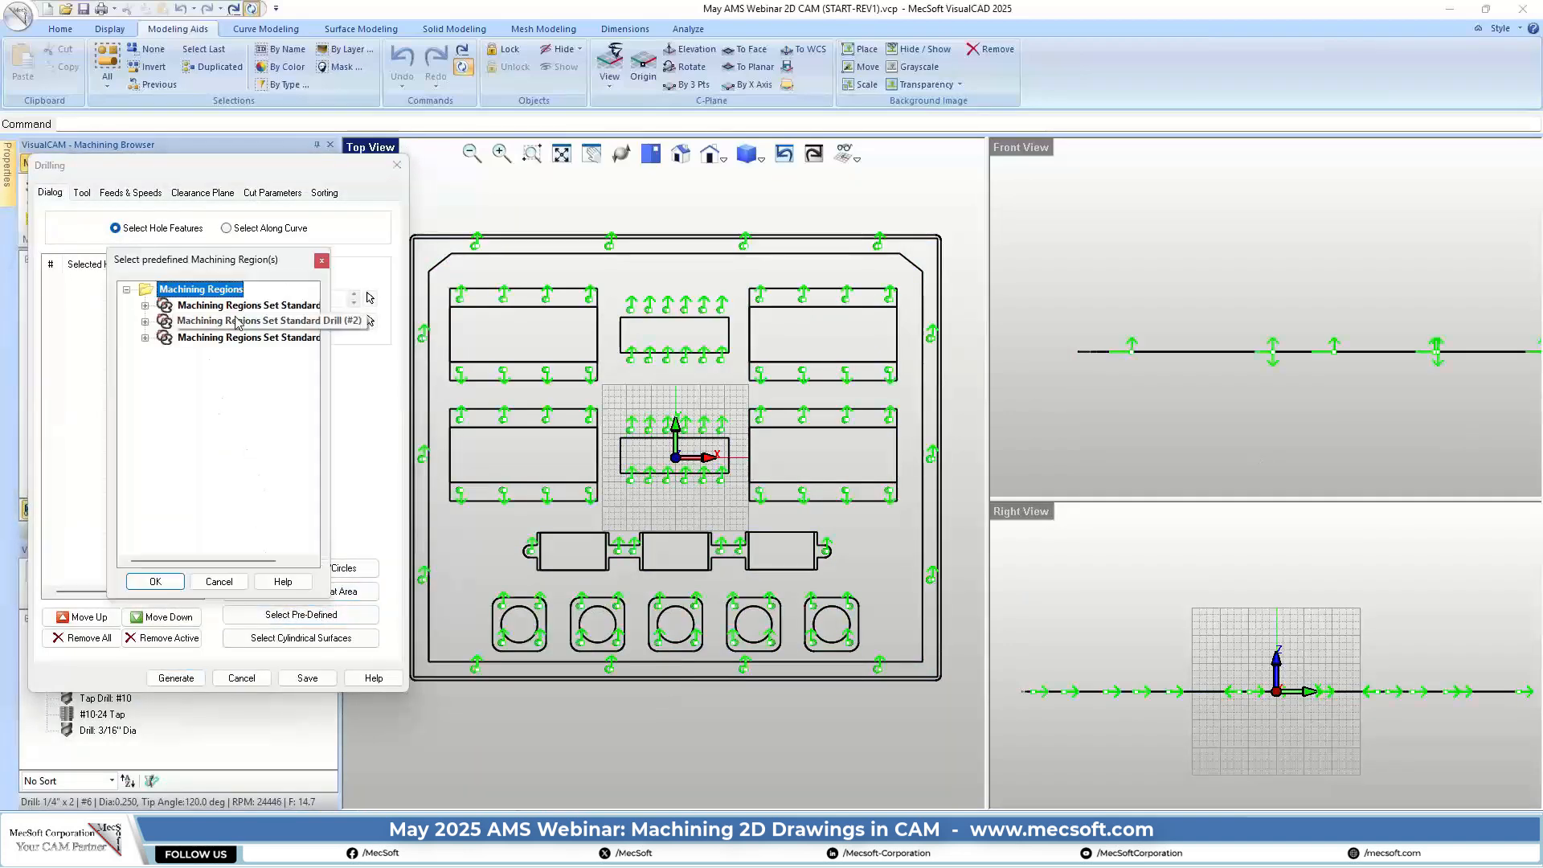
{"action": "left_click", "coordinate": [237, 323]}
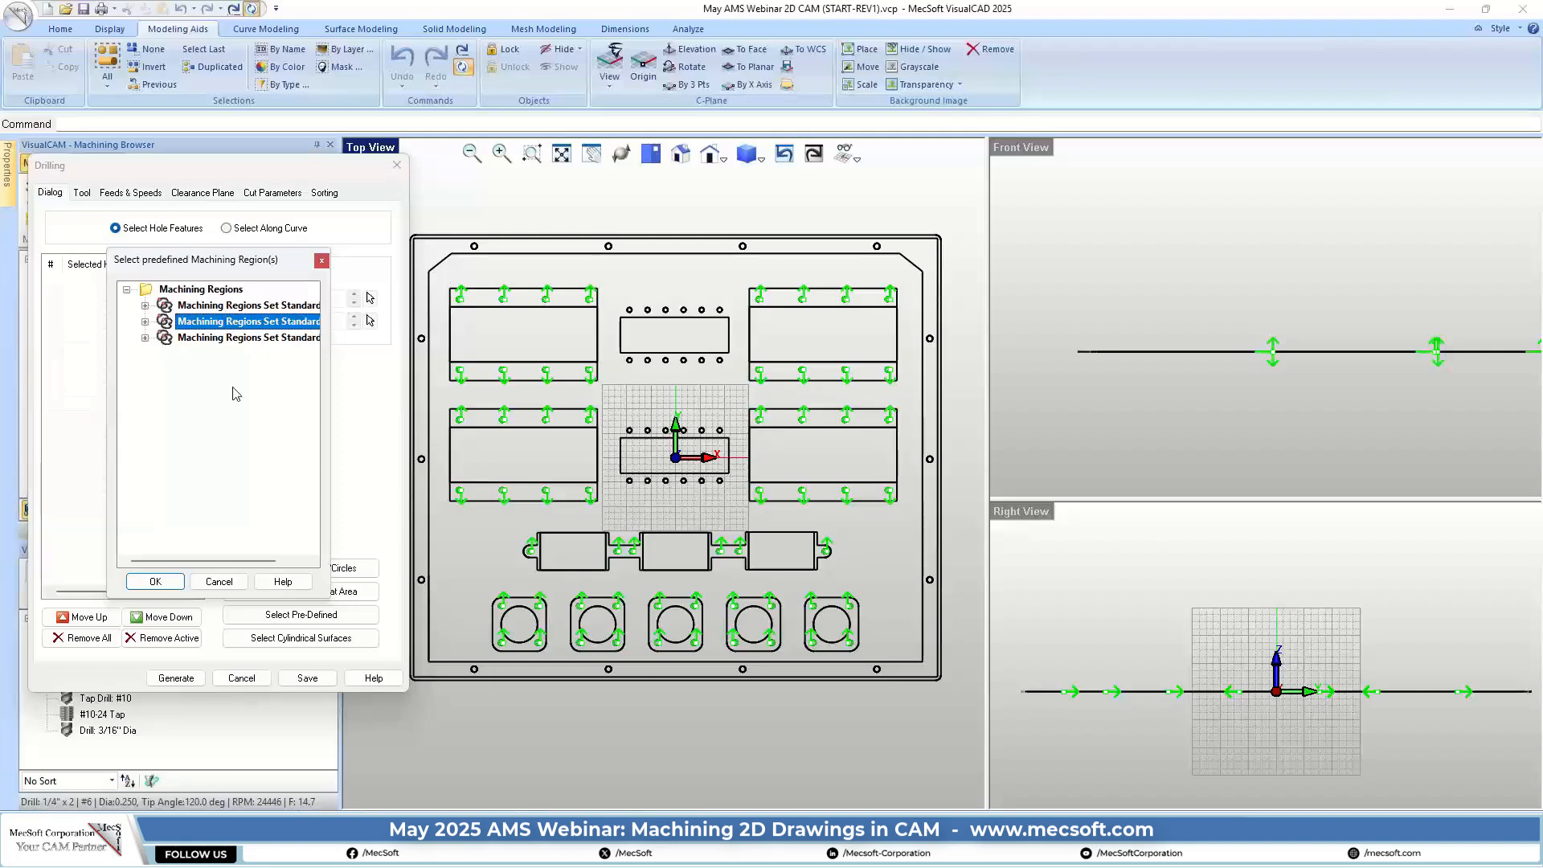
{"action": "left_click", "coordinate": [164, 585]}
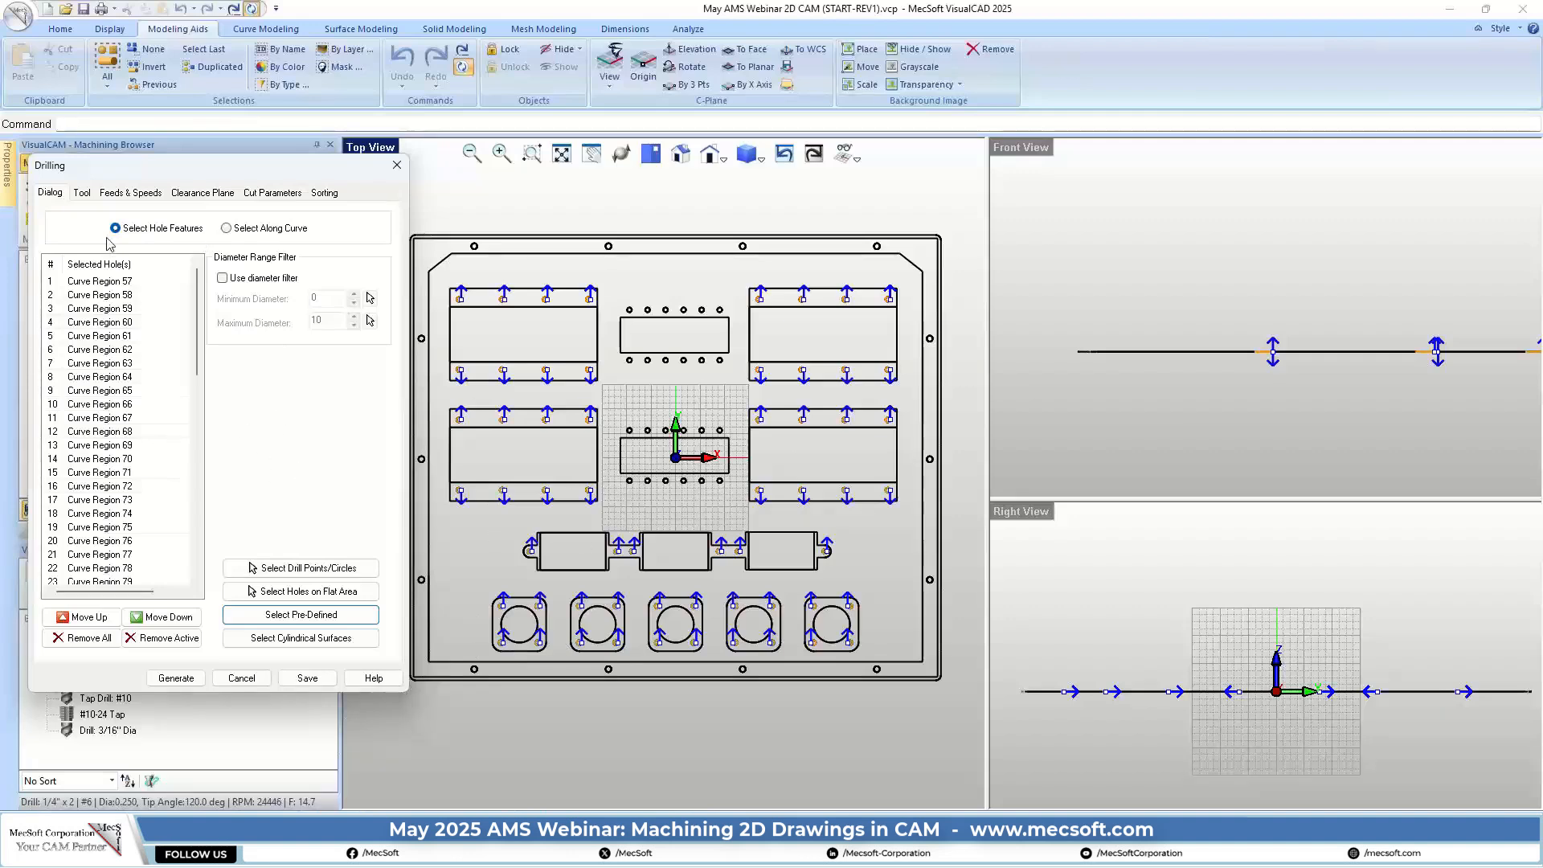
Assign the Tap Drill: #10 tool to the drilling operation and set its drill type to Deep Drill
{"action": "left_click", "coordinate": [82, 193]}
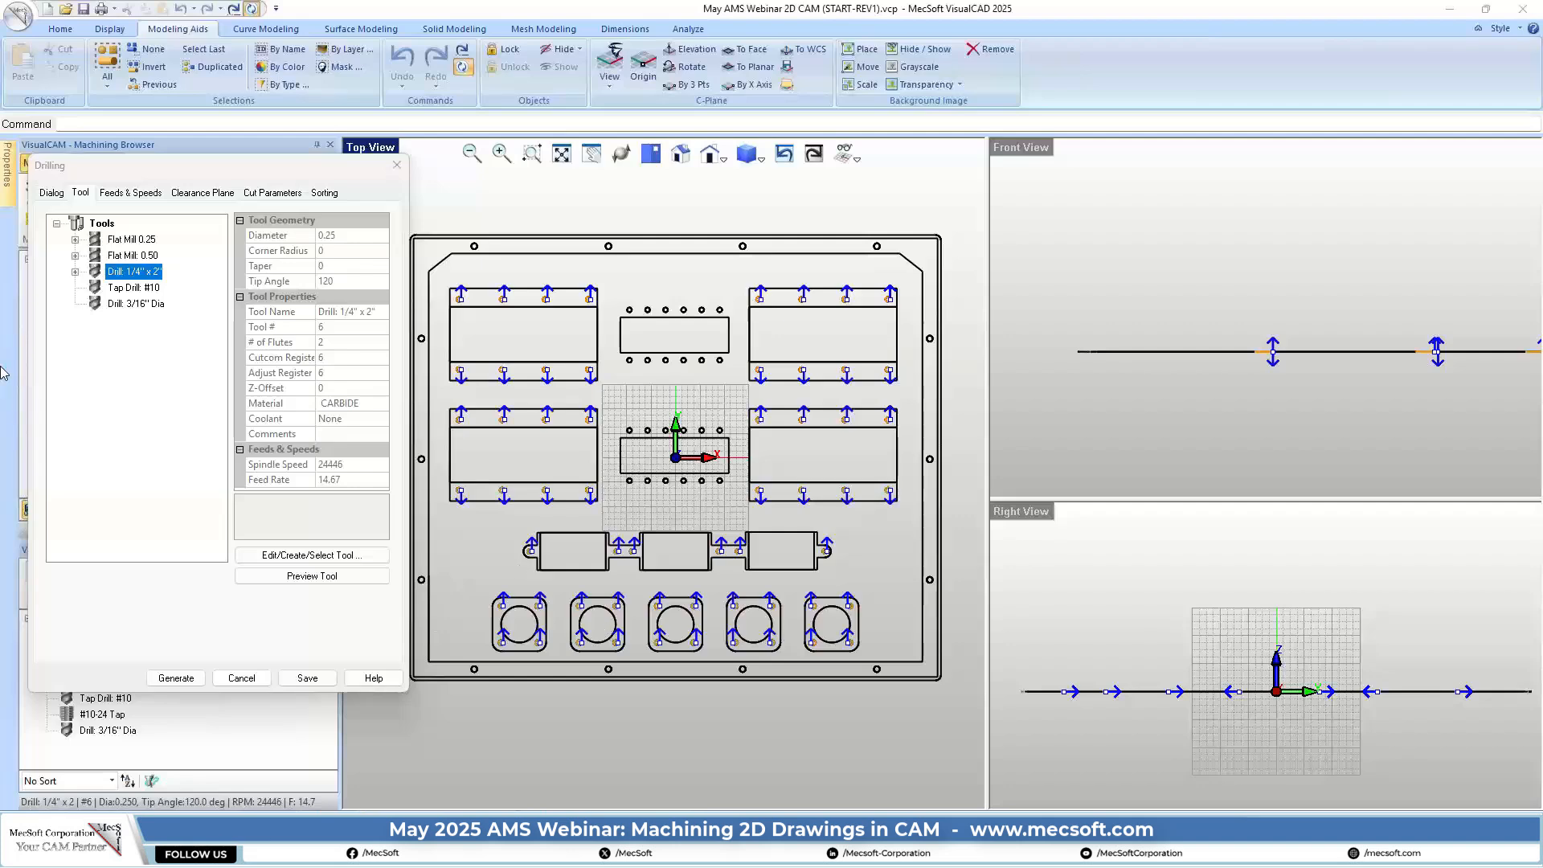
{"action": "left_click", "coordinate": [116, 290]}
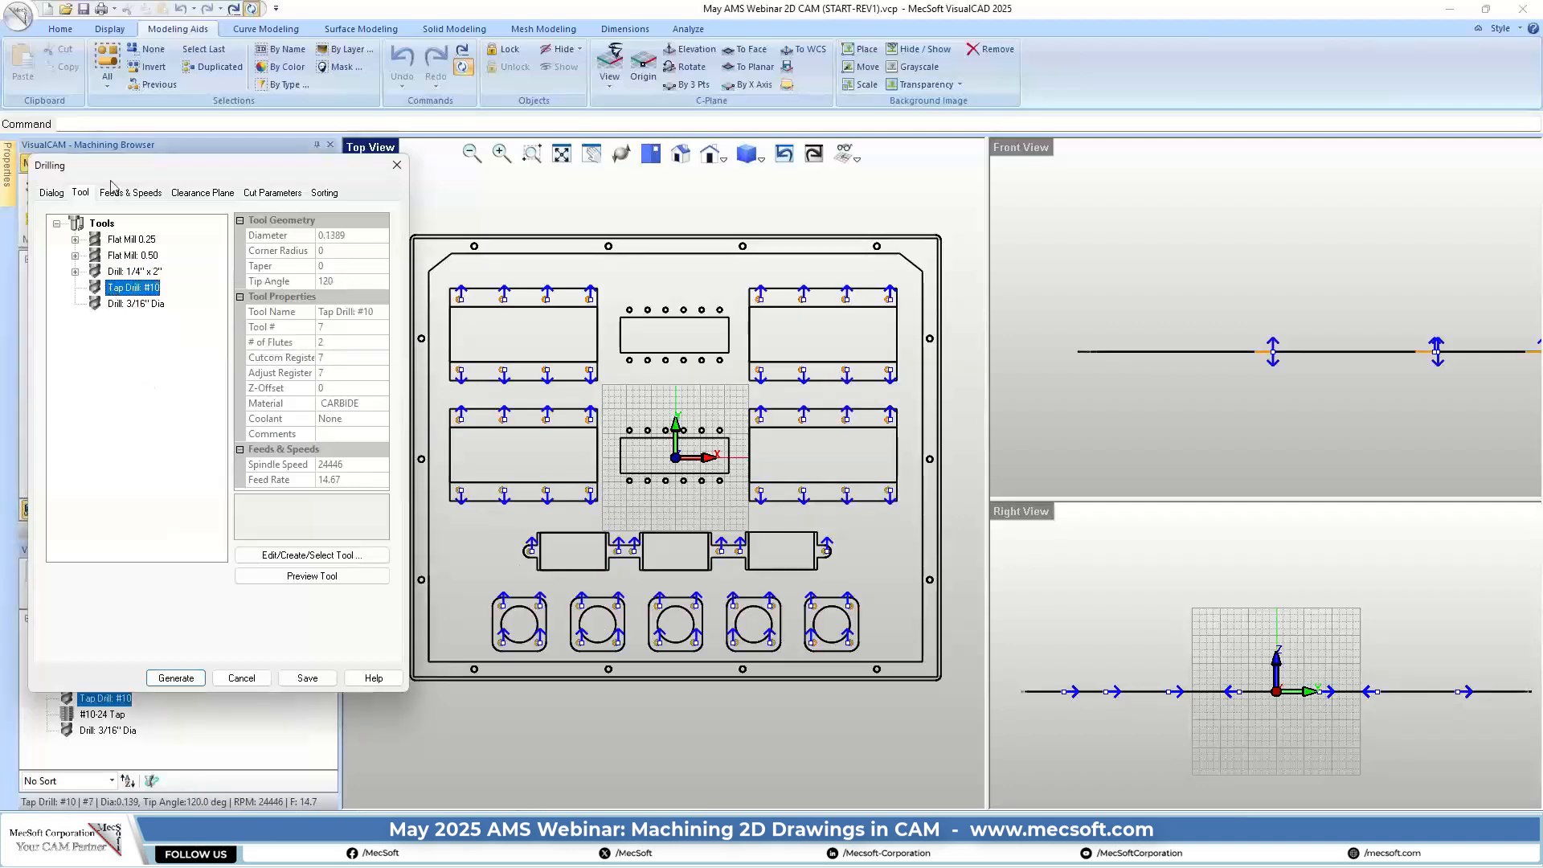
{"action": "left_click", "coordinate": [149, 193]}
{"action": "left_click", "coordinate": [198, 194]}
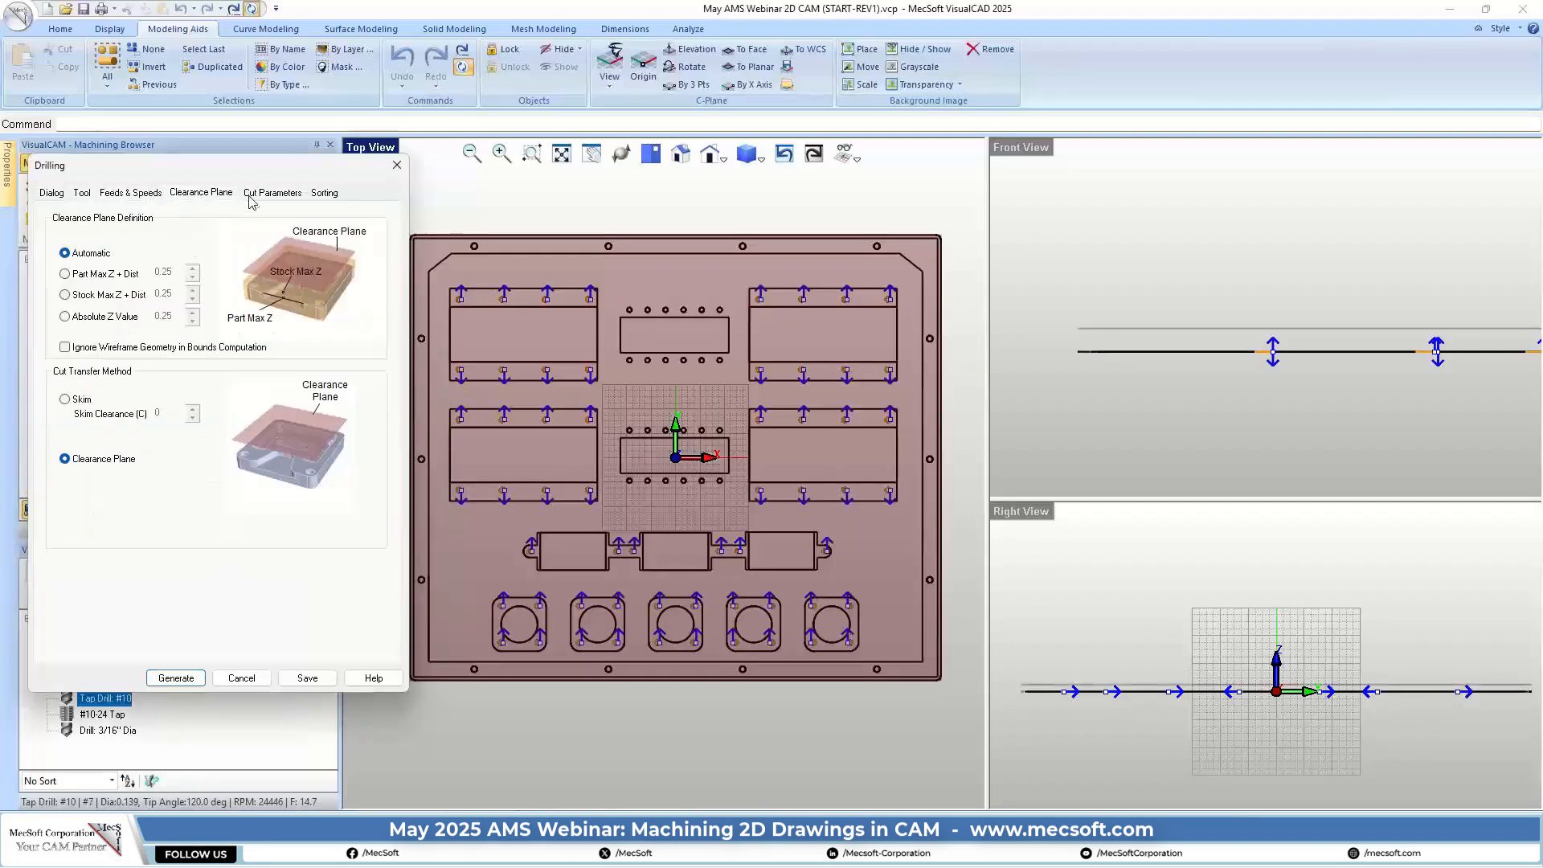
{"action": "left_click", "coordinate": [259, 194]}
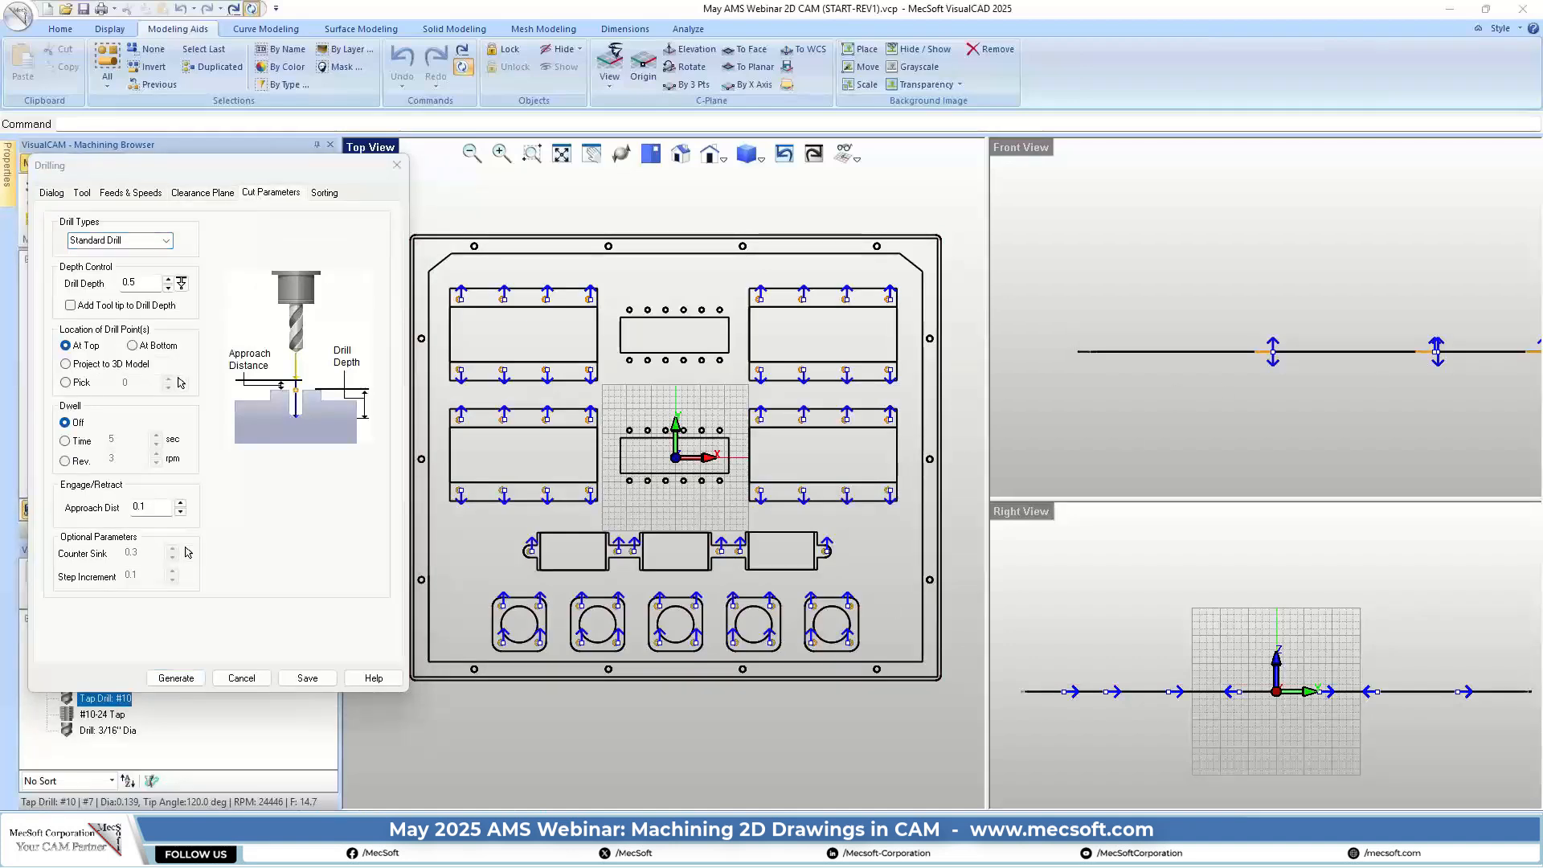
{"action": "left_click", "coordinate": [121, 240]}
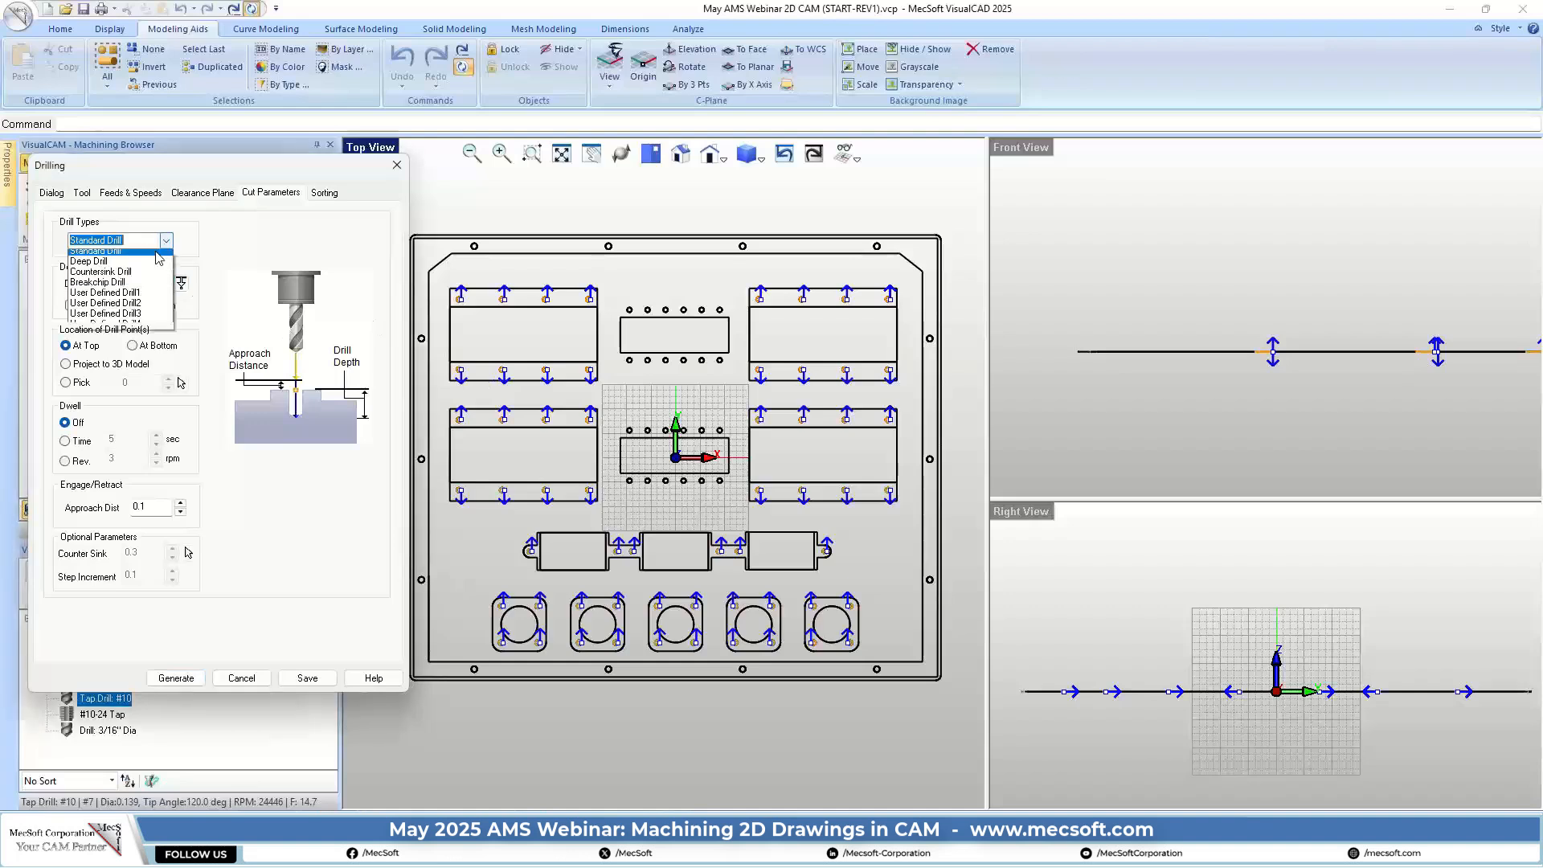
{"action": "left_click", "coordinate": [110, 273]}
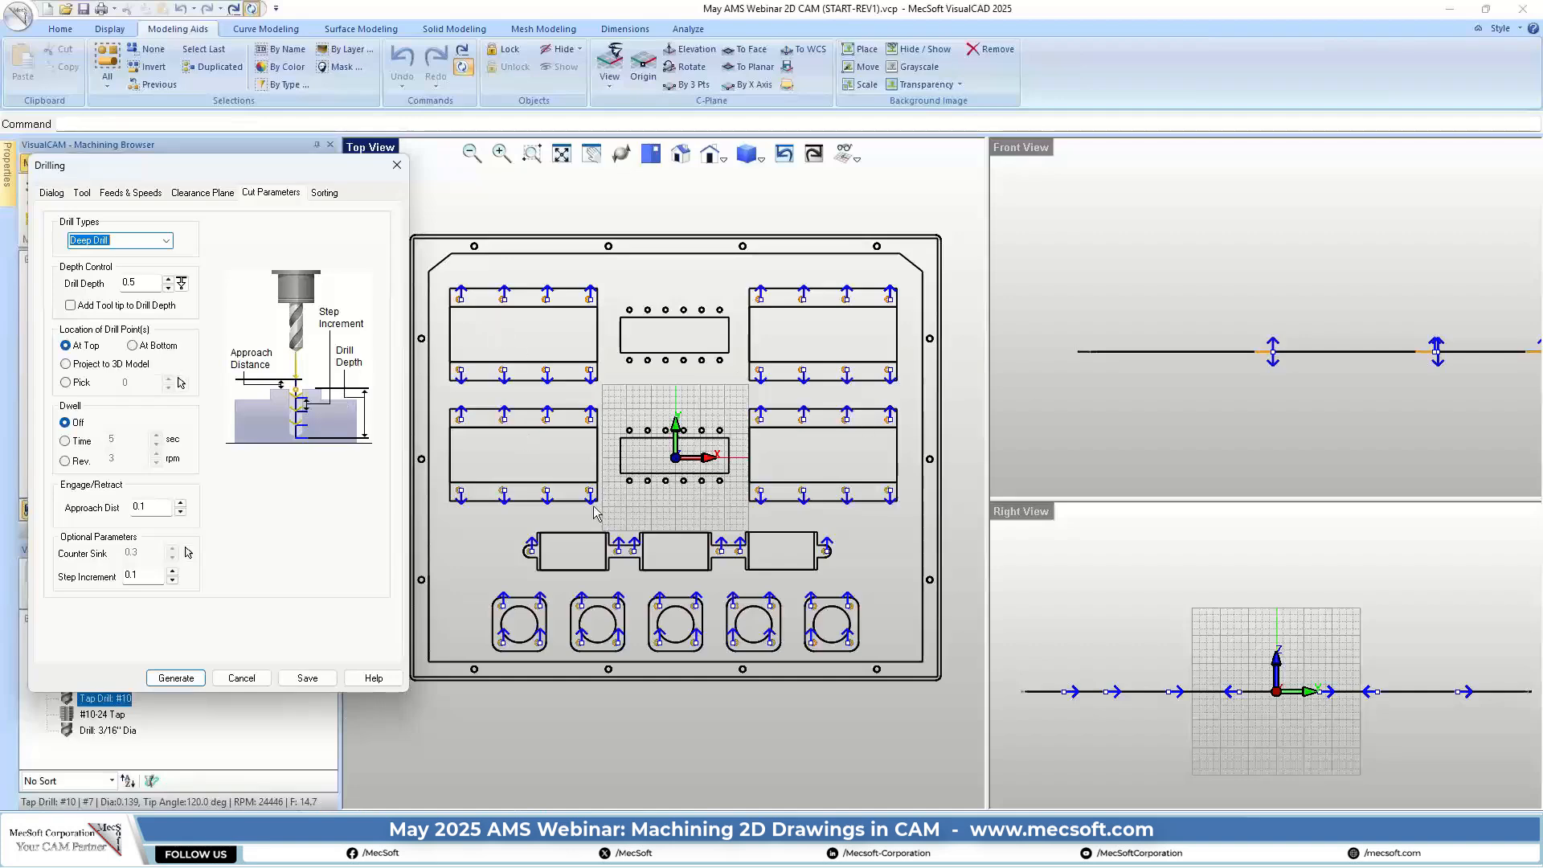
Set the drill point location to a picked Z of -0.173, matching Level (C) in the section drawing
{"action": "scroll", "coordinate": [595, 513], "scroll_direction": "down", "scroll_amount": 2}
{"action": "scroll", "coordinate": [1123, 380], "scroll_direction": "down", "scroll_amount": 3}
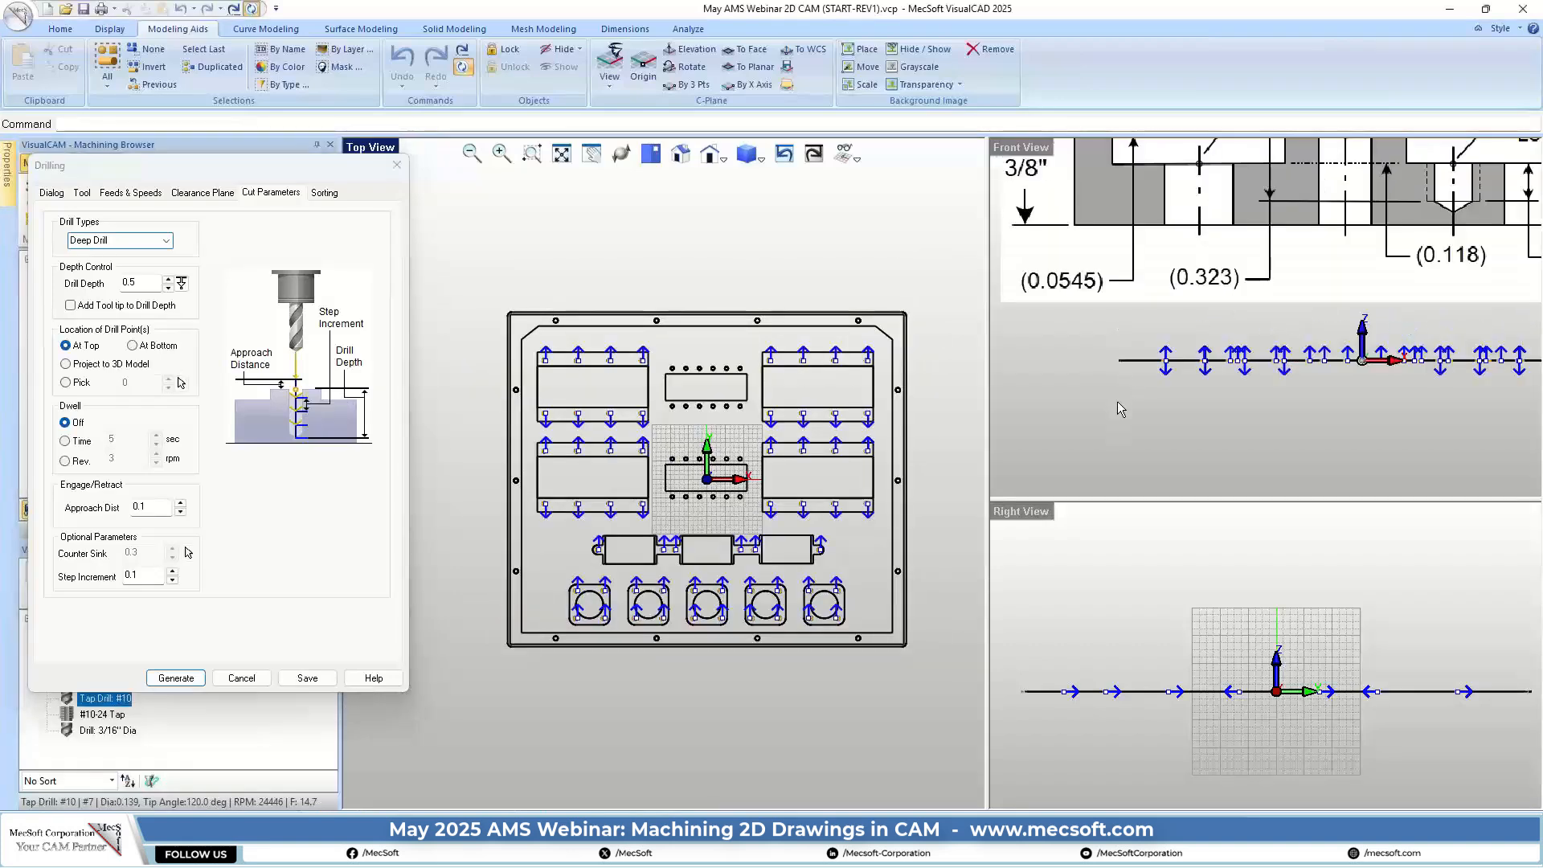
{"action": "scroll", "coordinate": [1117, 402], "scroll_direction": "down", "scroll_amount": 4}
{"action": "scroll", "coordinate": [1279, 236], "scroll_direction": "up", "scroll_amount": 3}
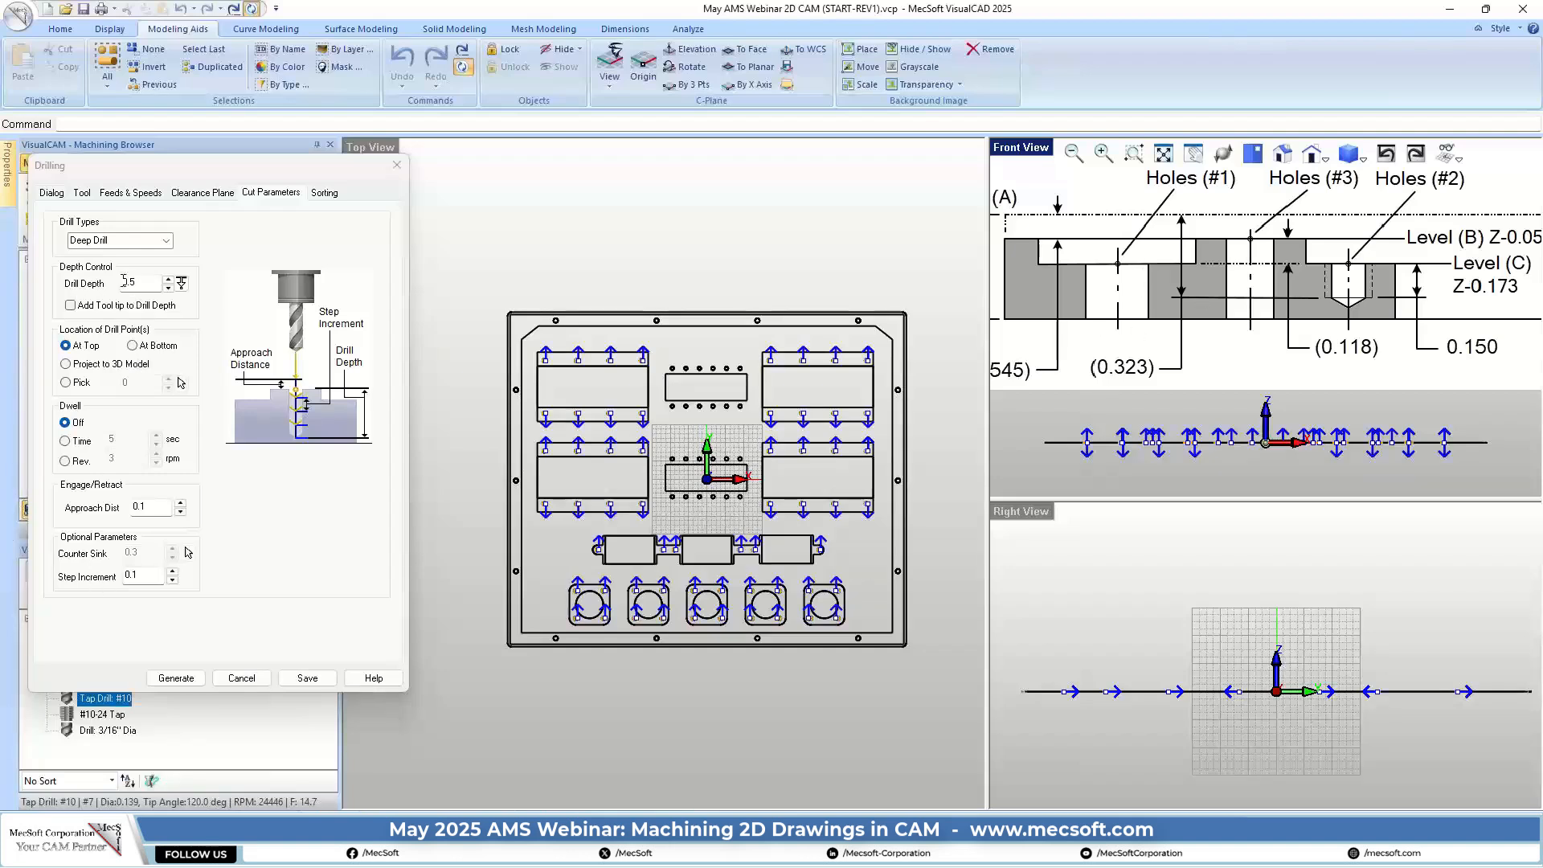
{"action": "left_click", "coordinate": [82, 384]}
{"action": "left_click", "coordinate": [146, 385]}
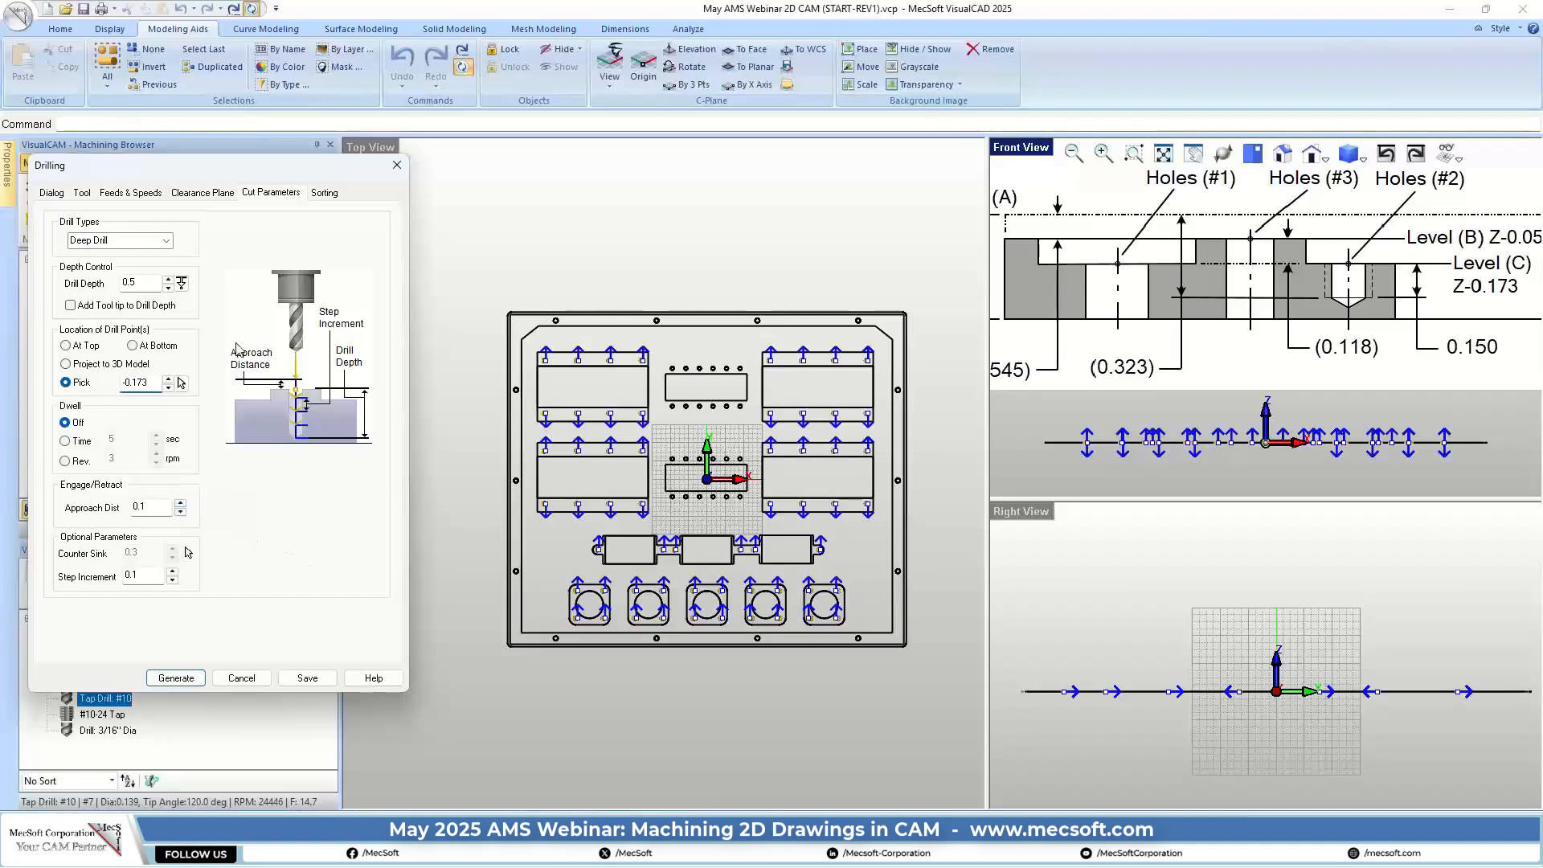
Set the drill depth to 0.15 and check it against the Holes (#2) bottom in the section drawing
{"action": "left_click", "coordinate": [133, 282]}
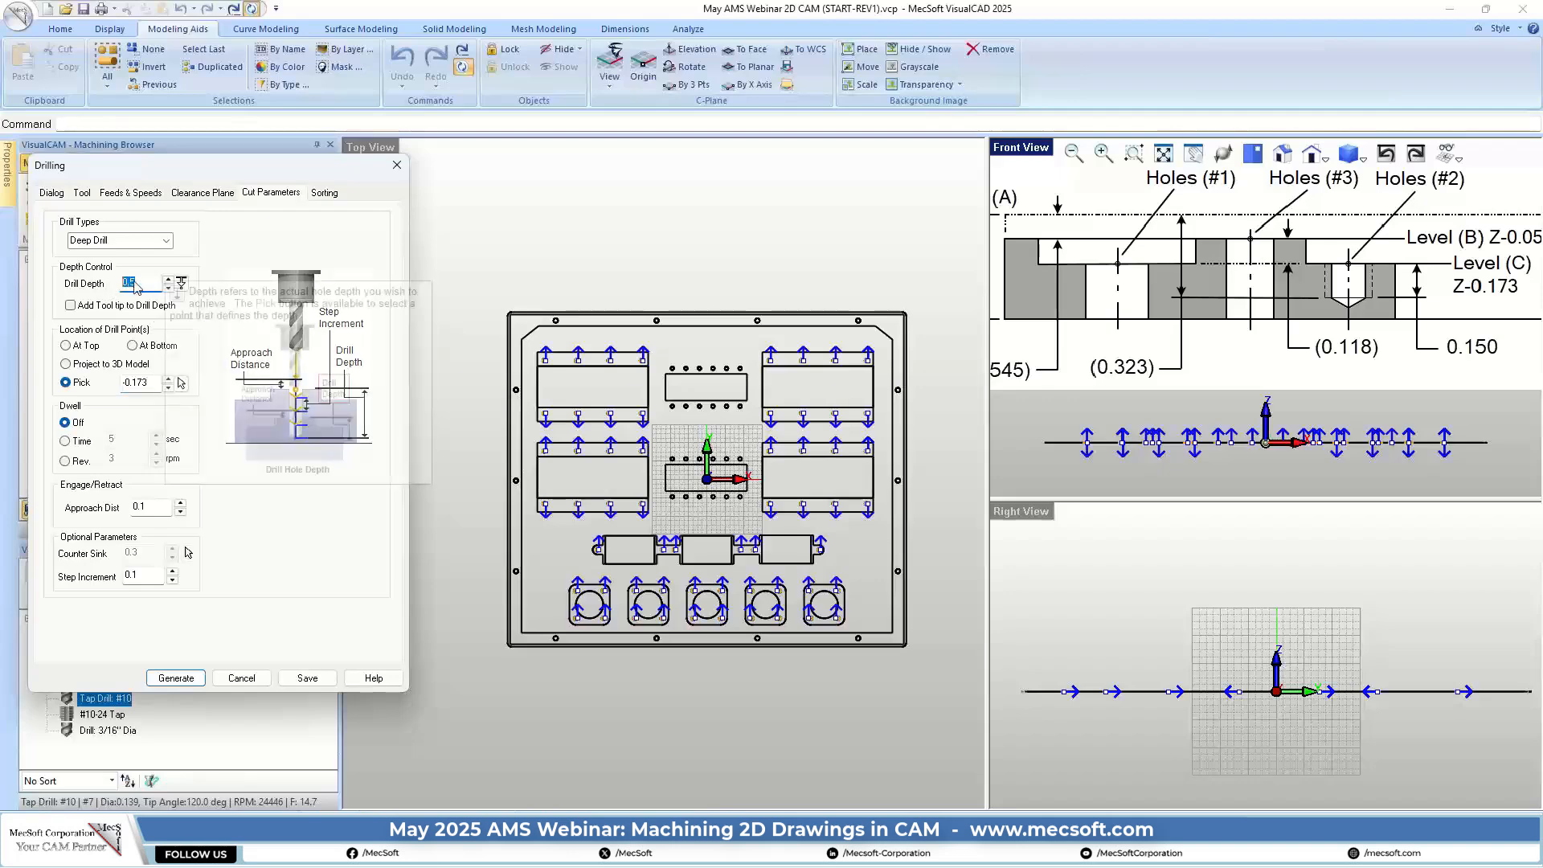
{"action": "type", "text": "0."}
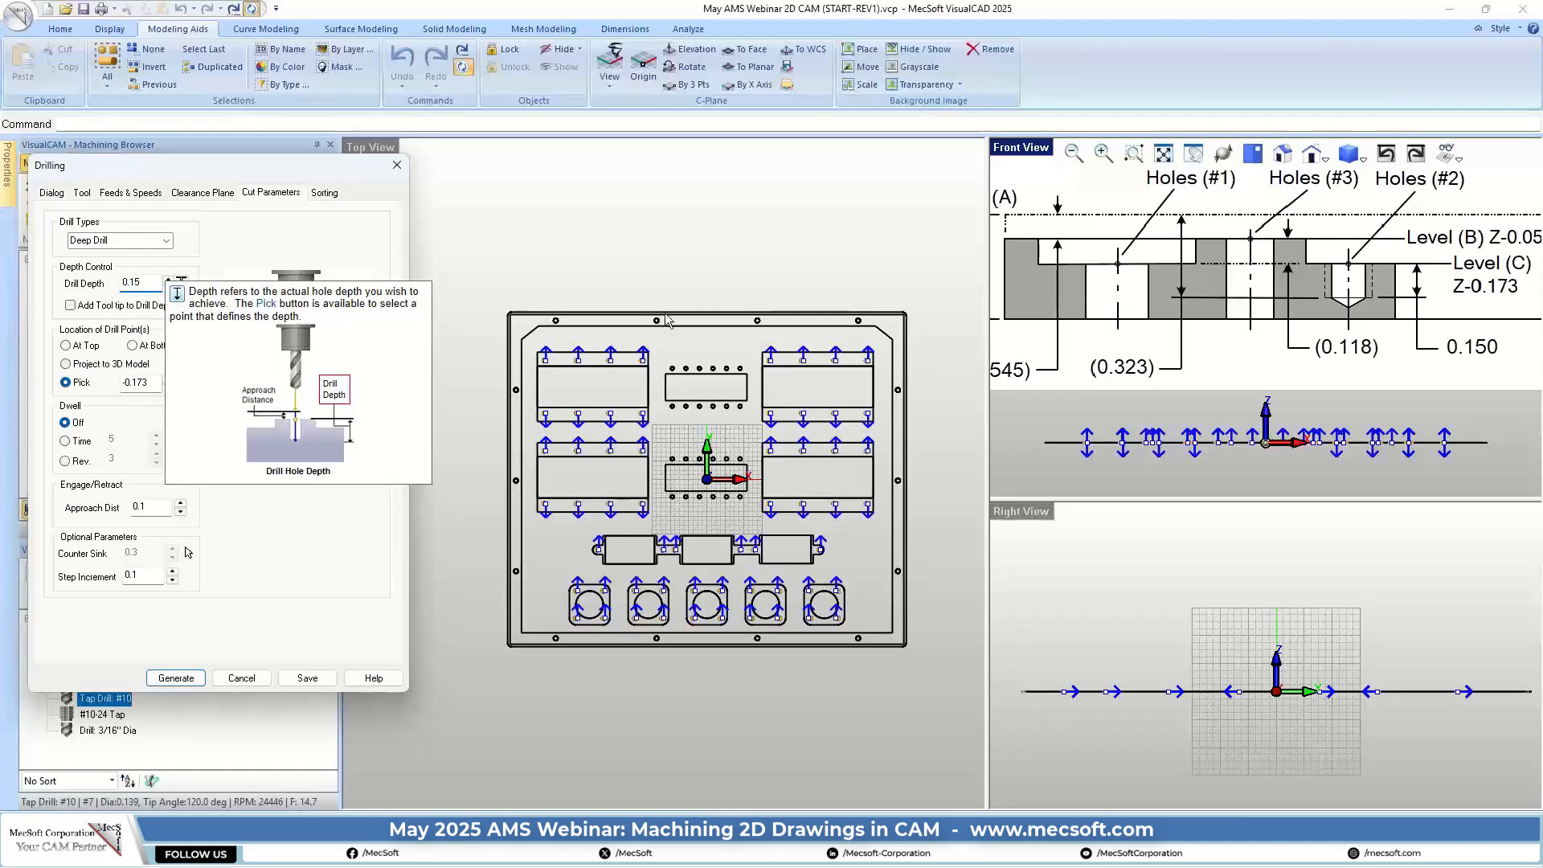
{"action": "scroll", "coordinate": [1399, 271], "scroll_direction": "up", "scroll_amount": 4}
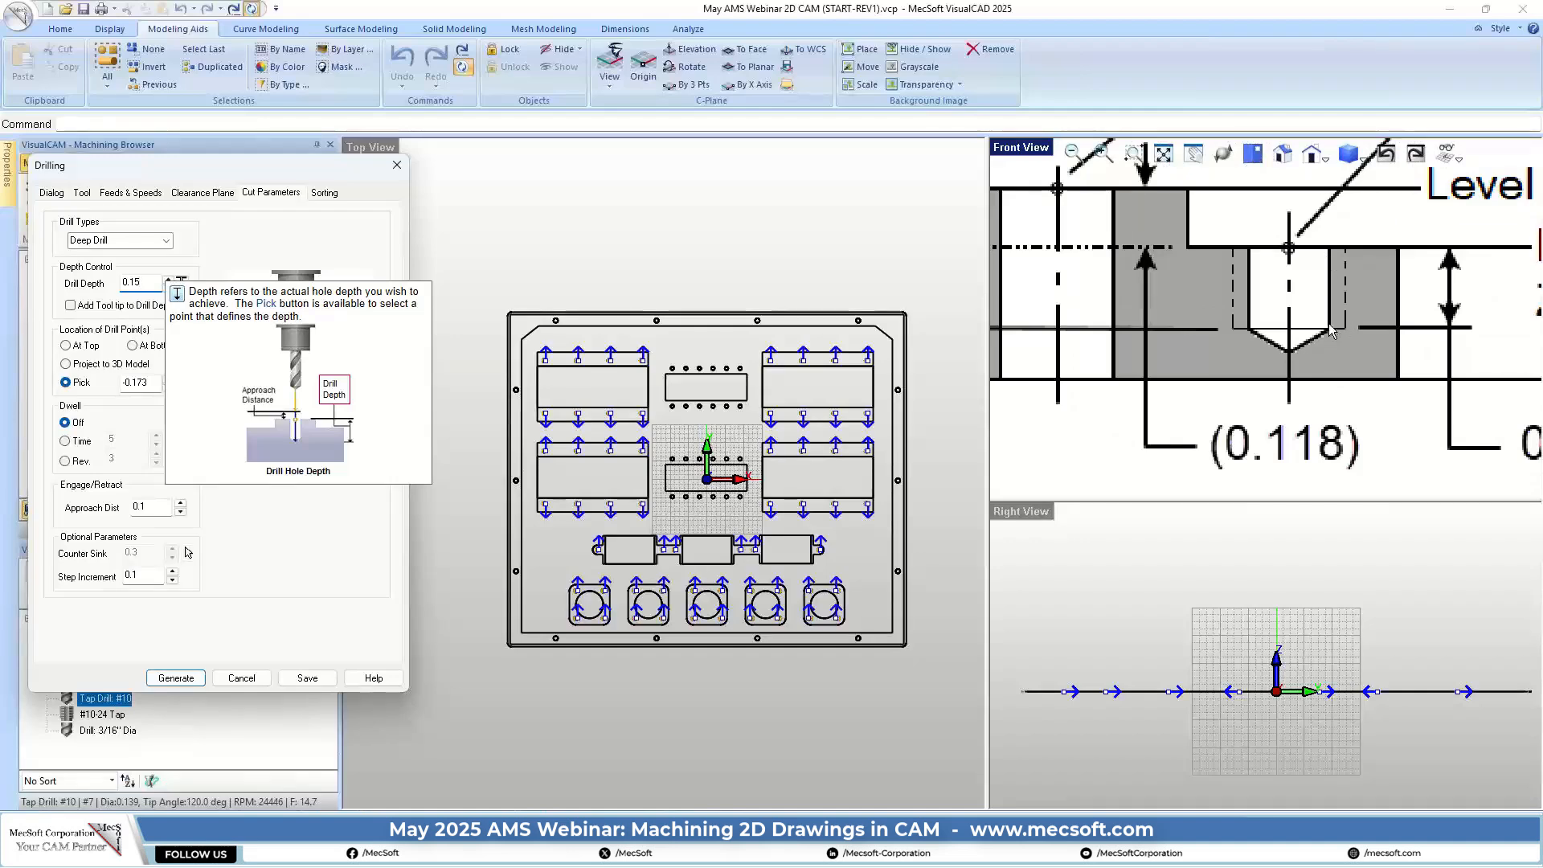
{"action": "scroll", "coordinate": [1264, 293], "scroll_direction": "down", "scroll_amount": 5}
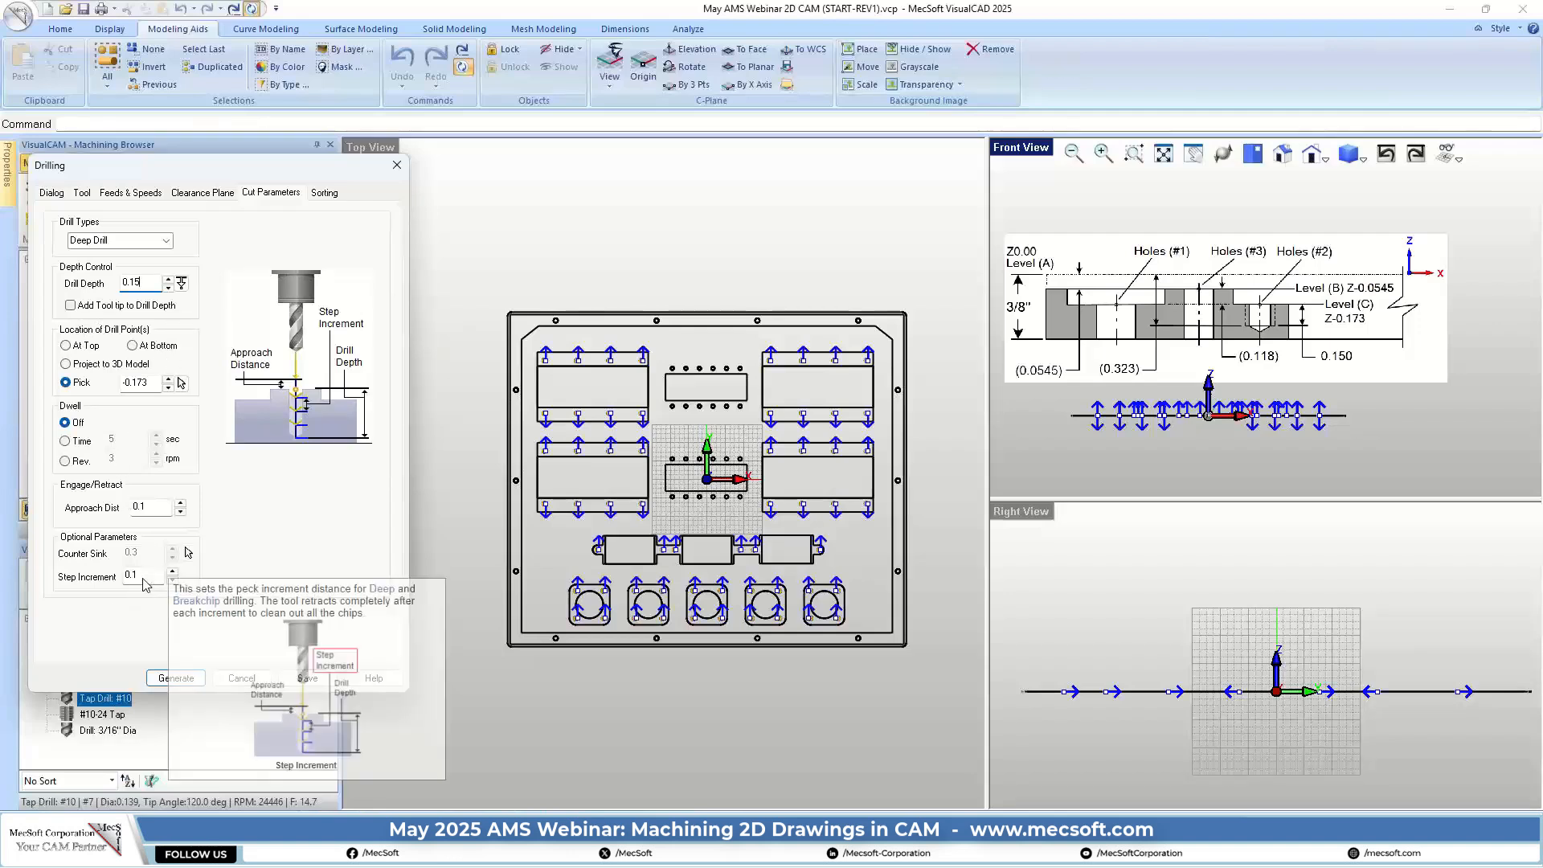
Sort the holes with Minimum Distance Sort and generate the Deep Drill toolpath
{"action": "left_click", "coordinate": [327, 194]}
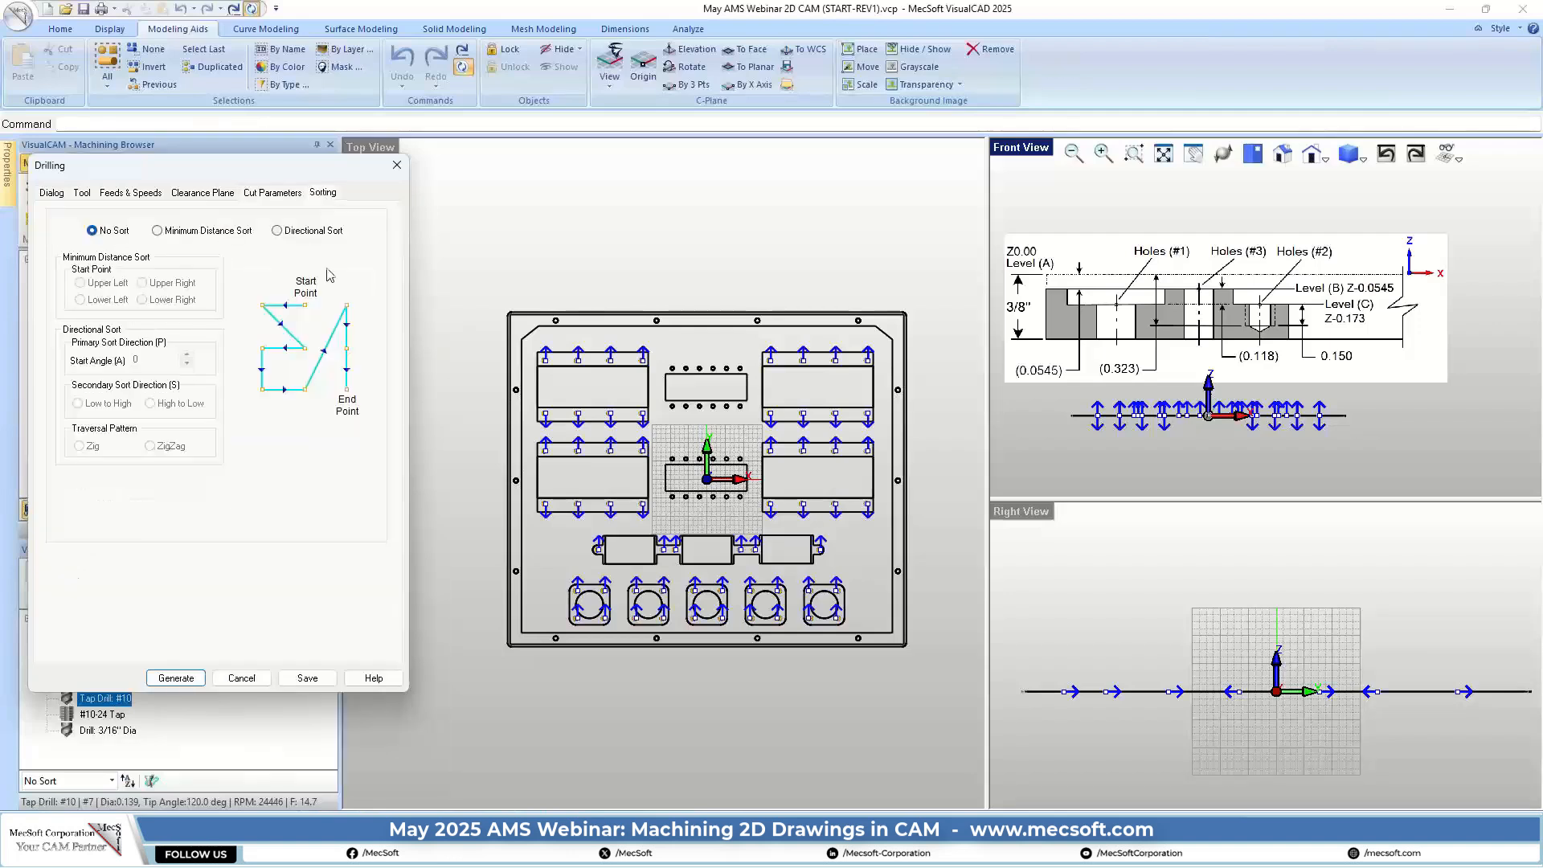
{"action": "left_click", "coordinate": [158, 231]}
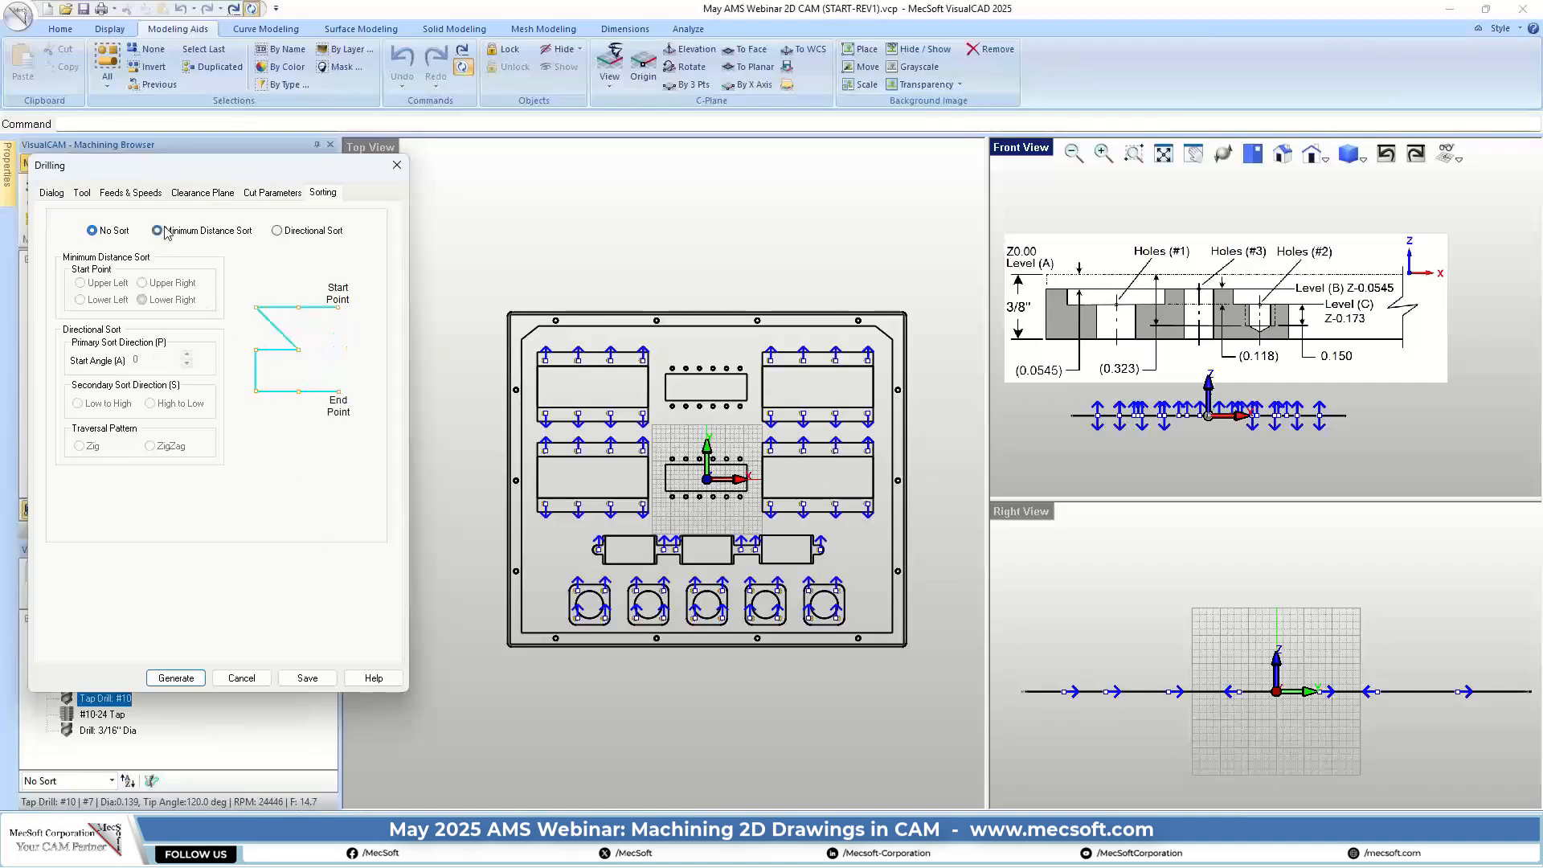
{"action": "left_click", "coordinate": [179, 679]}
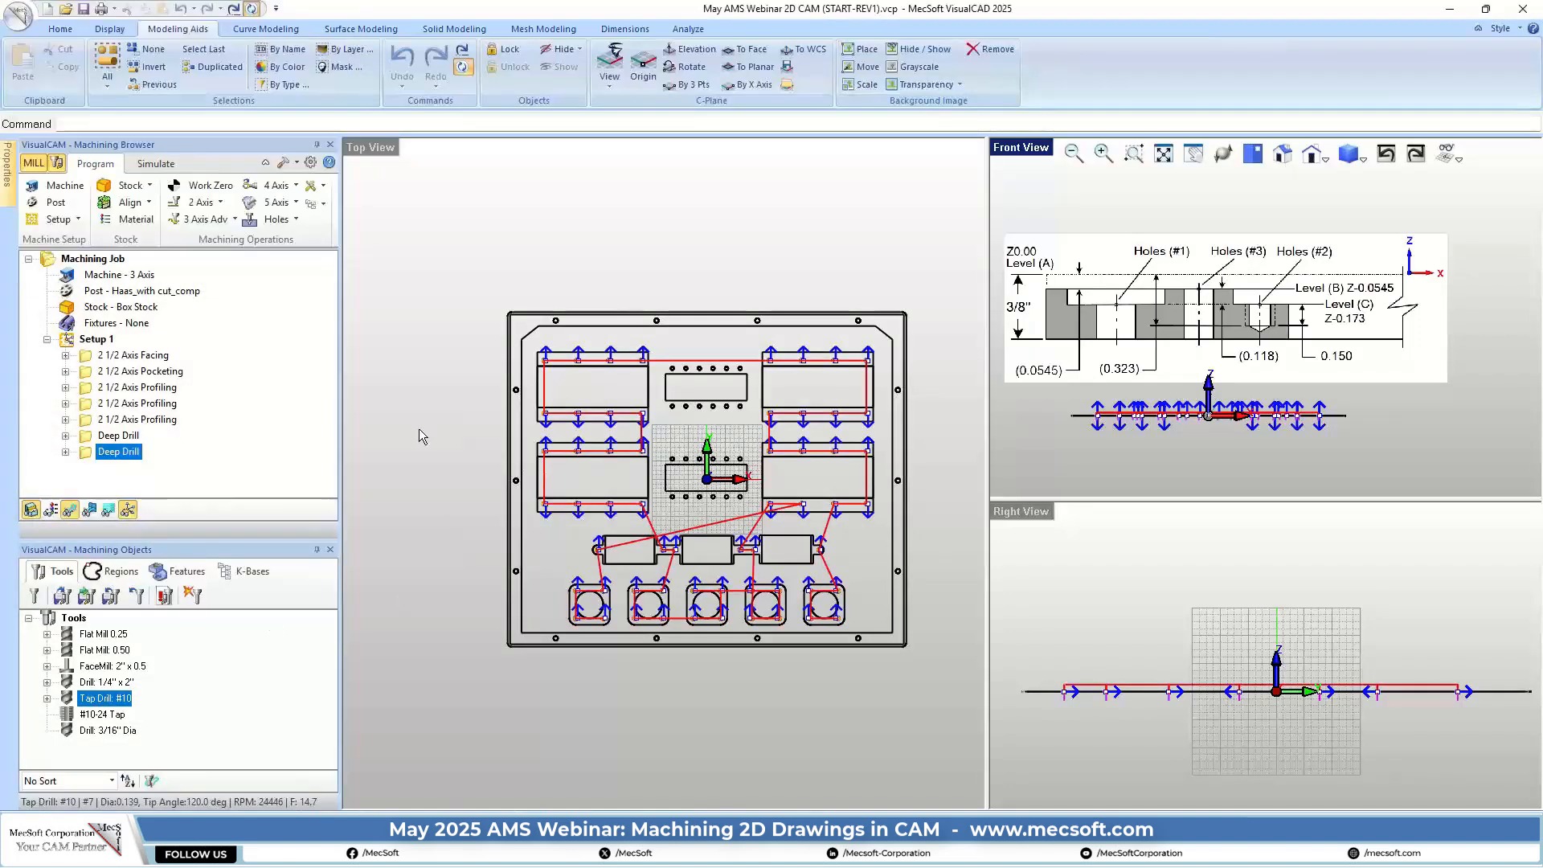
{"action": "scroll", "coordinate": [743, 537], "scroll_direction": "up", "scroll_amount": 1}
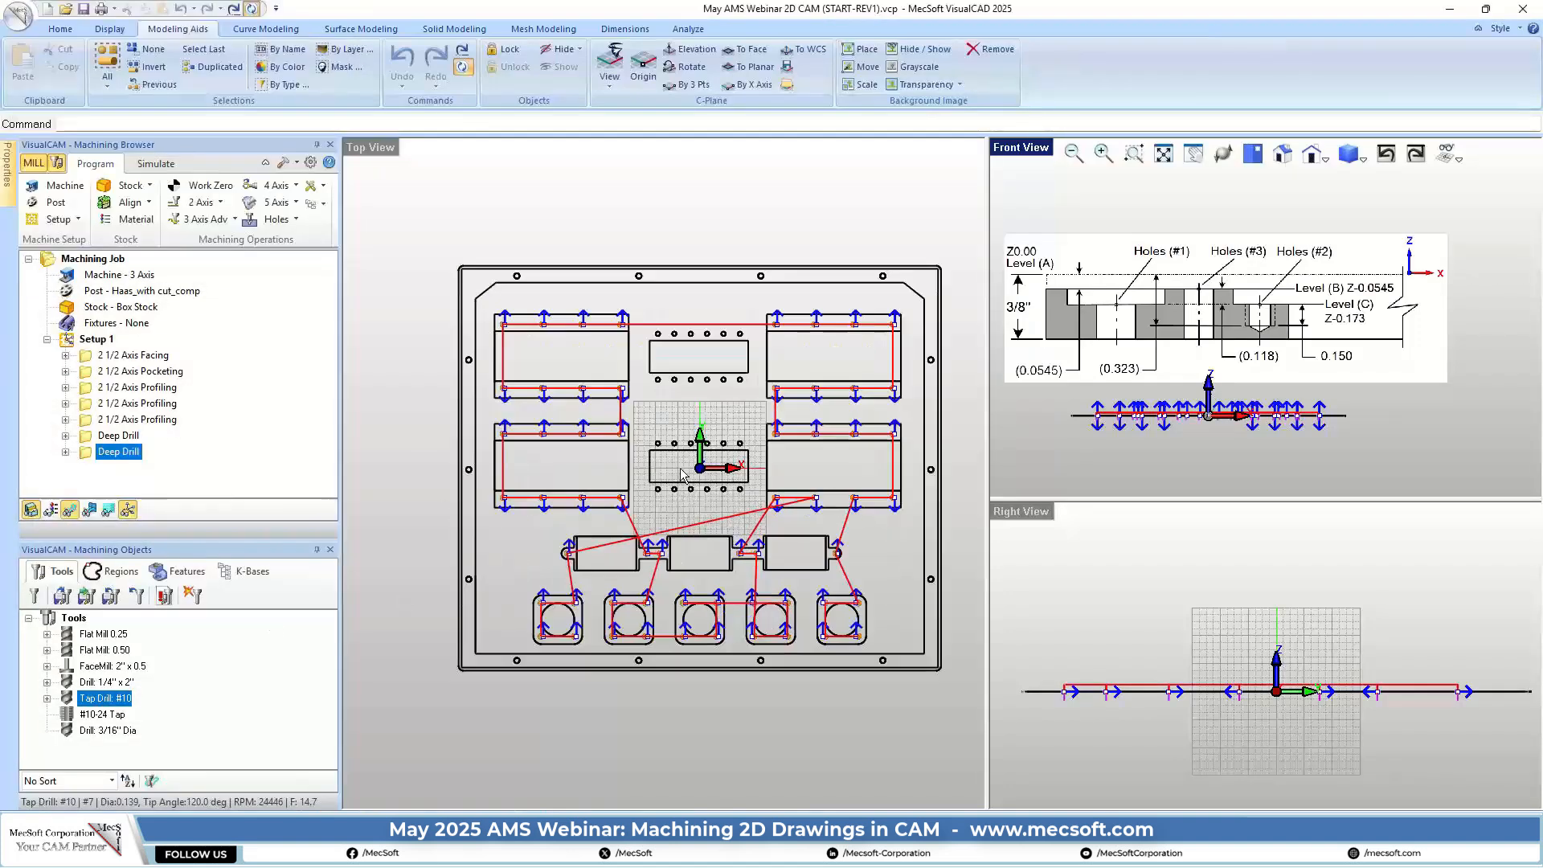
Simulate the new Deep Drill operation and set the stock model's simulation display back to fully opaque
{"action": "left_click", "coordinate": [152, 165]}
{"action": "left_click", "coordinate": [163, 203]}
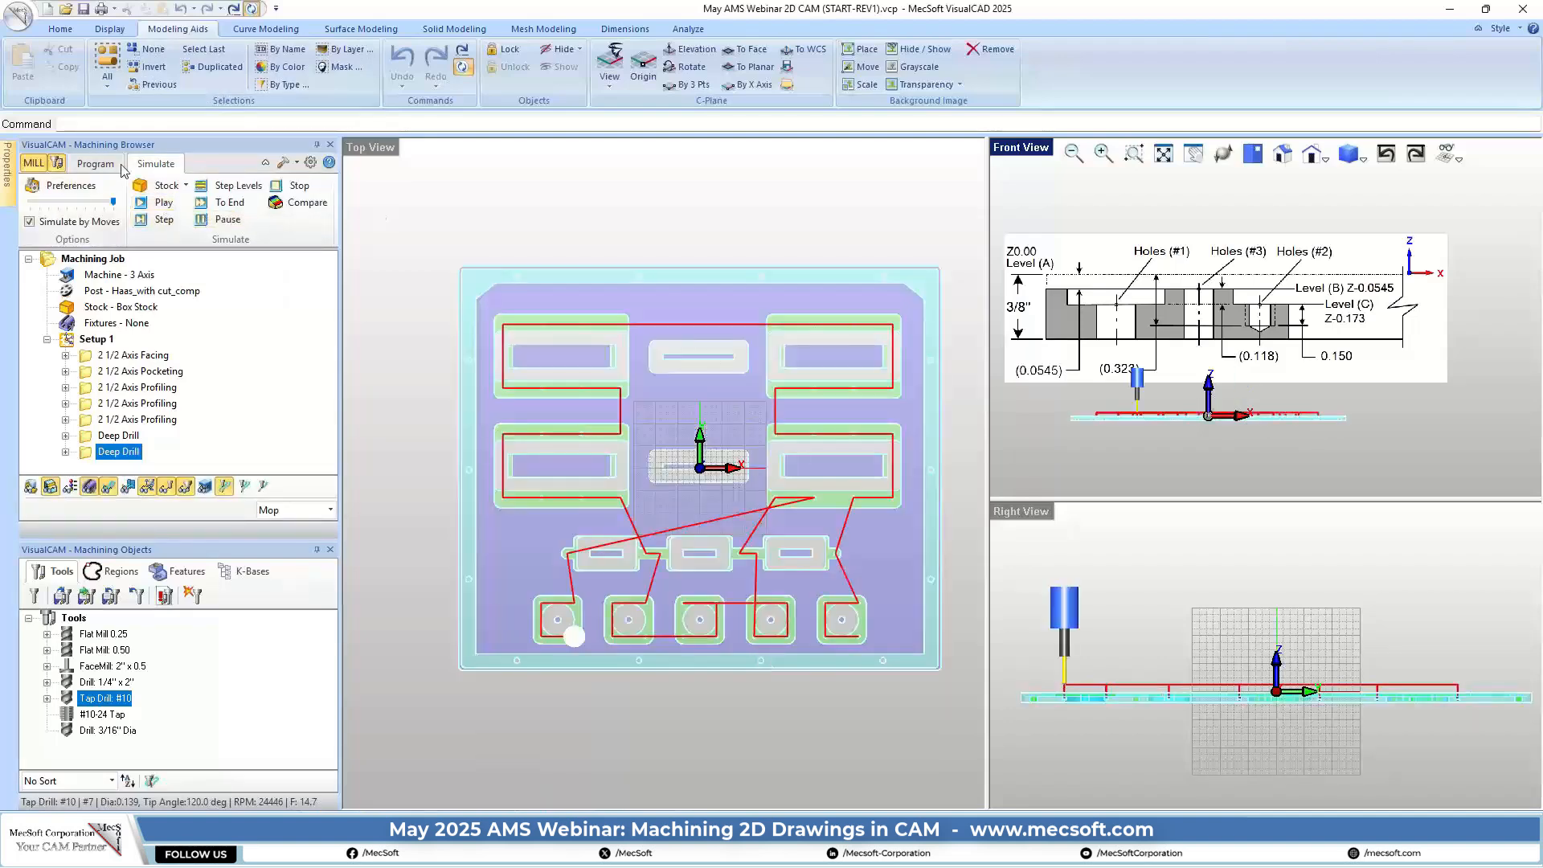
{"action": "left_click", "coordinate": [71, 186]}
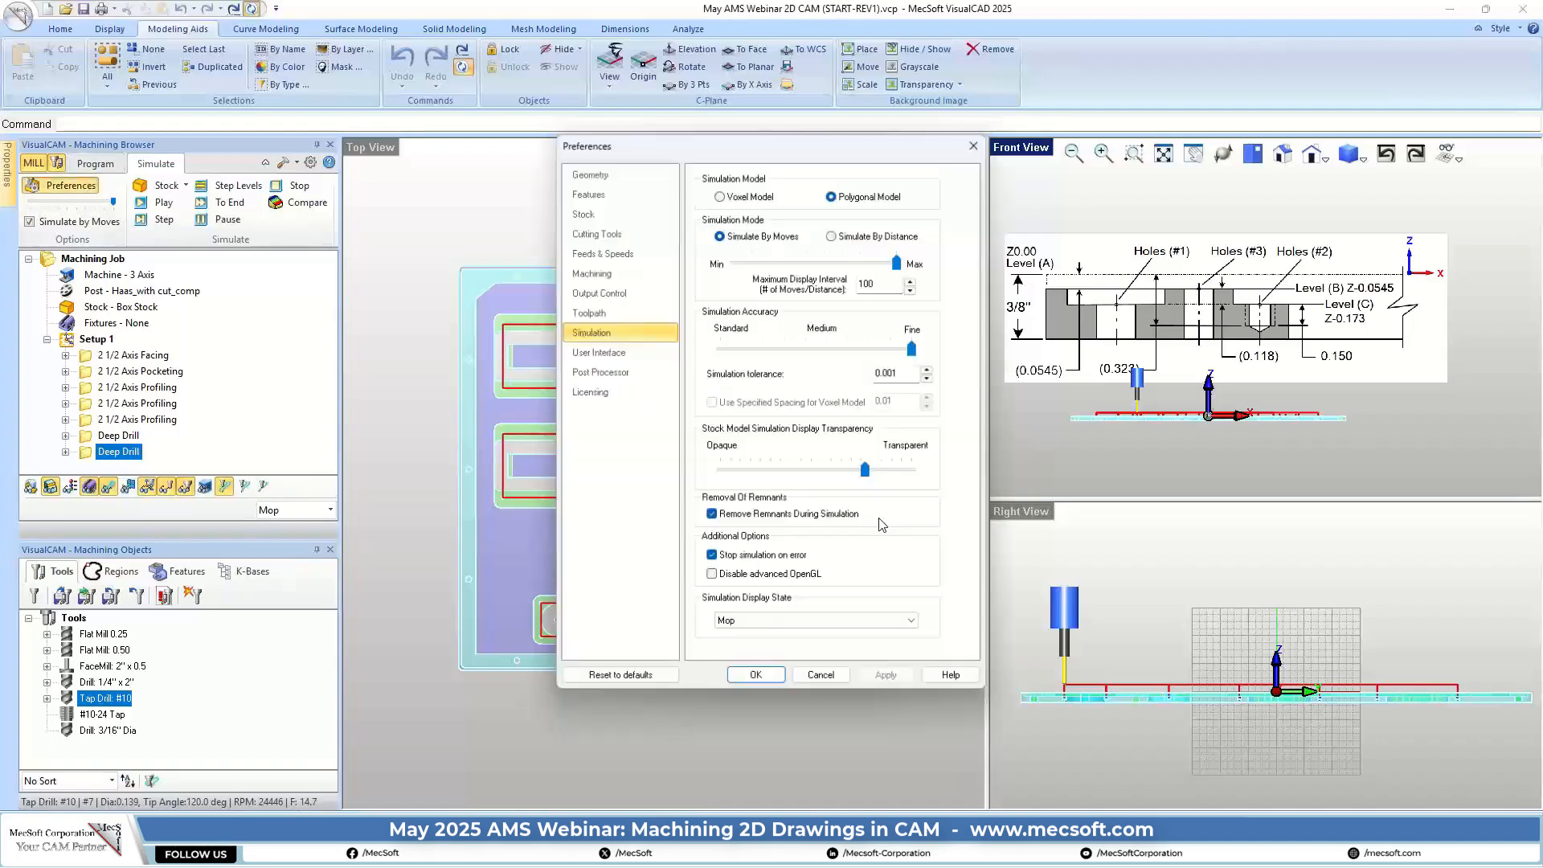
{"action": "left_click", "coordinate": [747, 680]}
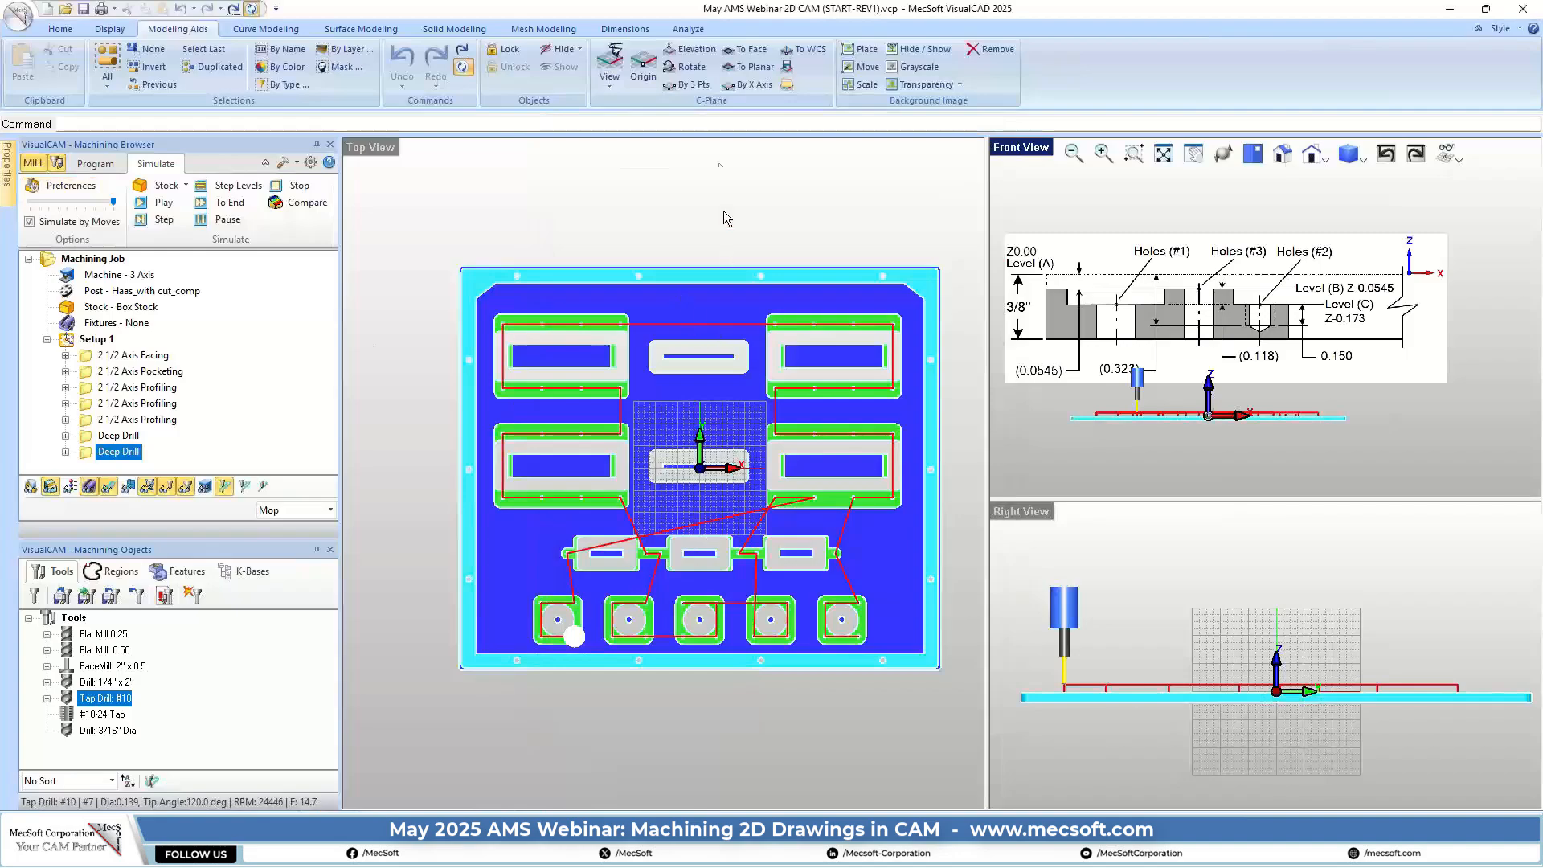
Show the simulated part in an isometric view and examine one of the newly drilled holes close up
{"action": "scroll", "coordinate": [569, 629], "scroll_direction": "down", "scroll_amount": 1}
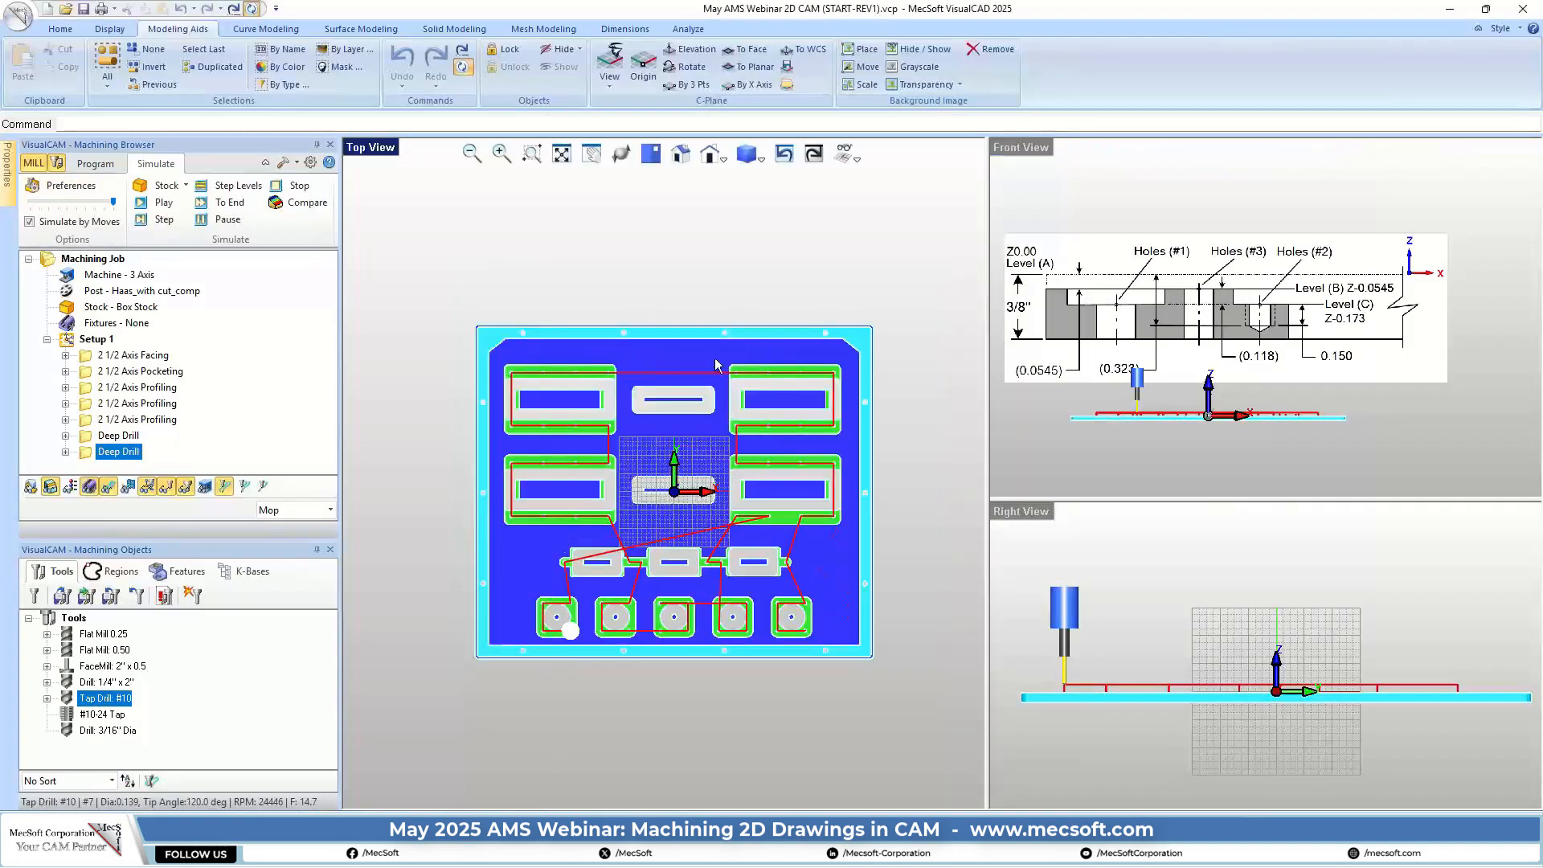
{"action": "left_click", "coordinate": [680, 154]}
{"action": "scroll", "coordinate": [698, 551], "scroll_direction": "up", "scroll_amount": 10}
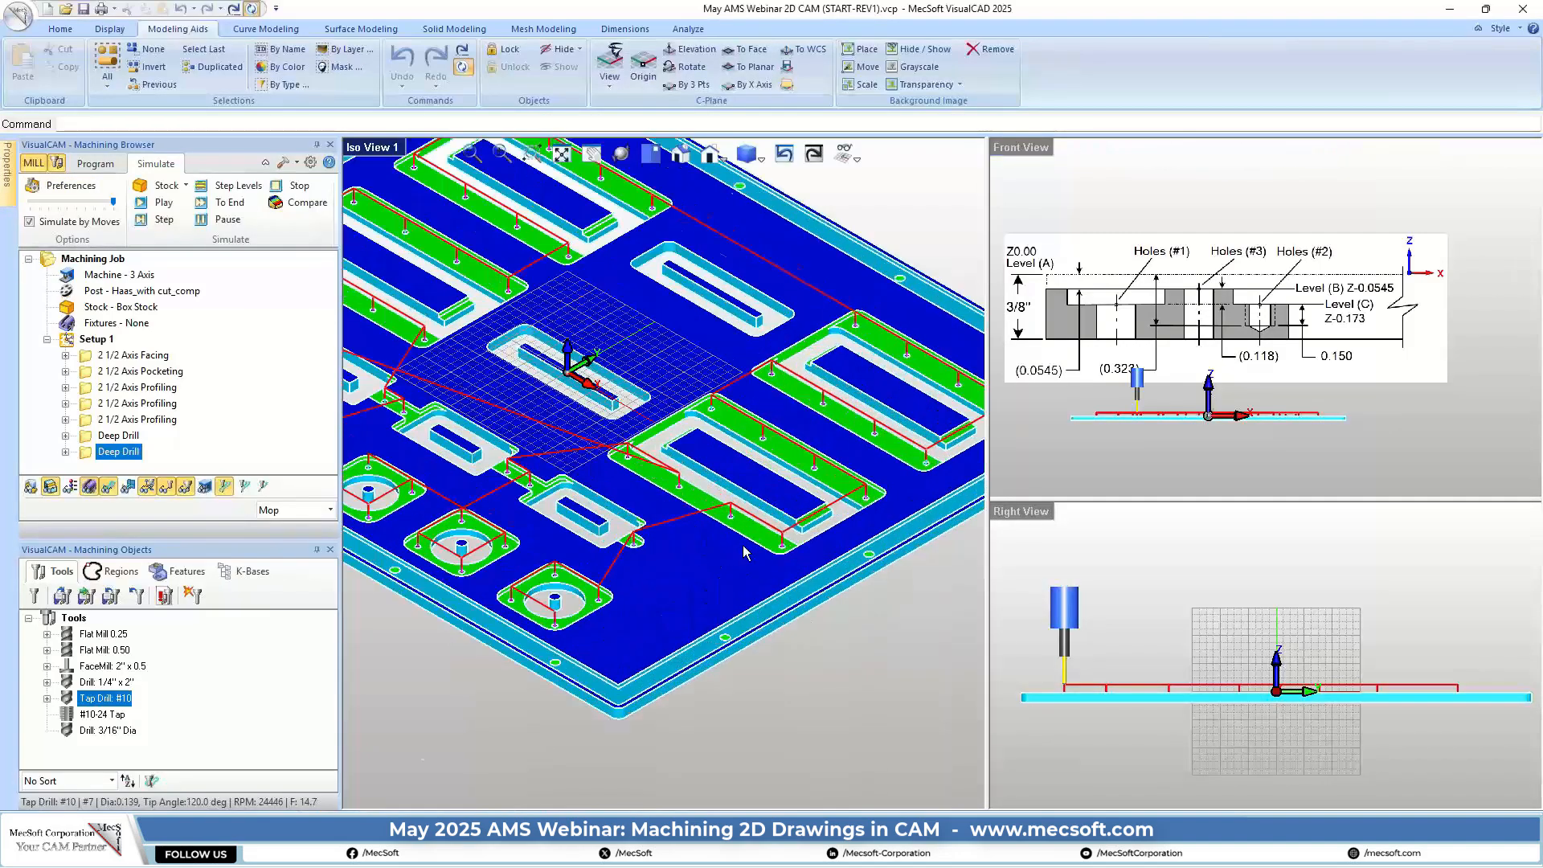
{"action": "scroll", "coordinate": [691, 460], "scroll_direction": "up", "scroll_amount": 2}
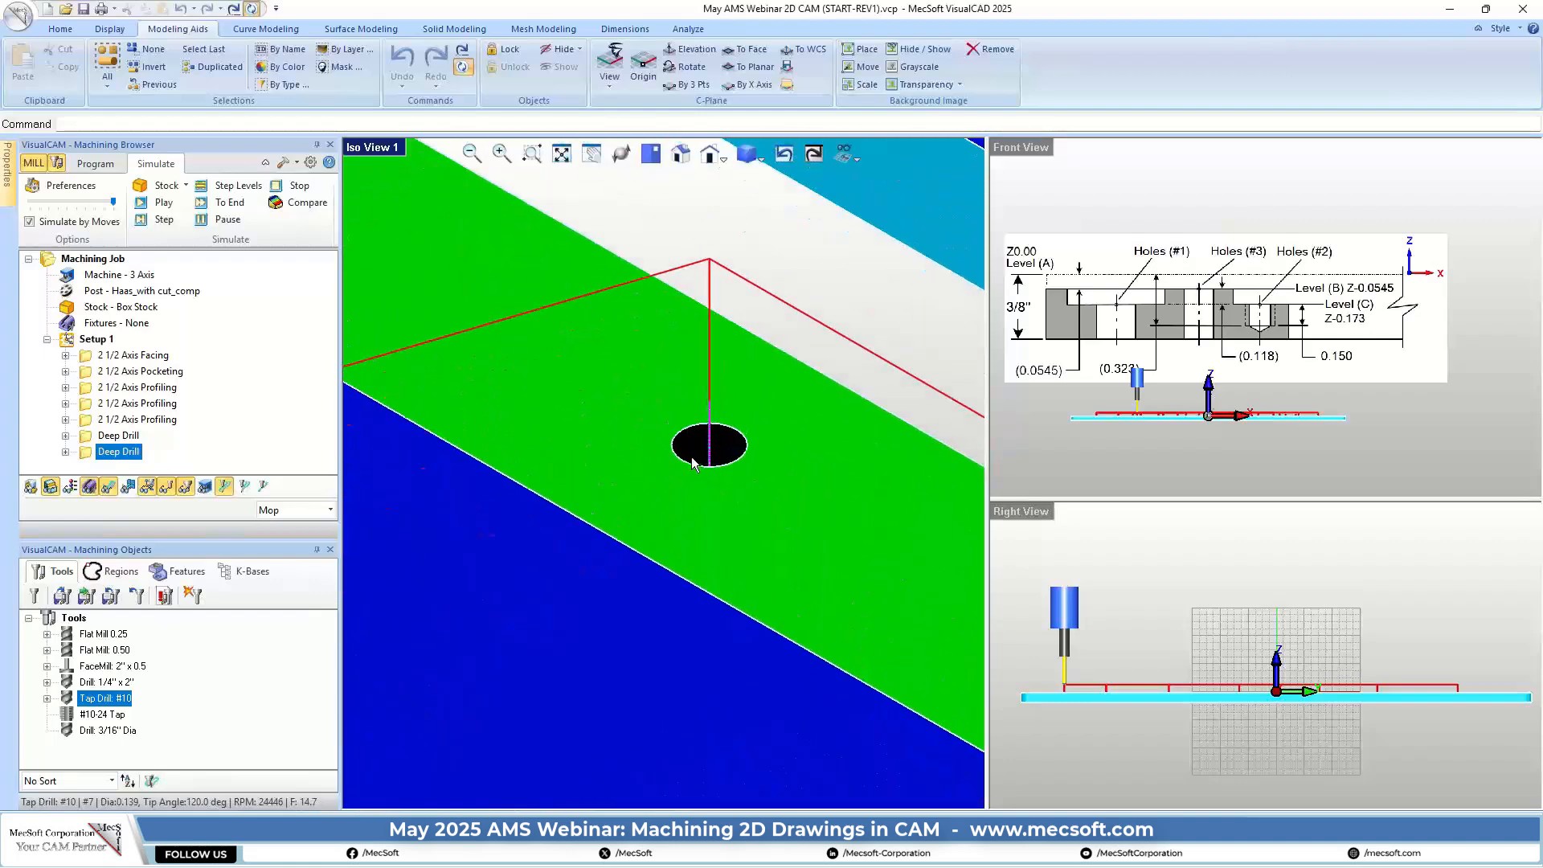
Change the second Deep Drill operation's simulation color to green
{"action": "right_click", "coordinate": [127, 456]}
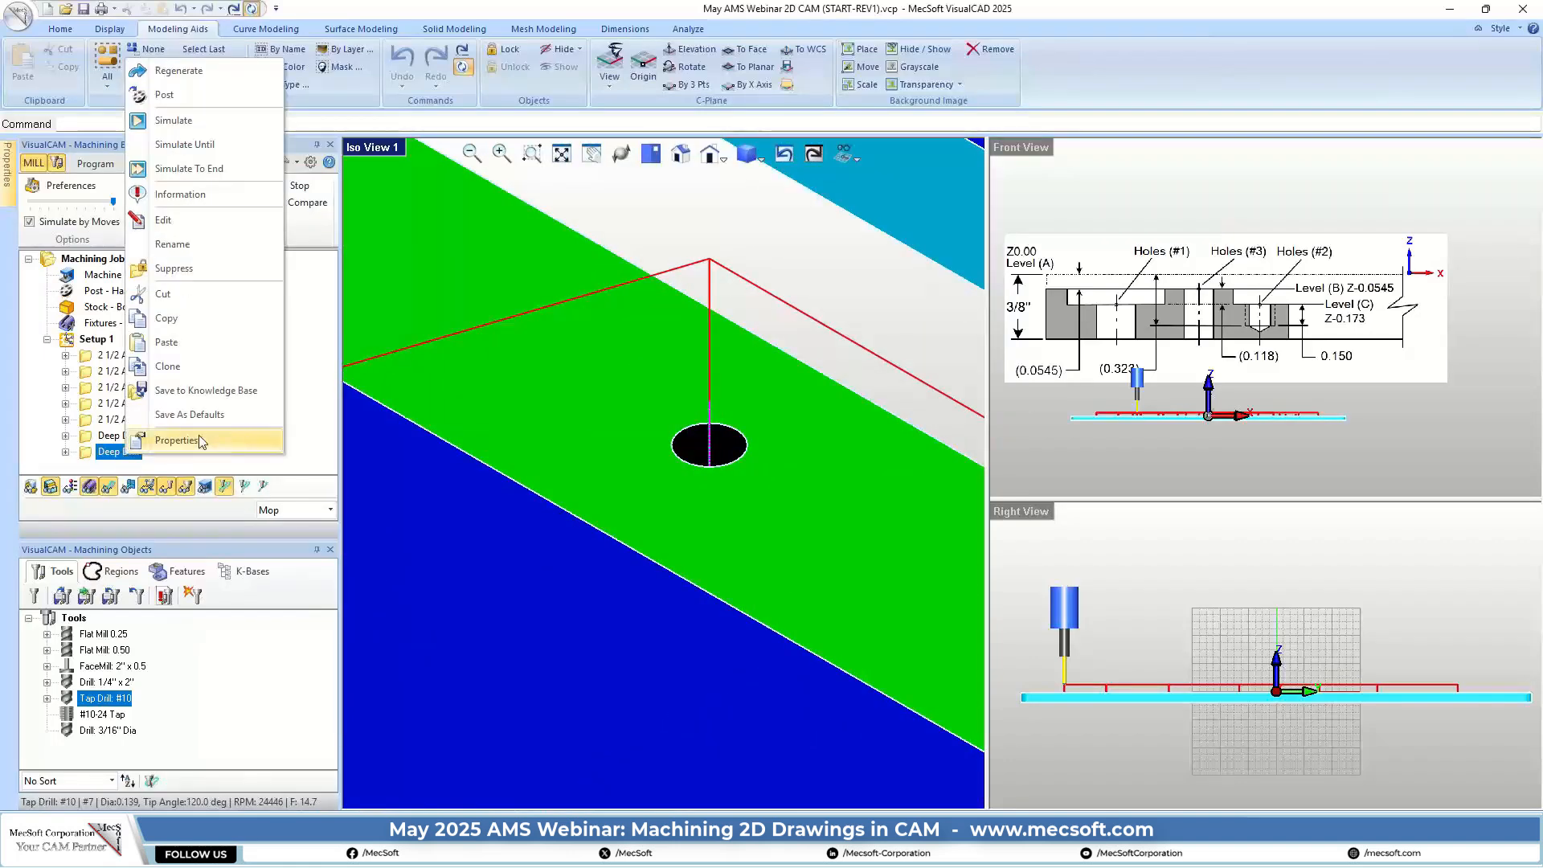
{"action": "left_click", "coordinate": [176, 440]}
{"action": "left_click", "coordinate": [882, 339]}
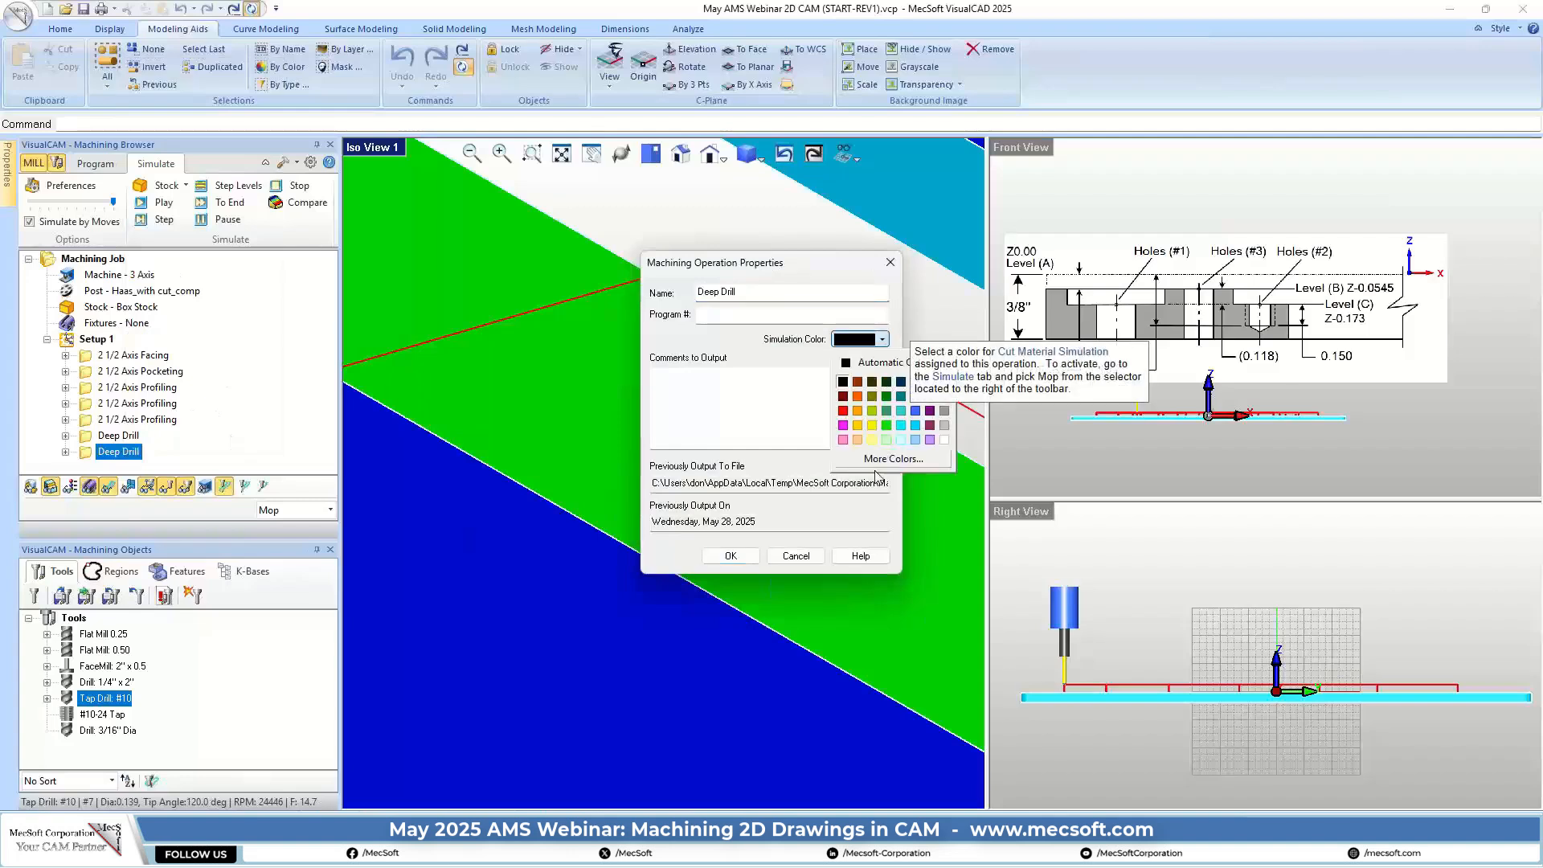
{"action": "left_click", "coordinate": [889, 425]}
{"action": "left_click", "coordinate": [729, 556]}
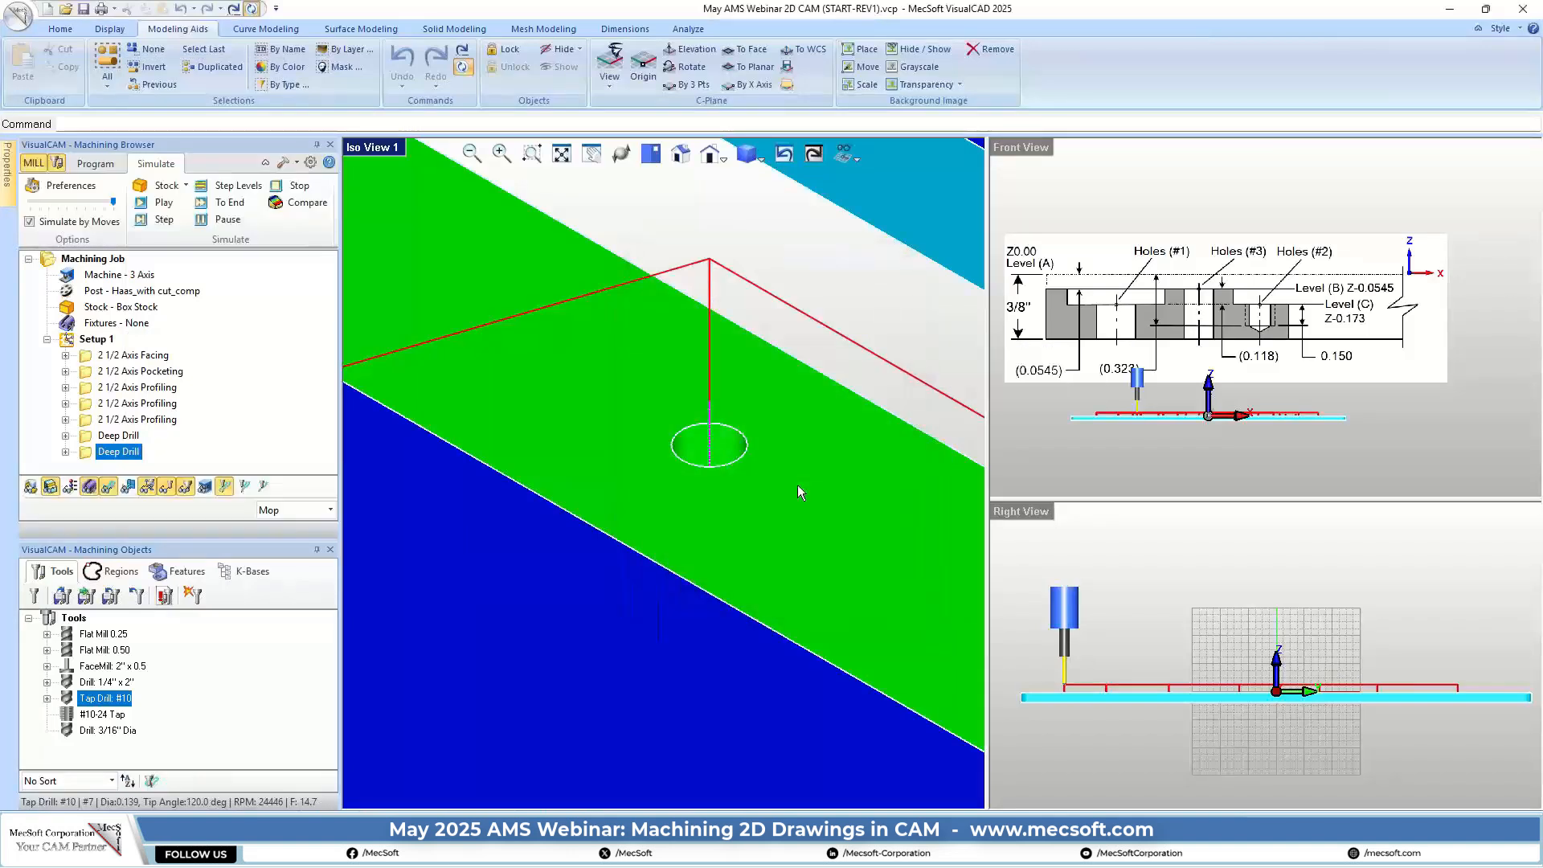
Change the second Deep Drill operation's simulation color to magenta
{"action": "right_click", "coordinate": [138, 451]}
{"action": "left_click", "coordinate": [208, 439]}
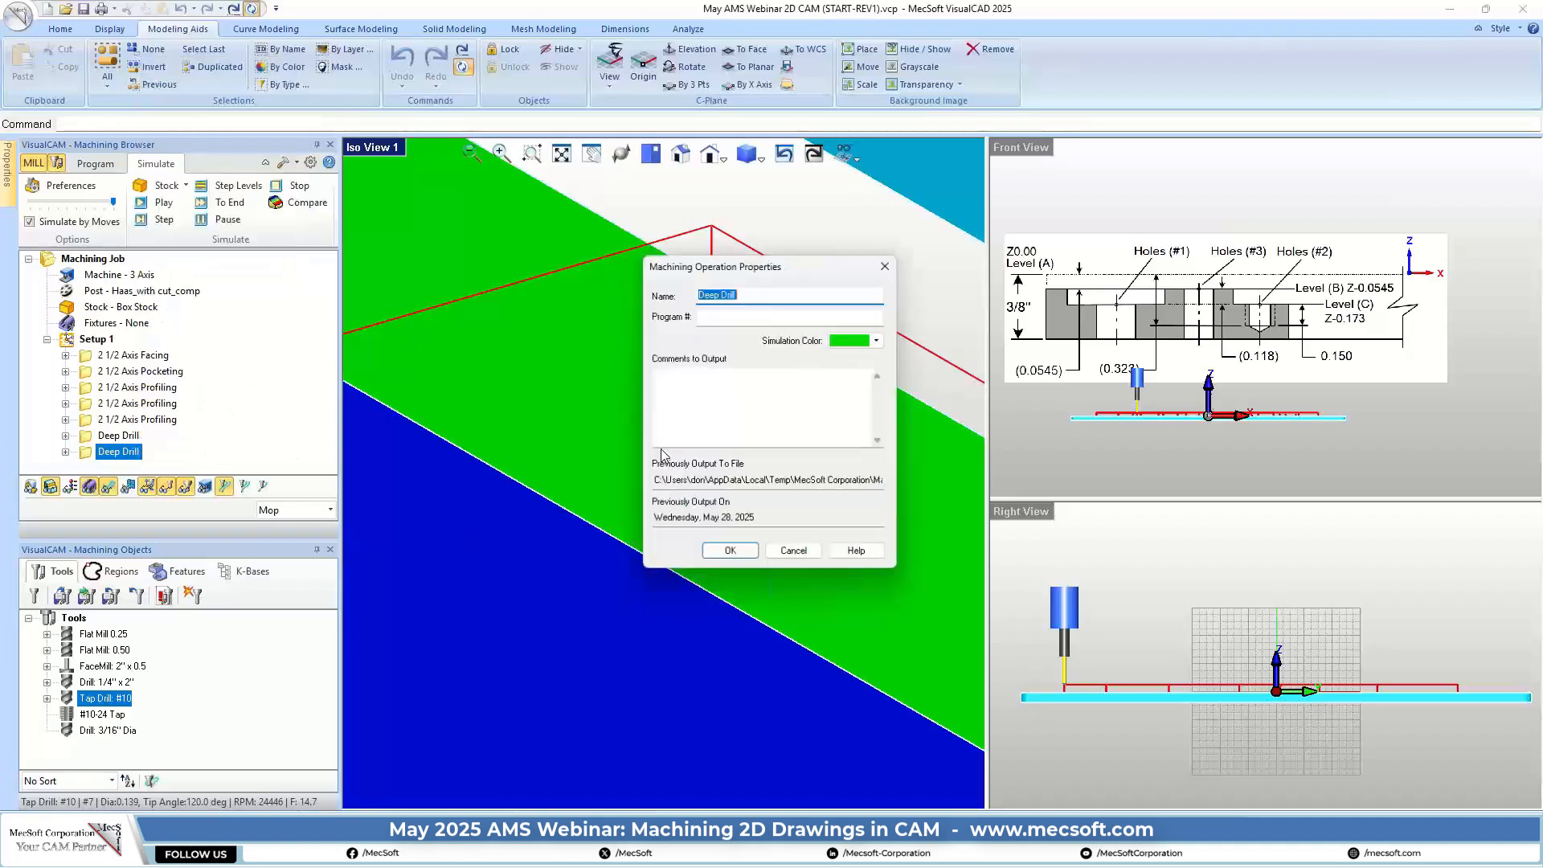
{"action": "left_click", "coordinate": [882, 339]}
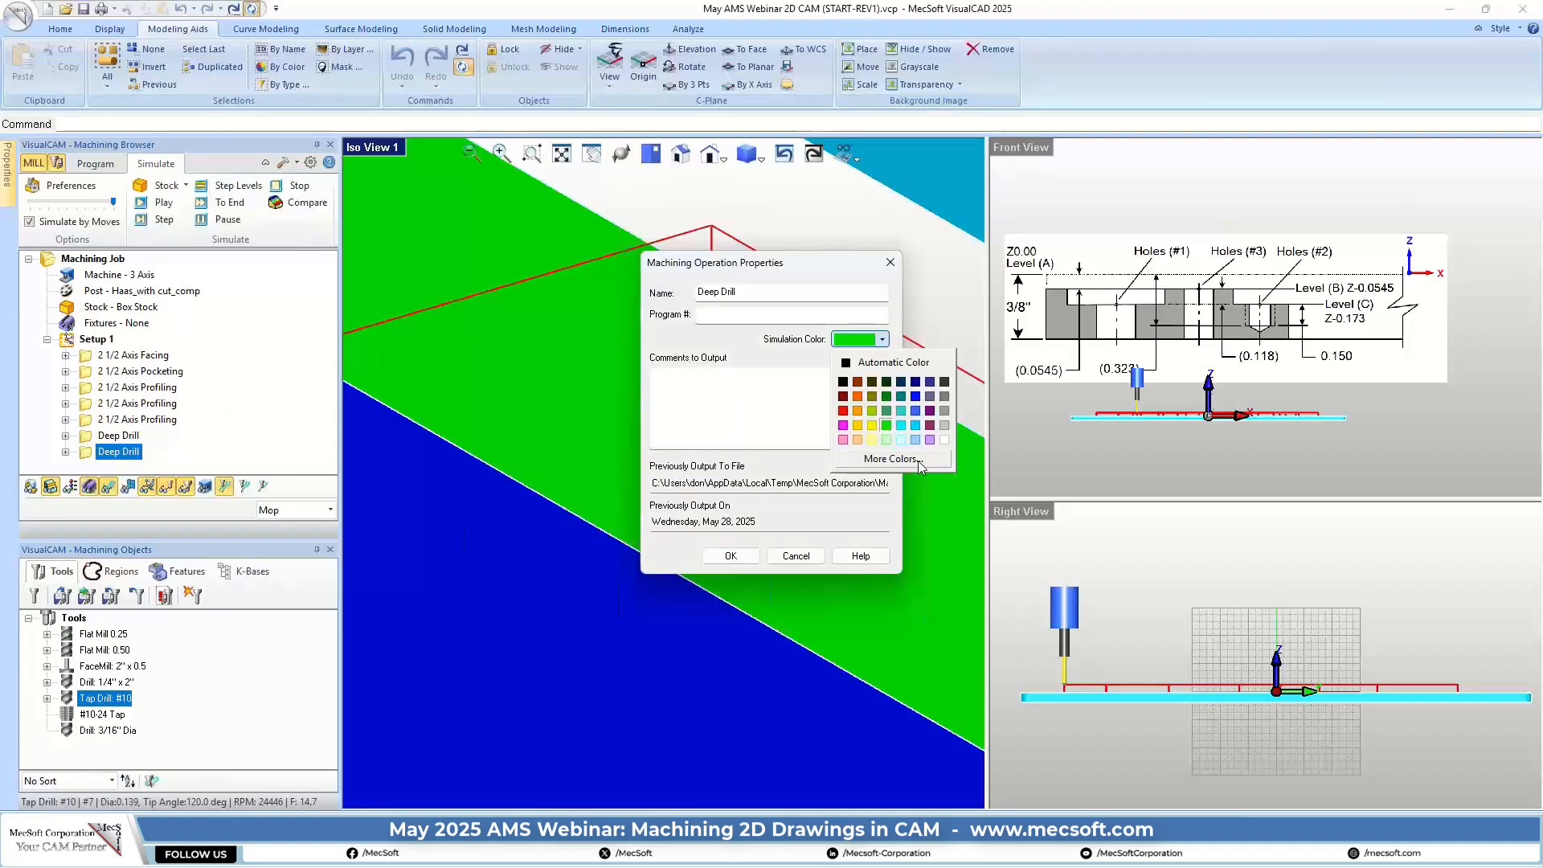
{"action": "left_click", "coordinate": [842, 426]}
{"action": "left_click", "coordinate": [733, 556]}
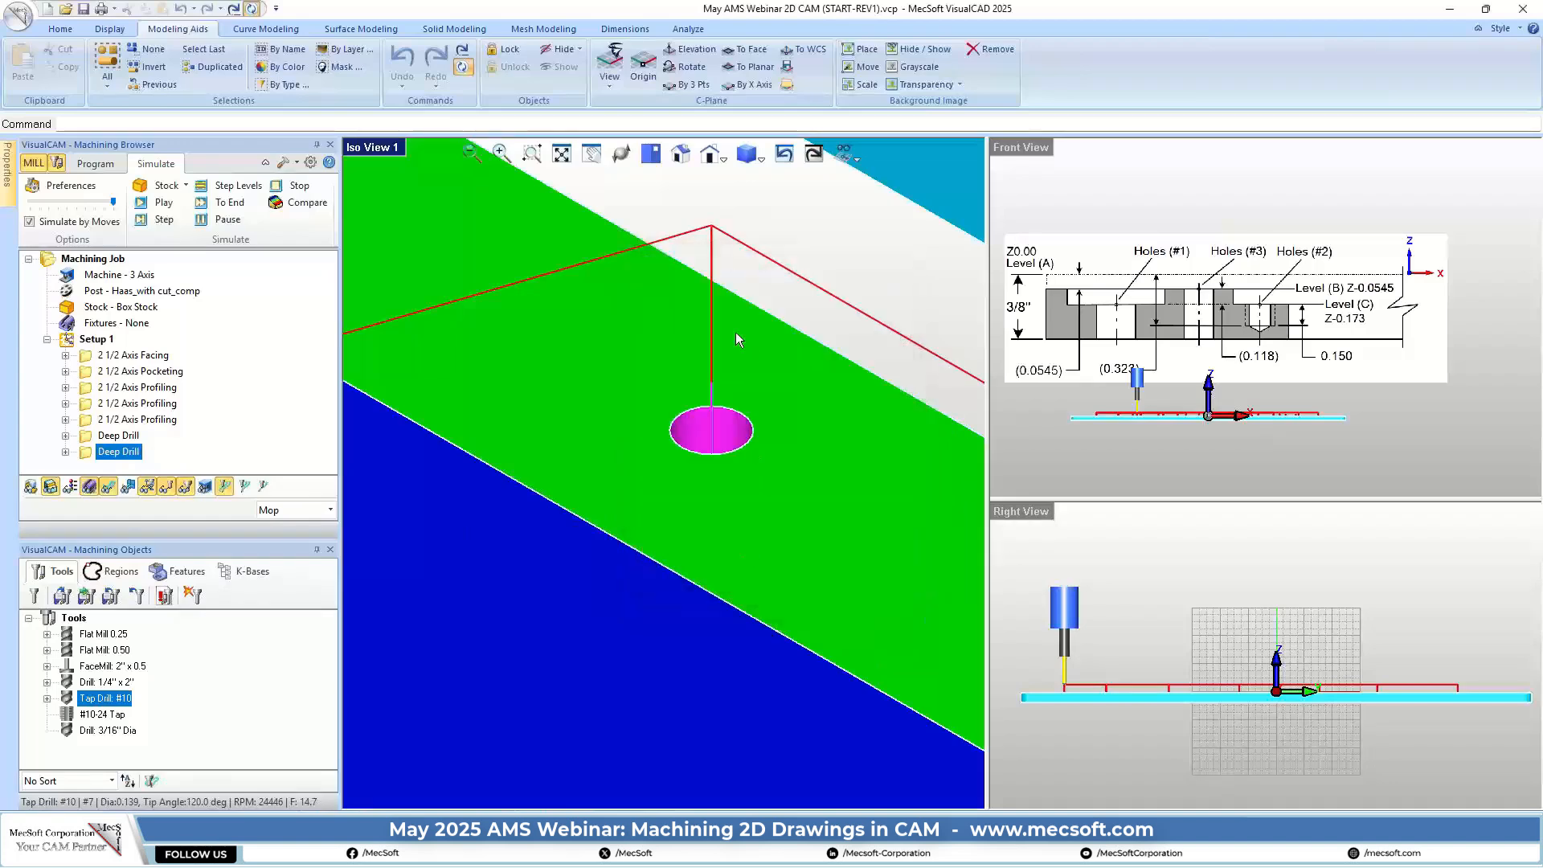
Examine the magenta simulated holes across the panel and Holes (#2) in the front view's section drawing
{"action": "scroll", "coordinate": [714, 424], "scroll_direction": "down", "scroll_amount": 5}
{"action": "scroll", "coordinate": [702, 383], "scroll_direction": "down", "scroll_amount": 3}
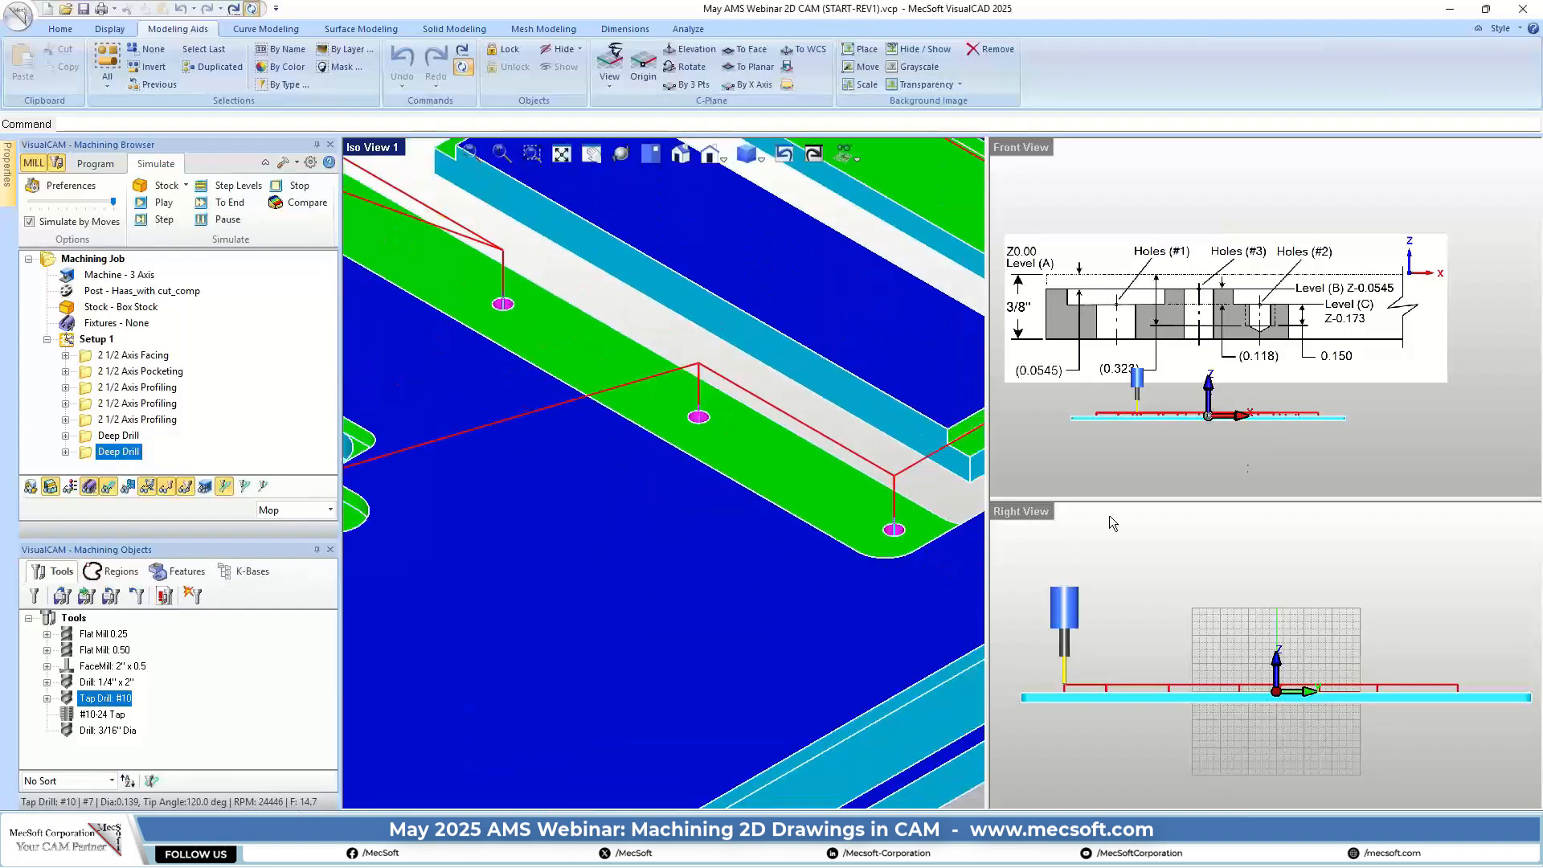
{"action": "scroll", "coordinate": [1194, 428], "scroll_direction": "up", "scroll_amount": 5}
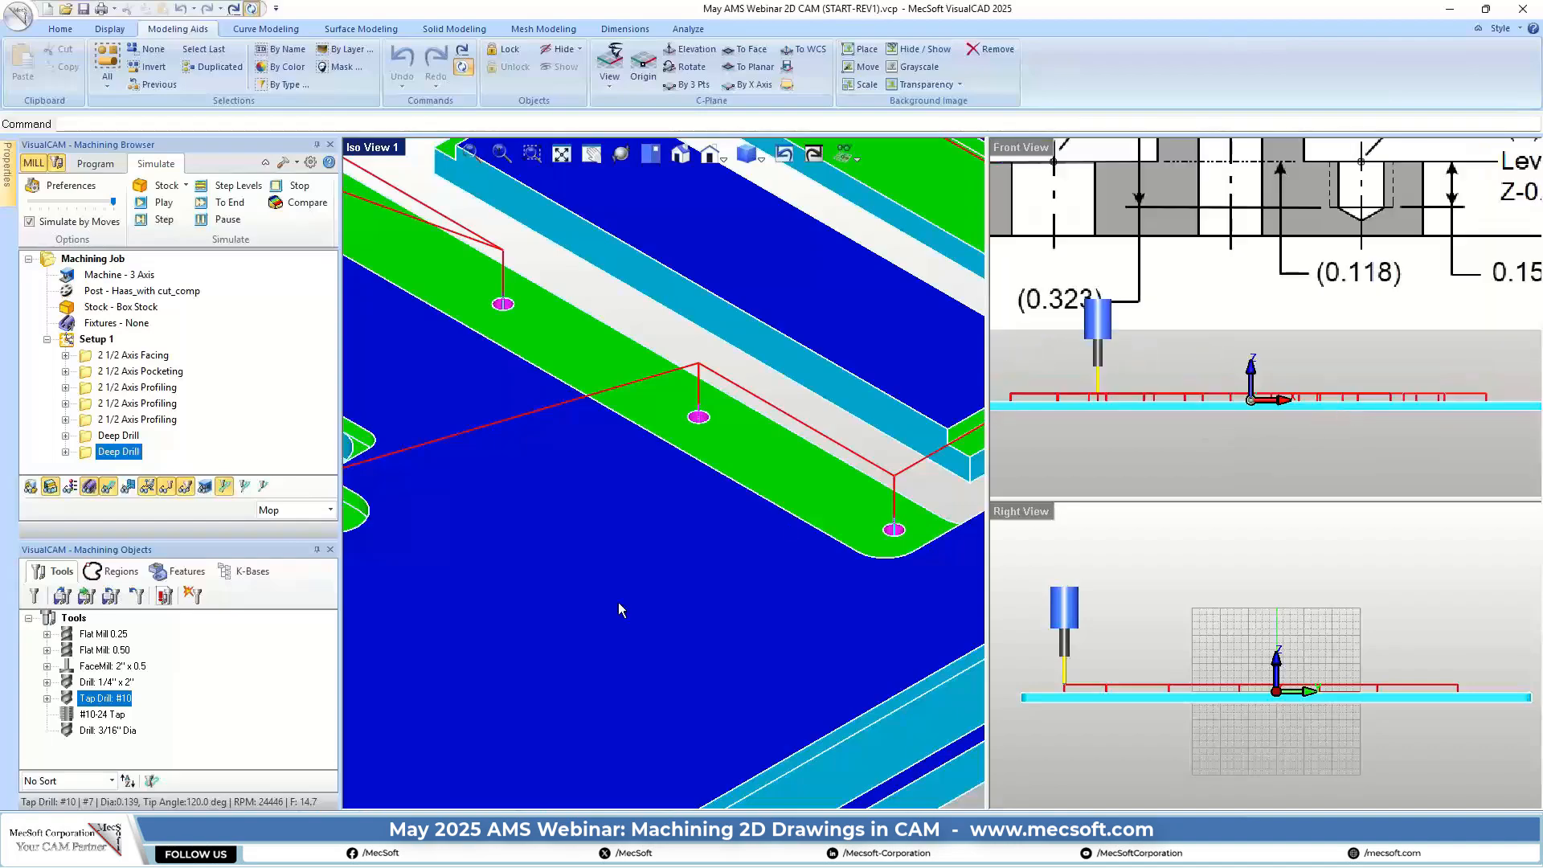
{"action": "scroll", "coordinate": [618, 609], "scroll_direction": "down", "scroll_amount": 8}
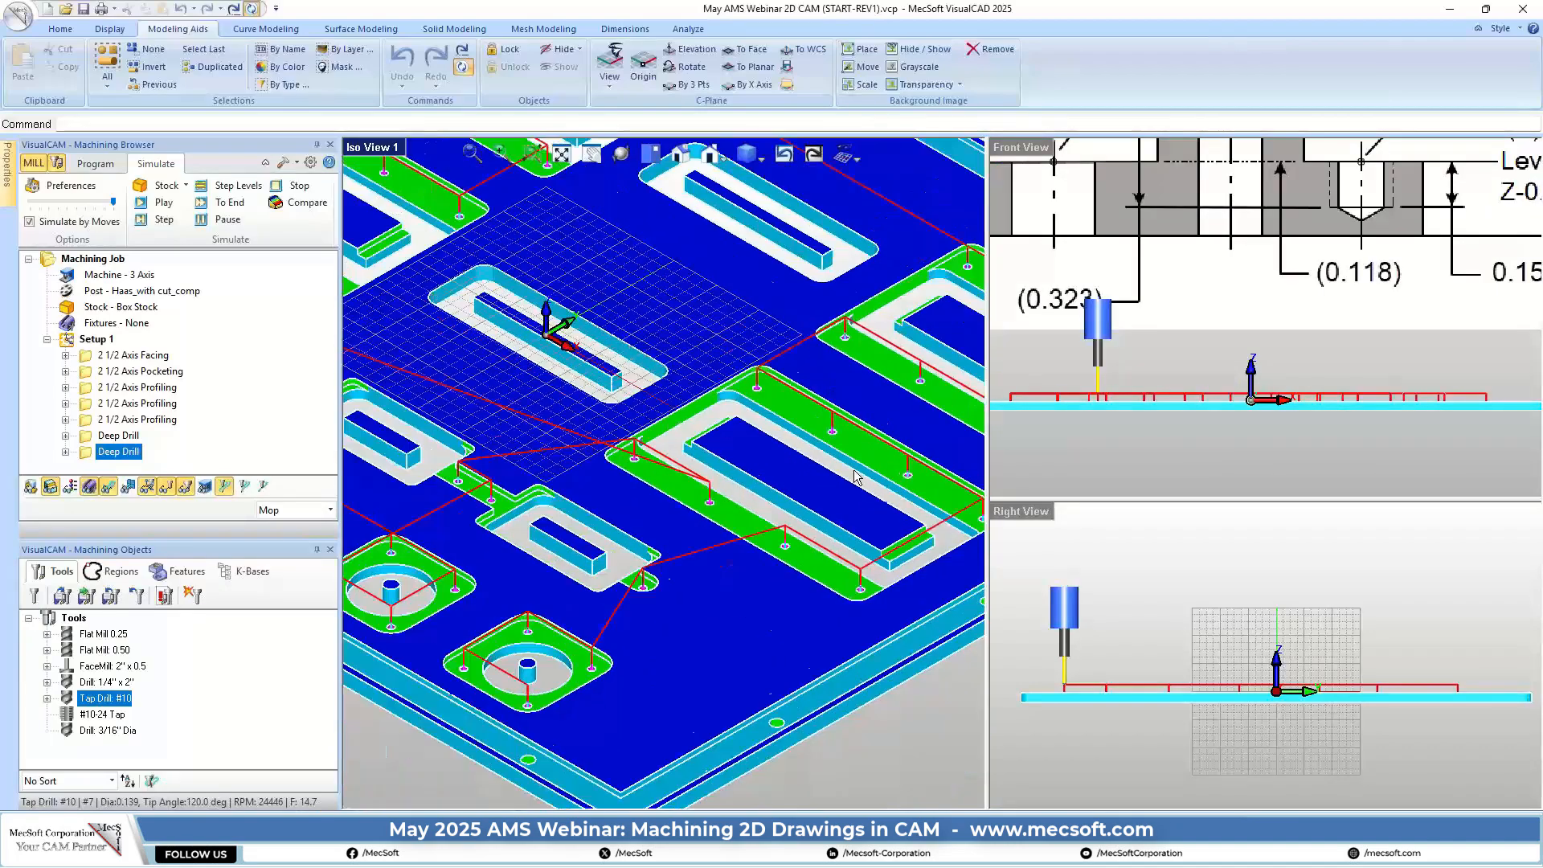
{"action": "scroll", "coordinate": [856, 478], "scroll_direction": "down", "scroll_amount": 2}
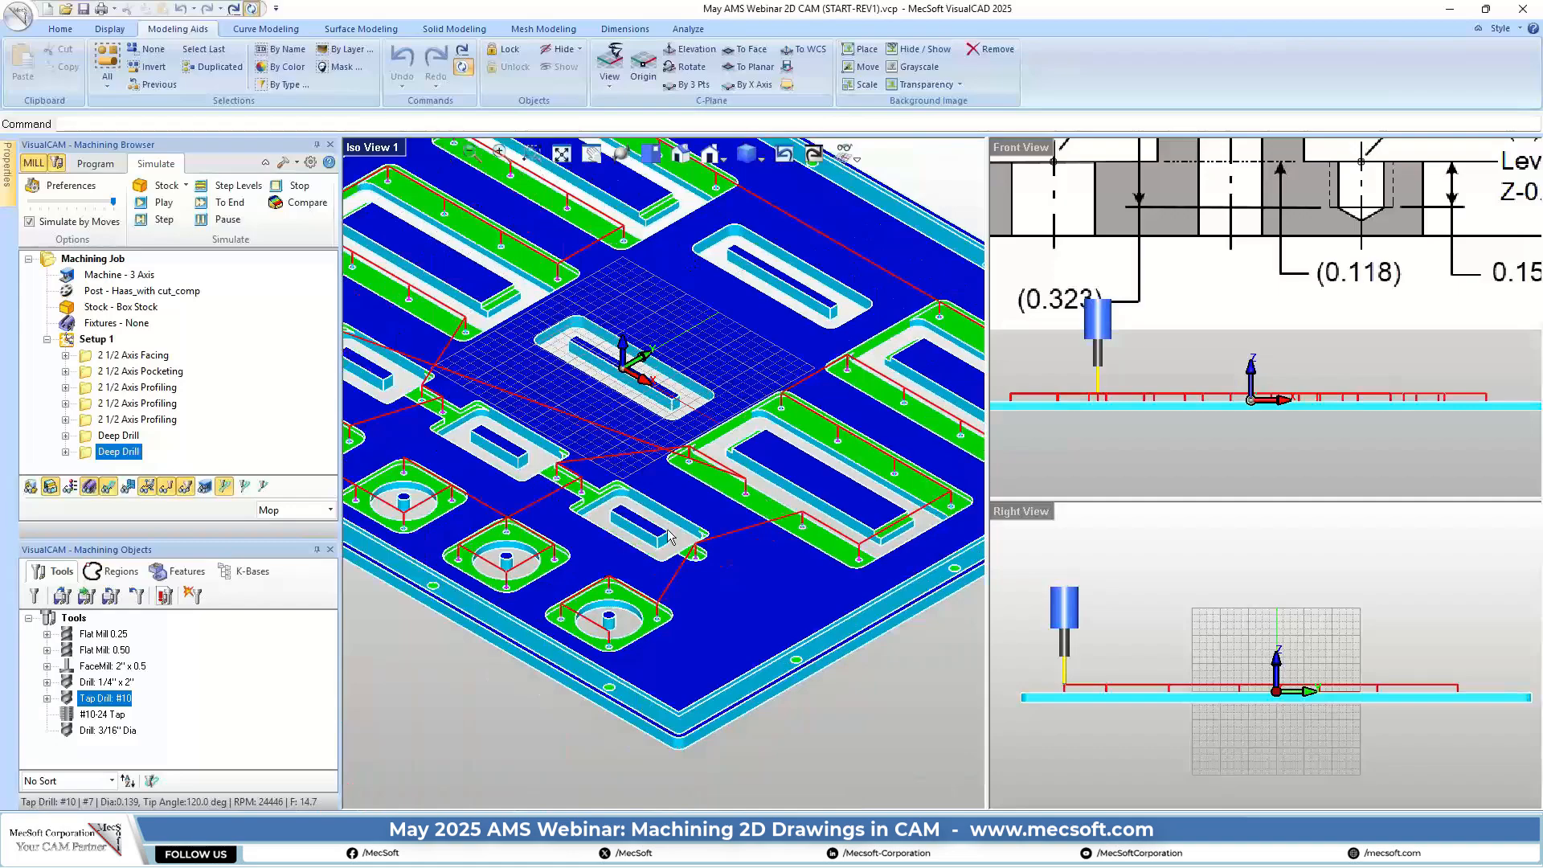
Make the simulated stock model partly transparent using the stock model display transparency in the simulation preferences
{"action": "scroll", "coordinate": [668, 537], "scroll_direction": "up", "scroll_amount": 2}
{"action": "left_click", "coordinate": [96, 163]}
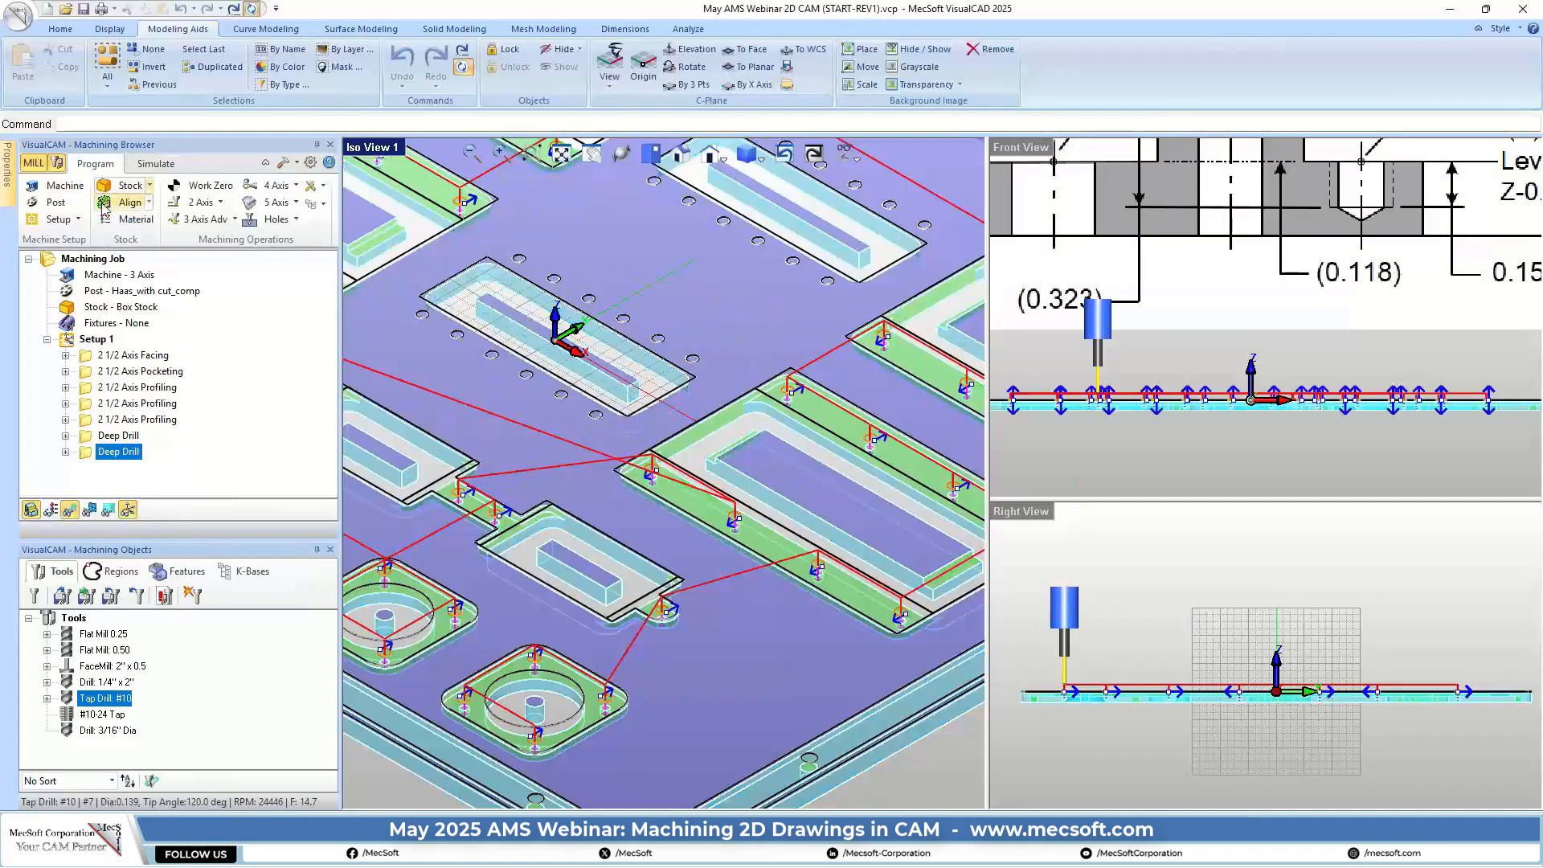
{"action": "left_click", "coordinate": [155, 163]}
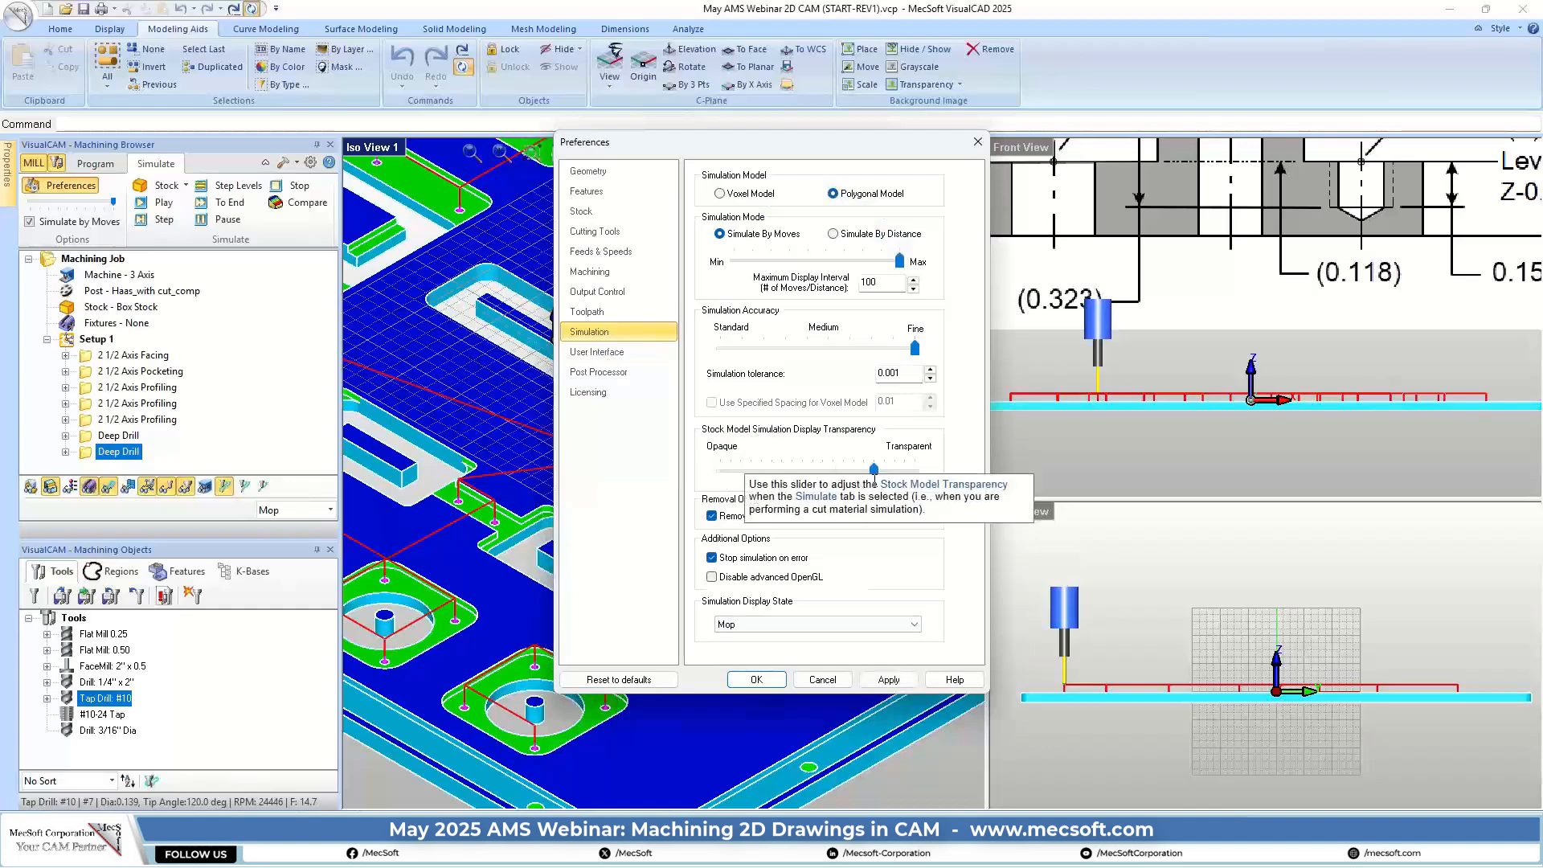
{"action": "left_click", "coordinate": [757, 679]}
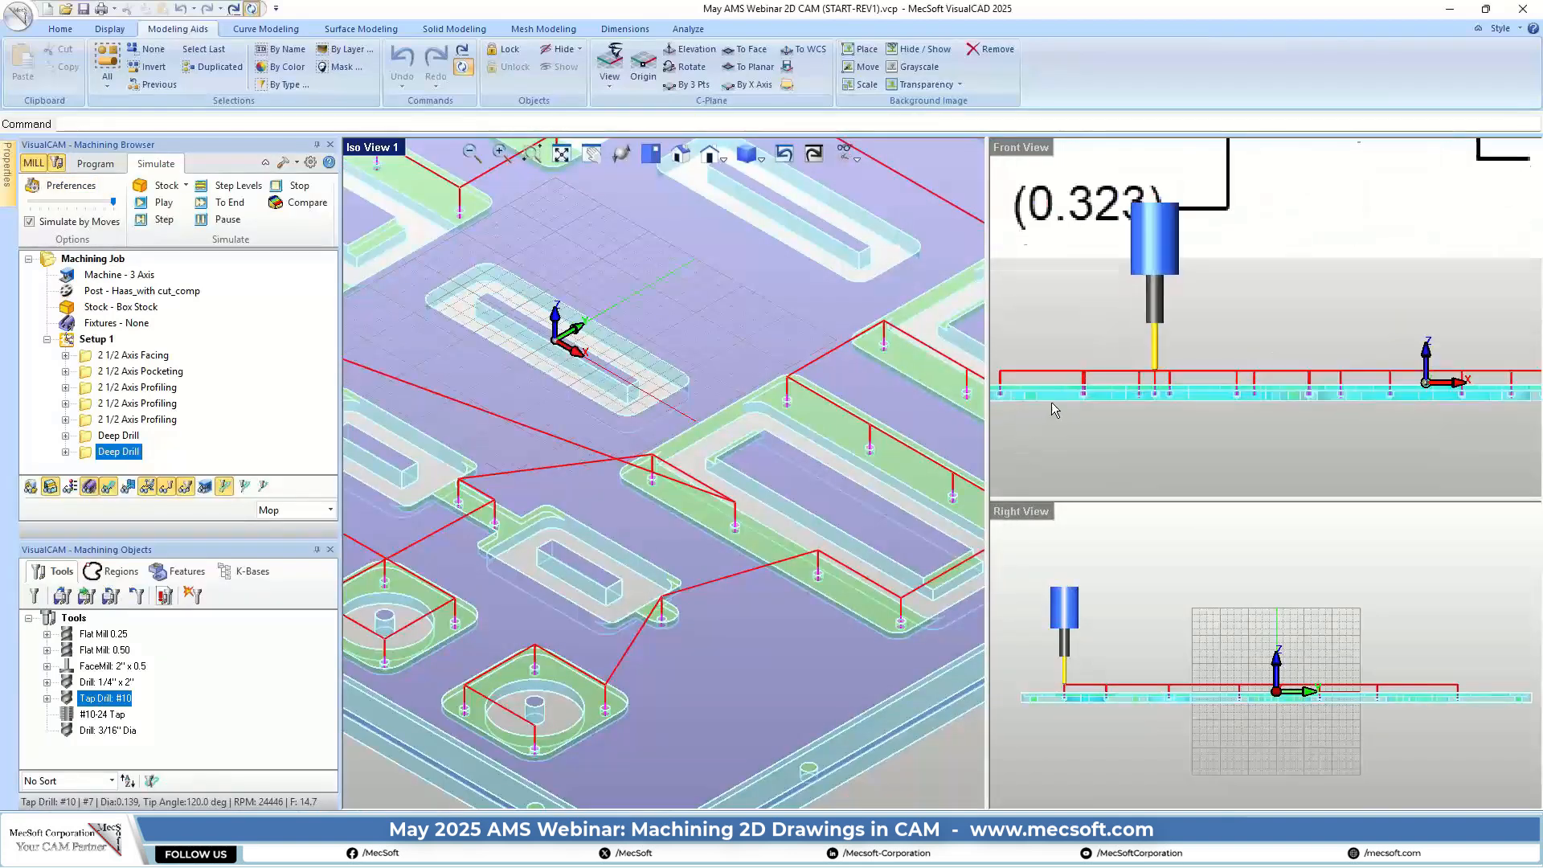
Examine the drilled hole depths through the transparent stock in the front view and compare them with the section drawing
{"action": "scroll", "coordinate": [1055, 410], "scroll_direction": "up", "scroll_amount": 5}
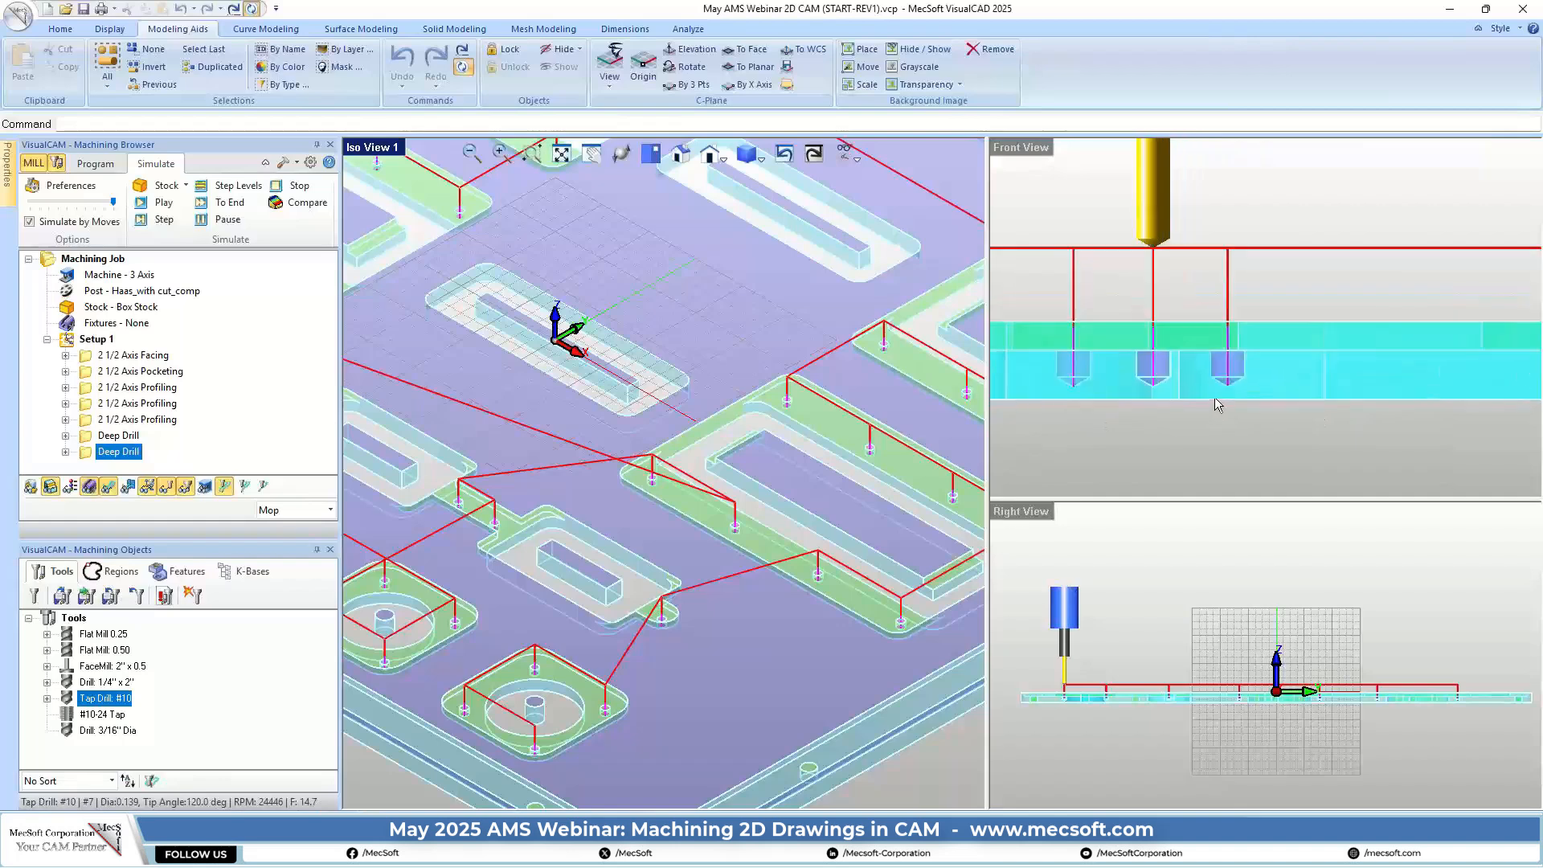
{"action": "scroll", "coordinate": [1218, 345], "scroll_direction": "up", "scroll_amount": 4}
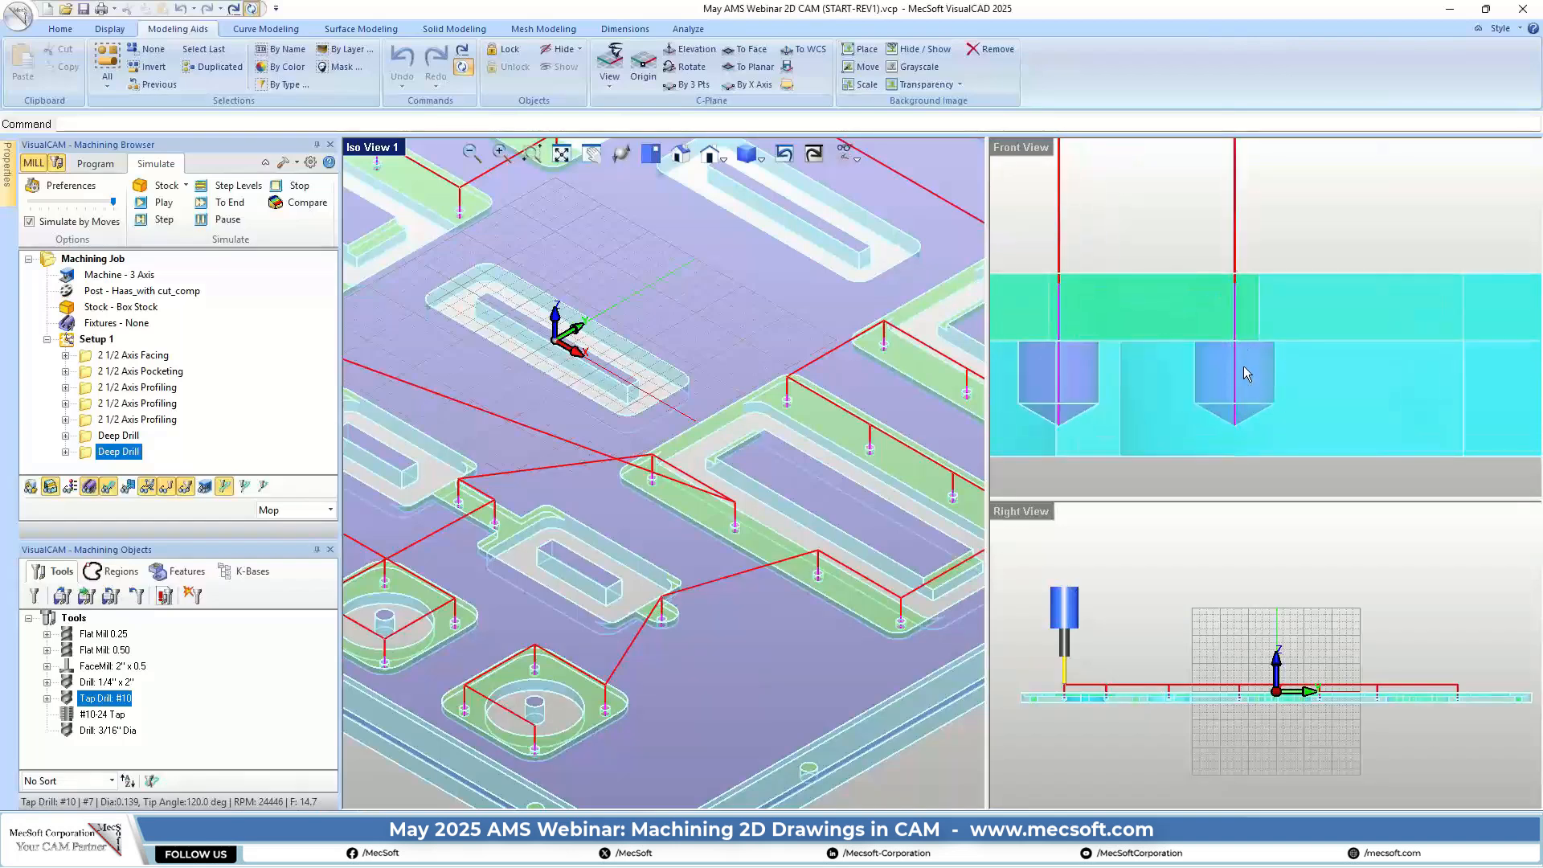
{"action": "scroll", "coordinate": [1242, 382], "scroll_direction": "down", "scroll_amount": 2}
{"action": "scroll", "coordinate": [1245, 398], "scroll_direction": "down", "scroll_amount": 5}
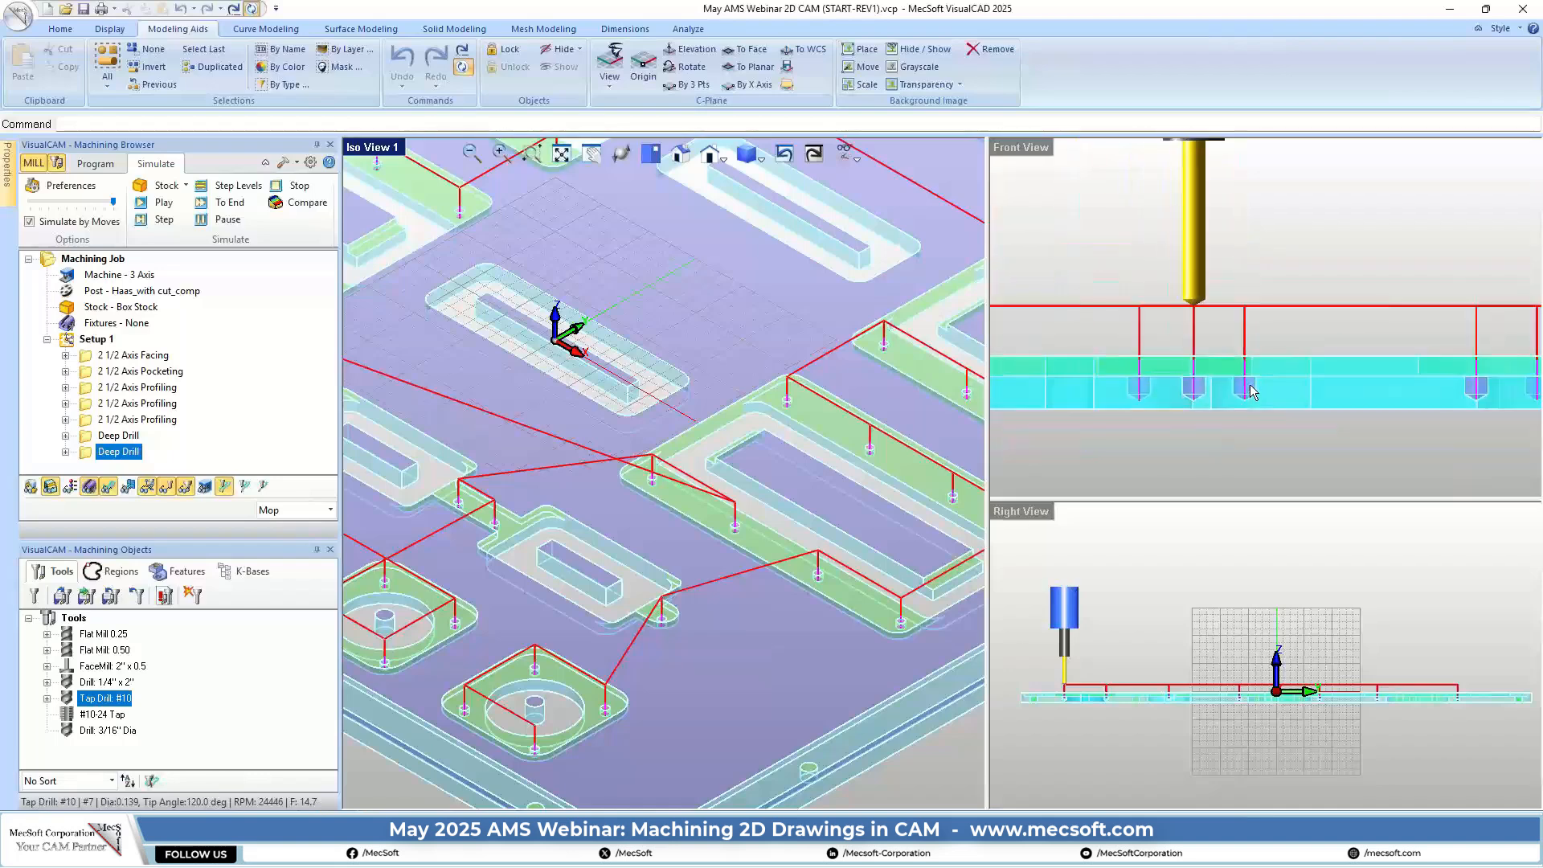
{"action": "scroll", "coordinate": [1239, 405], "scroll_direction": "up", "scroll_amount": 3}
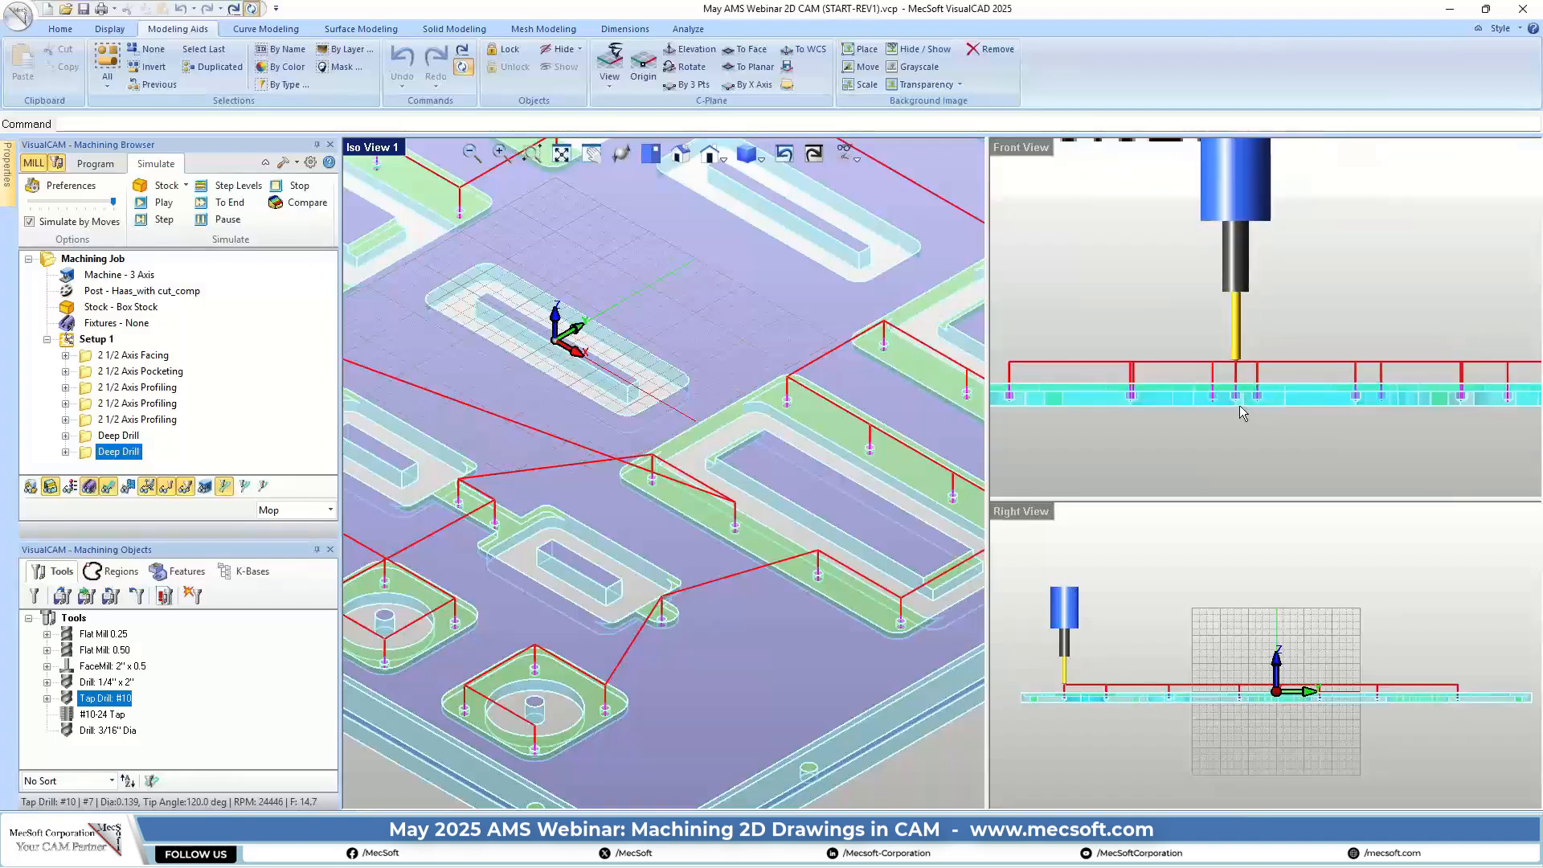
{"action": "scroll", "coordinate": [1228, 442], "scroll_direction": "down", "scroll_amount": 4}
{"action": "scroll", "coordinate": [1221, 426], "scroll_direction": "down", "scroll_amount": 3}
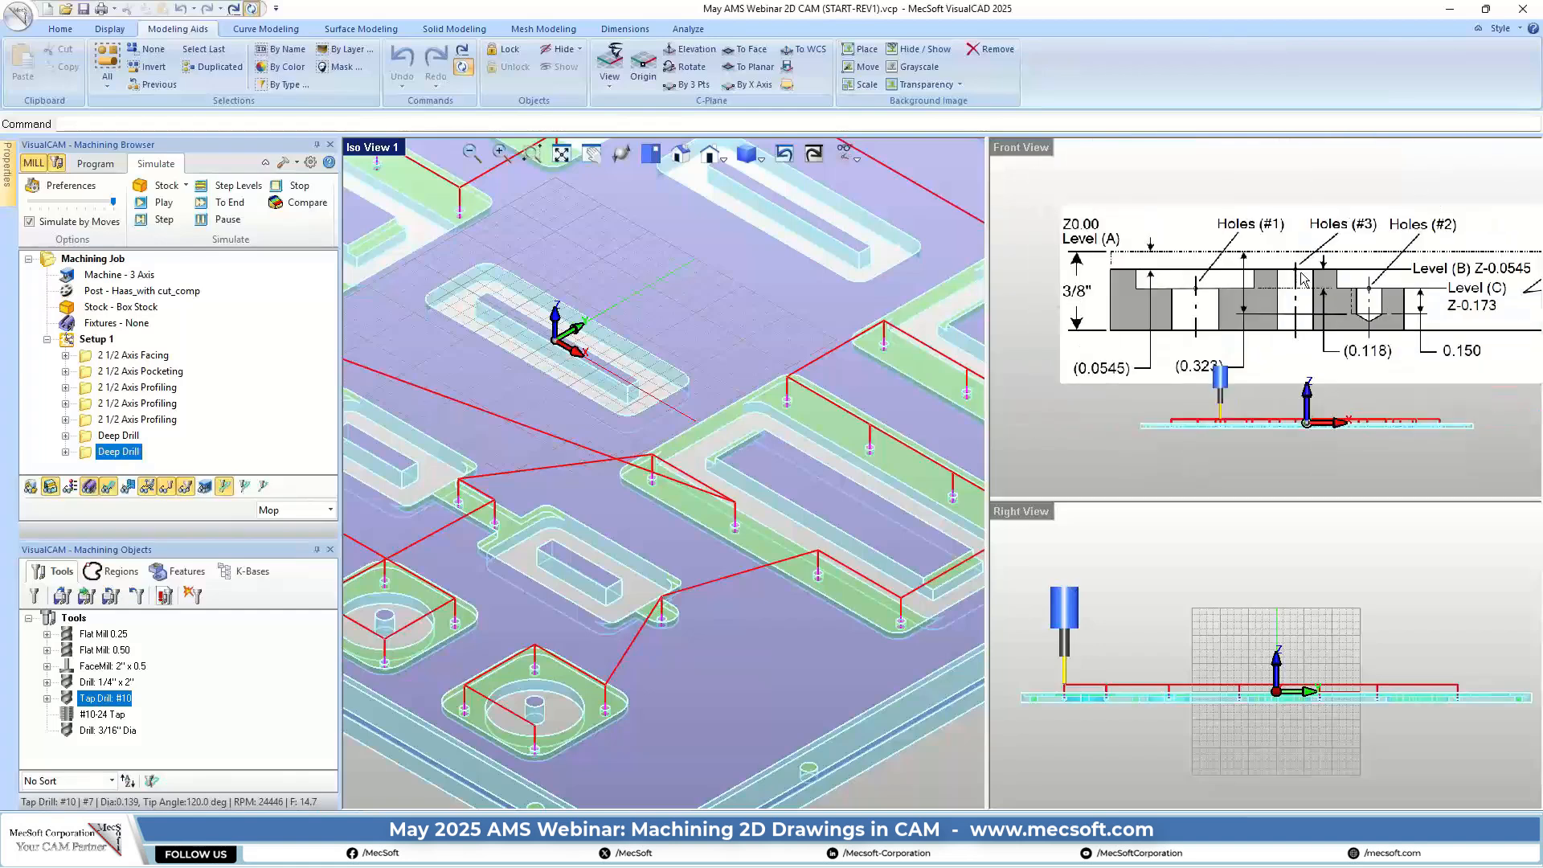
{"action": "scroll", "coordinate": [1378, 310], "scroll_direction": "up", "scroll_amount": 2}
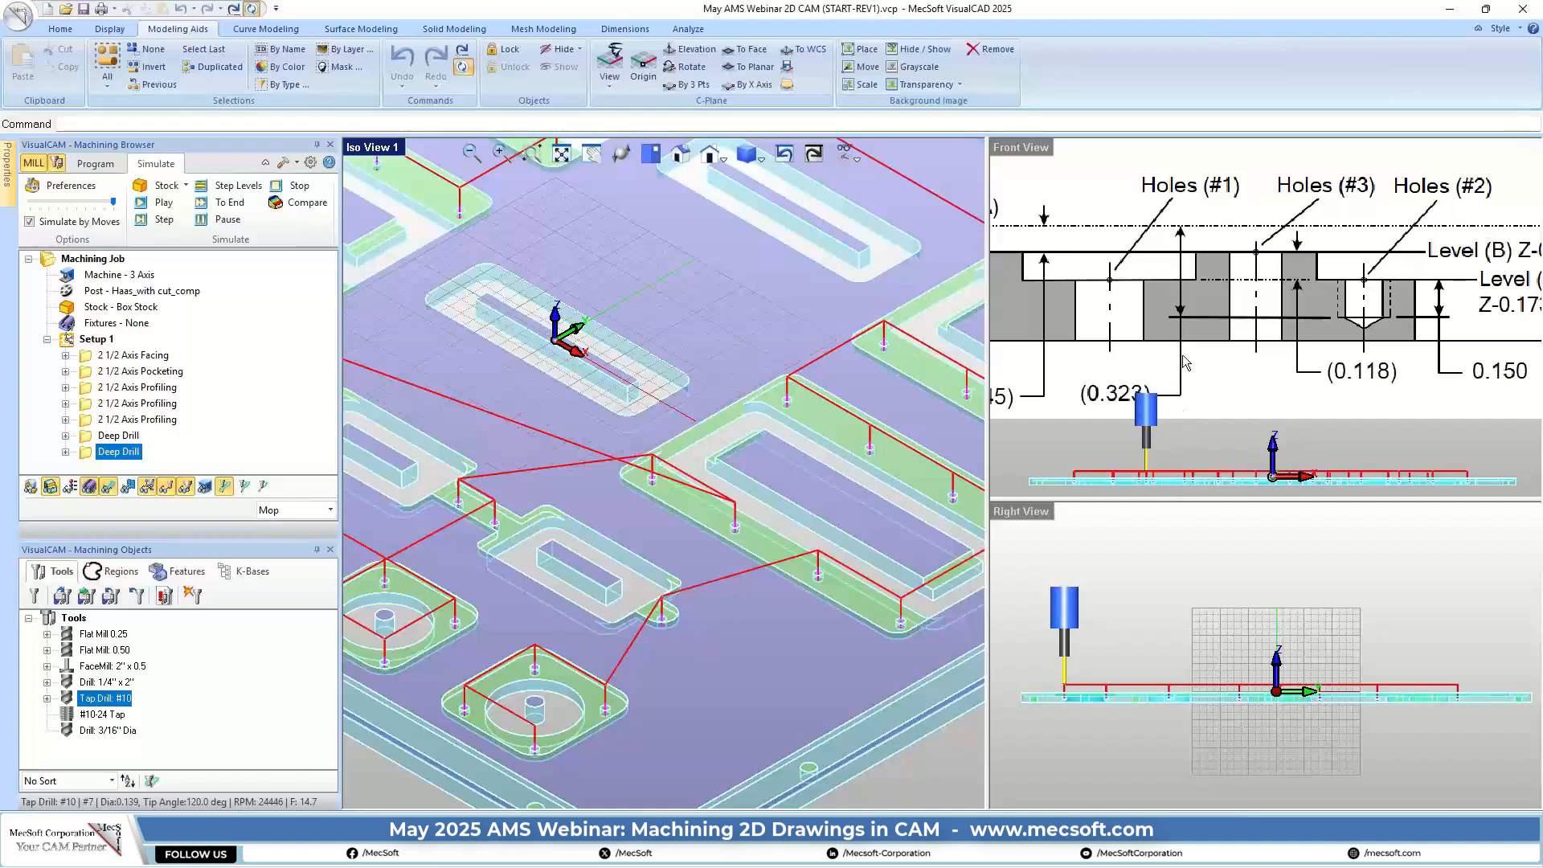
{"action": "scroll", "coordinate": [1197, 402], "scroll_direction": "down", "scroll_amount": 2}
{"action": "scroll", "coordinate": [1212, 437], "scroll_direction": "up", "scroll_amount": 6}
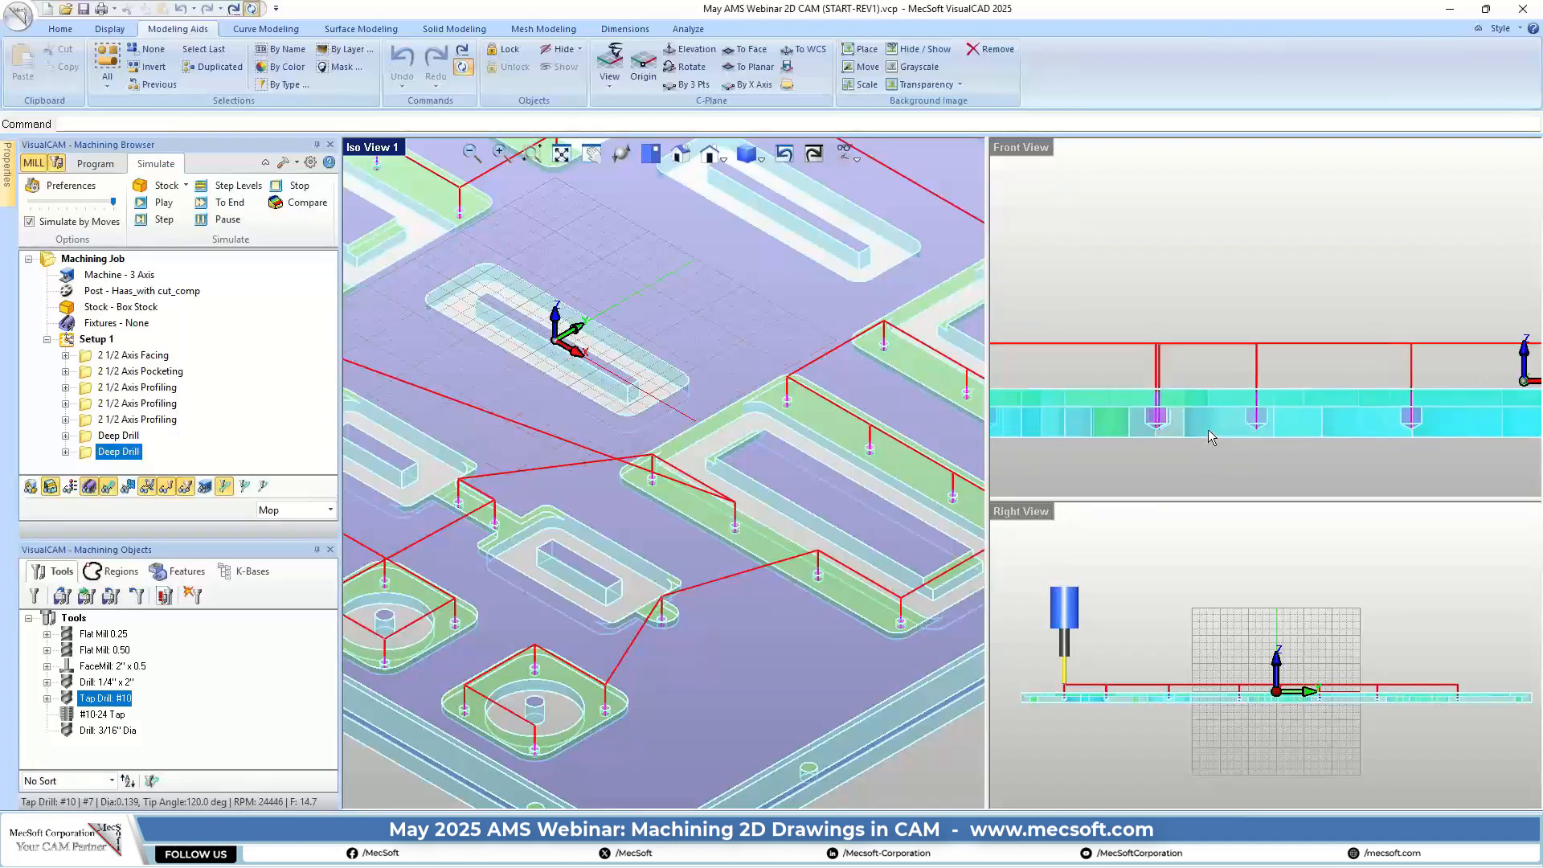
{"action": "scroll", "coordinate": [1207, 429], "scroll_direction": "up", "scroll_amount": 5}
{"action": "scroll", "coordinate": [1233, 350], "scroll_direction": "down", "scroll_amount": 4}
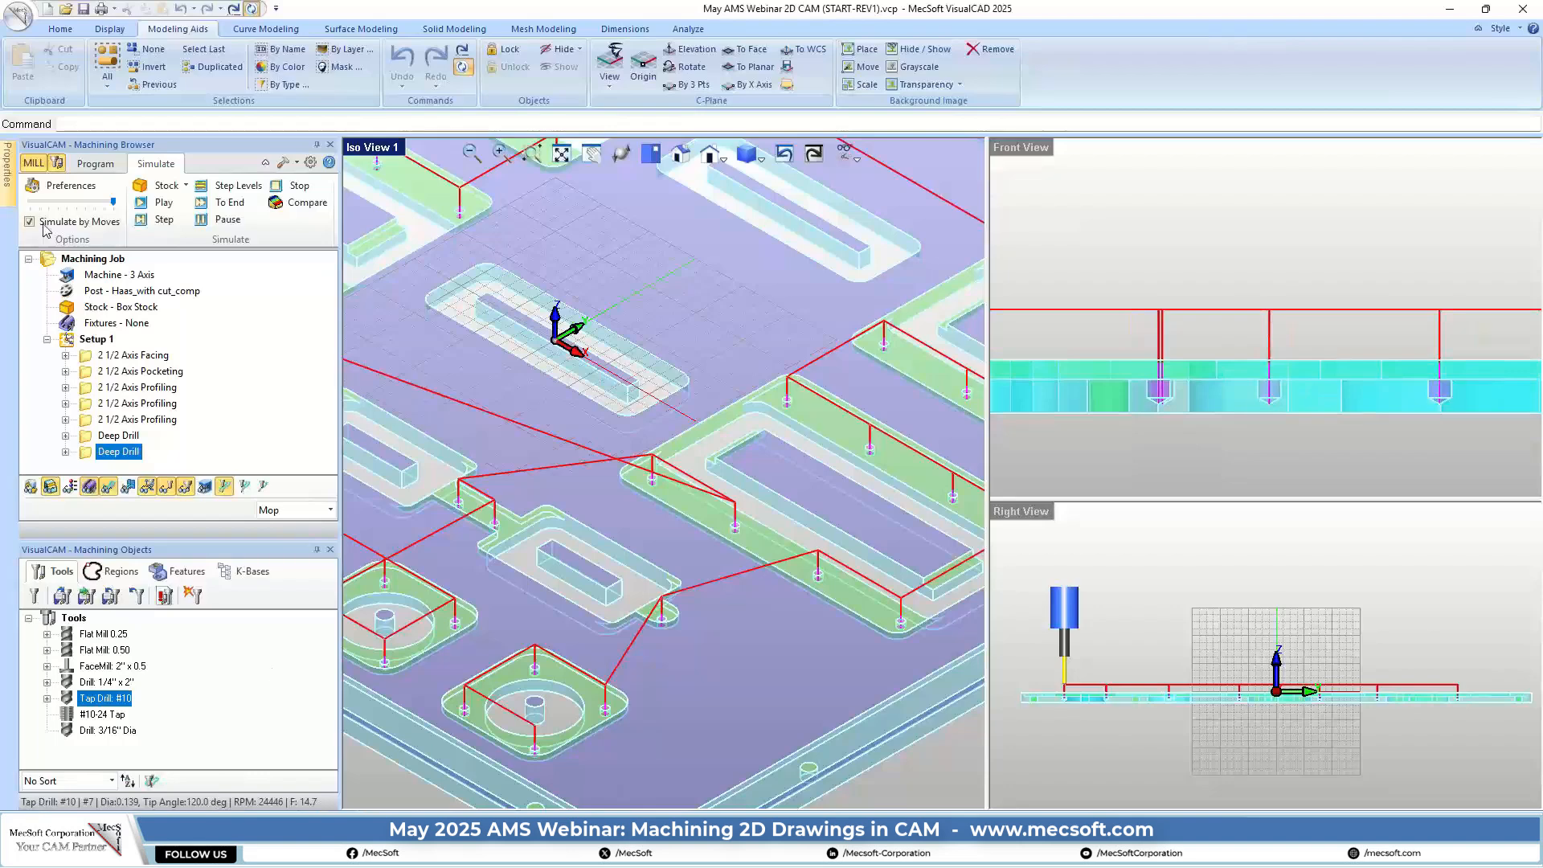
Return to programming with the panel shown from the top and the simulated stock hidden
{"action": "left_click", "coordinate": [96, 163]}
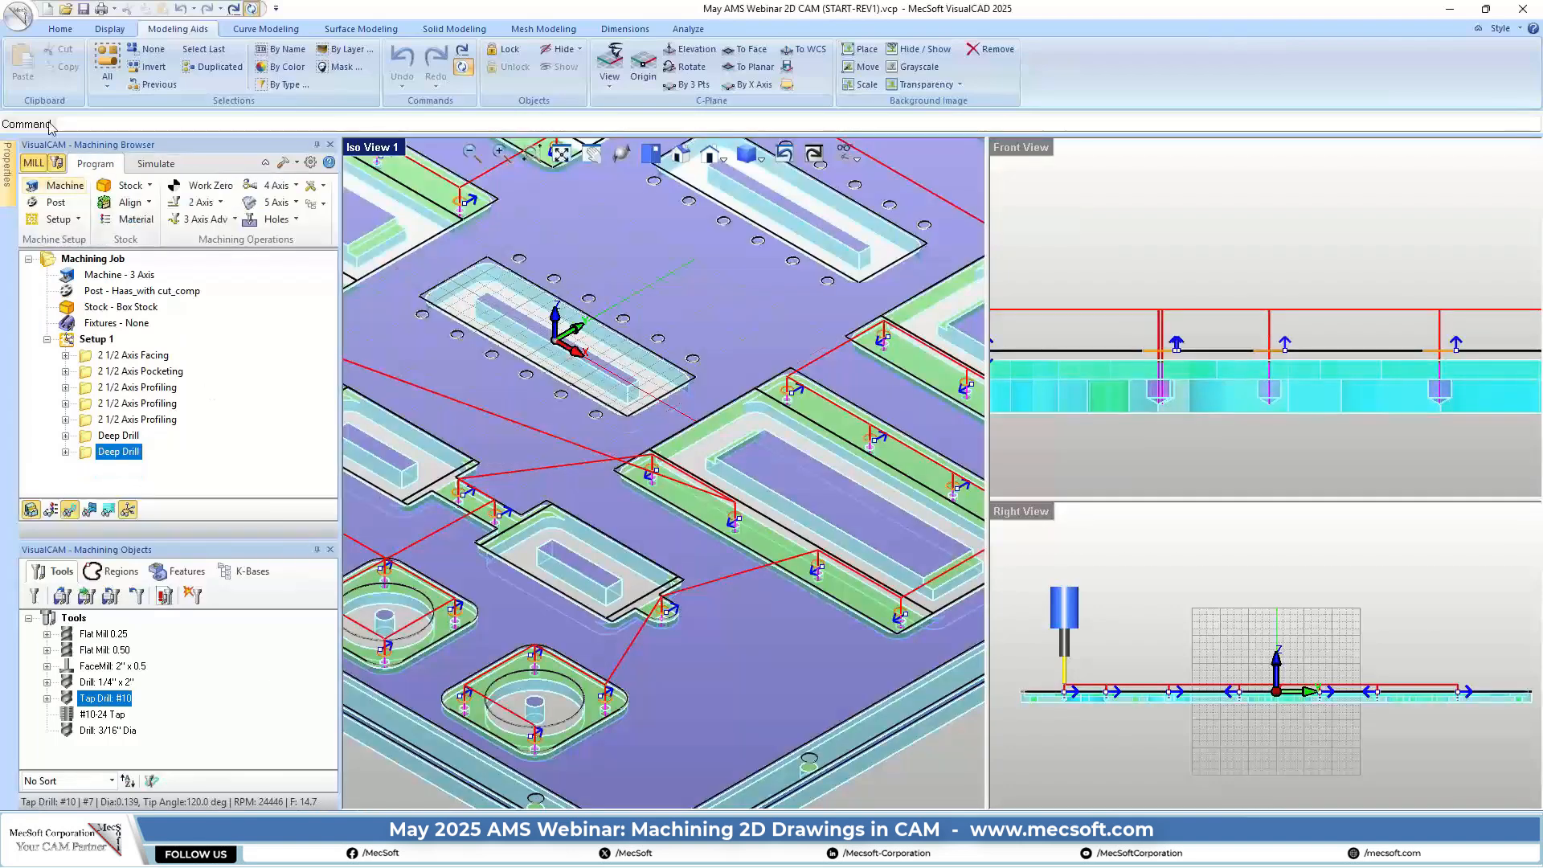
{"action": "left_click", "coordinate": [652, 155]}
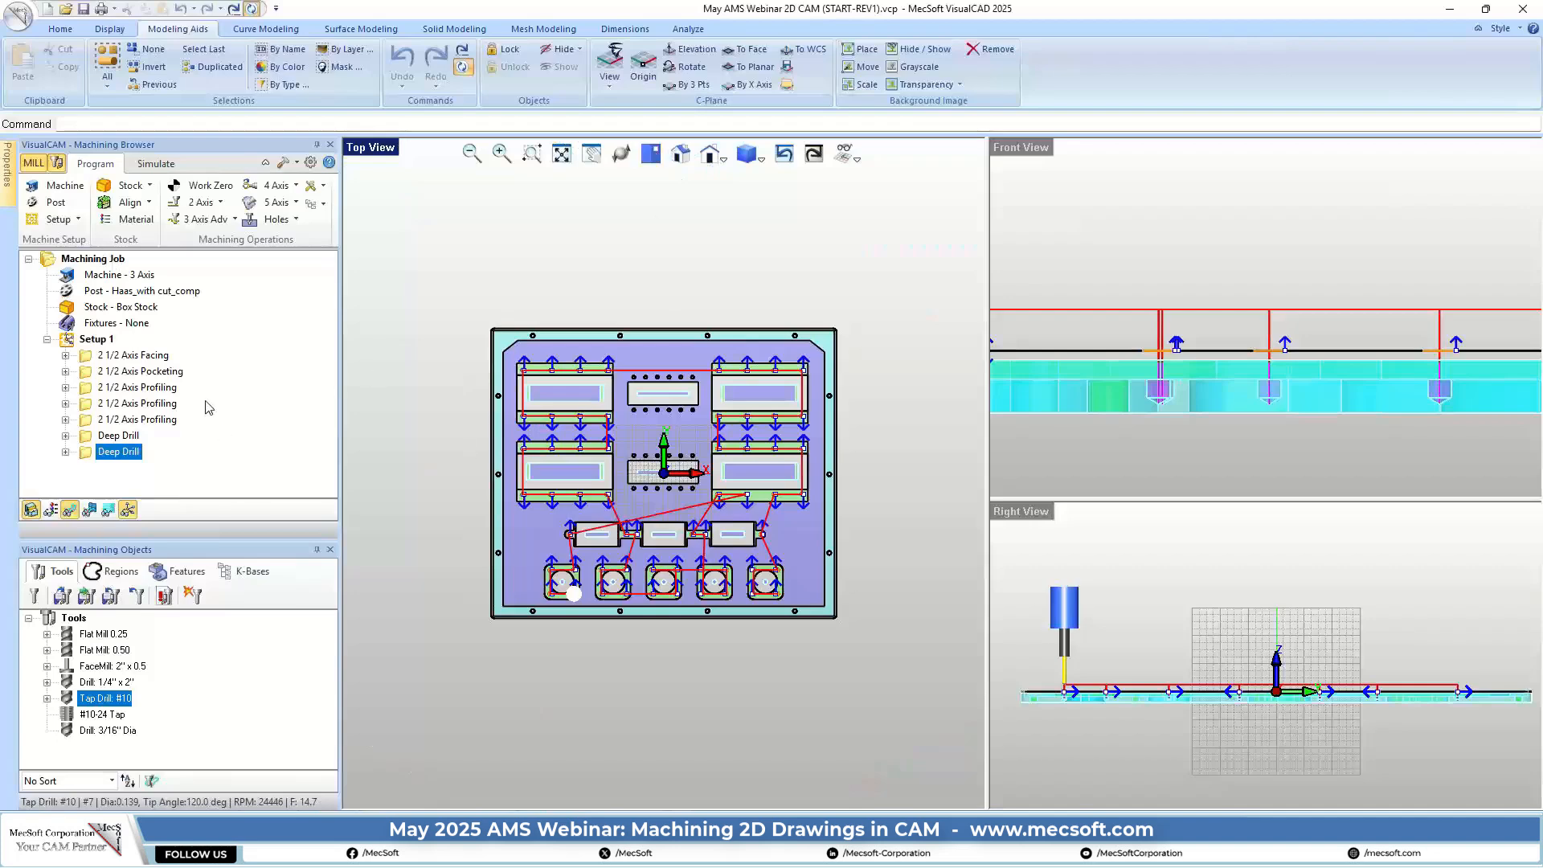
{"action": "left_click", "coordinate": [31, 510]}
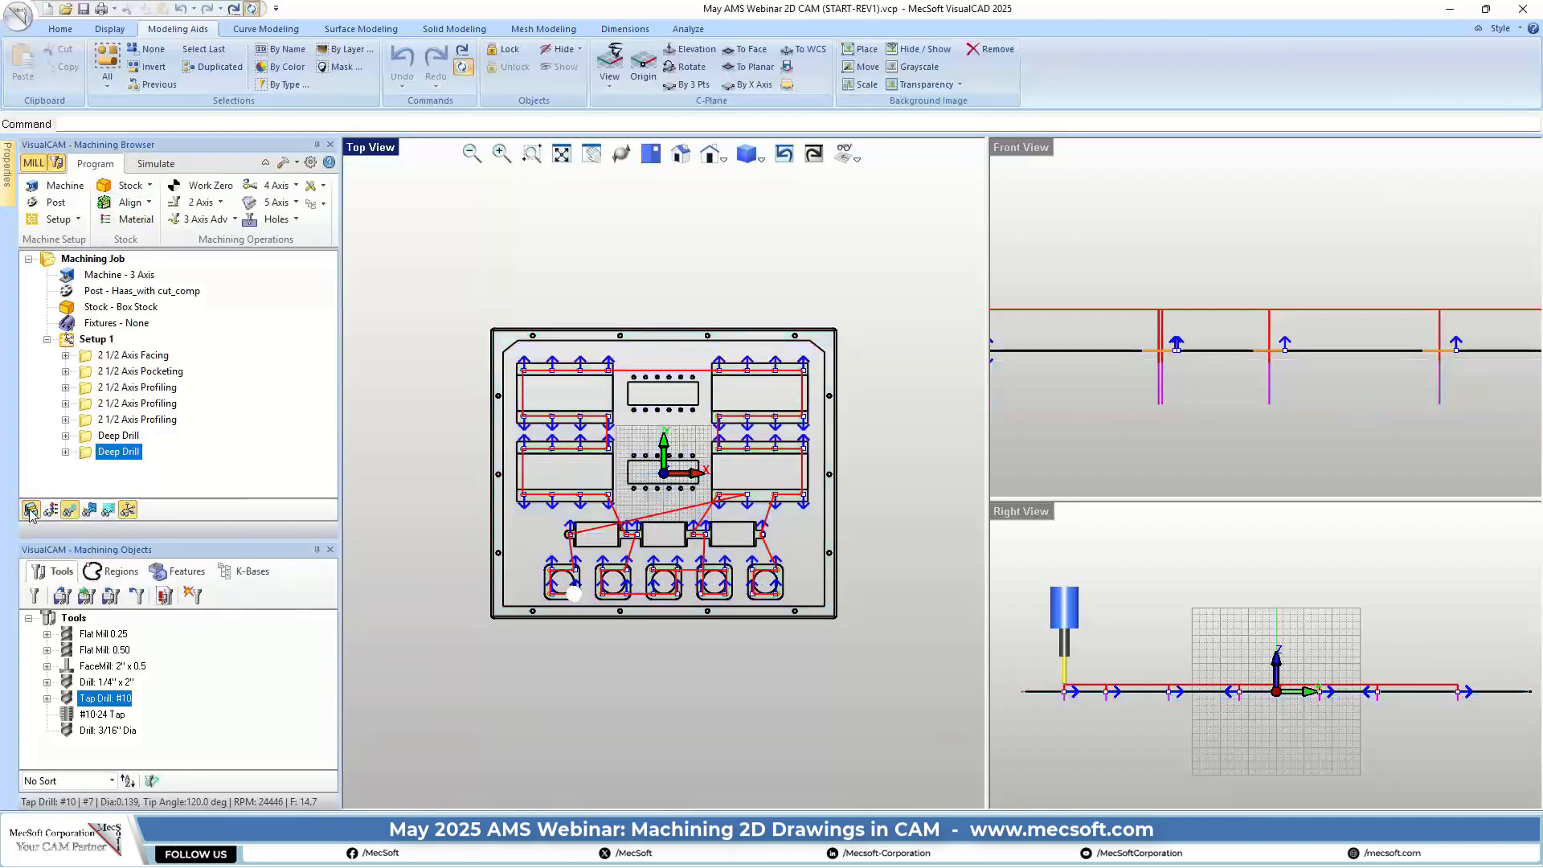
{"action": "scroll", "coordinate": [642, 436], "scroll_direction": "up", "scroll_amount": 2}
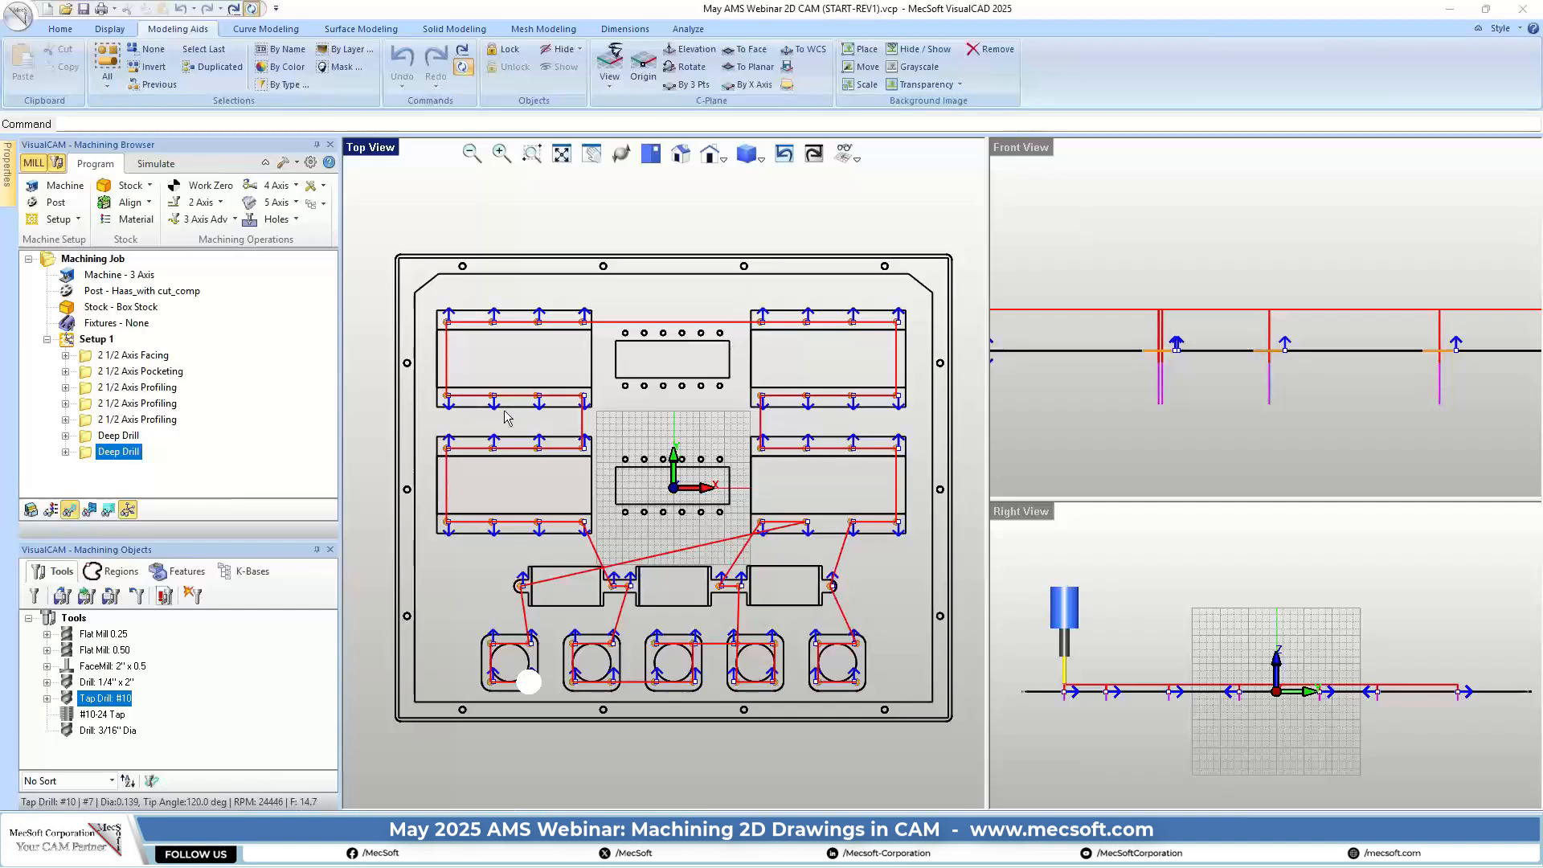
Start a Drill operation using the third predefined machining region set, the holes around the two central slots
{"action": "left_click", "coordinate": [273, 218]}
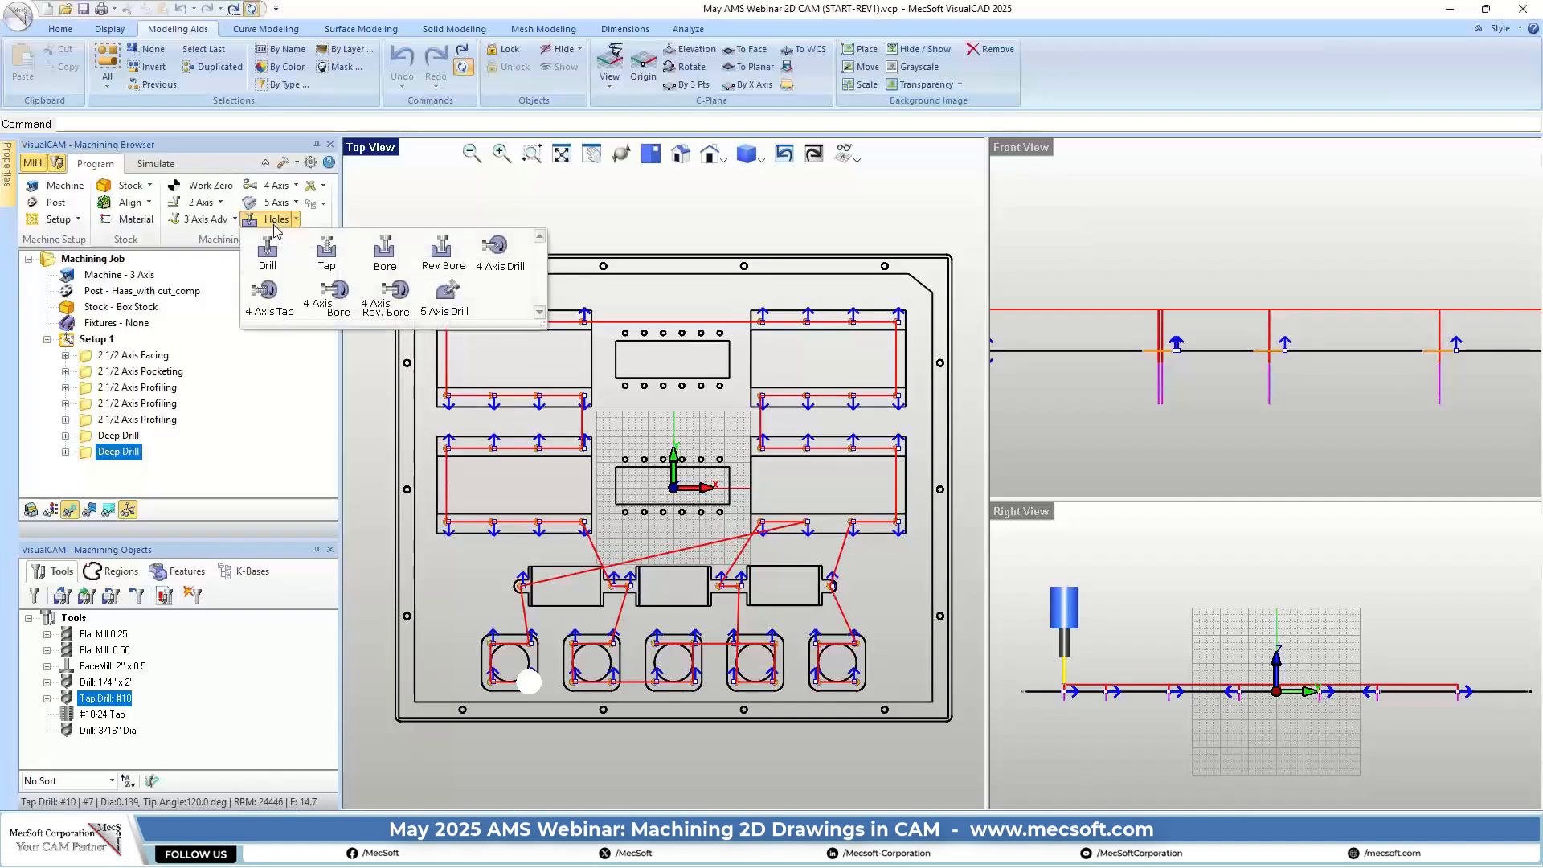
{"action": "left_click", "coordinate": [265, 289]}
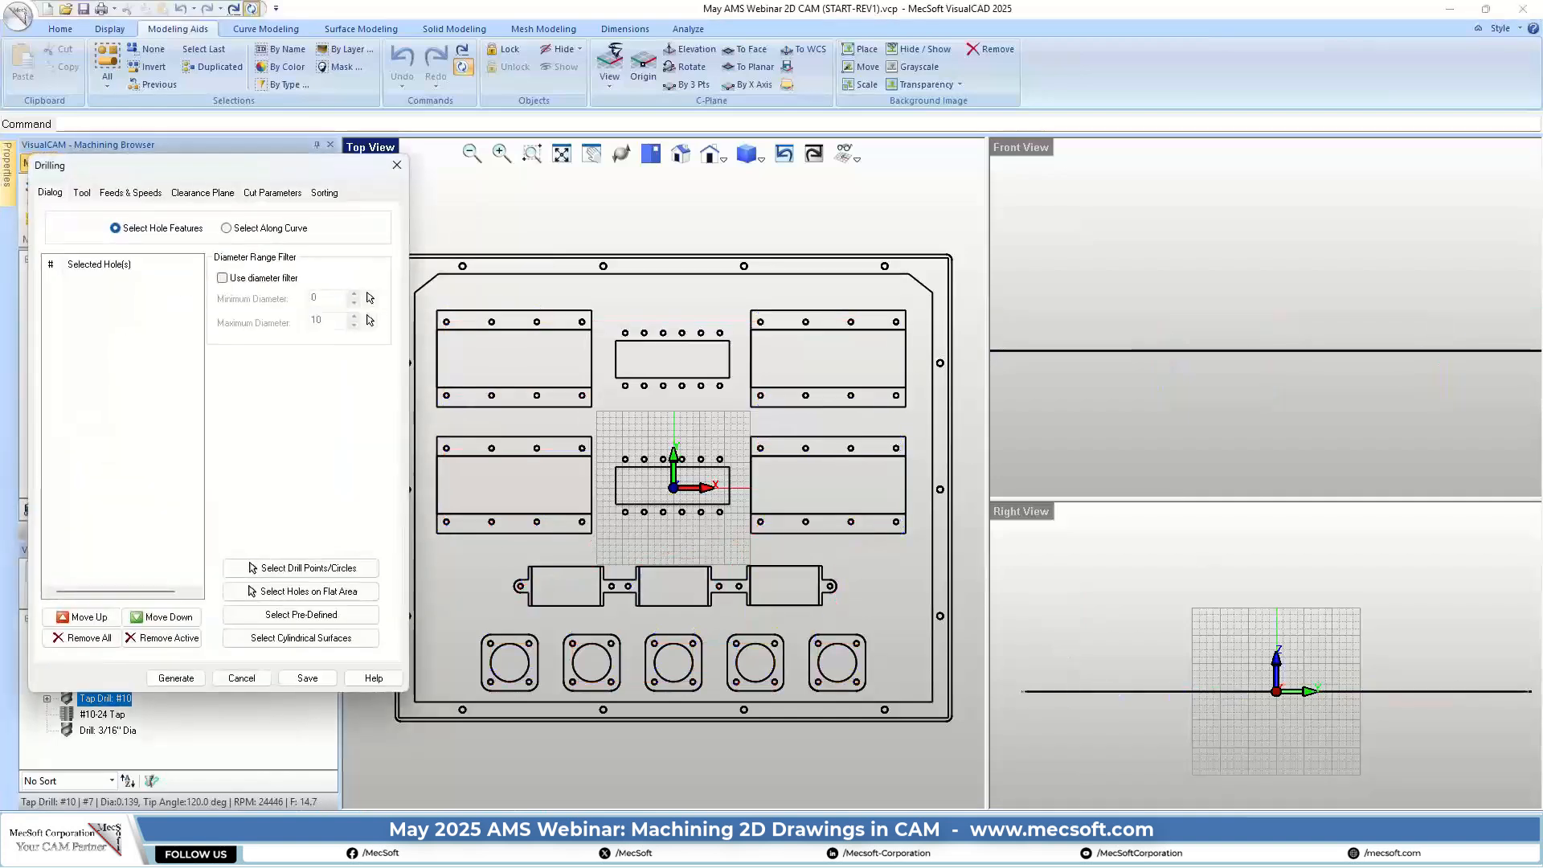
{"action": "left_click", "coordinate": [312, 615]}
{"action": "left_click", "coordinate": [230, 338]}
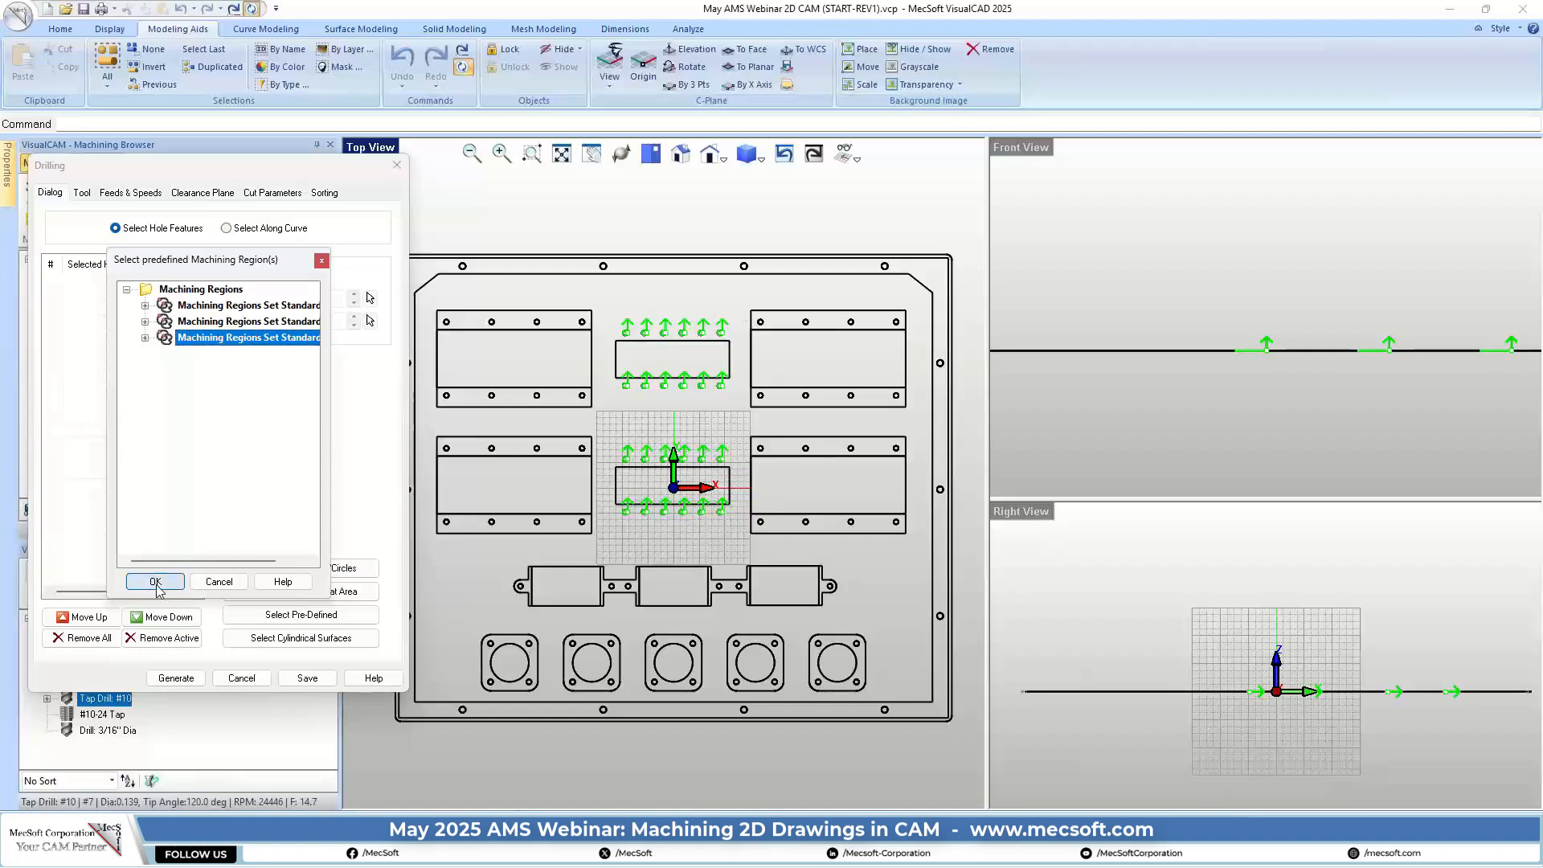
{"action": "left_click", "coordinate": [156, 582]}
Assign the Drill: 3/16" Dia tool to the operation and check its clearance plane settings
{"action": "left_click", "coordinate": [81, 194]}
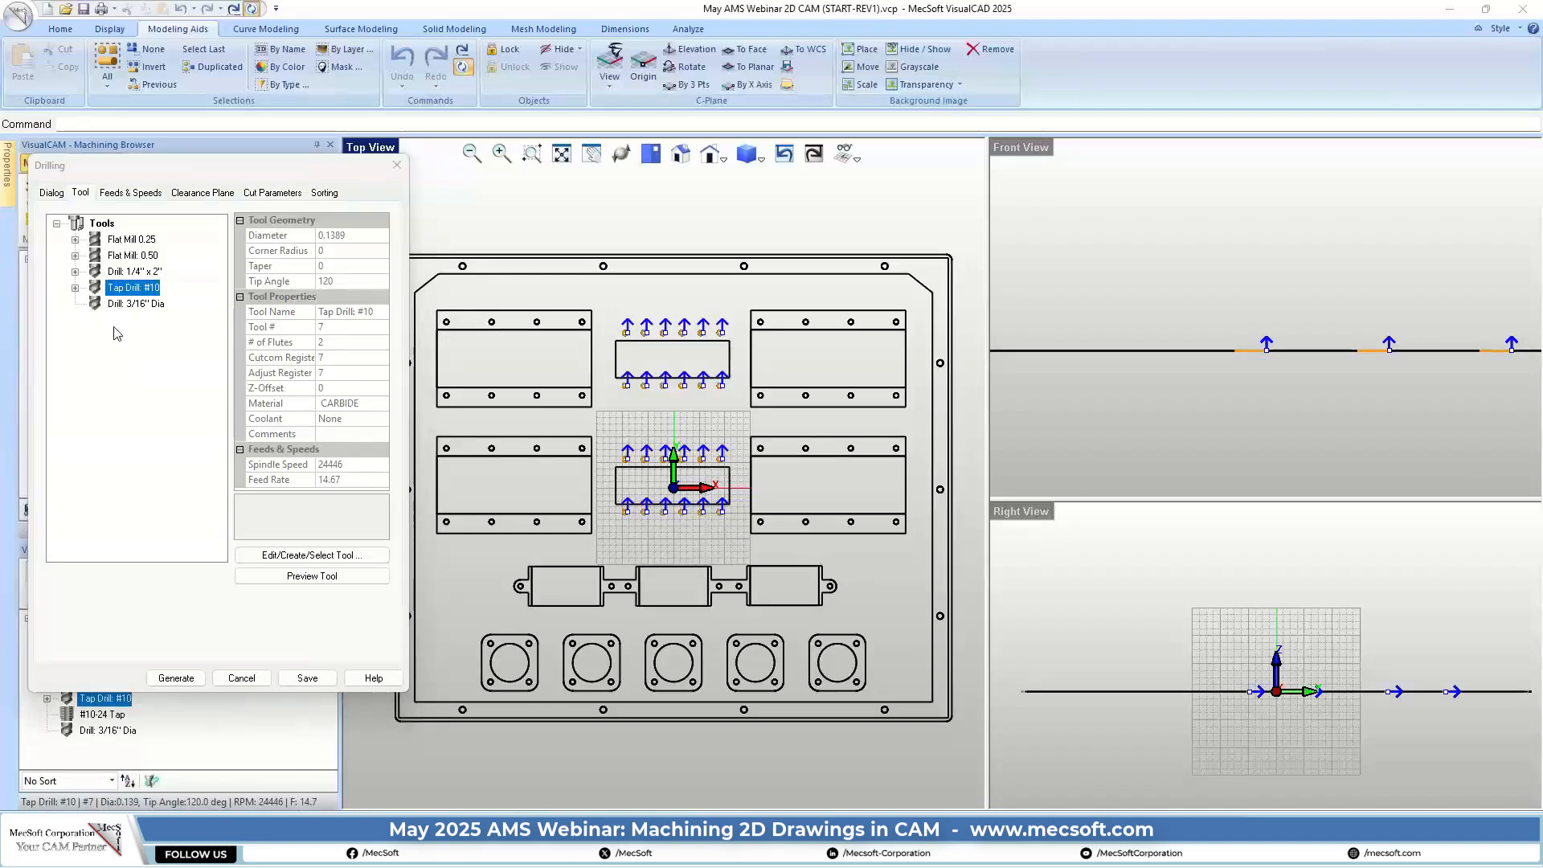
{"action": "left_click", "coordinate": [132, 304]}
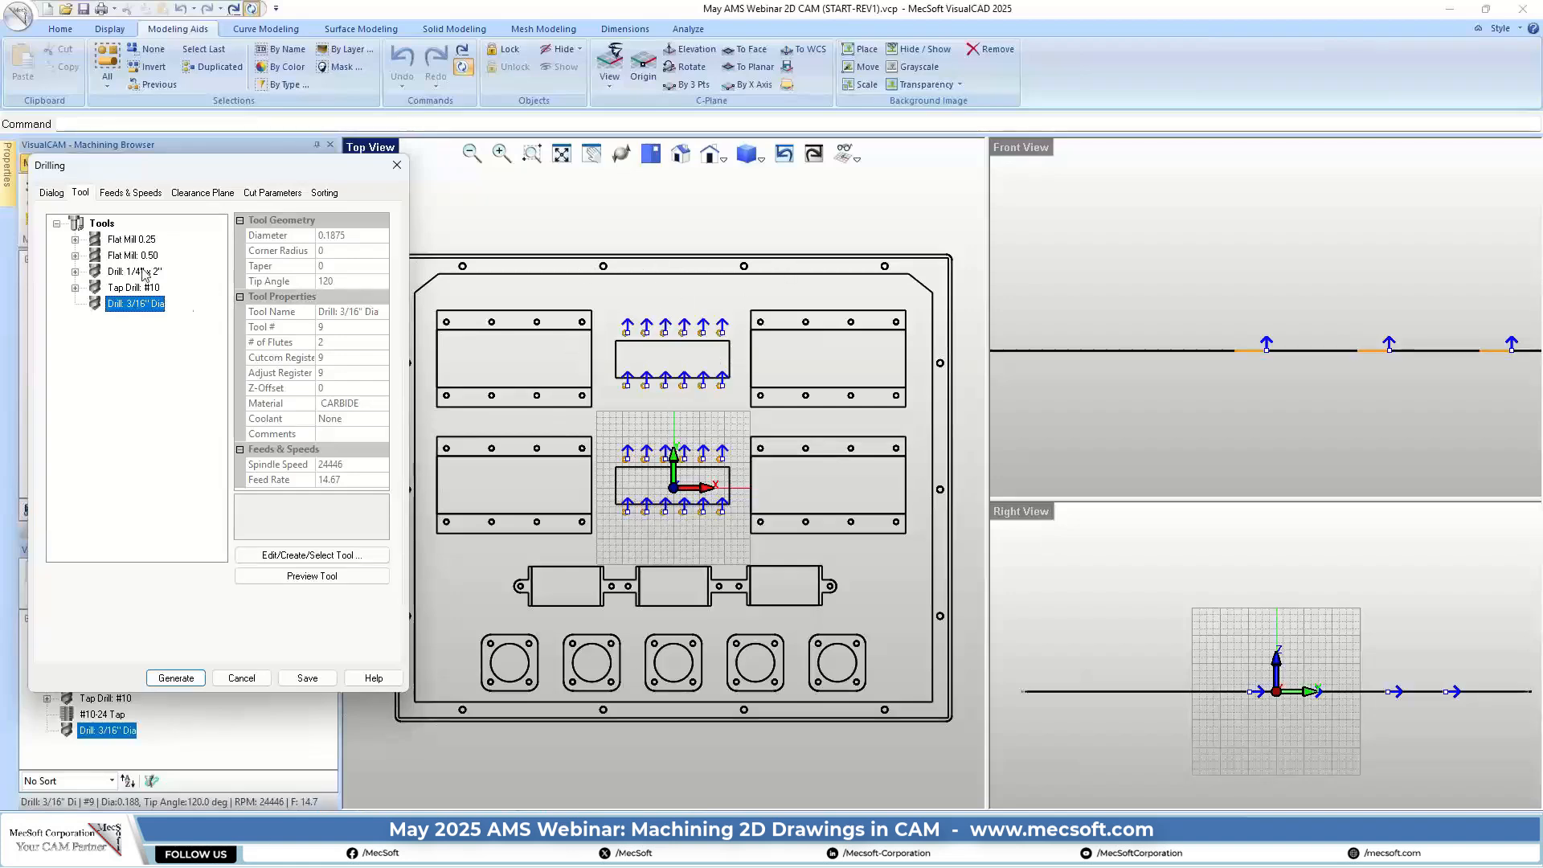
{"action": "left_click", "coordinate": [119, 195]}
{"action": "left_click", "coordinate": [185, 197]}
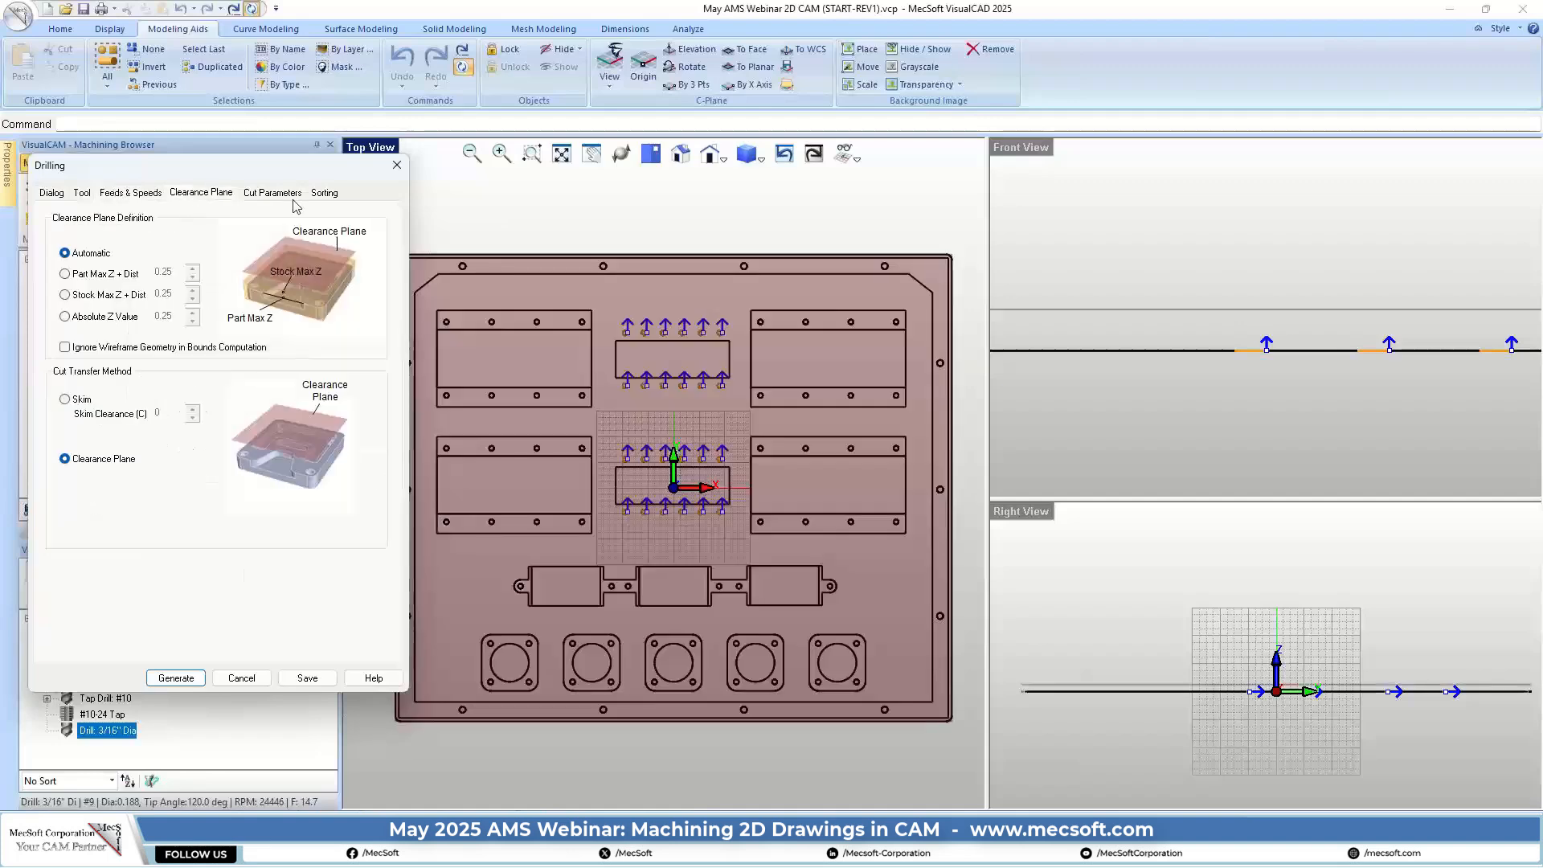
Set the drill type to Breakchip Drill with a drill depth of 0.375 and order the holes by Minimum Distance Sort
{"action": "left_click", "coordinate": [272, 193]}
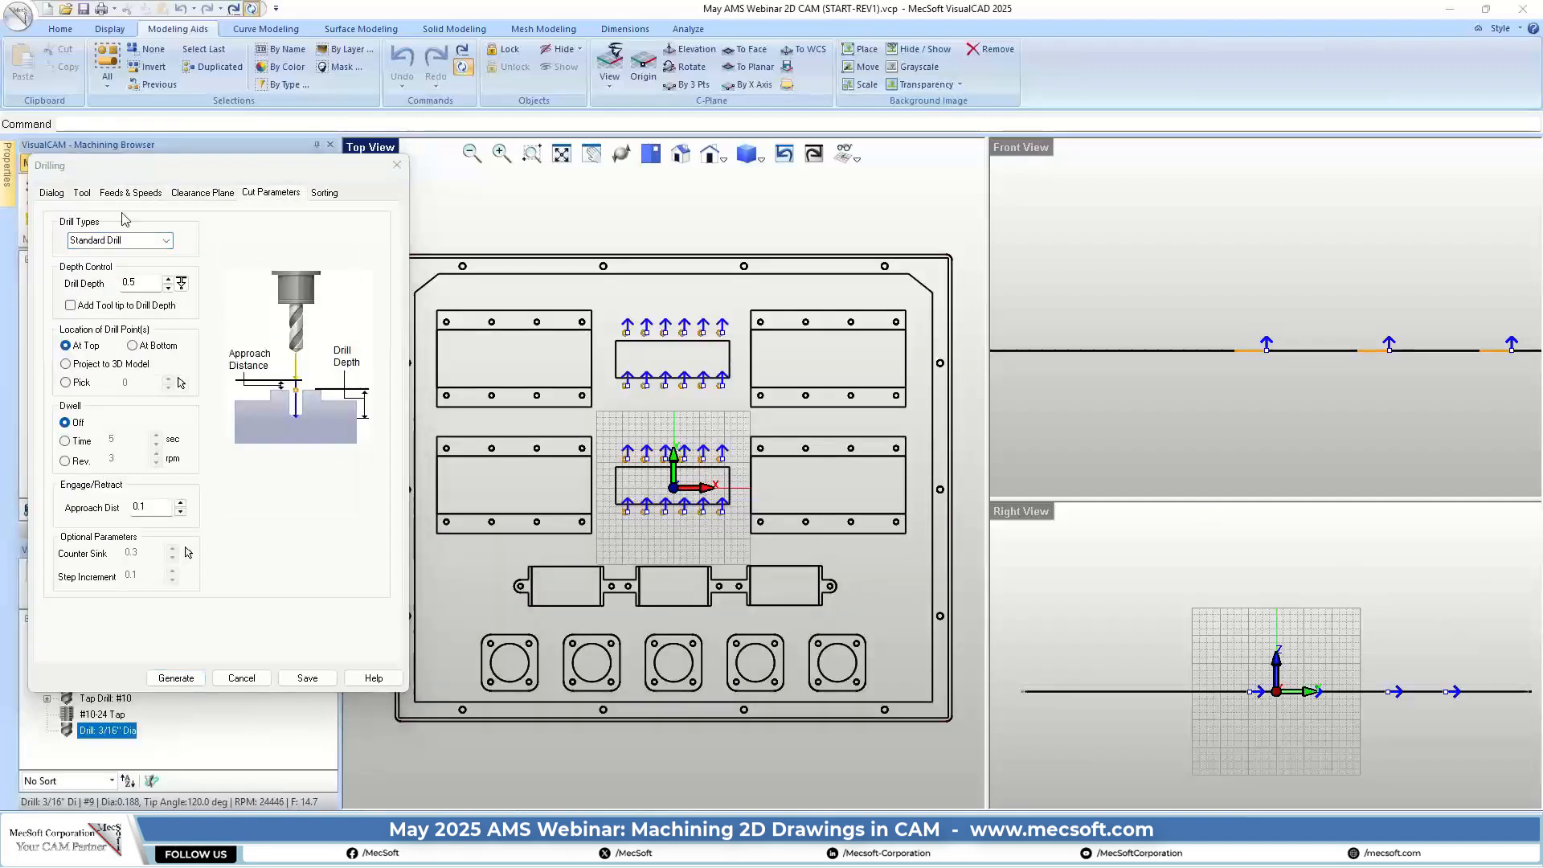
{"action": "left_click", "coordinate": [164, 240]}
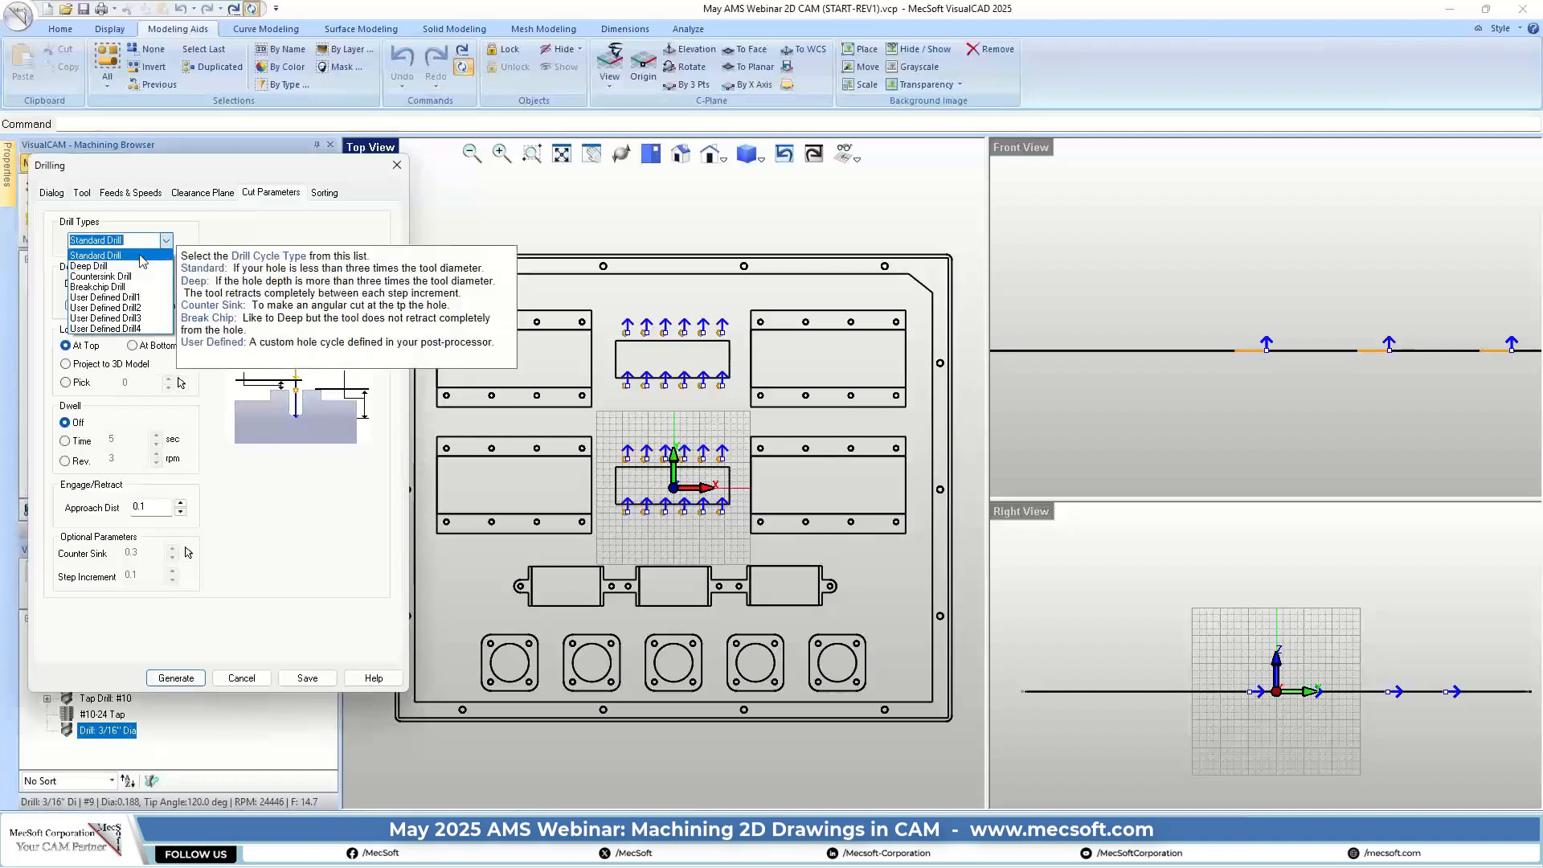
{"action": "left_click", "coordinate": [133, 287]}
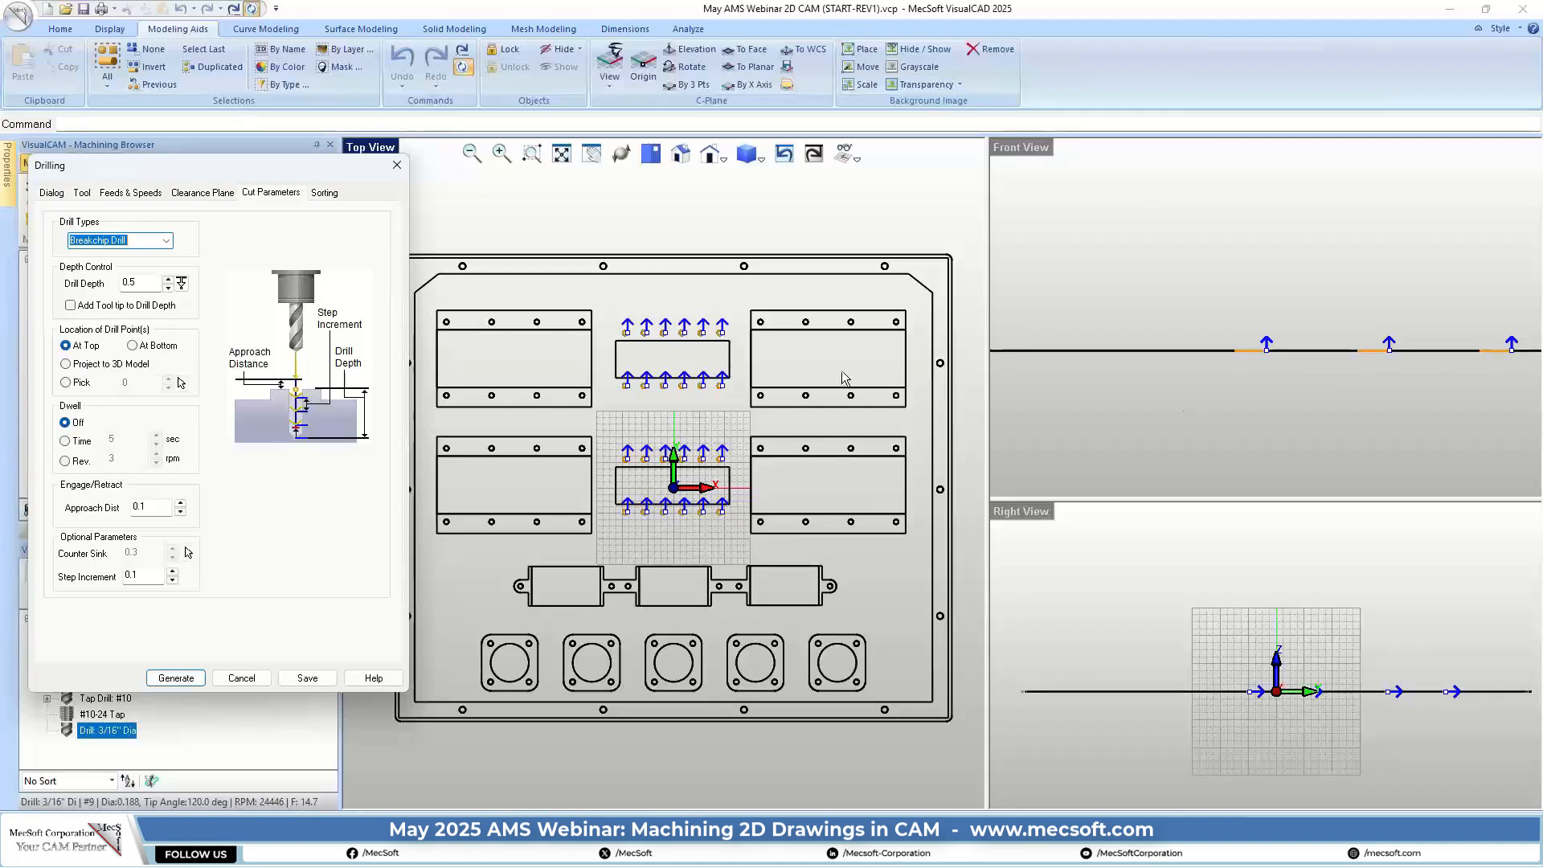
{"action": "left_click", "coordinate": [141, 283]}
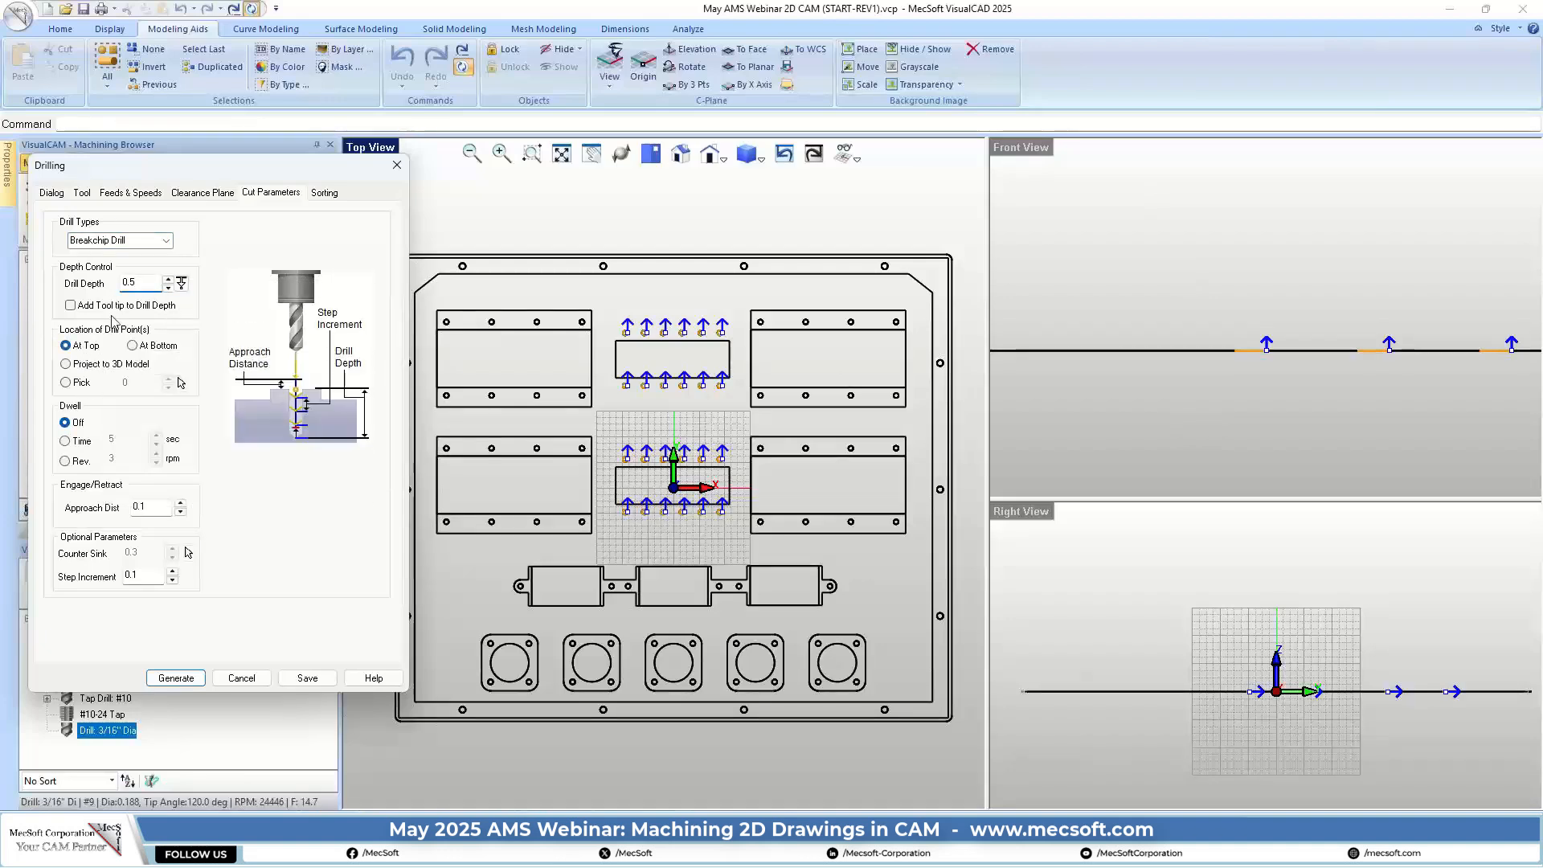
{"action": "double_click", "coordinate": [134, 283]}
{"action": "left_click", "coordinate": [325, 193]}
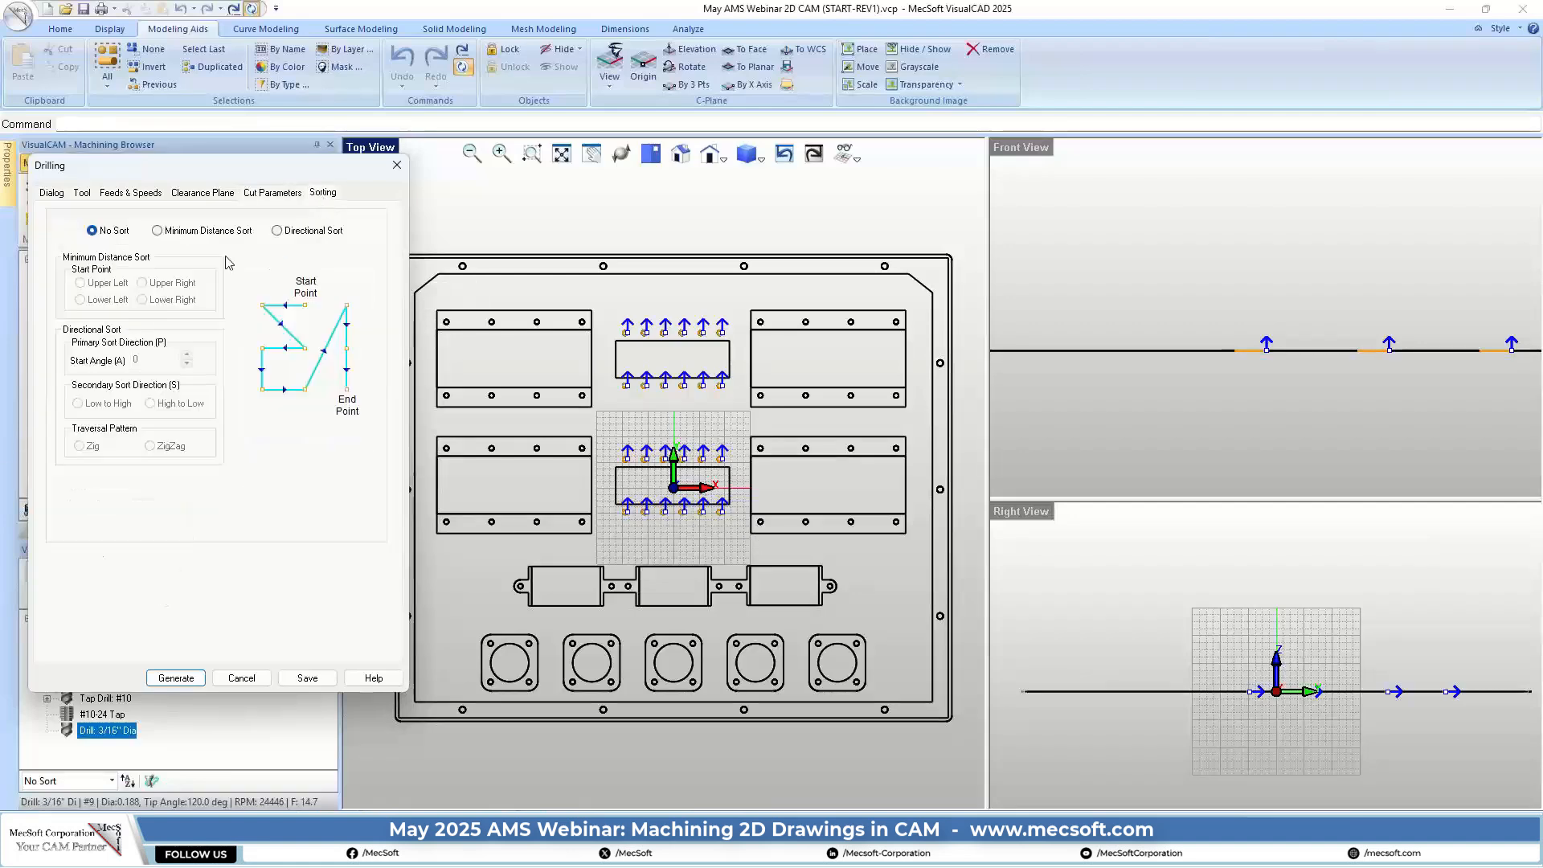
{"action": "left_click", "coordinate": [185, 234]}
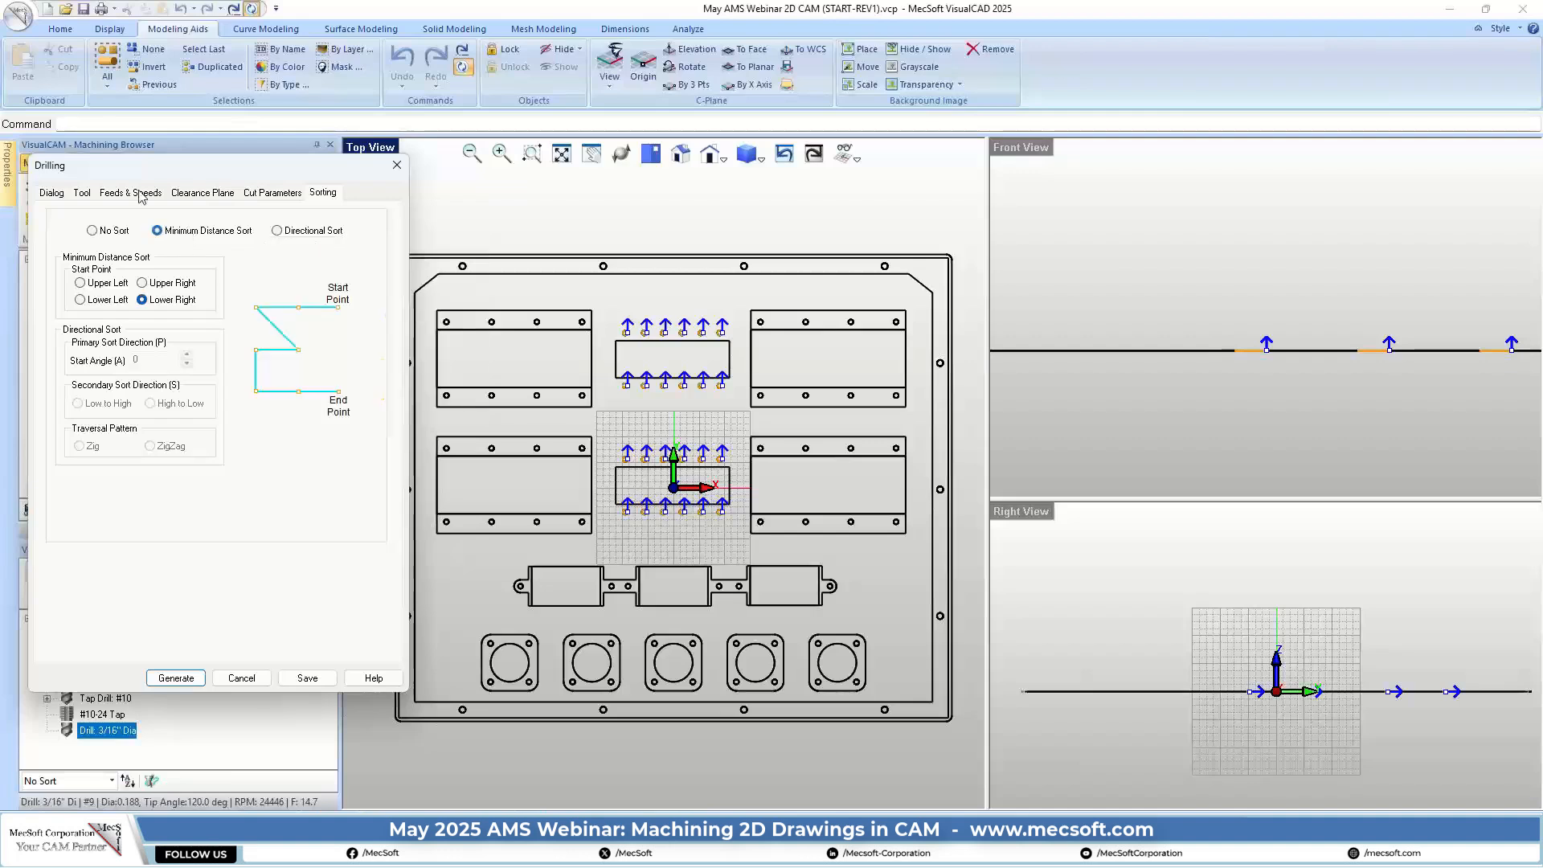
Add the tool tip to the drill depth and generate the Breakchip Drill toolpath
{"action": "left_click", "coordinate": [270, 193]}
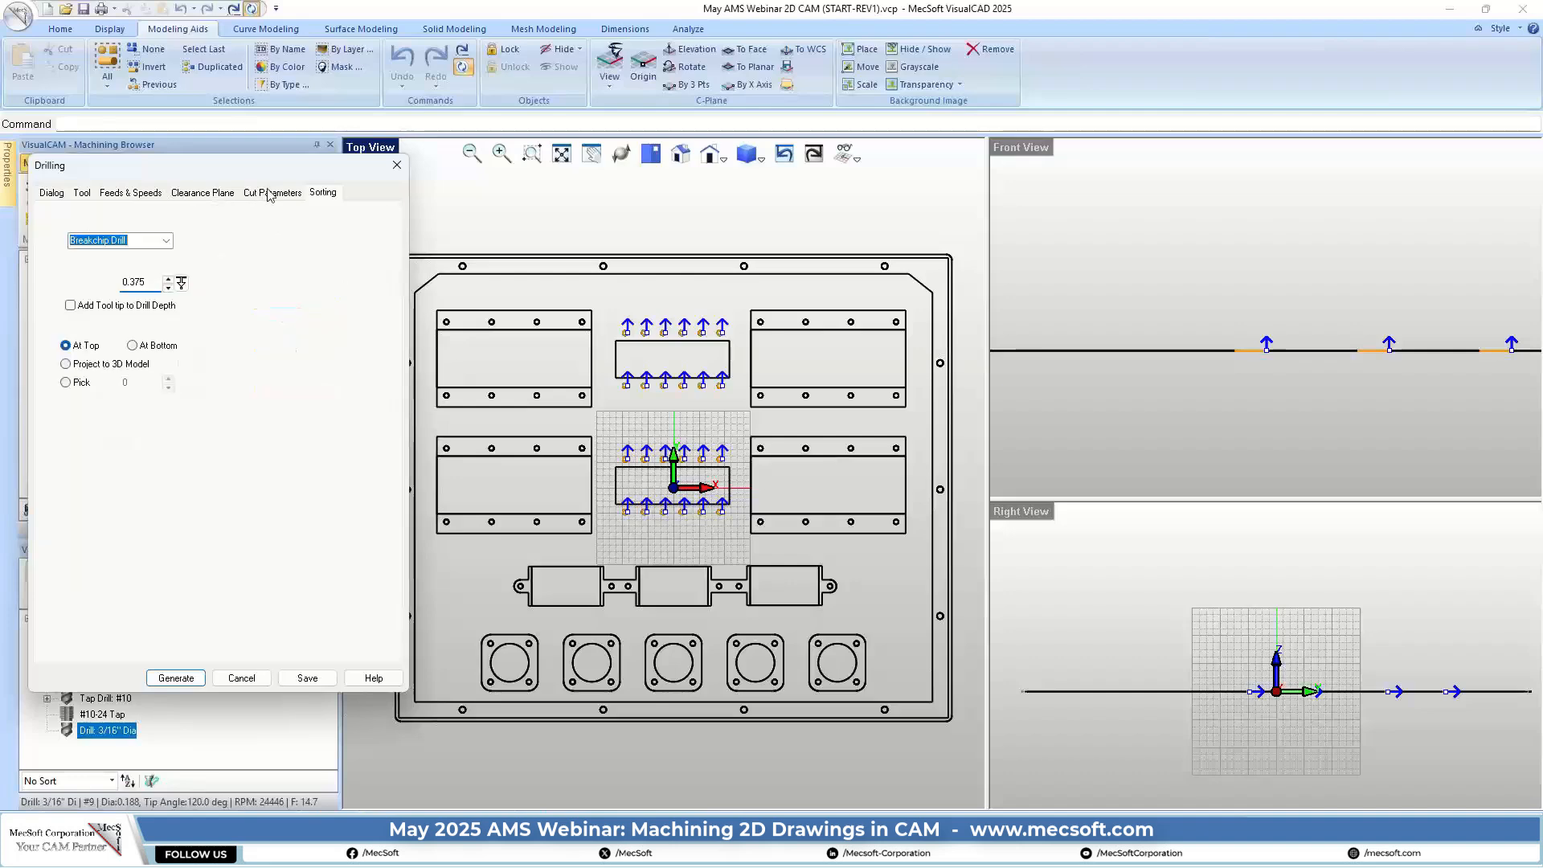
{"action": "left_click", "coordinate": [70, 306]}
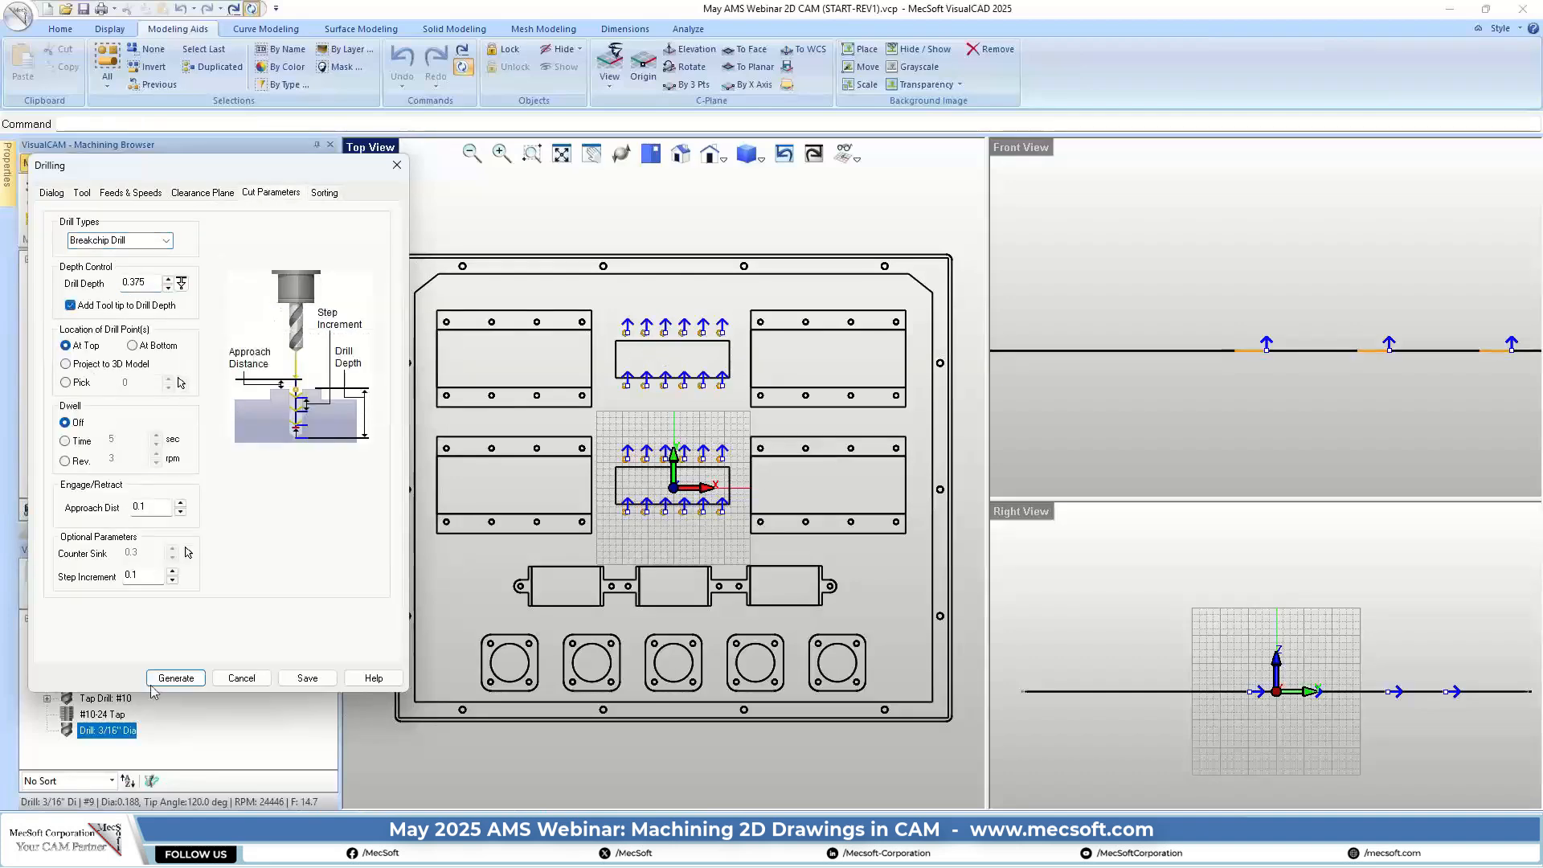
{"action": "left_click", "coordinate": [176, 678]}
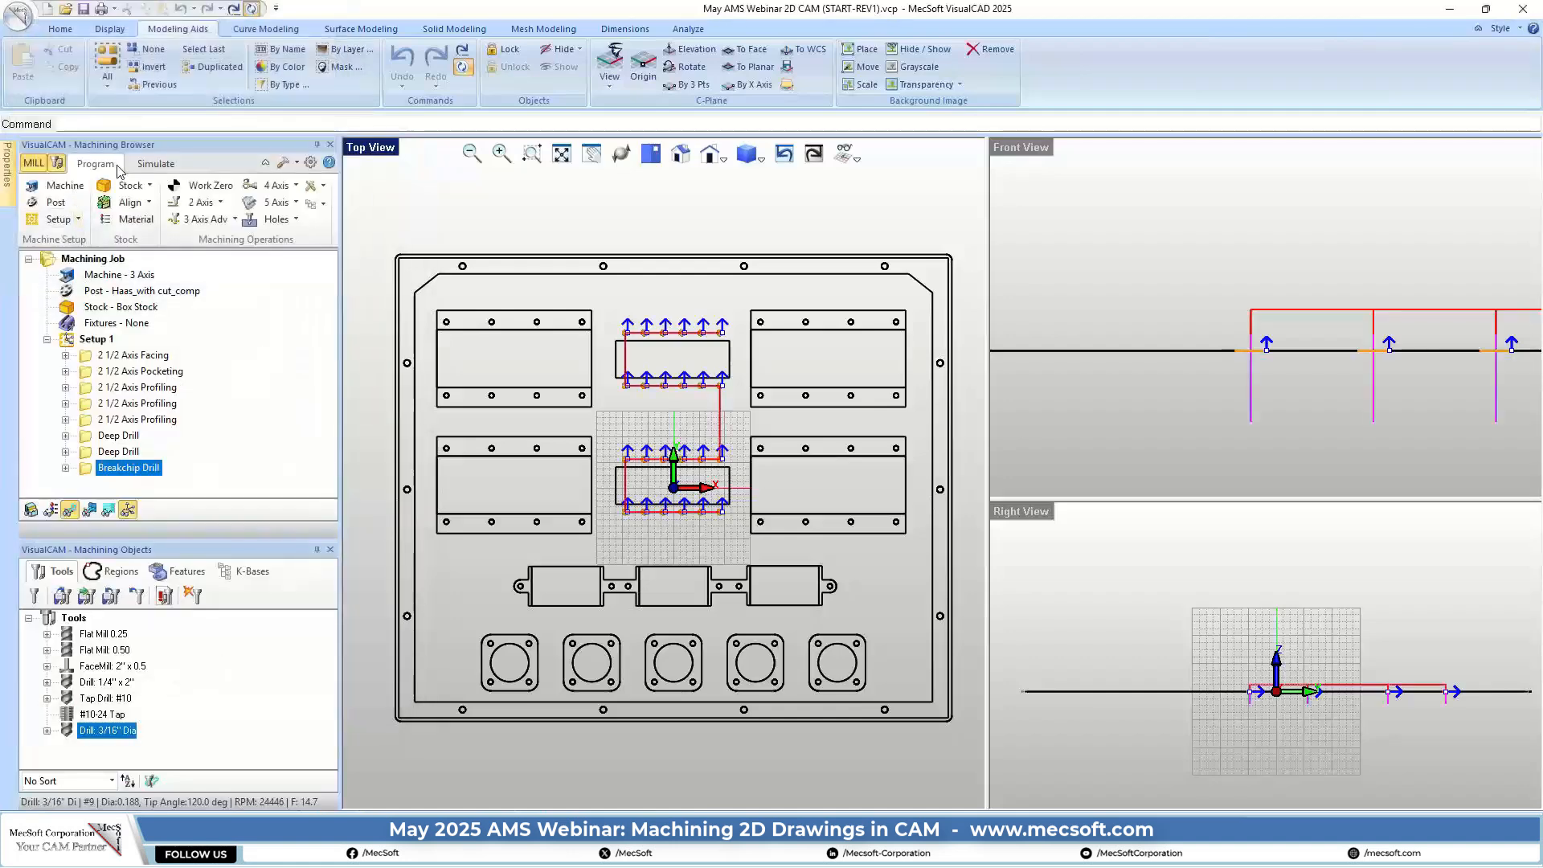
Simulate the Breakchip Drill operation on the visible stock and examine Holes (#3) in the front view's section drawing
{"action": "left_click", "coordinate": [155, 163]}
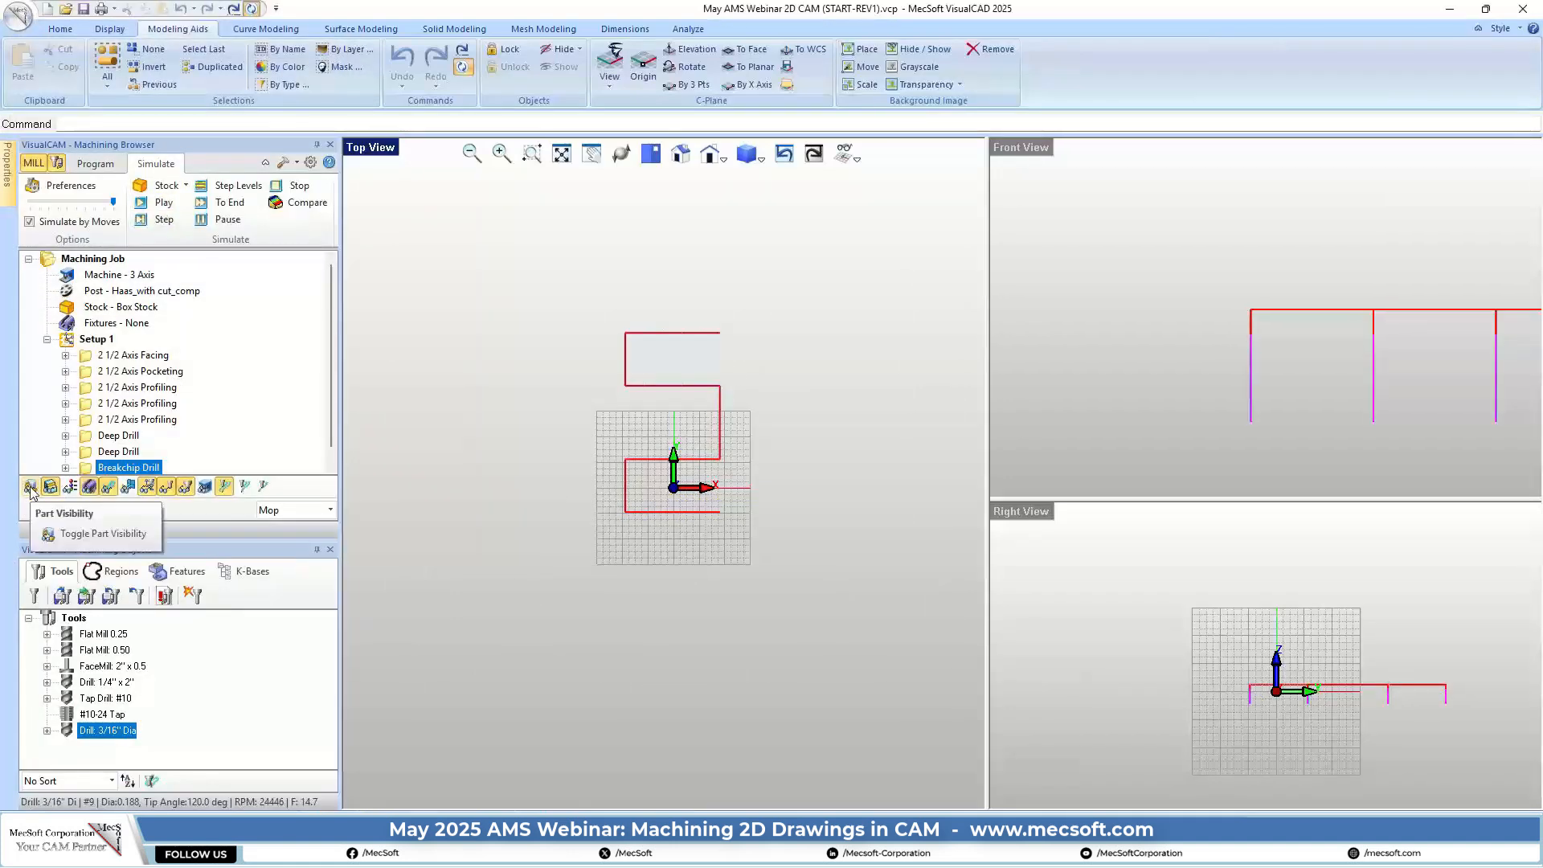
{"action": "left_click", "coordinate": [163, 204]}
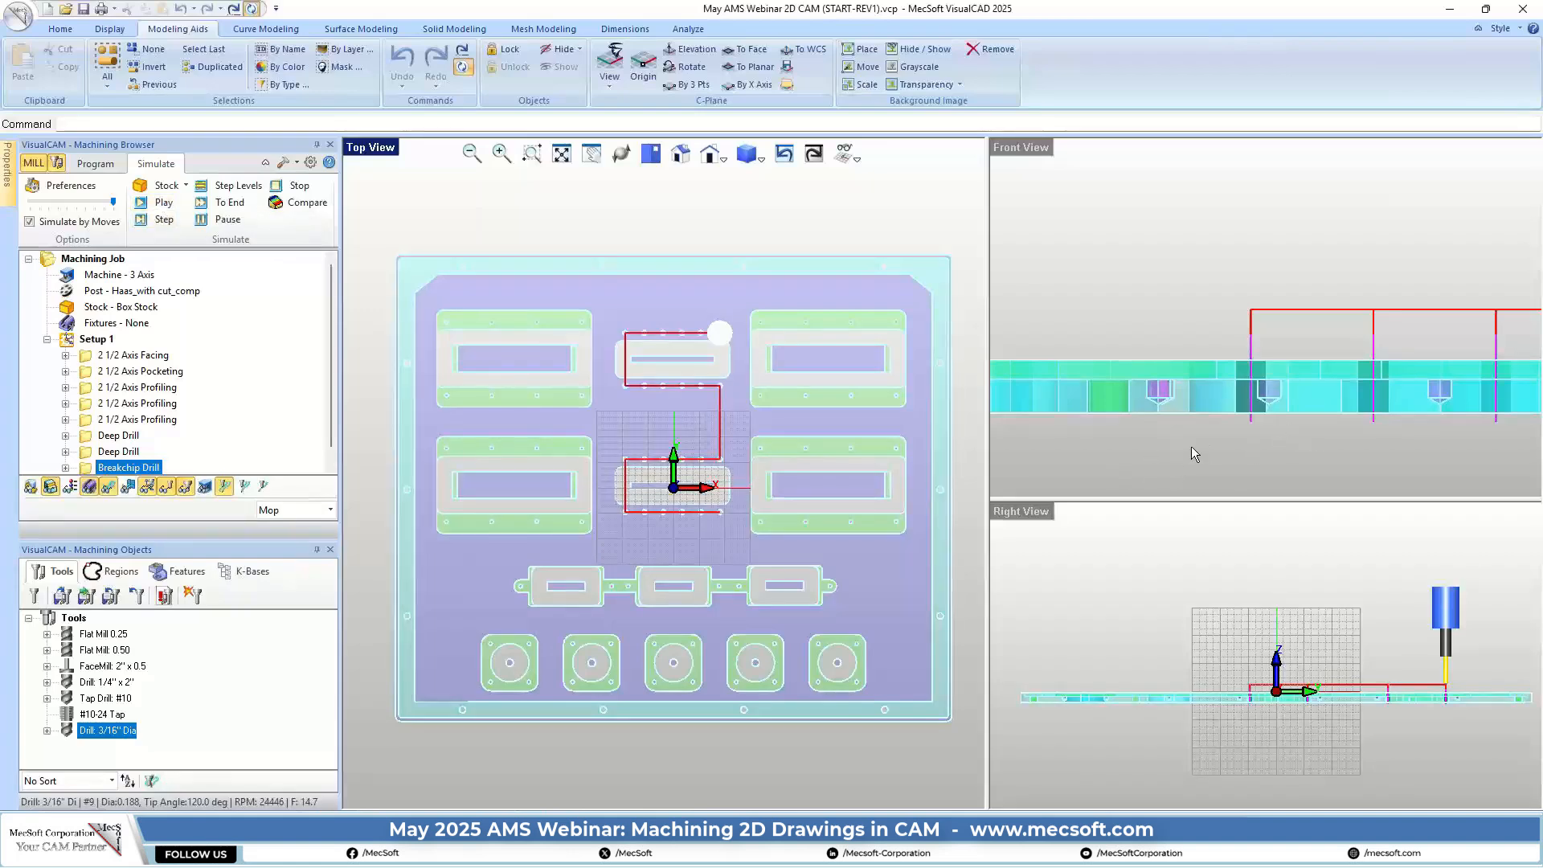
{"action": "scroll", "coordinate": [1292, 393], "scroll_direction": "down", "scroll_amount": 2}
{"action": "scroll", "coordinate": [1226, 433], "scroll_direction": "down", "scroll_amount": 3}
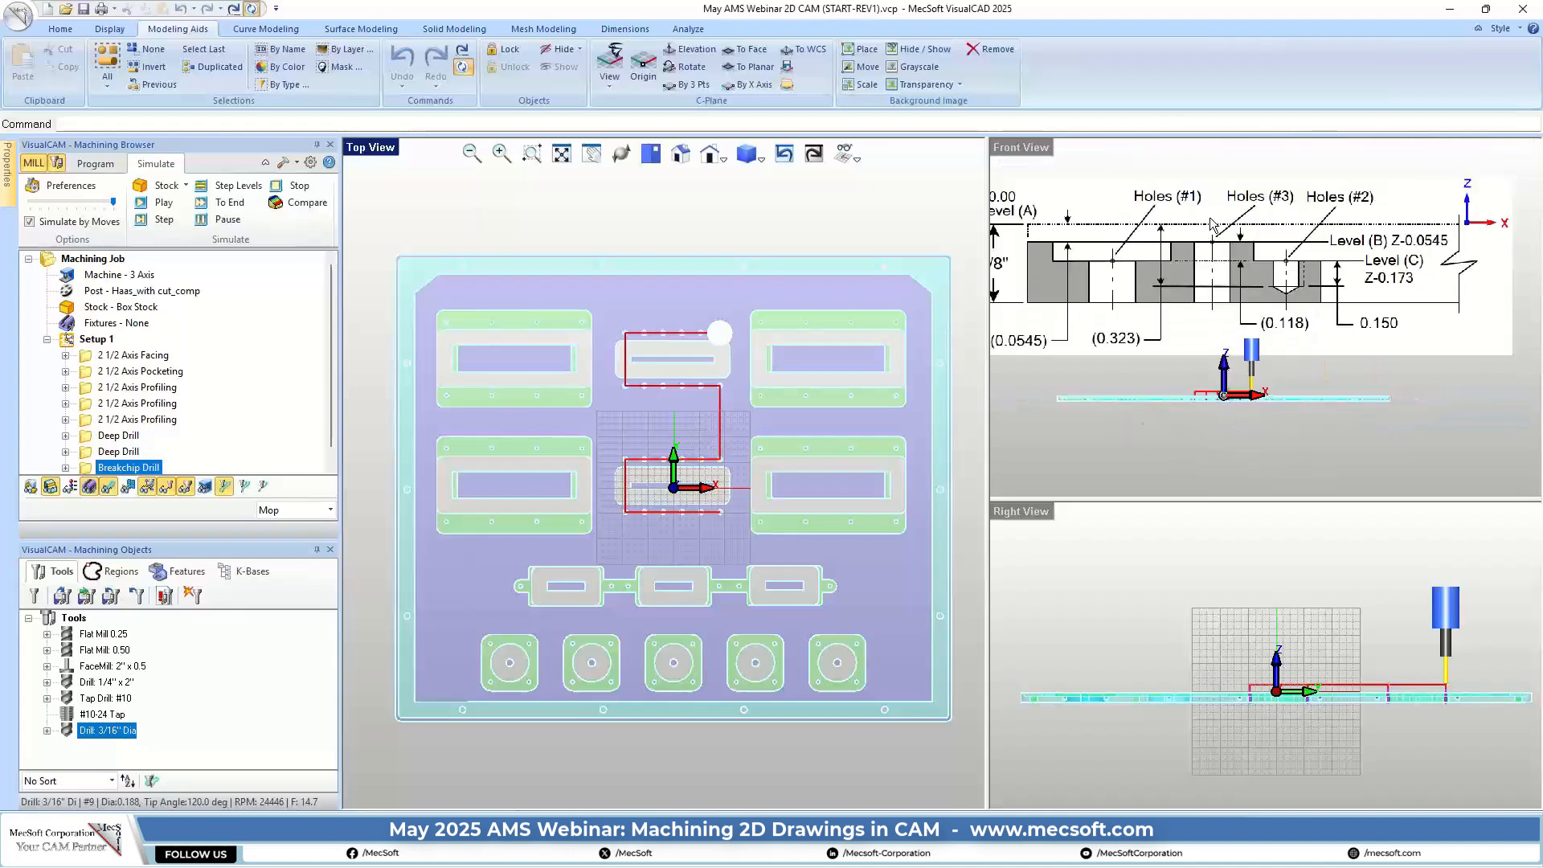
{"action": "scroll", "coordinate": [1210, 221], "scroll_direction": "up", "scroll_amount": 3}
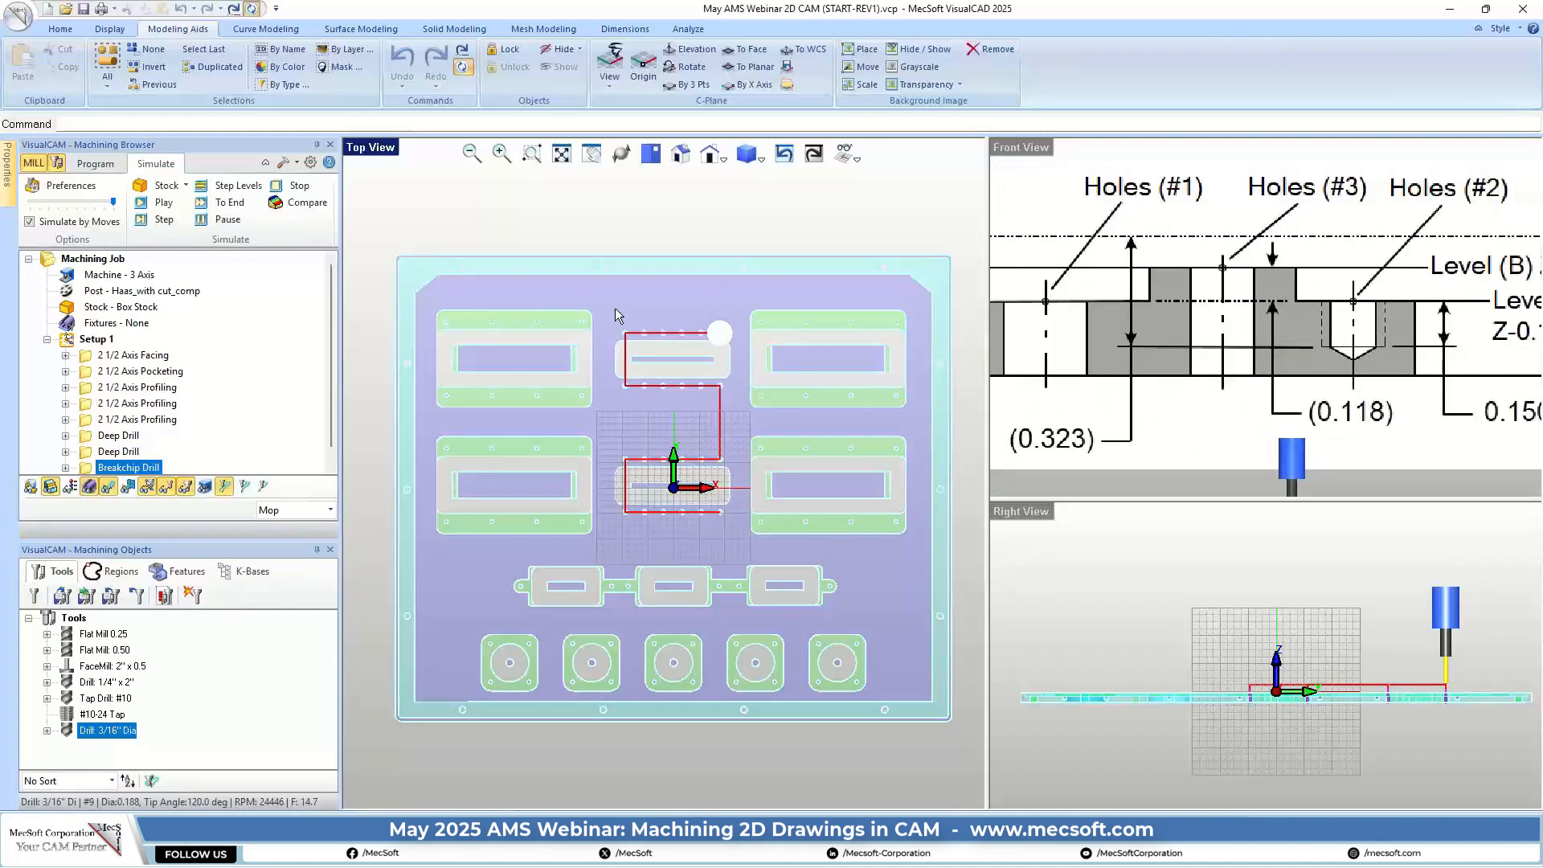
{"action": "scroll", "coordinate": [1209, 343], "scroll_direction": "up", "scroll_amount": 1}
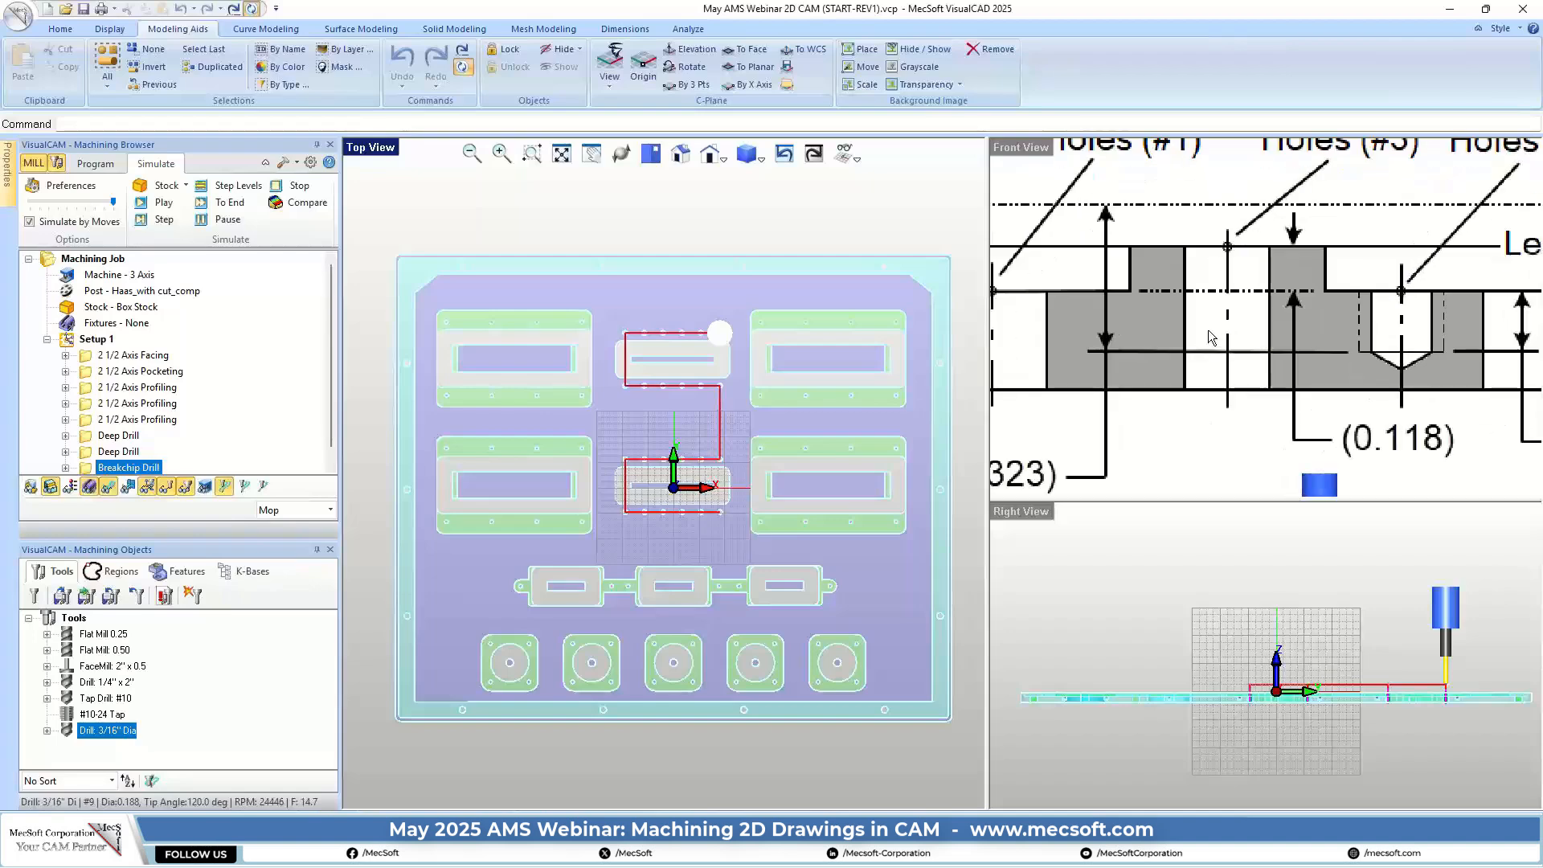
Compare the simulated Breakchip Drill hole depths in the front view with Holes (#3) in the section drawing
{"action": "scroll", "coordinate": [1217, 268], "scroll_direction": "up", "scroll_amount": 1}
{"action": "scroll", "coordinate": [1230, 254], "scroll_direction": "down", "scroll_amount": 2}
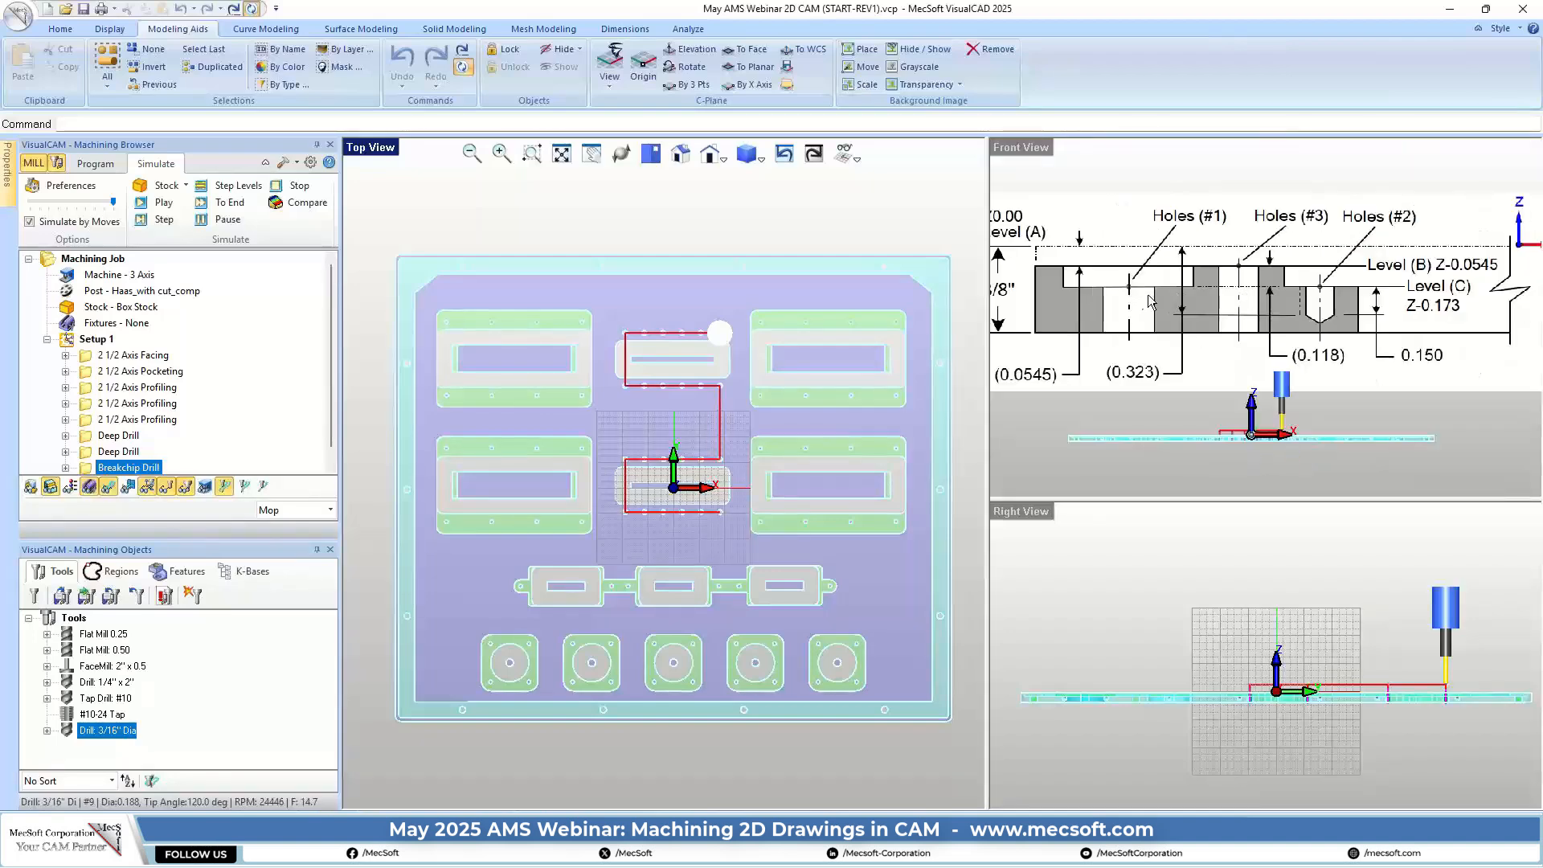
{"action": "scroll", "coordinate": [1203, 455], "scroll_direction": "up", "scroll_amount": 4}
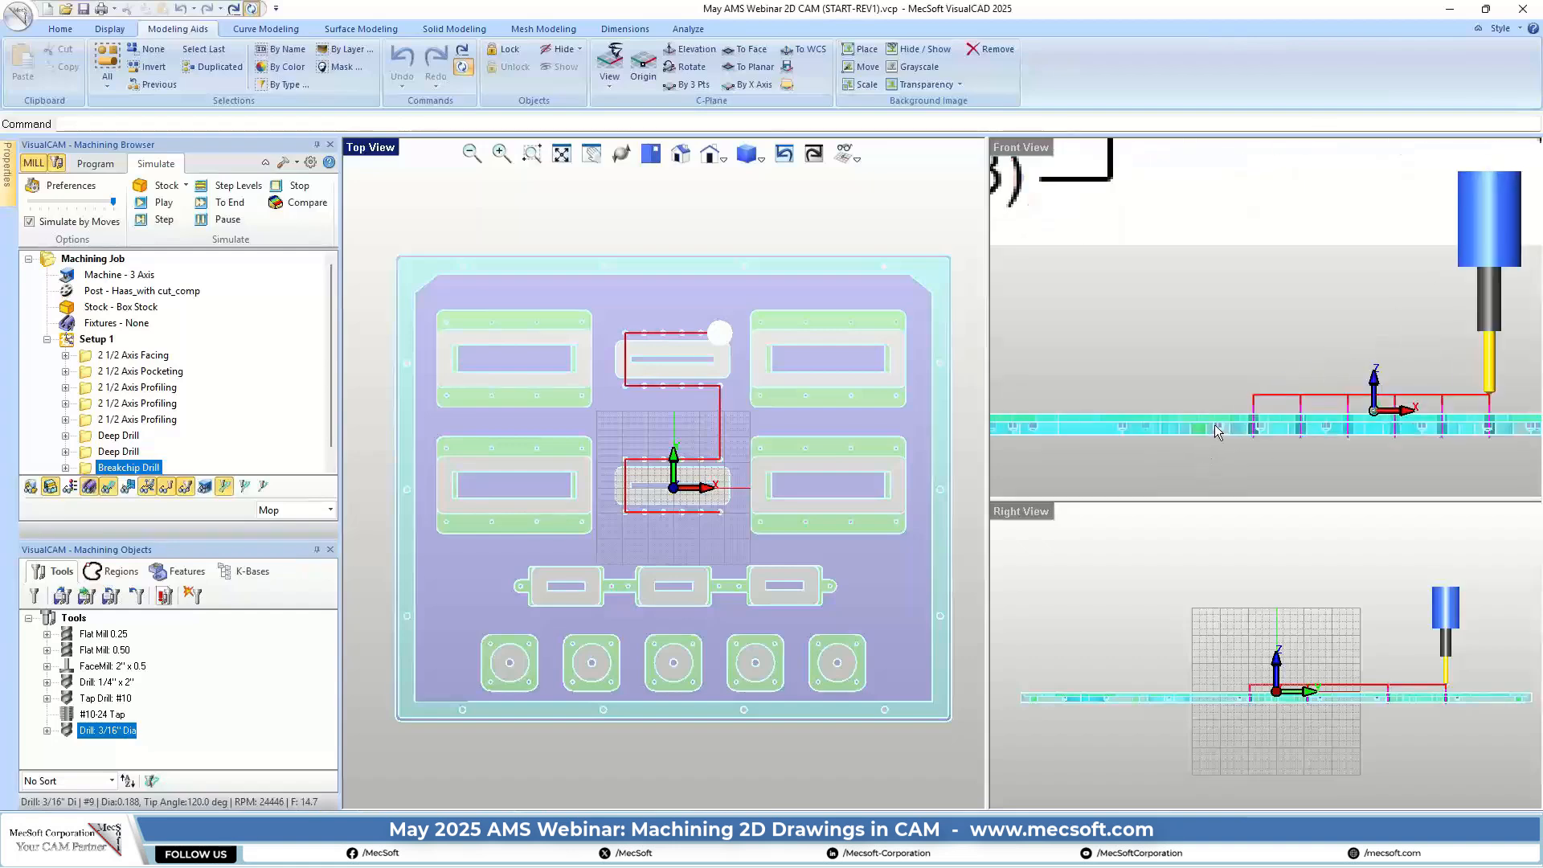
{"action": "scroll", "coordinate": [1244, 406], "scroll_direction": "up", "scroll_amount": 5}
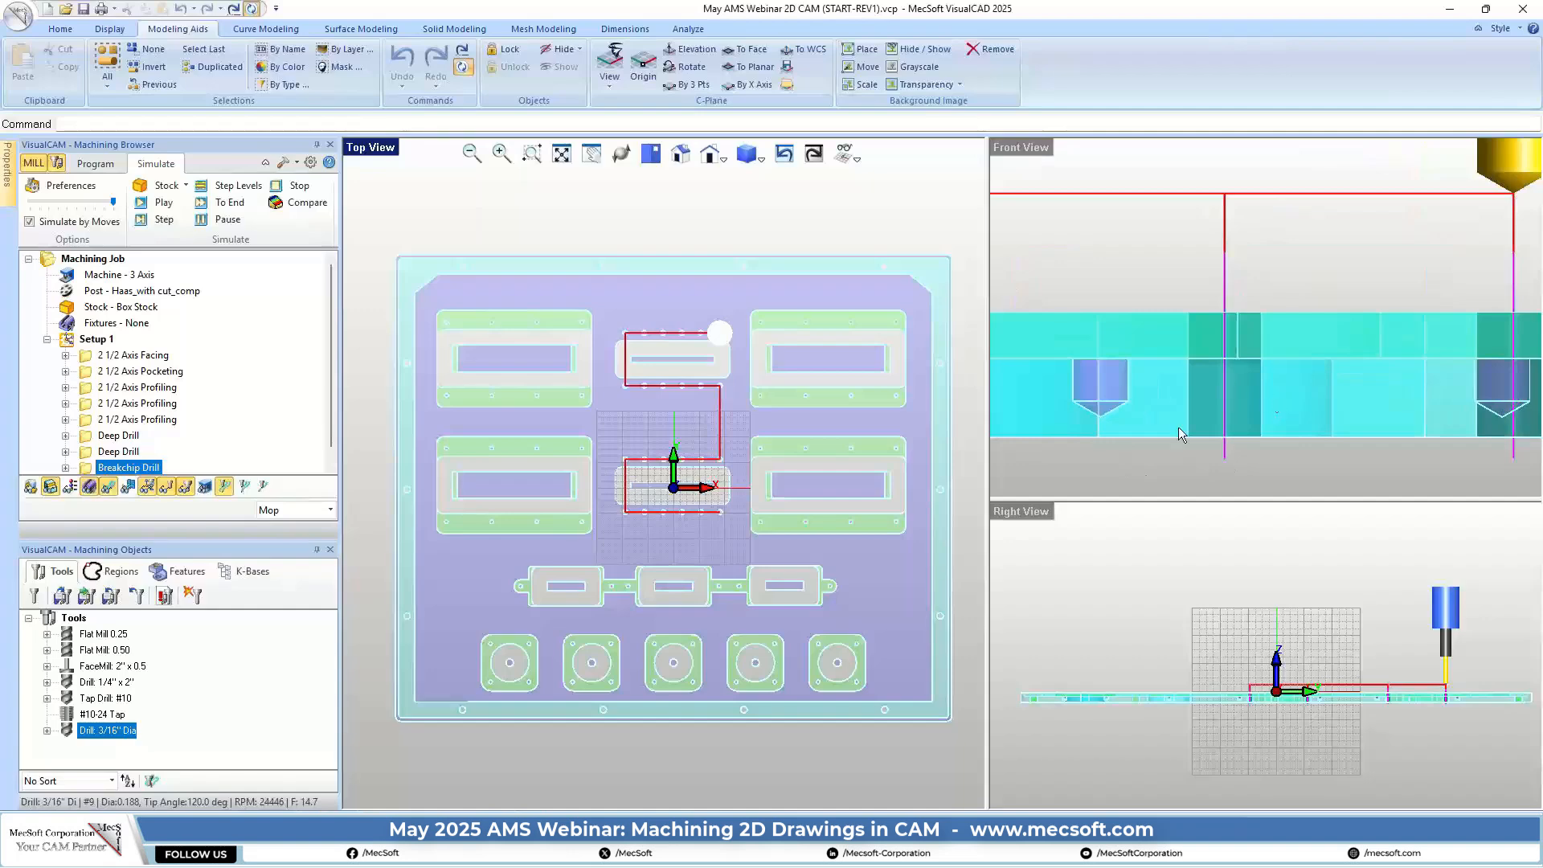
{"action": "scroll", "coordinate": [1361, 369], "scroll_direction": "down", "scroll_amount": 8}
{"action": "scroll", "coordinate": [1379, 350], "scroll_direction": "down", "scroll_amount": 3}
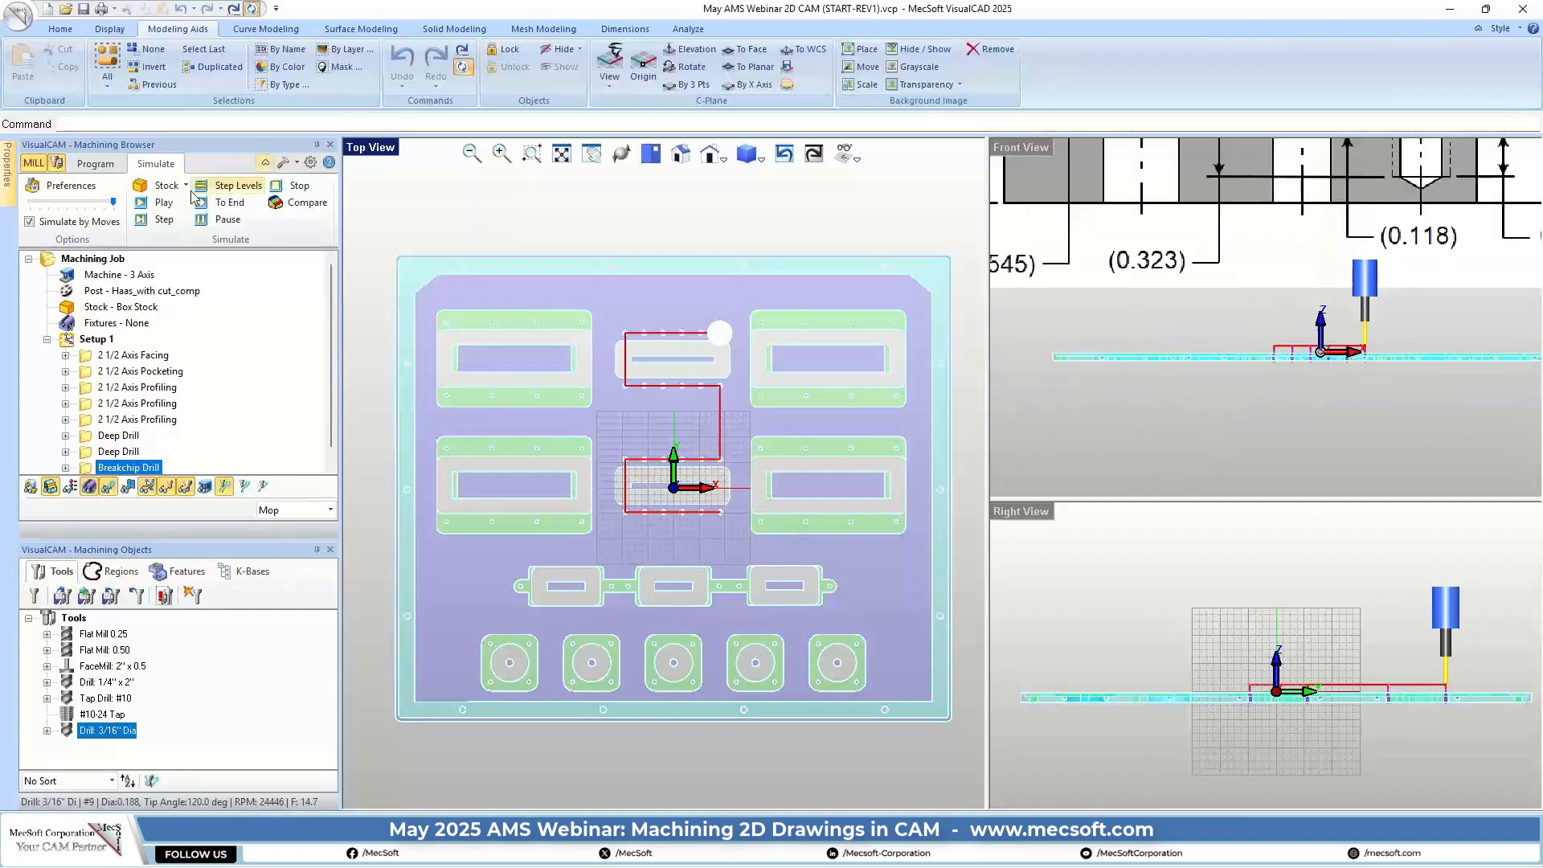
Create a Tapping operation on the second predefined machining region set, covering the holes around the four large pockets and the lower cutouts
{"action": "left_click", "coordinate": [96, 163]}
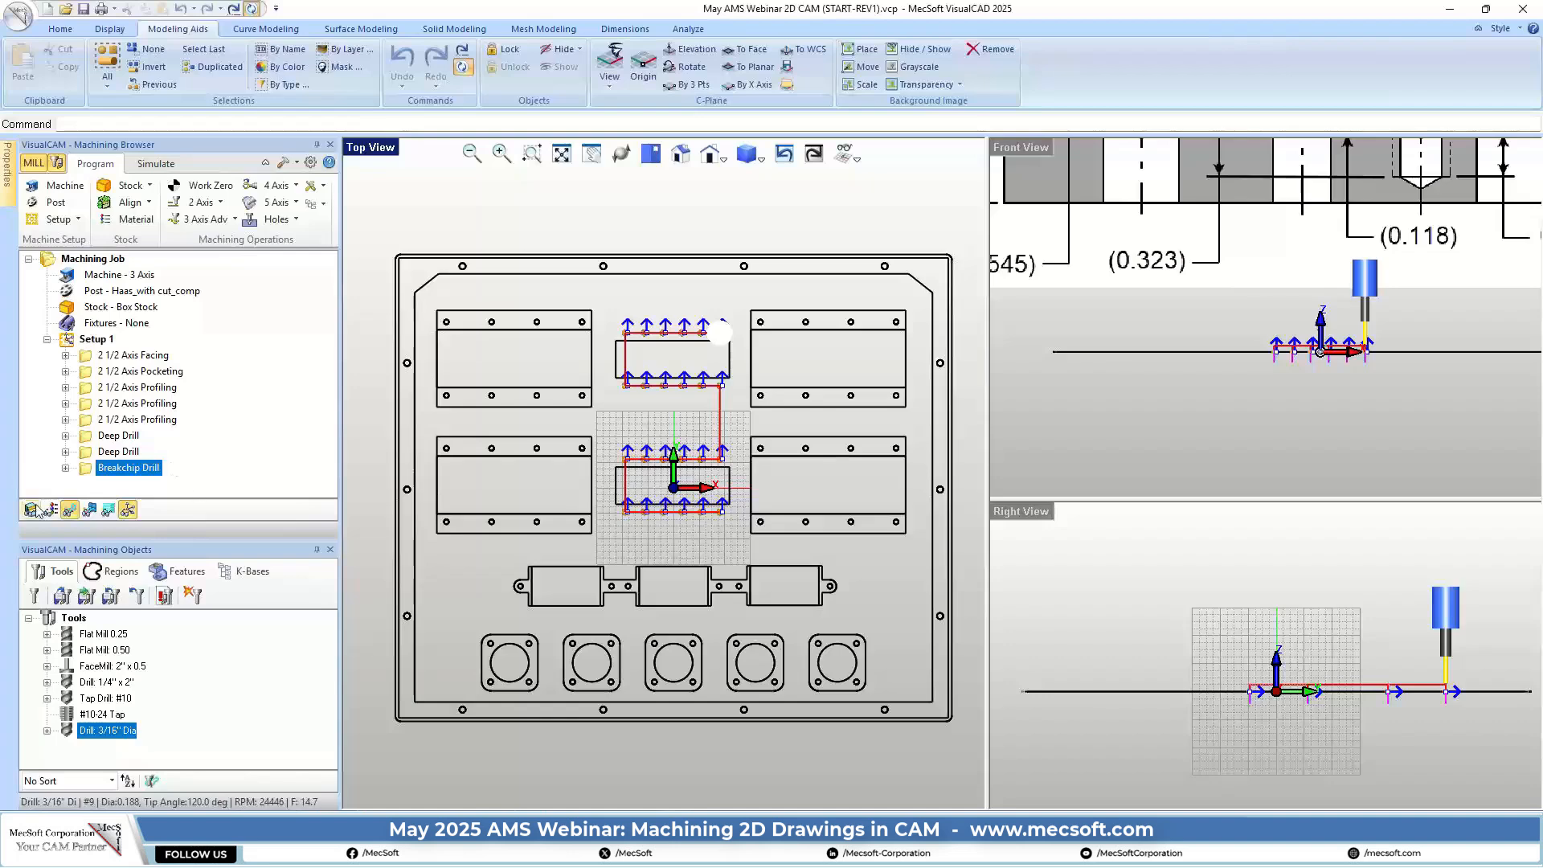
{"action": "left_click", "coordinate": [277, 218]}
{"action": "left_click", "coordinate": [326, 251]}
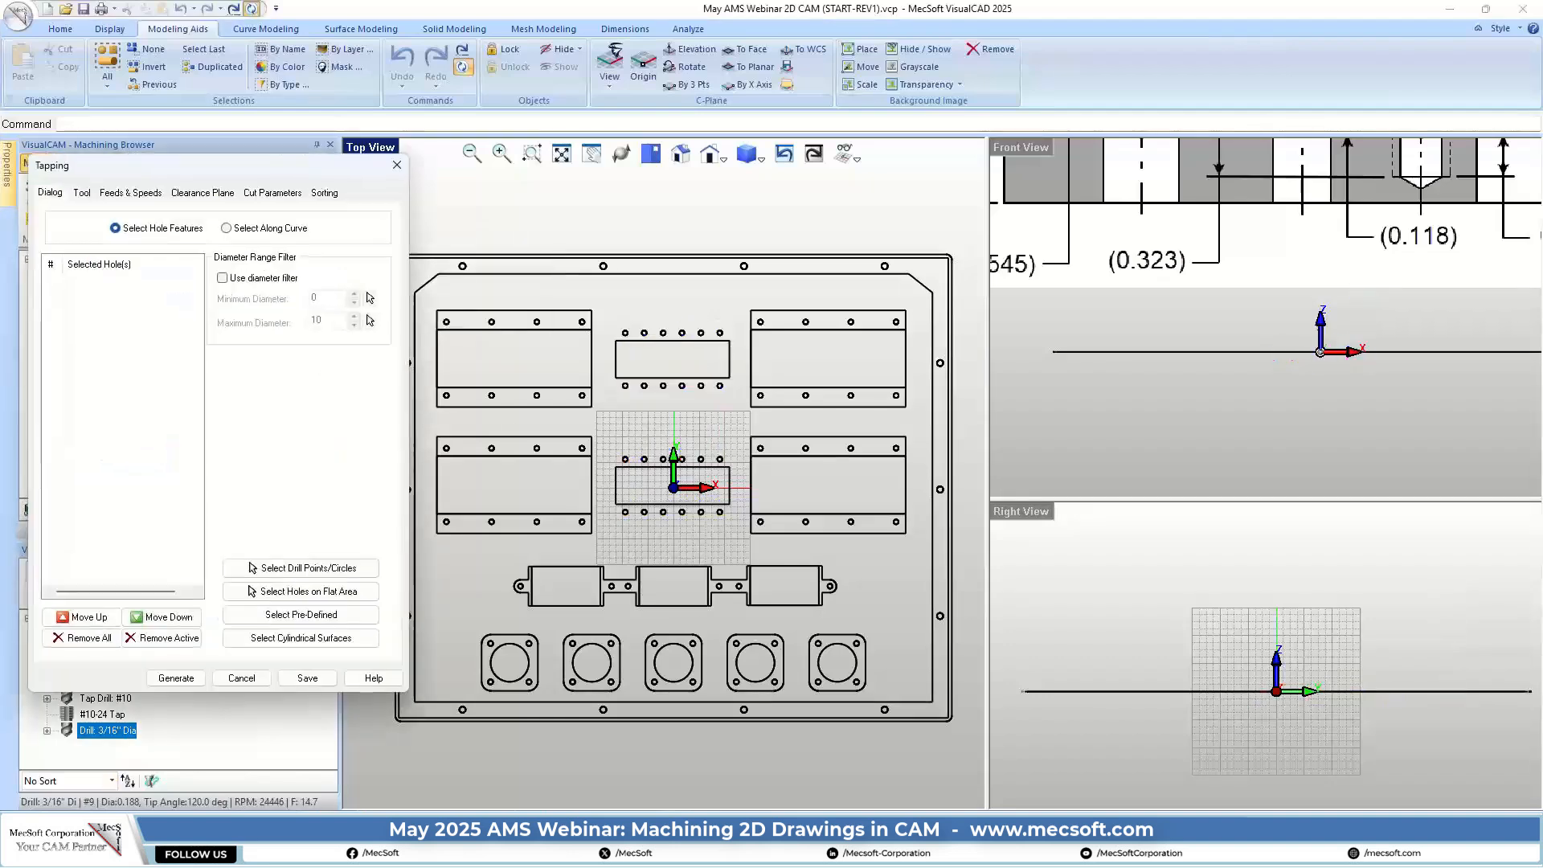
{"action": "left_click", "coordinate": [277, 614]}
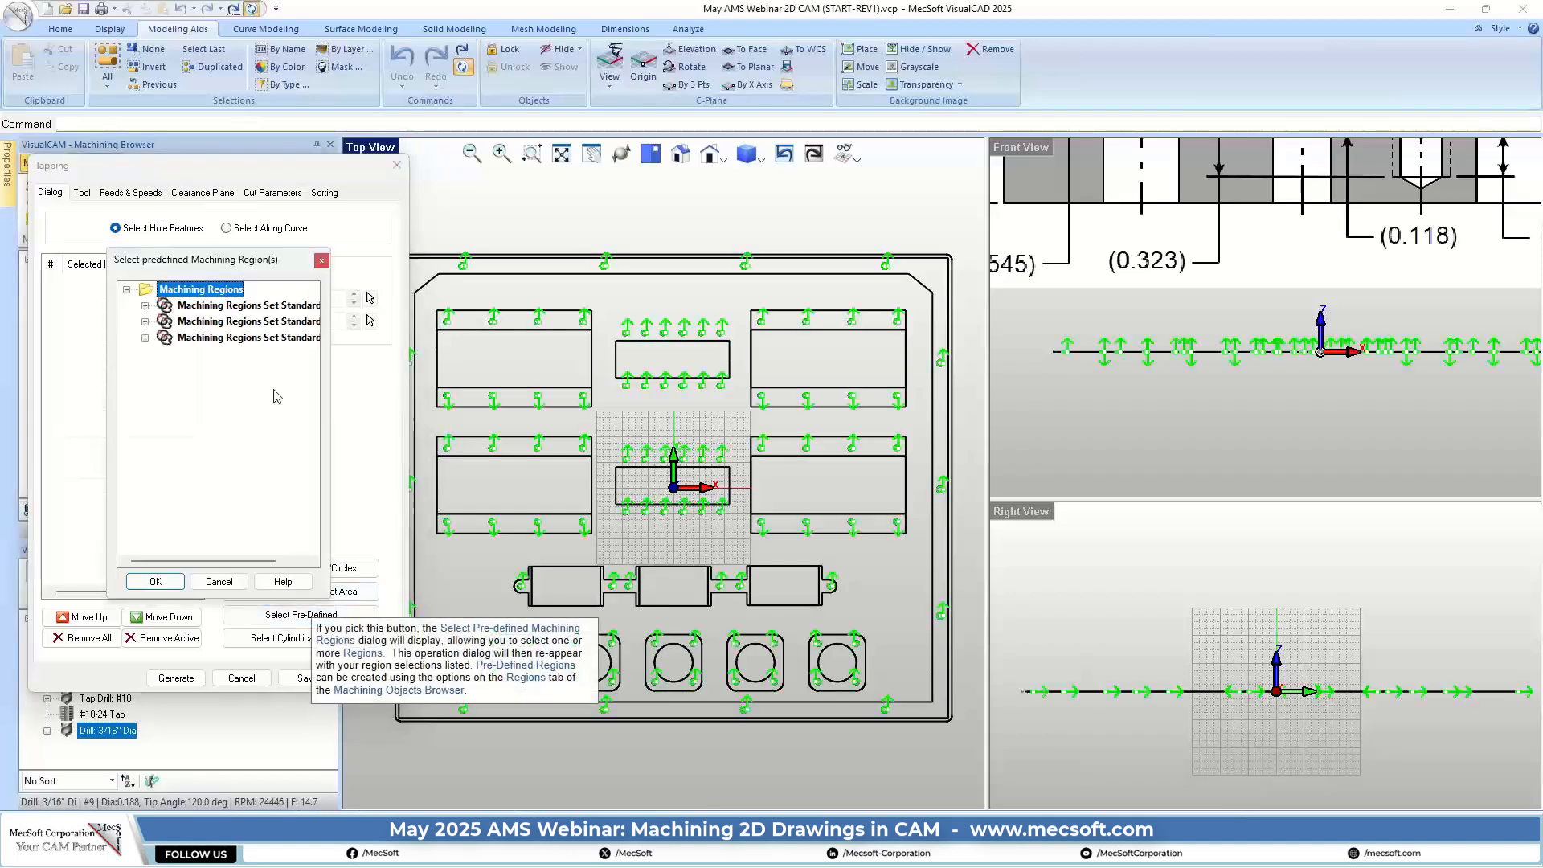
{"action": "left_click", "coordinate": [241, 338]}
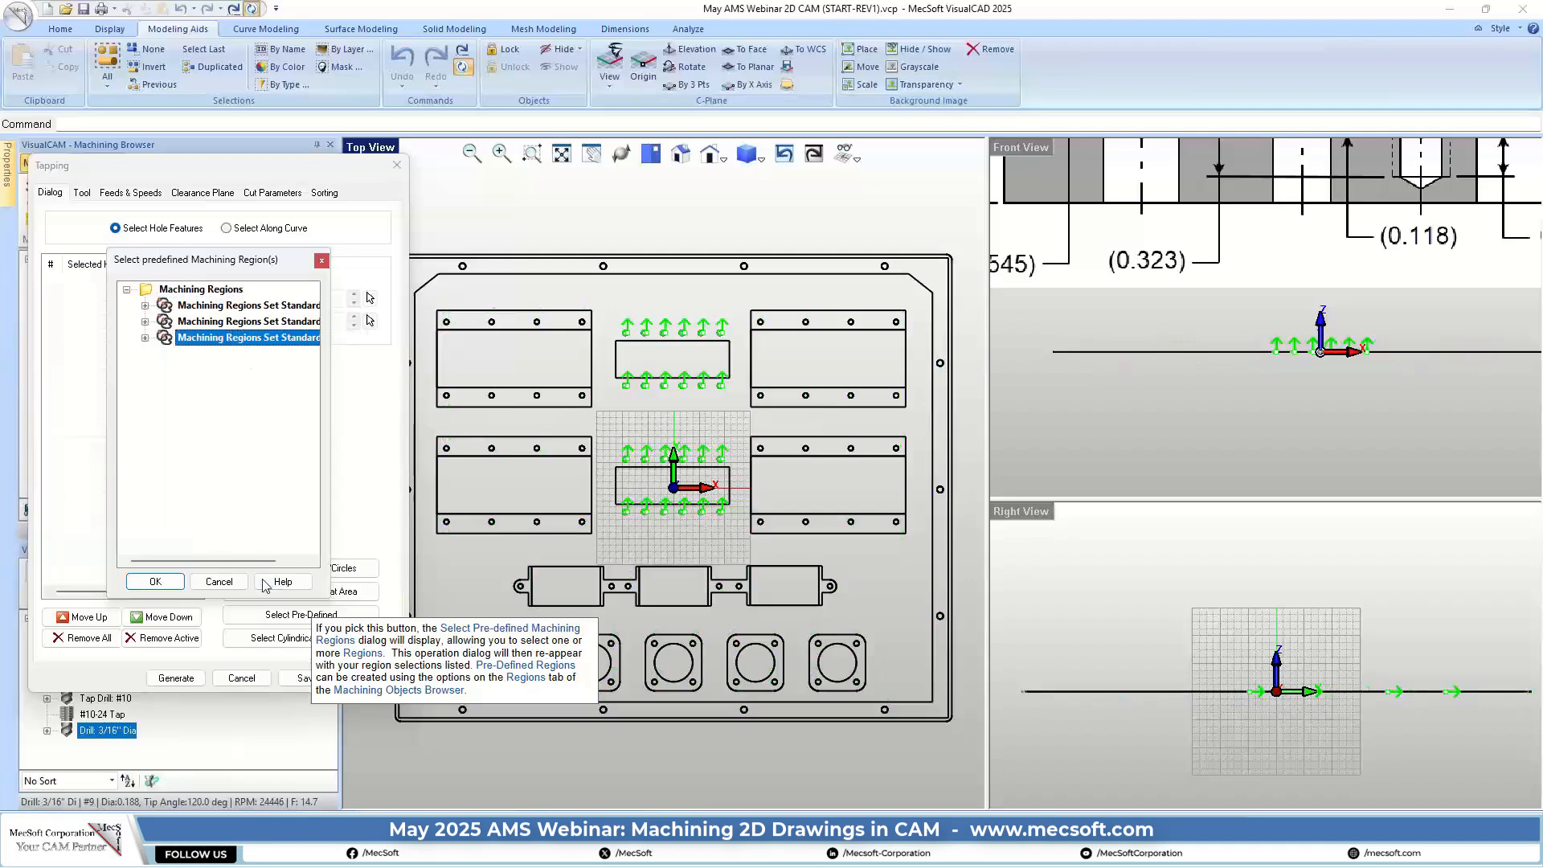
{"action": "left_click", "coordinate": [241, 321]}
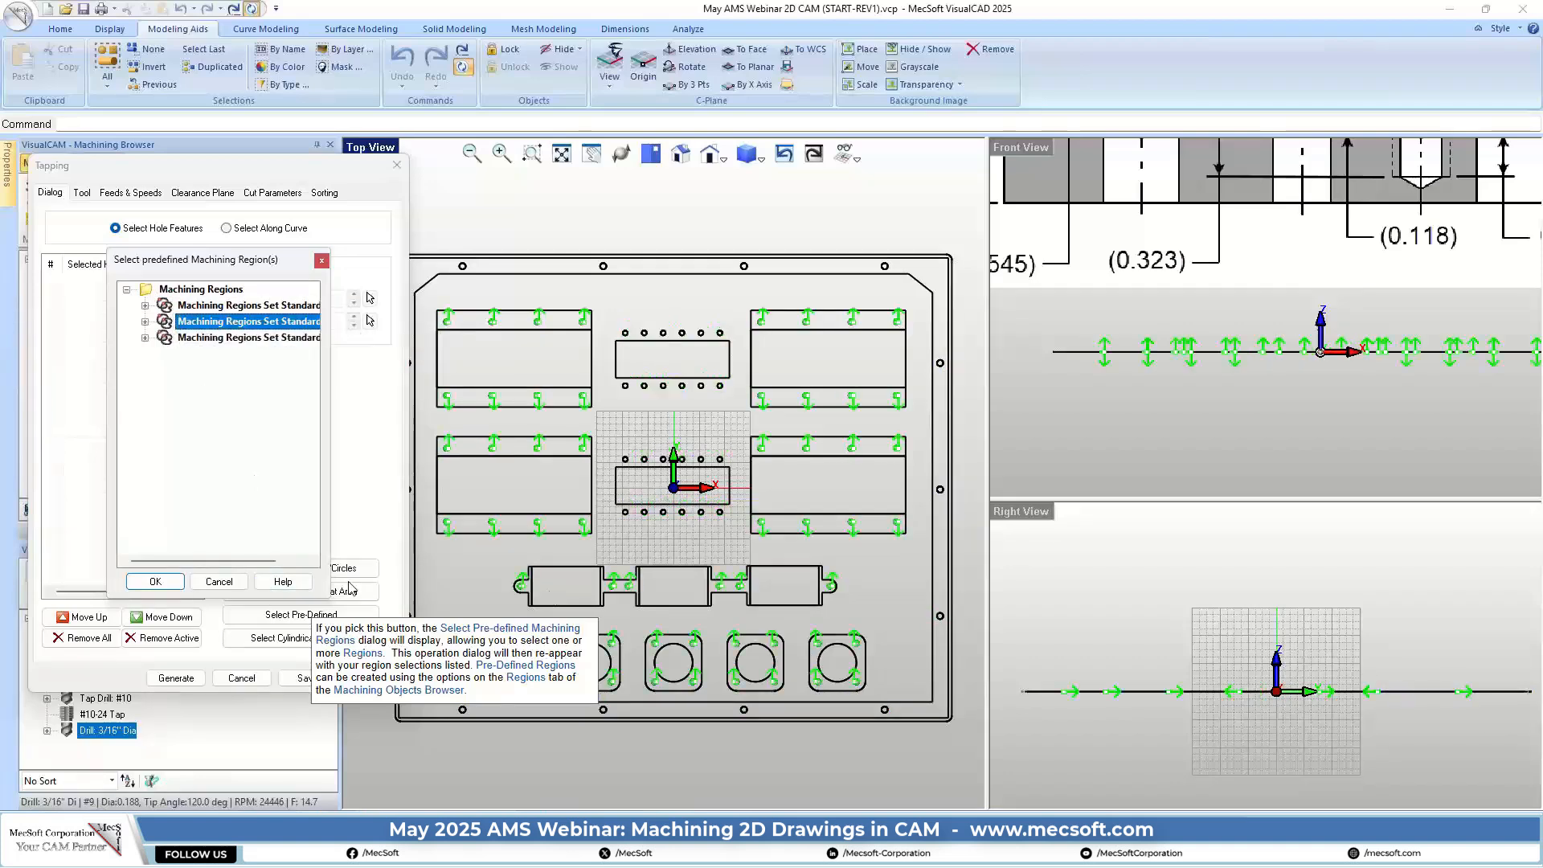
{"action": "left_click", "coordinate": [161, 582]}
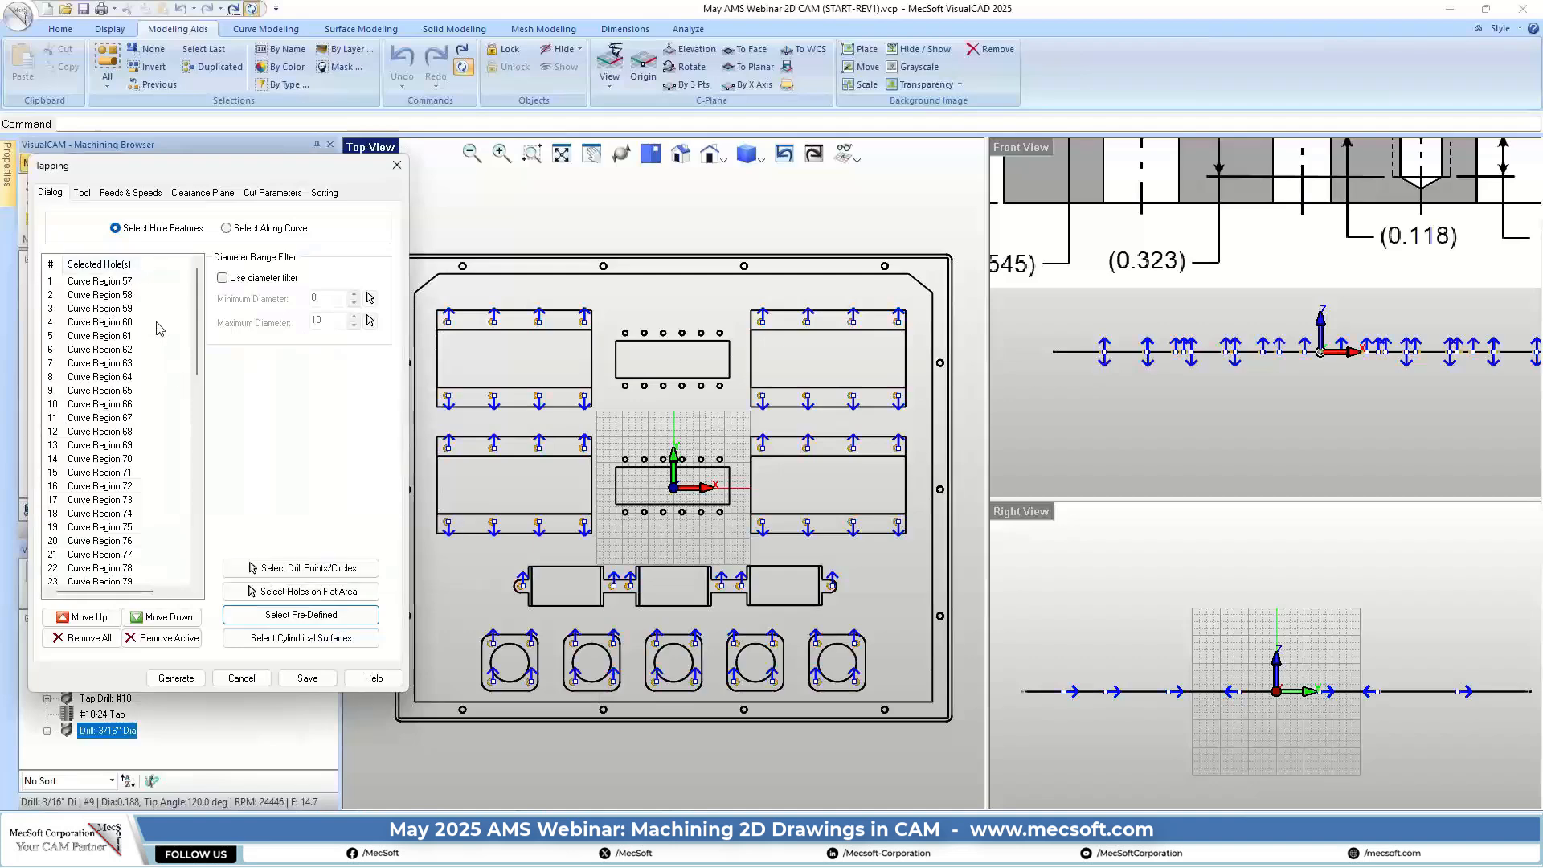
Assign the #10-24 Tap tool to the tapping operation and check its tool properties and clearance plane settings
{"action": "left_click", "coordinate": [81, 194]}
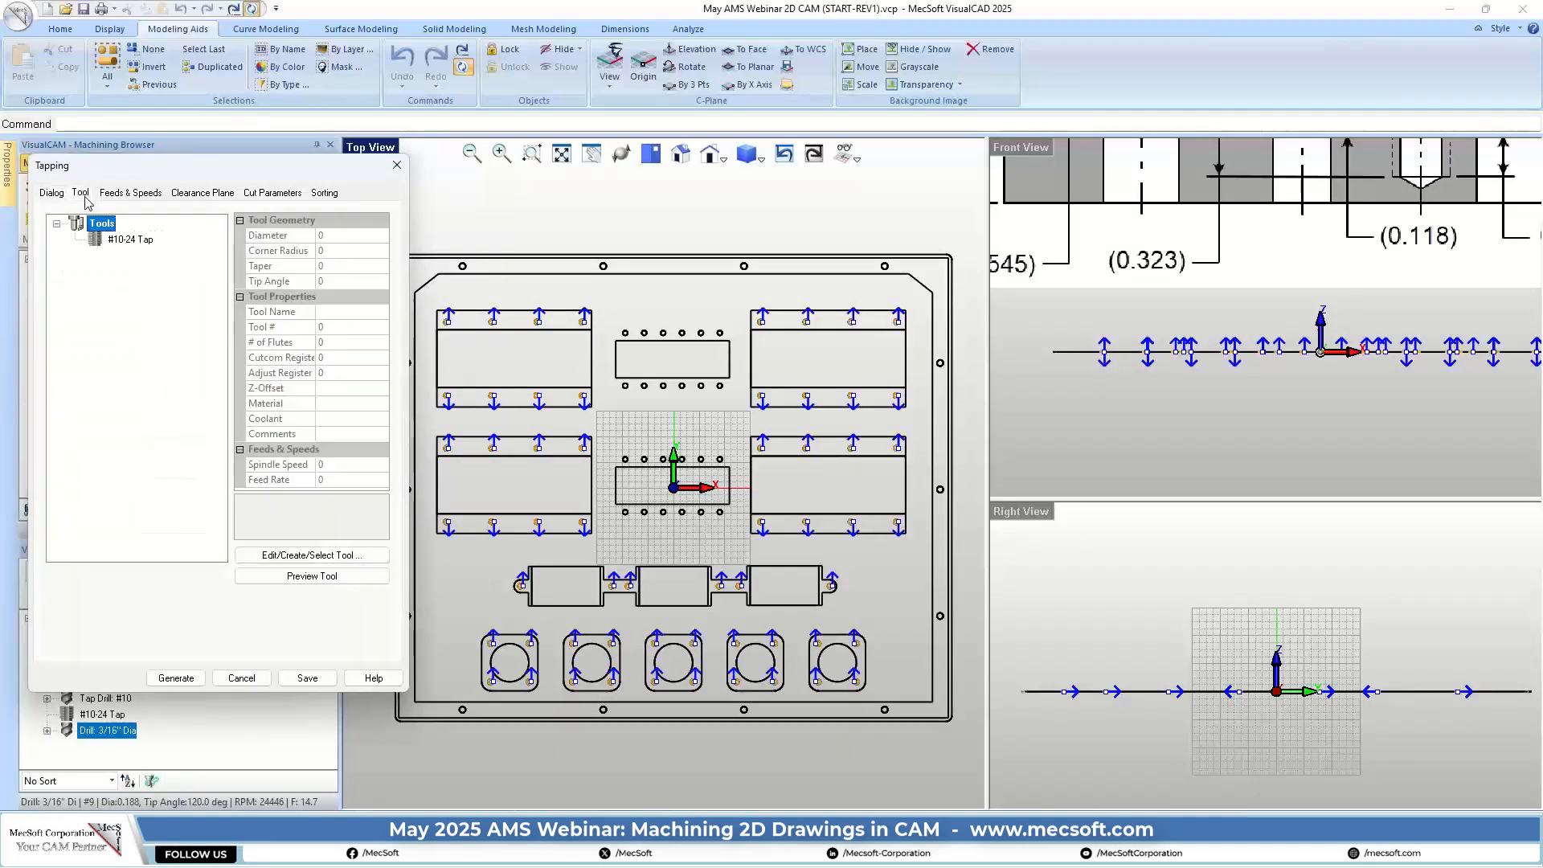
{"action": "left_click", "coordinate": [106, 243]}
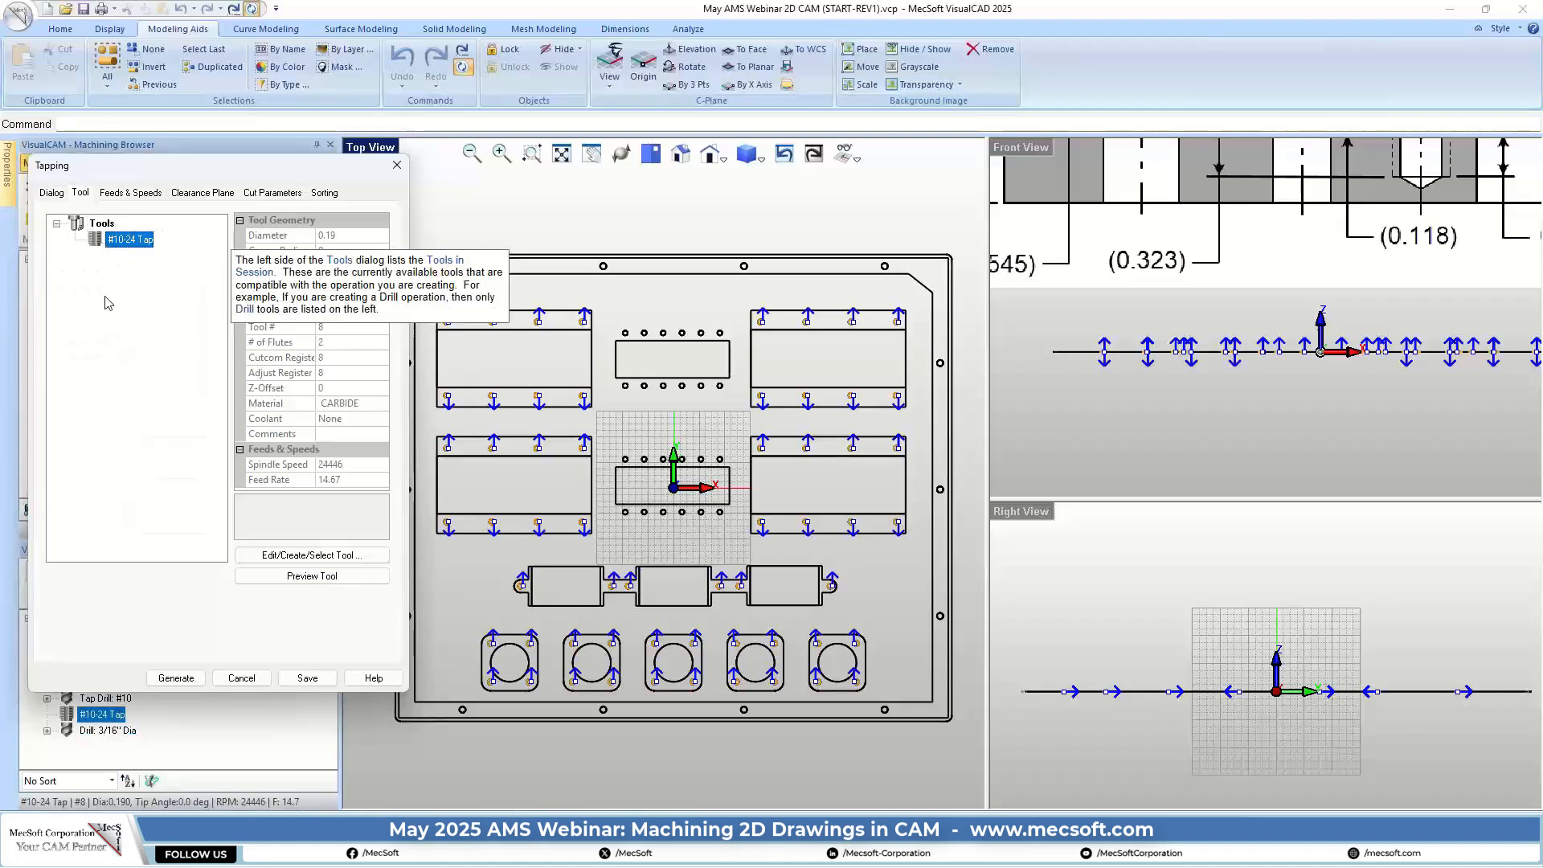
{"action": "double_click", "coordinate": [98, 243]}
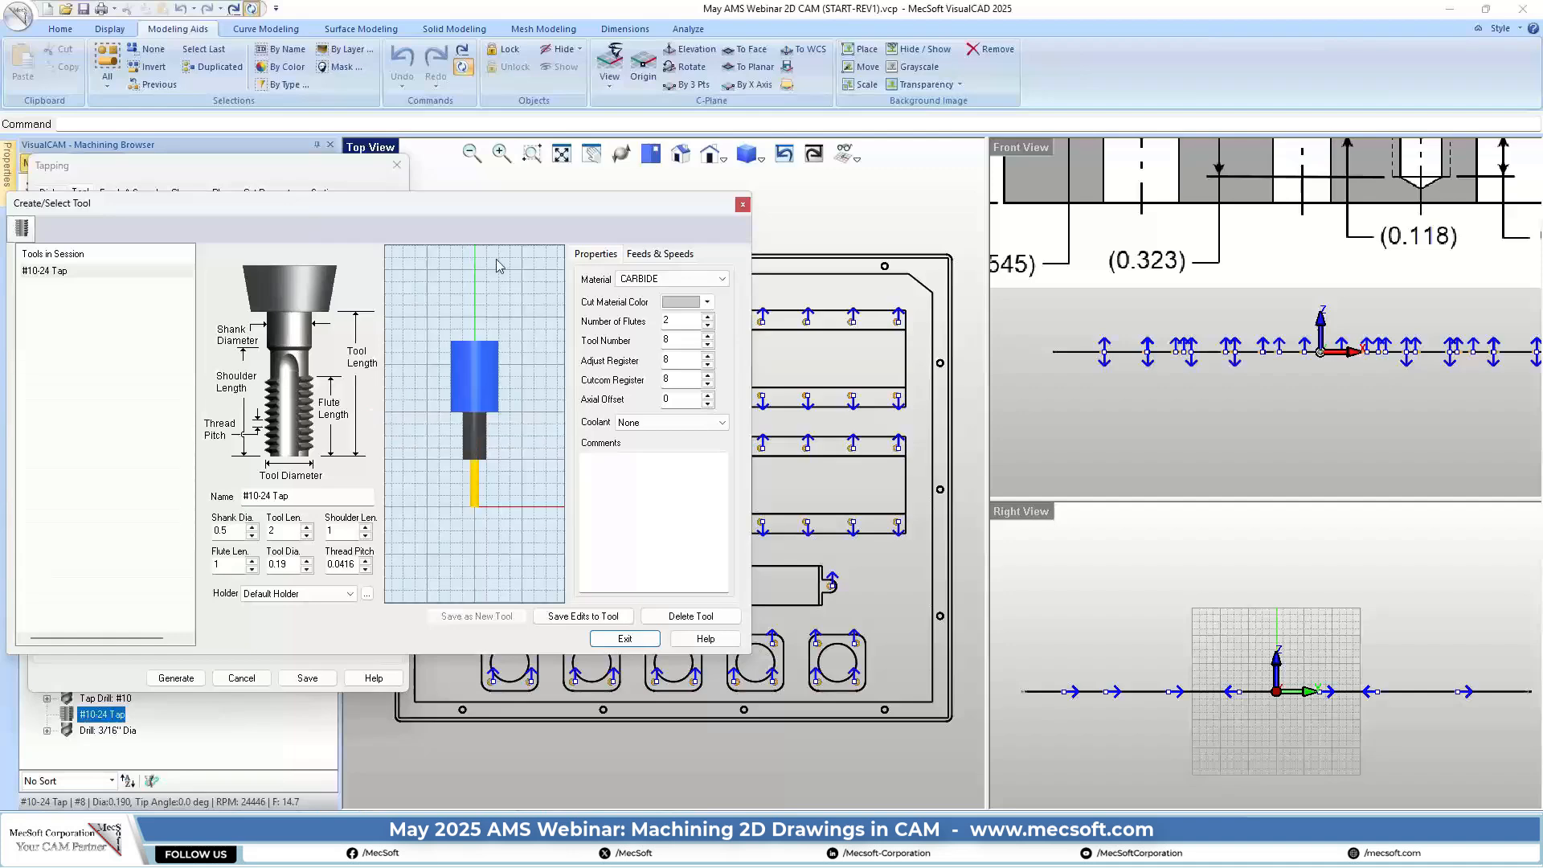
{"action": "left_click", "coordinate": [743, 204]}
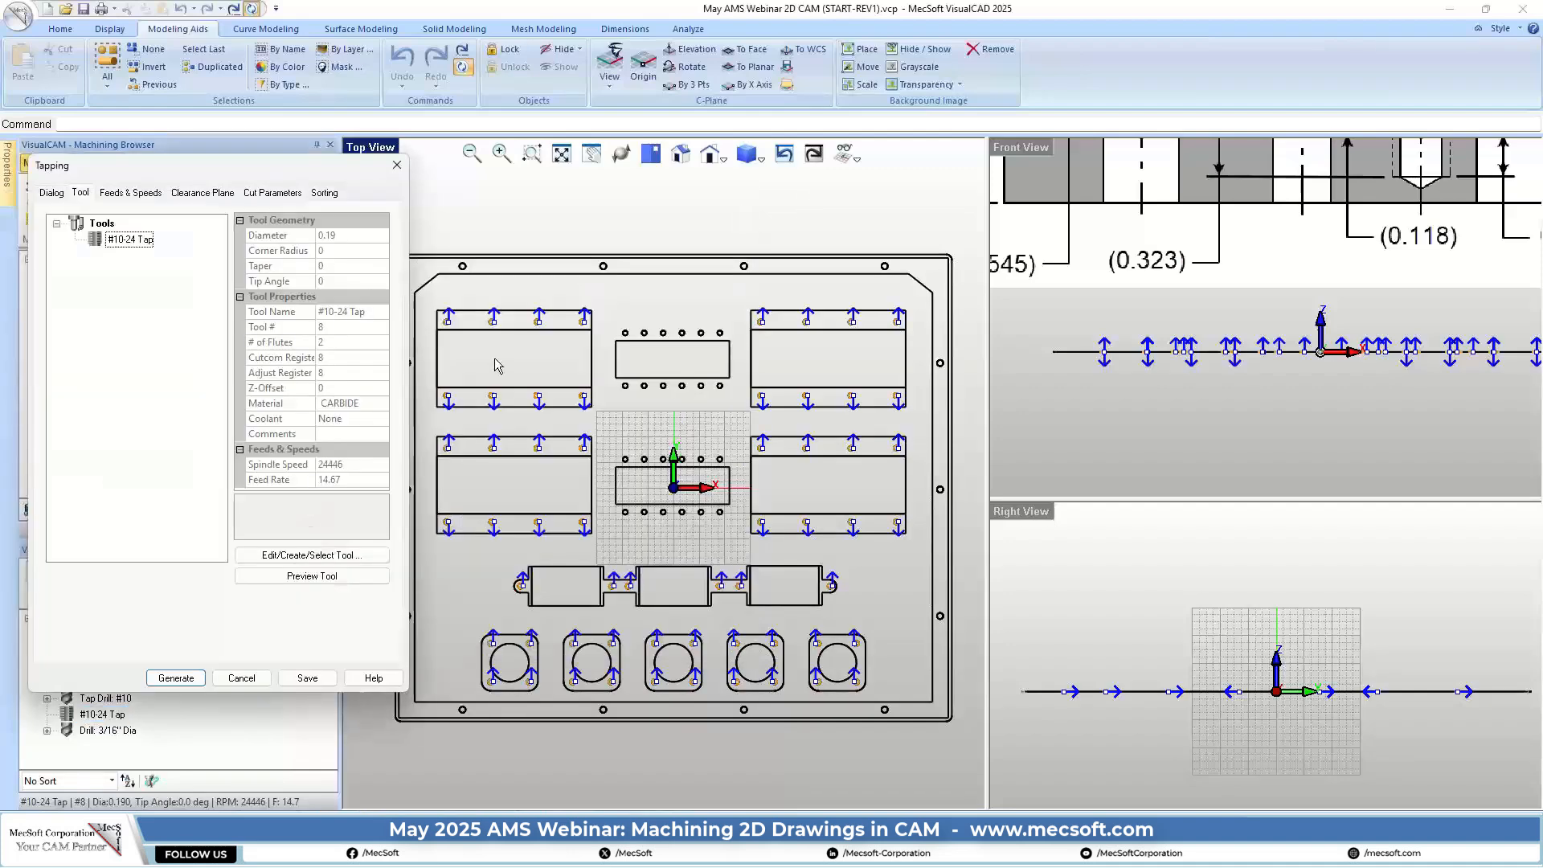
{"action": "left_click", "coordinate": [193, 194]}
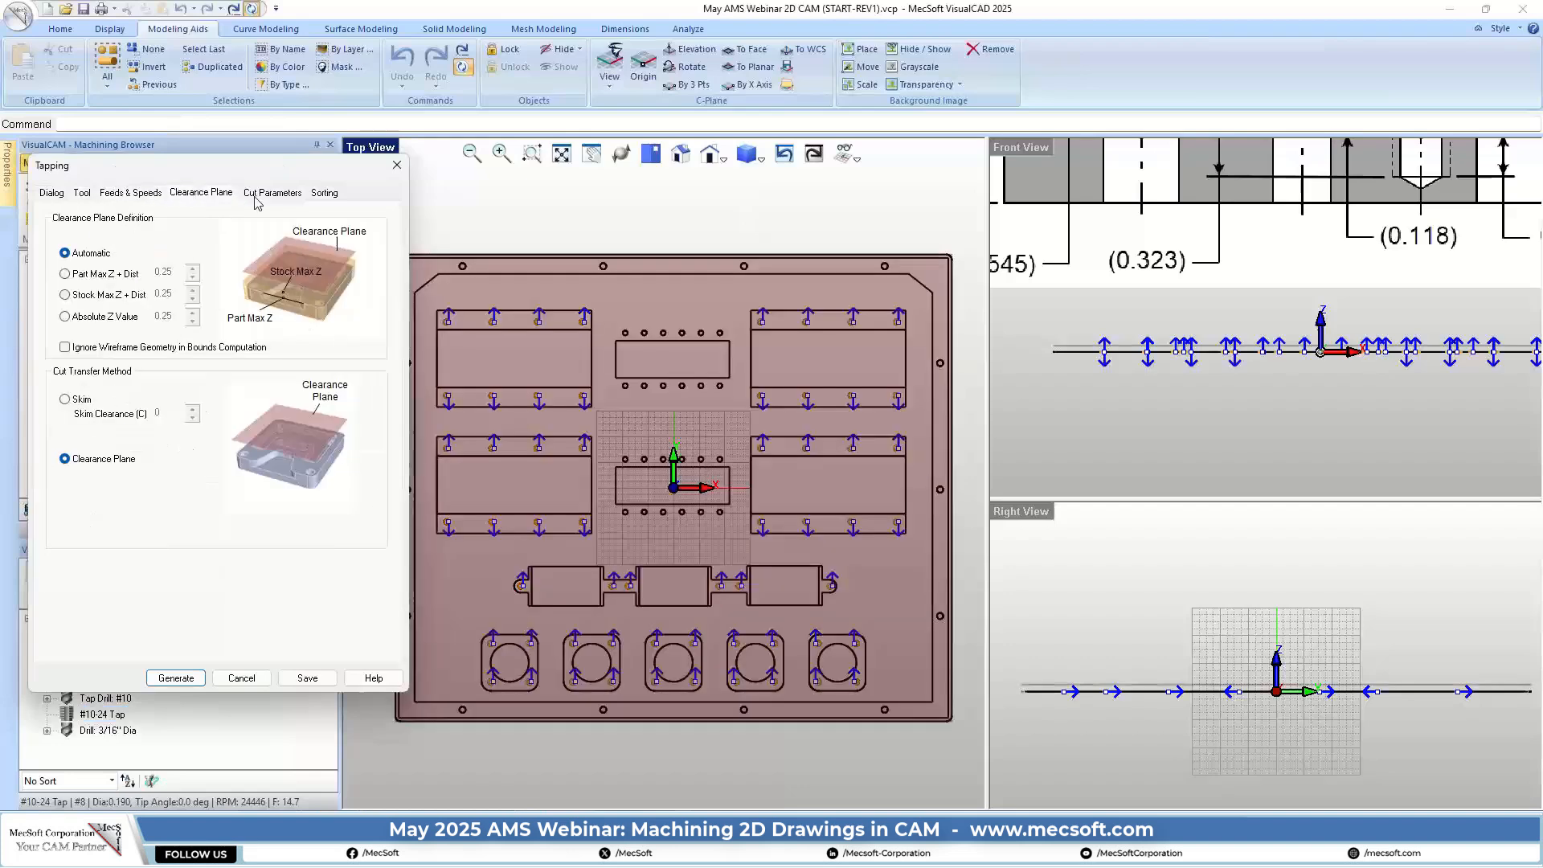
Set the tap type to Peck Tapping with a tap depth of 0.323, checking Holes (#2) in the section drawing
{"action": "left_click", "coordinate": [262, 194]}
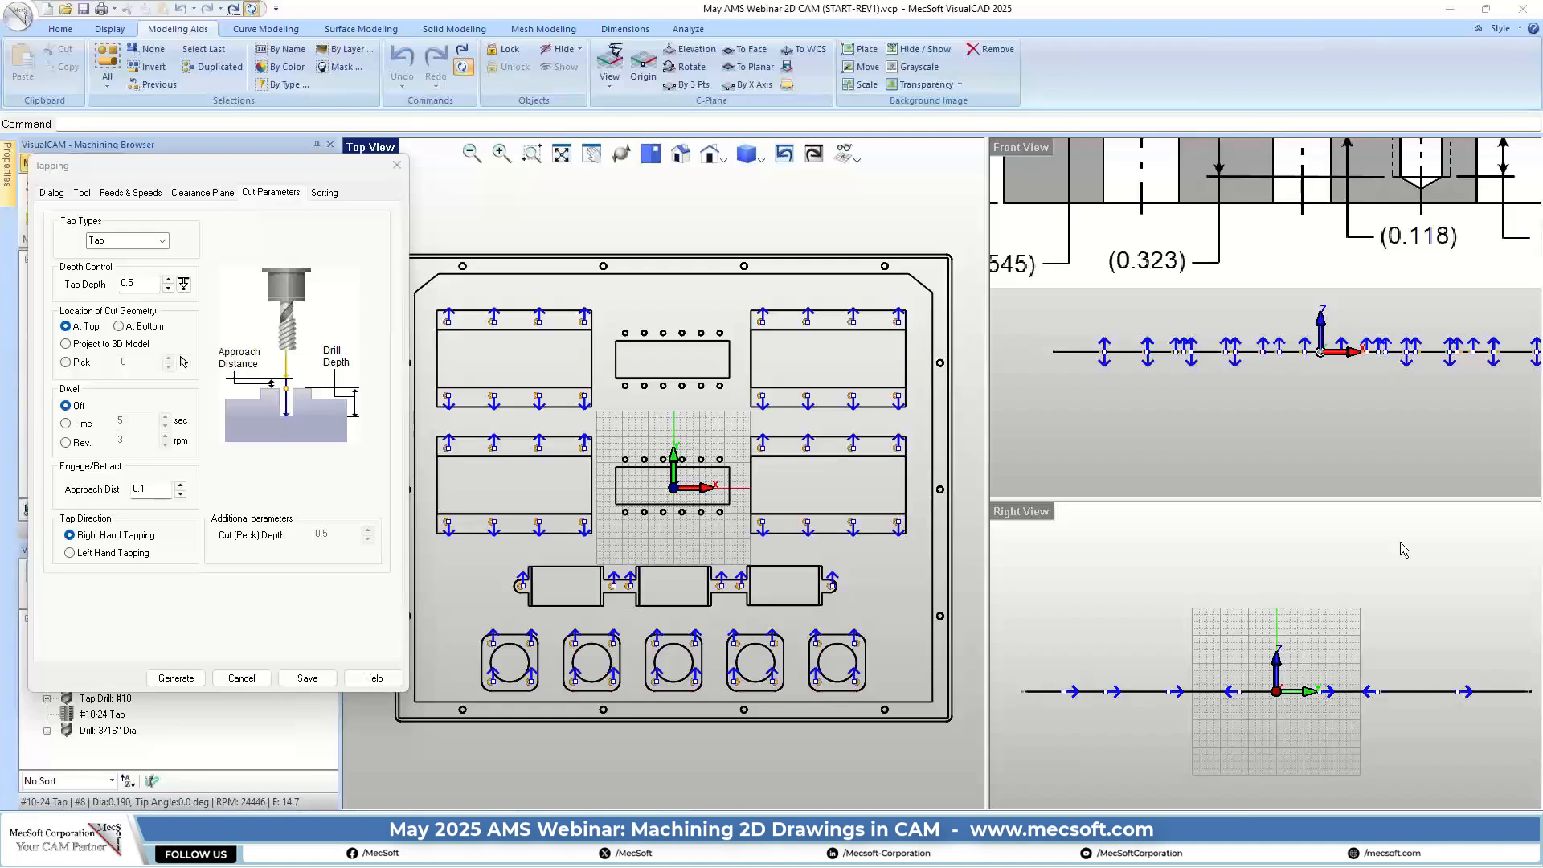
{"action": "left_click", "coordinate": [164, 244]}
{"action": "left_click", "coordinate": [163, 241]}
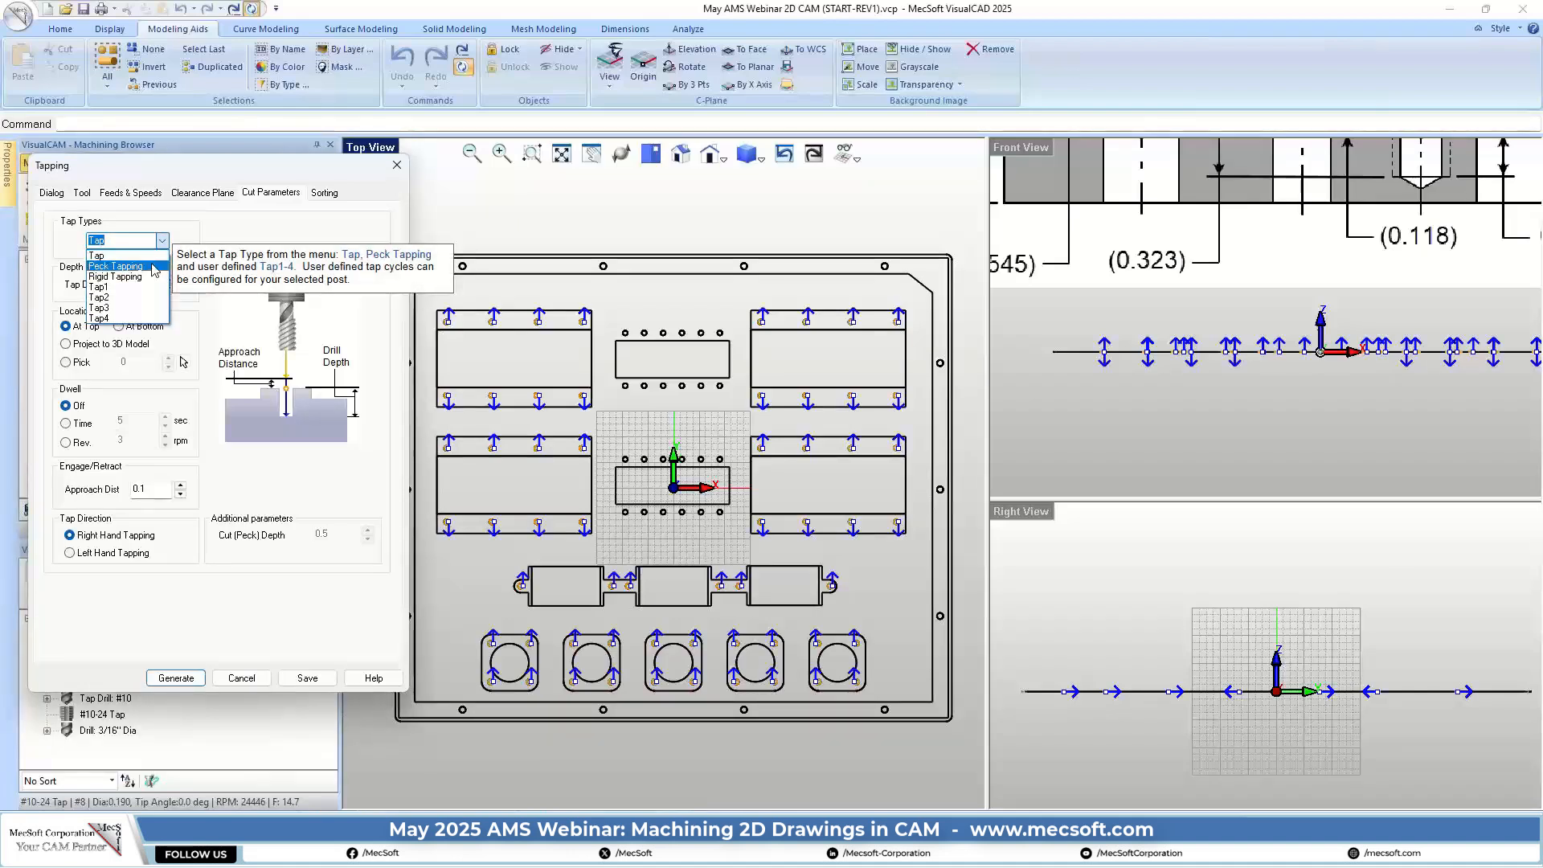
{"action": "left_click", "coordinate": [155, 267]}
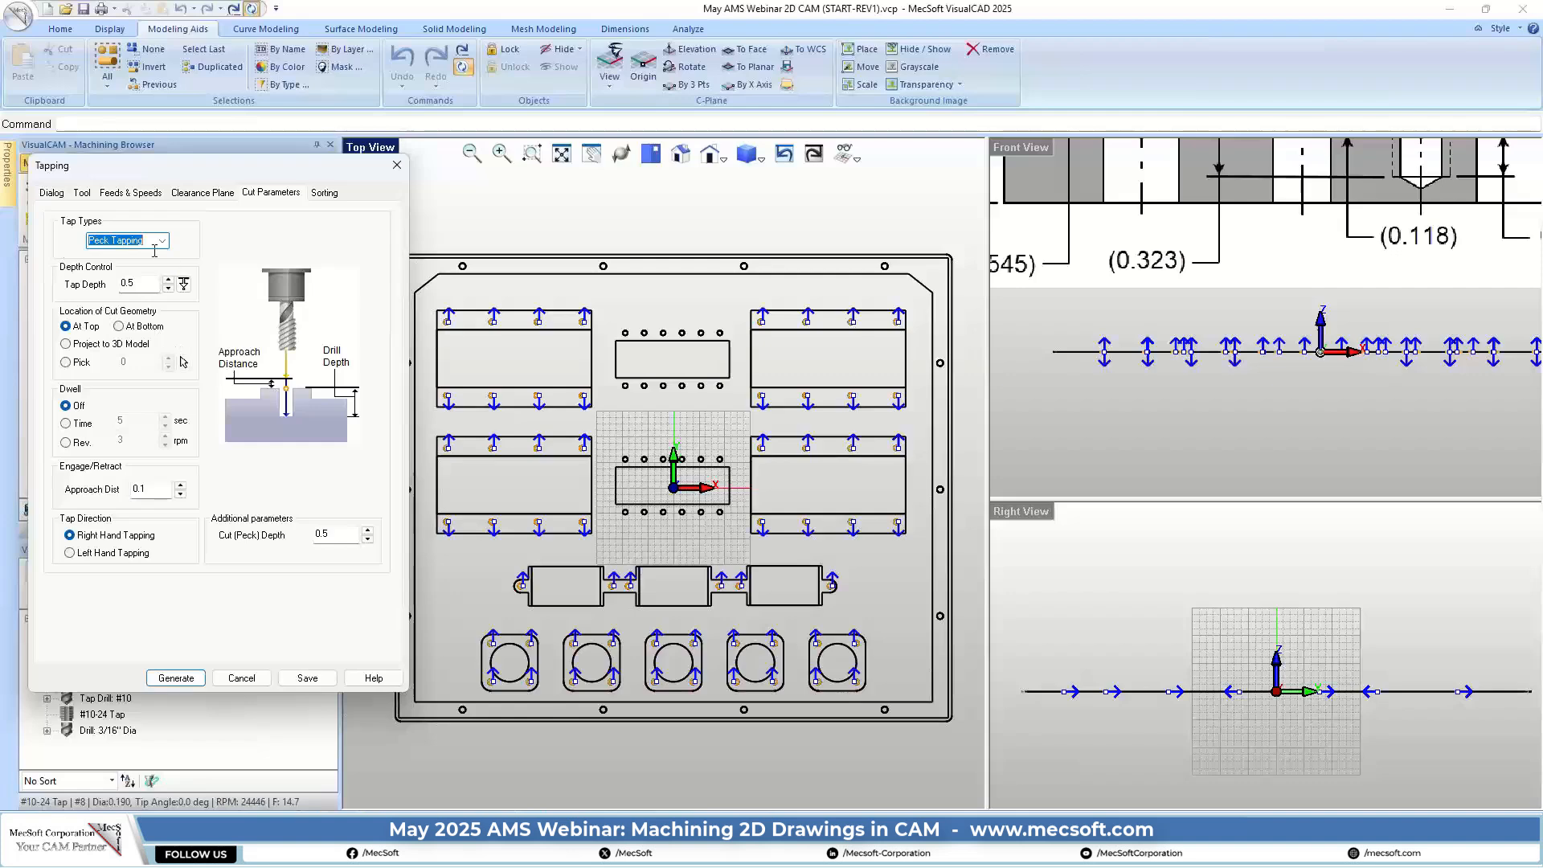
{"action": "left_click", "coordinate": [141, 285]}
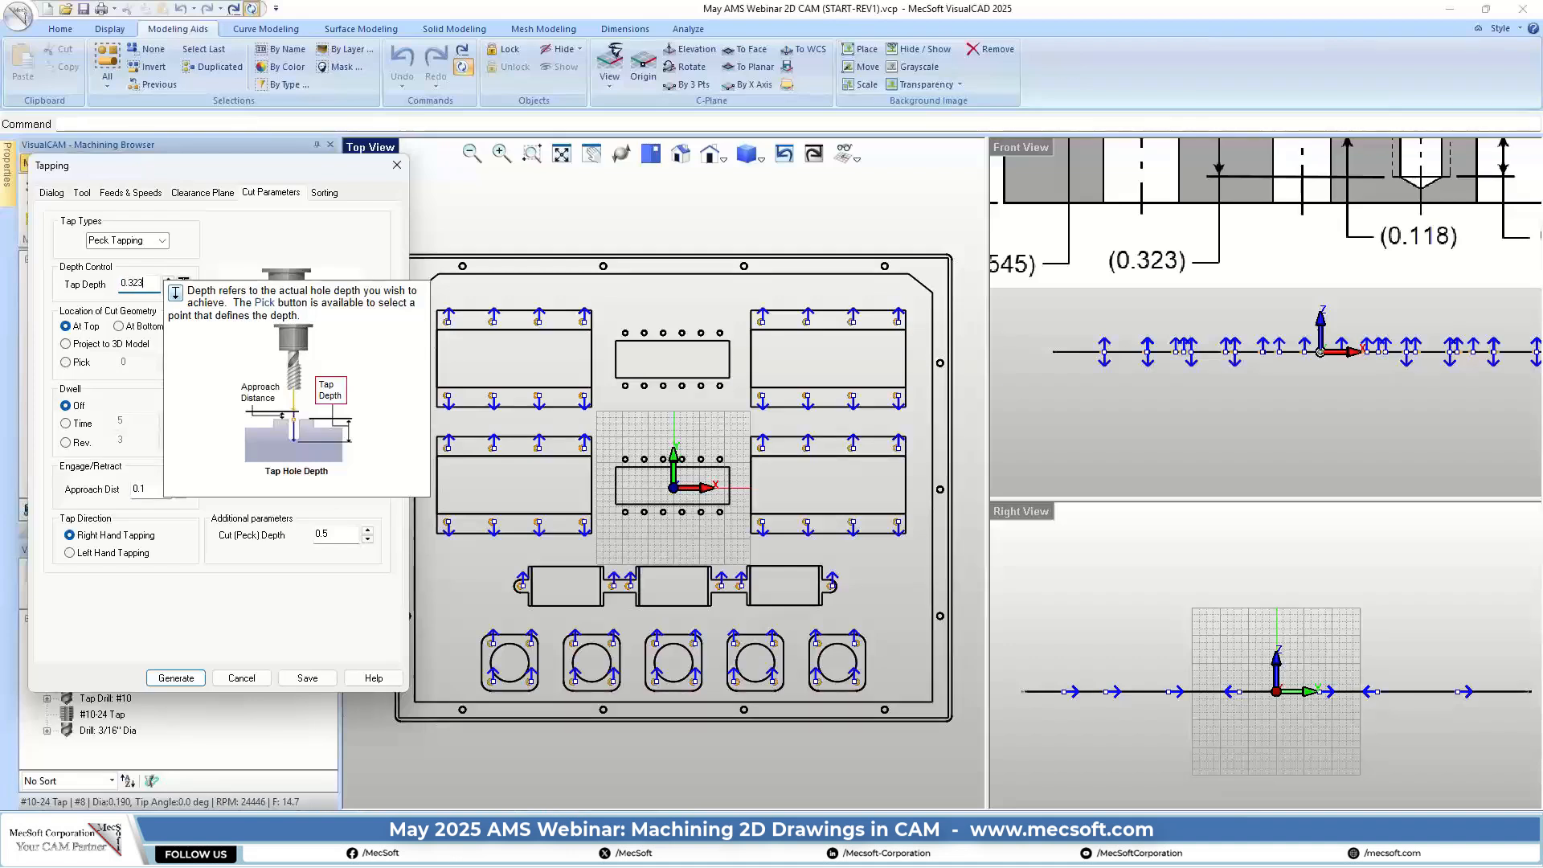
{"action": "scroll", "coordinate": [1277, 388], "scroll_direction": "down", "scroll_amount": 5}
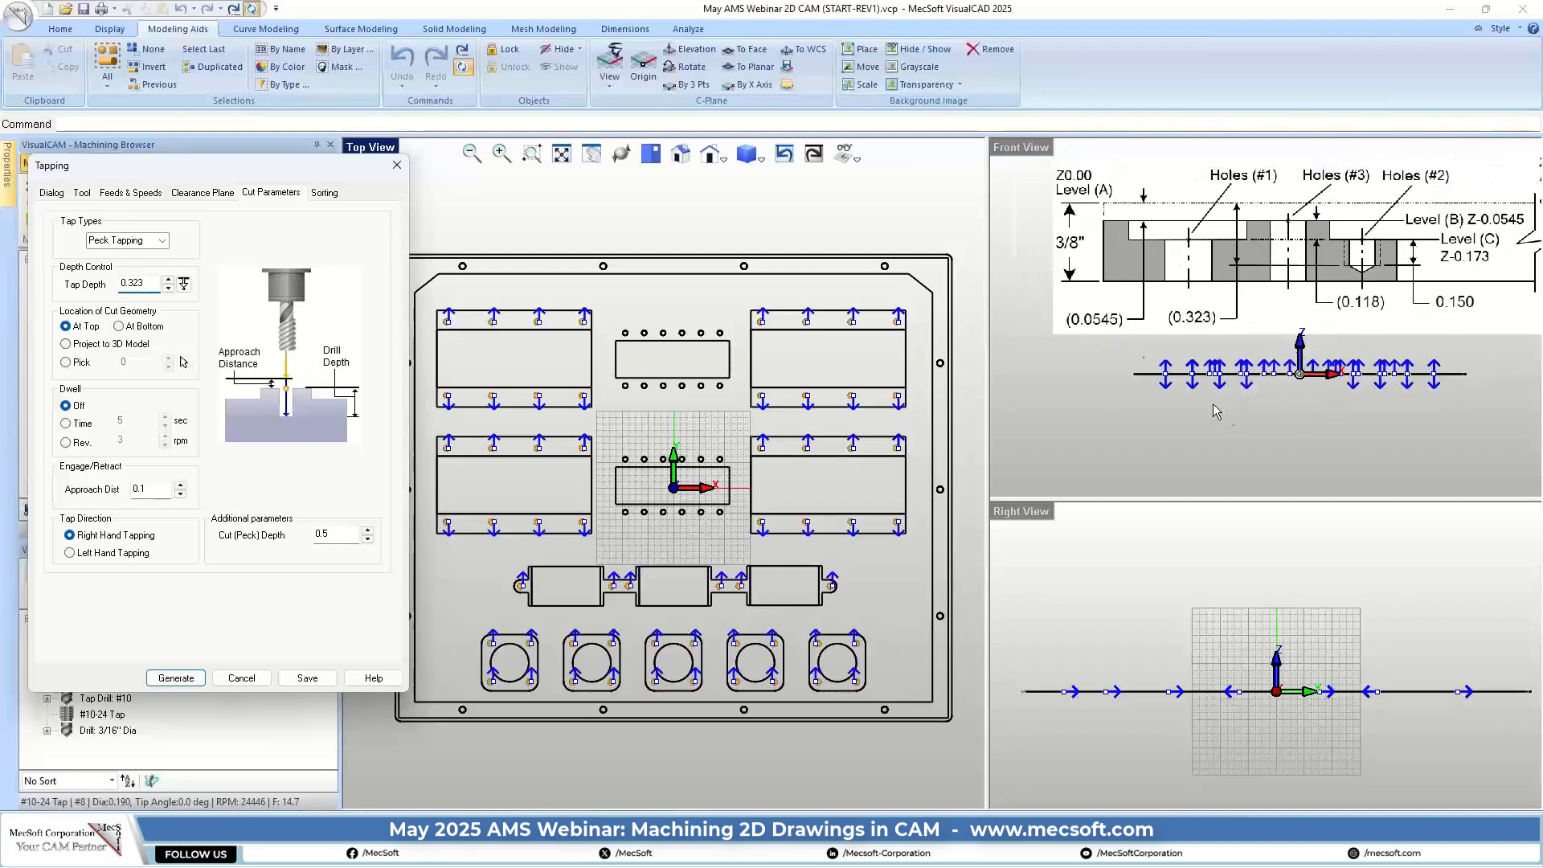
{"action": "scroll", "coordinate": [1320, 307], "scroll_direction": "up", "scroll_amount": 6}
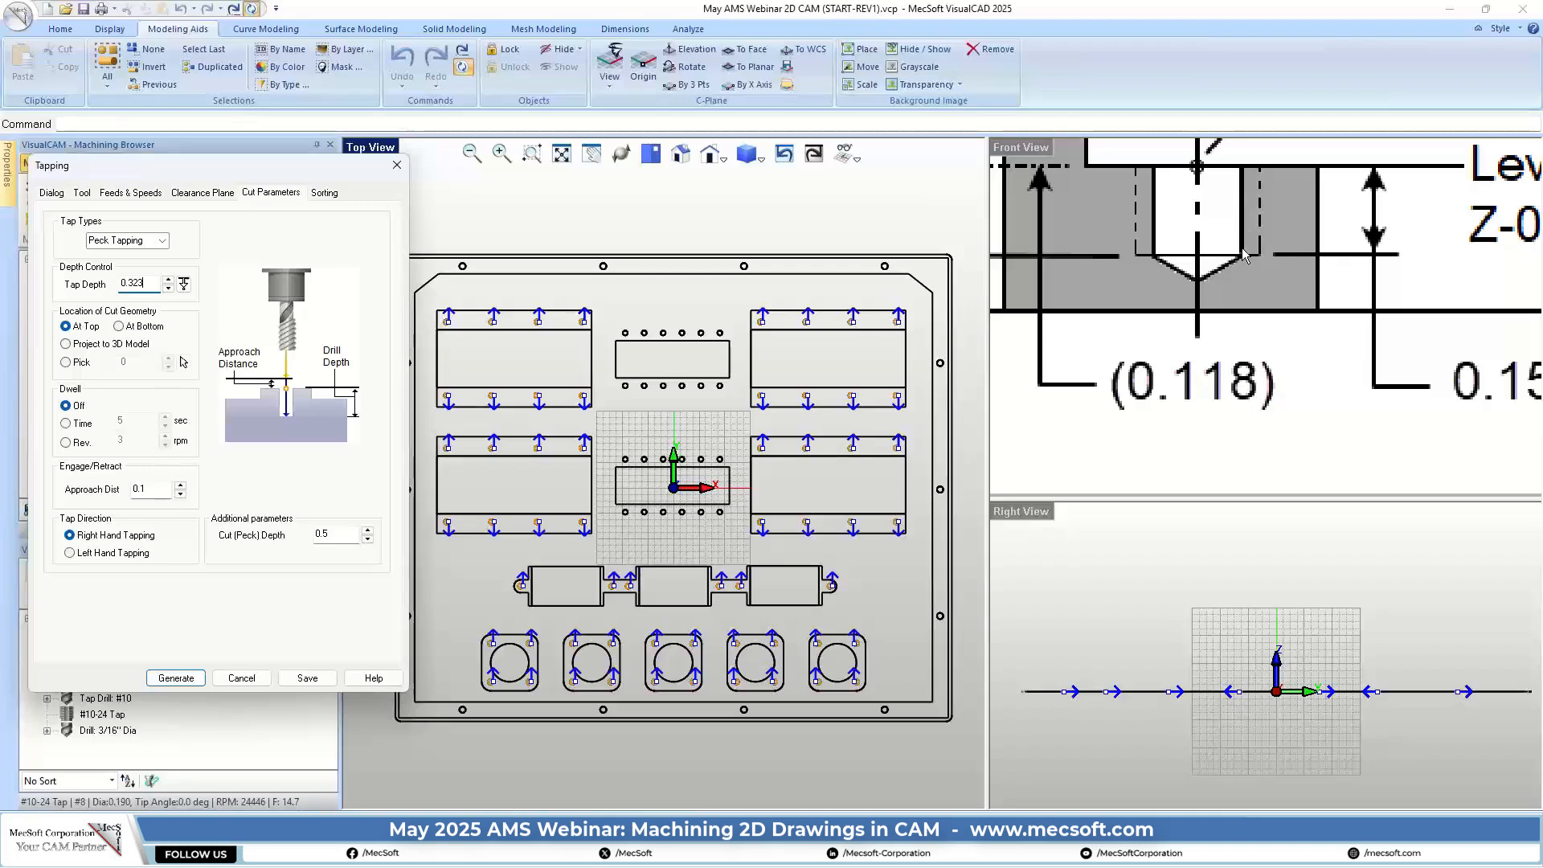
{"action": "scroll", "coordinate": [1273, 326], "scroll_direction": "down", "scroll_amount": 5}
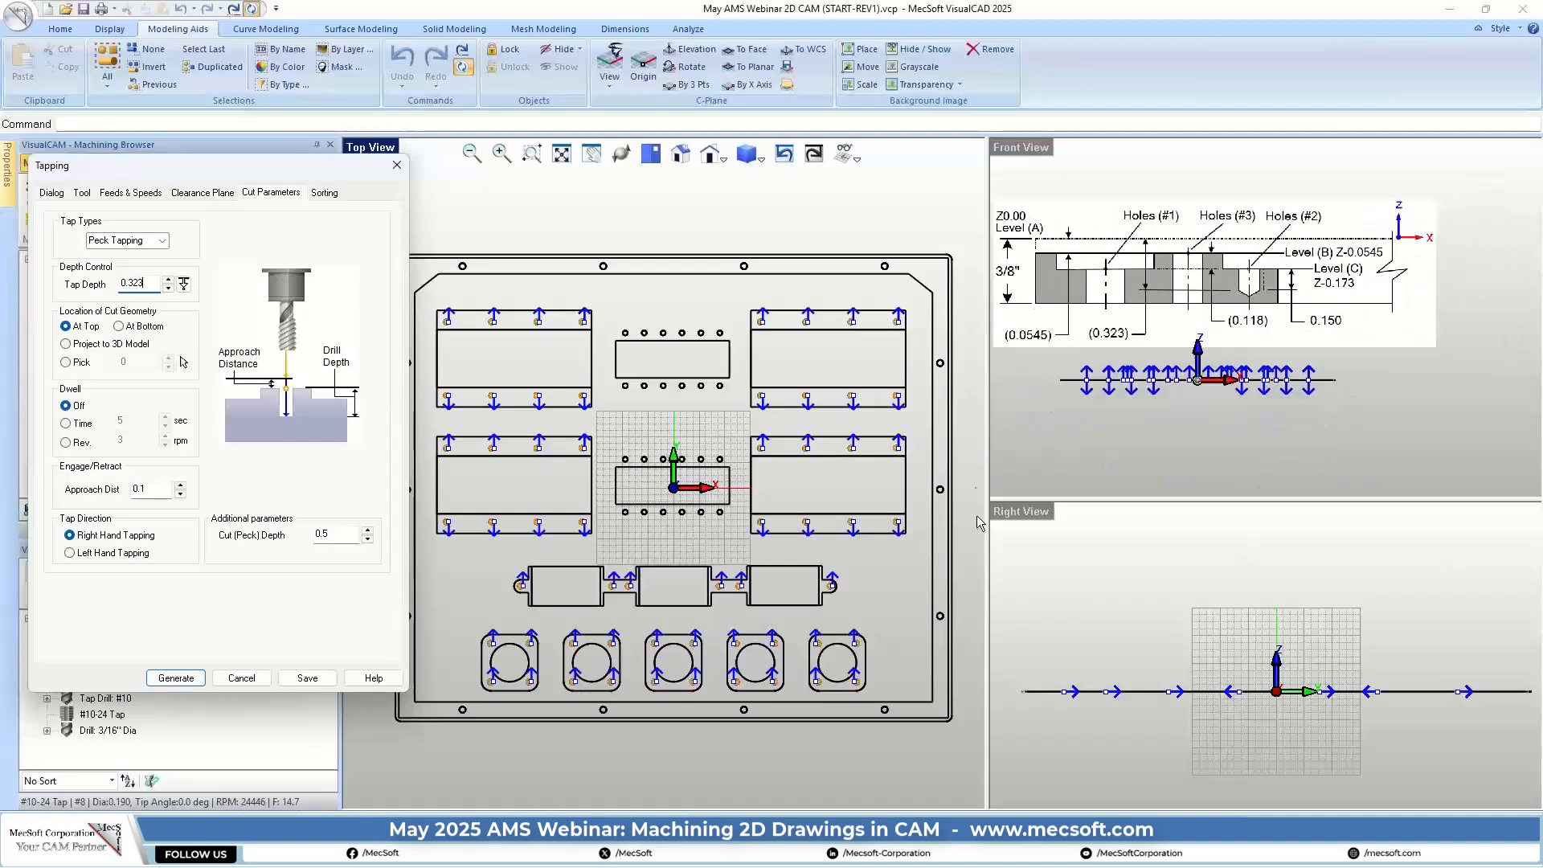
Order the tapped holes by Minimum Distance Sort and generate the Peck Tapping toolpath
{"action": "left_click", "coordinate": [318, 195]}
{"action": "left_click", "coordinate": [177, 232]}
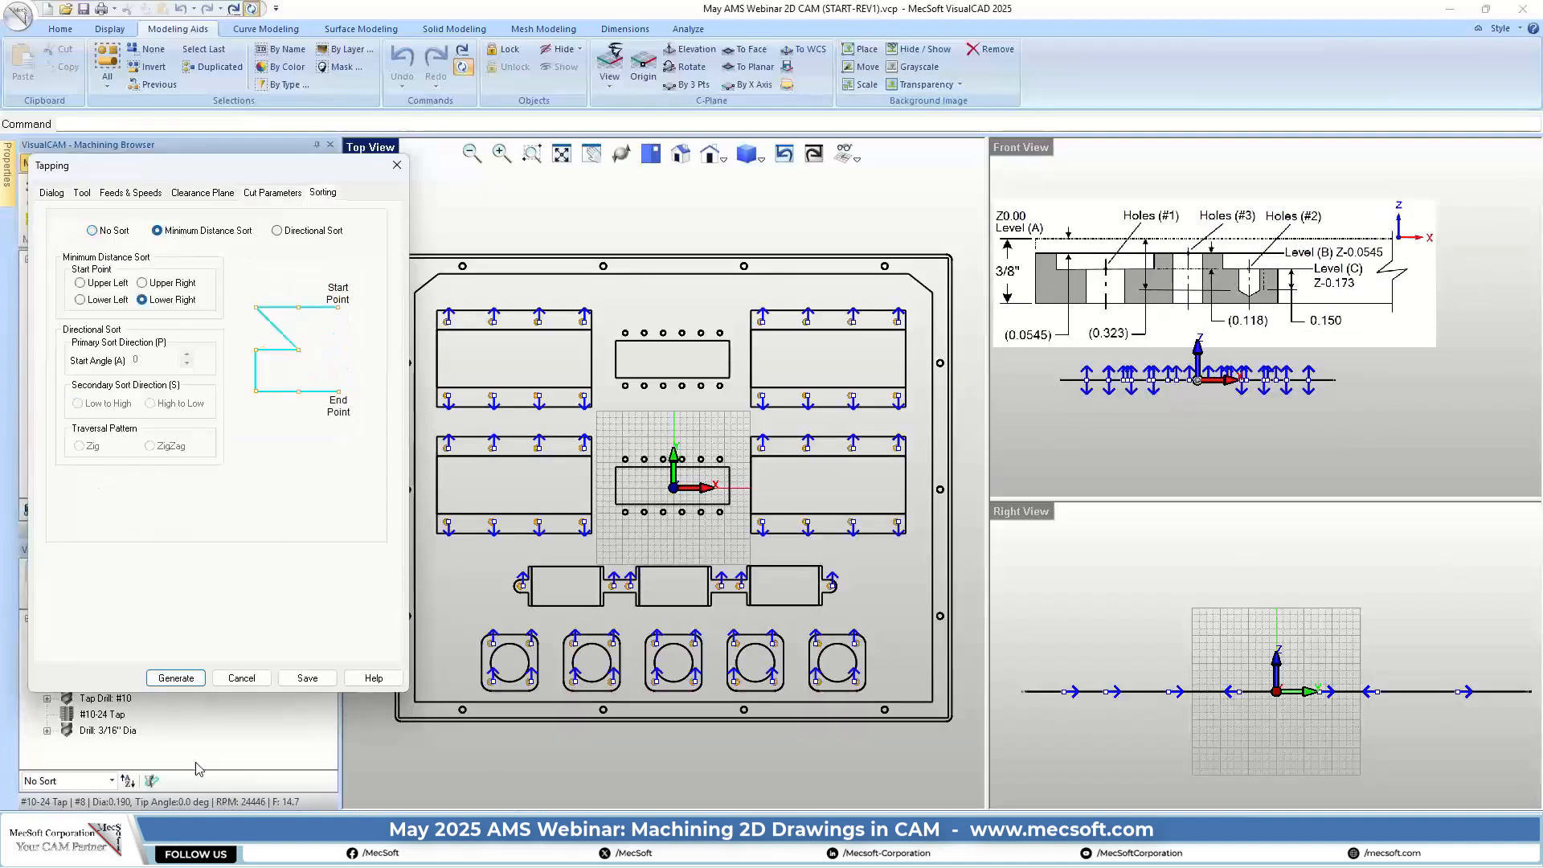
{"action": "left_click", "coordinate": [176, 677]}
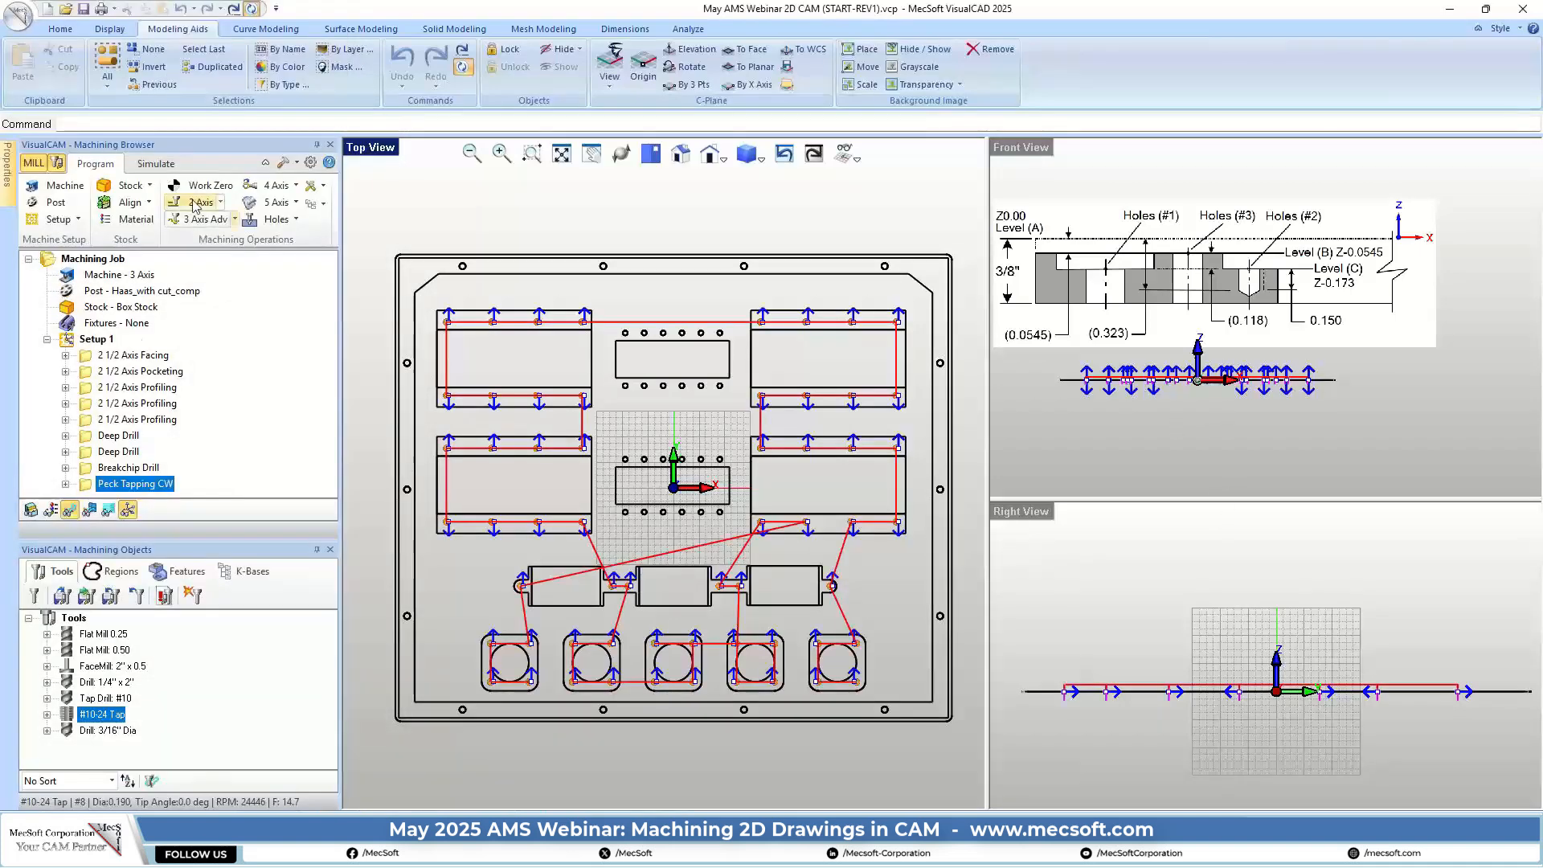
Simulate the Peck Tapping operation and examine the depth of the tapped holes in the front view
{"action": "left_click", "coordinate": [155, 164]}
{"action": "left_click", "coordinate": [164, 203]}
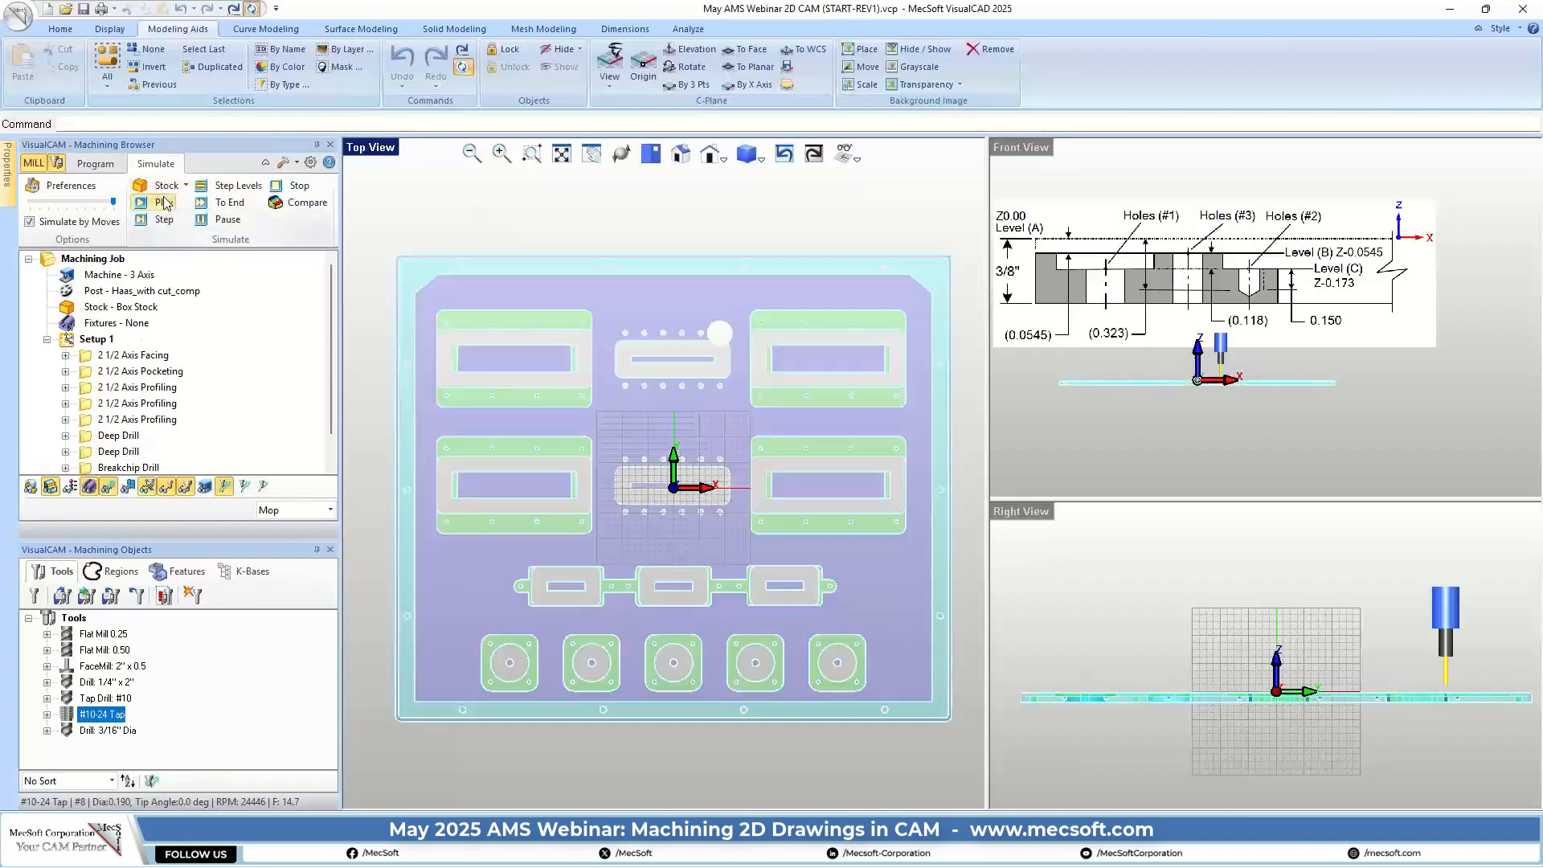
{"action": "scroll", "coordinate": [1130, 375], "scroll_direction": "up", "scroll_amount": 3}
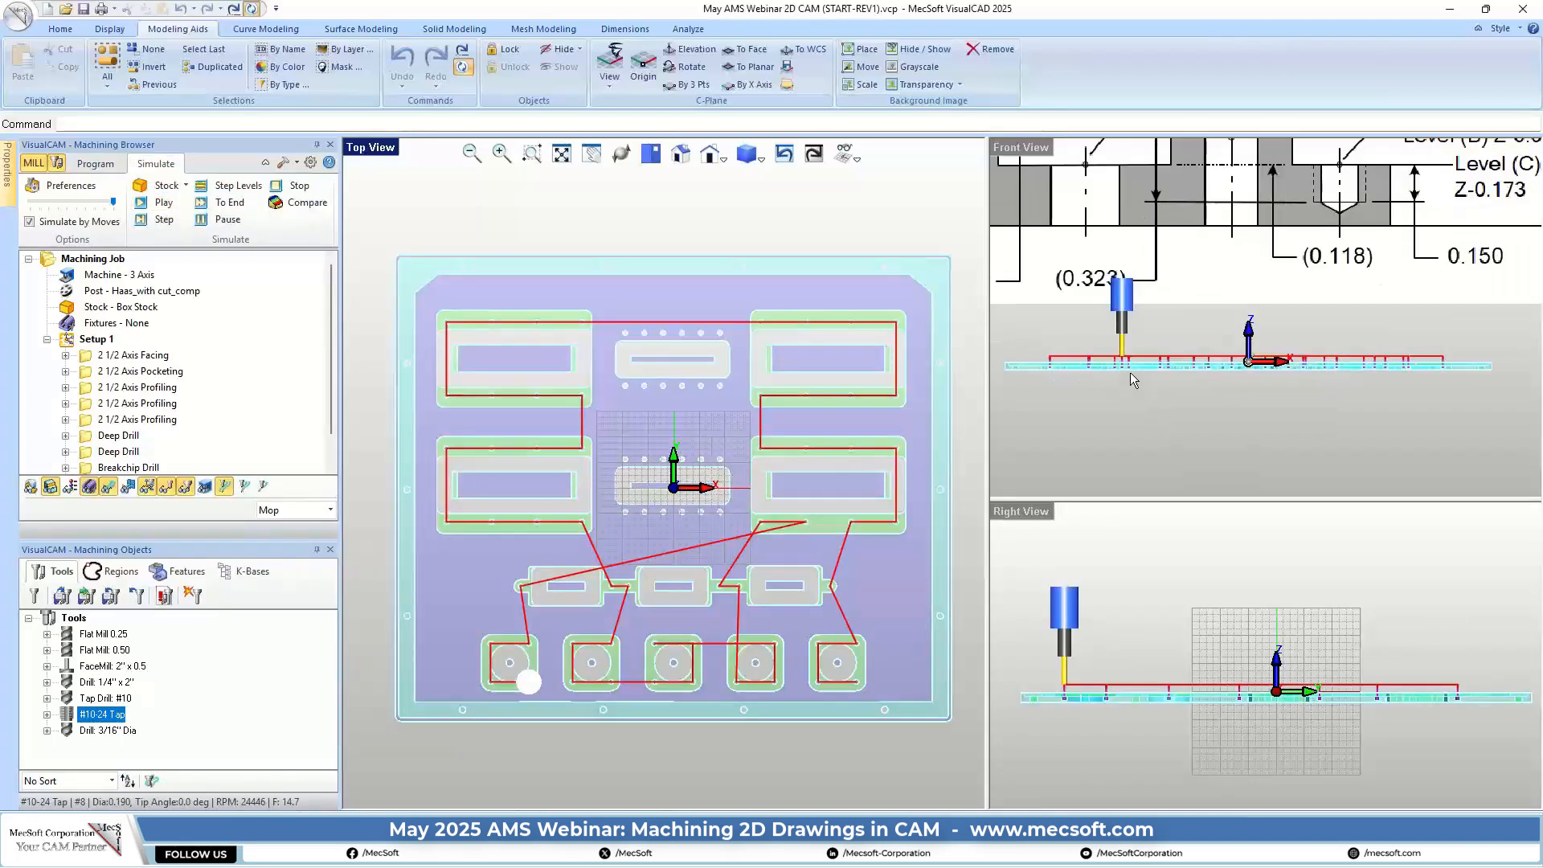
{"action": "scroll", "coordinate": [1129, 372], "scroll_direction": "up", "scroll_amount": 5}
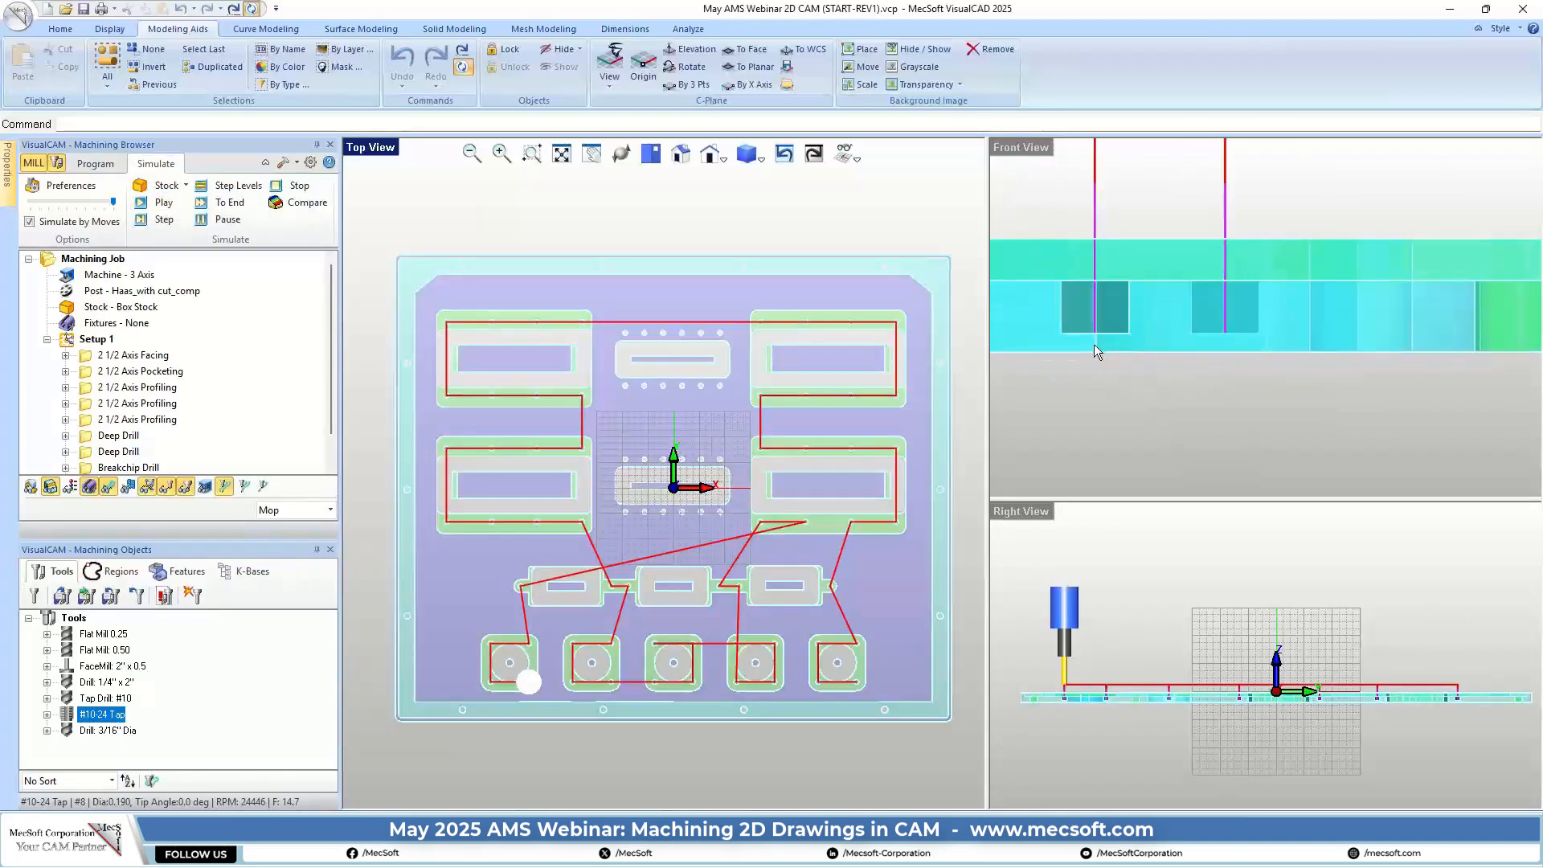
{"action": "scroll", "coordinate": [1136, 326], "scroll_direction": "down", "scroll_amount": 4}
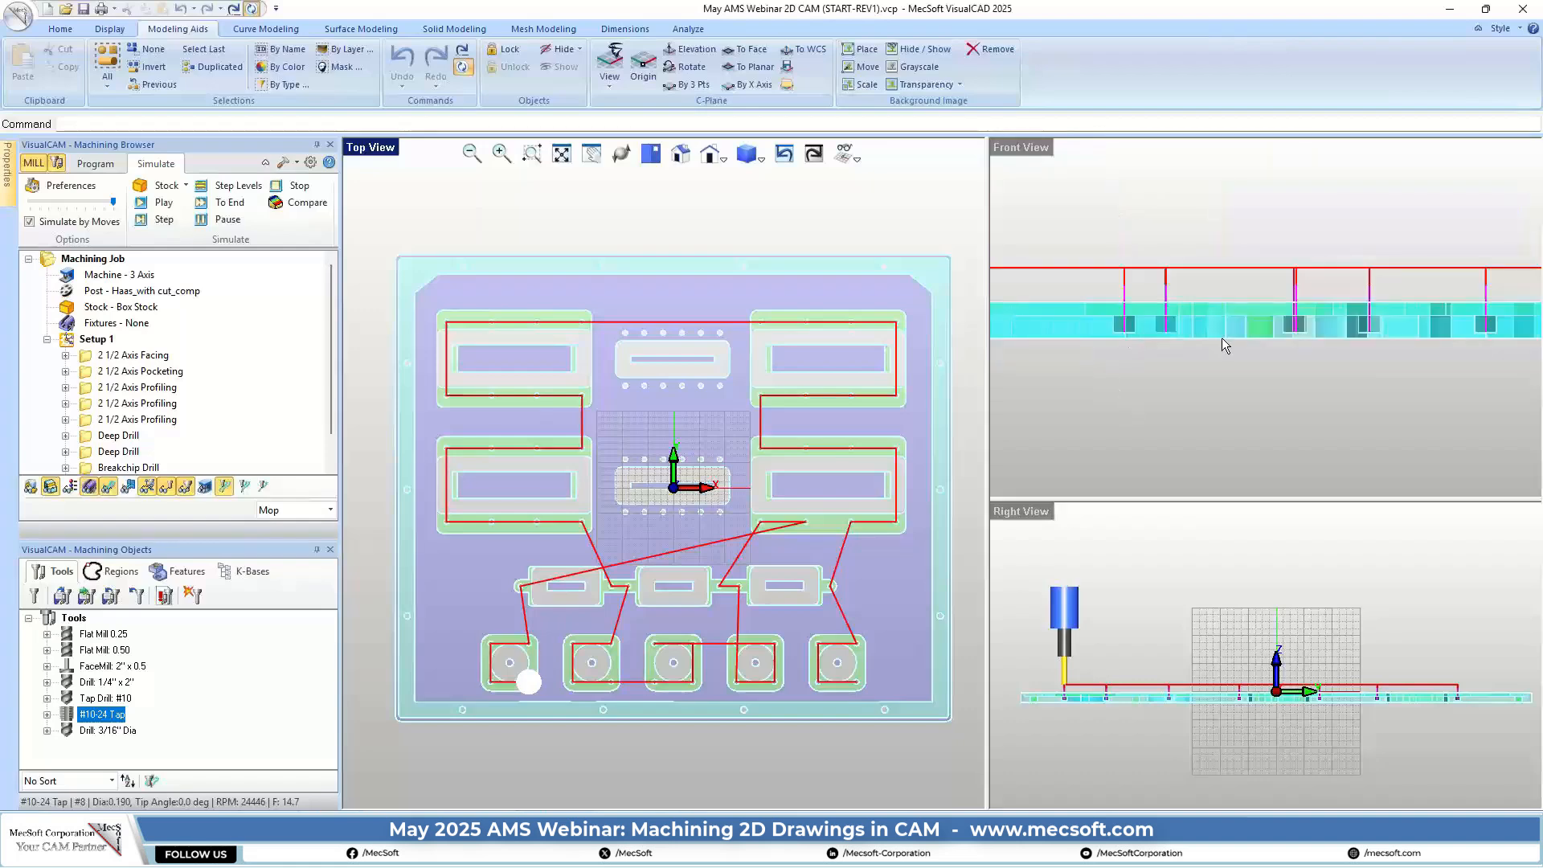
{"action": "scroll", "coordinate": [1422, 326], "scroll_direction": "up", "scroll_amount": 3}
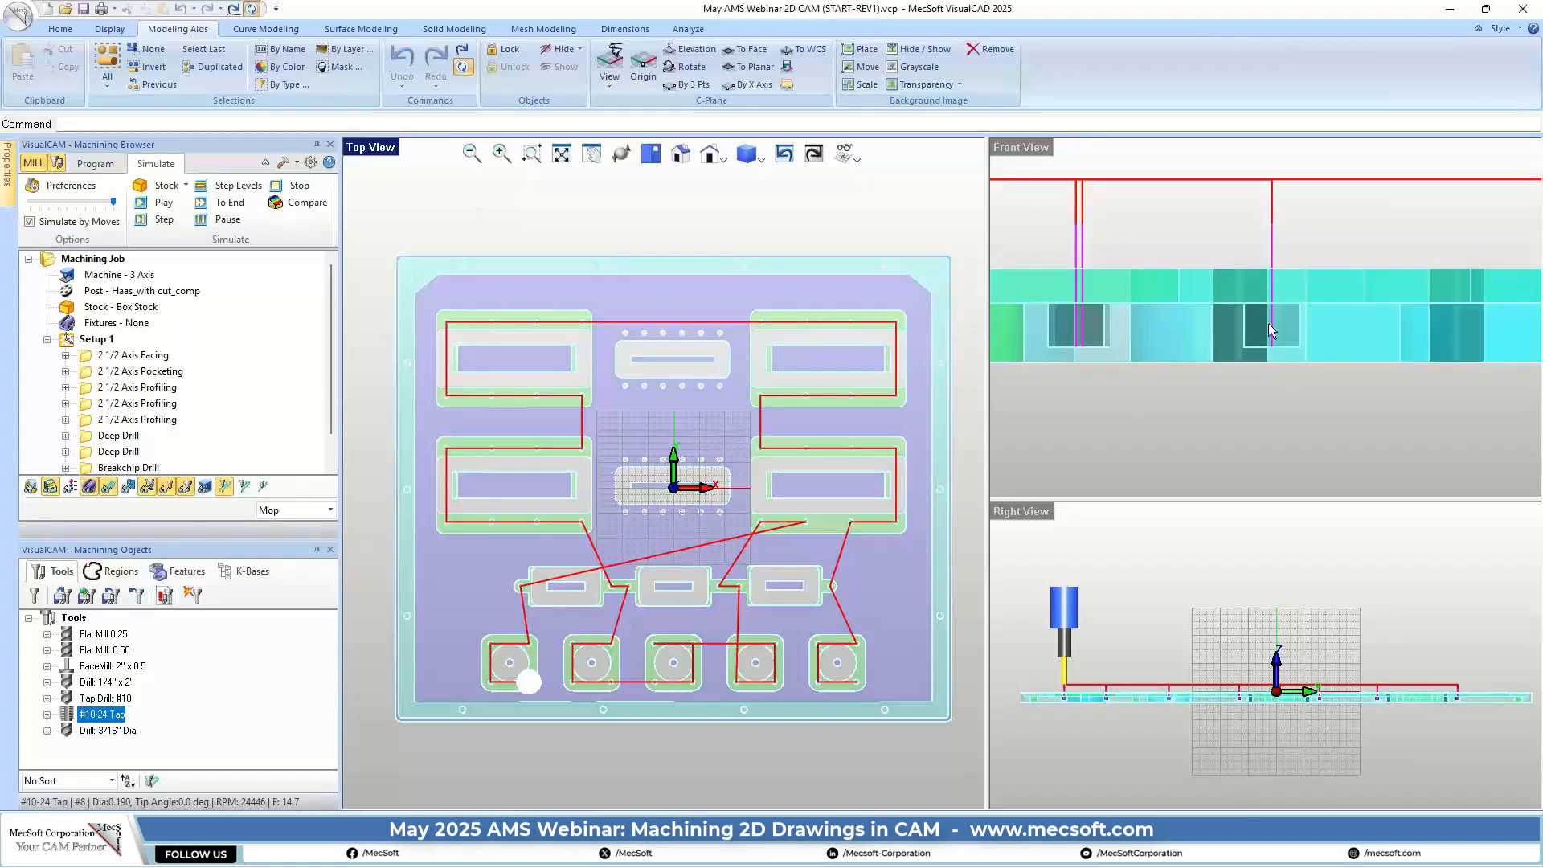
{"action": "scroll", "coordinate": [1268, 325], "scroll_direction": "up", "scroll_amount": 2}
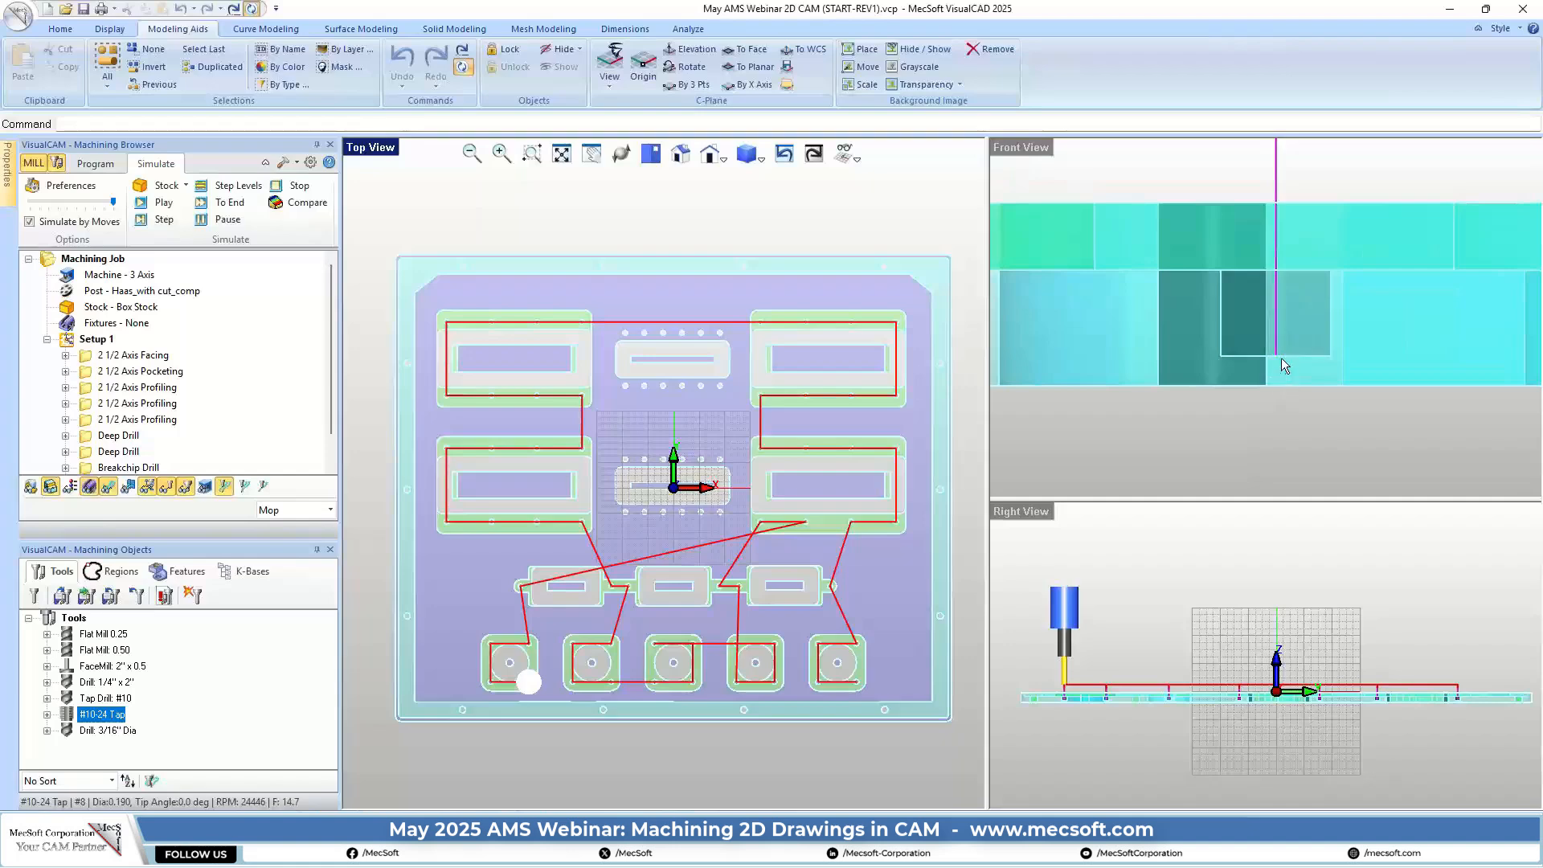
{"action": "scroll", "coordinate": [1280, 359], "scroll_direction": "down", "scroll_amount": 4}
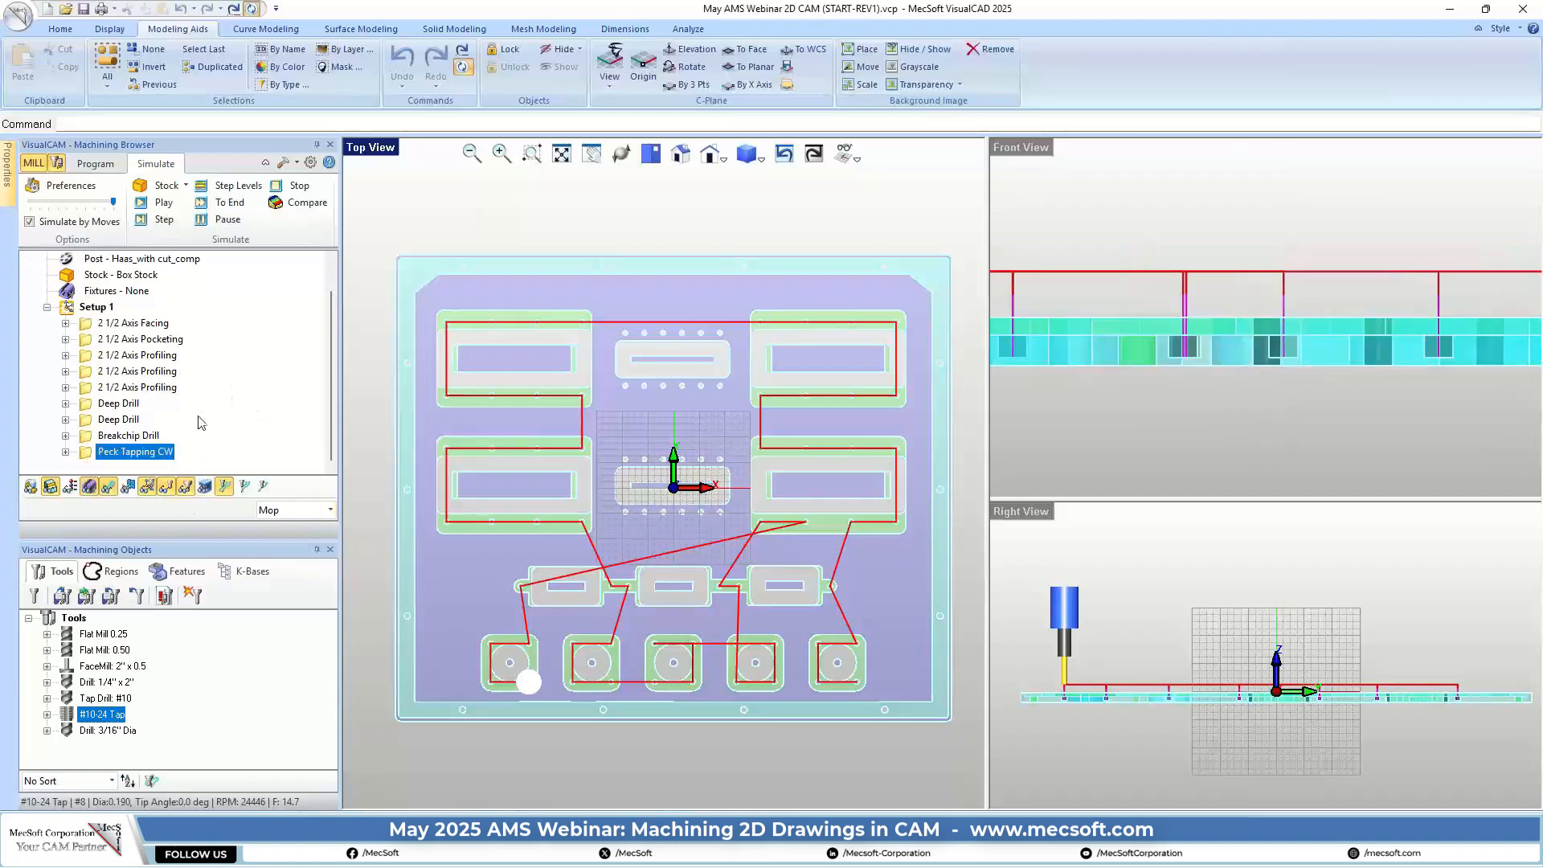
Reopen the Peck Tapping operation's cut parameters and set the tap depth to 0.15
{"action": "double_click", "coordinate": [121, 451]}
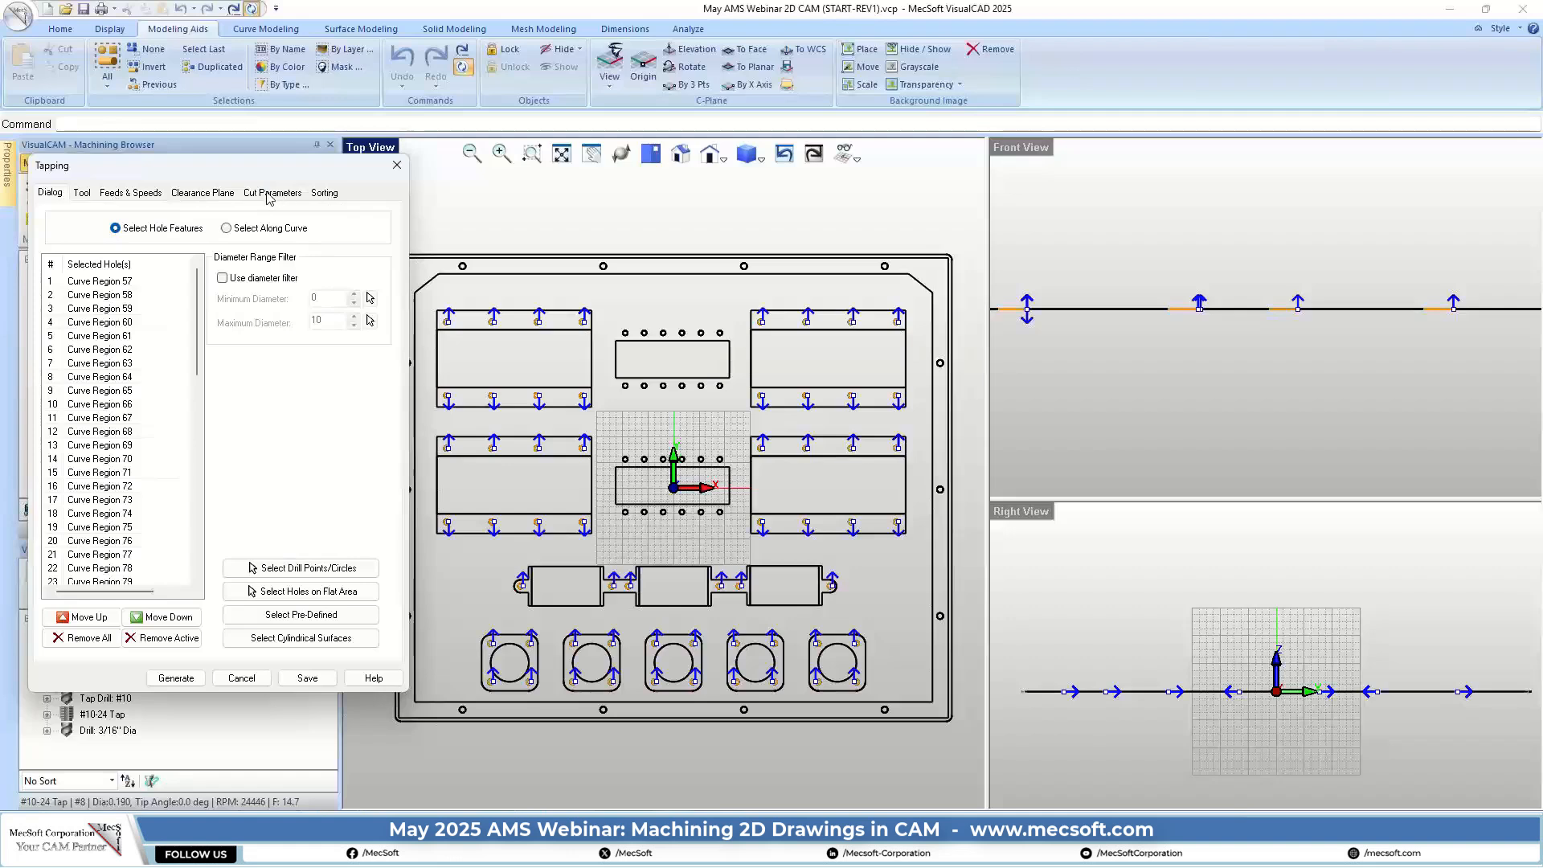
{"action": "left_click", "coordinate": [273, 193]}
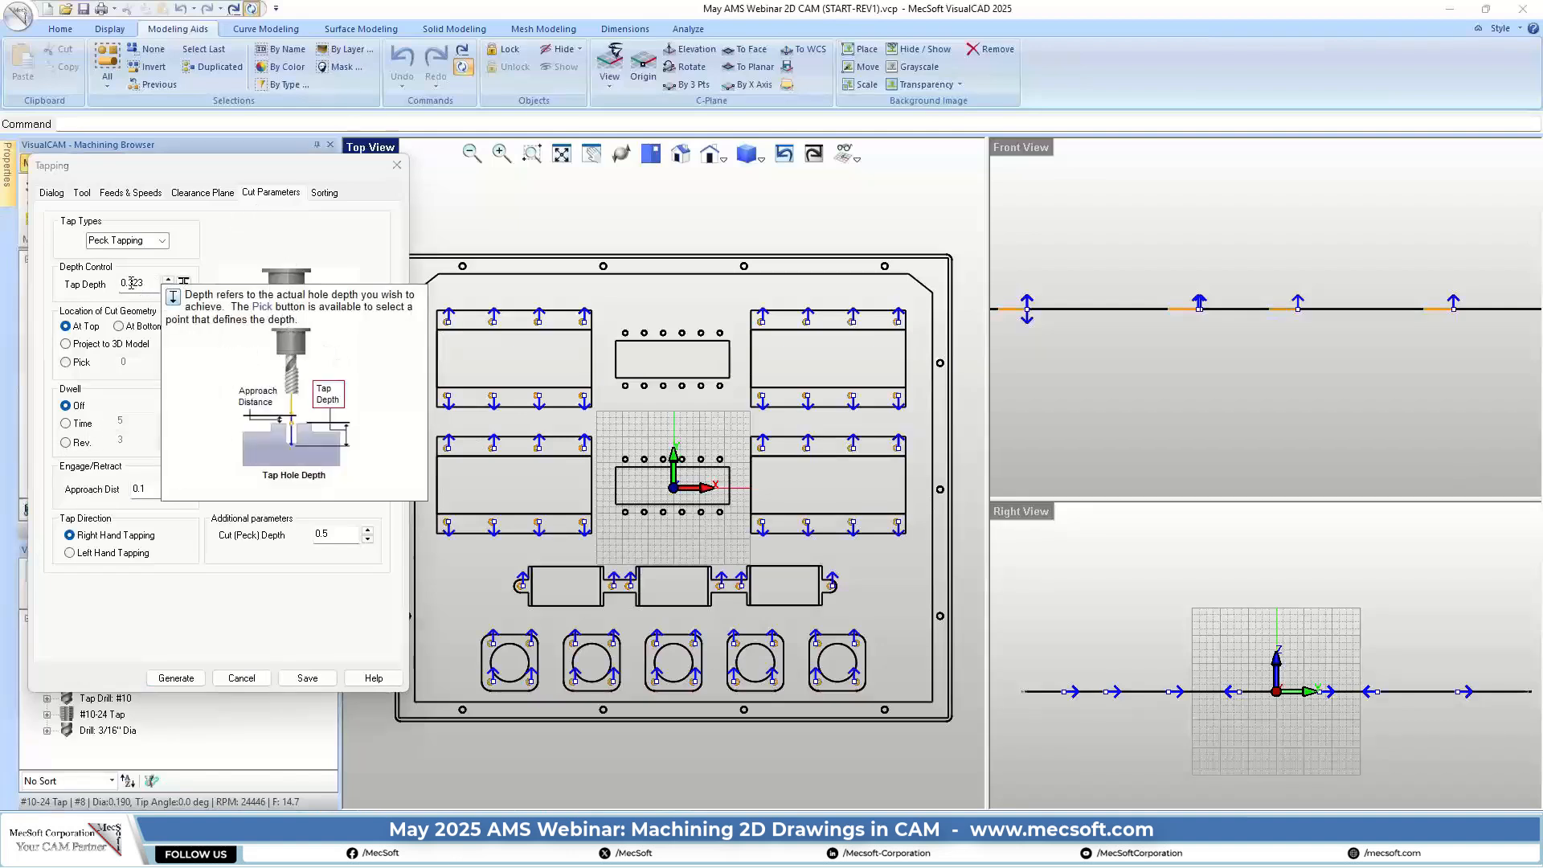
{"action": "left_click_drag", "start_coordinate": [127, 283], "coordinate": [154, 284]}
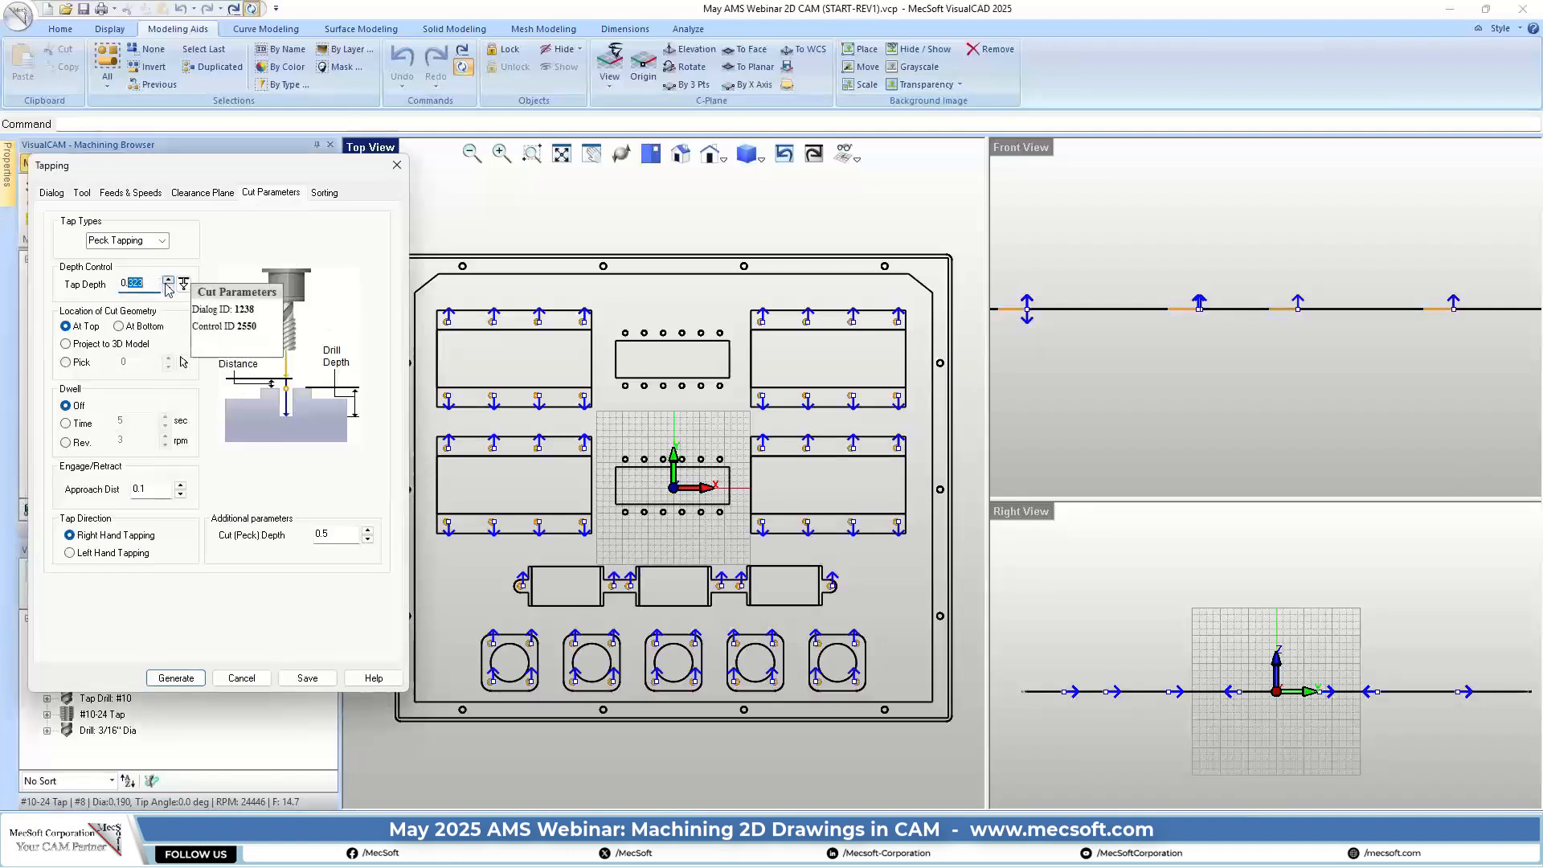
{"action": "type", "text": "15"}
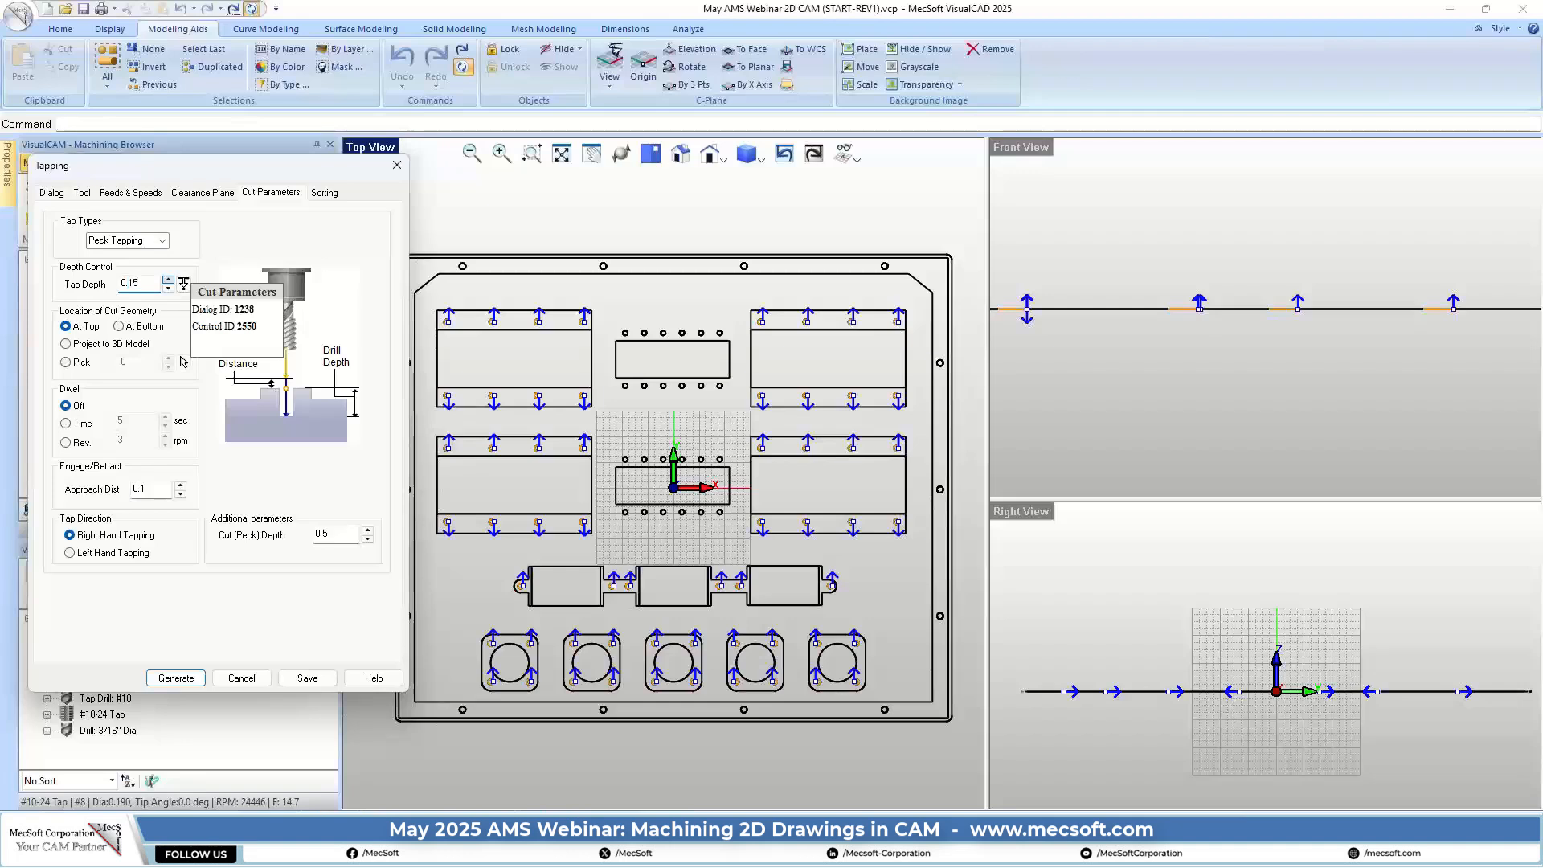
Set the cut geometry location to a picked Z value of -0.173 and generate the Peck Tapping toolpath
{"action": "left_click", "coordinate": [66, 362]}
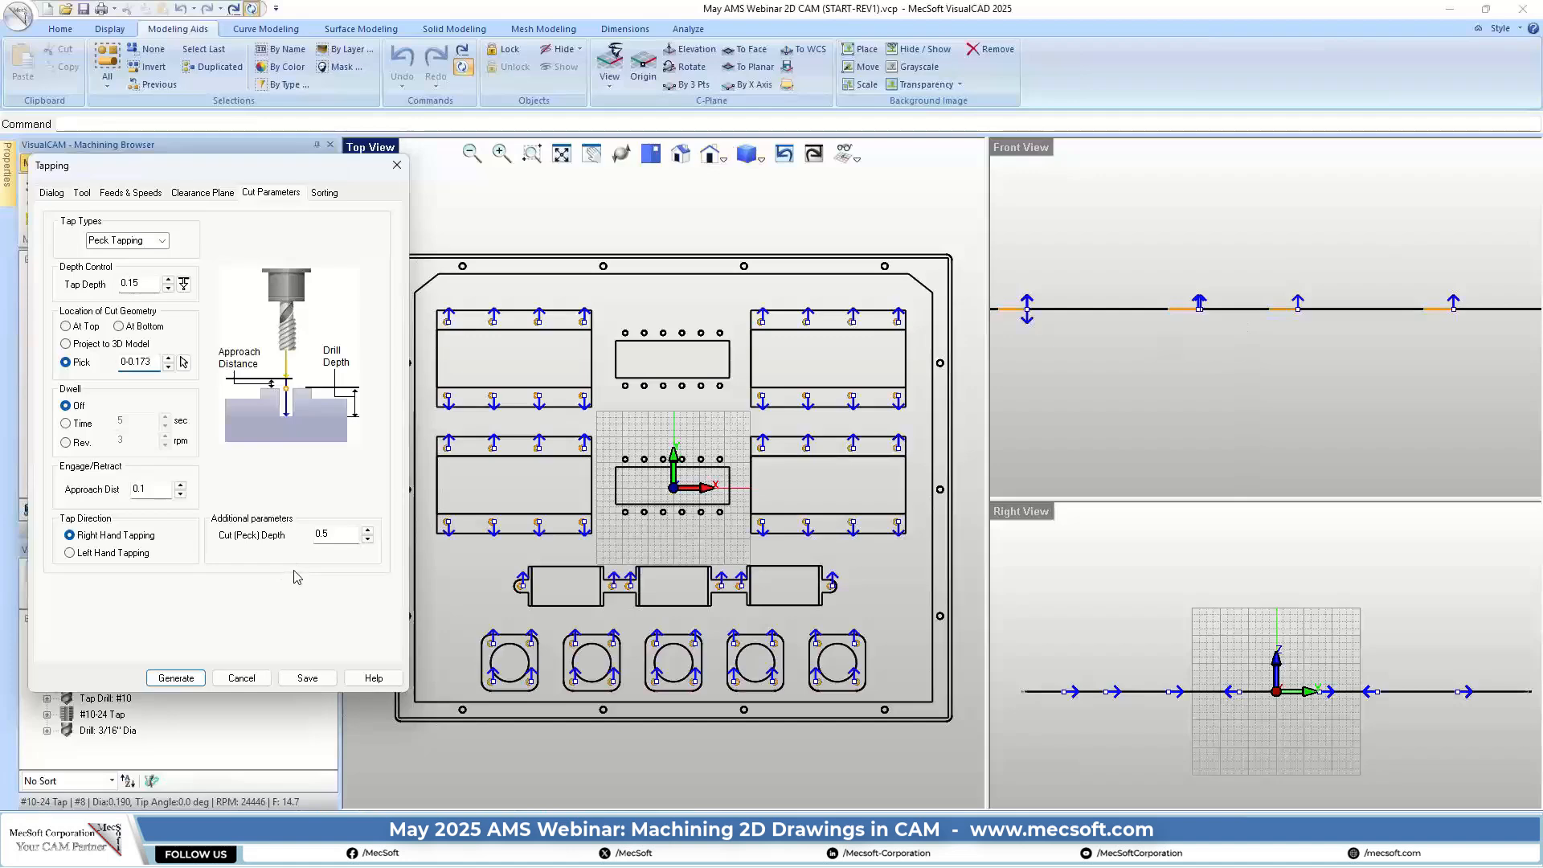
{"action": "left_click", "coordinate": [185, 679]}
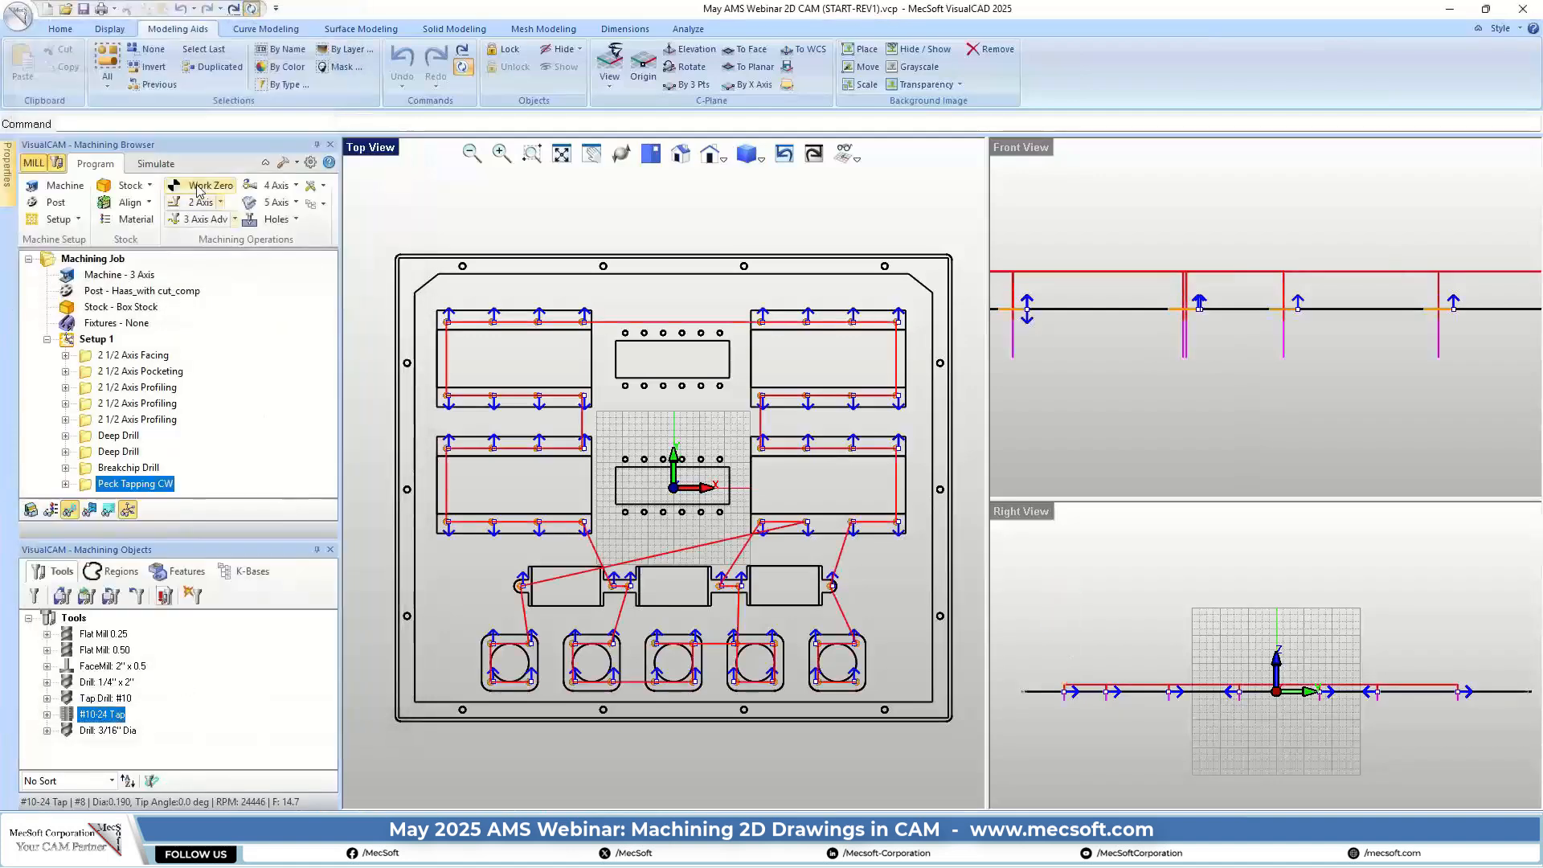
Simulate the Peck Tapping operation and compare the tapped hole depth in the front view with the section drawing
{"action": "left_click", "coordinate": [156, 163]}
{"action": "left_click", "coordinate": [163, 202]}
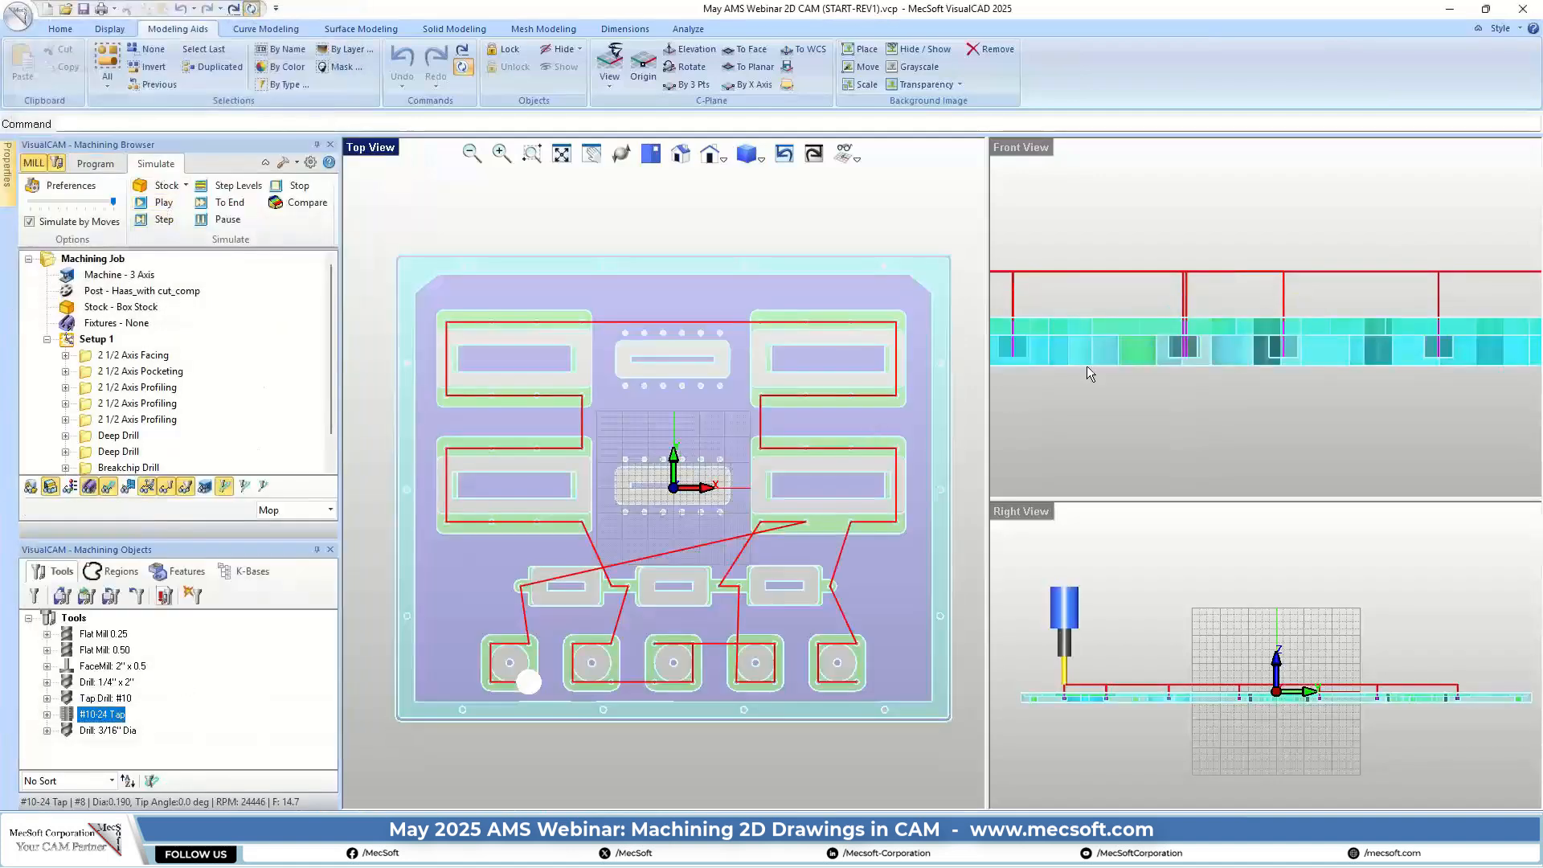
{"action": "scroll", "coordinate": [1279, 370], "scroll_direction": "up", "scroll_amount": 6}
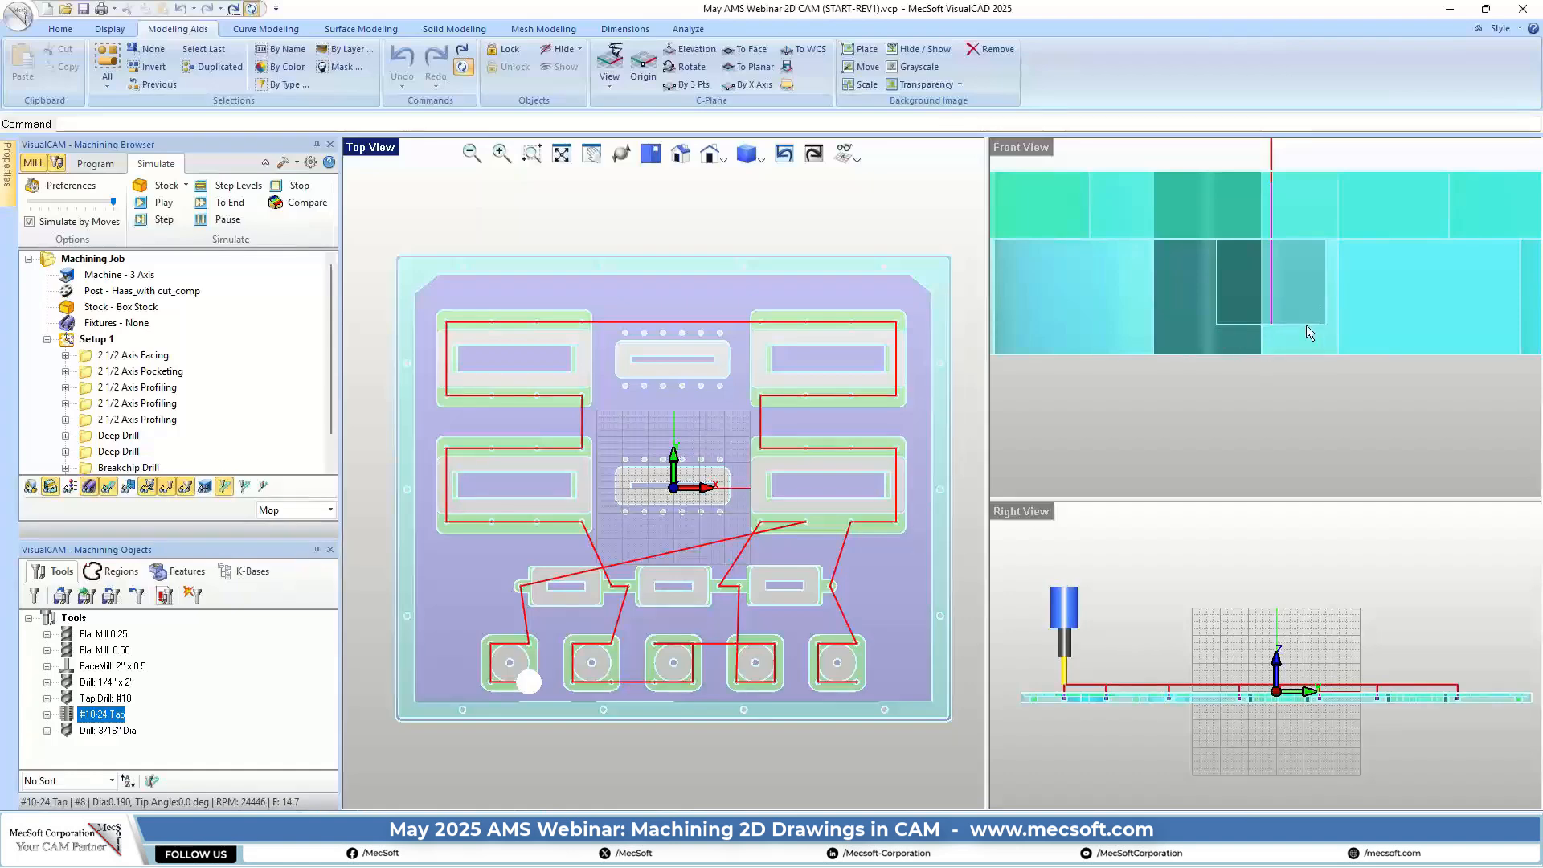
{"action": "scroll", "coordinate": [1305, 325], "scroll_direction": "down", "scroll_amount": 10}
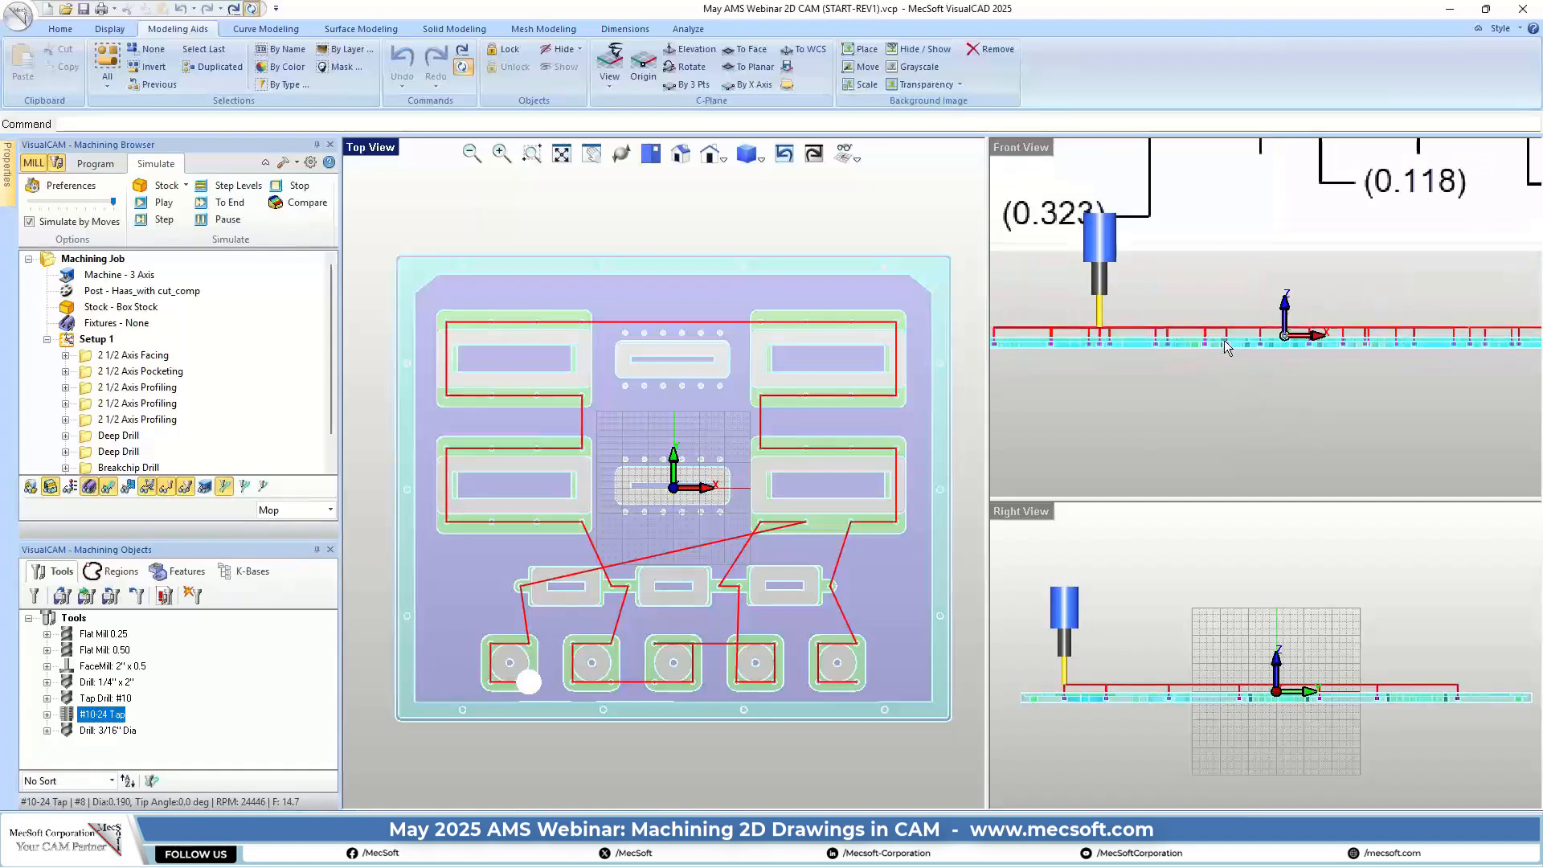
{"action": "scroll", "coordinate": [1223, 340], "scroll_direction": "down", "scroll_amount": 6}
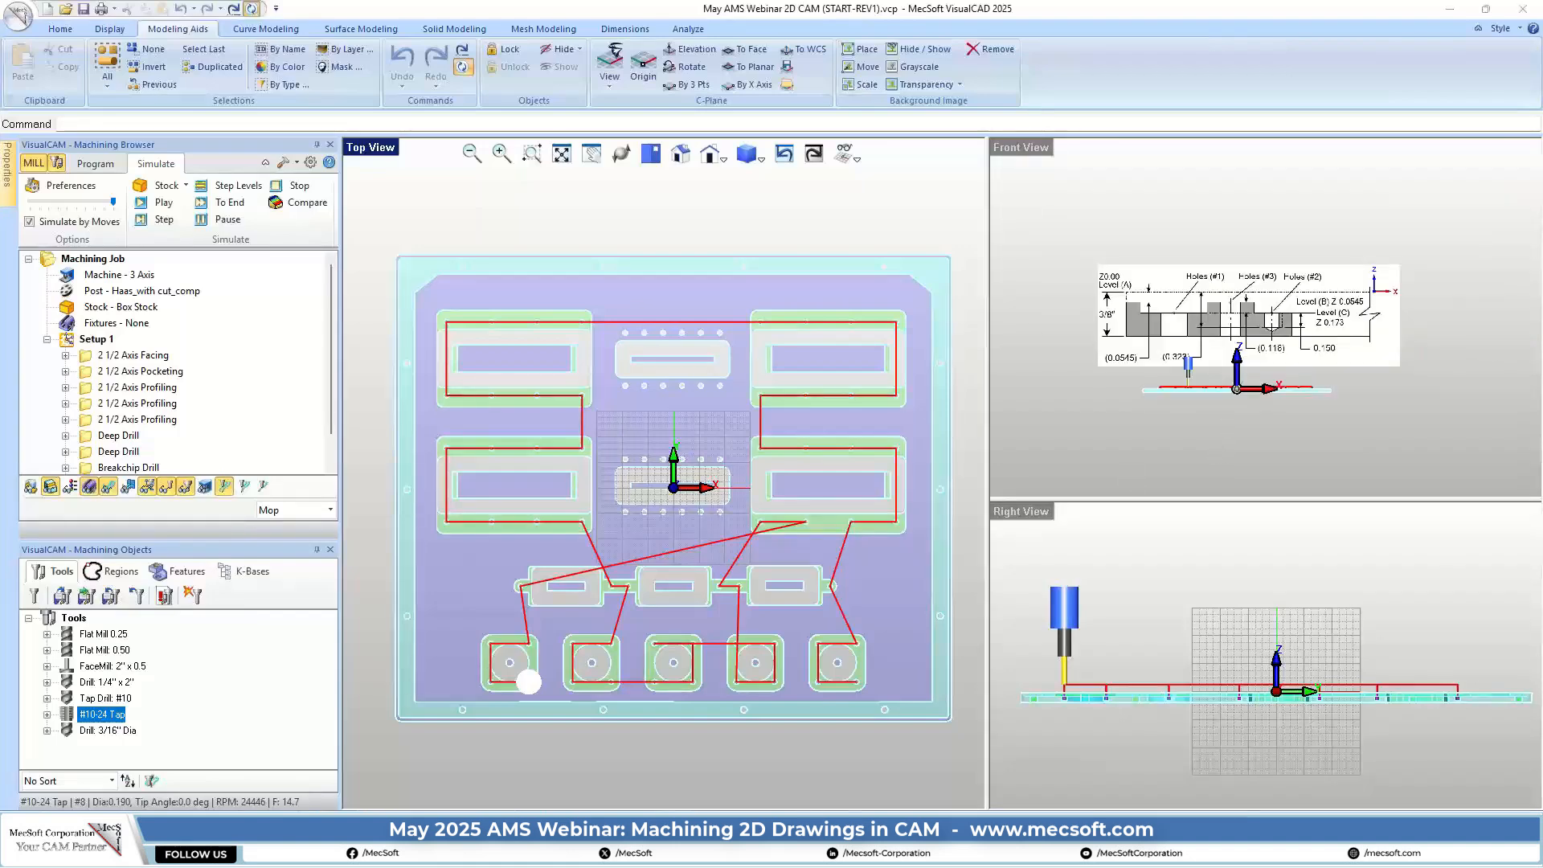
Set the stock model simulation display transparency to fully opaque in the simulation preferences
{"action": "left_click", "coordinate": [85, 190]}
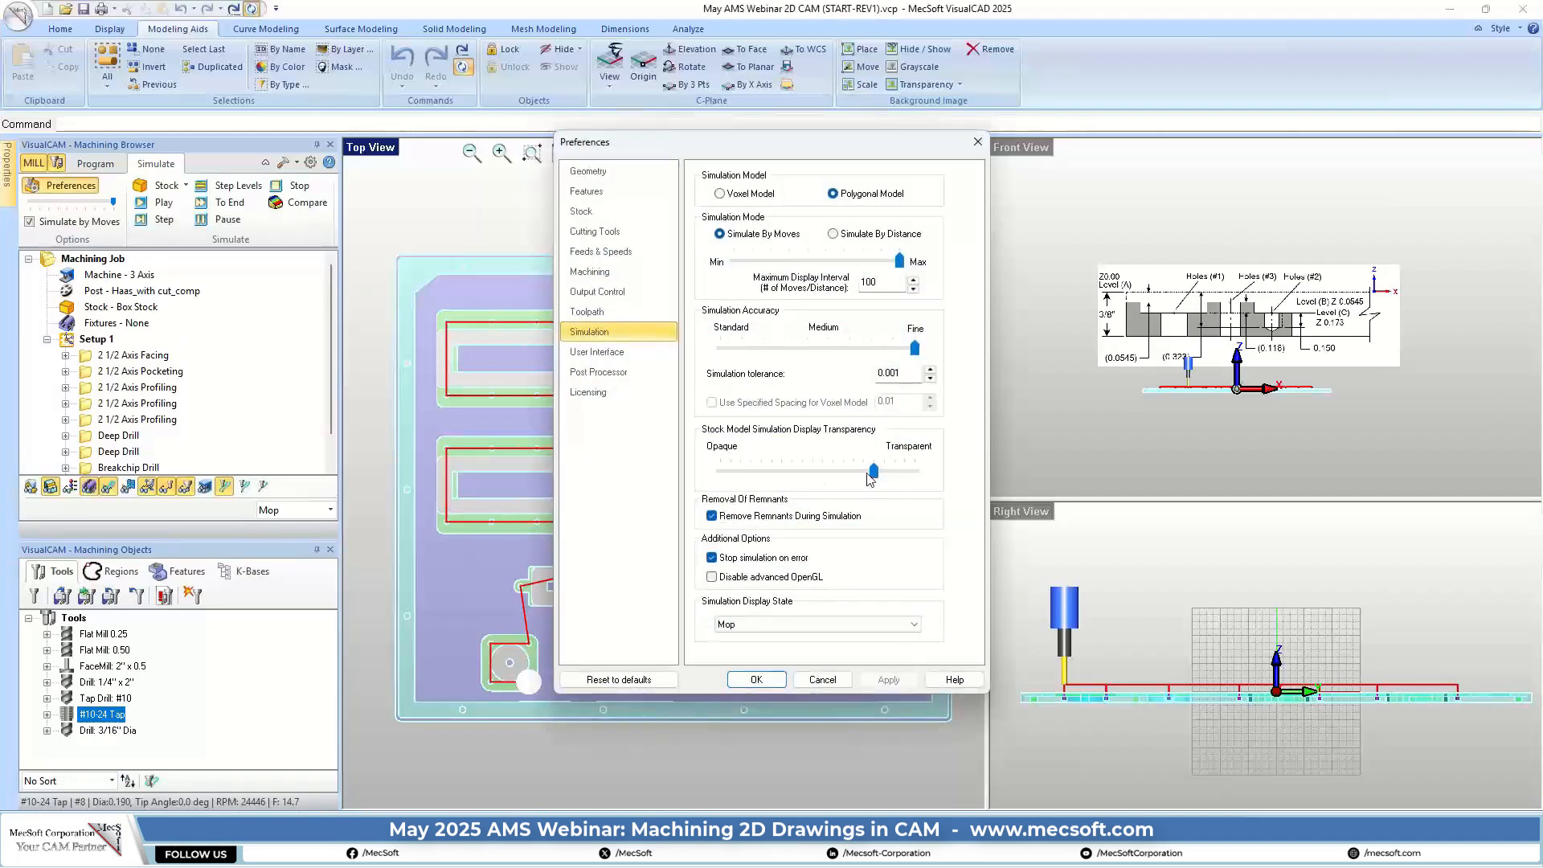
{"action": "left_click_drag", "start_coordinate": [873, 472], "coordinate": [720, 472]}
{"action": "left_click", "coordinate": [757, 682]}
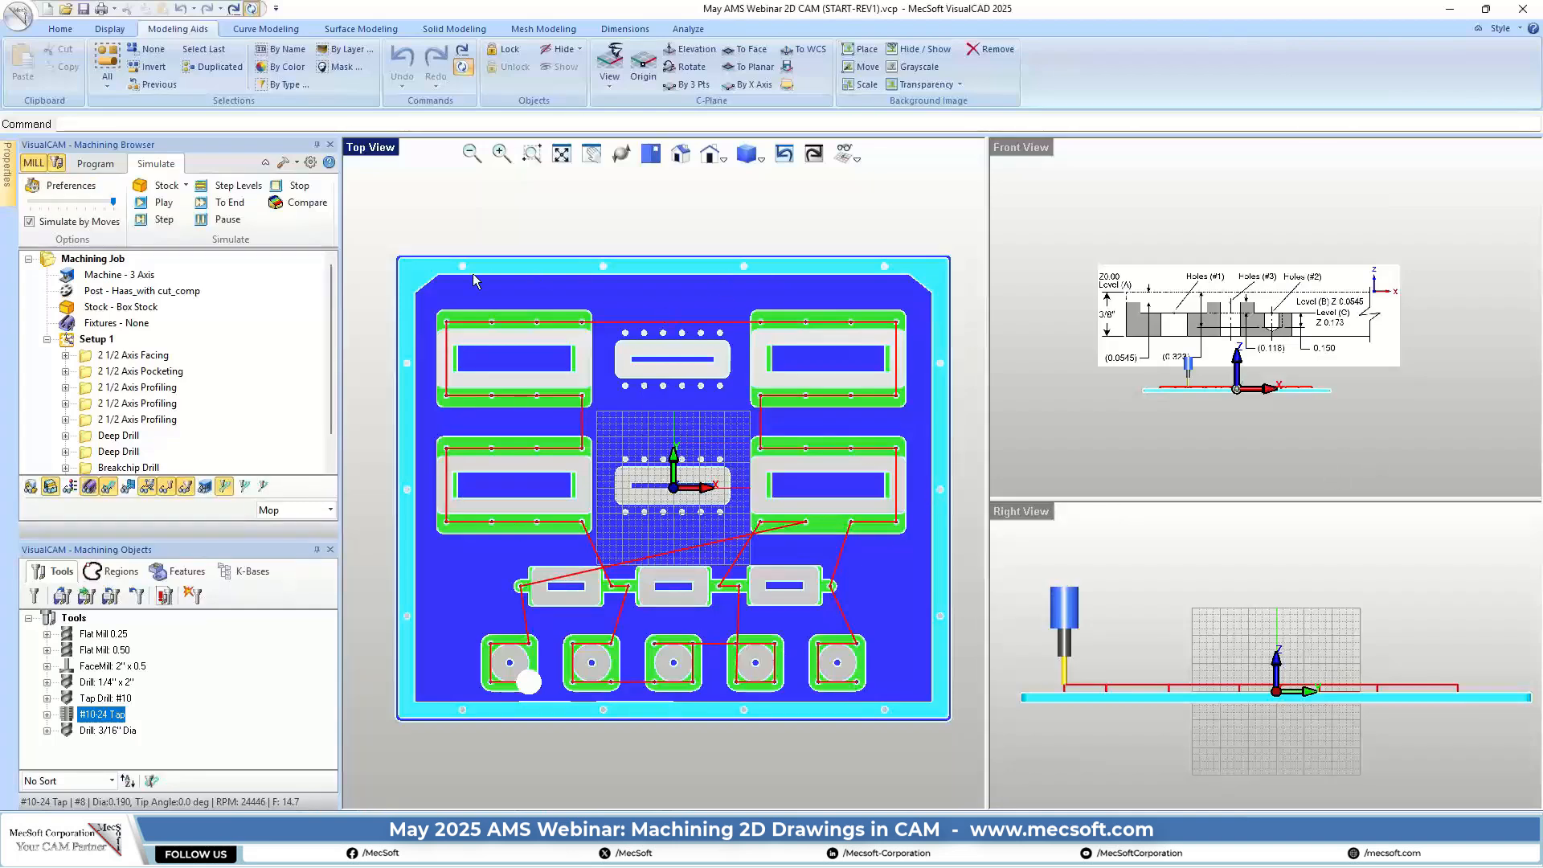
Replace the simulated stock display with the part geometry and enlarge the Machining Browser to fit all operations
{"action": "left_click", "coordinate": [50, 487]}
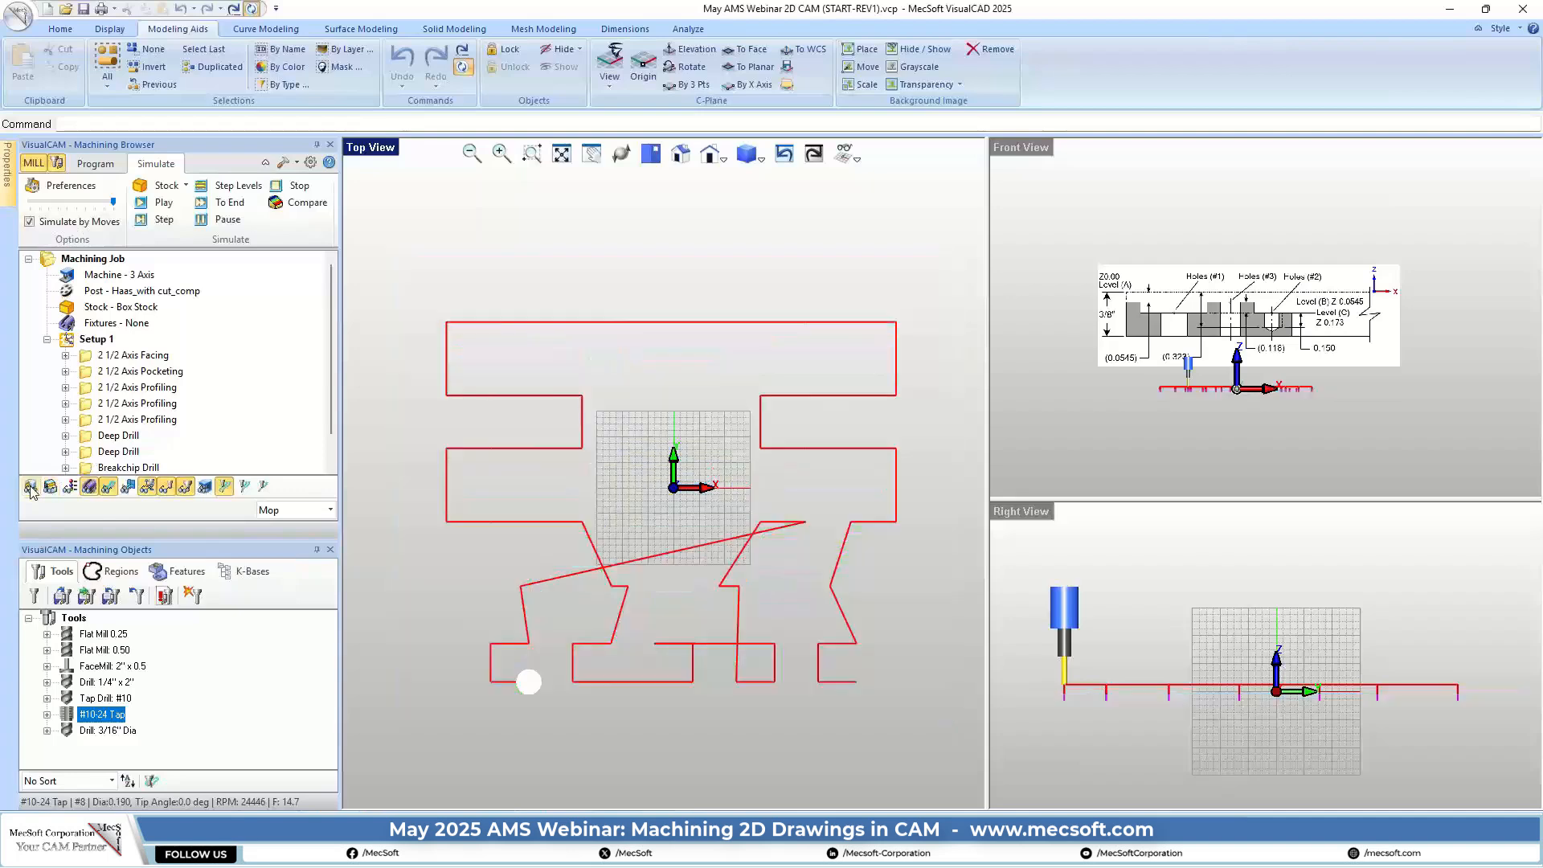
{"action": "left_click", "coordinate": [31, 487]}
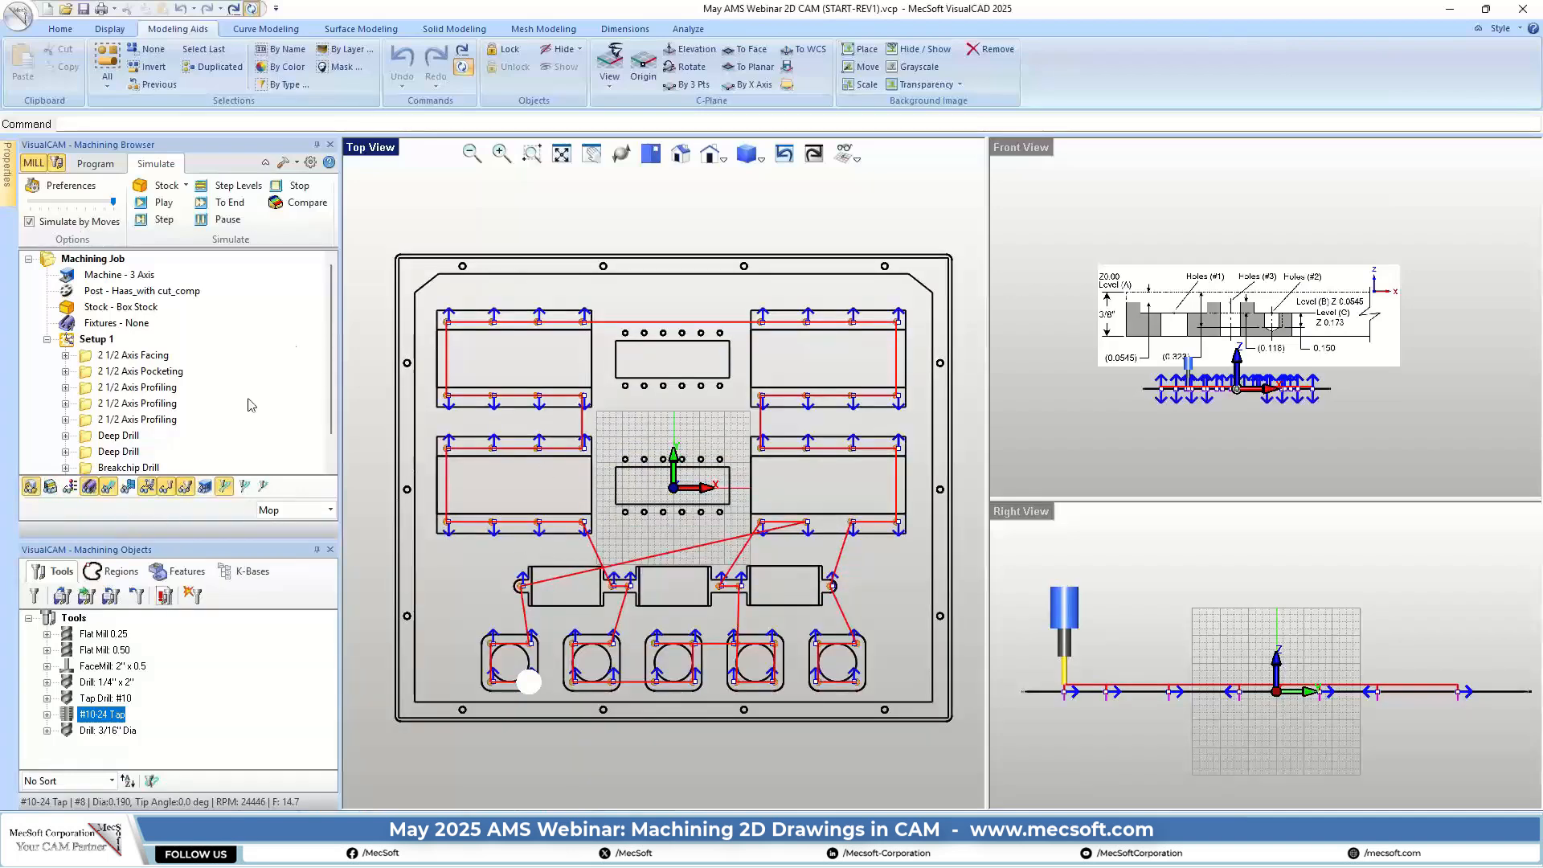
{"action": "left_click_drag", "start_coordinate": [199, 536], "coordinate": [199, 639]}
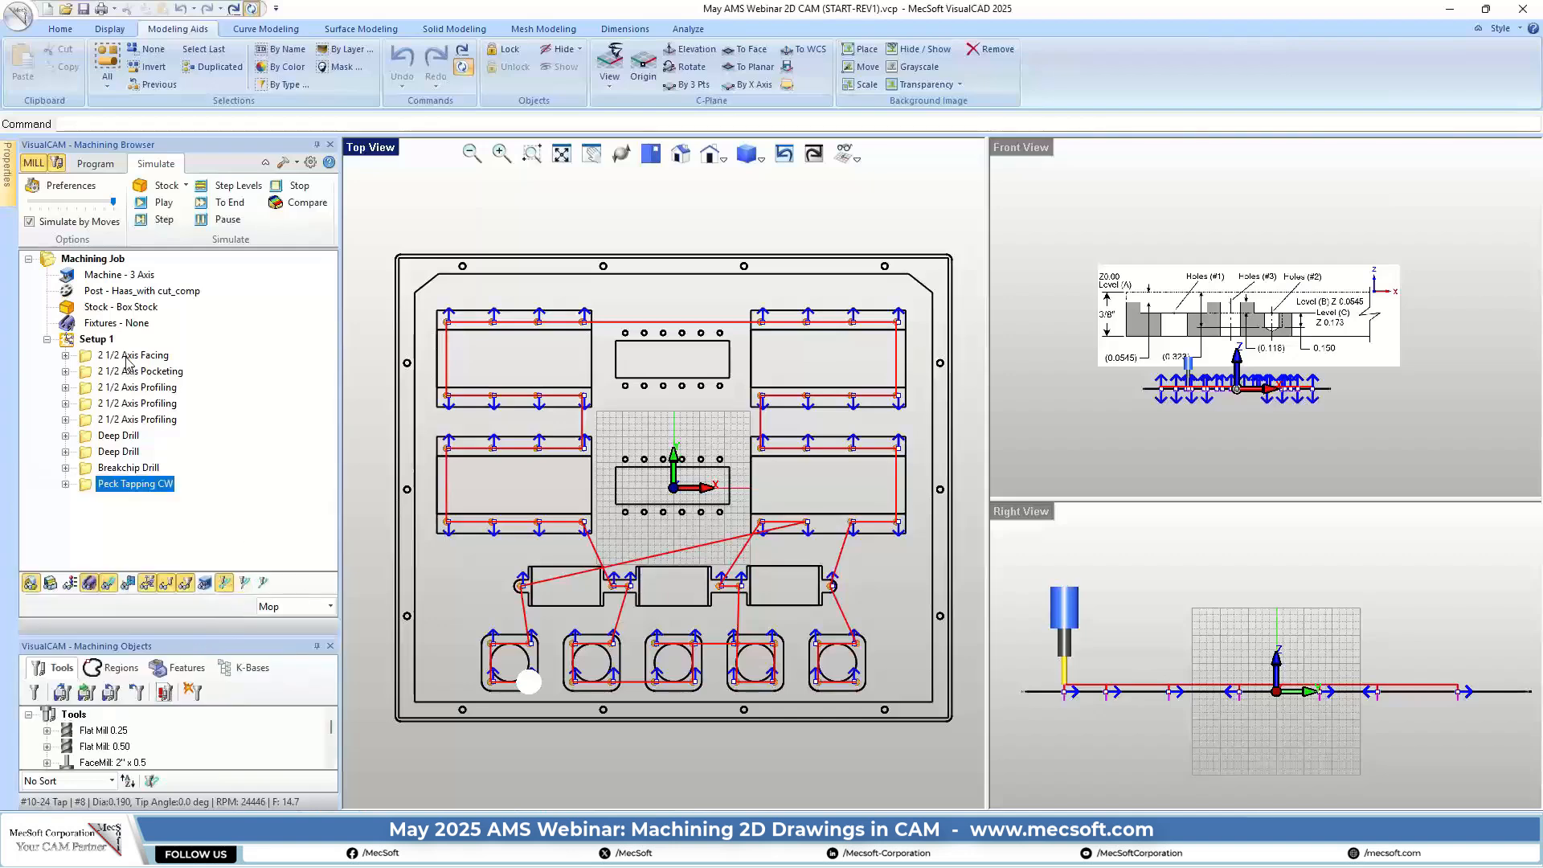
Review the toolpaths of the 2 1/2 Axis Facing, Pocketing and three Profiling operations one by one
{"action": "left_click", "coordinate": [128, 357]}
{"action": "left_click", "coordinate": [136, 372]}
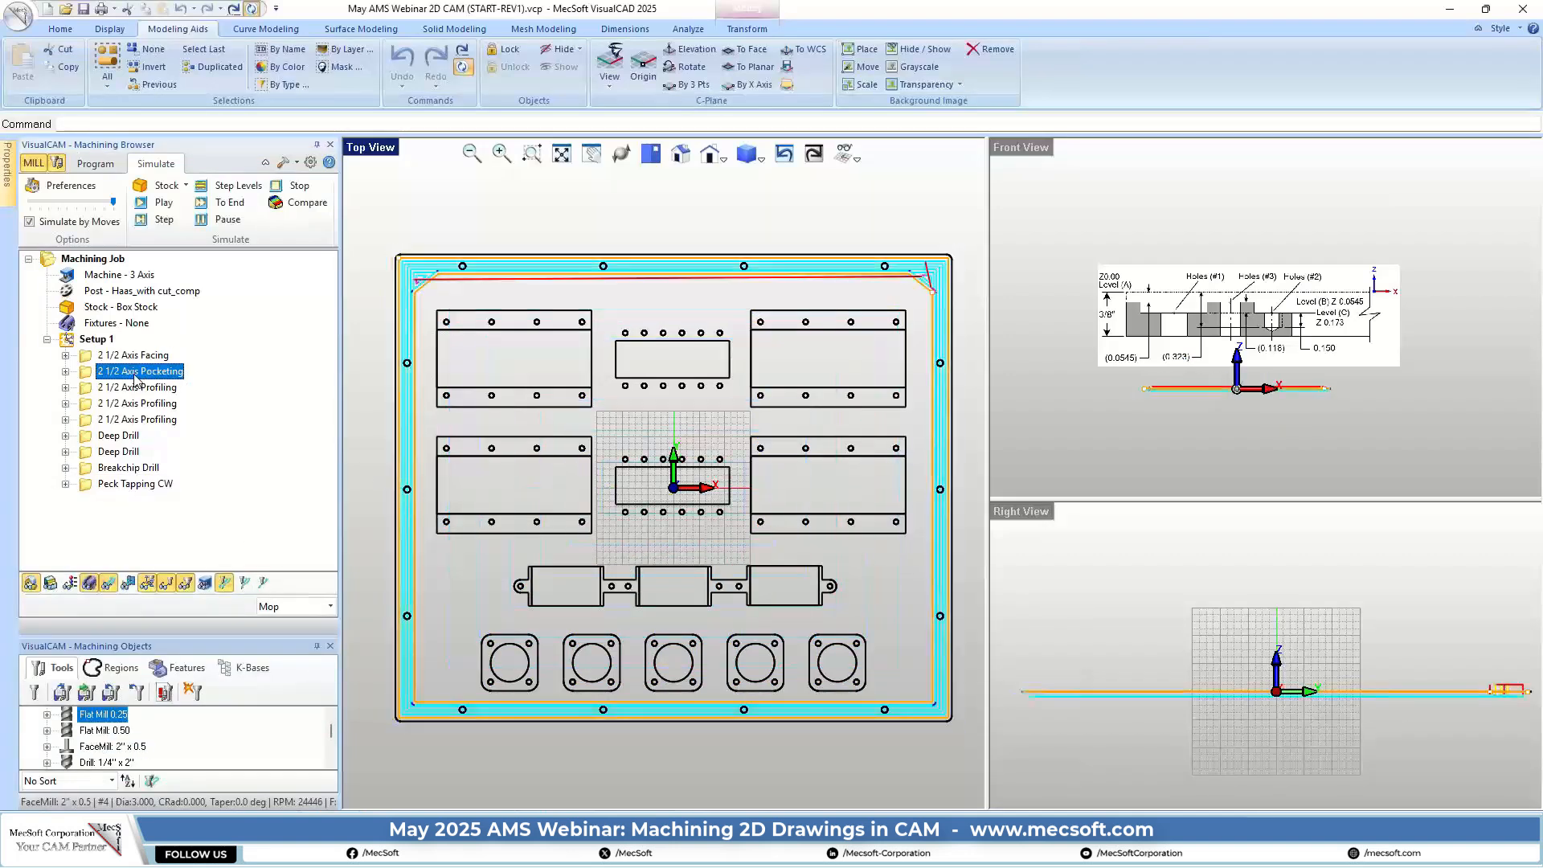
{"action": "left_click", "coordinate": [135, 390]}
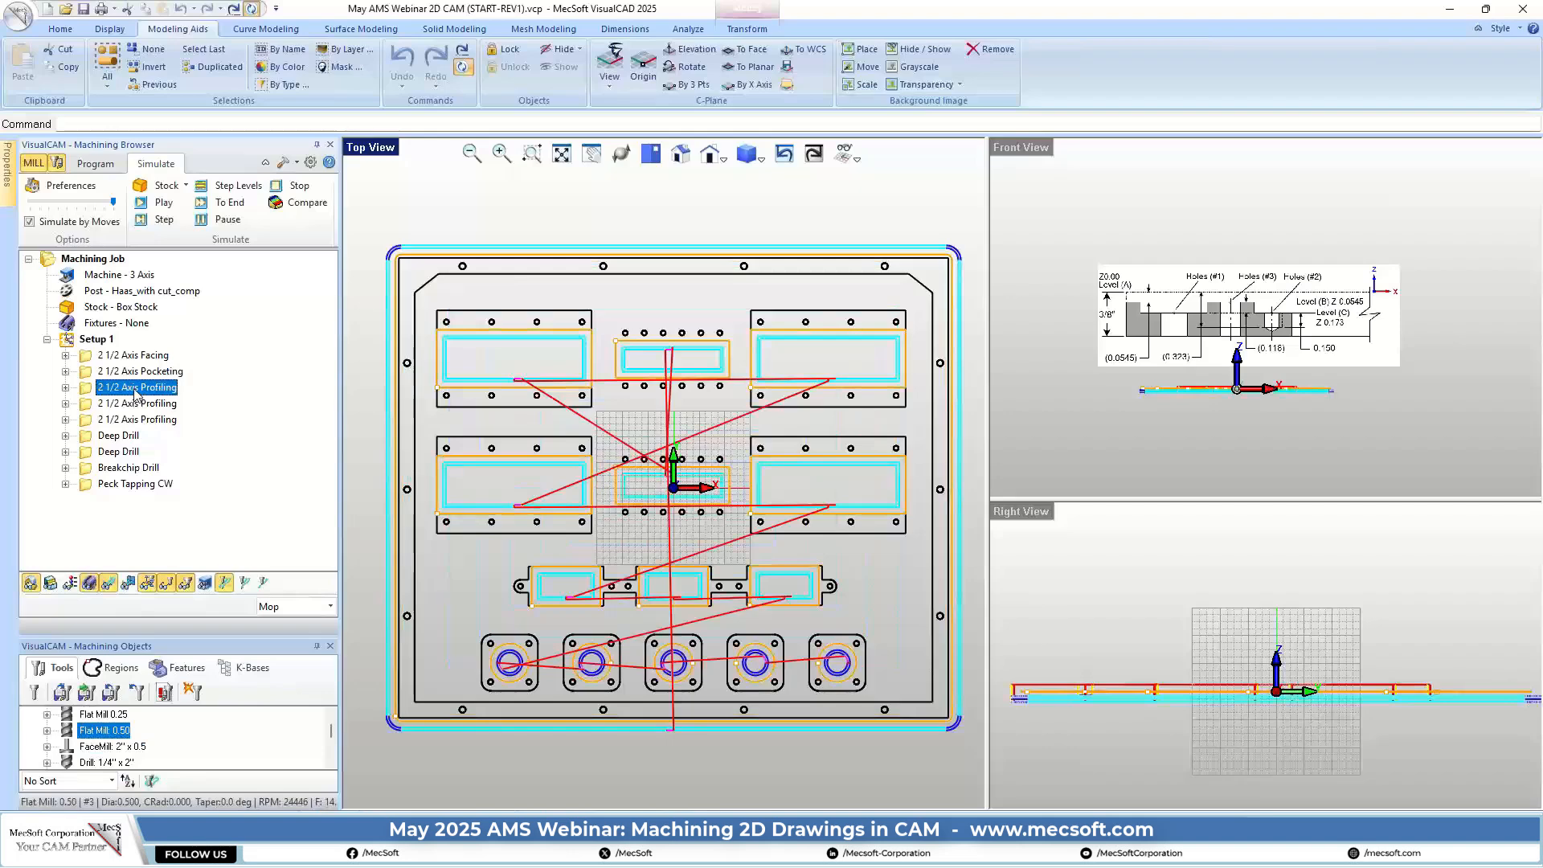
{"action": "left_click", "coordinate": [135, 407]}
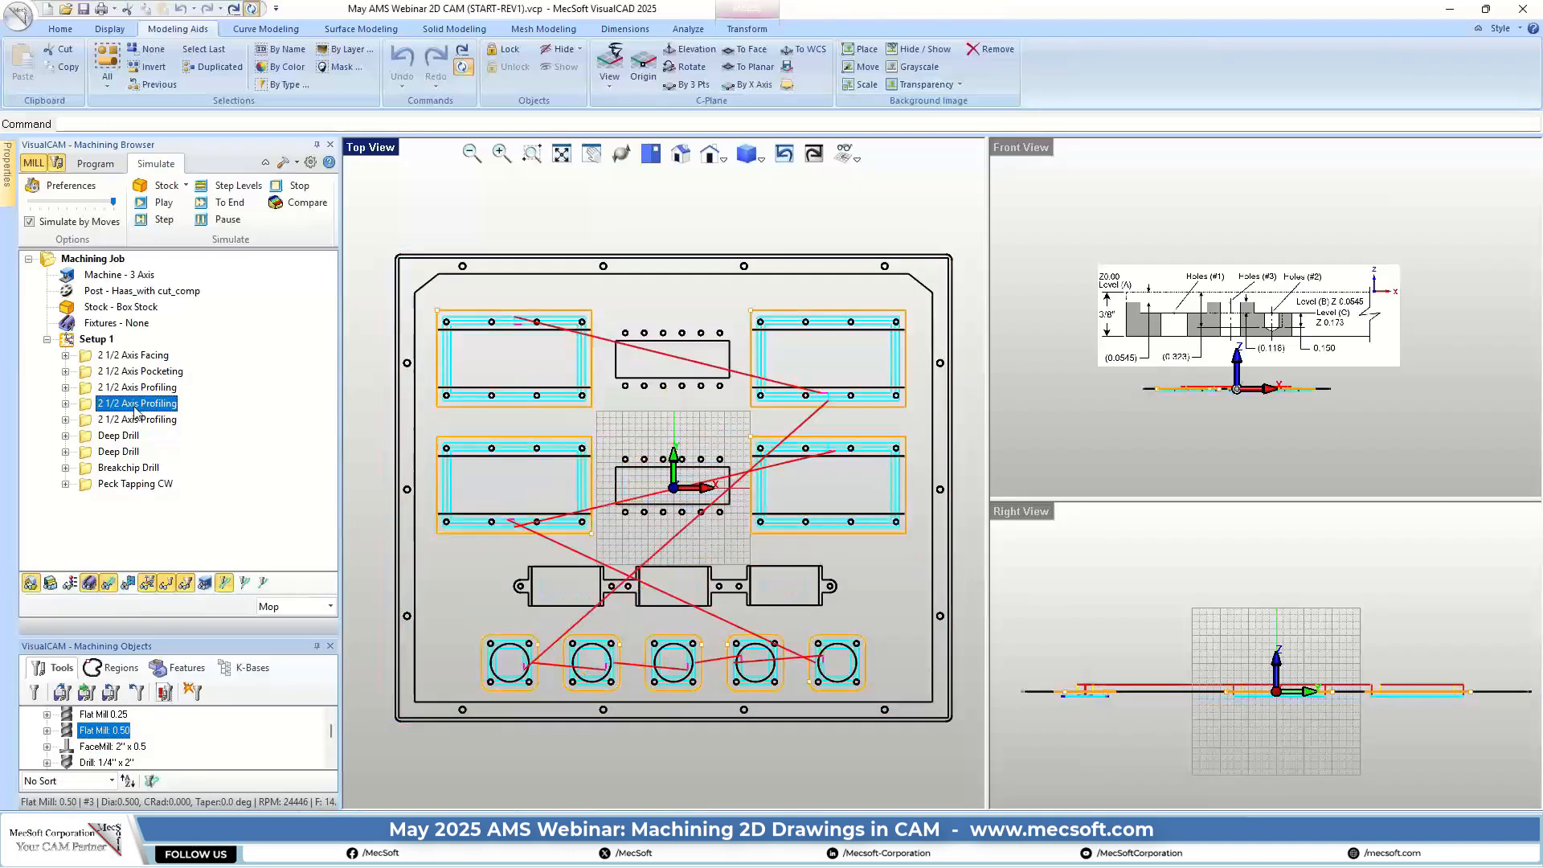
{"action": "left_click", "coordinate": [148, 421]}
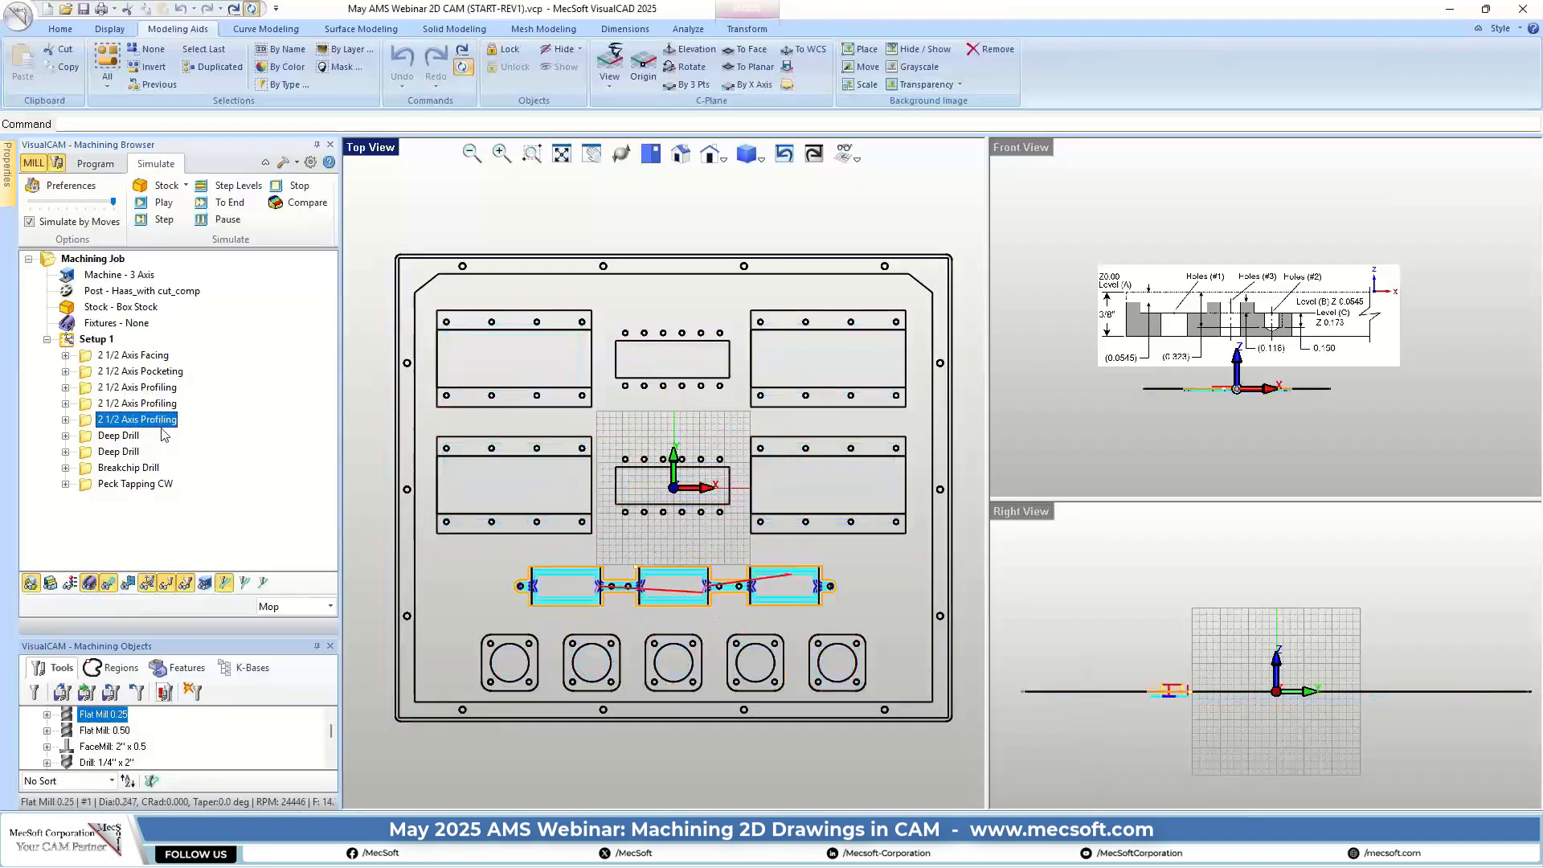
Review the Deep Drill, Breakchip Drill and Peck Tapping toolpaths against the hole groups in the section drawing
{"action": "left_click", "coordinate": [158, 435]}
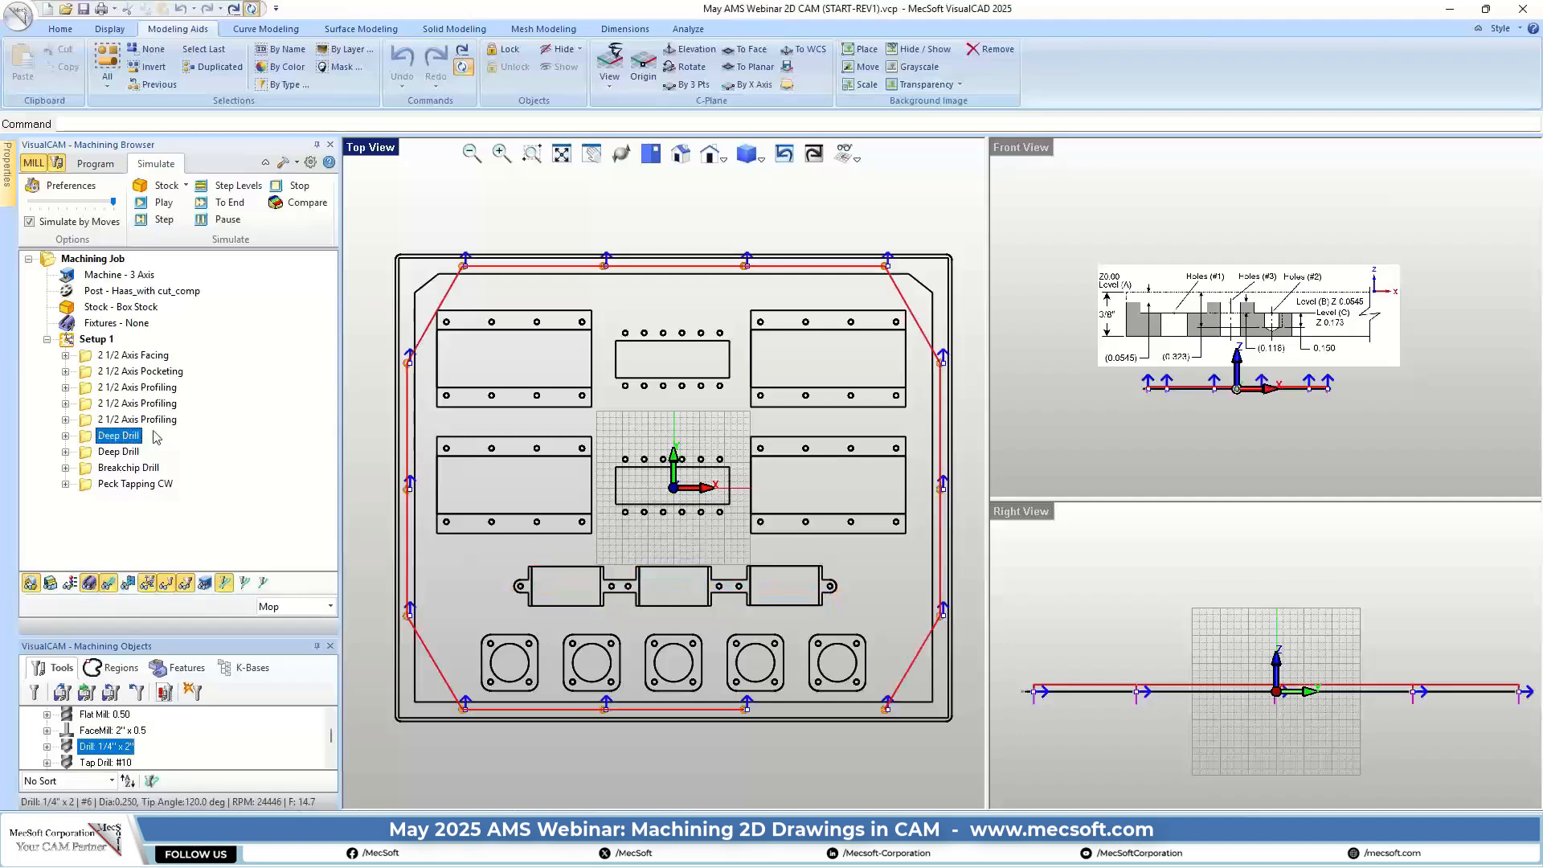
{"action": "left_click", "coordinate": [138, 452]}
{"action": "left_click", "coordinate": [139, 469]}
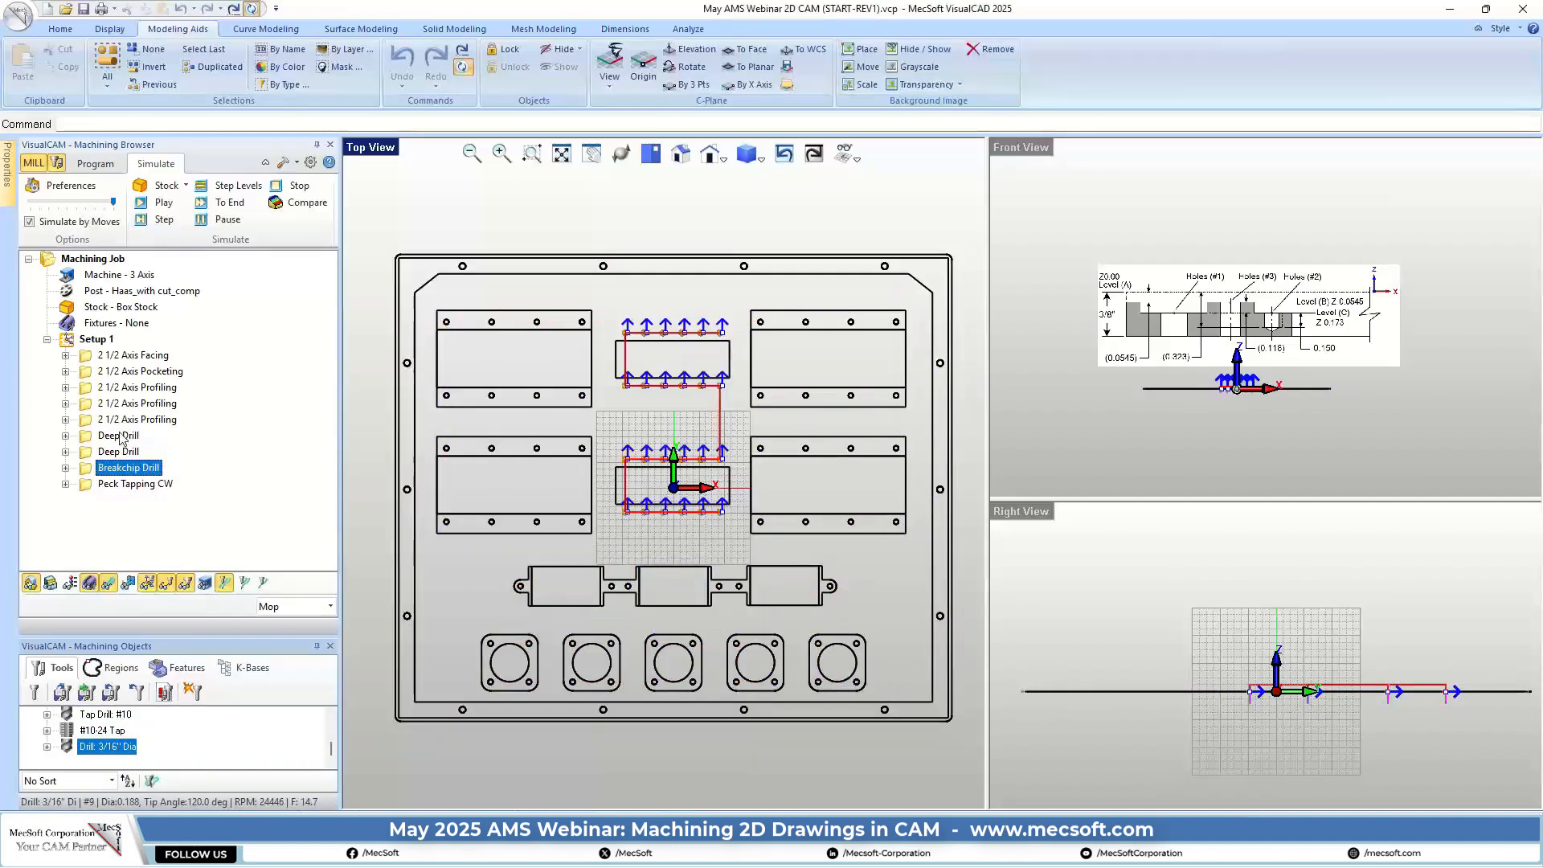
{"action": "left_click", "coordinate": [120, 436]}
{"action": "left_click", "coordinate": [130, 452]}
{"action": "left_click", "coordinate": [146, 469]}
{"action": "left_click", "coordinate": [138, 486]}
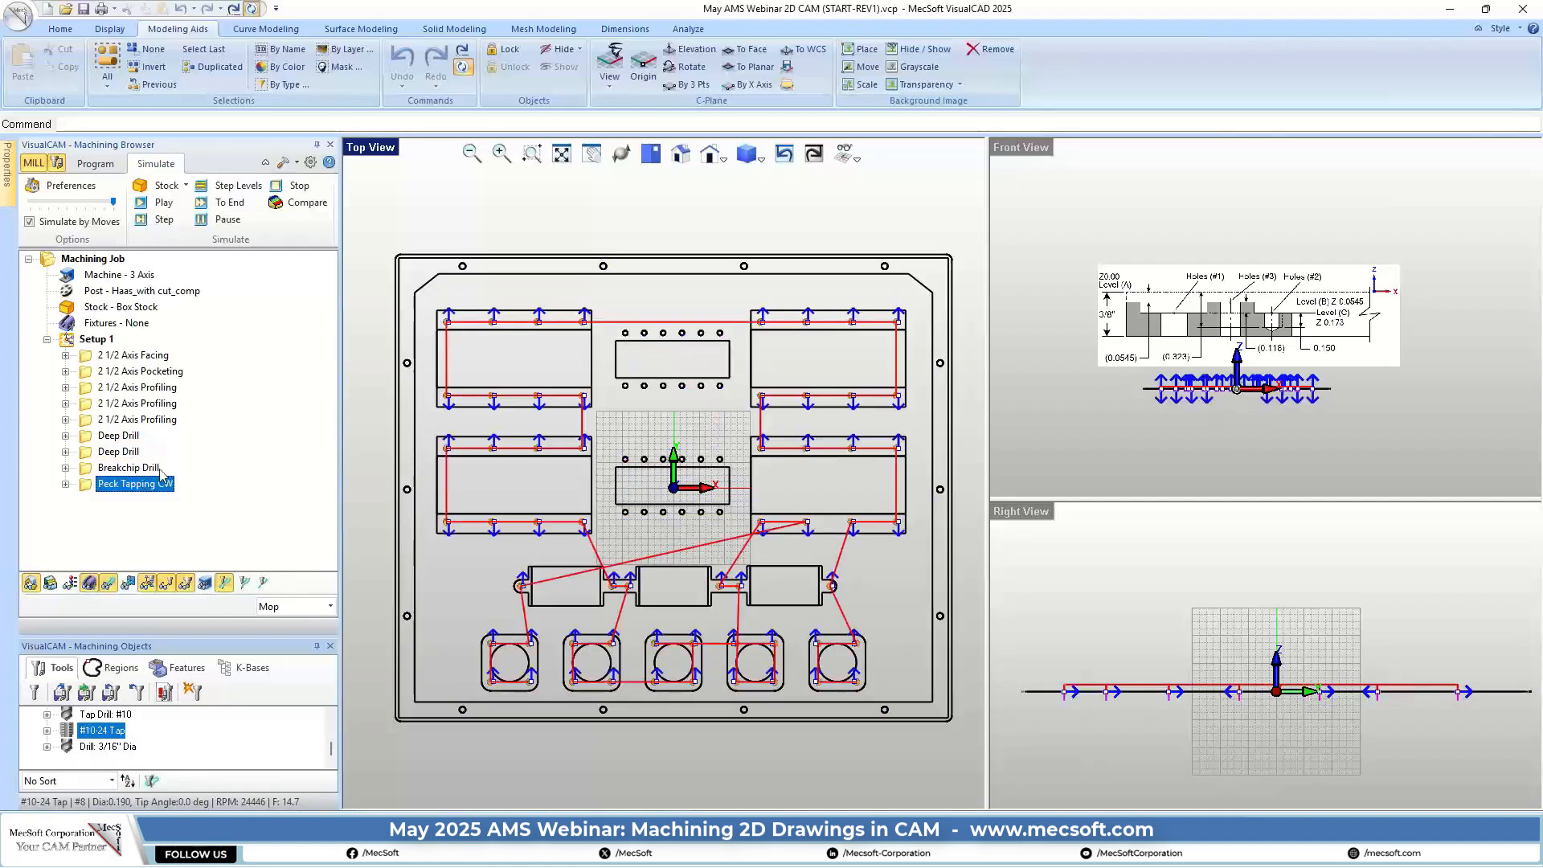
{"action": "scroll", "coordinate": [1203, 405], "scroll_direction": "up", "scroll_amount": 2}
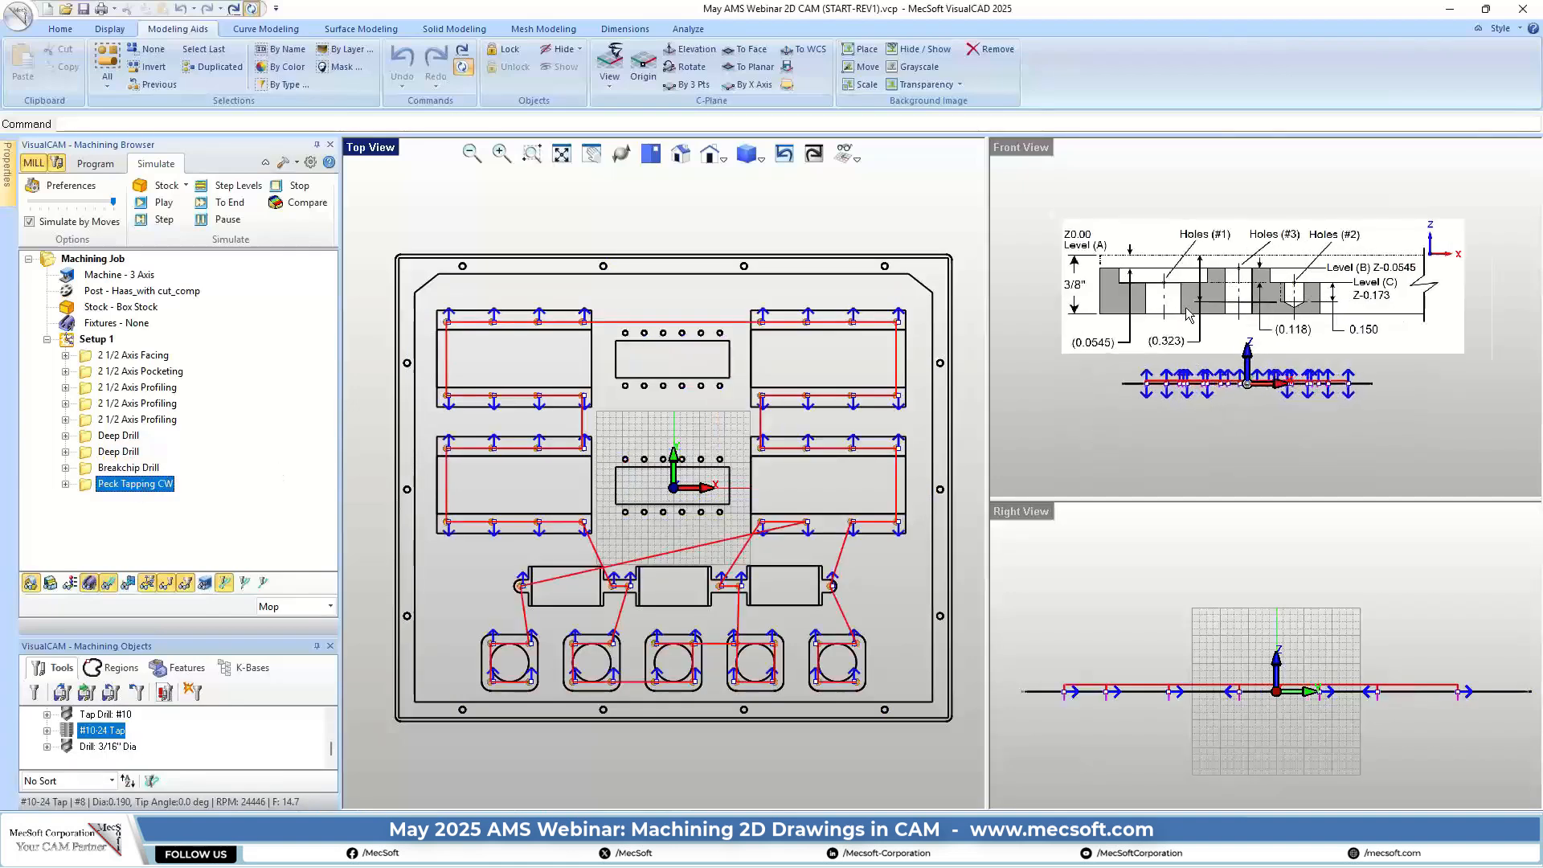
{"action": "scroll", "coordinate": [1187, 315], "scroll_direction": "up", "scroll_amount": 1}
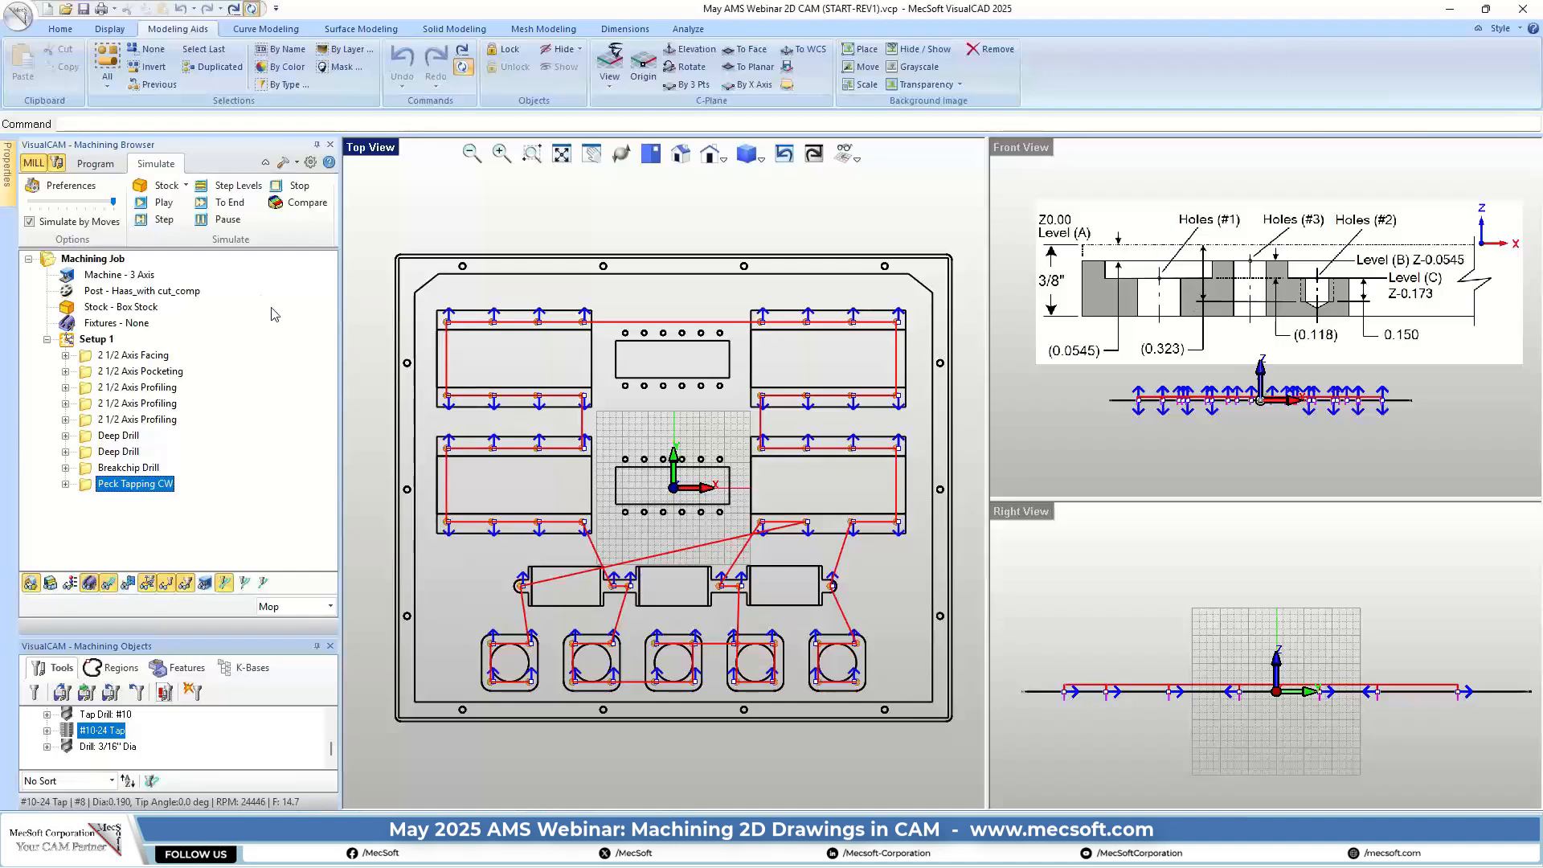
Check the post-processor selection and accept Haas_with_cut_comp as the Legacy (.spm) post
{"action": "left_click", "coordinate": [98, 165]}
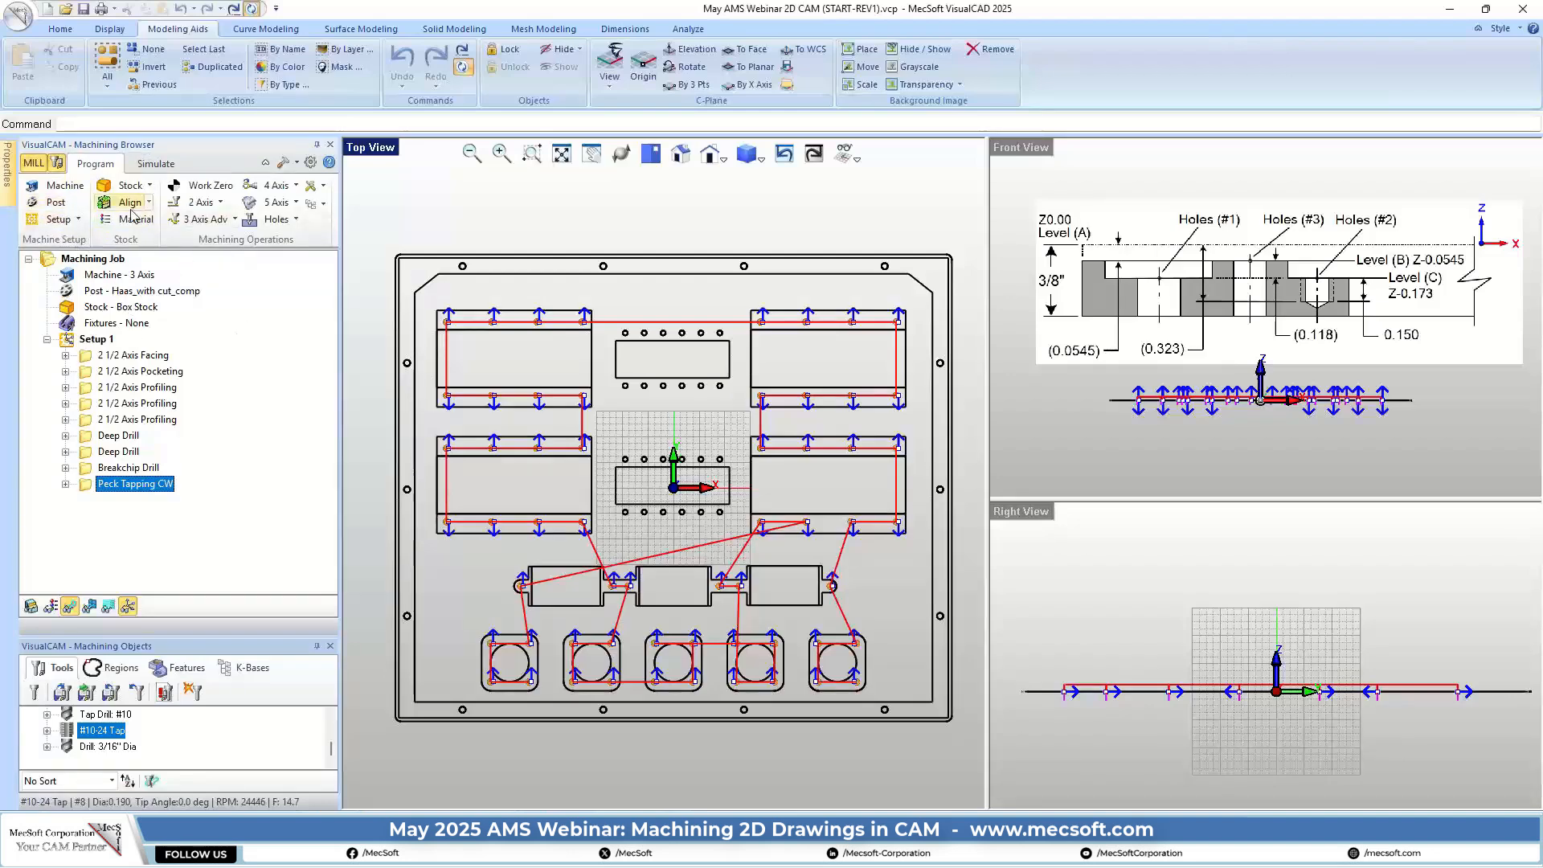
{"action": "left_click", "coordinate": [52, 202]}
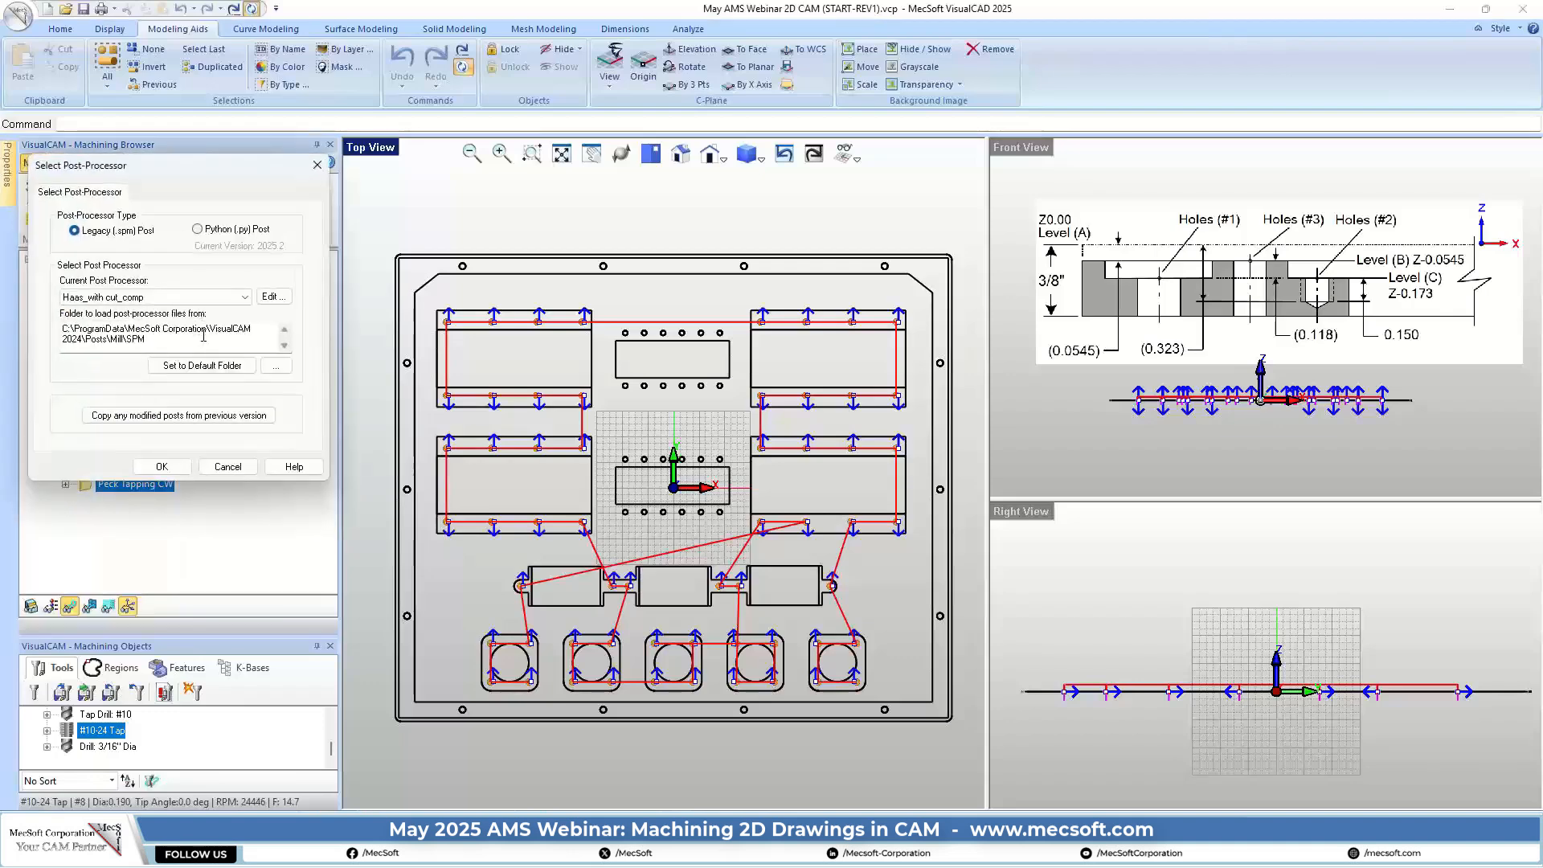
{"action": "left_click", "coordinate": [162, 467]}
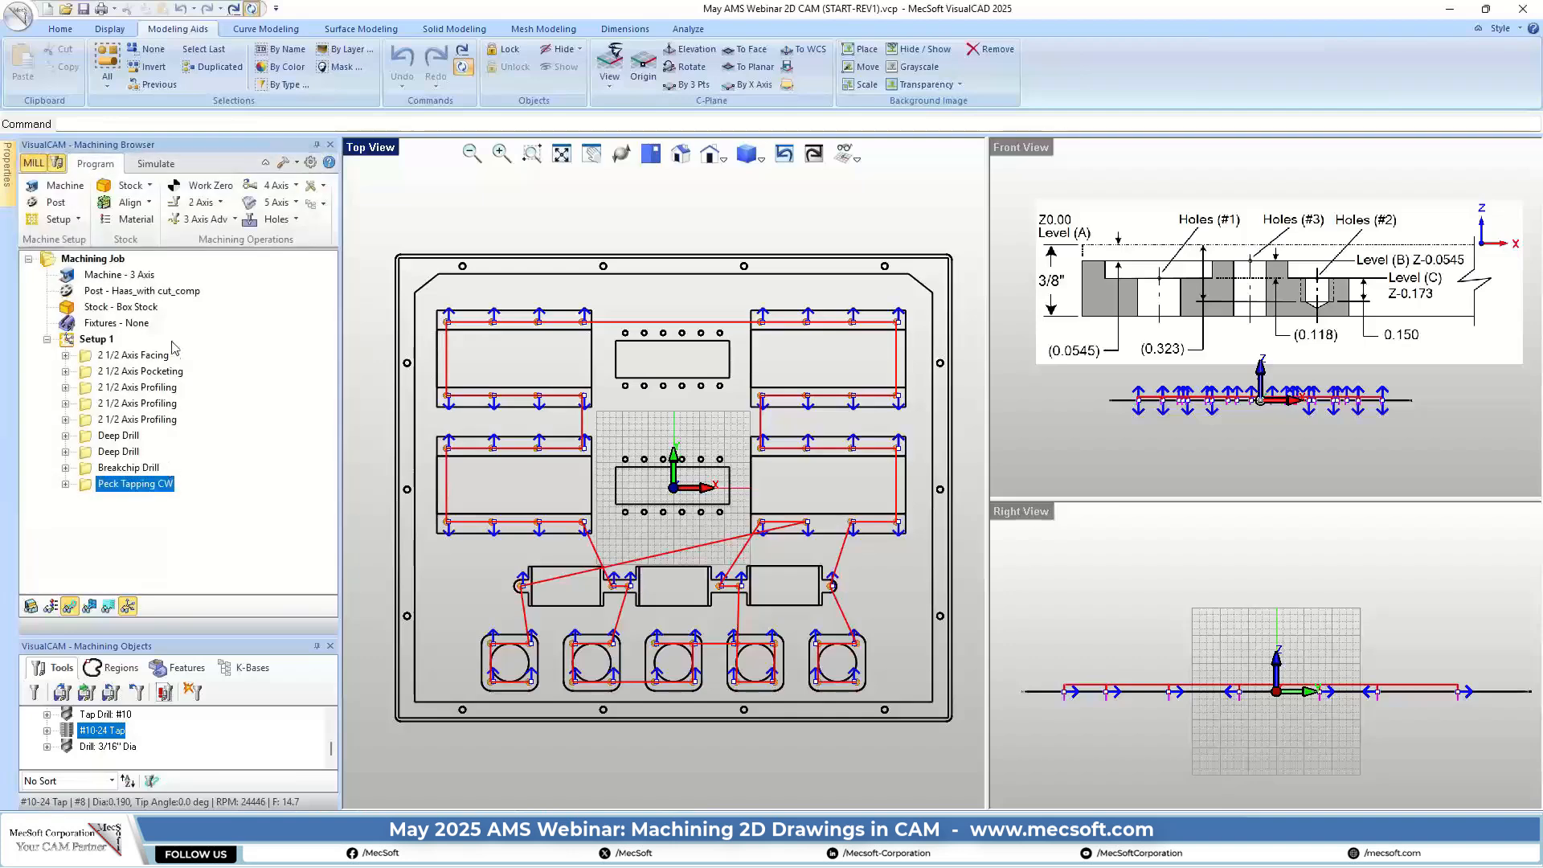
Post Setup 1 to G-code, then move and narrow the output window so the section drawing's hole labels are uncovered
{"action": "left_click", "coordinate": [90, 341]}
{"action": "right_click", "coordinate": [90, 340]}
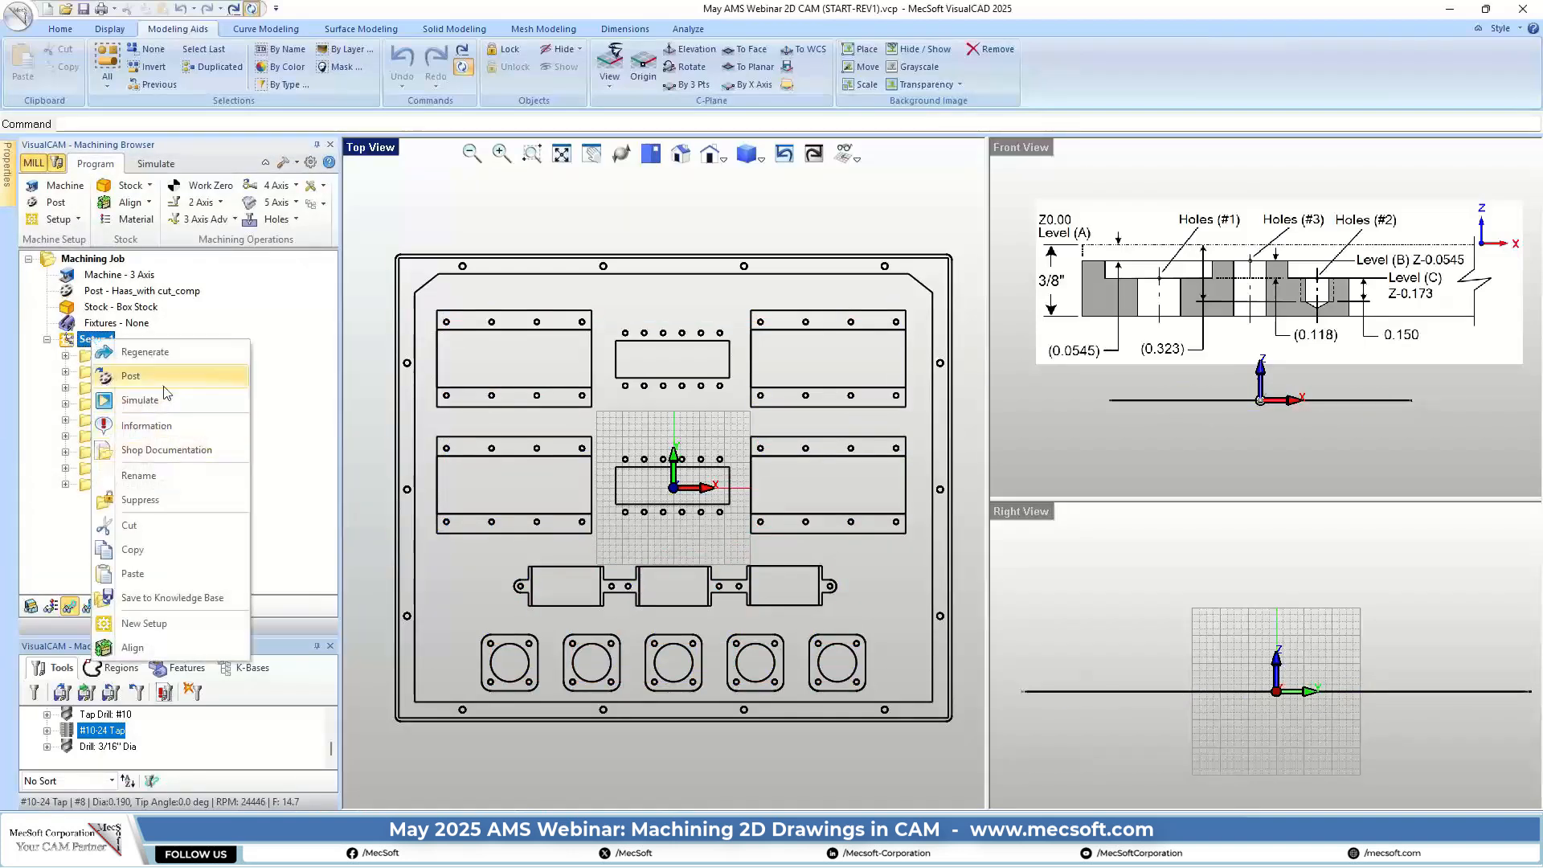
{"action": "left_click", "coordinate": [165, 389]}
{"action": "left_click", "coordinate": [958, 519]}
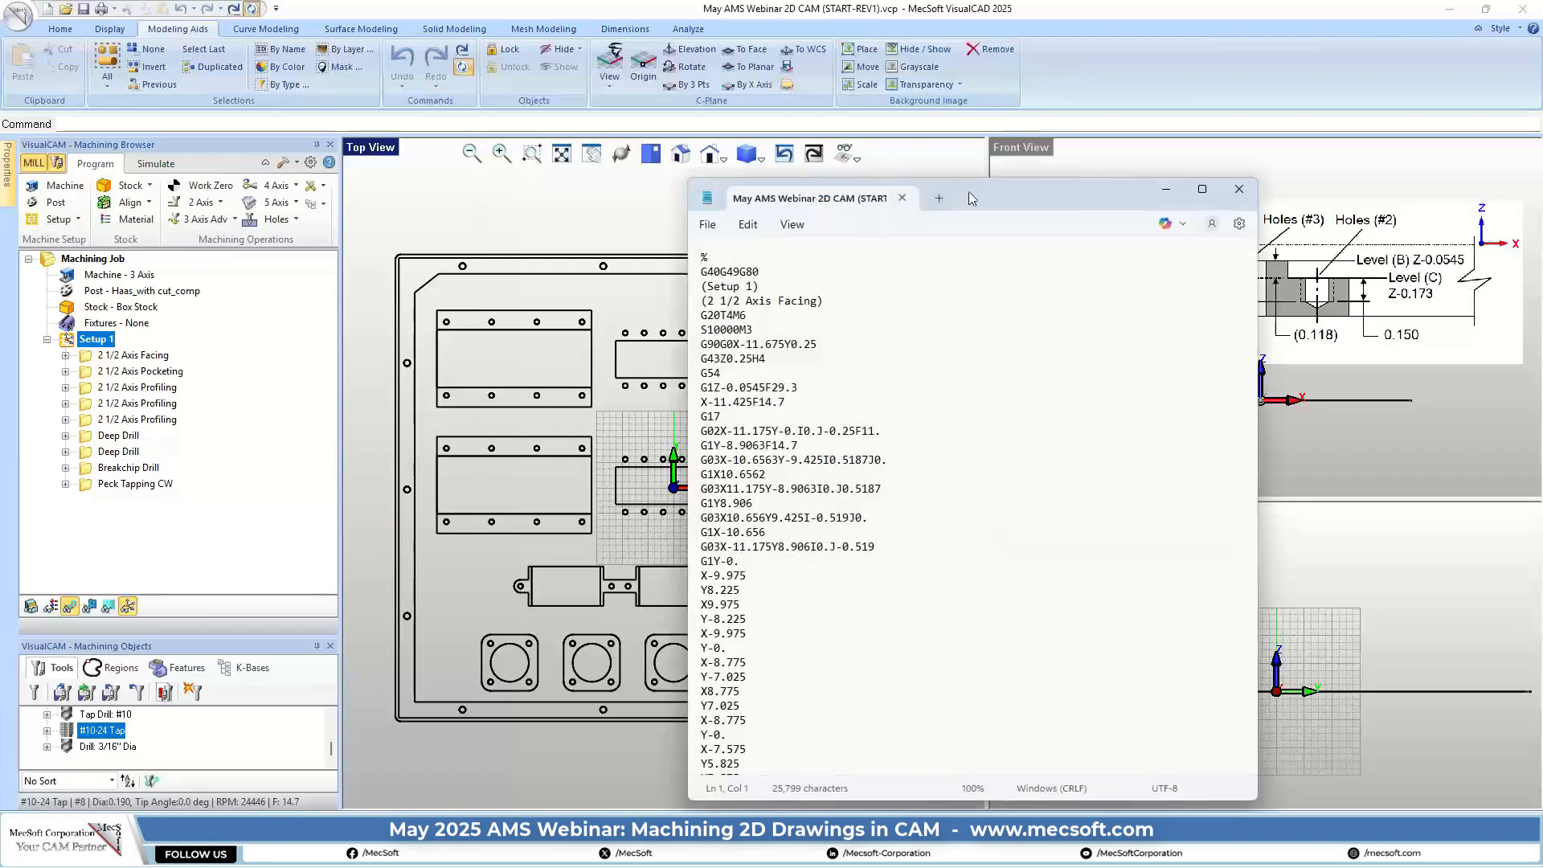
{"action": "left_click_drag", "start_coordinate": [996, 194], "coordinate": [1171, 86]}
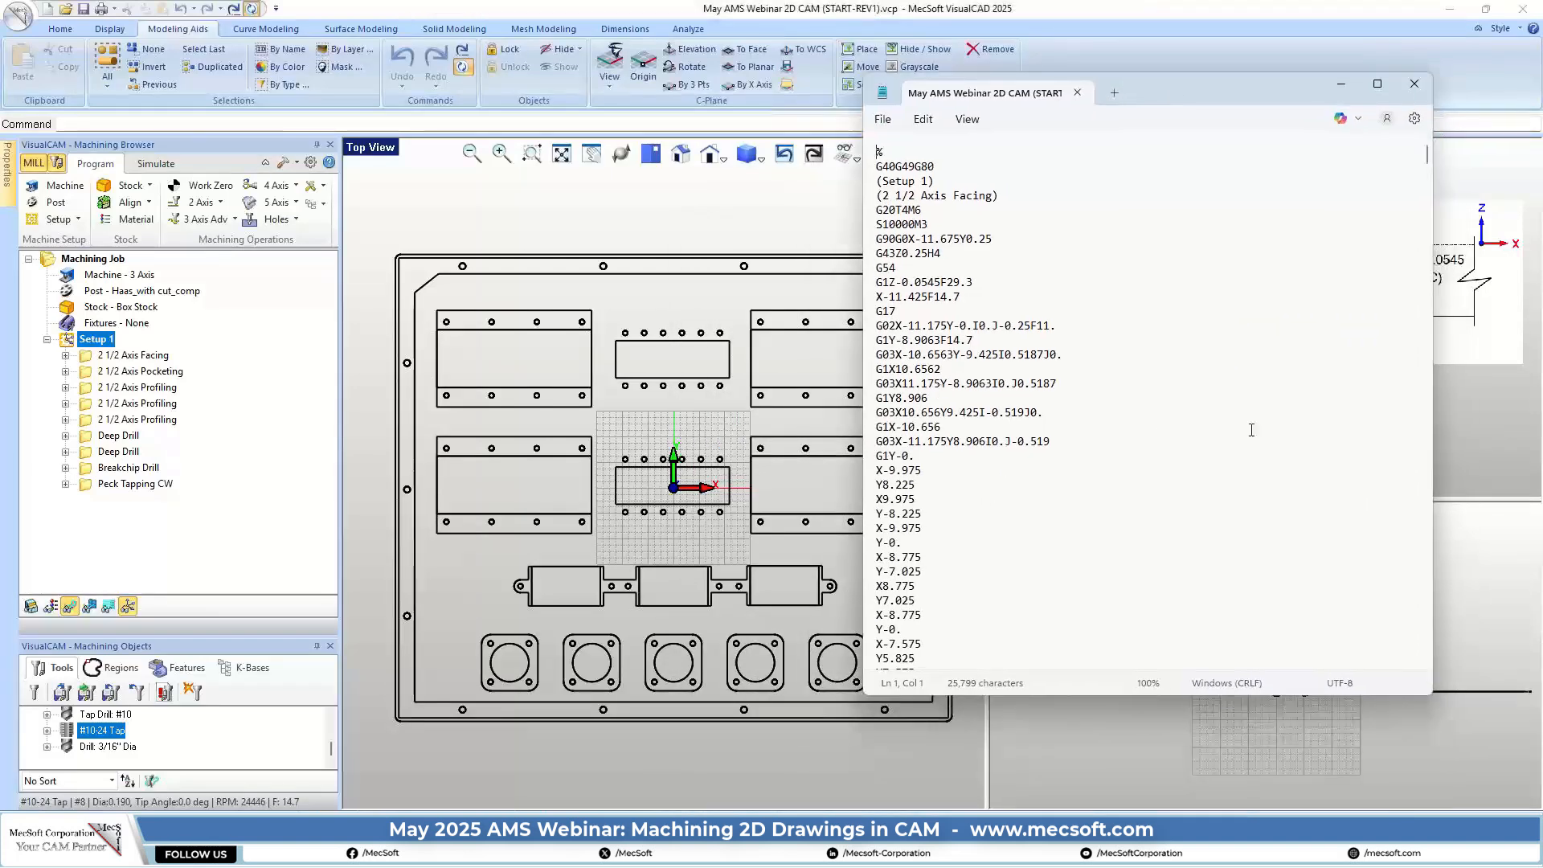
{"action": "mouse_move", "coordinate": [1436, 410]}
{"action": "left_mouse_down"}
{"action": "mouse_move", "coordinate": [1258, 337]}
{"action": "mouse_move", "coordinate": [1129, 241]}
{"action": "mouse_move", "coordinate": [1124, 205]}
{"action": "mouse_move", "coordinate": [1136, 678]}
{"action": "mouse_move", "coordinate": [1110, 487]}
{"action": "mouse_move", "coordinate": [1107, 149]}
{"action": "left_mouse_up"}
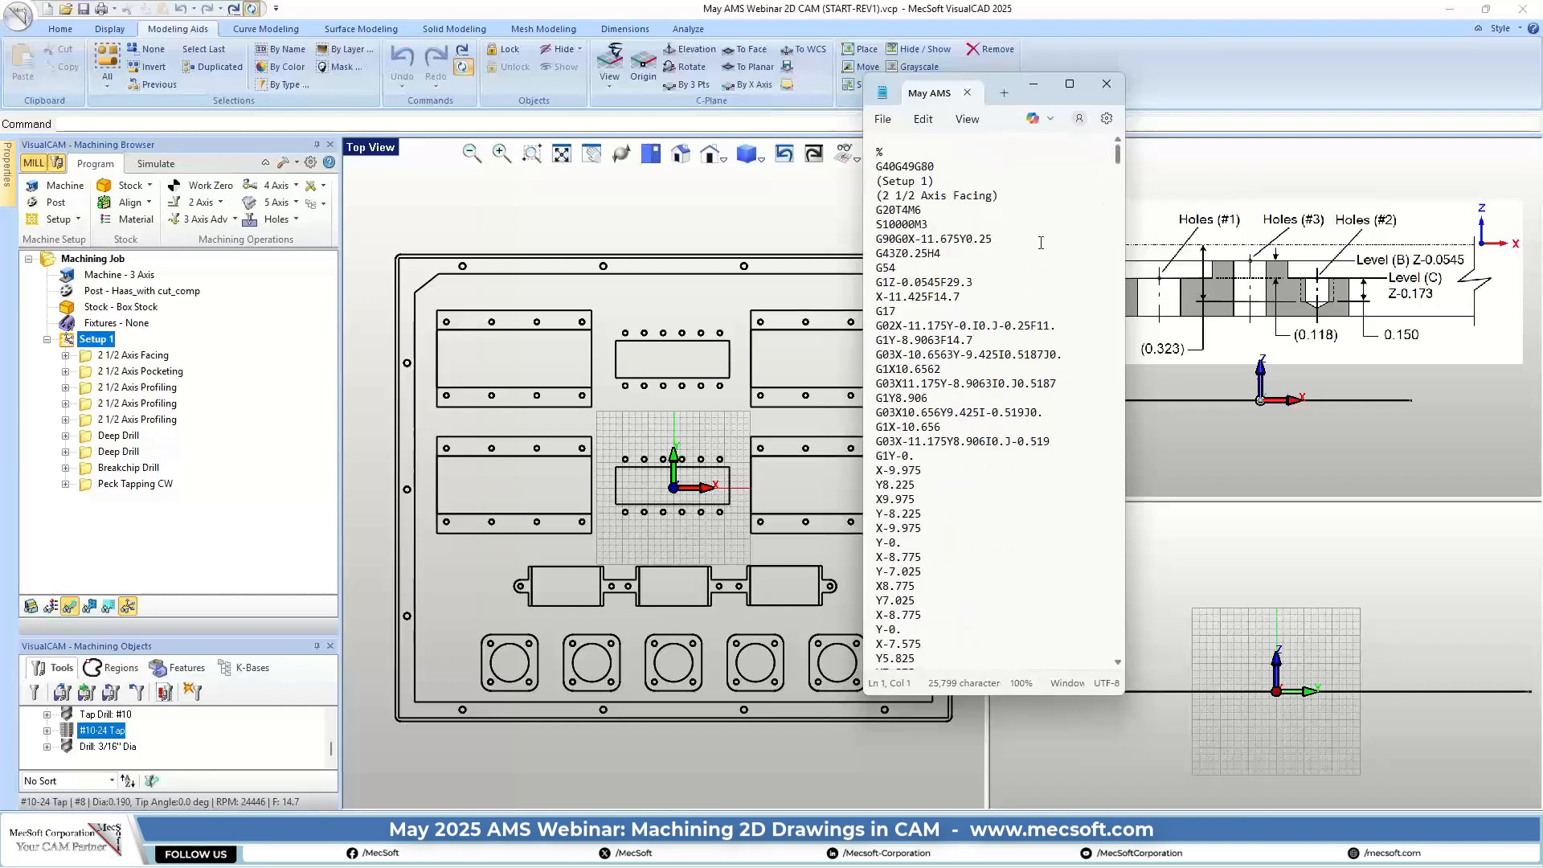